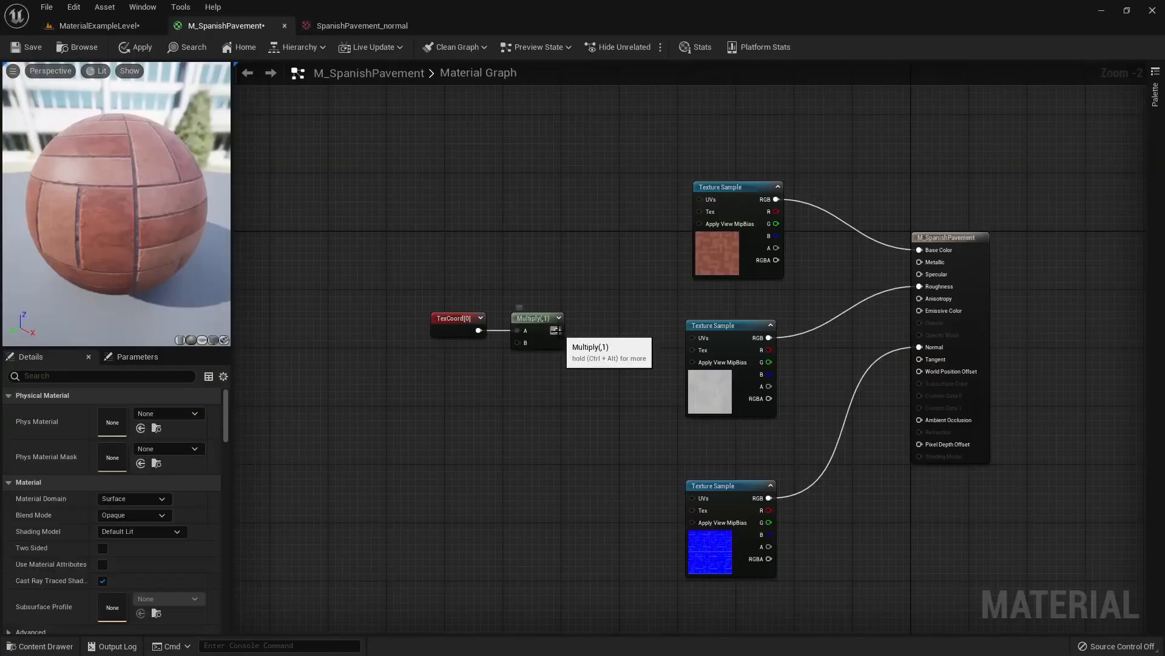
Connect the Multiply output to the UVs of all three texture samples and wire a new Constant into Multiply's B input
left_click_drag(557, 330, 699, 199)
left_click_drag(556, 330, 692, 498)
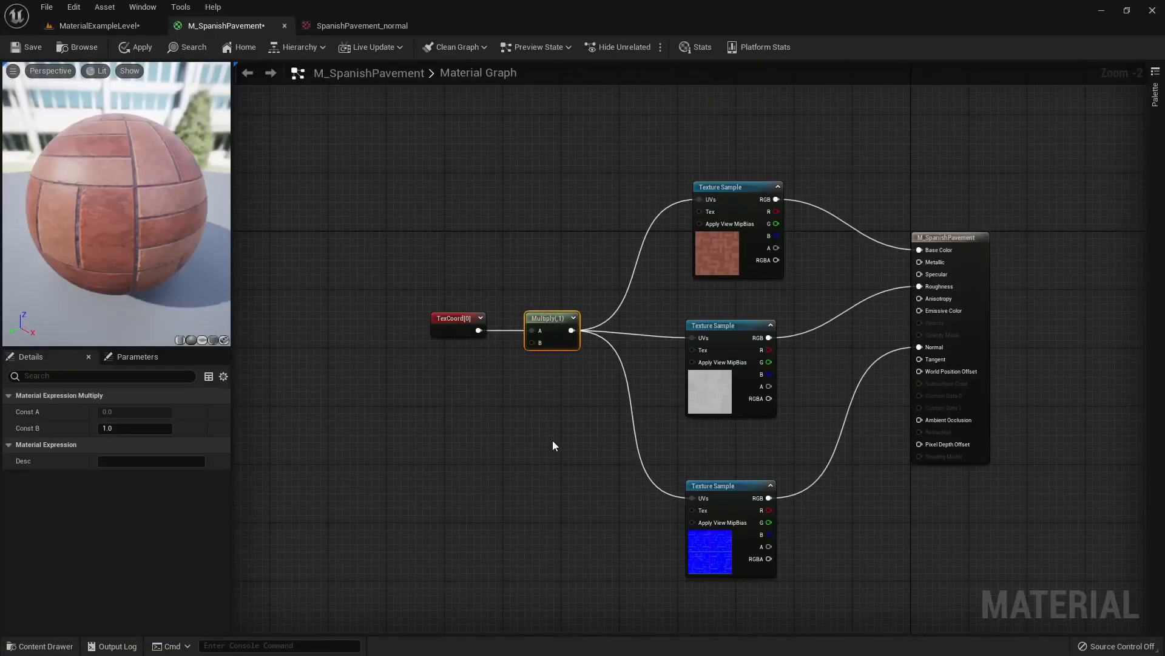
right_click(455, 394)
type("constant")
key("Return")
left_click_drag(473, 412, 532, 345)
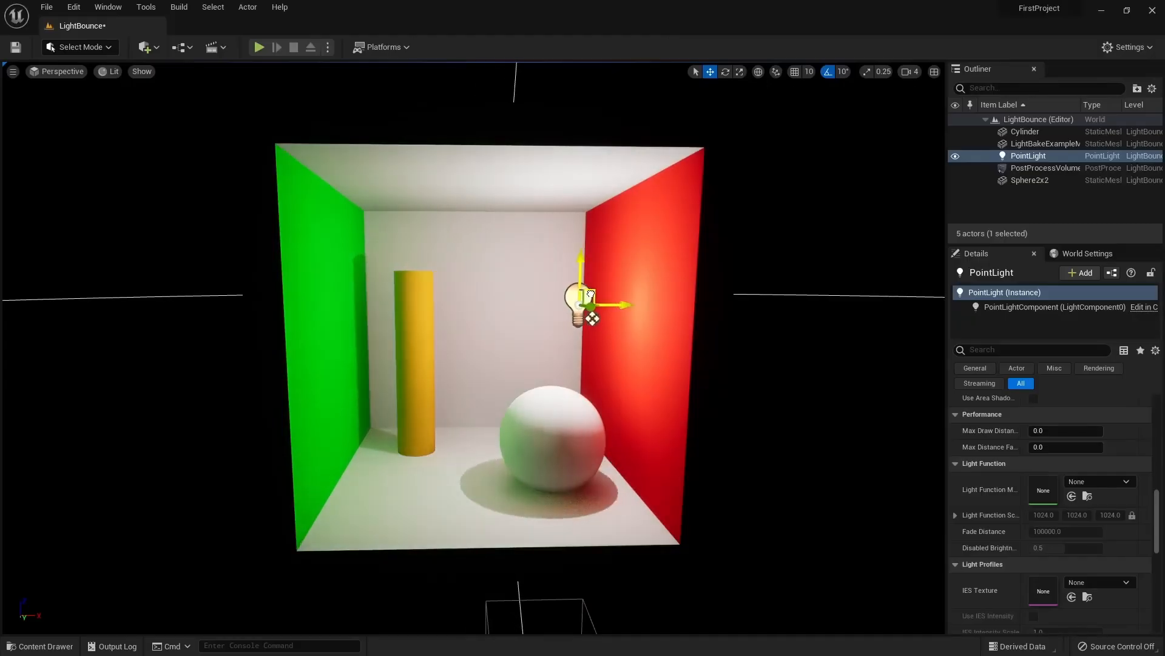
Move the point light across the box toward the green wall, and rotate the light in the architectural room
left_click_drag(593, 308, 411, 318)
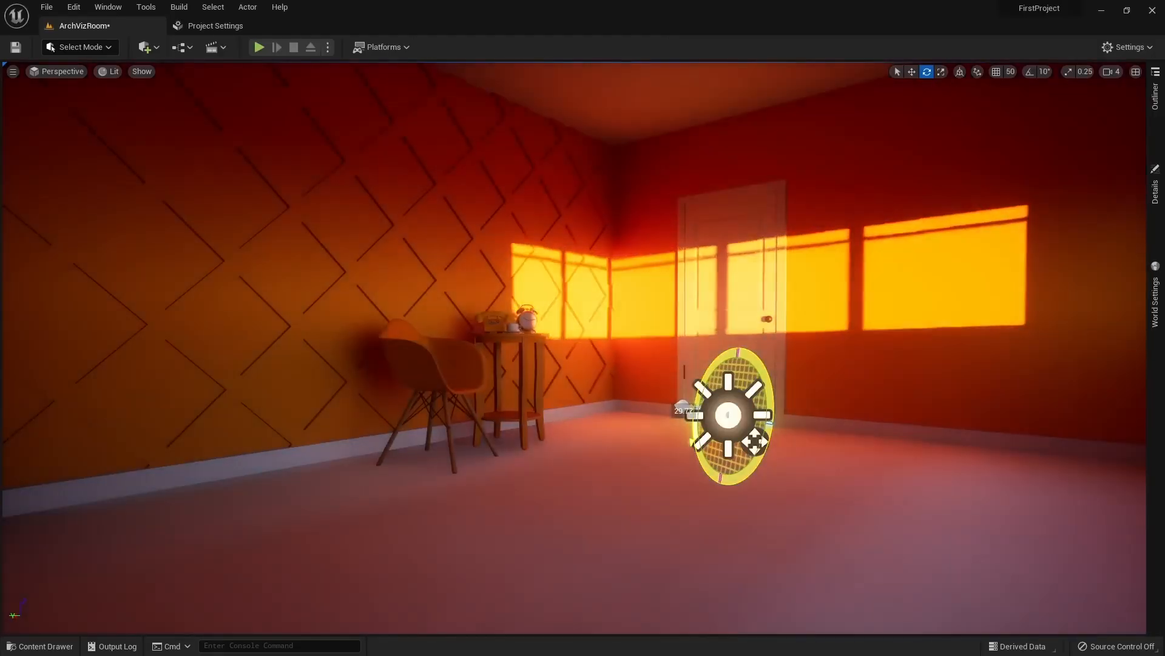
left_click_drag(683, 411, 683, 452)
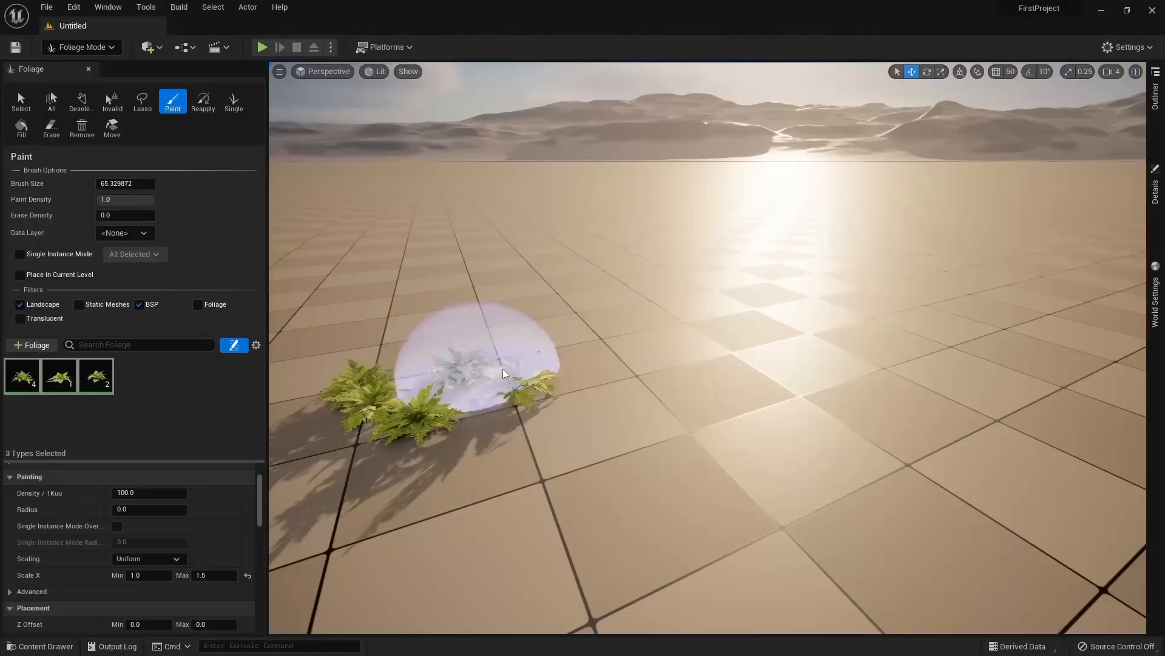
Paint the three selected plant types across the ground from the existing ferns toward the horizon
mouse_move(455, 377)
left_mouse_down()
mouse_move(718, 391)
mouse_move(777, 257)
left_mouse_up()
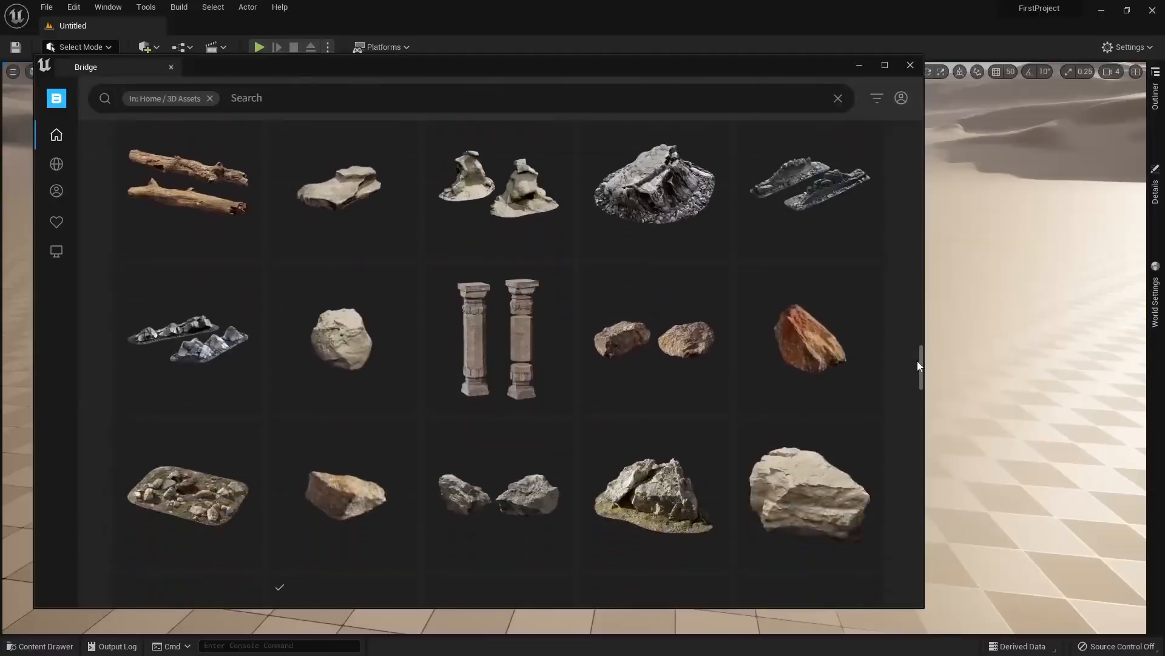
Place the eroded twin-piece rock formation and the stone columns from Bridge's 3D Assets into the level
scroll(913, 384, "down", 5)
left_click_drag(921, 296, 476, 296)
left_click_drag(400, 235, 655, 462)
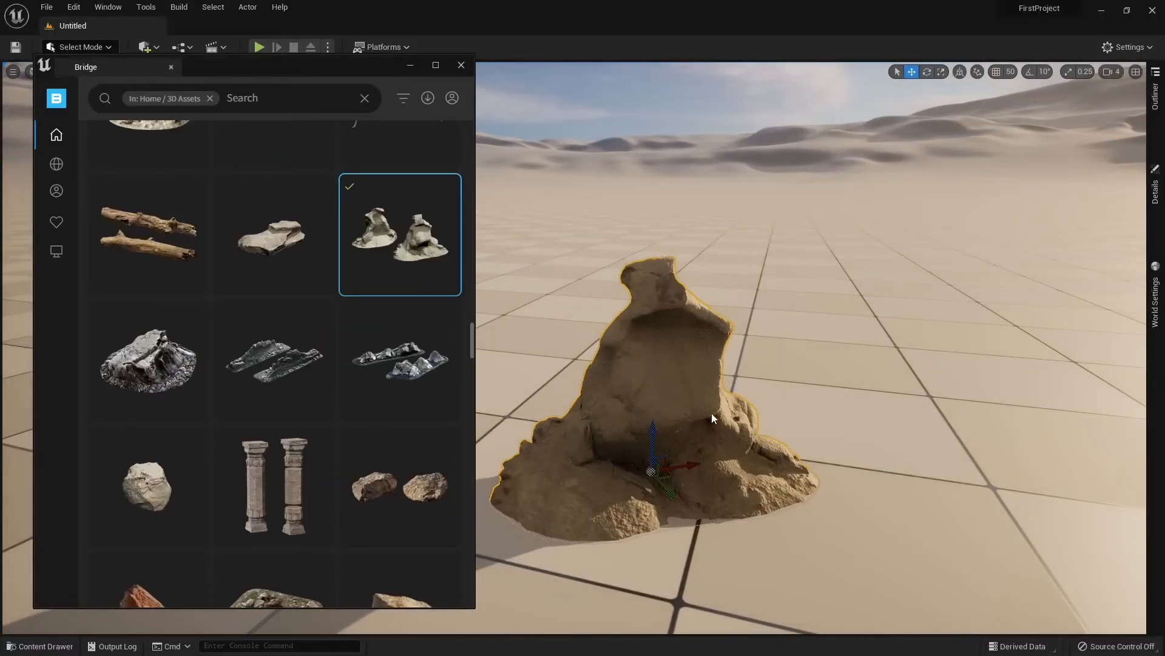
left_click_drag(275, 485, 886, 443)
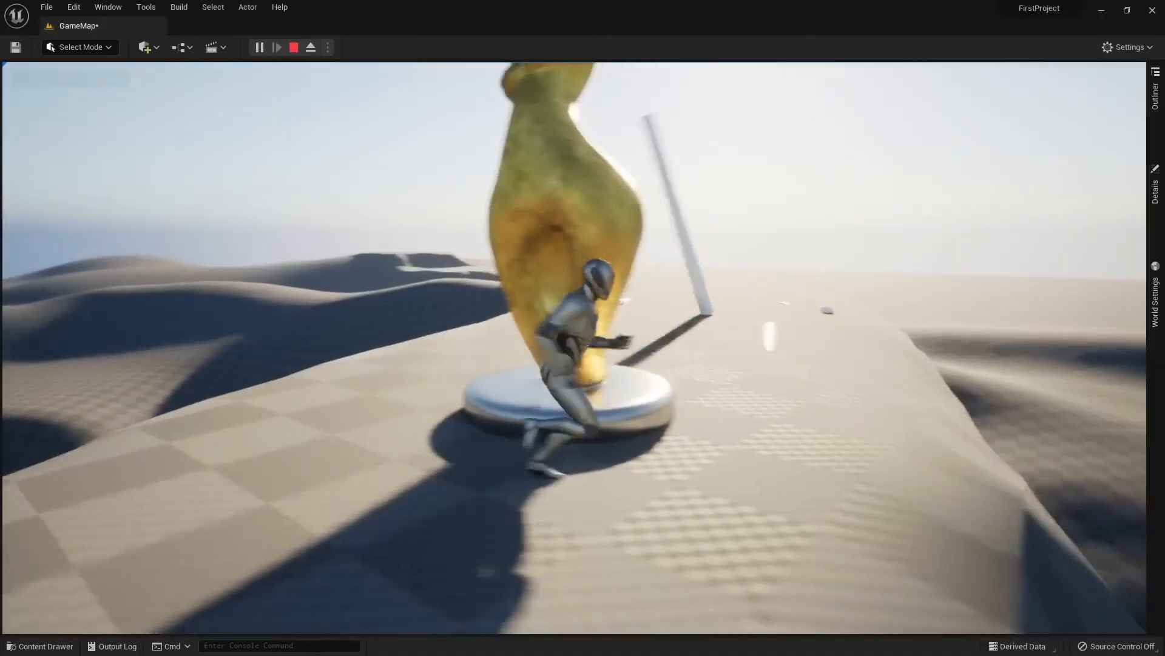
key("s")
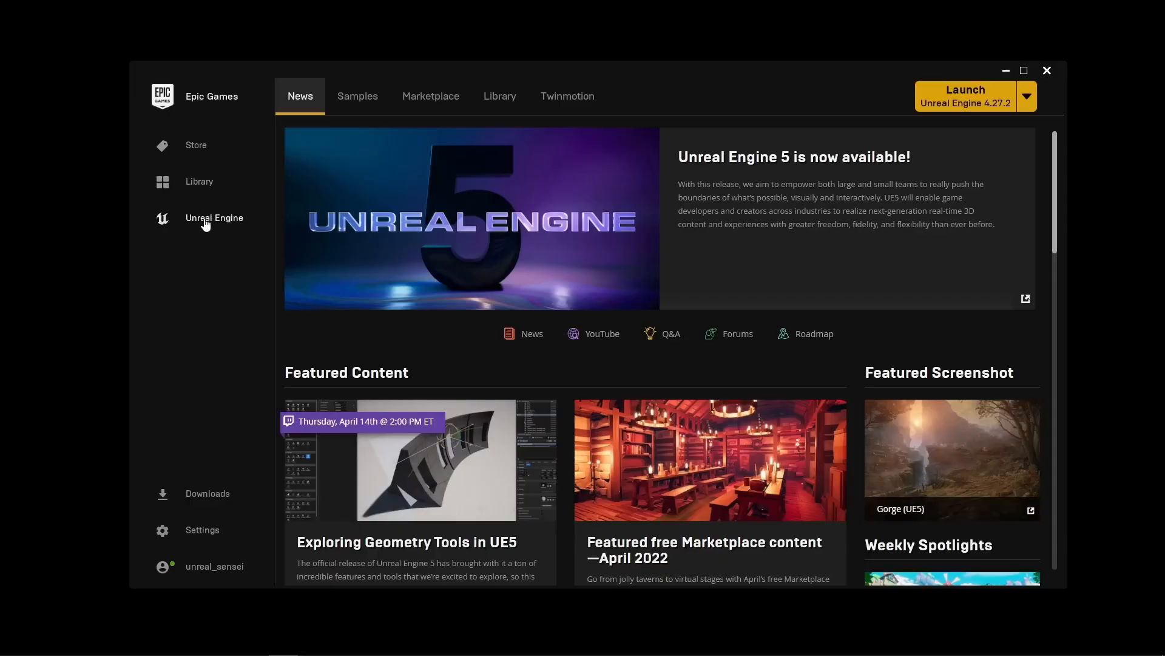
In the Epic Games launcher library, add an engine version slot set to 5.0.0 and start its installation
left_click(498, 97)
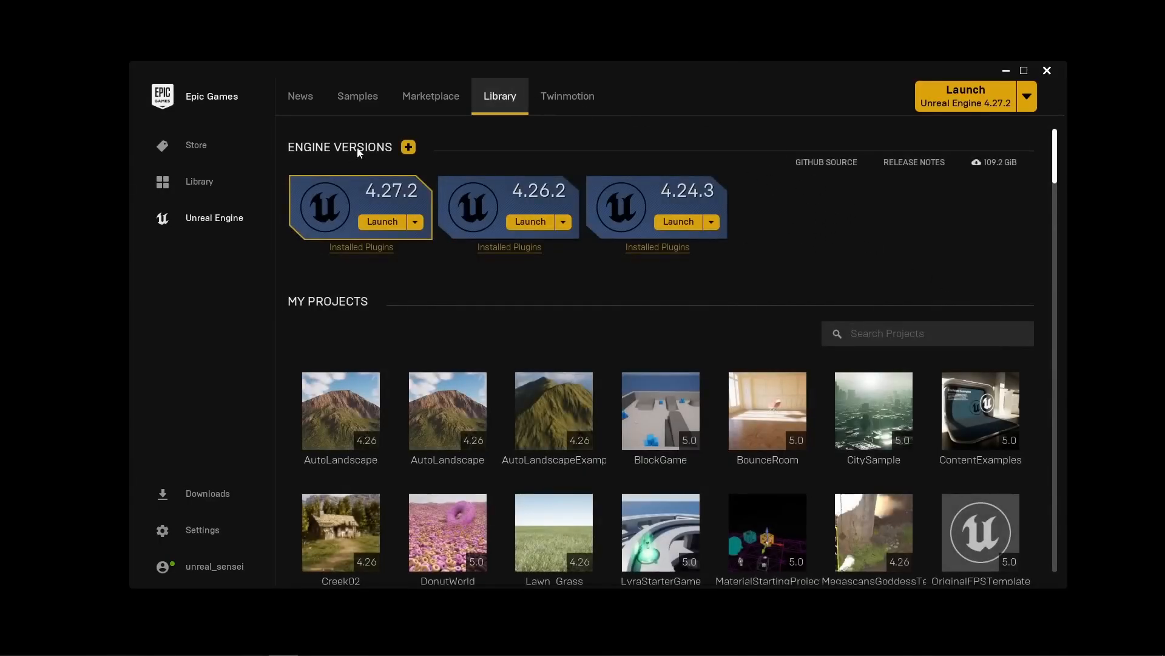
left_click(403, 148)
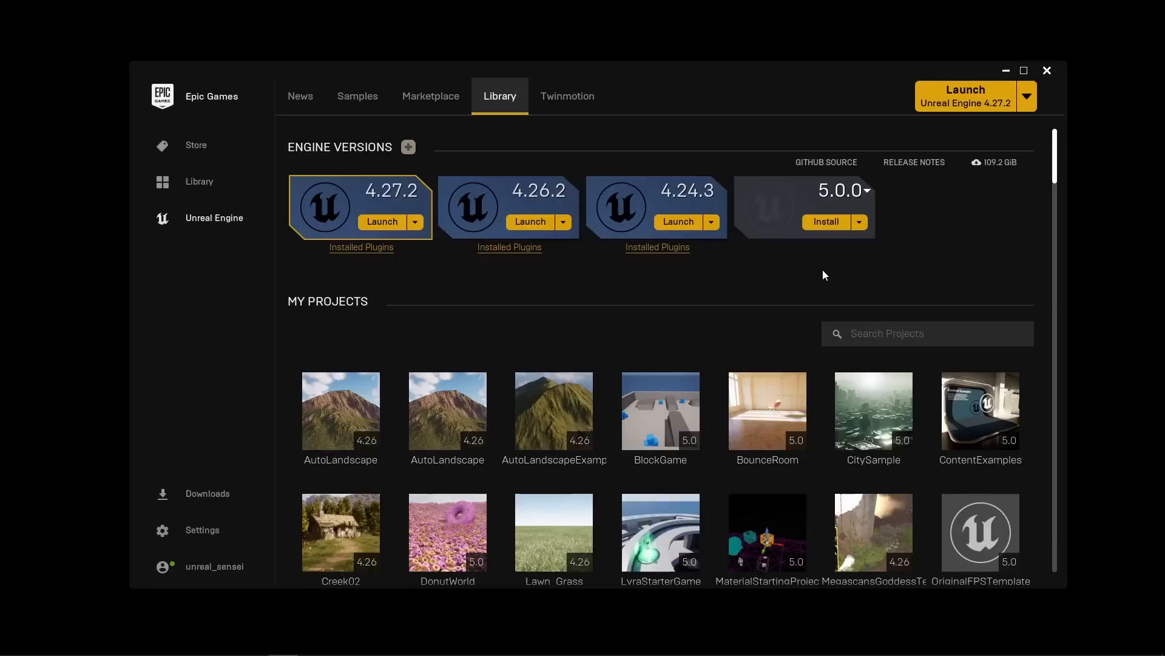
left_click(865, 190)
left_click(897, 207)
left_click(827, 223)
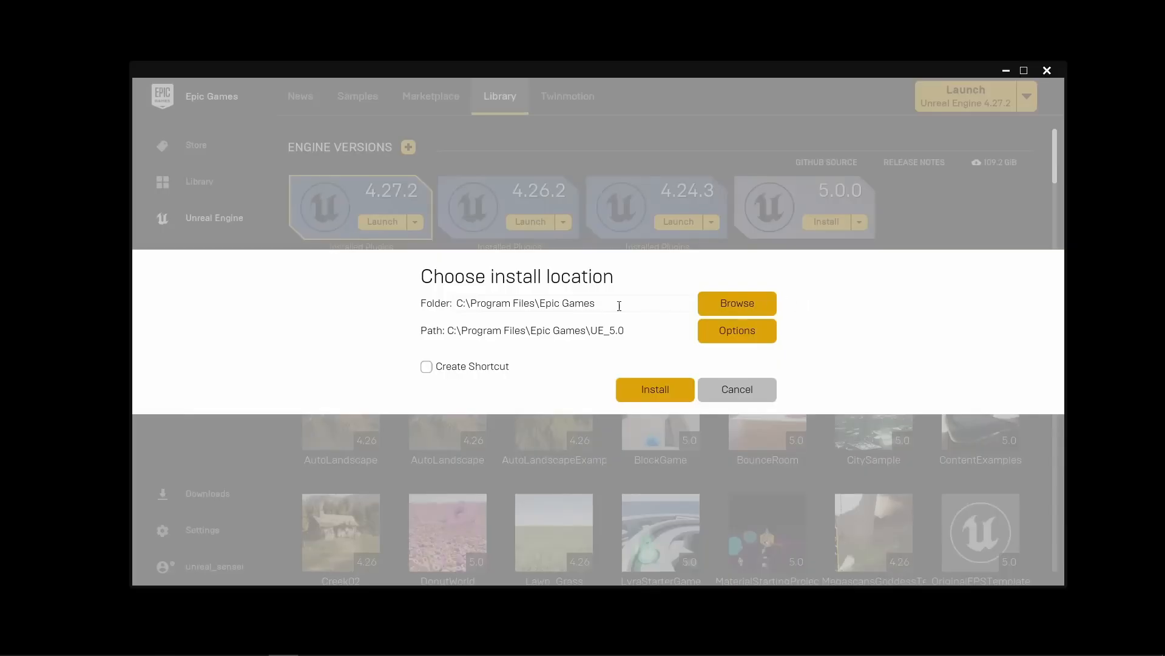
Confirm installing the engine with C:\Program Files\Epic Games as the install folder
left_click_drag(619, 305, 440, 321)
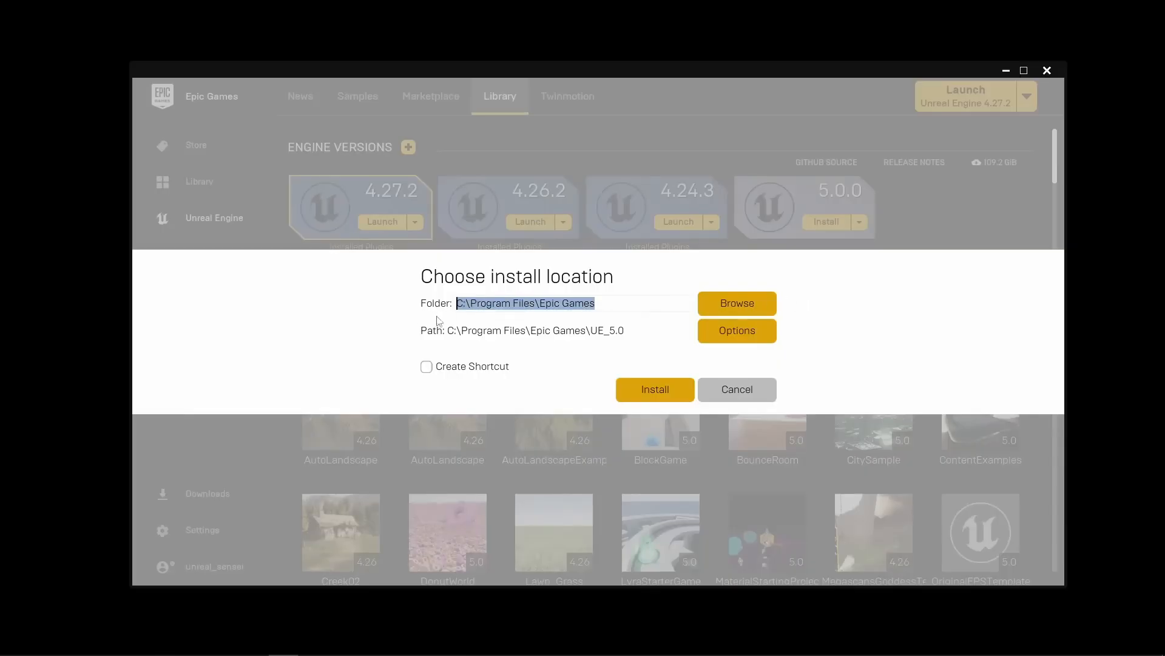
left_click(611, 306)
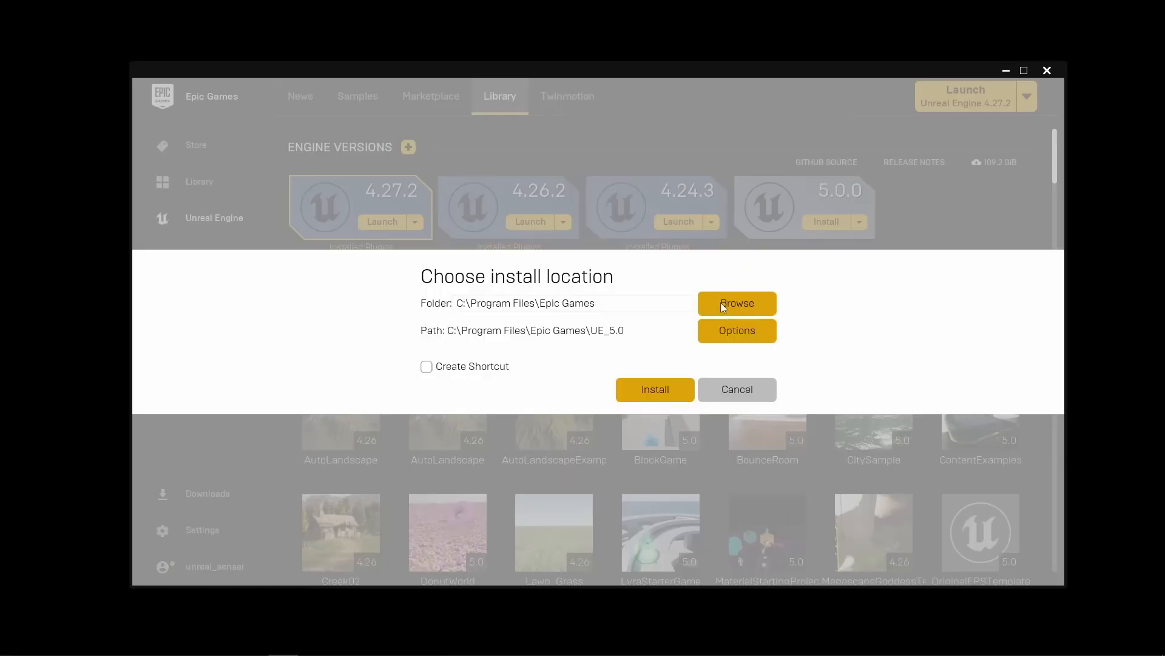
left_click(651, 393)
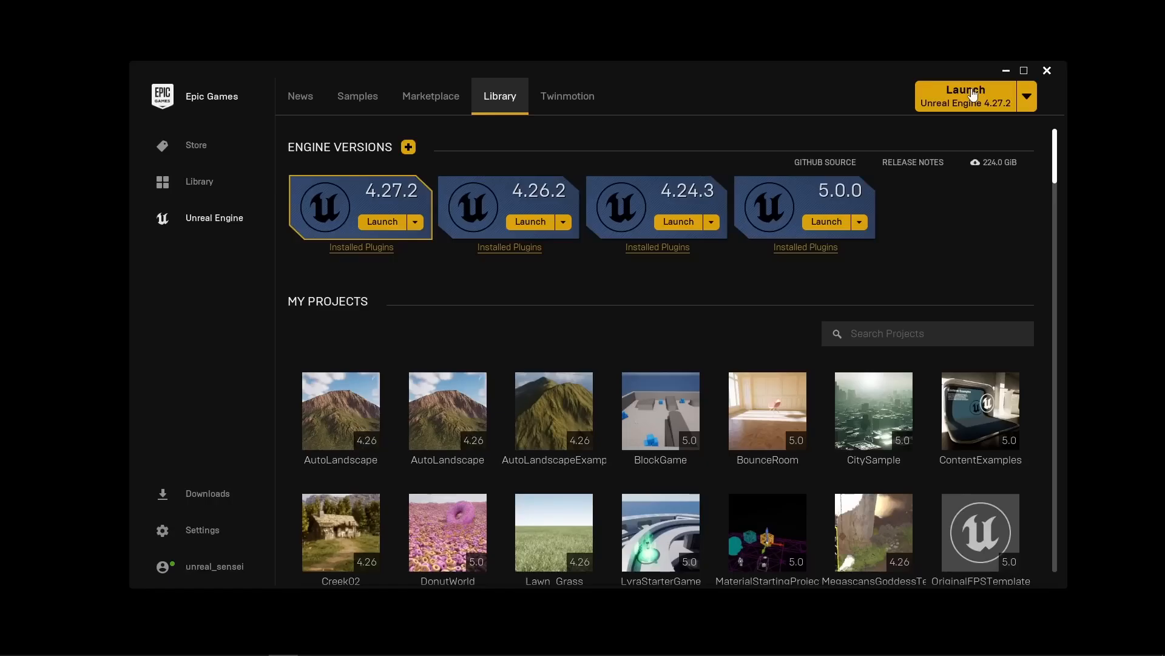
Make Unreal Engine 5.0.0 the current launch version and create a desktop shortcut for it
left_click(1027, 97)
left_click(1017, 124)
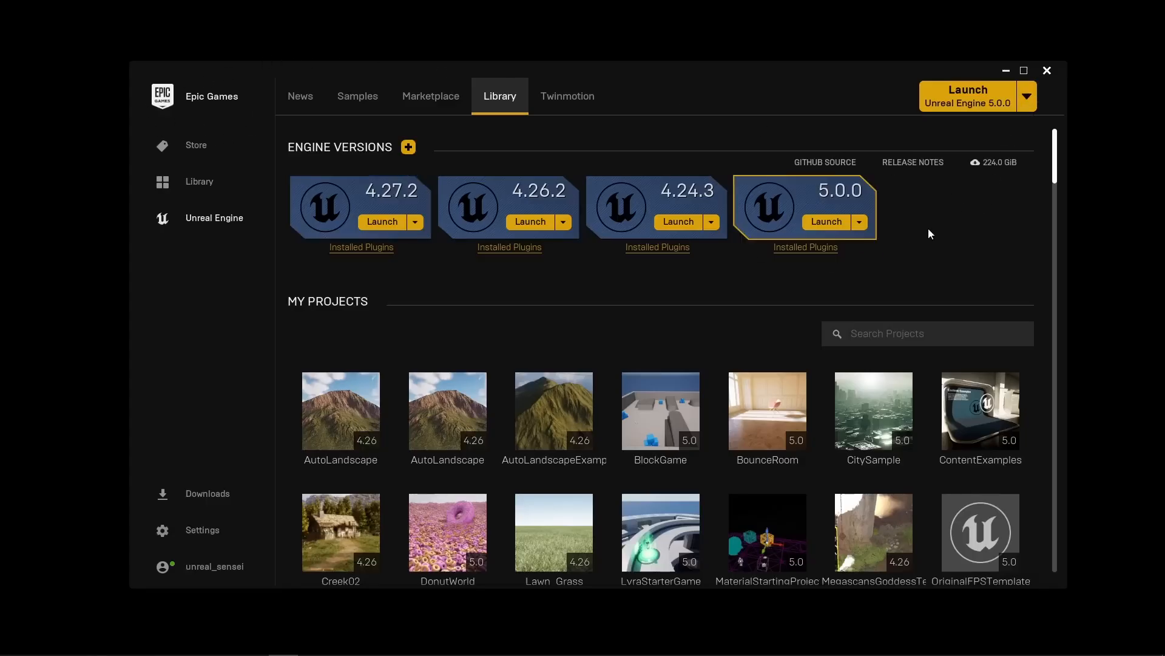
left_click(860, 222)
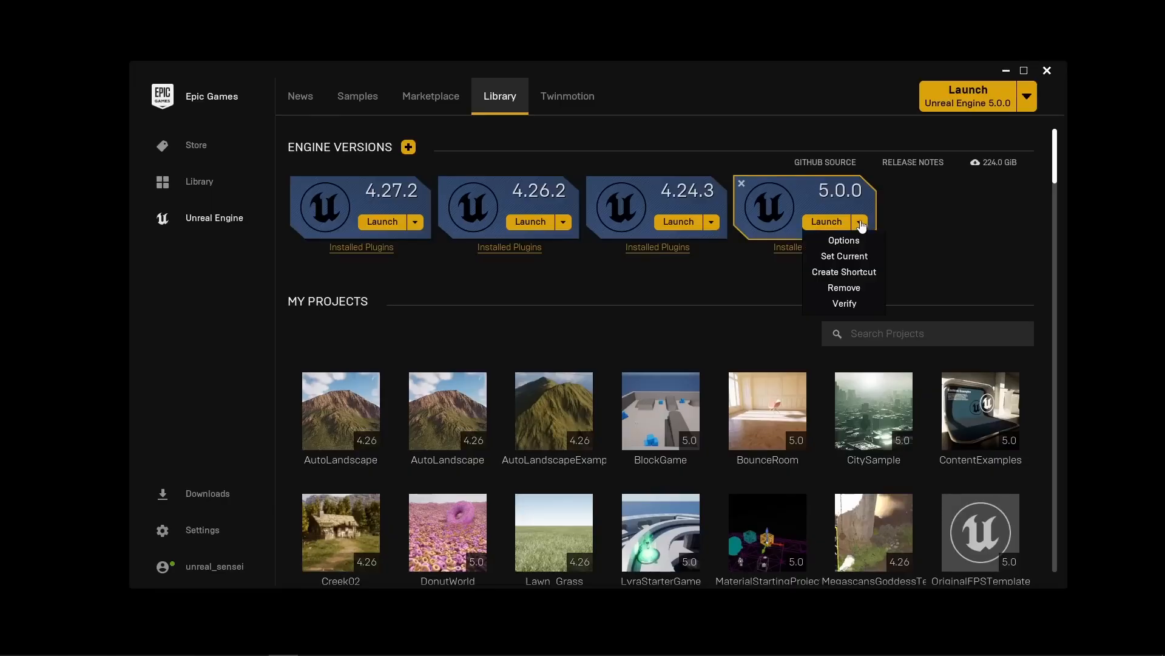
left_click(859, 272)
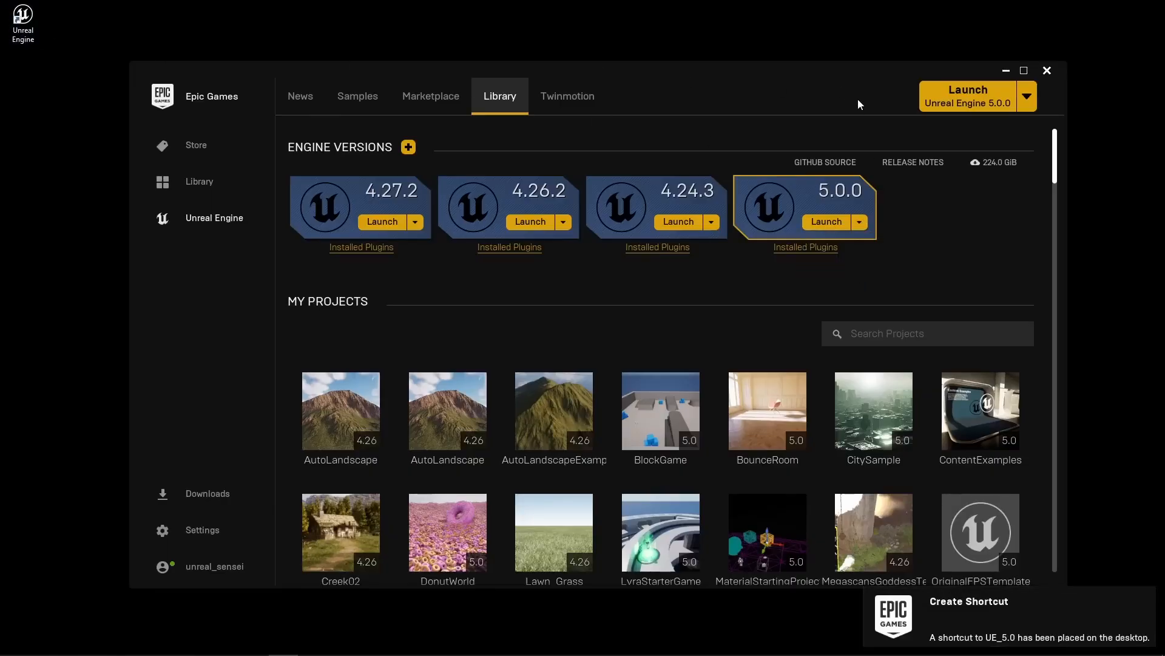
Close the launcher, move the Unreal Engine shortcut to the middle of the desktop and start the engine from it
left_click(1047, 71)
left_click_drag(23, 19, 623, 276)
double_click(625, 270)
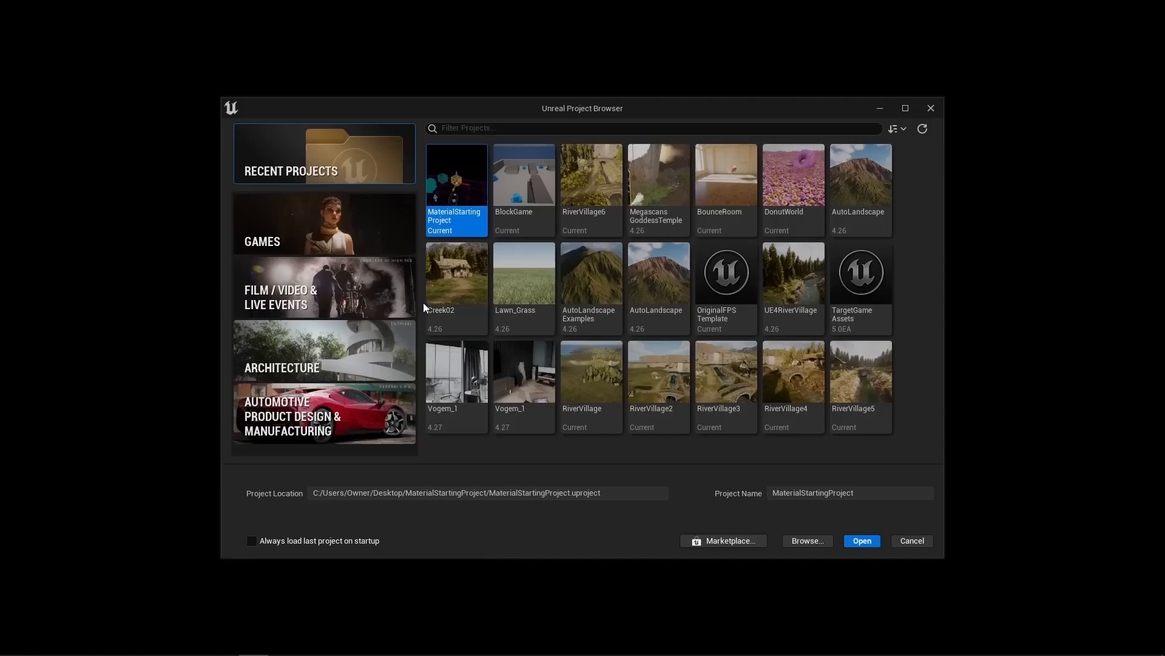
Examine the Photo Studio template in the Automotive, Product Design & Manufacturing category
left_click(274, 427)
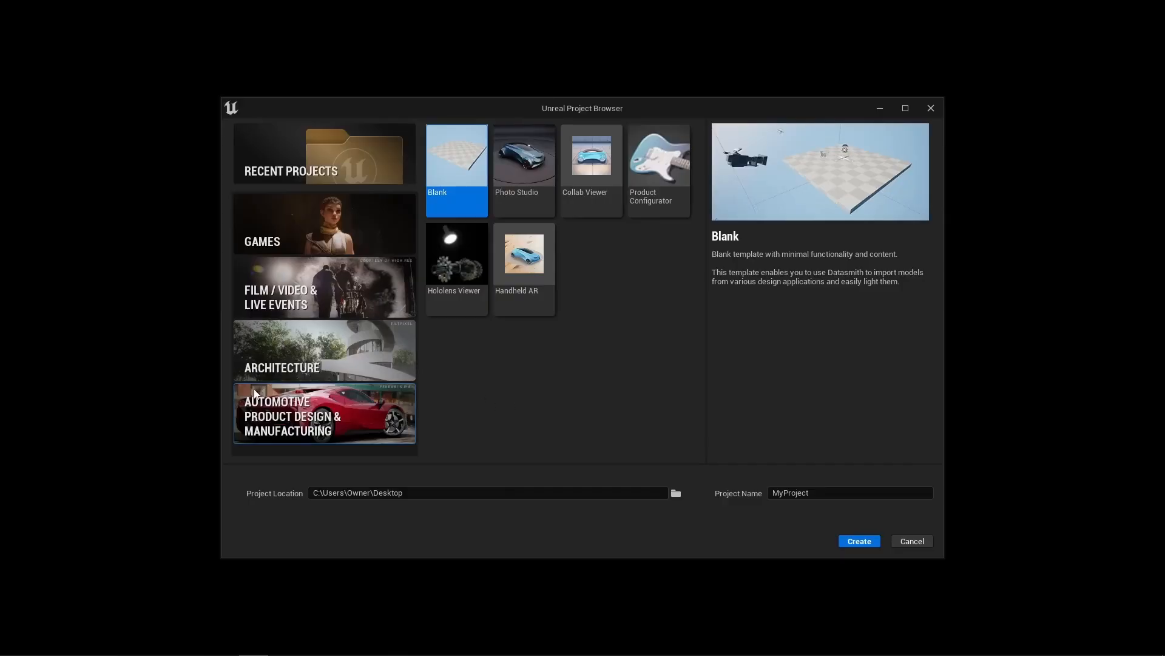
left_click(524, 164)
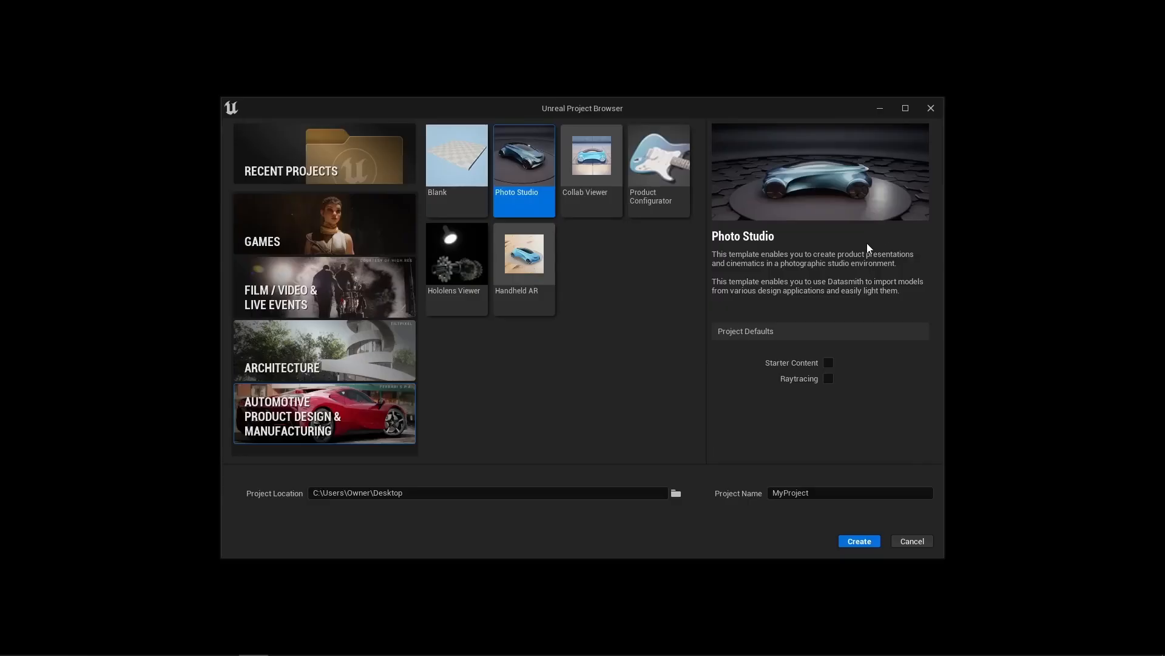
Choose the Games category with its Blank template, and check the project location field
left_click(273, 234)
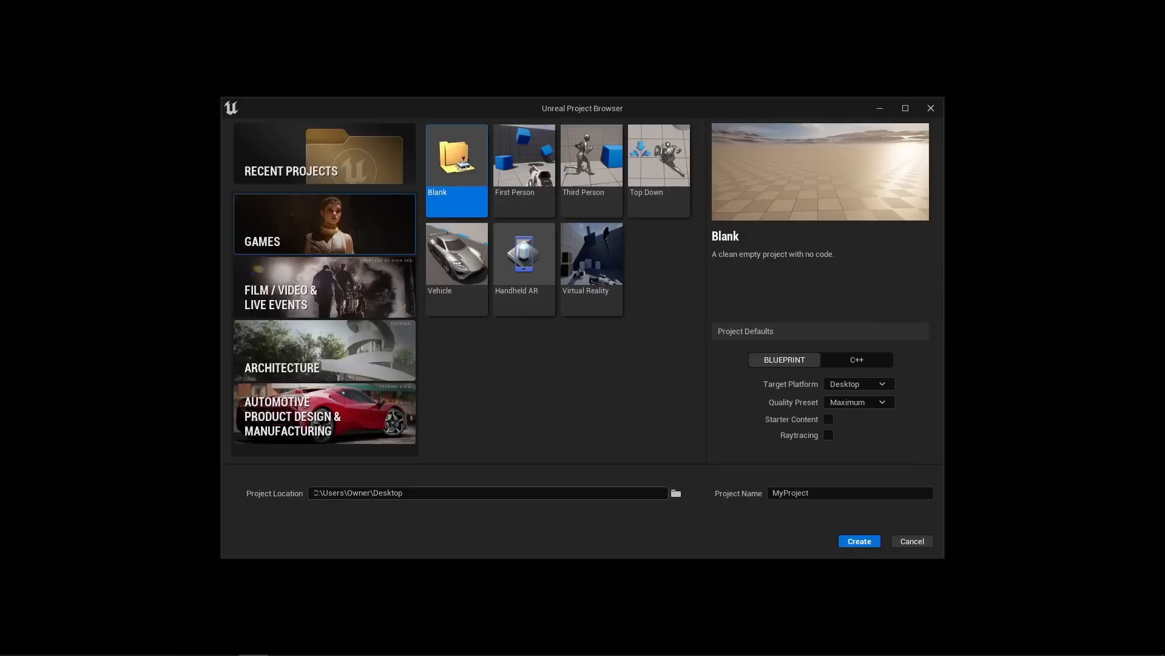
left_click_drag(313, 492, 436, 498)
left_click(427, 523)
double_click(381, 493)
left_click(510, 492)
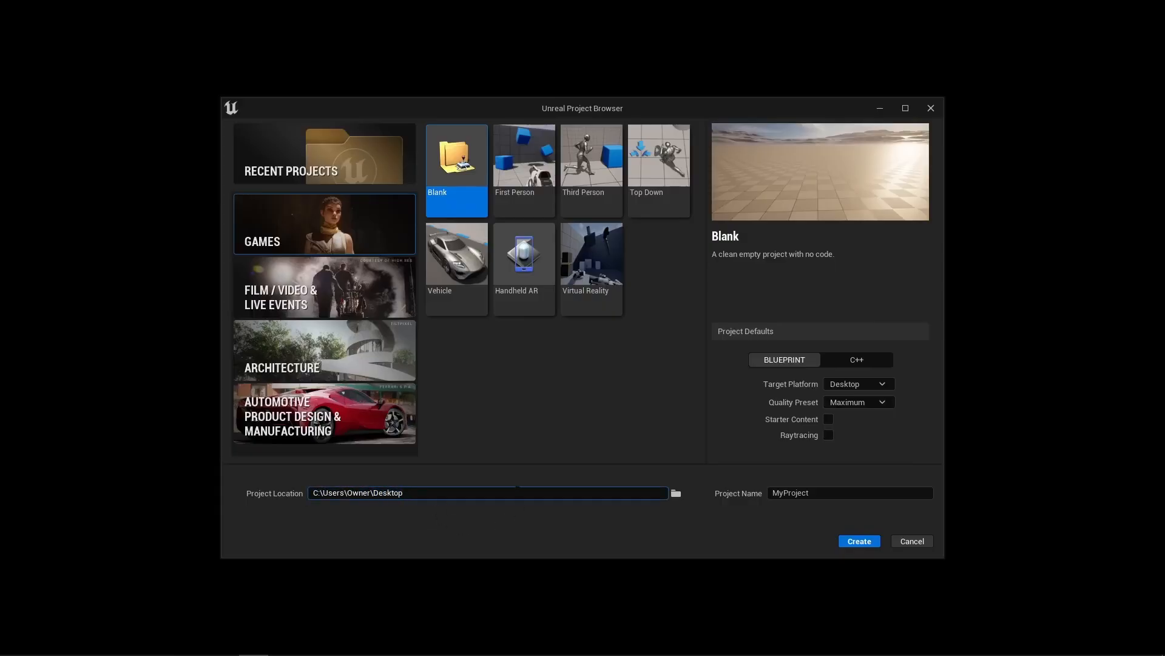
left_click(436, 516)
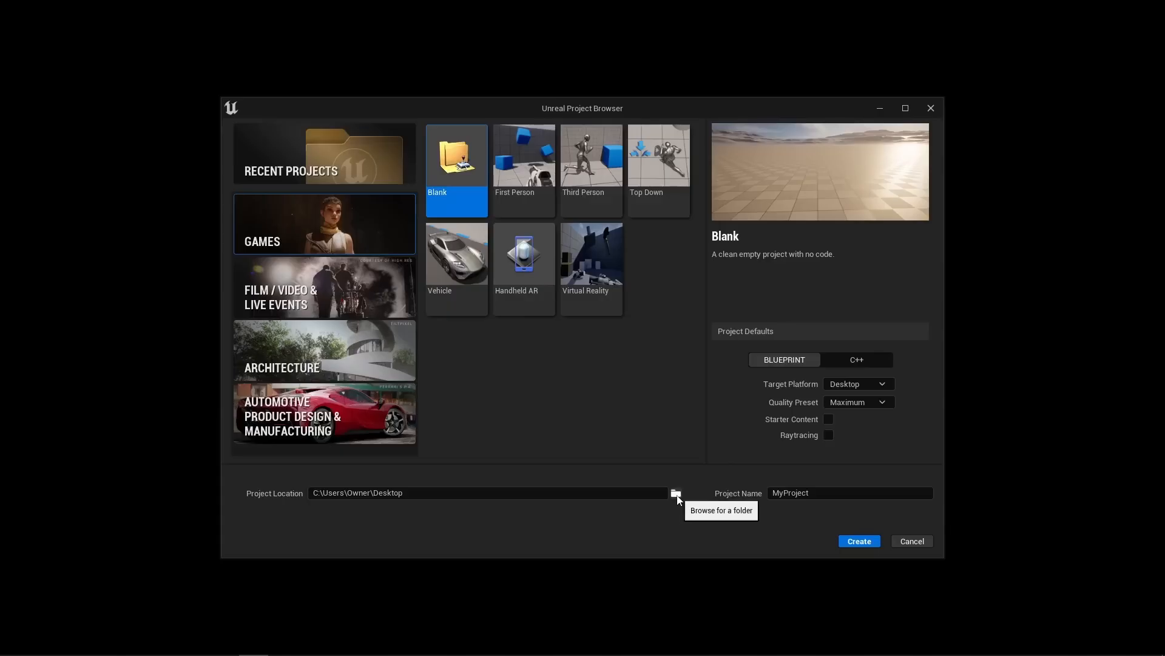
Name the new project FirstProject
left_click(847, 493)
key("ctrl+a")
type("FirstProject")
left_click(781, 484)
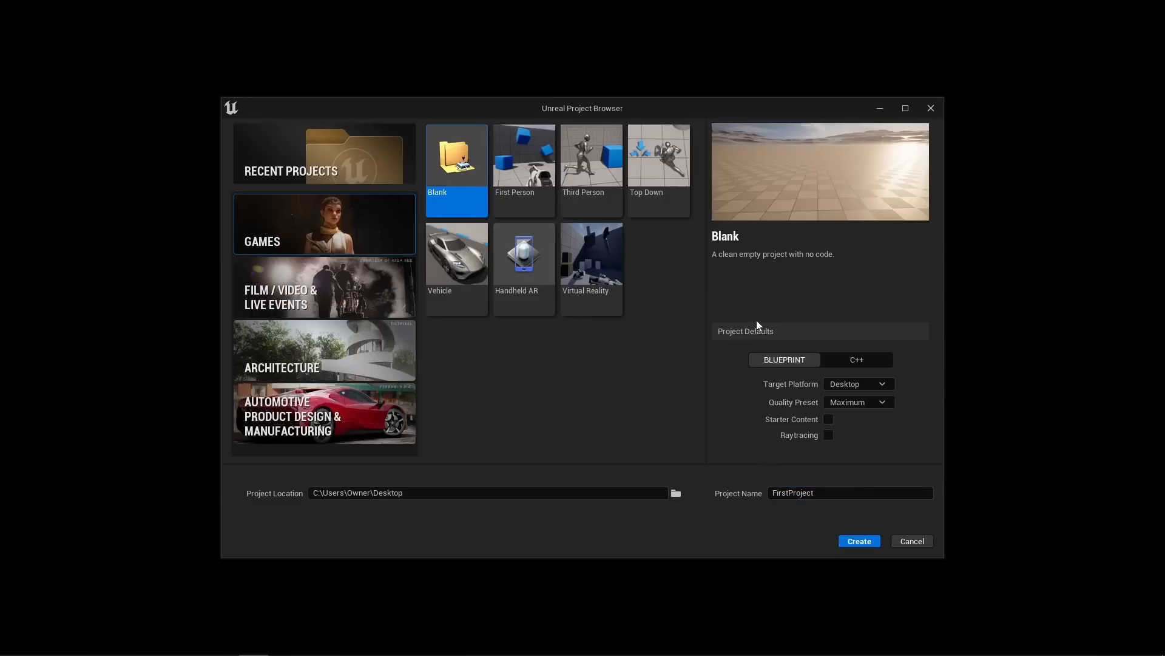
Create the project as a Blueprint project with Starter Content enabled
left_click(889, 363)
left_click(800, 360)
left_click(828, 419)
left_click(854, 546)
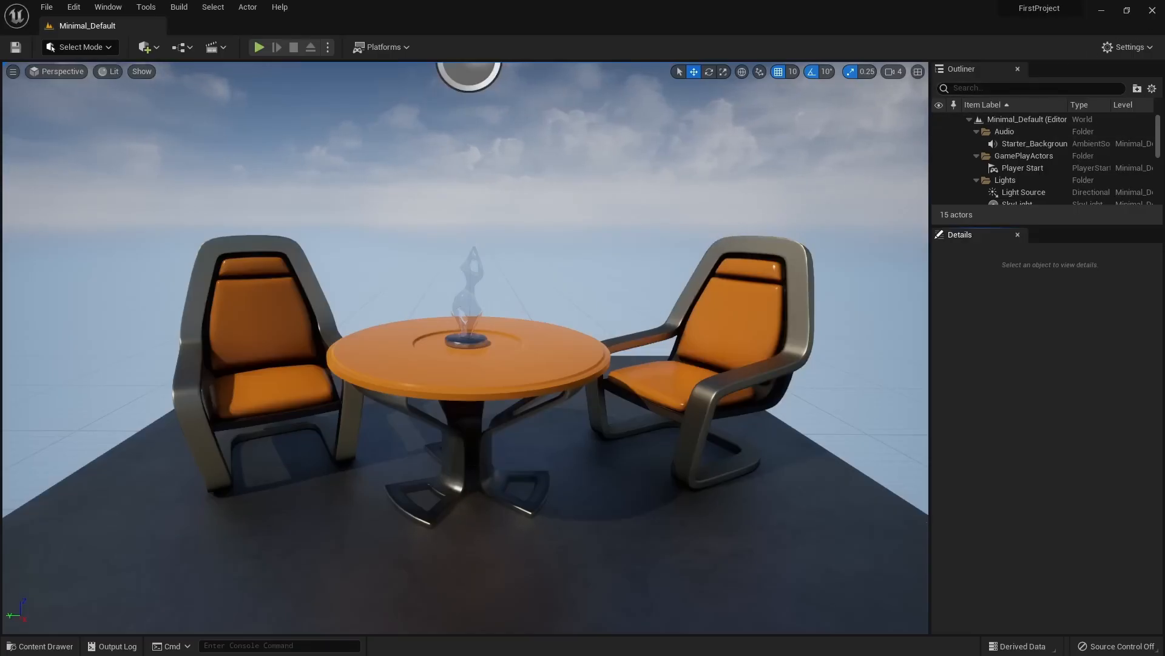
Close the editor and open the FirstProject folder on the desktop
left_click(1153, 11)
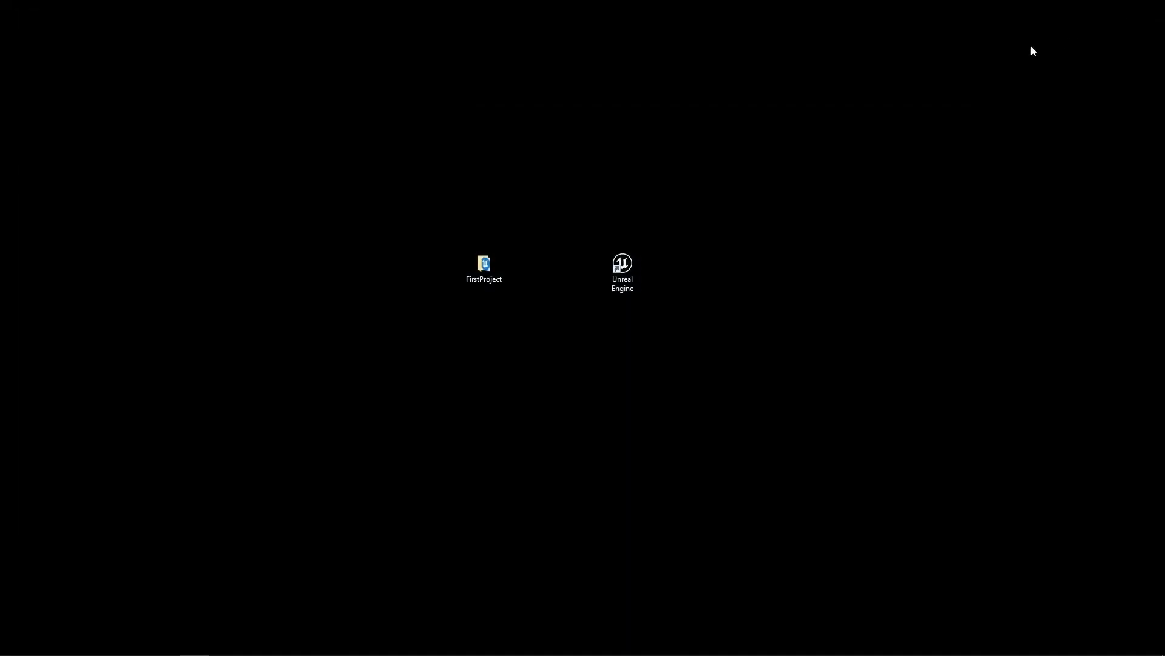
left_click_drag(386, 191, 594, 371)
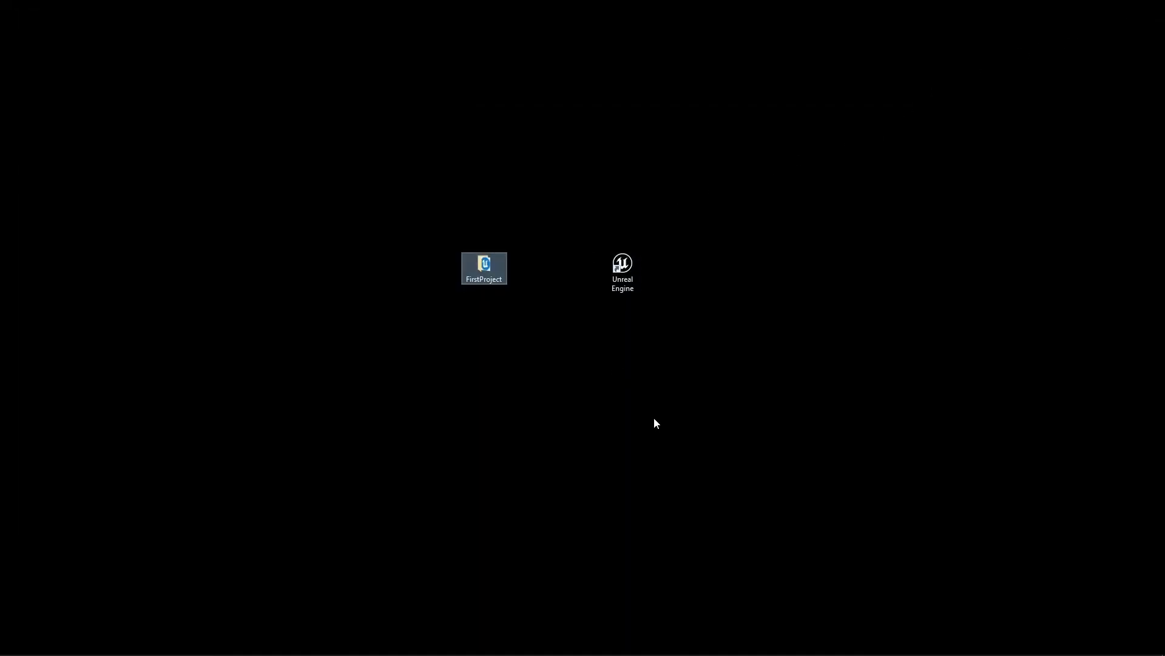
left_click_drag(577, 391, 648, 437)
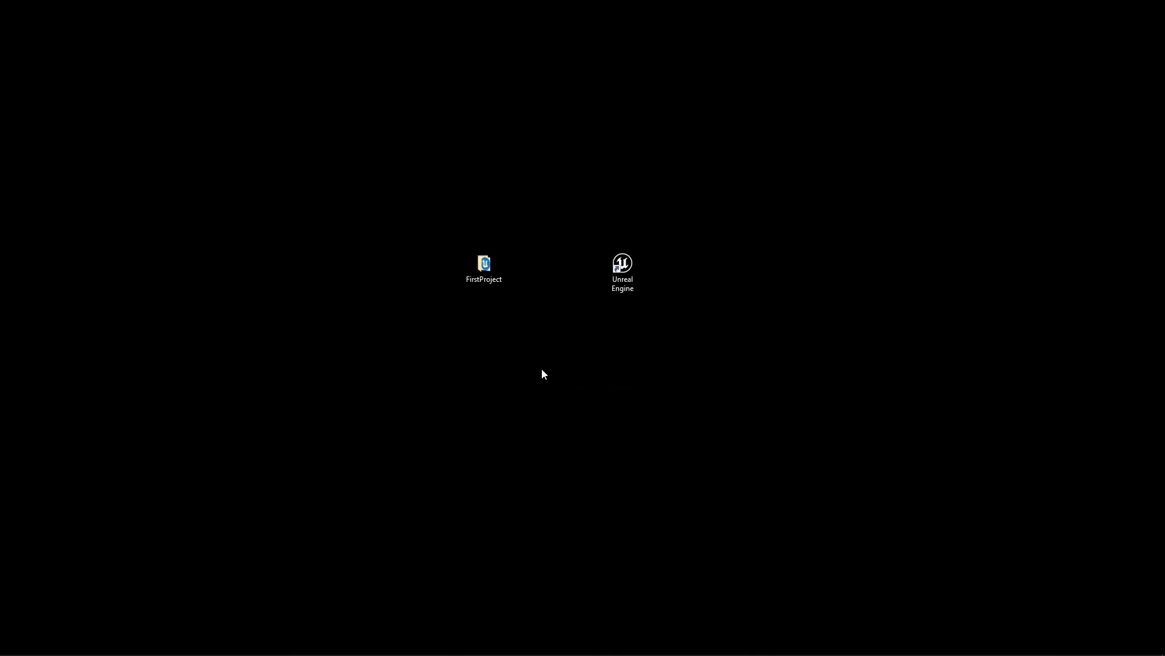
double_click(485, 264)
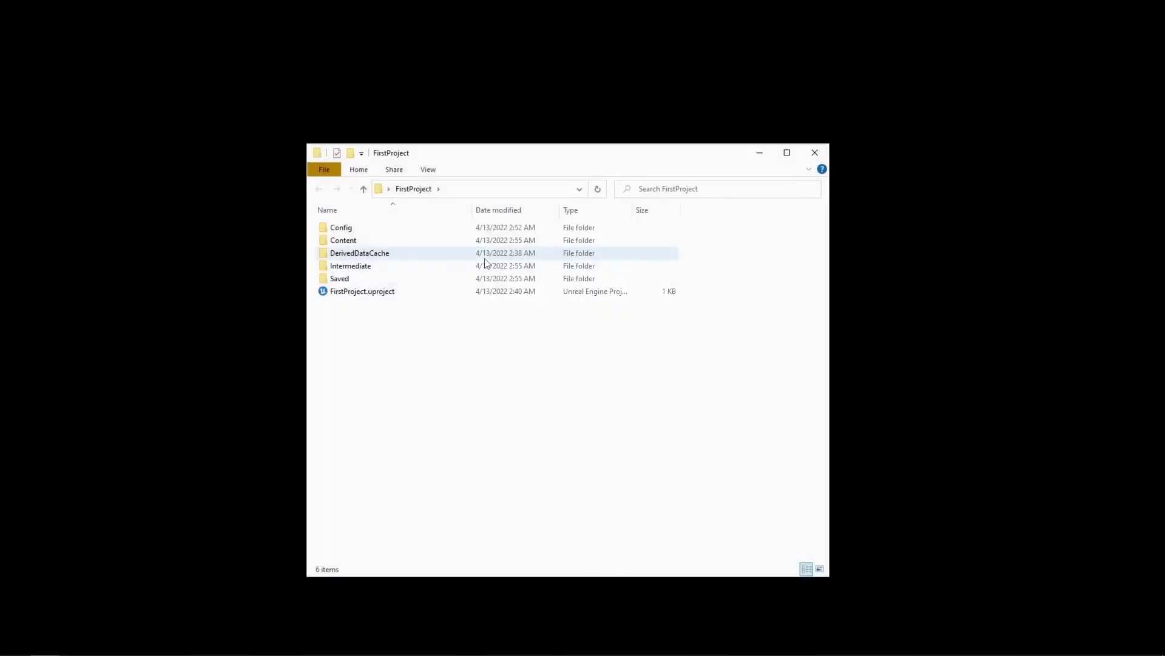
Look over the project folder's contents and reopen the project from FirstProject.uproject
left_click_drag(729, 358, 578, 224)
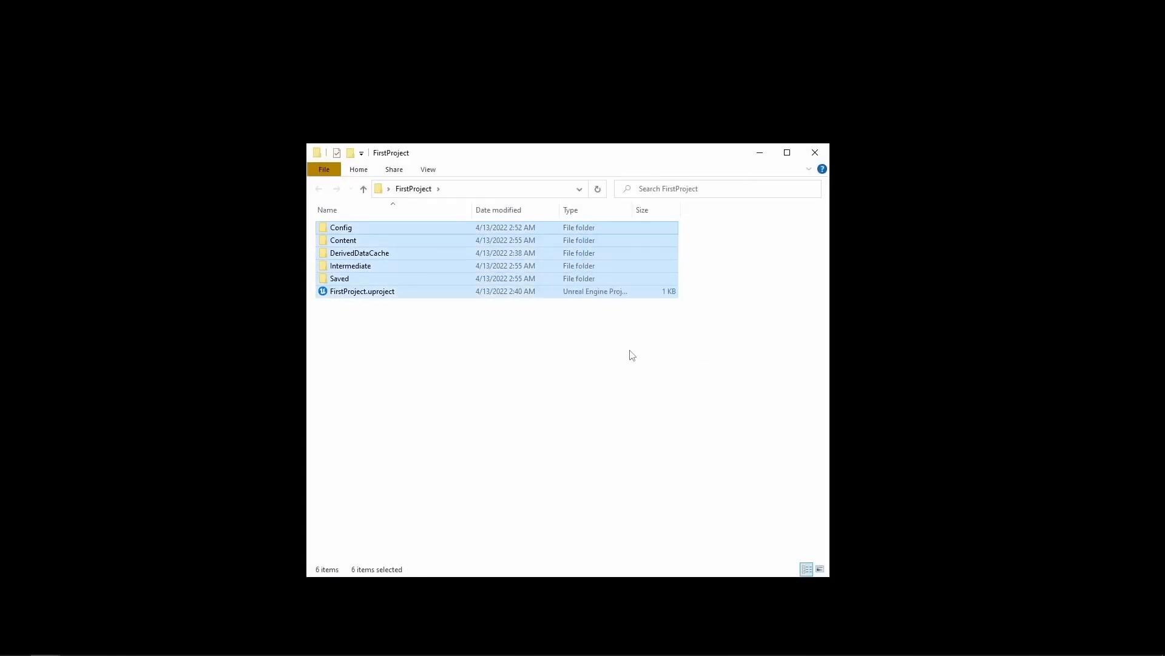
left_click(590, 345)
left_click_drag(657, 340, 483, 218)
left_click(519, 360)
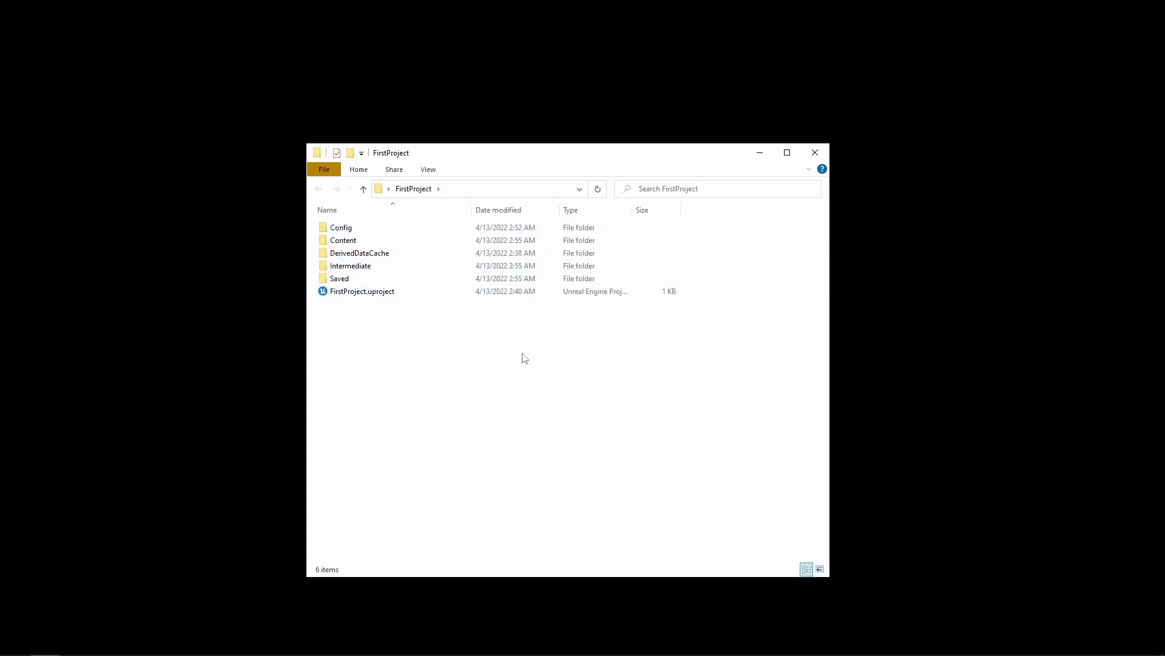
double_click(371, 292)
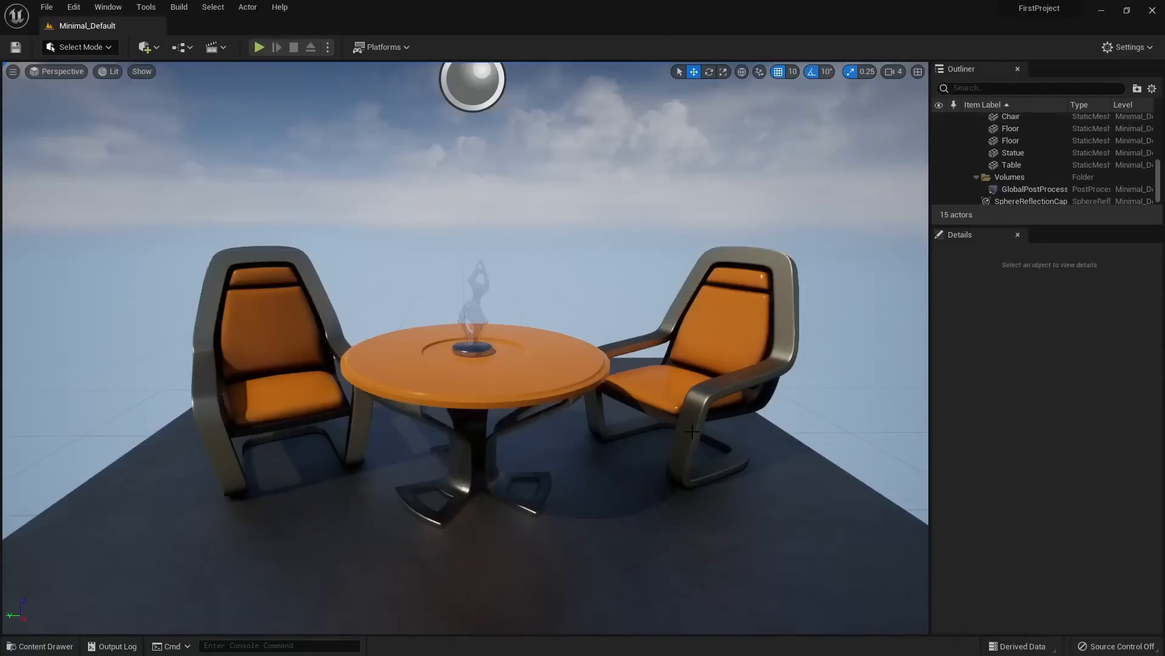
Try moving the table across the floor, and undo the move
right_click_drag(675, 378, 560, 405)
key("s")
key("a")
key("d")
left_click(560, 405)
left_click_drag(476, 486, 527, 511)
key("ctrl+z")
Deselect the table and fly around the scene to view the table and chairs from different distances and angles
key("q")
right_click_drag(601, 430, 549, 386)
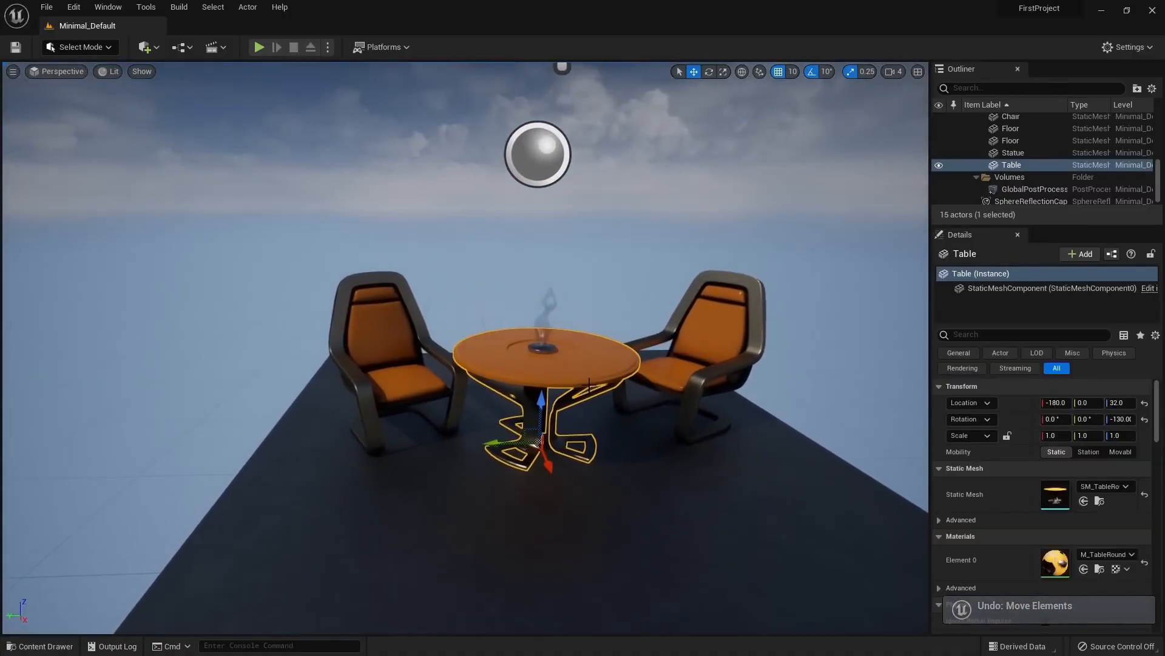
key("Escape")
key("d")
right_click_drag(601, 430, 594, 421)
key("w")
key("w")
key("q")
key("w")
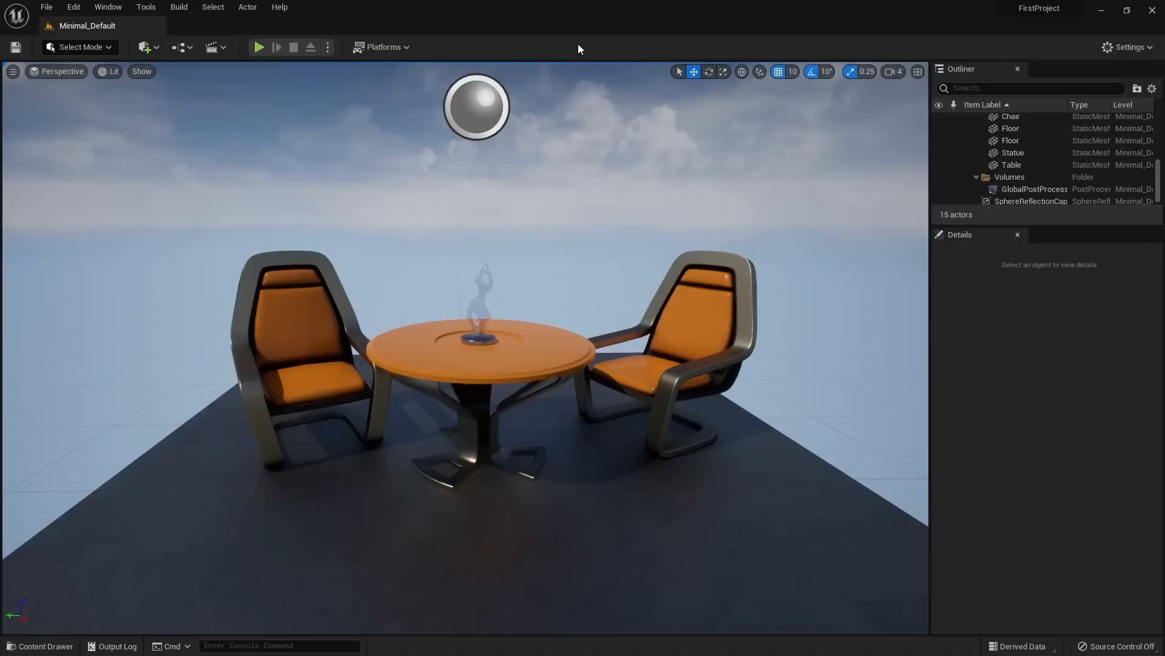
Try adding a Sphere from the basic shapes to the level, and delete it
left_click(145, 47)
mouse_move(199, 176)
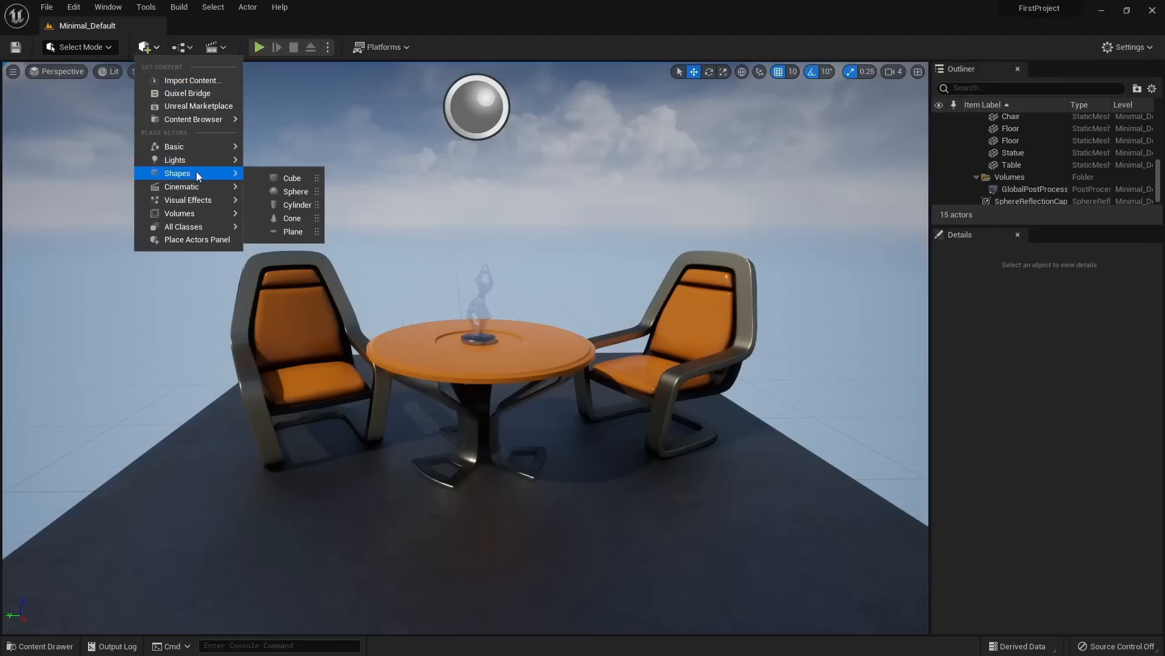
left_click_drag(296, 191, 366, 204)
key("Delete")
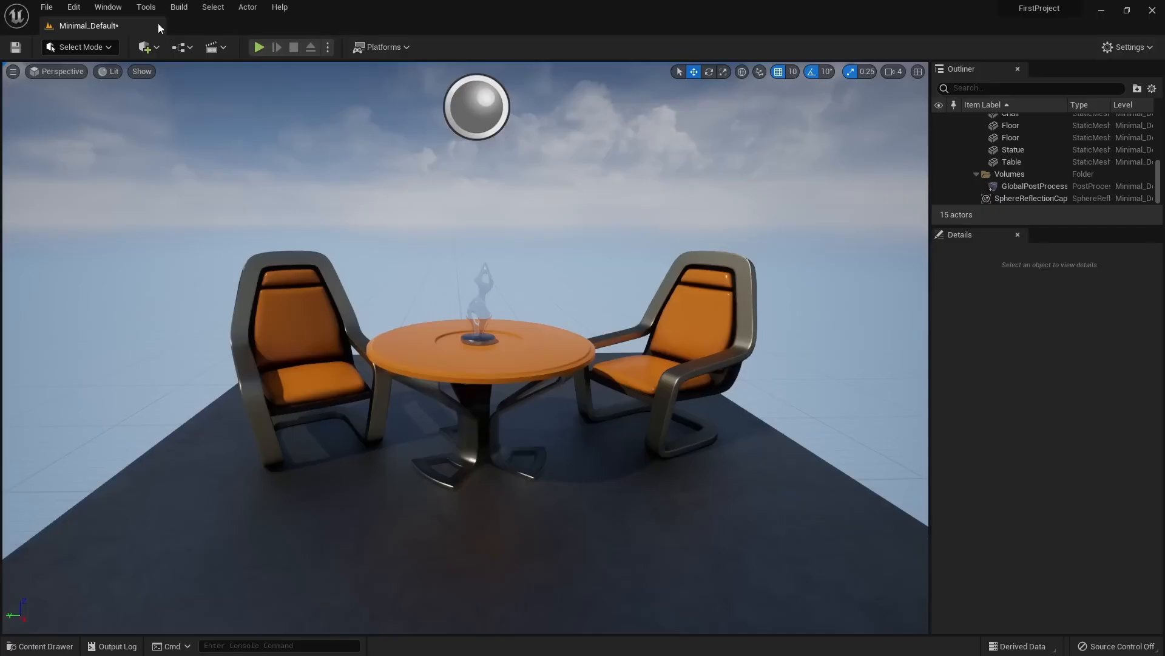
Look at the tools of the Landscape and Foliage modes, and return to Select mode
left_click(90, 48)
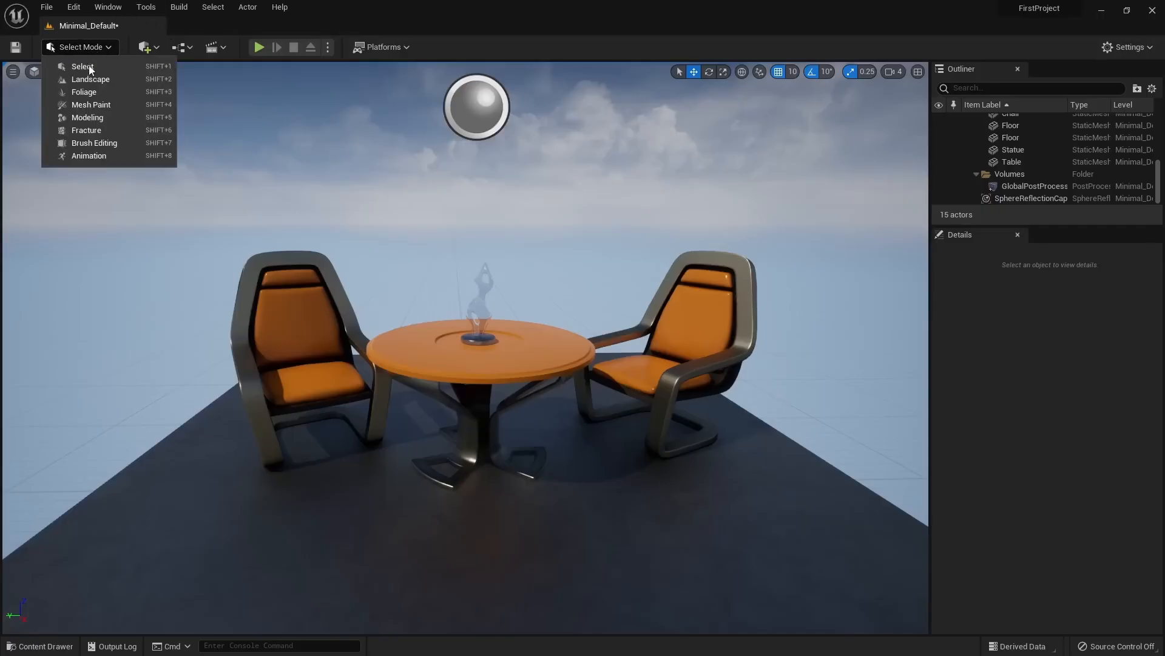
left_click(94, 84)
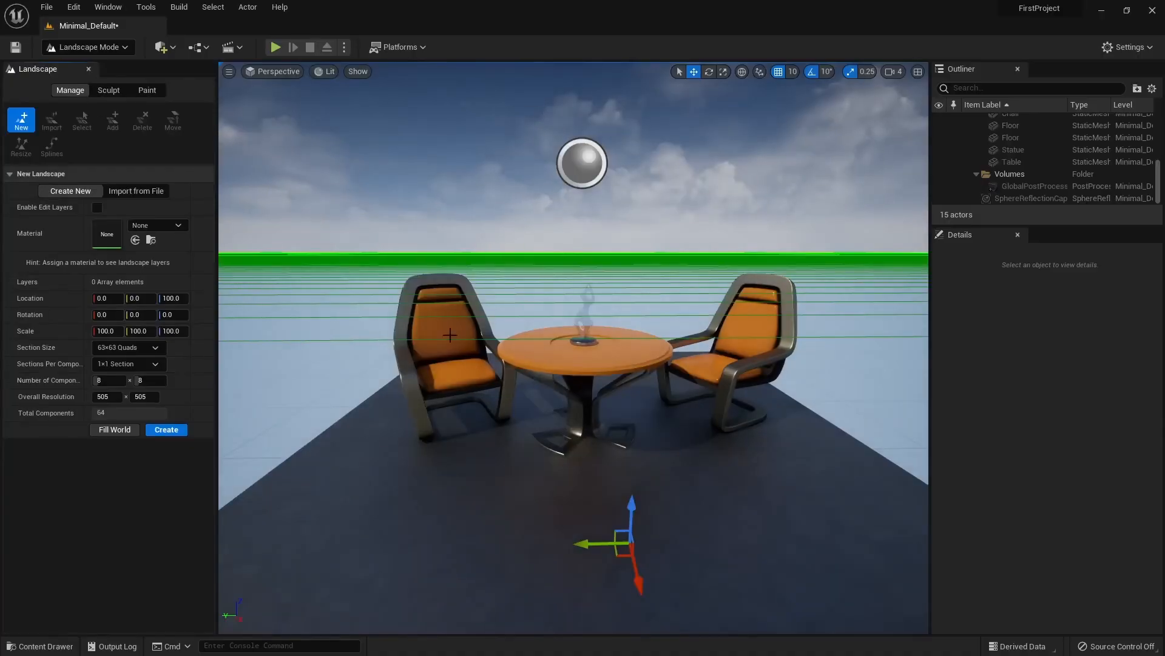
left_click(79, 49)
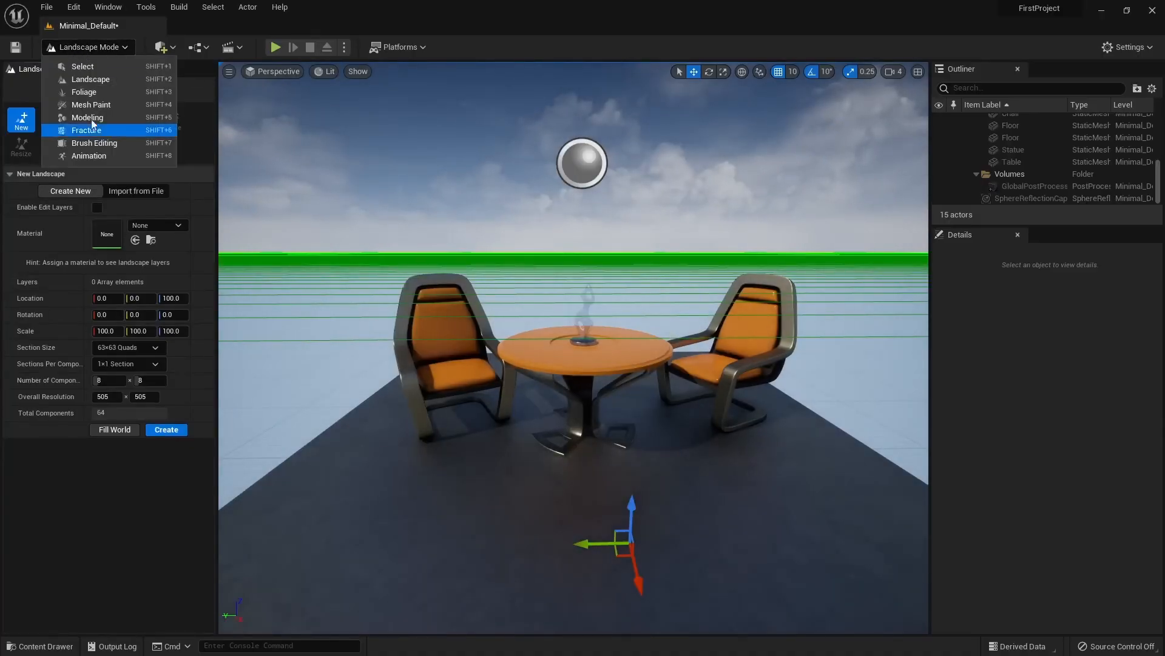
left_click(100, 93)
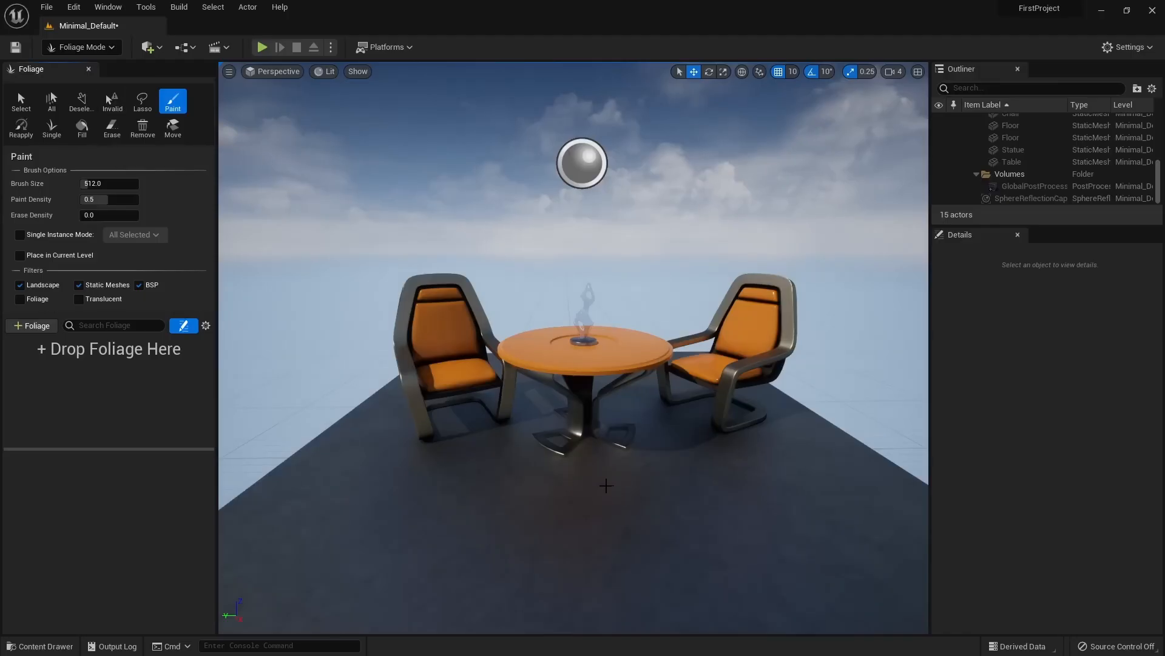
left_click(85, 49)
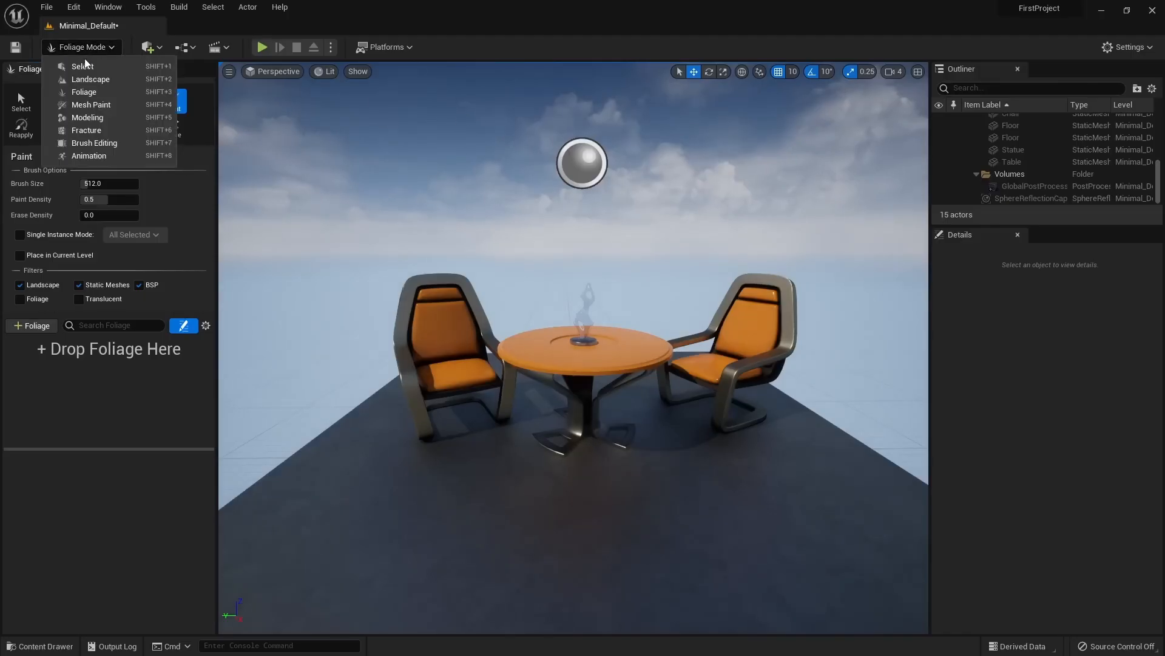
left_click(82, 66)
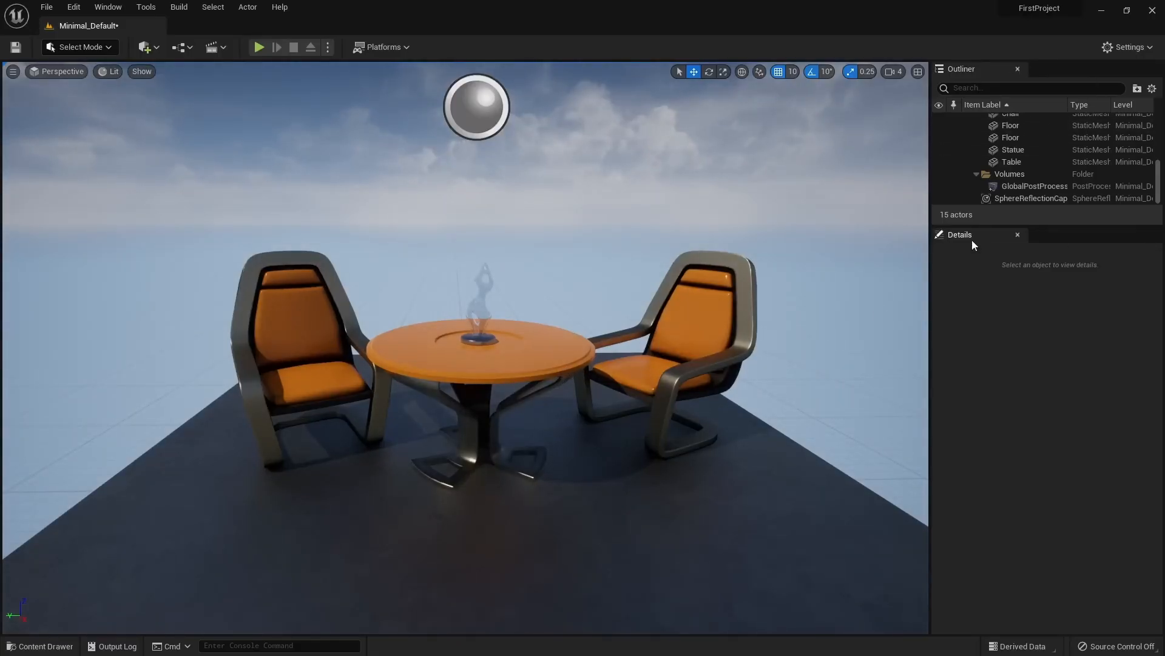
Enlarge the Outliner and try selecting both chairs and the statue together, clearing the selection at the end
left_click_drag(960, 225, 963, 508)
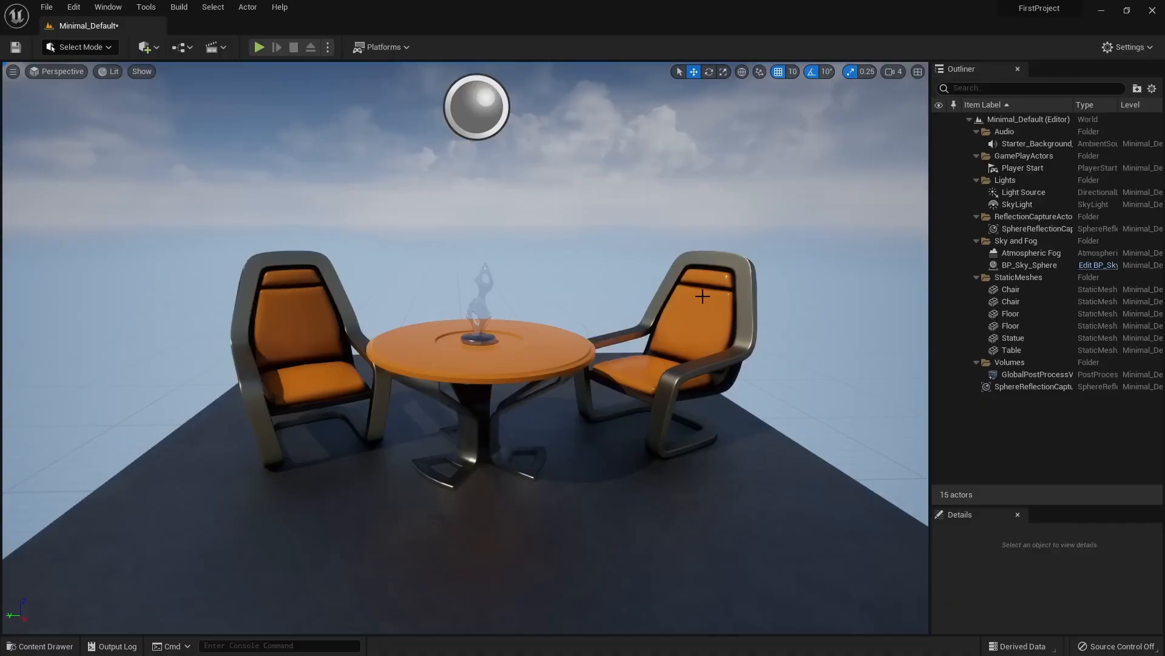
left_click(1012, 290)
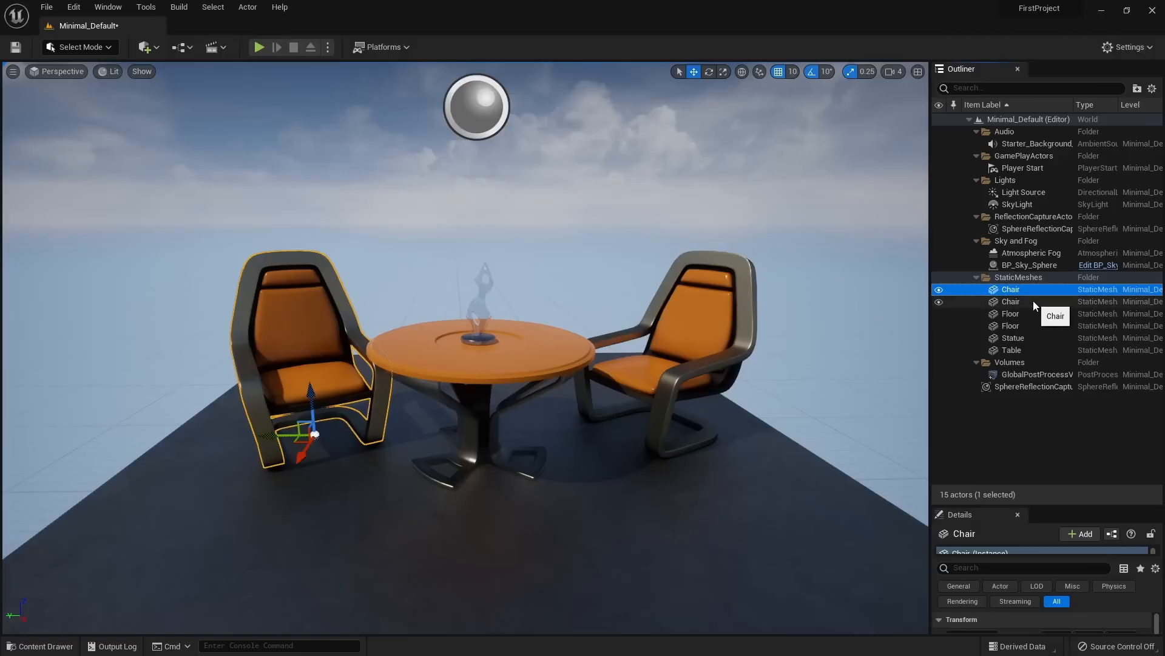
left_click(1011, 301, "ctrl")
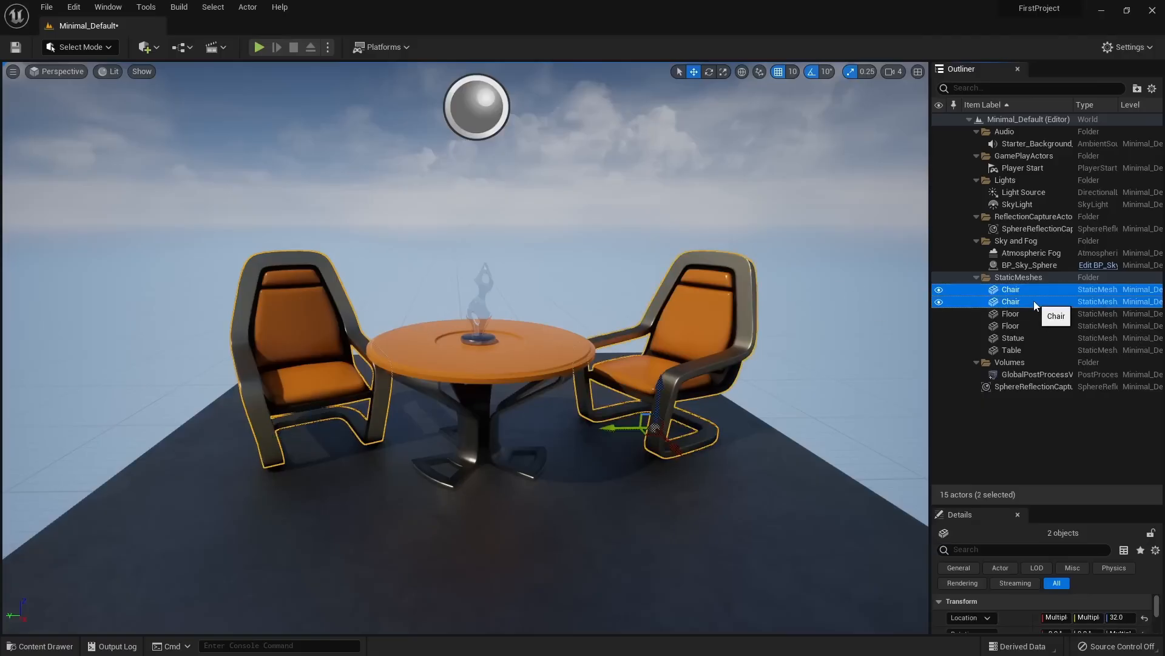
left_click(1032, 338, "ctrl")
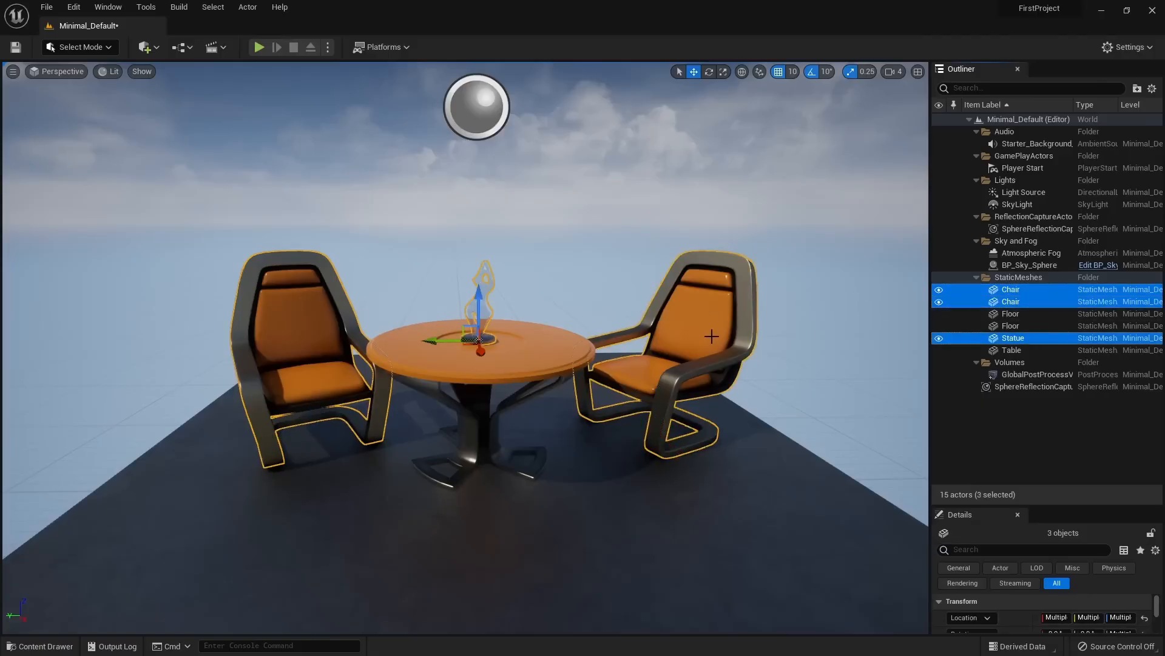
left_click(1010, 425)
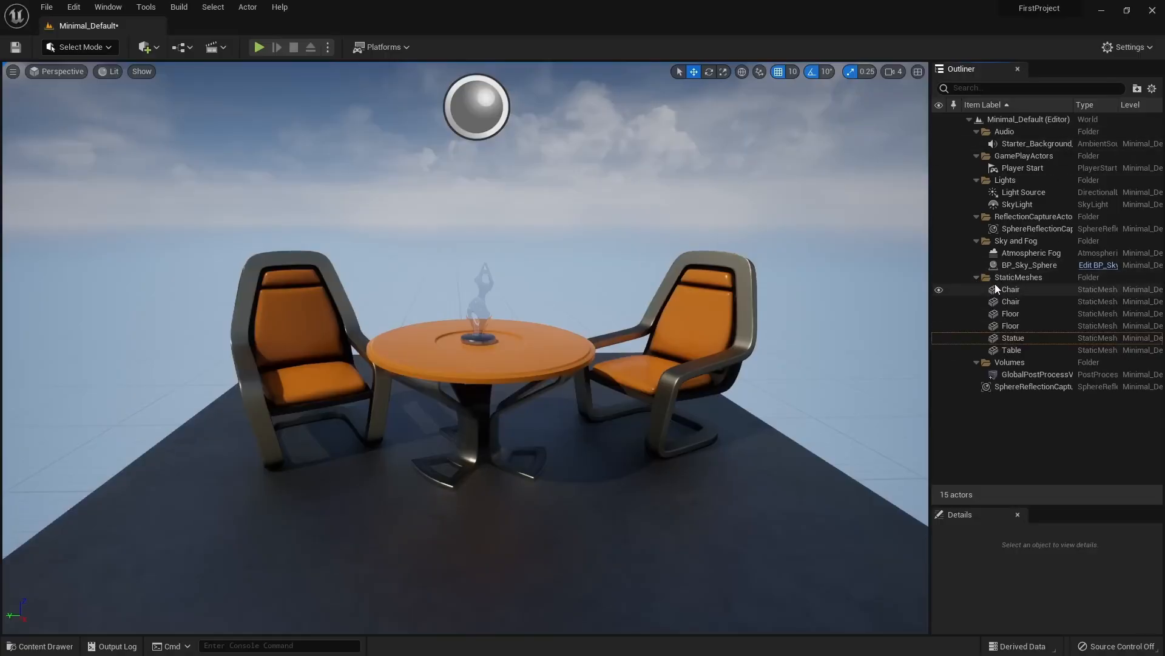
Create a new Outliner folder named MyFolder
right_click(984, 423)
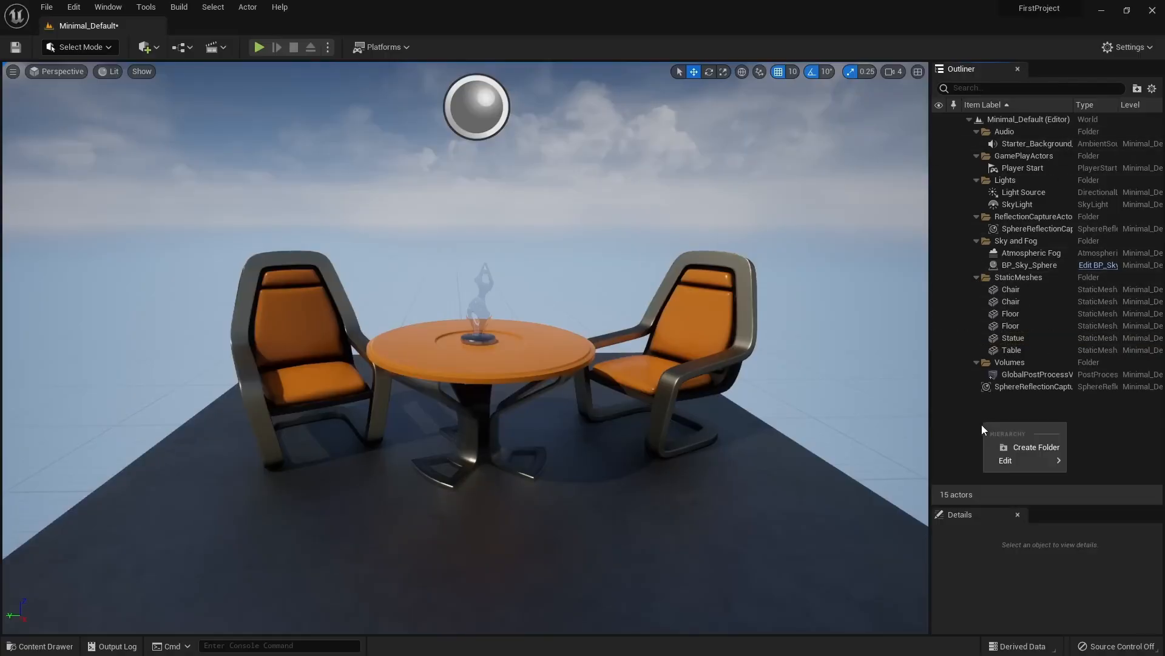
left_click(1027, 451)
type("MyFolder")
key("Return")
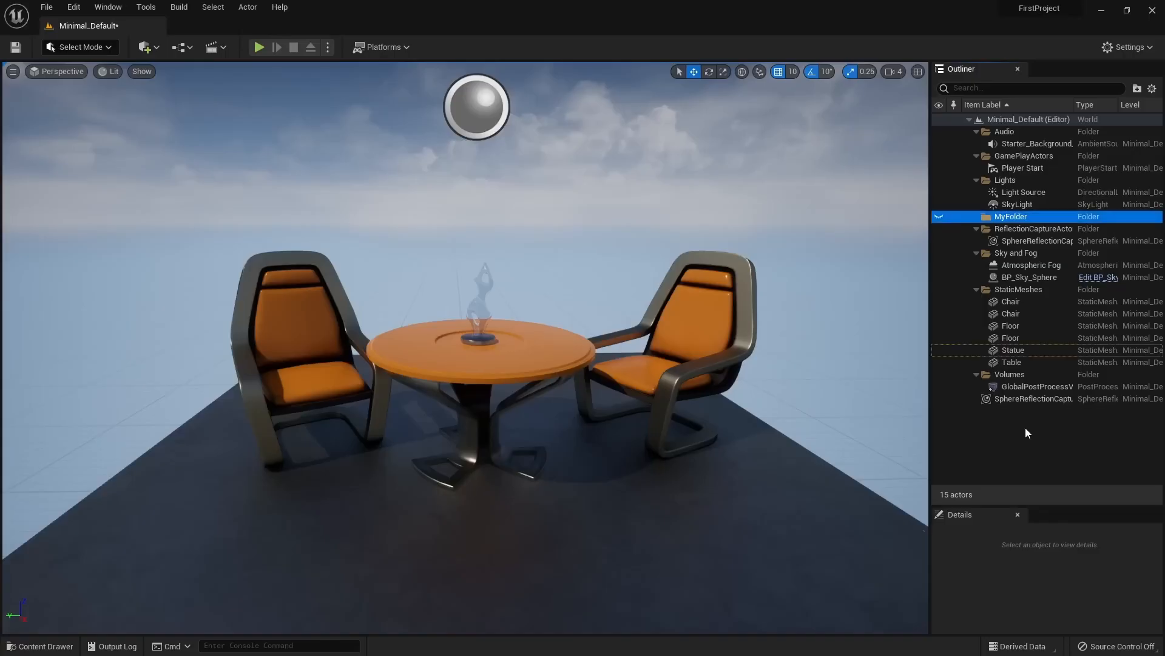
Move both chairs from StaticMeshes into MyFolder, and leave only the first chair selected
left_click(1029, 302)
left_click(1020, 313, "ctrl")
left_click_drag(1019, 314, 1009, 214)
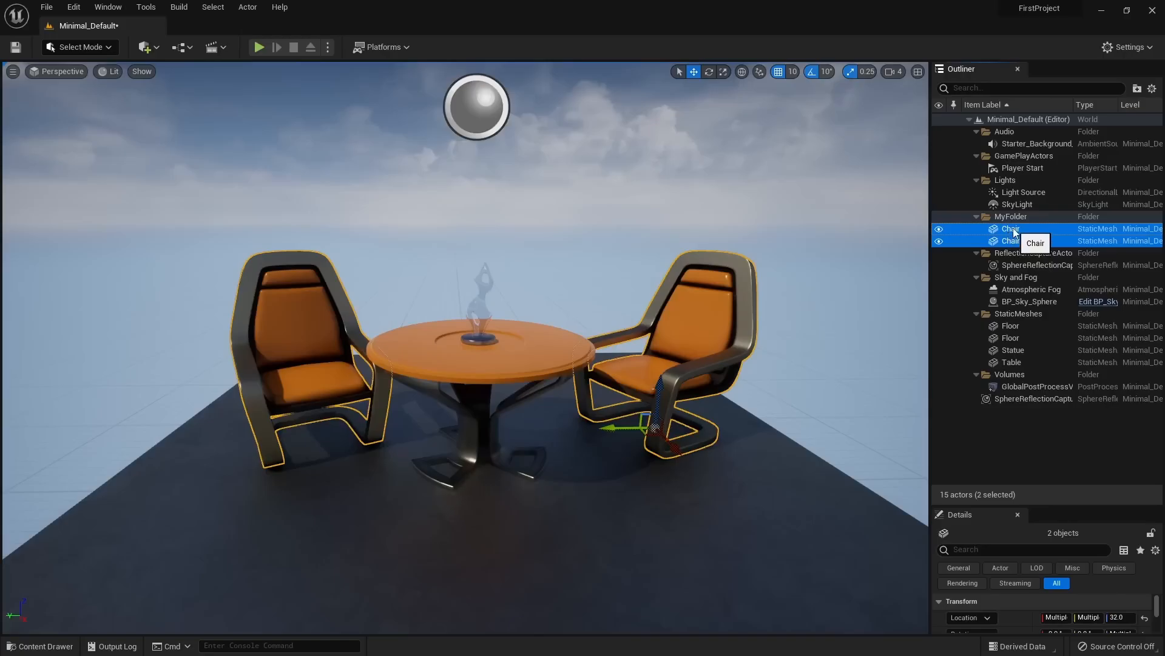
left_click(1014, 231)
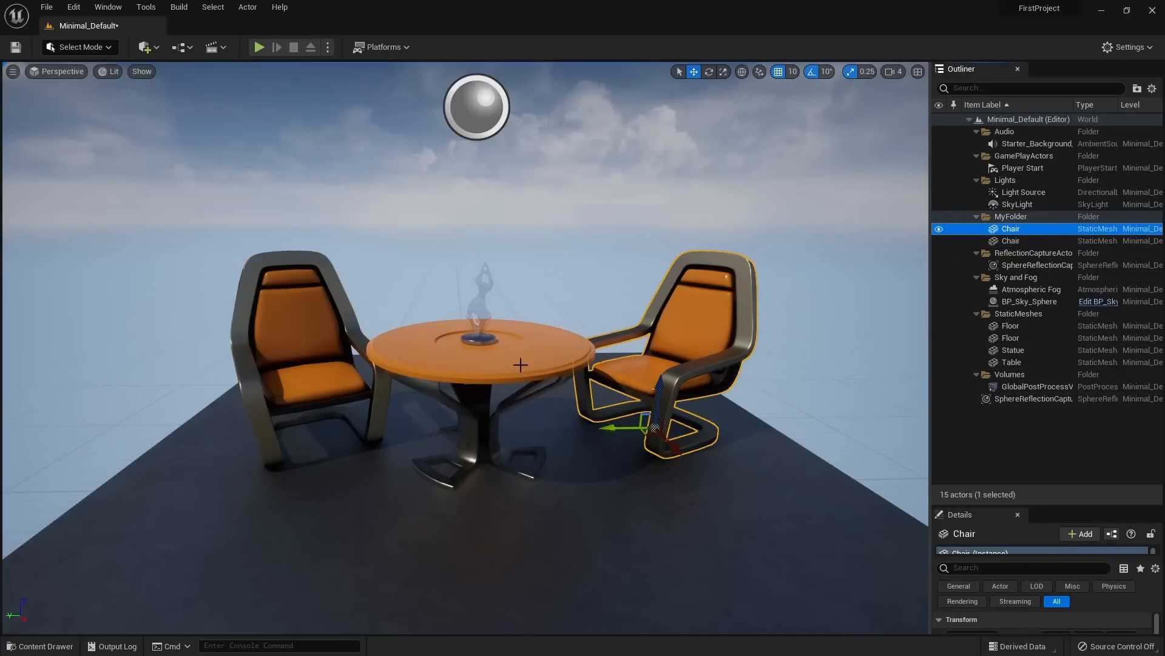
Hide the table in the level and show it again
left_click(939, 363)
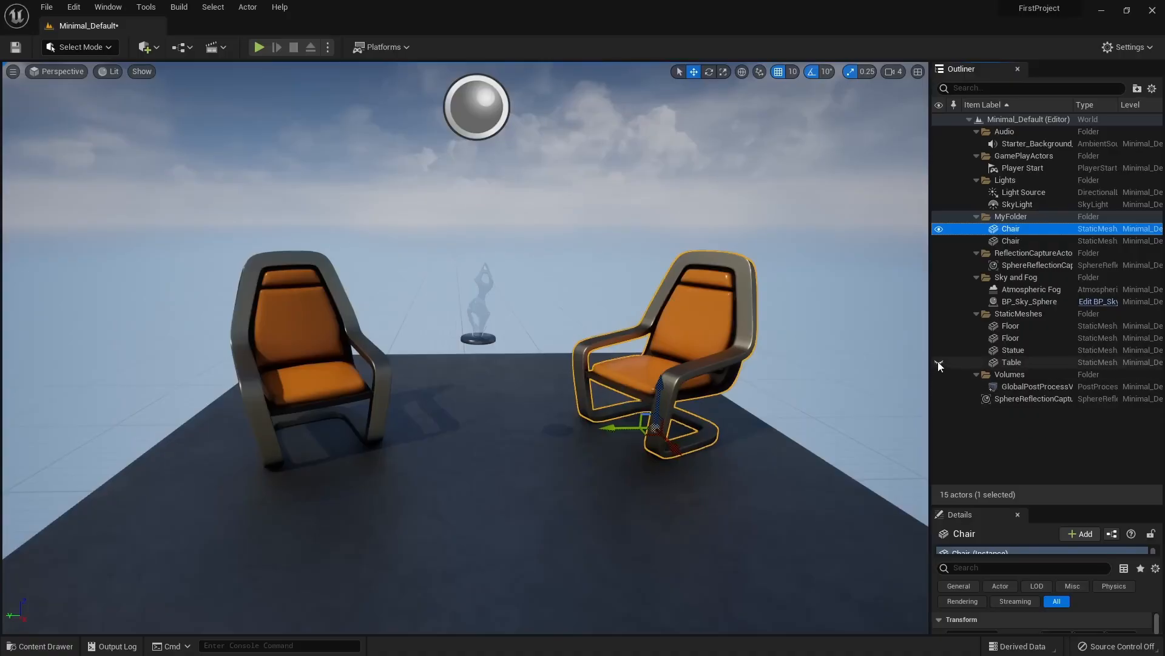
left_click(938, 362)
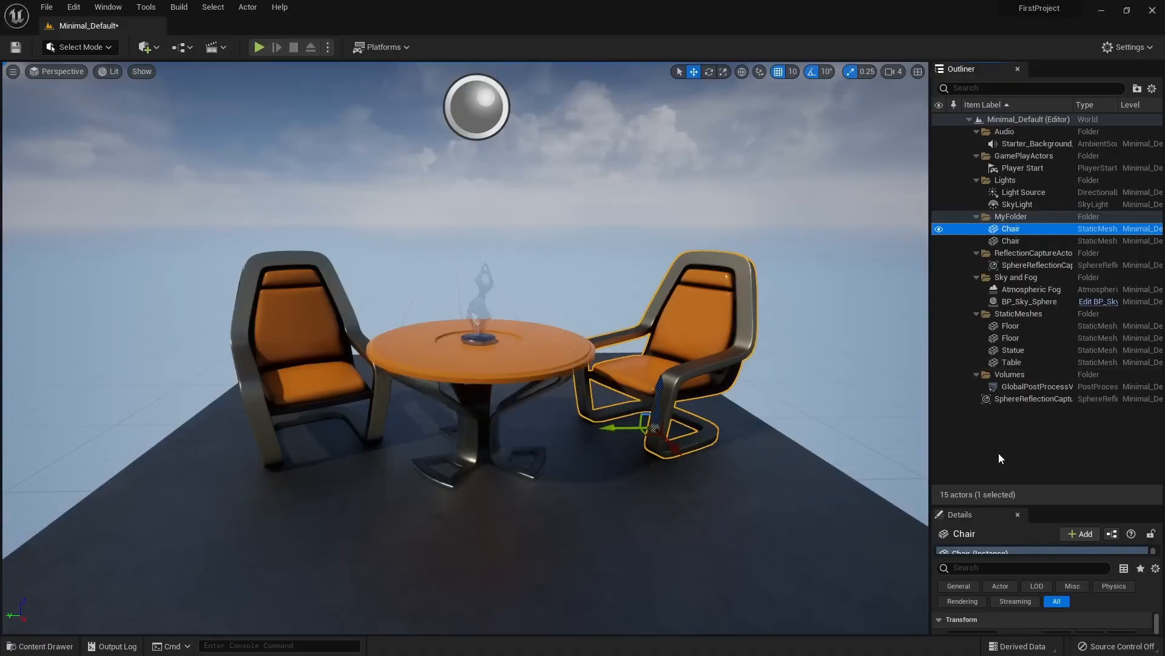
Enlarge the Details panel, widen its value column, and select the other chair in the viewport for a closer look
left_click_drag(977, 505, 1010, 160)
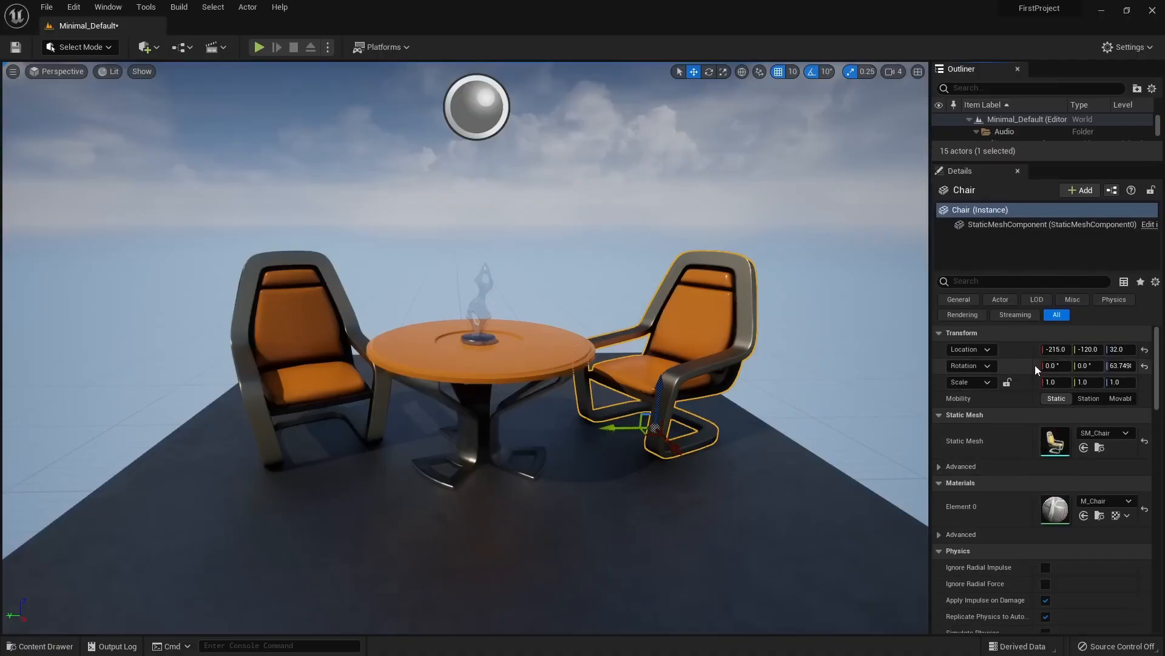
left_click_drag(1035, 366, 1012, 367)
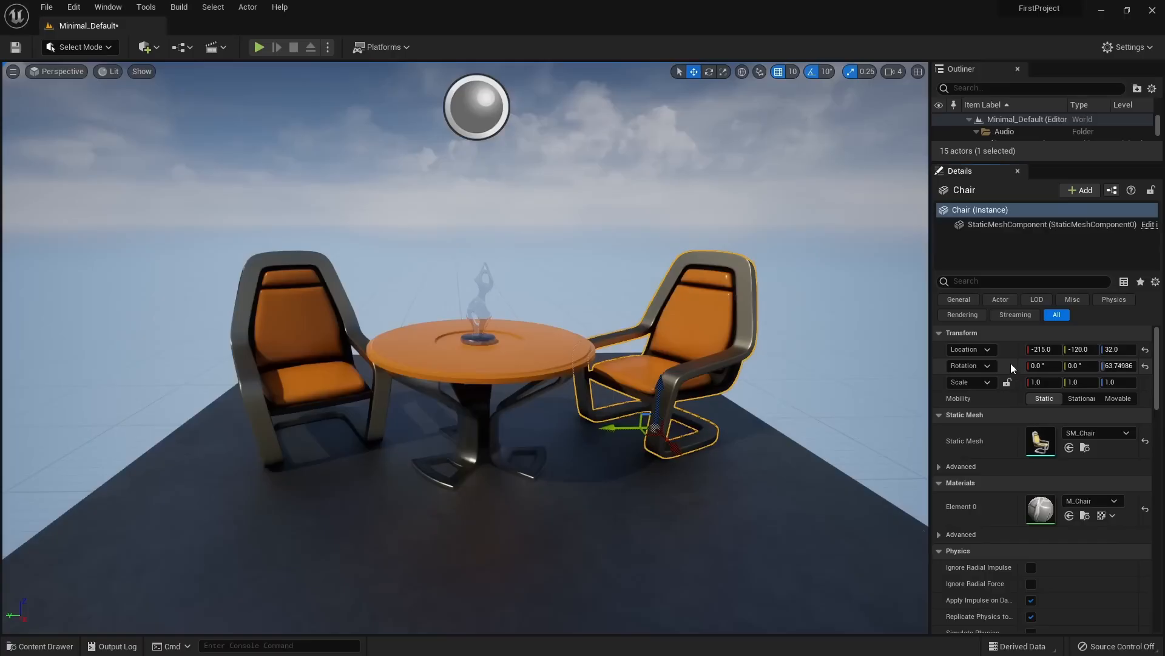
left_click(265, 324)
right_click_drag(265, 324, 353, 313)
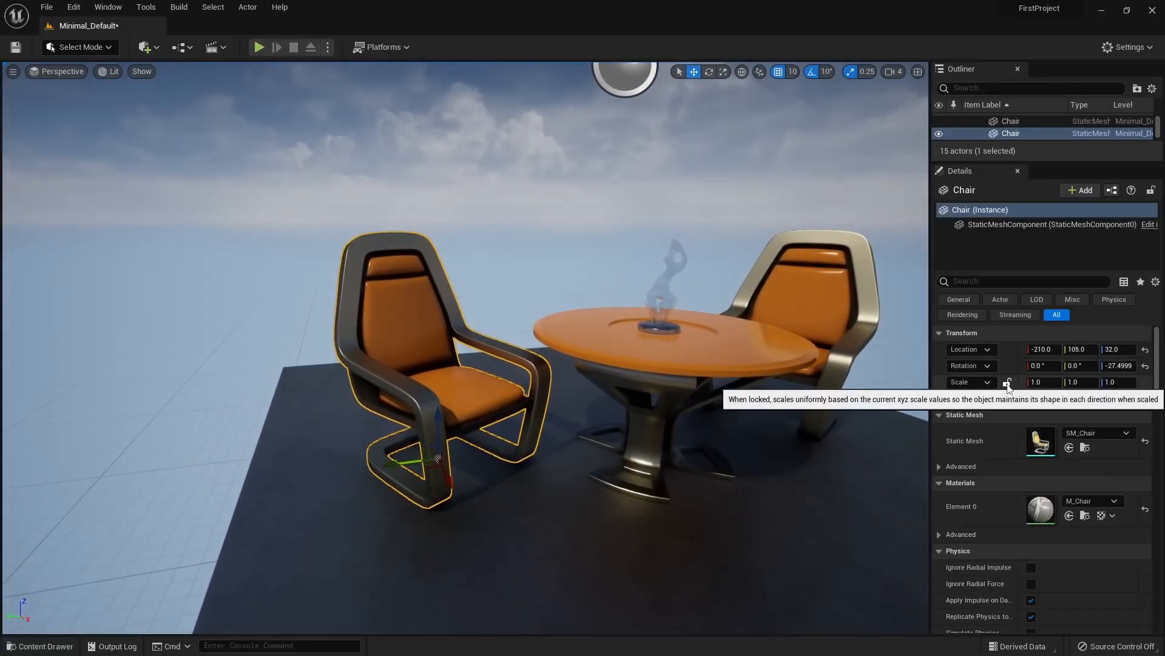
Try setting the selected chair's Z scale to 2, view the stretched chair, and undo the scaling
left_click(1119, 381)
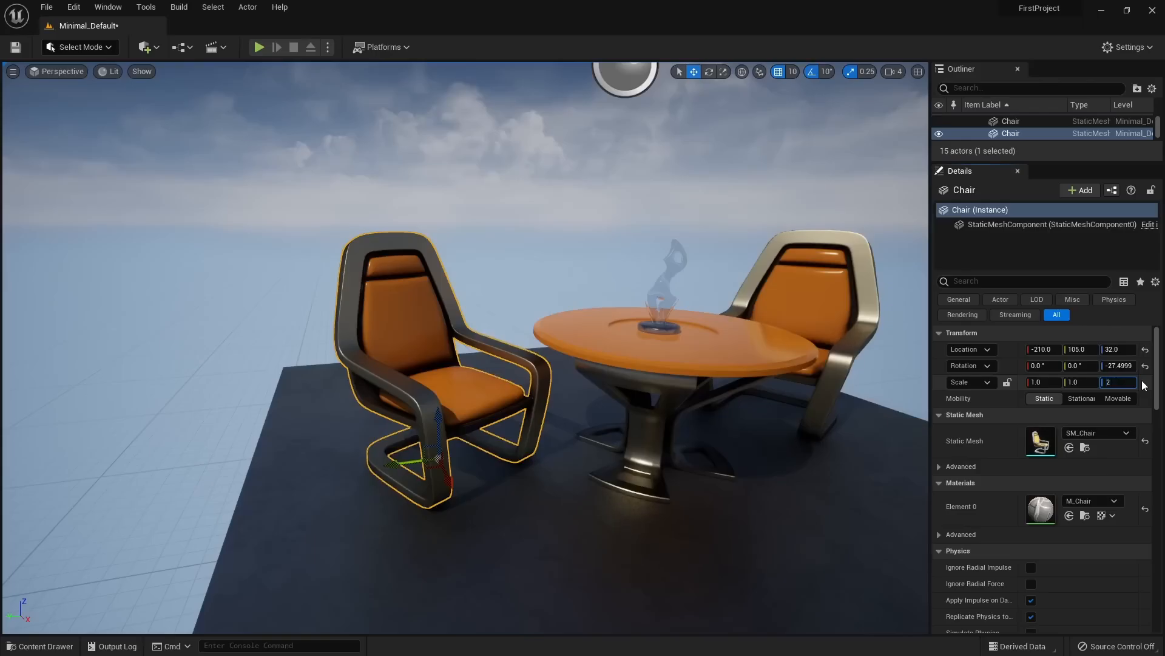
key("Return")
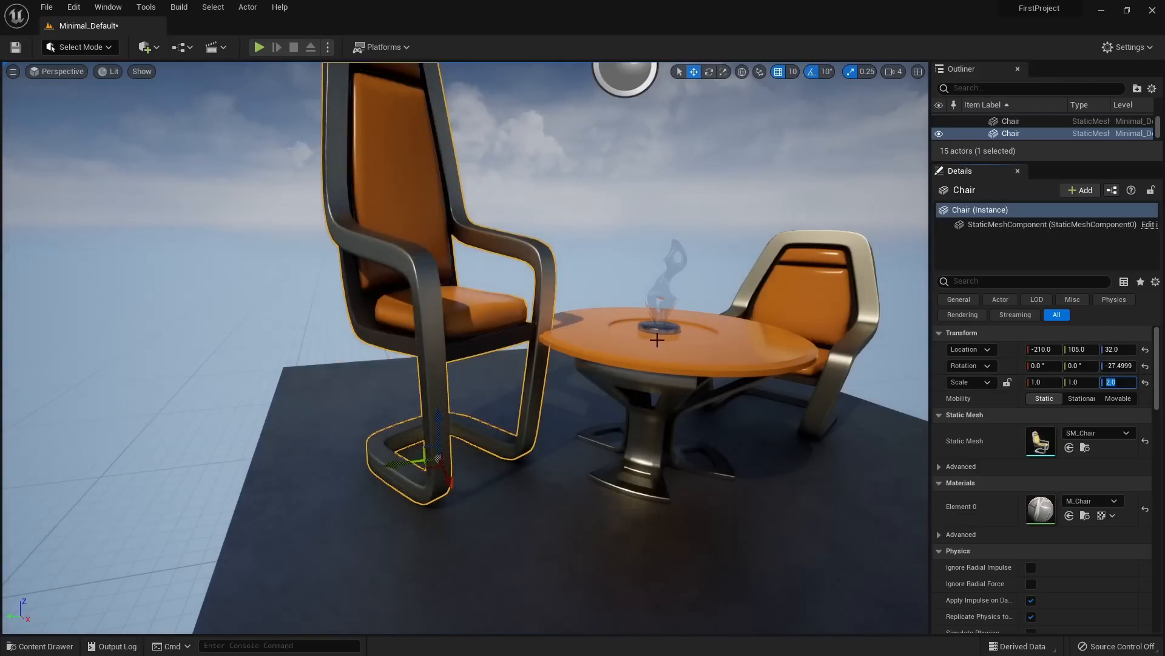
right_click_drag(464, 347, 651, 341)
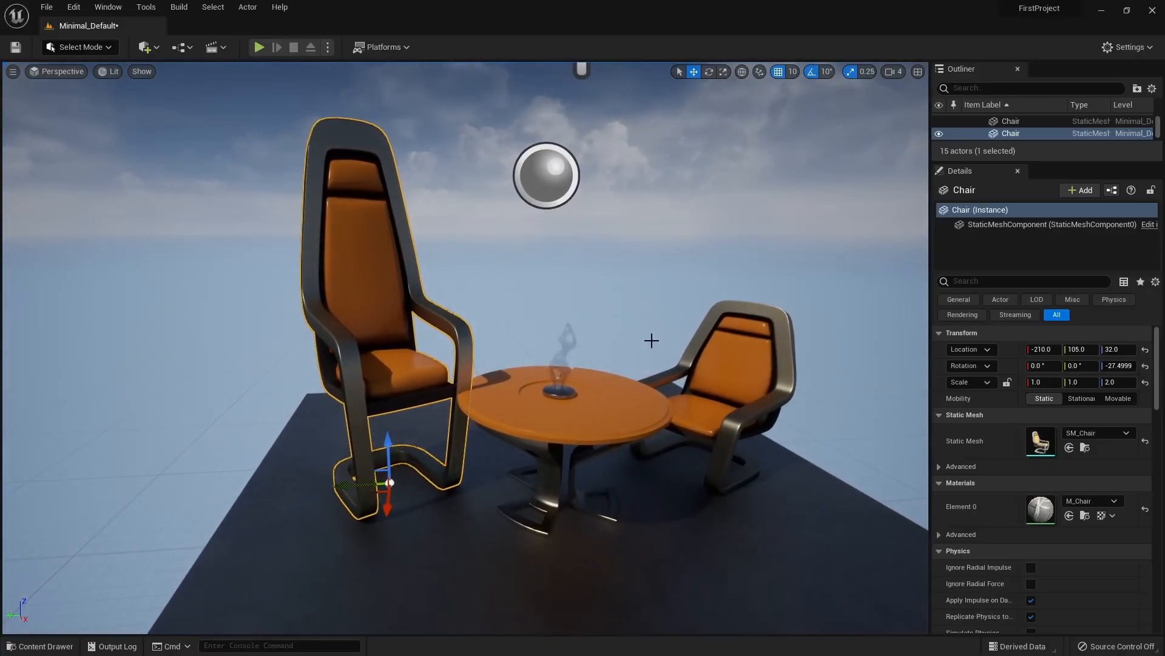
key("ctrl+z")
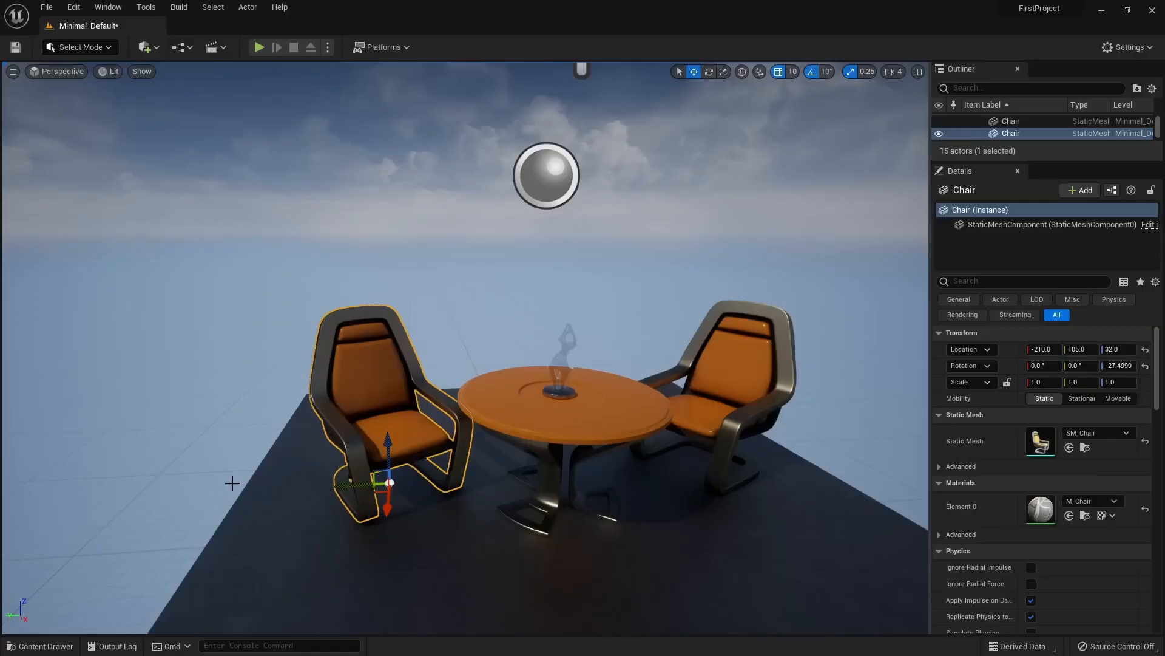
Open the Content Drawer and try toggling it closed and open again
left_click(47, 647)
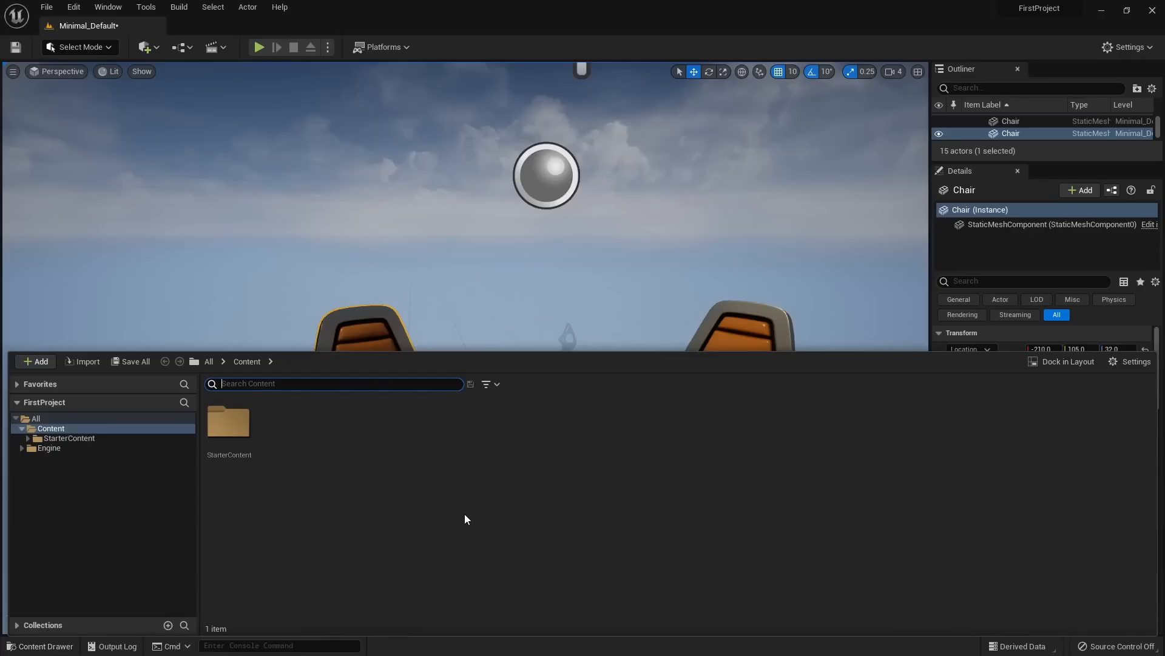
key("ctrl+space")
key("ctrl+space")
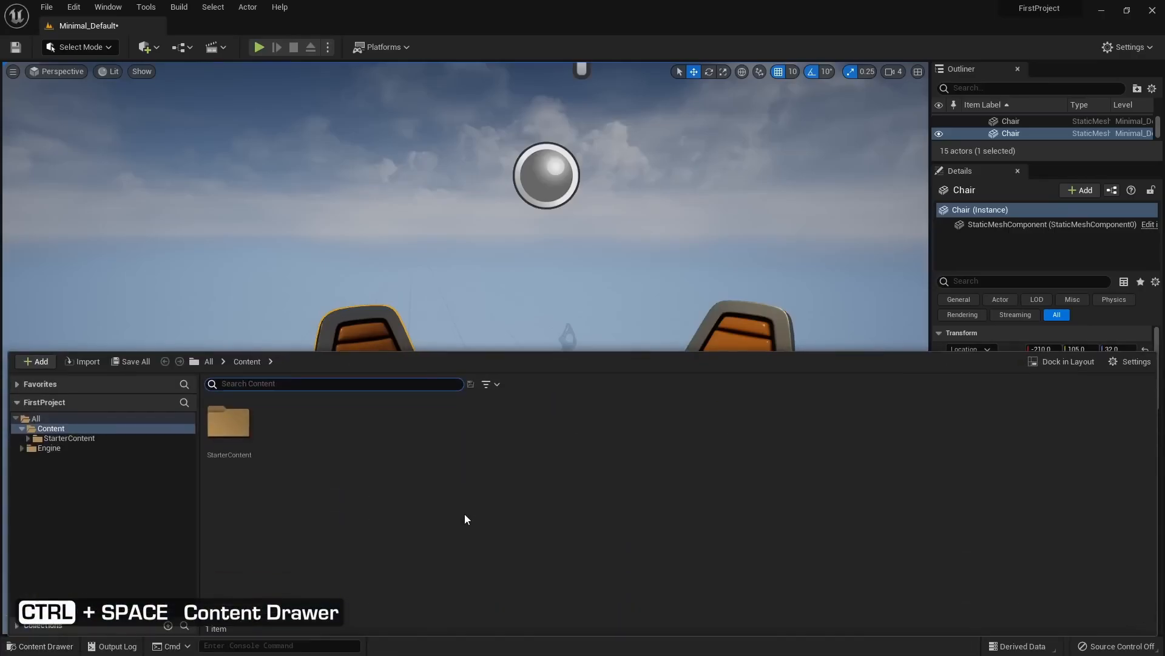
key("ctrl+space")
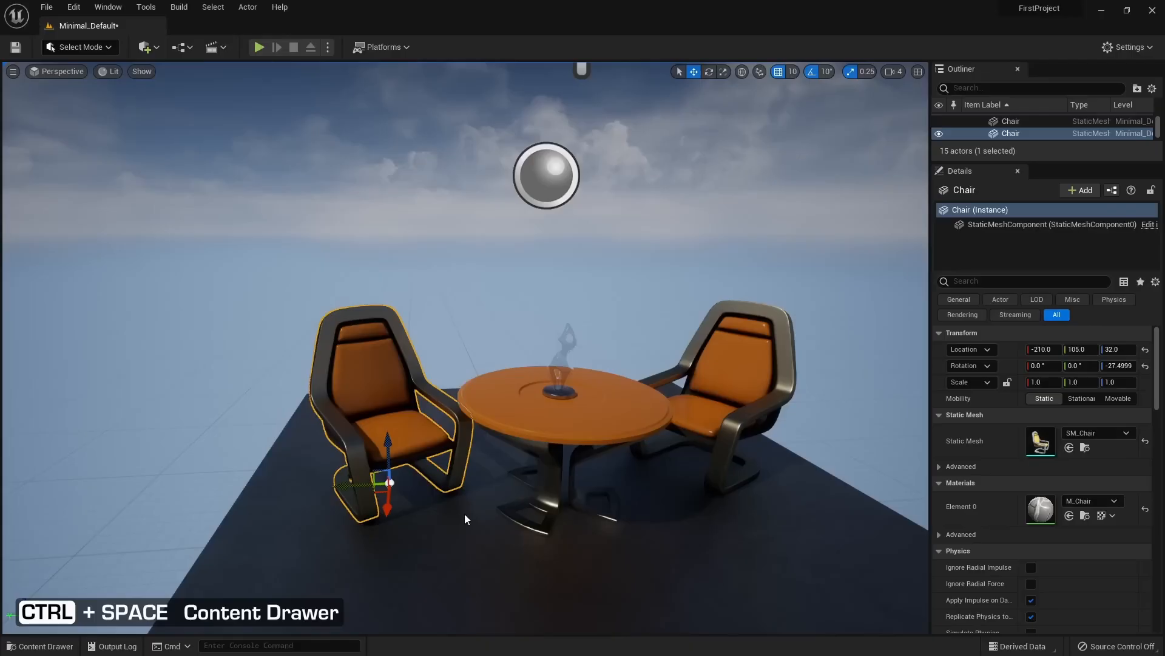
key("ctrl+space")
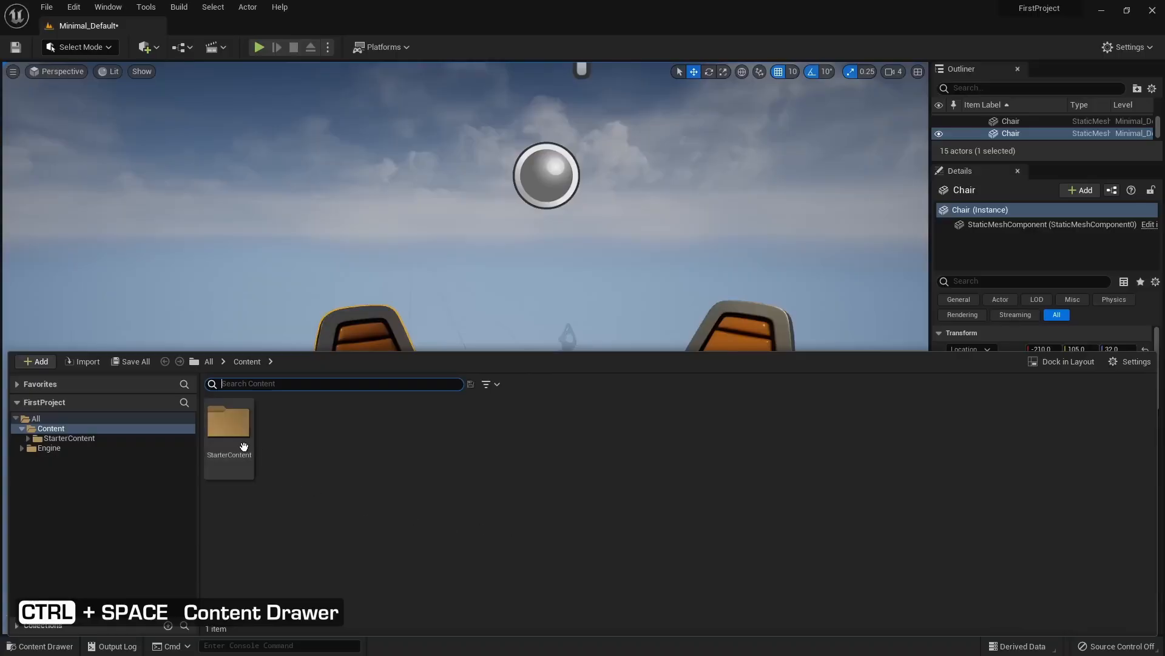
Open the StarterContent folder and look over its subfolders from Architecture to Textures
double_click(244, 448)
left_click(235, 450)
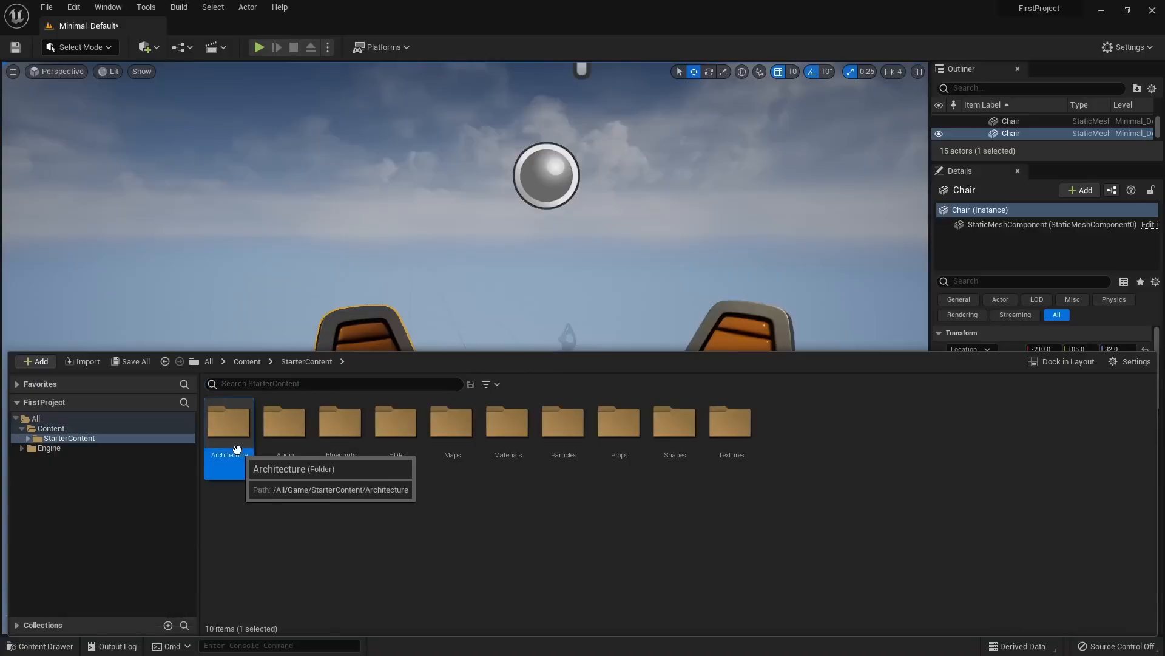
left_click(723, 431, "shift")
left_click(628, 548)
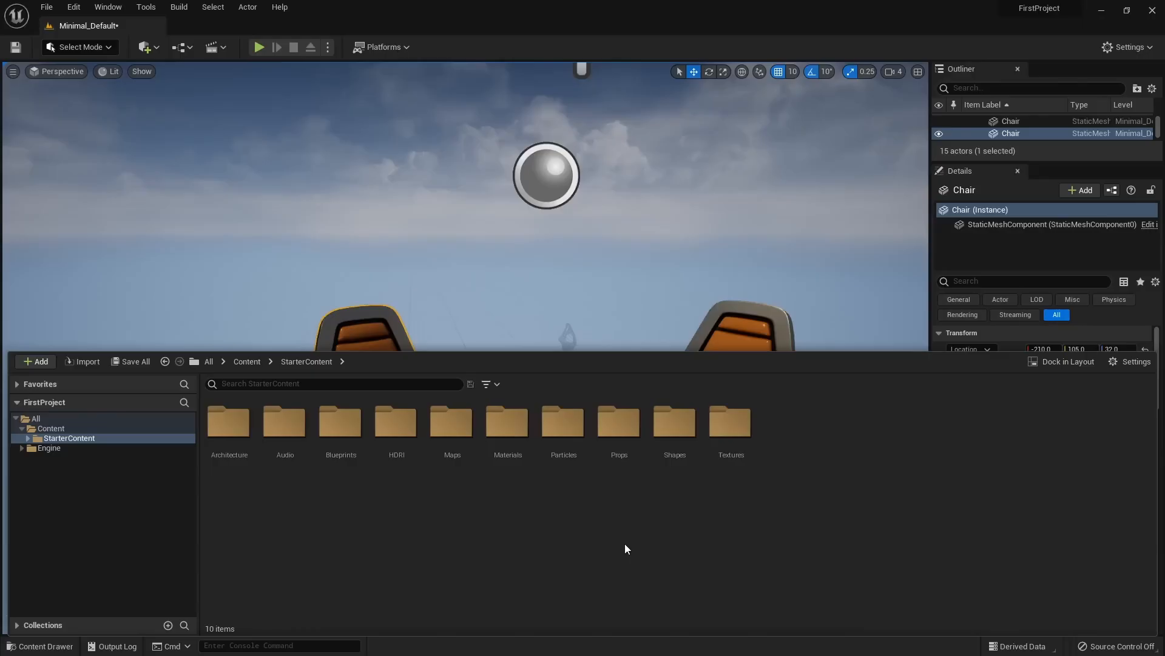
Return to the scene to tilt the view down slightly, and reopen the Content Drawer at StarterContent
left_click(348, 331)
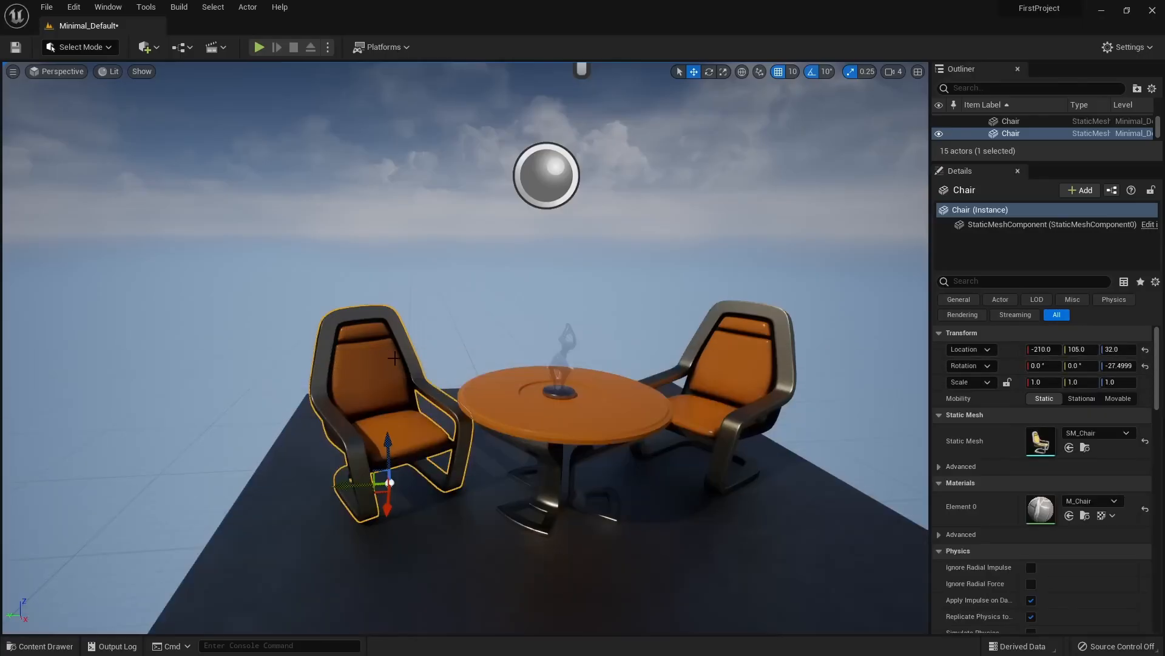
right_click_drag(397, 391, 380, 448)
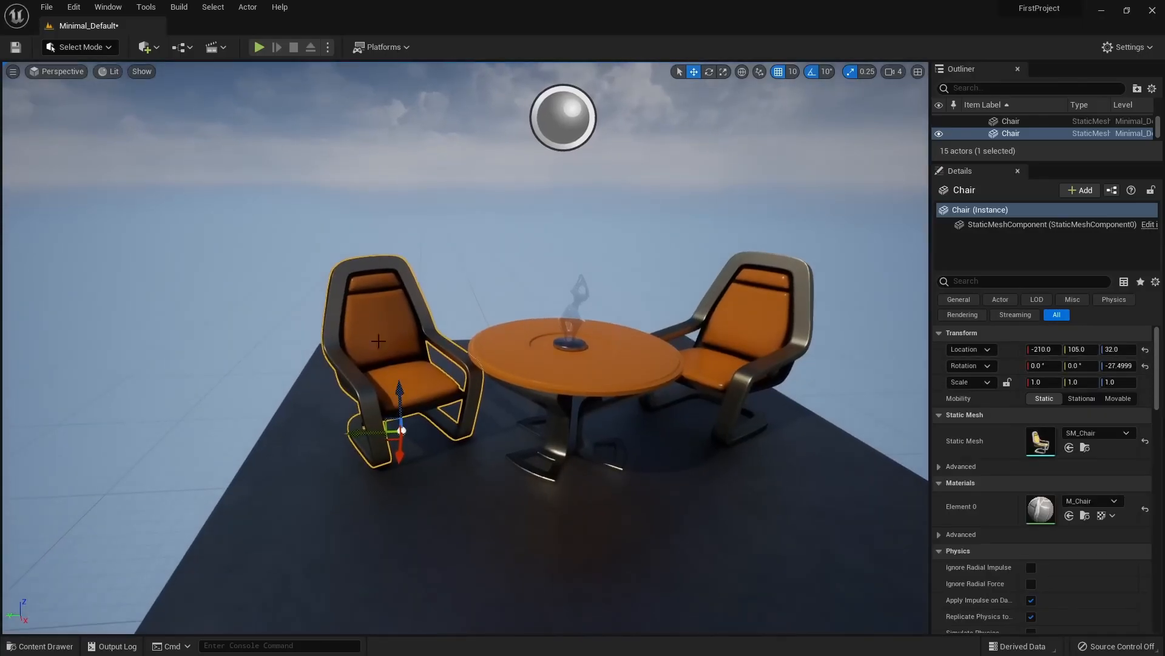
key("ctrl+space")
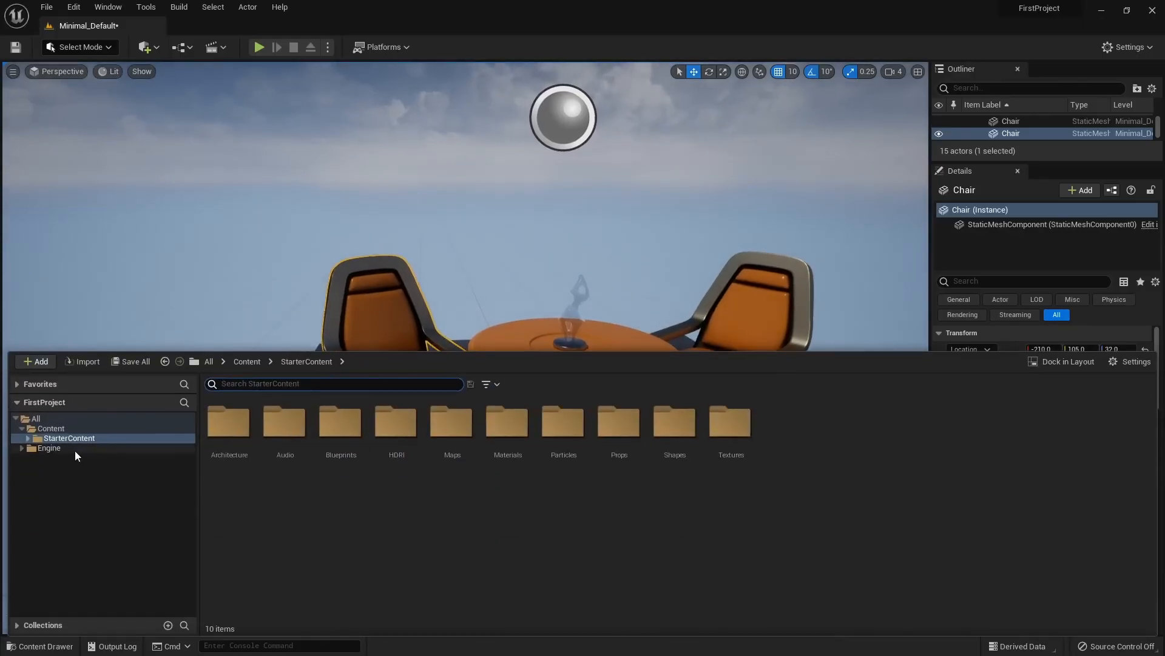
Open the SM_Chair mesh from the Props folder in its asset editor, look it over, and close it
double_click(617, 431)
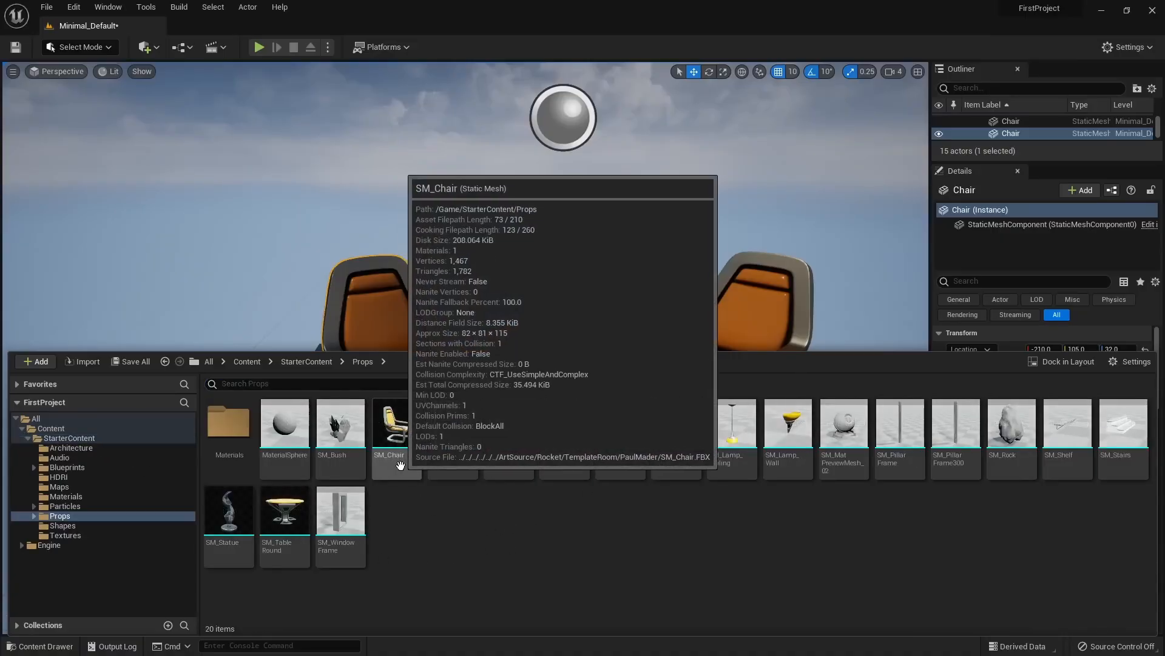
left_click(397, 460)
double_click(404, 457)
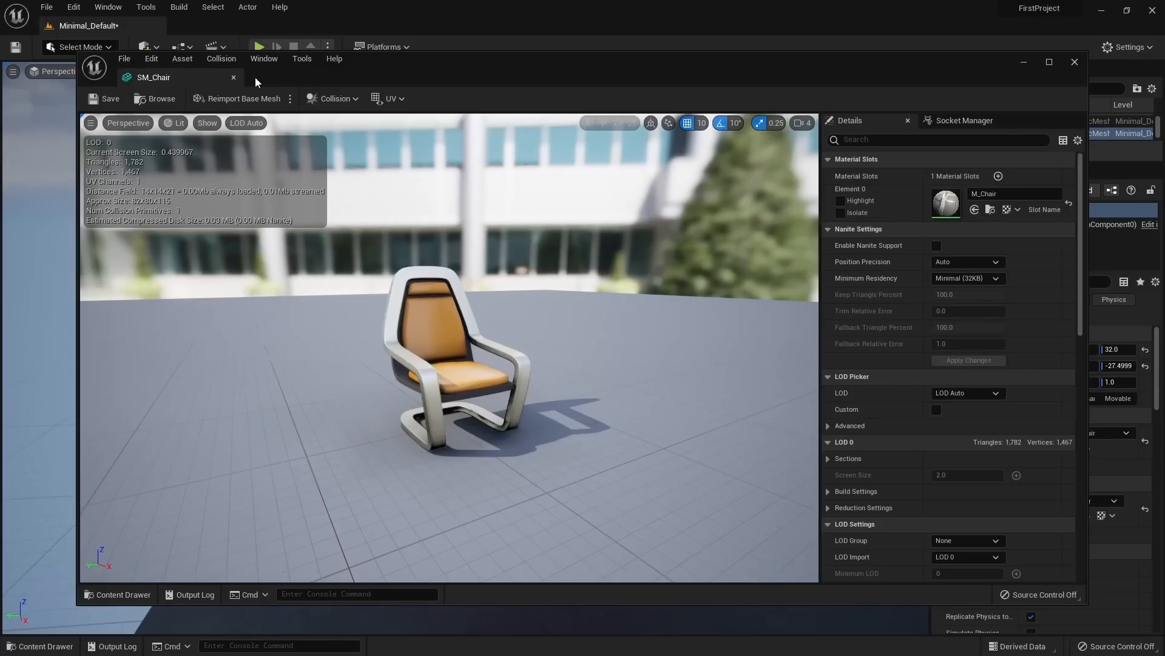
left_click(233, 78)
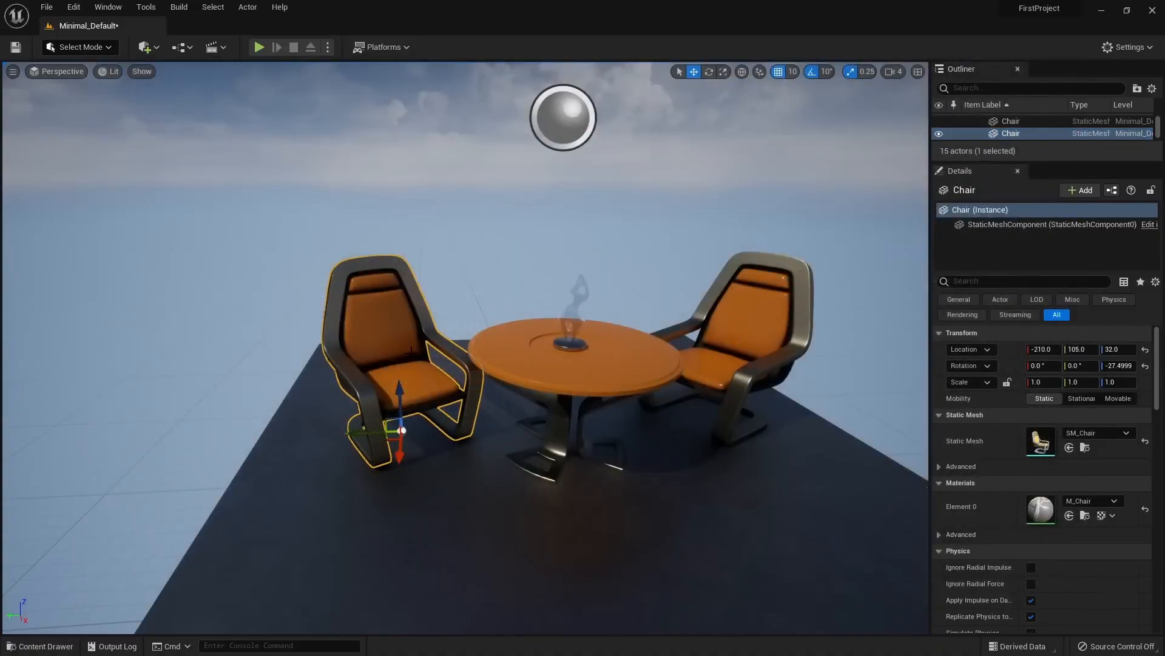
Reopen the Content Drawer, enter the StarterContent folder, and expand its subfolders in the folder tree
key("ctrl+space")
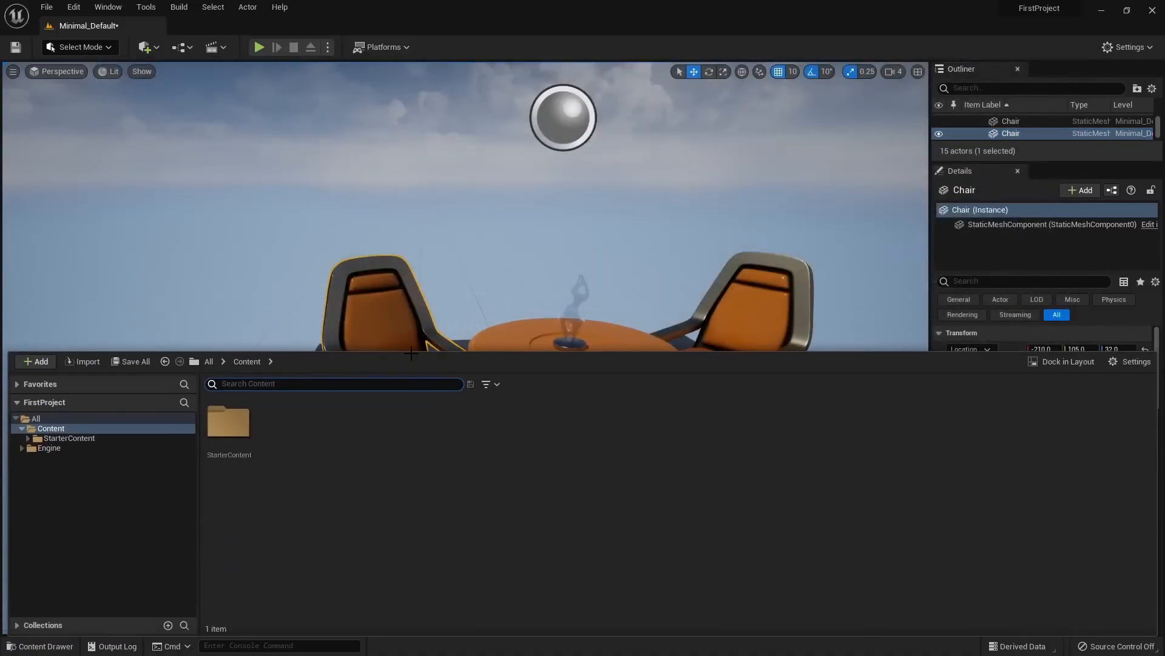
left_click(424, 432)
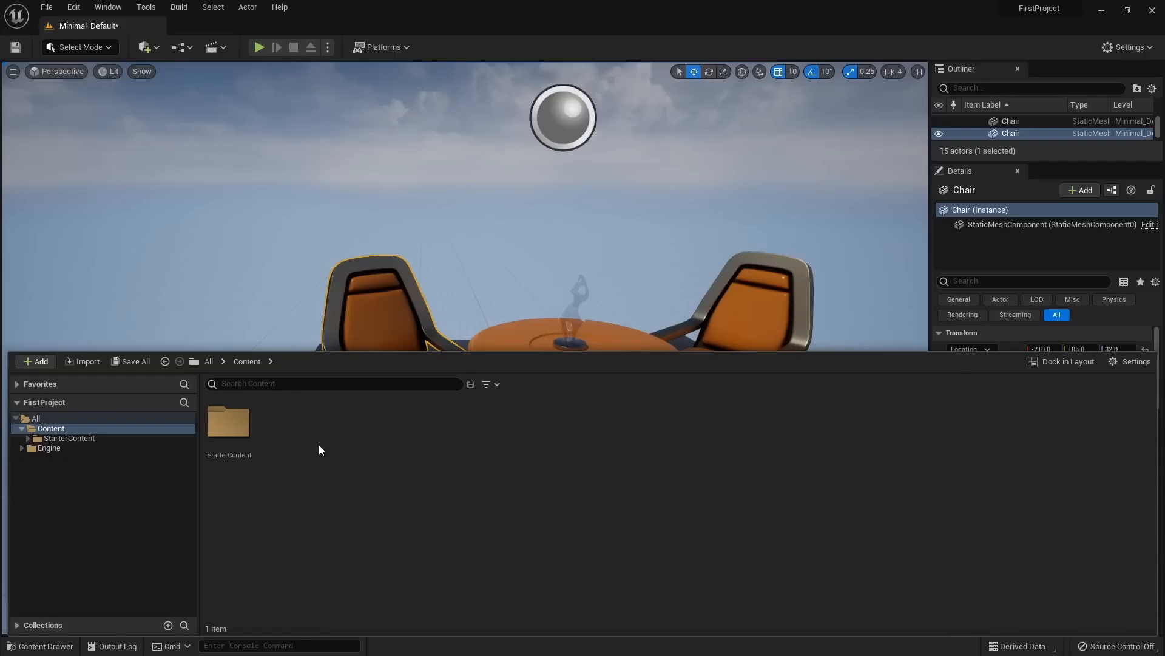
double_click(229, 424)
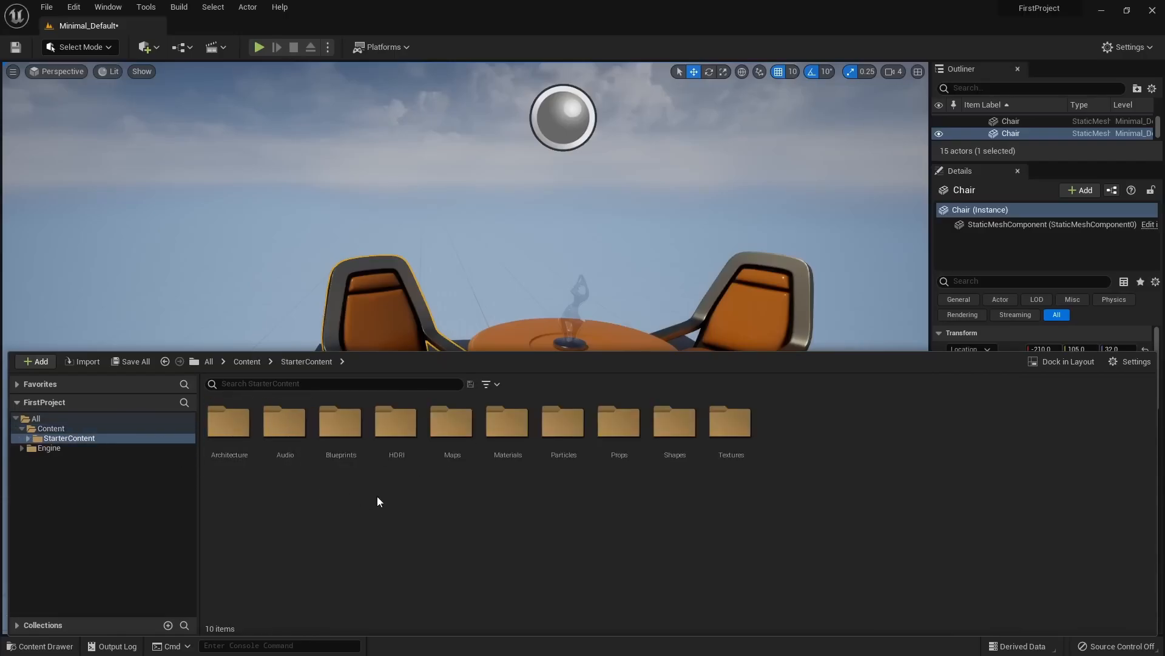
left_click(29, 438)
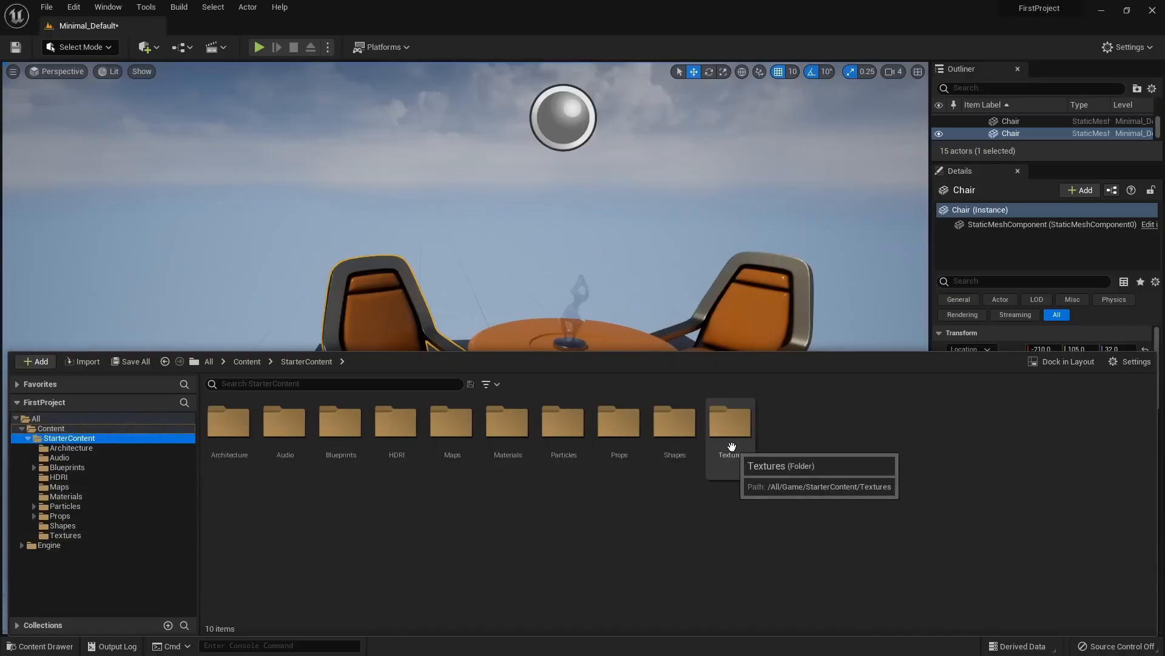
Reload the Minimal_Default level from the Maps folder, saving the changed level
double_click(448, 429)
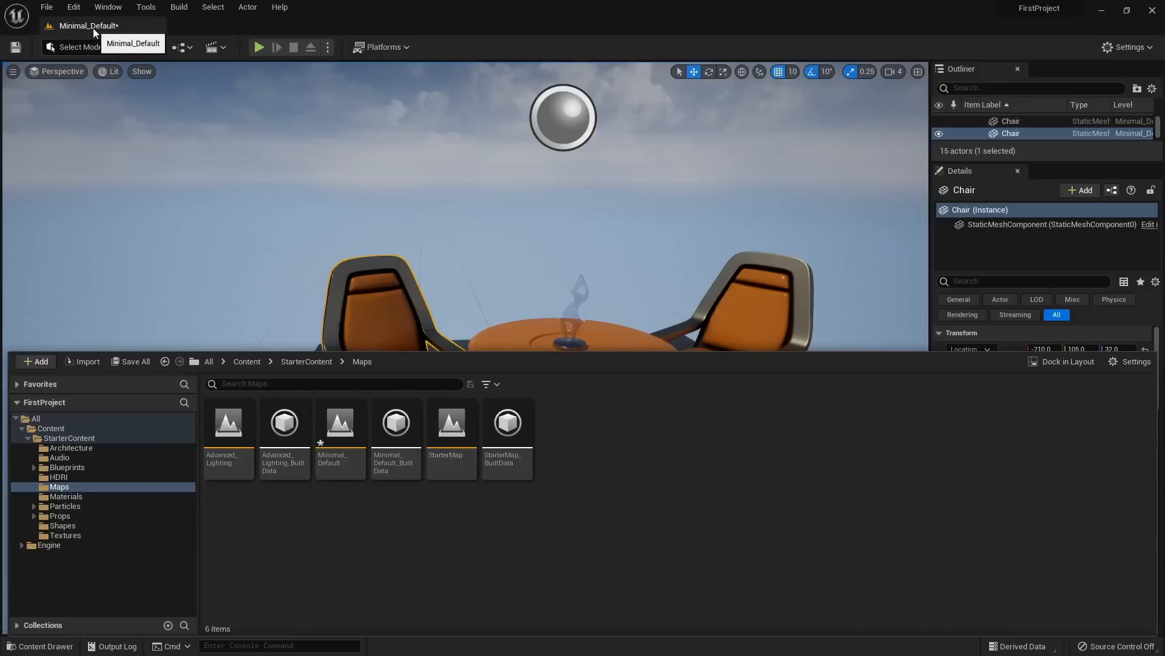
double_click(352, 478)
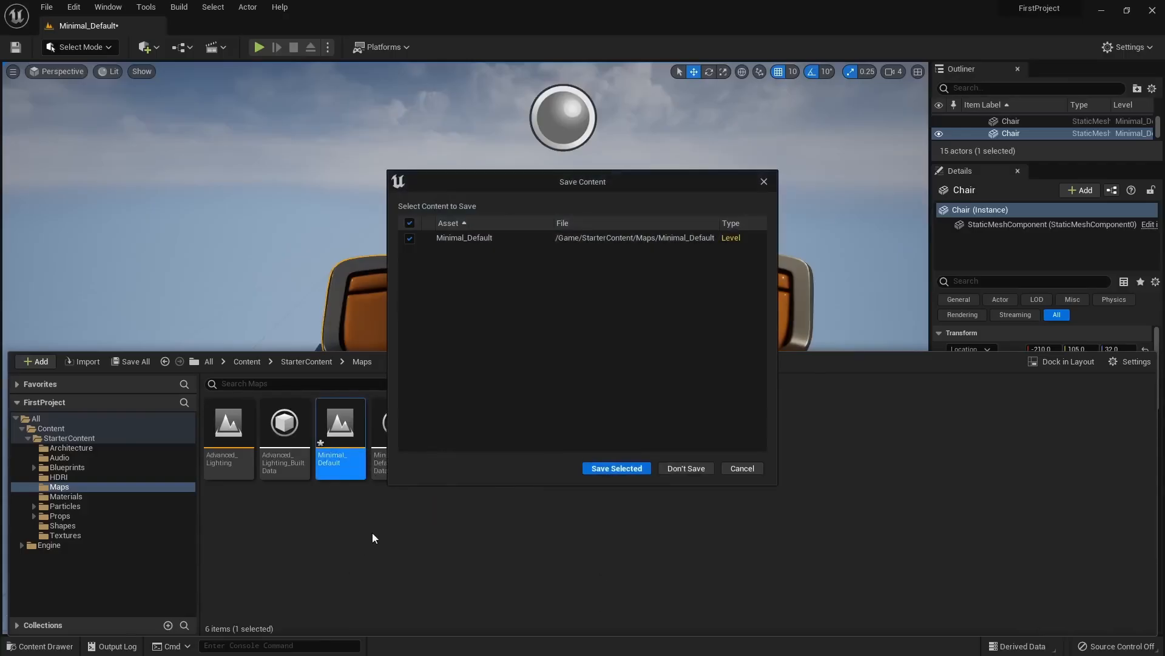
left_click(614, 471)
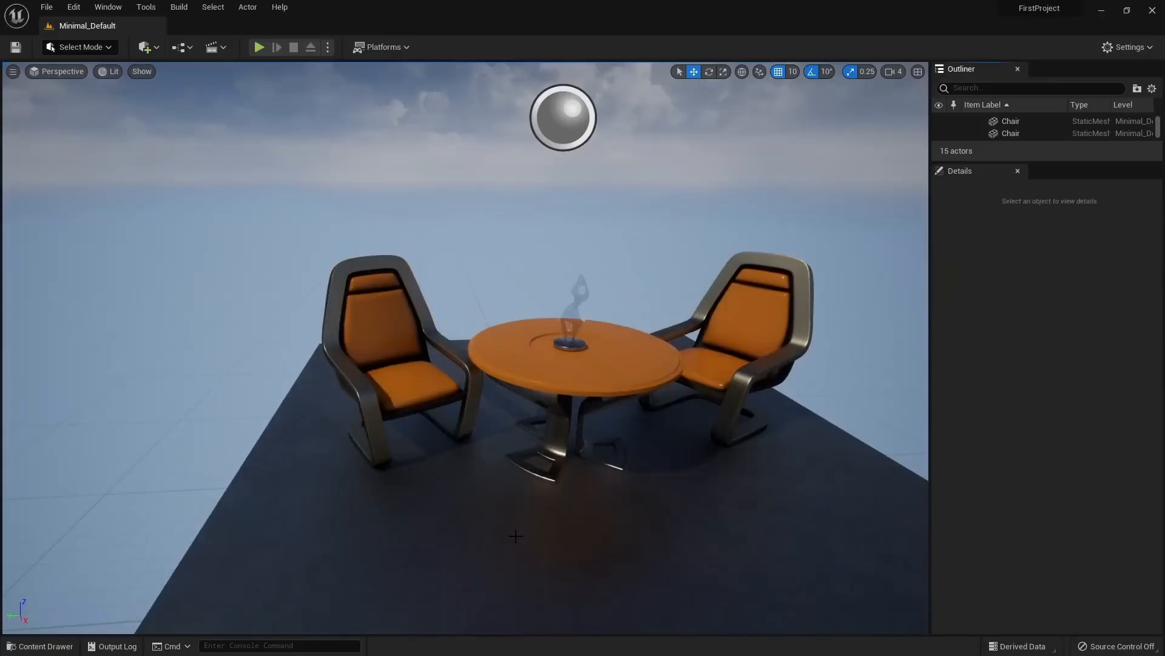
right_click_drag(533, 347, 617, 335)
Reopen the Content Drawer, go up from Maps to the Content folder, and select the StarterContent folder
key("ctrl+space")
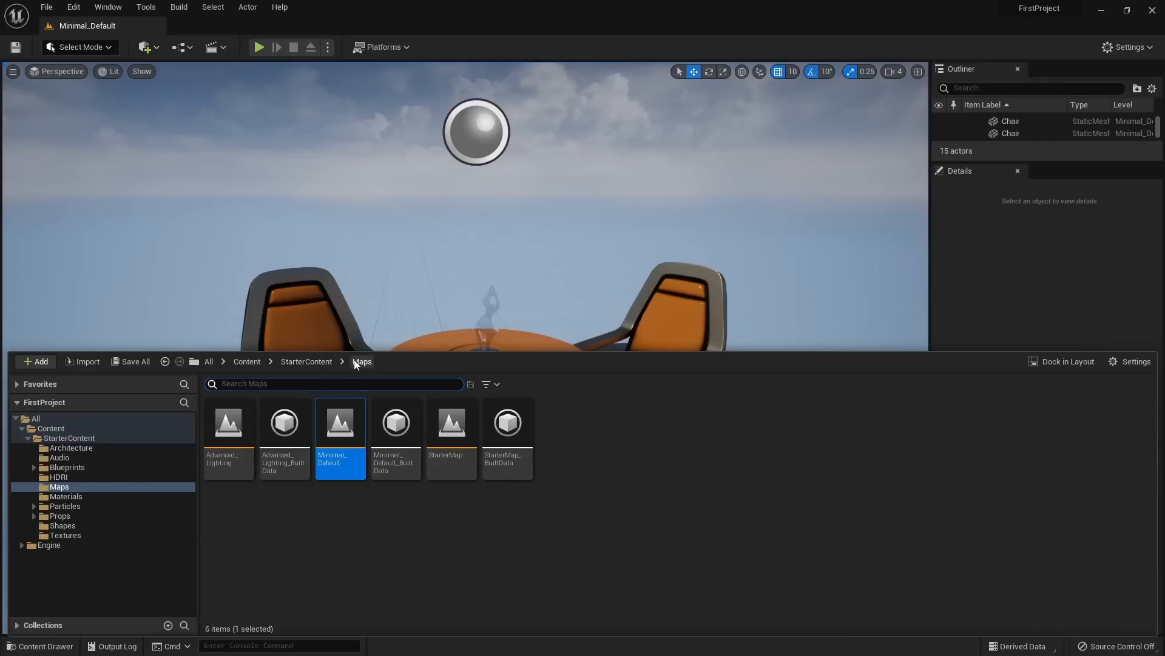
left_click(307, 362)
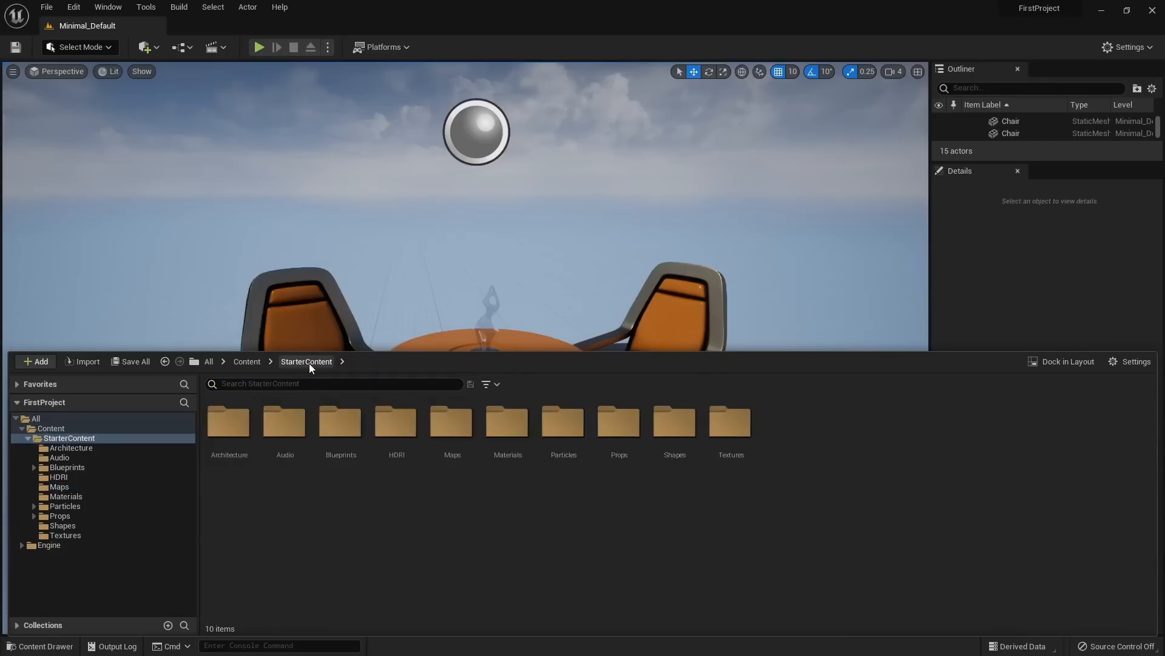
left_click(245, 363)
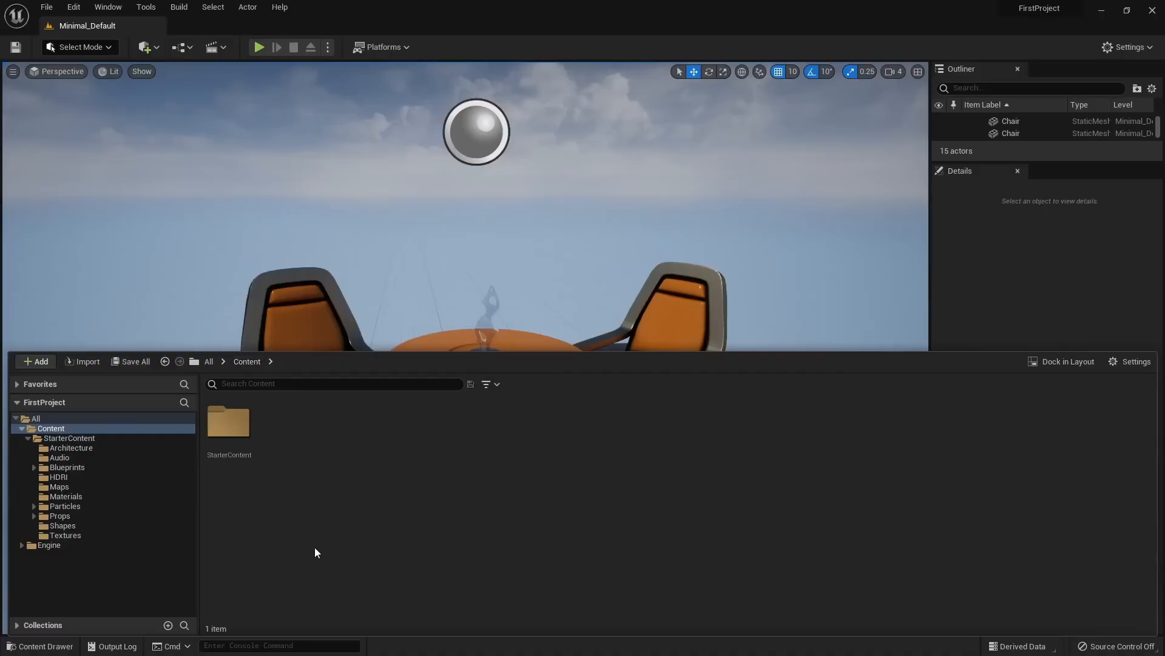
left_click(233, 449)
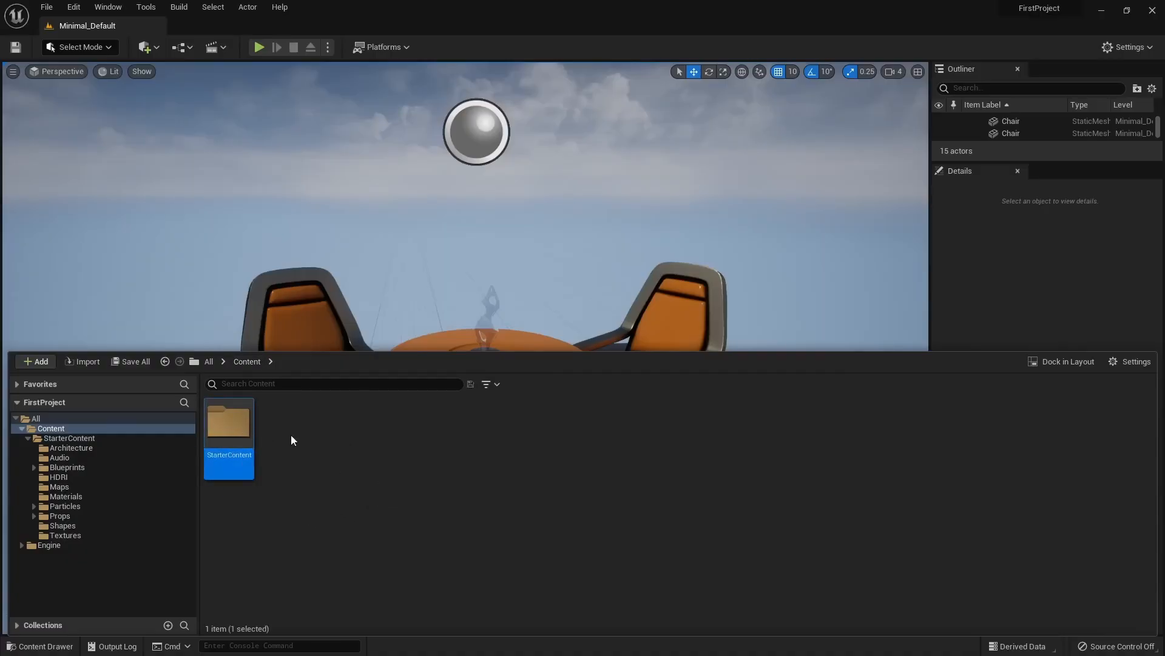
Look up the Starter Content pack among the feature and content packs, and cancel without adding it
left_click(36, 361)
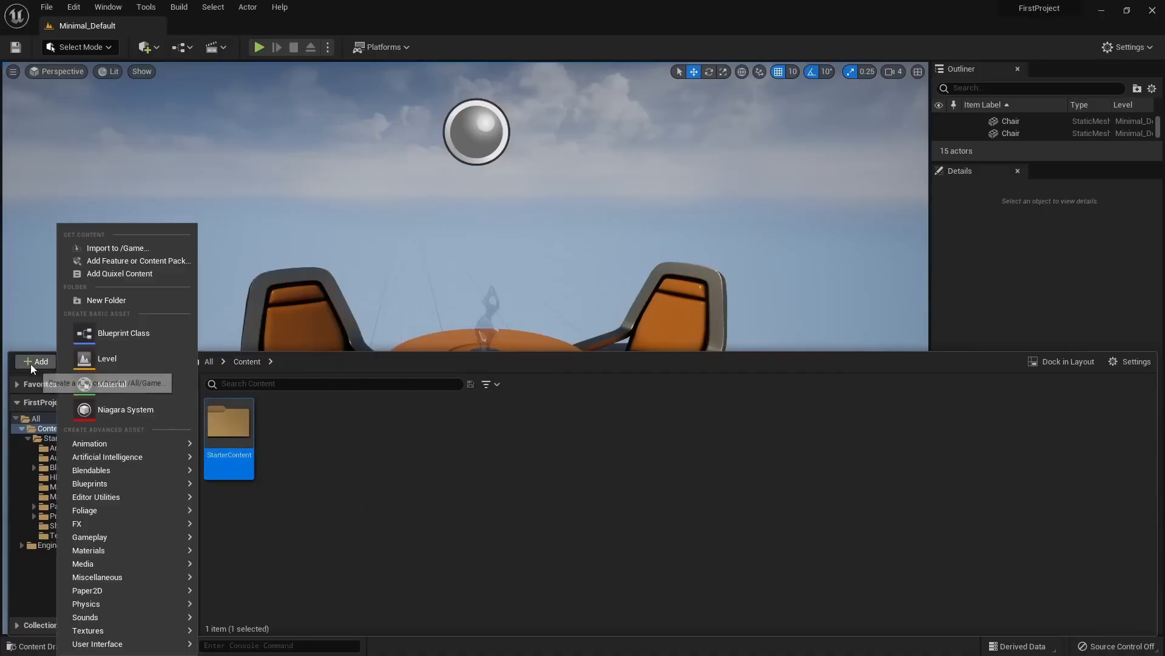
left_click(126, 261)
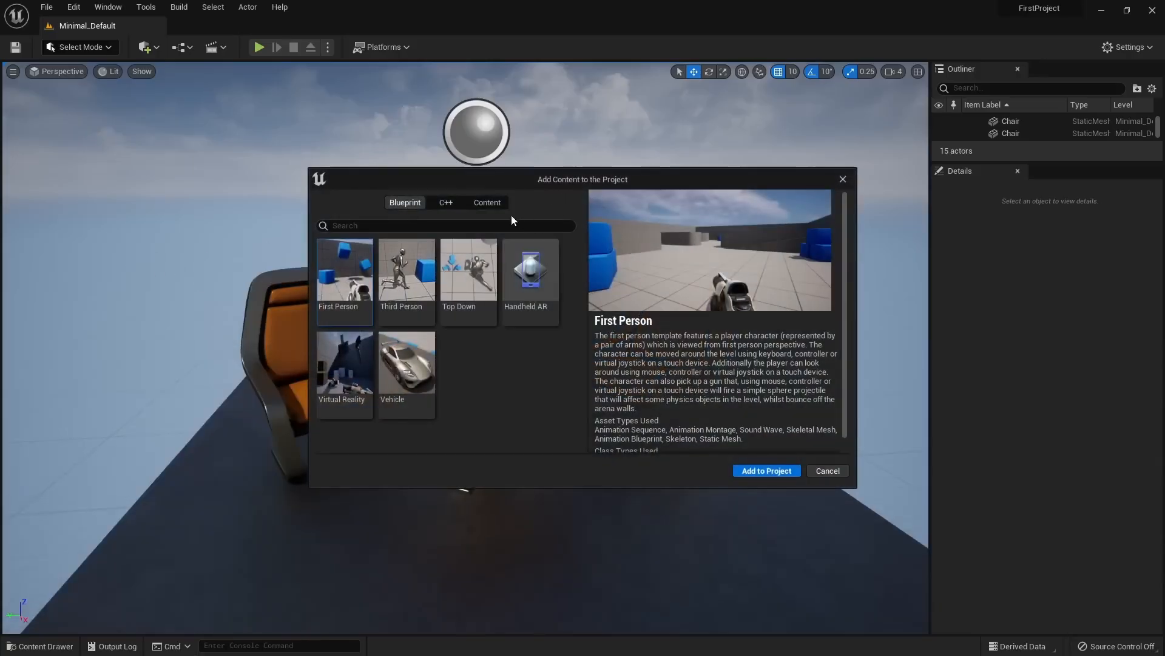
left_click(493, 204)
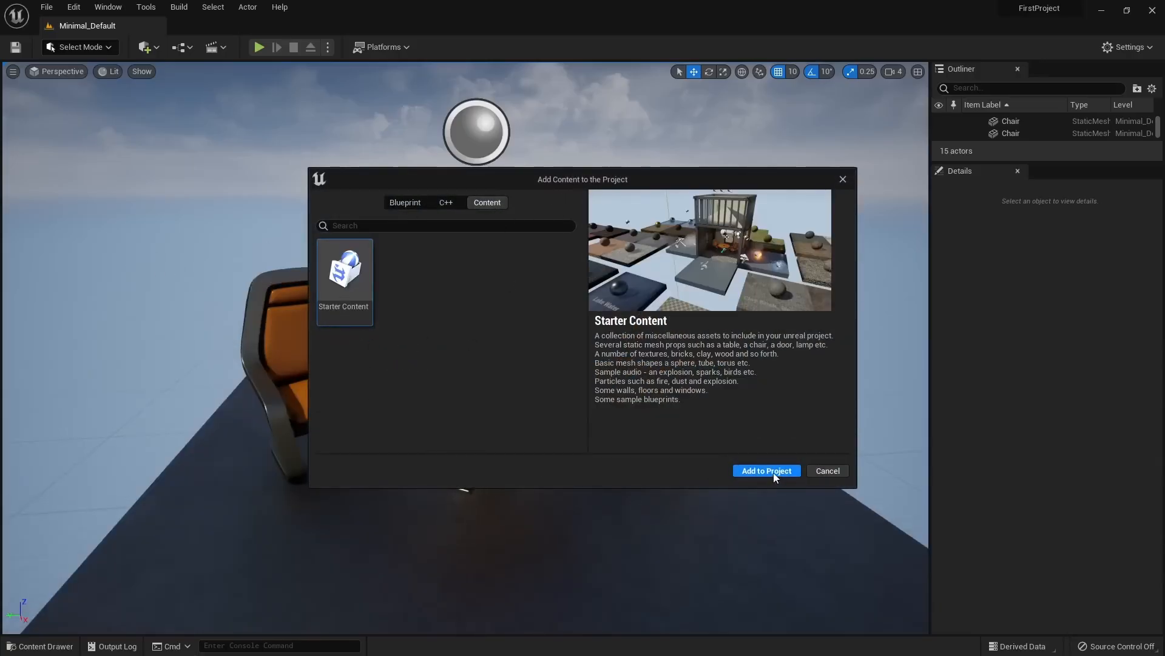
left_click(828, 471)
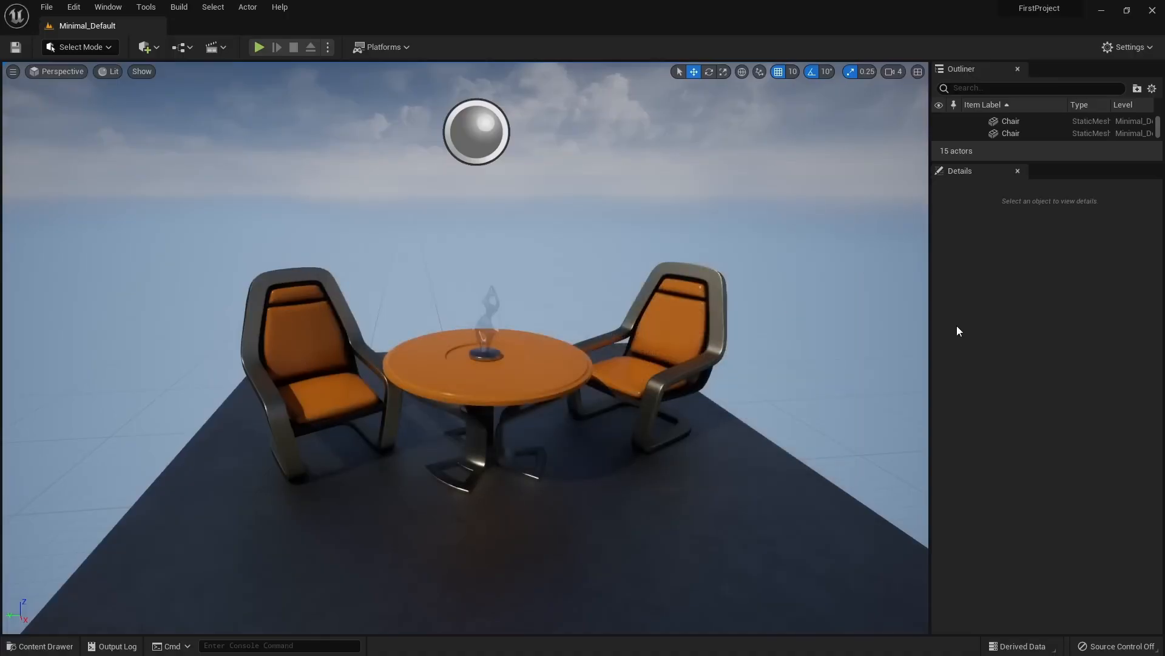
Dock the Content Drawer in the layout, and try hiding and restoring its tab
key("ctrl+space")
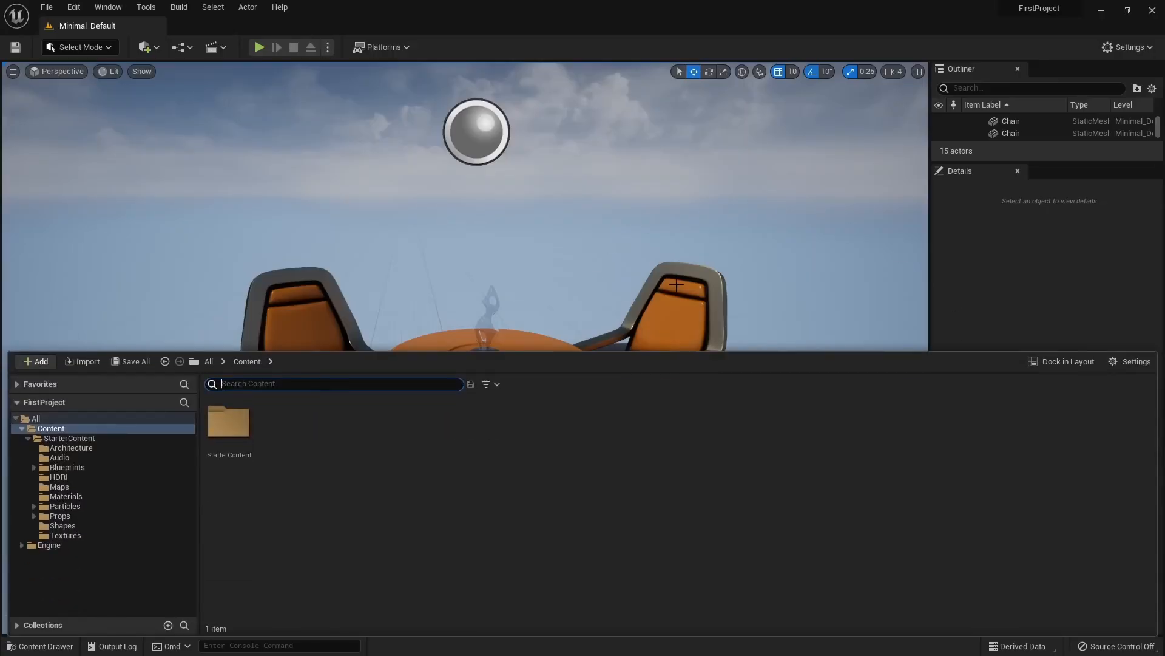
left_click(1059, 362)
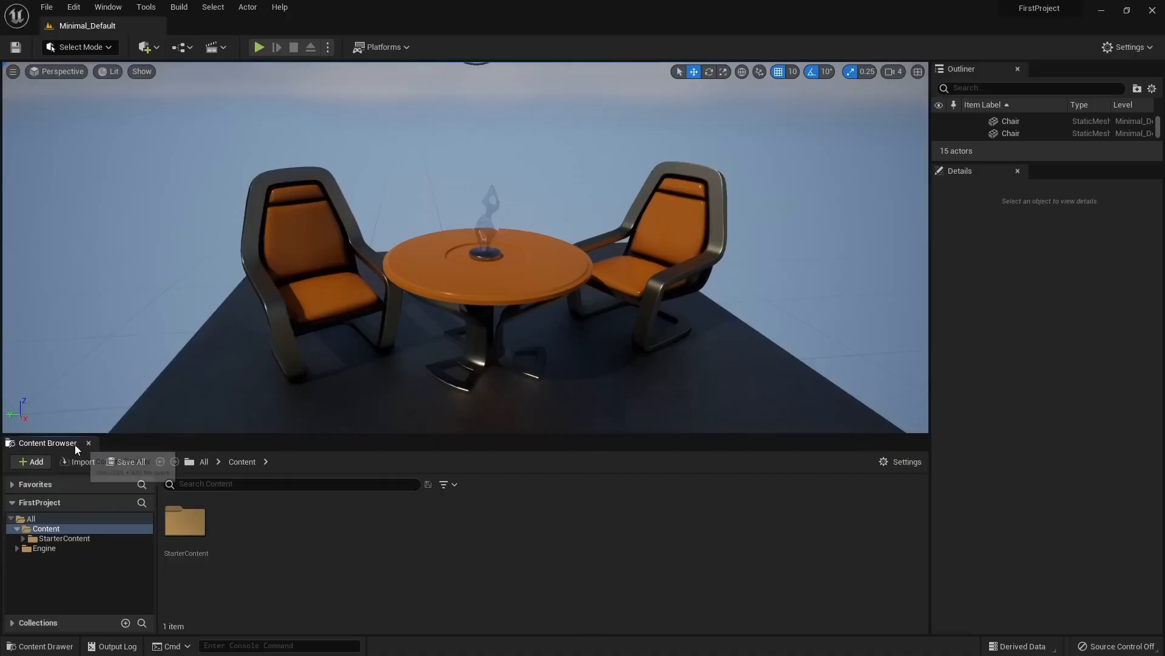
right_click(32, 445)
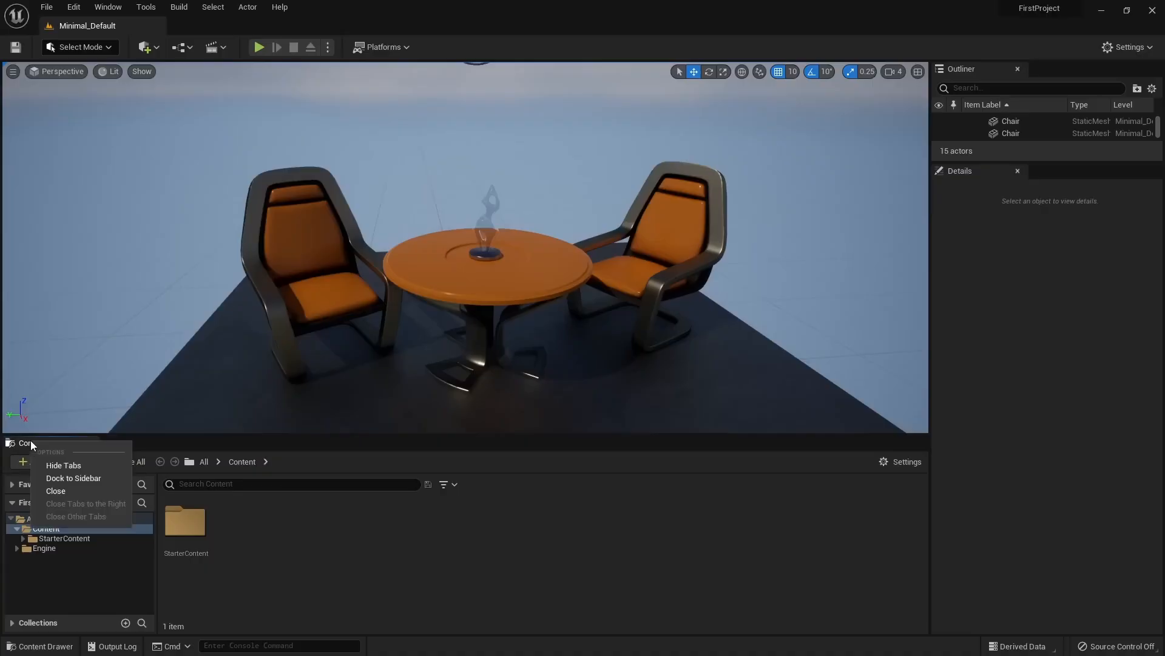
left_click(60, 465)
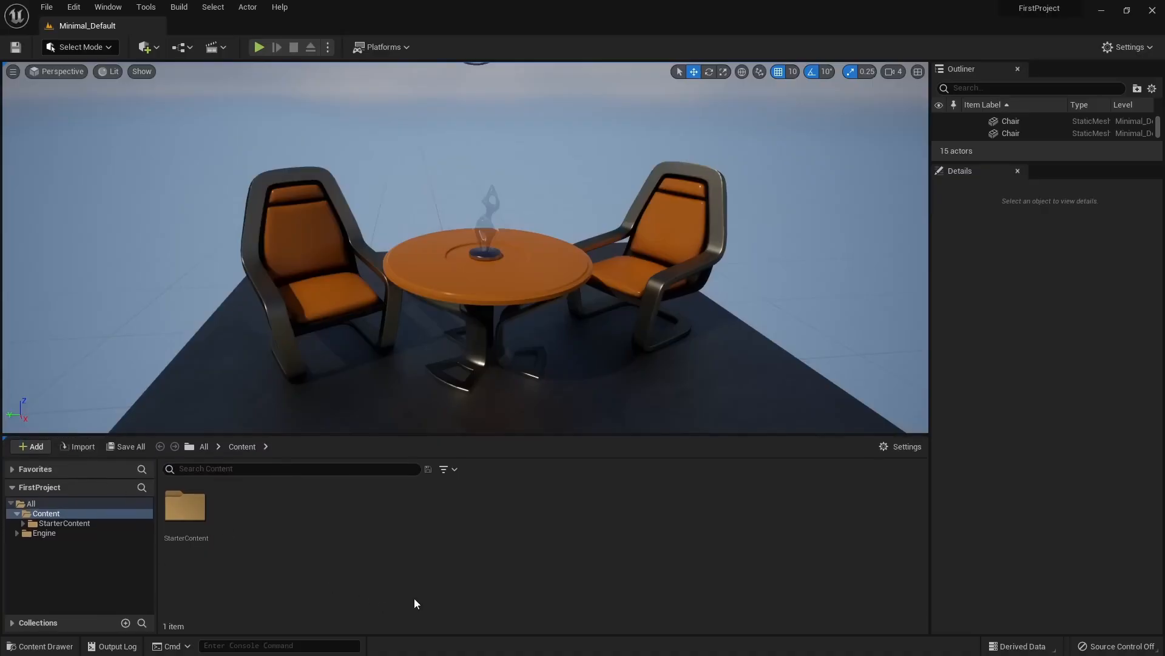
left_click(5, 439)
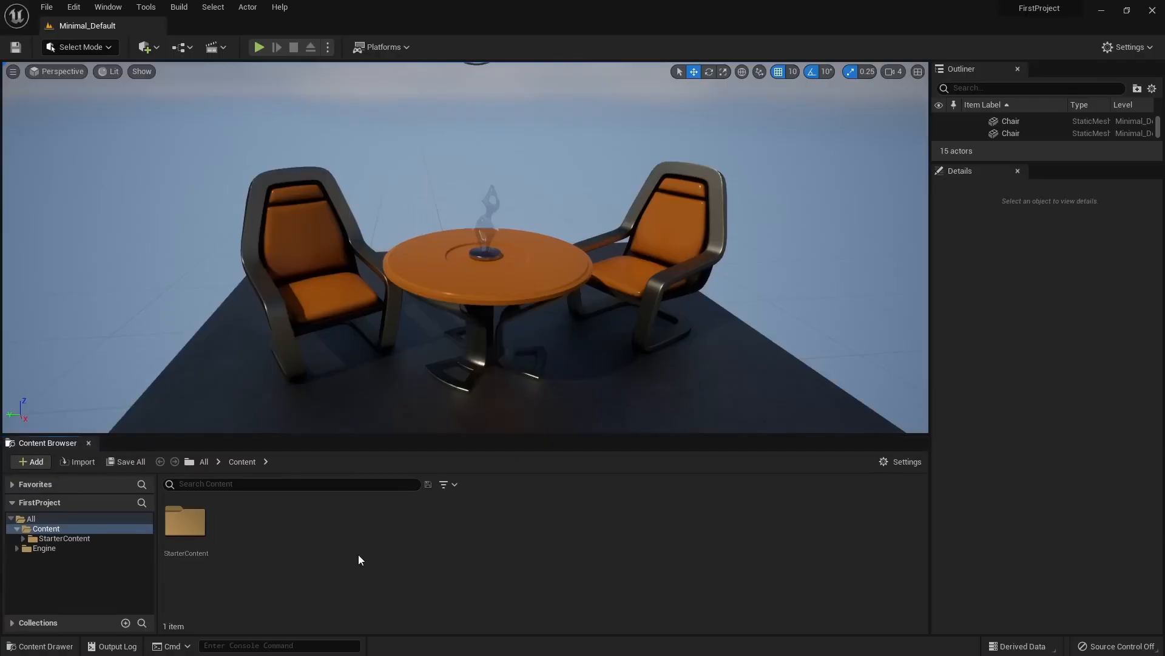
Move the Content Browser into the Details panel group and try switching between the two tabs
left_click_drag(42, 443, 172, 567)
left_click_drag(53, 359, 42, 264)
left_click_drag(47, 69, 1048, 173)
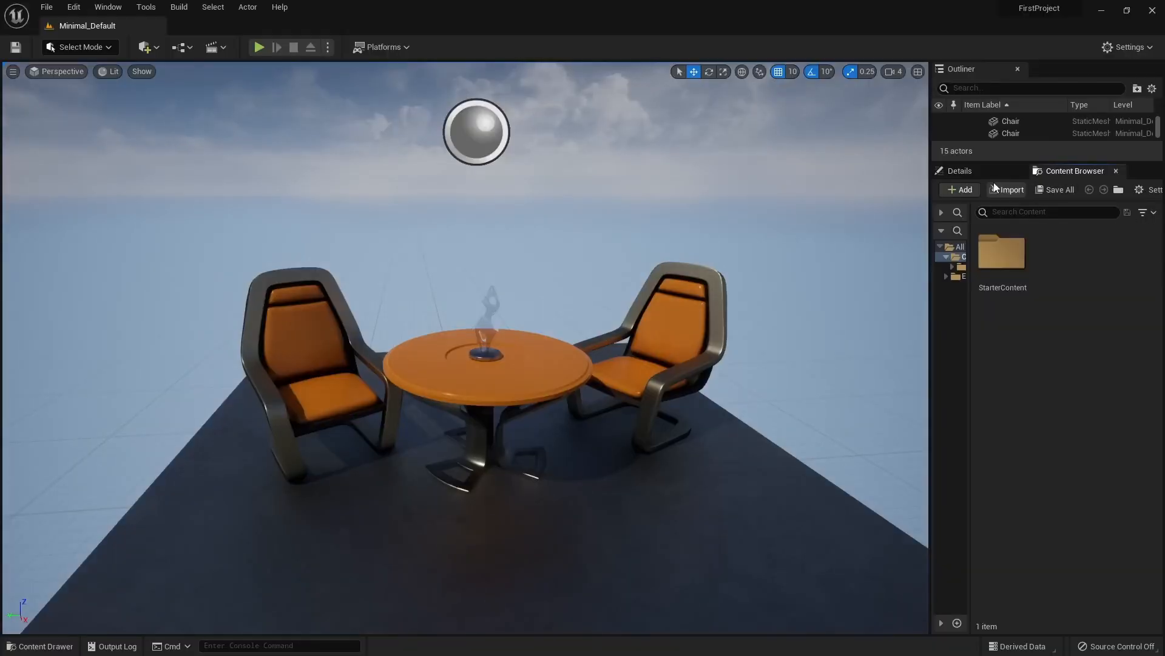
left_click(963, 173)
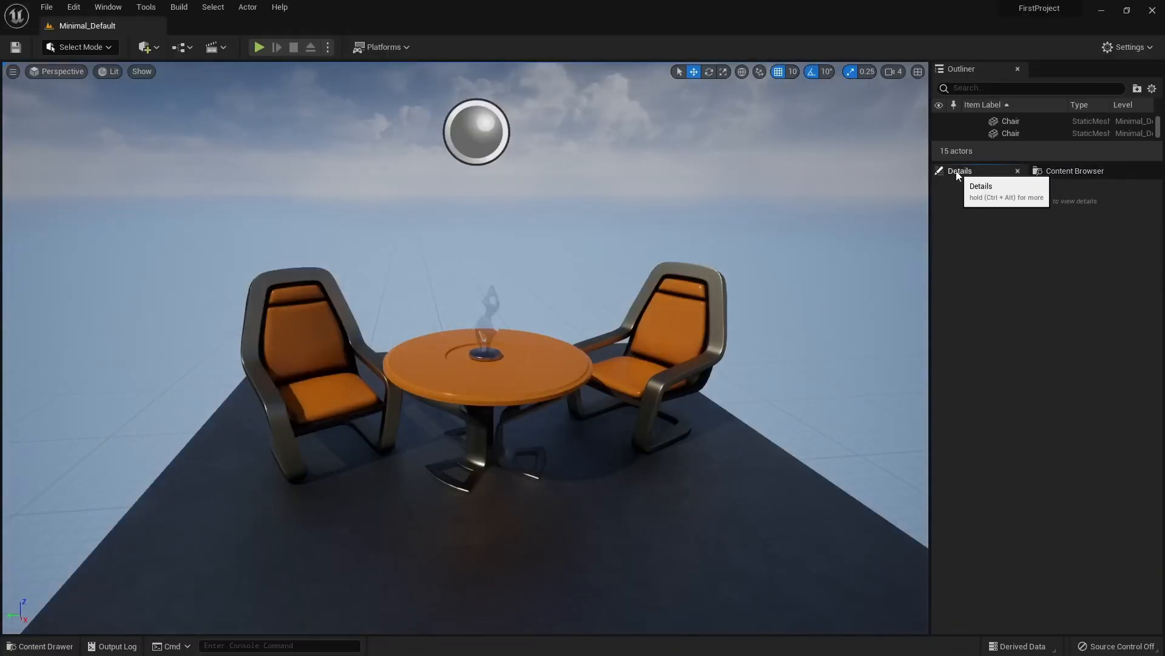
left_click(1057, 172)
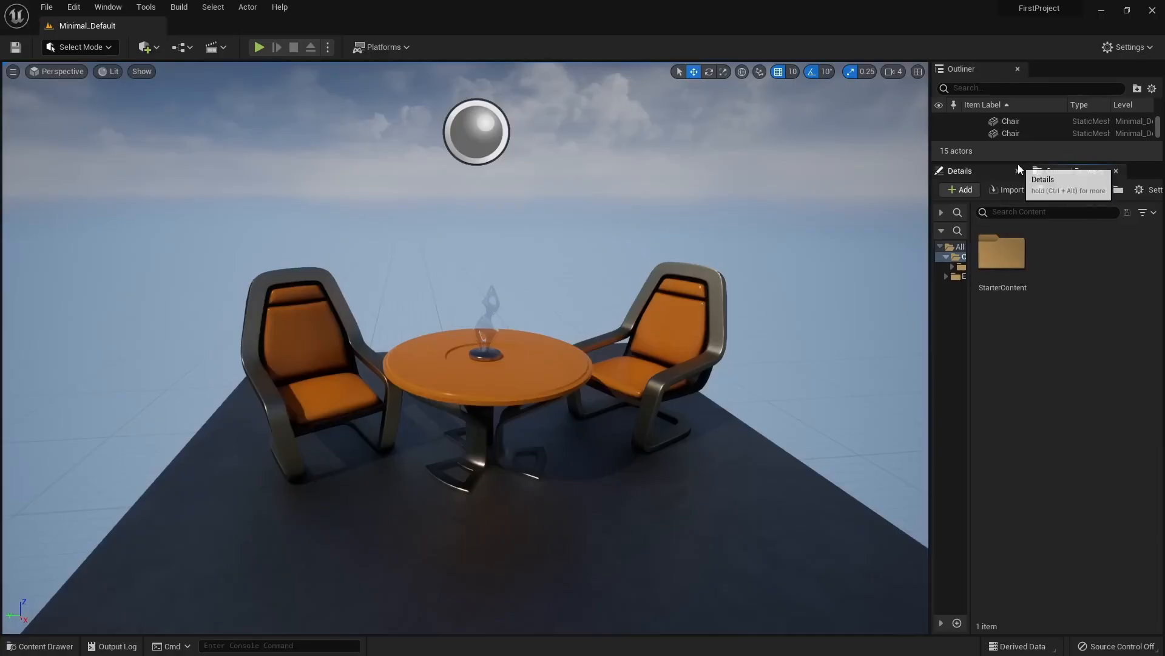
Enlarge the Outliner area, and dock the Content Browser as a narrow panel on the viewport's left side
left_click_drag(1009, 163, 1008, 328)
mouse_move(929, 269)
left_mouse_down()
mouse_move(846, 271)
mouse_move(914, 270)
left_mouse_up()
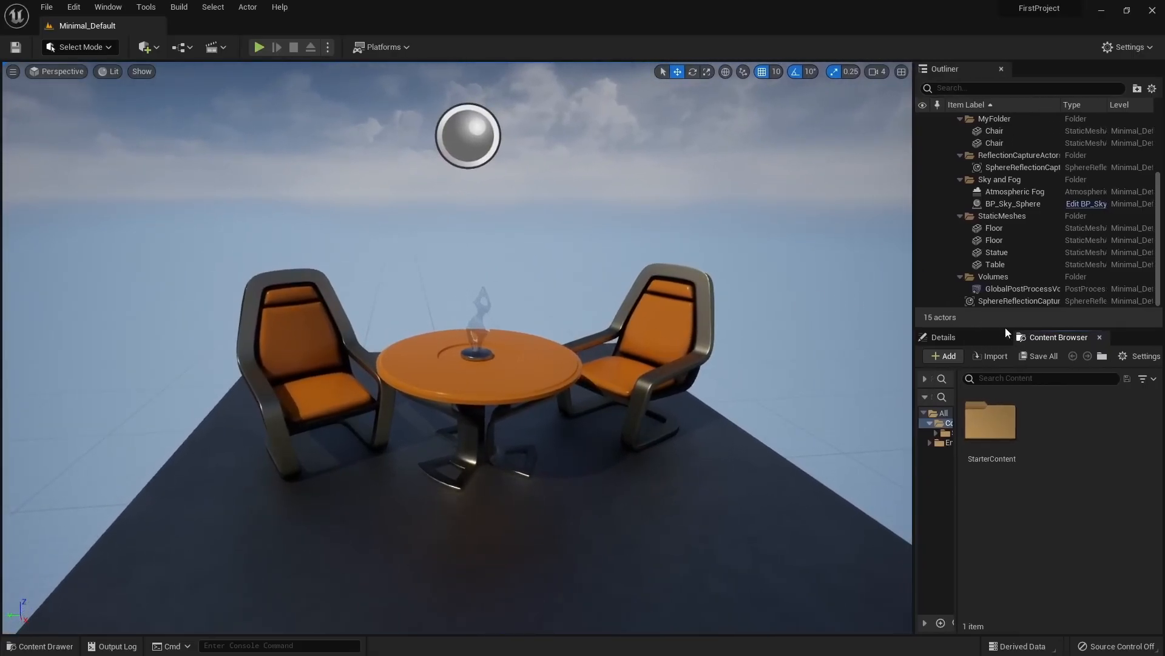
left_click_drag(1044, 337, 56, 198)
left_click_drag(457, 194, 229, 194)
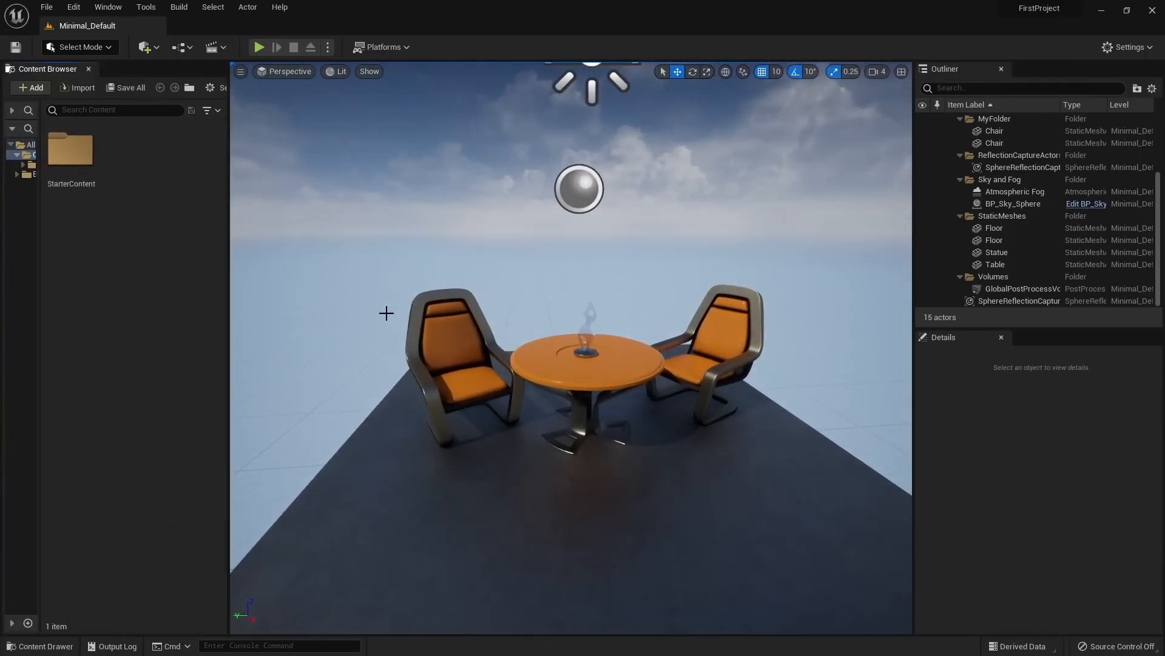
Try docking the Content Browser to the sidebar, expand and collapse it there, and undock it again
right_click(42, 71)
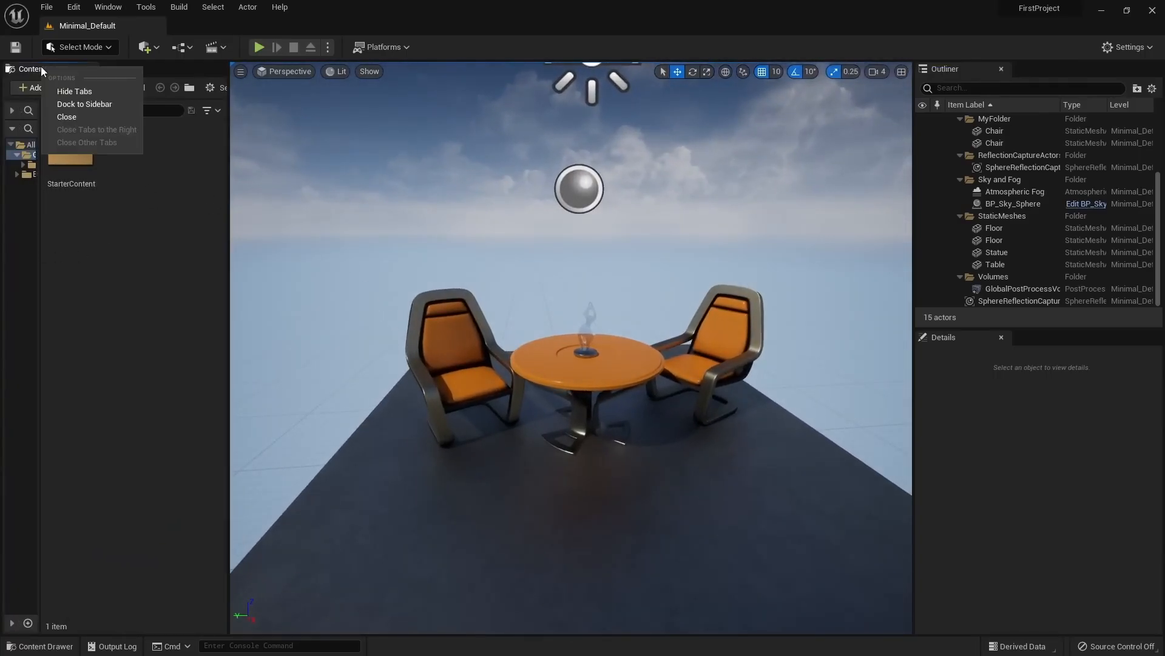
left_click(85, 104)
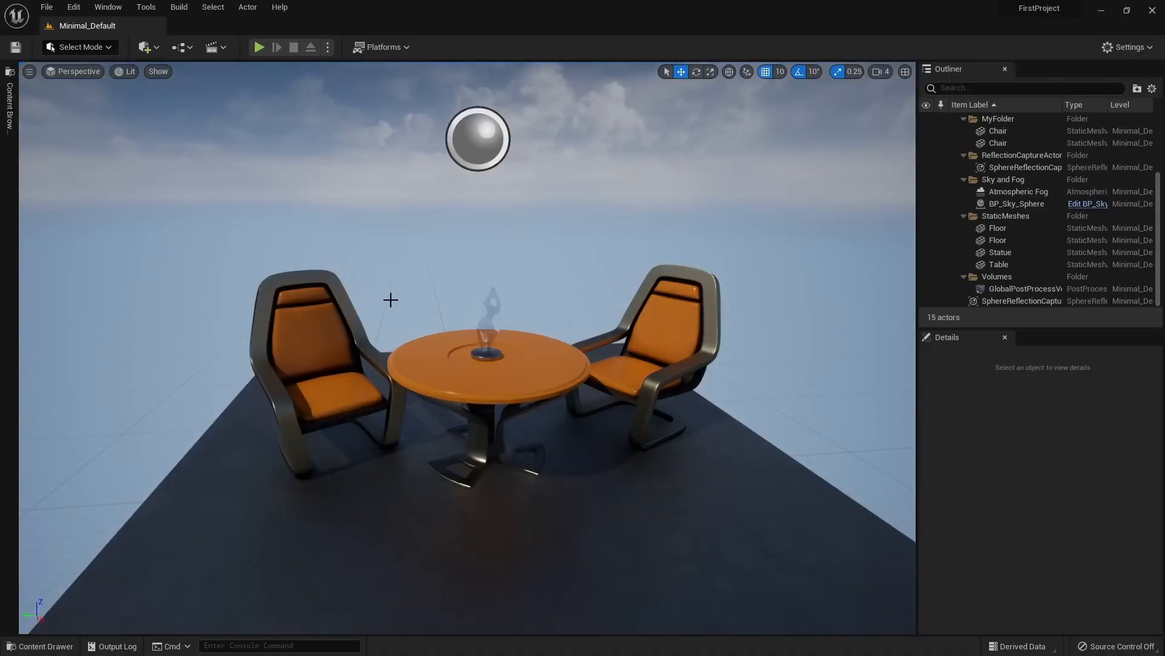
left_click(11, 114)
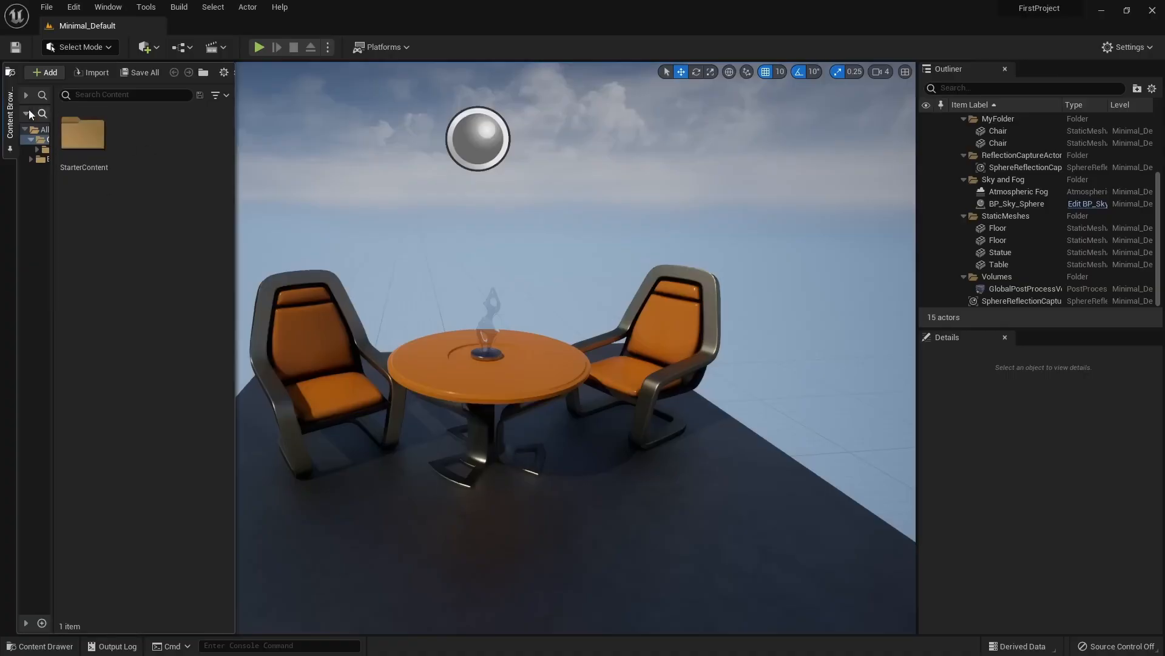
left_click(10, 110)
right_click(8, 102)
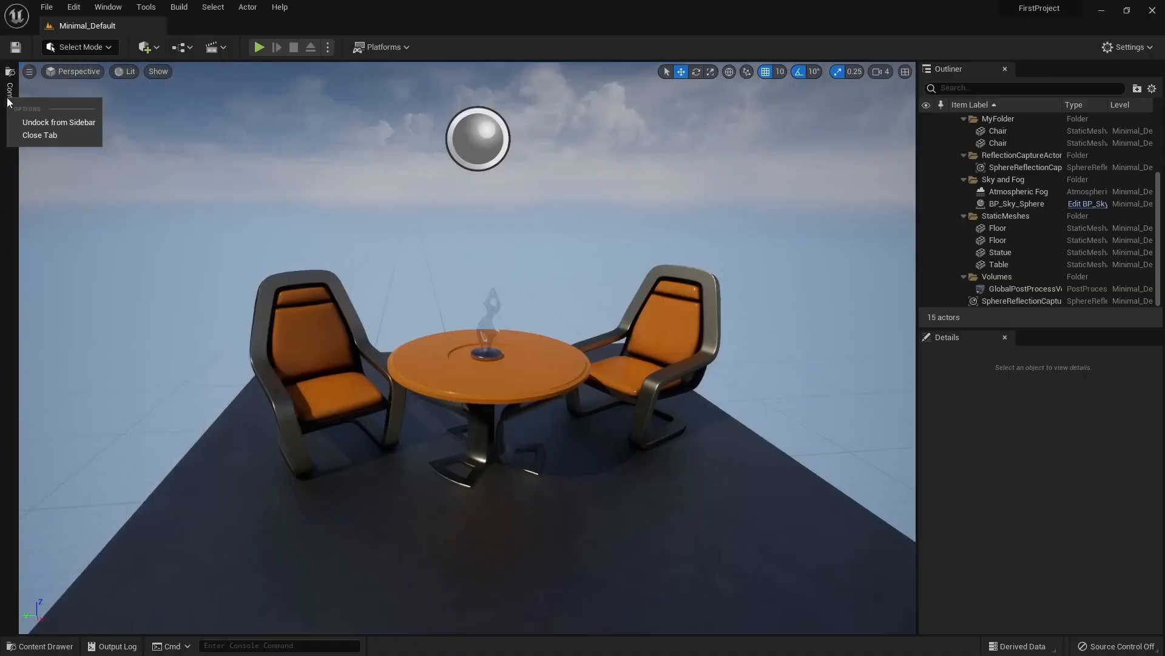
left_click(49, 122)
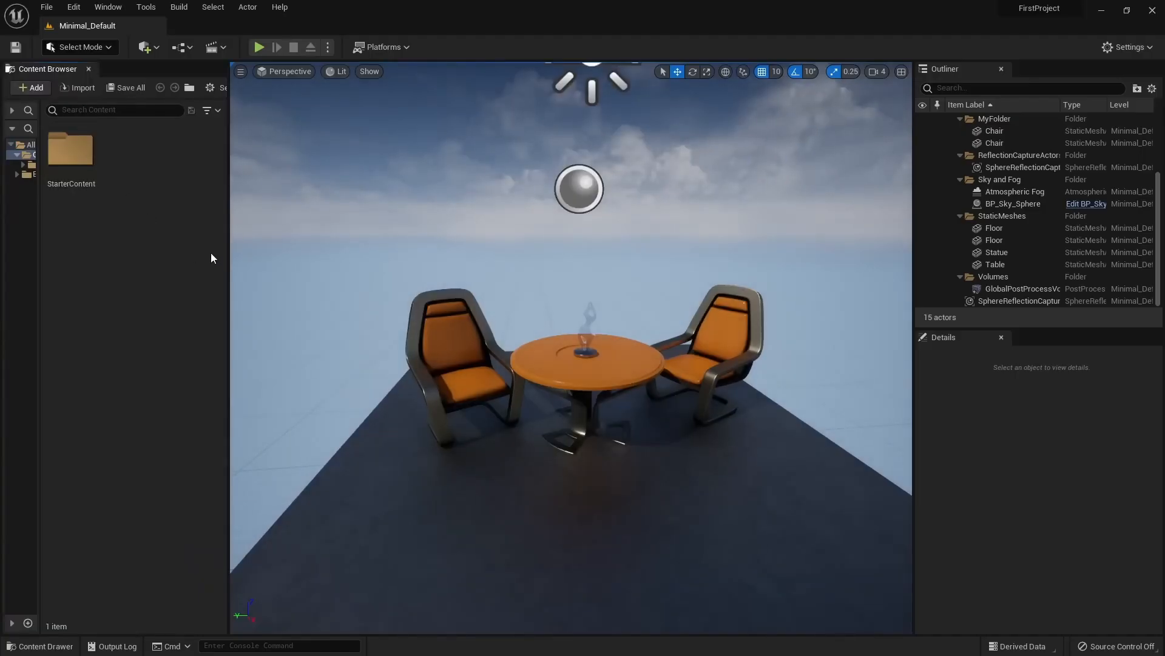
Close the Content Browser, and collapse the Outliner and Details panels into the sidebar
left_click(89, 68)
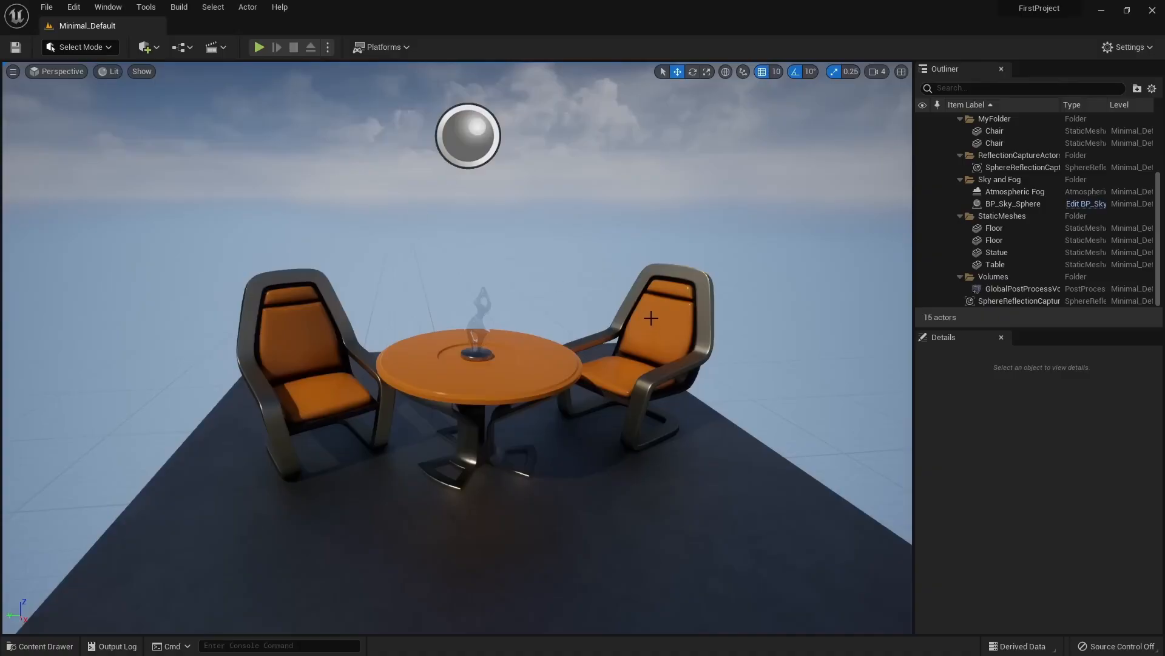
key("F10")
right_click_drag(670, 304, 672, 303)
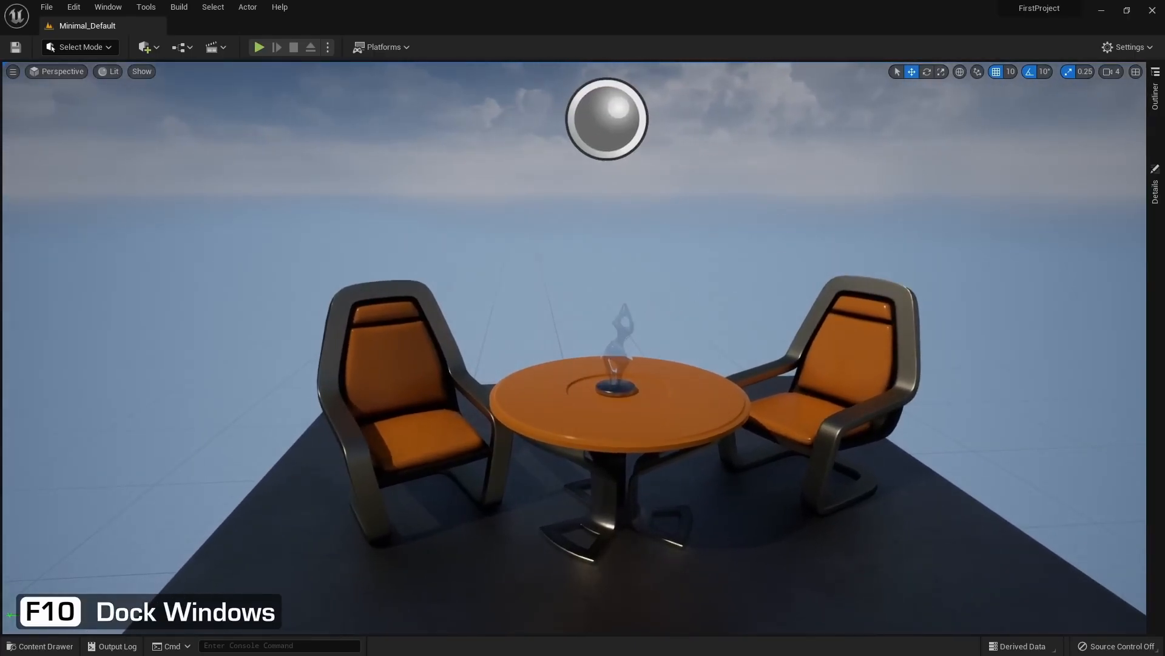
Preview the Outliner and Details panels in the sidebar and undock both back beside the viewport
left_click(1157, 170)
left_click(1156, 114)
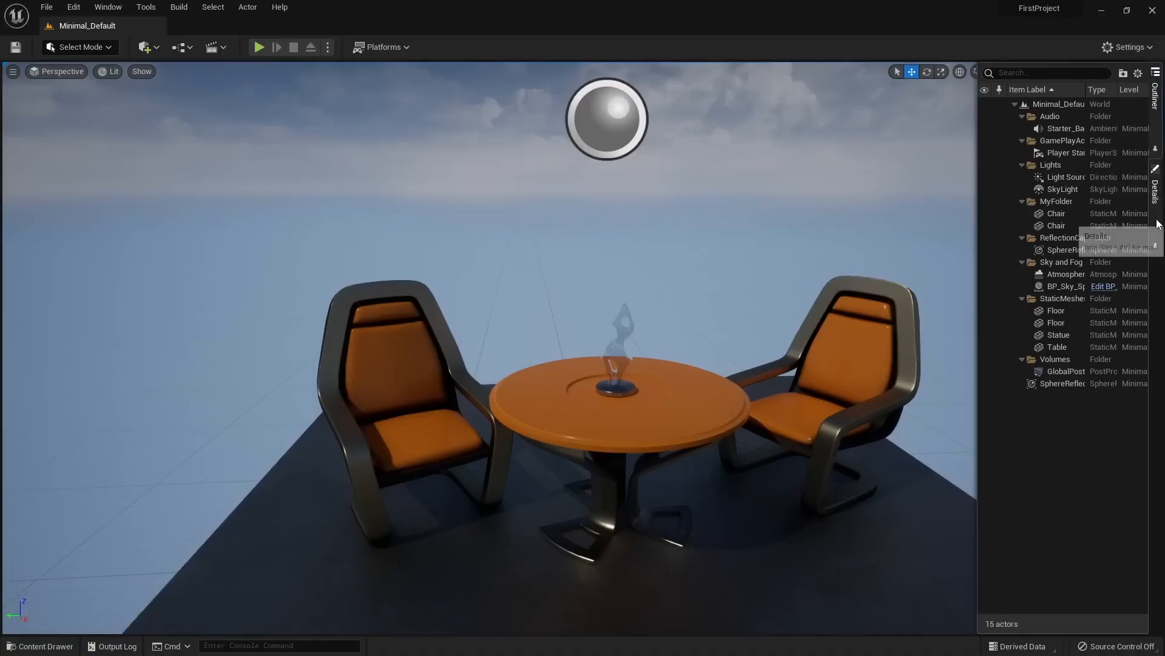
left_click(1157, 194)
left_click(1157, 140)
right_click_drag(765, 346, 776, 343)
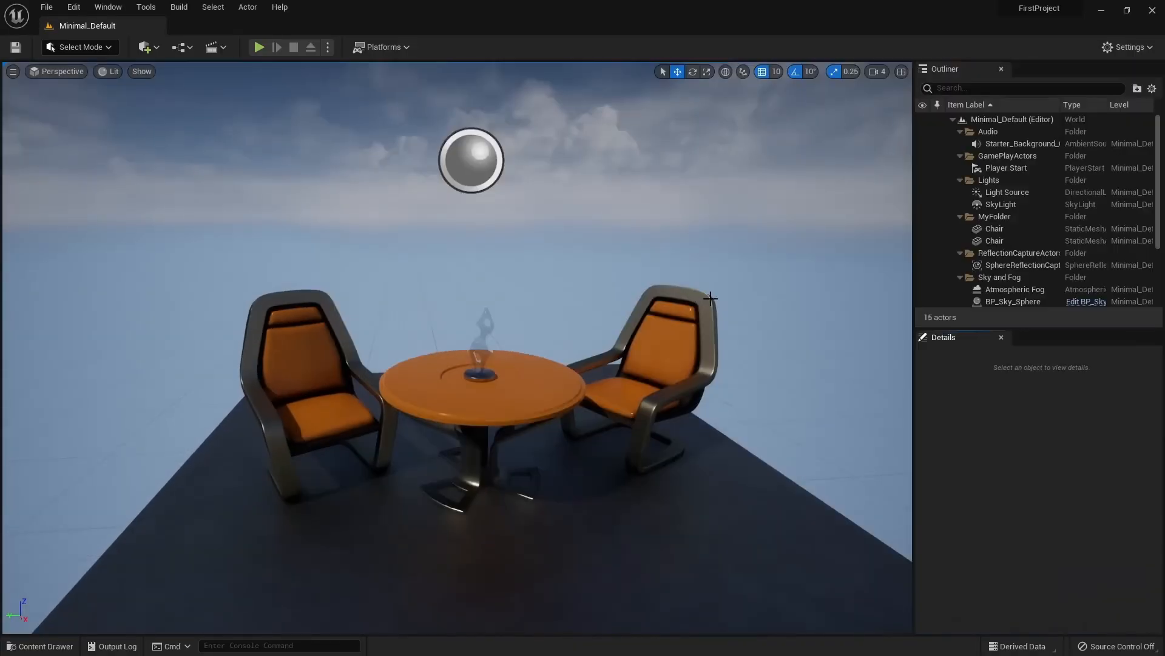
right_click_drag(675, 282, 649, 286)
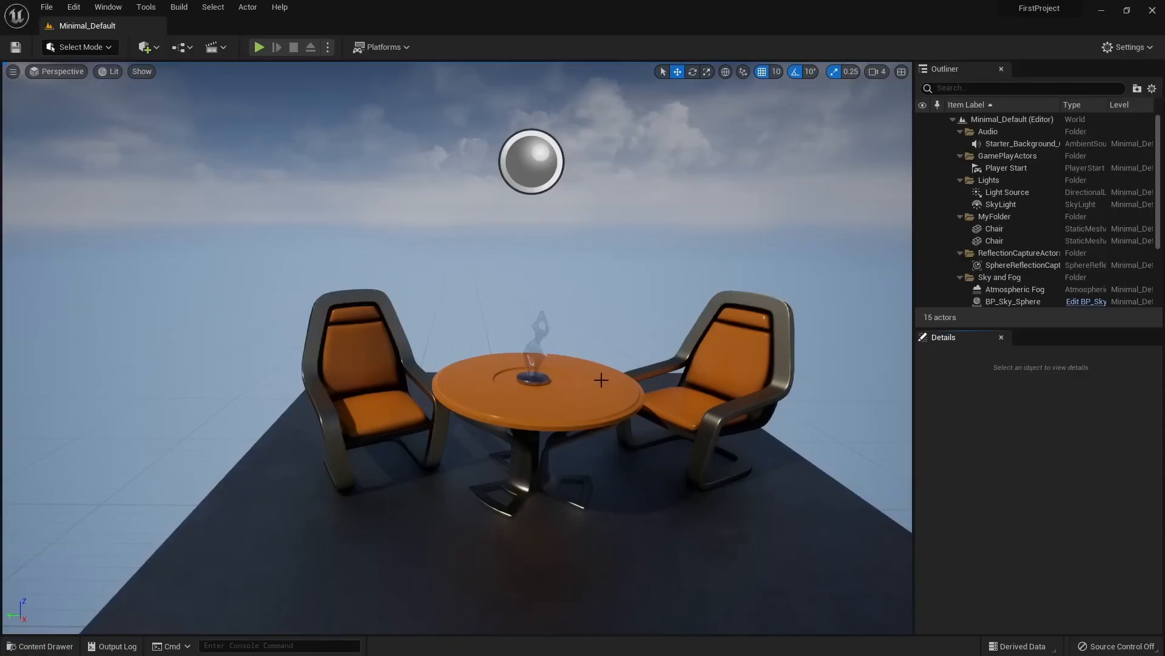
Open World Settings and dock it below the viewport, with the Details panel moved to the viewport's left side
left_click(121, 6)
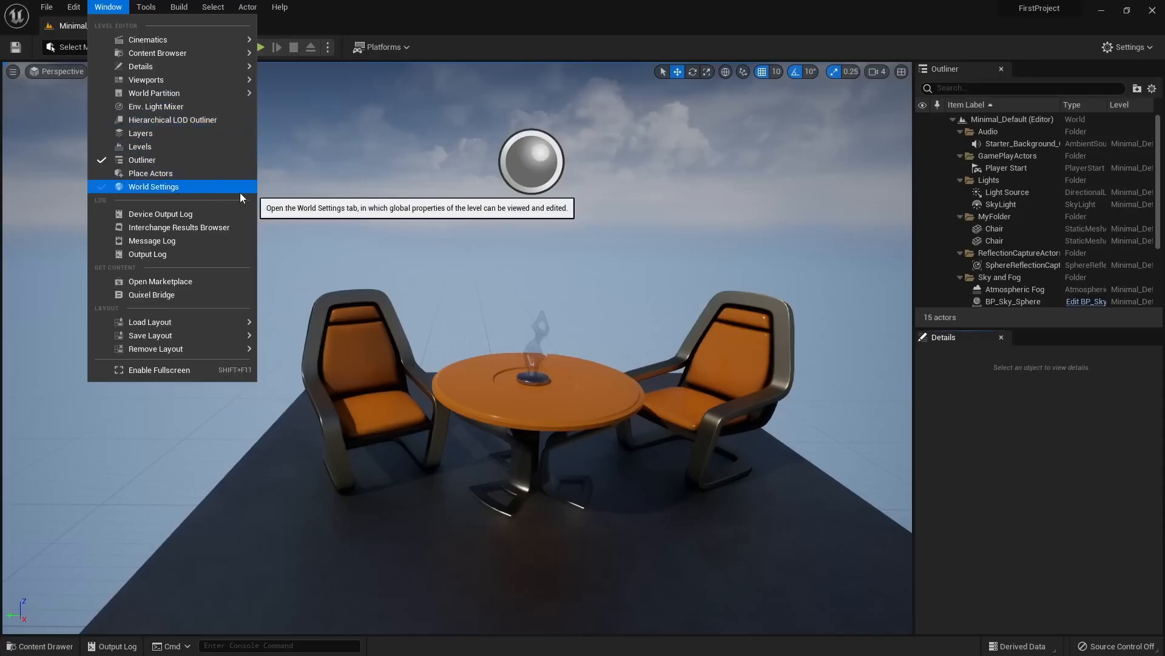
left_click(172, 187)
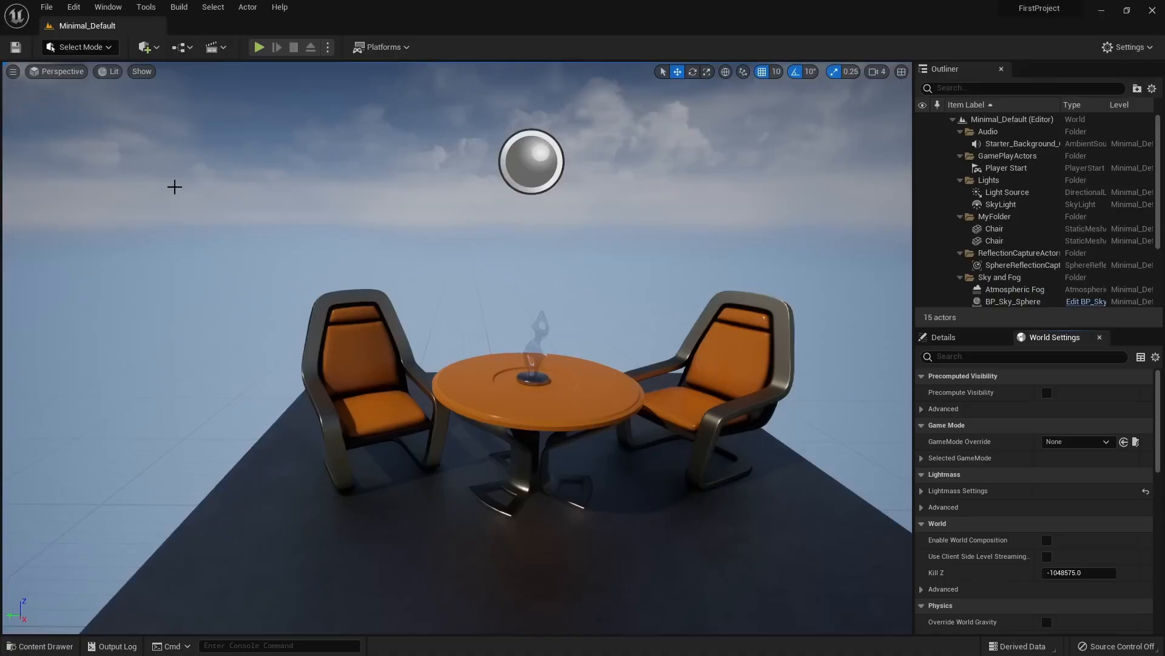
left_click_drag(986, 329, 987, 244)
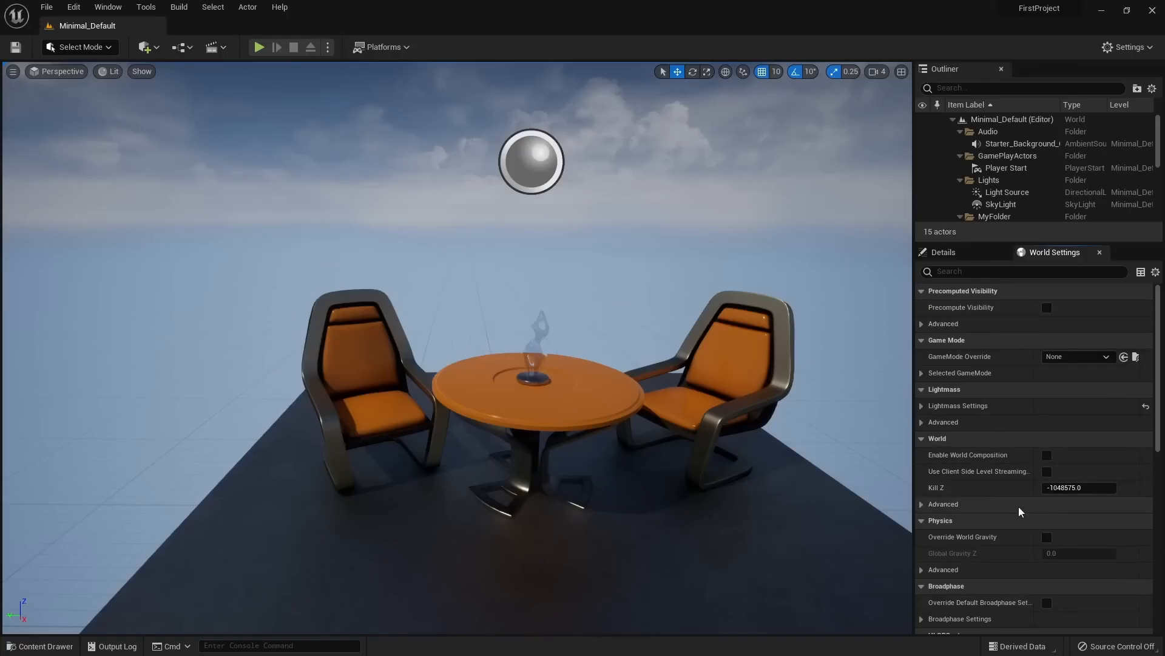
left_click_drag(1032, 252, 364, 583)
left_click_drag(958, 258, 57, 129)
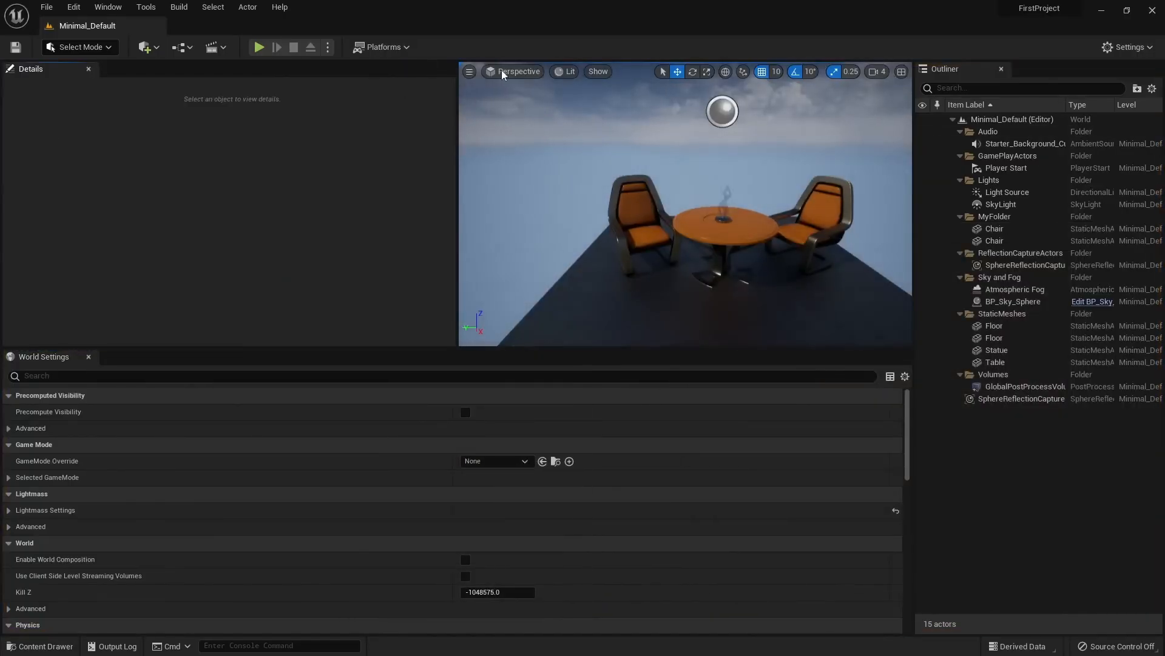
left_click(460, 65)
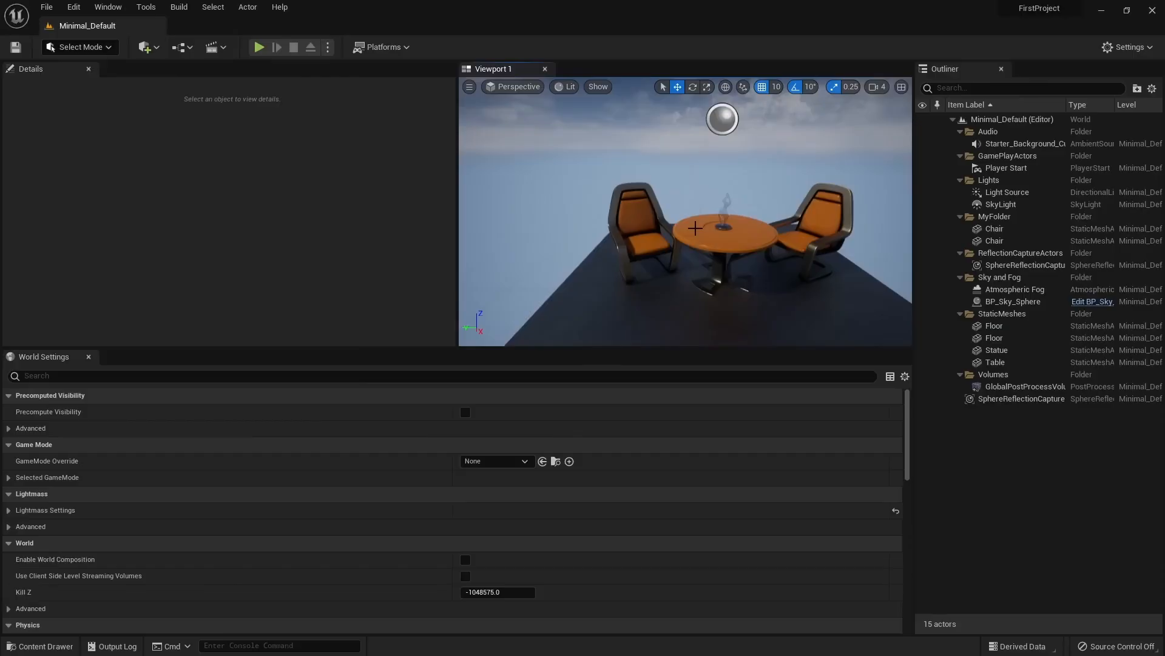
Load the default layout to restore the original window arrangement
left_click(110, 8)
mouse_move(179, 327)
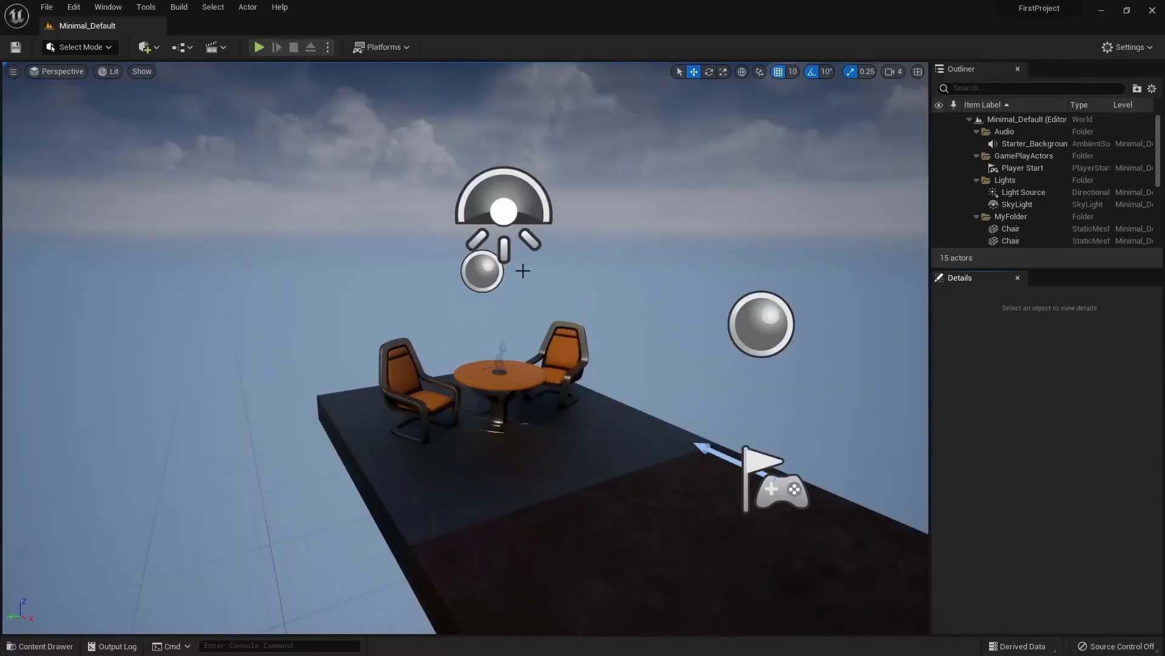
Look around the level and fly the camera forwards, backwards and sideways near the table and chairs
right_click_drag(552, 282, 625, 285)
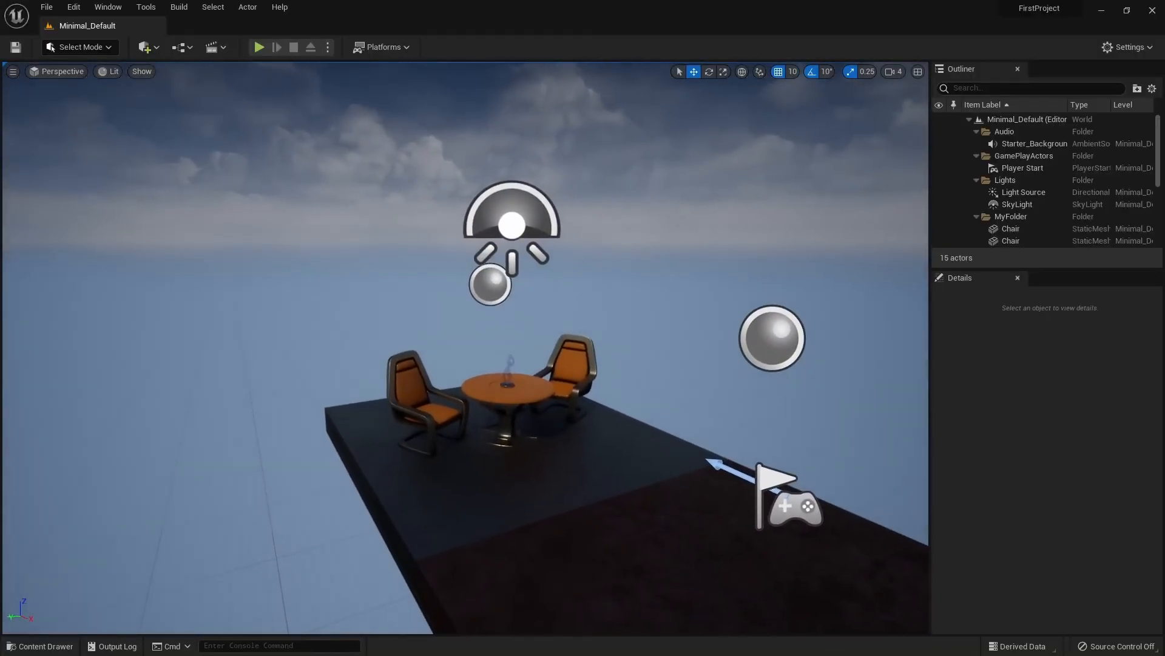
key("w")
key("s")
key("a")
key("w")
key("s")
key("d")
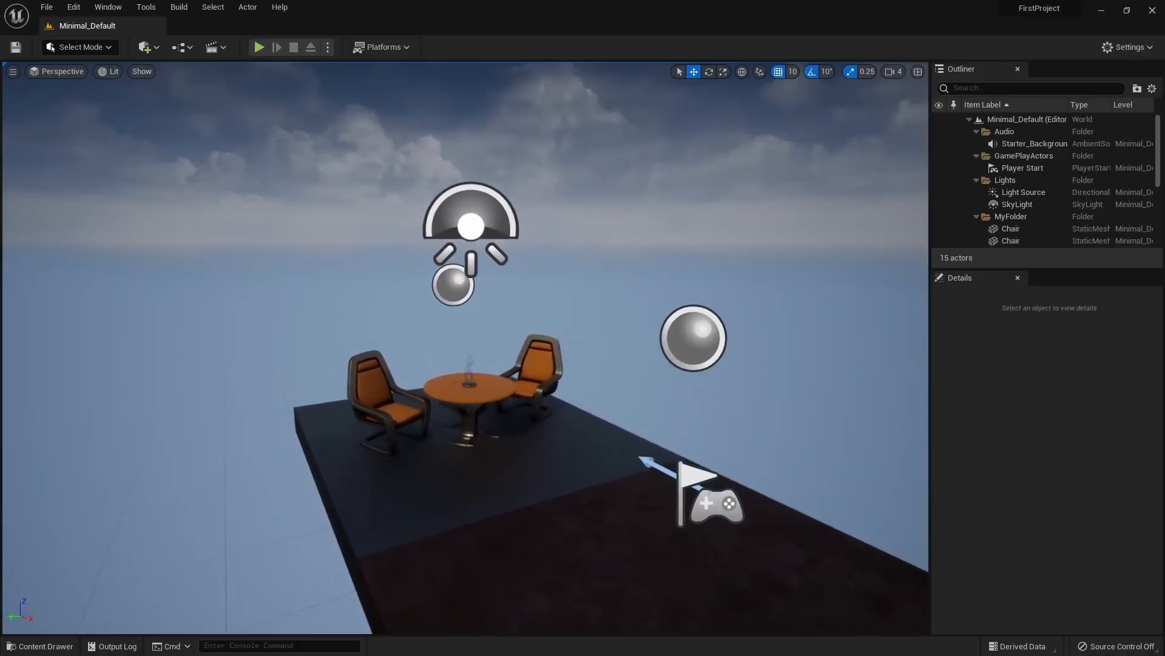
key("a")
key("s")
key("a")
key("s")
key("w")
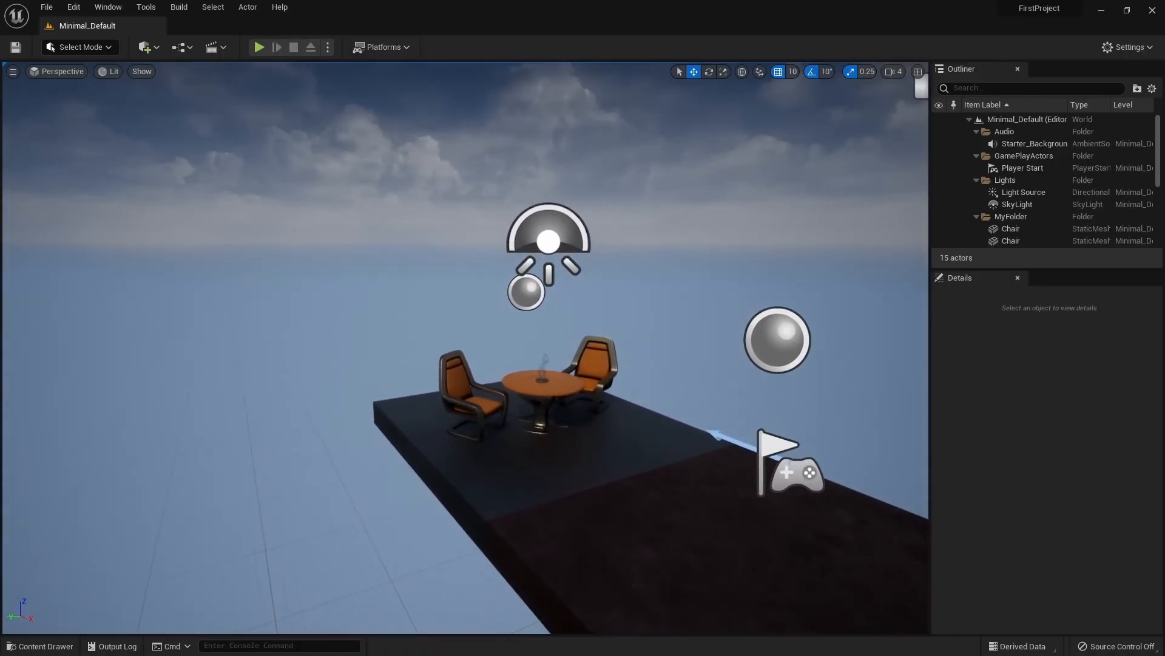
Fly the camera up and down above the platform, combined with forward and backward movement
key("e")
key("q")
key("e")
key("w")
key("q")
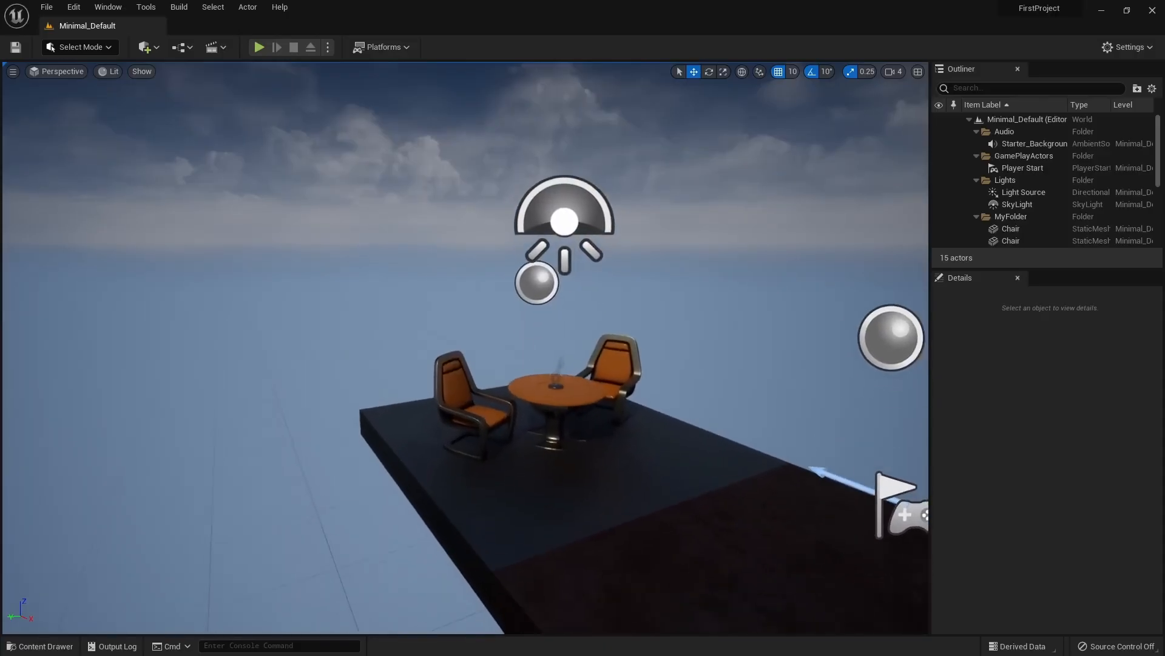
key("s")
key("e")
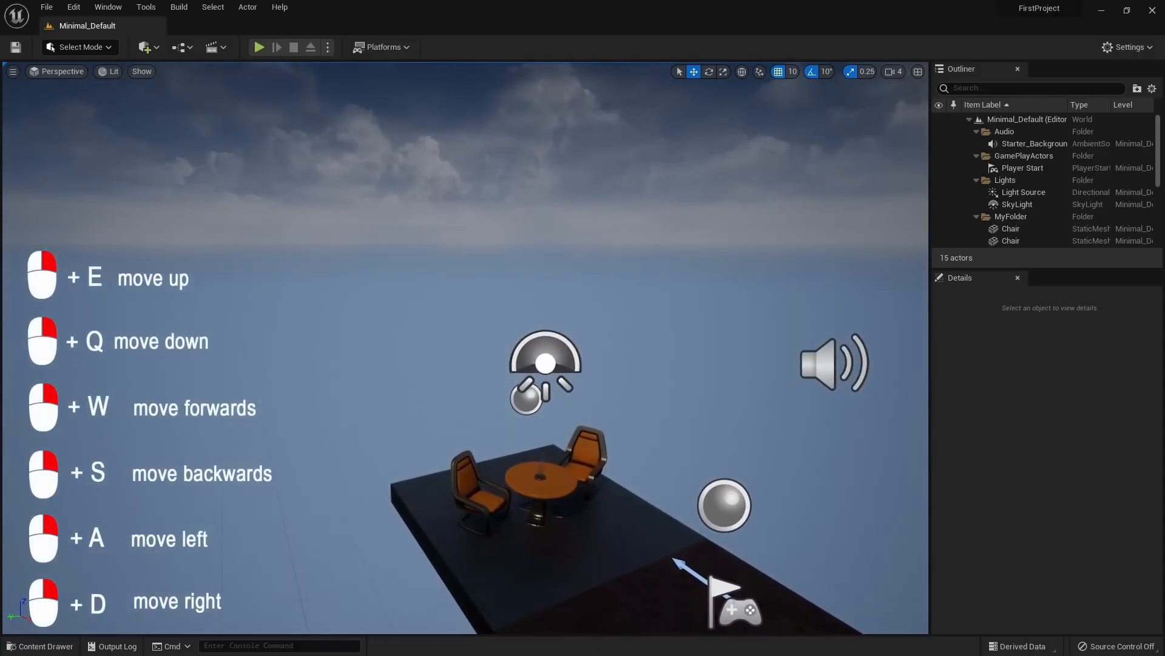
key("q")
key("w")
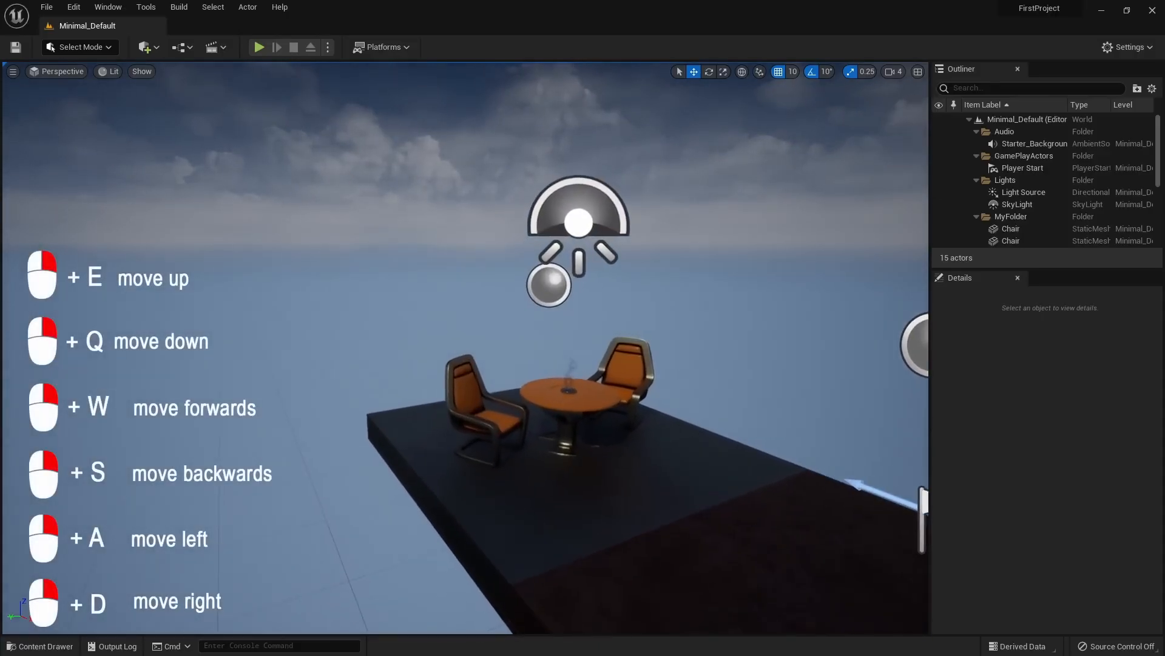
Practise flying the camera in all four horizontal directions while turning the view around the platform
key("s")
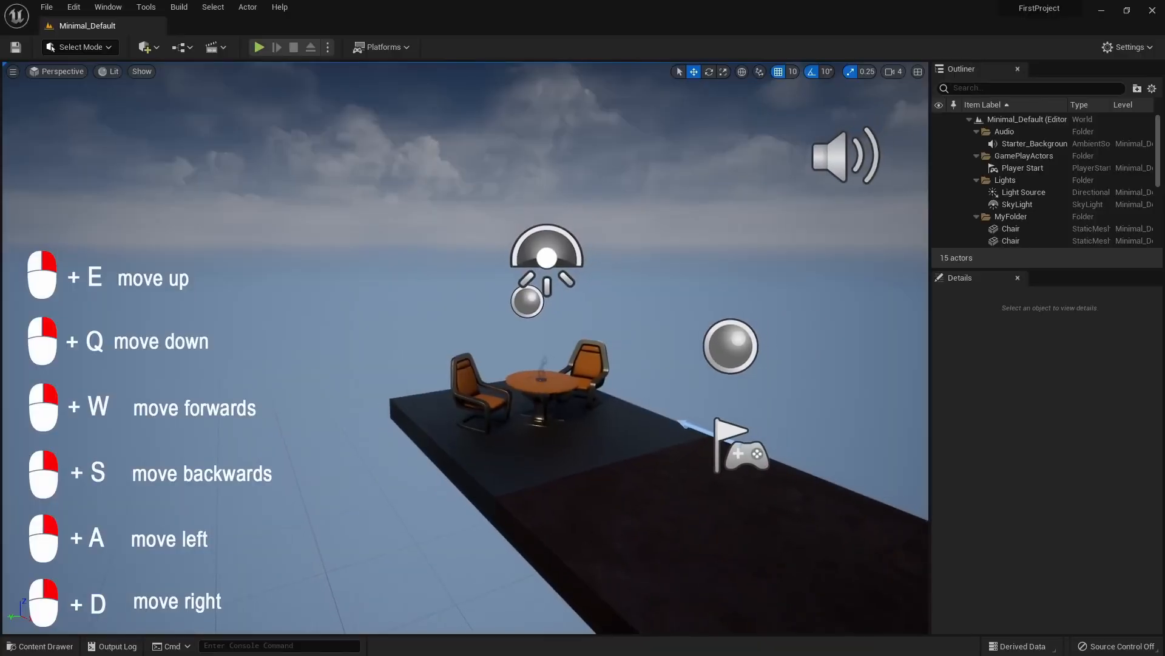
key("a")
key("d")
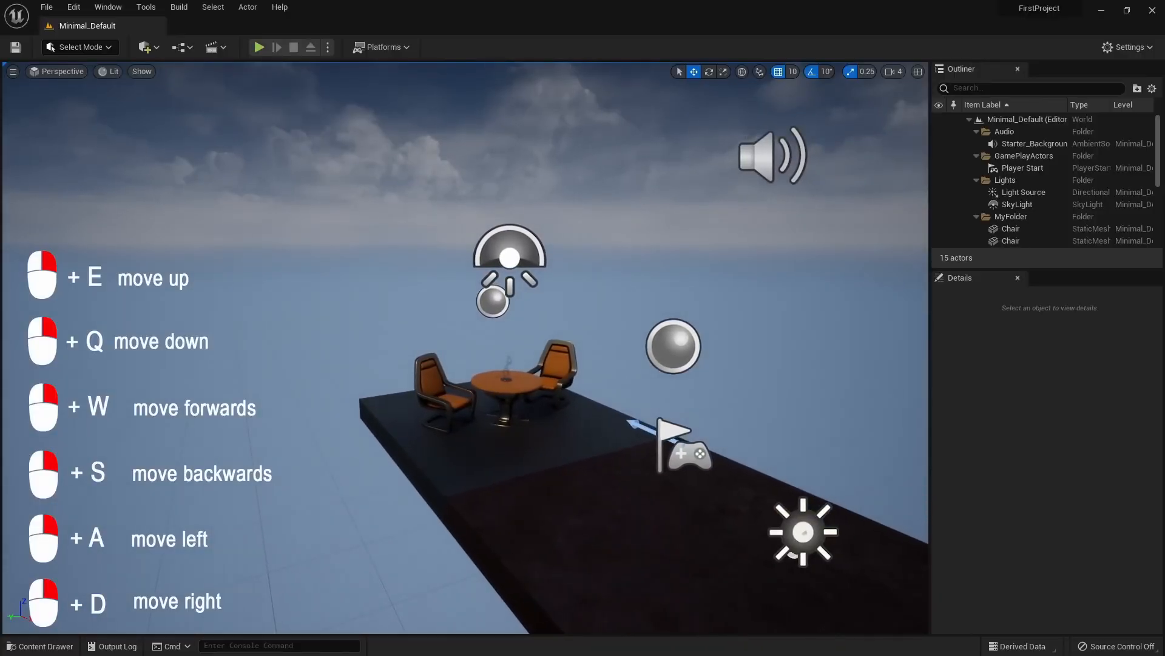
key("w")
key("a")
key("s")
key("d")
right_click_drag(466, 348, 521, 358)
right_click_drag(550, 280, 516, 268)
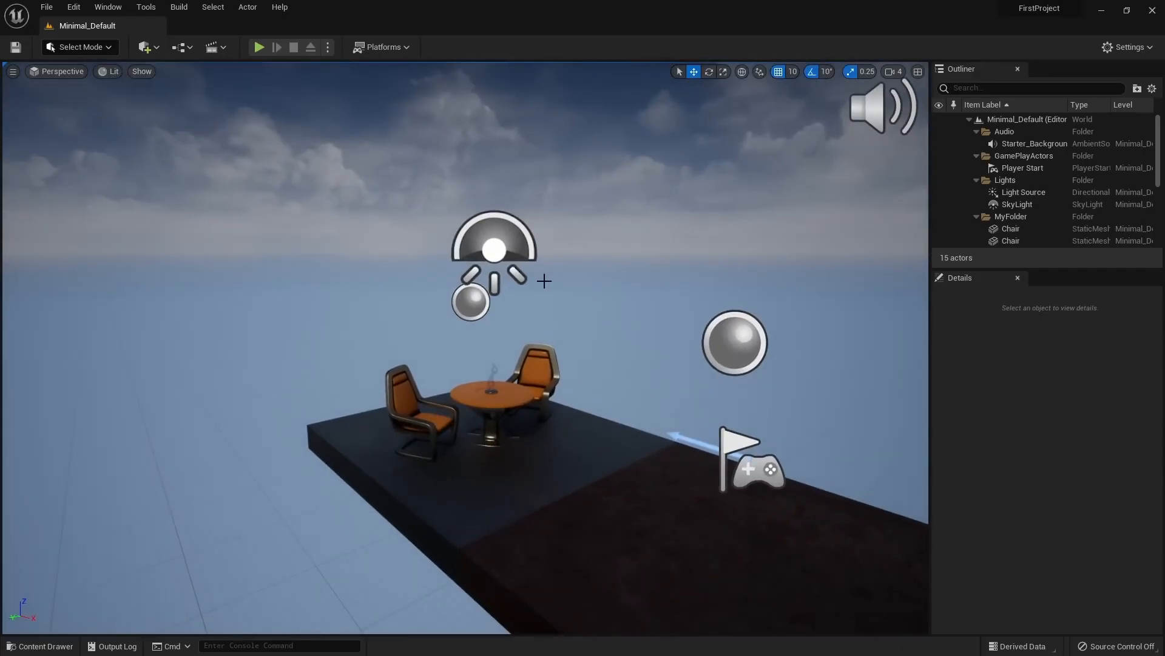
key("w")
right_click_drag(547, 294, 619, 362)
key("a")
key("w")
key("s")
key("w")
key("s")
key("a")
Set the camera speed to 6 and try flying around the platform
left_click(896, 75)
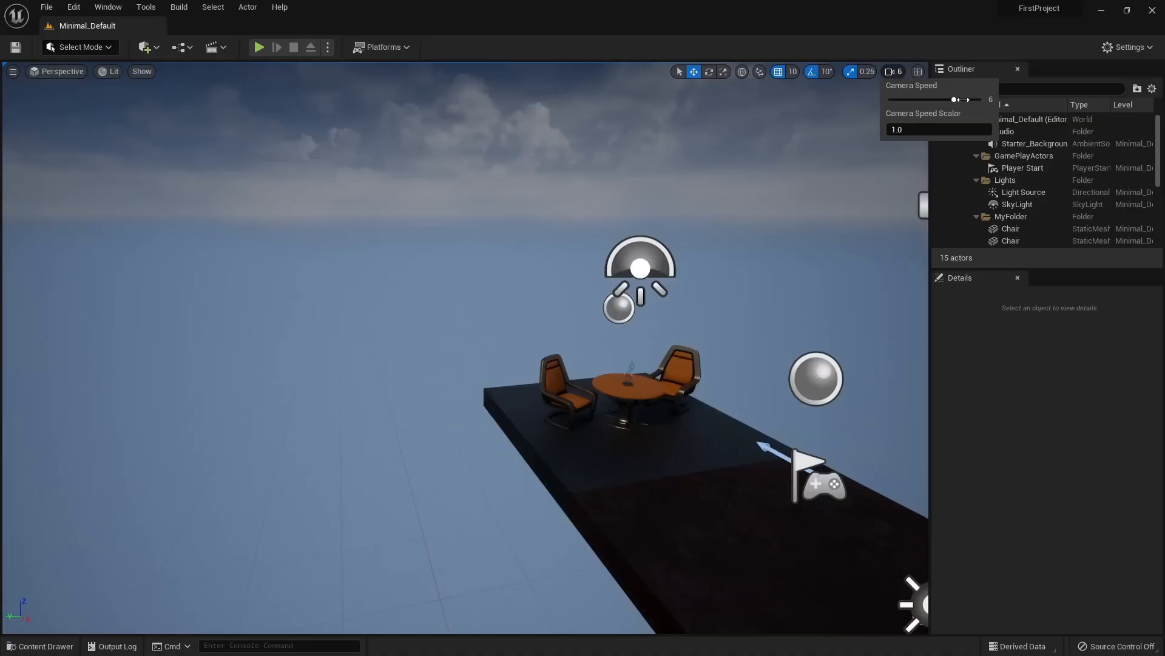
key("s")
right_click_drag(606, 276, 862, 285)
key("a")
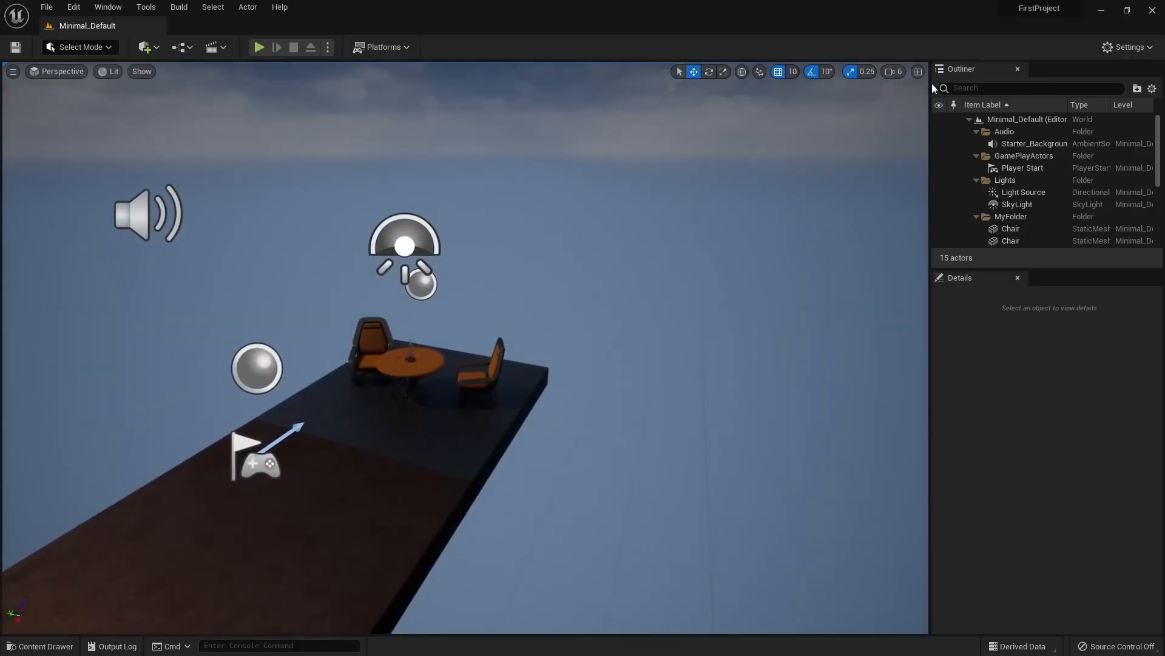
Set the camera speed to 1 and try moving the camera slowly
left_click(899, 73)
left_click_drag(942, 100, 890, 100)
scroll(899, 86, "down", 10)
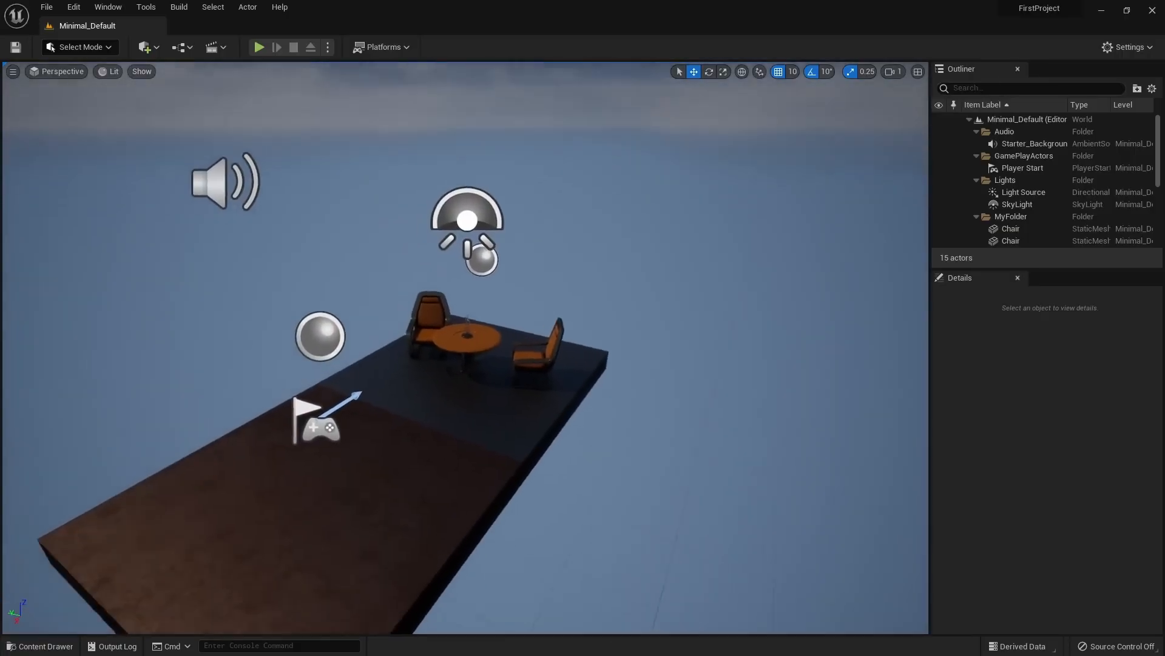
Set the camera speed to 4 and fly the camera close to the table and chairs
left_click(892, 72)
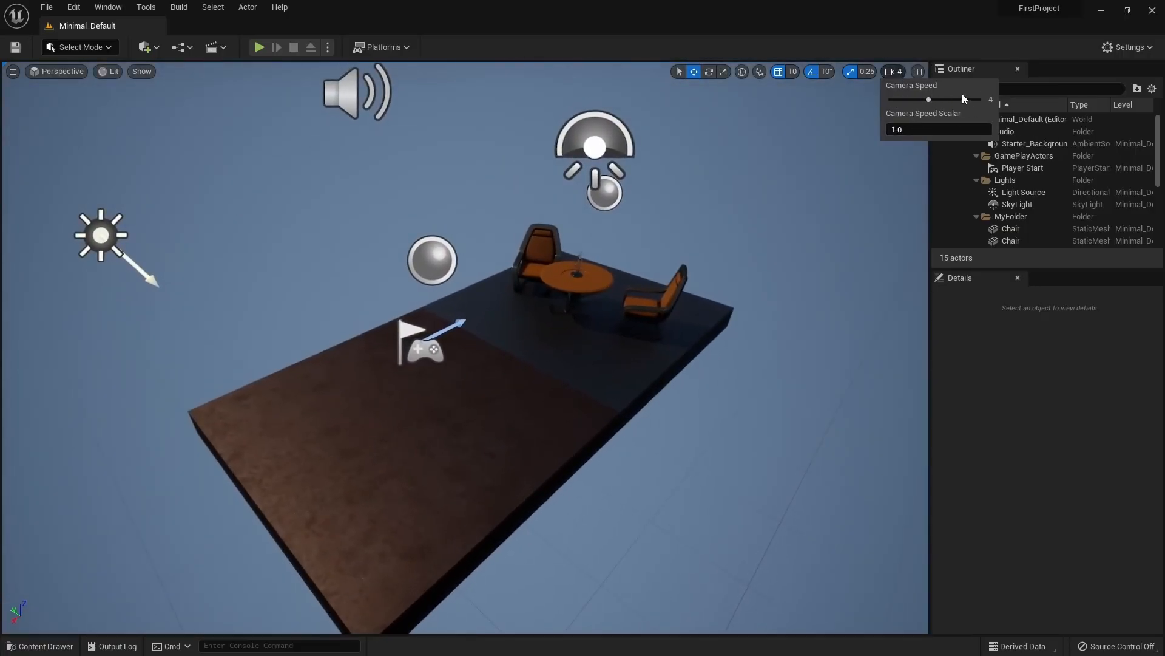
right_click_drag(522, 311, 270, 319)
key("s")
key("w")
key("w")
key("a")
key("s")
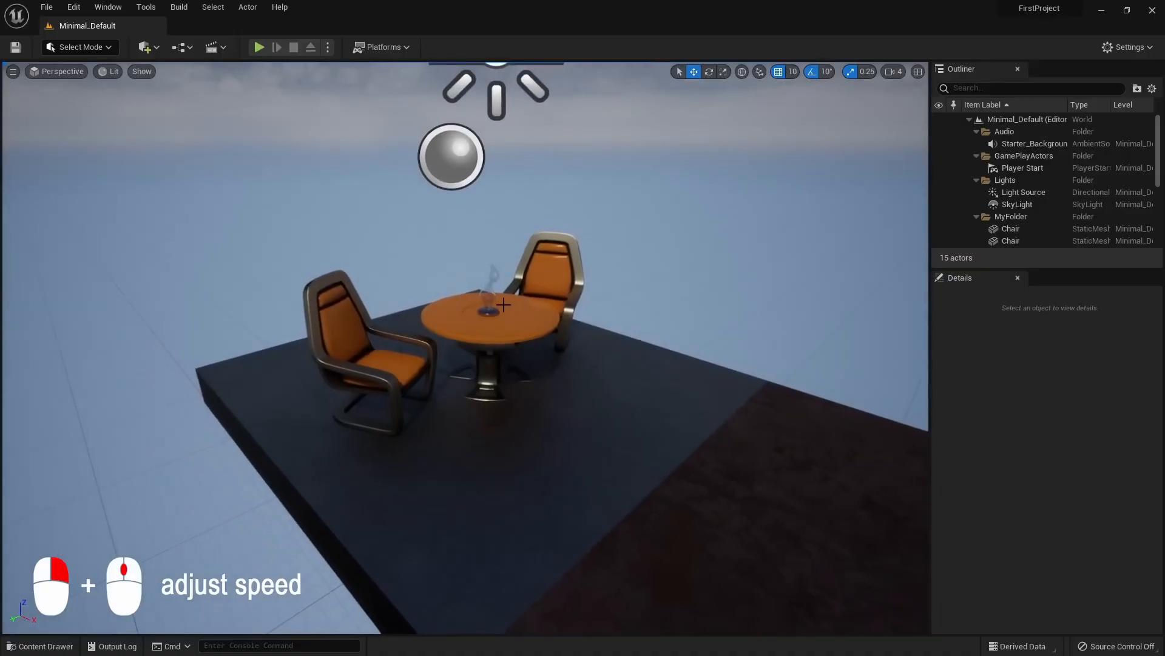
Try adjusting the camera speed while flying, and turn the view away until the furniture is out of sight
left_click(892, 72)
right_click_drag(546, 303, 677, 236)
key("w")
key("s")
key("s")
right_click_drag(546, 321, 615, 281)
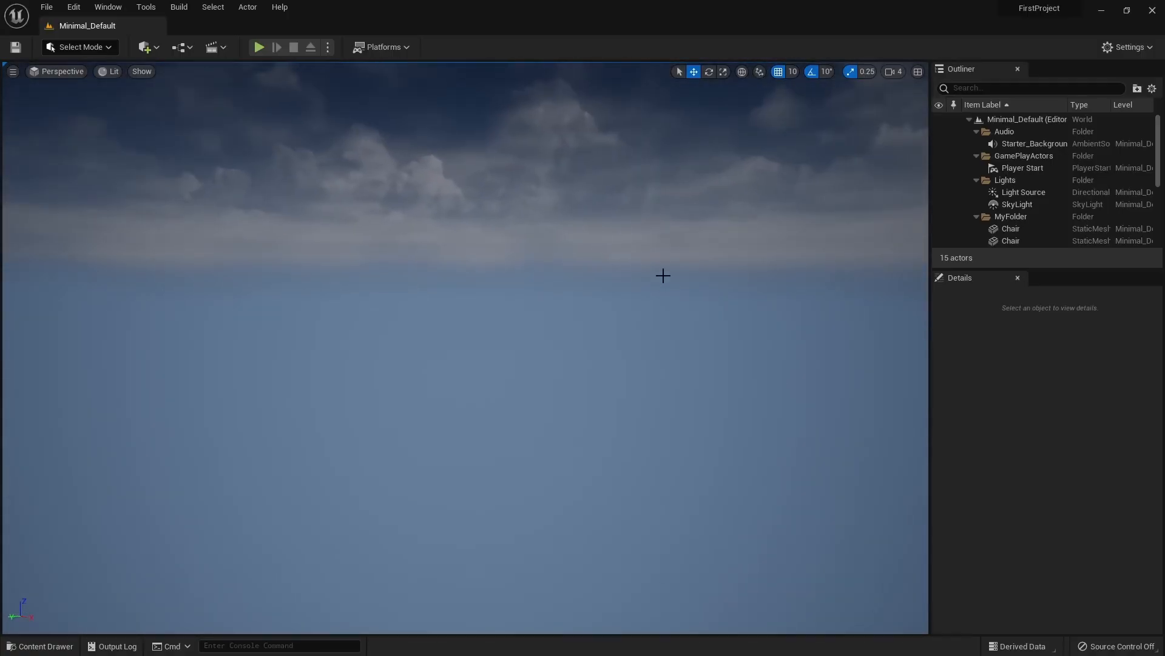
Select the first Chair under MyFolder in the Outliner and focus the view on it
scroll(1047, 125, "down", 1)
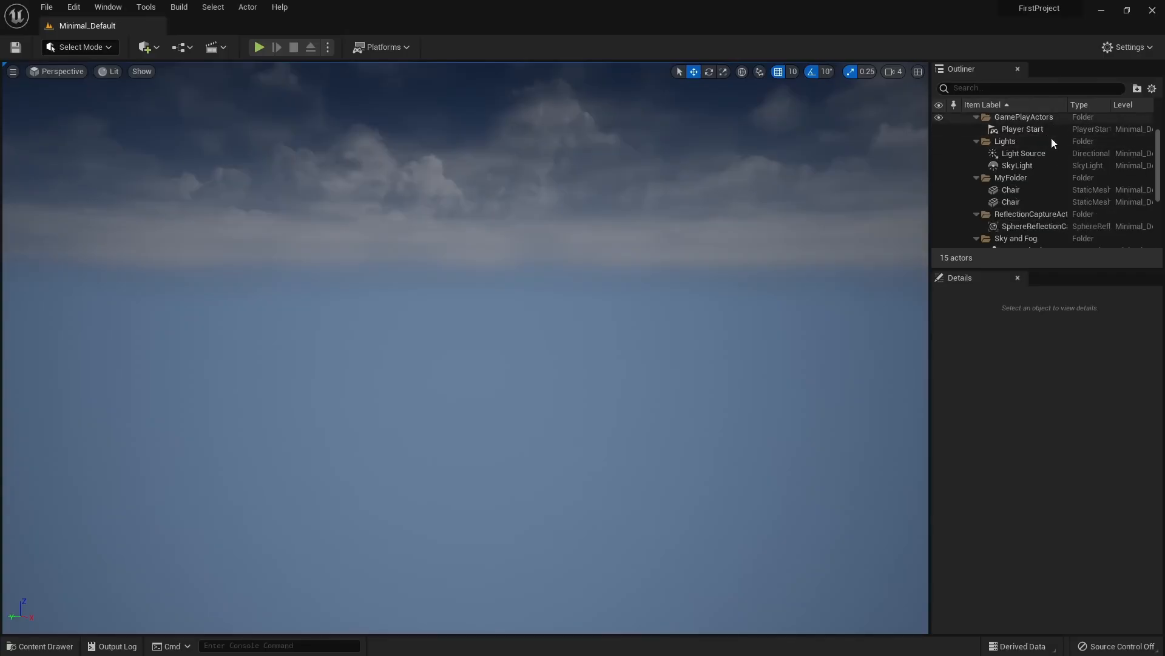
left_click(1017, 193)
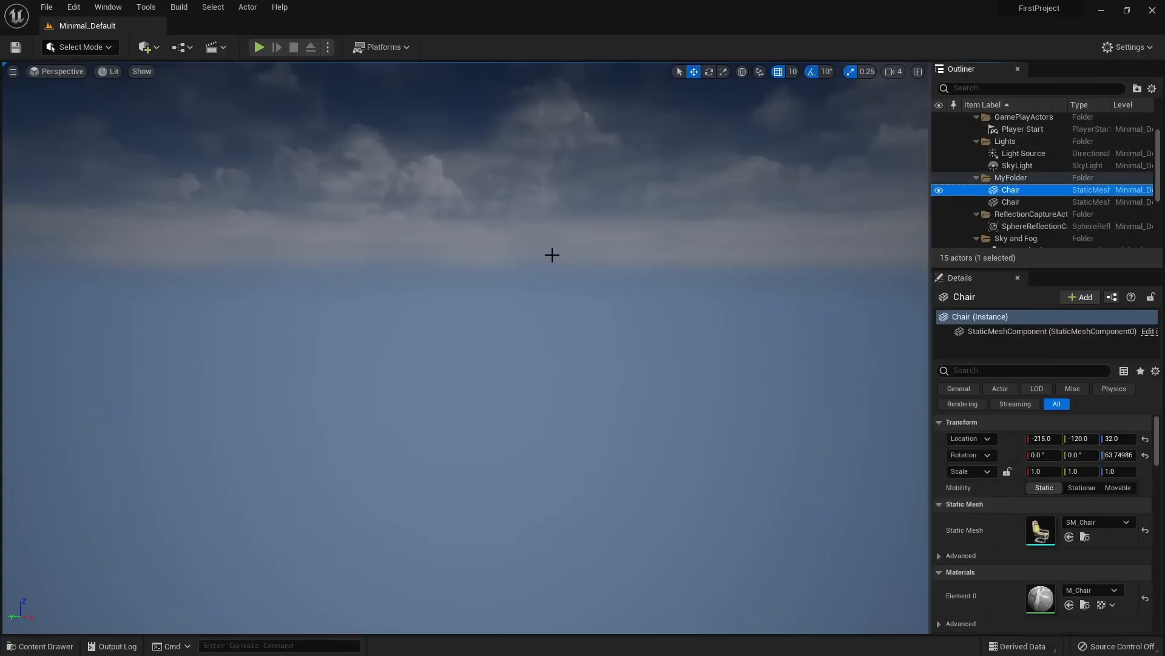
right_click_drag(553, 254, 565, 270)
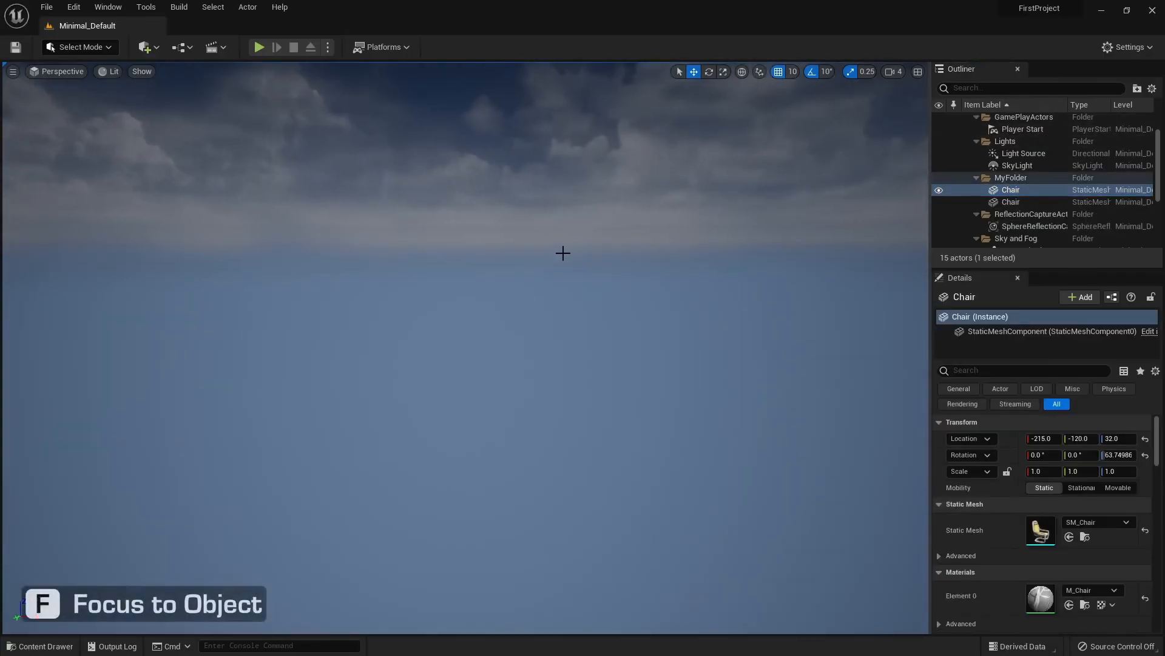
key("f")
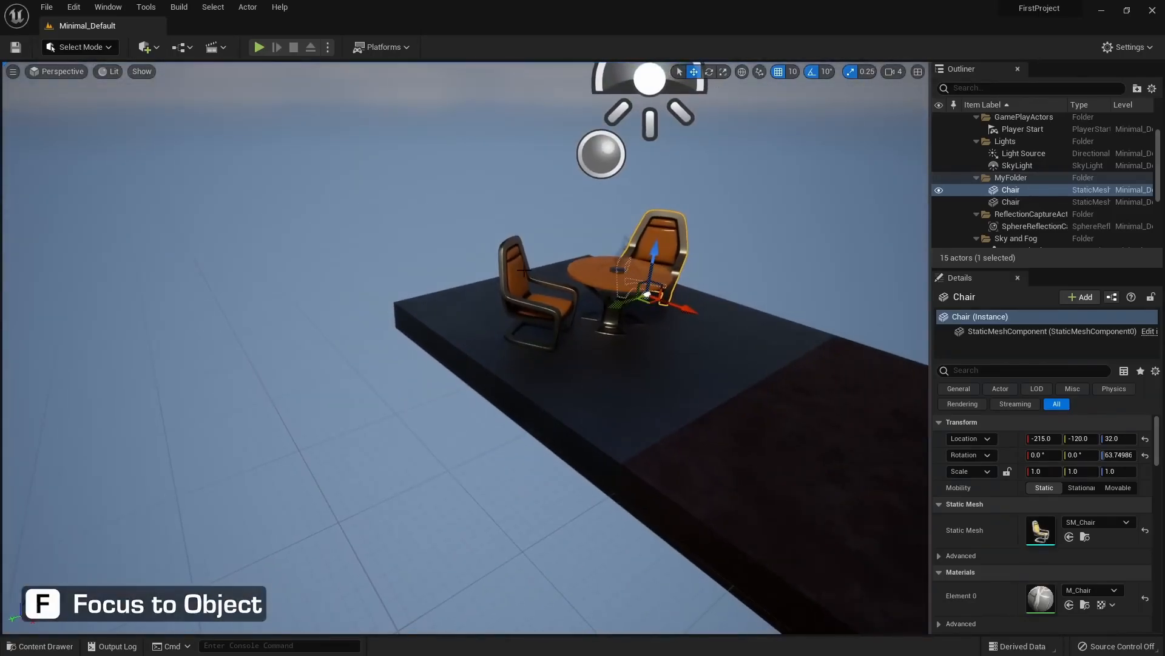
Focus the view on the other chair, and do the same for the table
left_click(523, 269)
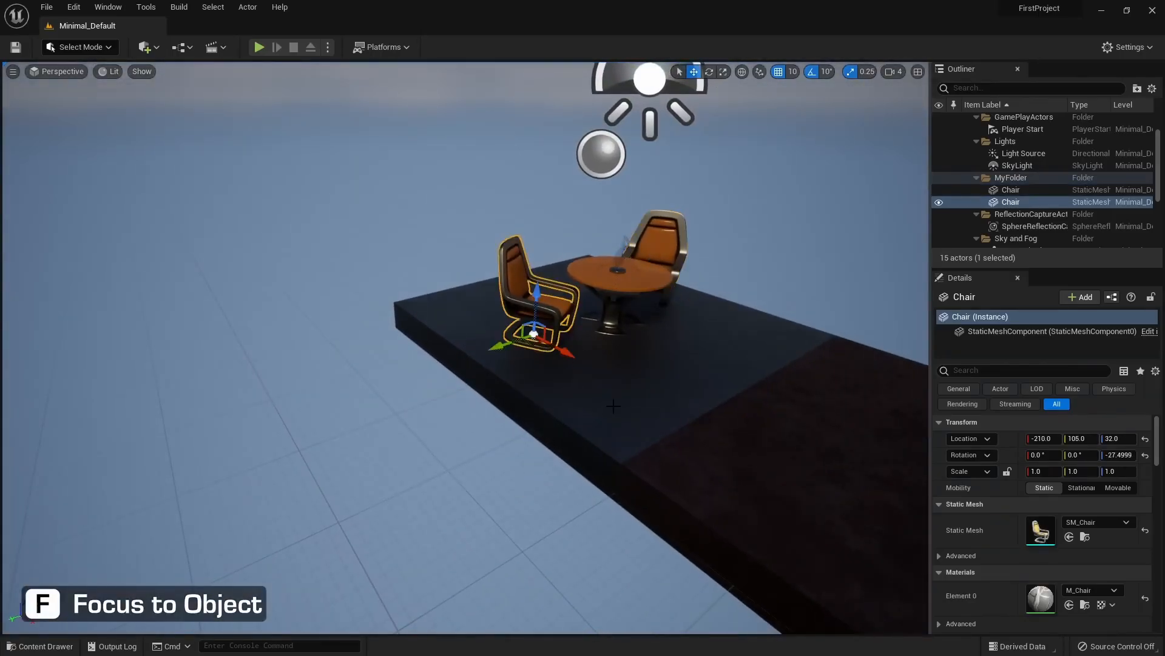
key("f")
left_click(619, 360)
key("f")
Fly the camera away from the selected table and focus the view on it again
right_click_drag(619, 361, 659, 311)
key("s")
key("s")
key("a")
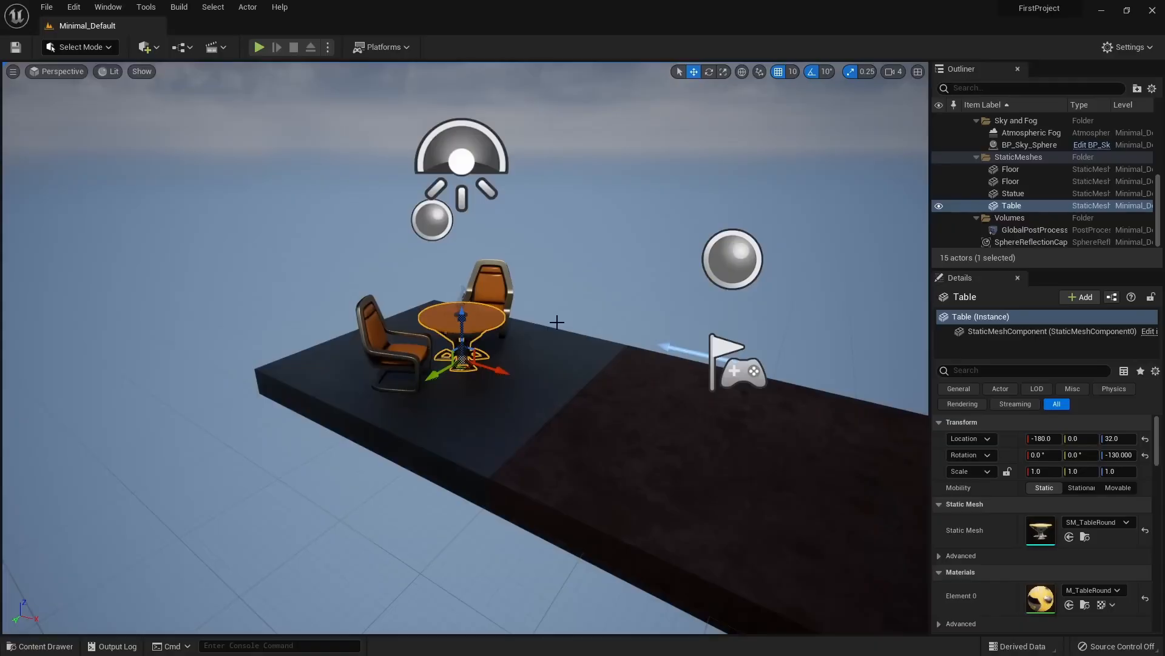
right_click_drag(576, 315, 485, 294)
key("s")
key("s")
right_click_drag(624, 344, 678, 352)
key("f")
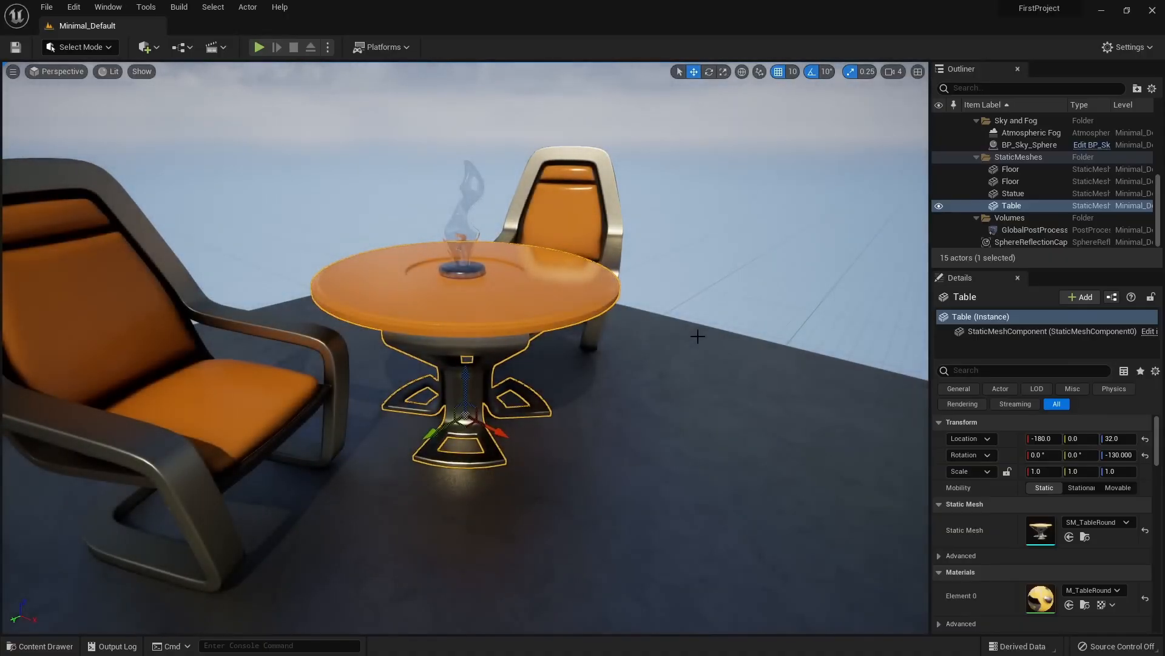
Orbit the camera around the table and zoom in and out on it
mouse_move(686, 309)
left_mouse_down("alt")
mouse_move(759, 340)
mouse_move(819, 388)
mouse_move(880, 394)
mouse_move(862, 286)
mouse_move(679, 309)
left_mouse_up("alt")
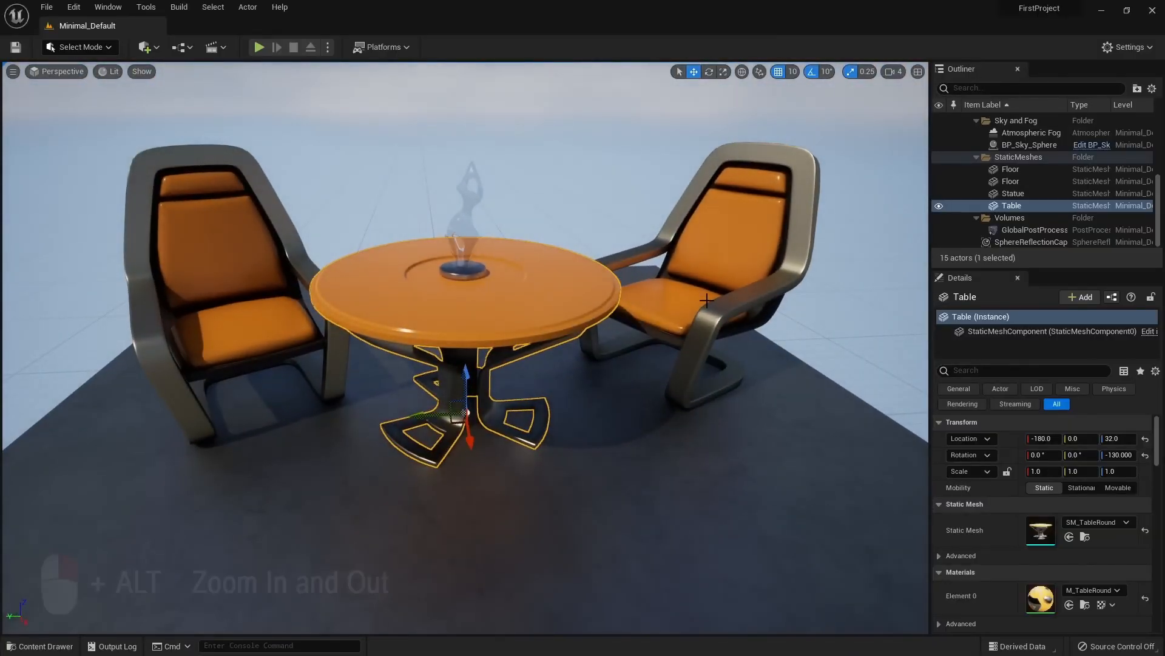
right_click_drag(647, 288, 613, 300, "alt")
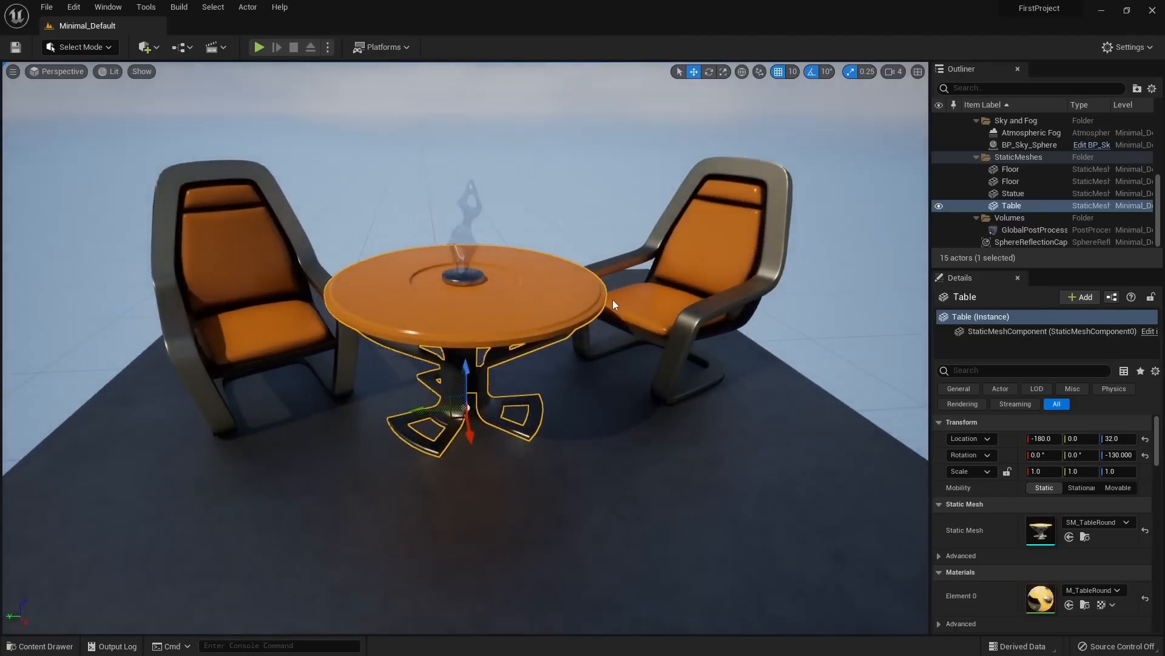
left_click_drag(614, 300, 620, 300, "alt")
mouse_move(620, 300)
right_mouse_down("alt")
mouse_move(546, 300)
mouse_move(613, 299)
right_mouse_up("alt")
left_click_drag(759, 291, 731, 365, "alt")
left_click_drag(622, 383, 649, 384, "alt")
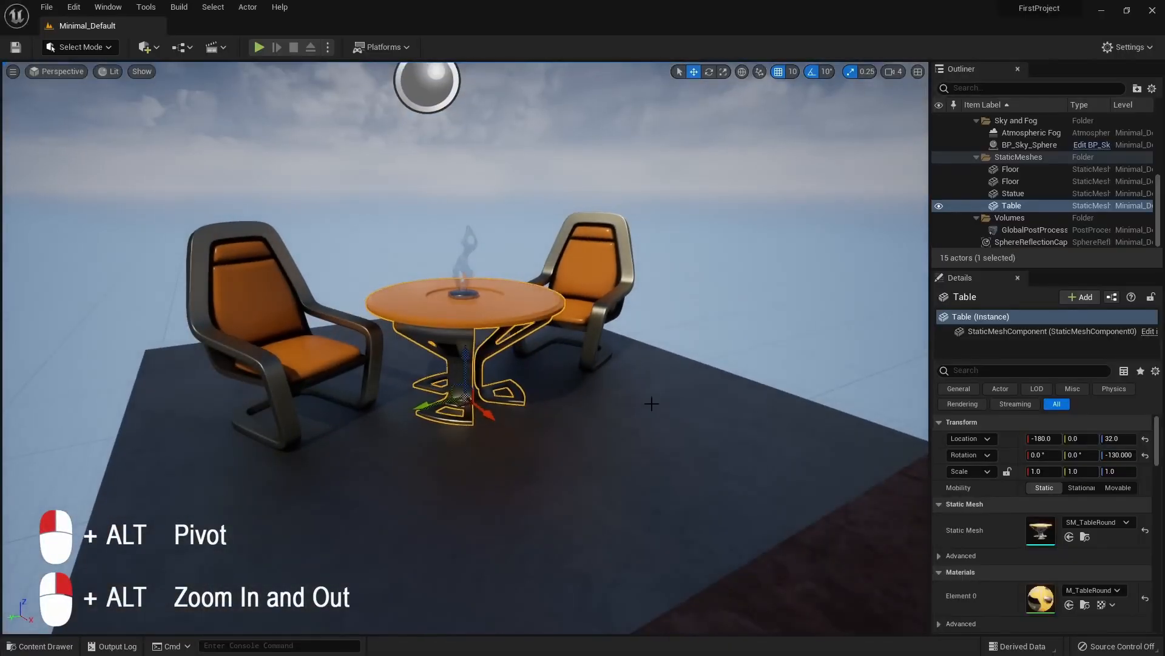
Select the far chair in the viewport, focus the view on it, and orbit and zoom around it
left_click(593, 253)
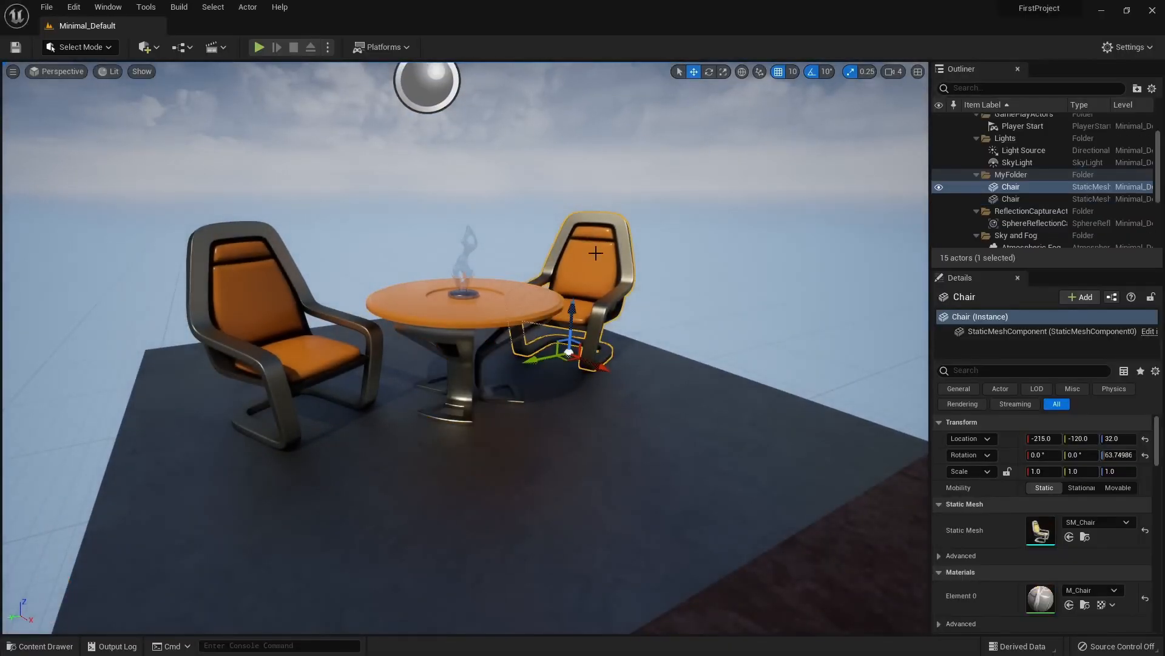
key("f")
left_click_drag(596, 250, 425, 267, "alt")
scroll(664, 317, "down", 5)
left_click_drag(664, 317, 807, 321, "alt")
scroll(465, 348, "down", 5)
left_click_drag(466, 347, 504, 315, "alt")
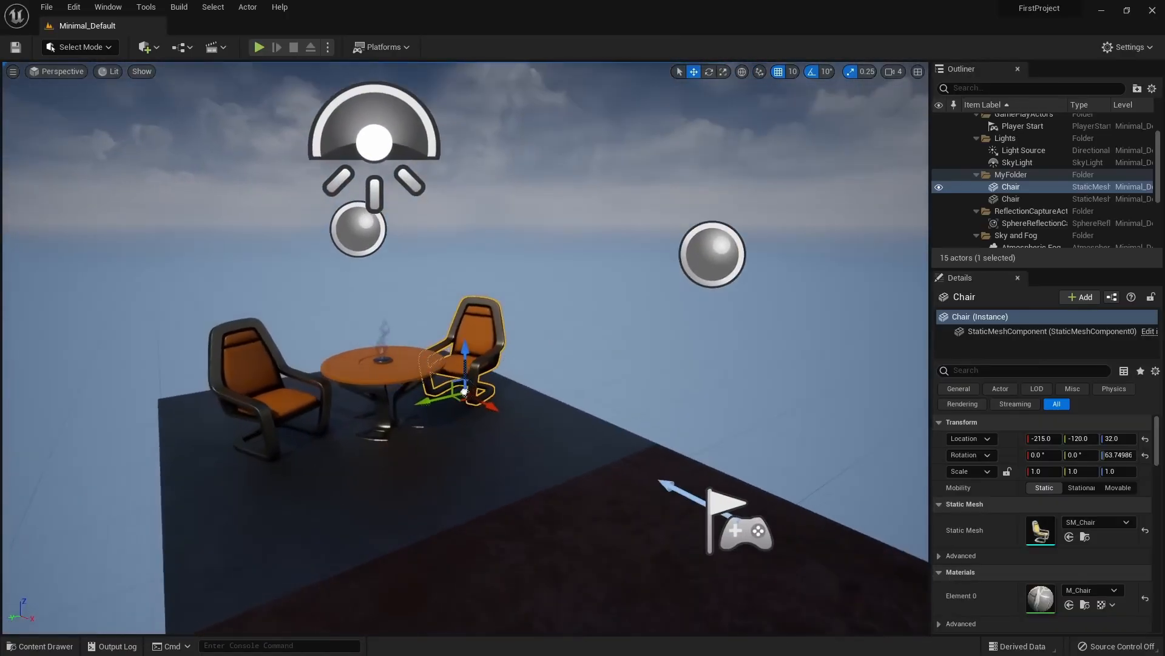
left_click_drag(650, 334, 641, 316, "alt")
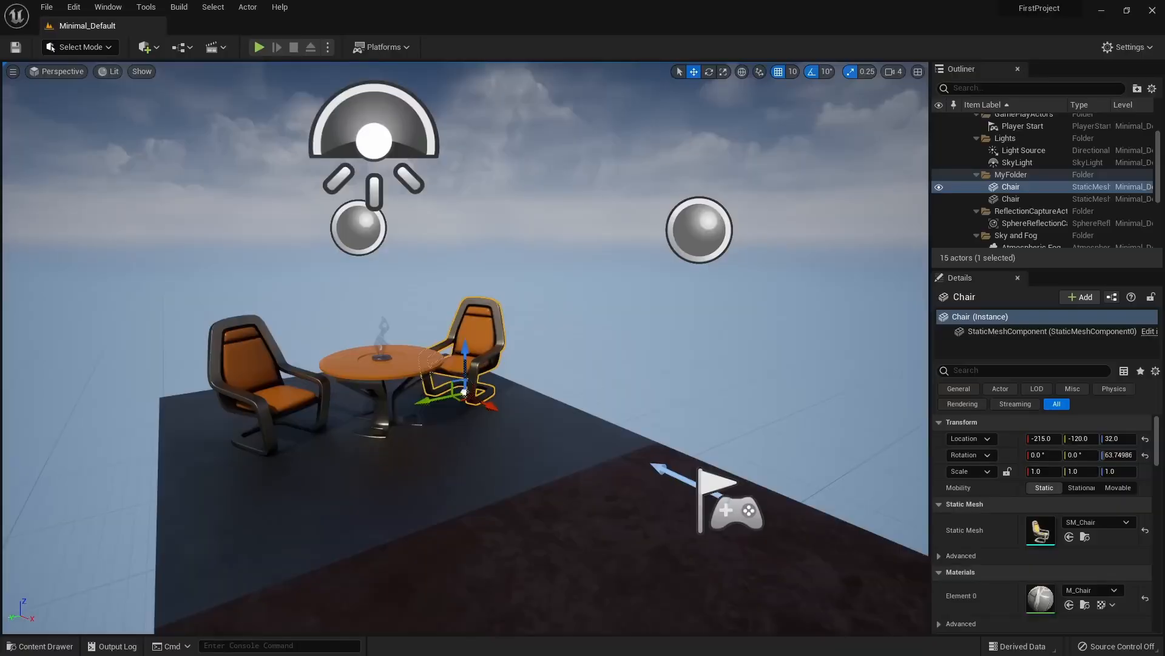
scroll(479, 376, "down", 6)
right_click_drag(478, 365, 476, 366)
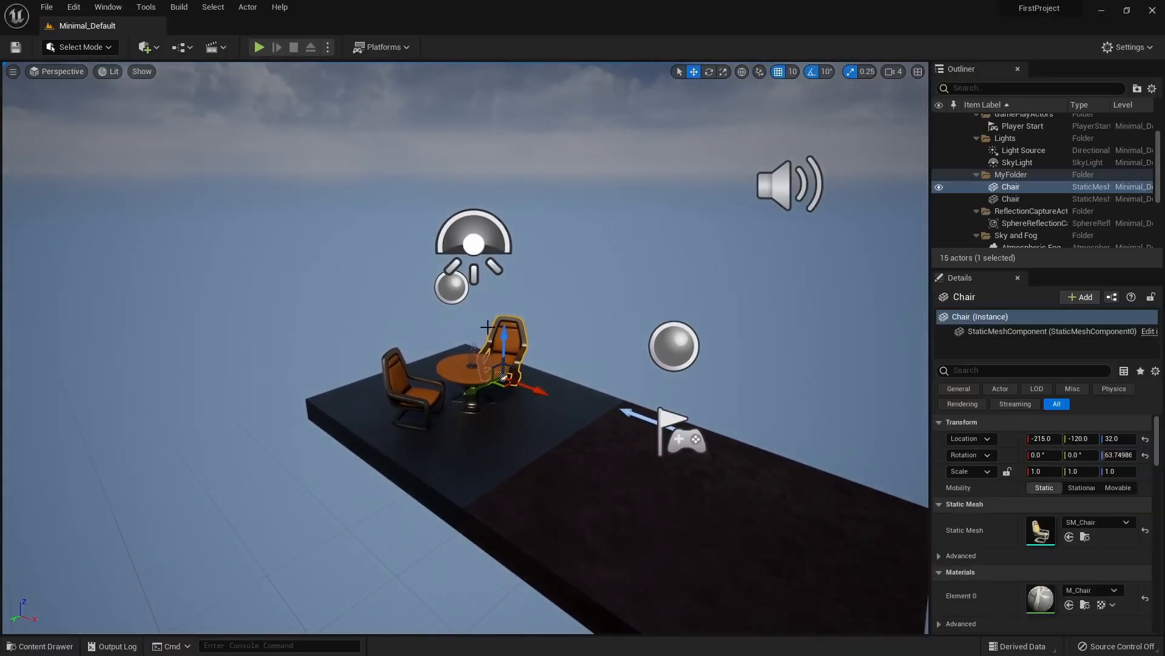
Switch the viewport to the Top orthographic view and examine the scene layout by panning and zooming
left_click(53, 71)
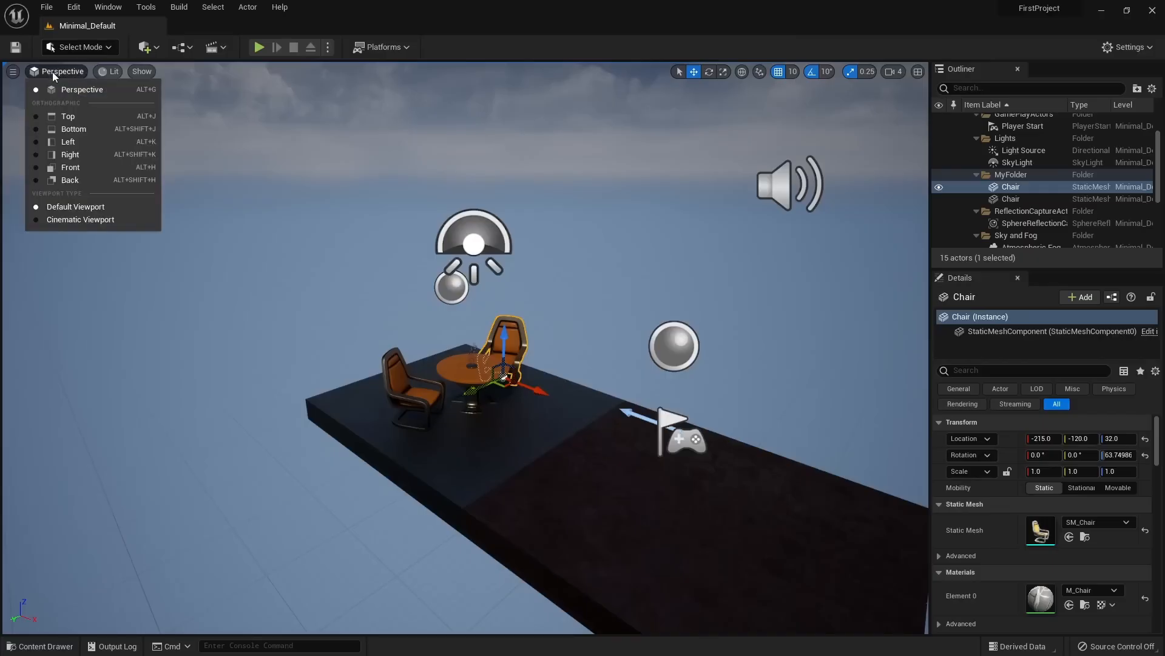
left_click(54, 116)
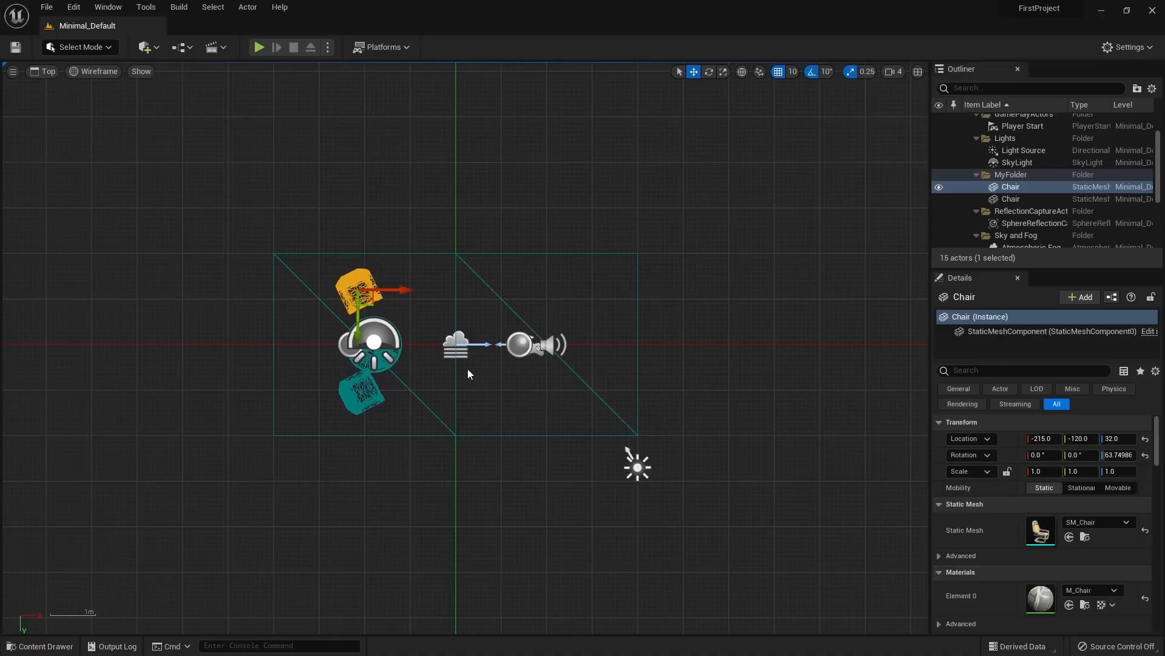
right_click_drag(480, 220, 518, 233)
scroll(508, 324, "up", 3)
scroll(504, 322, "down", 3)
scroll(500, 322, "up", 2)
scroll(503, 326, "down", 2)
right_click_drag(507, 329, 509, 225)
scroll(467, 262, "up", 2)
scroll(468, 257, "up", 4)
scroll(467, 256, "down", 2)
scroll(468, 256, "up", 3)
scroll(468, 256, "down", 4)
right_click_drag(486, 260, 445, 258)
View the scene in the Left orthographic view and return the viewport to Perspective
left_click(39, 71)
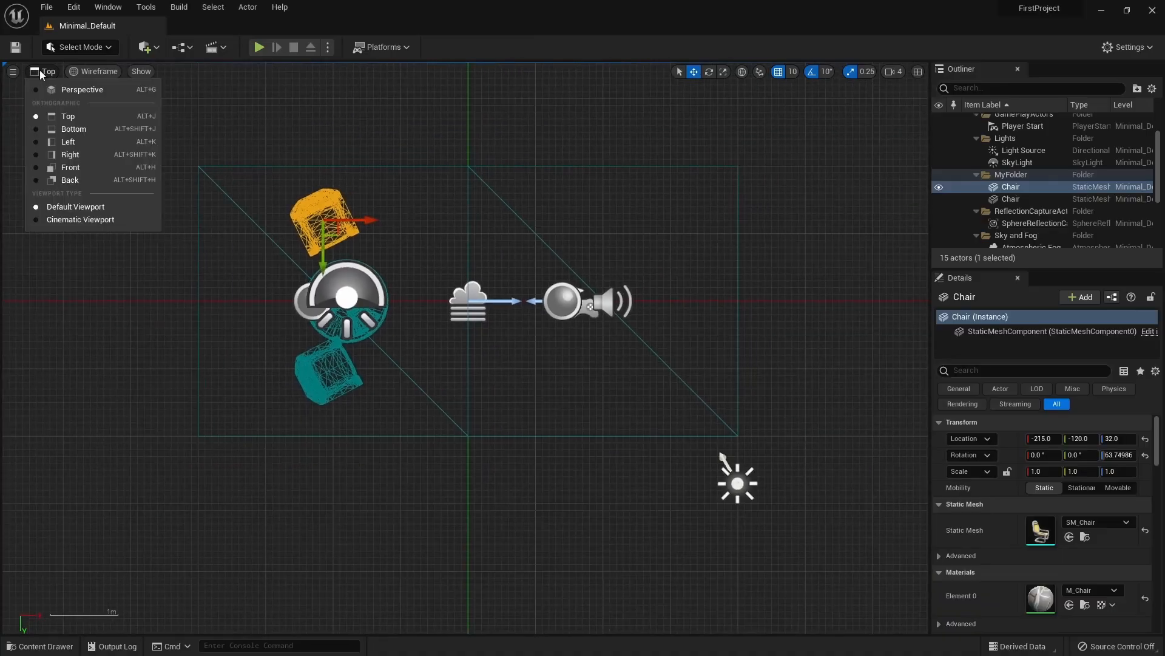
left_click(89, 152)
right_click_drag(538, 371, 572, 285)
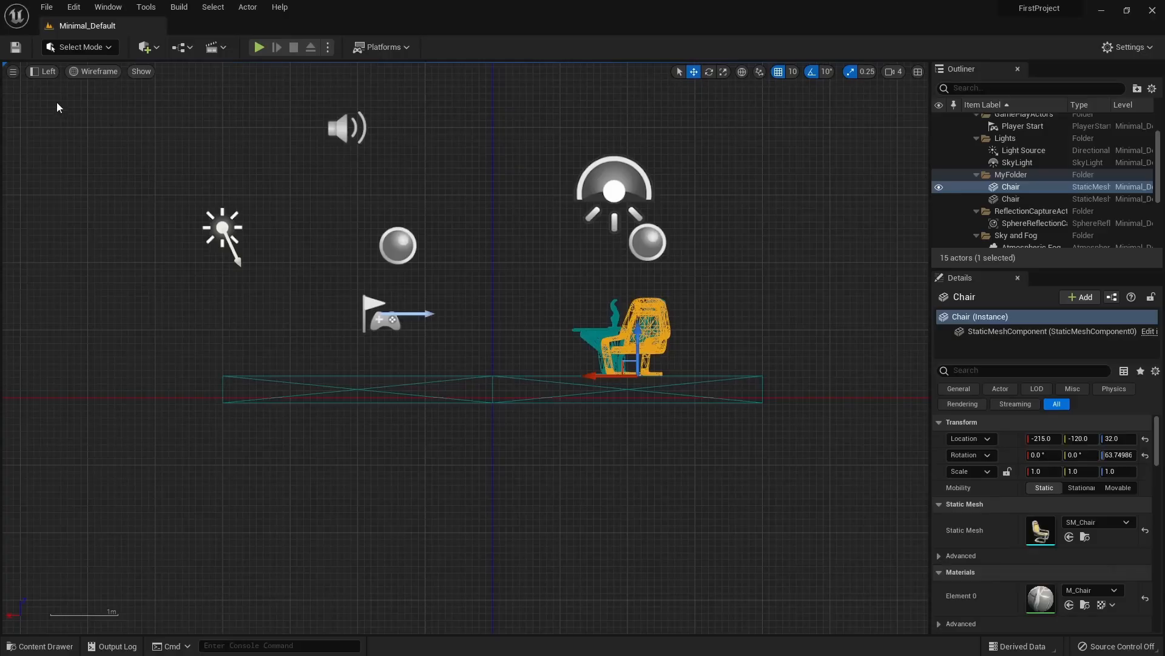
left_click(42, 71)
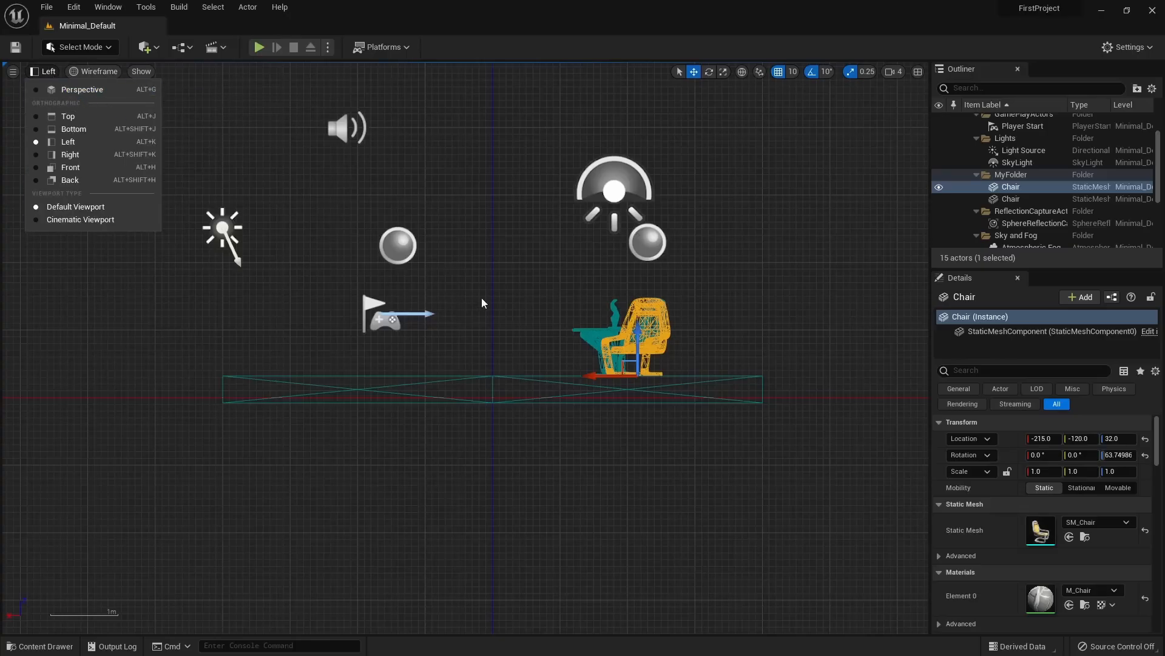
right_click_drag(483, 300, 455, 301)
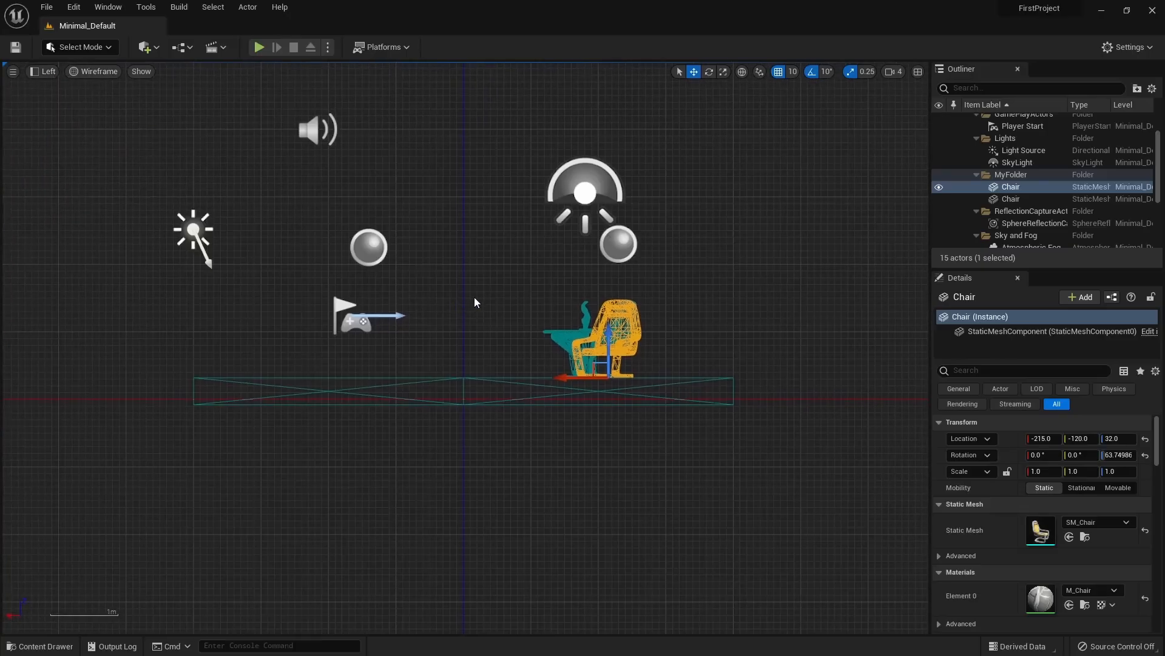
key("alt+g")
mouse_move(475, 297)
left_mouse_down()
mouse_move(459, 261)
mouse_move(493, 270)
mouse_move(486, 288)
left_mouse_up()
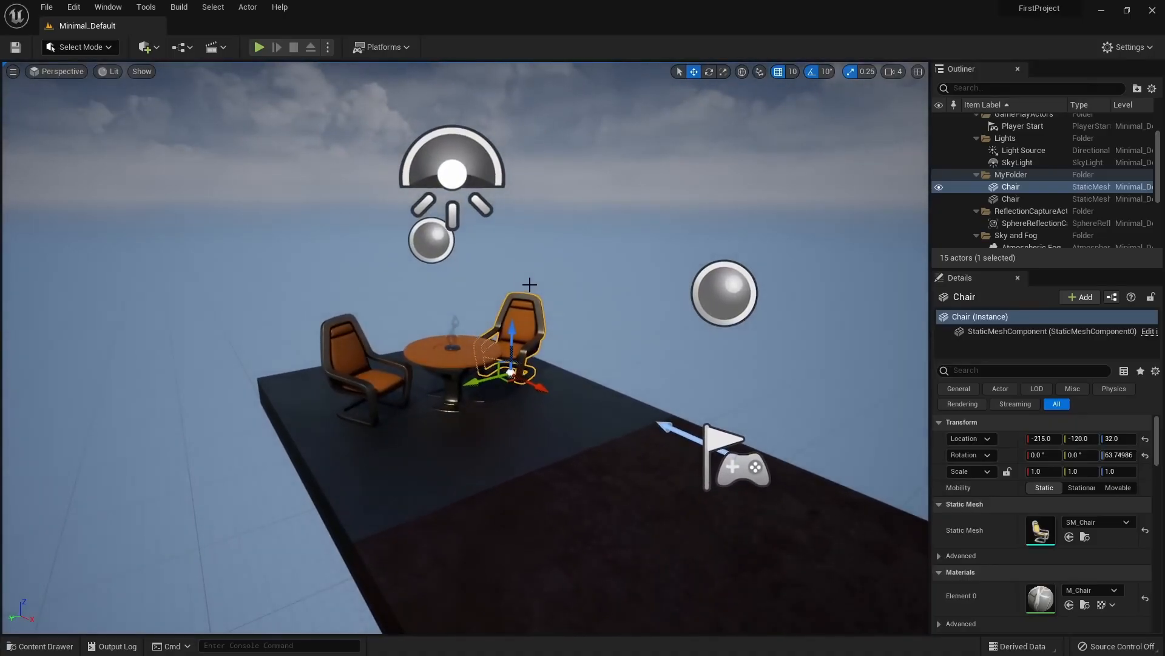
Set the viewport's view mode to Unlit
left_click(107, 71)
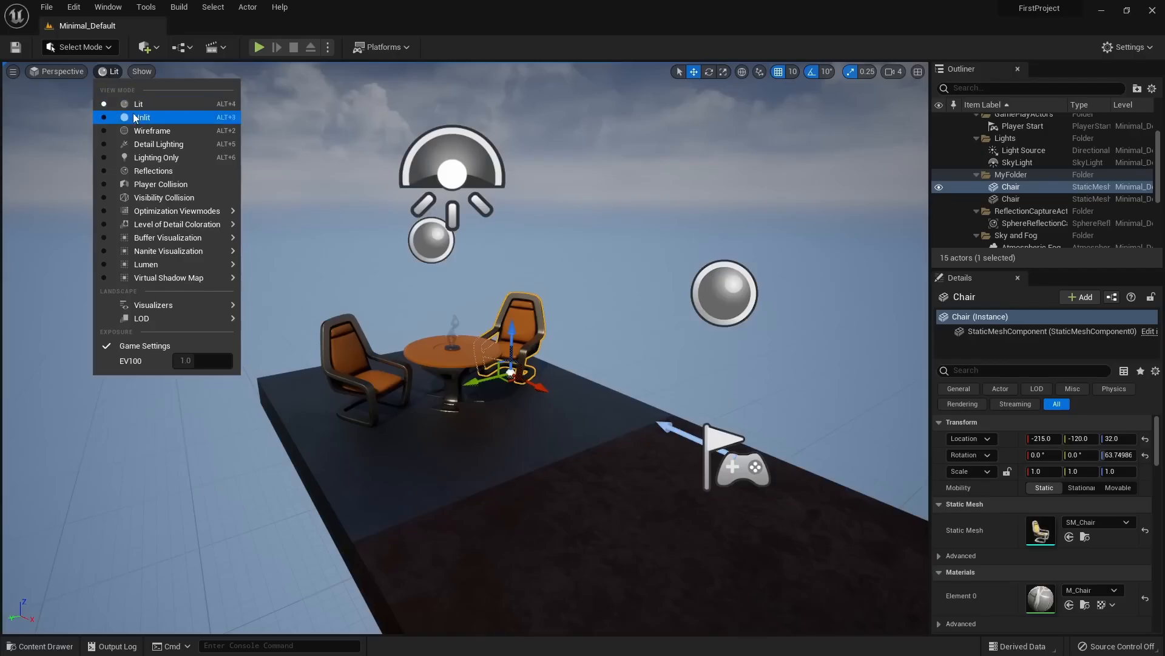
right_click_drag(465, 322, 622, 293)
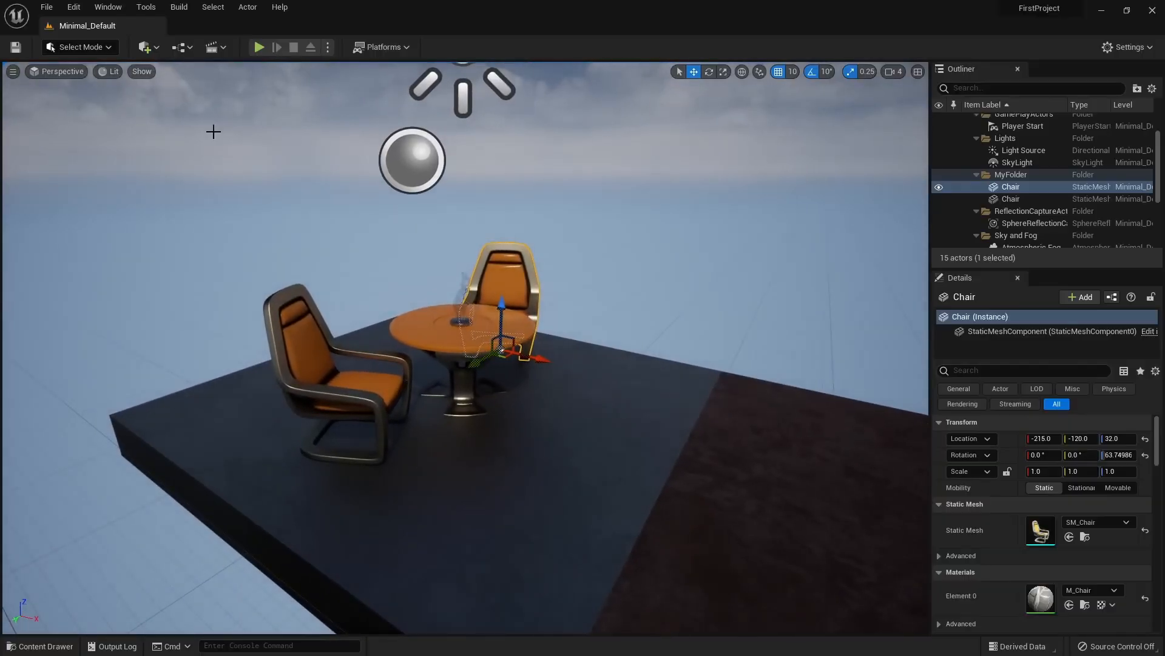
left_click(104, 73)
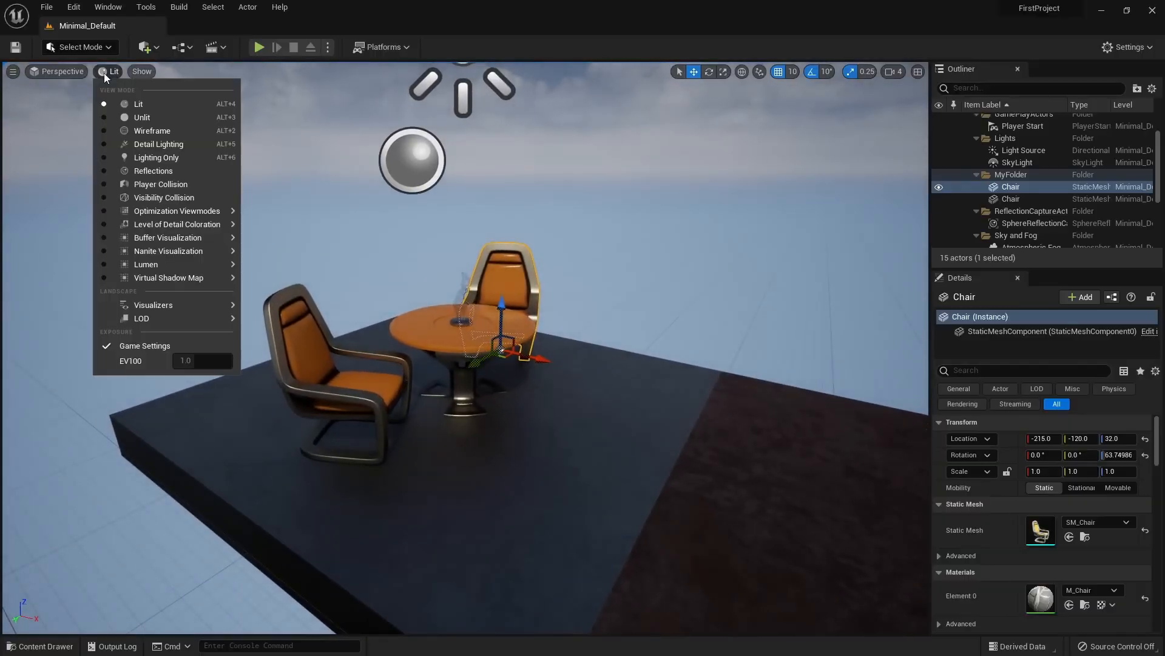
left_click(144, 119)
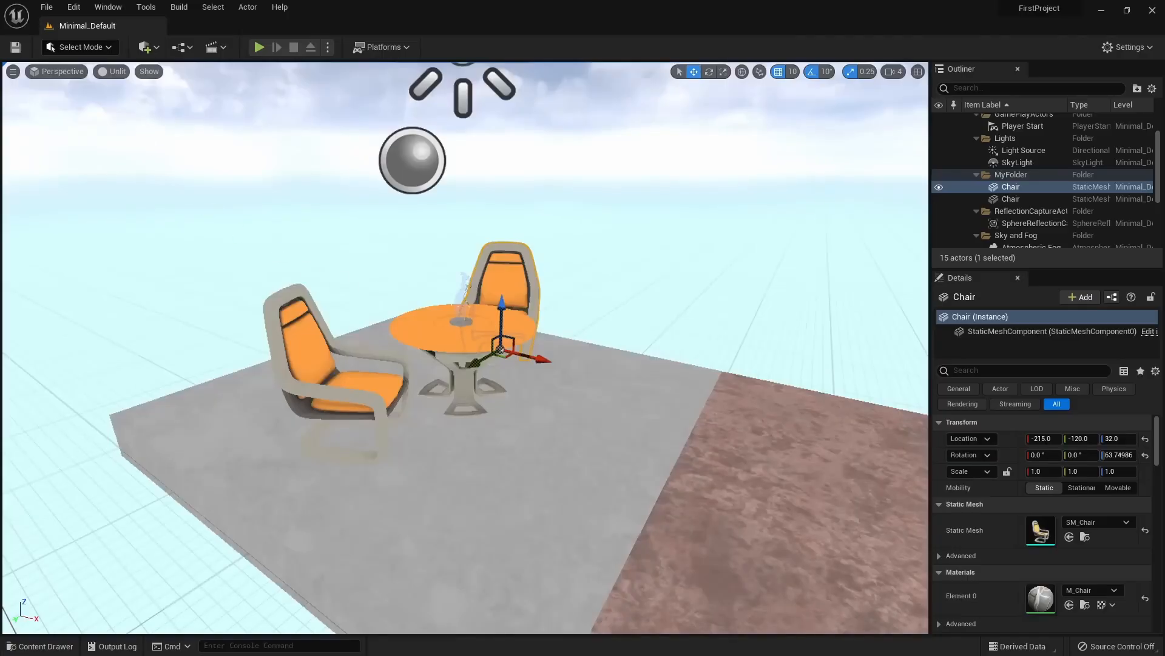
Set the viewport's view mode to Wireframe and examine the meshes
left_click(113, 71)
left_click(146, 136)
key("w")
right_click_drag(465, 347, 445, 347)
key("s")
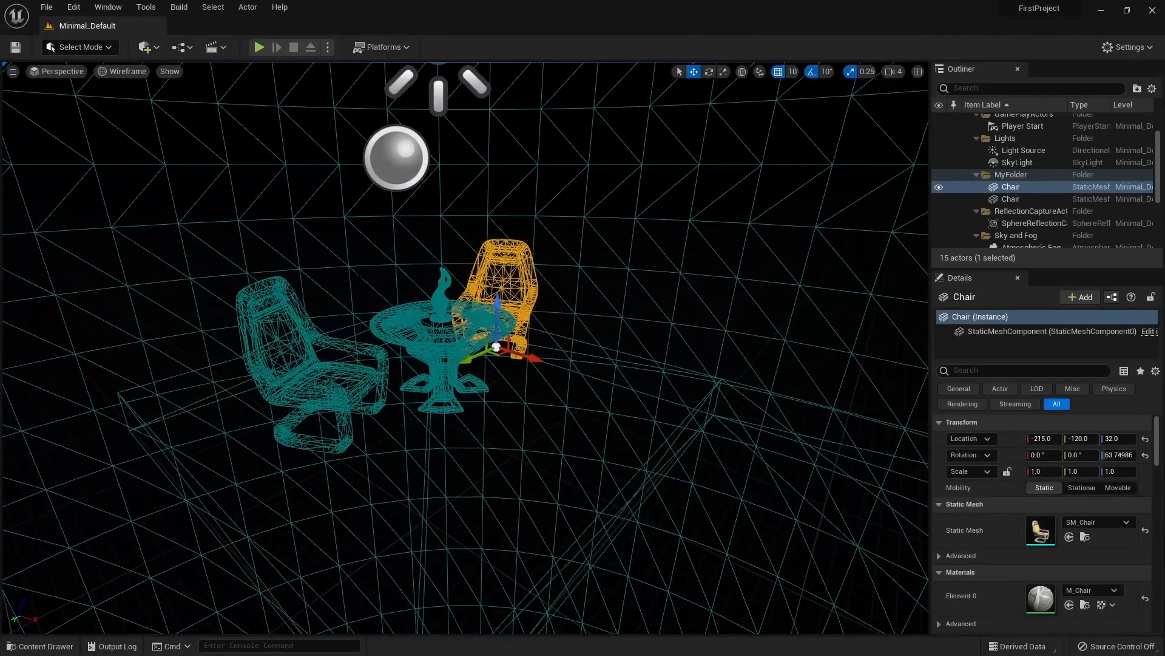
Return the viewport to the Lit view mode and review the available view modes
left_click(134, 73)
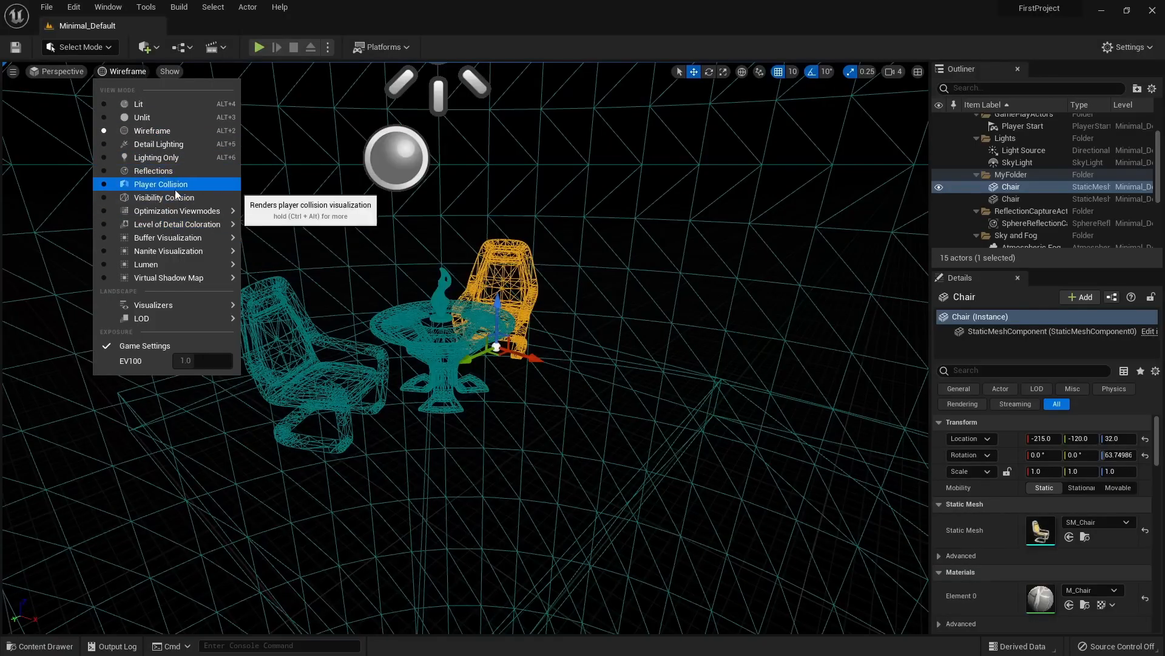
left_click(148, 104)
left_click(111, 71)
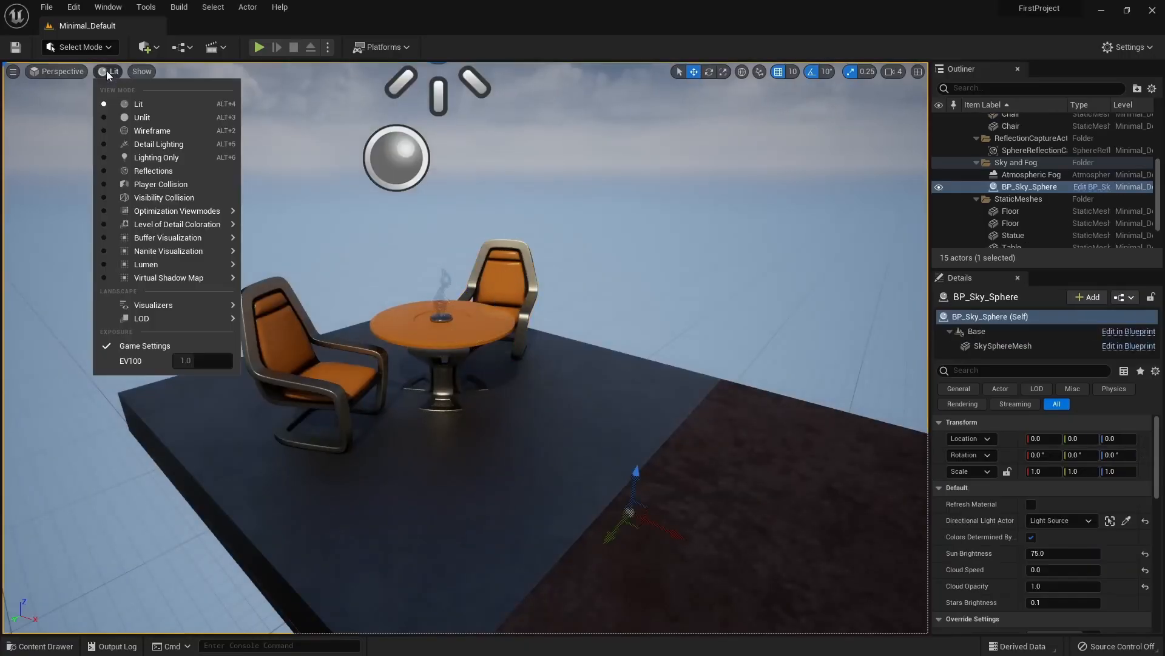
right_click_drag(298, 136, 303, 140)
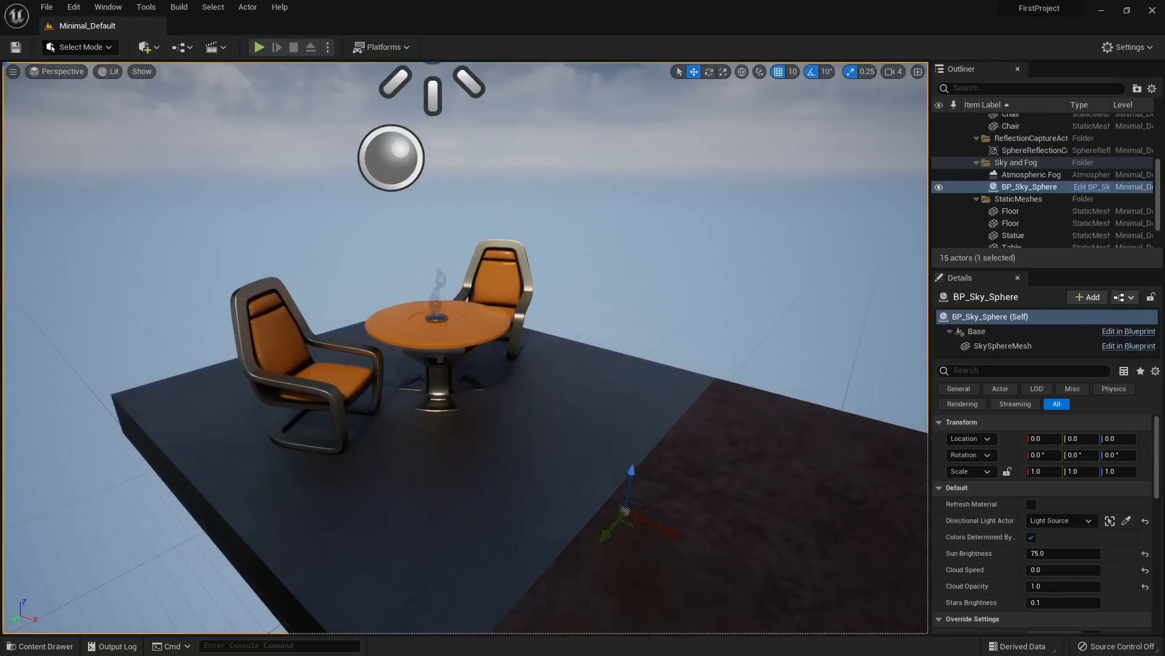
Cycle the viewport through the Unlit and Wireframe view modes and back to Lit
key("alt+3")
key("alt+2")
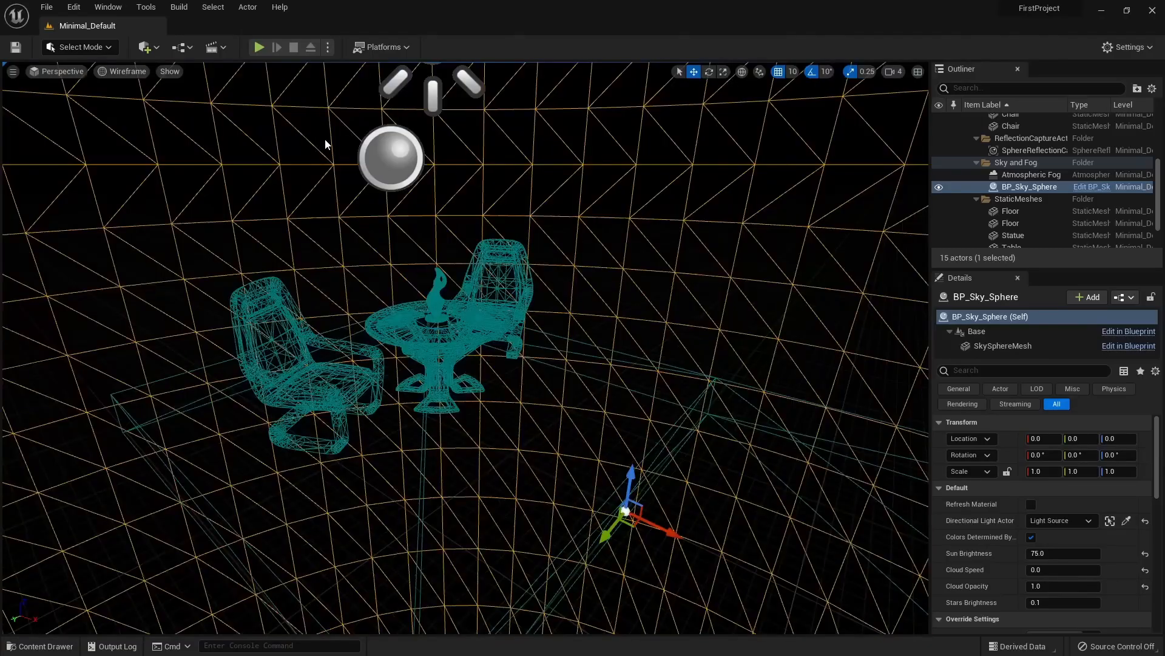
key("alt+4")
key("s")
mouse_move(501, 249)
right_mouse_down()
mouse_move(520, 255)
mouse_move(501, 249)
right_mouse_up()
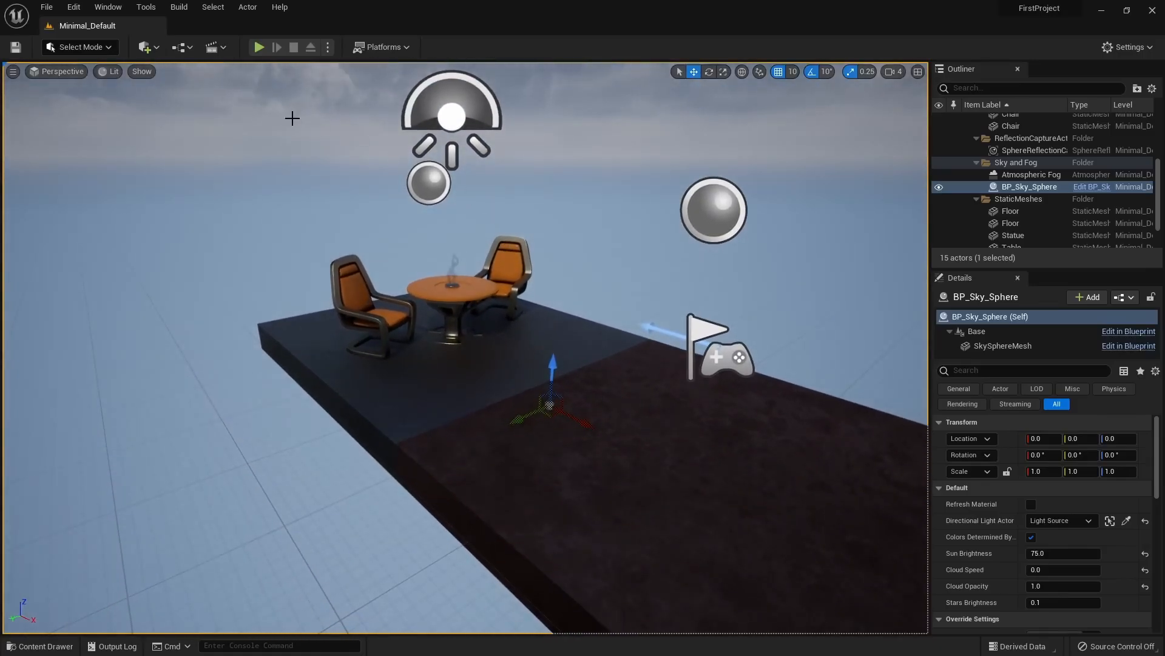
Hide the grid in the viewport by turning off its show flag
key("s")
right_click_drag(525, 299, 390, 207)
left_click(141, 71)
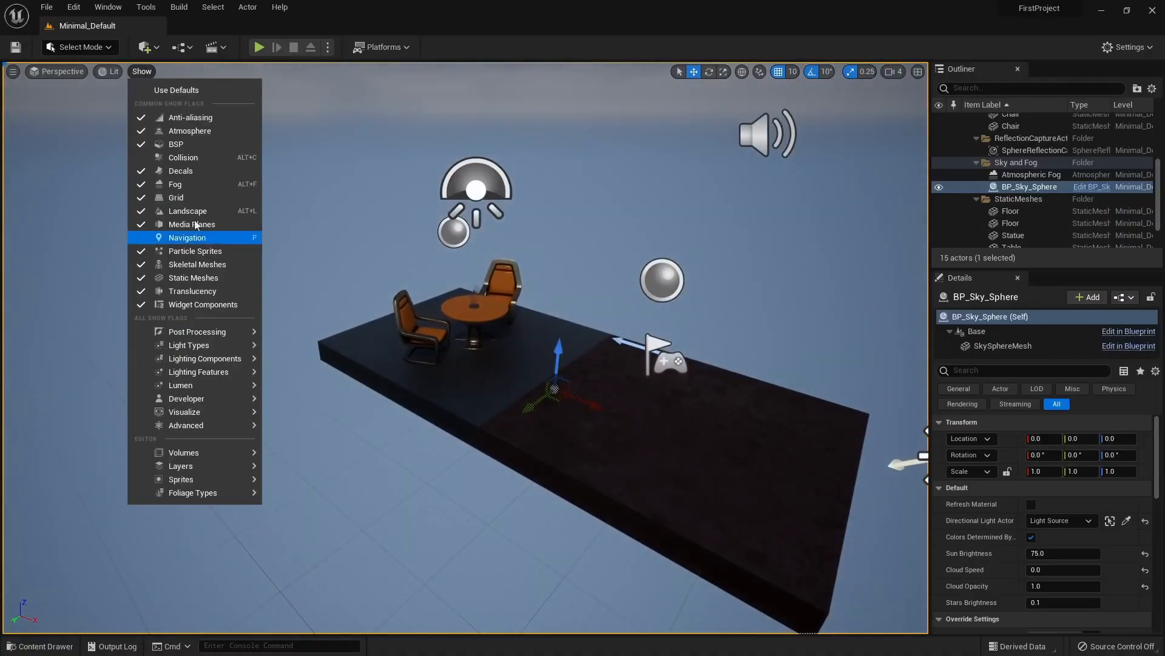
mouse_move(450, 292)
right_mouse_down()
mouse_move(355, 391)
mouse_move(441, 293)
right_mouse_up()
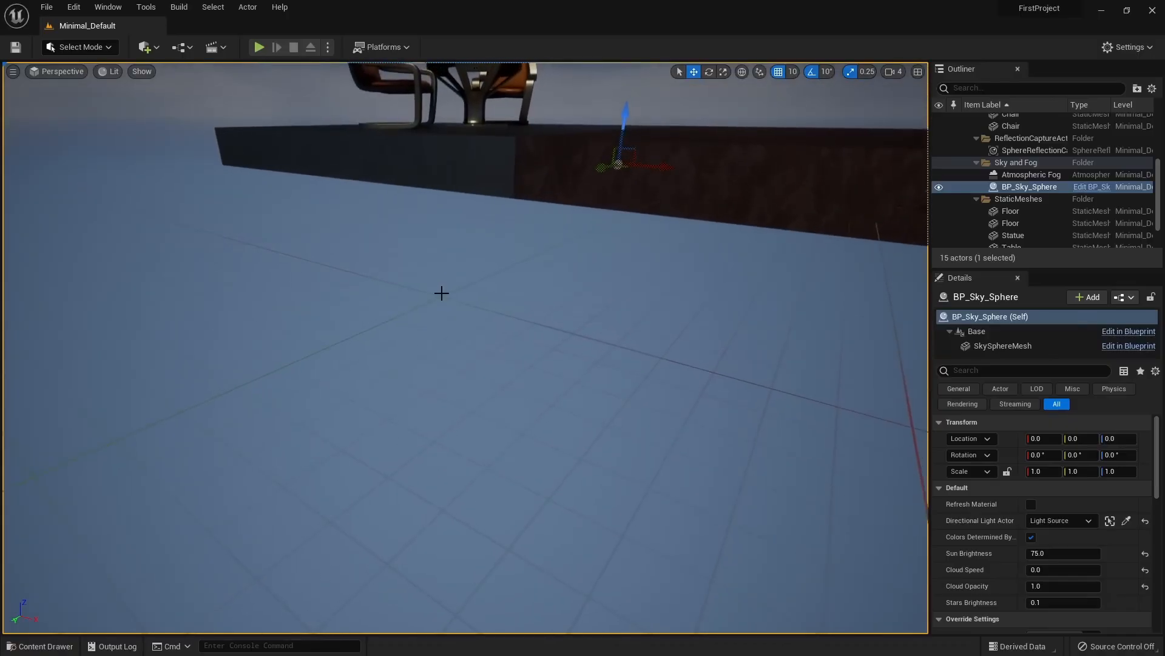
left_click(142, 71)
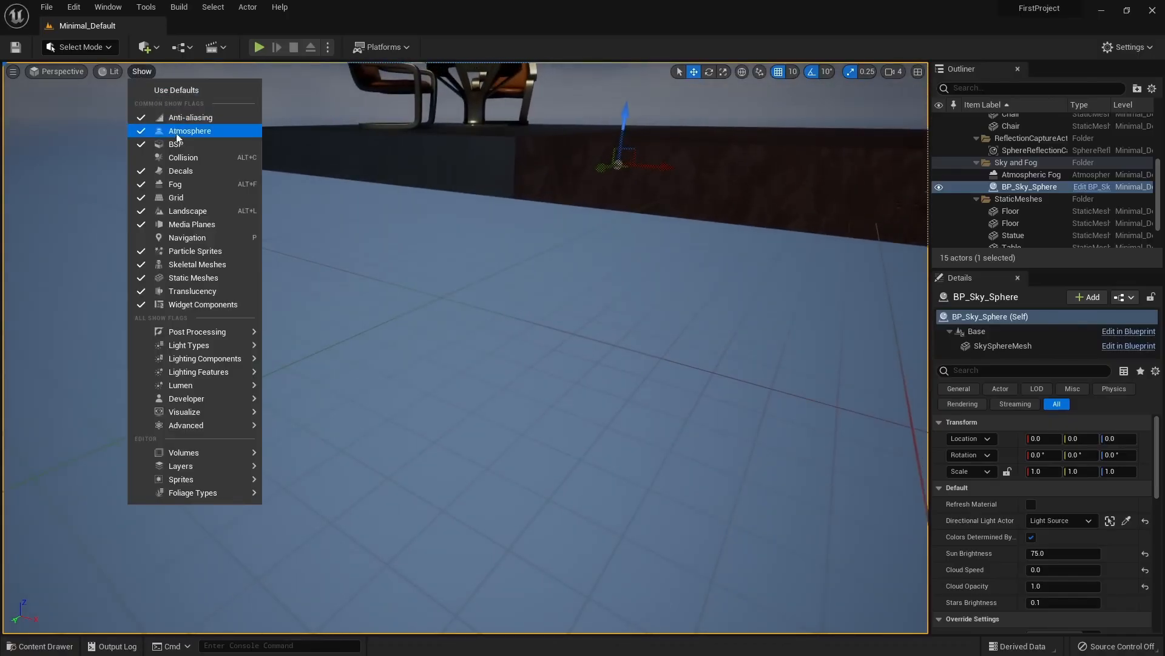
left_click(177, 198)
right_click_drag(367, 235, 361, 273)
Select the near chair, the table and the far chair one after another in the viewport
left_click(141, 71)
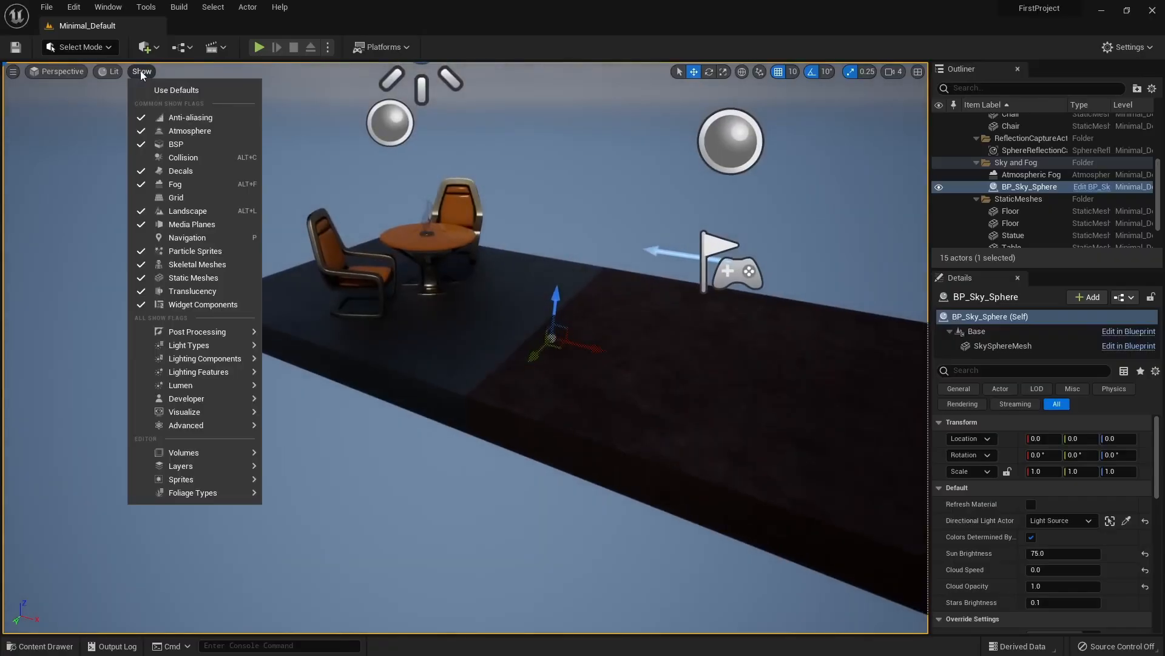
left_click(331, 254)
left_click(431, 247)
left_click(446, 206)
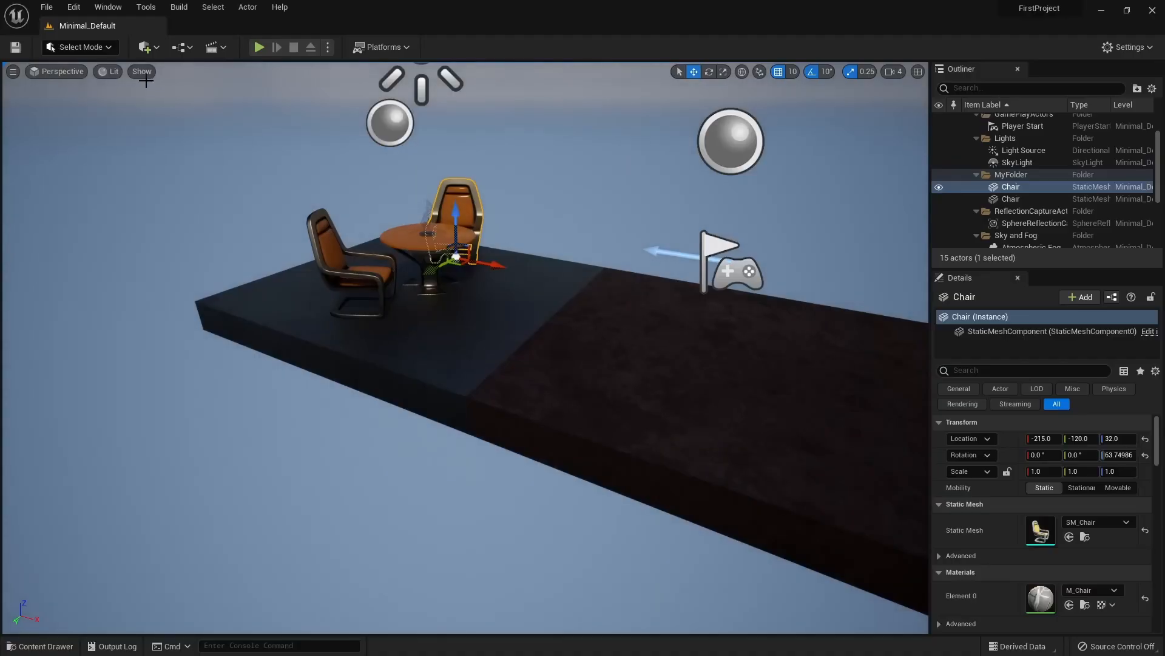
Turn off the Static Meshes show flag and look over the remaining scene
left_click(142, 72)
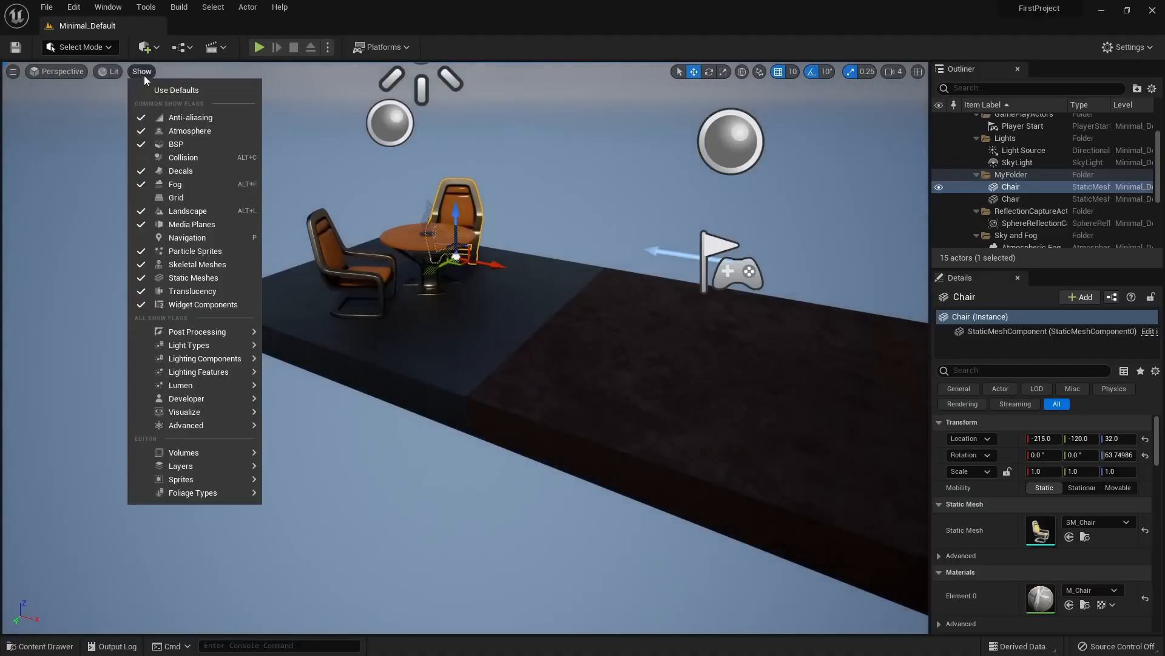
left_click(182, 277)
key("s")
mouse_move(348, 325)
right_mouse_down()
mouse_move(439, 253)
mouse_move(532, 252)
mouse_move(584, 194)
mouse_move(365, 322)
right_mouse_up()
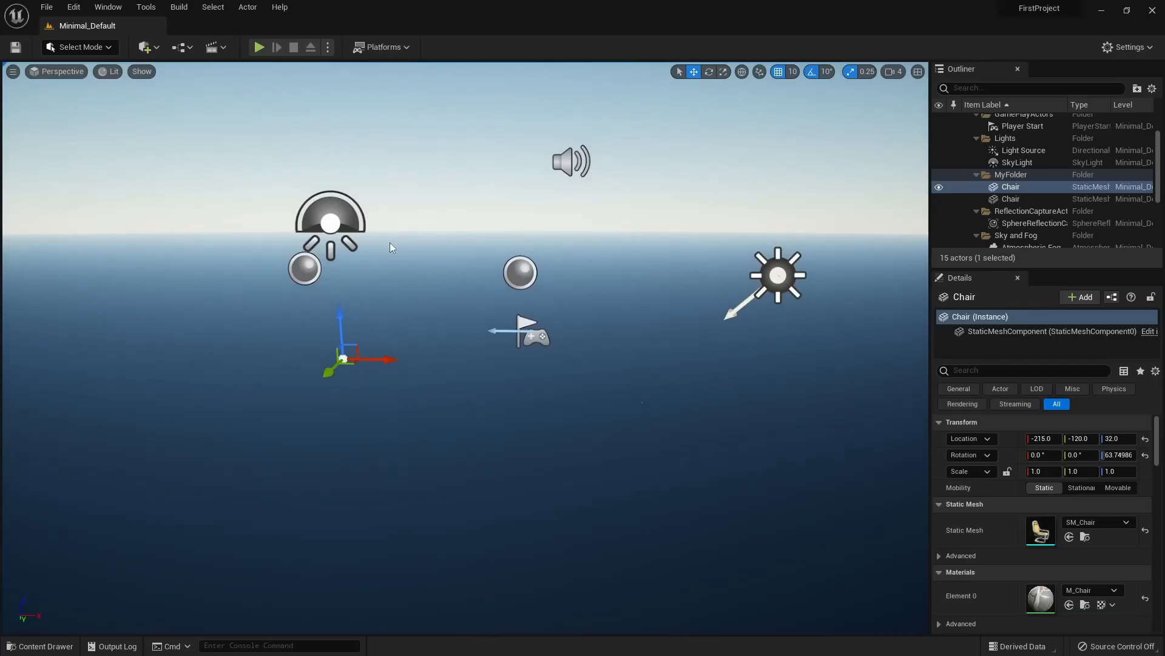
right_click_drag(390, 242, 367, 246)
Restore the default show flags and bring the camera in front of the table and chairs
left_click(141, 71)
left_click(172, 91)
key("f")
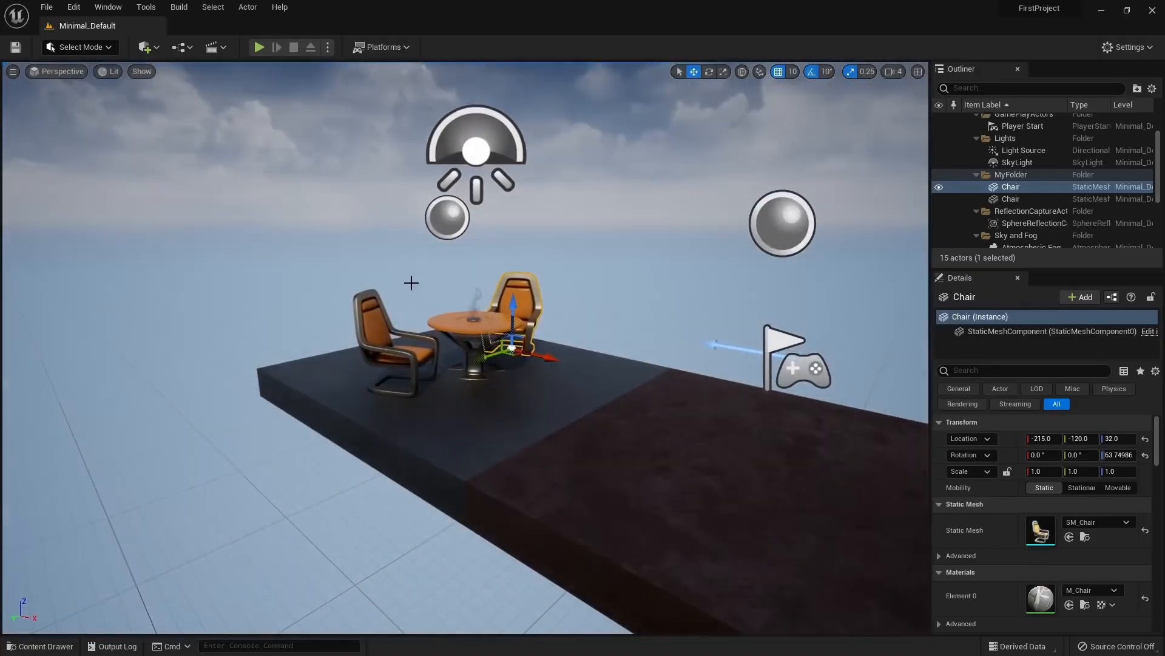
right_click_drag(499, 280, 397, 273)
key("d")
key("w")
right_click_drag(580, 282, 580, 293)
key("w")
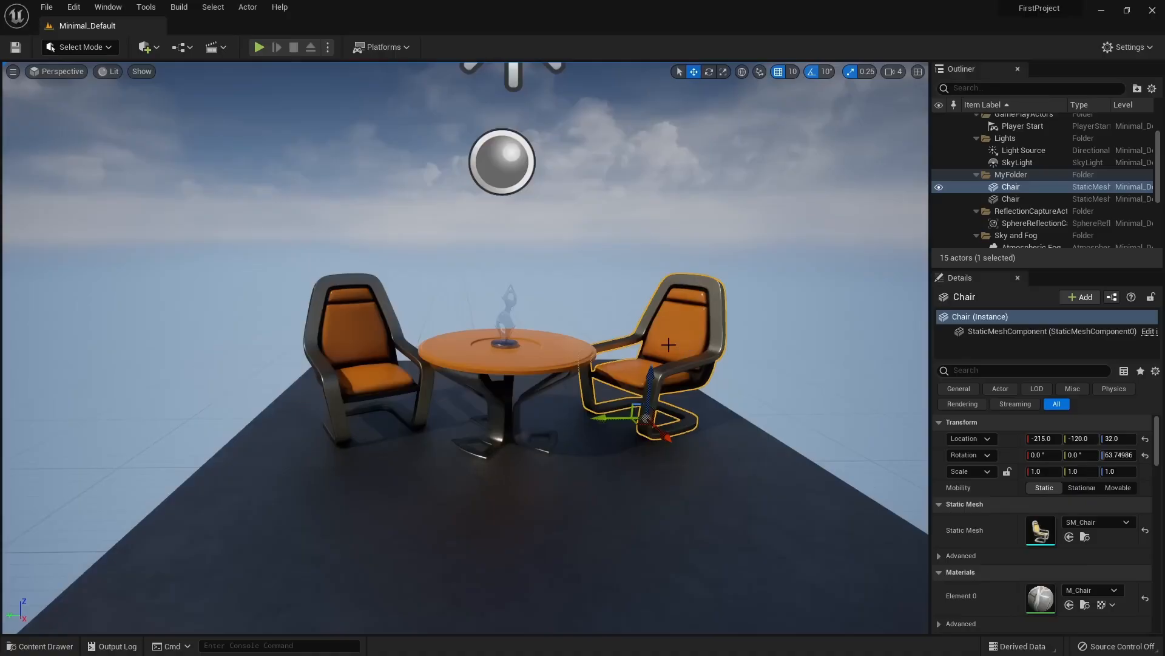
Turn on Game View in the viewport options and fly around to see the scene as in game
left_click(13, 73)
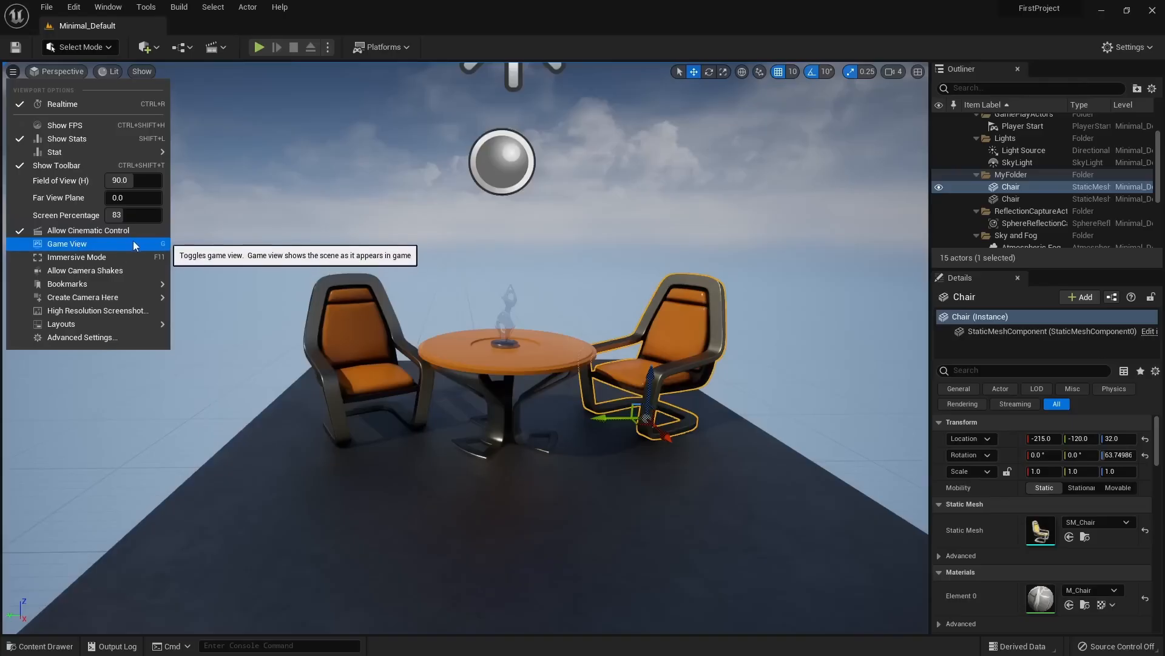
left_click(75, 245)
right_click_drag(507, 268, 607, 270)
key("s")
right_click_drag(437, 266, 520, 266)
key("a")
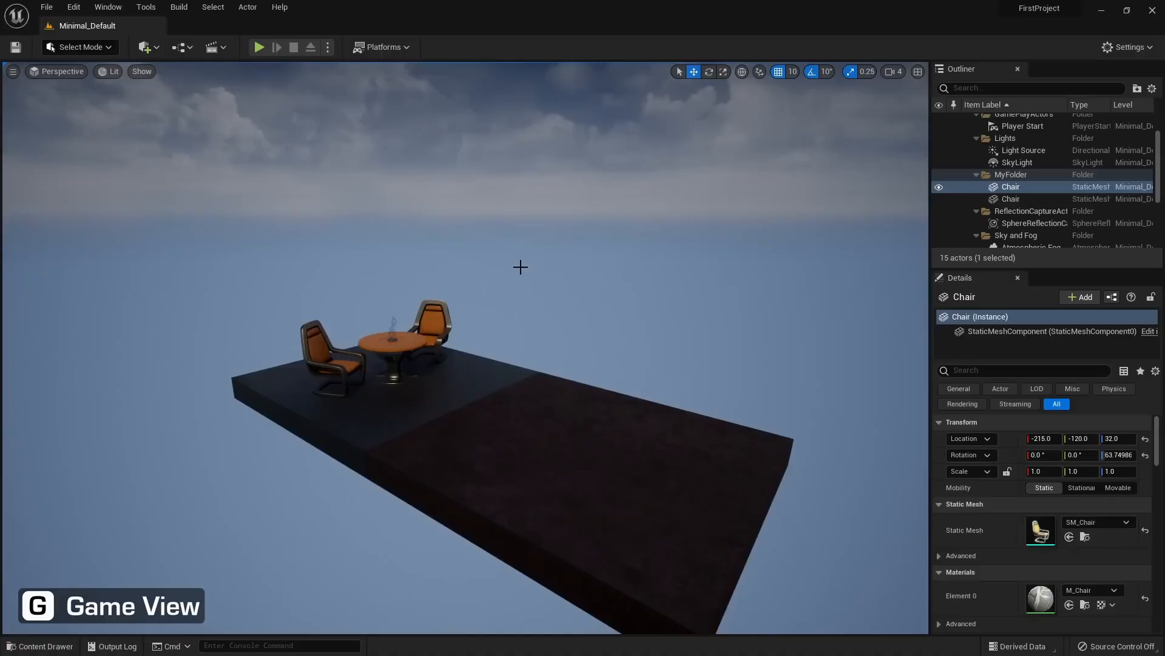
Turn off Game View and fly the camera around the floor and its actor icons
key("g")
right_click_drag(519, 265, 601, 266)
key("a")
mouse_move(562, 321)
right_mouse_down()
mouse_move(563, 461)
mouse_move(563, 303)
mouse_move(562, 328)
mouse_move(574, 326)
right_mouse_up()
key("w")
key("s")
key("e")
key("s")
Select the Light Source in the viewport, activate the rotate tool, and undo the last action
left_click(696, 353)
key("s")
right_click_drag(695, 353, 752, 353)
key("e")
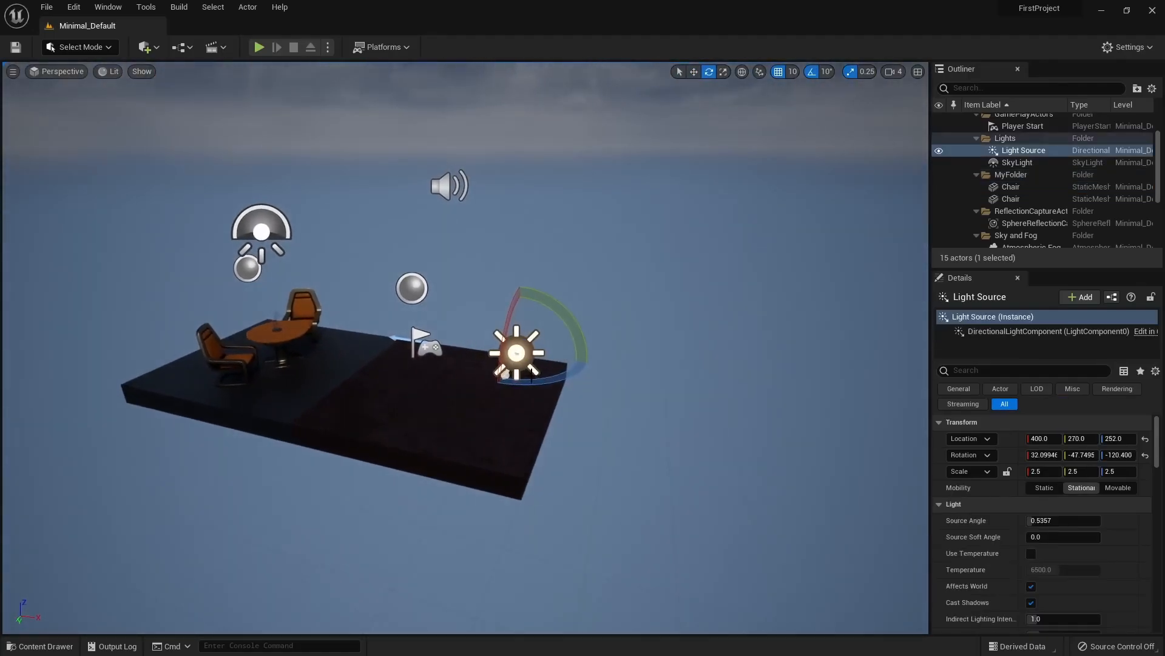
key("ctrl+z")
Turn Game View on again and fly the camera through the scene without the editor icons
right_click_drag(503, 402, 571, 402)
key("w")
key("a")
right_click_drag(457, 352, 249, 365)
key("a")
key("w")
key("g")
key("d")
key("w")
key("s")
Turn Game View back off and pull the camera back to frame the table, chairs and Player Start
key("g")
right_click_drag(530, 374, 582, 420)
key("s")
mouse_move(530, 374)
right_mouse_down()
mouse_move(580, 369)
mouse_move(534, 394)
right_mouse_up()
key("s")
key("w")
key("s")
right_click_drag(458, 378, 458, 379)
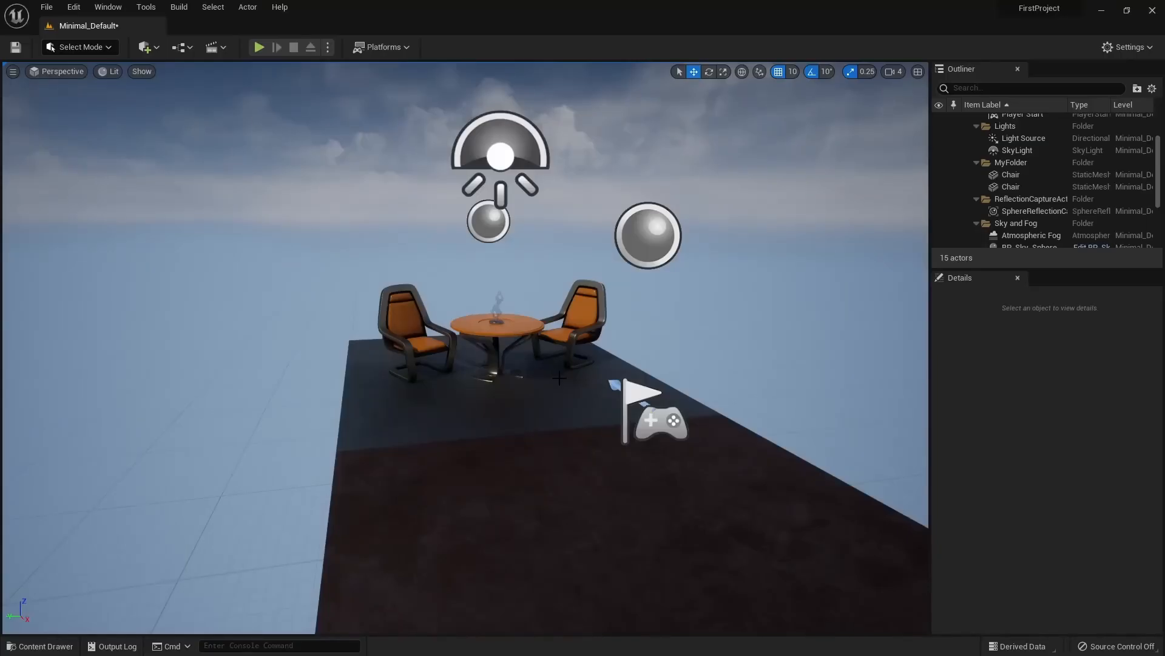
right_click_drag(563, 348, 588, 349)
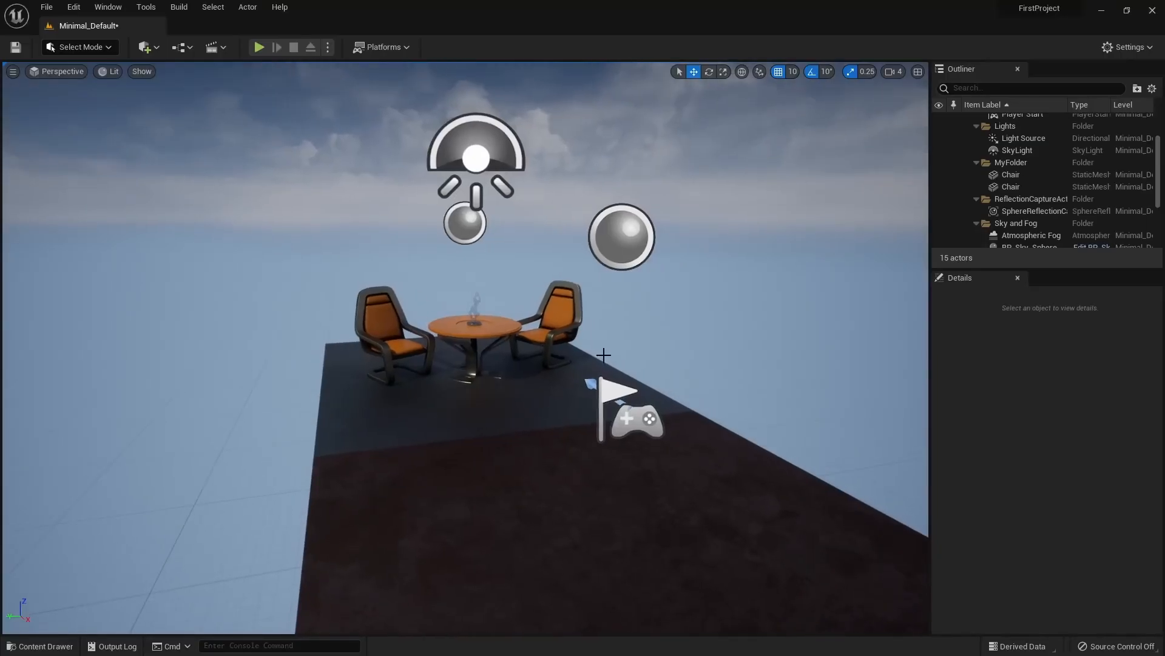
Select the chair beside the table and slide it along its Y axis with grid snapping on
key("g")
right_click_drag(521, 329, 438, 361)
key("w")
key("w")
left_click(477, 355)
key("w")
right_click_drag(532, 336, 475, 385)
key("q")
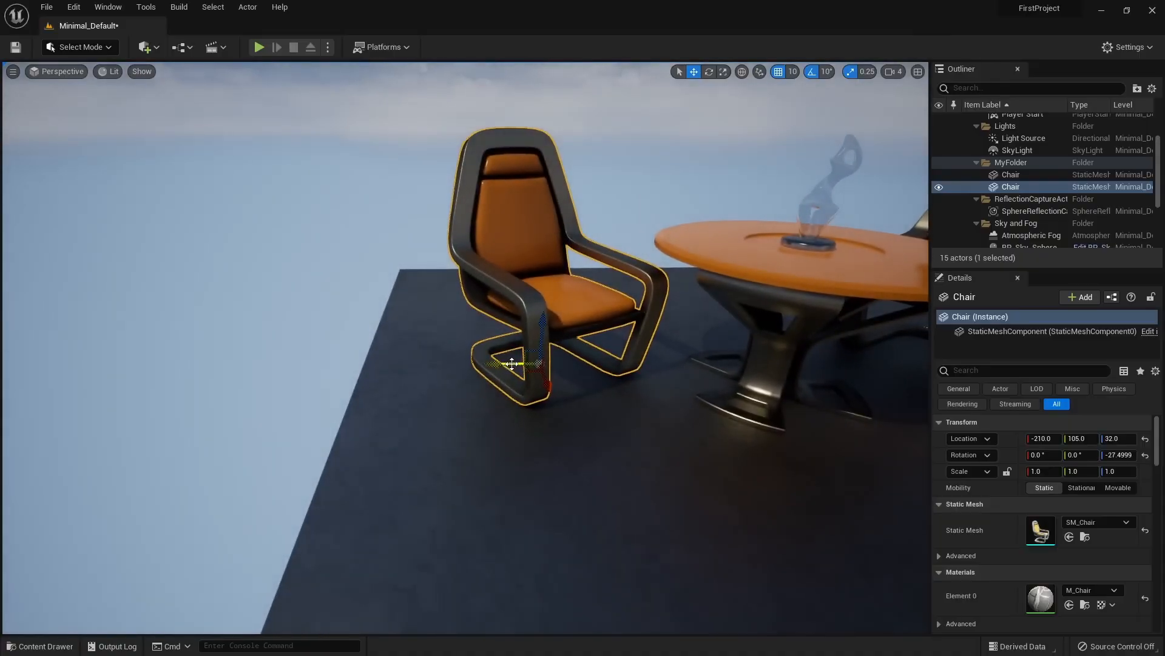
mouse_move(507, 364)
left_mouse_down()
mouse_move(161, 355)
mouse_move(483, 361)
left_mouse_up()
Move the selected chair along X and Y in 10-unit grid steps to X -190, Y 115
key("e")
right_click_drag(484, 362, 497, 407)
mouse_move(539, 409)
left_mouse_down()
mouse_move(592, 562)
mouse_move(549, 425)
left_mouse_up()
right_click_drag(443, 443, 432, 425)
key("q")
mouse_move(463, 382)
left_mouse_down()
mouse_move(325, 383)
mouse_move(459, 382)
left_mouse_up()
mouse_move(460, 382)
right_mouse_down()
mouse_move(459, 355)
mouse_move(474, 398)
right_mouse_up()
key("q")
key("w")
key("s")
key("e")
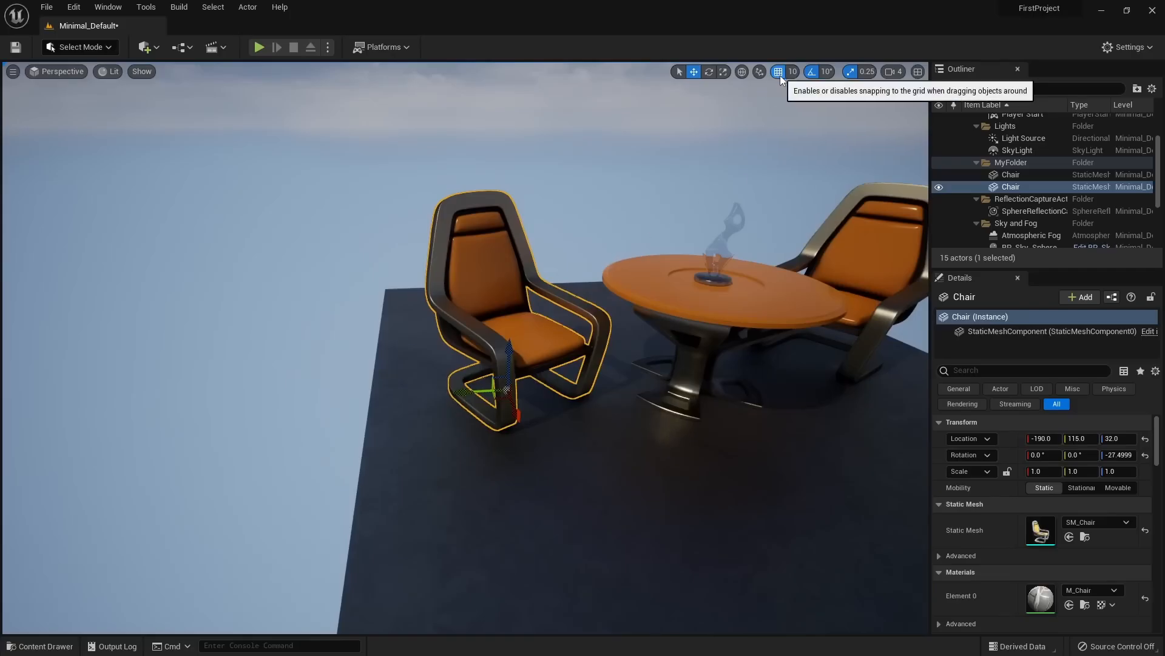
Move the chair freely with grid snapping off, and move it along Y again with snapping turned back on
left_click_drag(506, 389, 462, 393)
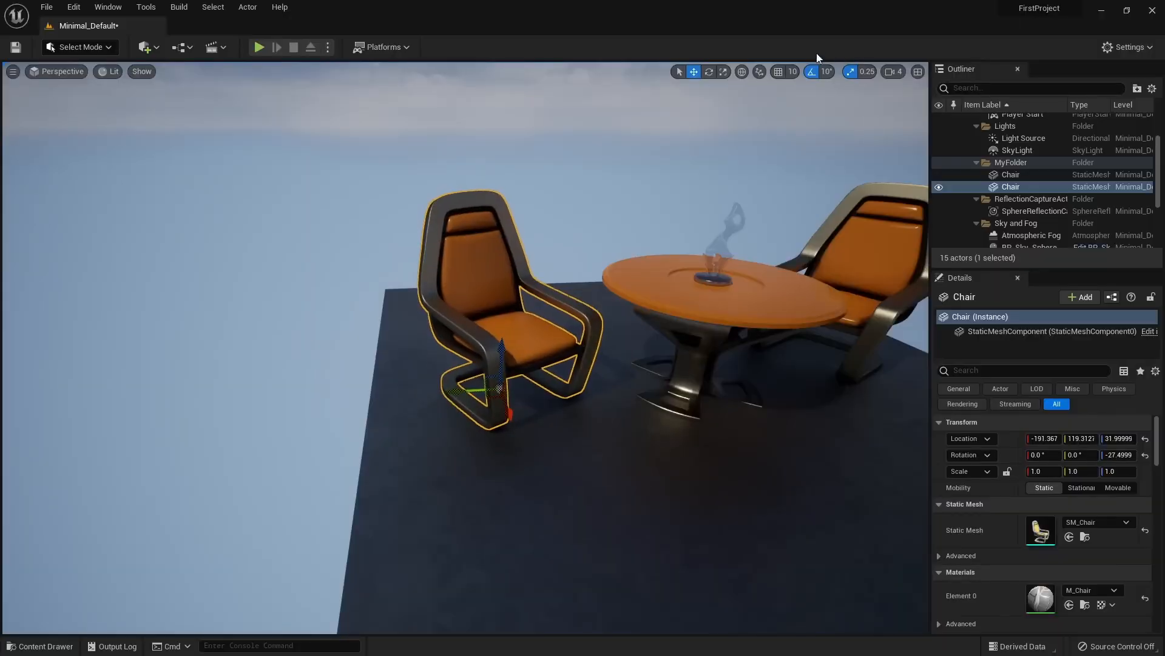
left_click(777, 71)
mouse_move(464, 390)
left_mouse_down()
mouse_move(376, 401)
mouse_move(479, 382)
left_mouse_up()
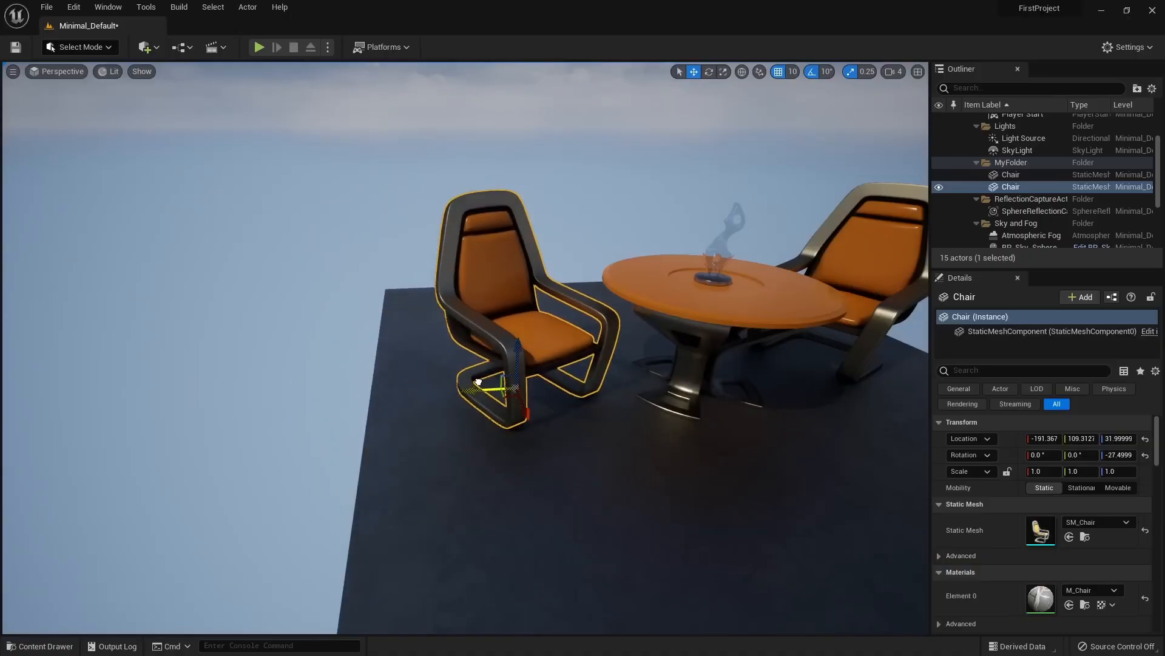
Set the grid snap size to 100 and try moving the chair along Y with it
left_click(794, 71)
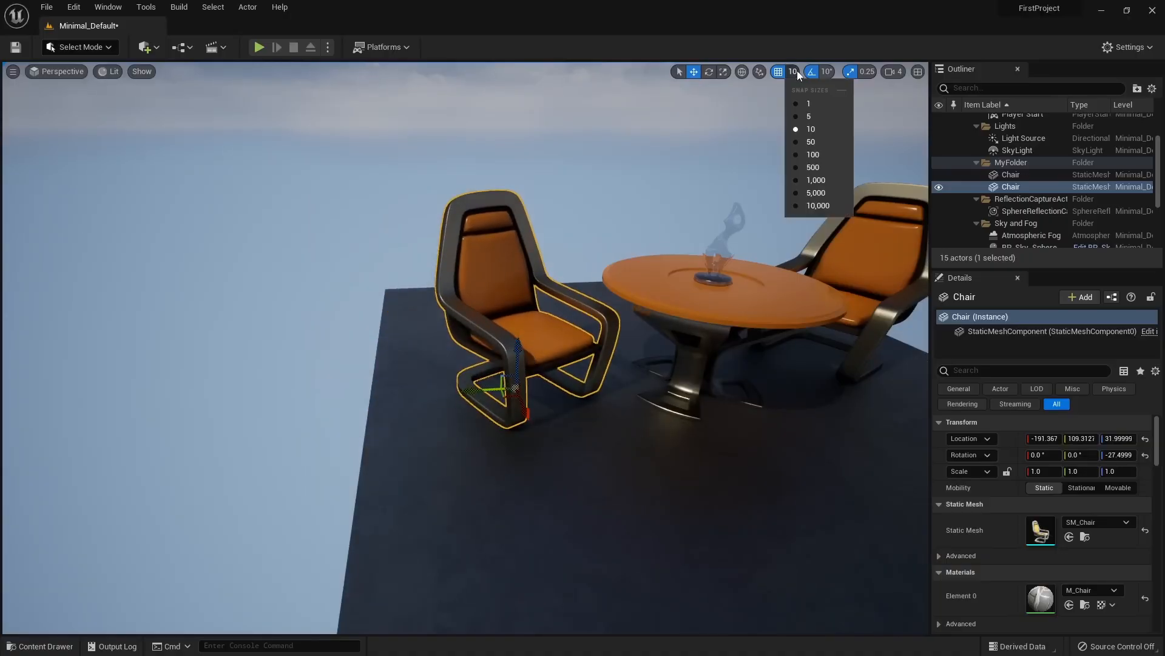
left_click(813, 155)
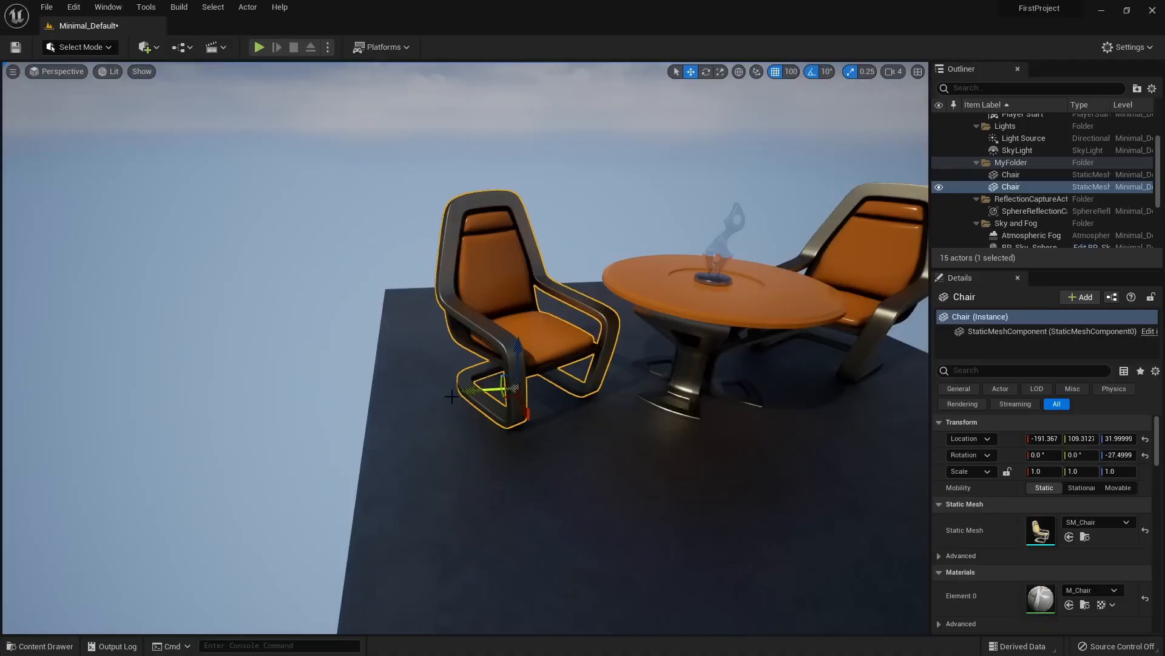
mouse_move(481, 390)
left_mouse_down()
mouse_move(171, 398)
mouse_move(281, 333)
mouse_move(326, 361)
mouse_move(193, 352)
mouse_move(467, 370)
mouse_move(195, 352)
mouse_move(482, 372)
mouse_move(503, 390)
left_mouse_up()
right_click_drag(504, 389, 505, 340)
key("w")
Turn off grid snapping and slide the chair freely along Y to about 117
left_click(775, 71)
mouse_move(441, 398)
left_mouse_down()
mouse_move(408, 401)
mouse_move(429, 399)
left_mouse_up()
right_click_drag(429, 398, 558, 354)
key("a")
key("s")
key("w")
key("a")
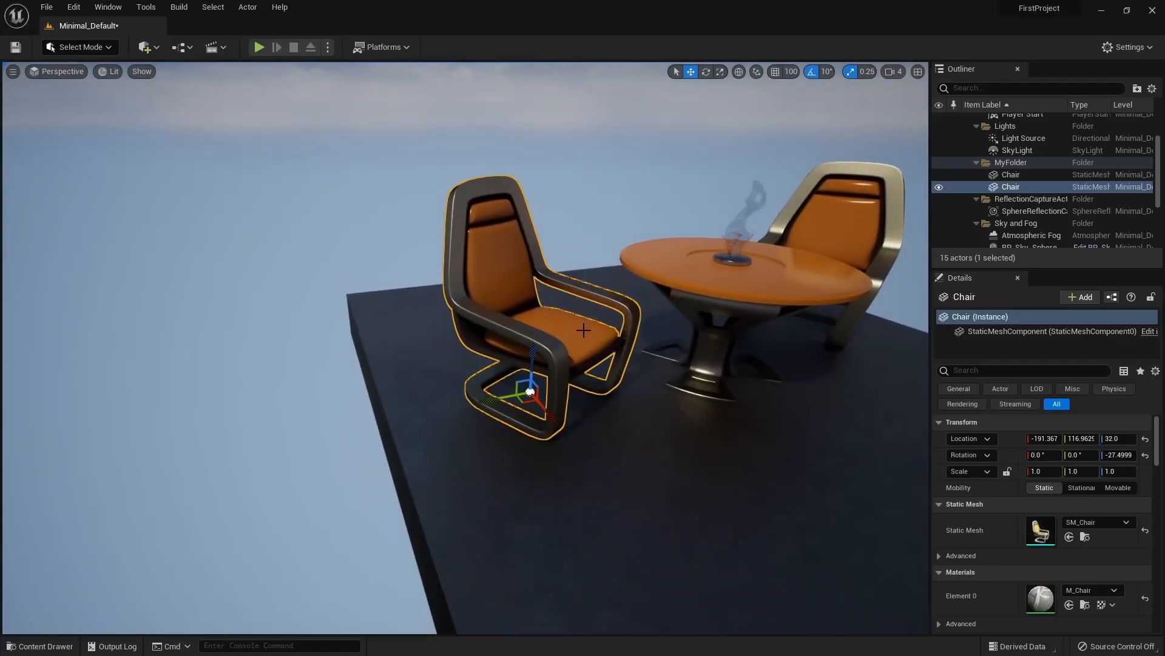
Activate the rotate tool and try turning the chair around its axes in 10° snap steps
left_click(705, 72)
left_click_drag(553, 377, 565, 433)
mouse_move(501, 356)
left_mouse_down()
mouse_move(528, 364)
mouse_move(501, 355)
left_mouse_up()
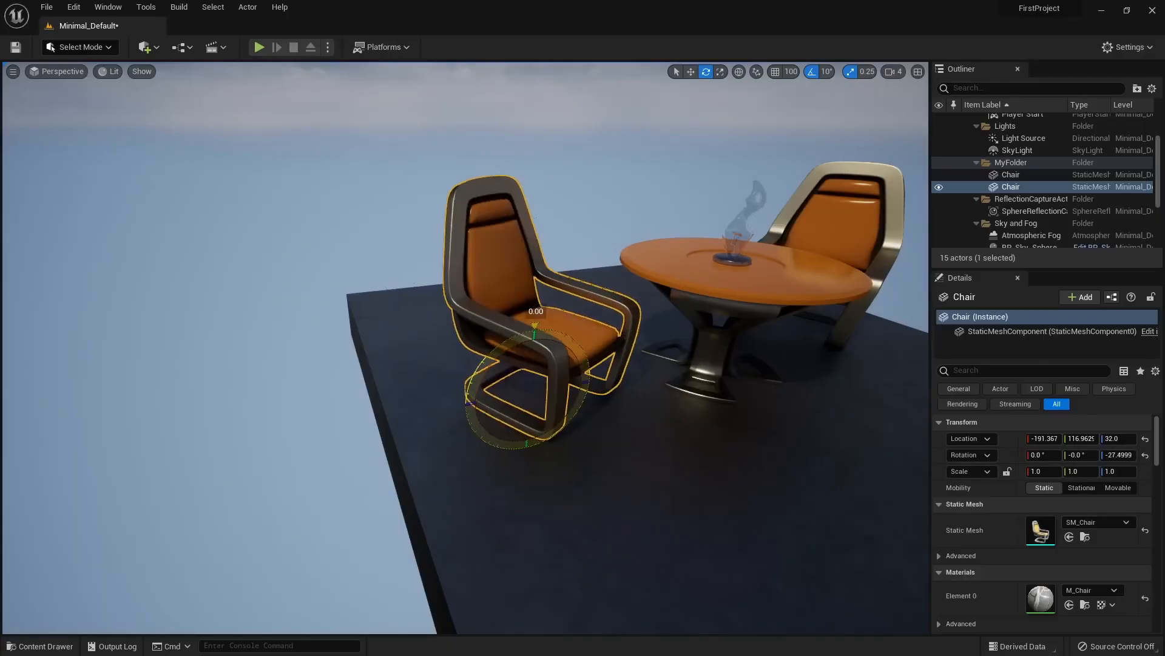
mouse_move(501, 355)
left_mouse_down()
mouse_move(528, 364)
mouse_move(500, 356)
left_mouse_up()
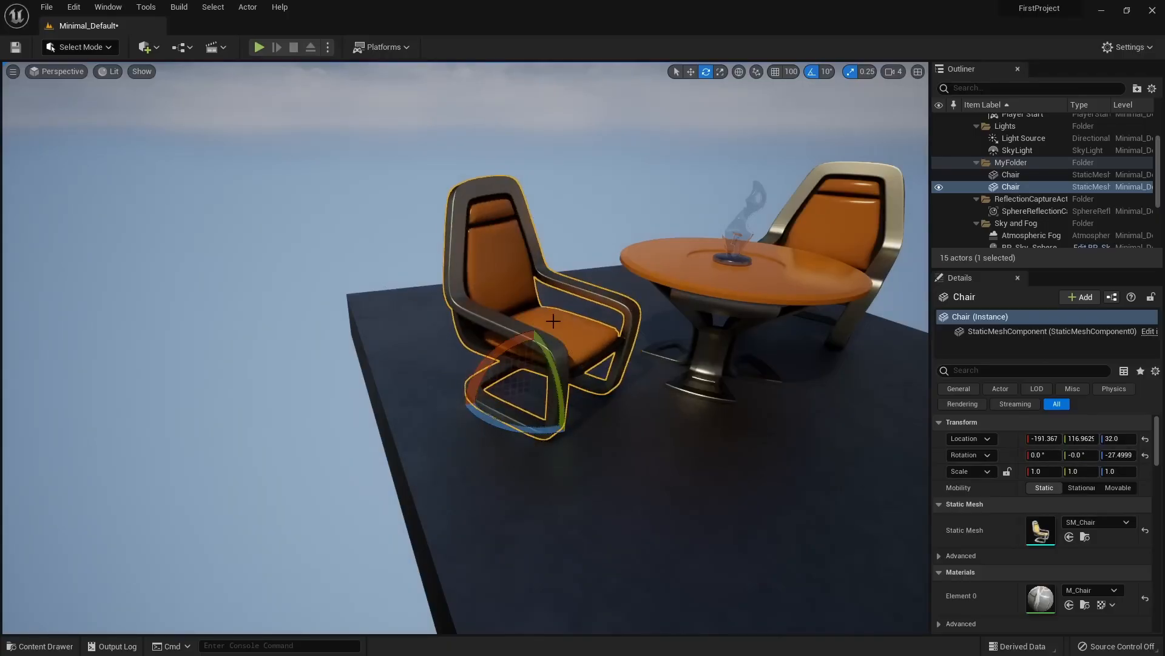
Turn off rotation snapping, rotate the chair freely, and undo the rotation
left_click(812, 71)
left_click_drag(525, 341, 555, 342)
key("ctrl+z")
right_click_drag(555, 342, 634, 123)
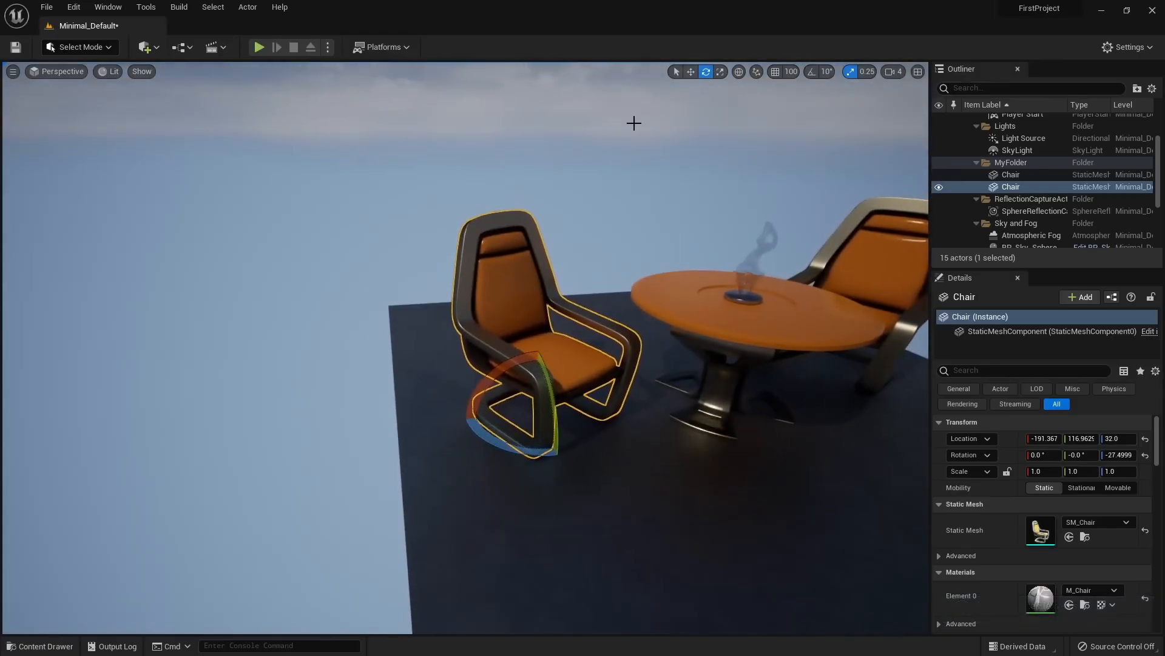
Scale the chair in 0.25 snap steps, along its height and along Y to 2.25
left_click(720, 72)
right_click_drag(720, 85, 704, 79)
right_click_drag(637, 358, 614, 368)
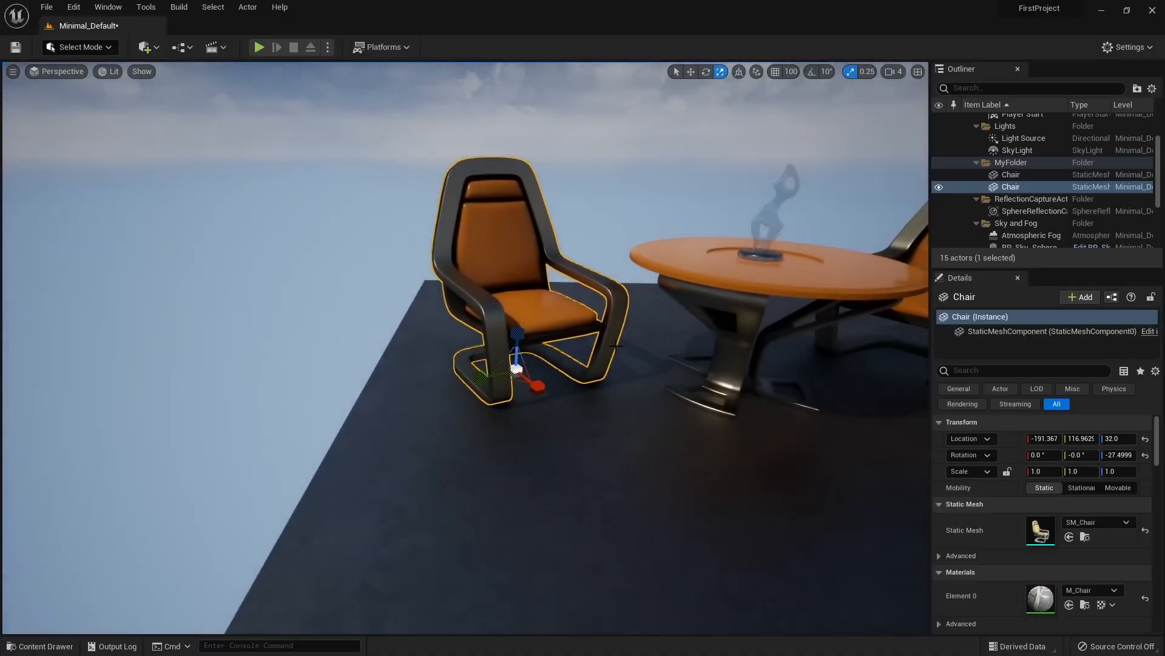
right_click_drag(607, 323, 560, 311)
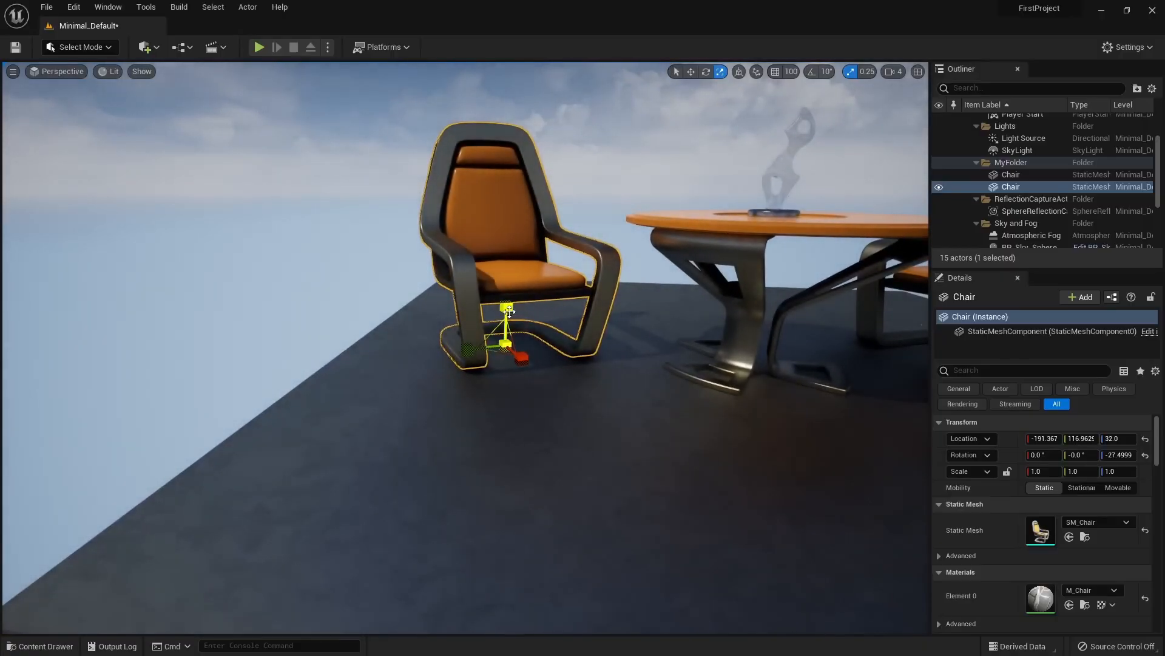
left_click_drag(507, 307, 506, 285)
right_click_drag(507, 285, 506, 340)
mouse_move(506, 362)
left_mouse_down()
mouse_move(505, 315)
mouse_move(505, 361)
left_mouse_up()
left_click_drag(463, 396, 419, 404)
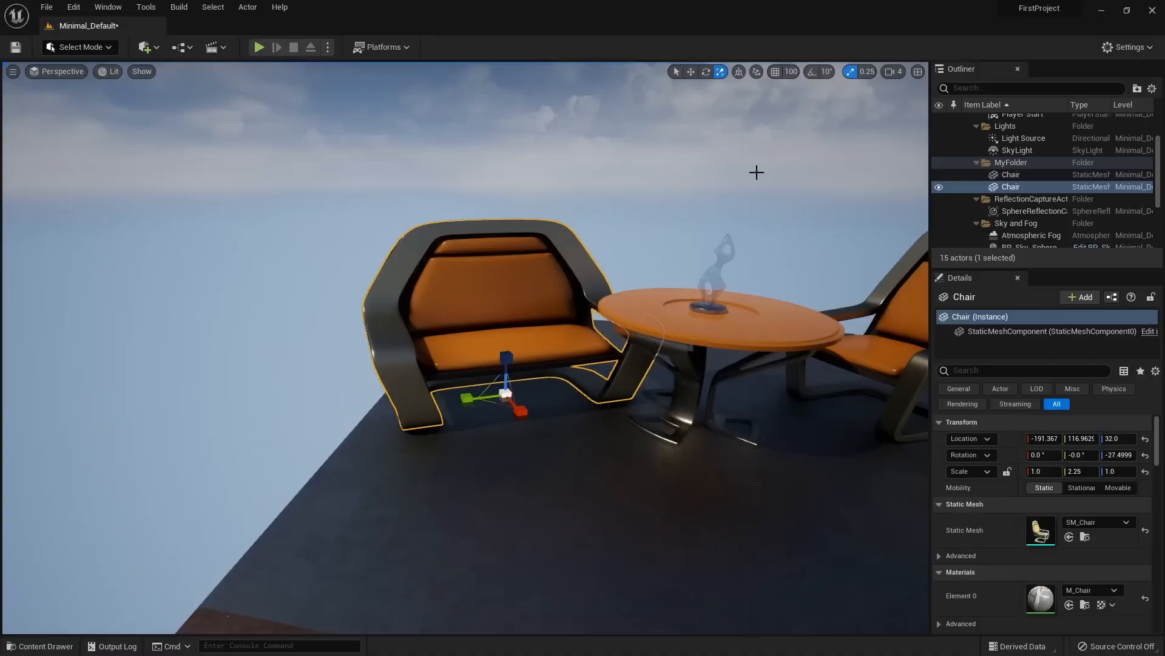
Turn off scale snapping, scale the chair freely along Y, and undo the scaling
left_click(852, 72)
left_click_drag(473, 399, 505, 322)
key("ctrl+z")
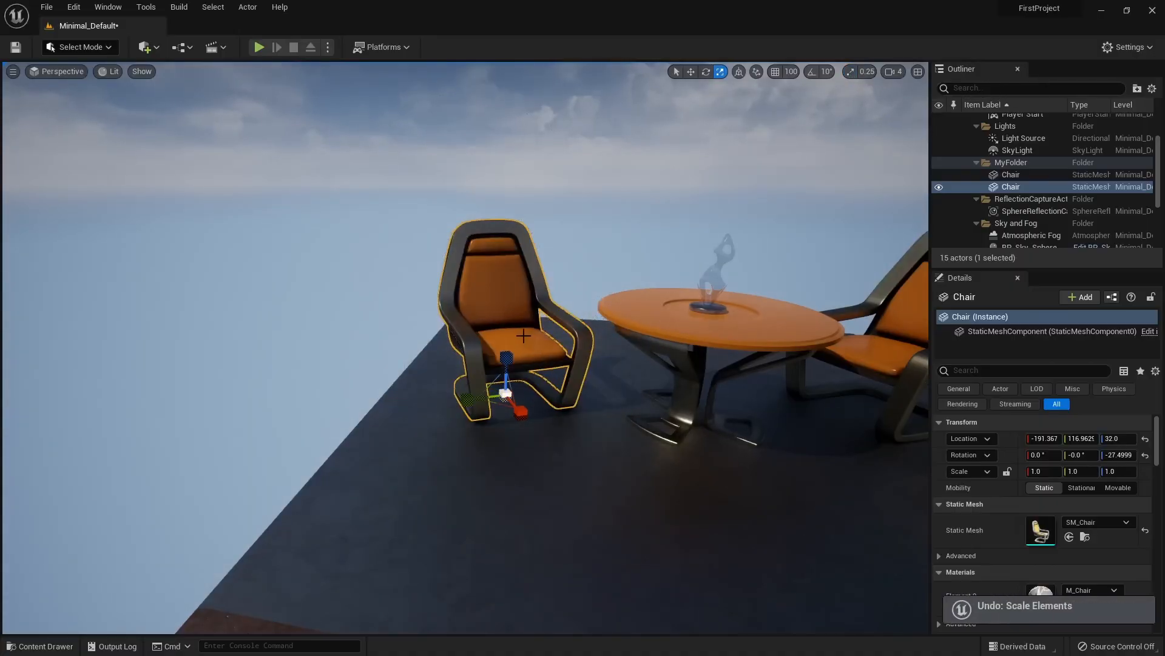
Scale the chair uniformly and along a single axis, and undo the scale changes
scroll(523, 336, "up", 5)
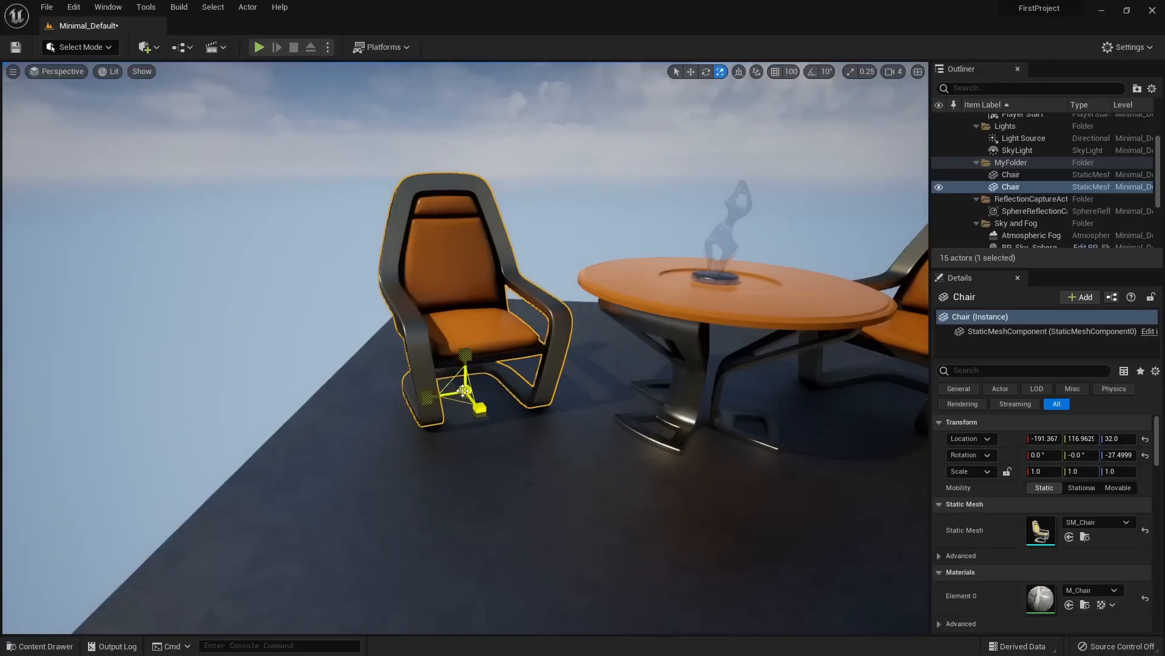
mouse_move(463, 390)
left_mouse_down()
mouse_move(535, 340)
mouse_move(442, 405)
mouse_move(516, 352)
mouse_move(472, 383)
left_mouse_up()
right_click_drag(472, 383, 486, 394)
left_click_drag(432, 433, 364, 442)
key("ctrl+z")
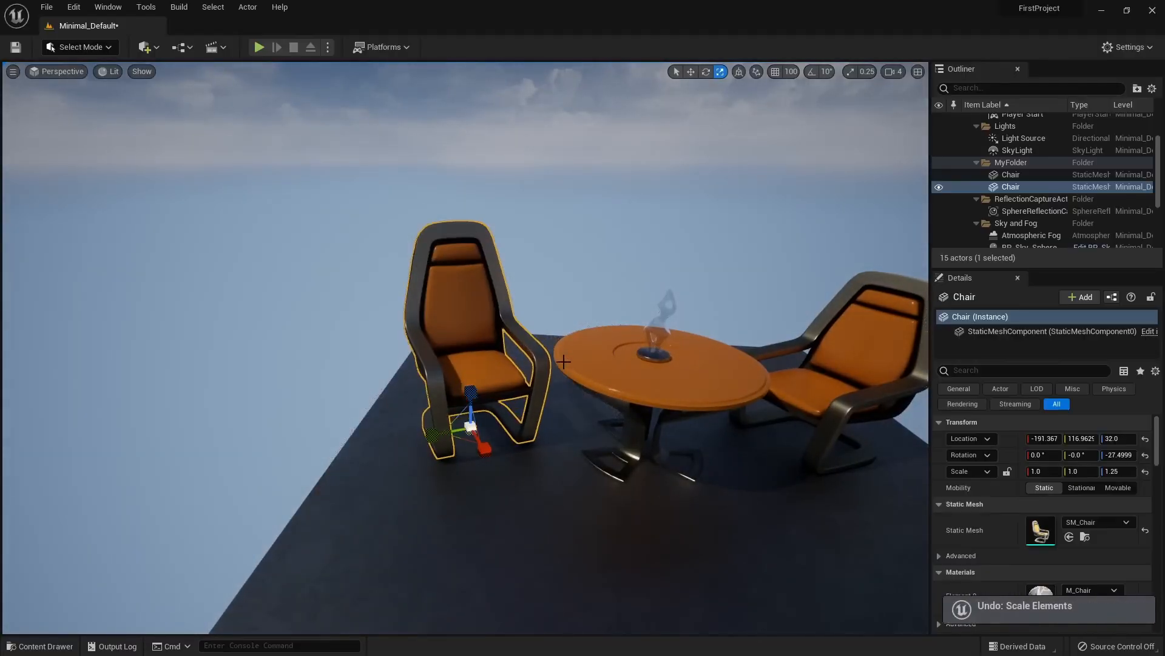
key("ctrl+z")
Switch to the move tool and move the chair freely to about X -149, Y 112
key("w")
right_click_drag(659, 173, 659, 162)
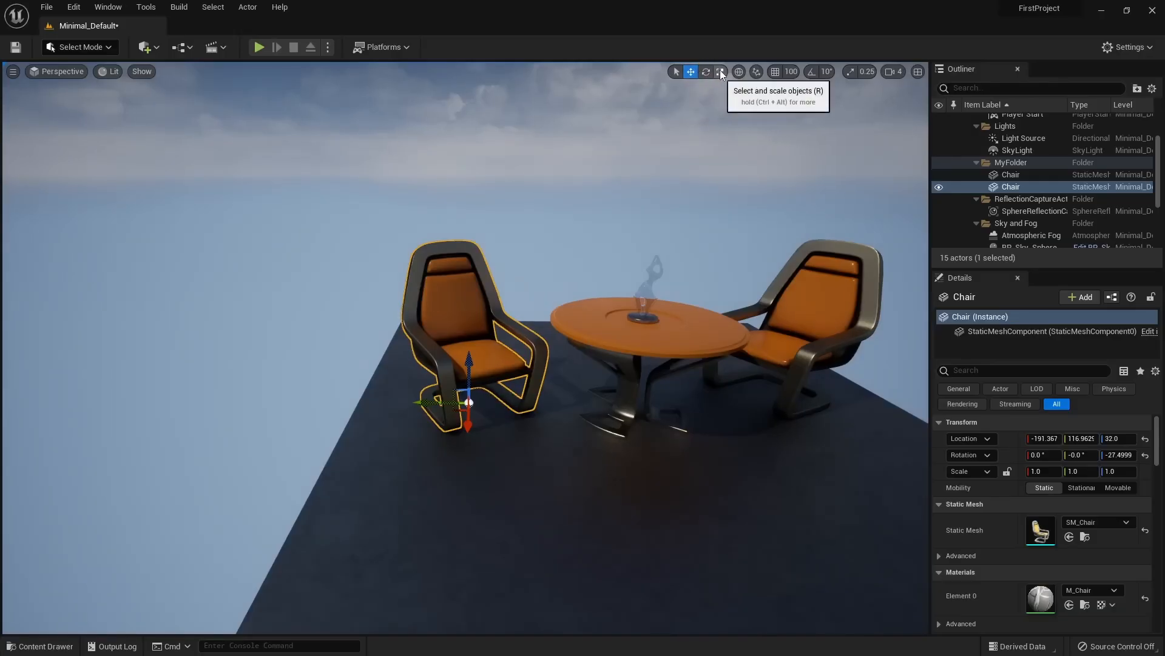
right_click_drag(646, 245, 566, 375)
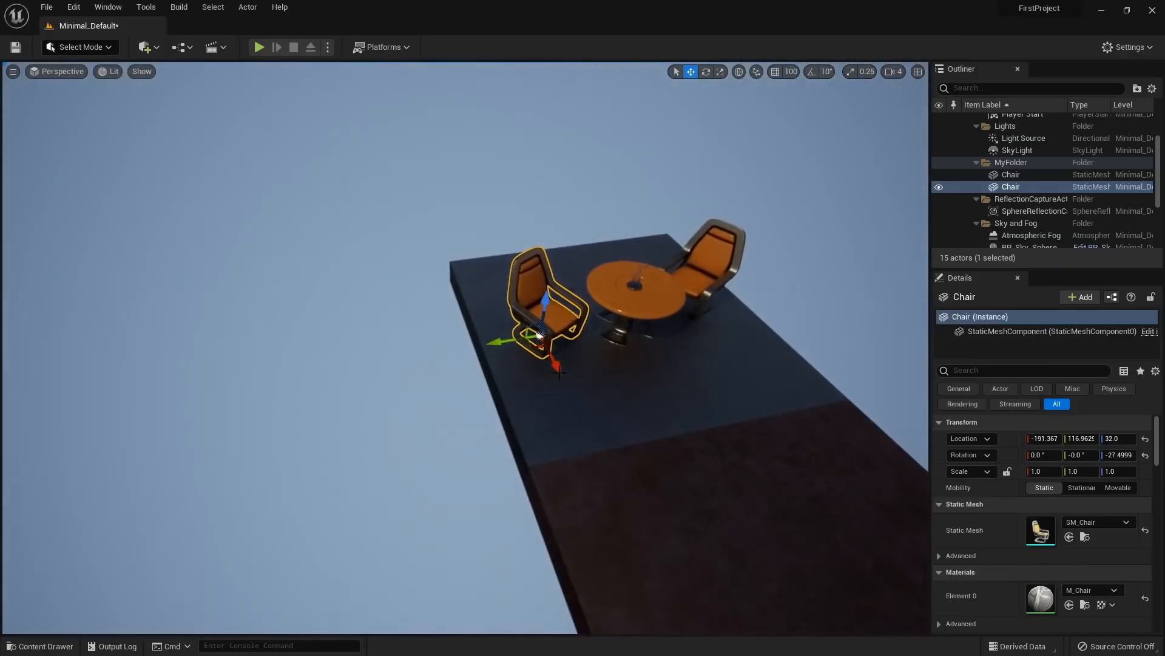
left_click_drag(535, 341, 553, 378)
right_click_drag(554, 378, 625, 371)
Tilt the chair with the rotate tool, switch to the scale tool, and undo the chair's transform changes
key("e")
mouse_move(464, 316)
left_mouse_down()
mouse_move(479, 374)
mouse_move(463, 261)
mouse_move(463, 313)
left_mouse_up()
key("r")
right_click_drag(463, 313, 501, 243)
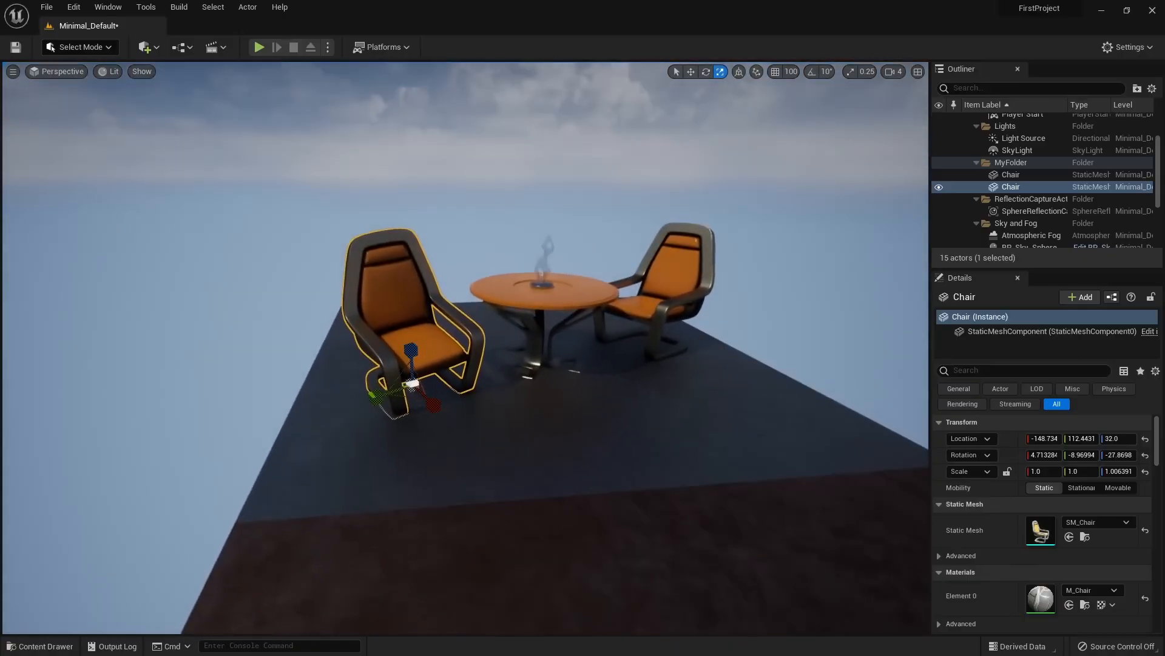
key("ctrl+z")
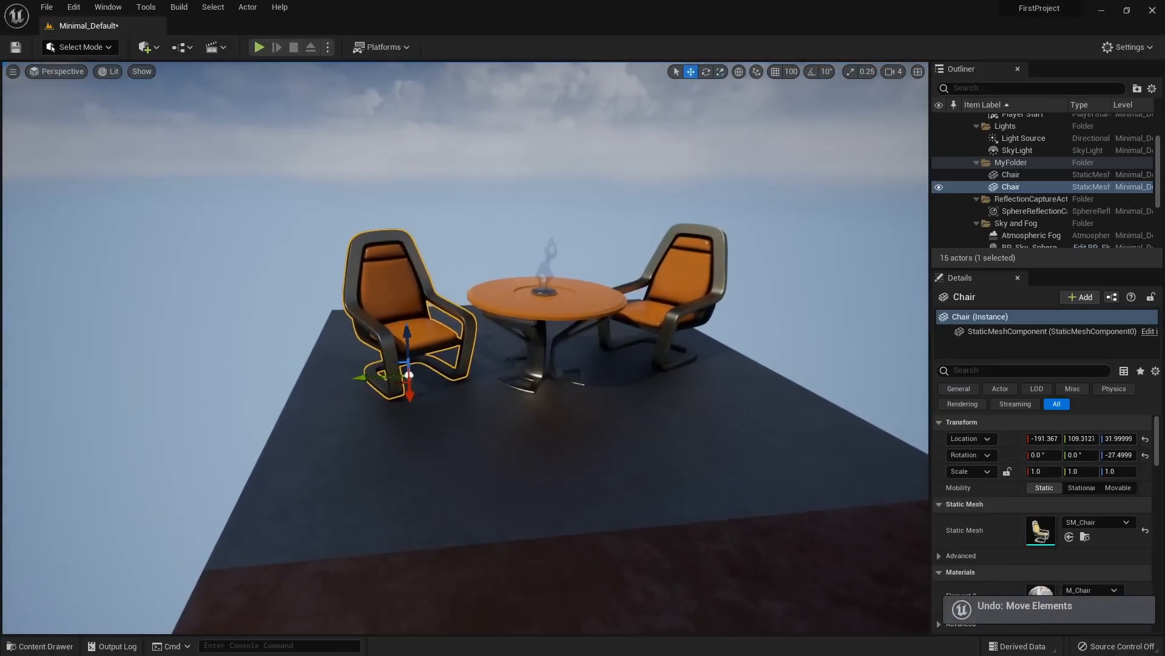
Slide the chair across the floor plane to about X -162, Y 117, transform it further, and undo the changes
right_click_drag(537, 326, 486, 352)
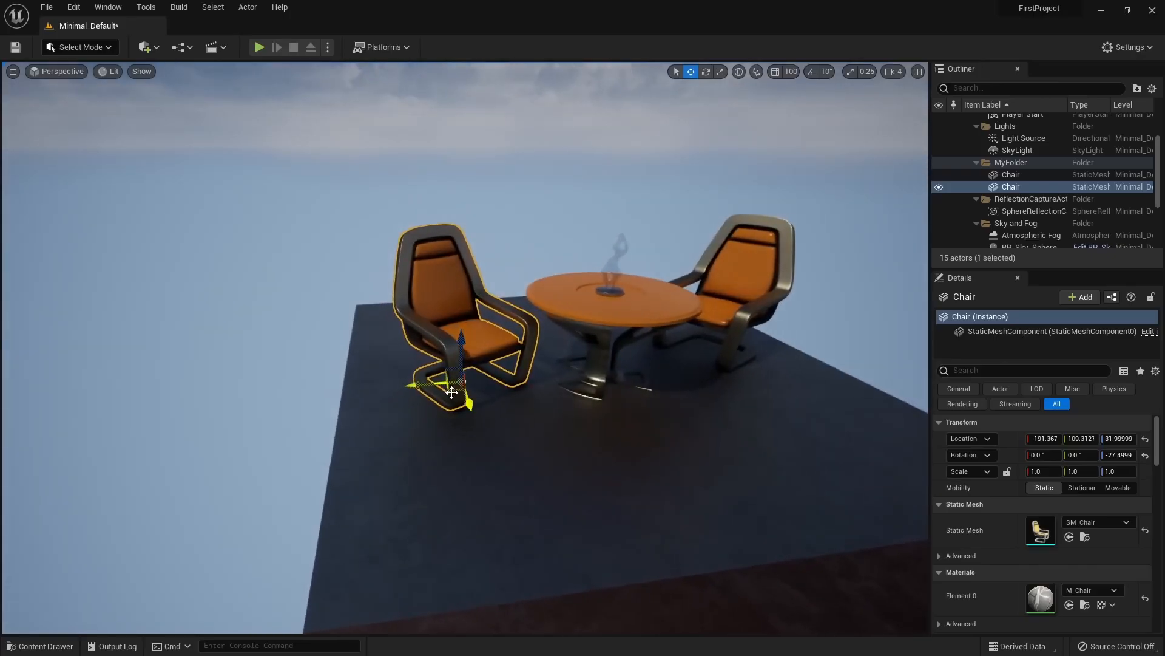
left_click_drag(409, 418, 446, 412)
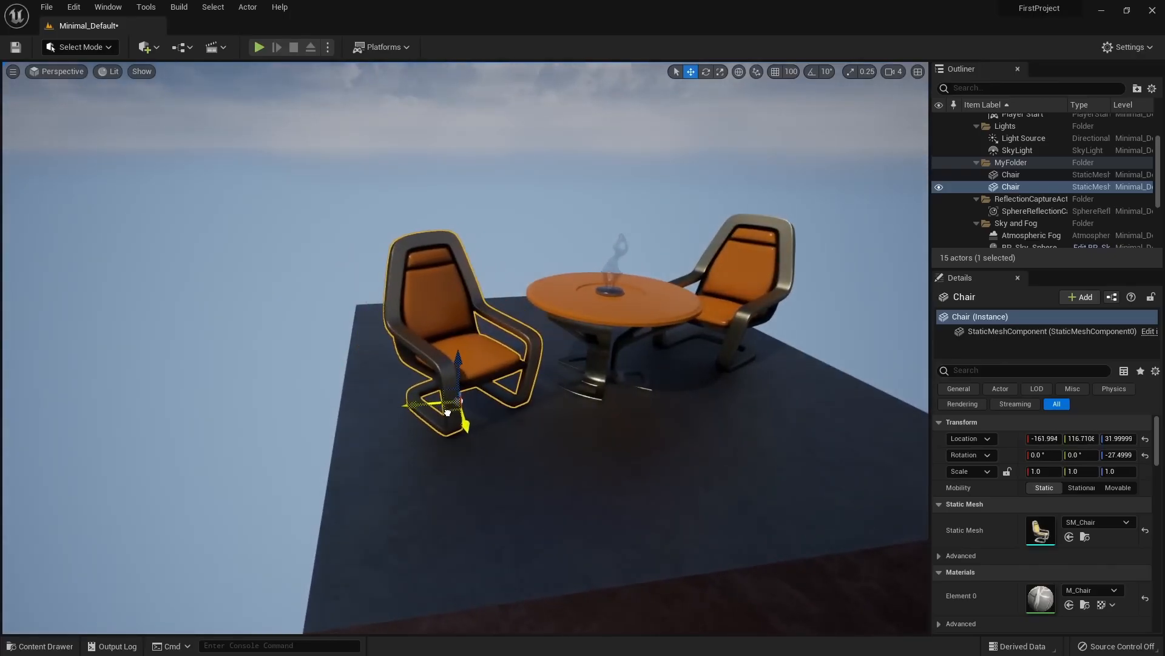
left_click_drag(457, 363, 458, 319)
key("w")
key("ctrl+z")
key("ctrl+z")
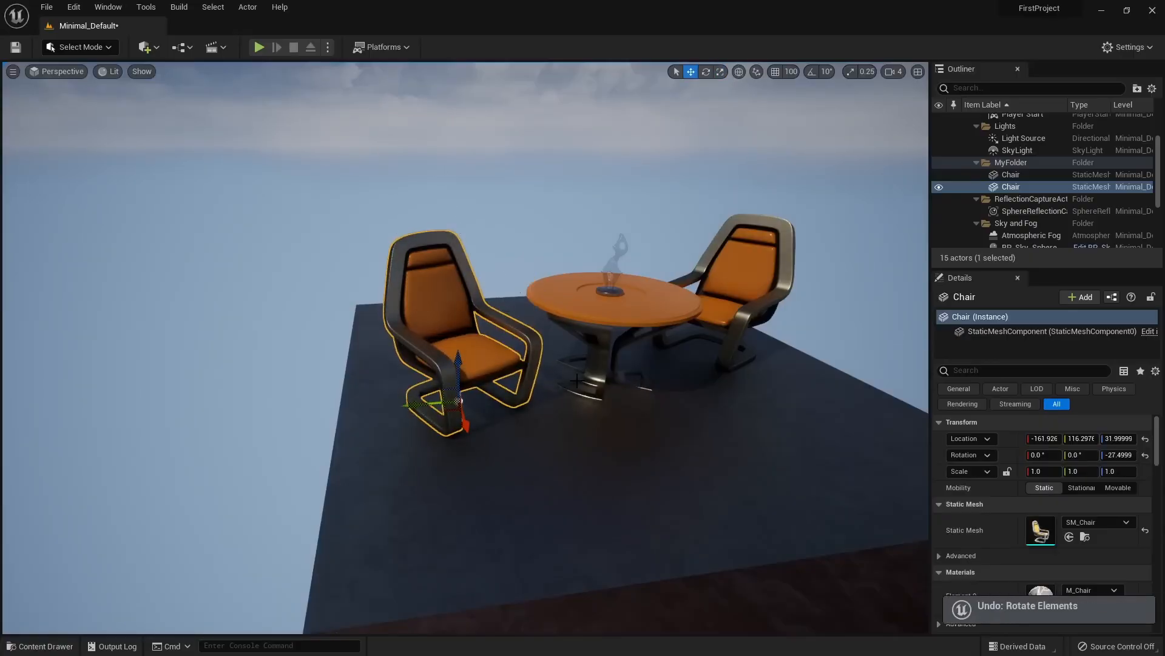
Switch the gizmo to local space and move the chair along its own X axis
right_click_drag(520, 293, 552, 531)
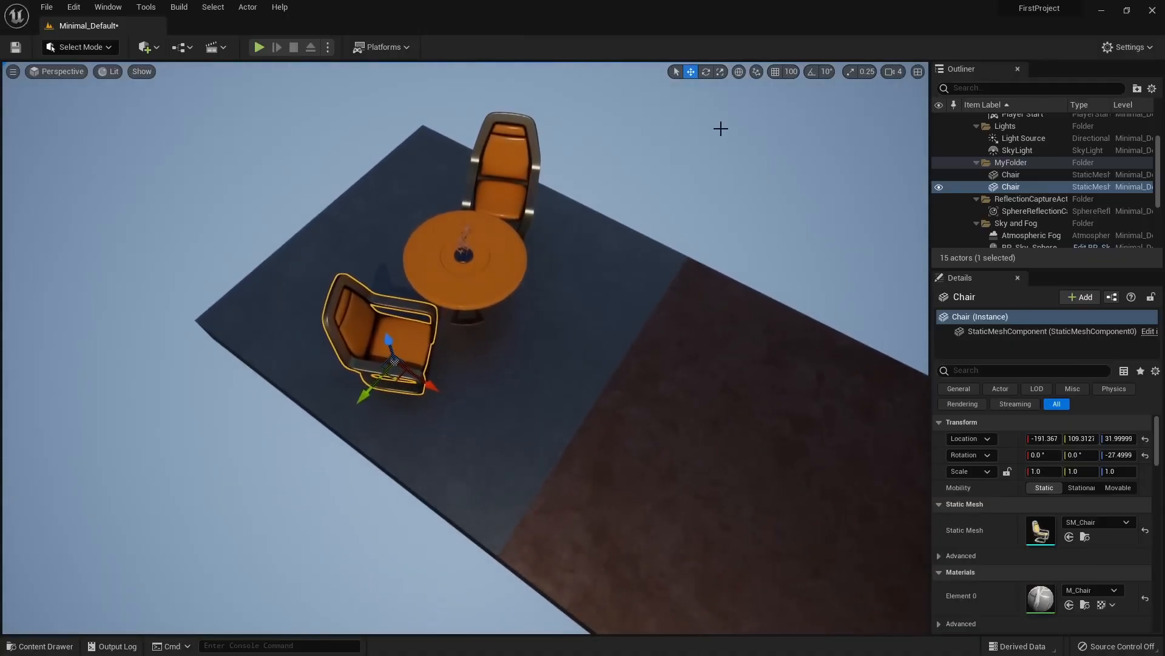
left_click(740, 73)
right_click_drag(545, 271, 542, 267)
right_click_drag(460, 357, 465, 357)
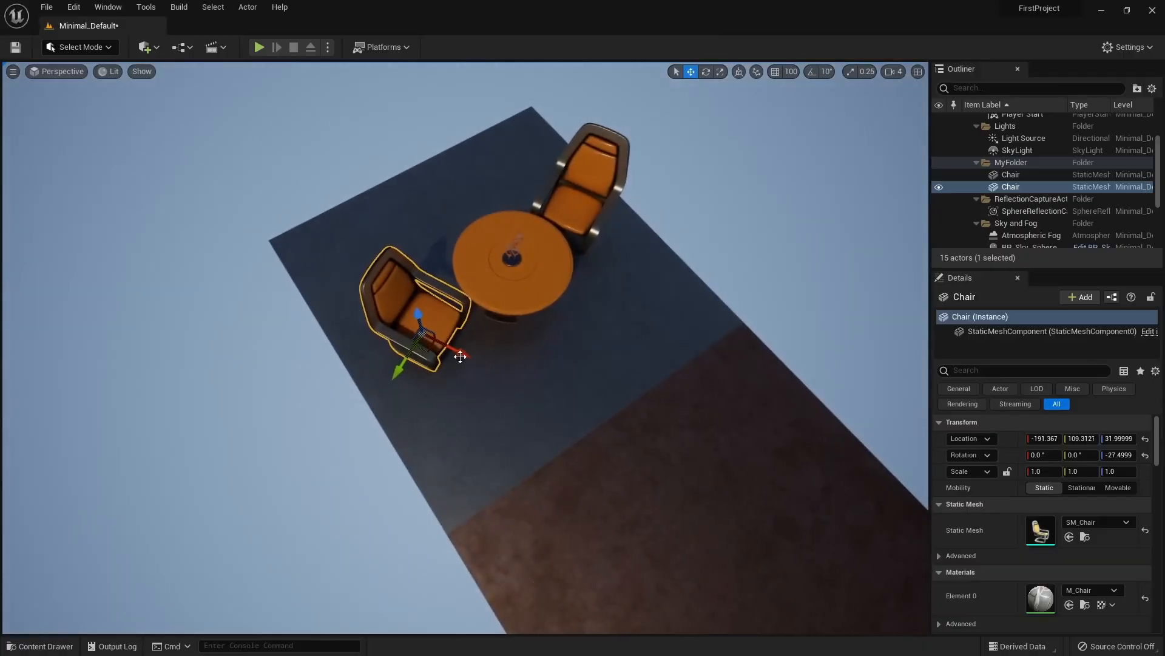
left_click_drag(462, 354, 575, 409)
mouse_move(514, 425)
right_mouse_down()
mouse_move(504, 456)
mouse_move(514, 426)
right_mouse_up()
Rotate the chair around its vertical axis to about -21° and return to the move tool
key("e")
left_click_drag(514, 425, 426, 377)
key("e")
key("w")
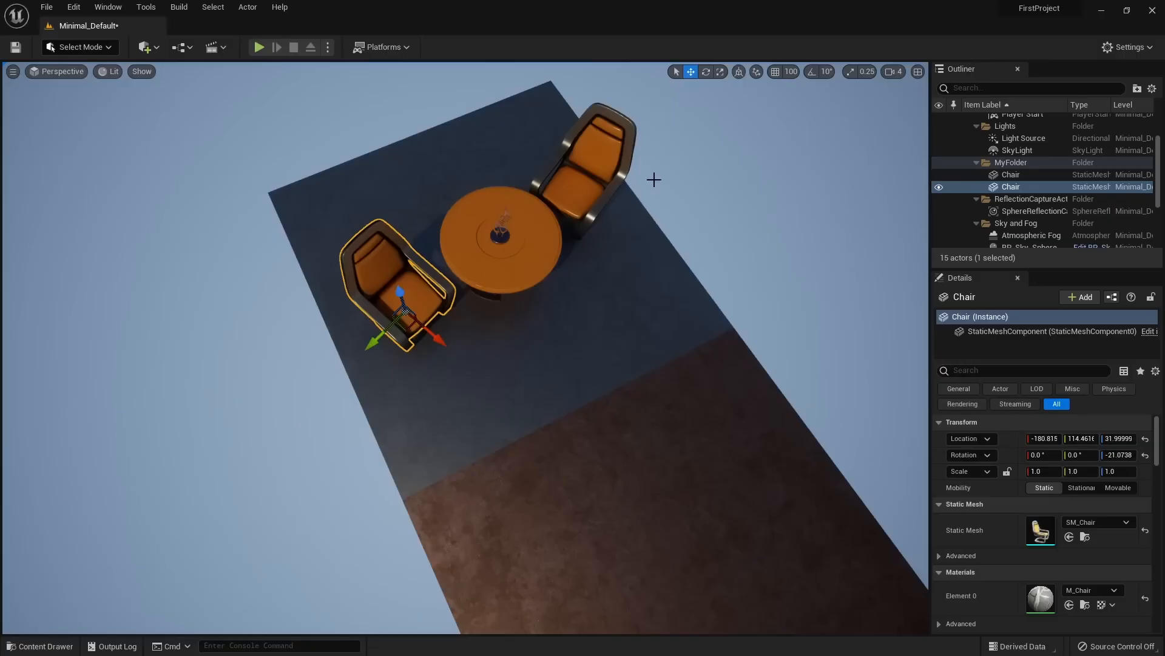
Switch the gizmo back to world space and move the chair to about X -172, Y 107
left_click(740, 72)
left_click_drag(421, 344, 388, 323)
right_click_drag(388, 323, 388, 261)
right_click_drag(558, 415, 520, 396)
key("w")
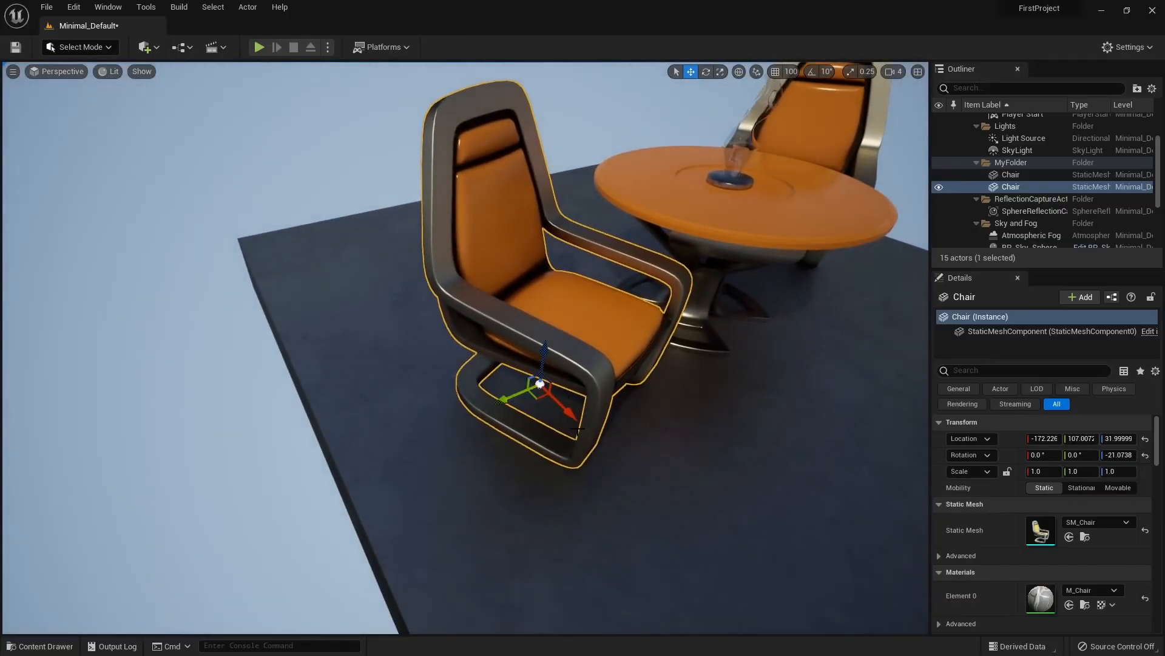
Move the chair on X and Y together with the two-axis handle to about X -180, Y 103
scroll(541, 402, "down", 6)
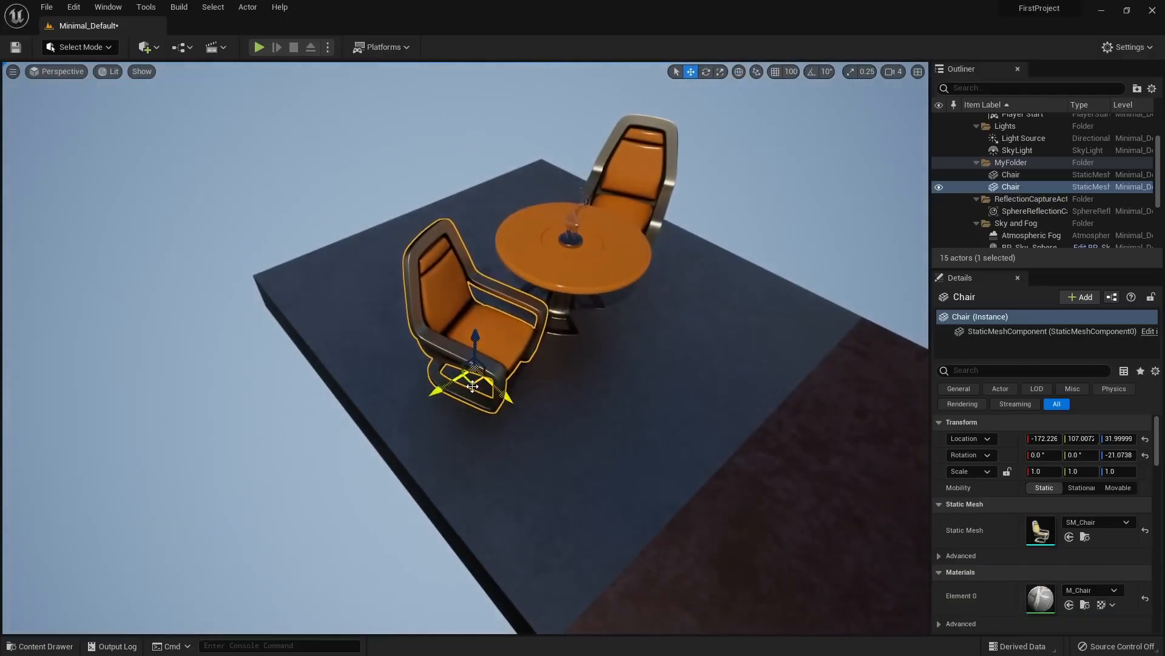
left_click_drag(392, 361, 435, 408)
scroll(475, 430, "up", 5)
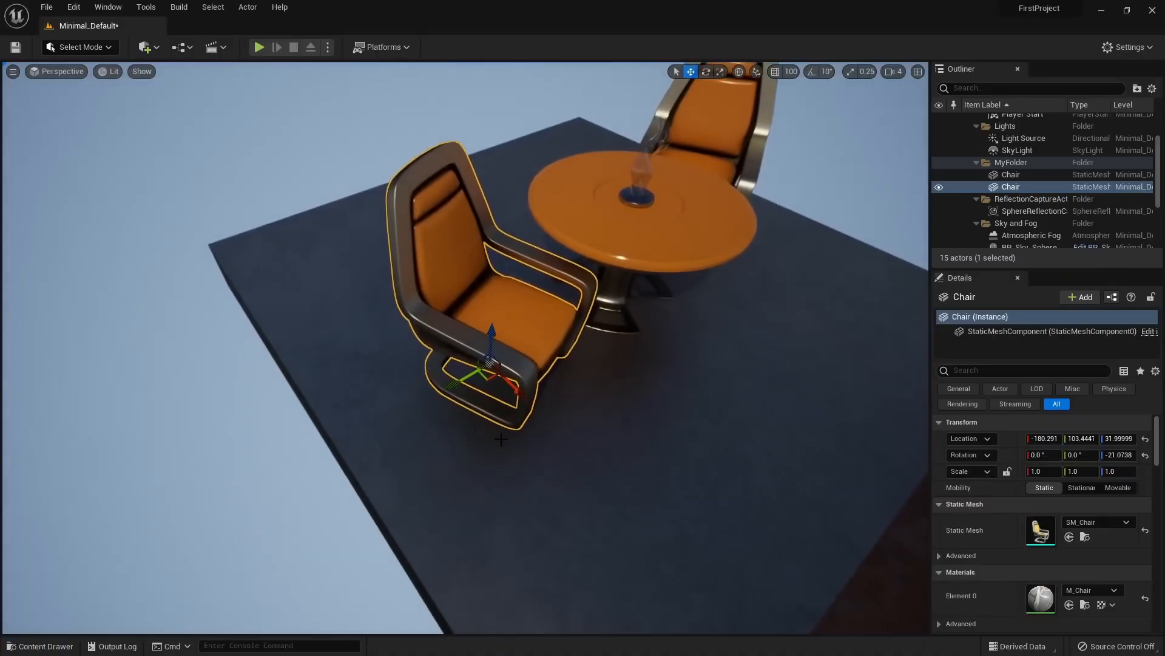
Move the chair with the two-axis handles, lift it to about Z 90, and undo these moves
left_click_drag(489, 381, 486, 455)
right_click_drag(486, 455, 480, 315)
left_click_drag(442, 395, 442, 314)
right_click_drag(442, 314, 408, 441)
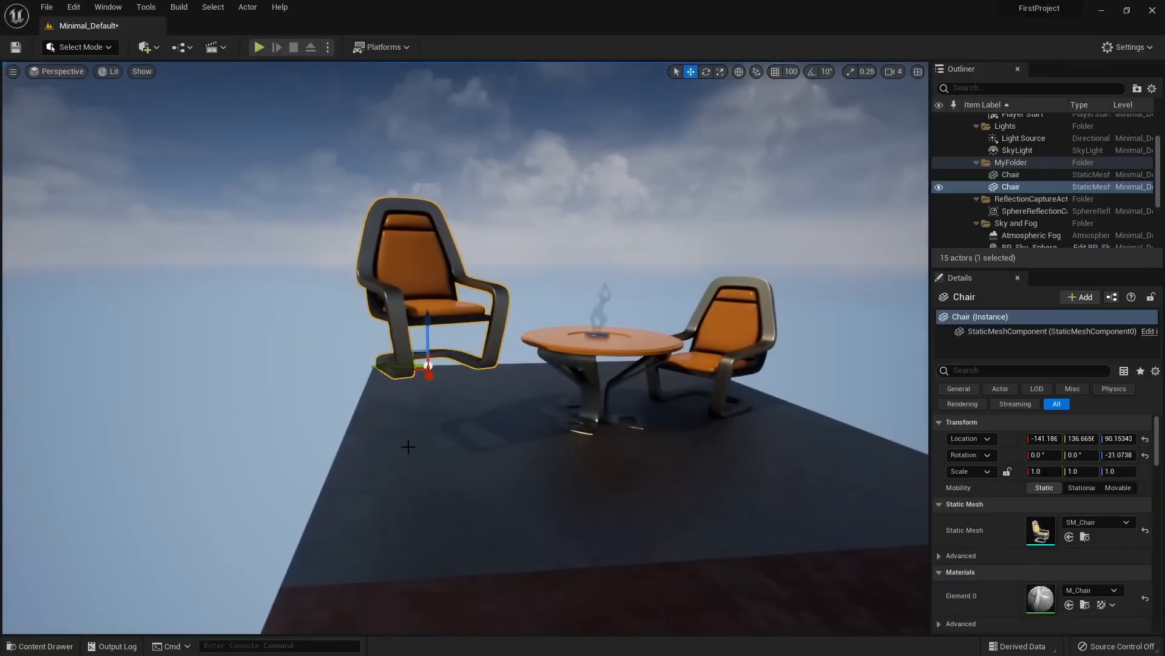
left_click_drag(427, 353, 440, 323)
key("ctrl+z")
key("ctrl+z")
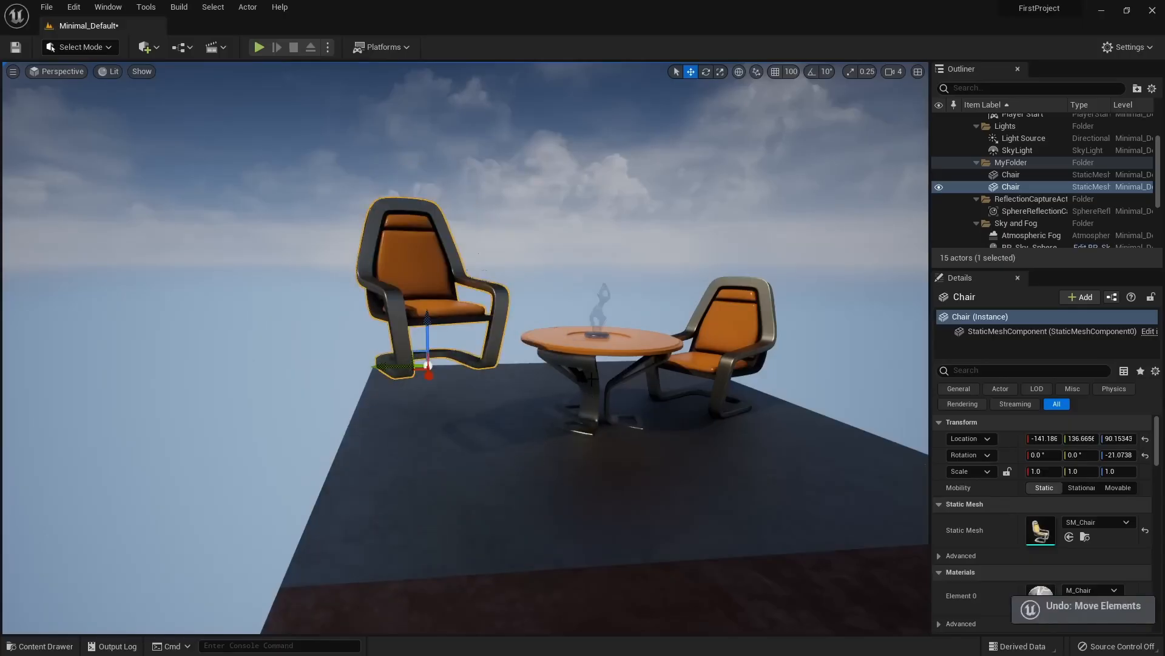
Duplicate the statue on the table in place
right_click_drag(587, 396, 568, 260)
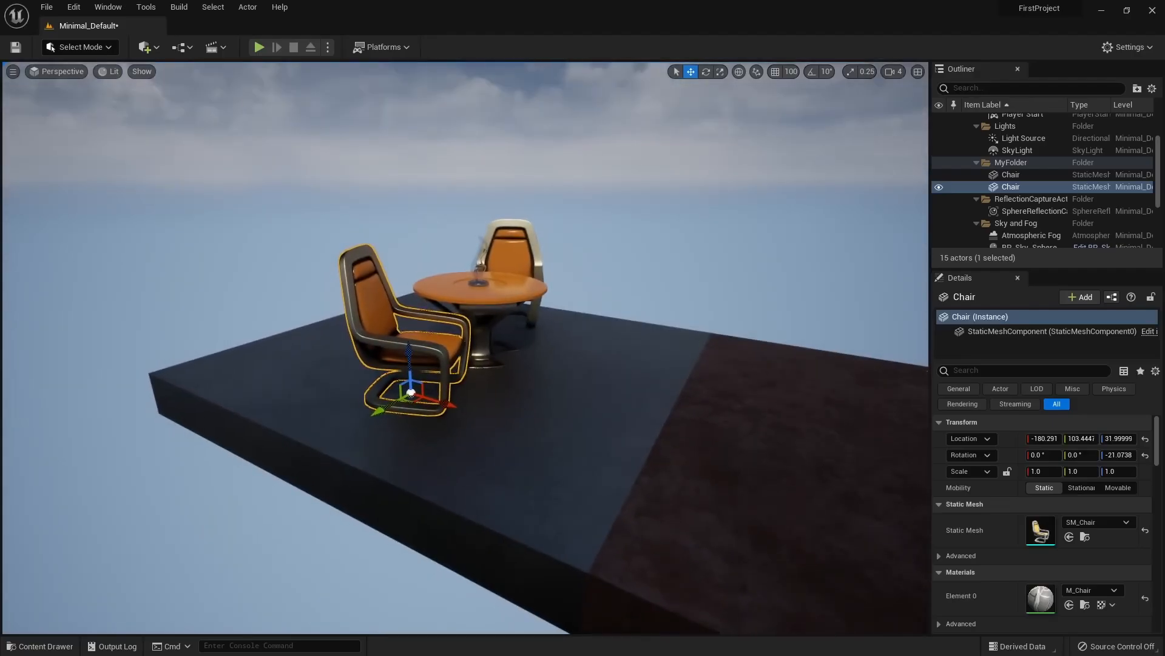
right_click_drag(486, 378, 501, 475)
right_click_drag(580, 338, 607, 358)
left_click(548, 280)
key("f")
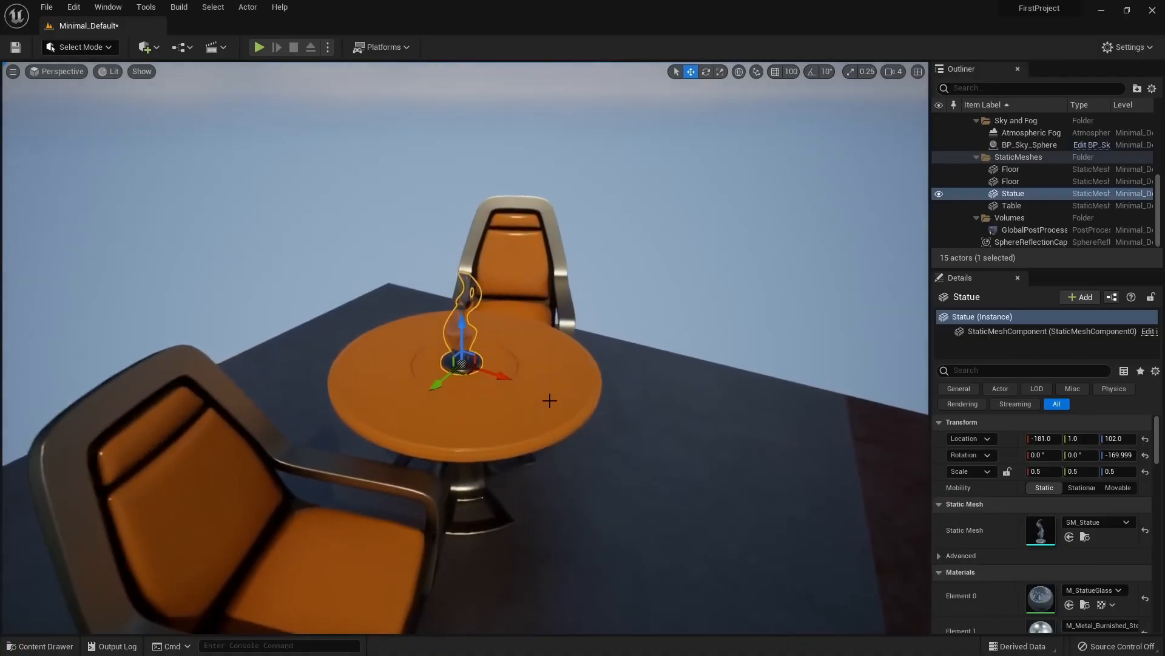
key("ctrl+d")
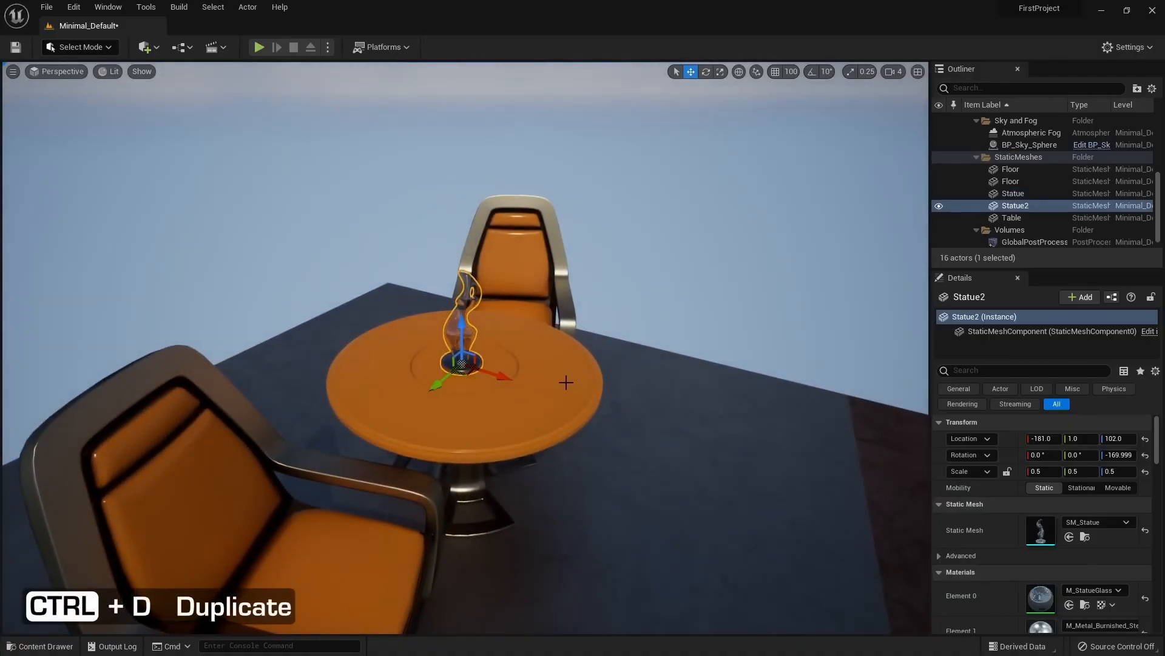
Move the duplicated statue along X to about -92, away from the table
mouse_move(539, 384)
right_mouse_down()
mouse_move(558, 384)
mouse_move(524, 400)
right_mouse_up()
key("w")
key("s")
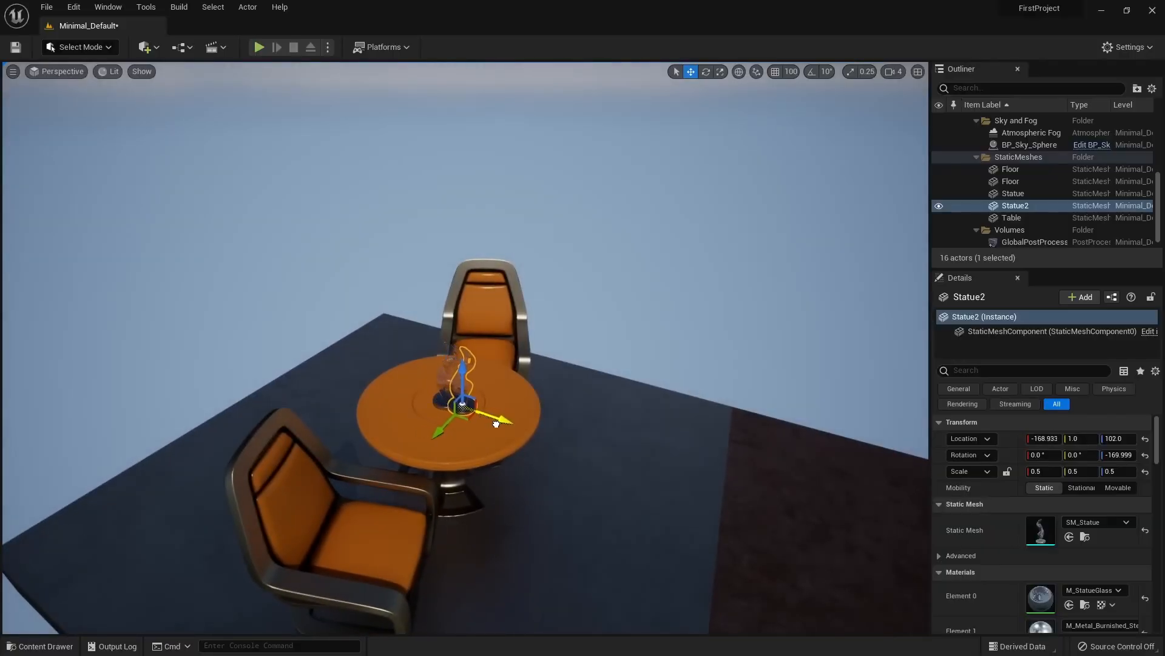
left_click_drag(520, 435, 607, 462)
right_click_drag(607, 461, 576, 493)
key("w")
key("s")
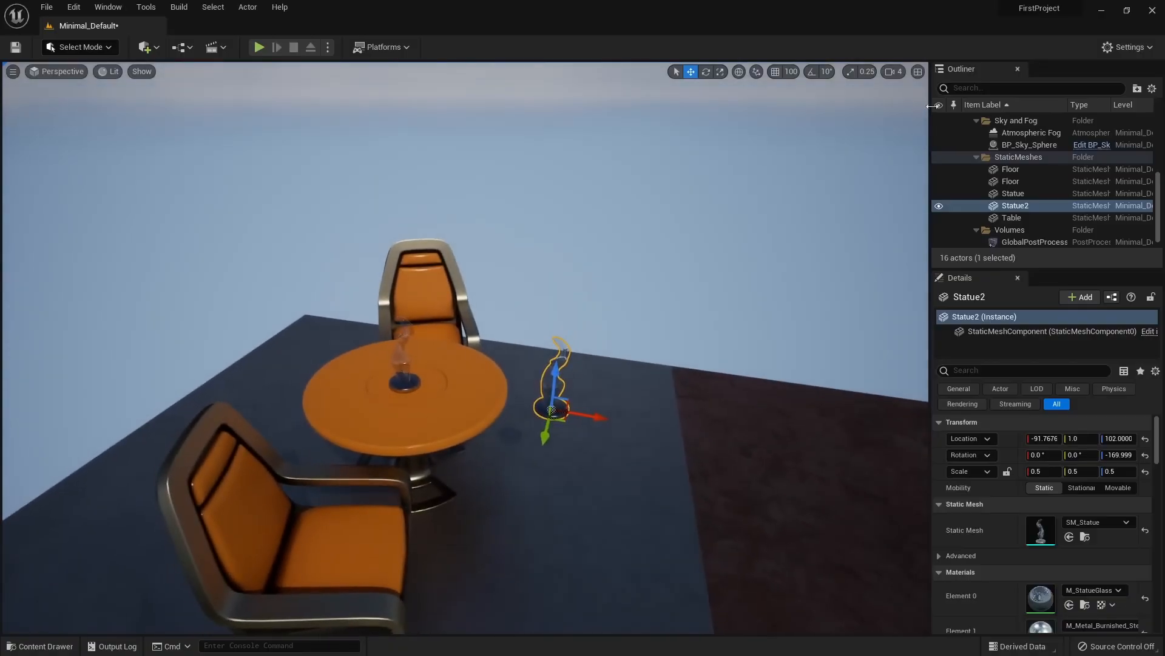
Find the duplicated statue in the list of actors and delete it
left_click(1011, 194)
left_click(1011, 206)
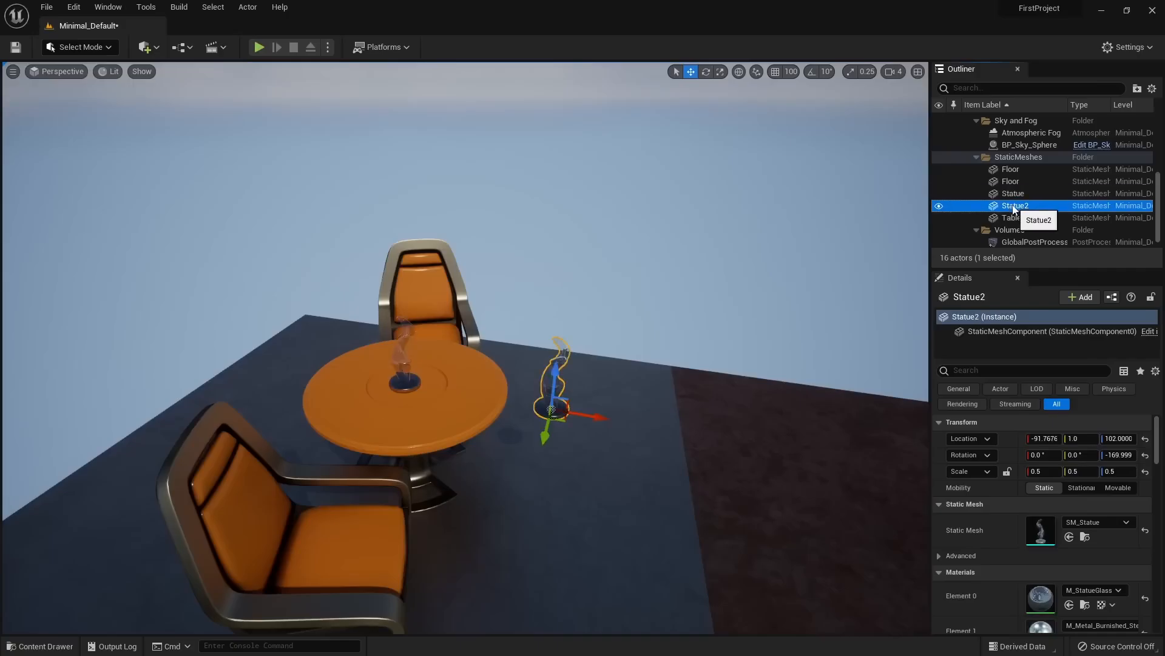
key("Delete")
Copy the original statue along X three times in a row, placing the first copy at about X -126
left_click(407, 385)
mouse_move(520, 416)
right_mouse_down()
mouse_move(497, 430)
mouse_move(471, 424)
mouse_move(533, 400)
right_mouse_up()
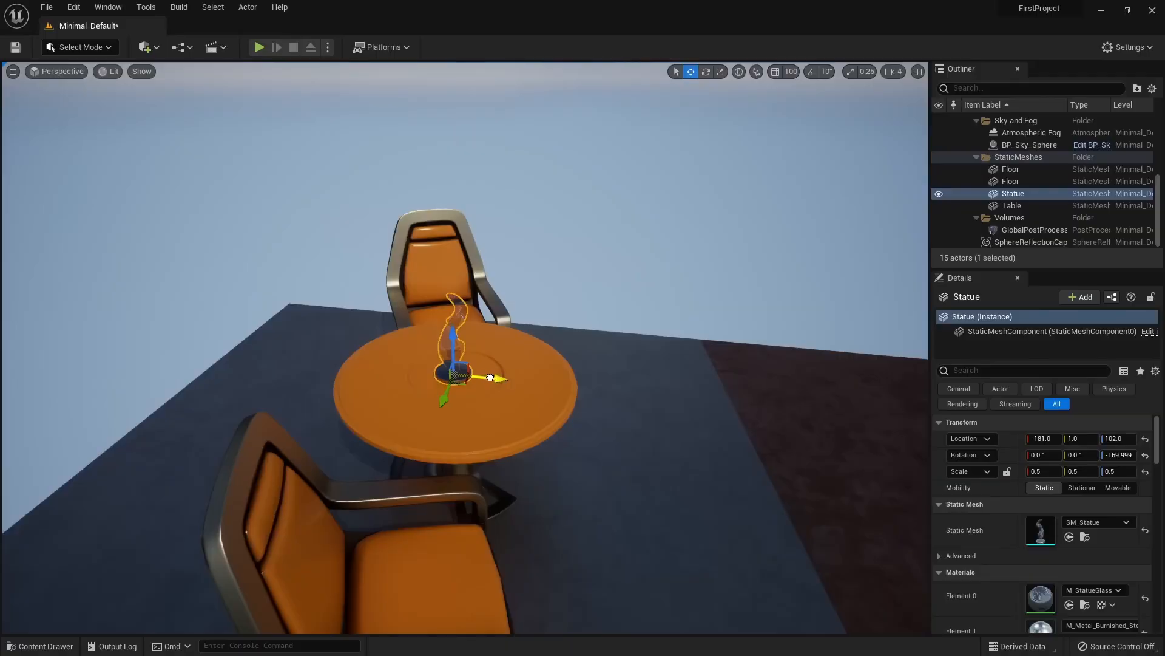
left_click_drag(491, 377, 601, 390, "alt")
right_click_drag(611, 415, 547, 402)
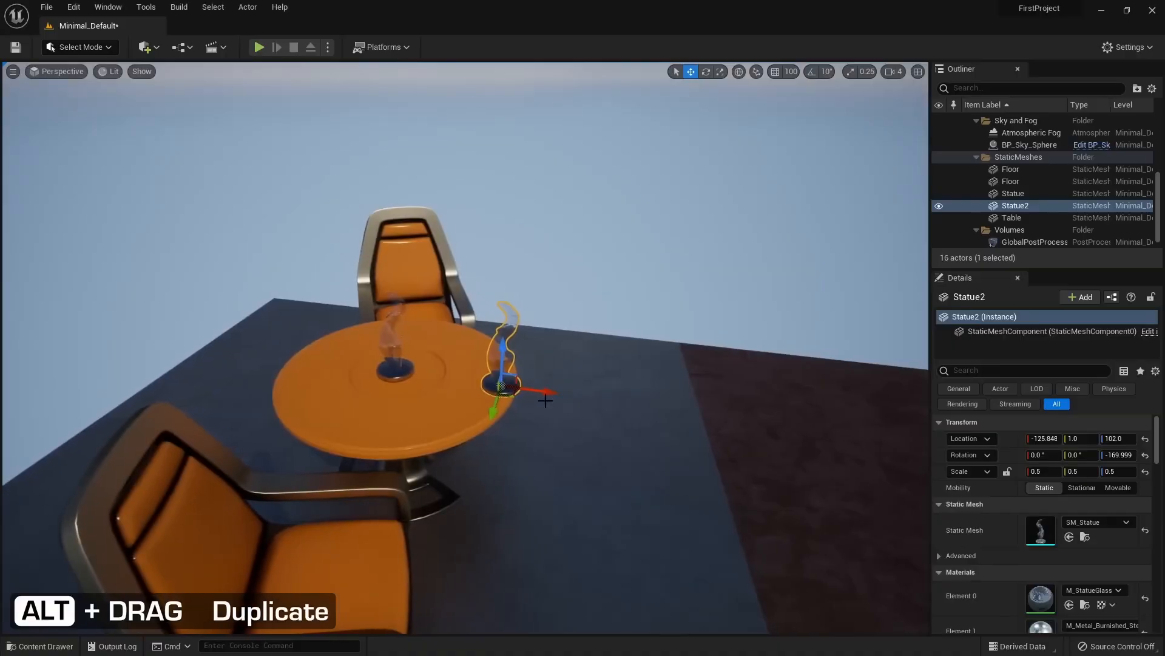
left_click_drag(540, 390, 651, 404, "alt")
right_click_drag(651, 404, 704, 404)
left_click_drag(570, 388, 660, 390, "alt")
Undo the three statue copies
key("ctrl+z")
key("ctrl+z")
key("ctrl+z")
Add a sphere shape beside the table at about X -31, Y -88, Z 89
right_click_drag(604, 387, 503, 316)
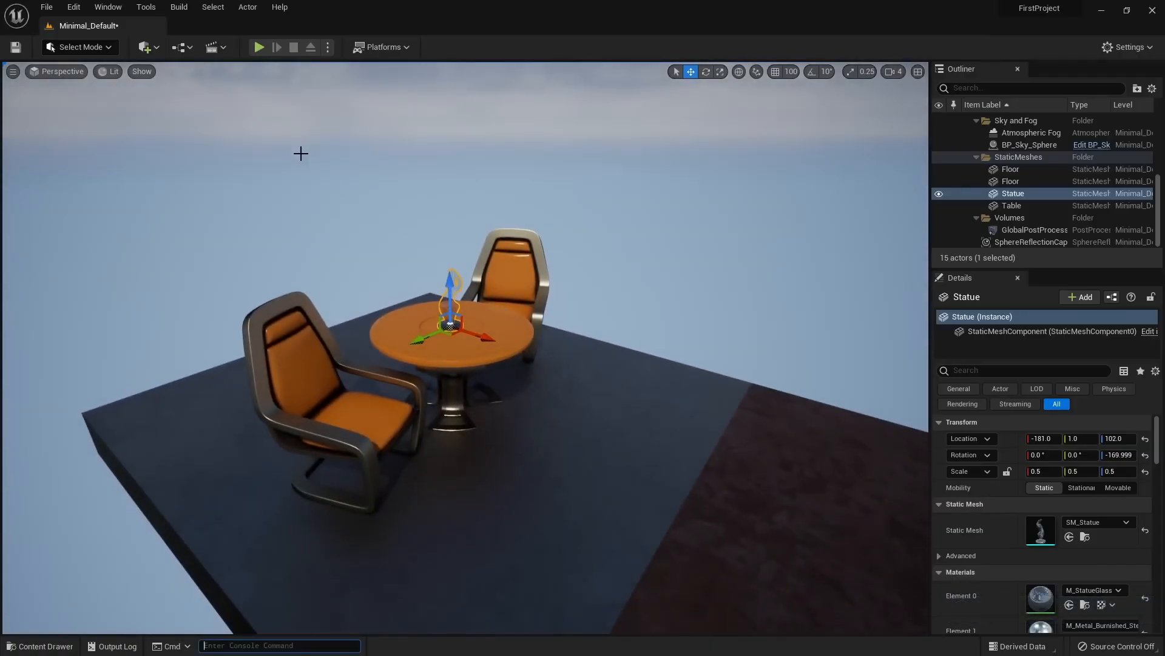
mouse_move(222, 152)
right_mouse_down()
mouse_move(194, 159)
mouse_move(221, 153)
right_mouse_up()
left_click(150, 49)
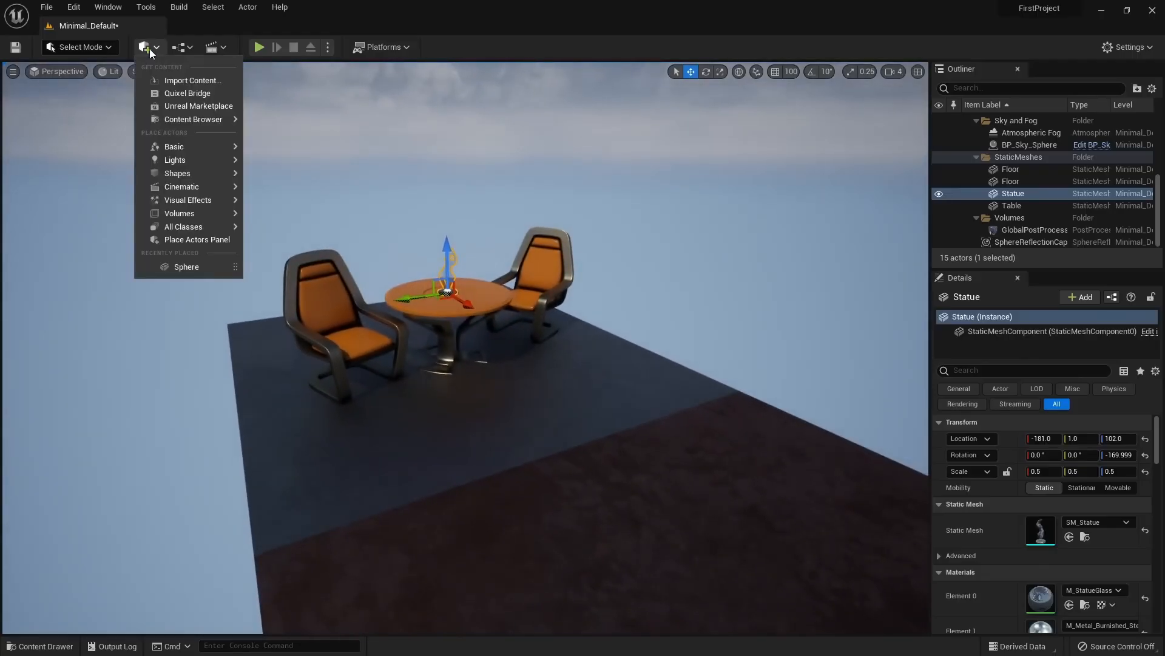
mouse_move(185, 178)
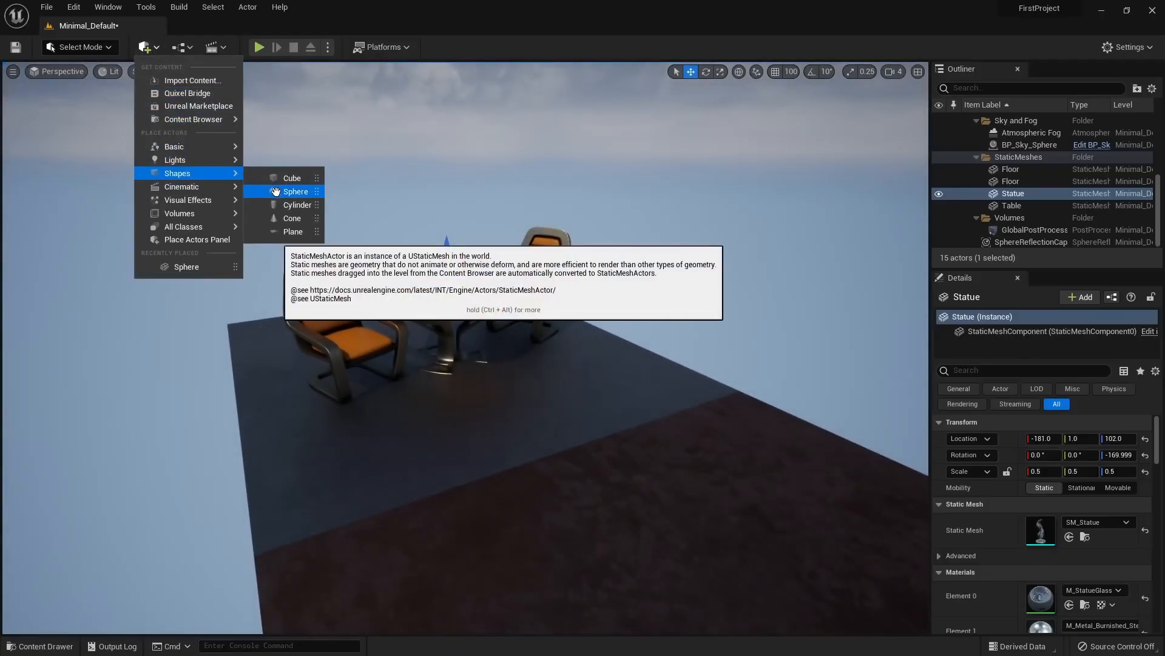
left_click(295, 191)
left_click_drag(621, 268, 619, 388)
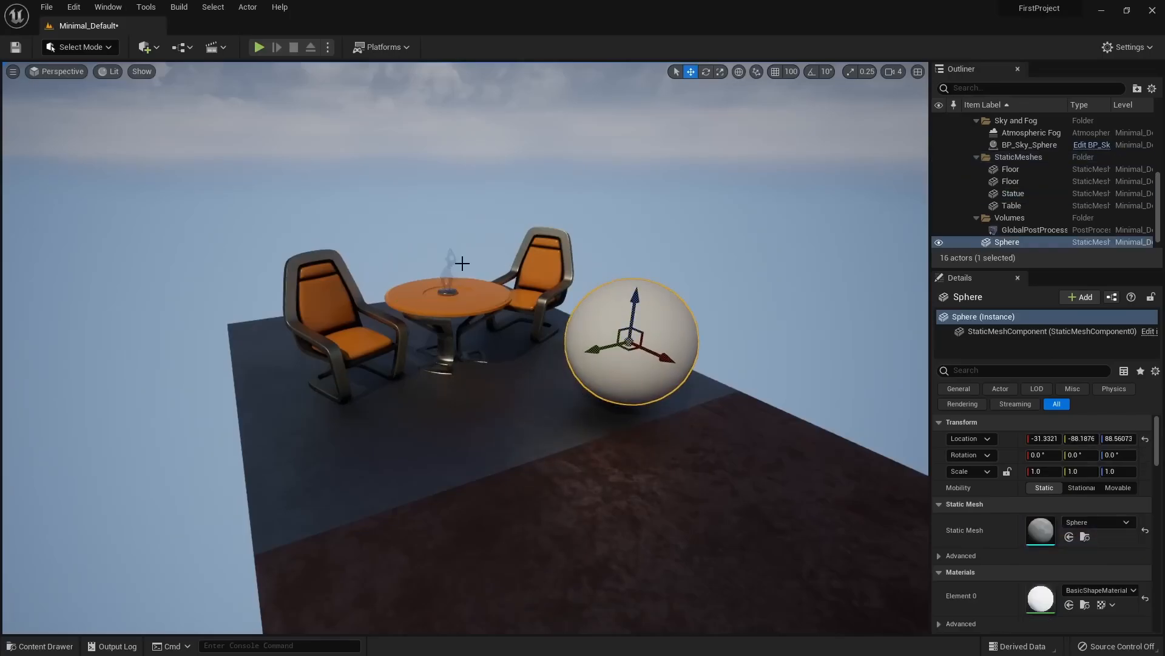
Place a point light above the table area at about X -81, Y 12, Z 178
left_click(146, 47)
mouse_move(174, 166)
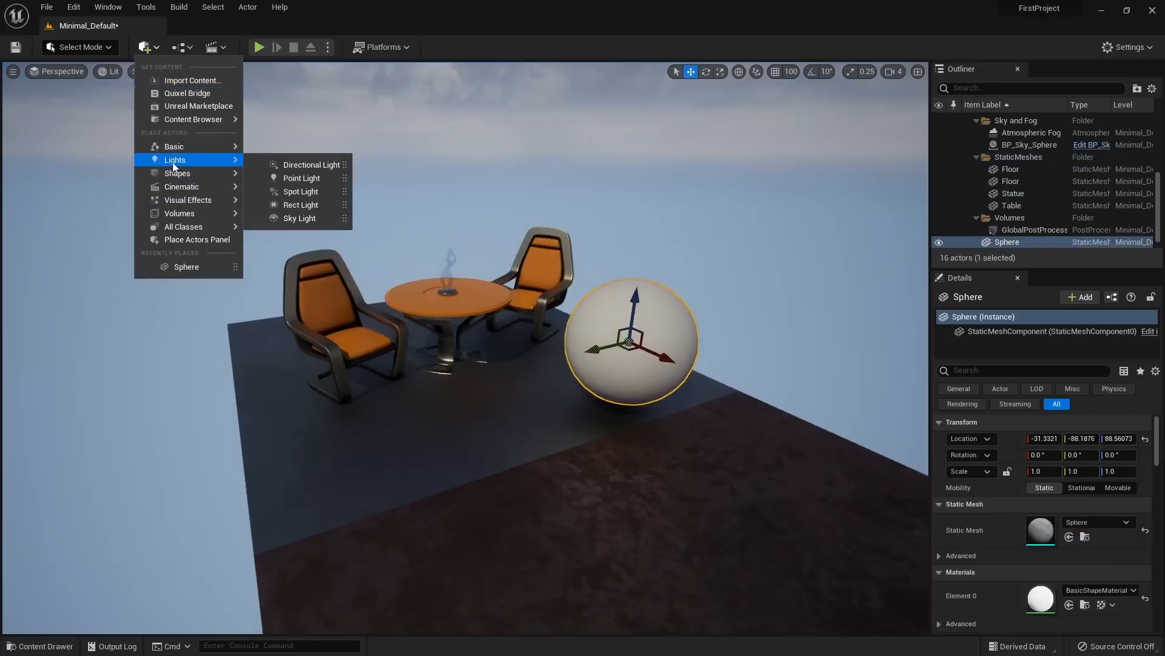
left_click_drag(302, 178, 454, 219)
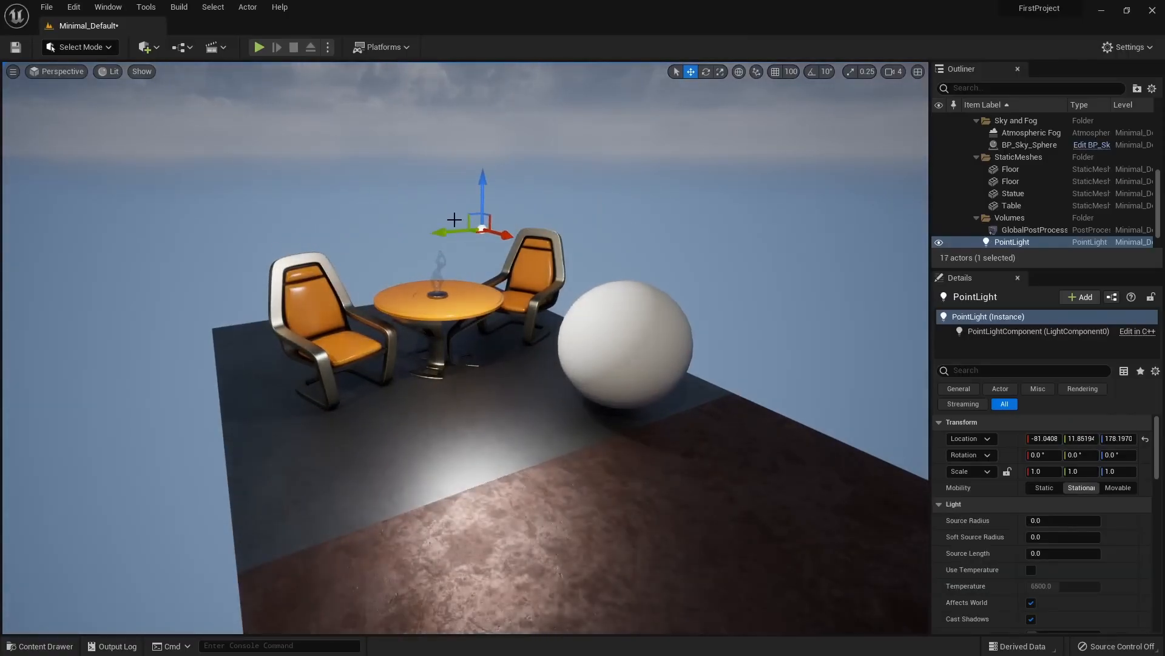
Delete the point light and the sphere from the level
key("Delete")
left_click(612, 330)
key("Delete")
Place SM_Couch from the StarterContent Props folder behind the table at about X -325, Y 7, Z 35
left_click_drag(479, 297, 530, 311, "alt")
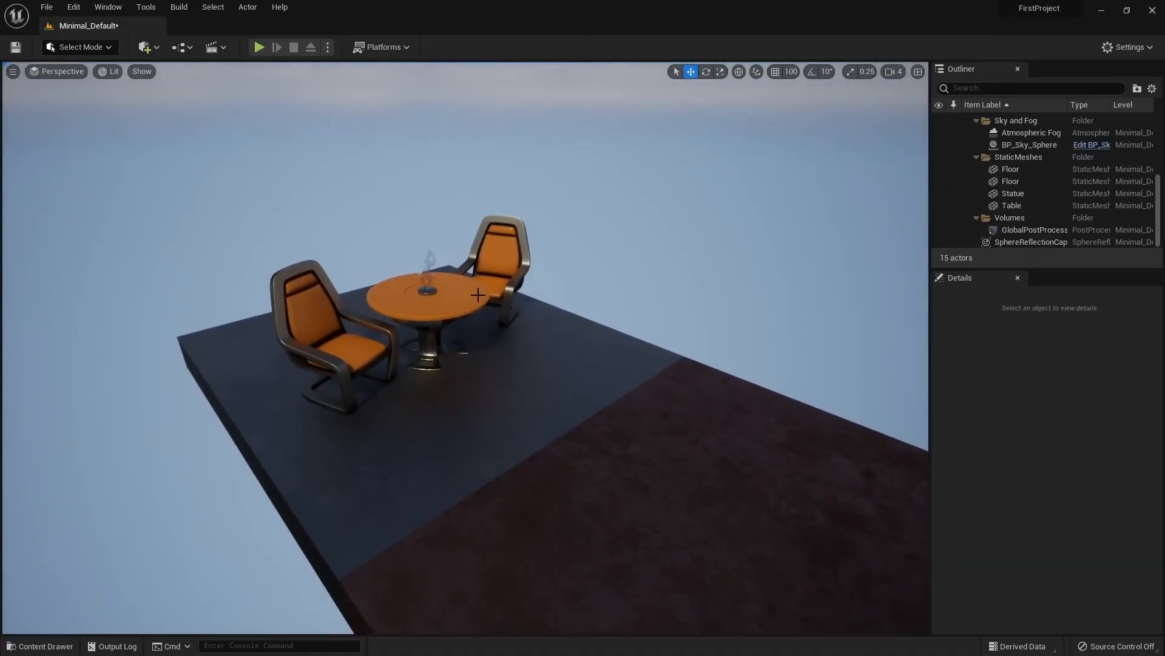
key("ctrl+space")
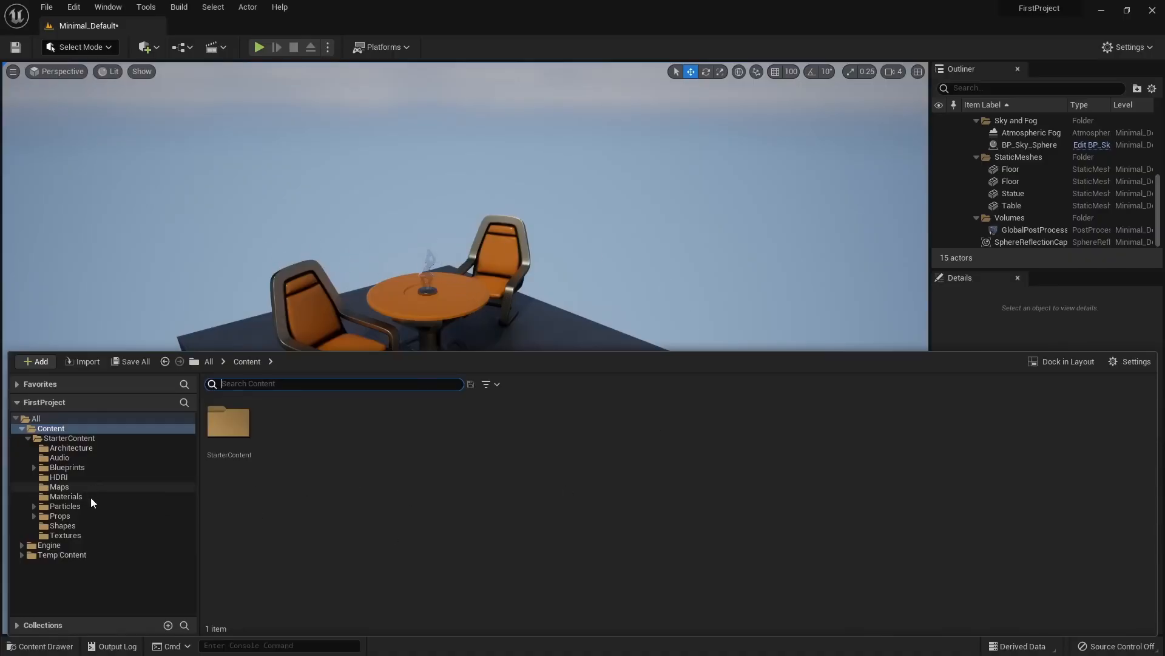
left_click(81, 514)
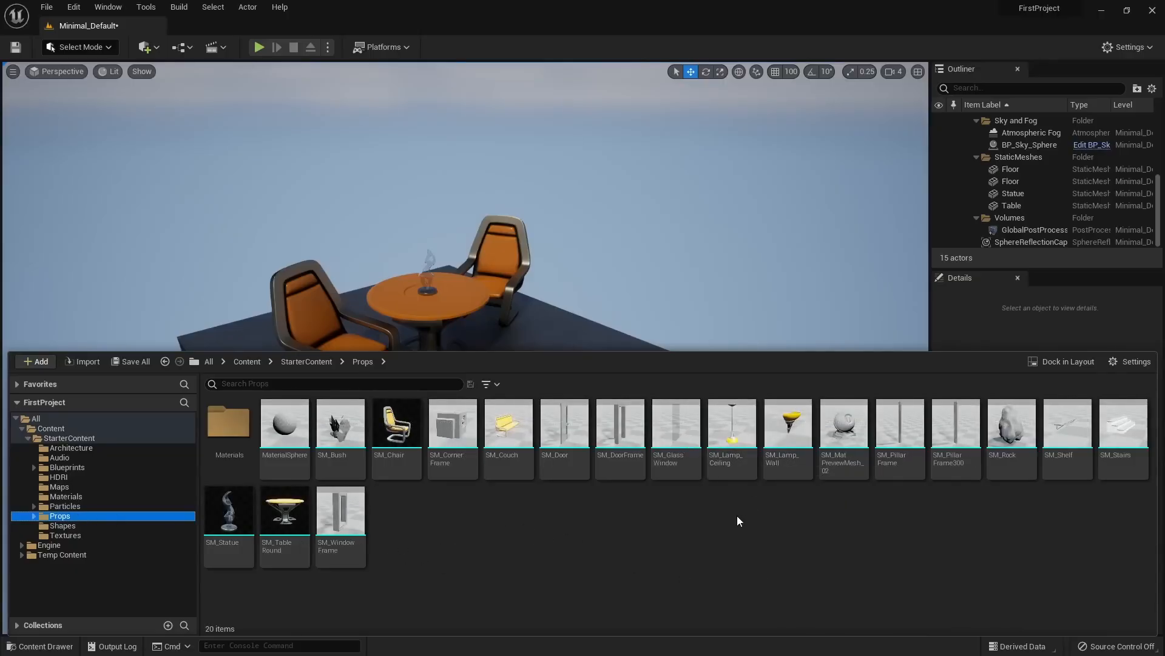
left_click_drag(508, 437, 395, 297)
right_click_drag(396, 296, 417, 297)
left_click_drag(430, 303, 378, 316)
mouse_move(642, 360)
right_mouse_down()
mouse_move(613, 355)
mouse_move(642, 359)
right_mouse_up()
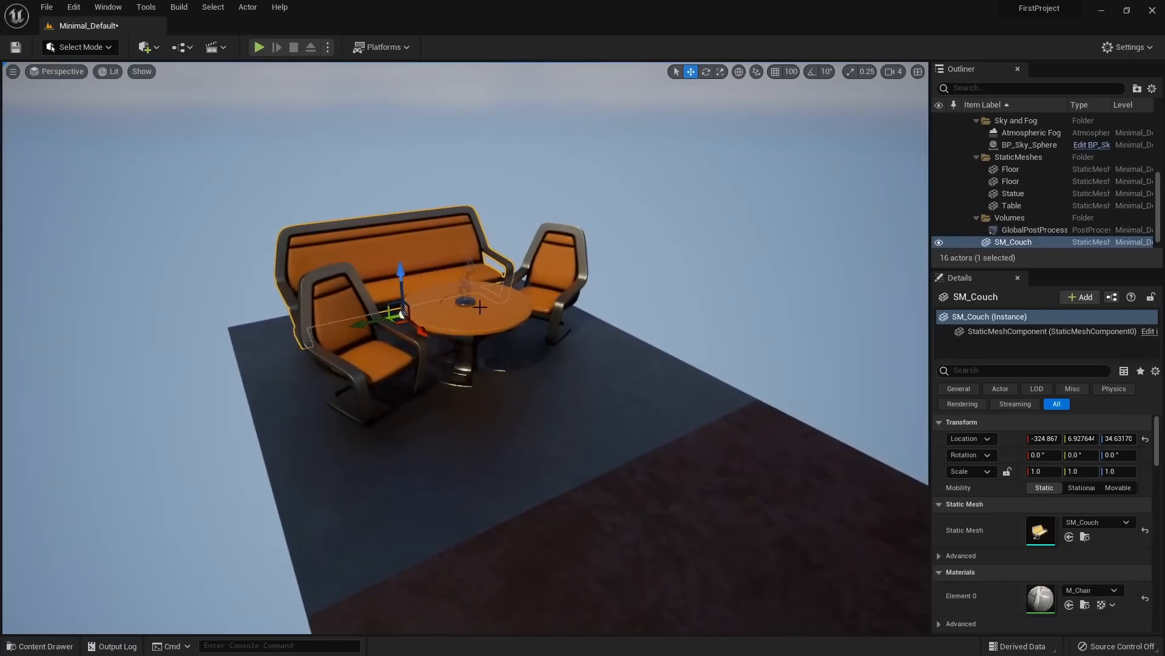
Select both chairs, the table and the statue together
right_click_drag(458, 302, 376, 319)
left_click(346, 303)
right_click_drag(482, 375, 369, 312)
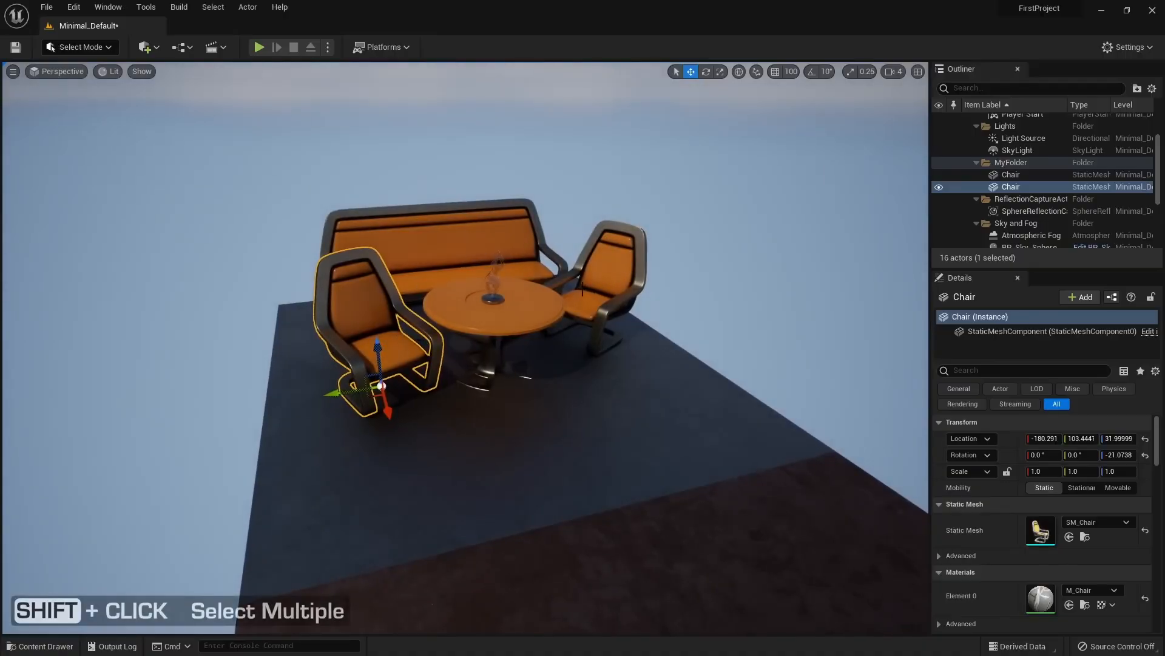
left_click(607, 267, "shift")
right_click_drag(548, 327, 571, 331)
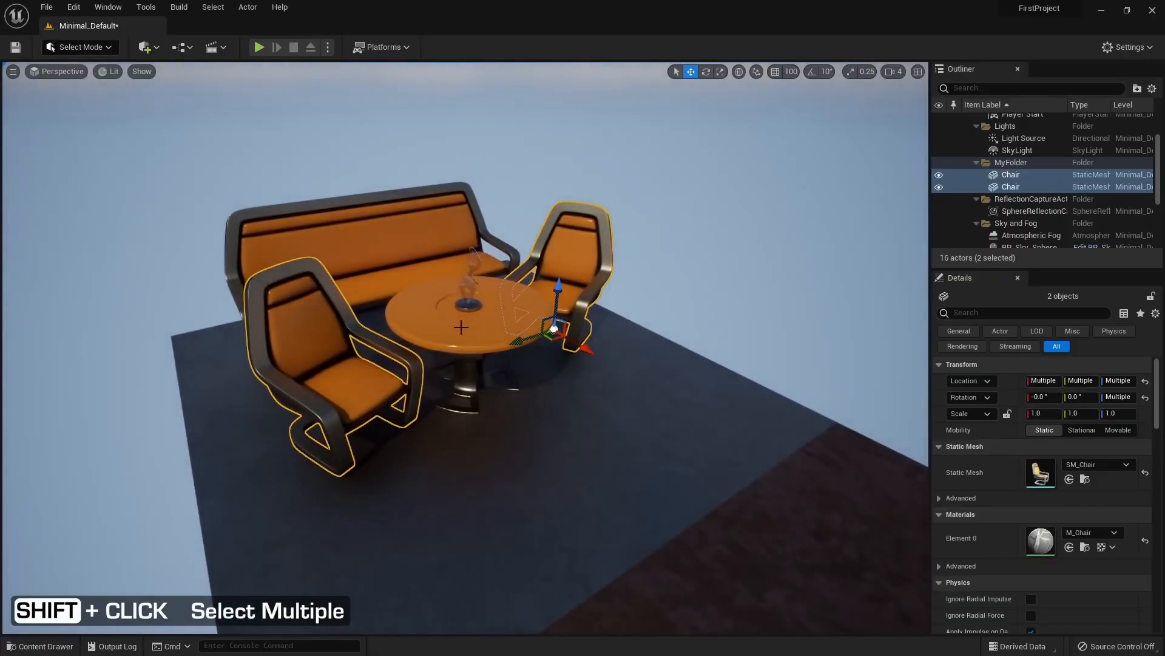
left_click(438, 327, "shift")
left_click(465, 302, "shift")
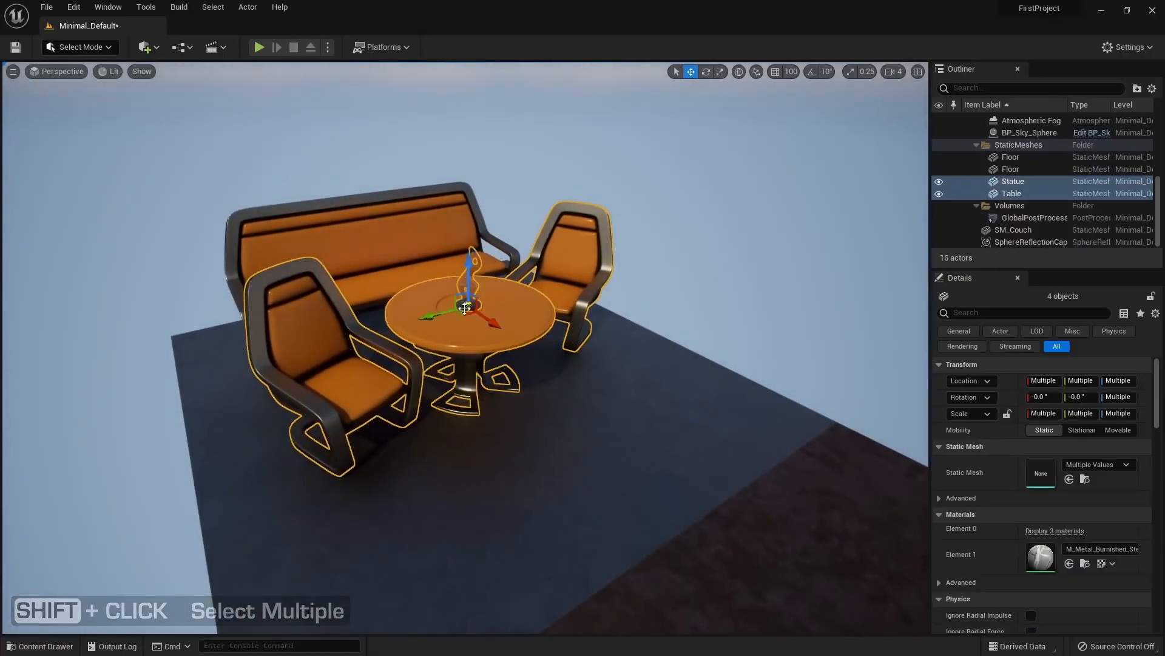
right_click_drag(555, 339, 581, 310)
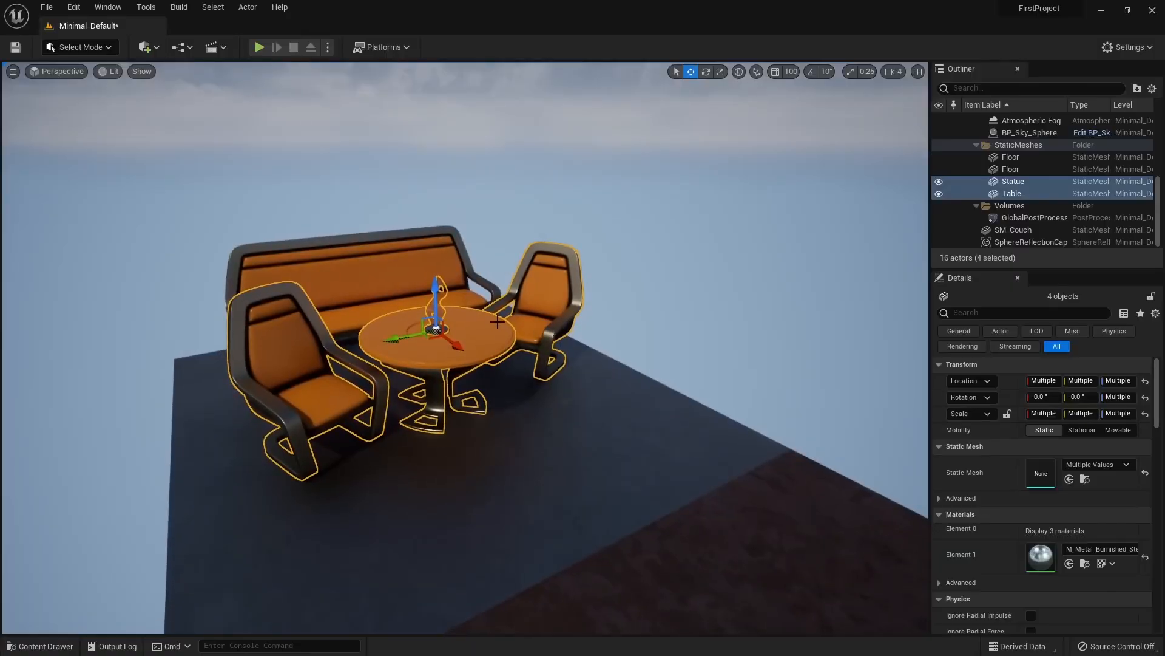
Remove the table and the far chair from the selection, move the remaining chair and statue together, and undo the move
left_click(497, 335, "ctrl")
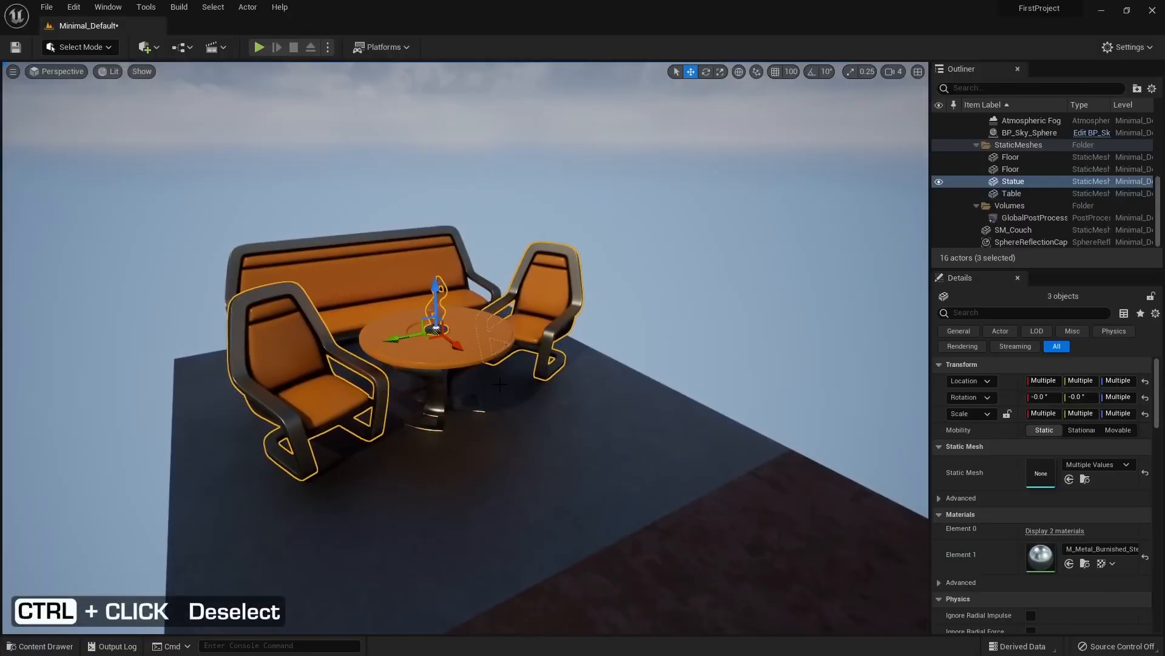
left_click(537, 303, "ctrl")
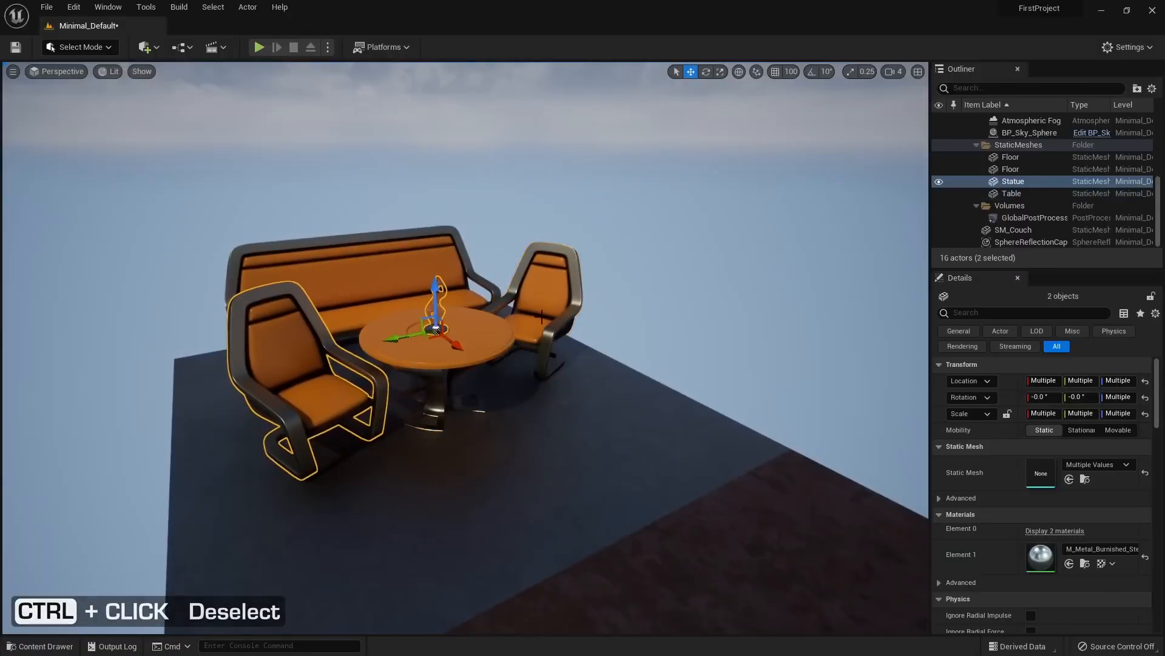
right_click_drag(537, 396, 571, 447)
left_click_drag(429, 342, 476, 358)
key("ctrl+z")
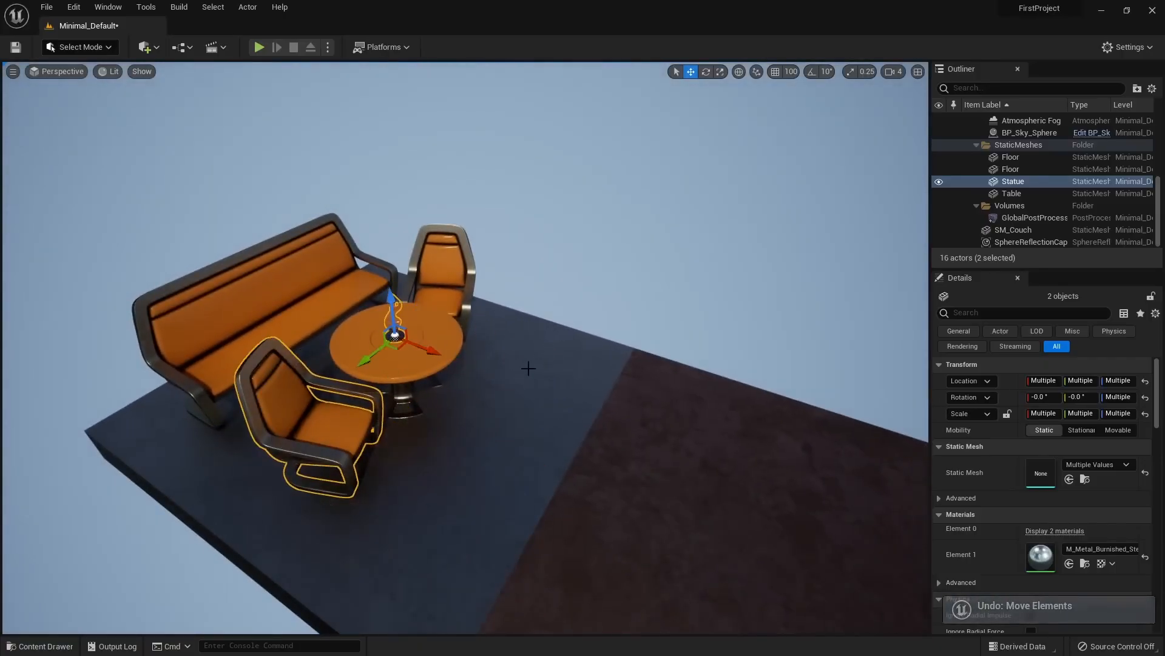
Copy the near chair along X to about -76, and move the copy past the floor's edge to about X 464
left_click(285, 386)
right_click_drag(433, 446, 433, 445)
left_click_drag(384, 460, 467, 460, "alt")
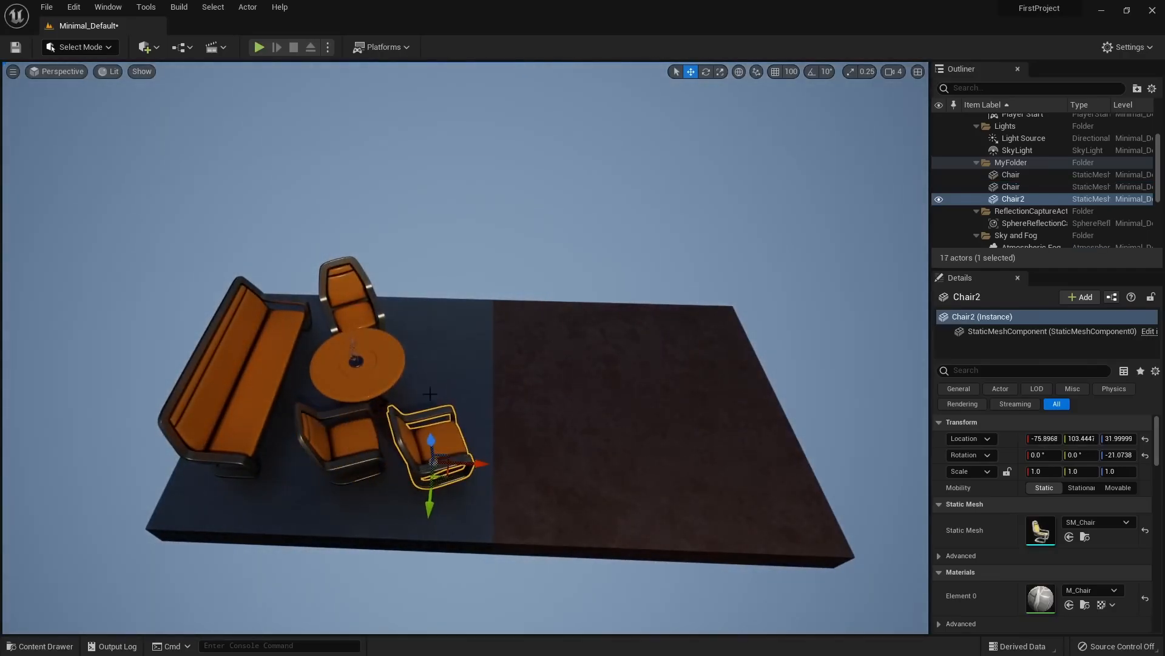
right_click_drag(559, 371, 559, 372)
left_click_drag(471, 405, 910, 434)
right_click_drag(910, 434, 910, 435)
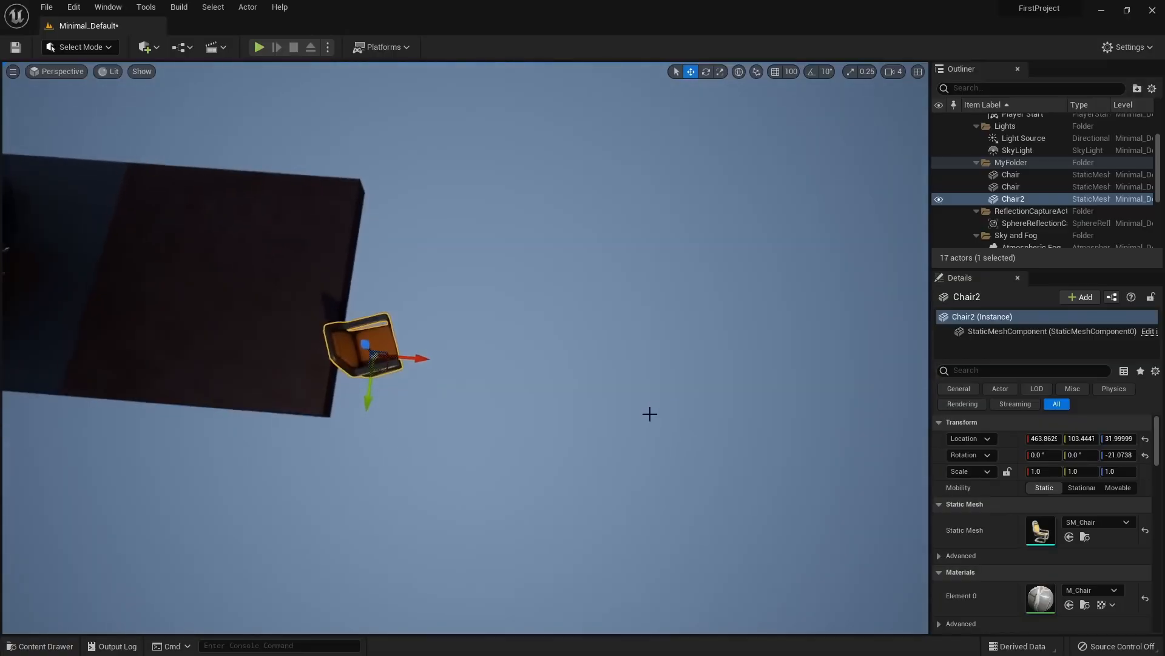
Move the copied chair farther out along X, and undo its last two moves
left_click_drag(423, 358, 810, 358)
right_click_drag(809, 358, 809, 358)
right_click_drag(572, 370, 572, 370)
key("ctrl+z")
key("ctrl+z")
Move the copied chair along X to about -50, and on to about 205 with the camera following it
right_click_drag(465, 363, 465, 363)
left_click_drag(367, 339, 458, 347, "alt")
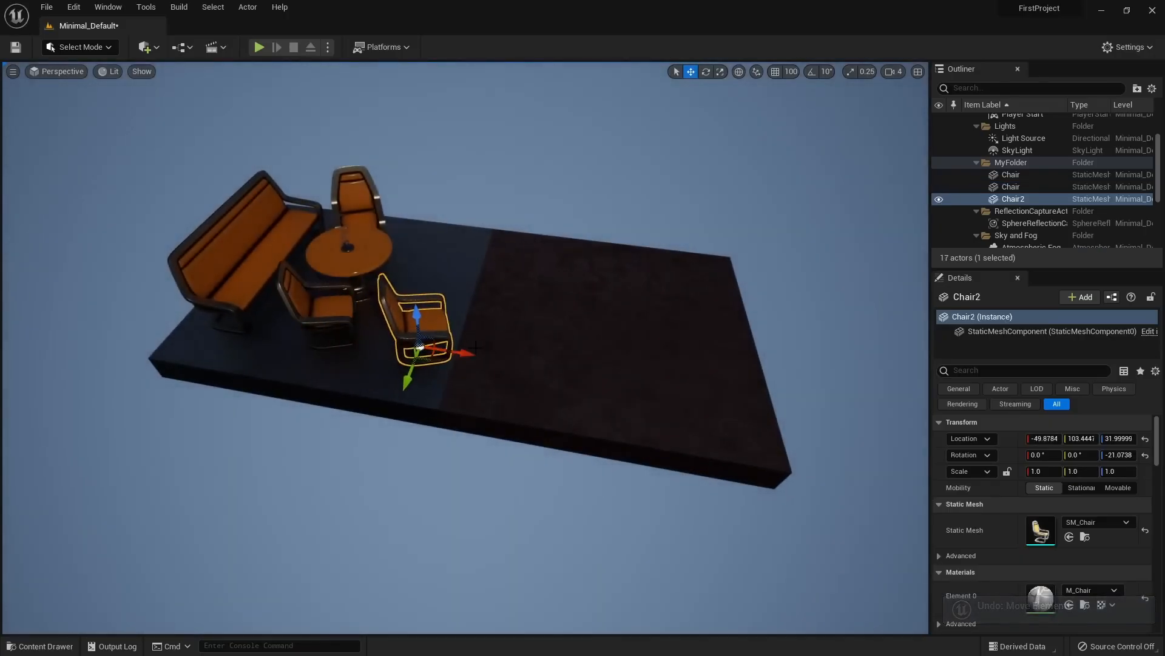
right_click_drag(458, 346, 458, 347)
left_click_drag(441, 392, 498, 394, "shift")
left_click_drag(454, 392, 488, 433, "shift")
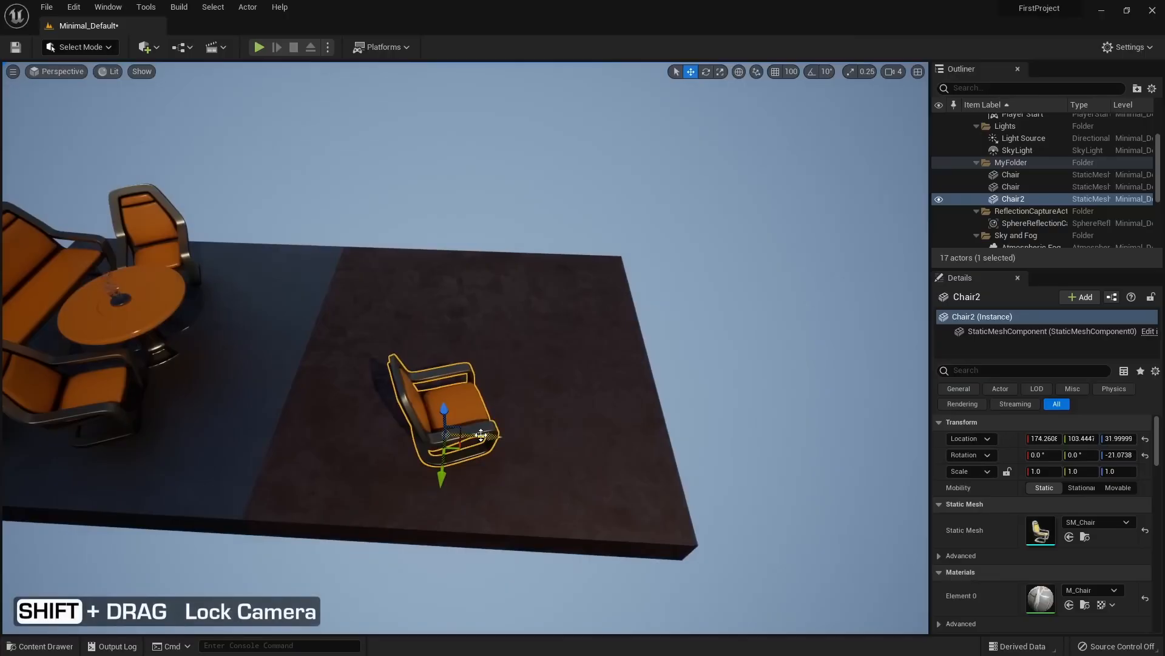
right_click_drag(568, 416, 490, 412)
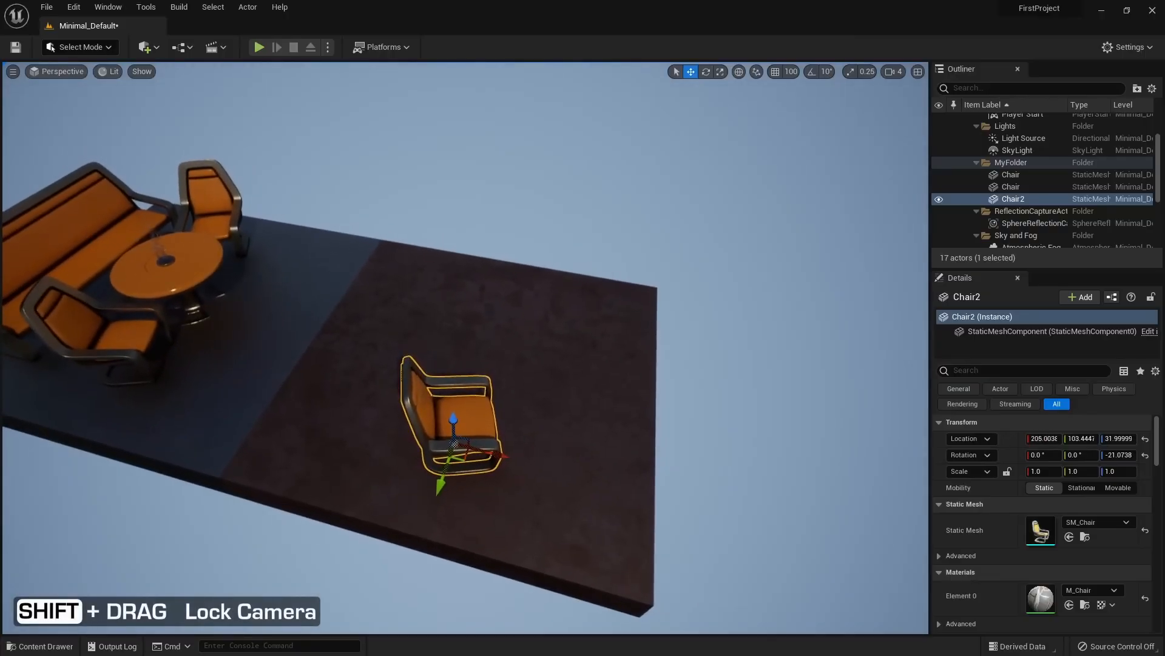
Move the copied chair back along X with the camera following it, and delete the copy
left_click_drag(493, 448, 401, 424, "shift")
right_click_drag(502, 447, 467, 416)
key("Delete")
key("w")
Select both chairs and copy the pair along X three times, spacing the copies in two rows across the floor
left_click(358, 348)
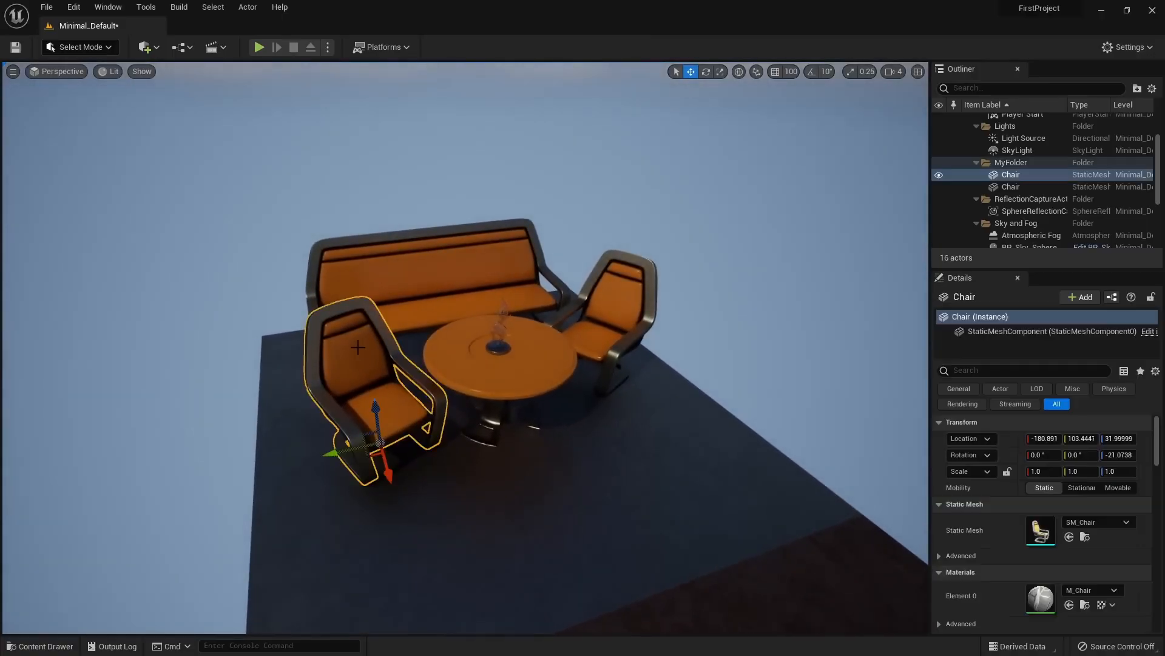
left_click(632, 290, "ctrl")
right_click_drag(633, 290, 728, 309)
key("a")
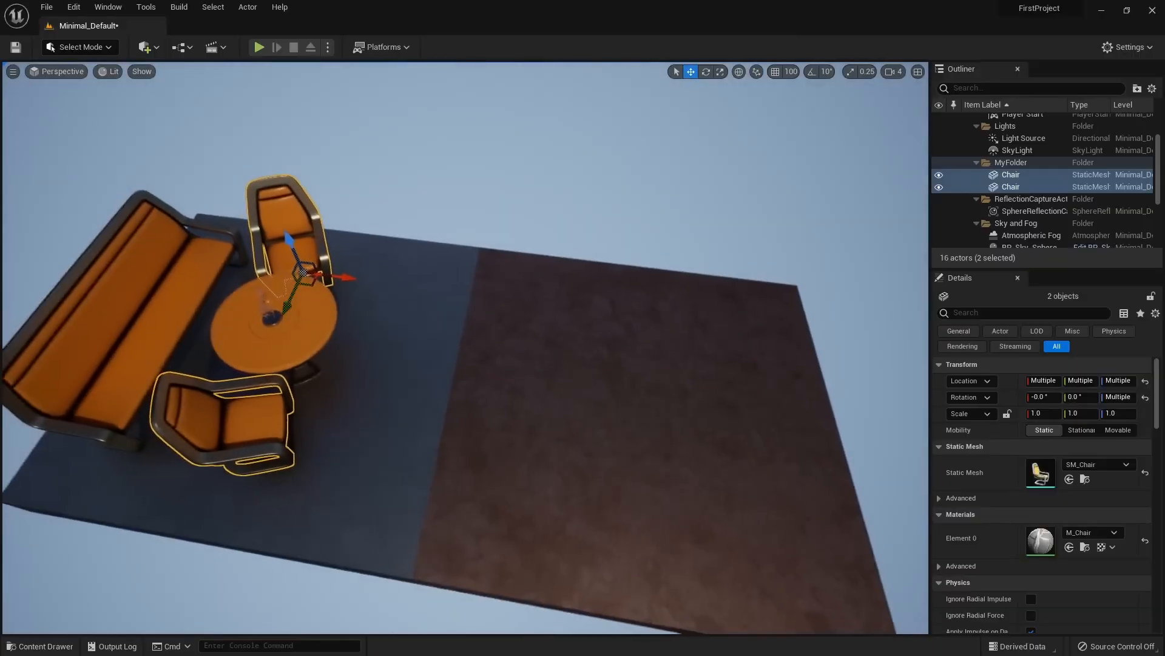
right_click_drag(443, 375, 443, 375)
key("s")
left_click_drag(370, 295, 640, 316, "alt")
scroll(640, 316, "up", 3)
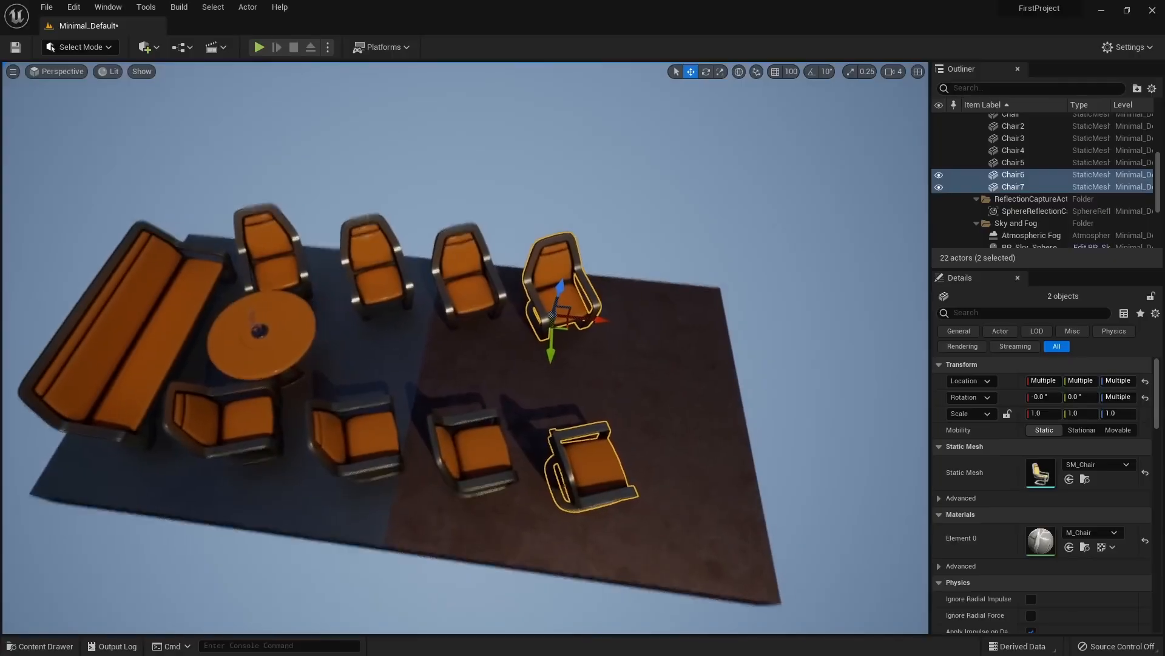
Rotate the second chair of the back row and the second chair of the front row slightly about their vertical axes
right_click_drag(580, 388, 587, 393)
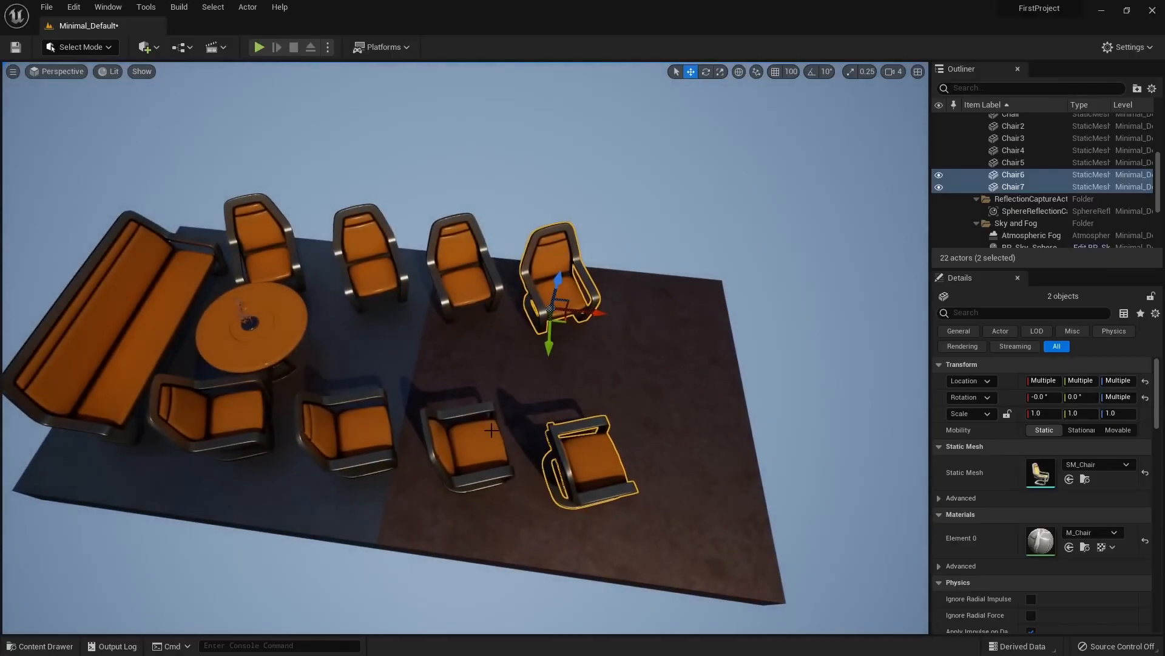
left_click(381, 264)
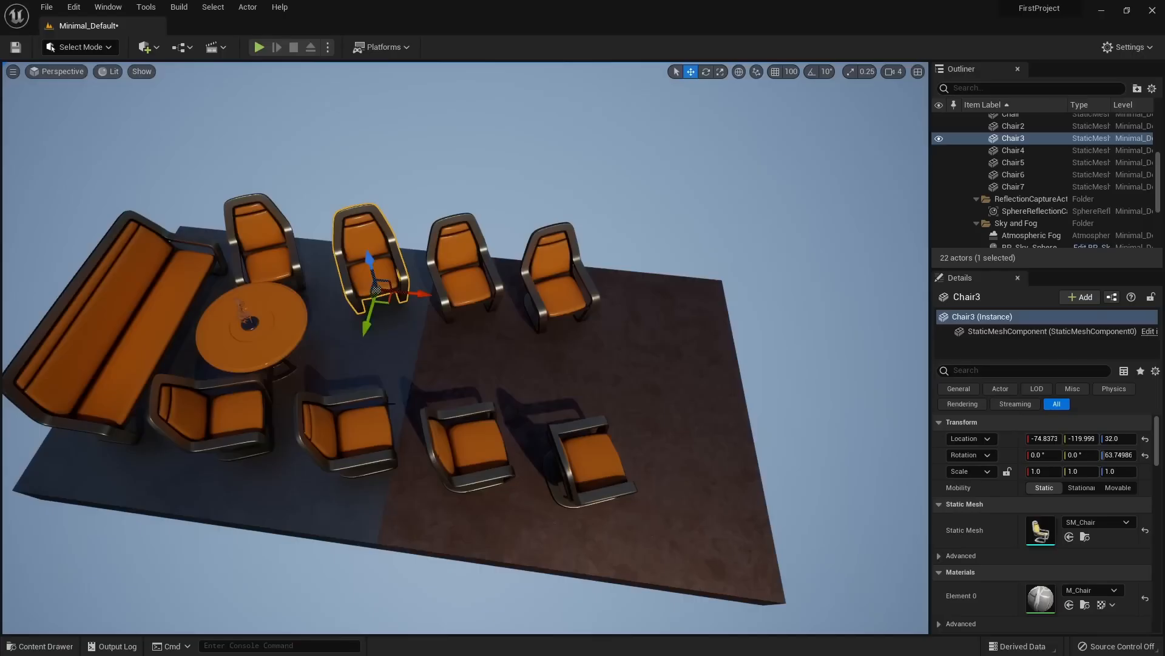
left_click_drag(414, 332, 396, 345)
left_click(347, 428)
left_click_drag(402, 495, 417, 485)
left_click_drag(432, 429, 400, 384)
Rotate the third chair of the front row and the fourth chair of the back row slightly about their vertical axes
left_click(467, 482)
left_click(484, 460)
left_click_drag(515, 502, 528, 453)
left_click(473, 280)
left_click(561, 287)
left_click_drag(515, 354, 490, 328)
Adjust the rotation of the last front-row chair, and turn the front-row chair beside it
left_click(584, 499)
left_click_drag(526, 511, 451, 485)
left_click(451, 485)
left_click_drag(515, 505, 529, 472)
Turn another front-row chair slightly from a closer view of the seating group
key("w")
right_click_drag(529, 473, 420, 446)
left_click(420, 445)
key("e")
left_click_drag(461, 533, 486, 516)
key("w")
right_click_drag(380, 535, 548, 468)
Stretch the round table into a long oval scaled about 1.24 by 3.28, rotated about -92°, and centre it between the chair rows at X about -30
left_click(486, 344)
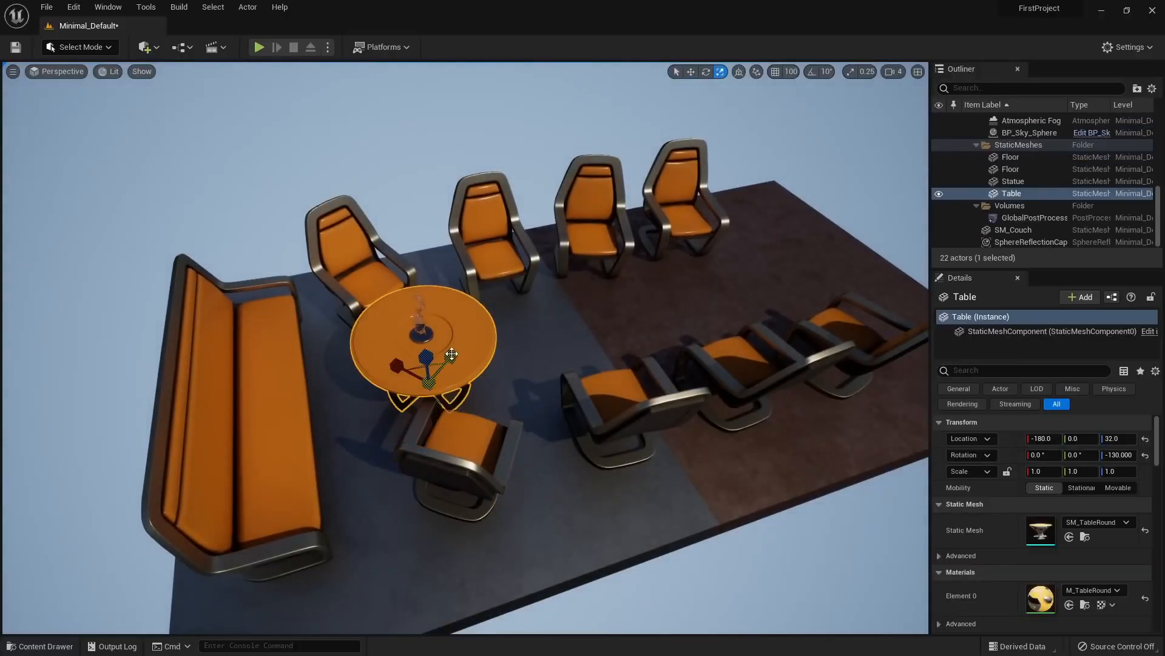
left_click_drag(450, 356, 528, 265)
right_click_drag(416, 434, 473, 461)
left_click_drag(407, 395, 515, 402)
right_click_drag(437, 489, 333, 457)
left_click_drag(462, 381, 611, 363)
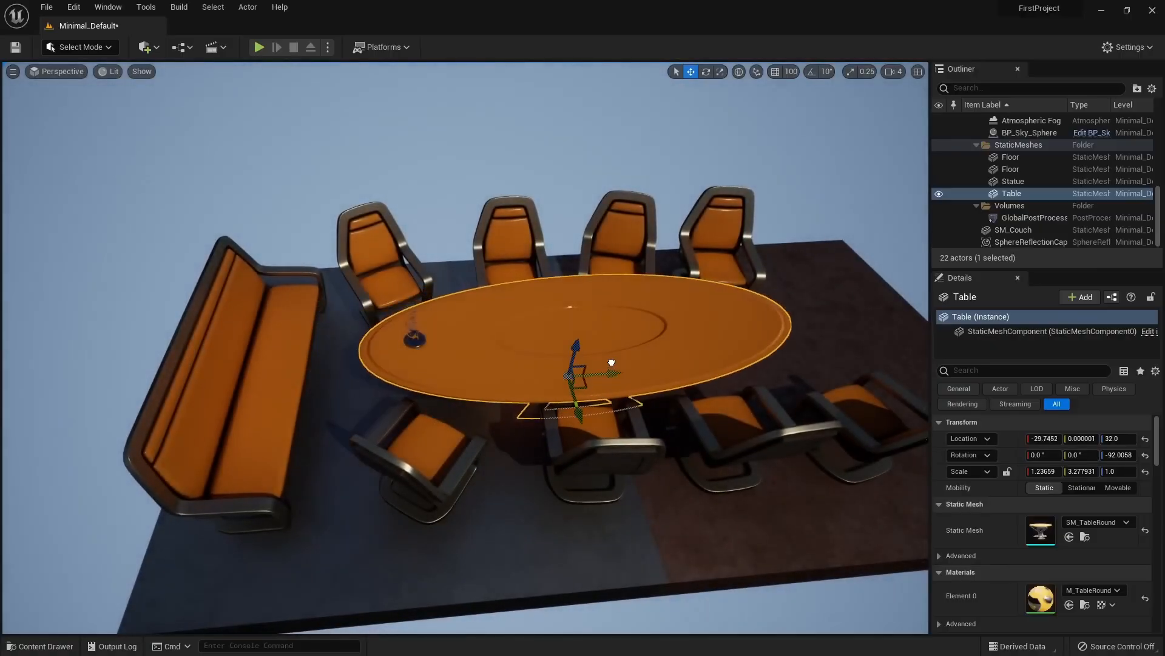
Select the two chairs nearest the couch, shift them along X away from it, and fine-tune the rotation of the front one
left_click(425, 446)
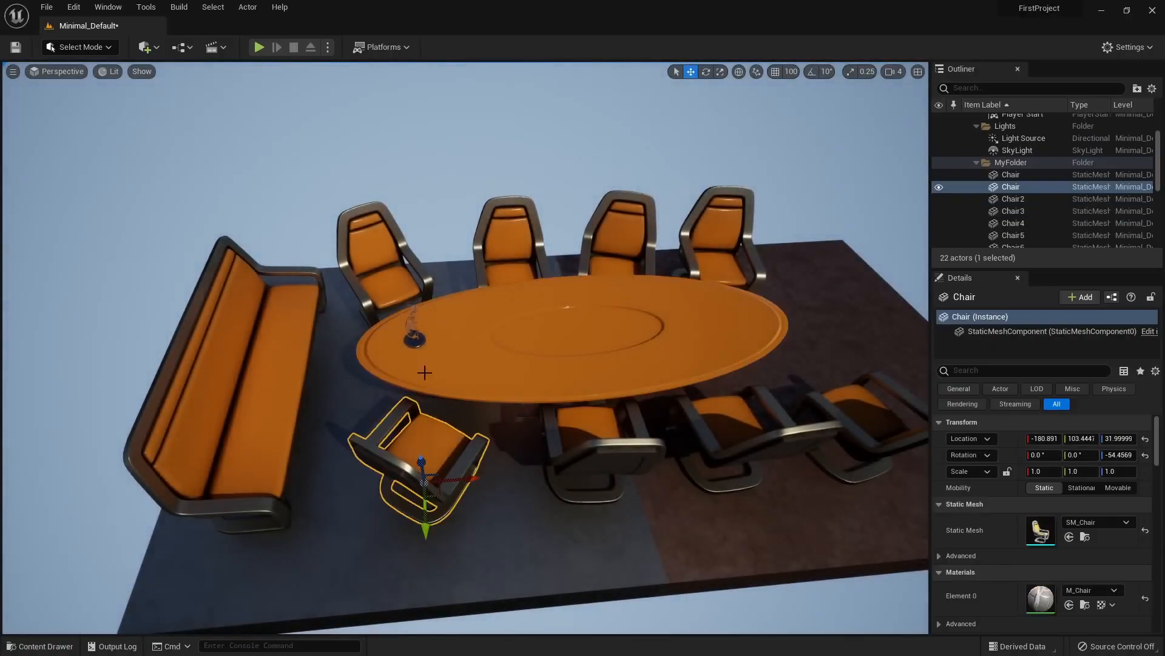
left_click(380, 268, "ctrl")
left_click_drag(425, 305, 482, 359)
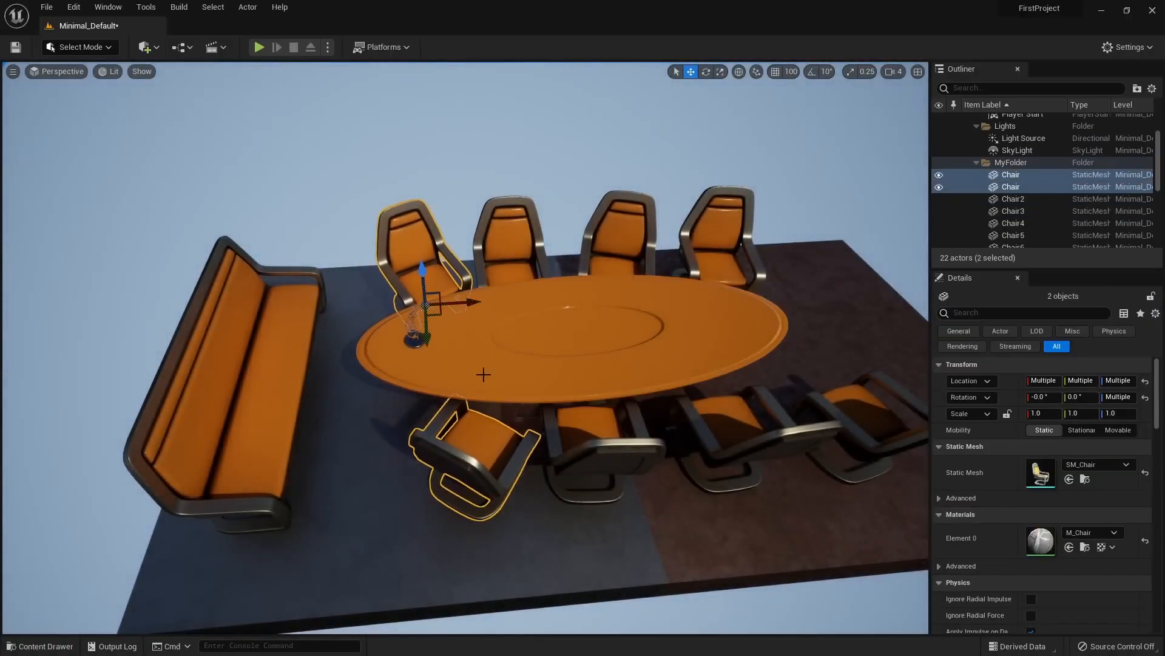
left_click_drag(468, 304, 456, 304)
left_click(447, 419)
left_click_drag(466, 546, 455, 539)
Move the statue along X to about -41 near the table's centre, and scale it uniformly to about 0.77
left_click(417, 334)
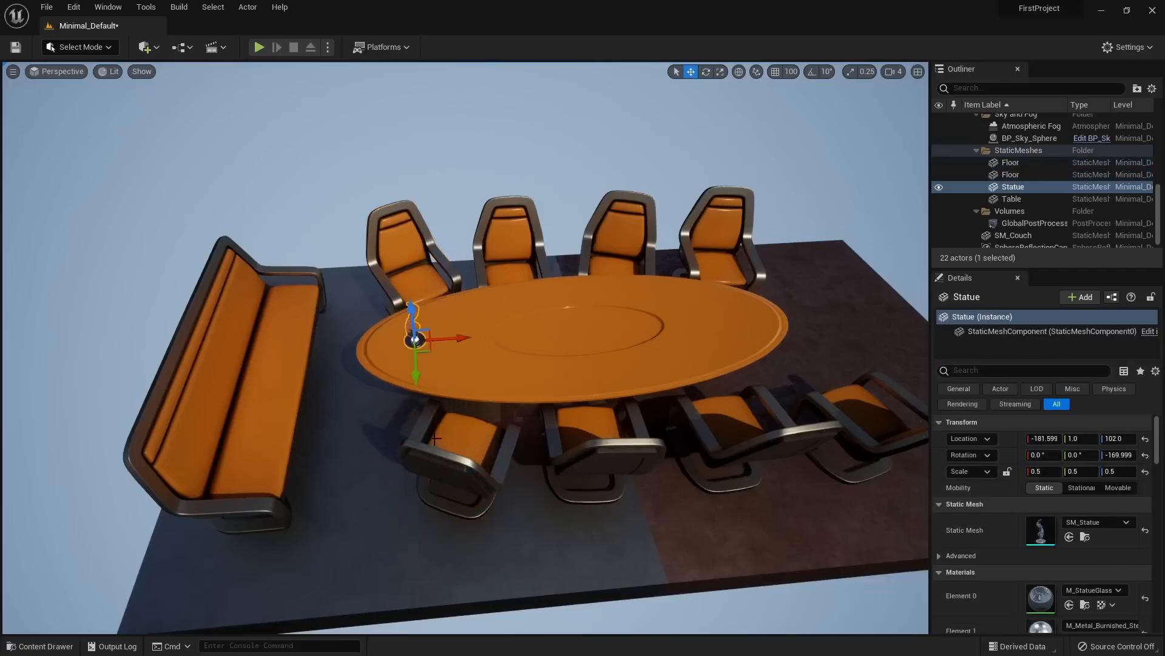
left_click_drag(597, 323, 609, 322)
mouse_move(516, 425)
right_mouse_down()
mouse_move(522, 395)
mouse_move(515, 424)
right_mouse_up()
key("r")
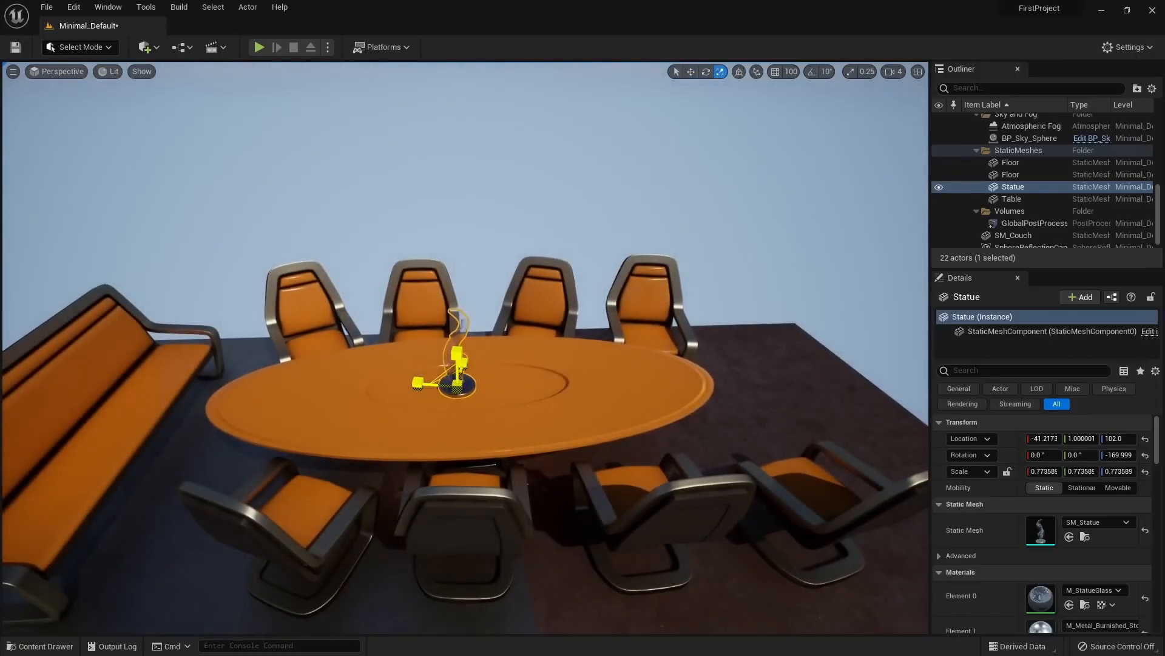
key("w")
right_click_drag(460, 389, 485, 388)
right_click_drag(293, 359, 294, 360)
right_click_drag(719, 419, 719, 465)
Add the SM_Lamp_Ceiling mesh from StarterContent's Props folder to the level
key("ctrl+space")
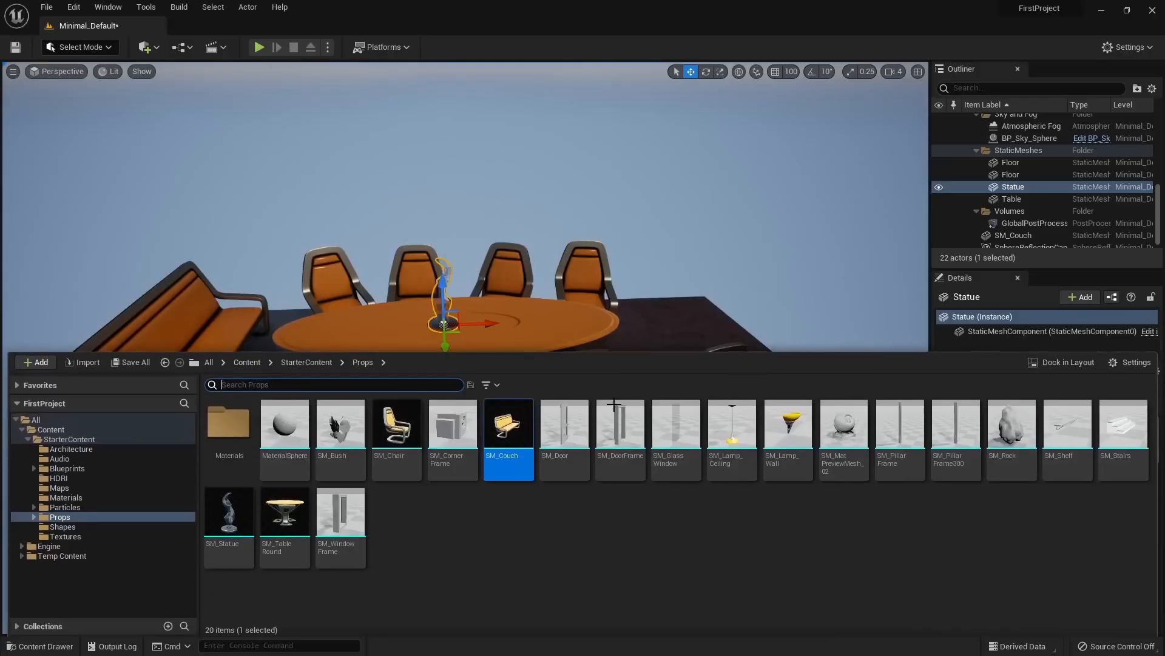
left_click(247, 361)
double_click(228, 422)
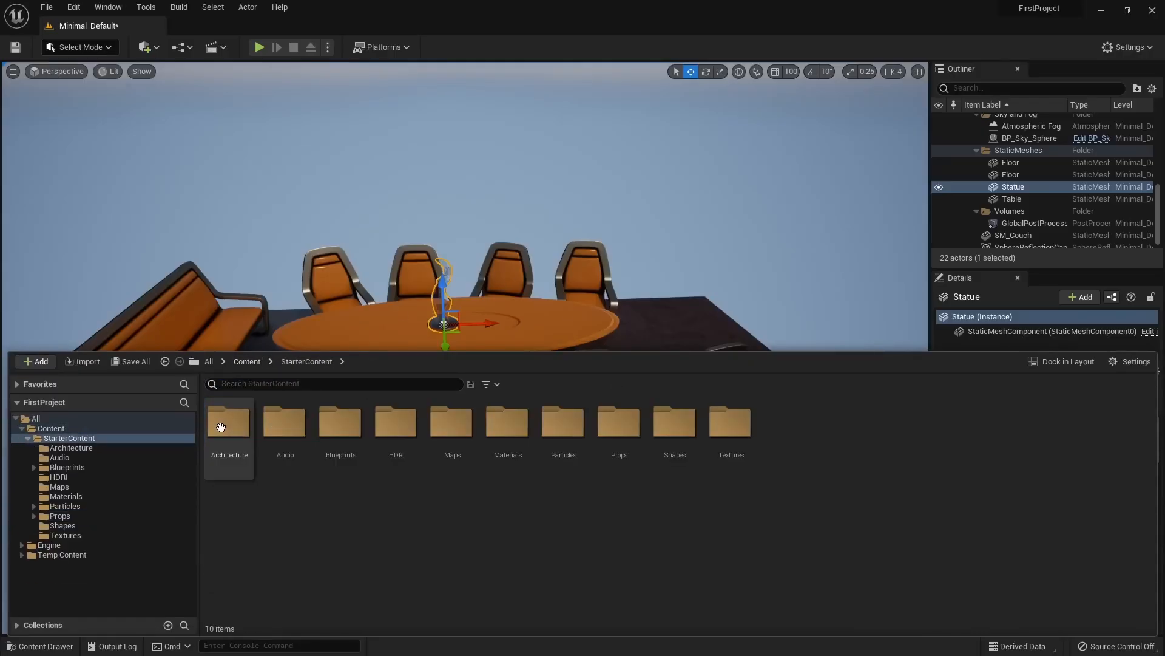
double_click(619, 423)
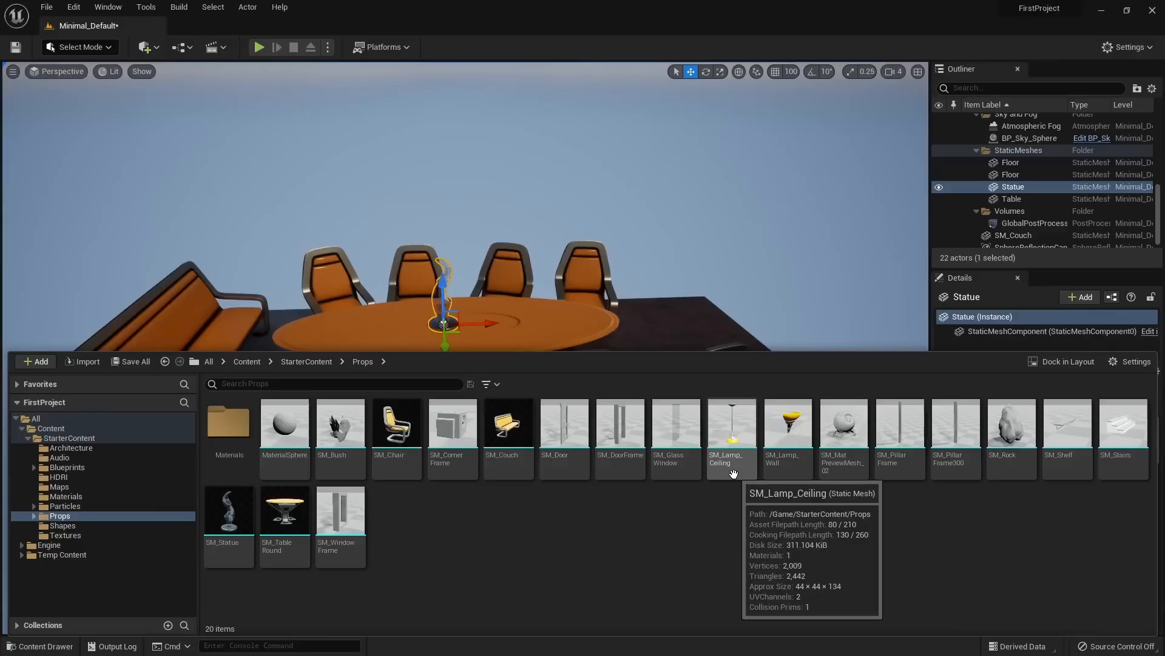
left_click_drag(735, 457, 666, 401)
left_click_drag(657, 356, 723, 130)
Move the ceiling lamp along X to about 289, beyond the end of the chair rows
right_click_drag(681, 130, 670, 98)
key("d")
right_click_drag(519, 289, 508, 289)
left_click_drag(493, 226, 650, 226)
right_click_drag(585, 366, 550, 376)
key("w")
key("d")
key("q")
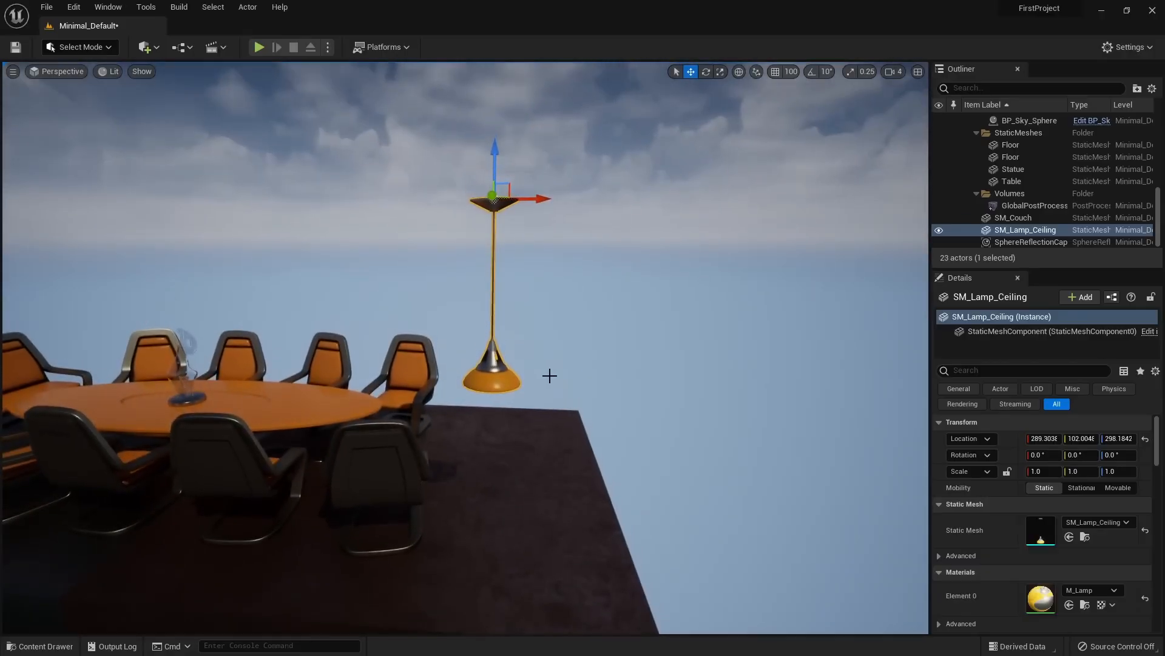
Try to flip the ceiling lamp upside down with free rotation, and undo the rotation
left_click_drag(549, 244, 408, 229)
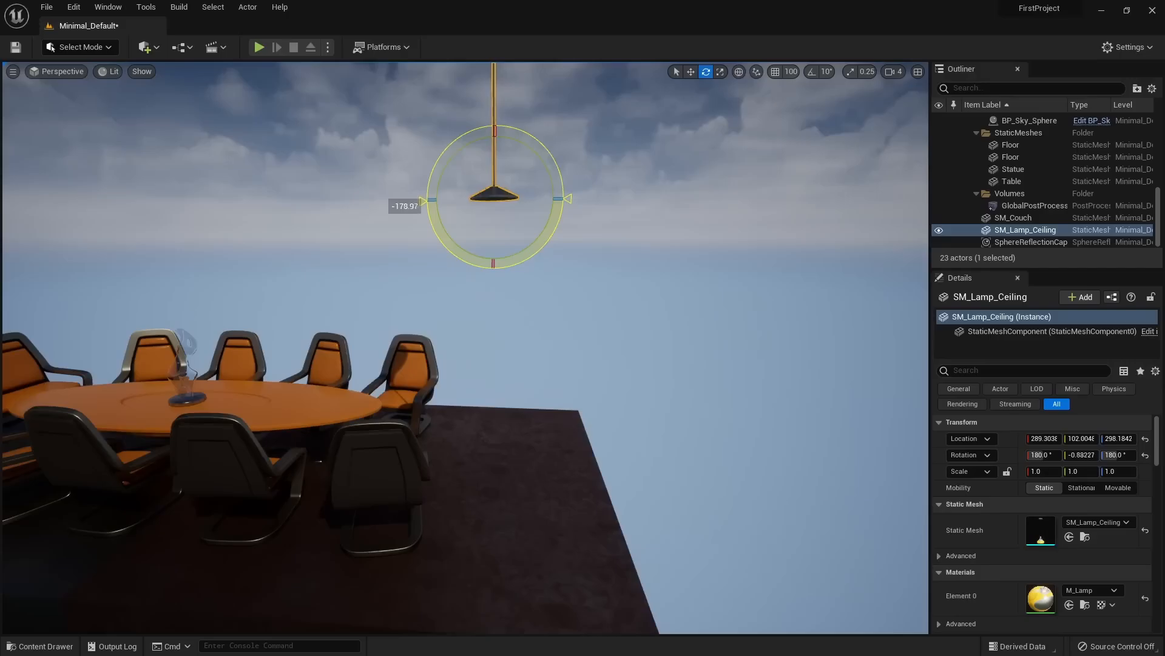
key("ctrl+z")
right_click_drag(671, 297, 614, 326)
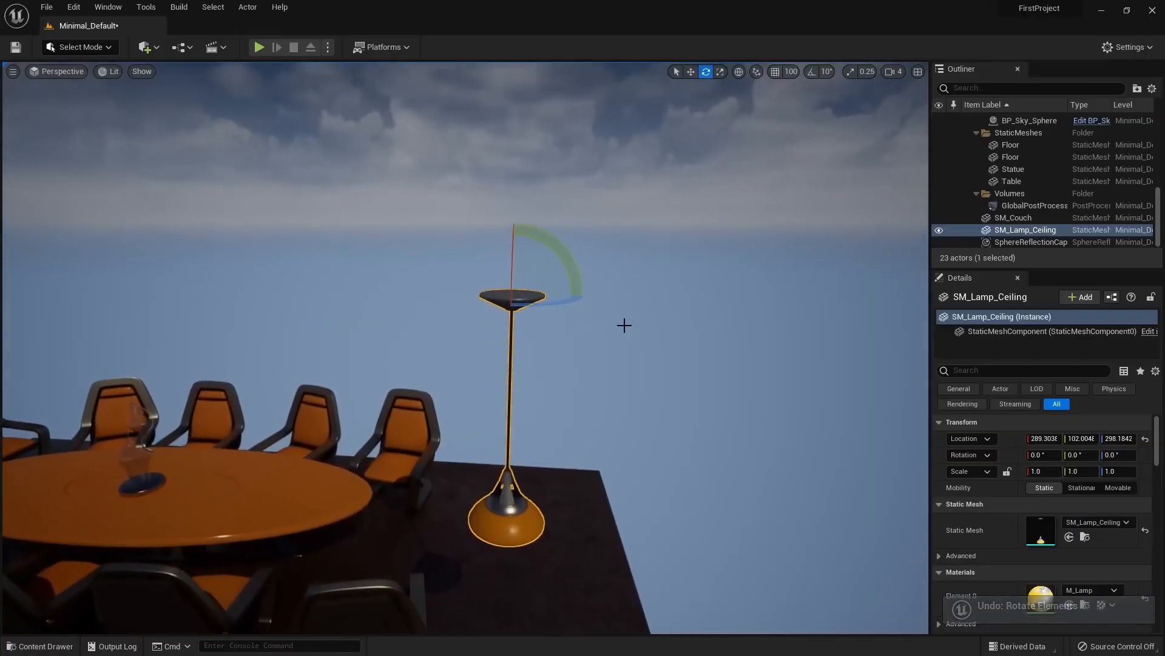
Enable 10° rotation snapping and turn the ceiling lamp upside down by 180°
left_click(813, 72)
left_click_drag(557, 242, 422, 295)
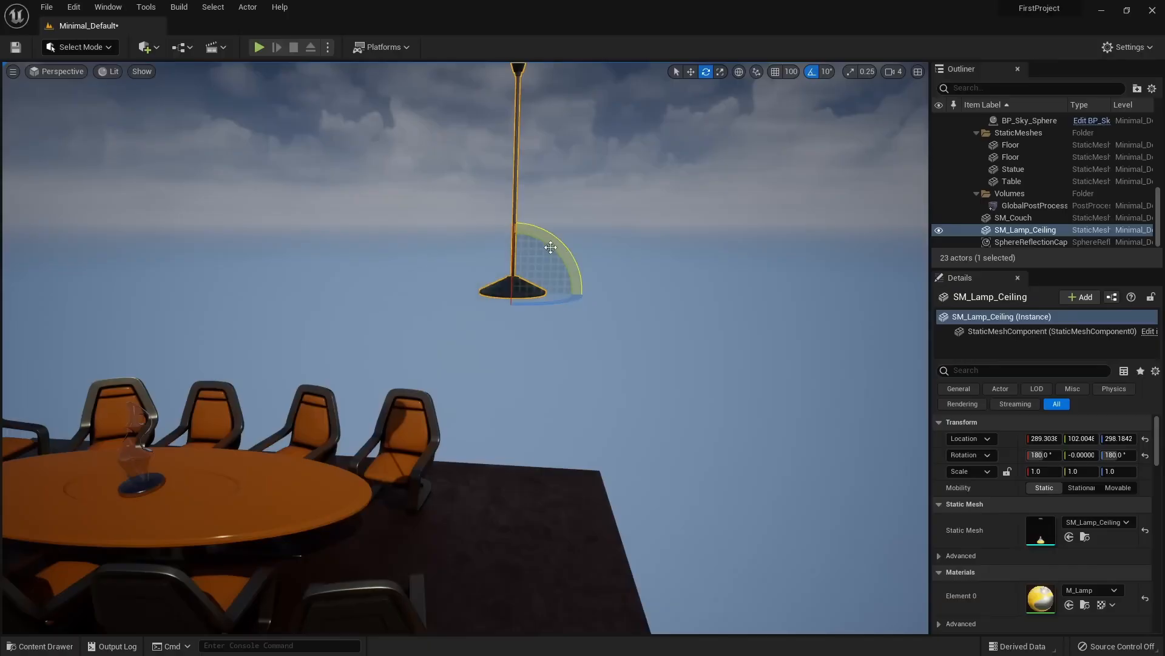
Lower the flipped lamp along Z to about 32 so its base meets the floor
key("w")
right_click_drag(569, 259, 540, 260)
left_click_drag(541, 244, 532, 469)
right_click_drag(531, 468, 549, 492)
left_click_drag(487, 195, 486, 435)
mouse_move(486, 435)
right_mouse_down()
mouse_move(504, 462)
mouse_move(497, 449)
right_mouse_up()
left_click_drag(462, 231, 453, 373)
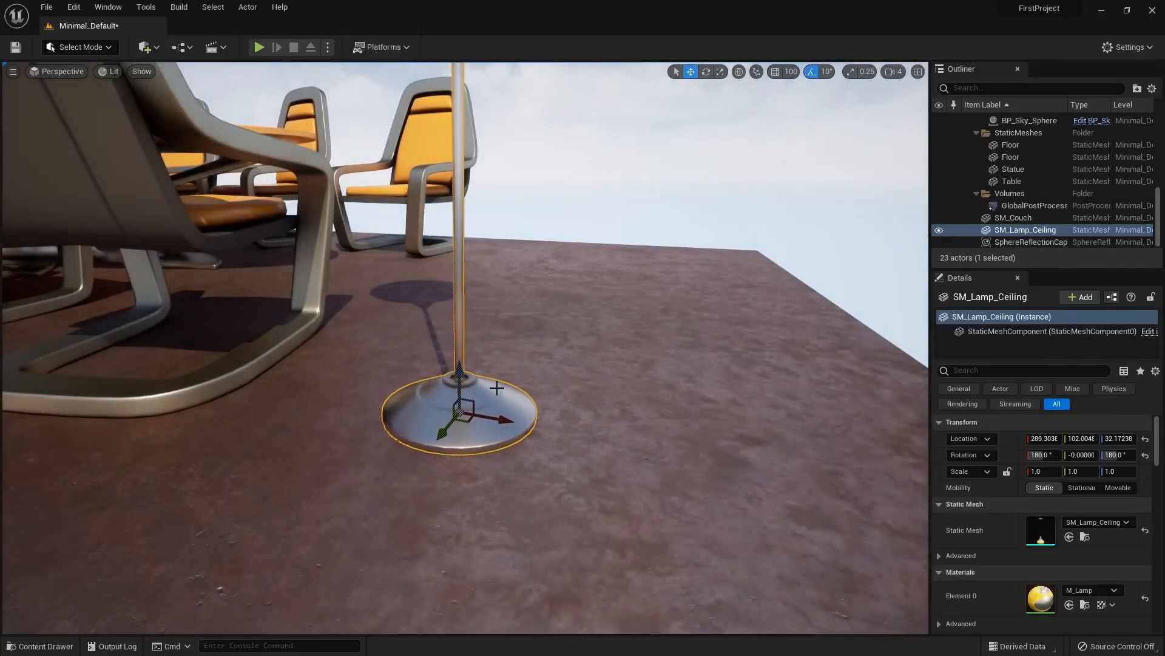
Raise the lamp along Z to about 169, and snap it down to the floor
left_click_drag(457, 381, 458, 169)
right_click_drag(459, 168, 468, 122)
key("s")
right_click_drag(468, 327, 471, 301)
left_click_drag(455, 334, 483, 163)
key("e")
mouse_move(483, 163)
right_mouse_down()
mouse_move(483, 197)
mouse_move(463, 159)
right_mouse_up()
key("q")
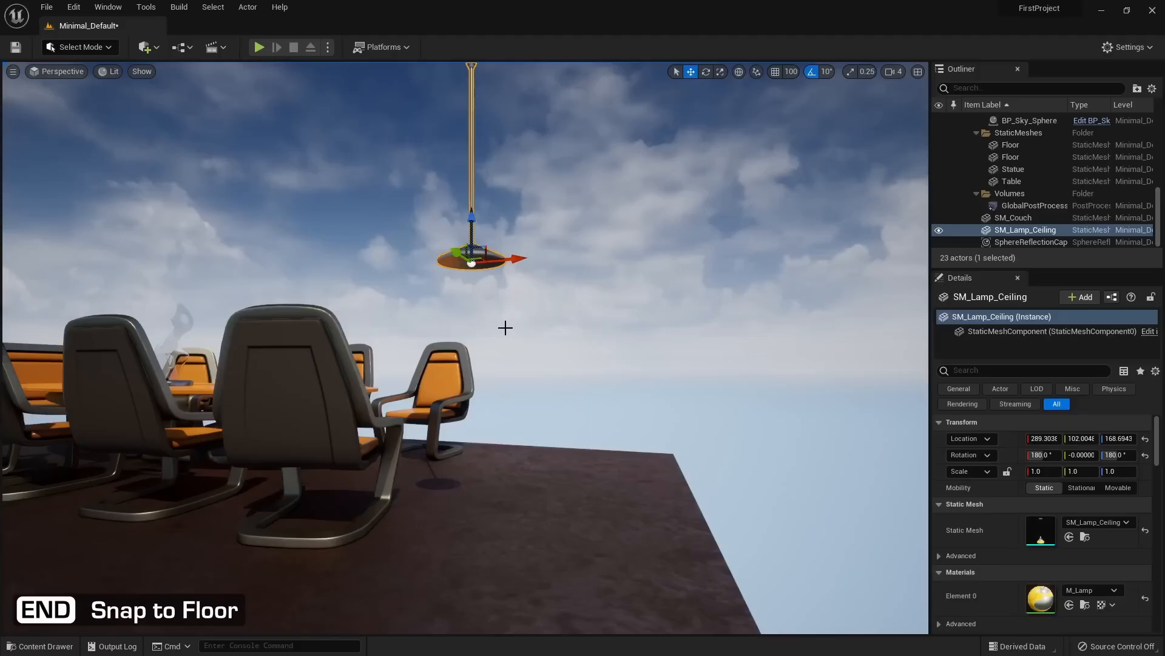
key("End")
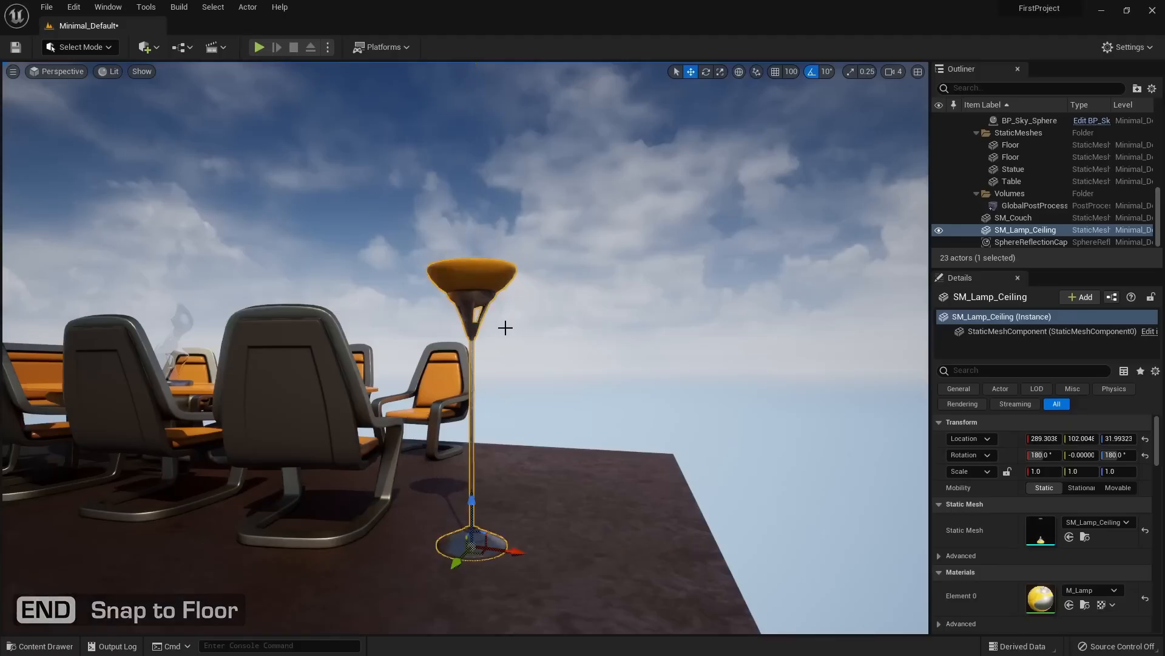
Scale the lamp along Z to about 1.26 to make it taller
right_click_drag(494, 352, 470, 534)
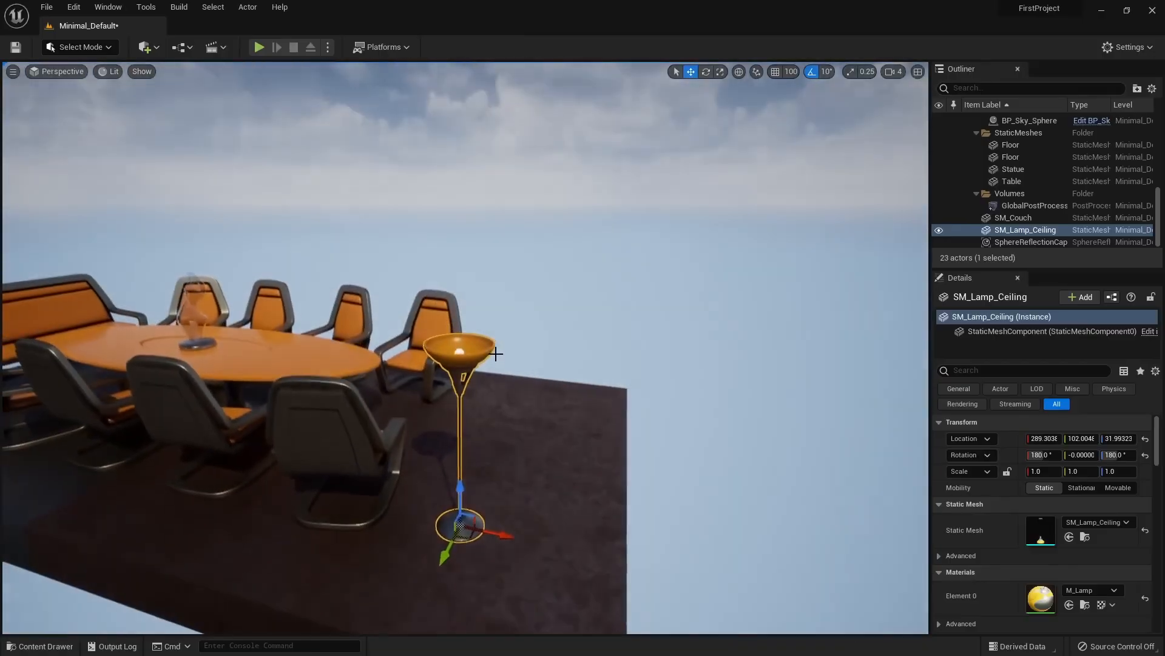
key("r")
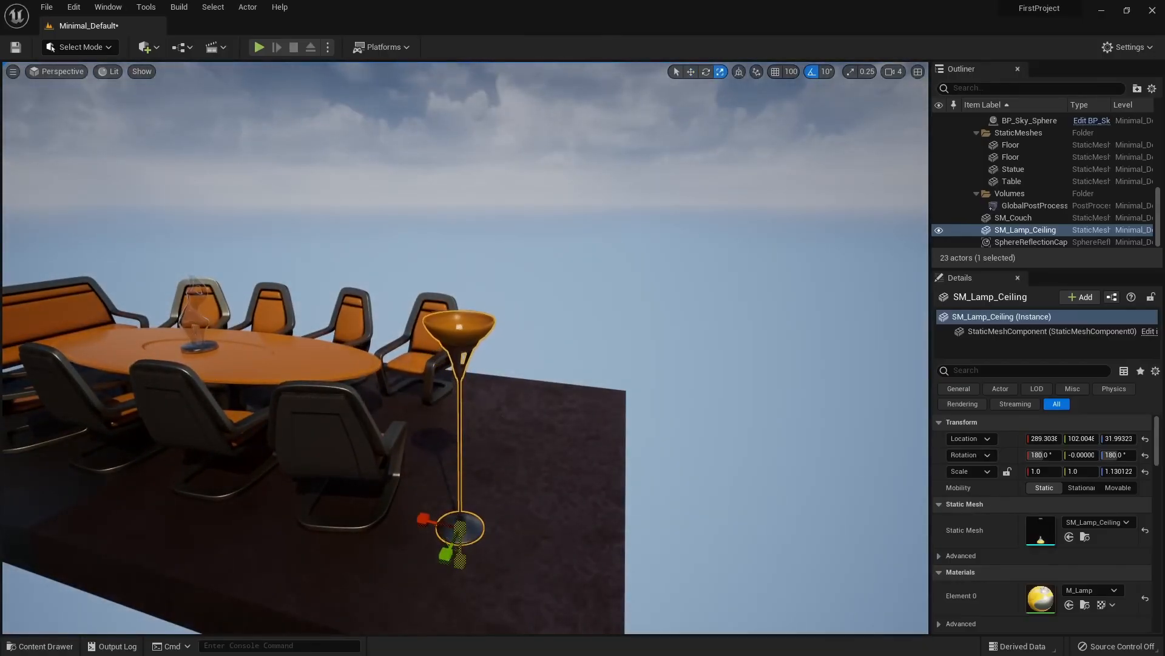
key("w")
Copy the lamp to the opposite side of the floor, and copy both lamps along X to the couch end
right_click_drag(465, 347, 497, 516)
left_click_drag(471, 507, 568, 380, "alt")
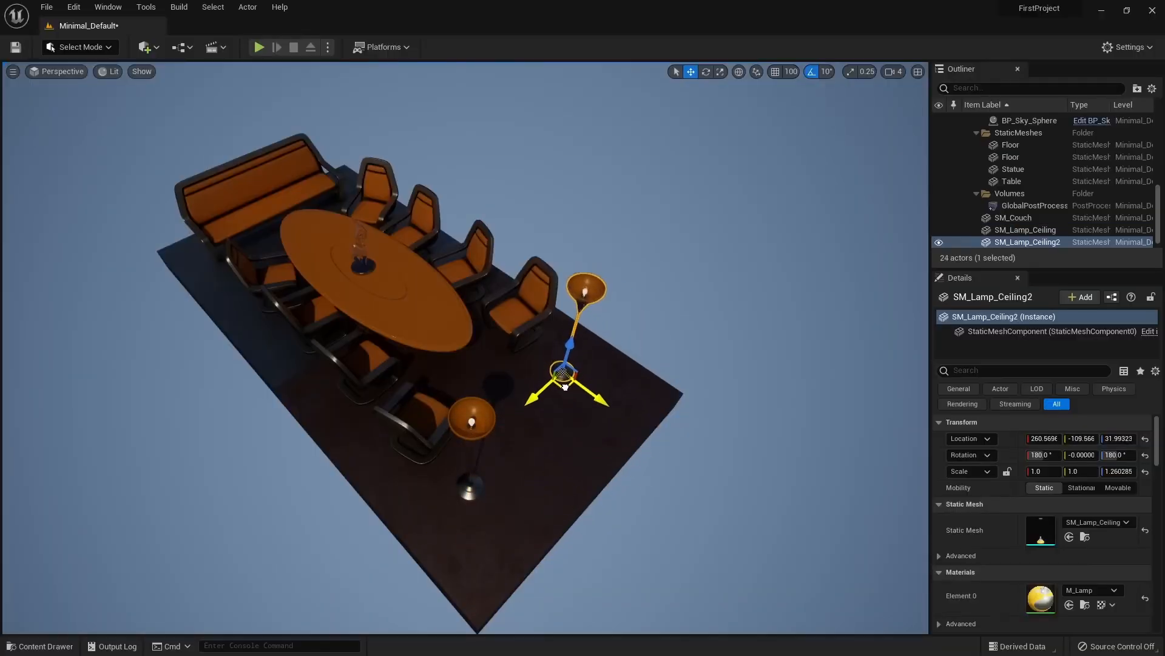
left_click(468, 420, "ctrl")
right_click_drag(468, 420, 635, 455)
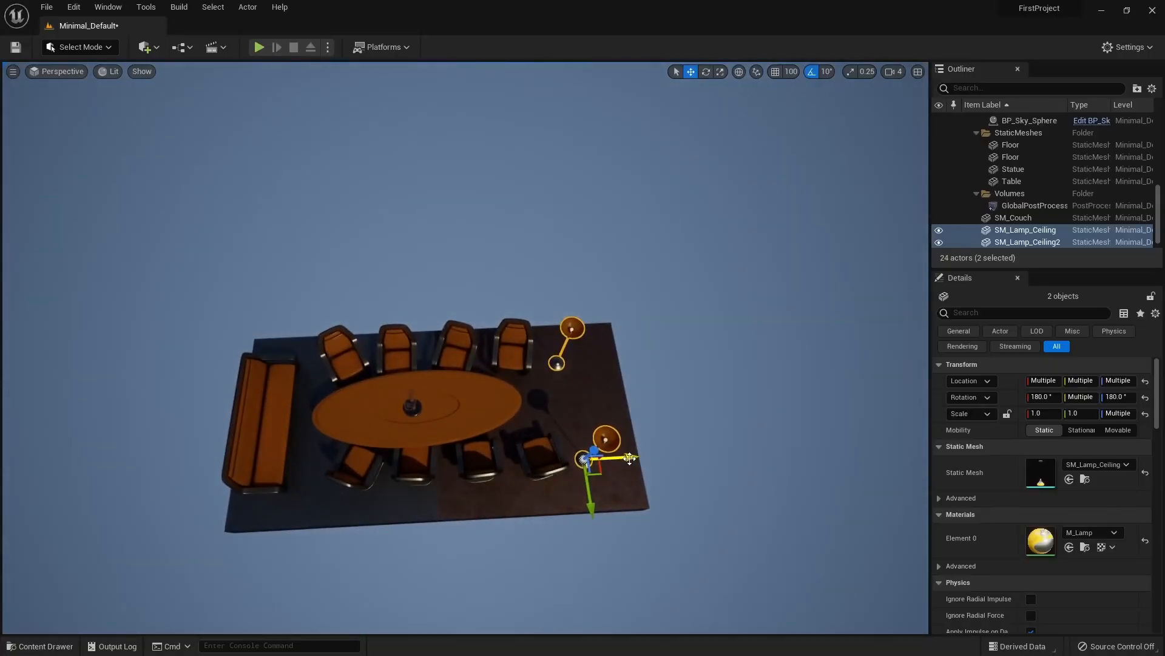
left_click_drag(629, 458, 585, 464, "alt")
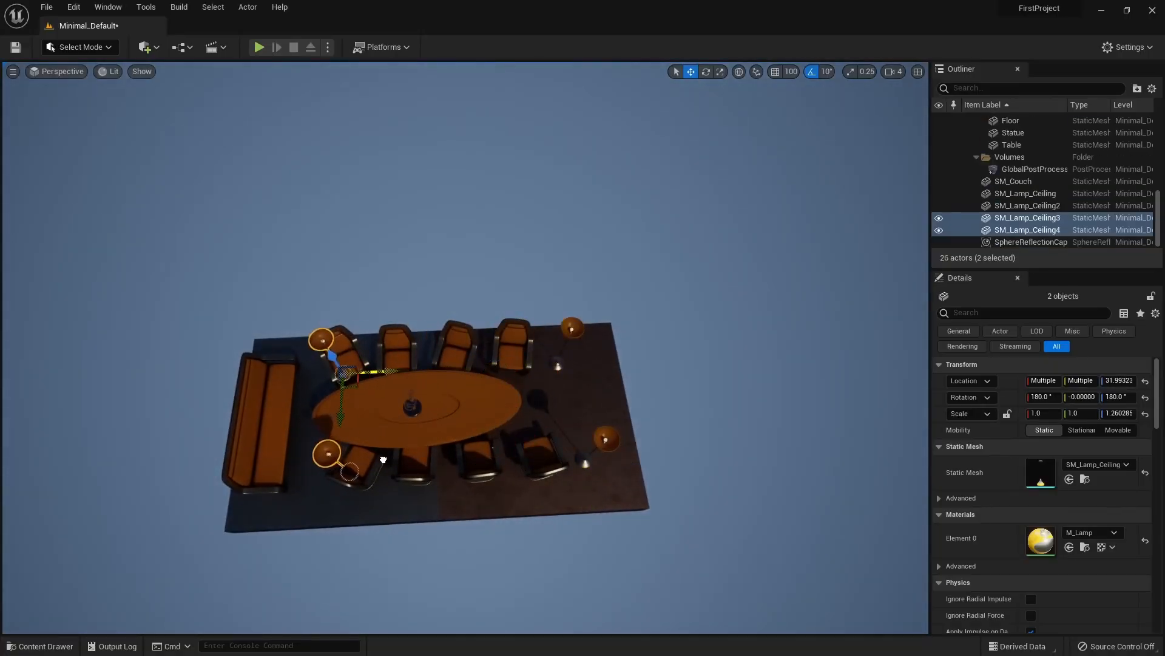
Adjust the position of the copied front lamp beside the couch, and clear the selection
left_click(318, 492)
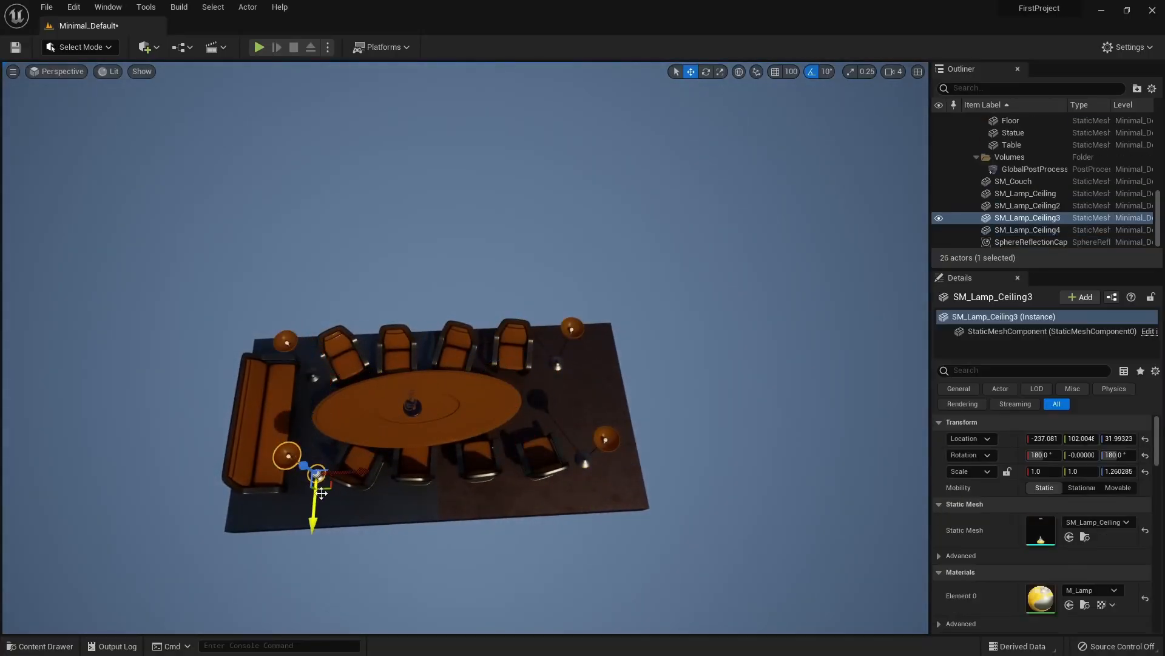
left_click_drag(323, 488, 324, 489)
right_click_drag(323, 488, 24, 339)
key("g")
right_click_drag(465, 348, 374, 325)
key("Escape")
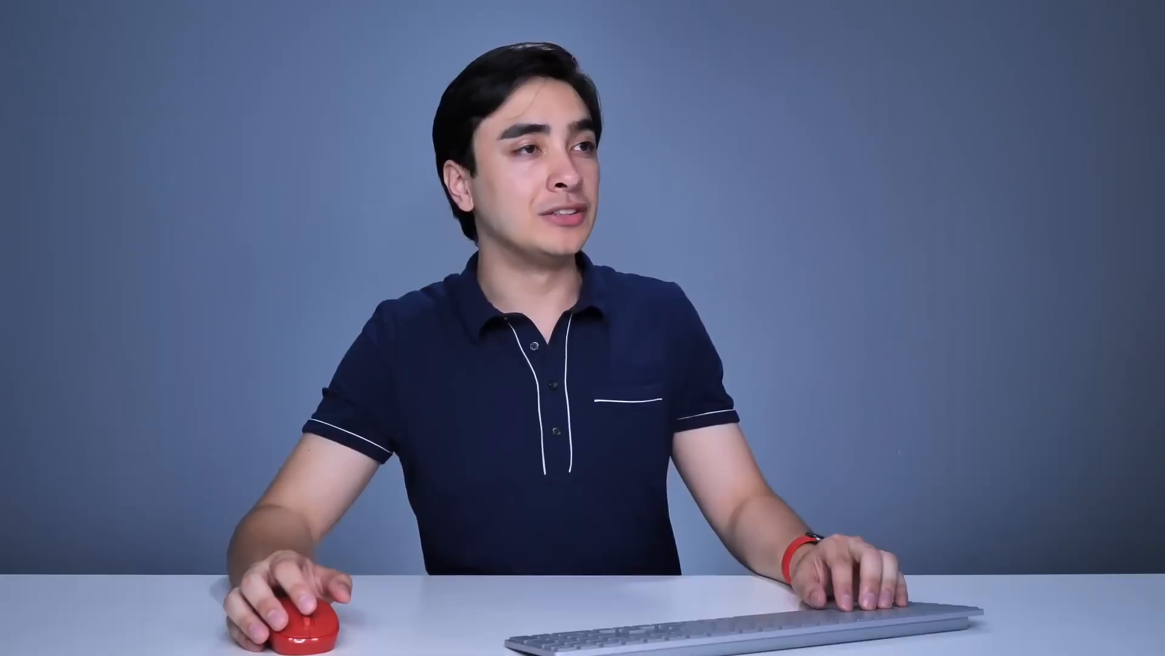
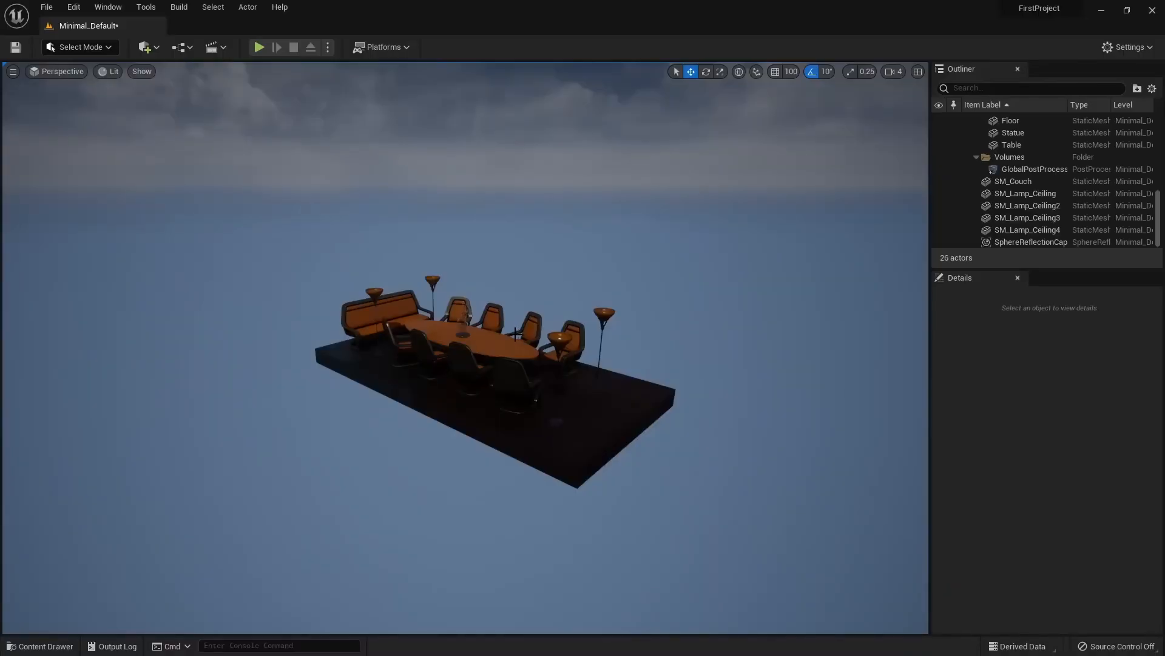
Examine the furniture arrangement by flying the camera under the table, back out and around it from above
right_click_drag(503, 337, 480, 337)
key("w")
right_click_drag(466, 347, 389, 241)
key("w")
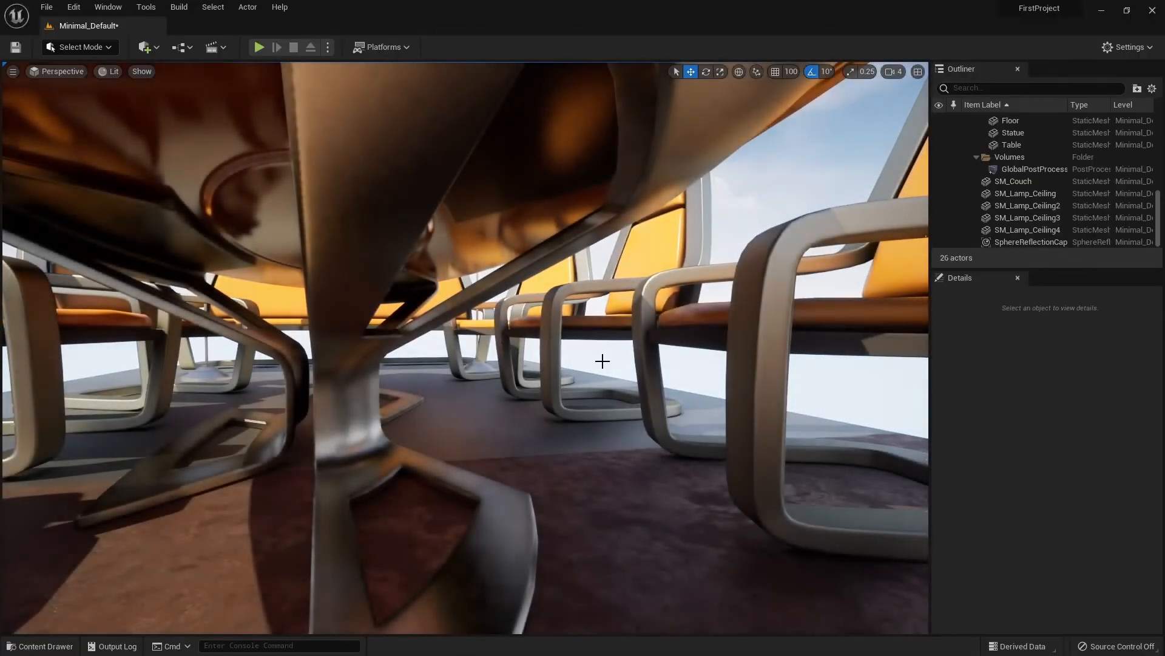
mouse_move(549, 349)
right_mouse_down()
mouse_move(601, 341)
mouse_move(544, 344)
mouse_move(540, 462)
mouse_move(525, 454)
mouse_move(610, 371)
mouse_move(540, 368)
mouse_move(546, 347)
right_mouse_up()
key("s")
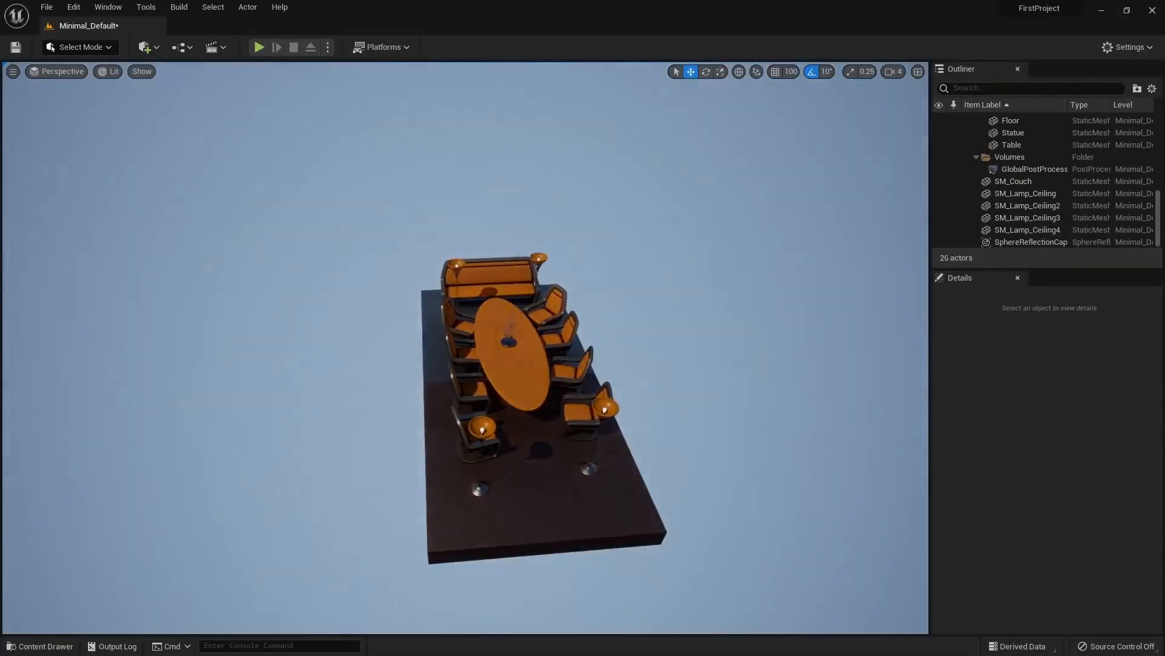
key("a")
key("q")
key("a")
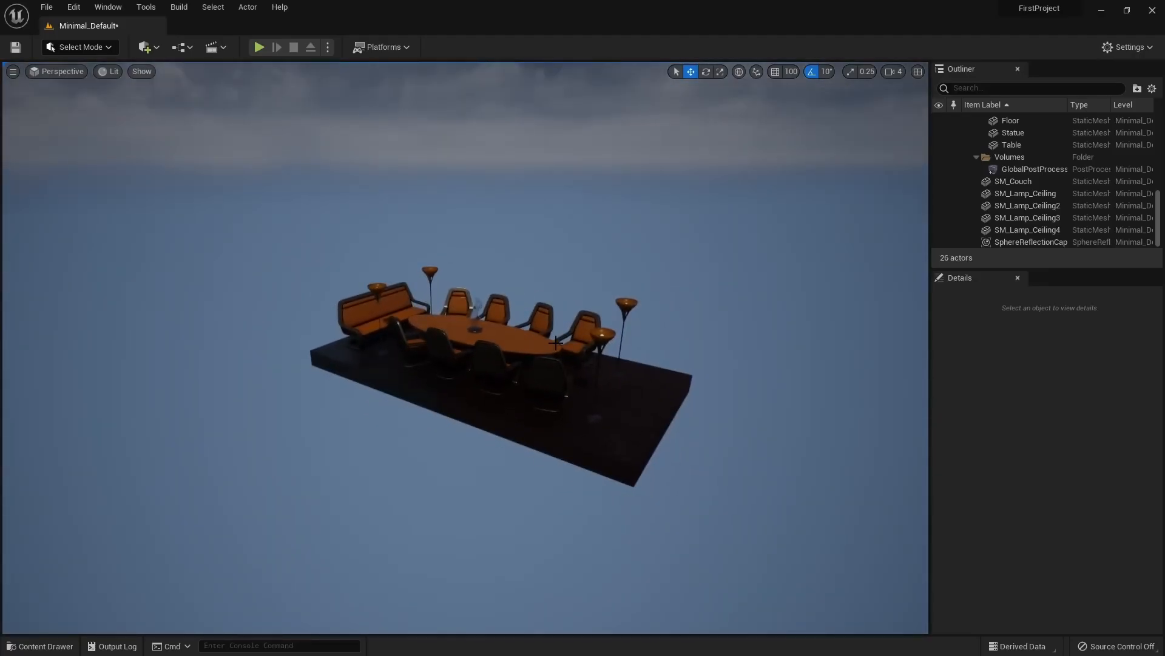
mouse_move(553, 342)
right_mouse_down()
mouse_move(613, 325)
mouse_move(547, 334)
right_mouse_up()
key("a")
key("d")
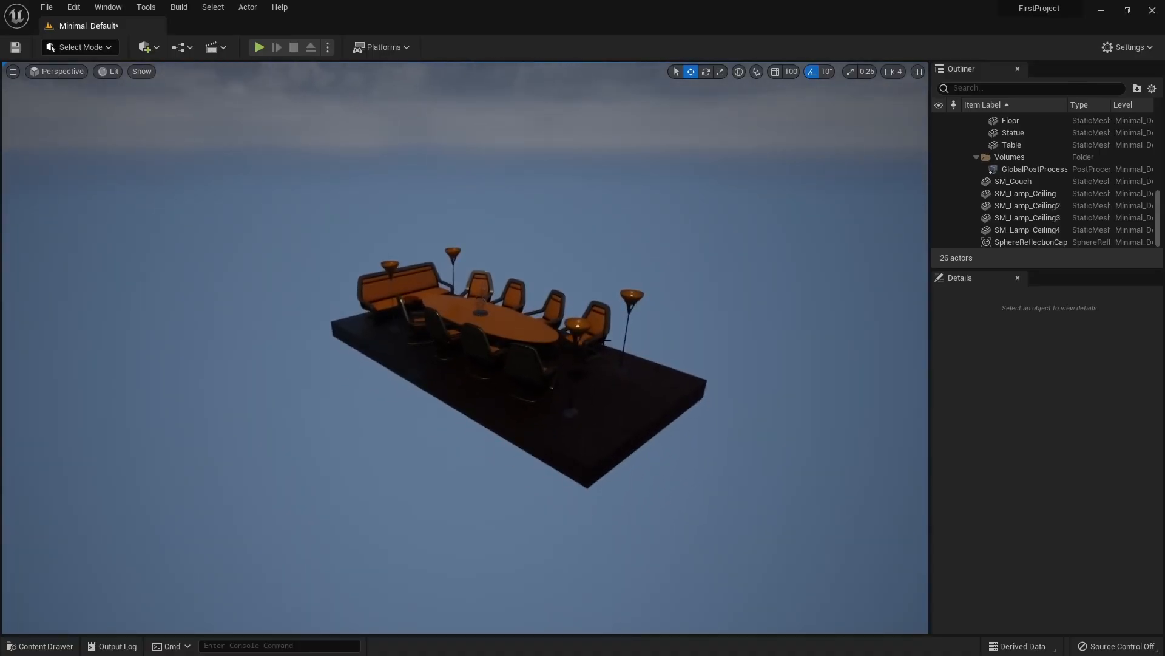
key("d")
right_click_drag(601, 334, 571, 298)
key("w")
key("s")
key("s")
key("a")
key("s")
key("a")
key("s")
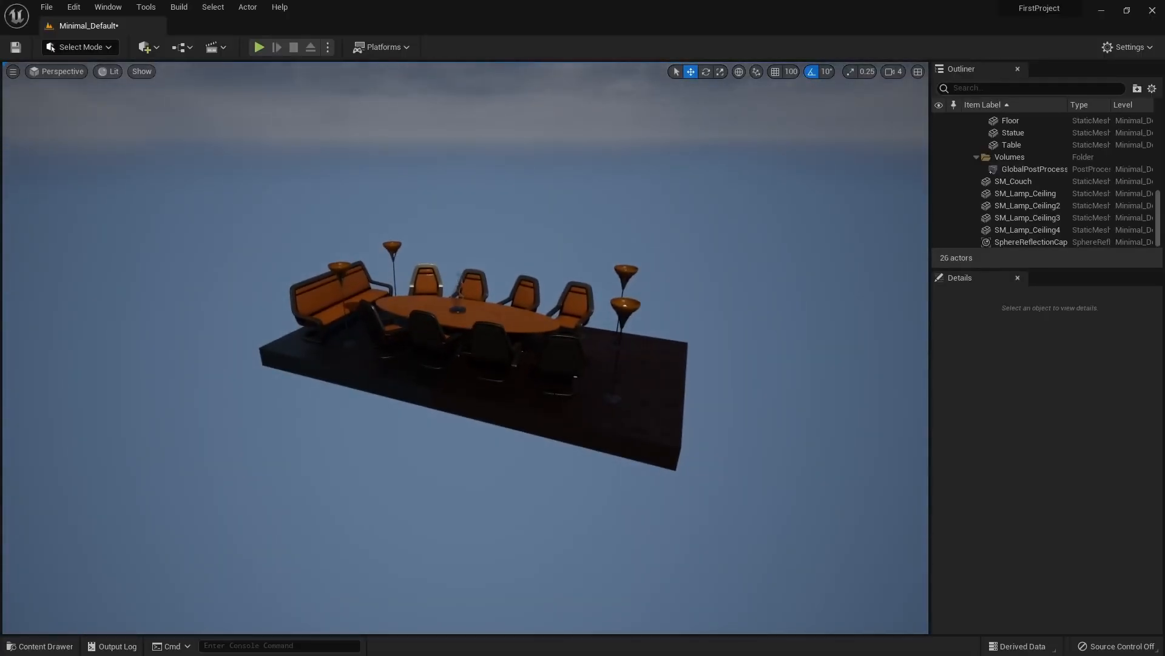
Open StarterContent's Maps folder in the project content and select the Minimal_Default level
key("ctrl+space")
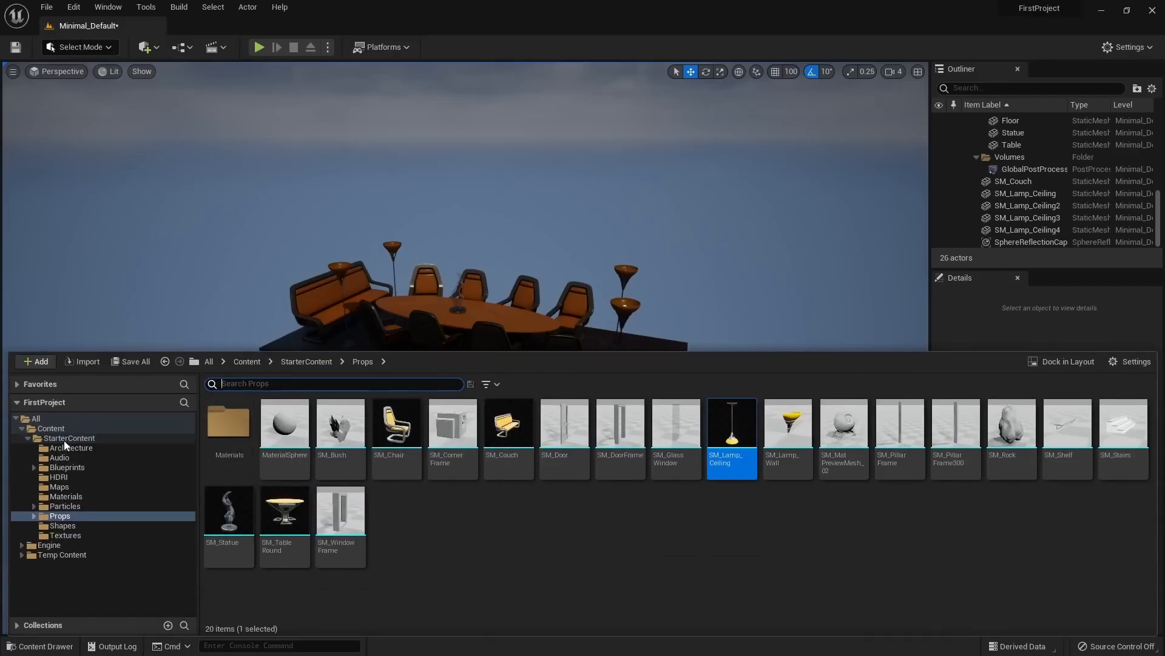
left_click(62, 440)
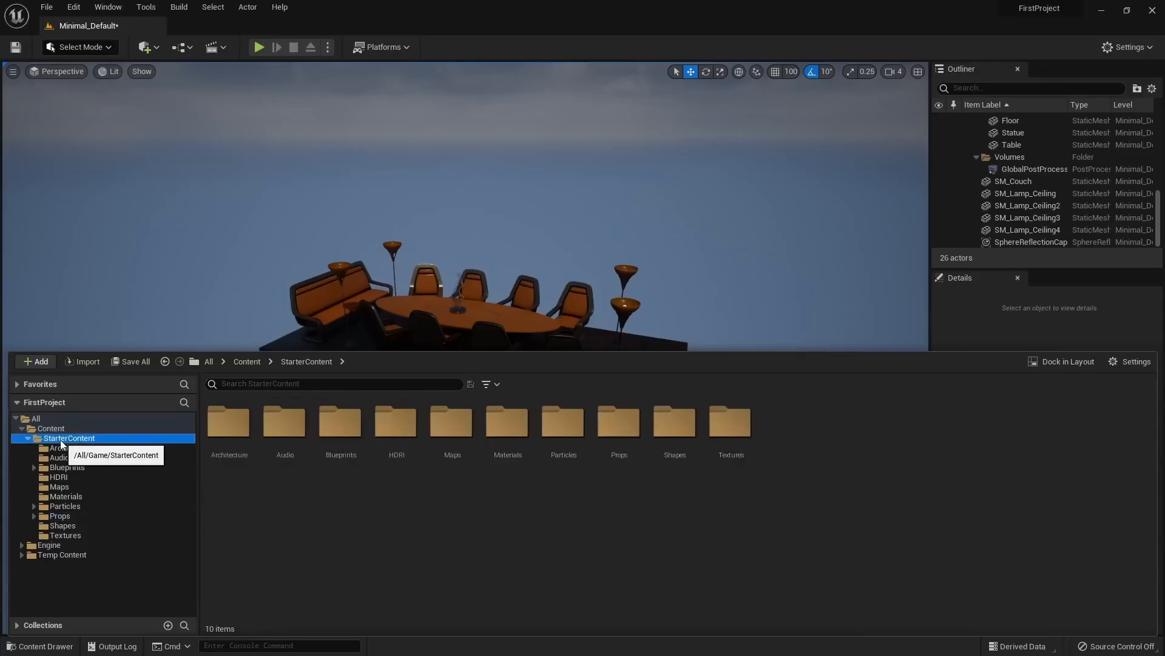
double_click(456, 459)
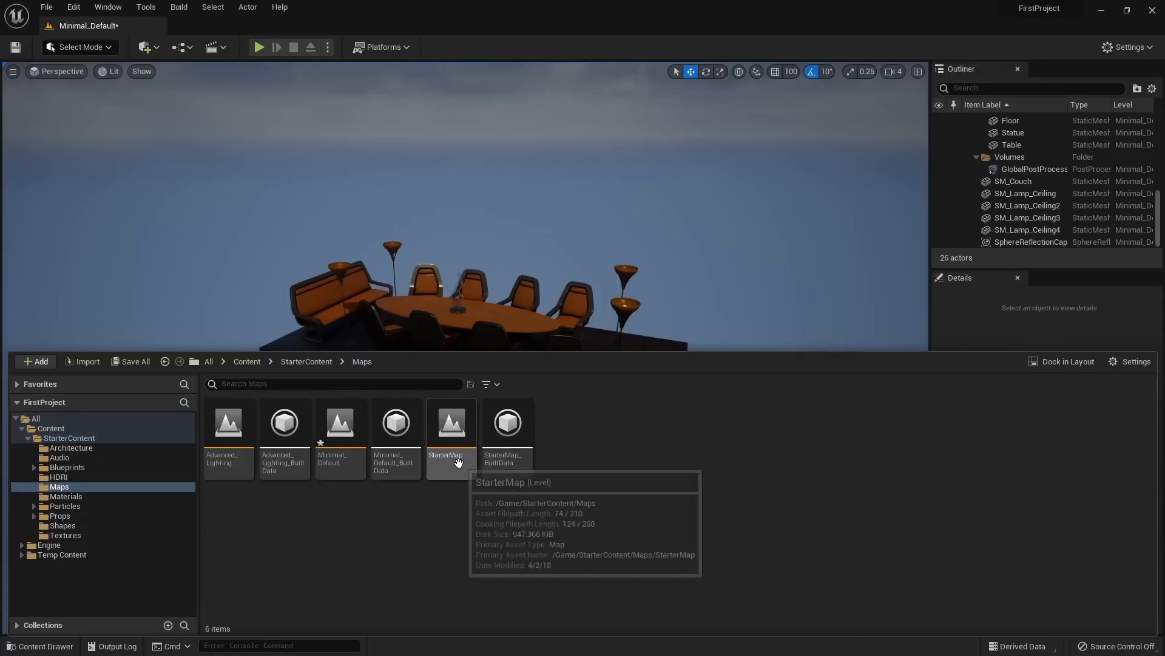
left_click(351, 467)
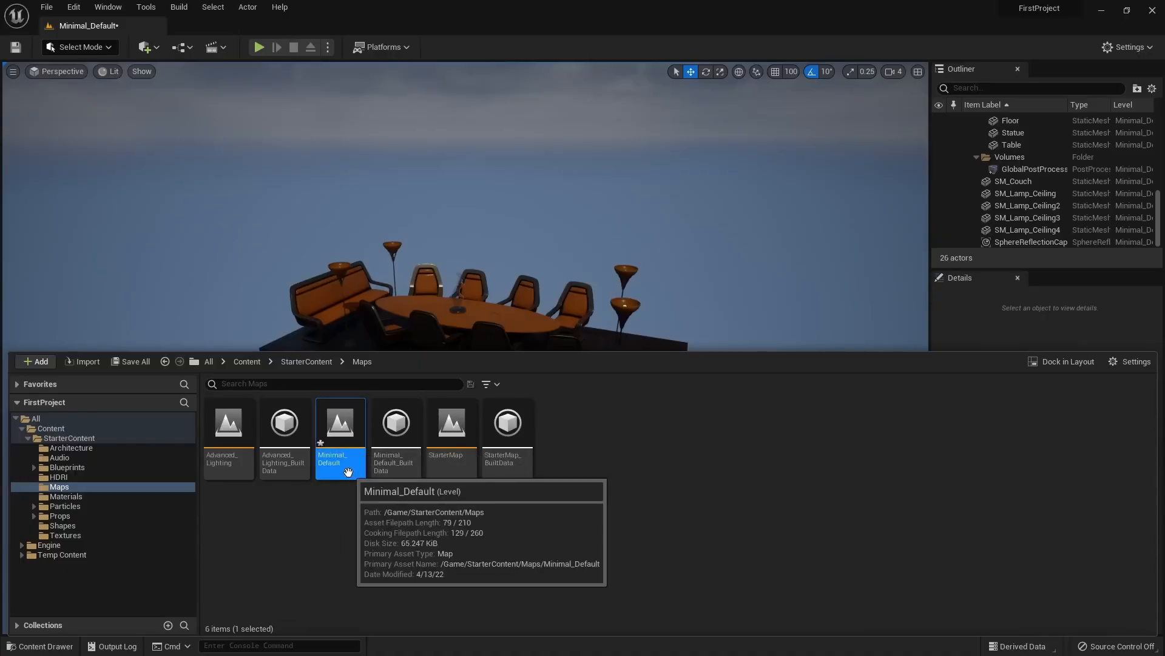
Save the current level and duplicate Minimal_Default in the Maps folder under the name PostProcessExample
key("ctrl+s")
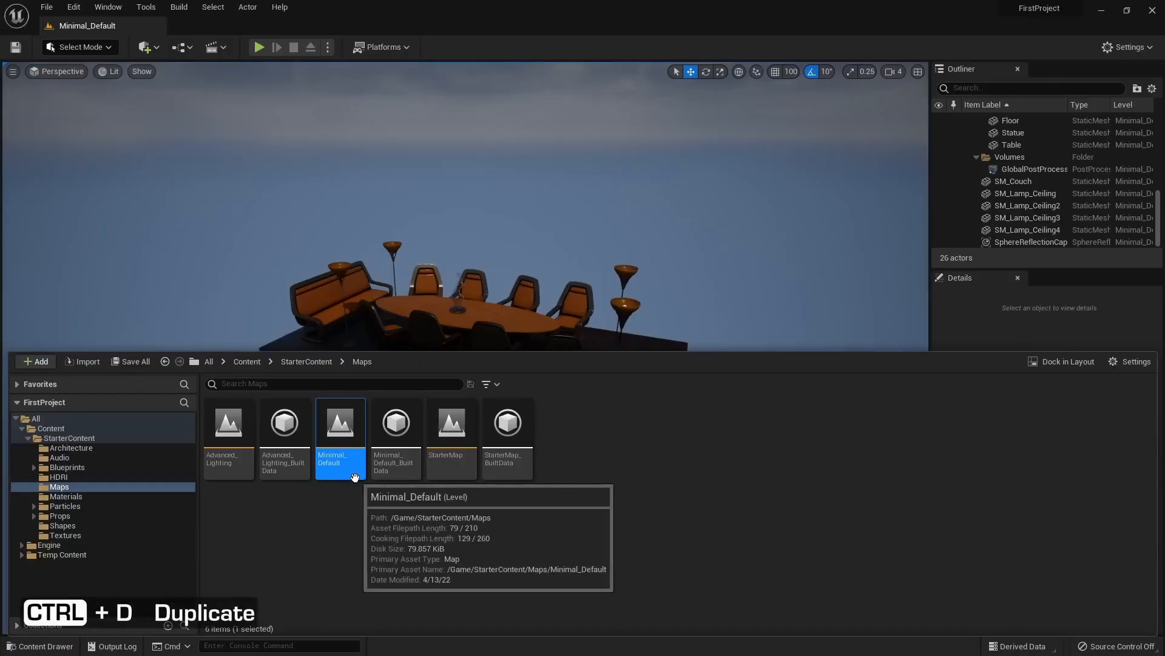
key("ctrl+d")
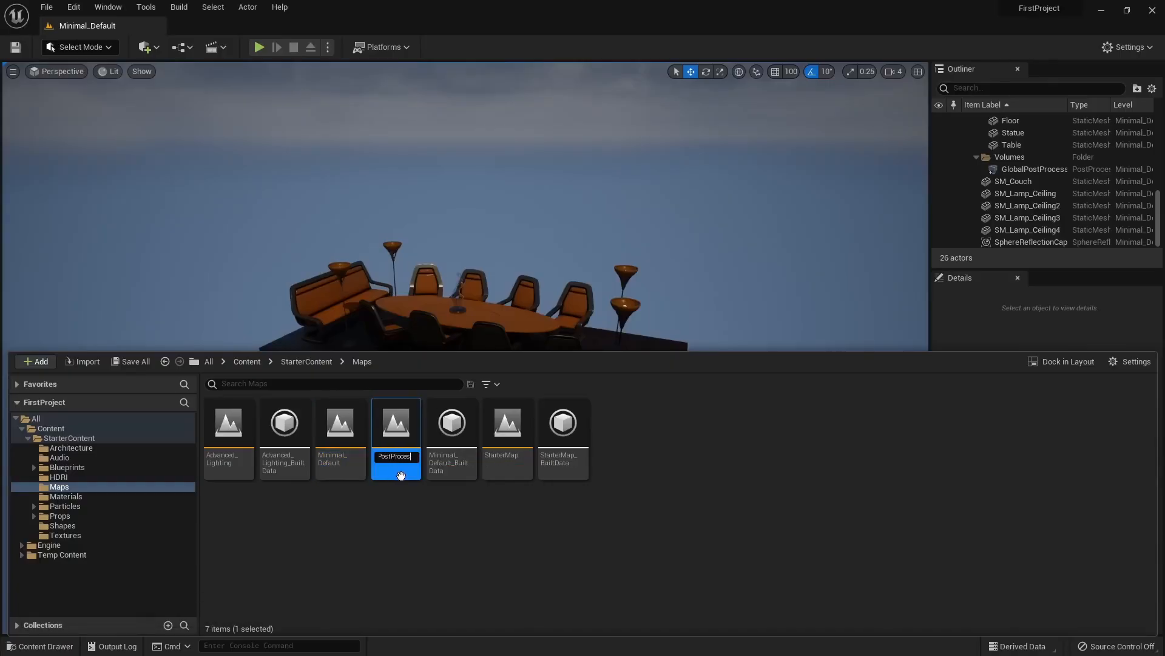
type("PostProcessExample")
key("Return")
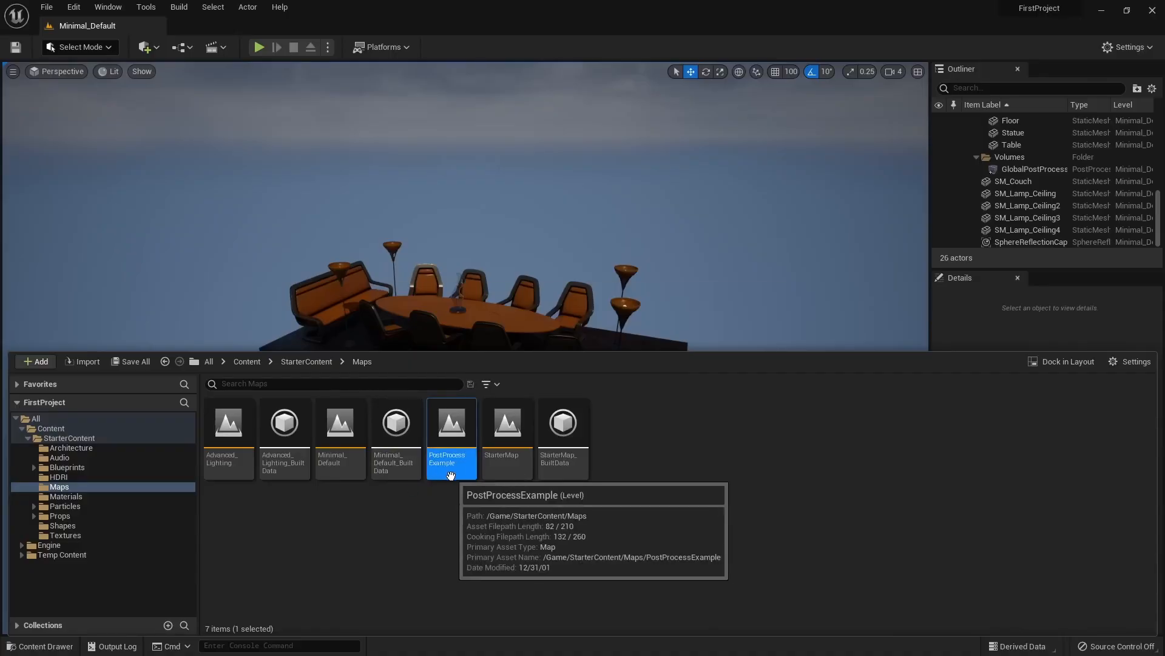
Reload the Minimal_Default level, view the furnished floor from farther away, and return to the Maps folder's assets
double_click(357, 450)
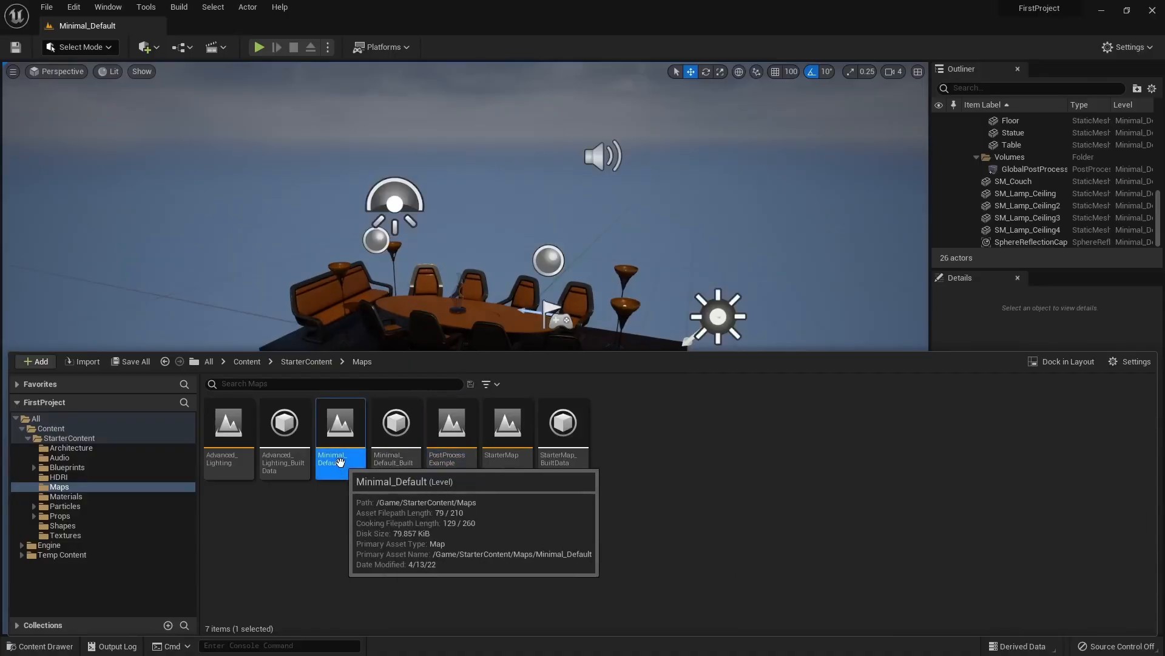
right_click_drag(469, 264, 489, 281)
key("s")
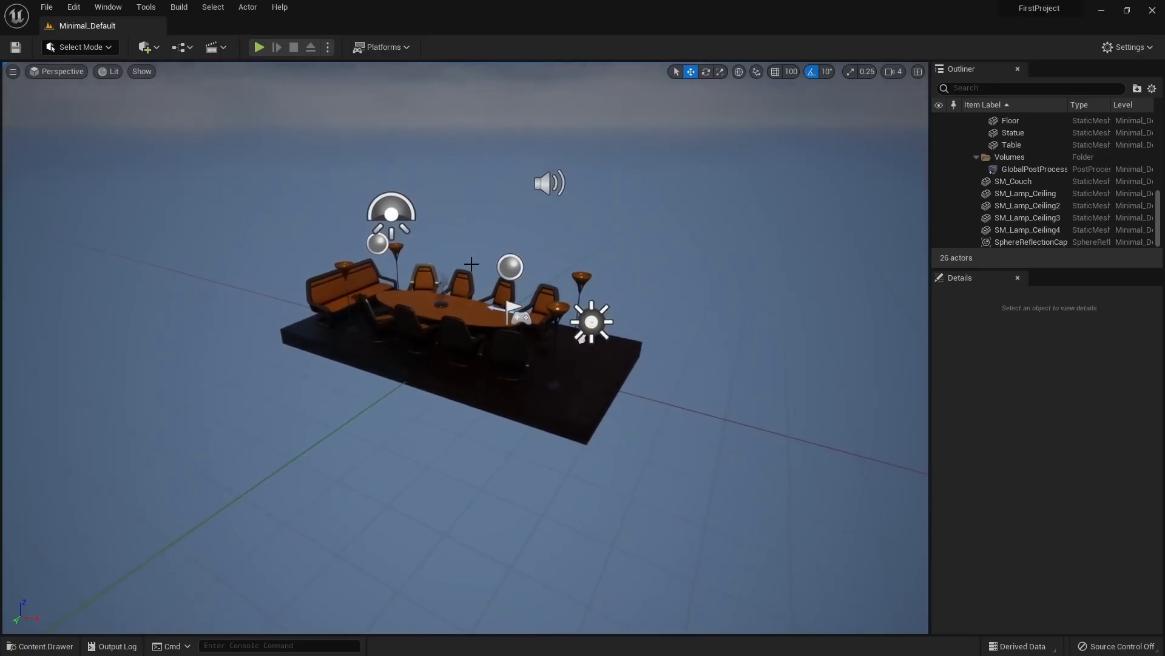
key("ctrl+space")
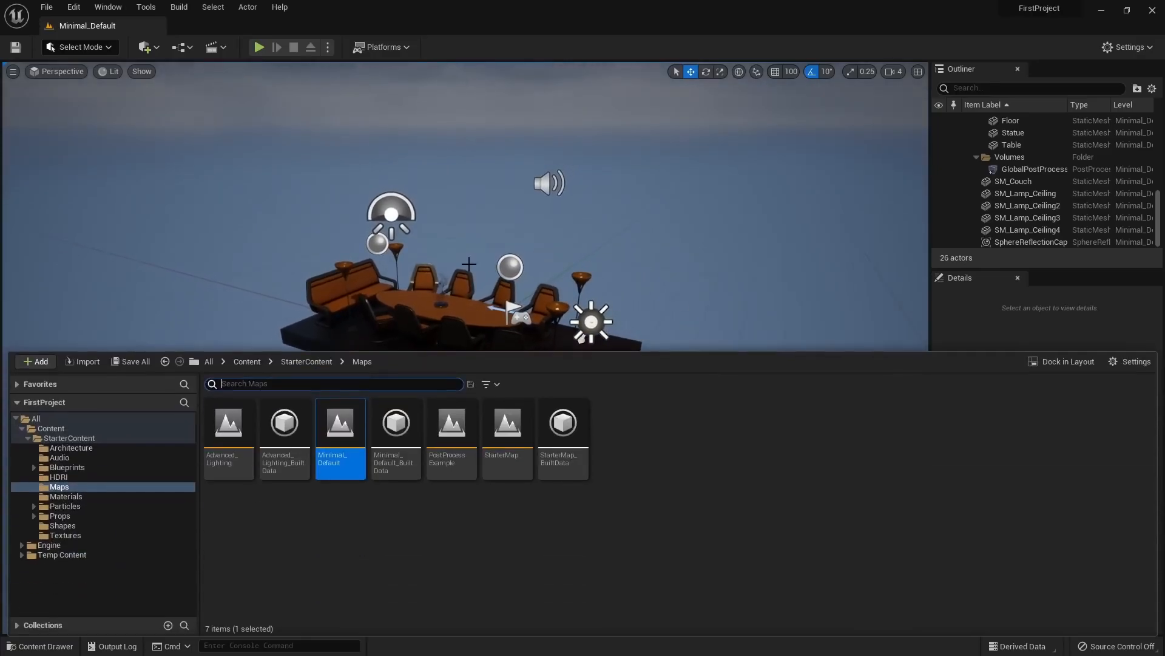
Open the PostProcessExample level and bring its furnished floor into view
double_click(457, 466)
key("s")
right_click_drag(462, 272, 472, 327)
key("a")
key("a")
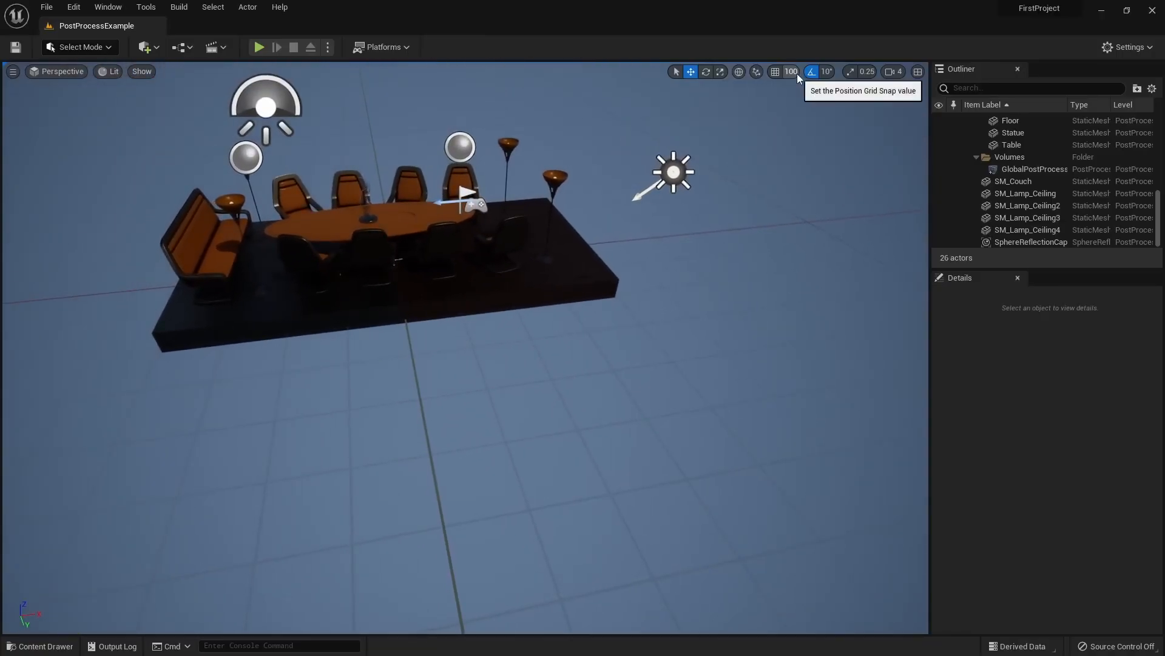
right_click_drag(450, 394, 449, 443)
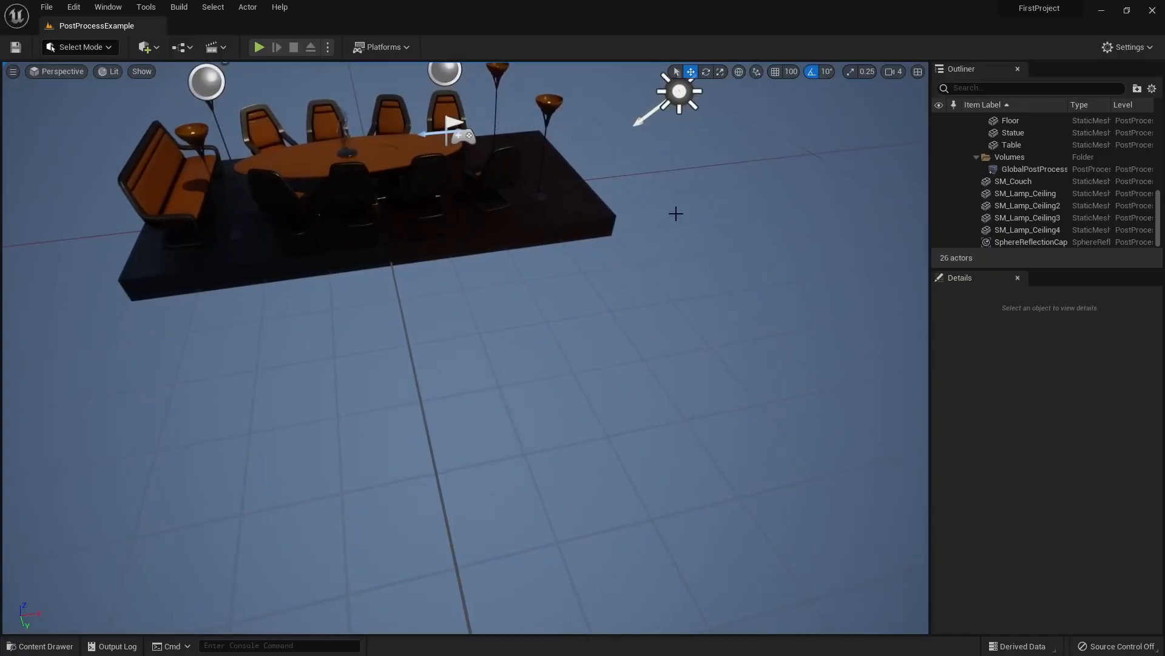
Set the position grid snap to 10 and hide the editor icons by switching the viewport to Game View
left_click(799, 73)
left_click(804, 129)
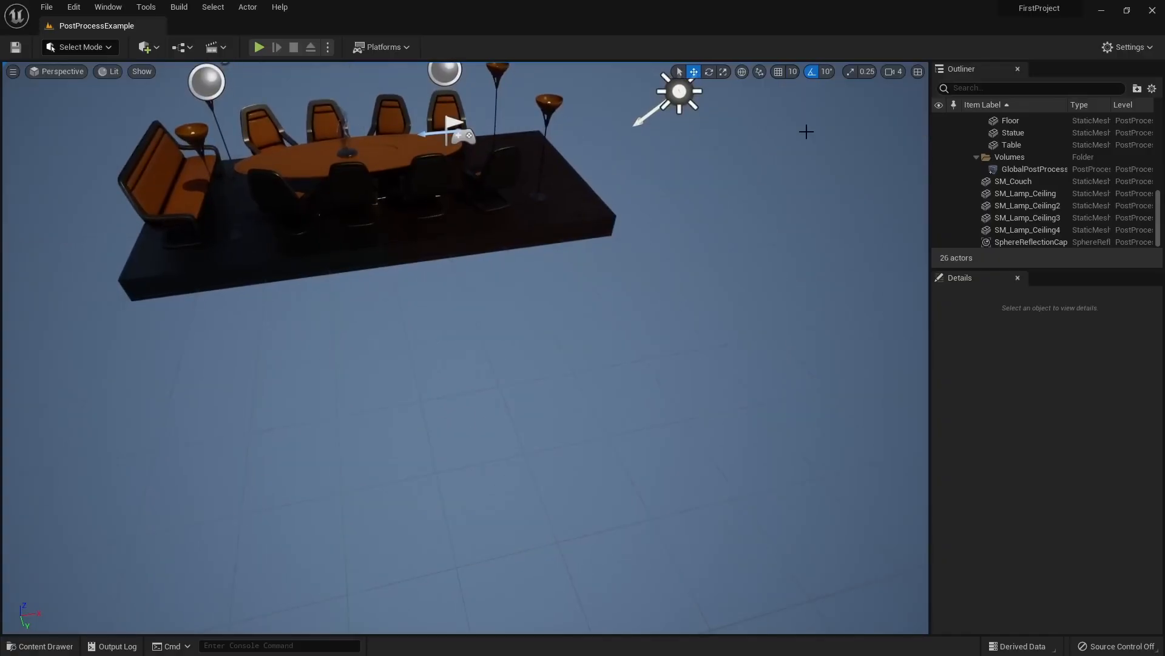
right_click_drag(512, 368, 493, 328)
key("w")
key("s")
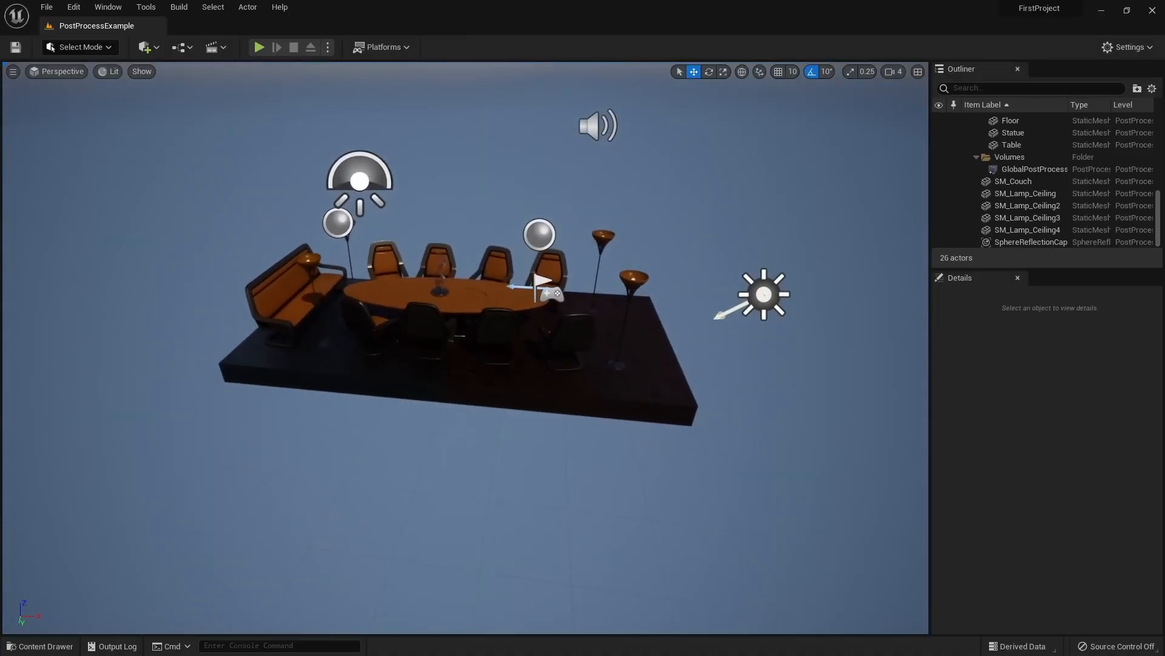
key("g")
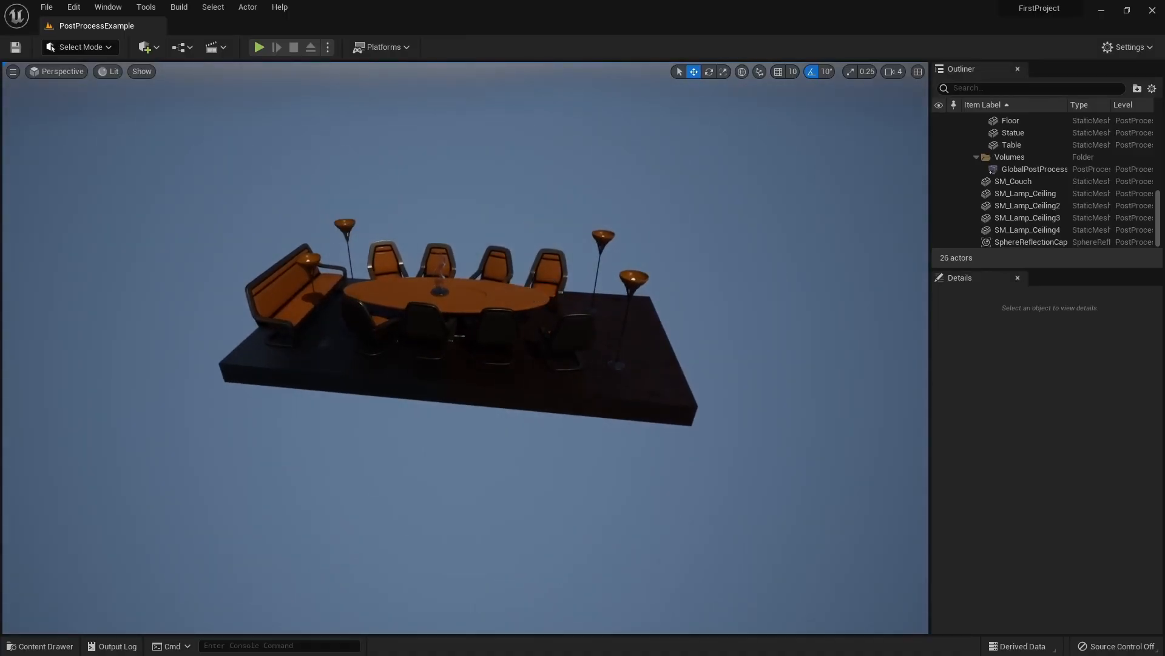
Delete the couch and the two lamps standing beside it
key("w")
right_click_drag(493, 327, 425, 327)
left_click(400, 330)
key("Delete")
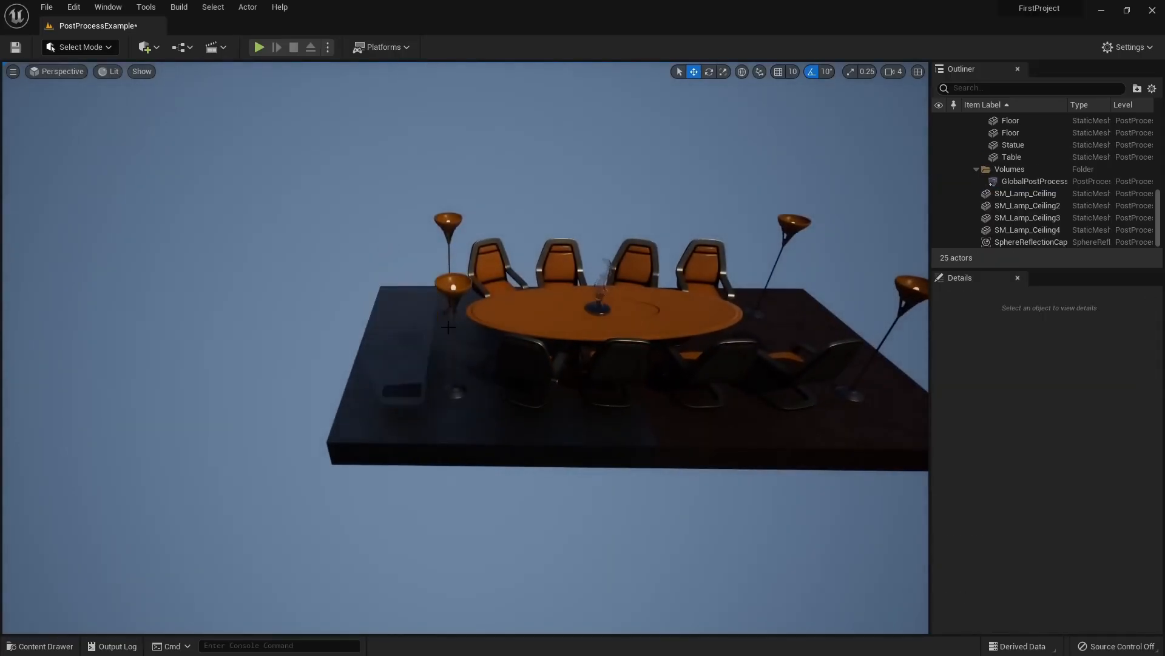
left_click(452, 228)
key("Delete")
left_click(453, 282)
key("Delete")
Delete the table, the statue on it and the two remaining lamps
right_click_drag(461, 303, 516, 304)
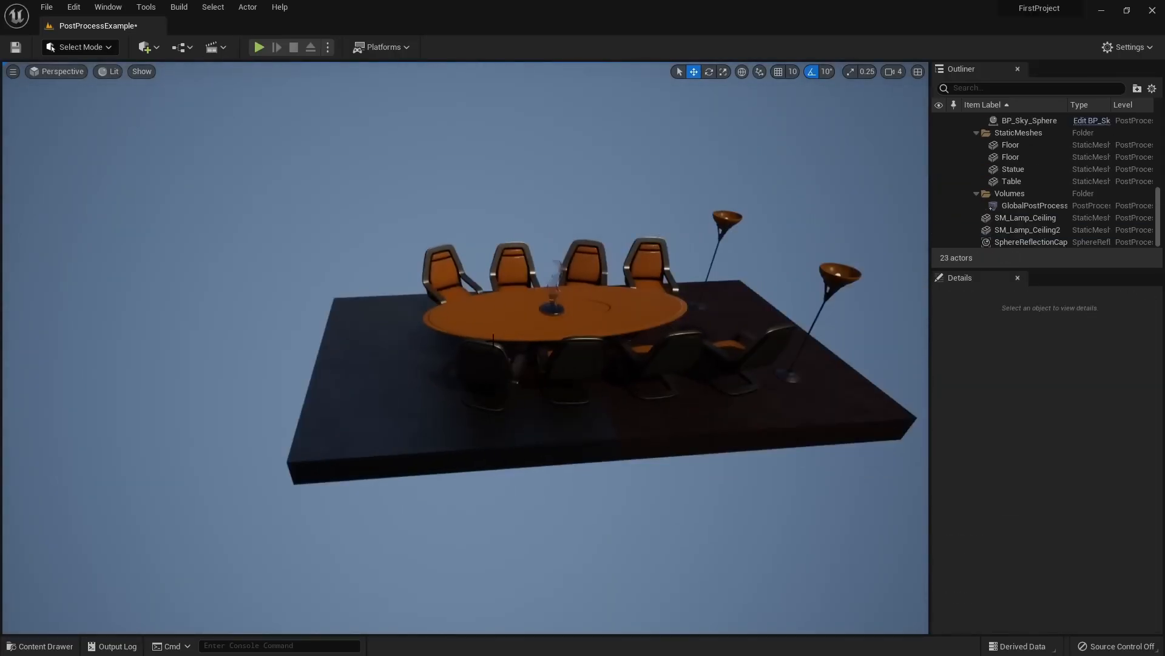
left_click(510, 317)
key("Delete")
left_click(552, 304)
key("Delete")
left_click(726, 221)
key("Delete")
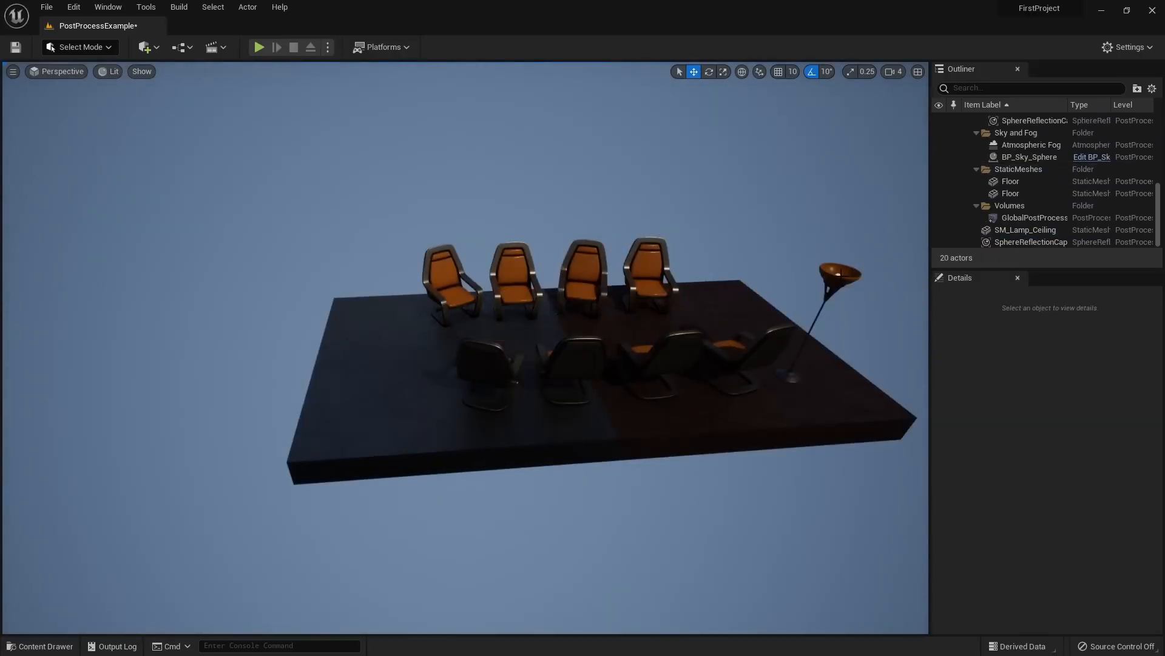
left_click(838, 274)
key("Delete")
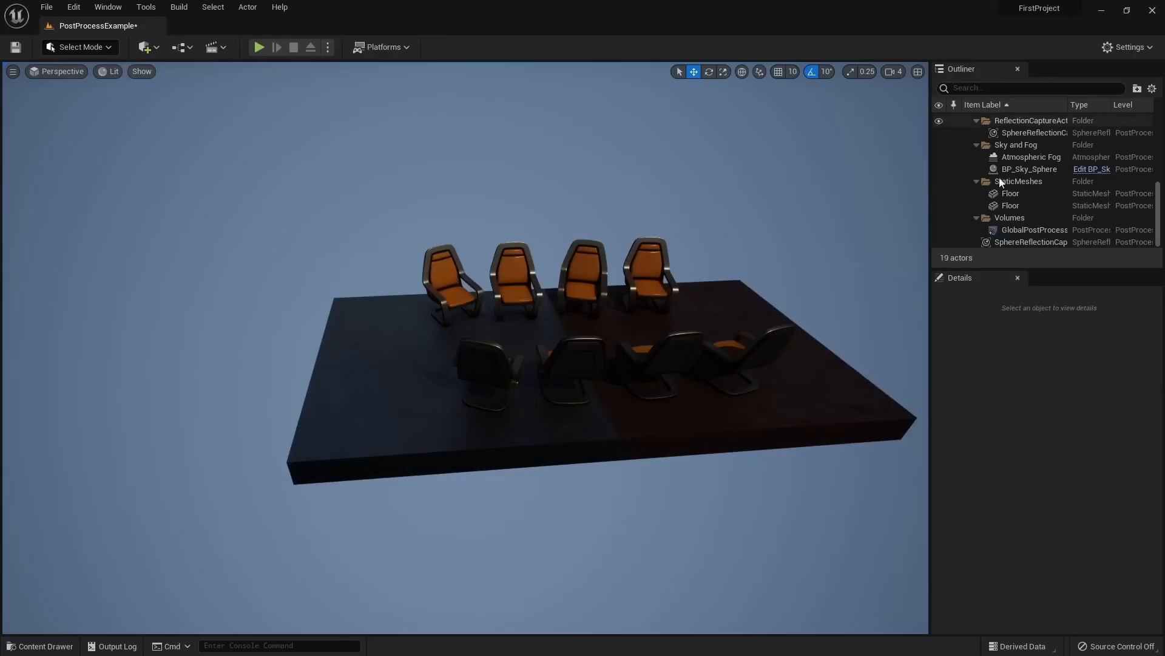
Enlarge the Outliner list and select the chairs from the first Chair to Chair4 in MyFolder
left_click_drag(964, 268, 944, 435)
right_click_drag(626, 326, 672, 337)
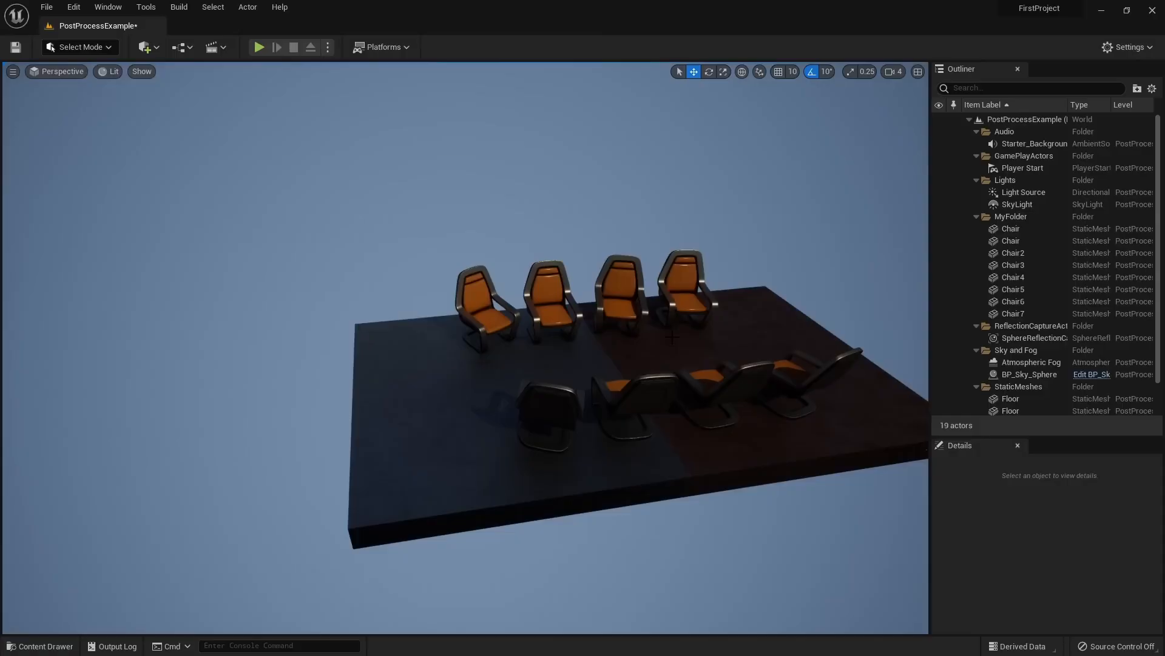
left_click(1025, 229)
left_click(1023, 252, "shift")
left_click(1022, 264, "shift")
left_click(1021, 277, "shift")
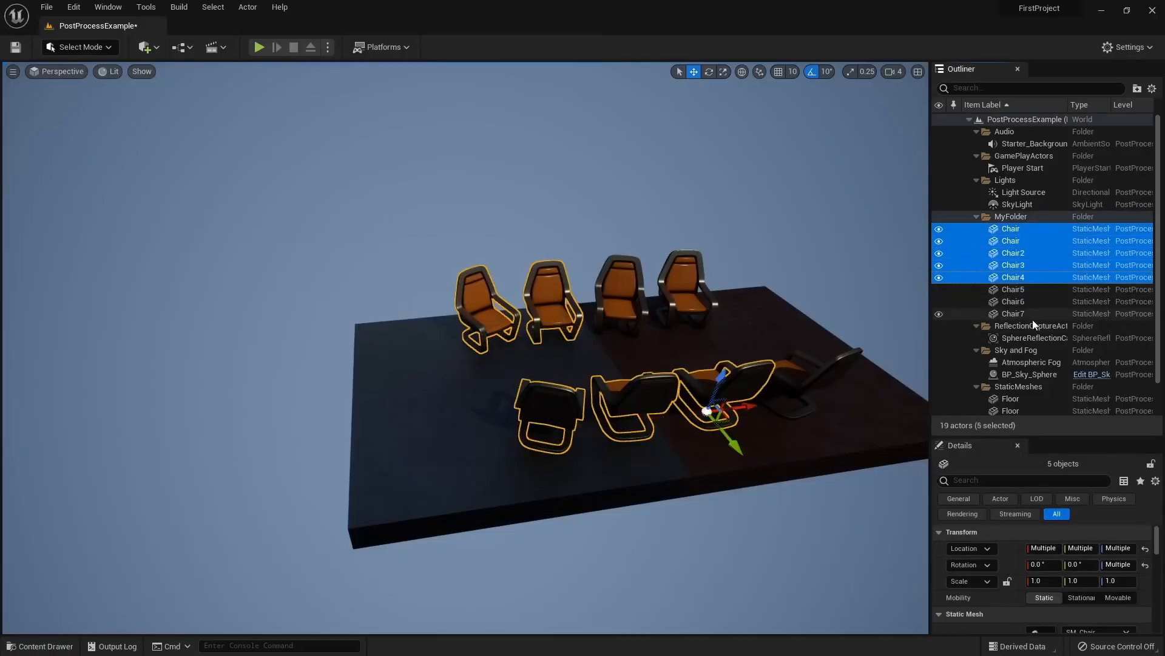
Try selecting all eight chairs as a range, and then Chair7, Chair6, Chair4, Chair3 and Chair2 individually
left_click(1009, 231)
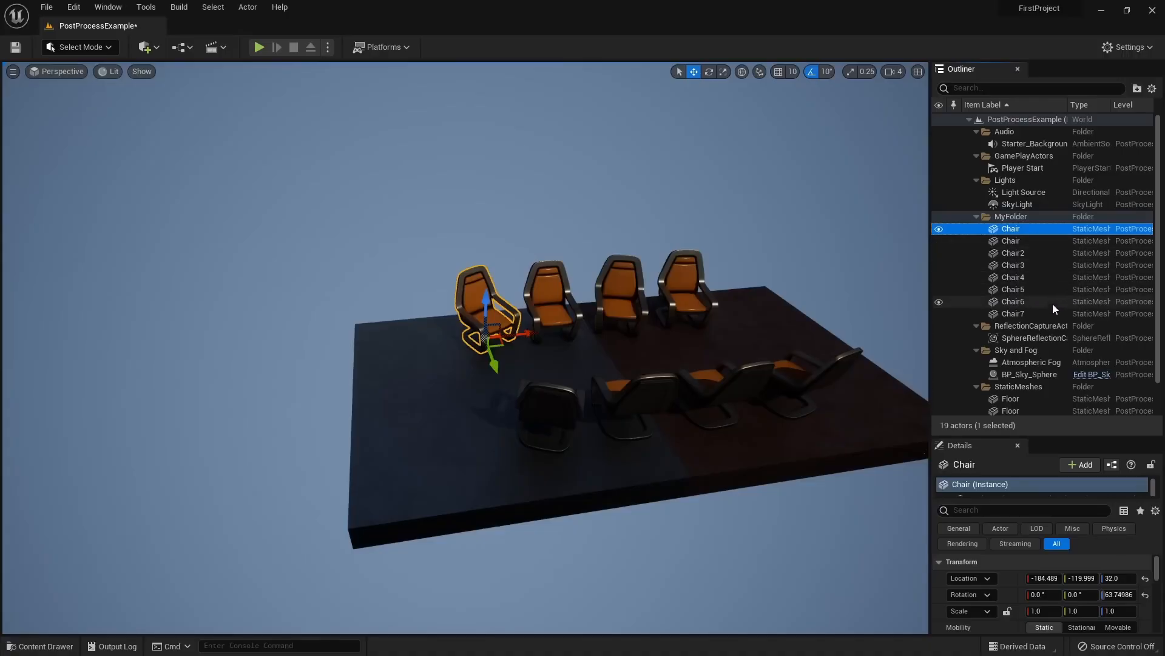
left_click(1039, 313, "shift")
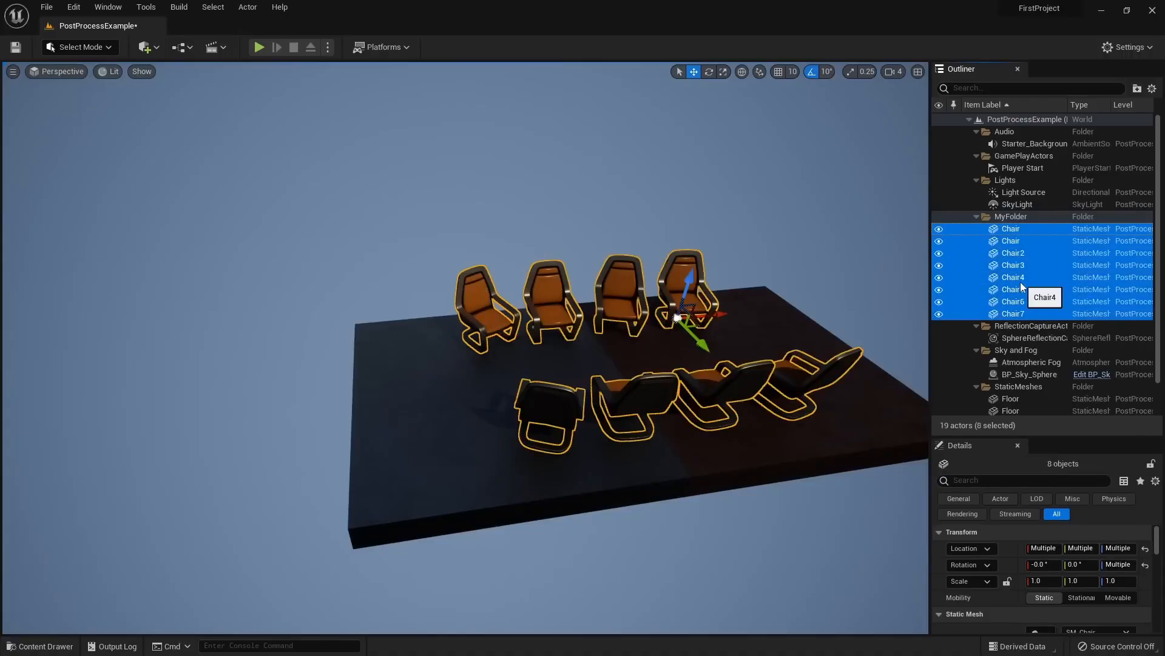
left_click(1028, 313)
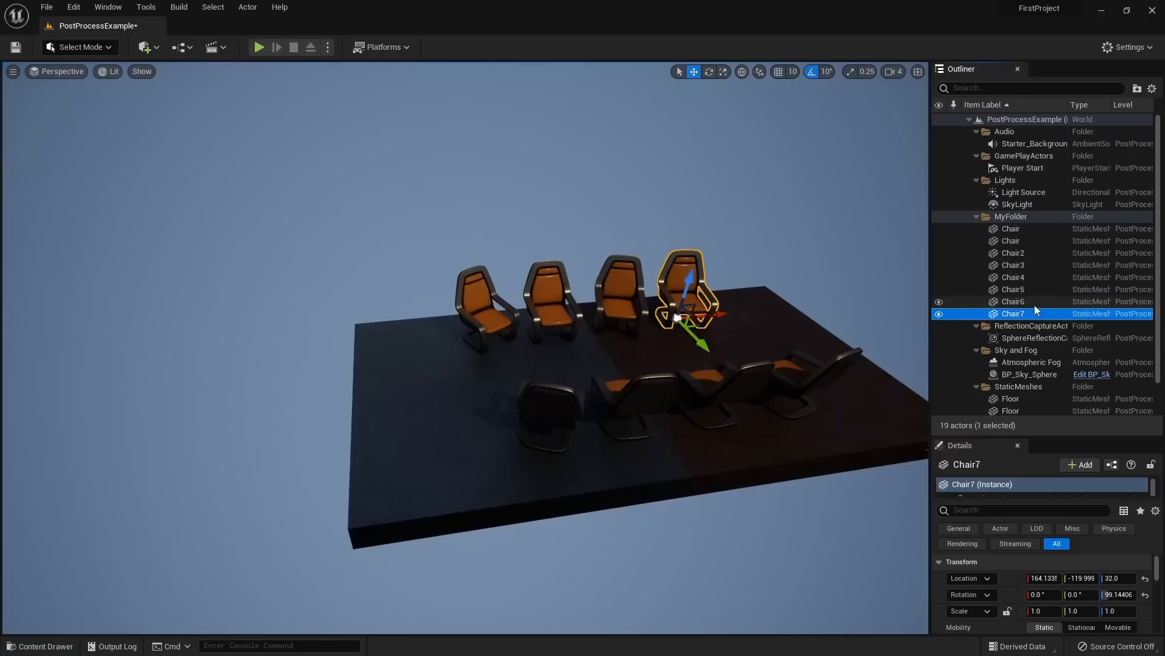
left_click(1026, 302, "ctrl")
left_click(1032, 277, "ctrl")
left_click(1030, 265, "ctrl")
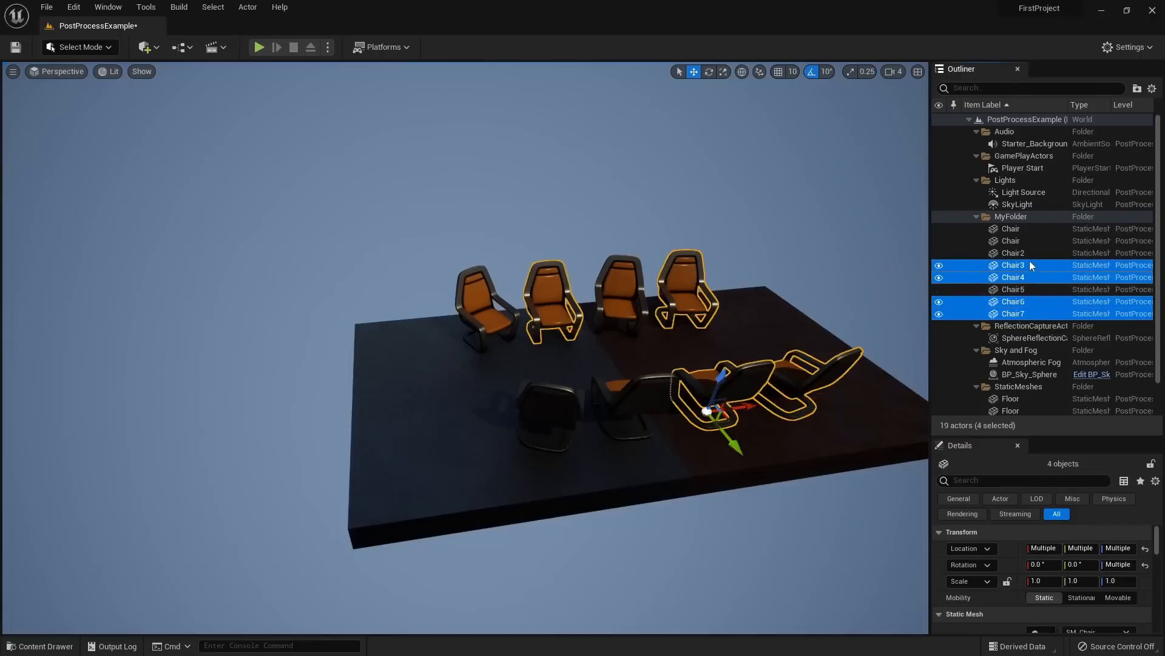
left_click(1027, 253, "ctrl")
Select the whole range of chairs in MyFolder and delete them
left_click(1024, 231)
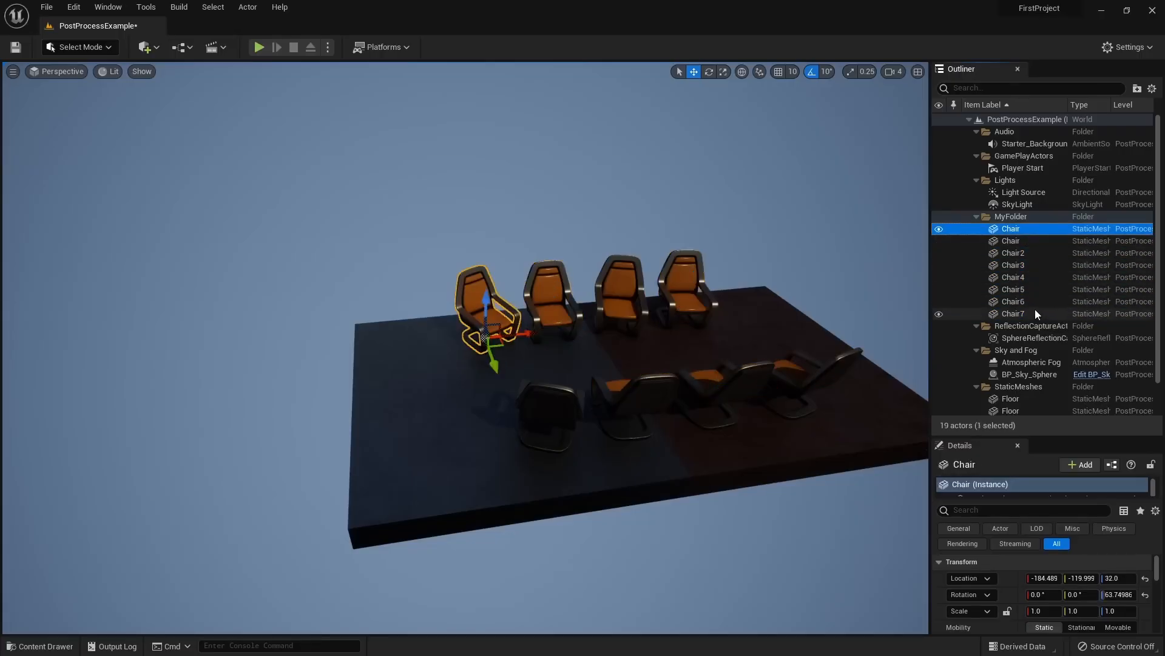
left_click(1033, 311, "shift")
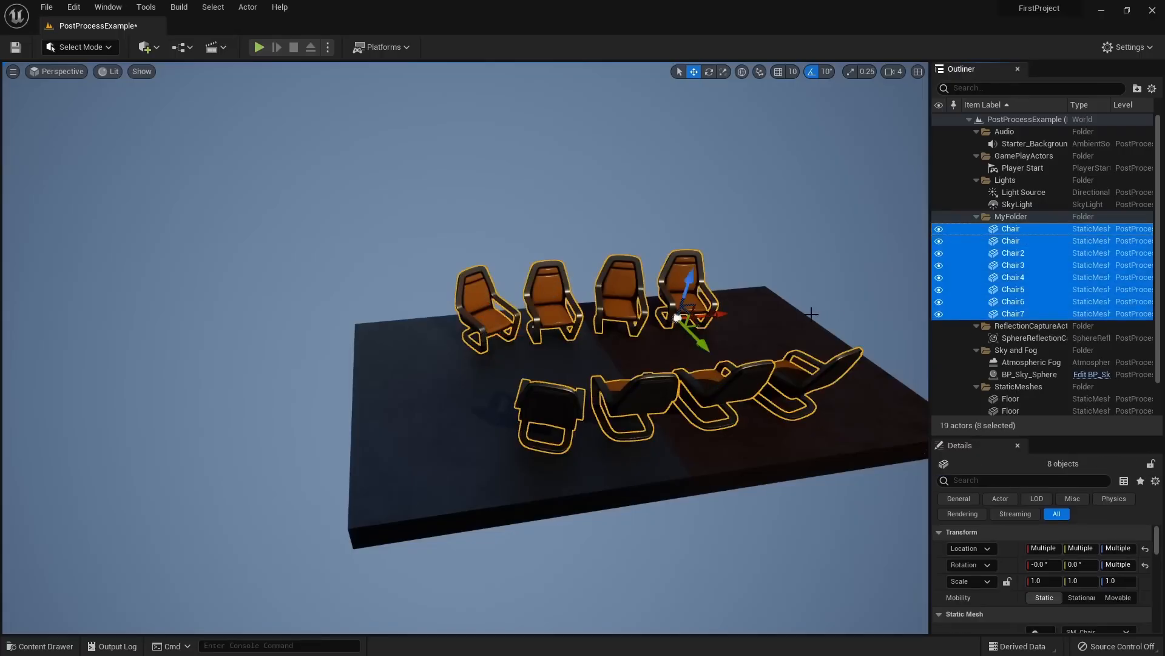
key("Delete")
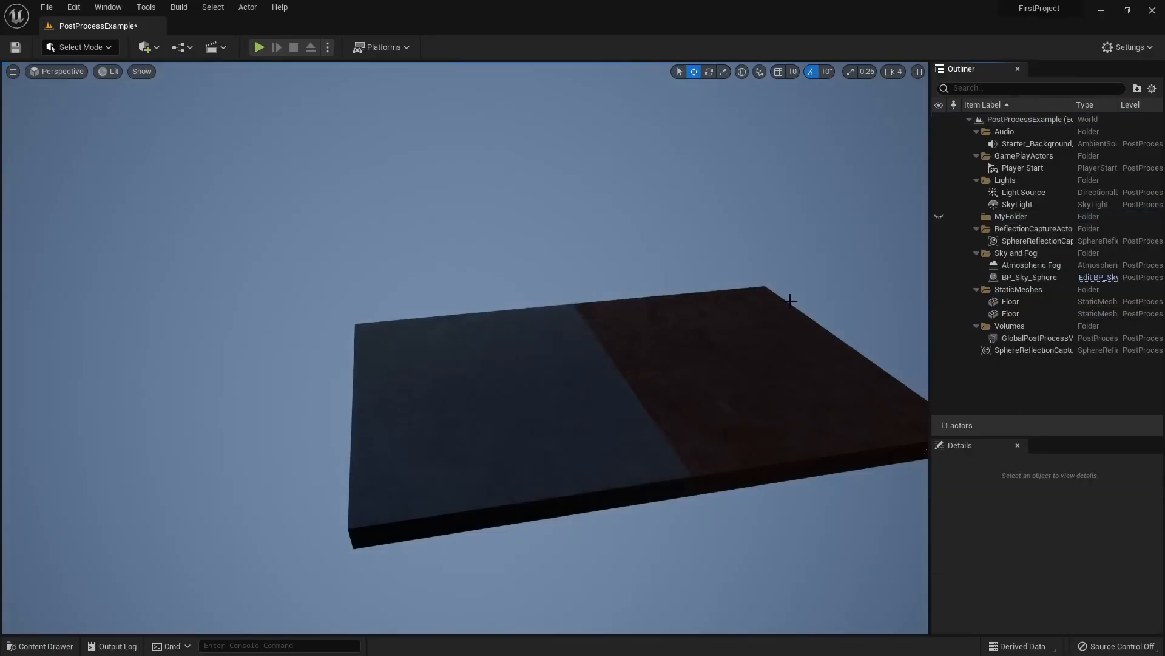
Place a cube on the empty floor, and scale and position it as a thin upright wall
left_click(148, 51)
mouse_move(225, 119)
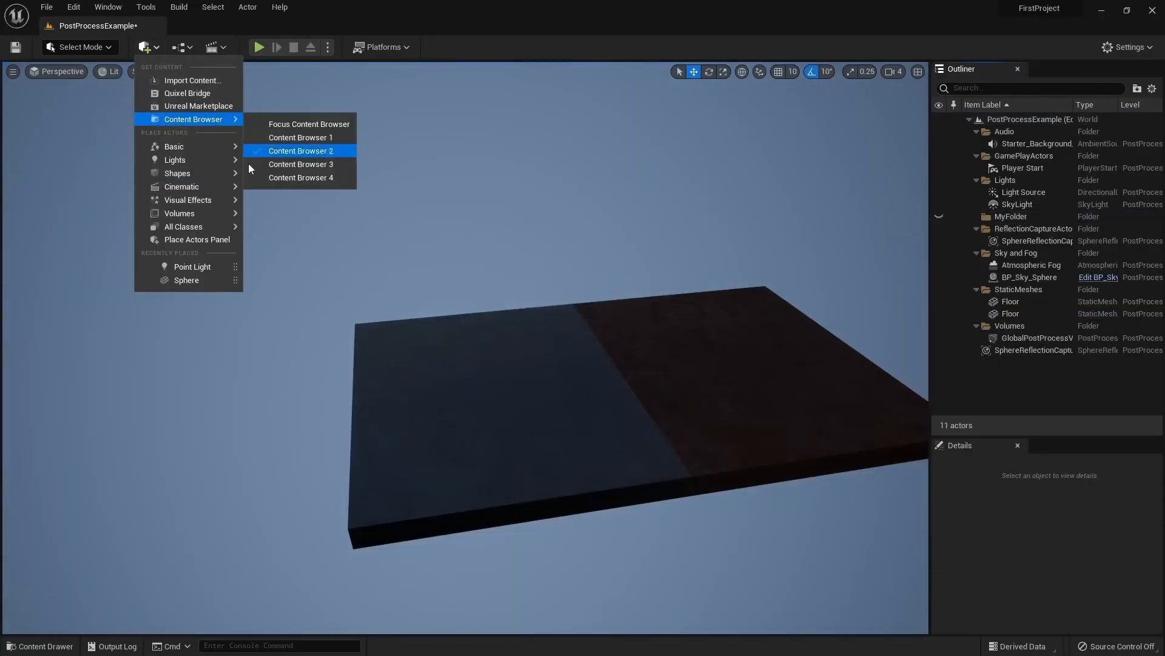
mouse_move(187, 176)
left_click_drag(289, 178, 632, 416)
left_click_drag(487, 418, 519, 433)
left_click_drag(444, 382, 450, 320)
key("w")
left_click_drag(486, 371, 340, 350)
Copy the wall twice, and turn the second copy -90° about Z to close one end between the parallel walls
left_click_drag(449, 350, 607, 313, "alt")
left_click_drag(516, 332, 364, 350, "alt")
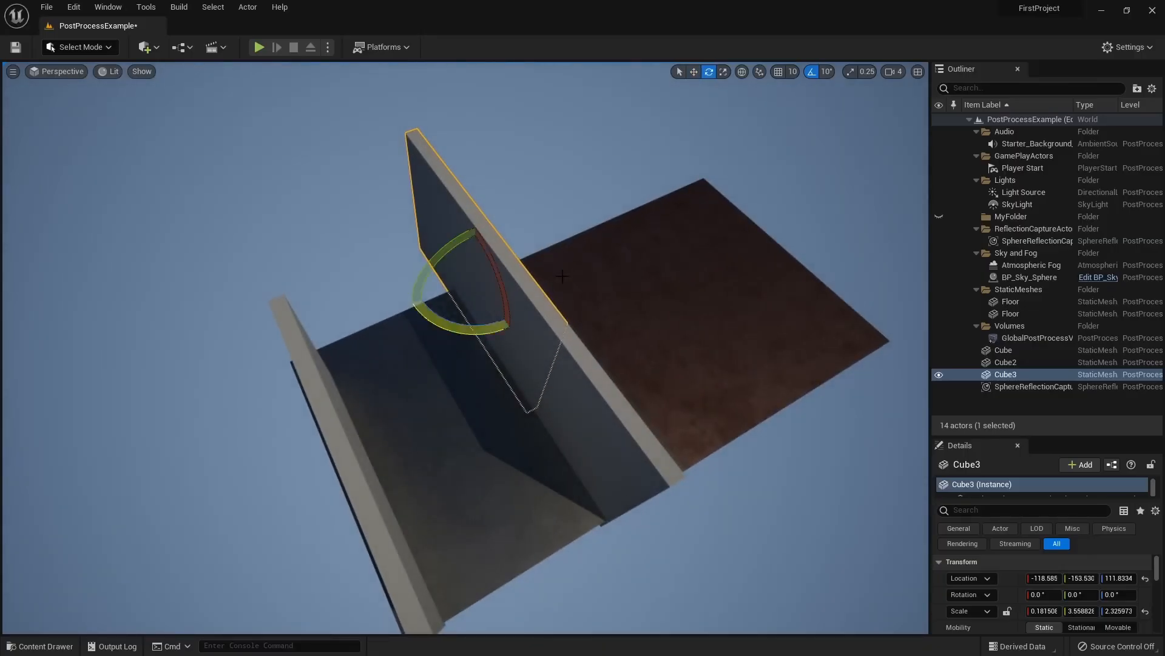
left_click_drag(465, 328, 408, 331)
left_click_drag(492, 283, 404, 322)
Copy the end wall as another wall piece, and make a further copy rotated -90° to lie flat as a roof
right_click_drag(413, 353, 486, 352)
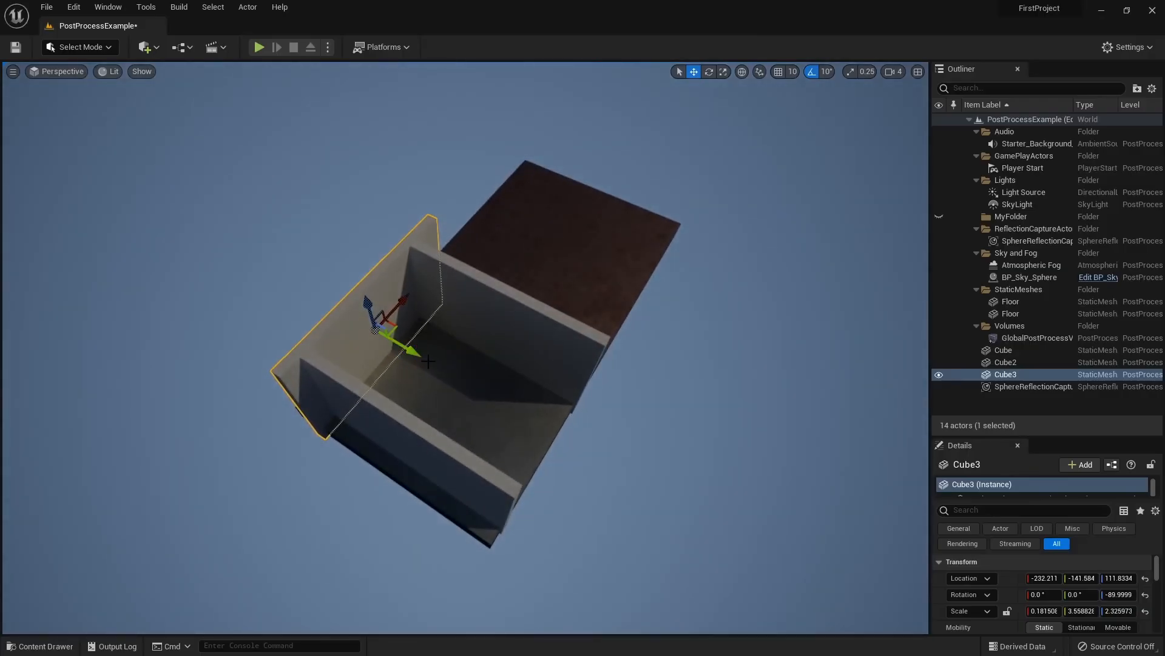
left_click_drag(411, 348, 604, 430, "alt")
right_click_drag(604, 431, 518, 351)
left_click_drag(518, 351, 327, 429, "alt")
key("e")
left_click_drag(333, 304, 432, 341)
right_click_drag(346, 380, 346, 267)
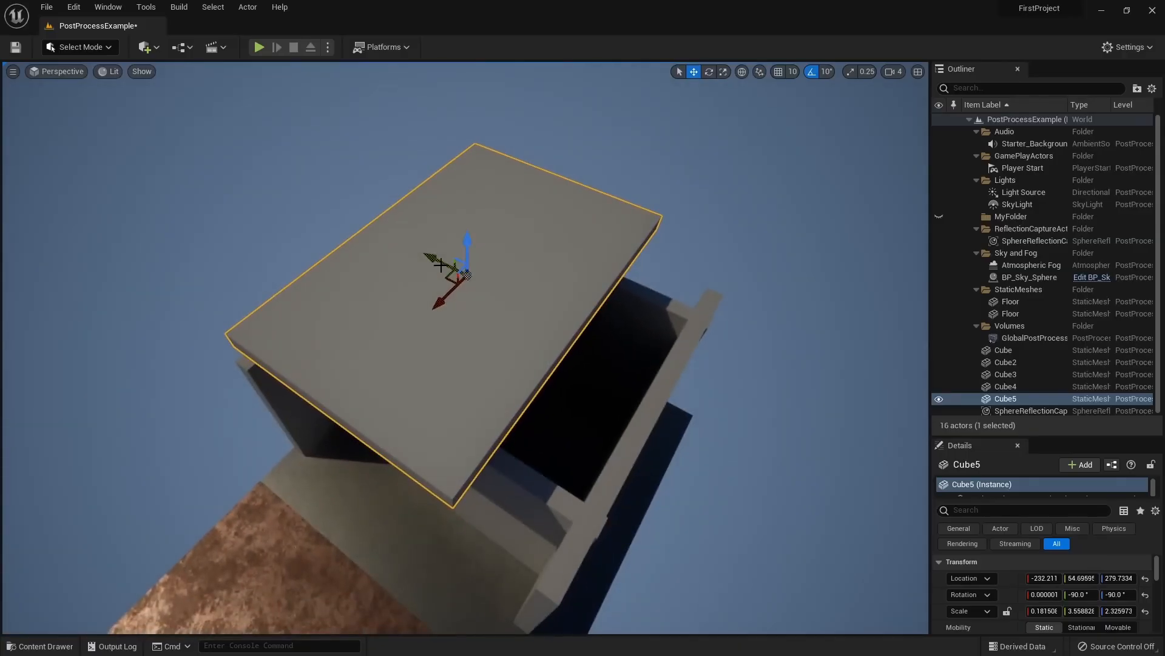
Lower the roof slab onto the walls, thicken it to a scale of about 0.30, and clear the selection
mouse_move(429, 258)
left_mouse_down()
mouse_move(405, 248)
mouse_move(439, 259)
mouse_move(443, 277)
left_mouse_up()
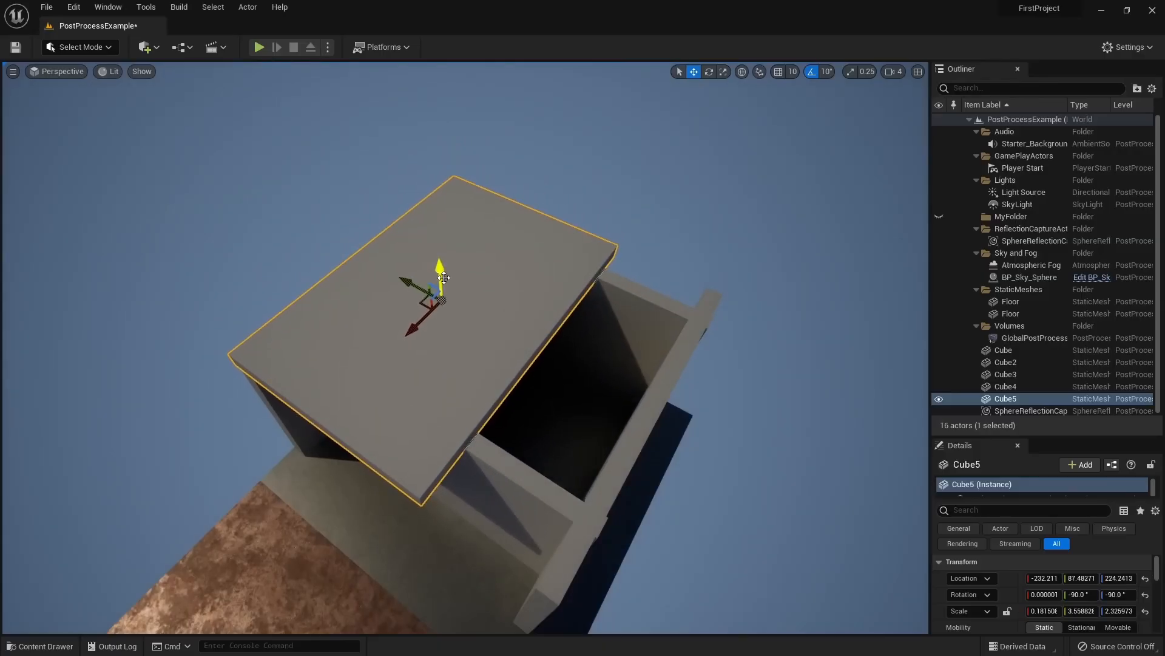
key("r")
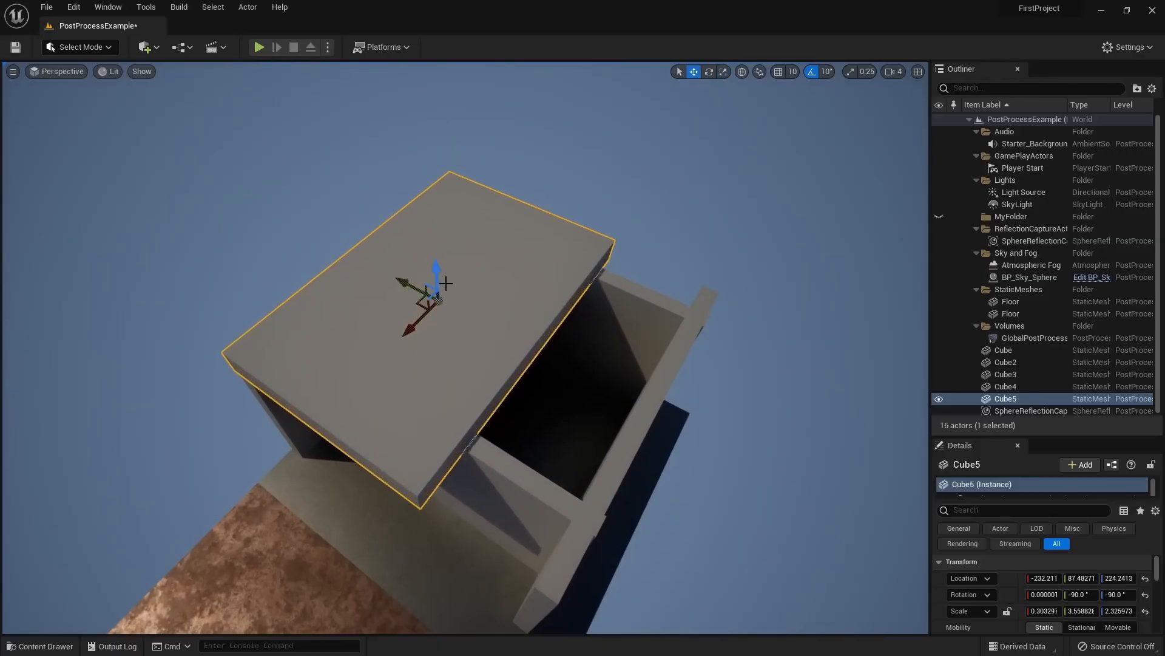
mouse_move(493, 293)
right_mouse_down()
mouse_move(474, 321)
mouse_move(474, 310)
mouse_move(473, 346)
mouse_move(522, 295)
mouse_move(516, 340)
mouse_move(498, 322)
mouse_move(582, 303)
mouse_move(364, 309)
mouse_move(577, 307)
mouse_move(486, 307)
right_mouse_up()
key("Escape")
key("w")
key("s")
right_click_drag(465, 347, 451, 390)
key("w")
scroll(452, 390, "down", 3)
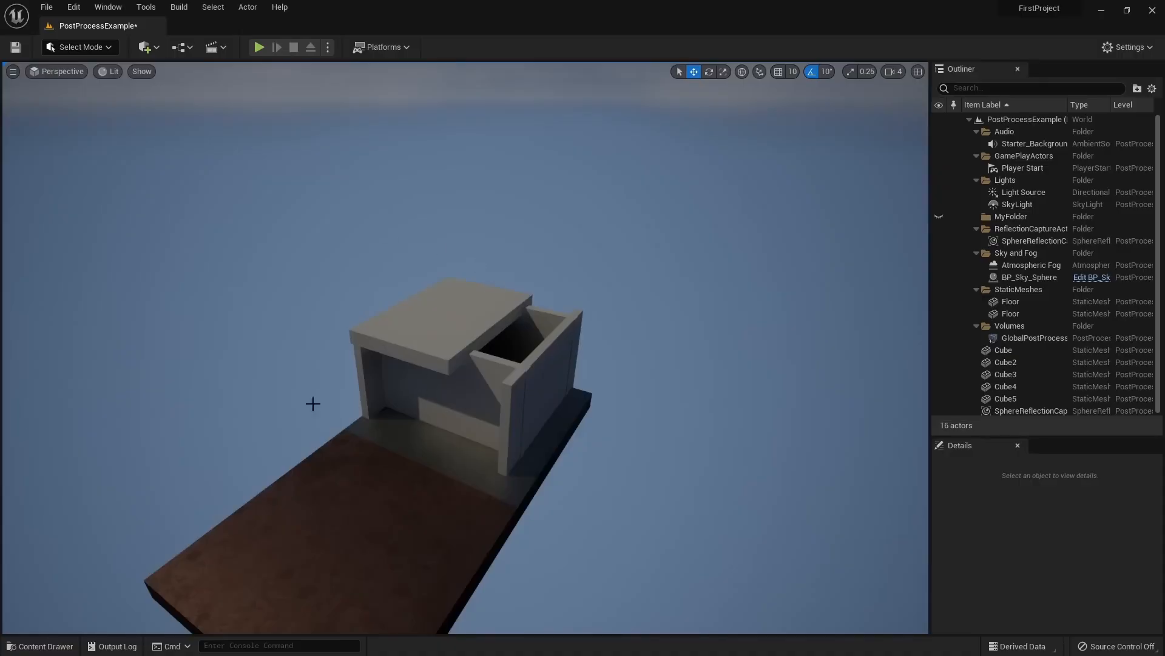
Turn off the Game Settings exposure for the viewport and inspect the small building in the changed brightness
left_click(111, 72)
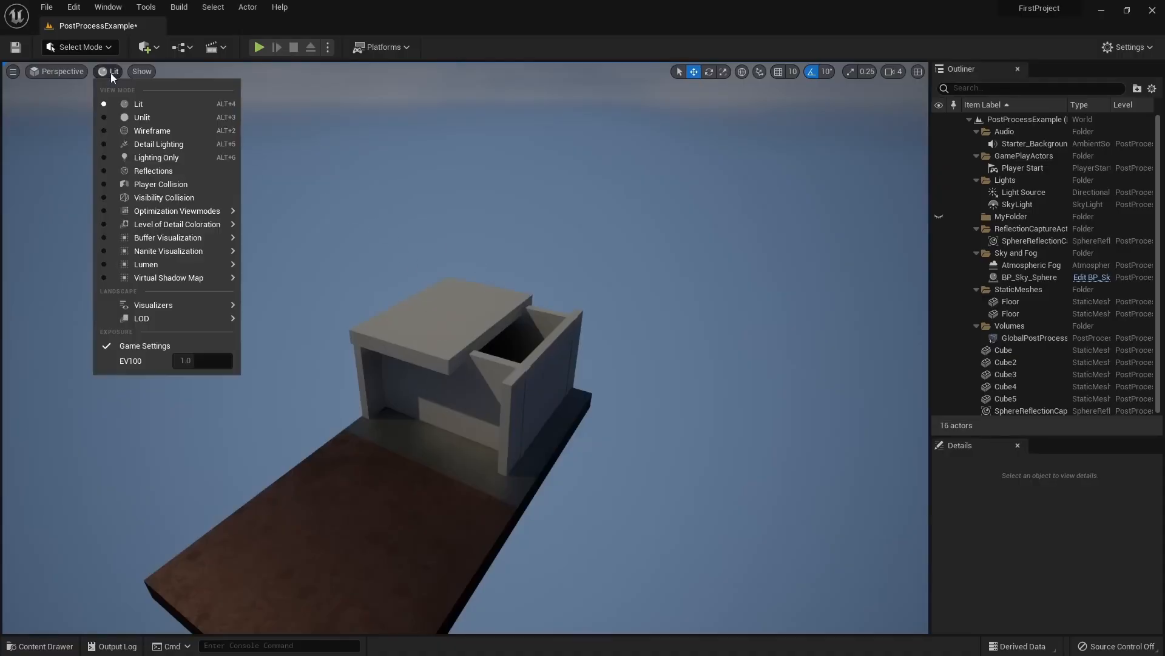
left_click(138, 348)
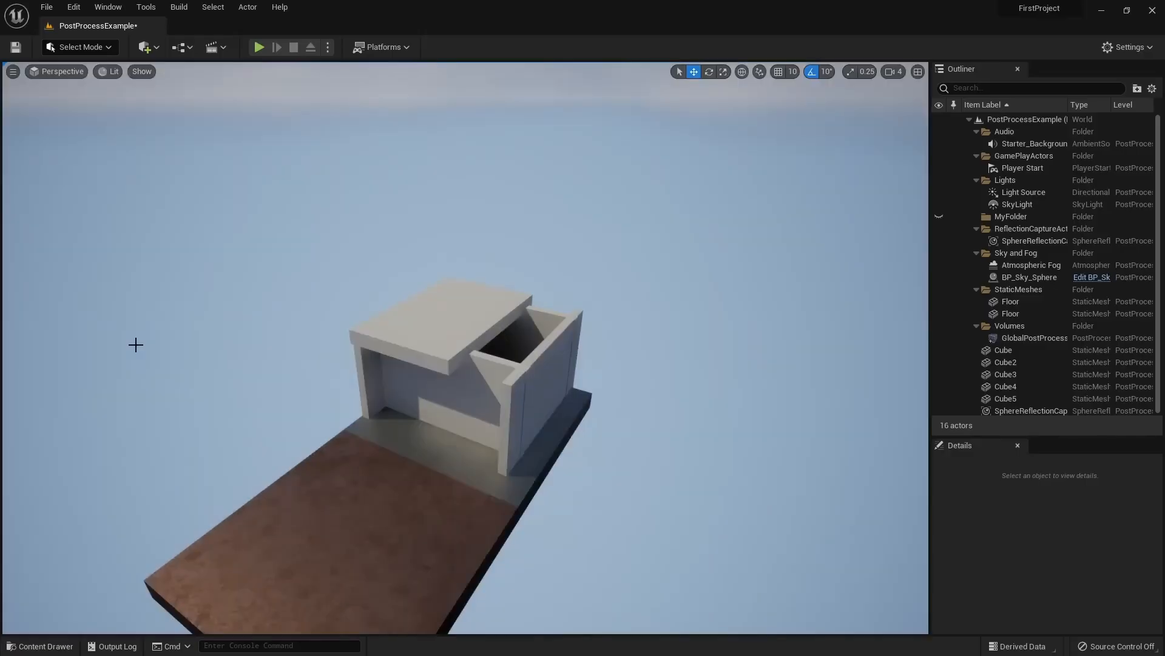
key("w")
right_click_drag(523, 376, 561, 455)
key("s")
key("s")
Open the viewport's view mode and exposure options
left_click(111, 71)
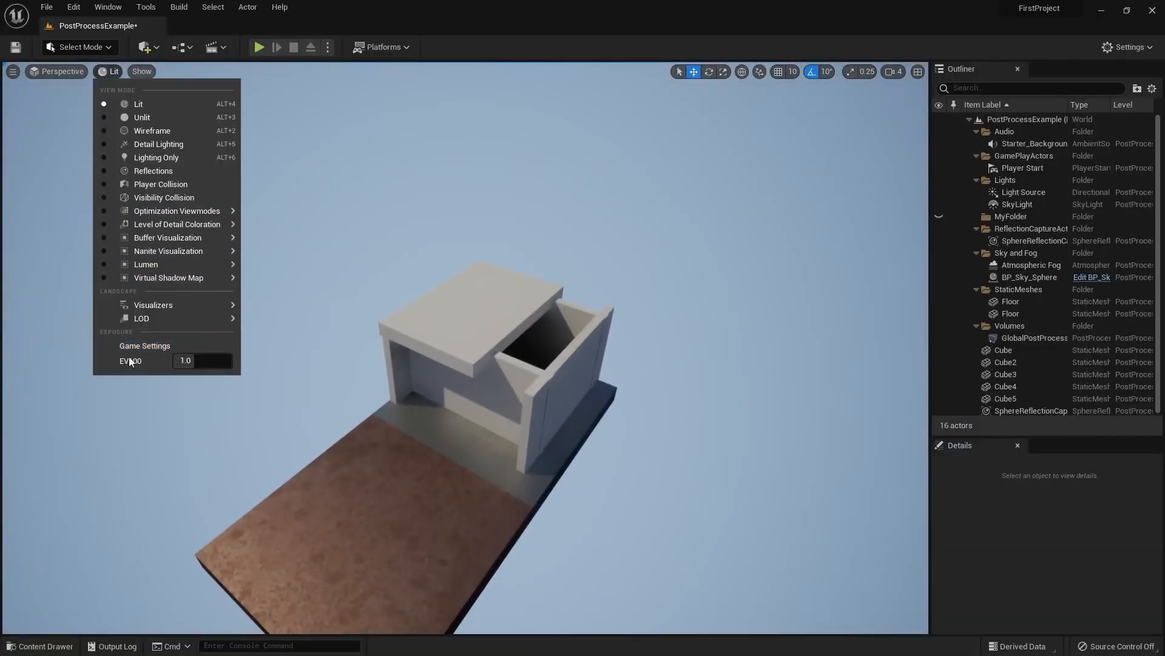
Set the viewport's fixed EV100 exposure to 0.0
left_click_drag(198, 361, 191, 360)
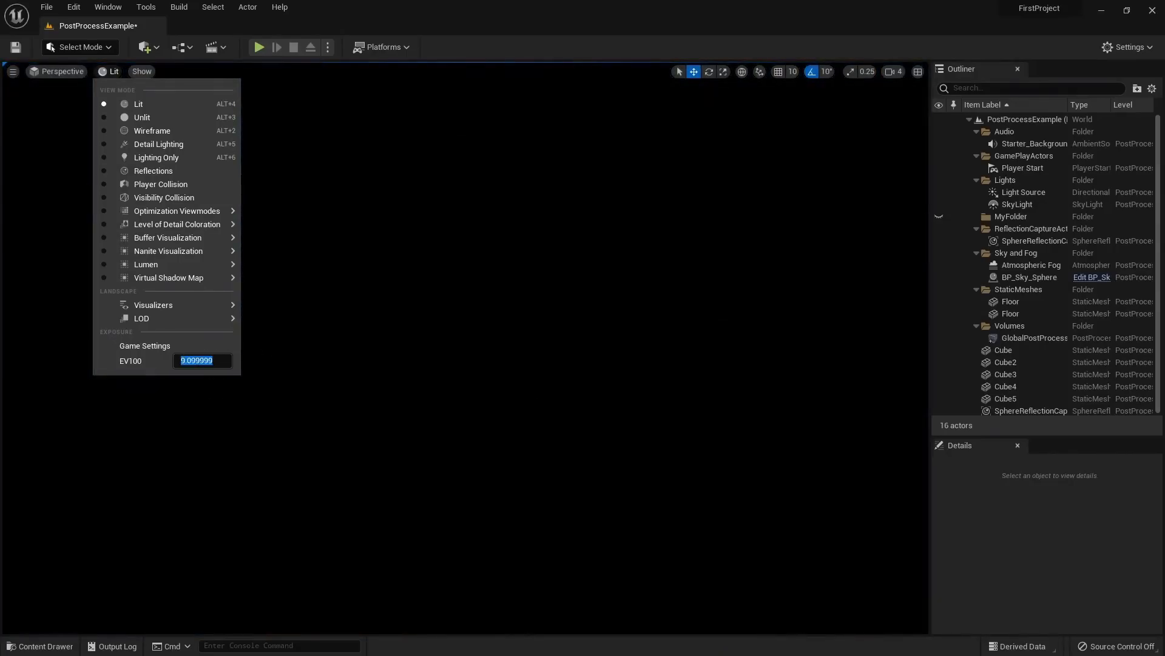
key("Return")
mouse_move(401, 348)
right_mouse_down()
mouse_move(403, 243)
mouse_move(401, 363)
right_mouse_up()
left_click(110, 72)
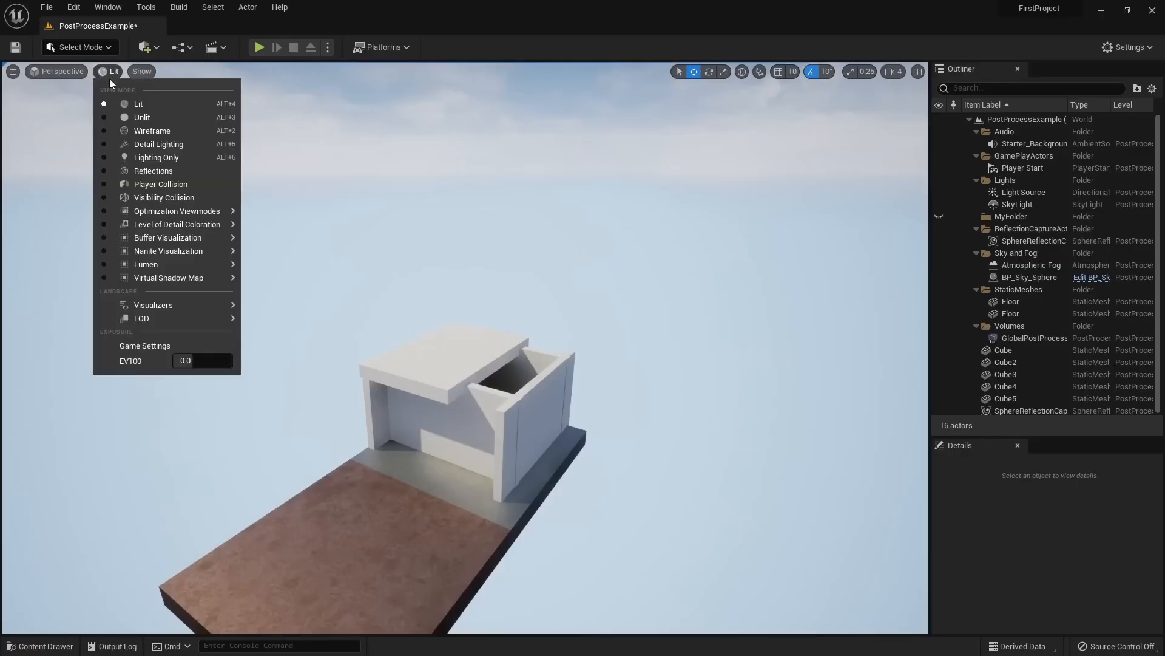
right_click_drag(452, 348, 465, 375)
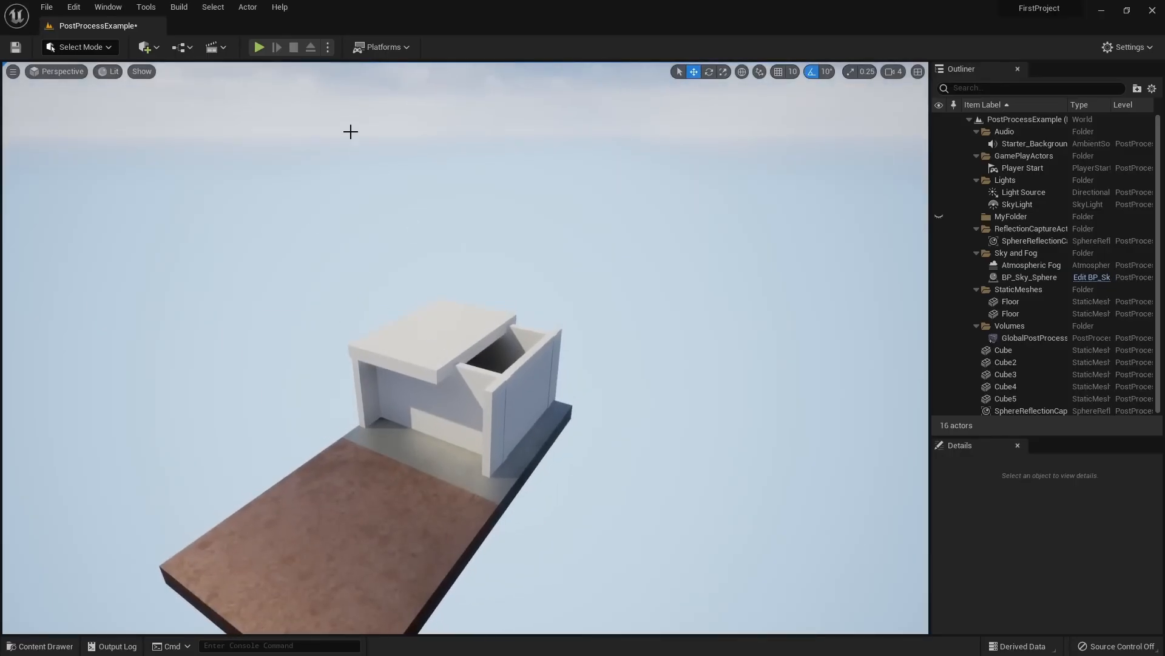
Play the level, fly around and inside the building to check the in-game exposure, and end the play session
left_click(259, 47)
left_click(326, 192)
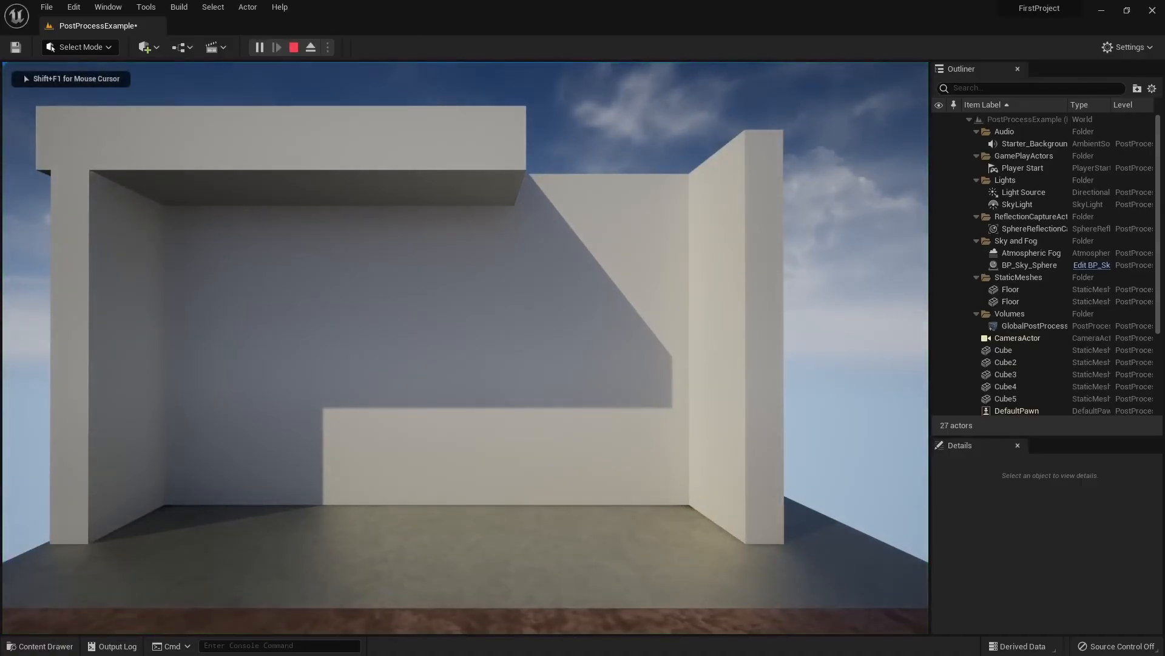
key("e")
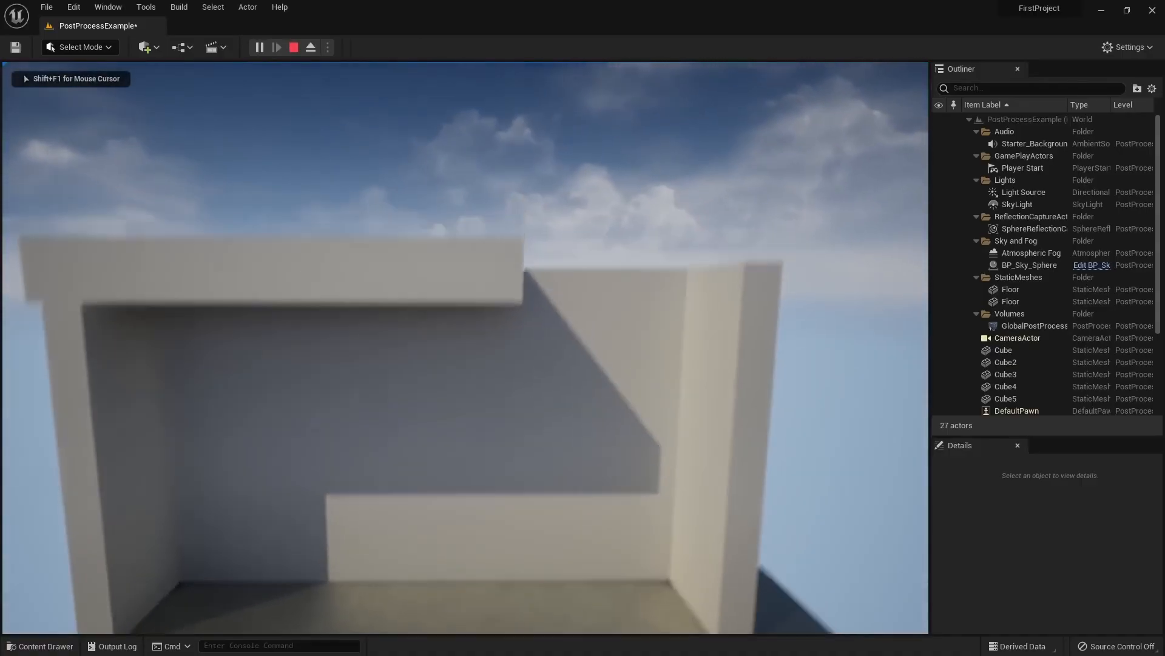
key("w")
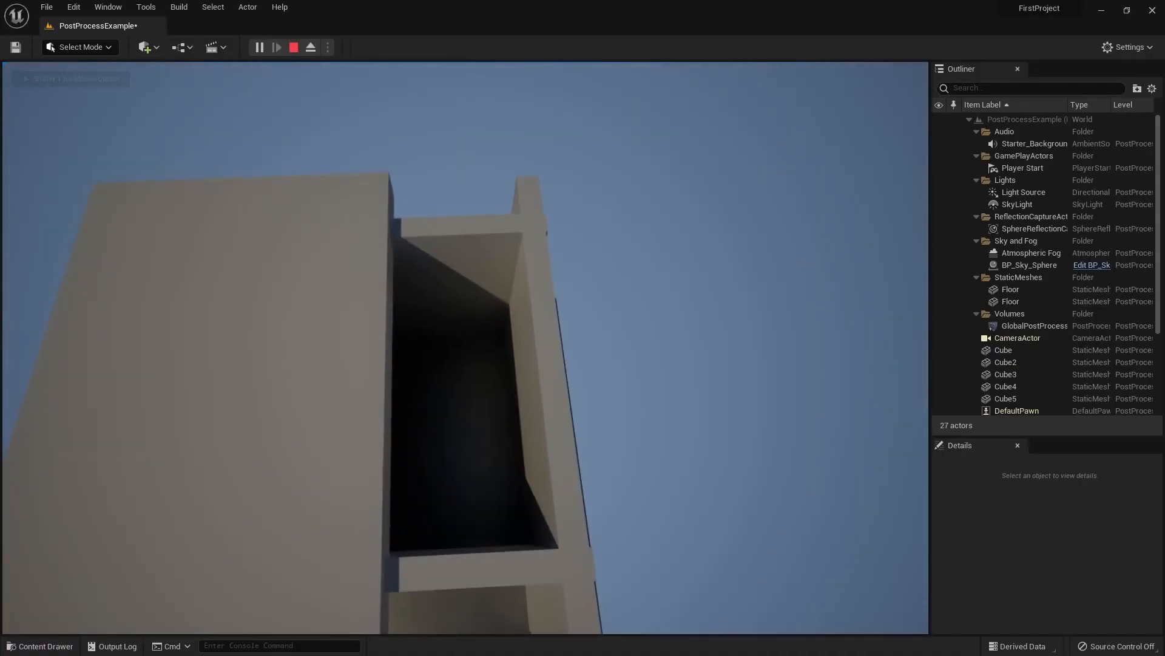
key("d")
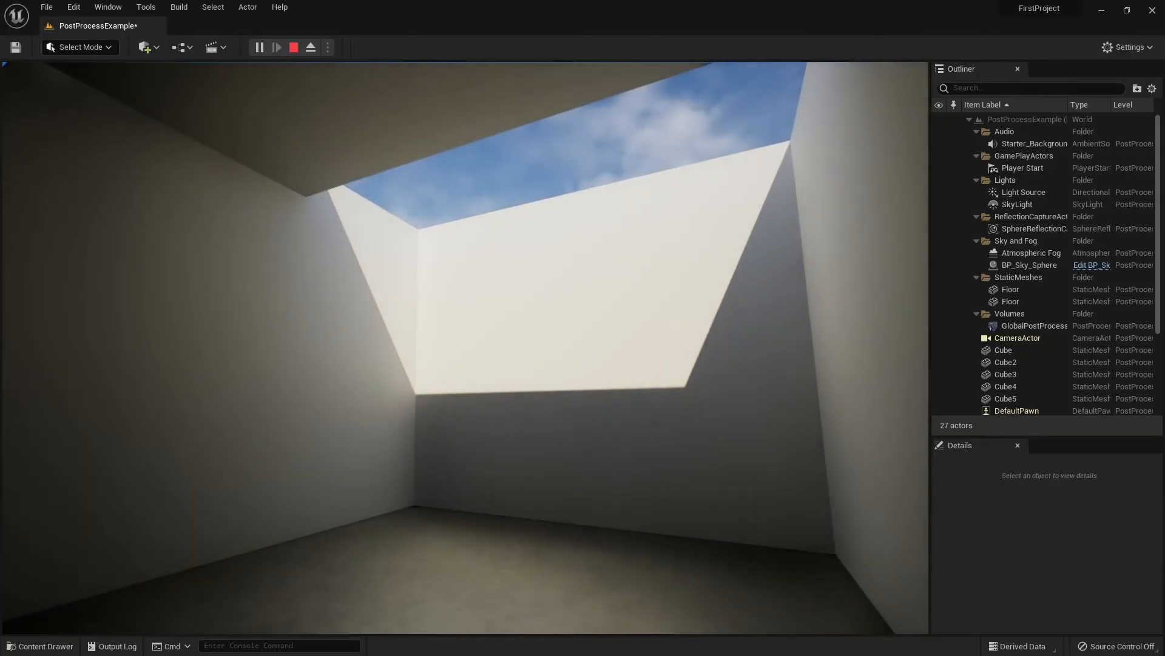
key("w")
key("s")
key("s")
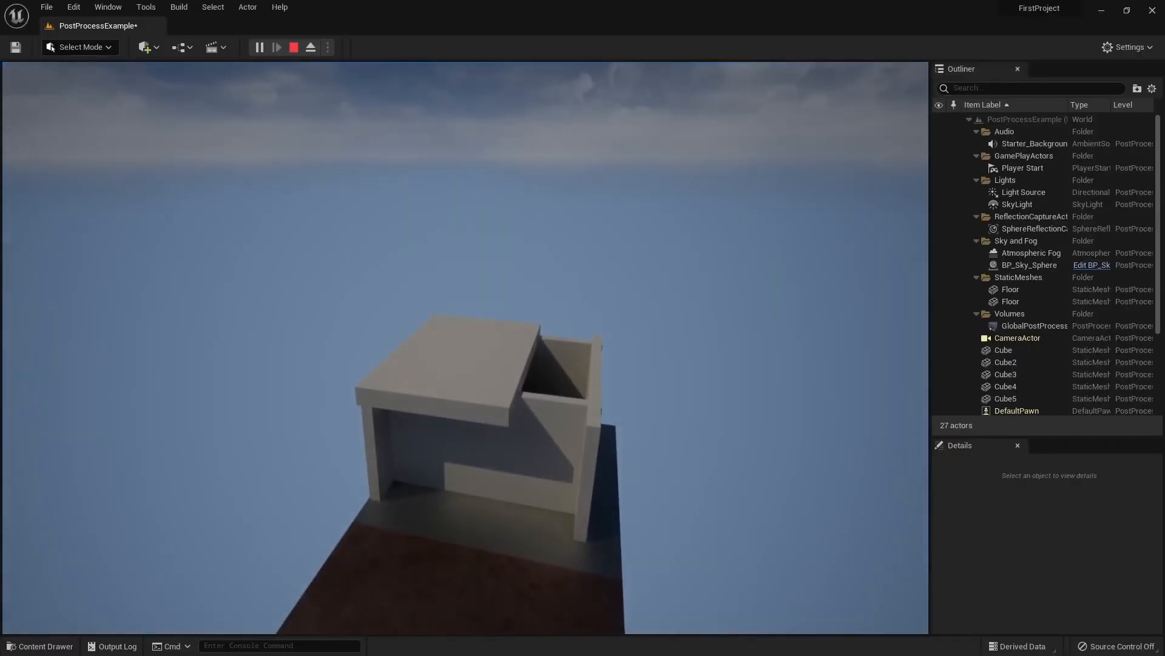
key("q")
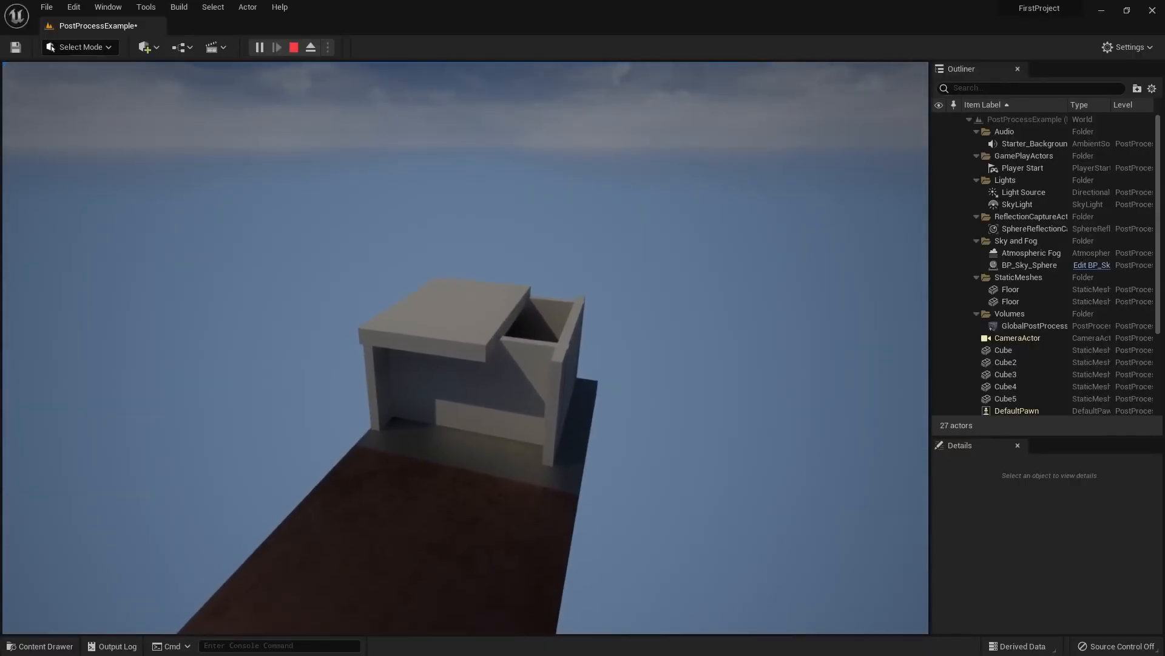
key("Escape")
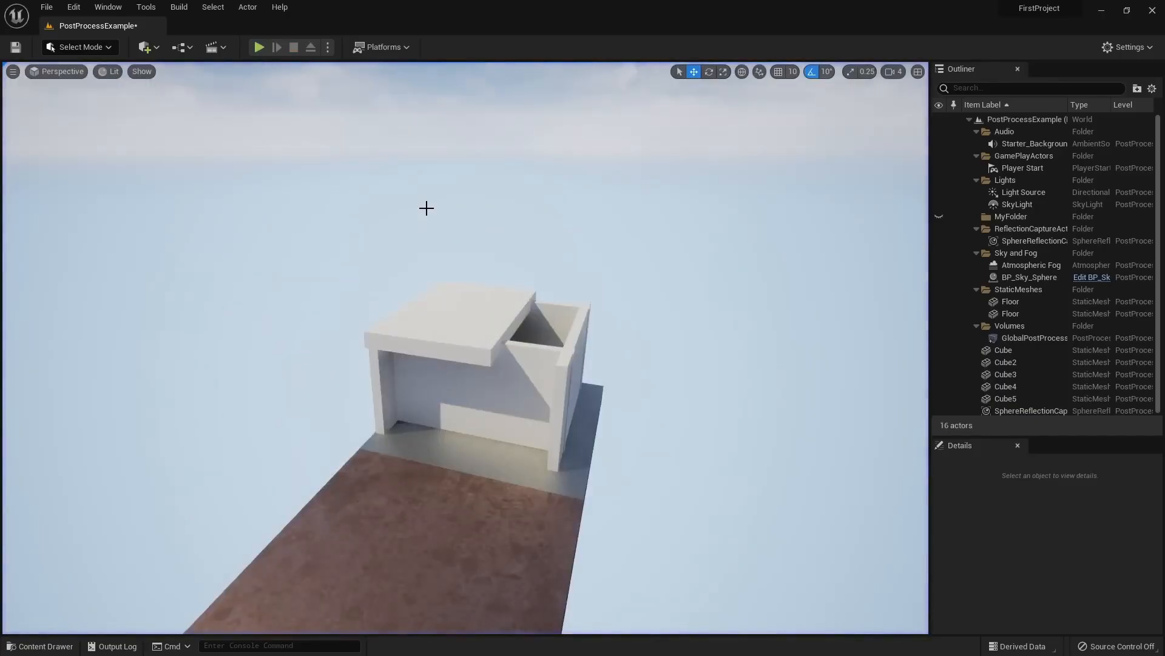
Switch the viewport exposure from the fixed EV100 value to Game Settings
left_click(139, 72)
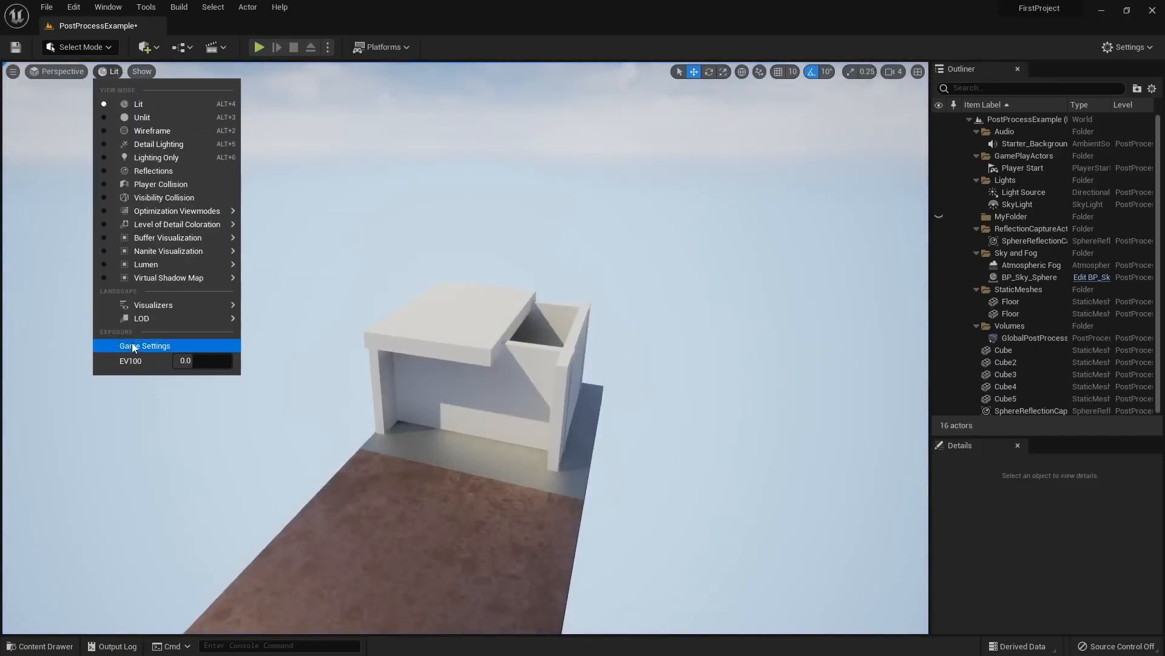
mouse_move(467, 323)
right_mouse_down()
mouse_move(509, 355)
mouse_move(555, 317)
mouse_move(453, 319)
right_mouse_up()
key("a")
key("w")
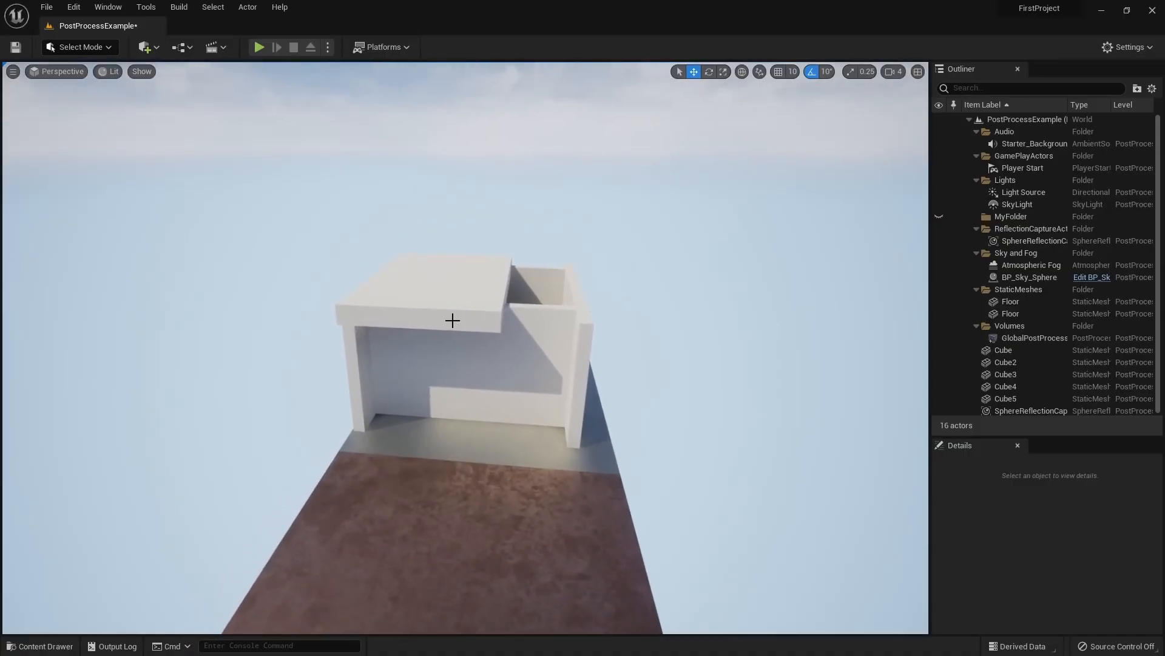
key("w")
key("d")
right_click_drag(479, 413, 478, 404)
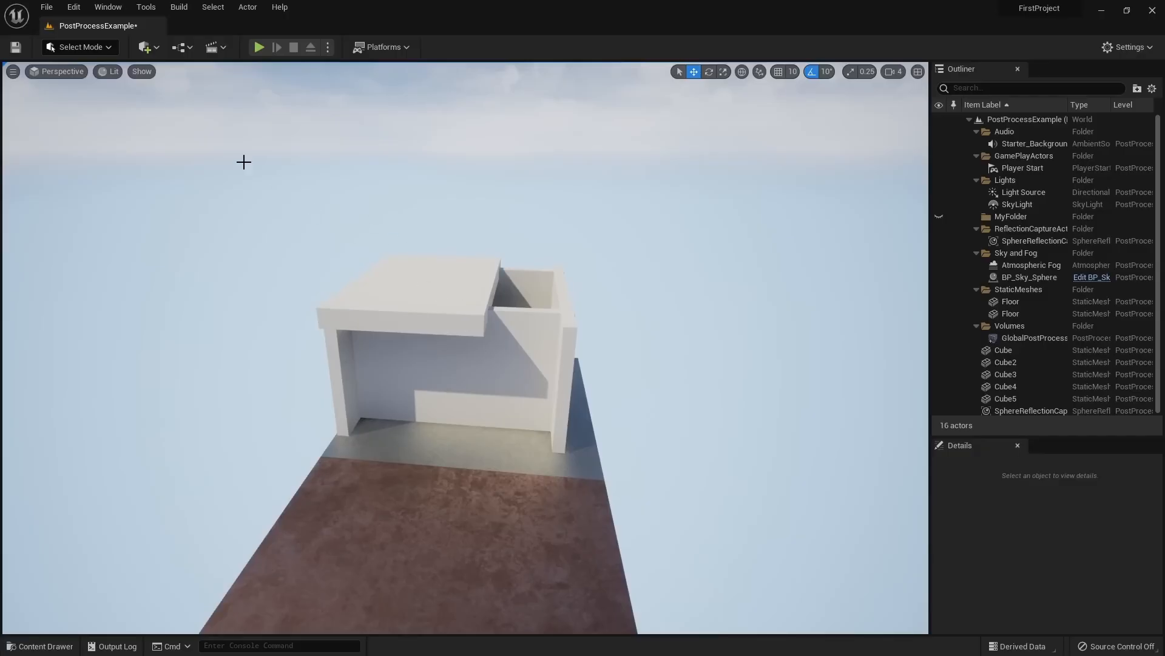
left_click(109, 72)
left_click(139, 345)
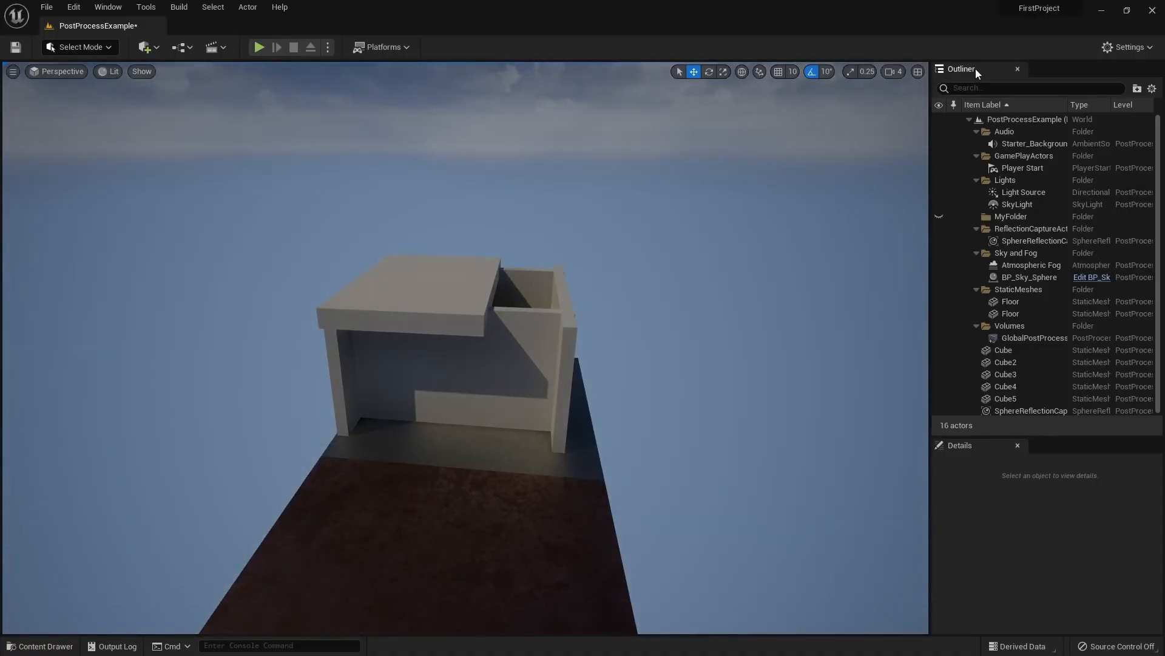
Select the GlobalPostProcessVolume, enlarge its details area and expand the Exposure settings with a wider name column
left_click(1022, 337)
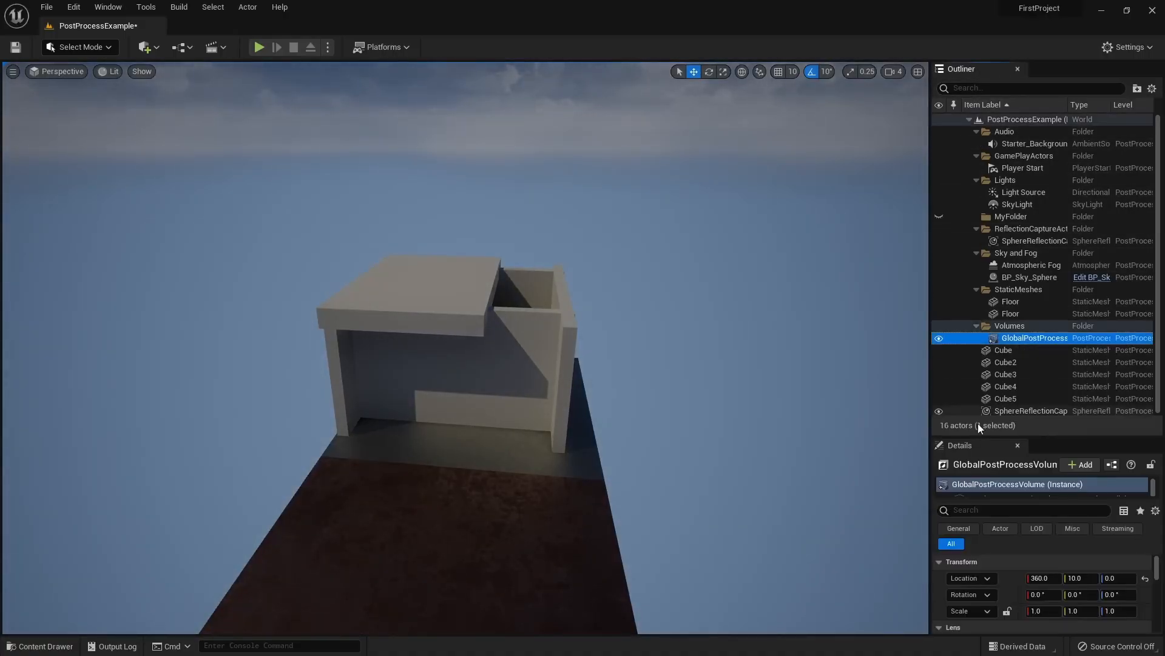
left_click_drag(972, 435, 977, 212)
scroll(995, 151, "down", 5)
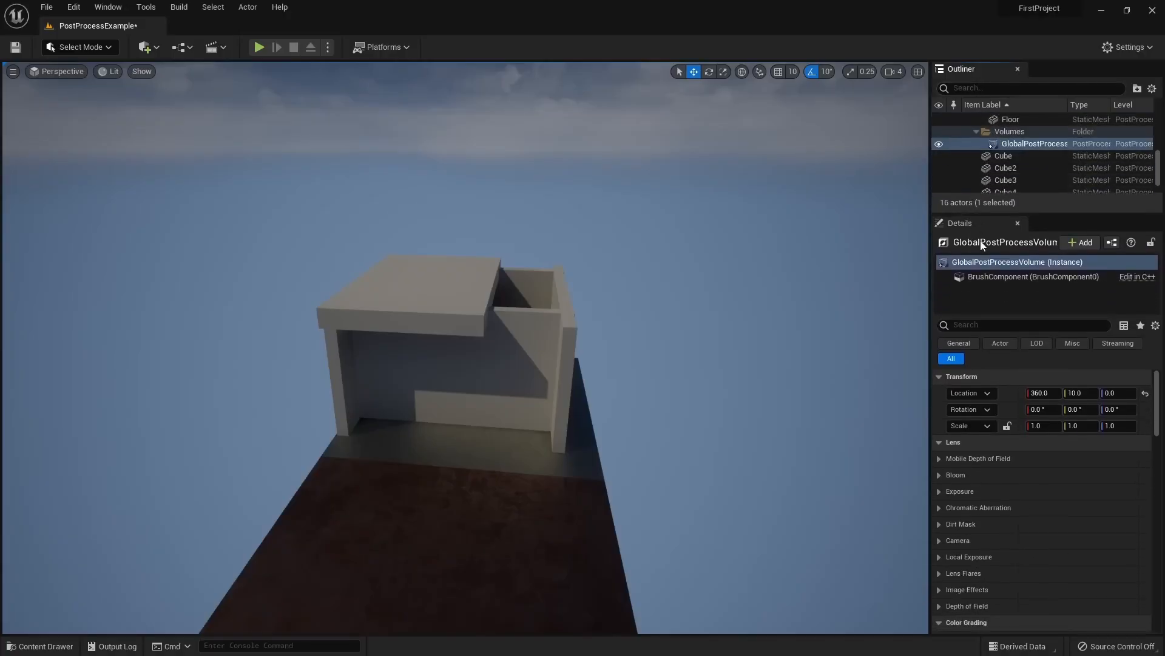
scroll(1018, 382, "down", 2)
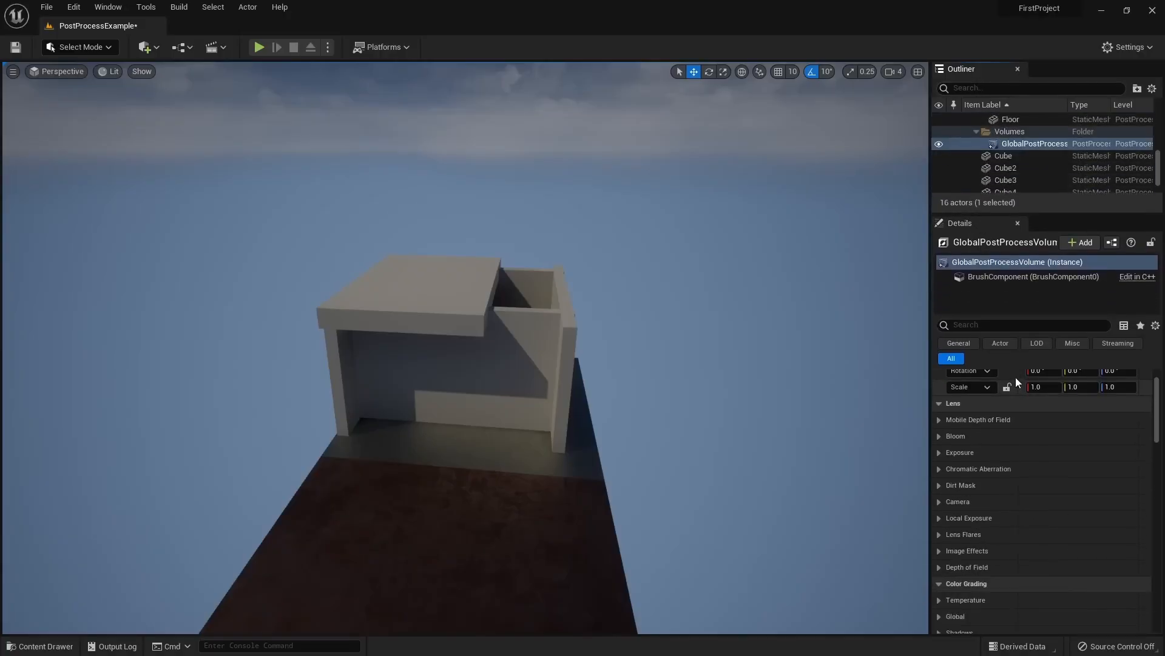
left_click(938, 453)
scroll(989, 462, "down", 2)
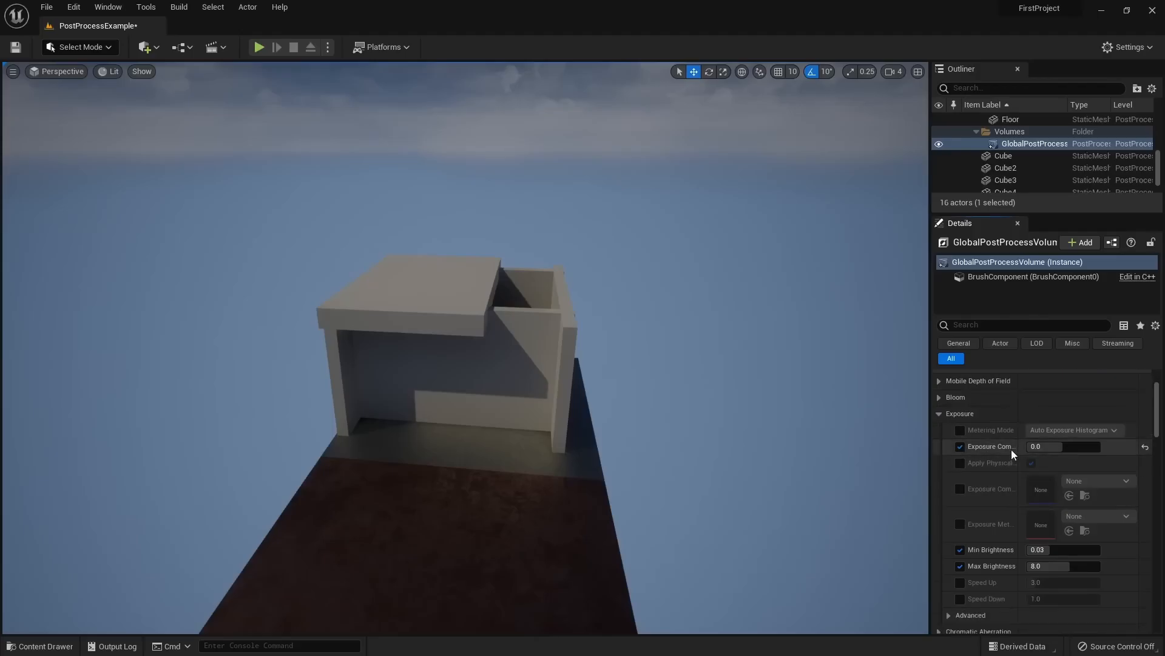
left_click_drag(1022, 447, 1033, 450)
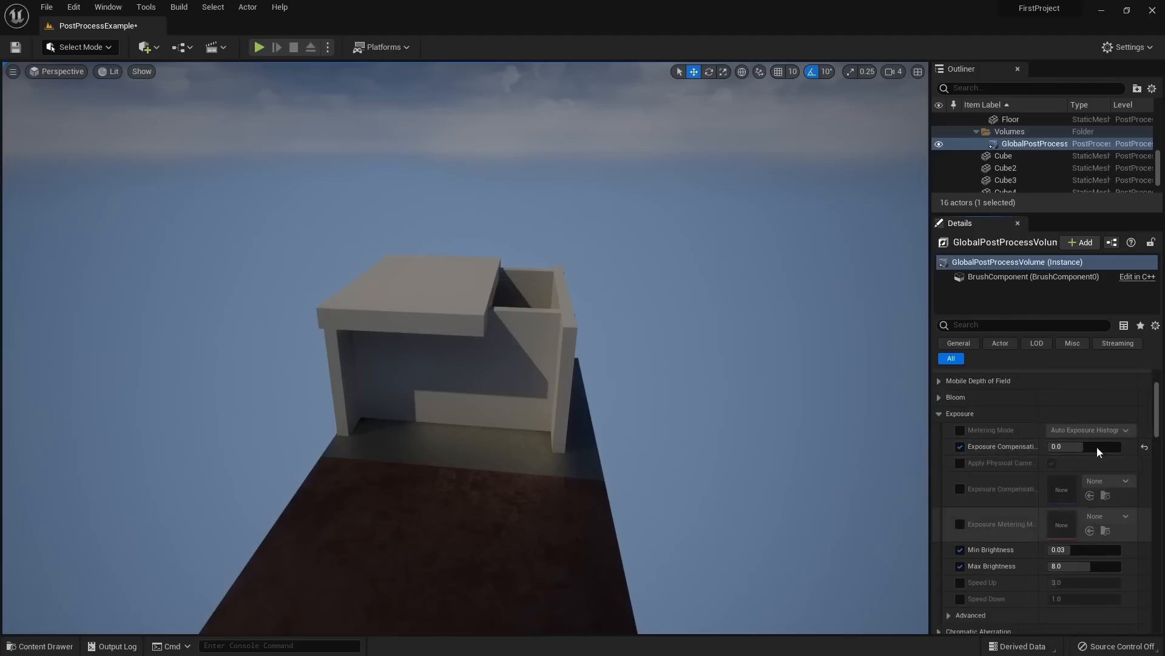
Toggle the Exposure Compensation override off and on, and raise the compensation to 0.72
left_click(960, 450)
left_click(960, 445)
mouse_move(1060, 447)
left_mouse_down()
mouse_move(1026, 447)
mouse_move(1087, 447)
mouse_move(1063, 448)
left_mouse_up()
right_click_drag(465, 348, 450, 337)
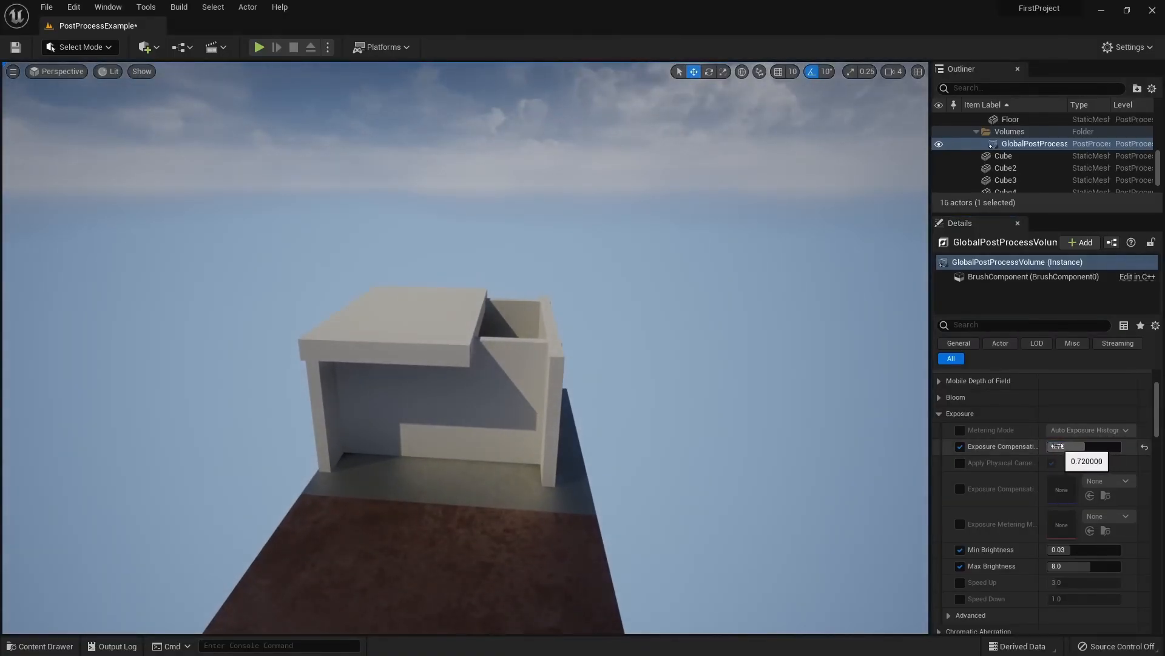
Enable the Metering Mode override, set it to Manual and raise Exposure Compensation to about 9.12
left_click(960, 431)
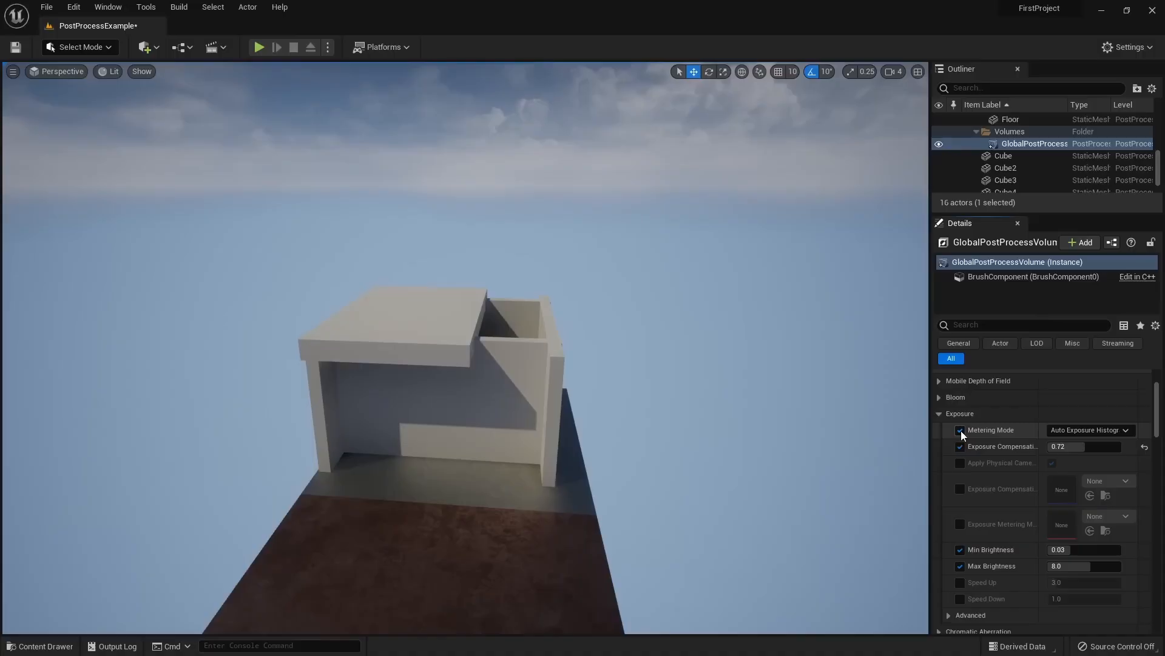
left_click(1092, 432)
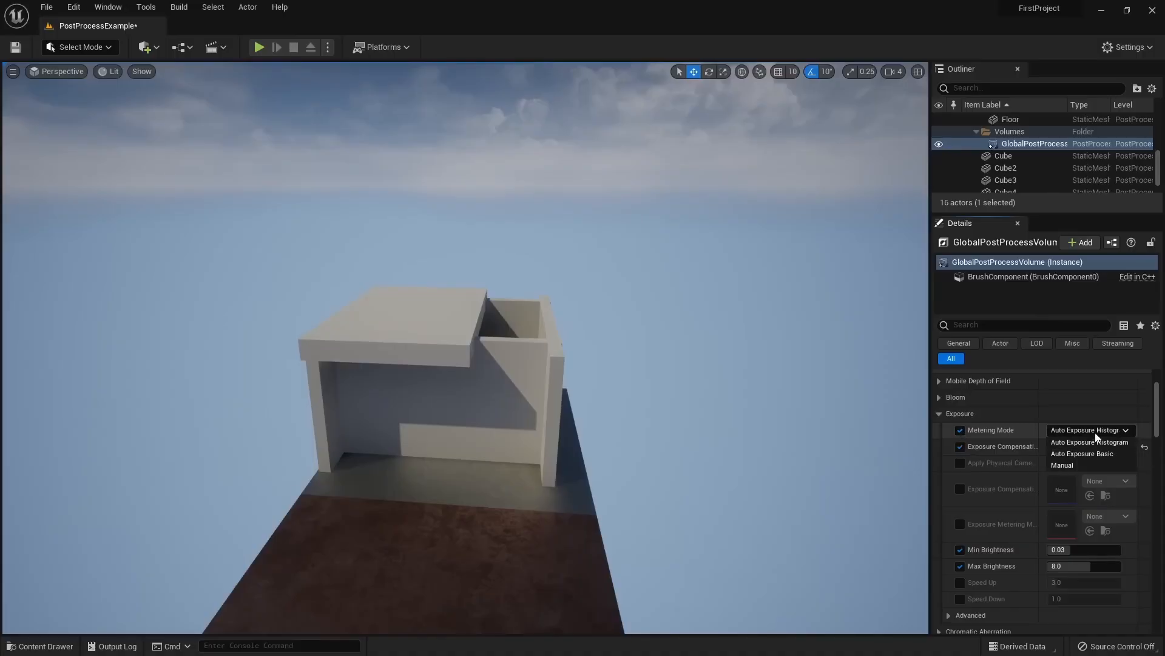
left_click(1083, 465)
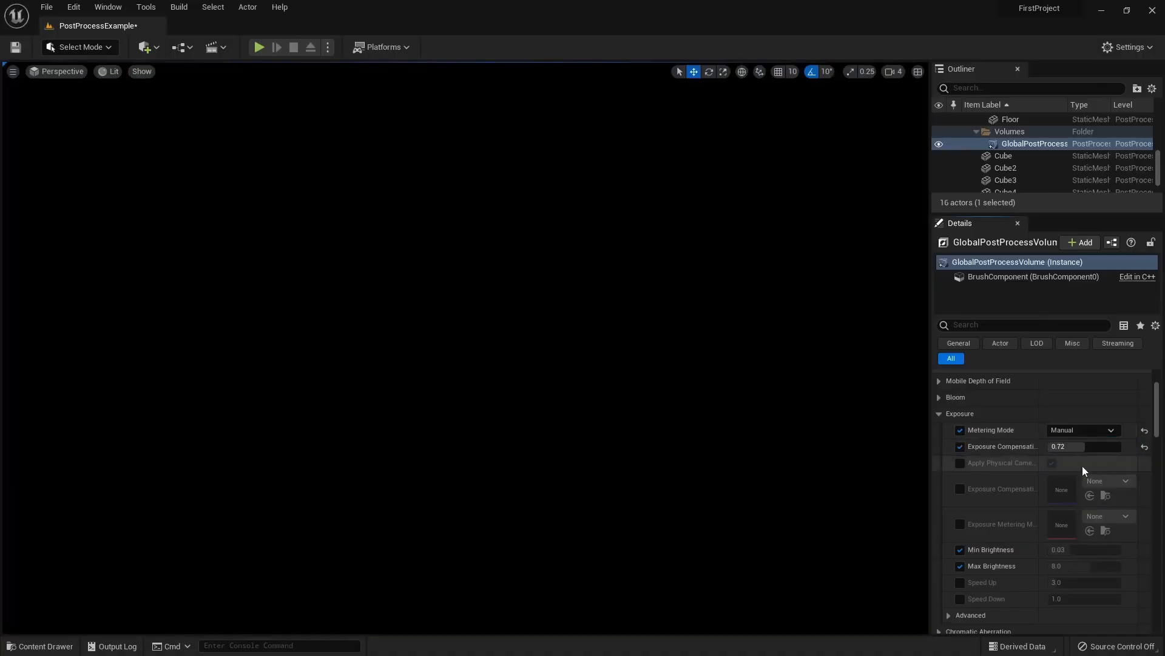
left_click_drag(1078, 447, 1106, 447)
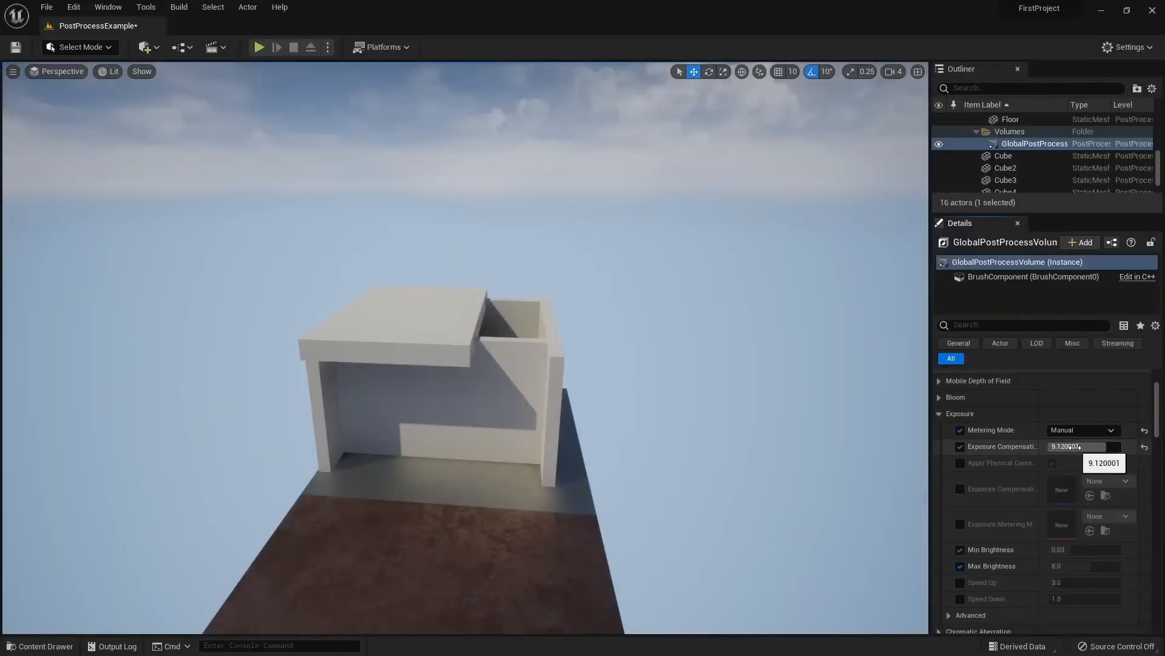
Play the level and move in and out of the building to check the manual exposure, ending the session
left_click(258, 47)
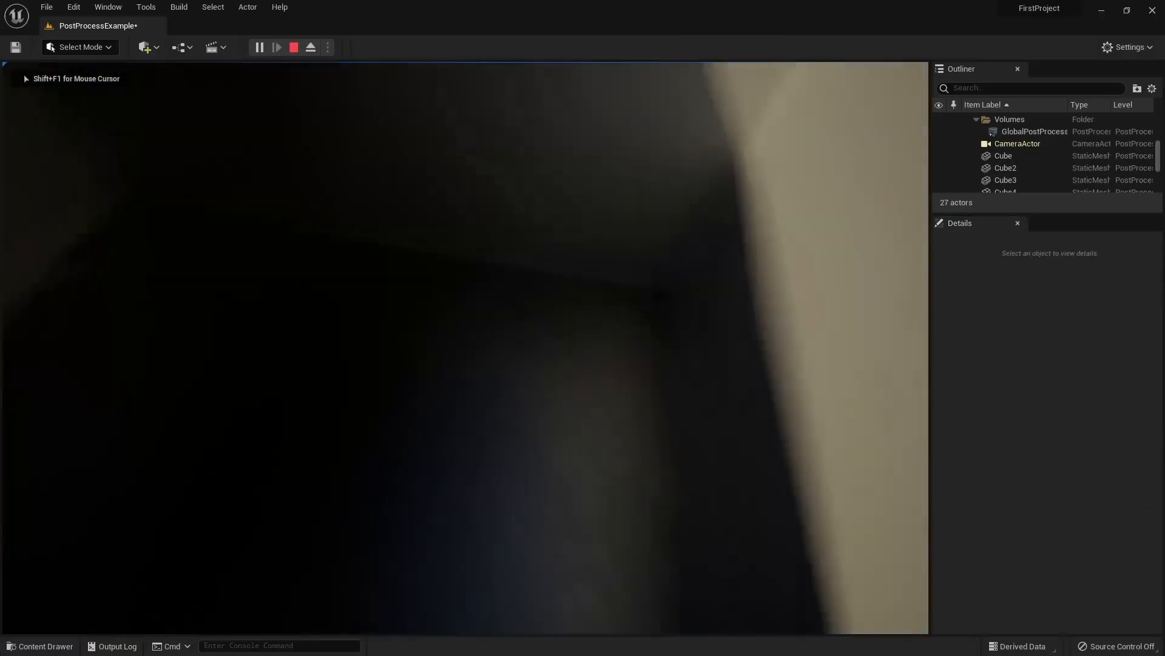
key("s")
key("w")
key("s")
key("Escape")
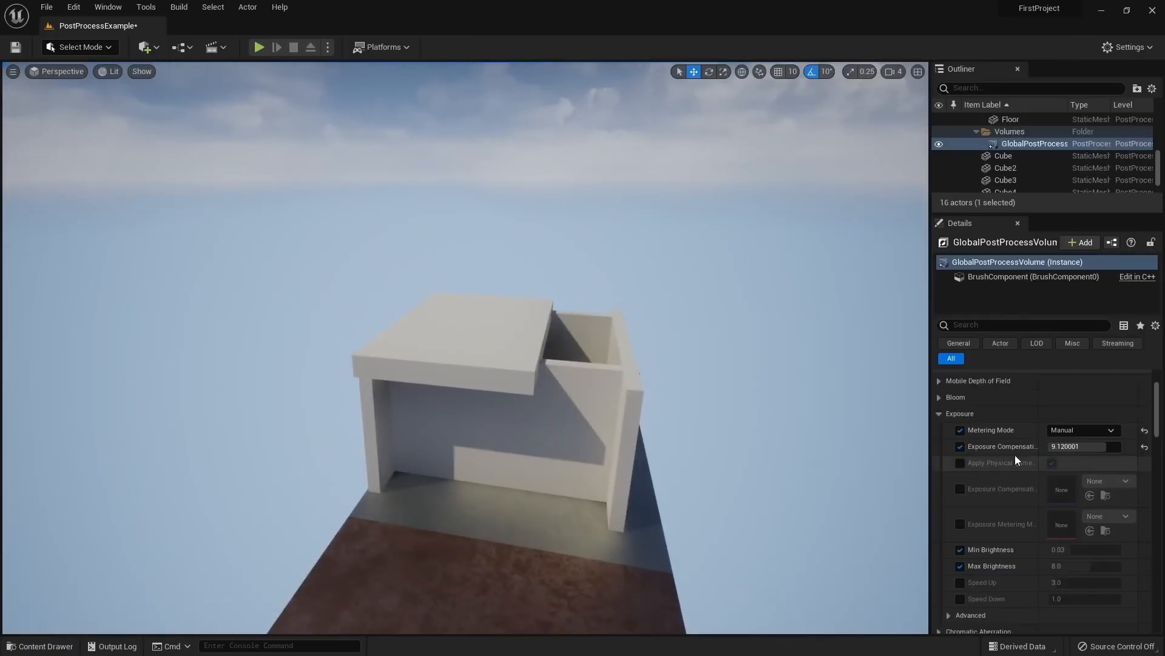
Expand the Bloom settings, try intensities such as about 4.4 and reset the Intensity to its default
scroll(1014, 453, "up", 1)
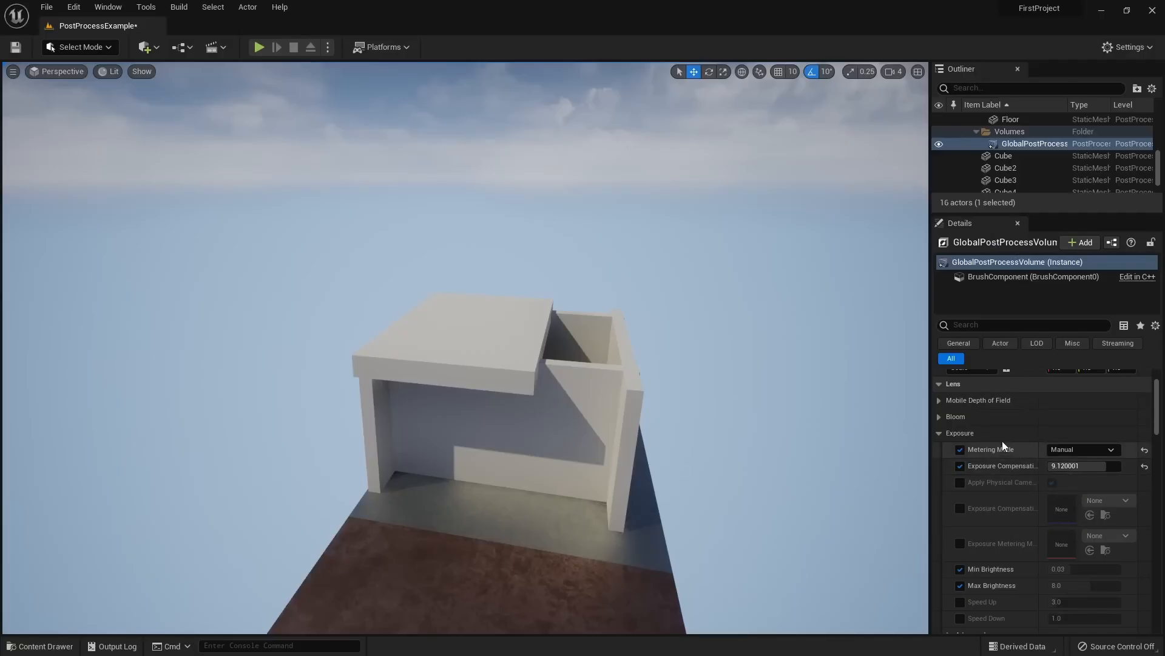
scroll(1022, 437, "up", 1)
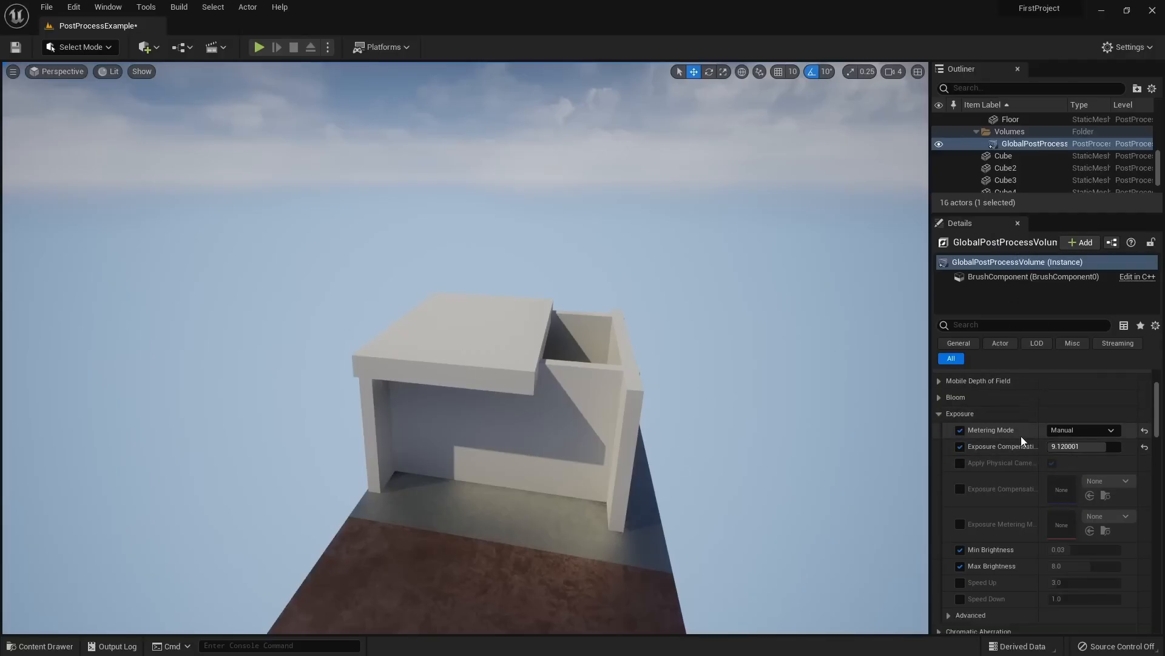
left_click(940, 436)
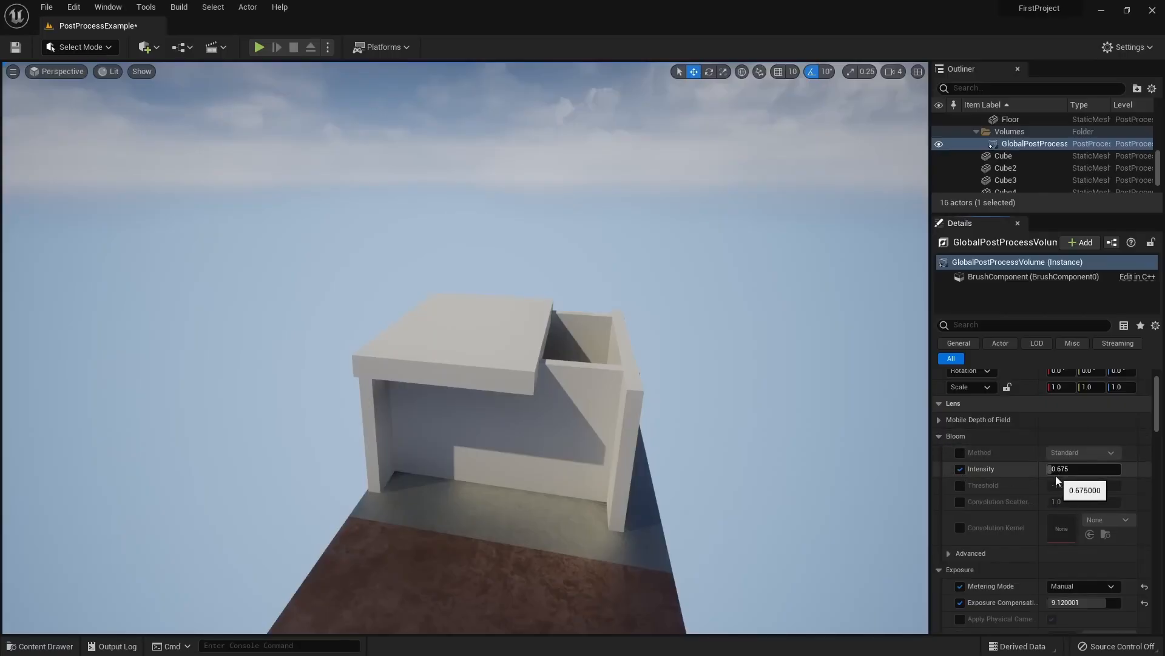
left_click_drag(1052, 472, 1120, 470)
right_click_drag(814, 486, 839, 469)
mouse_move(1100, 470)
left_mouse_down()
mouse_move(1036, 468)
mouse_move(1084, 468)
left_mouse_up()
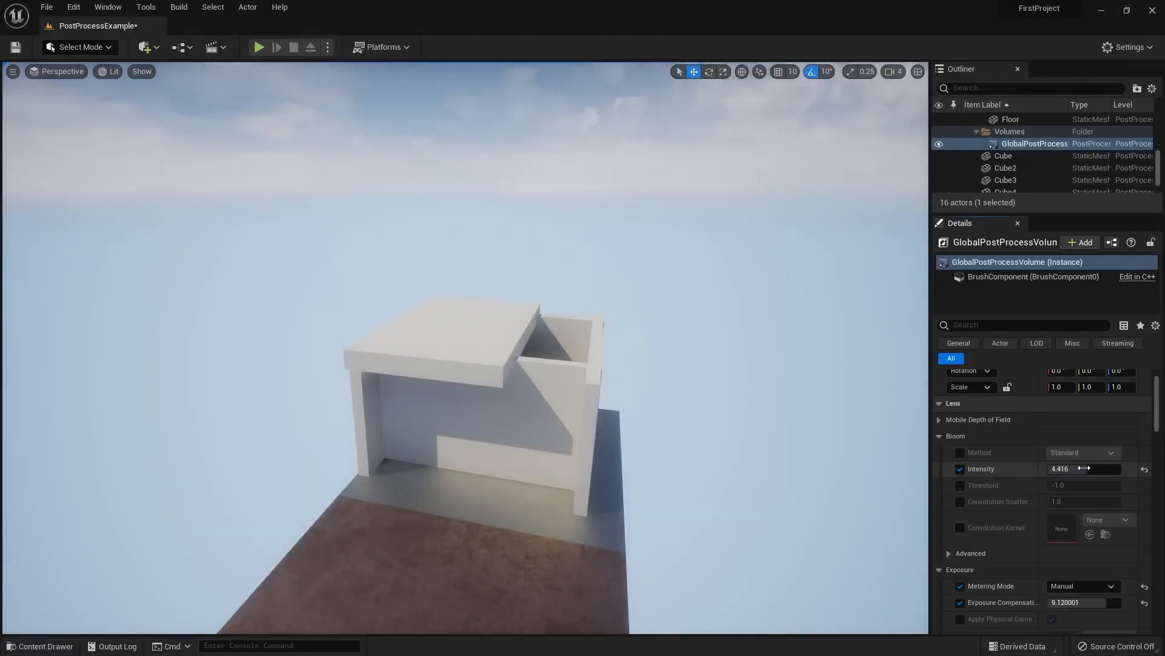
left_click(1144, 469)
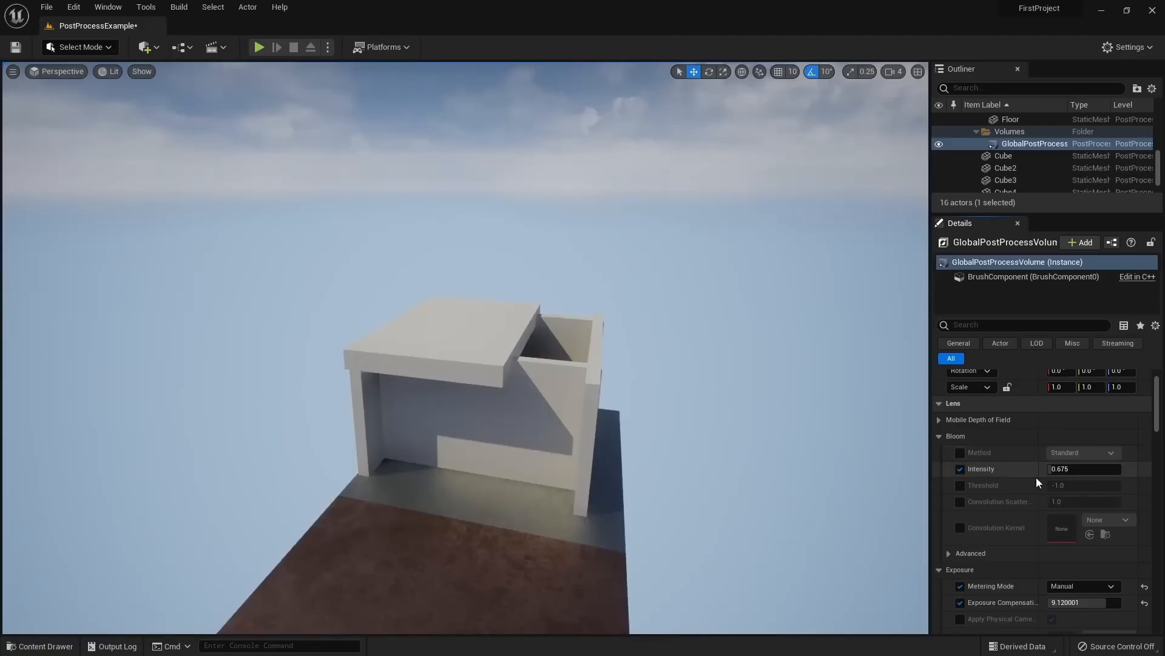
Expand the Image Effects settings, try a Vignette Intensity of 1.0 and set it to 0.0
scroll(1025, 477, "down", 3)
scroll(1025, 461, "down", 4)
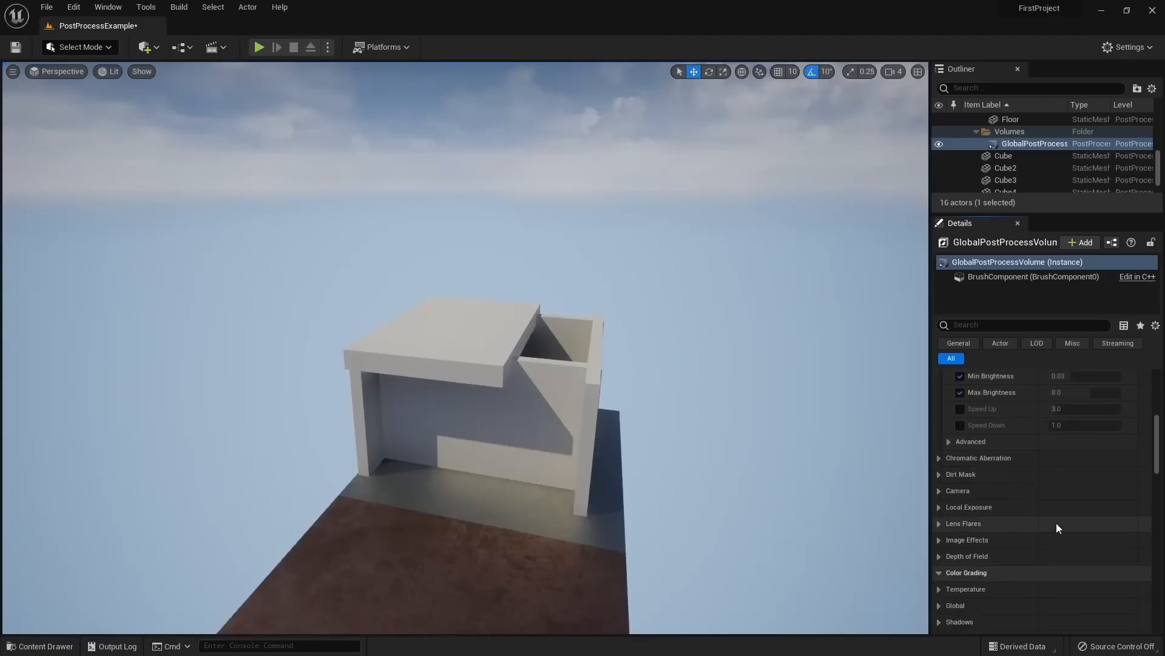
left_click(941, 541)
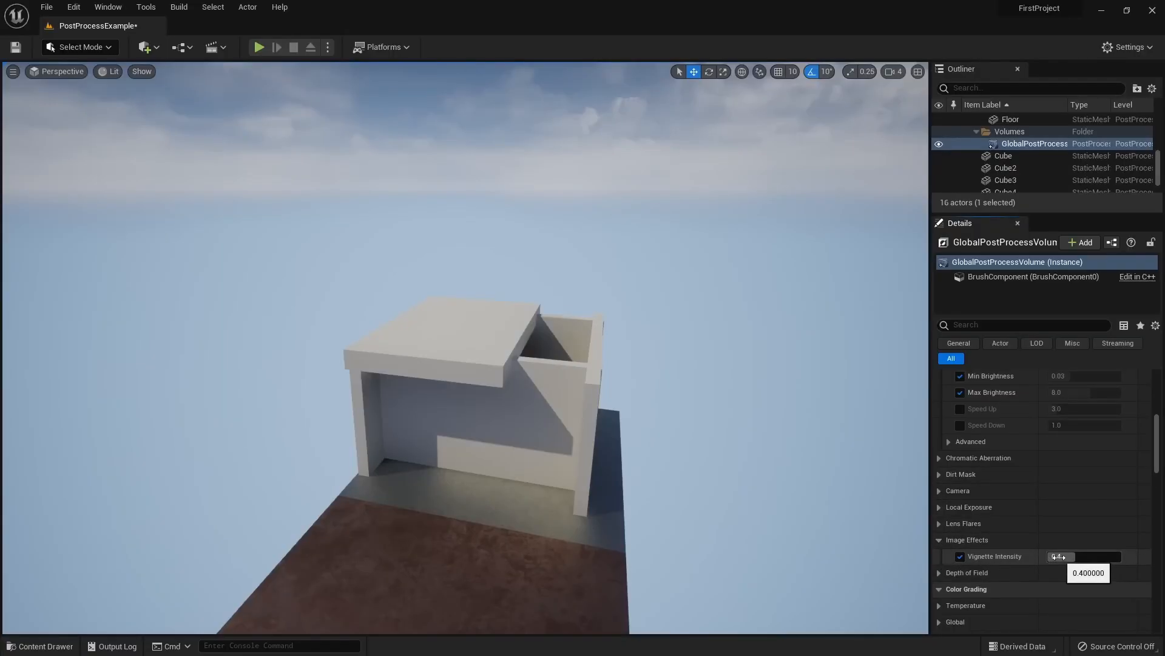
left_click_drag(1058, 556, 1123, 557)
right_click_drag(435, 438, 450, 437)
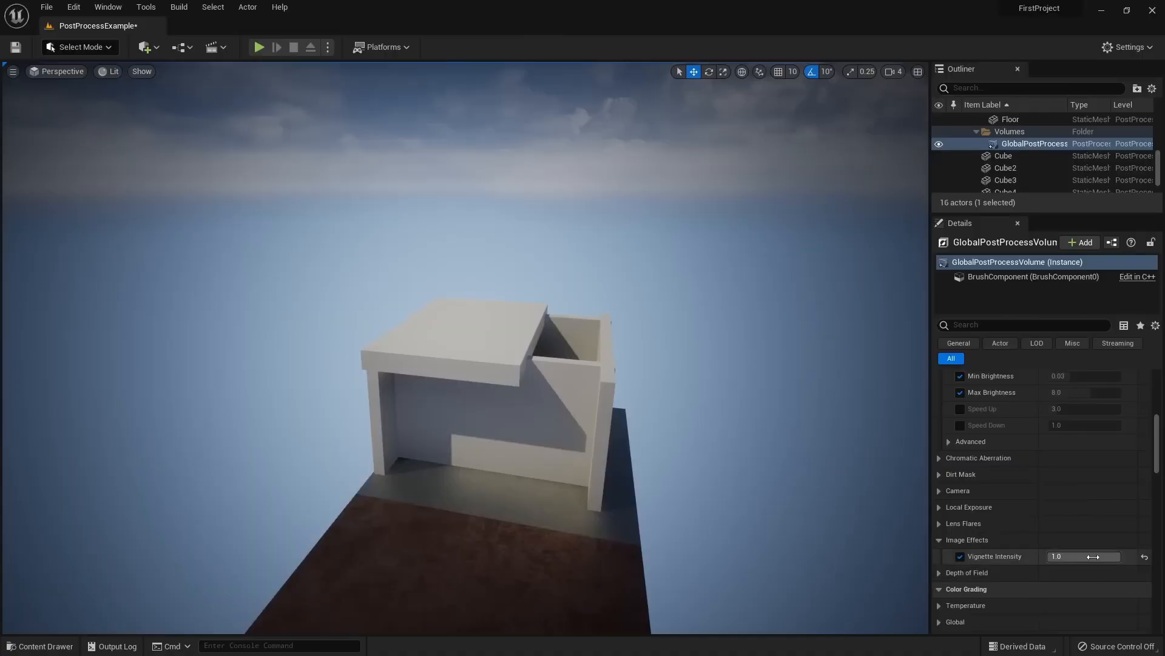
left_click_drag(1096, 558, 1032, 559)
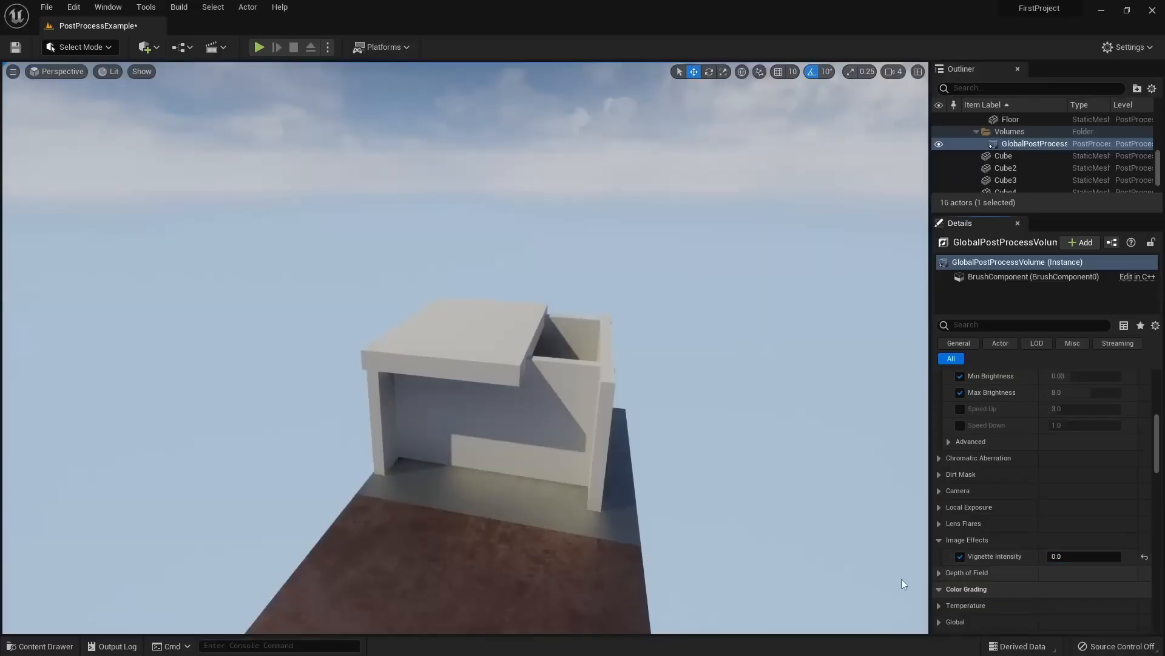
Reset the Vignette Intensity to its default and enable the Saturation override in the Global color grading settings
left_click(1145, 557)
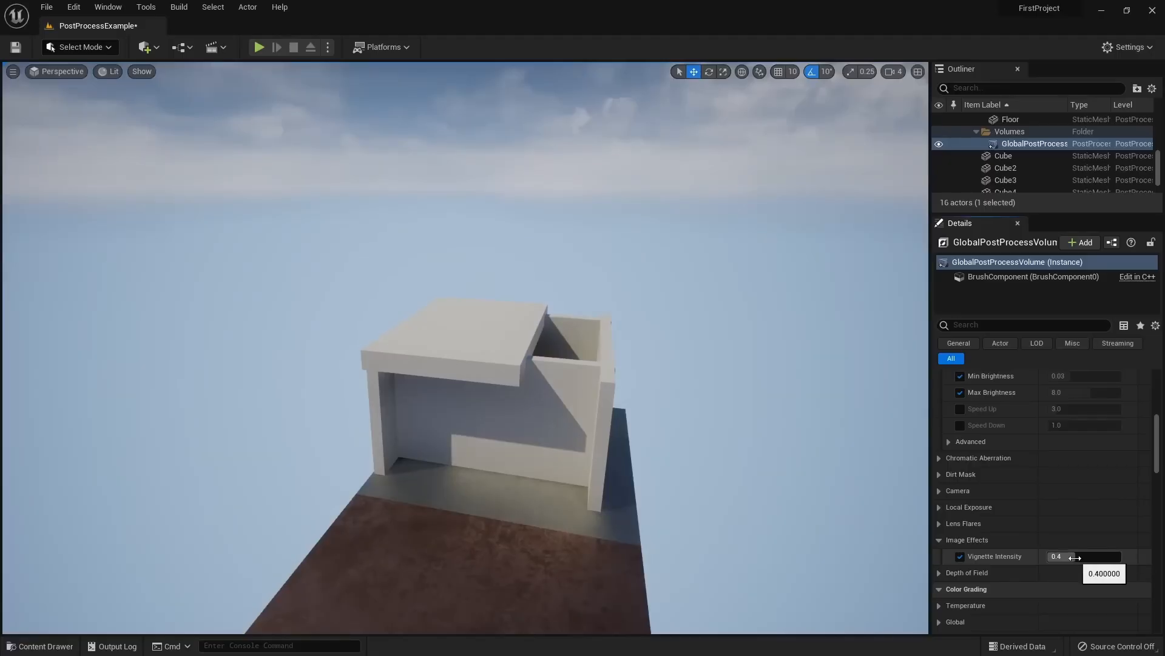
scroll(1069, 557, "down", 5)
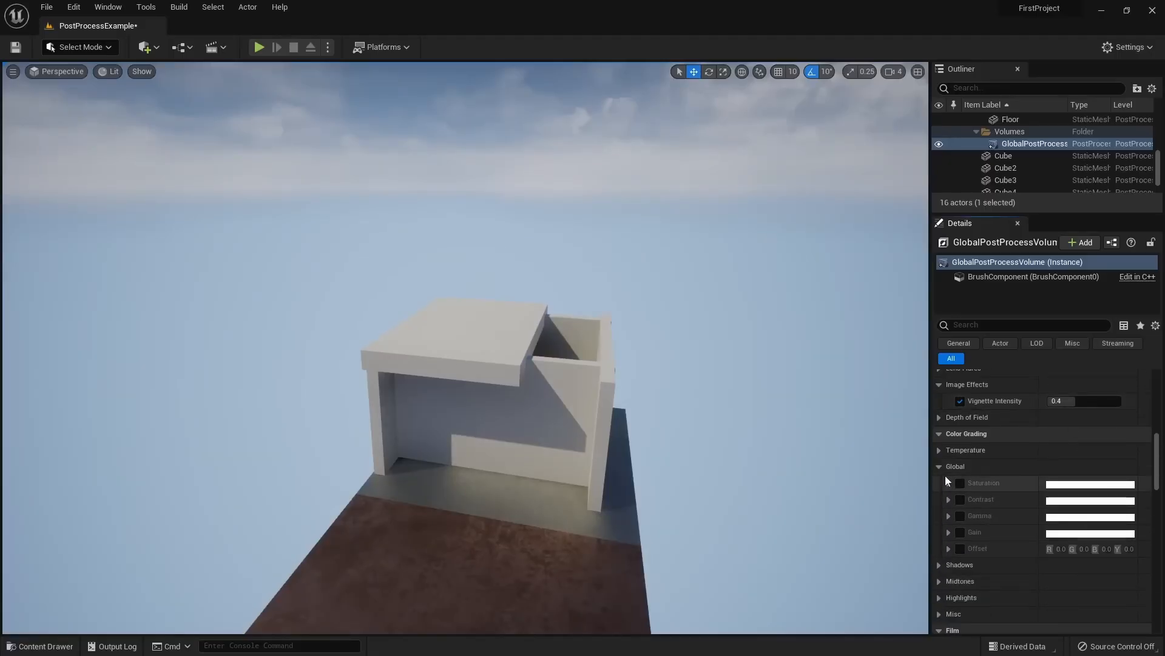
left_click(948, 483)
left_click(961, 484)
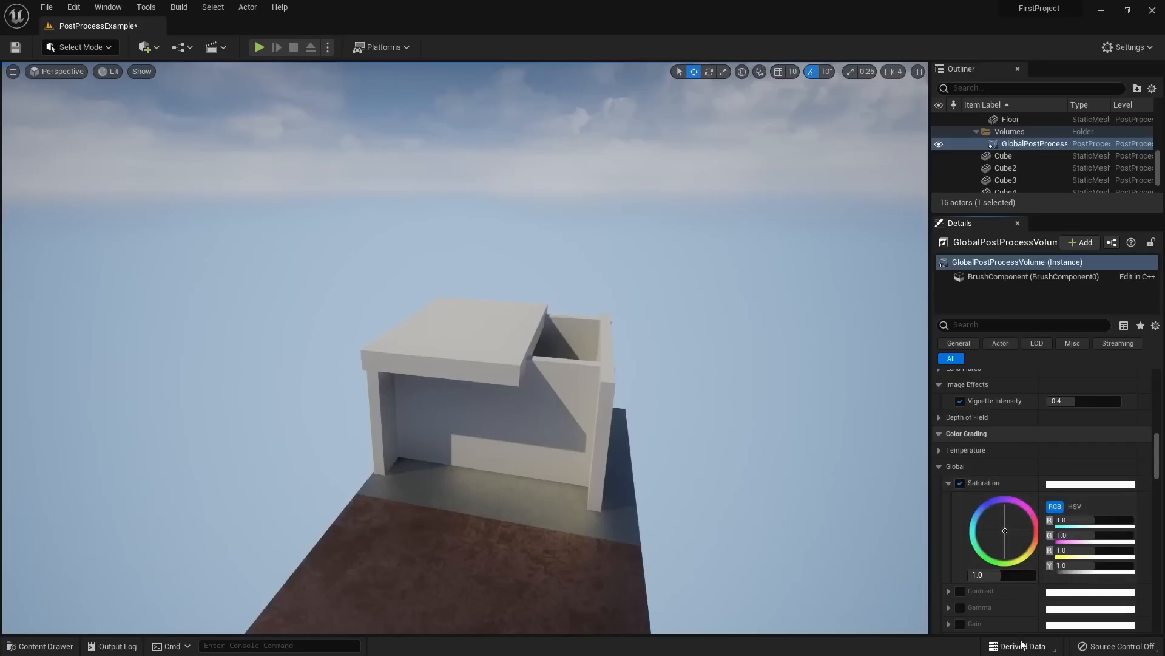
Try different tints on the global Saturation color wheel, raise the Saturation to 2.0 and view the building with it
left_click_drag(1005, 529, 996, 543)
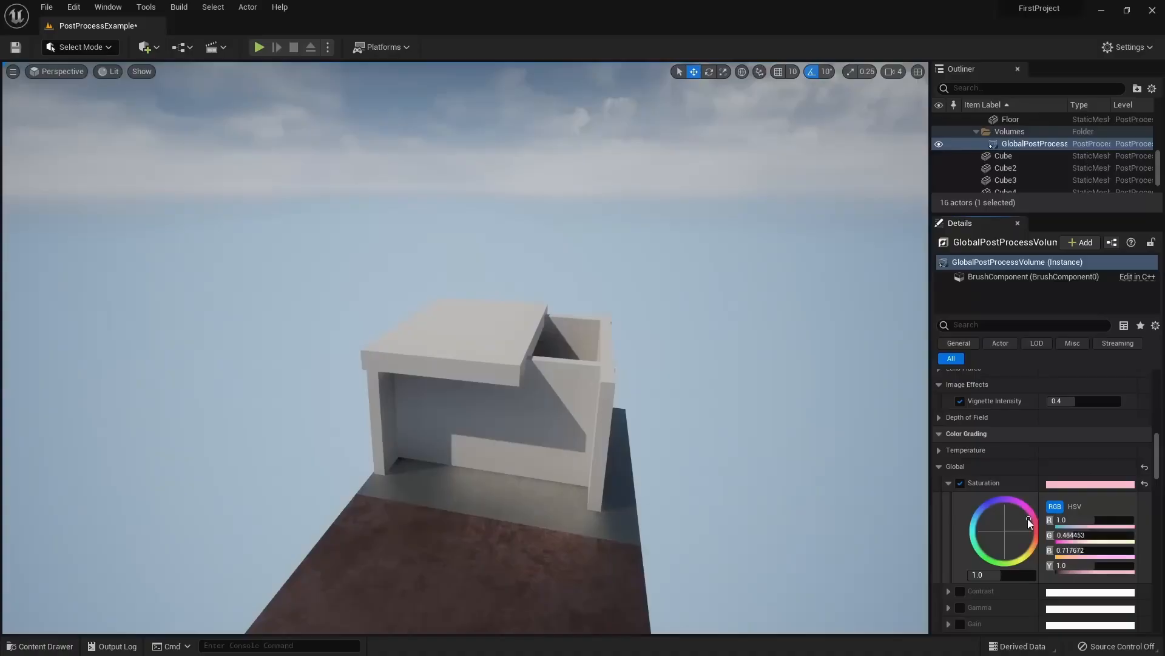
left_click_drag(1002, 534, 1004, 532)
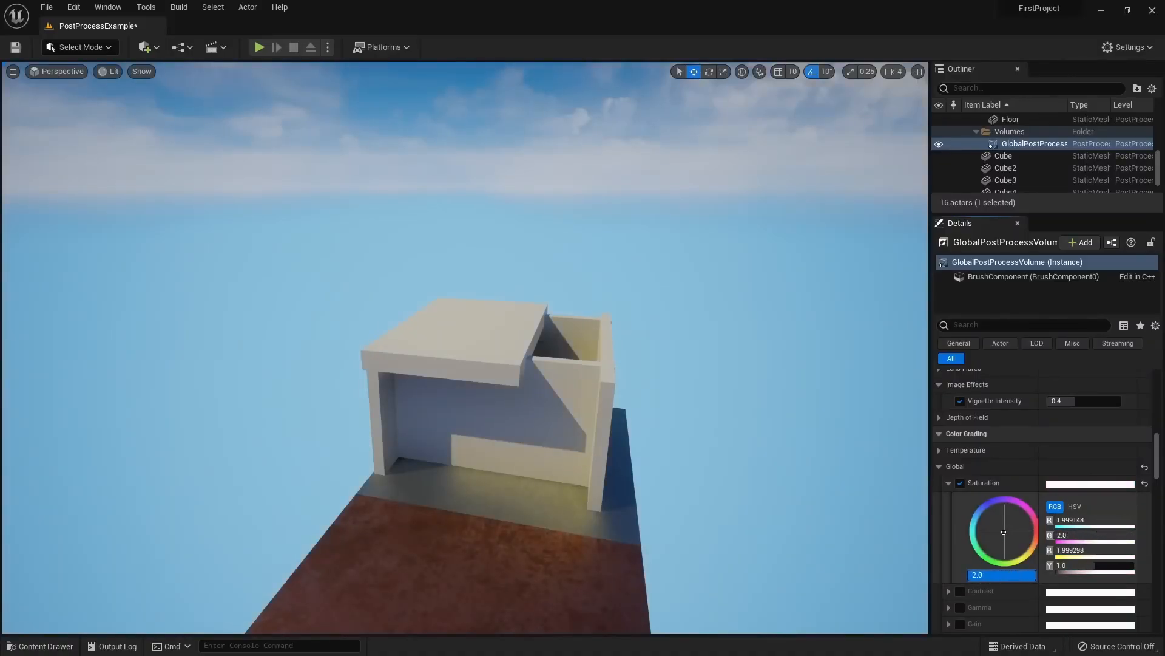
key("d")
right_click_drag(853, 549, 695, 460)
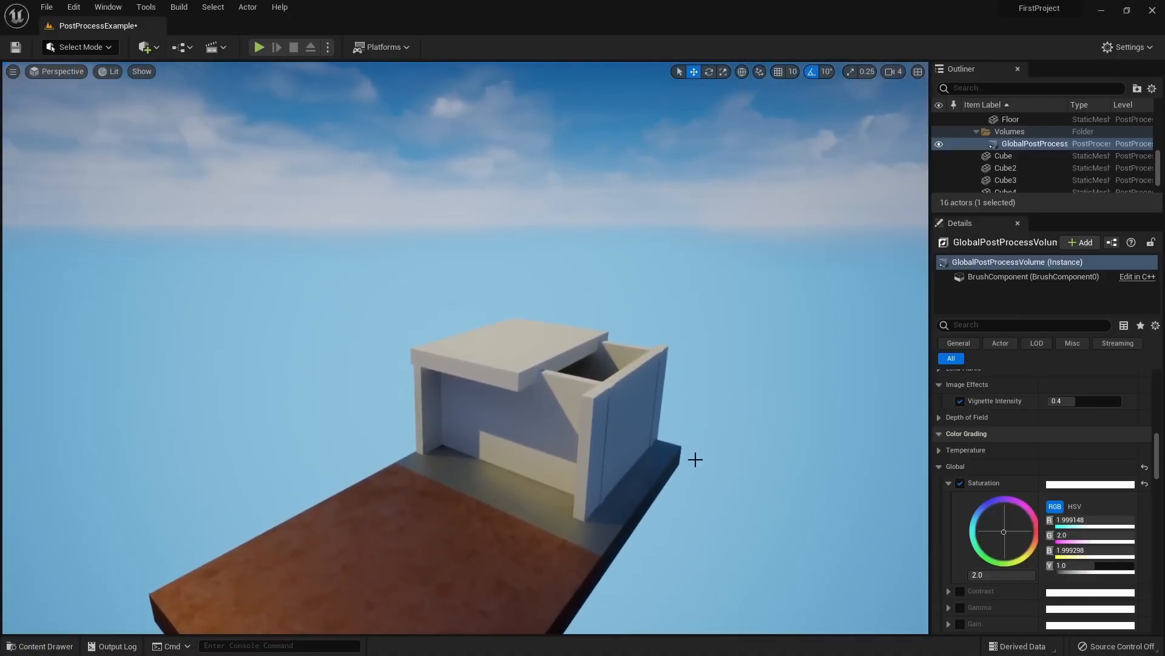
Turn off the global Saturation override, collapse the Global settings and look through the volume's remaining settings
left_click(960, 482)
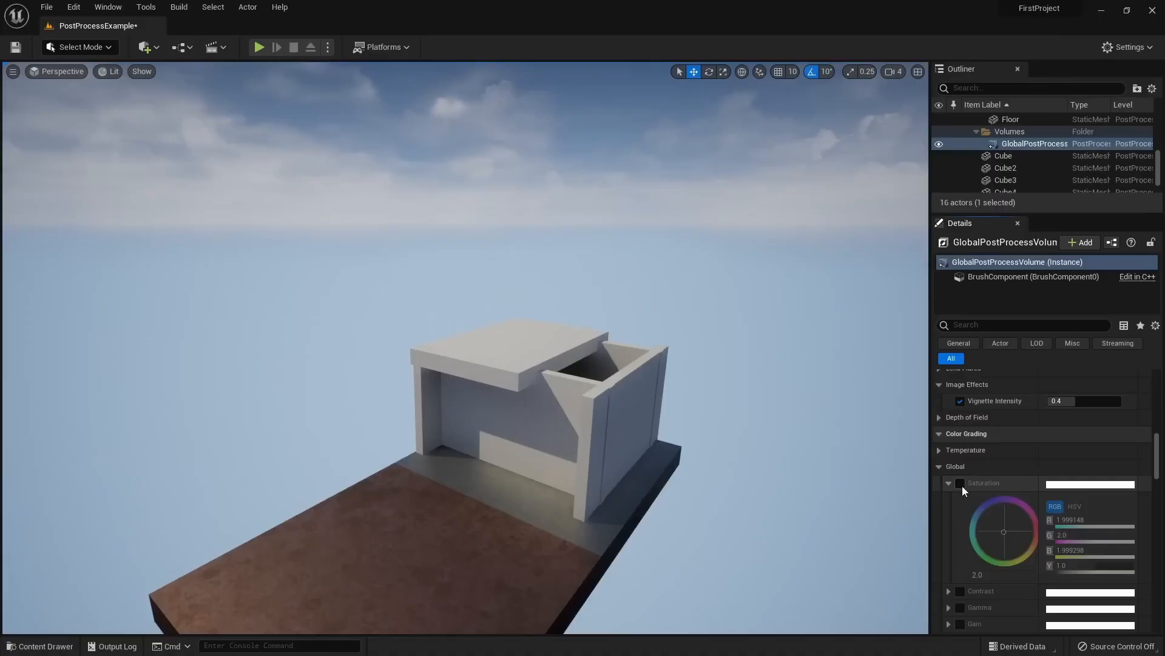
left_click(949, 482)
left_click(939, 467)
scroll(990, 432, "down", 5)
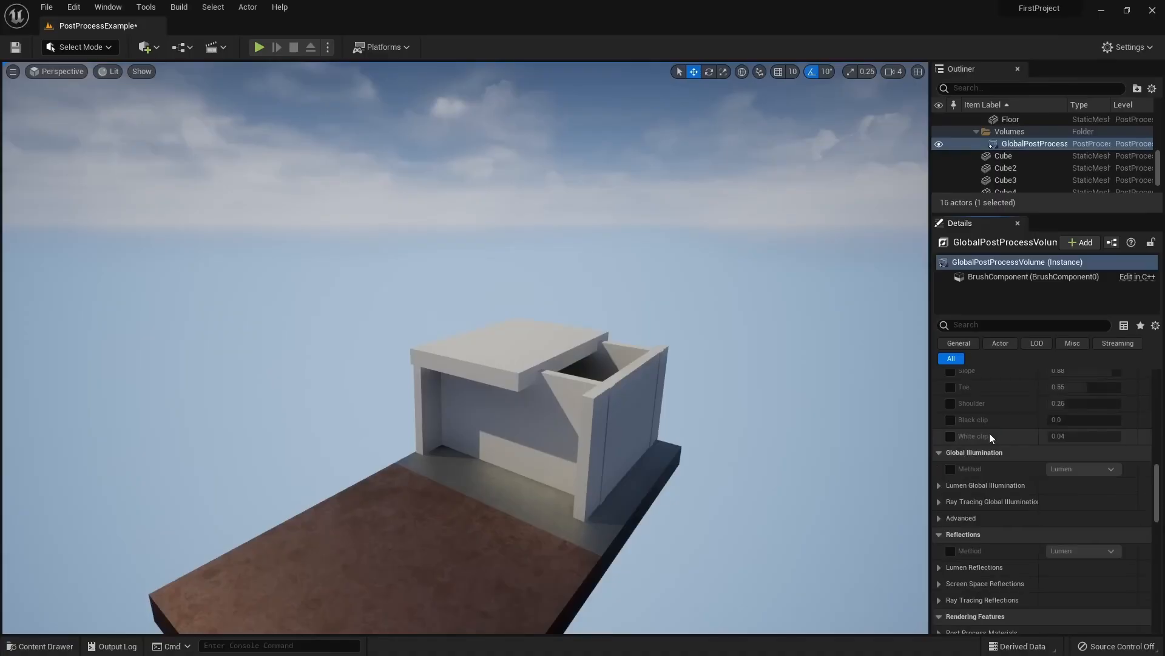
scroll(990, 433, "down", 7)
scroll(1020, 562, "up", 15)
mouse_move(692, 407)
right_mouse_down()
mouse_move(716, 407)
mouse_move(683, 428)
mouse_move(693, 406)
right_mouse_up()
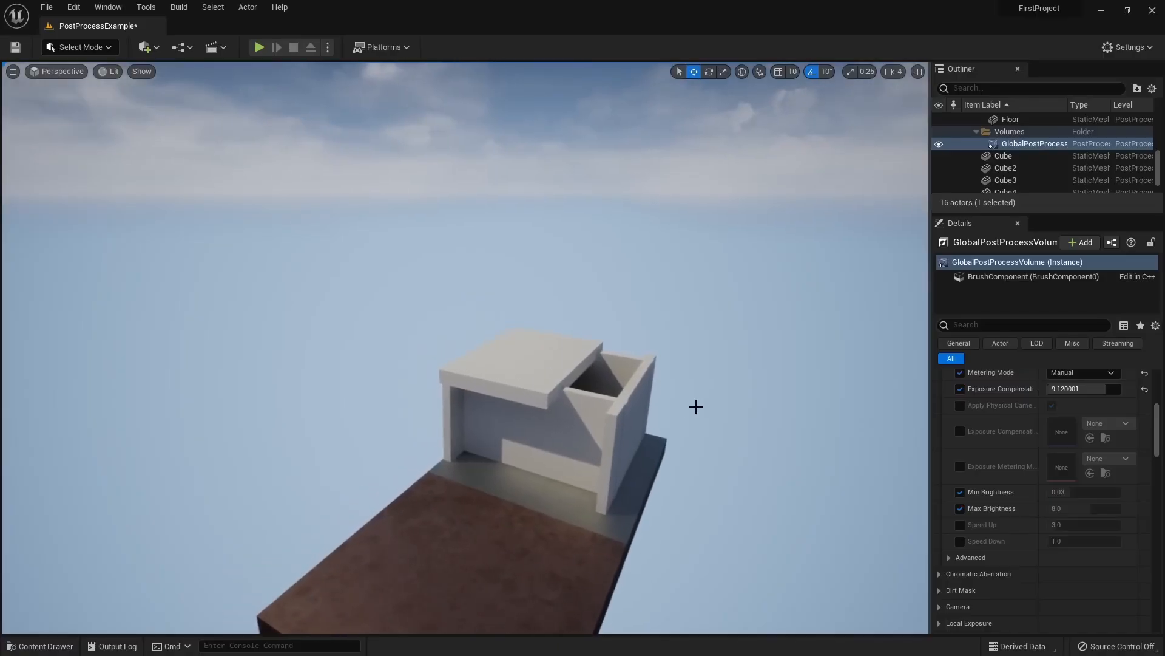
Select the GlobalPostProcessVolume and delete it from the level
left_click(1016, 144)
left_click_drag(963, 214, 962, 348)
right_click_drag(571, 404, 588, 407)
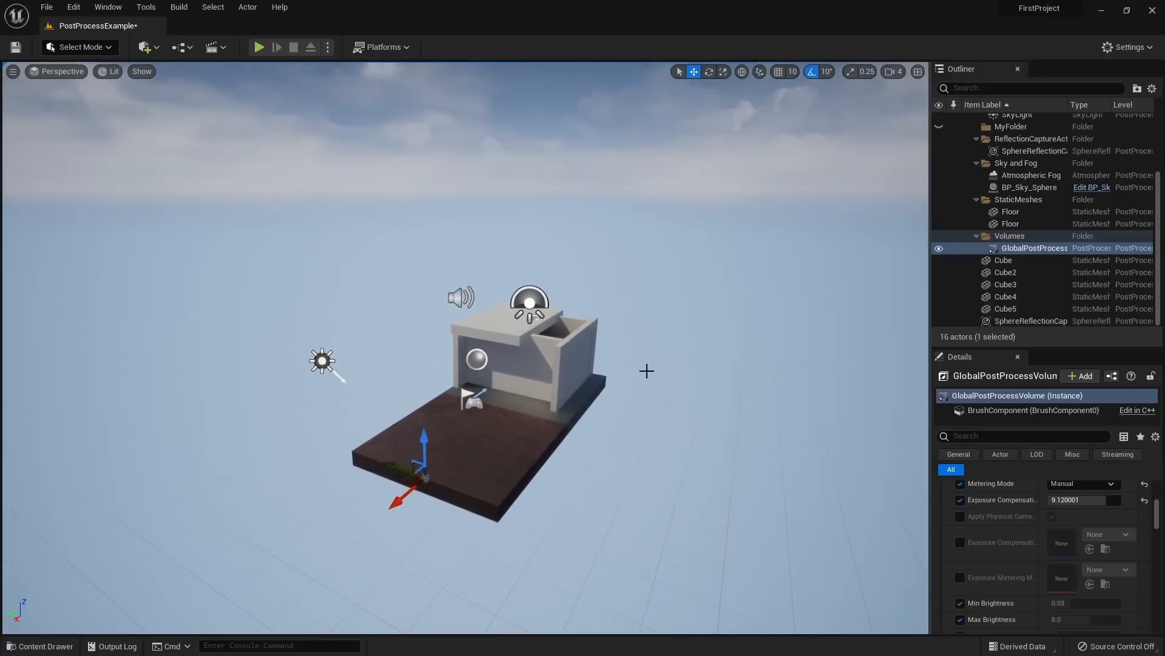
left_click(1020, 251)
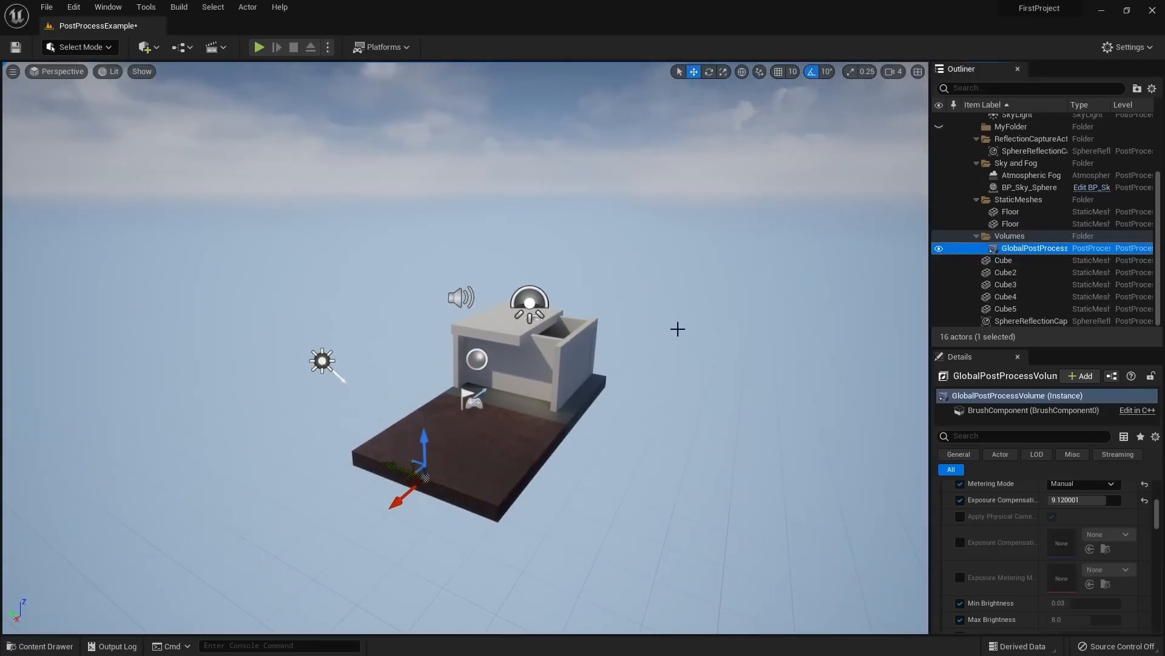
key("Delete")
Place a new PostProcessVolume on the floor at the open front of the building
key("w")
right_click_drag(654, 326, 663, 321)
key("w")
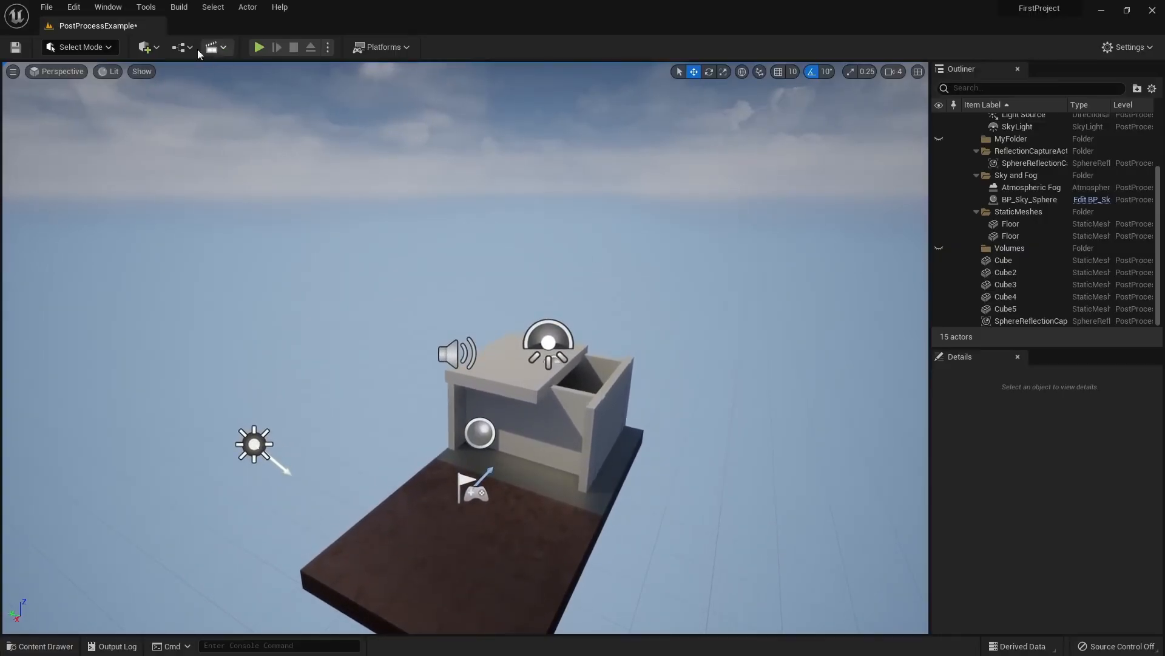
left_click(156, 47)
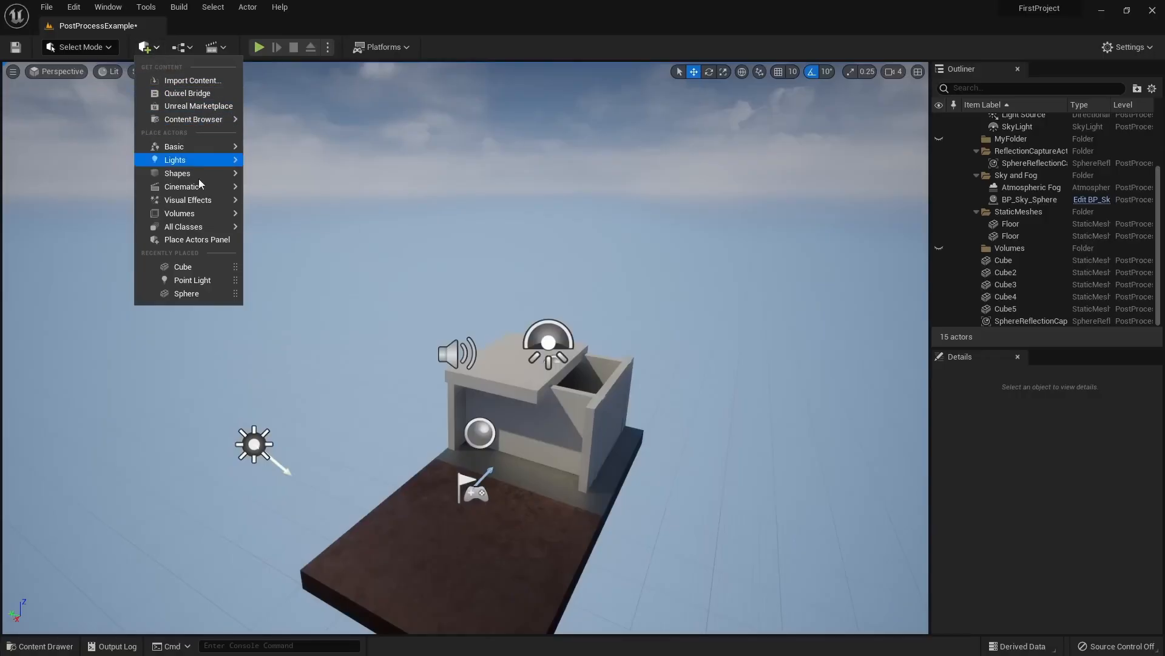
mouse_move(193, 219)
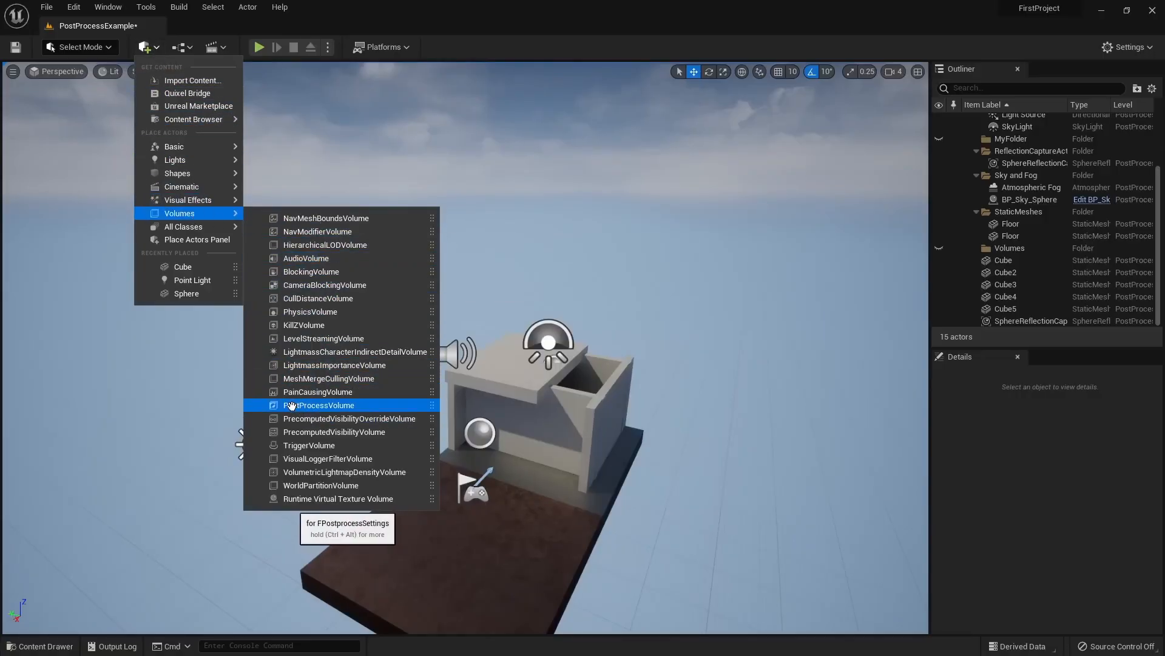
left_click_drag(291, 405, 586, 429)
left_click_drag(464, 482, 463, 482)
right_click_drag(464, 482, 456, 437)
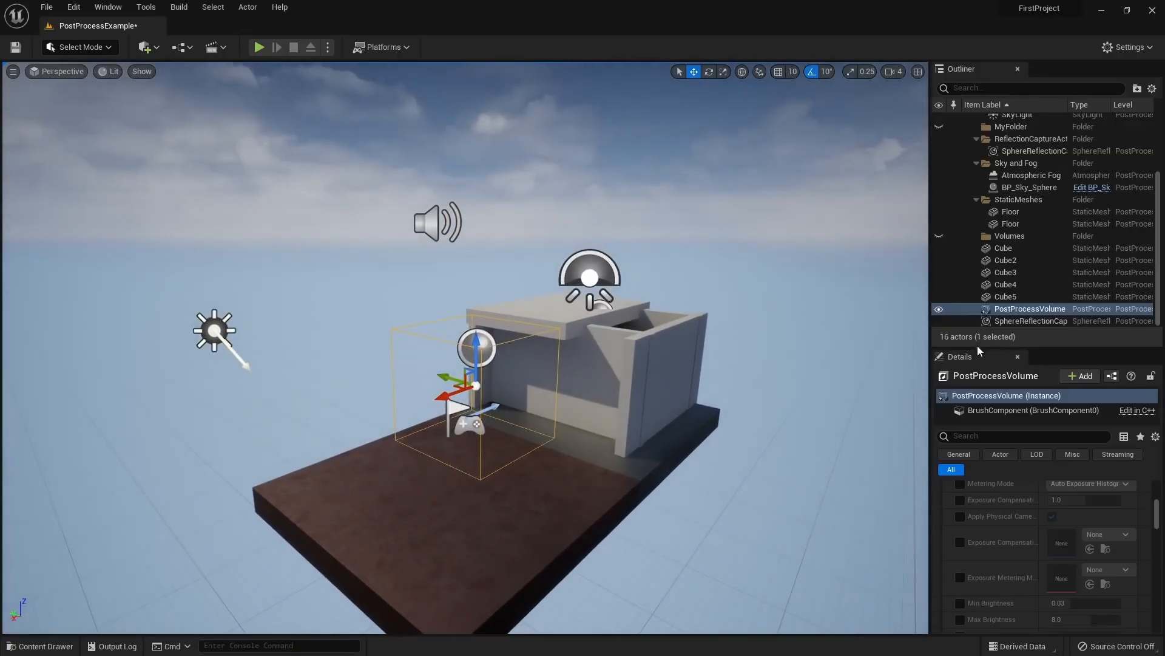
Enable the global Saturation override in the new PostProcessVolume's Color Grading and set it to 0.0
left_click_drag(974, 346, 975, 169)
scroll(1024, 472, "up", 10)
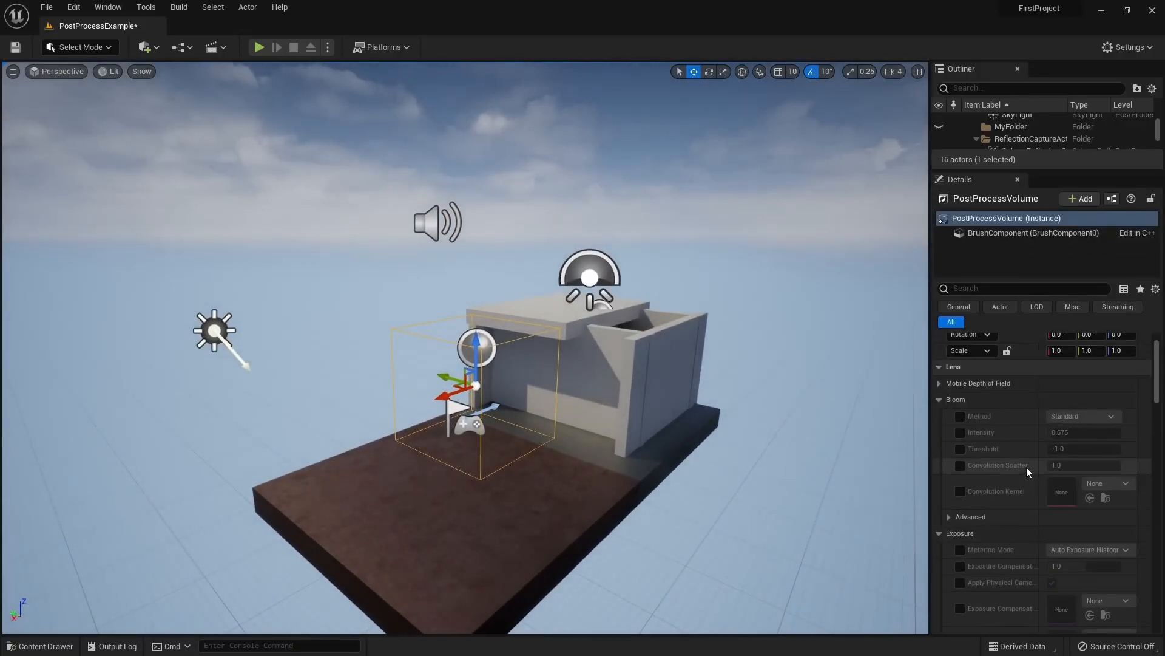
scroll(1014, 443, "down", 10)
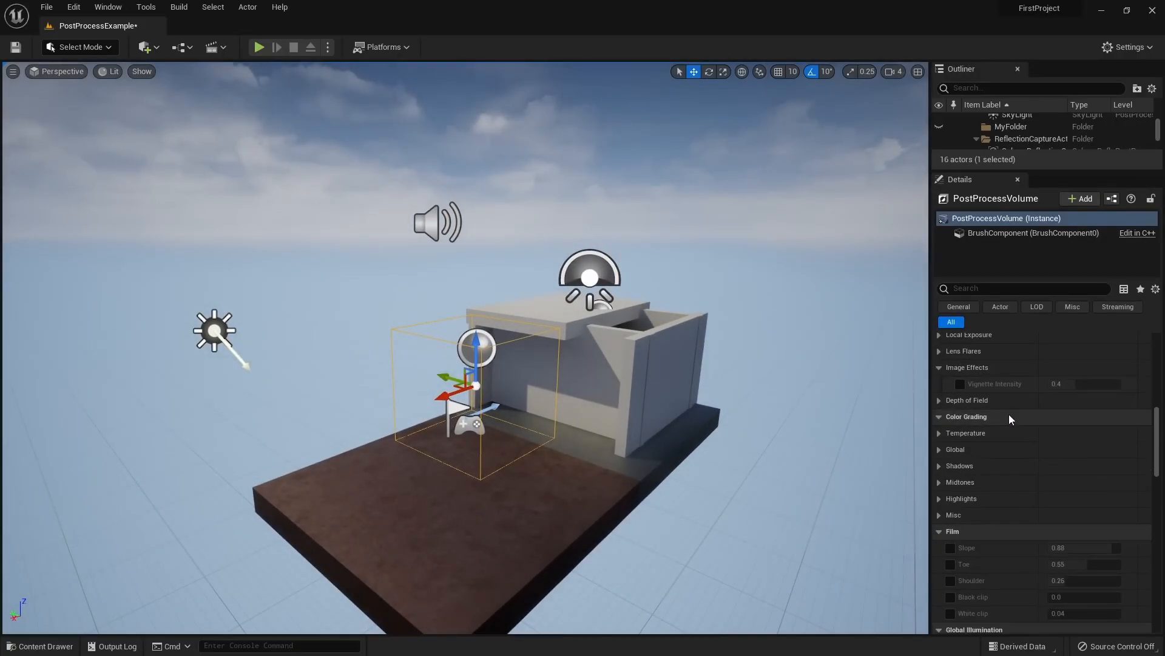
left_click(939, 450)
left_click(961, 466)
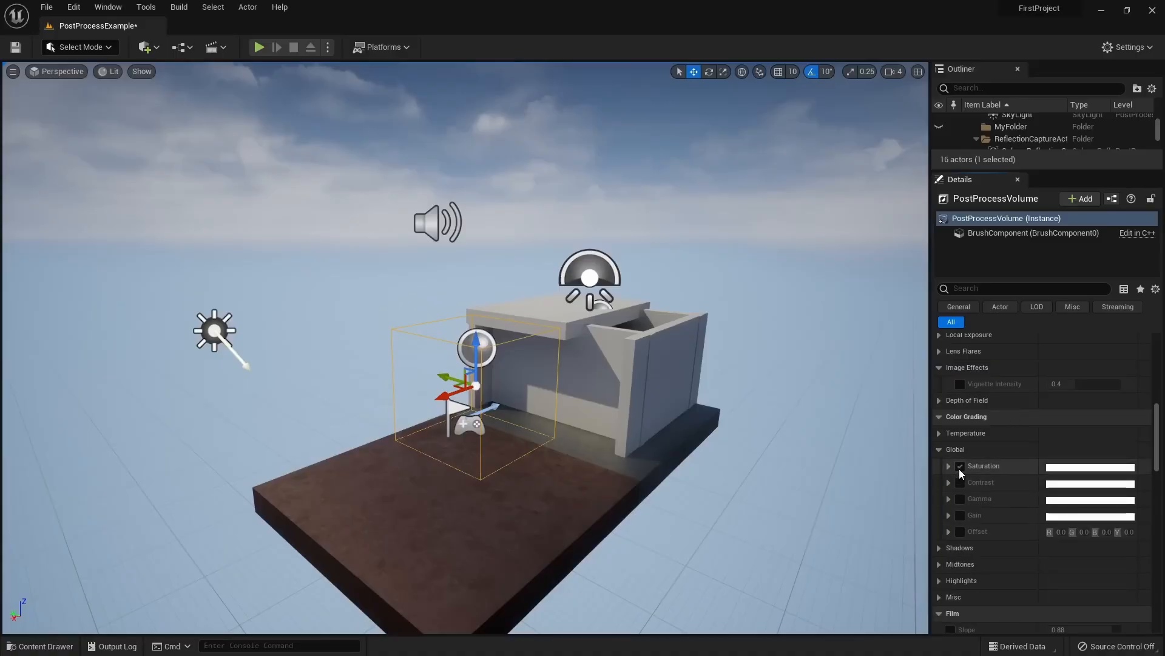
left_click(949, 466)
left_click_drag(1001, 558, 947, 558)
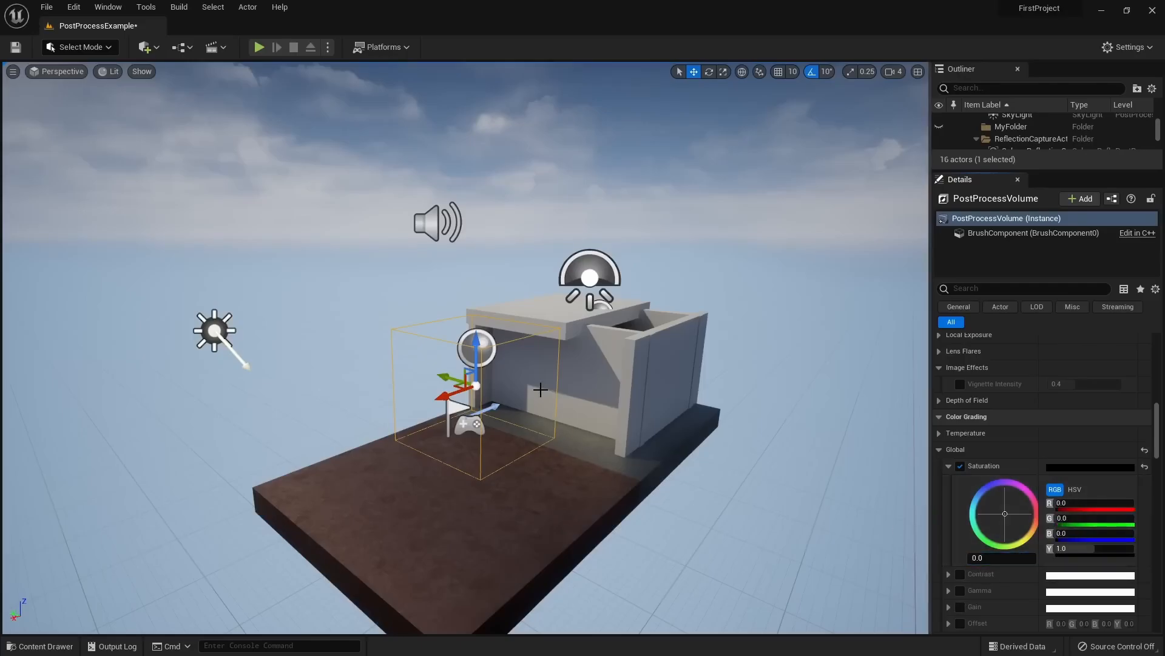
Fly the camera into and back out of the PostProcessVolume to check where the desaturation applies
right_click_drag(464, 347, 590, 263)
left_click_drag(590, 263, 511, 332)
right_click_drag(511, 332, 552, 427)
key("w")
key("w")
key("s")
key("w")
key("a")
scroll(952, 528, "down", 1)
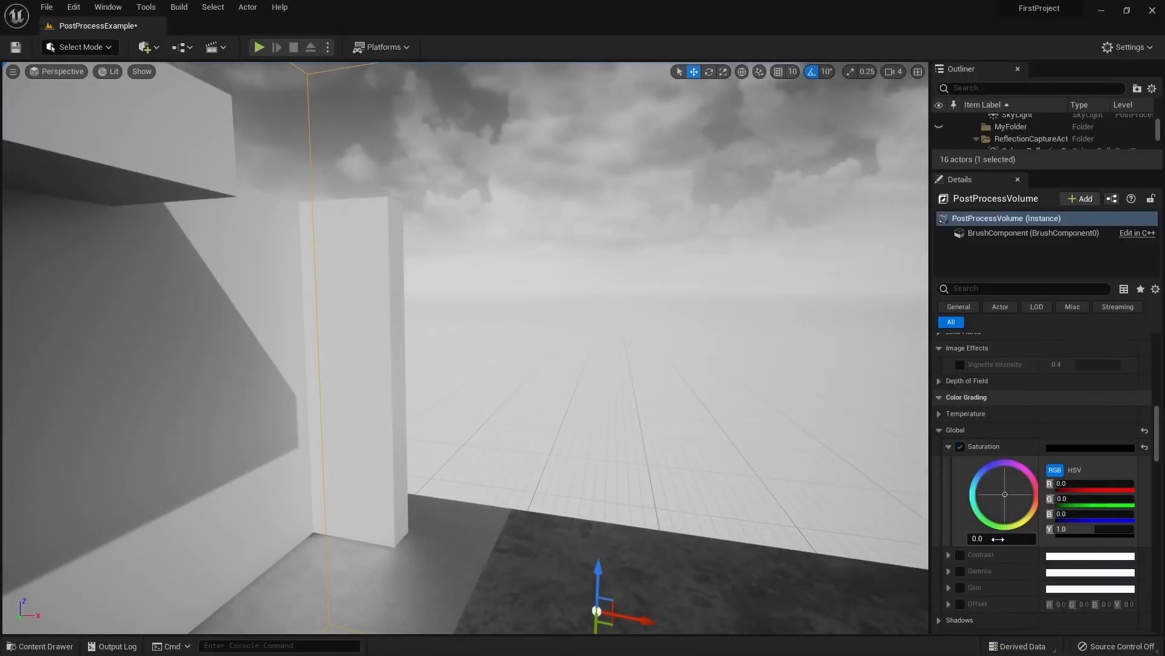
mouse_move(583, 431)
right_mouse_down()
mouse_move(728, 419)
mouse_move(424, 394)
mouse_move(534, 419)
mouse_move(492, 485)
mouse_move(468, 498)
mouse_move(461, 468)
mouse_move(418, 492)
mouse_move(304, 491)
mouse_move(572, 424)
right_mouse_up()
key("s")
key("d")
key("s")
key("d")
Check the Infinite Extent (Unbound) option in the Post Process Volume Settings, keeping it off, and view the volume's bounds again
scroll(1058, 440, "down", 15)
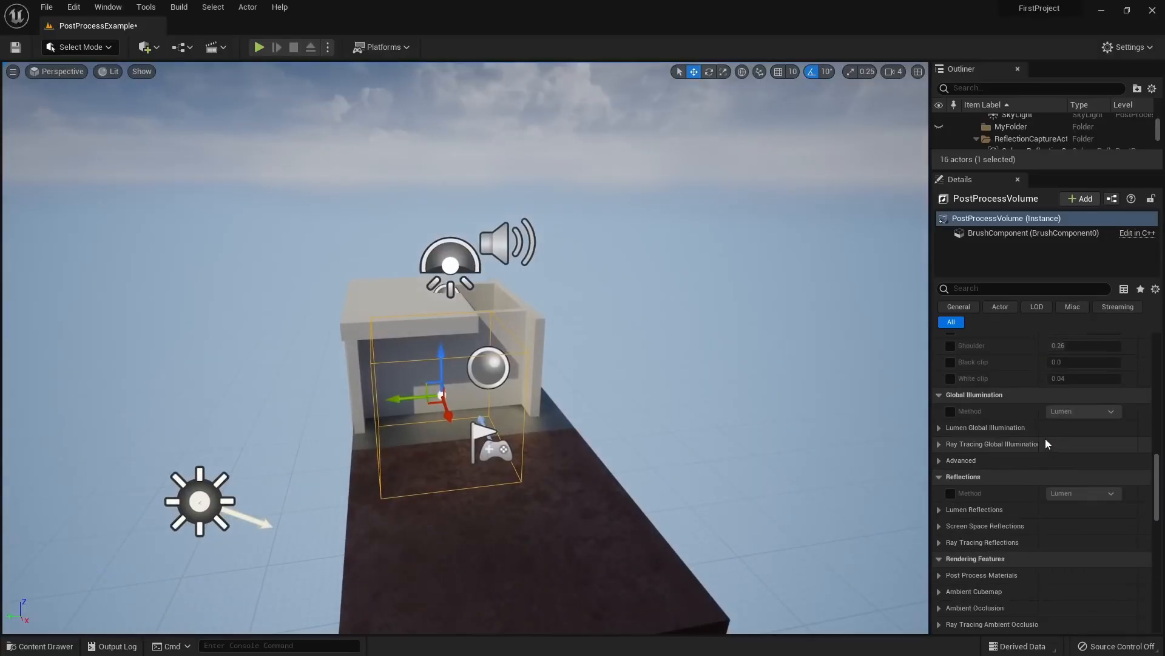
scroll(1040, 433, "down", 3)
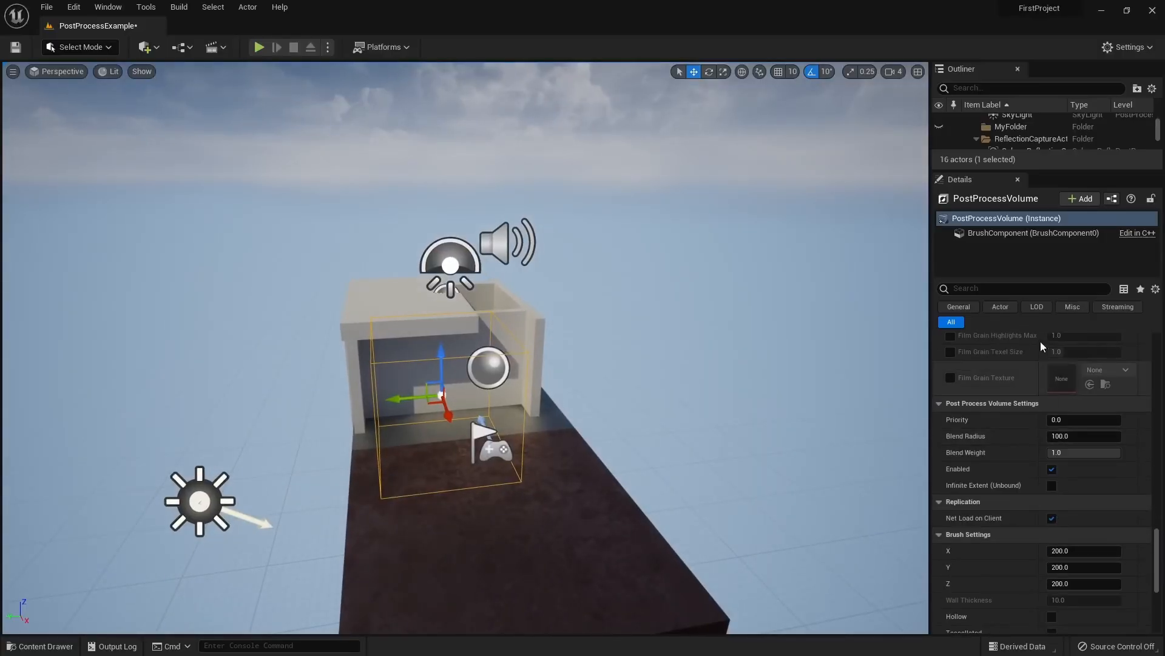
left_click(1052, 486)
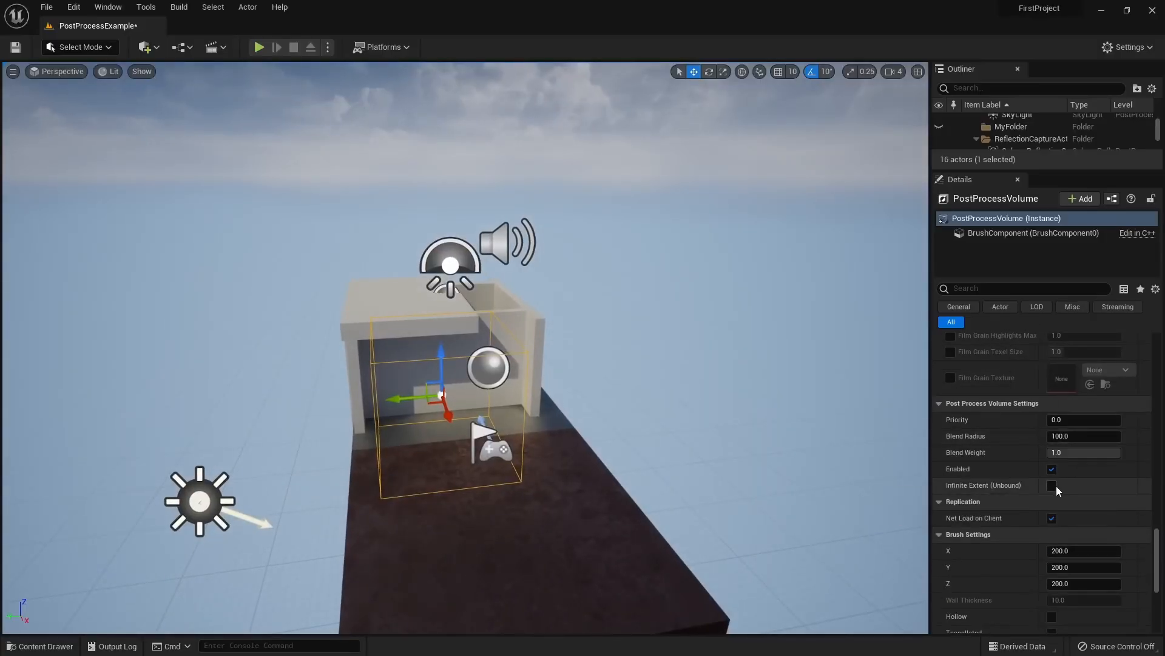
key("w")
right_click_drag(466, 364, 539, 356)
key("w")
key("s")
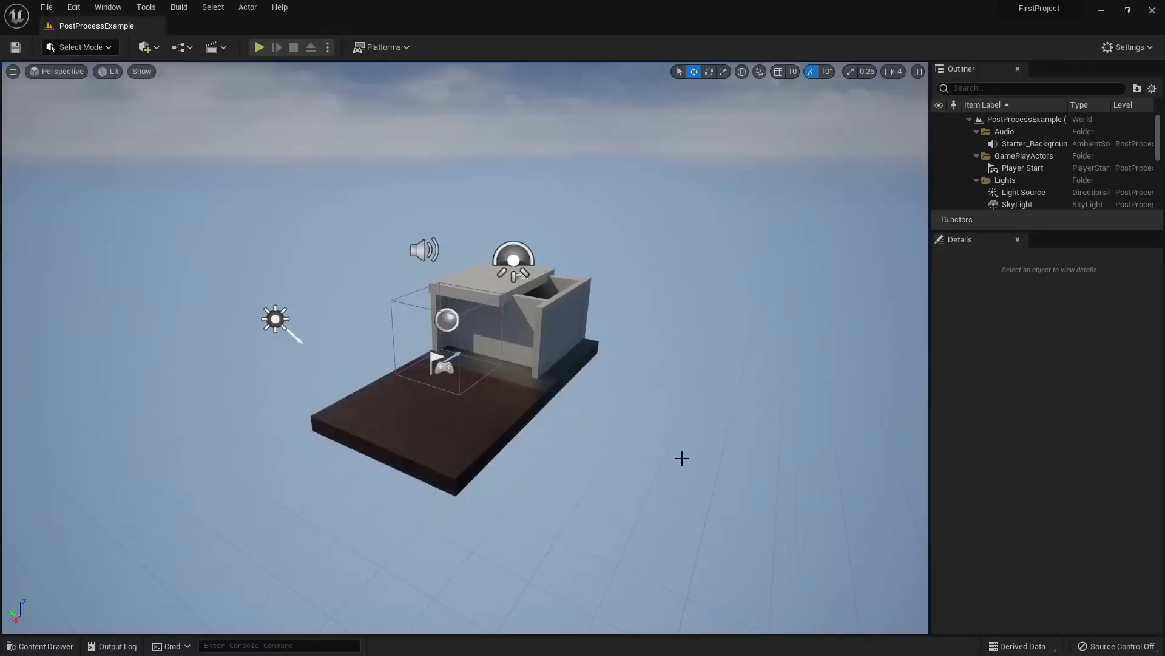
Create a folder named MyStuff in the project's Content folder and open it
middle_click_drag(465, 347, 479, 349)
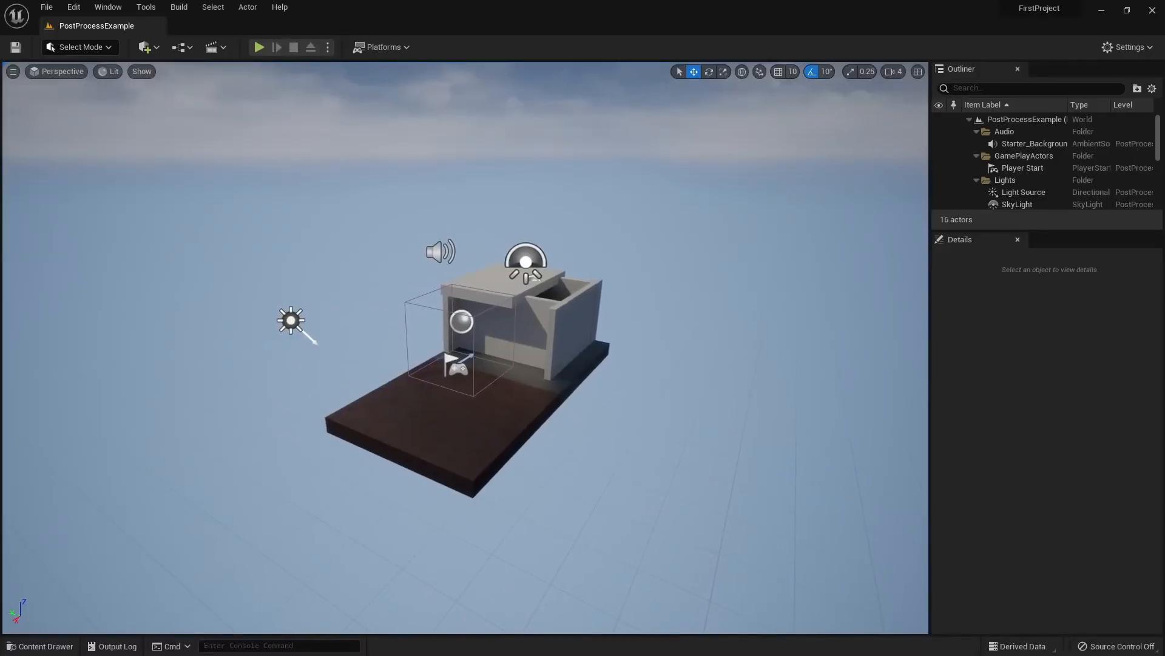
key("ctrl+space")
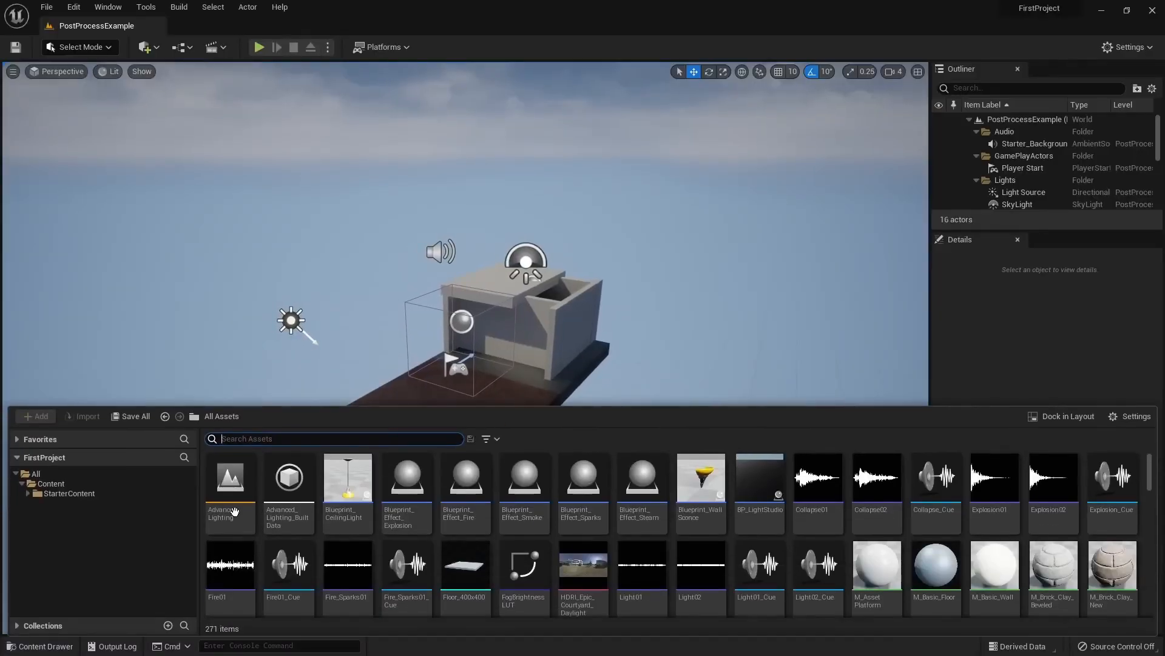
left_click(69, 493)
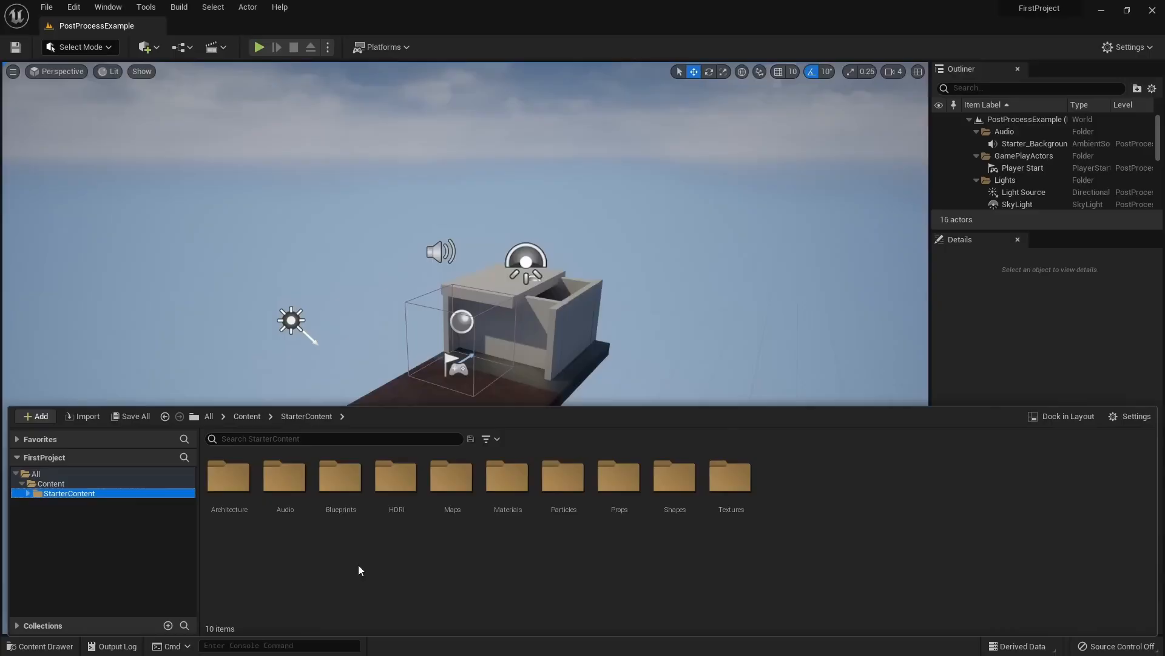
left_click(61, 484)
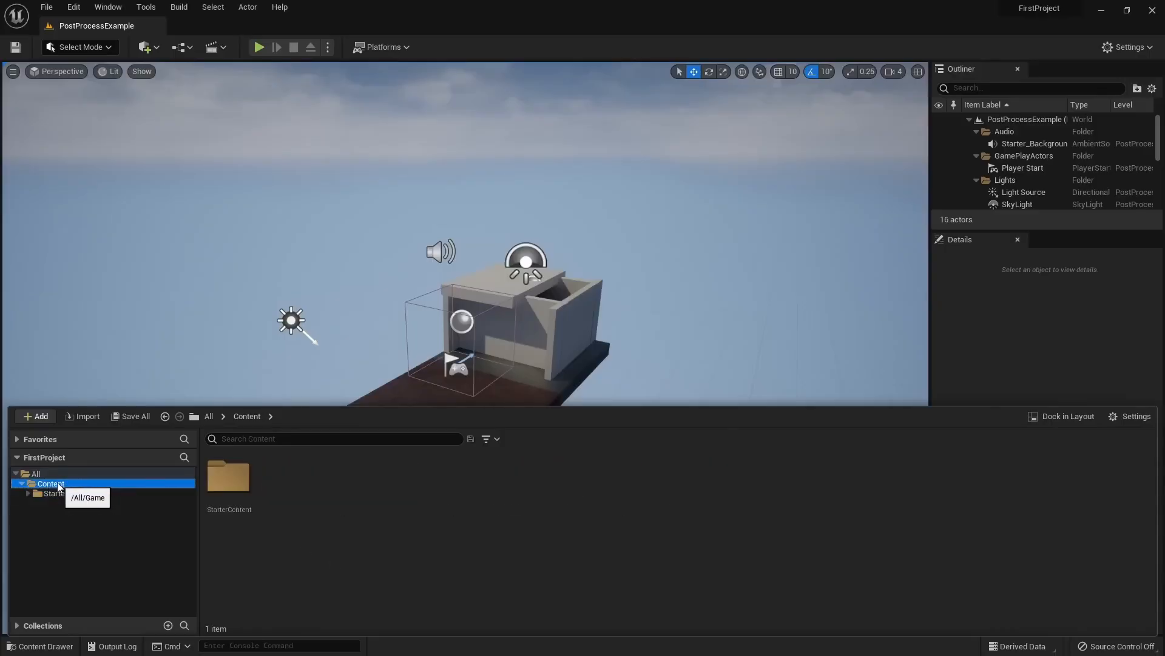
right_click(315, 511)
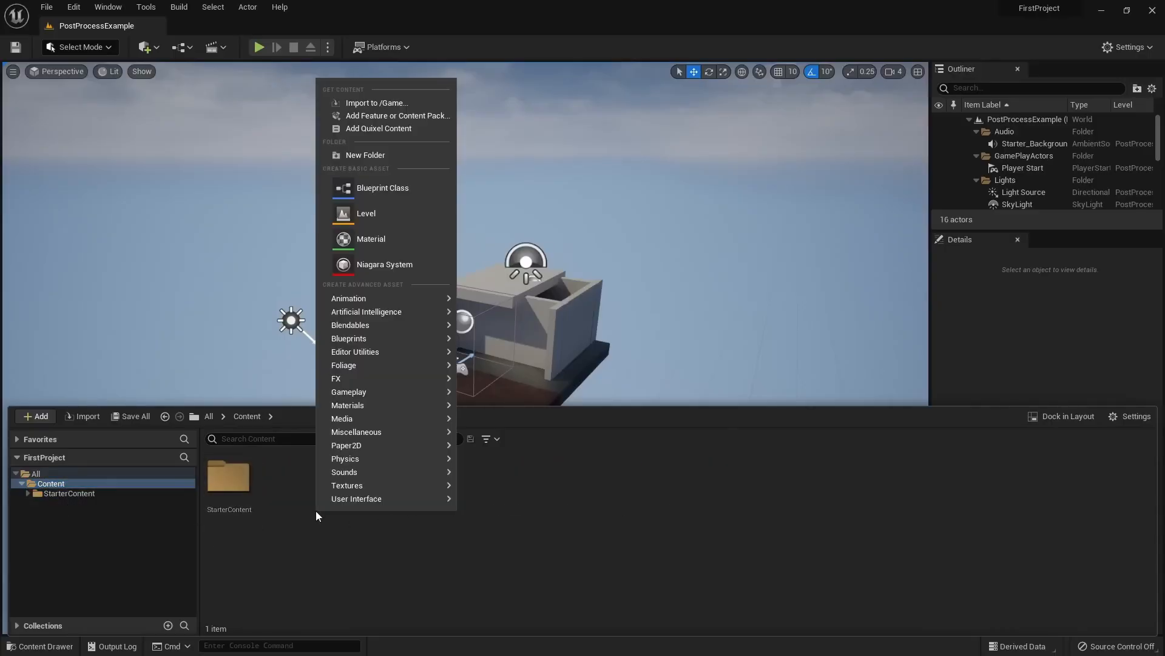
left_click(366, 156)
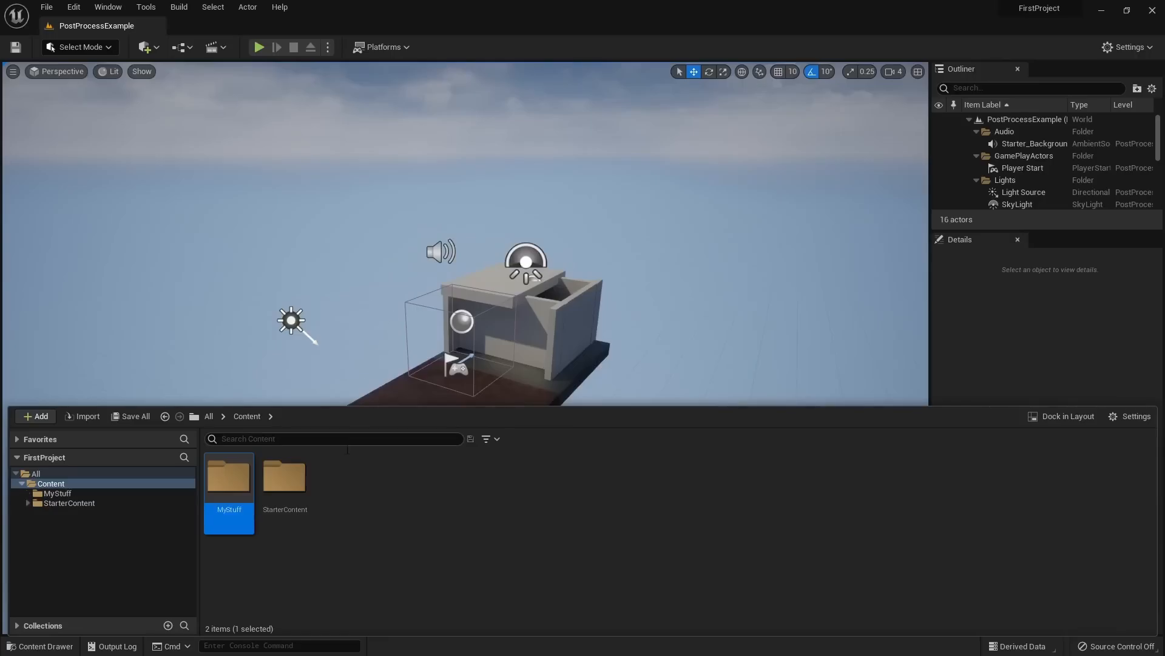
double_click(239, 477)
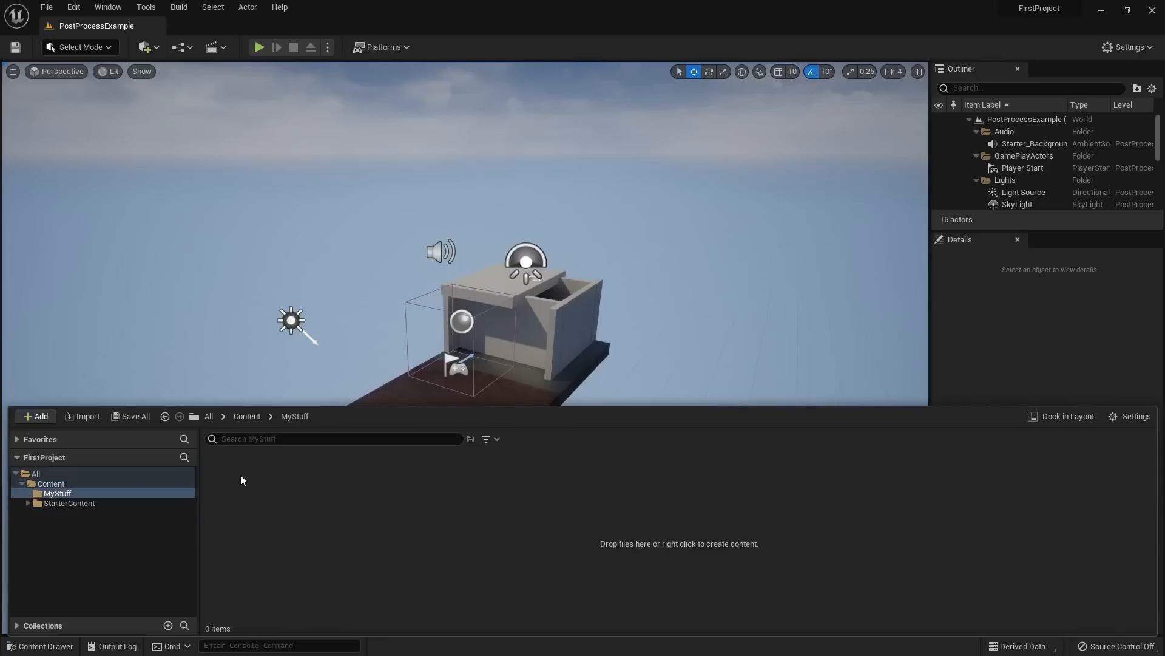
Create a new level from the Basic template and select its floor
right_click(311, 499)
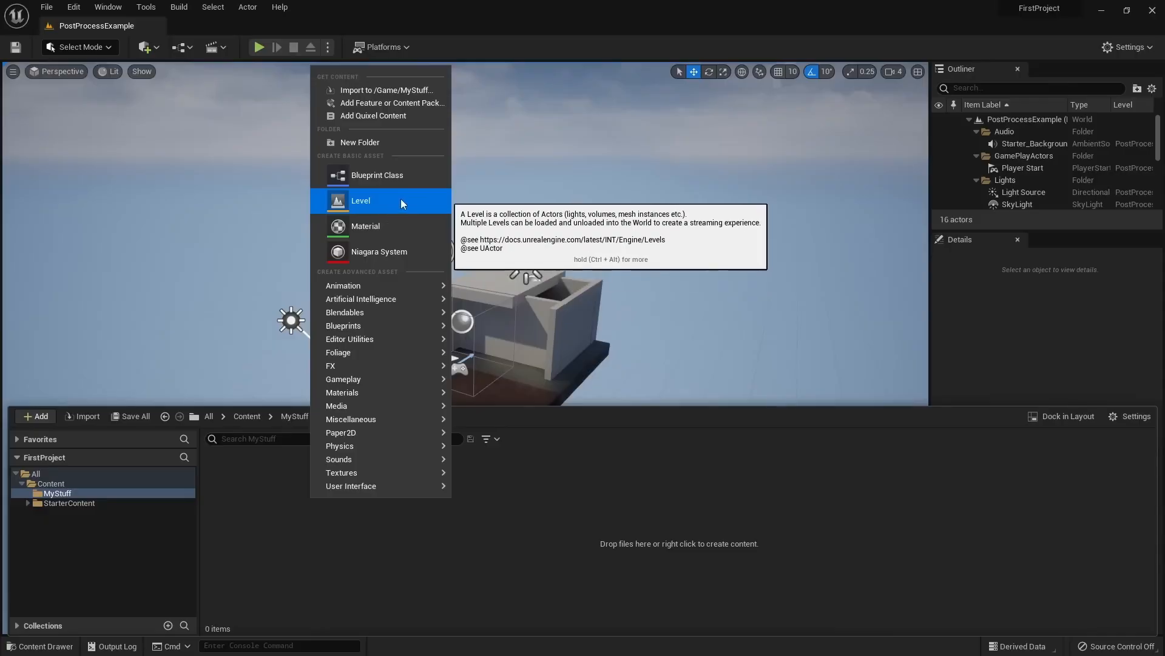
left_click(291, 510)
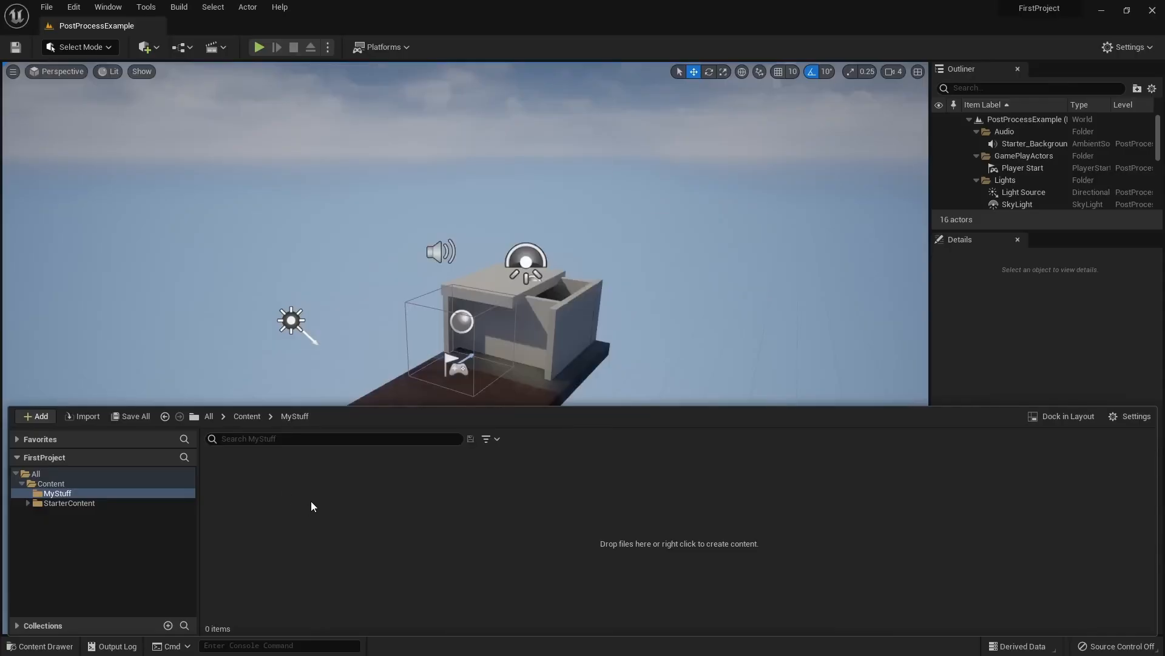
left_click(49, 13)
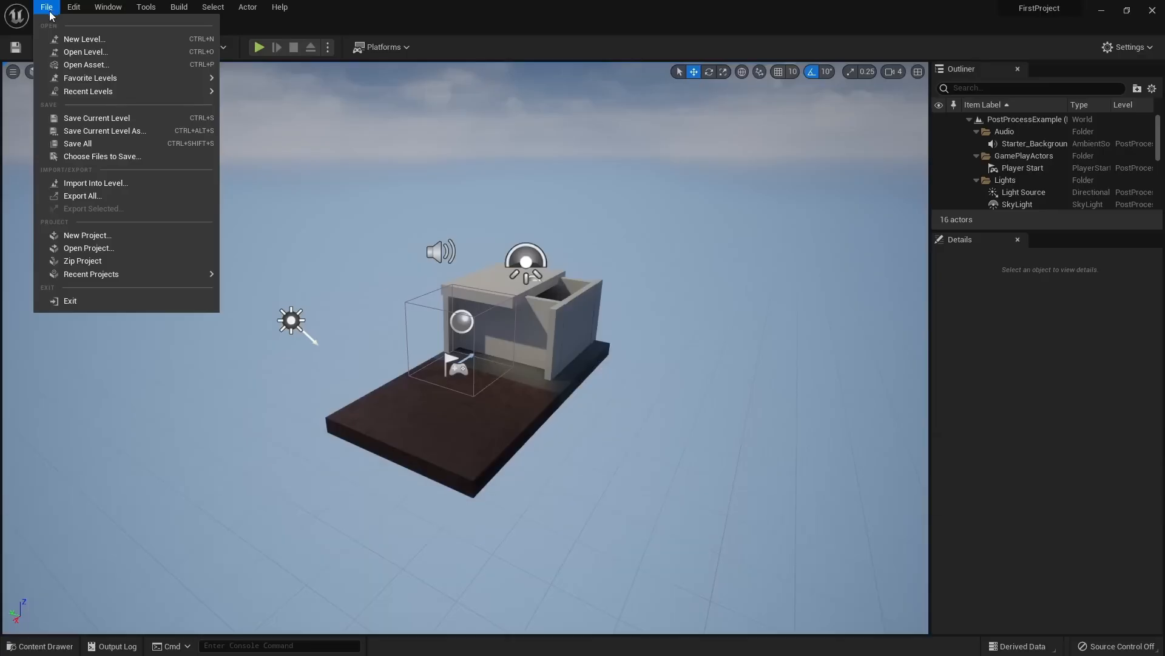
left_click(71, 37)
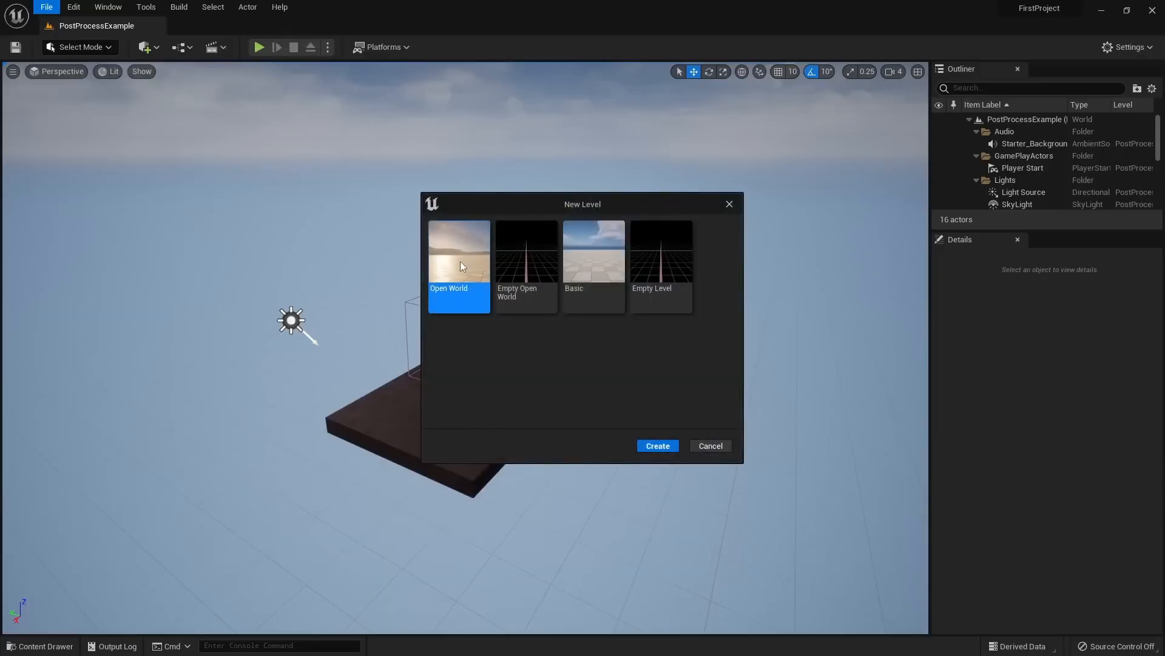
left_click(581, 280)
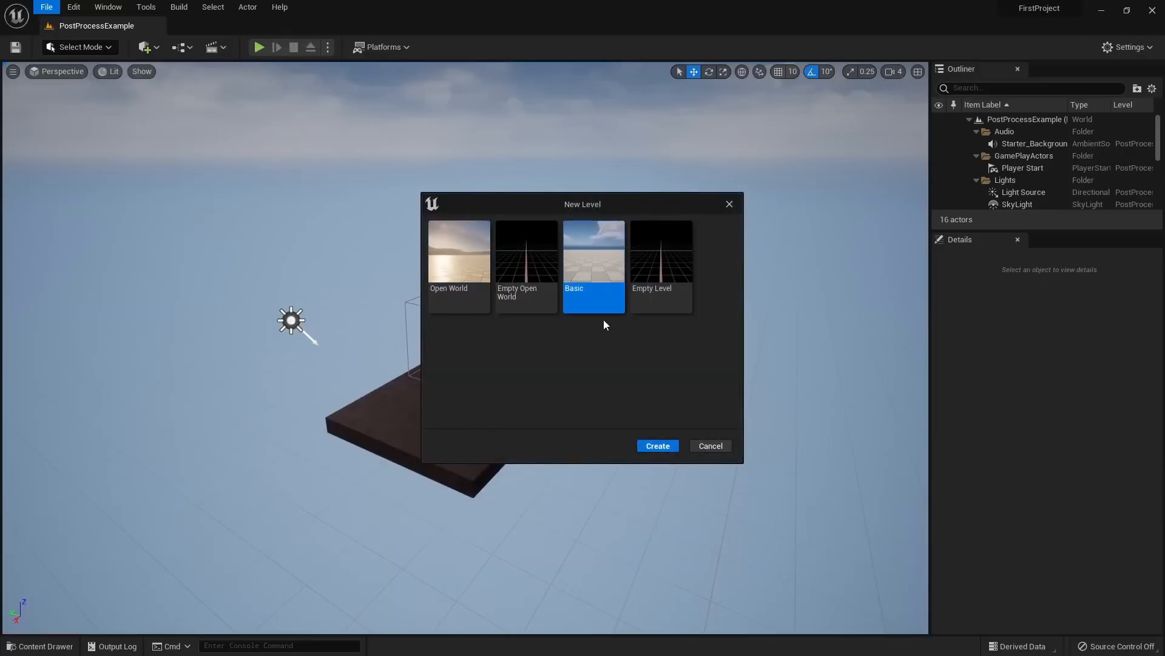
double_click(602, 297)
right_click_drag(546, 370, 546, 456)
key("s")
key("q")
left_click(546, 370)
right_click_drag(546, 370, 528, 419)
key("w")
Save the new level as MaterialExampleLevel in the MyStuff folder and check its asset there
key("ctrl+space")
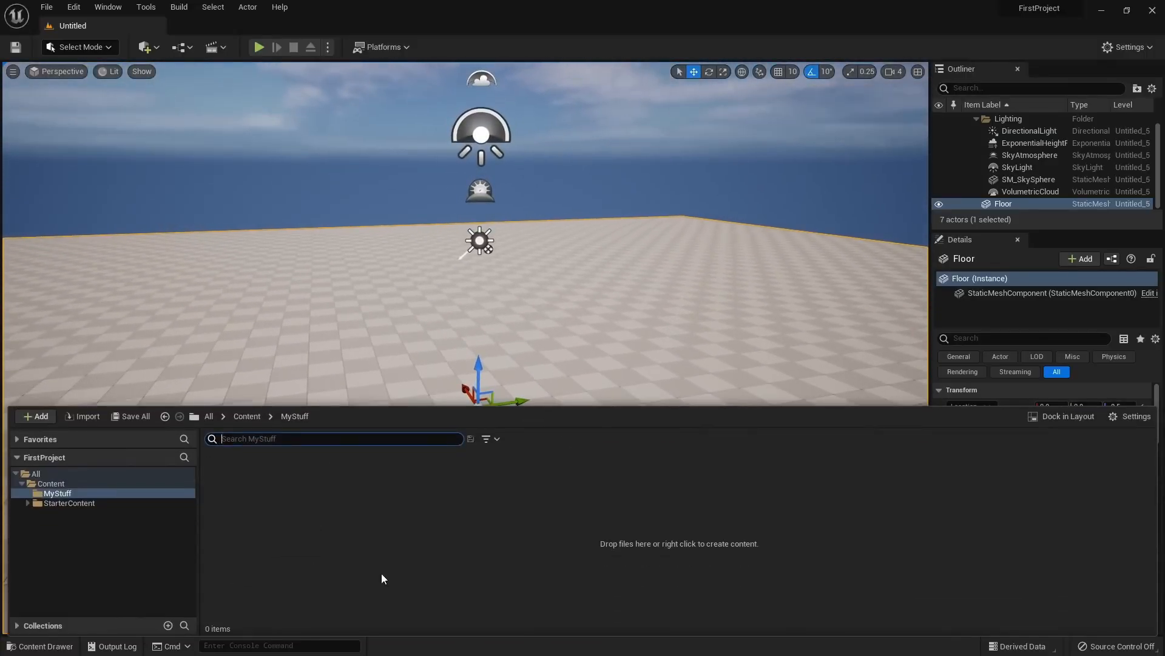
left_click(482, 358)
right_click_drag(484, 356, 472, 365)
key("ctrl+s")
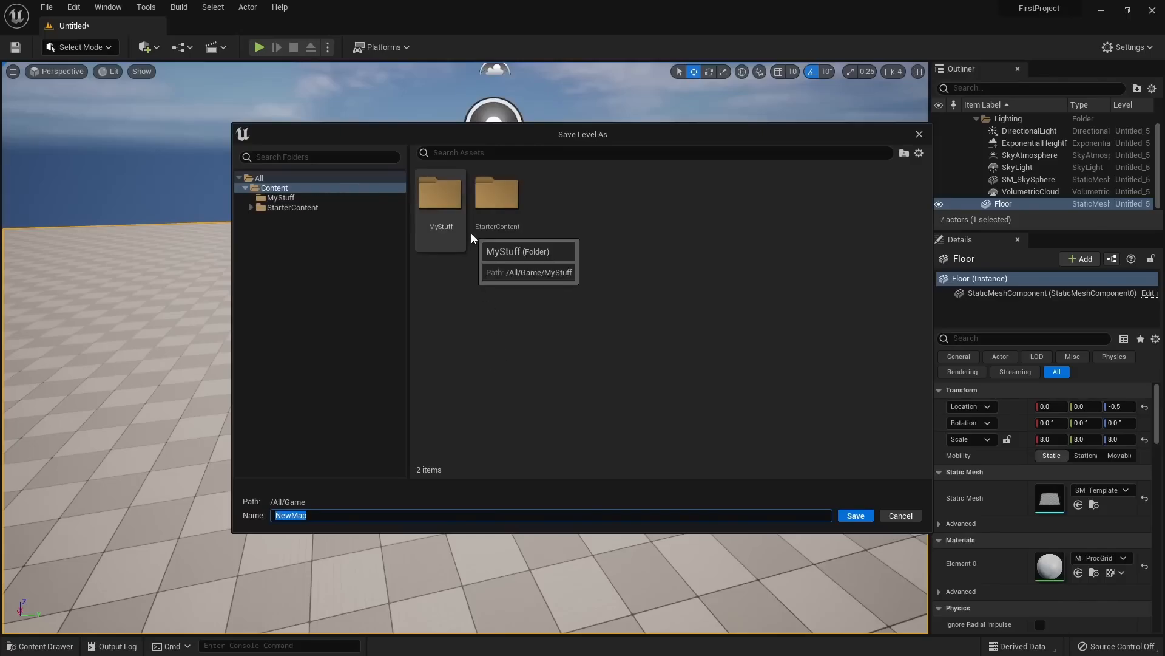
double_click(452, 220)
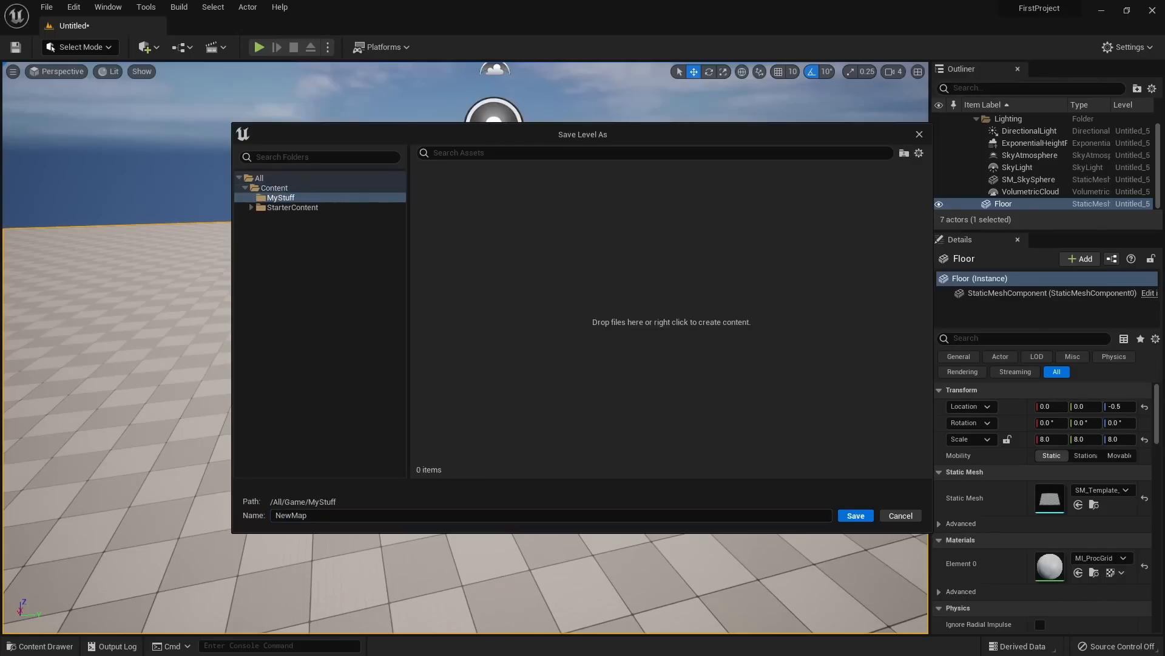
left_click(270, 520)
type("MaterialExampleLevel")
left_click(848, 514)
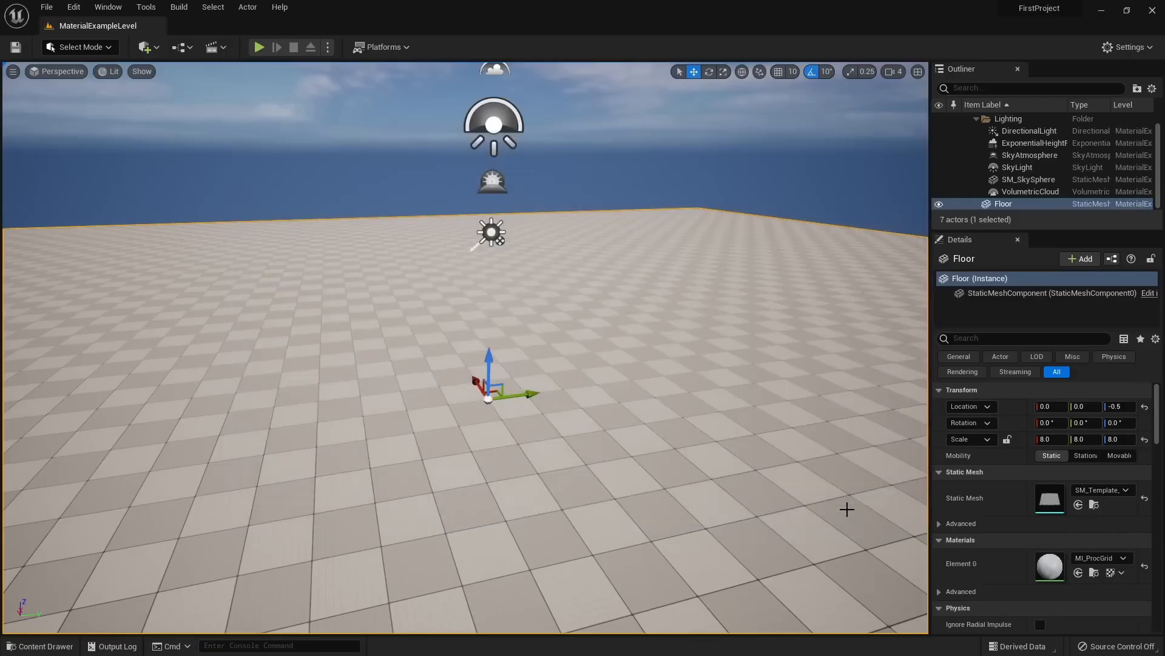
key("ctrl+space")
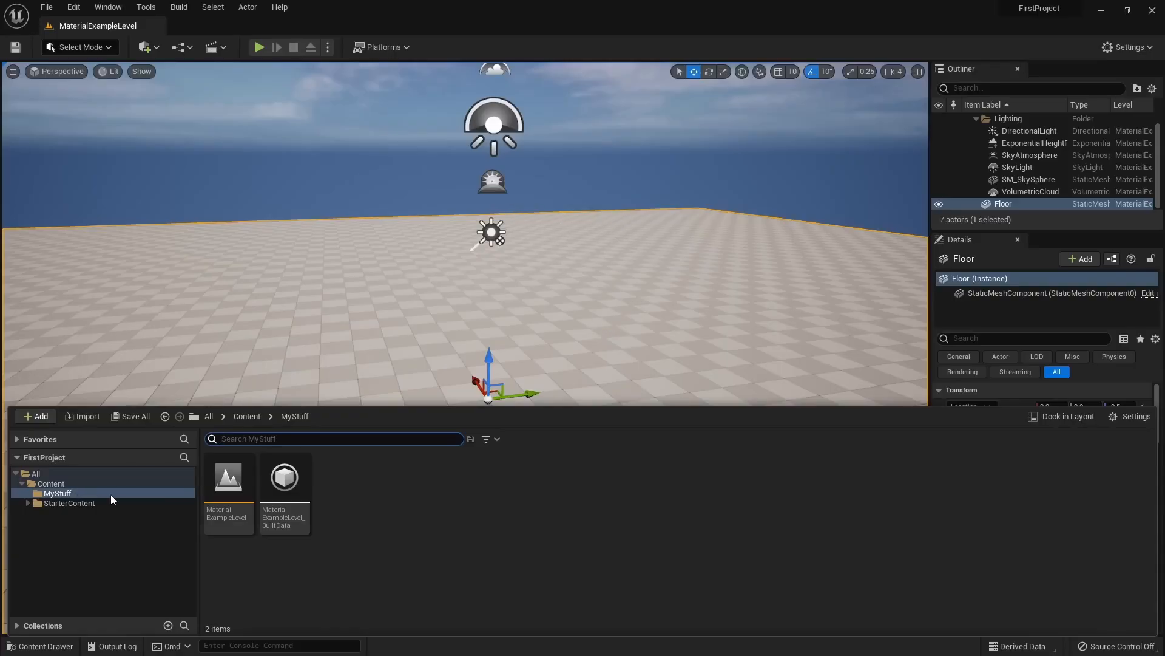
left_click(250, 521)
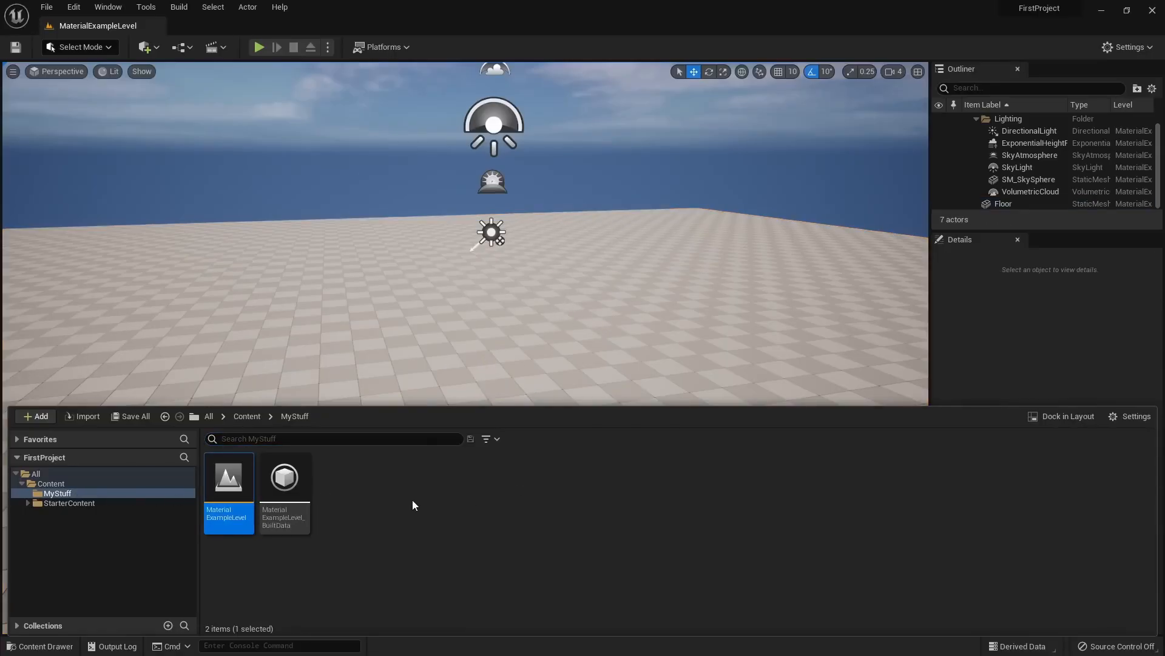
left_click(526, 358)
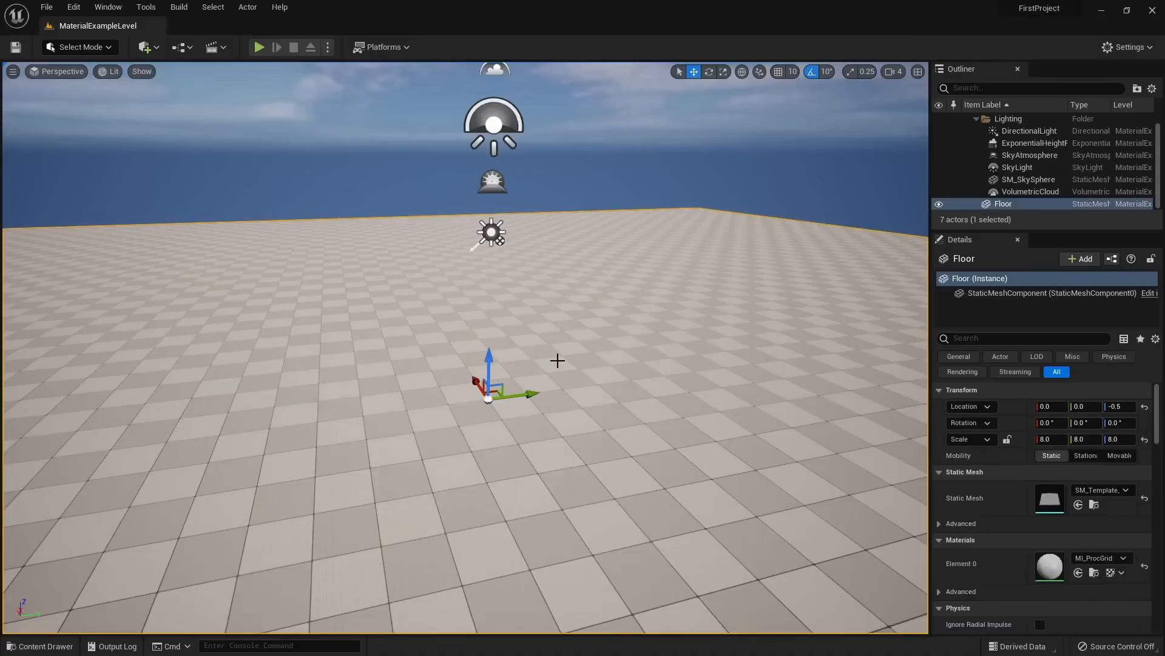
Switch off the Grid display in the viewport, with the floor seen close up
key("w")
right_click_drag(557, 360, 560, 420)
key("w")
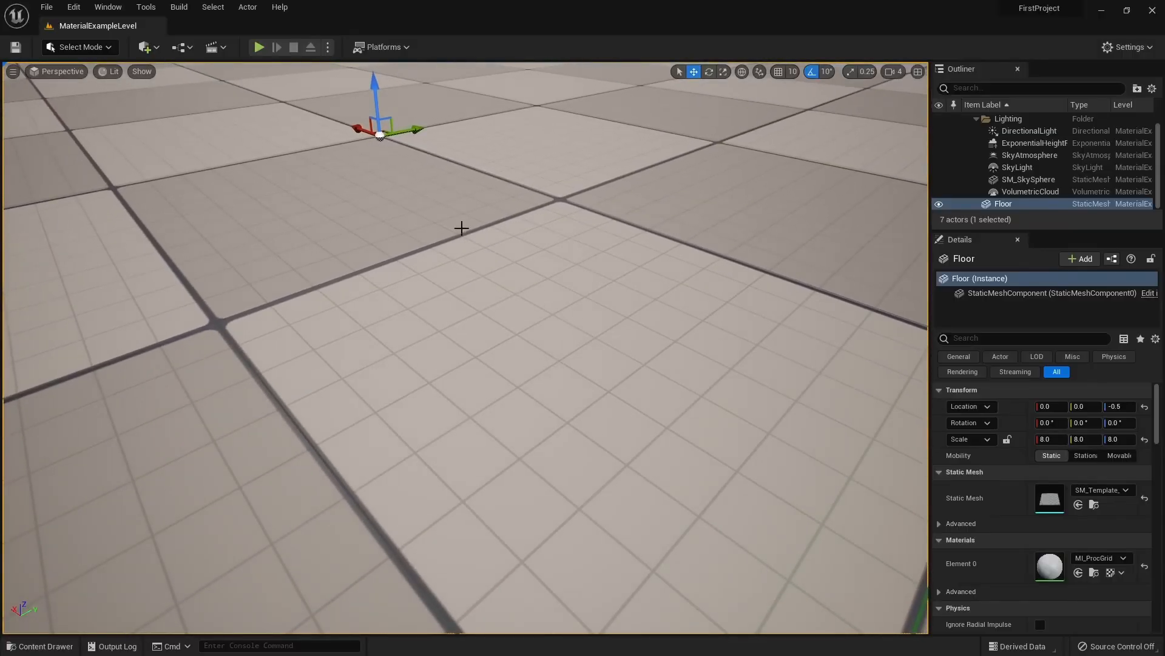
left_click(141, 72)
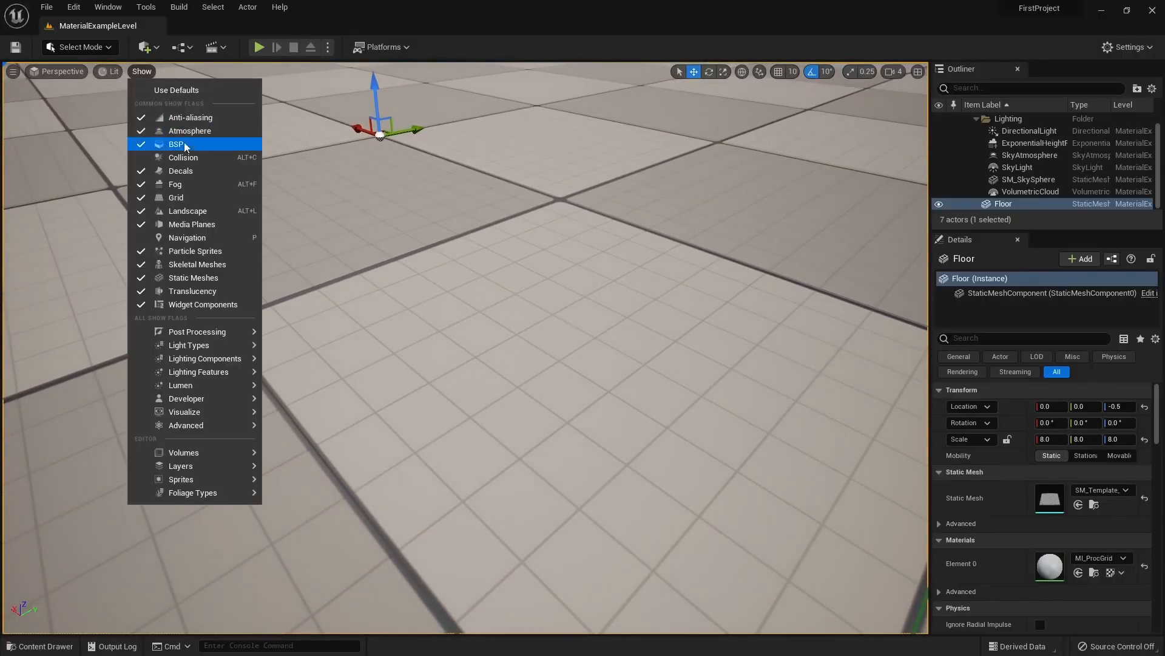
left_click(185, 197)
right_click_drag(440, 328, 359, 325)
Scale the floor down evenly along X and Y to a factor of about 2.19
key("f")
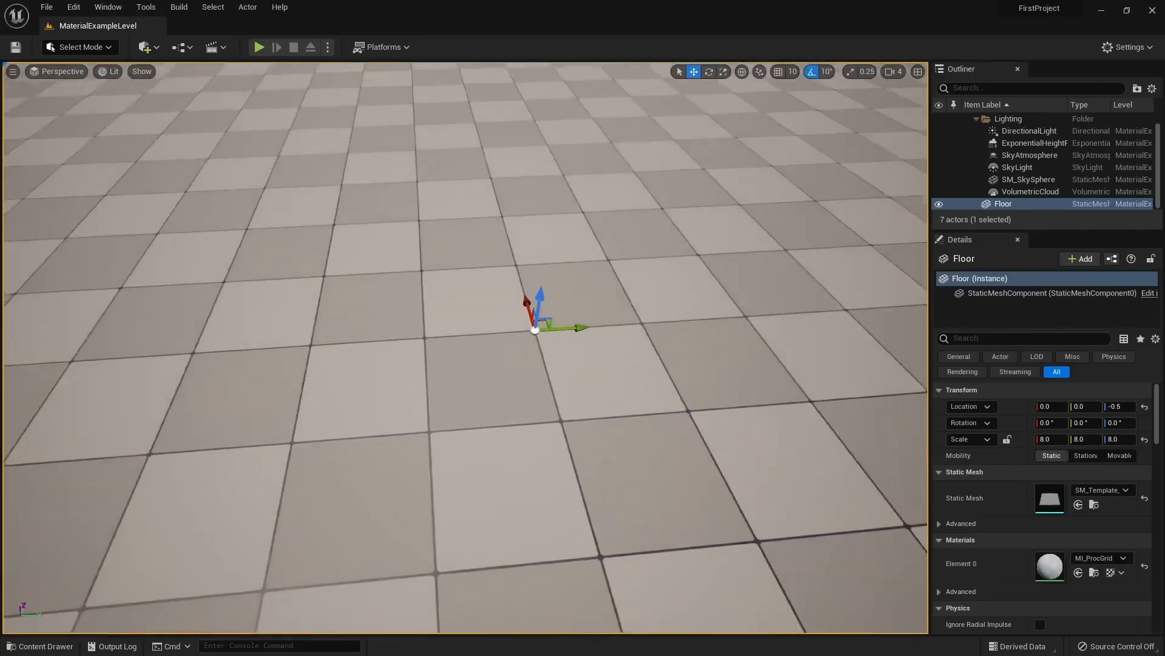
key("q")
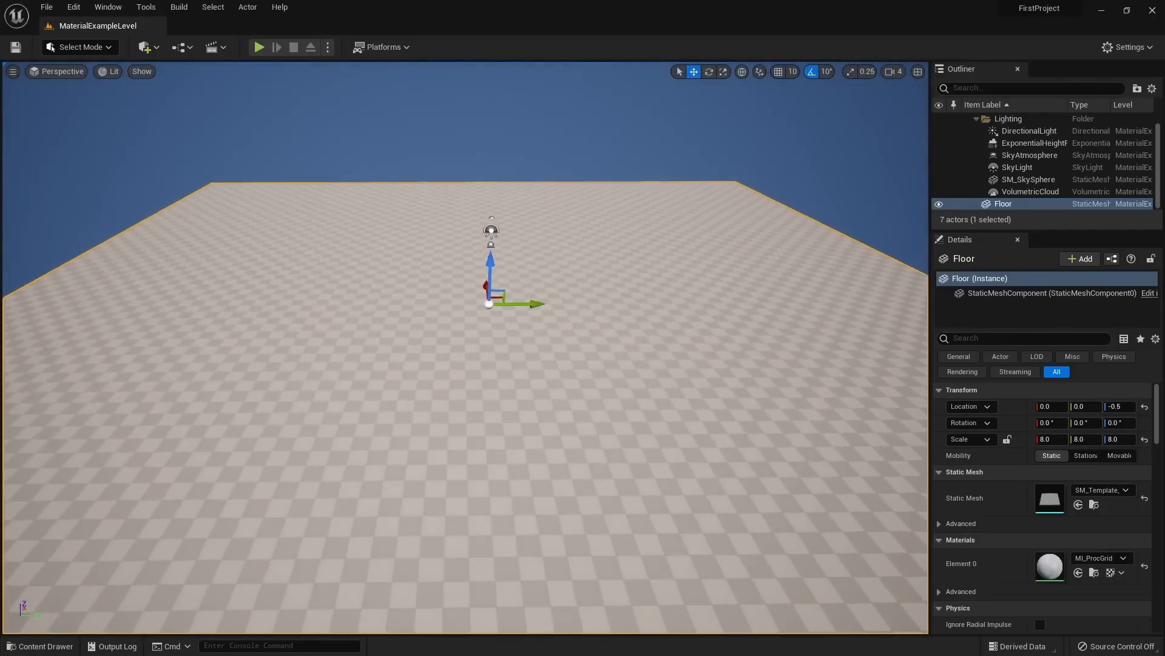
key("s")
key("w")
right_click_drag(497, 366, 303, 450)
key("r")
key("d")
key("e")
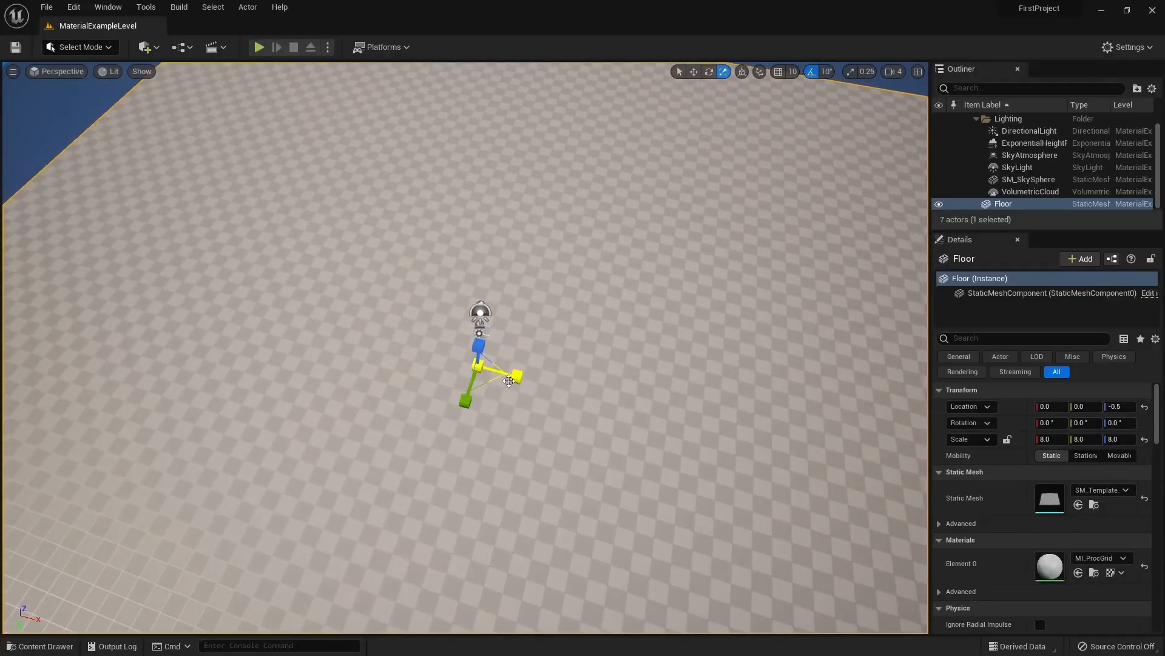
left_click_drag(491, 382, 473, 364)
Set the floor's scale to 1.0 on the X, Y and Z axes
key("a")
right_click_drag(473, 364, 728, 261)
key("e")
right_click_drag(478, 411, 477, 421)
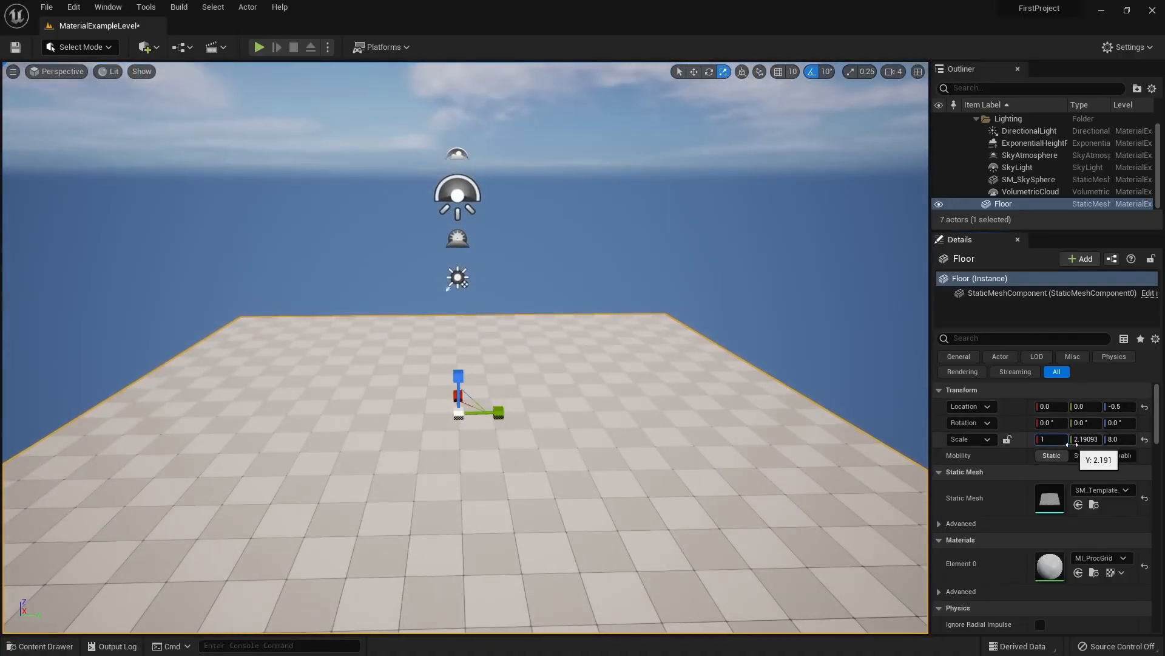
type("1")
key("Tab")
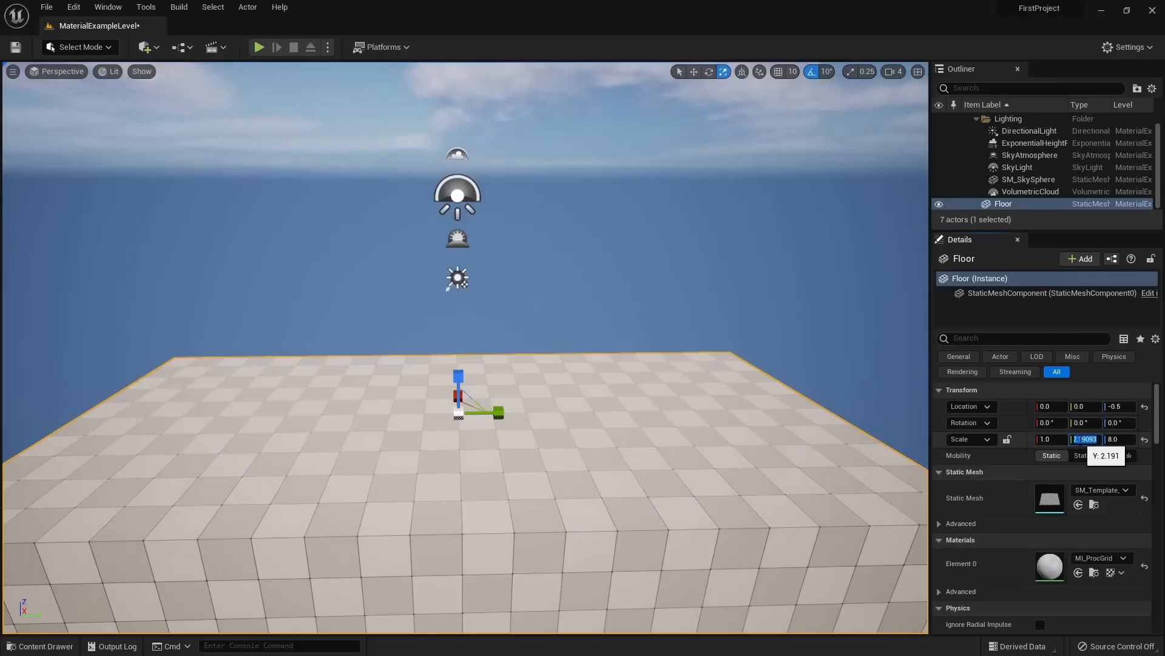
key("Tab")
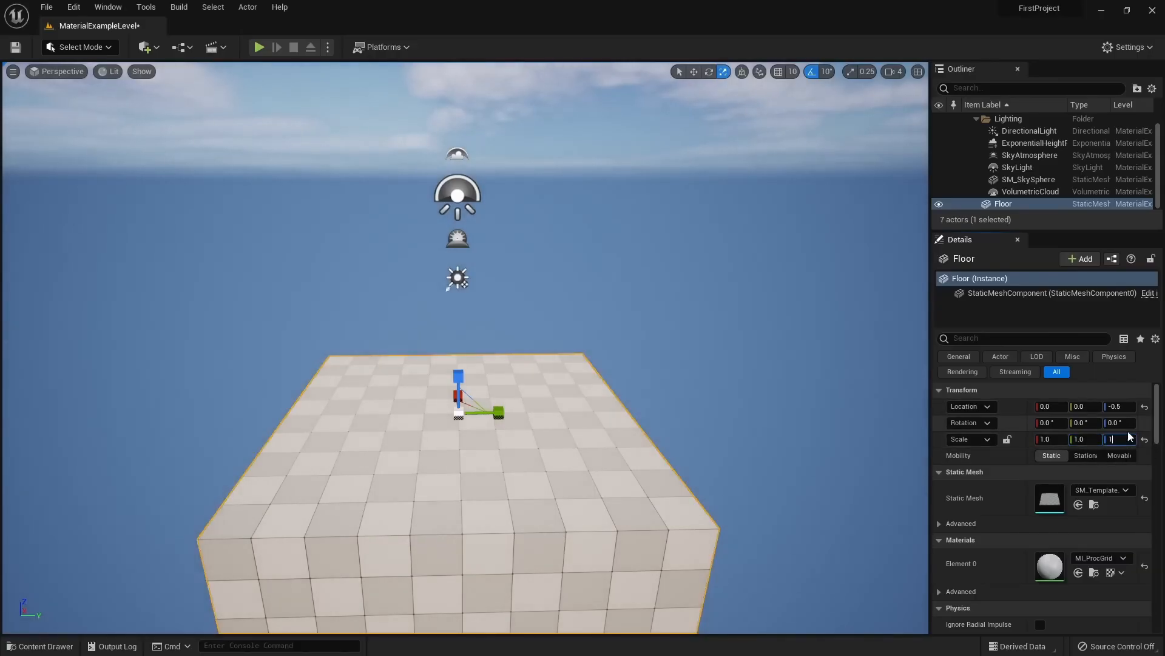
type("1")
key("Return")
right_click_drag(501, 371, 553, 402)
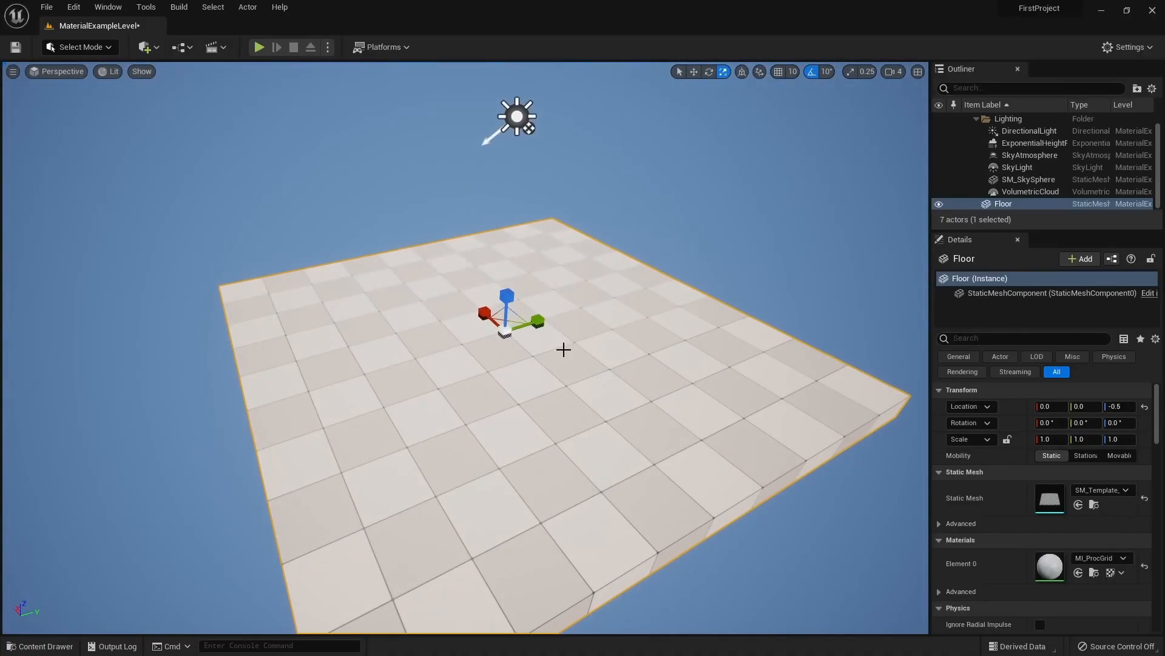
Enable Show Engine Content for the project's content folders
key("ctrl+space")
left_click(134, 549)
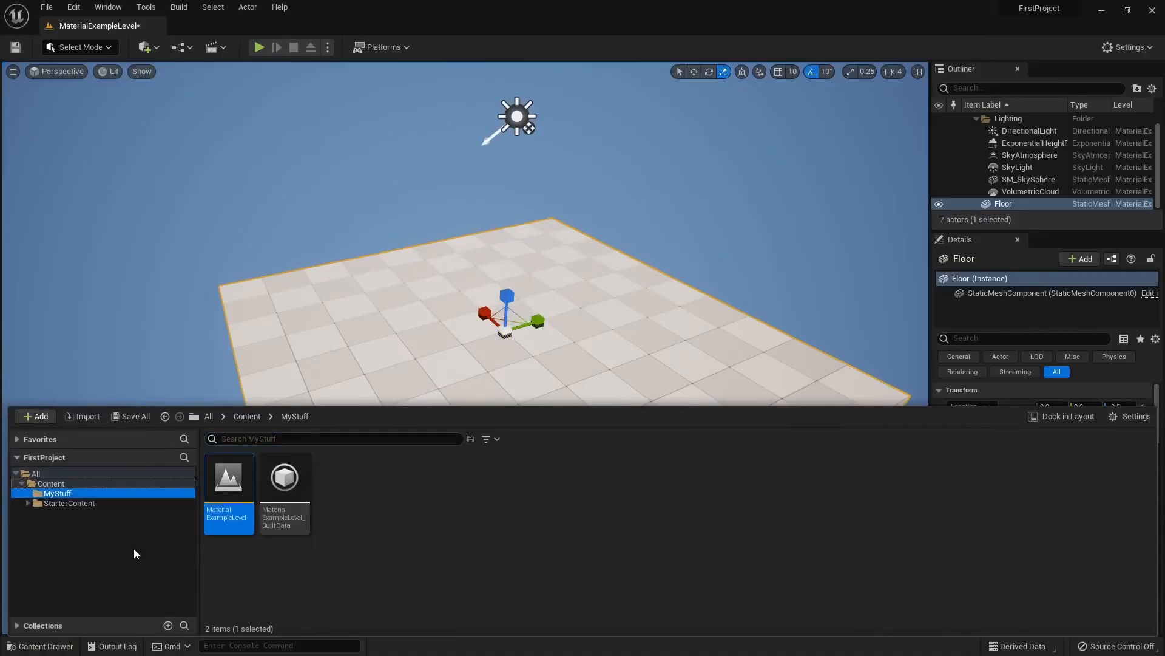
left_click(61, 503)
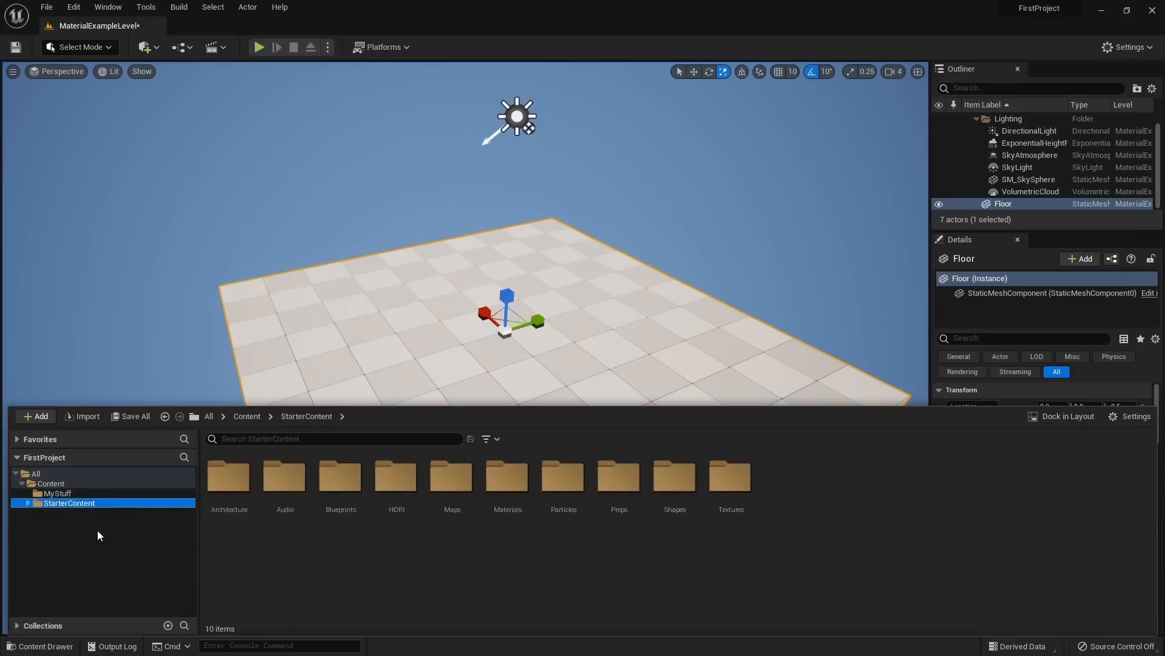
left_click(57, 484)
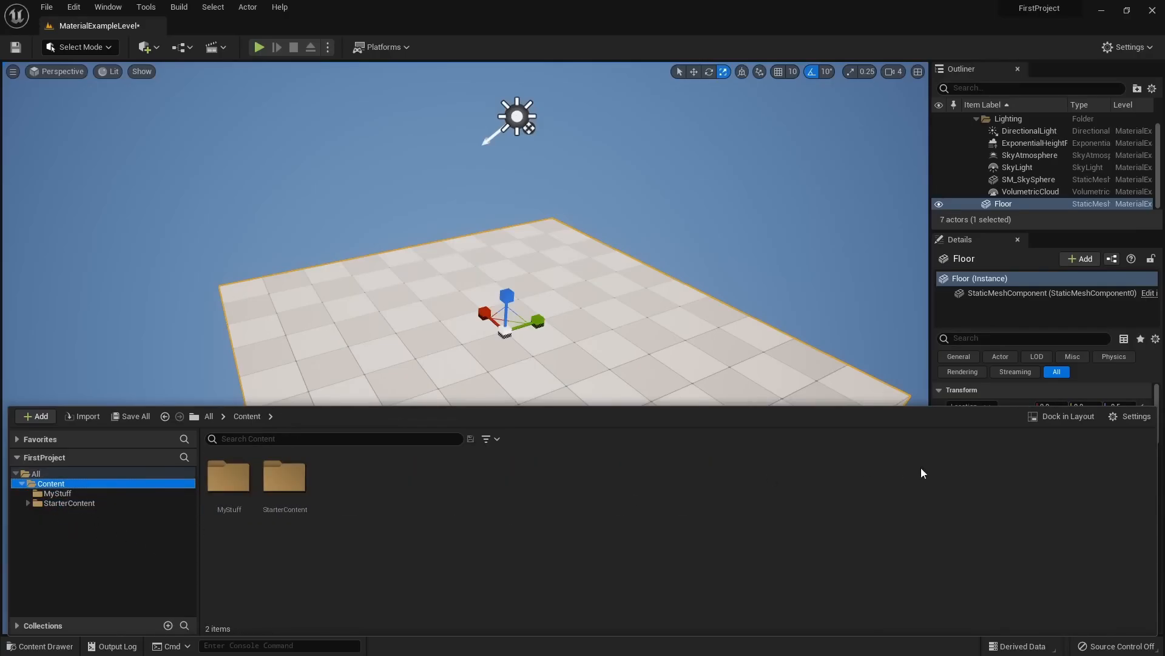
left_click(1131, 417)
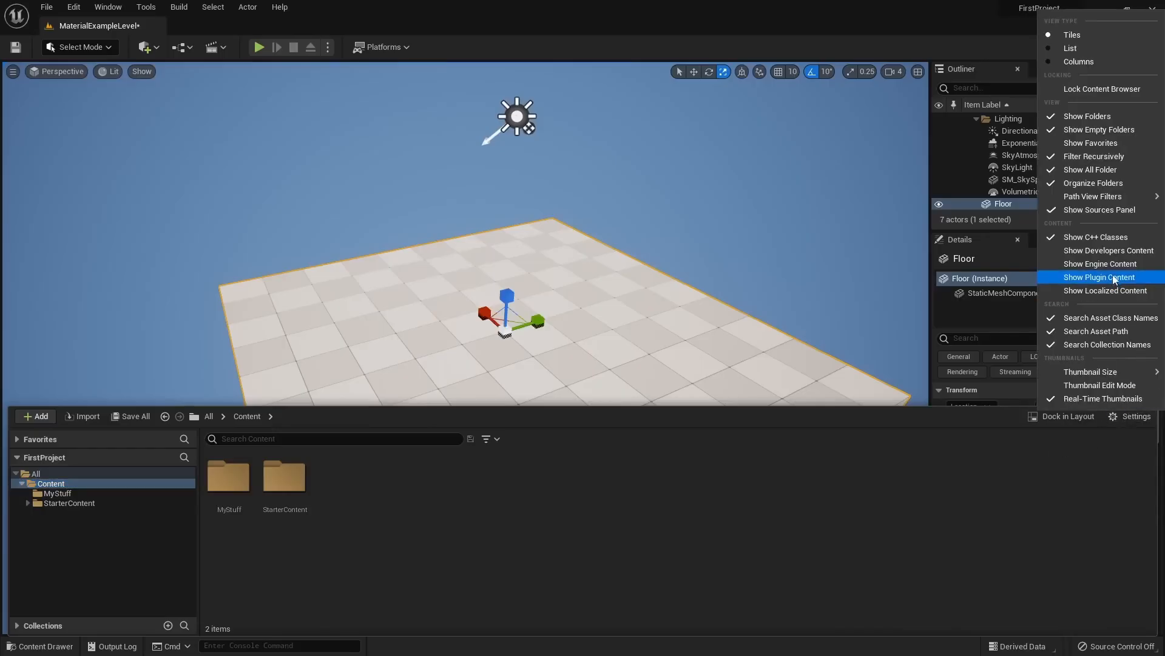
left_click(1107, 267)
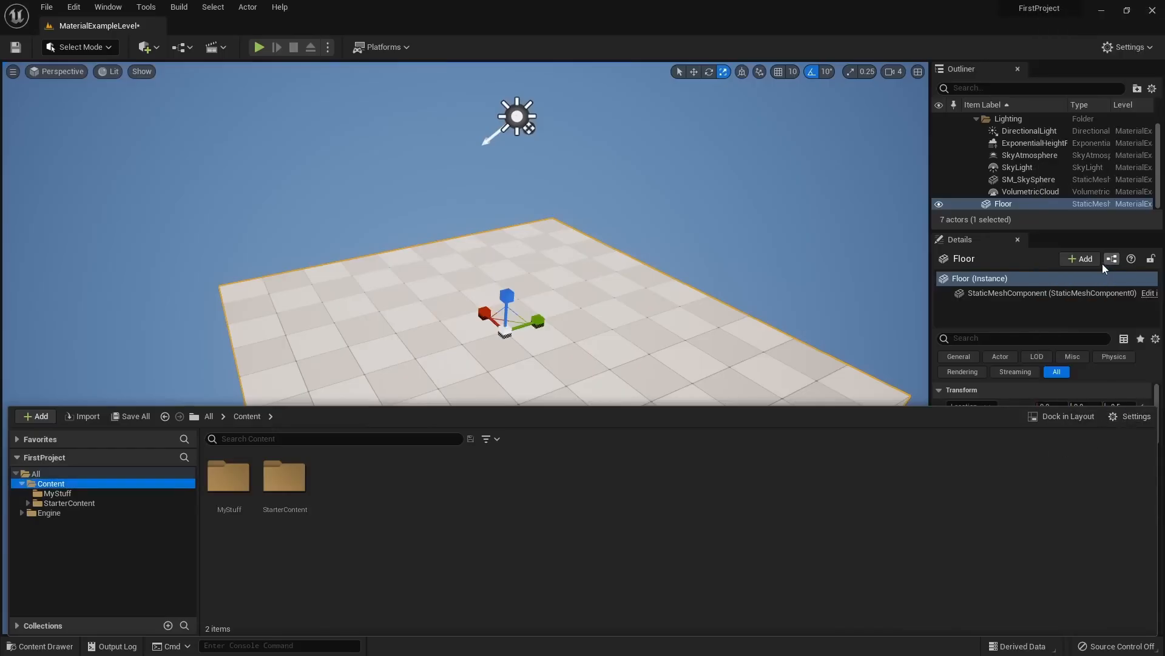
Open the EngineMeshes folder in the Engine content and locate the SM_MatPreviewMesh_01 static mesh
left_click(100, 512)
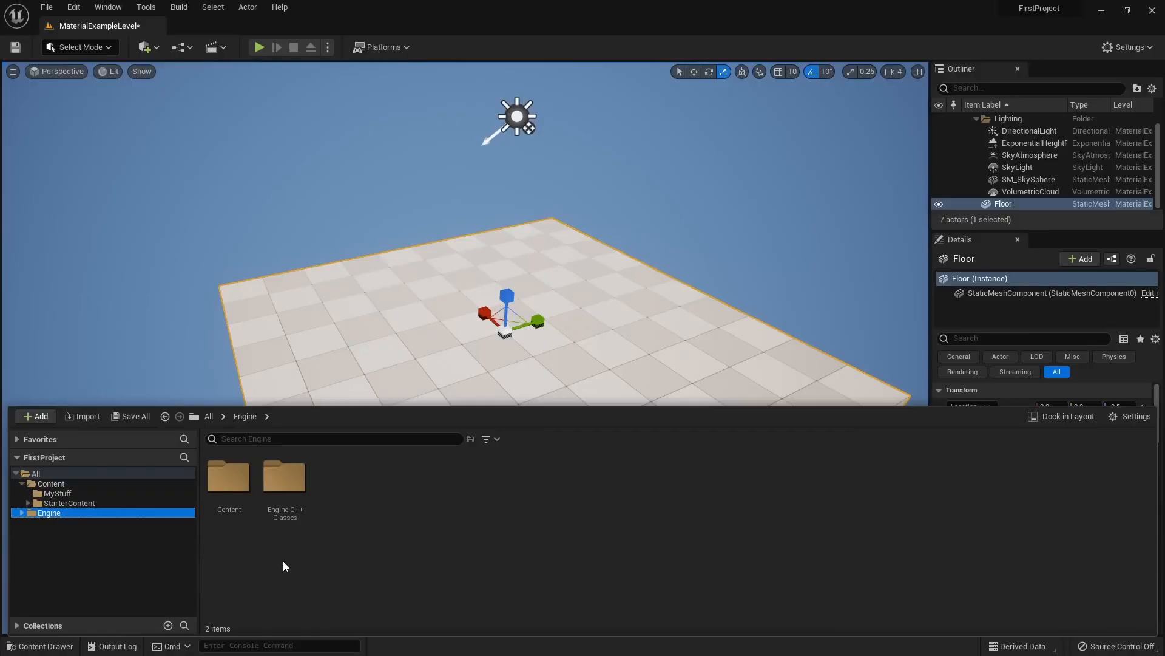
left_click(246, 524)
double_click(246, 524)
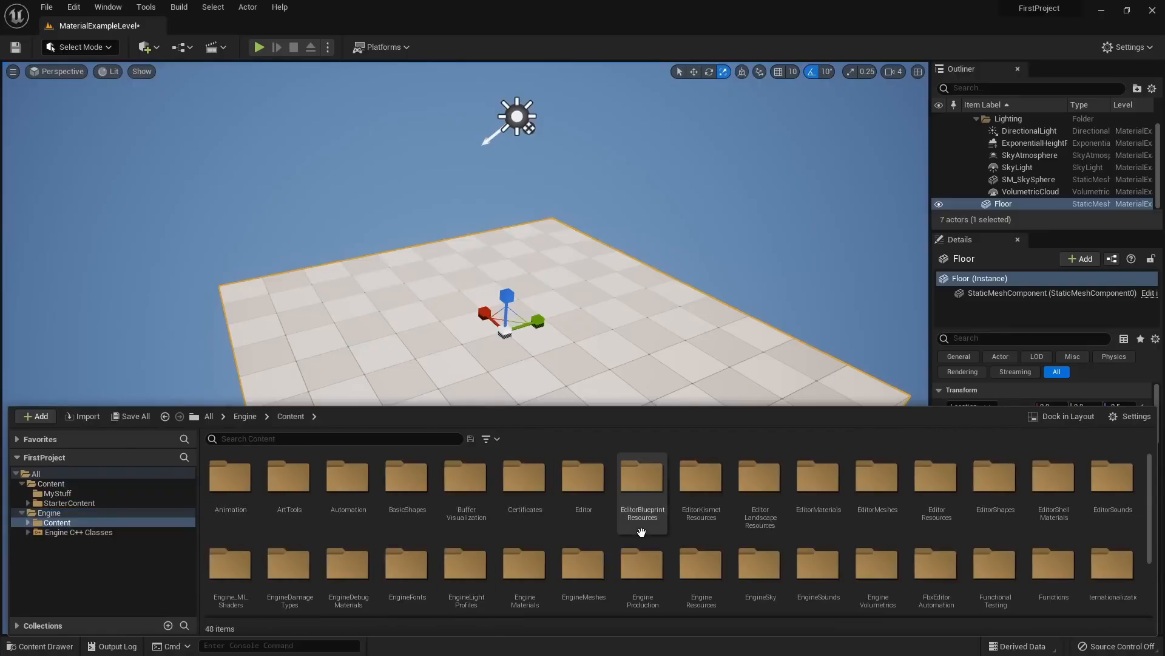
scroll(634, 532, "down", 1)
double_click(598, 571)
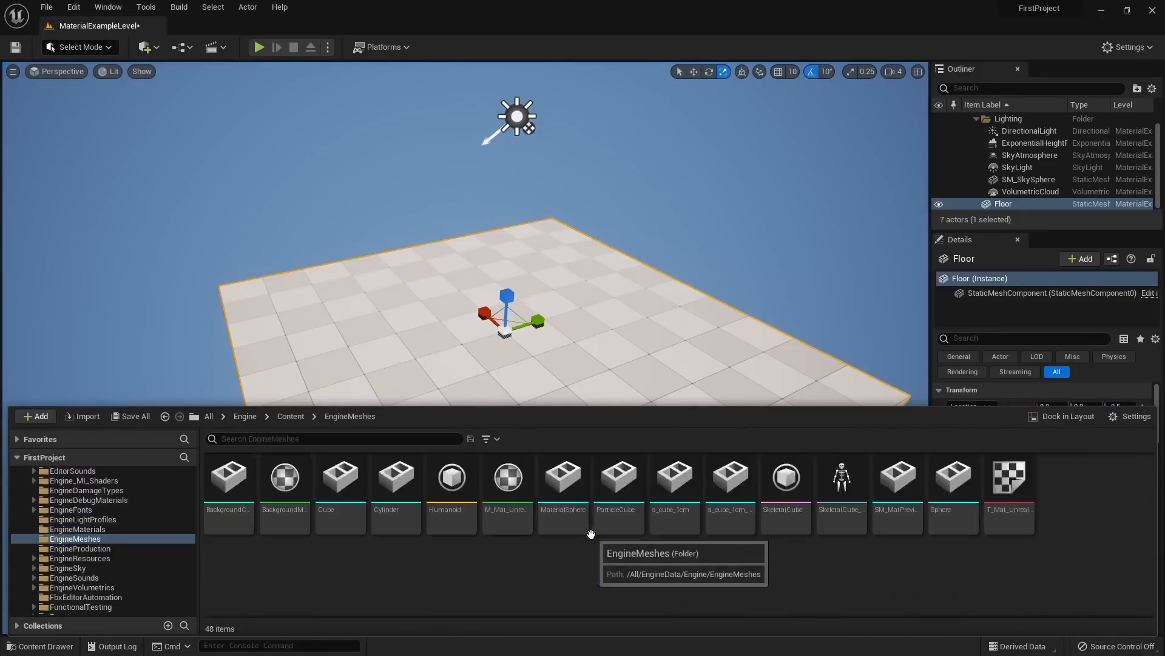
mouse_move(900, 531)
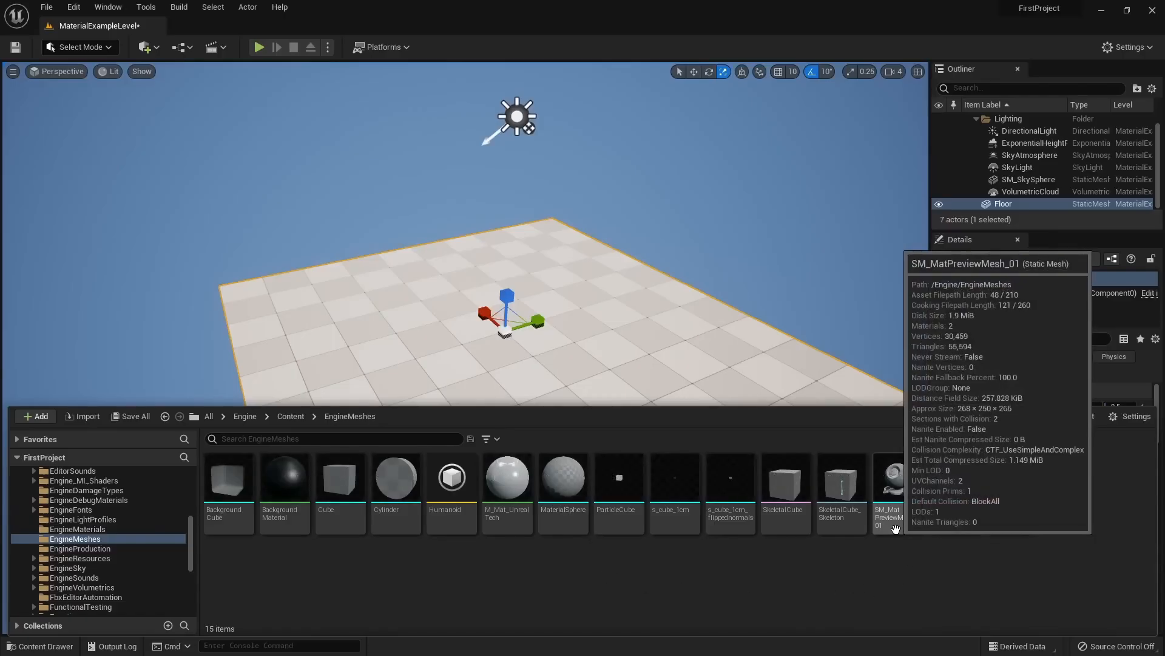
Search the Engine folder for SM_Mat and place SM_MatPreviewMesh_01 on the floor at about X 197, Y 19
scroll(121, 565, "up", 5)
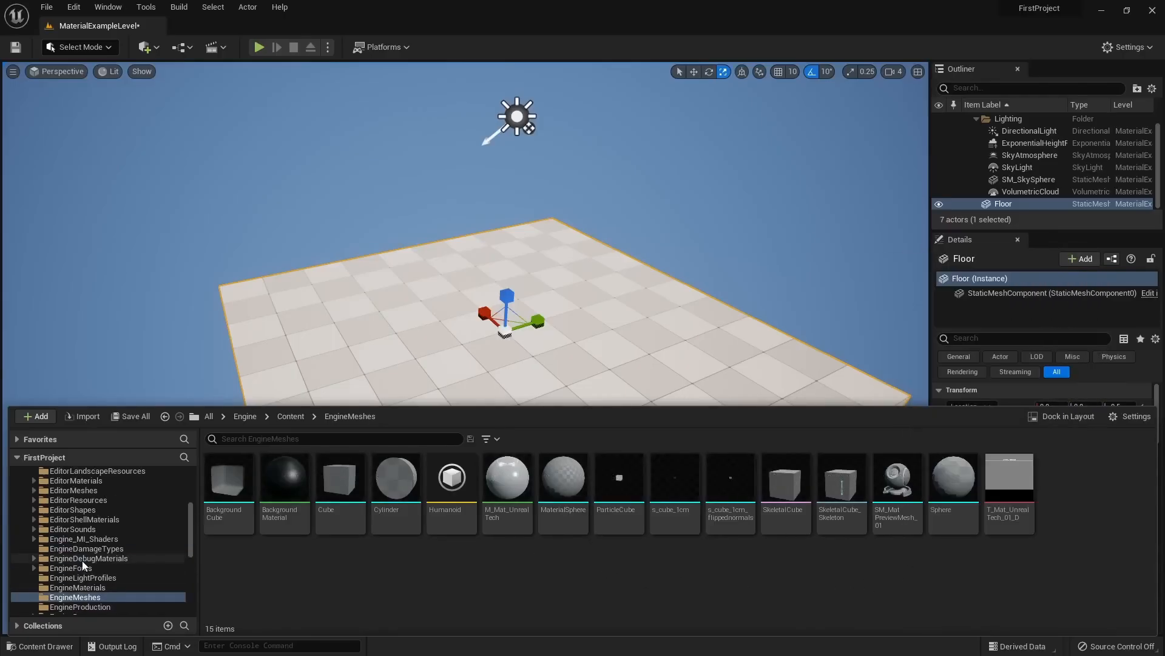
left_click(47, 513)
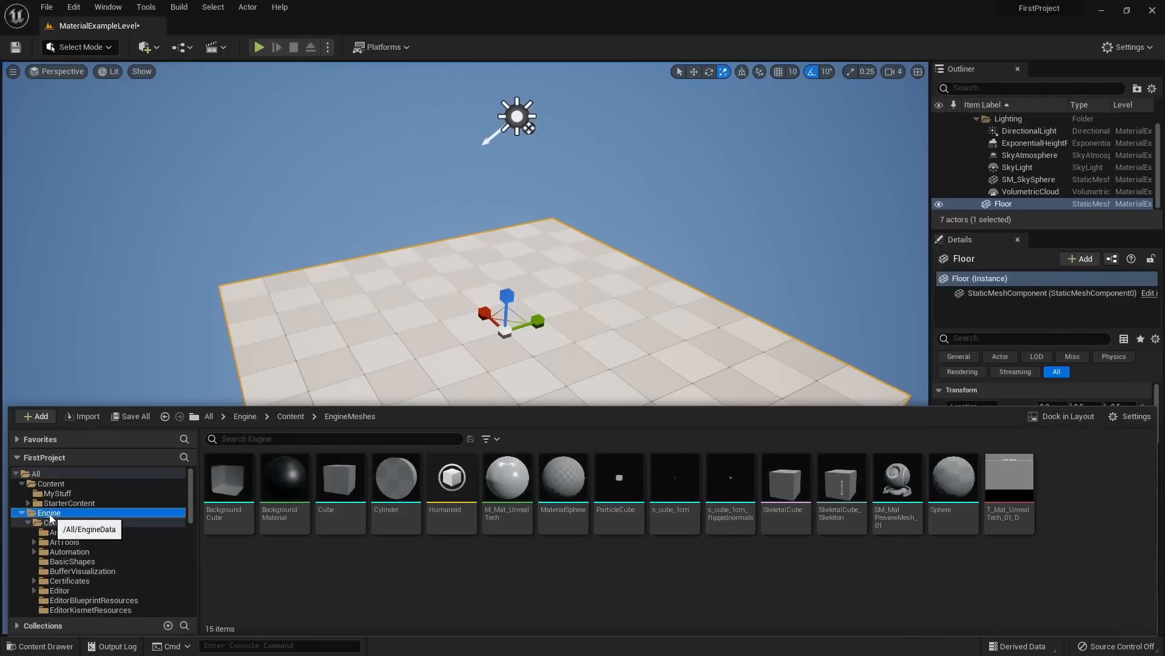
type("SM_Mat")
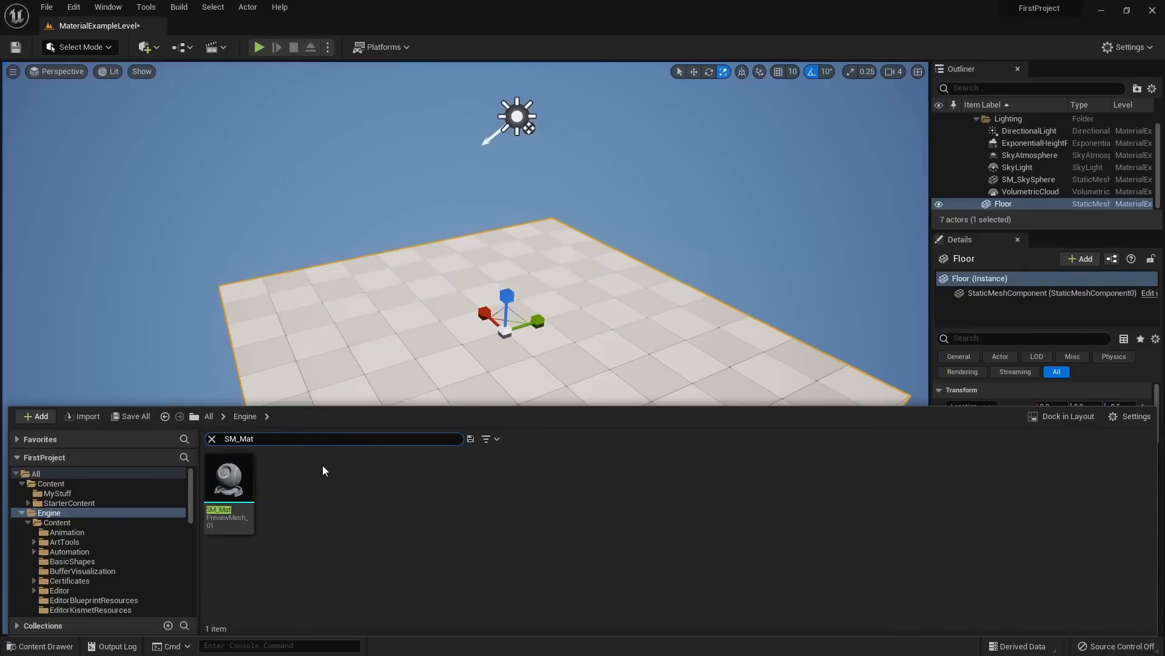
left_click_drag(229, 479, 467, 282)
Rotate the preview mesh to about 90° around the Z axis
right_click_drag(562, 367, 554, 367)
key("e")
mouse_move(424, 365)
left_mouse_down()
mouse_move(425, 302)
mouse_move(422, 364)
left_mouse_up()
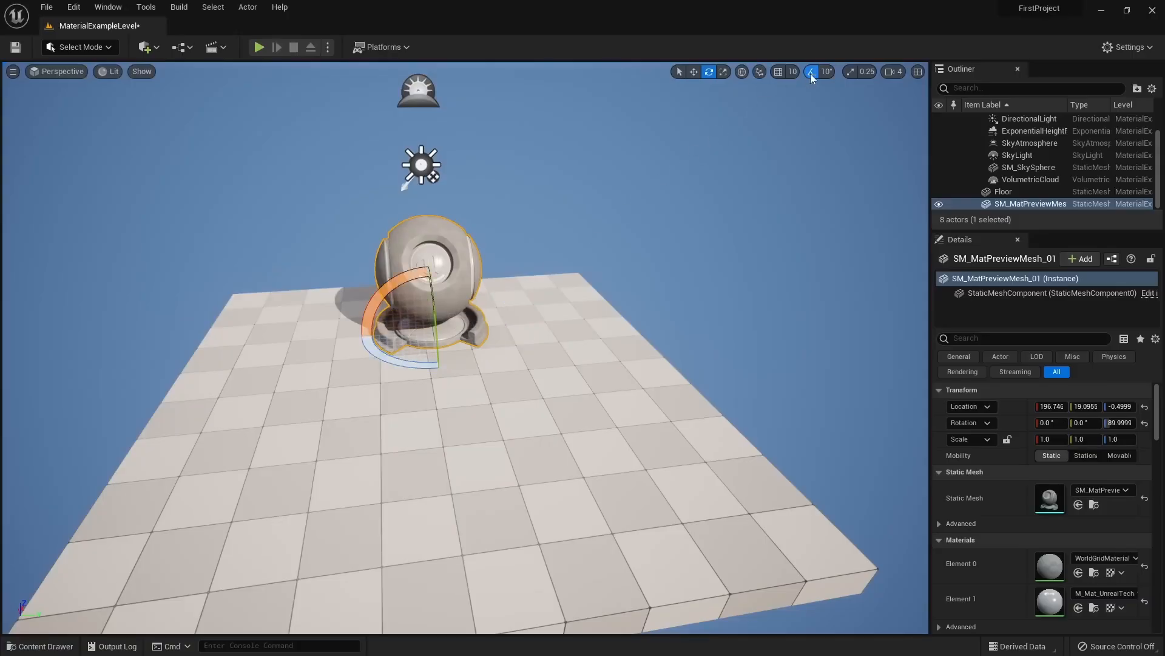
right_click_drag(704, 144, 832, 110)
key("q")
key("d")
key("a")
key("w")
key("w")
key("f")
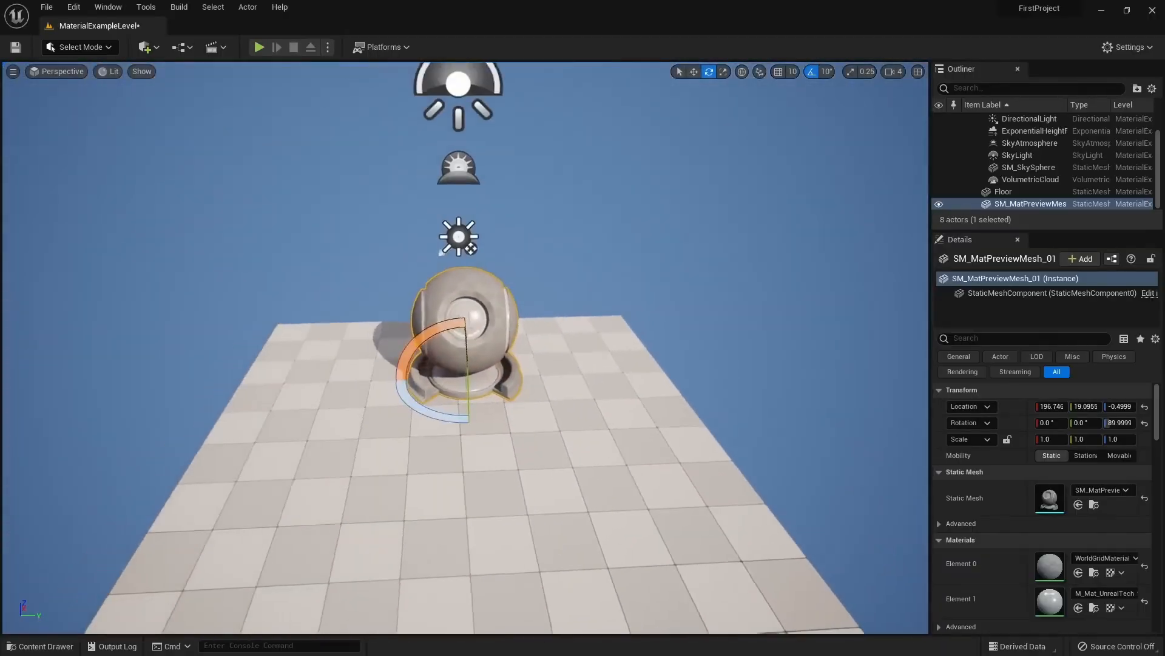
Place a PostProcessVolume on the floor beside the preview mesh at about X 186, Y 296, and undo the accidental scaling
key("w")
left_click(145, 47)
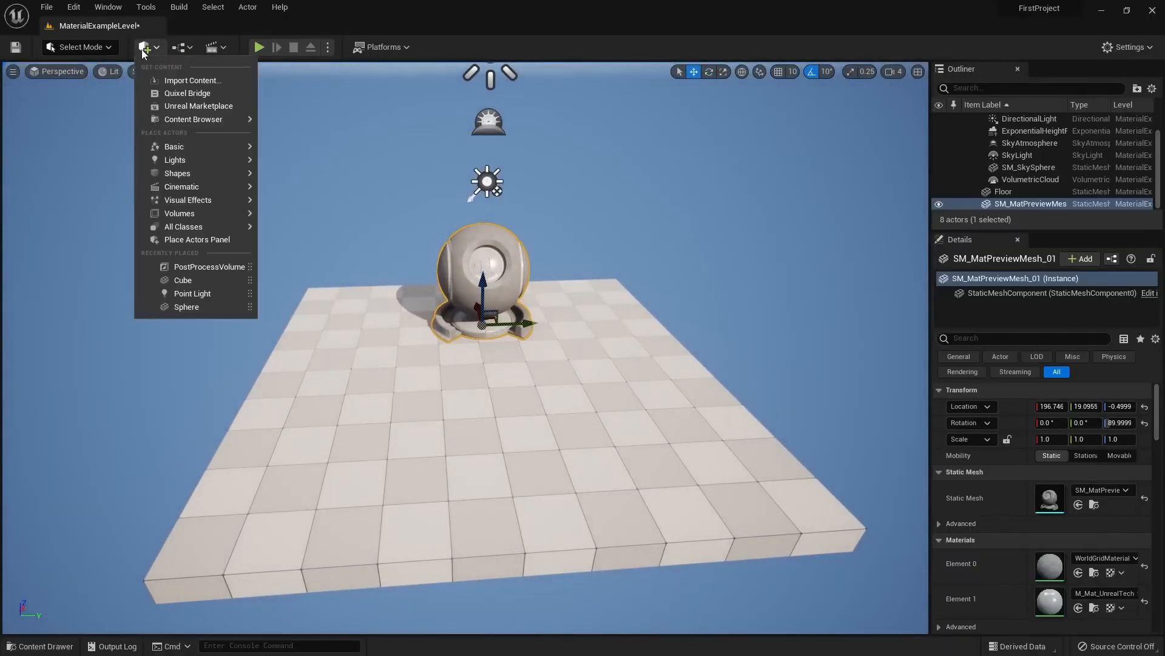
mouse_move(181, 220)
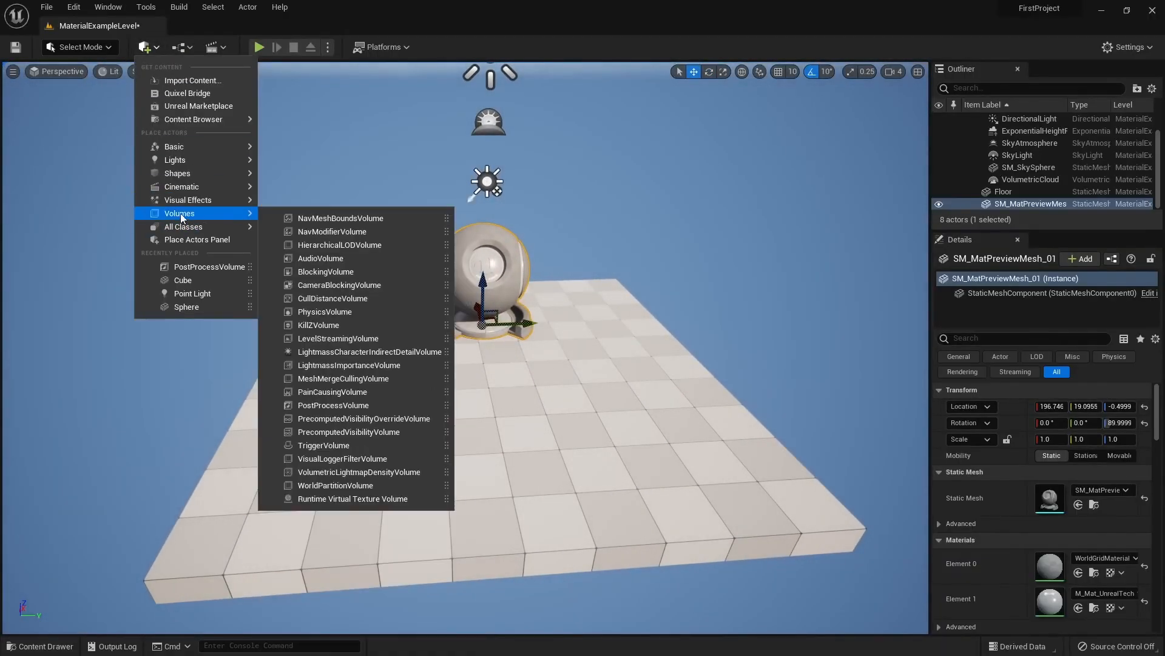
left_click_drag(328, 406, 585, 322)
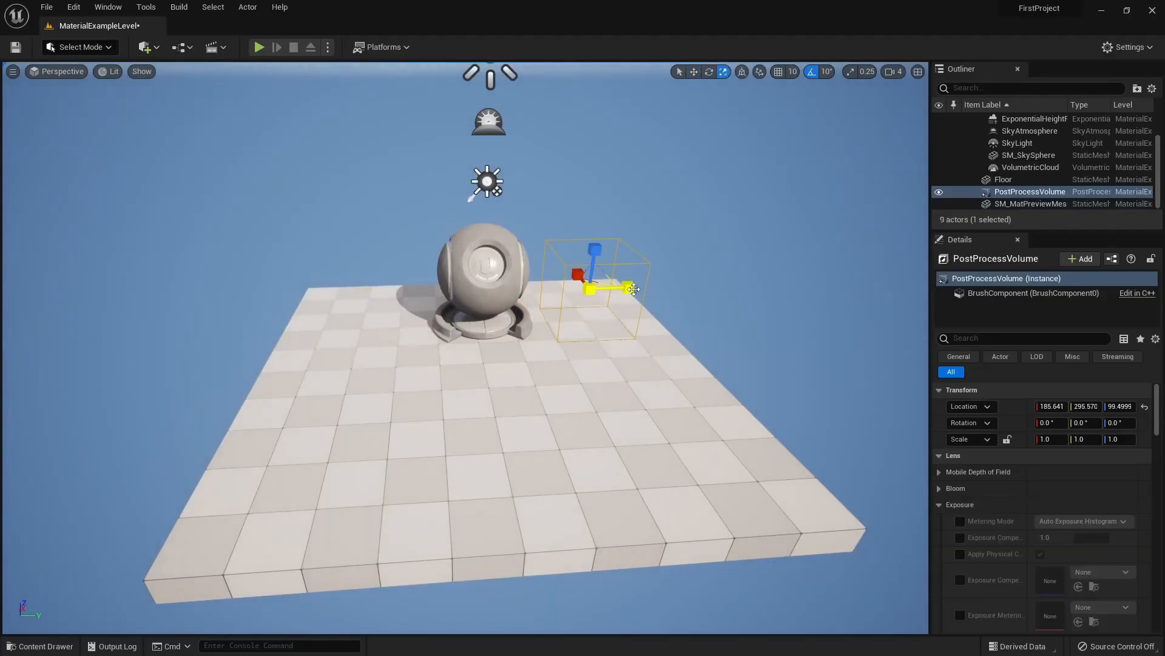
key("ctrl+z")
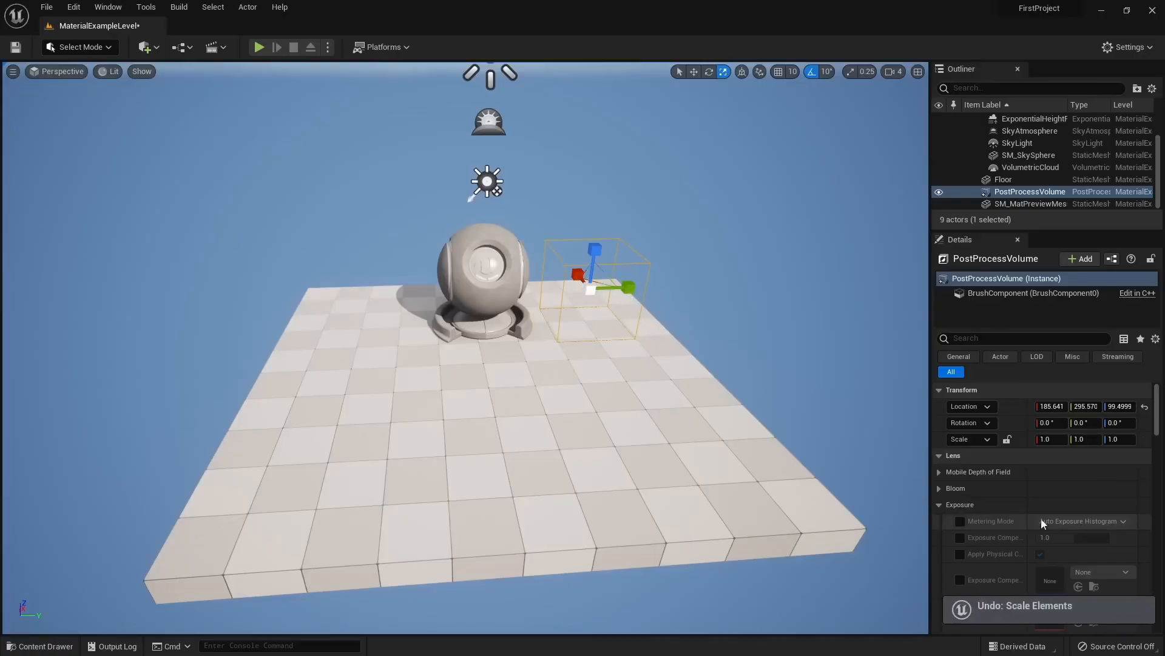
Enable Infinite Extent (Unbound) for the post process volume
scroll(1050, 468, "down", 10)
scroll(1029, 447, "down", 15)
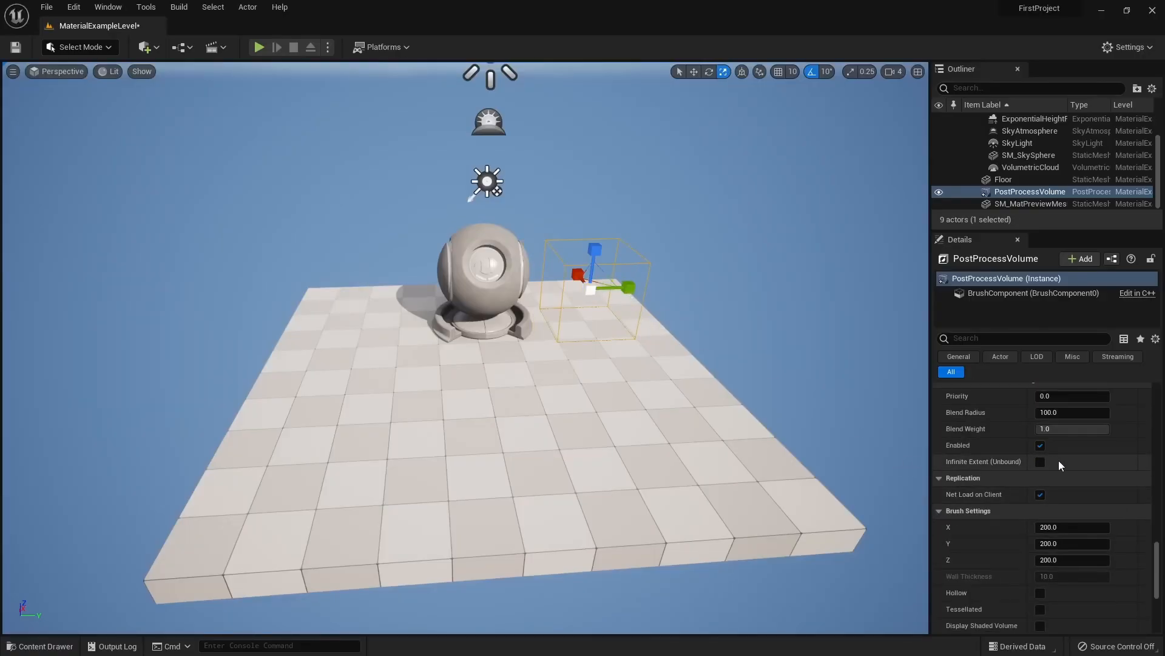
scroll(1031, 584, "up", 5)
scroll(1034, 582, "up", 10)
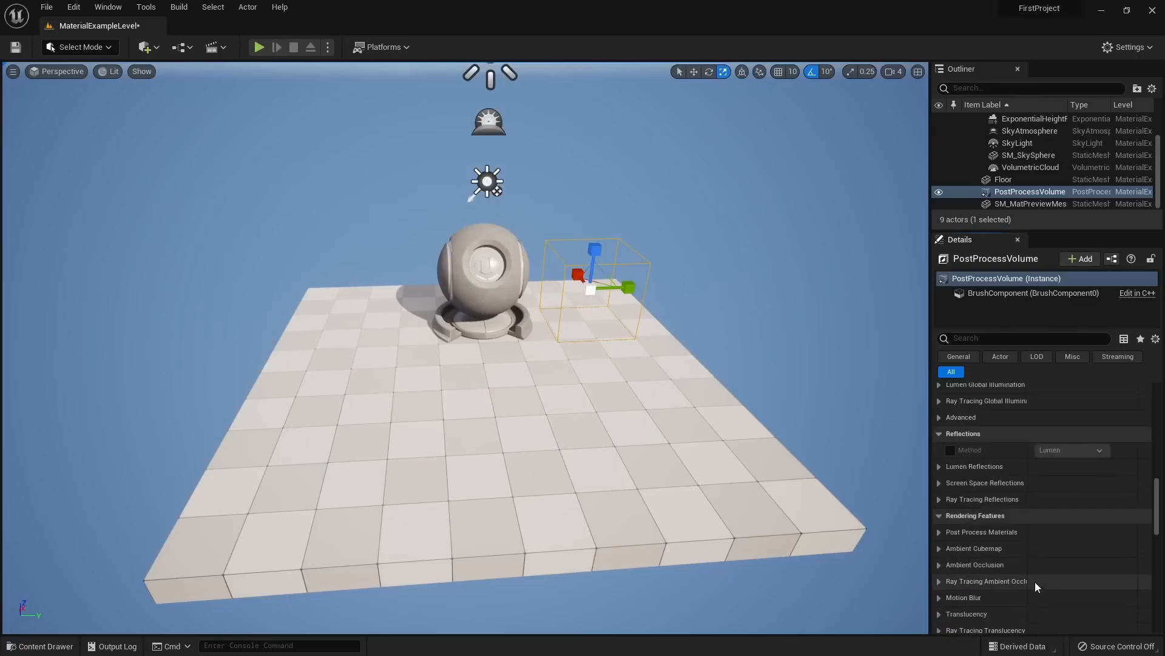
scroll(1036, 581, "up", 5)
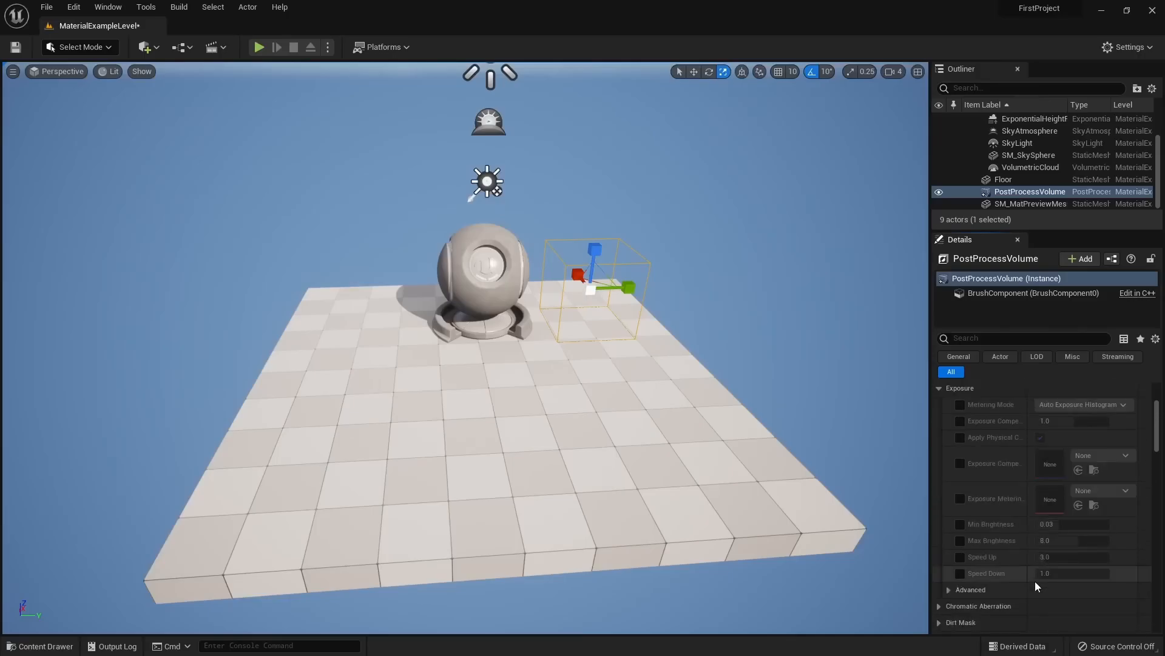
Override the volume's exposure with the Manual metering mode and an Exposure Compensation of 11
left_click(961, 462)
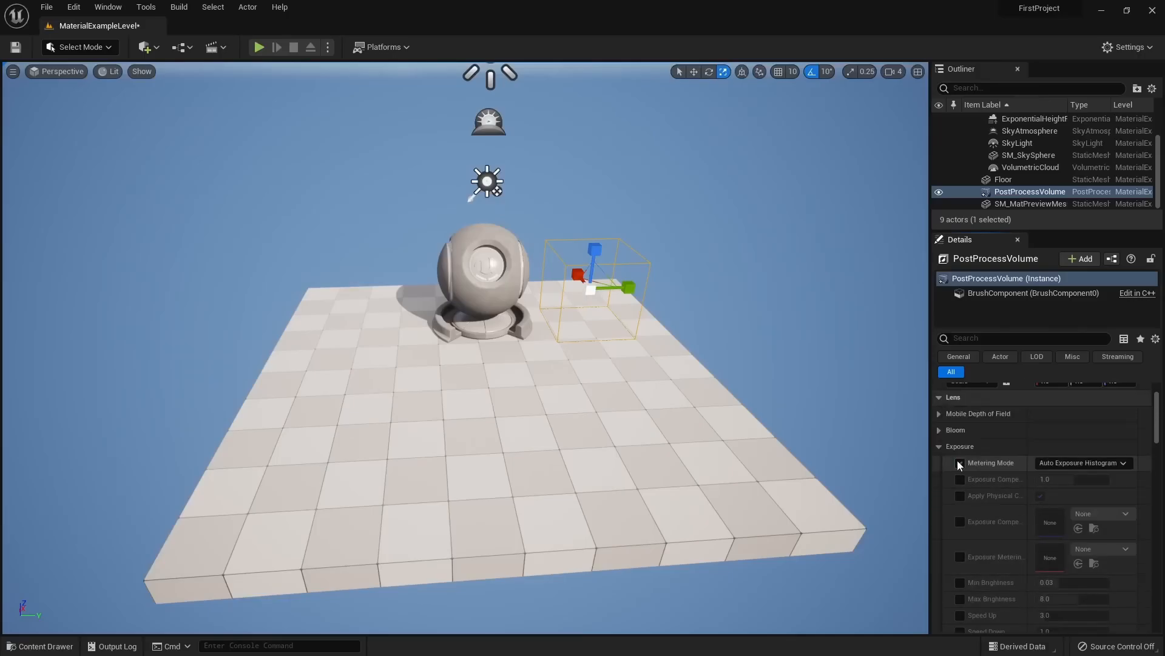
left_click(1059, 463)
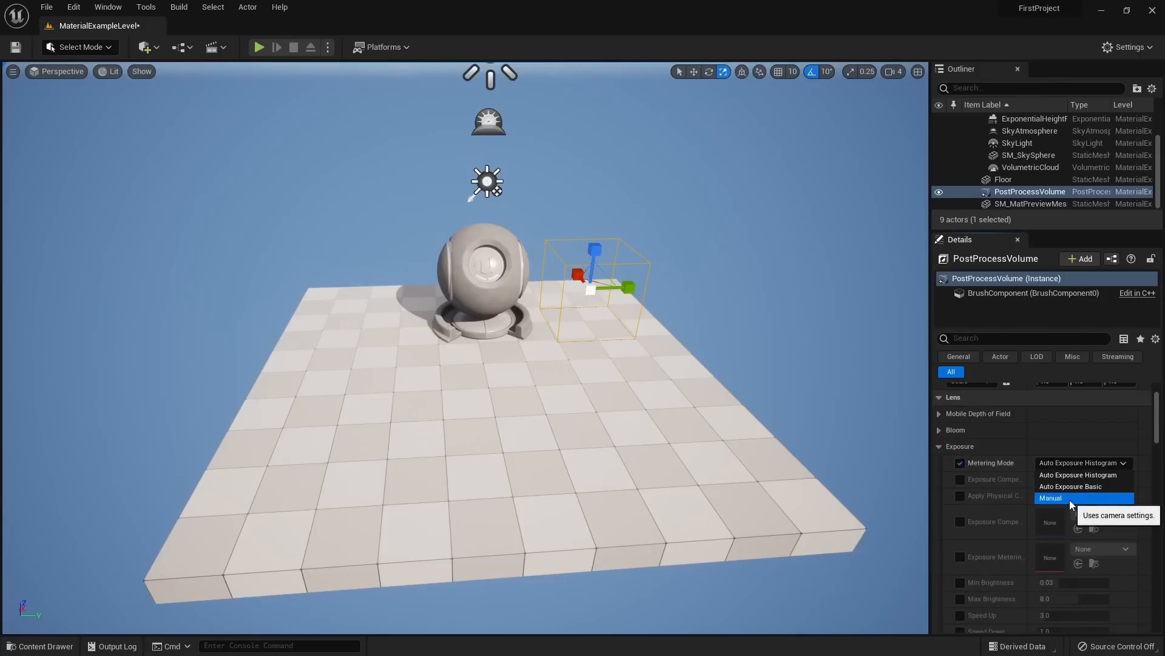
left_click(1069, 498)
left_click(959, 481)
left_click(1056, 479)
type("9.4")
key("Return")
left_click_drag(1056, 479, 1065, 481)
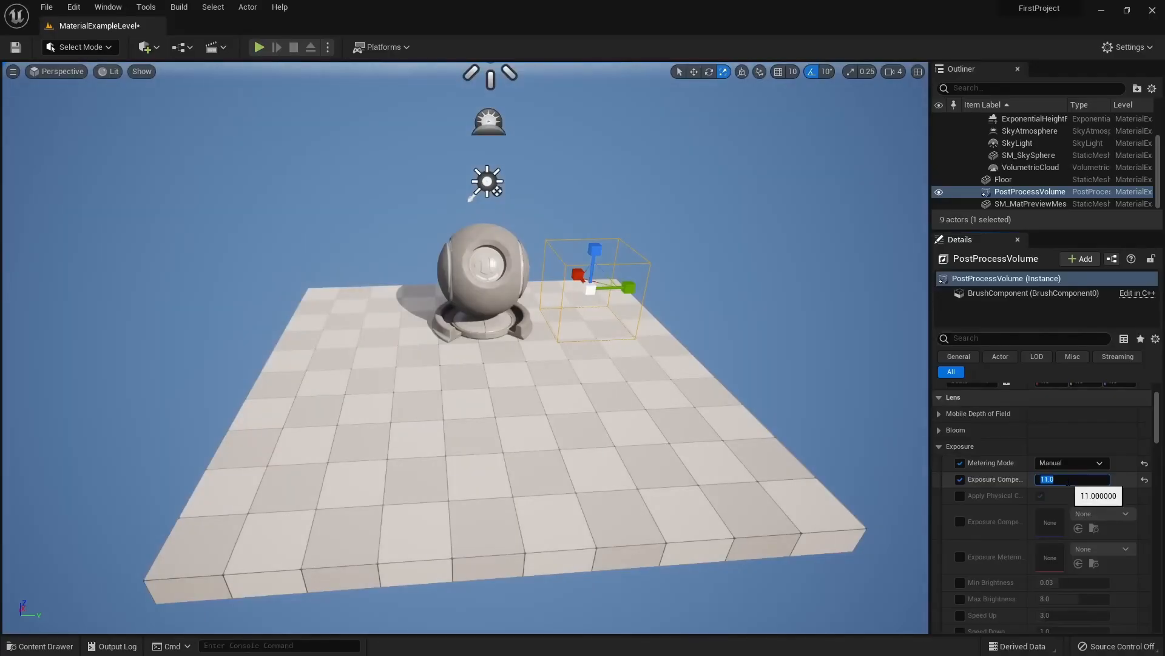
Try lowering the Exposure Compensation to 7.64 and restore it to 11
left_click_drag(1087, 483, 1079, 483)
left_click(1086, 483)
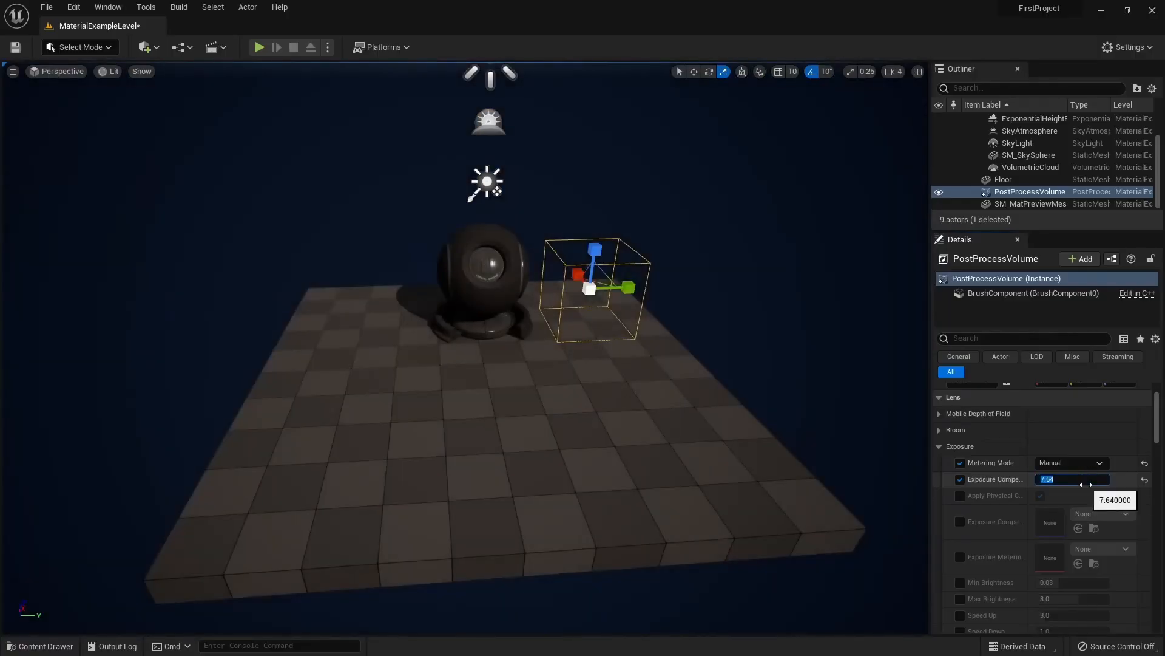
type("11")
key("Return")
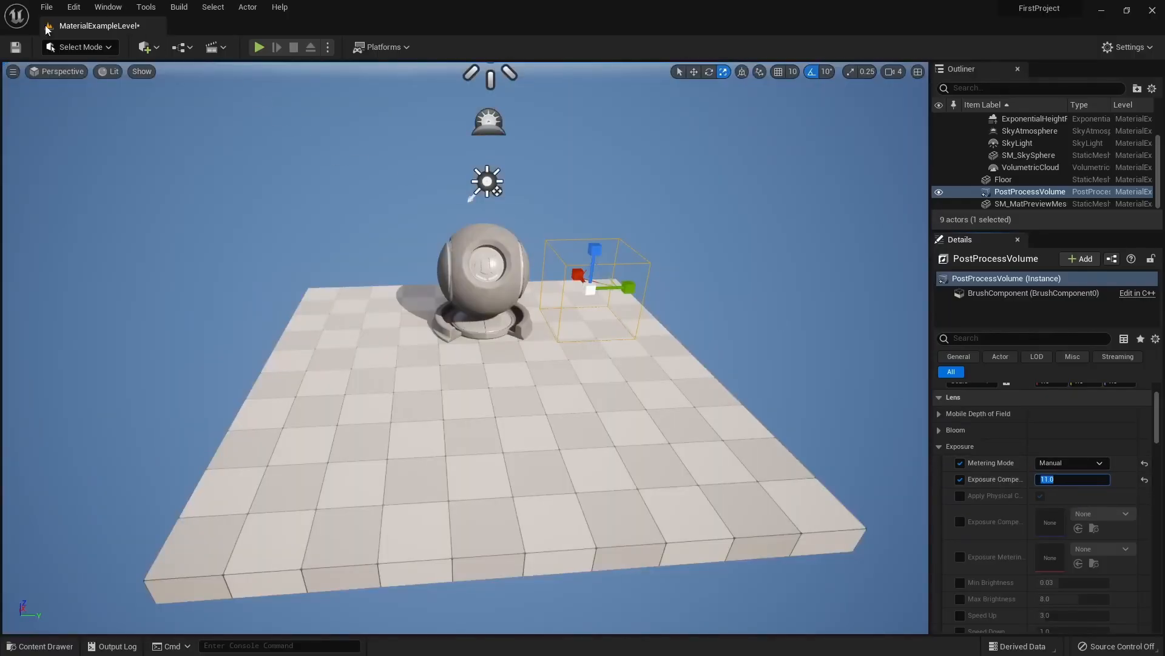
Try a fixed viewport exposure with EV100 at about -1.5, and switch the viewport back to Game Settings exposure
left_click(107, 72)
left_click(141, 351)
left_click(107, 72)
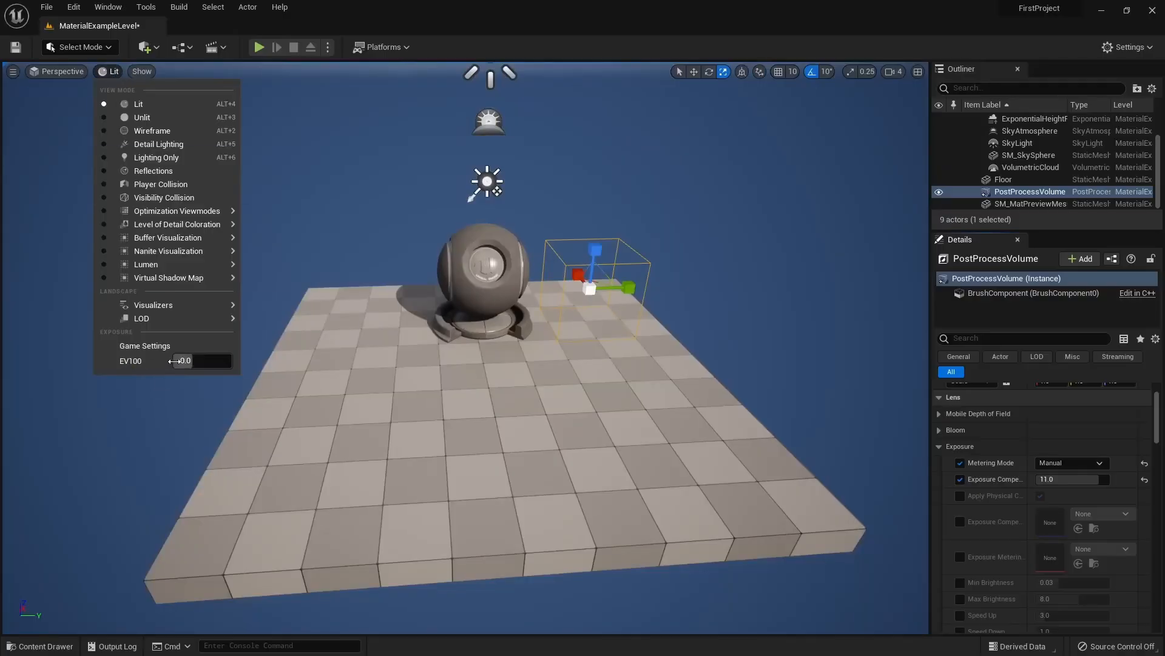
mouse_move(186, 360)
left_mouse_down()
mouse_move(174, 361)
mouse_move(192, 355)
left_mouse_up()
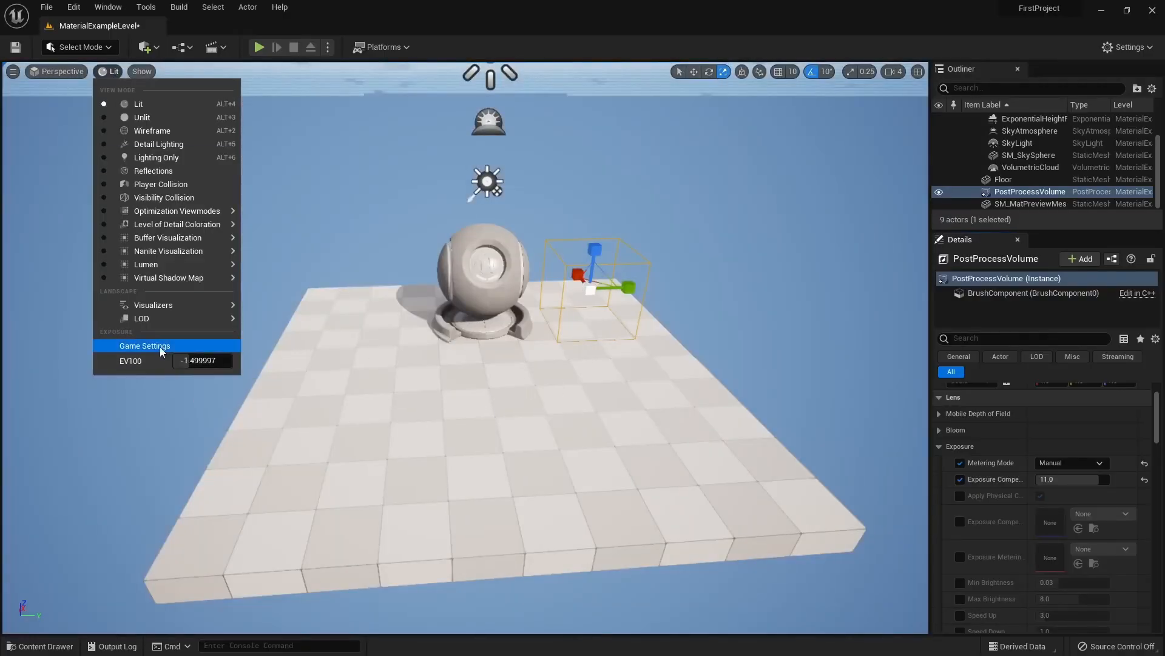
left_click(135, 347)
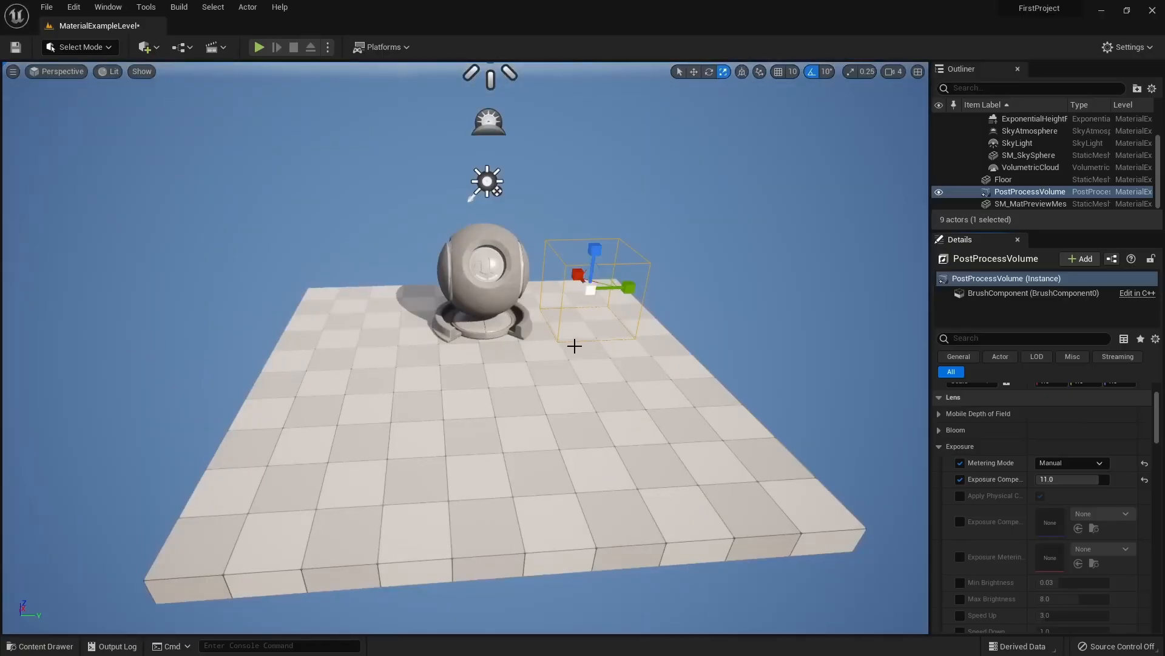
Try an Exposure Compensation of 10 on the post process volume and raise it to 10.5
key("w")
mouse_move(575, 345)
right_mouse_down()
mouse_move(573, 306)
mouse_move(588, 322)
mouse_move(587, 346)
mouse_move(569, 358)
mouse_move(587, 328)
mouse_move(575, 346)
right_mouse_up()
key("ctrl+s")
left_click(1055, 479)
type("10")
key("Return")
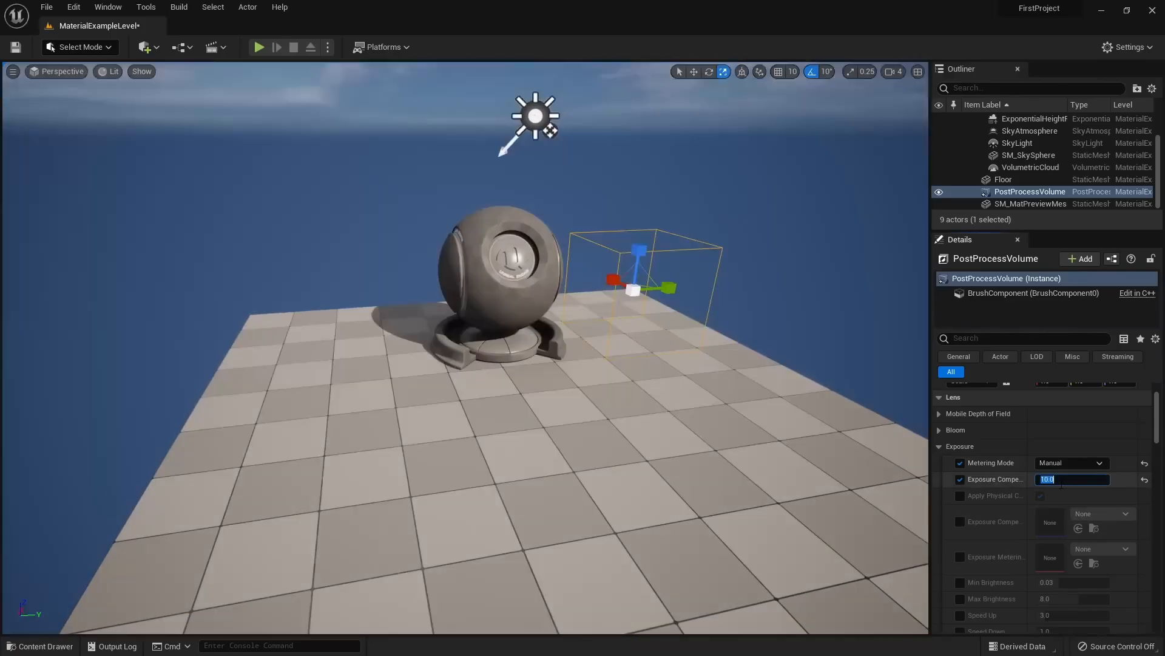
key("Return")
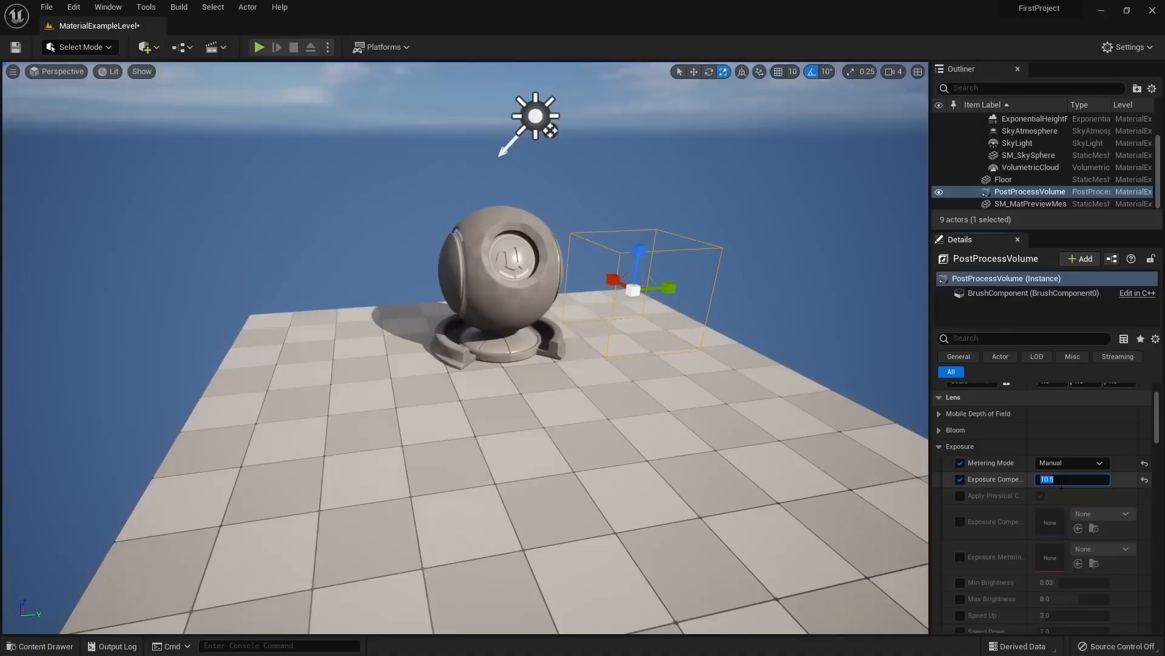
Clear the Engine content search and open the Materials folder in StarterContent to browse its materials
key("w")
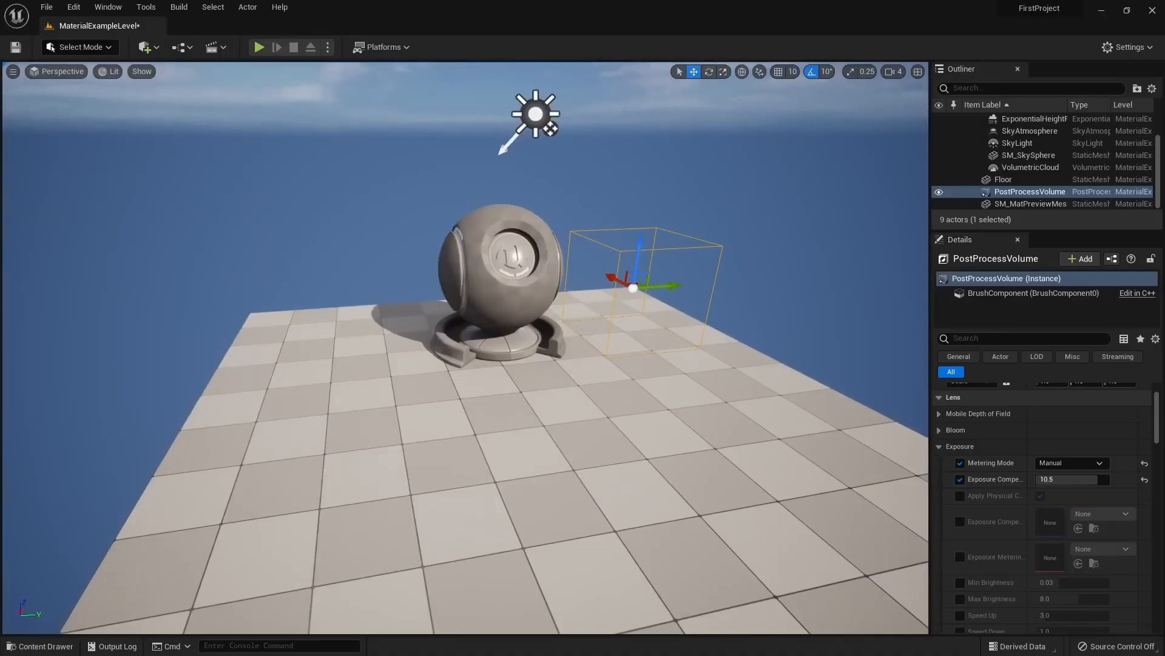
scroll(672, 345, "down", 8)
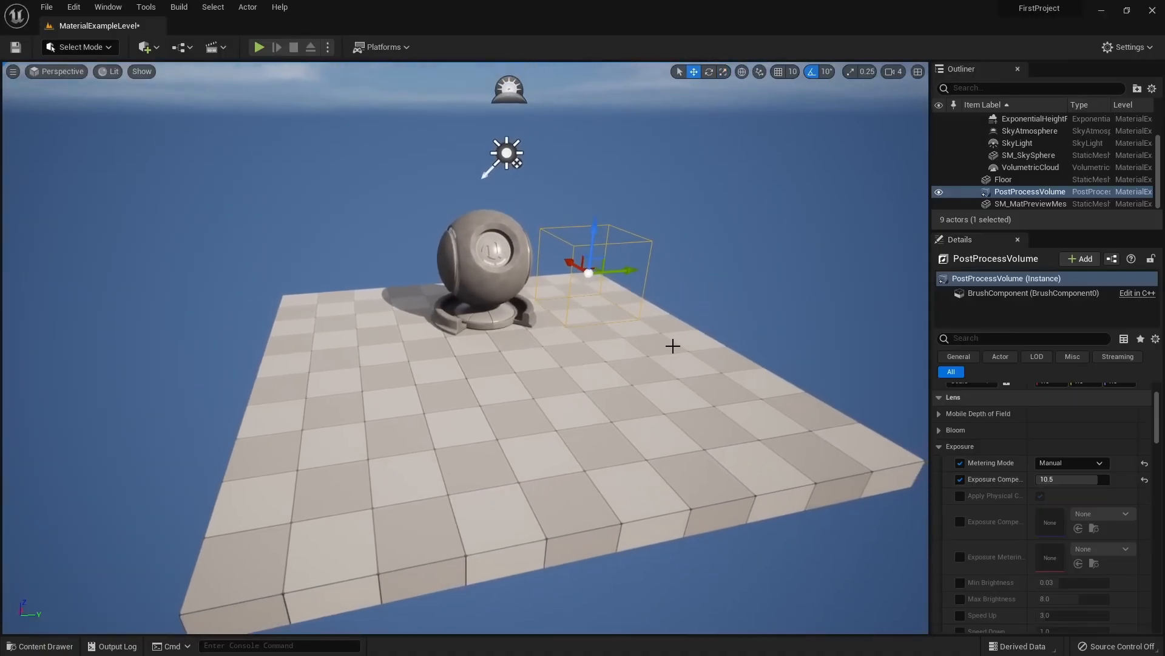
key("ctrl+space")
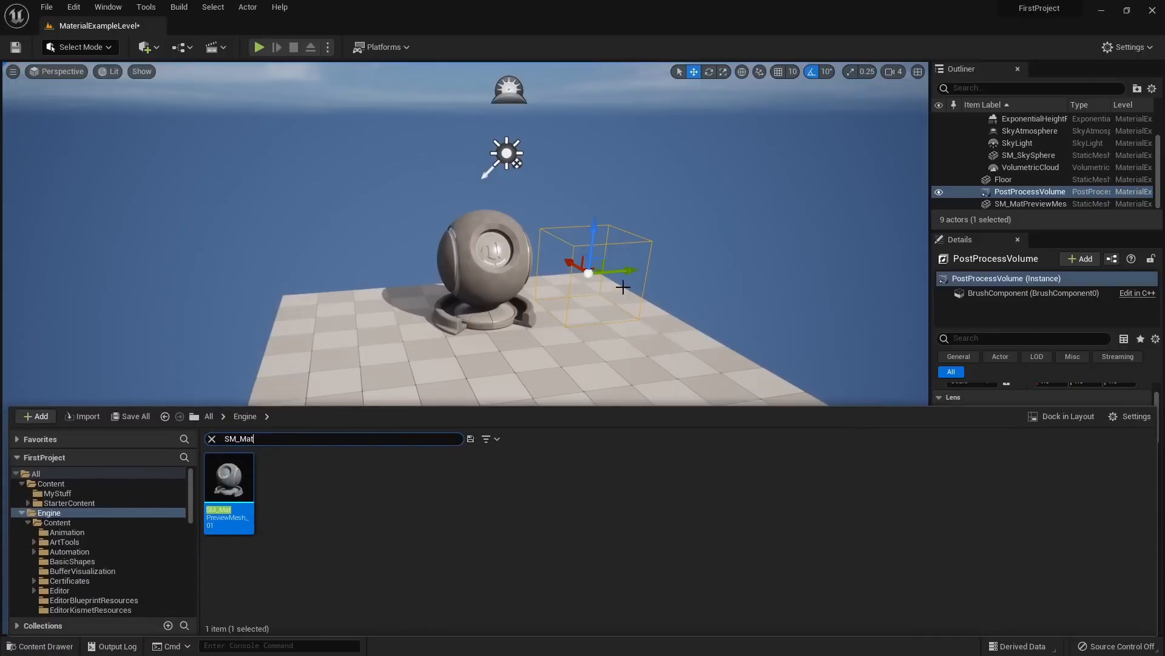
left_click(212, 439)
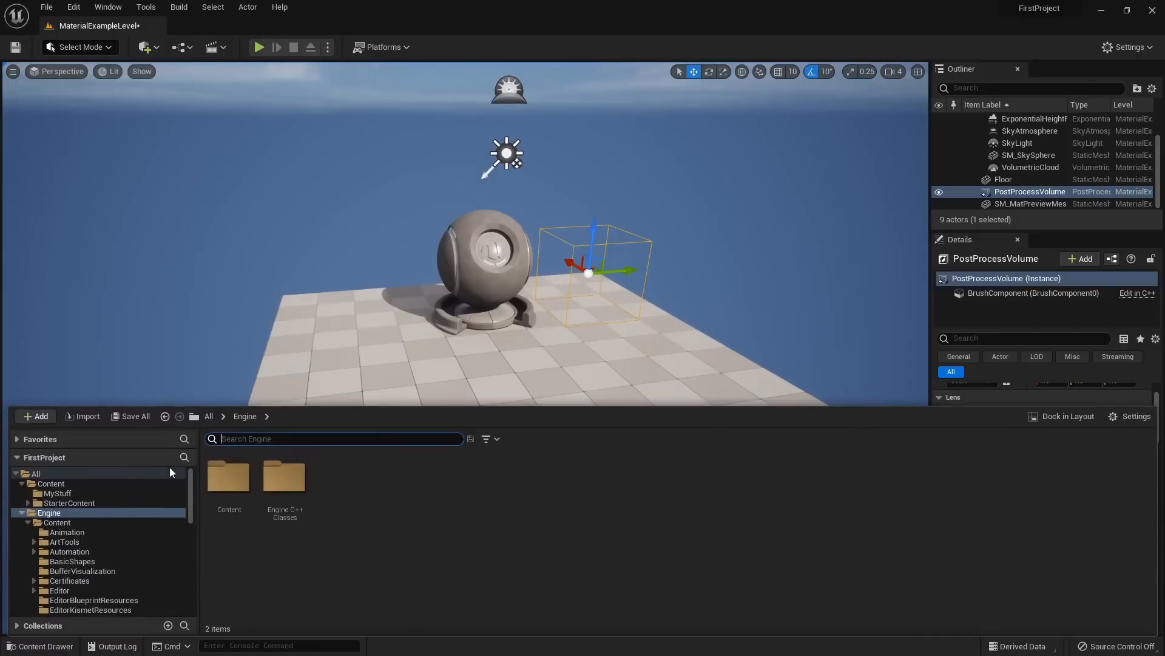
left_click(68, 502)
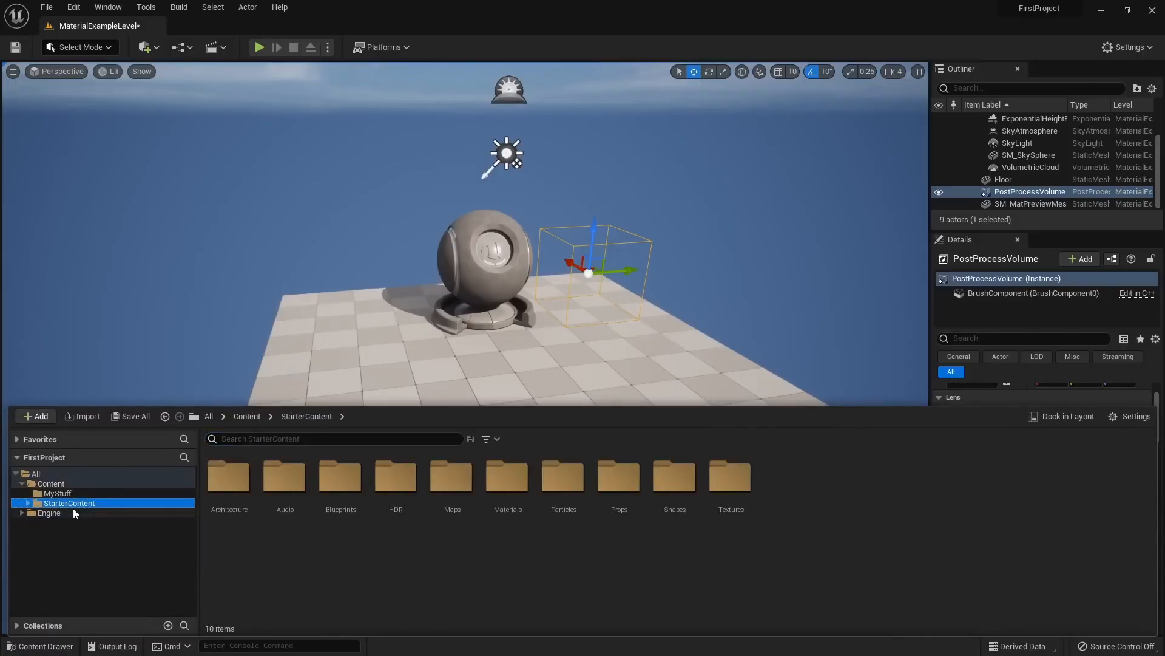
left_click(508, 495)
double_click(508, 495)
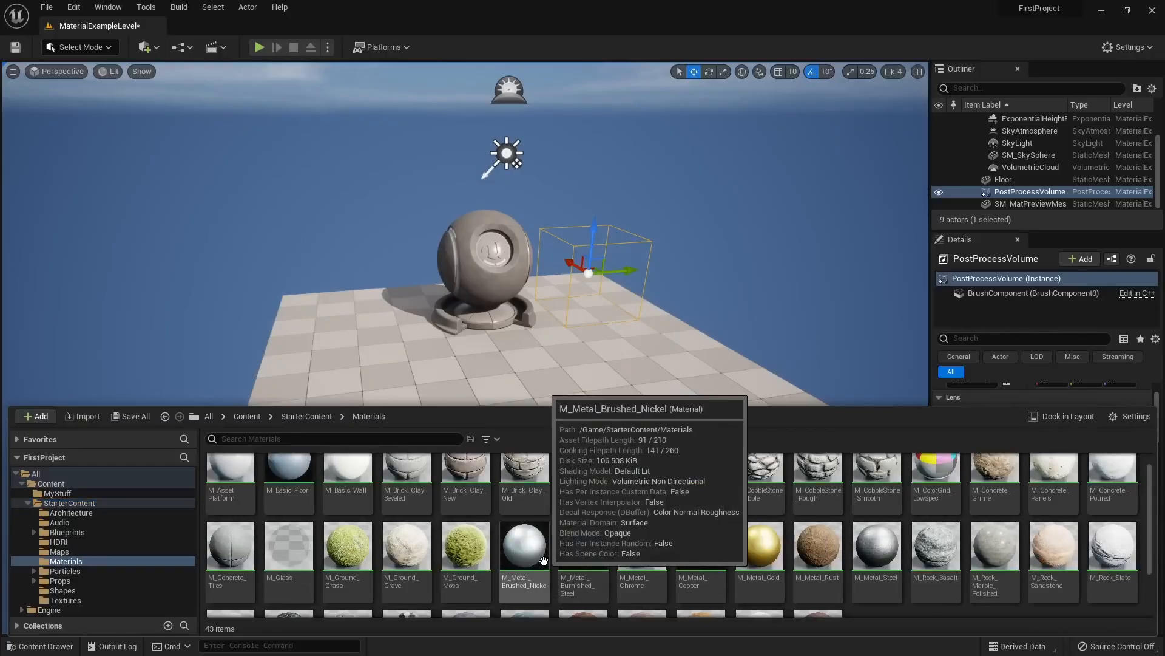
scroll(607, 547, "down", 3)
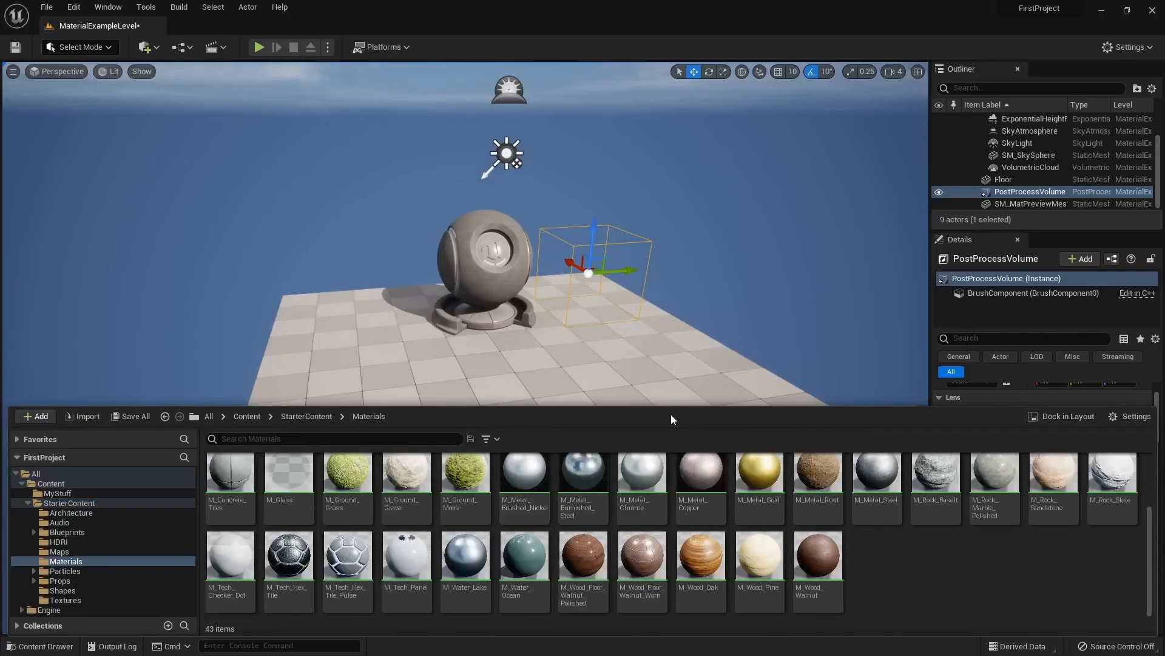
scroll(646, 510, "up", 2)
scroll(646, 509, "down", 2)
scroll(645, 497, "up", 2)
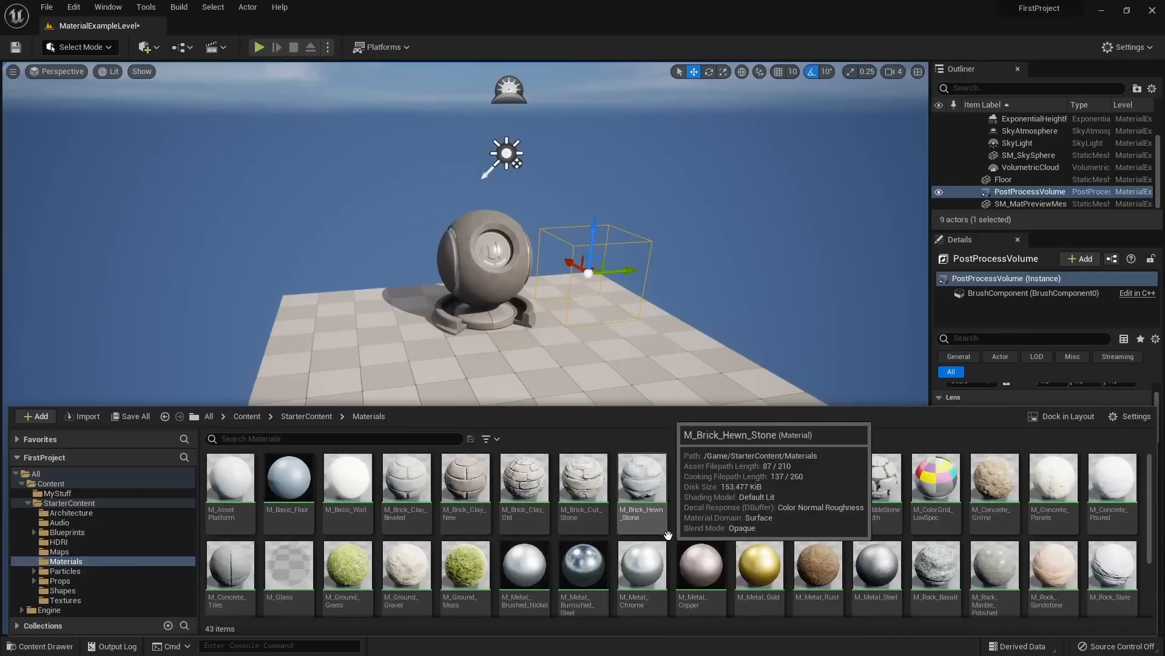
Apply the M_Brick_Clay_New material to the floor
left_click(468, 483)
left_click_drag(468, 483, 599, 516)
right_click_drag(525, 438, 592, 462)
key("w")
key("s")
Apply the M_Metal_Burnished_Steel material to the body of the preview mesh
key("ctrl+space")
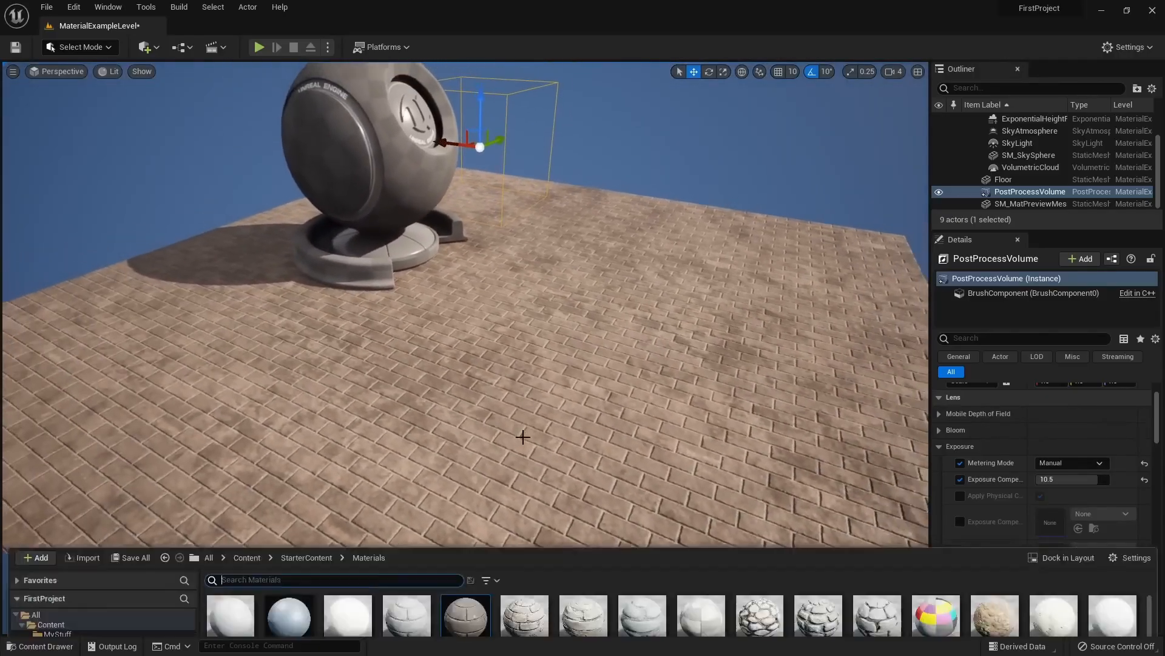
scroll(583, 592, "down", 1)
right_click_drag(555, 339, 515, 302)
key("ctrl+space")
left_click_drag(582, 546, 562, 371)
Apply the M_Ground_Grass material to the floor and view its reflection on the preview mesh
key("s")
right_click_drag(562, 372, 588, 413)
key("ctrl+space")
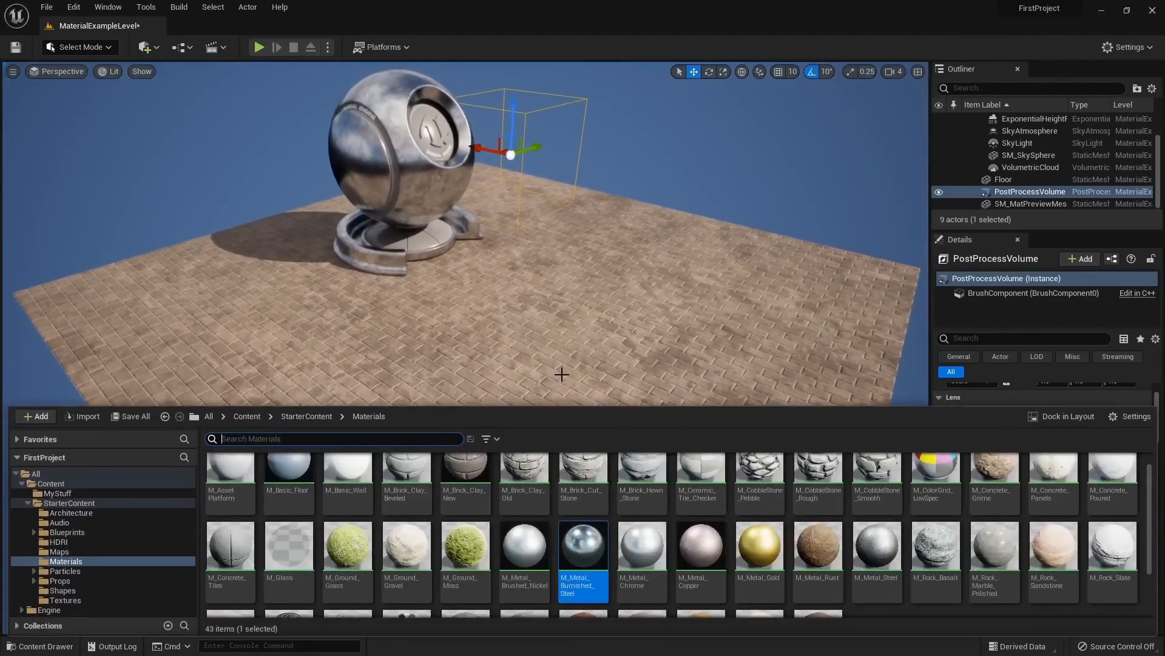
left_click_drag(348, 546, 539, 346)
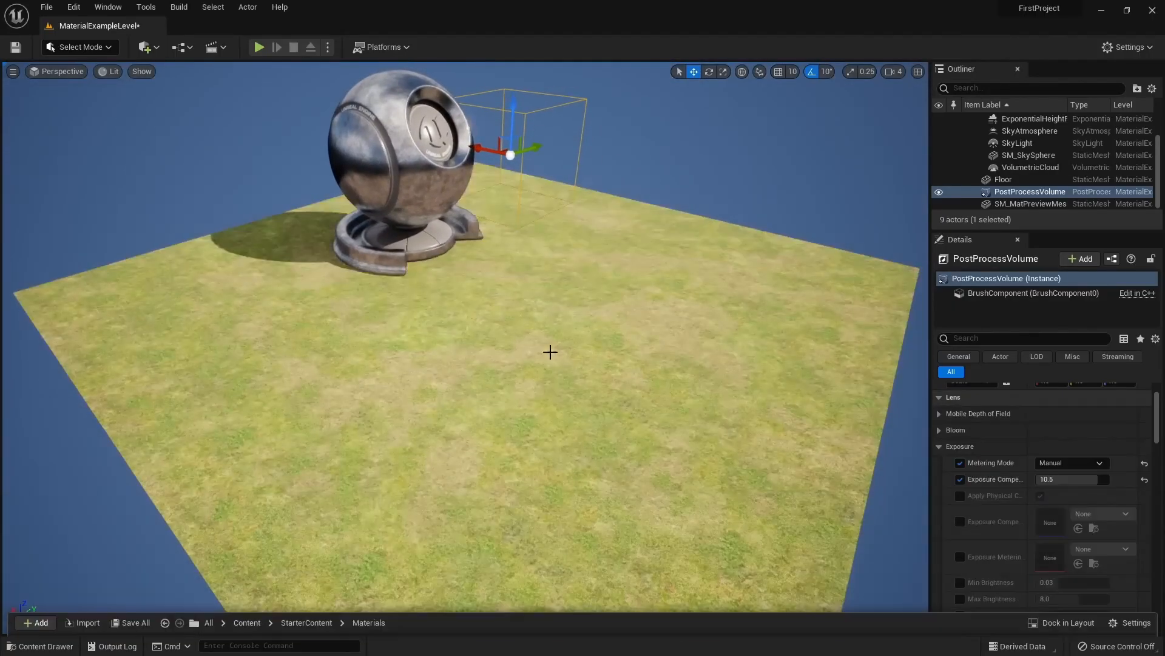
right_click_drag(554, 411, 511, 393)
key("d")
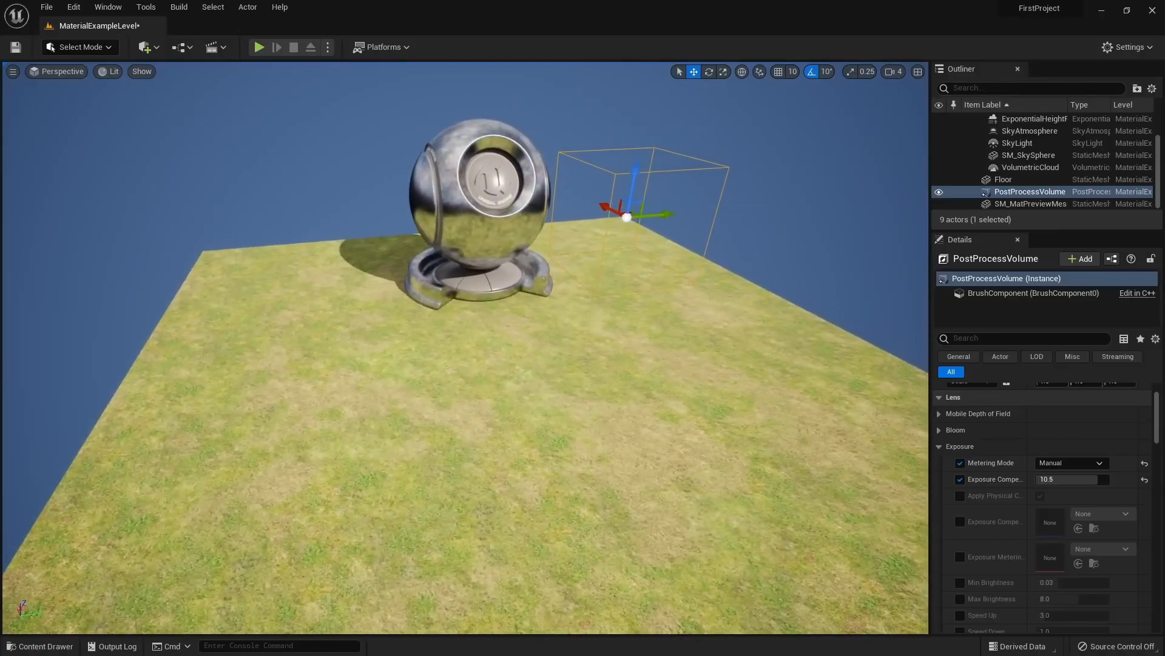
Try M_Metal_Rust and M_Metal_Gold on the floor, and return it to M_Ground_Grass
right_click_drag(474, 223, 507, 333)
key("ctrl+space")
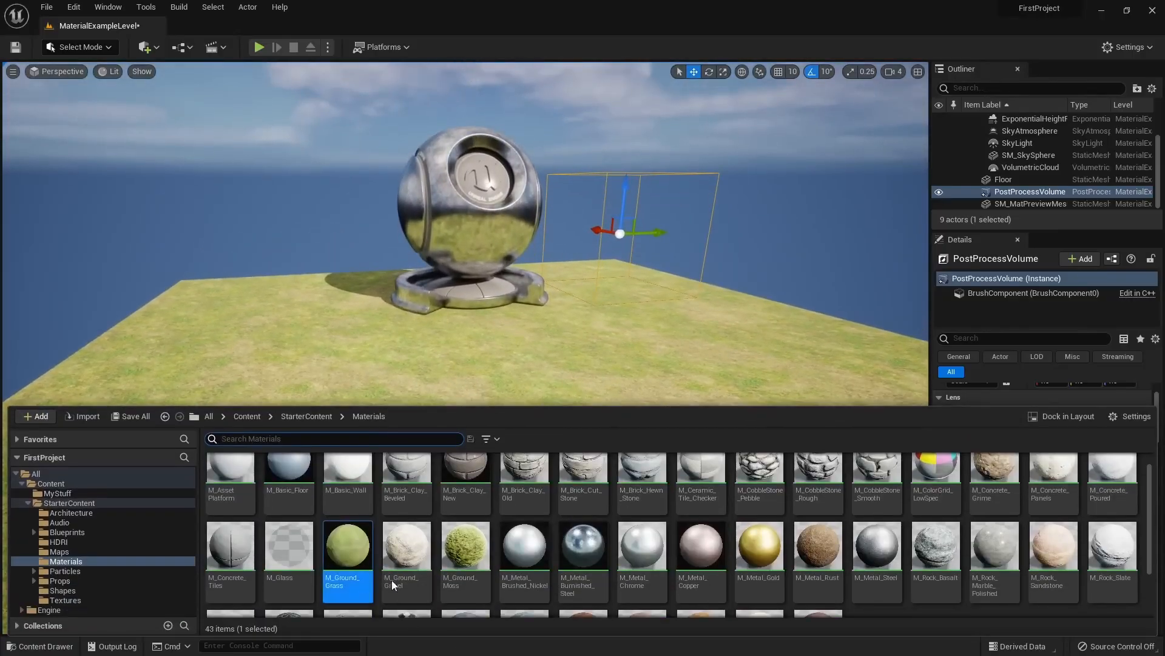
scroll(366, 586, "down", 1)
left_click_drag(818, 522, 604, 365)
key("ctrl+space")
left_click_drag(757, 516, 601, 373)
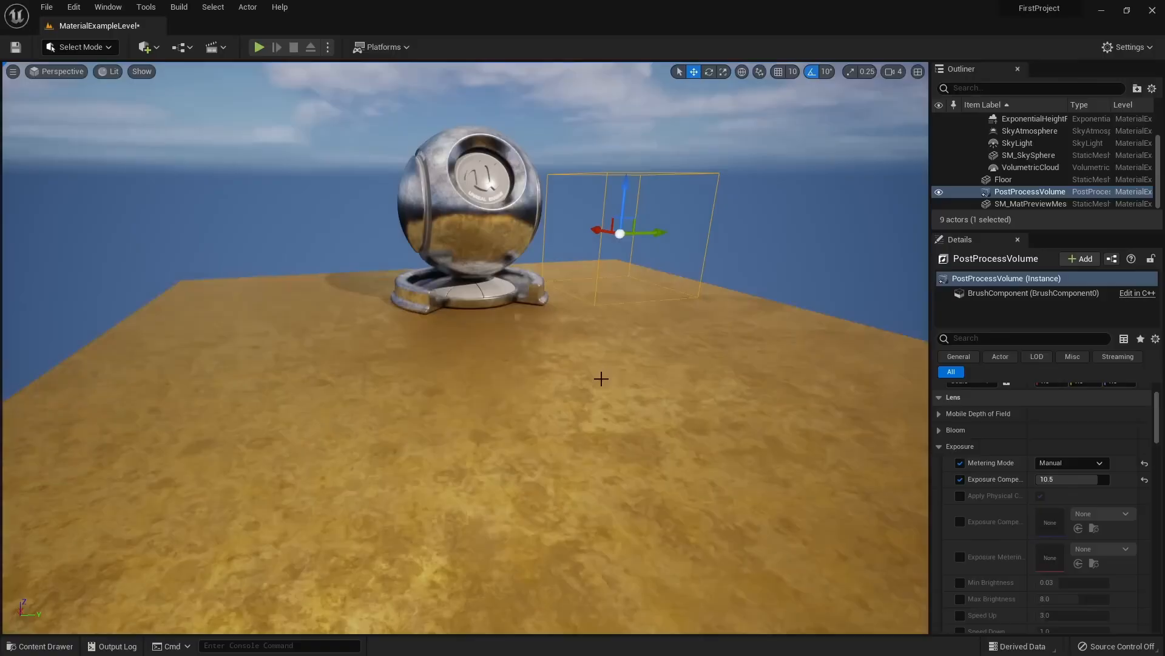
key("ctrl+space")
left_click_drag(360, 527, 499, 364)
Scale the floor up slightly around its centre so it extends farther around the preview mesh
right_click_drag(505, 420, 525, 450)
right_click_drag(552, 479, 485, 449)
key("r")
left_click_drag(477, 348, 491, 329)
key("w")
right_click_drag(490, 329, 708, 270)
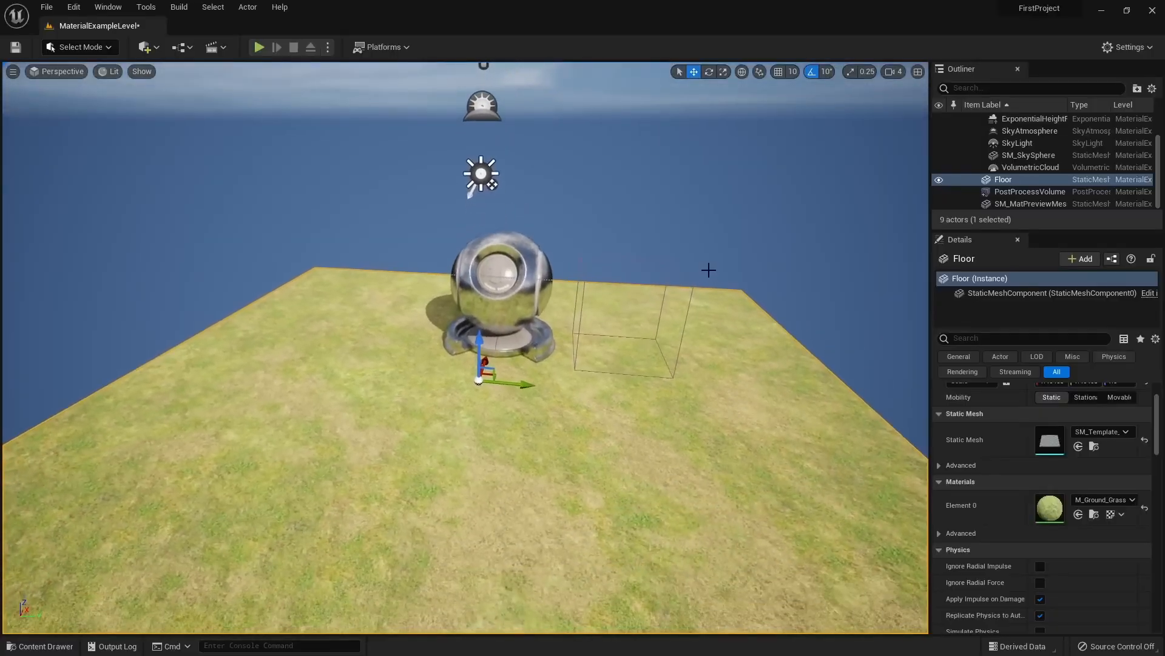
Set the post process volume's Exposure Compensation to 10.25
left_click(671, 258)
left_click(1086, 479)
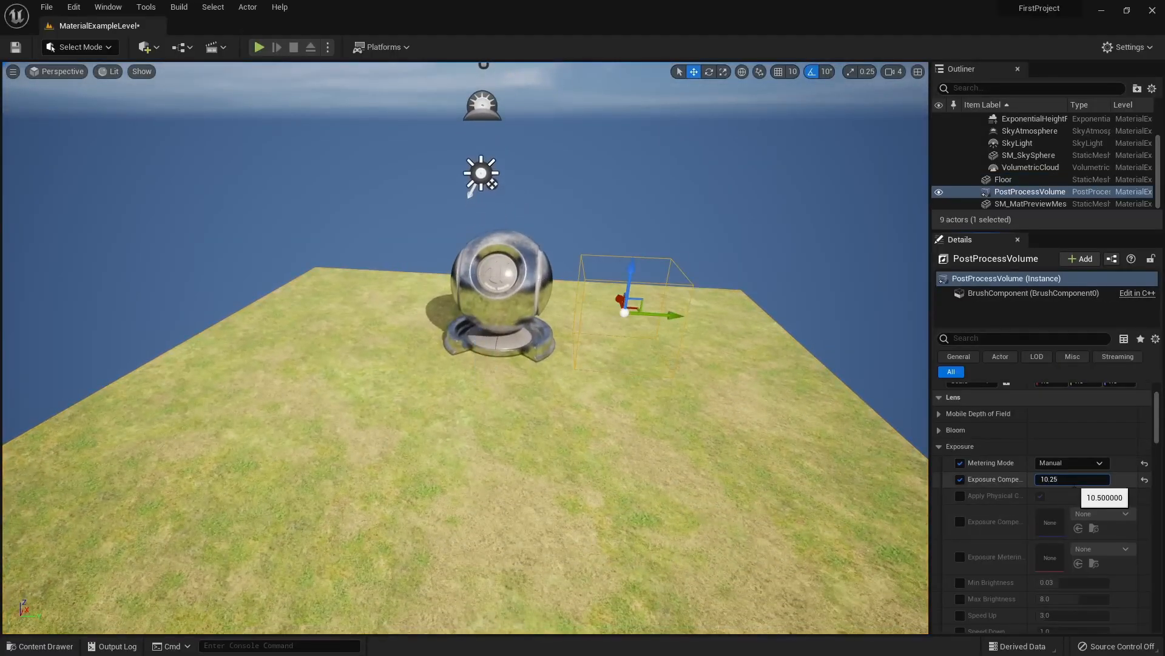
type("10.25")
key("Return")
right_click_drag(327, 417, 374, 421)
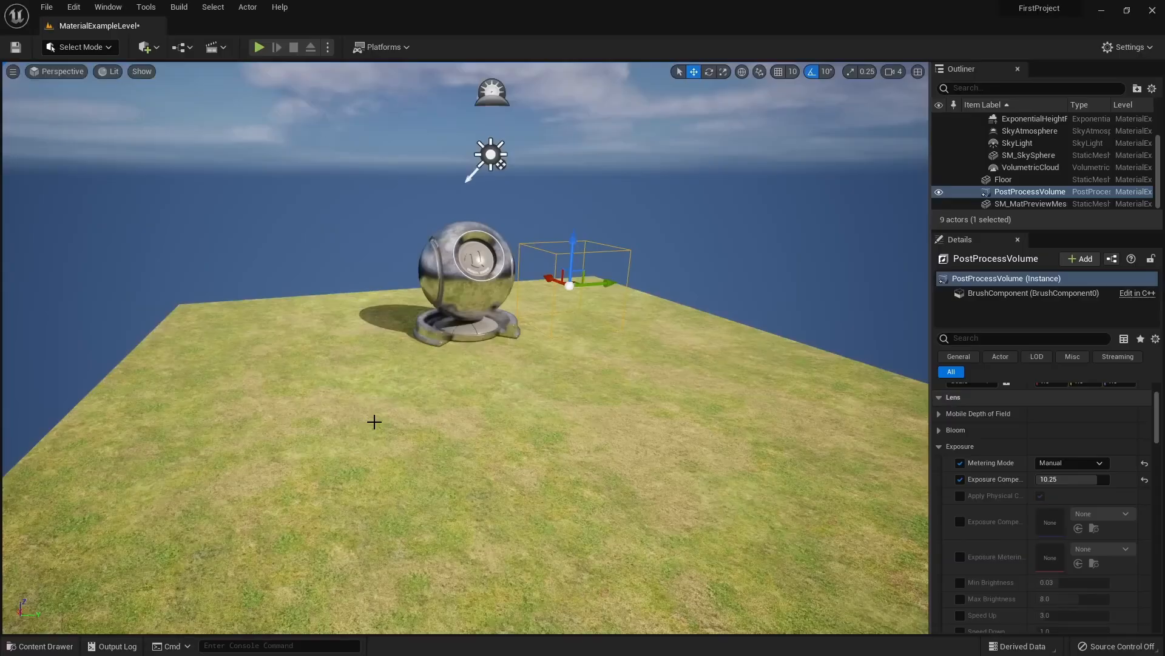
Create a new material named FirstMaterial in the MyStuff folder
left_click(536, 400)
key("ctrl+space")
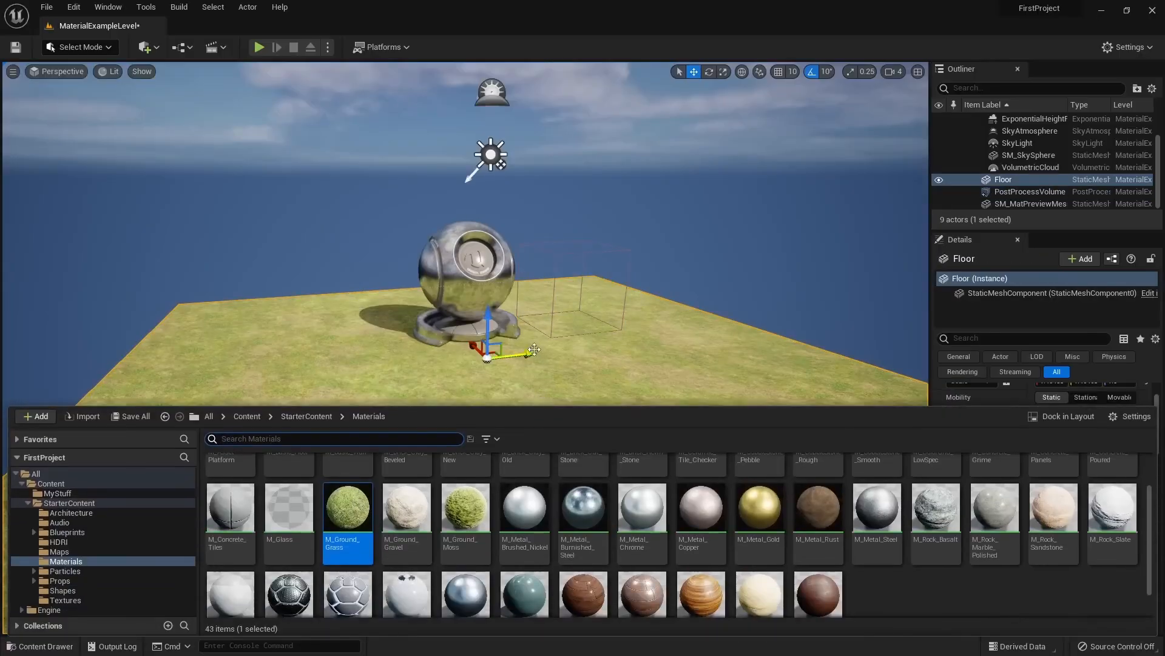
left_click(57, 493)
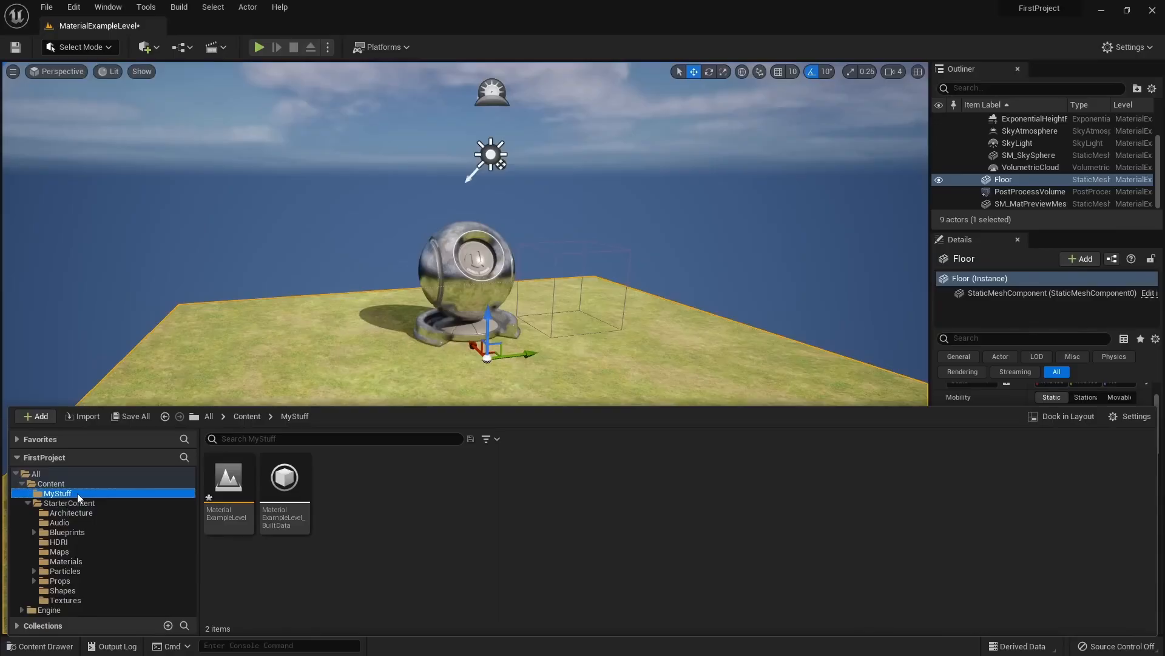
right_click(409, 506)
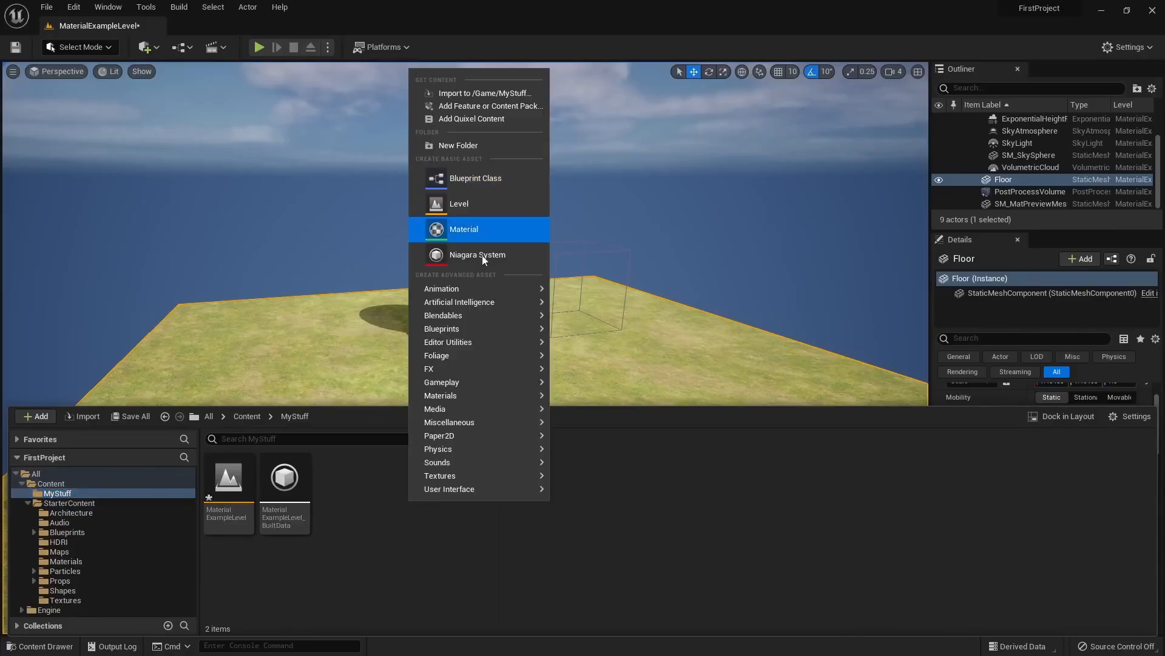
left_click(462, 231)
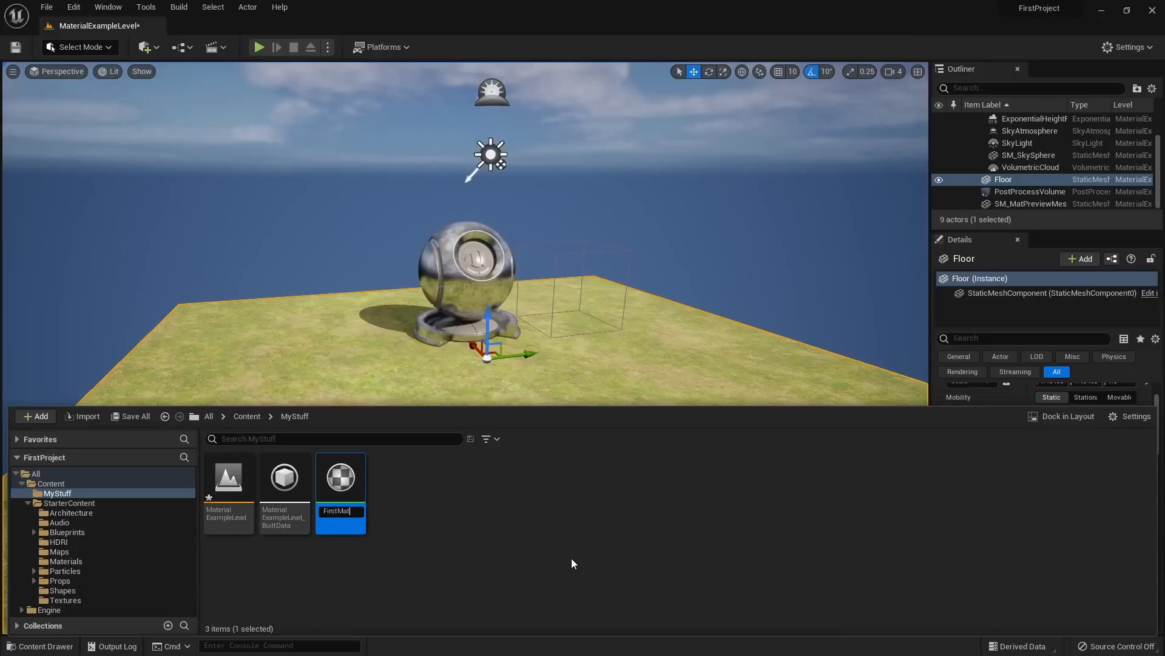
key("Return")
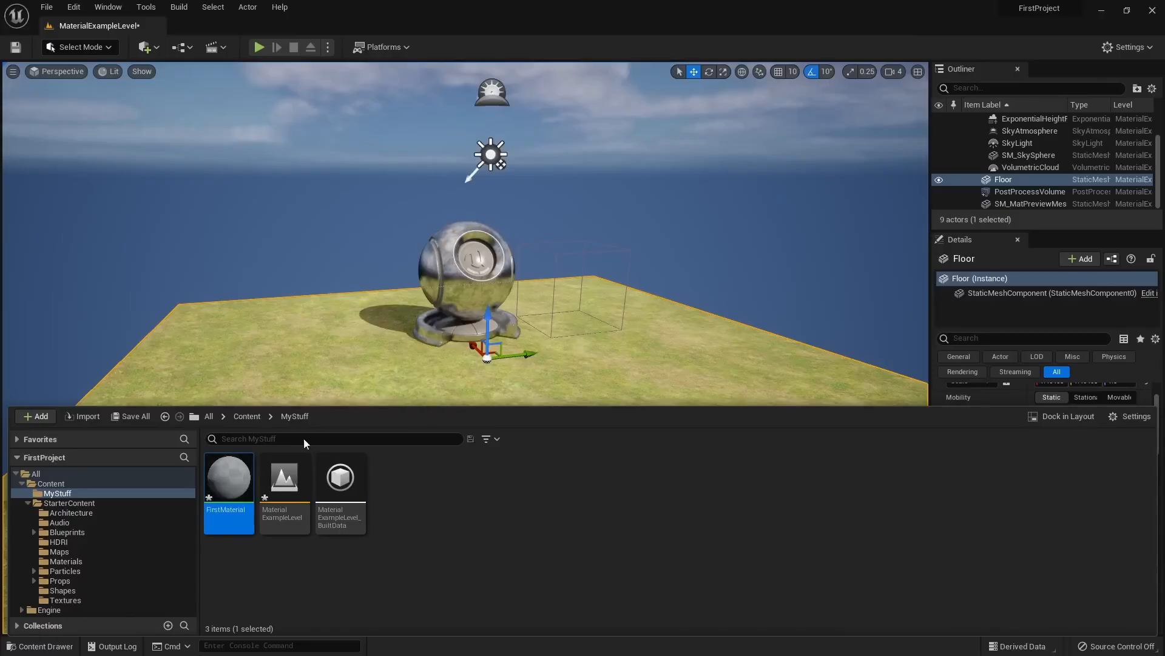
Open FirstMaterial in the material editor and dock its window beside the MaterialExampleLevel tab
double_click(223, 480)
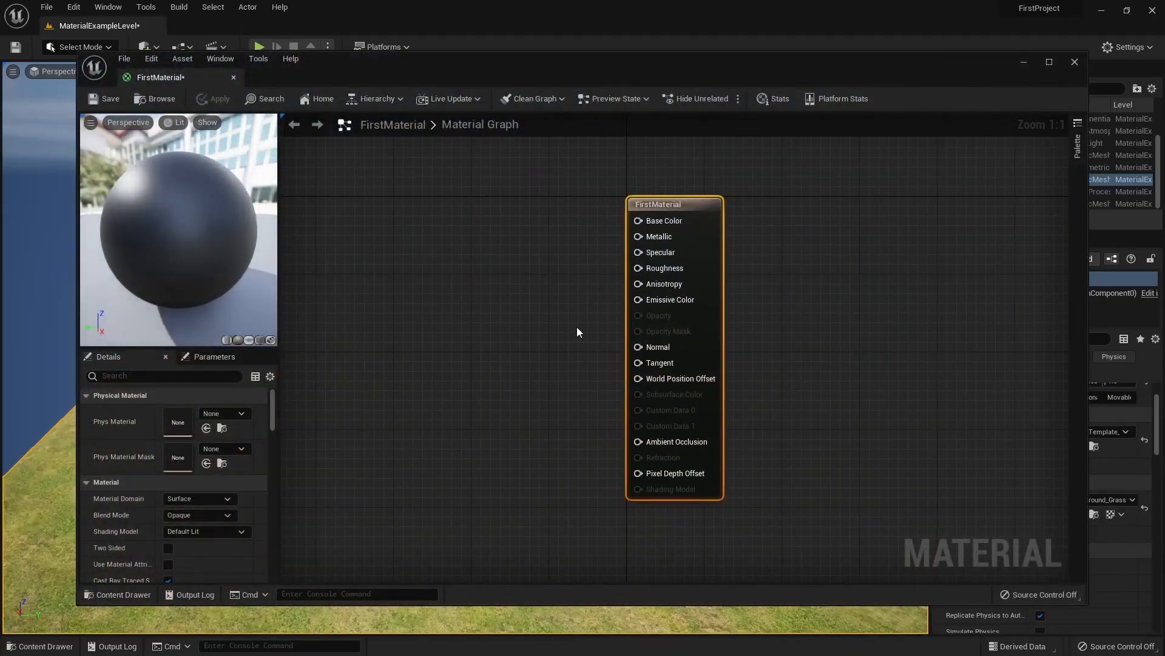
mouse_move(465, 78)
left_mouse_down()
mouse_move(325, 90)
mouse_move(529, 70)
mouse_move(450, 88)
left_mouse_up()
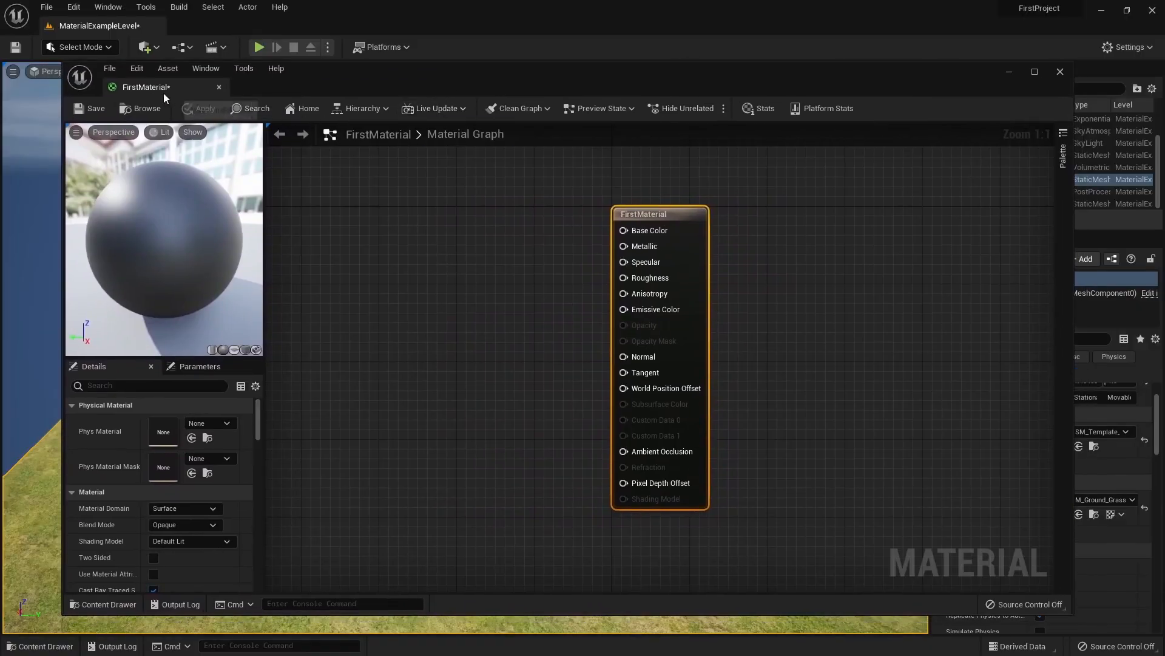
left_click_drag(162, 92, 208, 28)
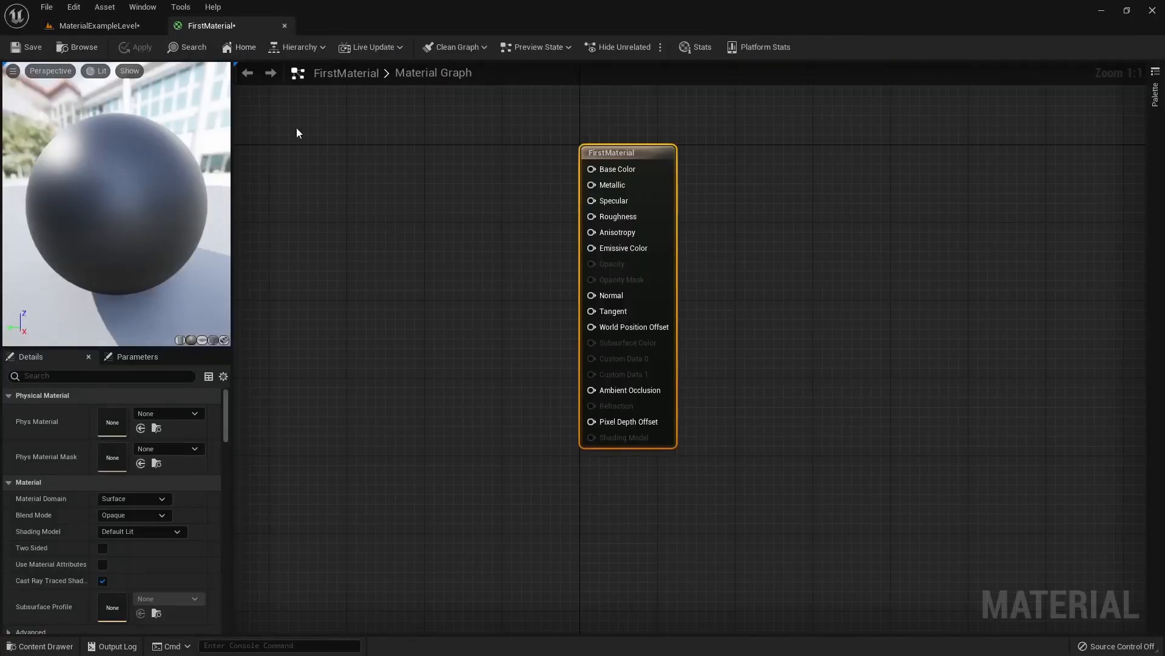
left_click(97, 25)
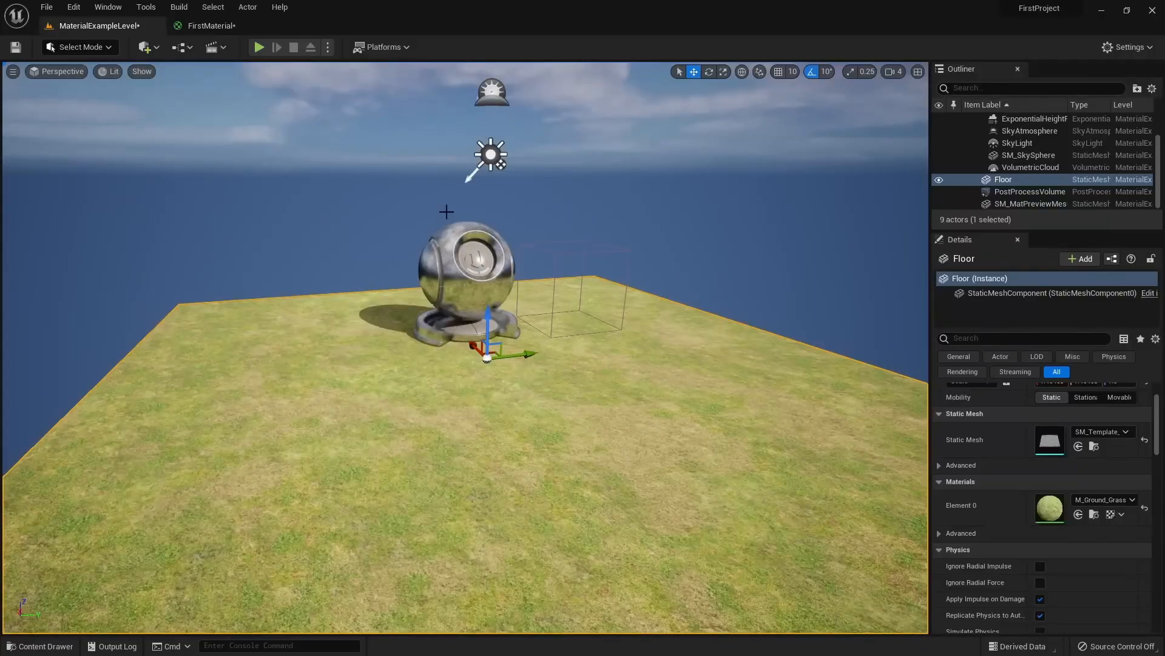
left_click(210, 28)
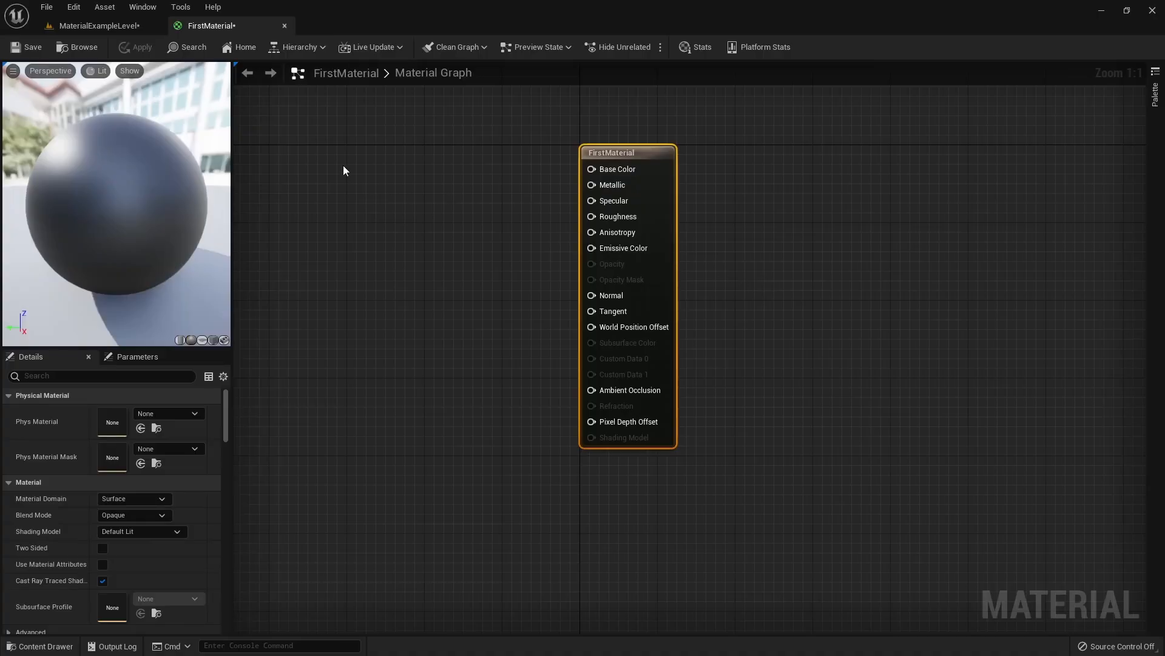
Examine the FirstMaterial graph and the inputs of its main material node
left_click_drag(250, 116, 1029, 535)
right_click_drag(546, 407, 732, 435)
scroll(648, 395, "down", 1)
right_click_drag(649, 395, 719, 385)
left_click(444, 221)
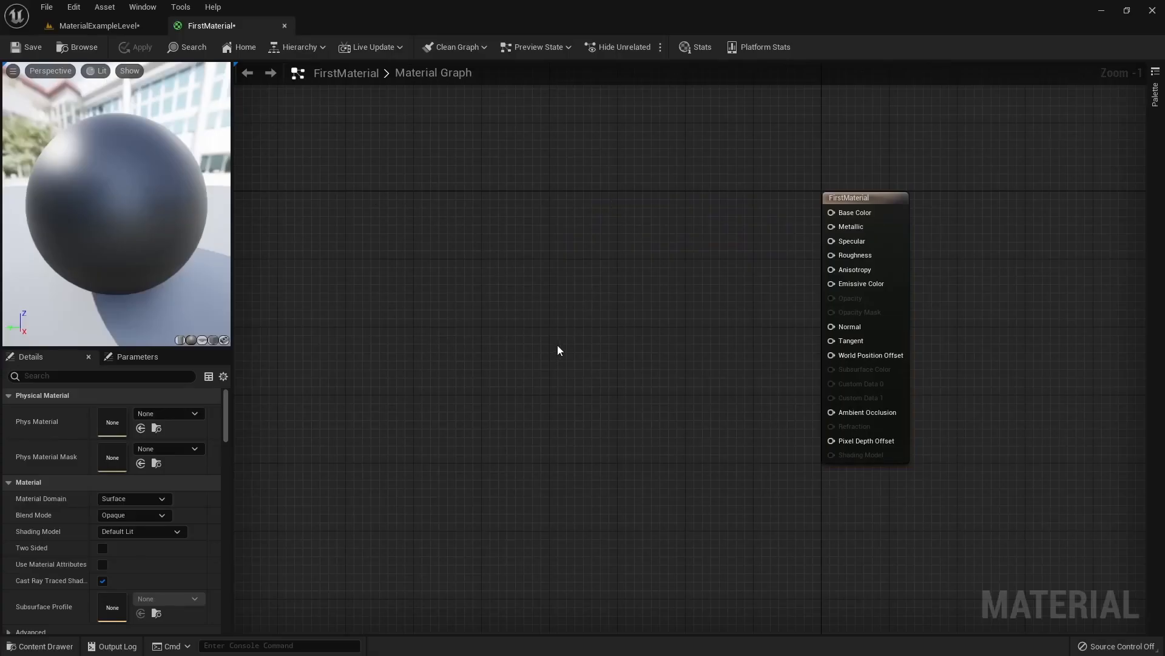
right_click_drag(839, 211, 668, 203)
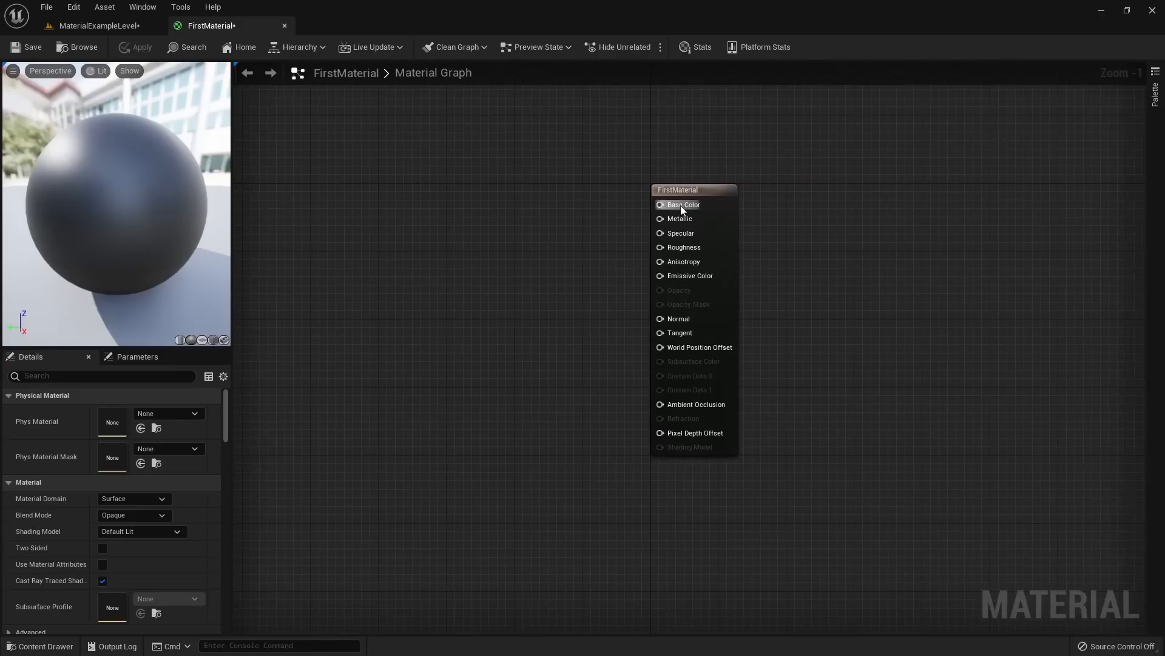
right_click(650, 237)
left_click(639, 250)
right_click_drag(469, 262, 598, 328)
scroll(466, 268, "down", 3)
scroll(466, 268, "up", 2)
scroll(513, 254, "up", 2)
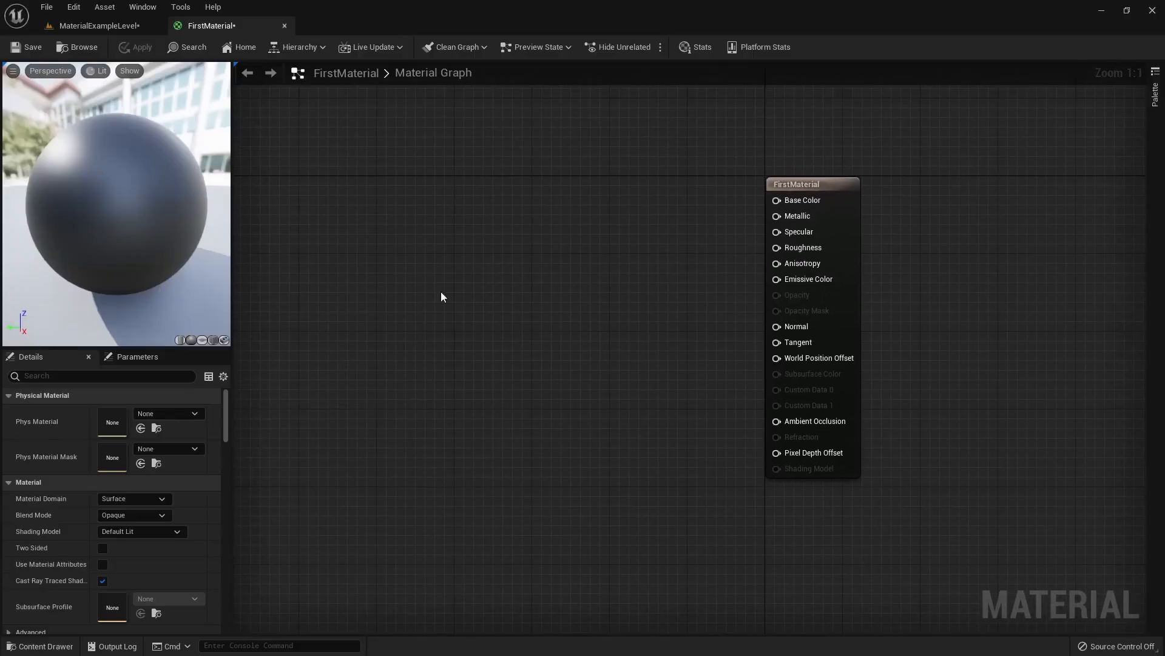
left_click_drag(301, 131, 681, 474)
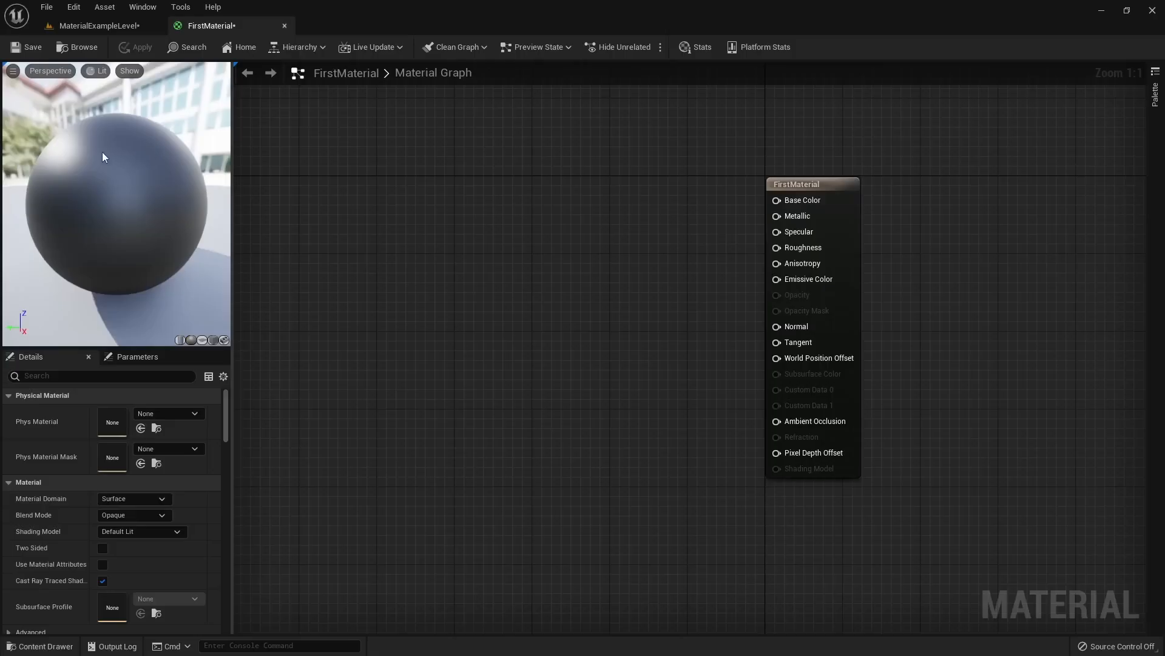
Try the cylinder, plane and cube shapes in the material preview, and return it to the sphere
mouse_move(75, 166)
left_mouse_down()
mouse_move(224, 172)
mouse_move(76, 180)
left_mouse_up()
right_click_drag(75, 179, 75, 237)
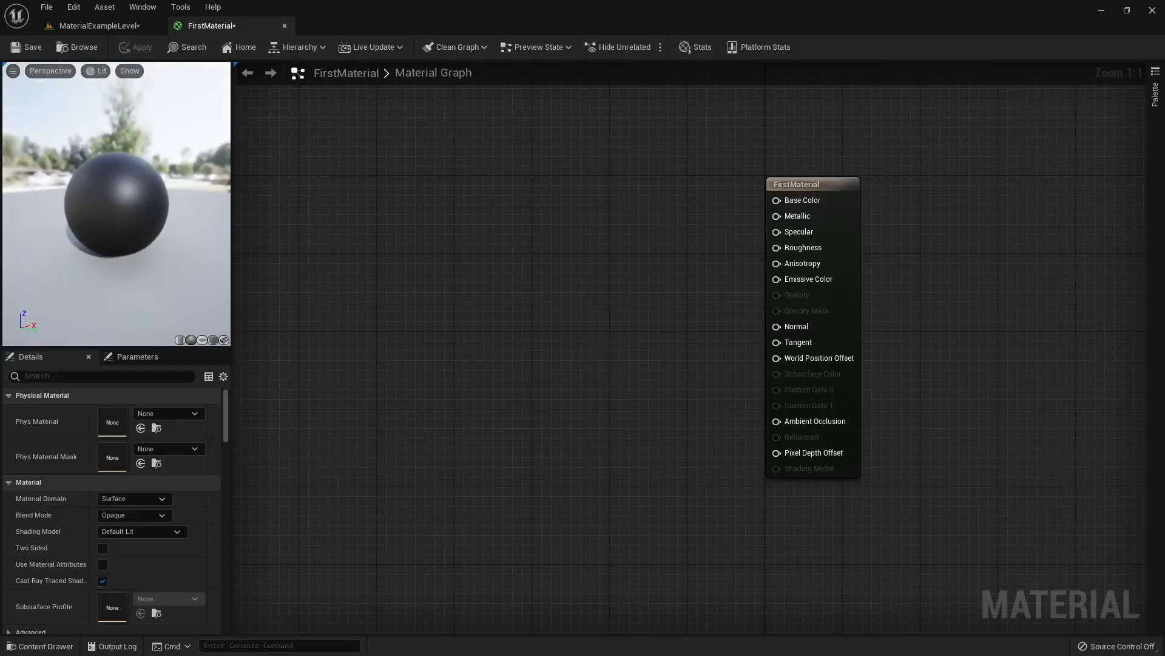
mouse_move(75, 200)
left_mouse_down()
mouse_move(151, 201)
mouse_move(73, 201)
mouse_move(122, 200)
mouse_move(96, 202)
left_mouse_up()
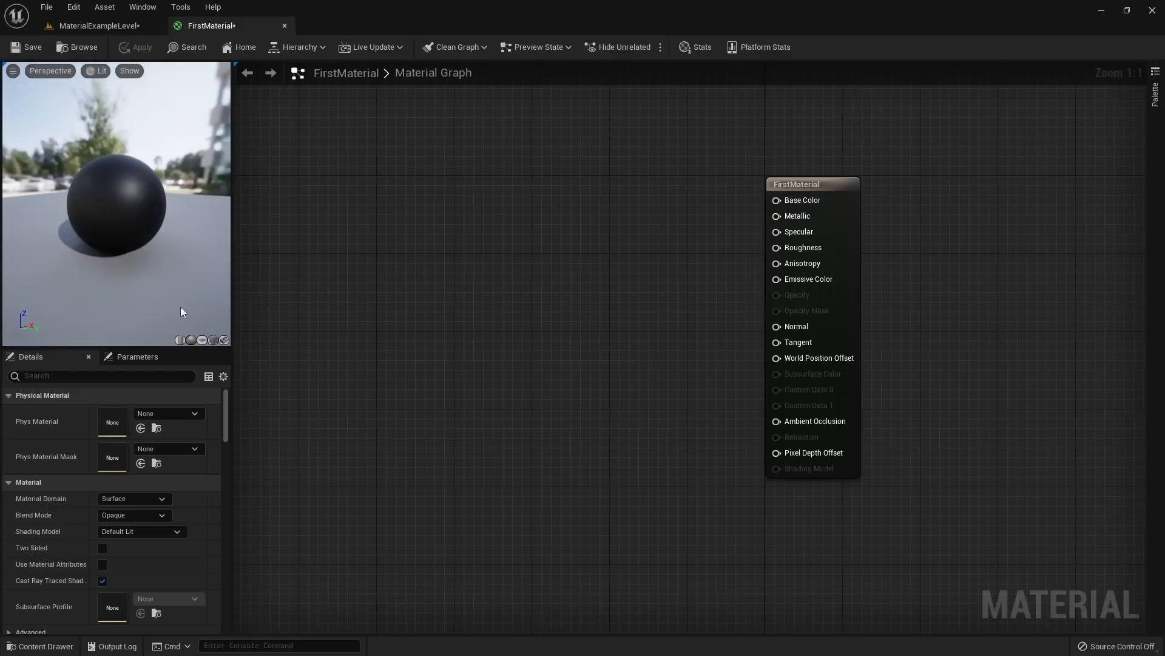
left_click(181, 340)
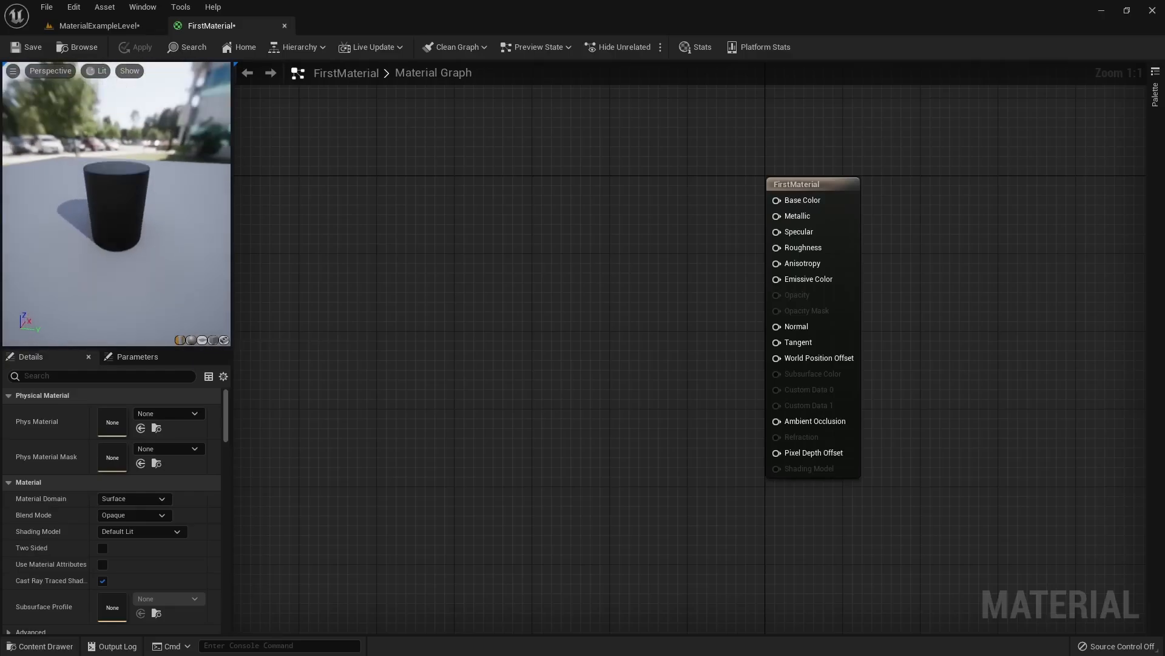
left_click(202, 341)
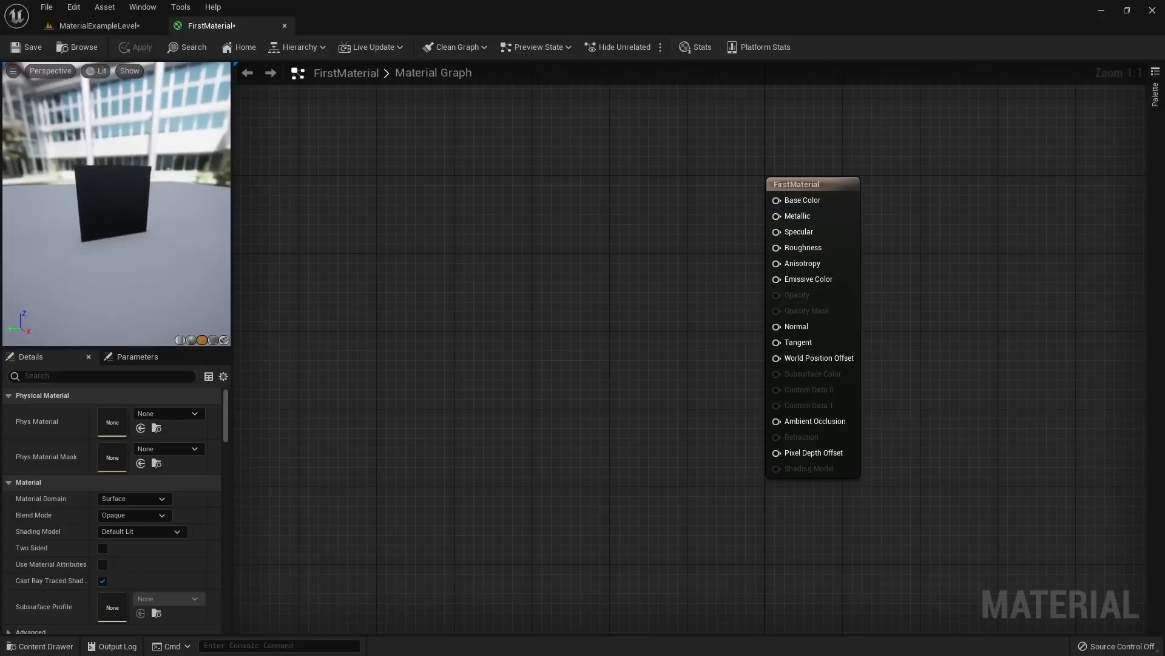
left_click(214, 340)
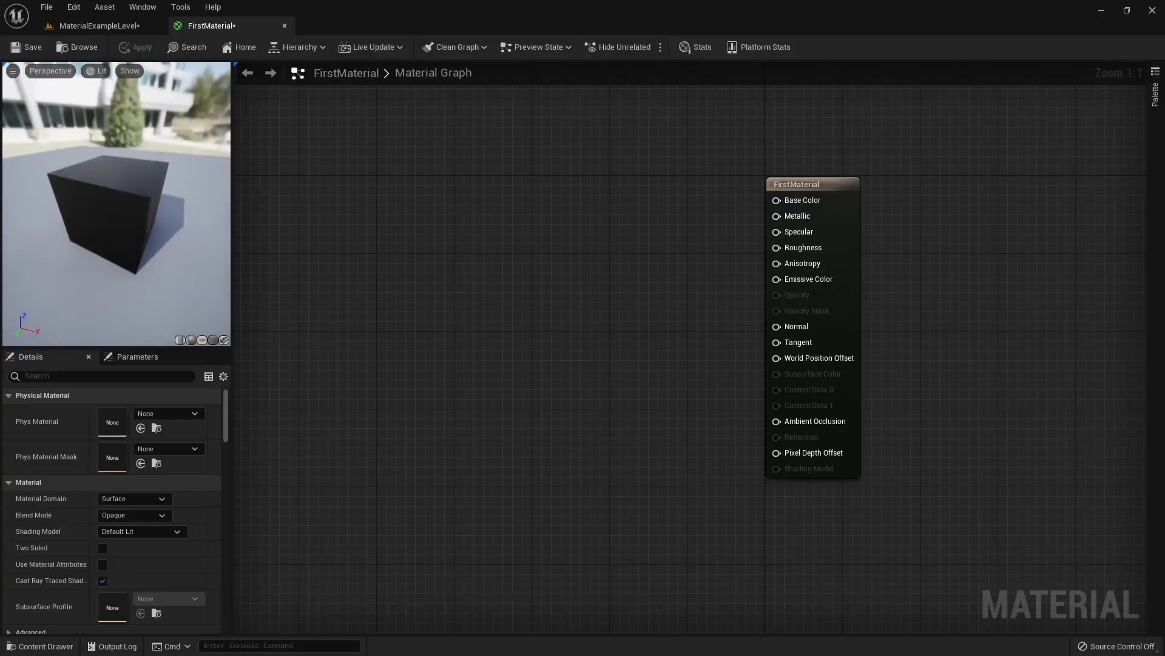
left_click(192, 340)
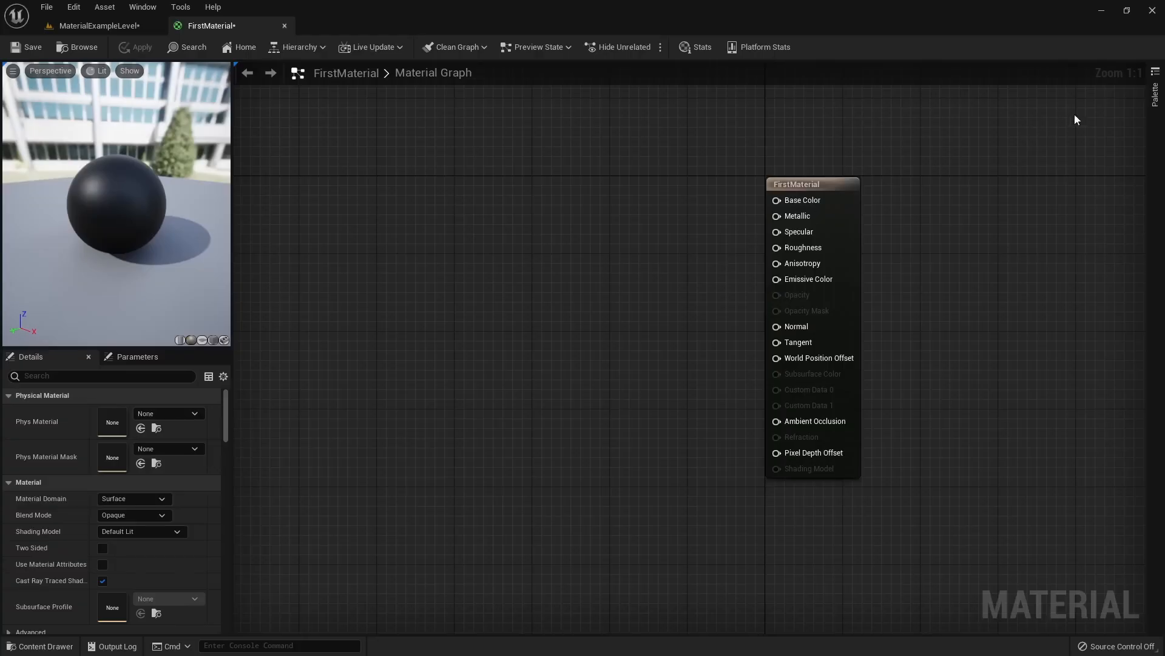
Add a Constant3Vector node to the graph, placed to the left of the FirstMaterial node
left_click(1152, 101)
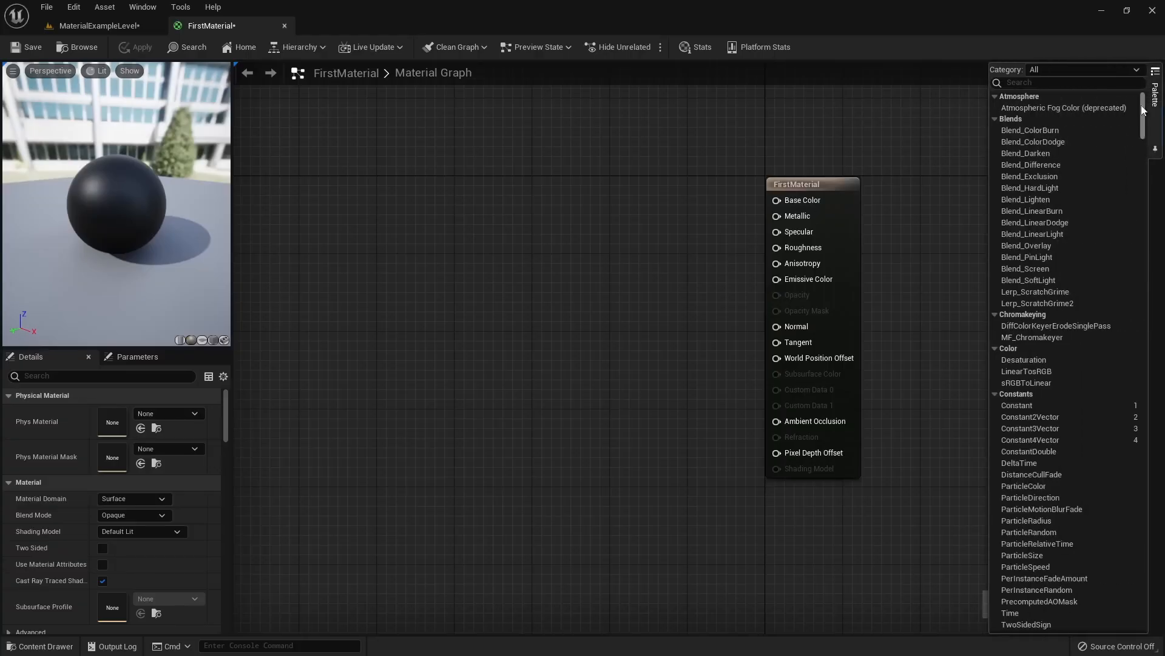
mouse_move(1143, 113)
left_mouse_down()
mouse_move(1140, 592)
mouse_move(1144, 109)
left_mouse_up()
right_click(453, 257)
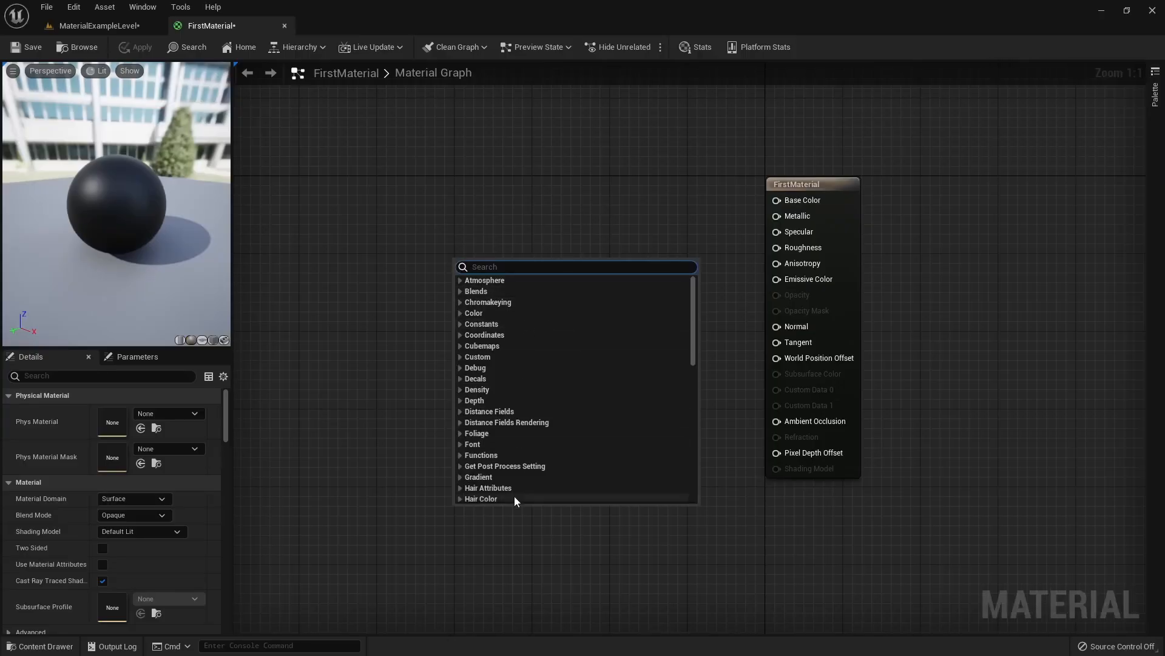
left_click(1153, 96)
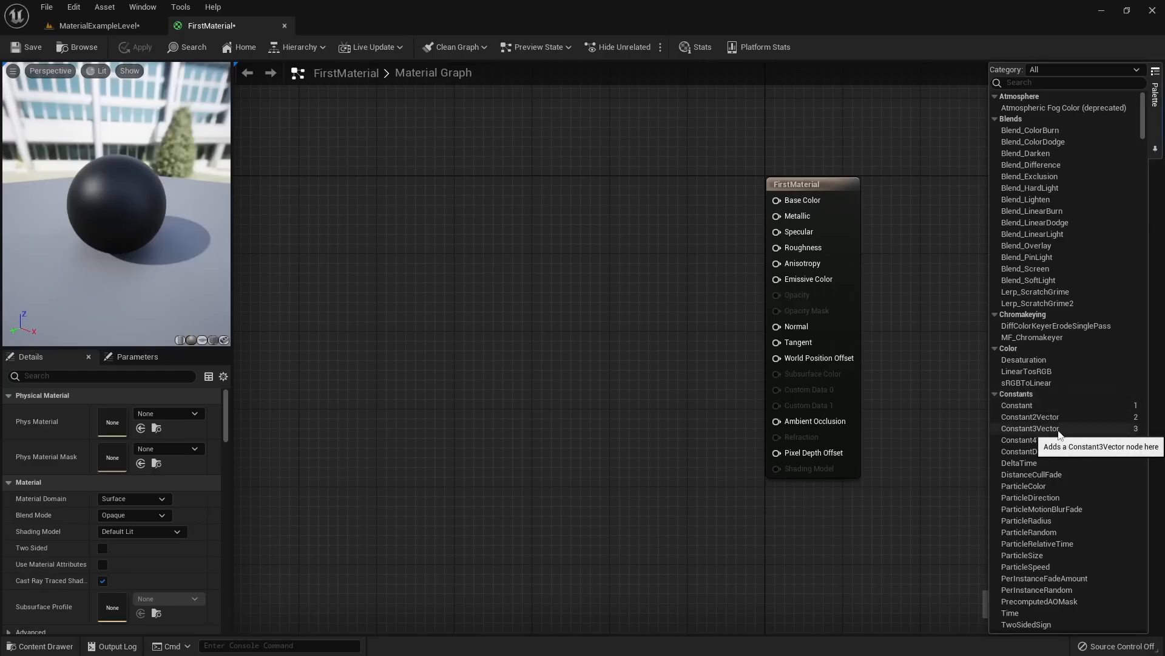
left_click_drag(1062, 429, 558, 206)
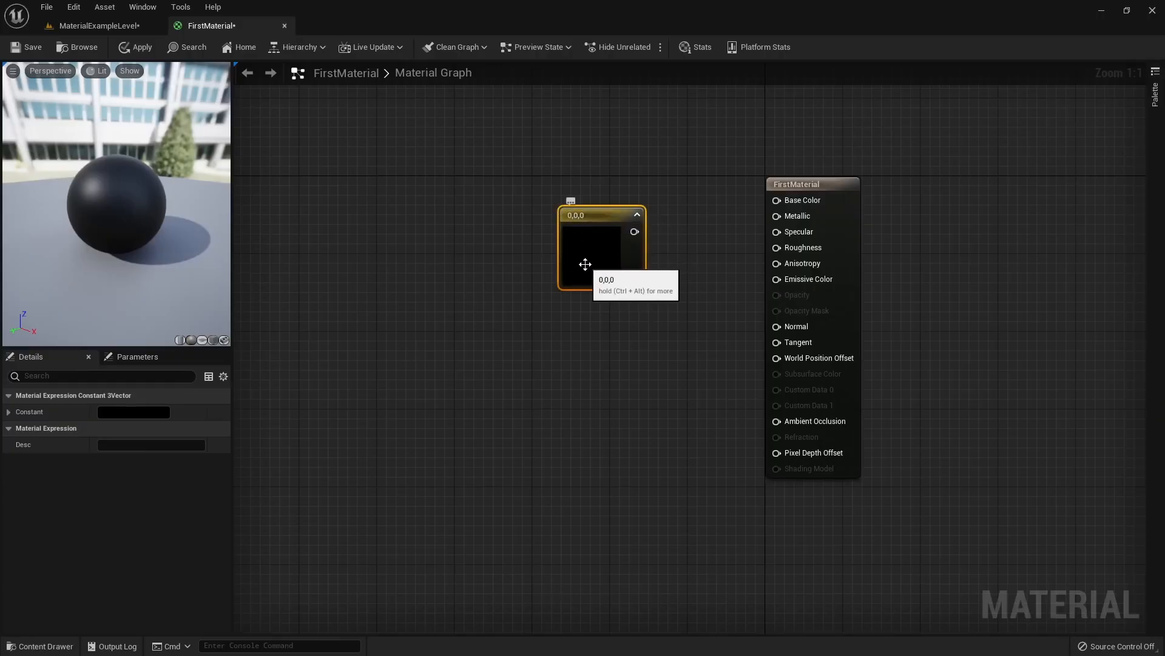
left_click_drag(633, 267, 617, 285)
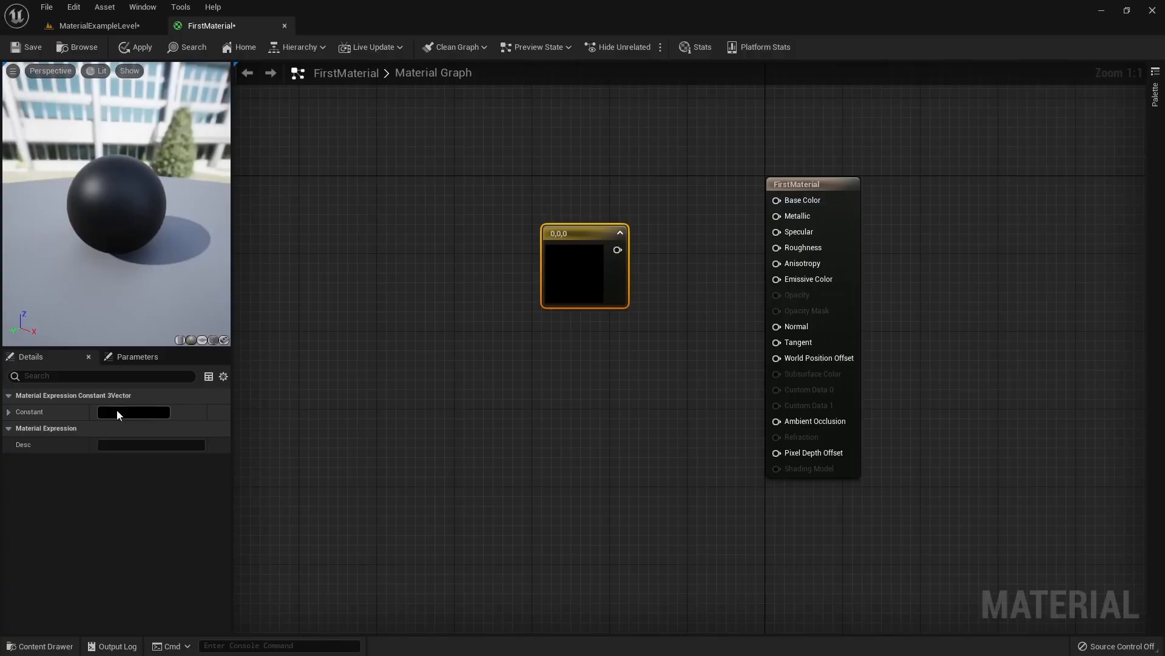
left_click(141, 411)
left_click_drag(266, 347, 311, 204)
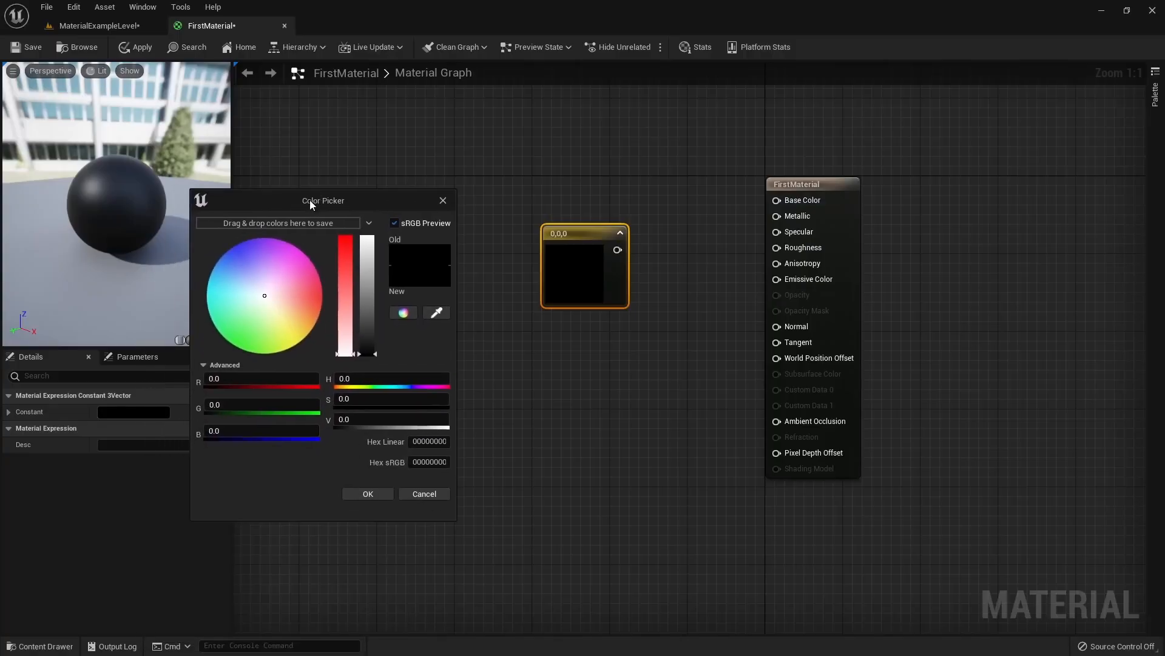
left_click(444, 200)
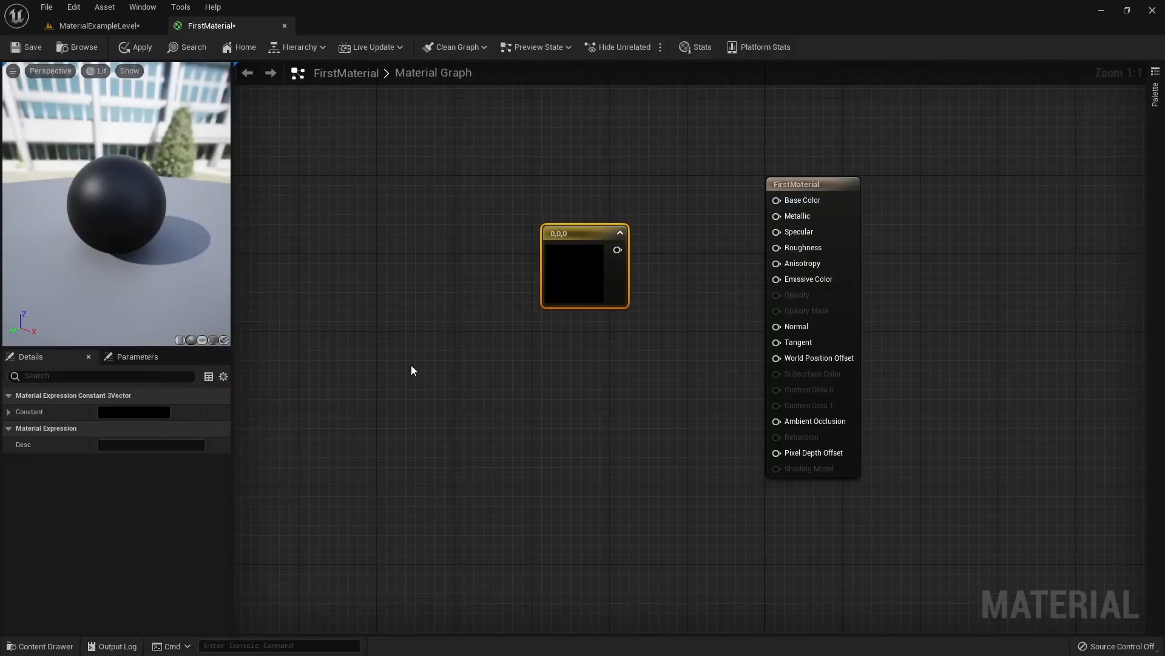
Set the Constant3Vector's colour to a full-brightness orange with R 1.0, G about 0.304 and B 0.0
double_click(577, 268)
left_click_drag(669, 285, 732, 177)
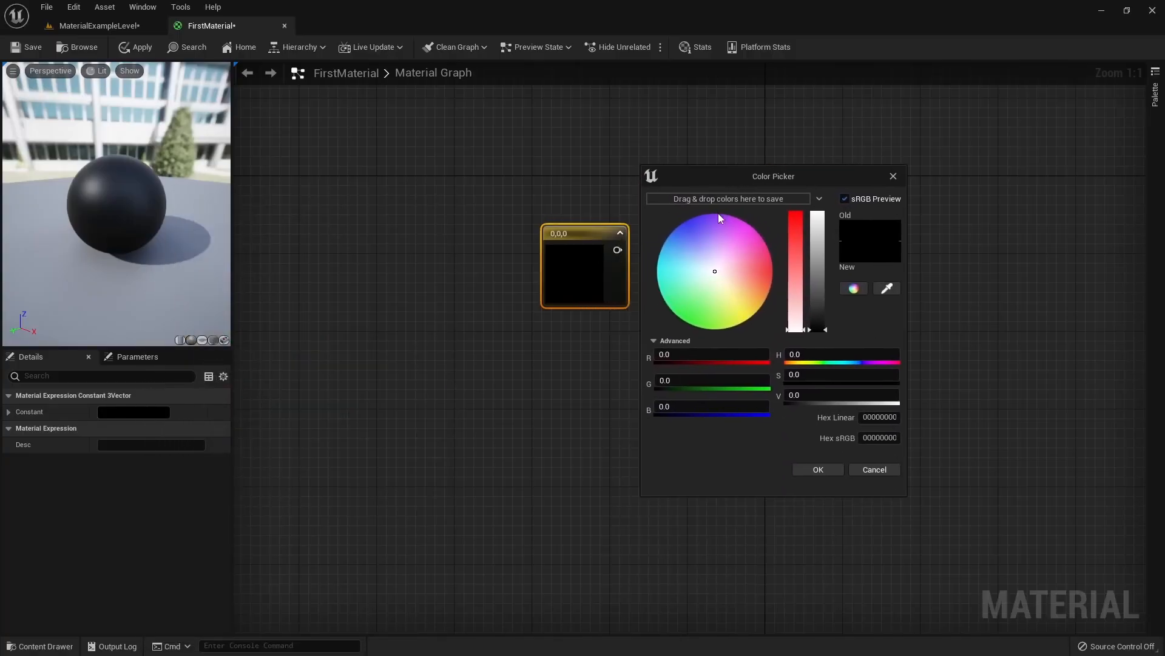
left_click_drag(709, 256, 728, 311)
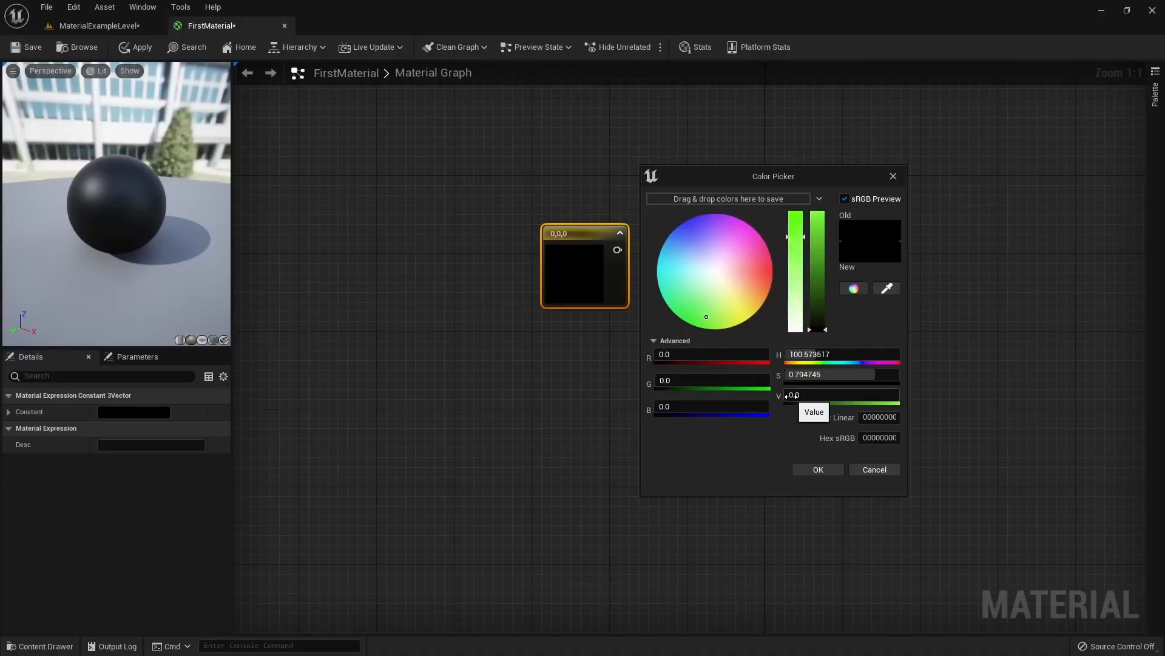
left_click_drag(818, 327, 832, 205)
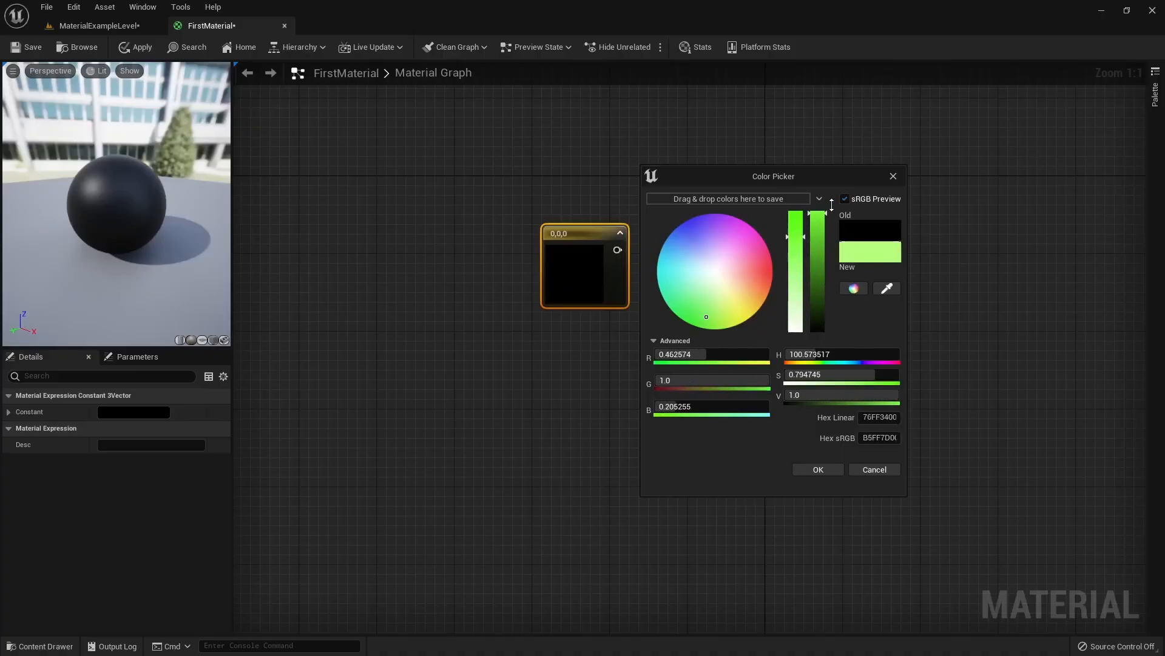
mouse_move(739, 286)
left_mouse_down()
mouse_move(746, 304)
mouse_move(764, 244)
mouse_move(711, 224)
mouse_move(683, 264)
mouse_move(687, 308)
mouse_move(772, 290)
left_mouse_up()
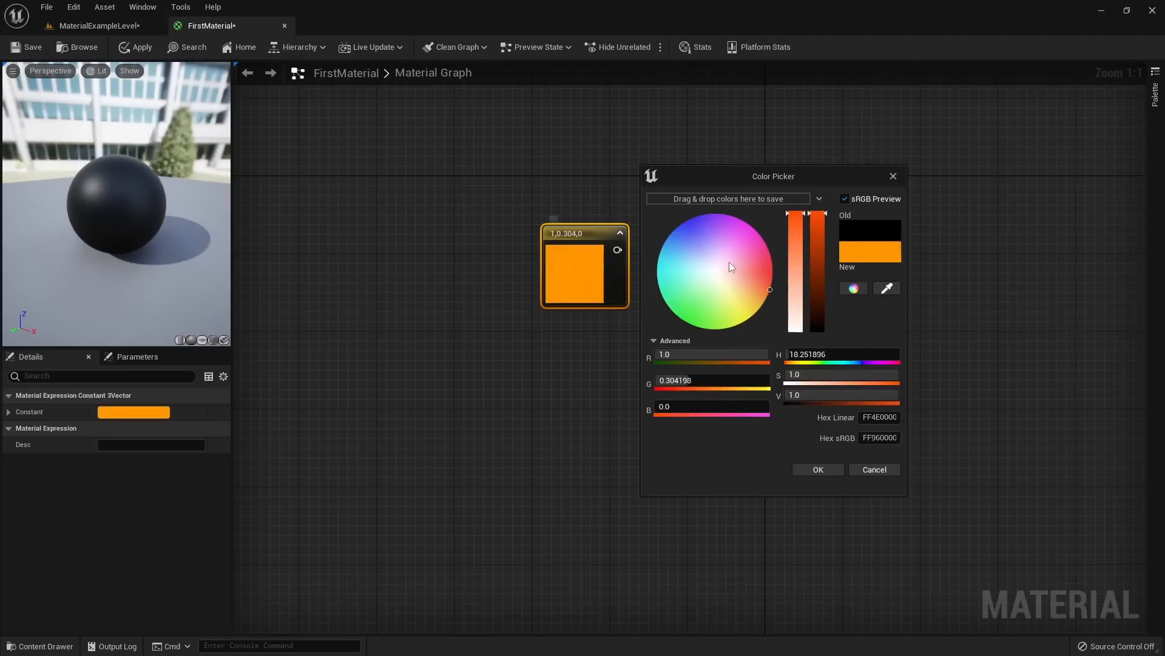
left_click(818, 470)
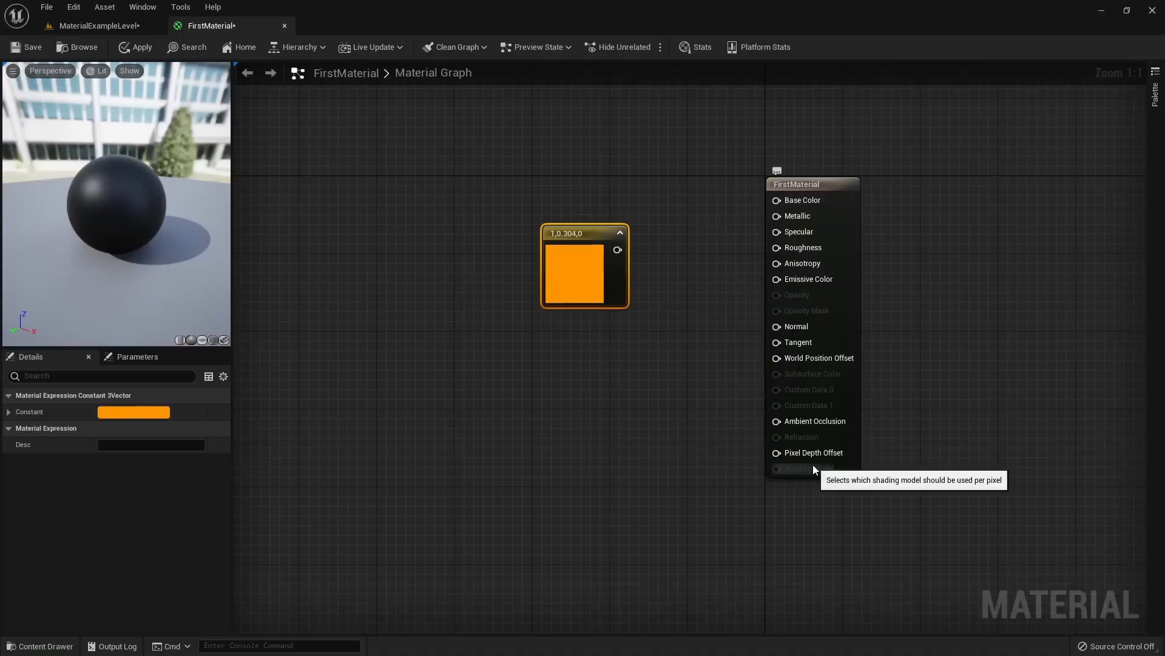
Align the orange constant node with the Base Color input, connect the two, and view the result on the preview sphere
left_click_drag(608, 293, 638, 245)
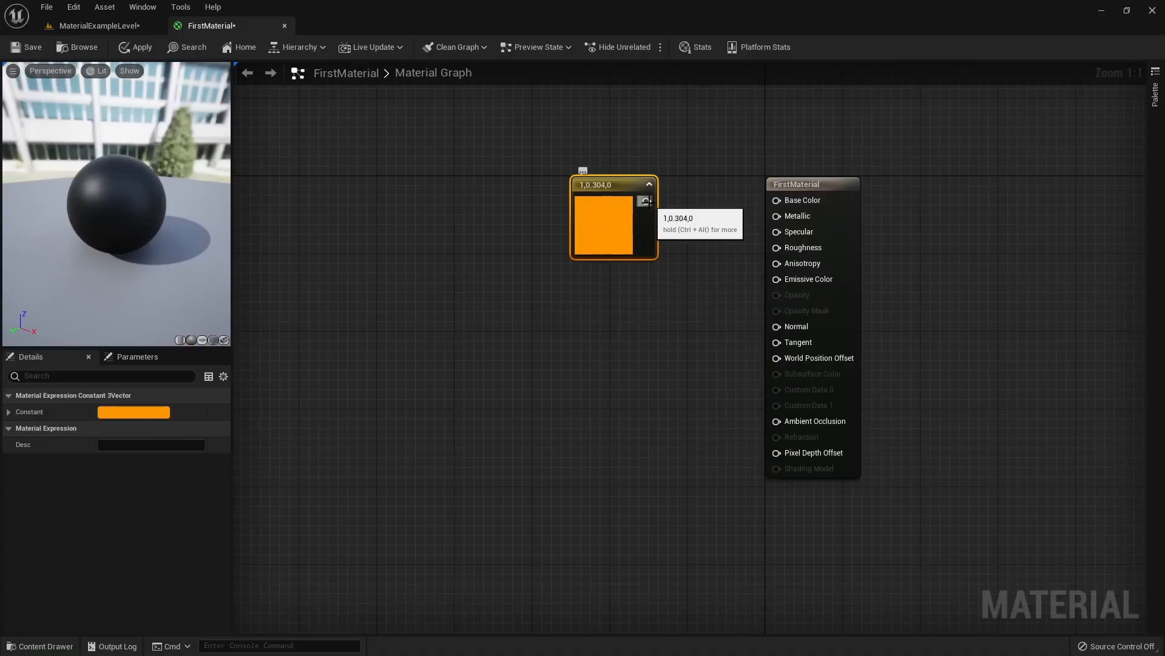
left_click_drag(648, 201, 723, 209)
left_click_drag(745, 207, 781, 204)
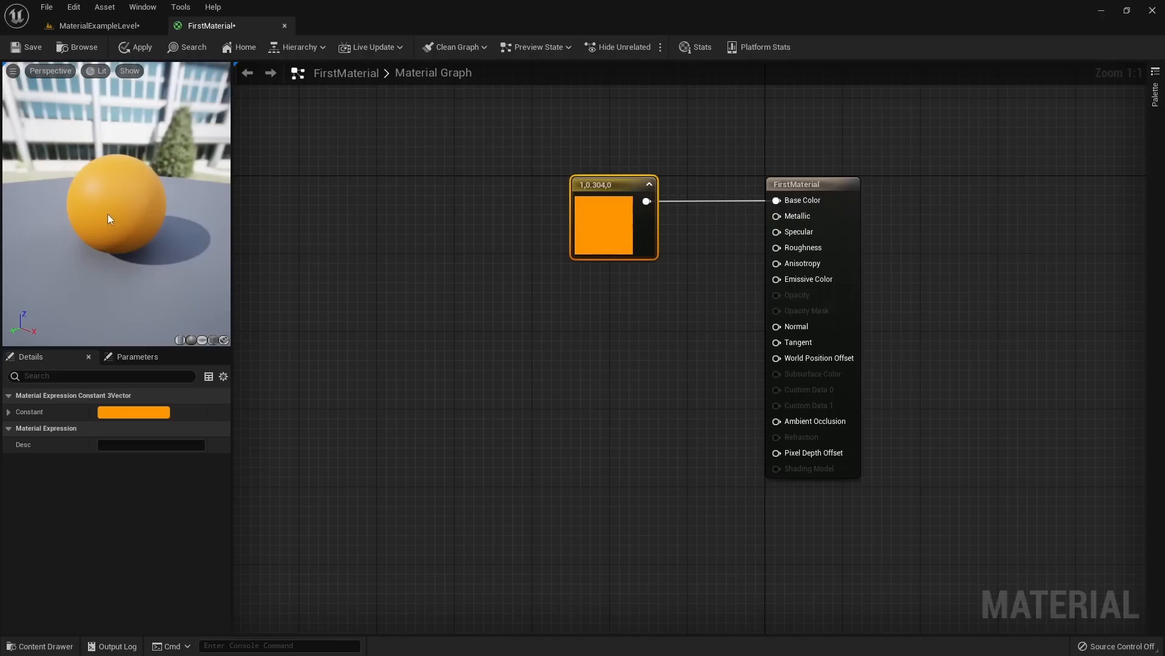
left_click_drag(107, 213, 179, 215)
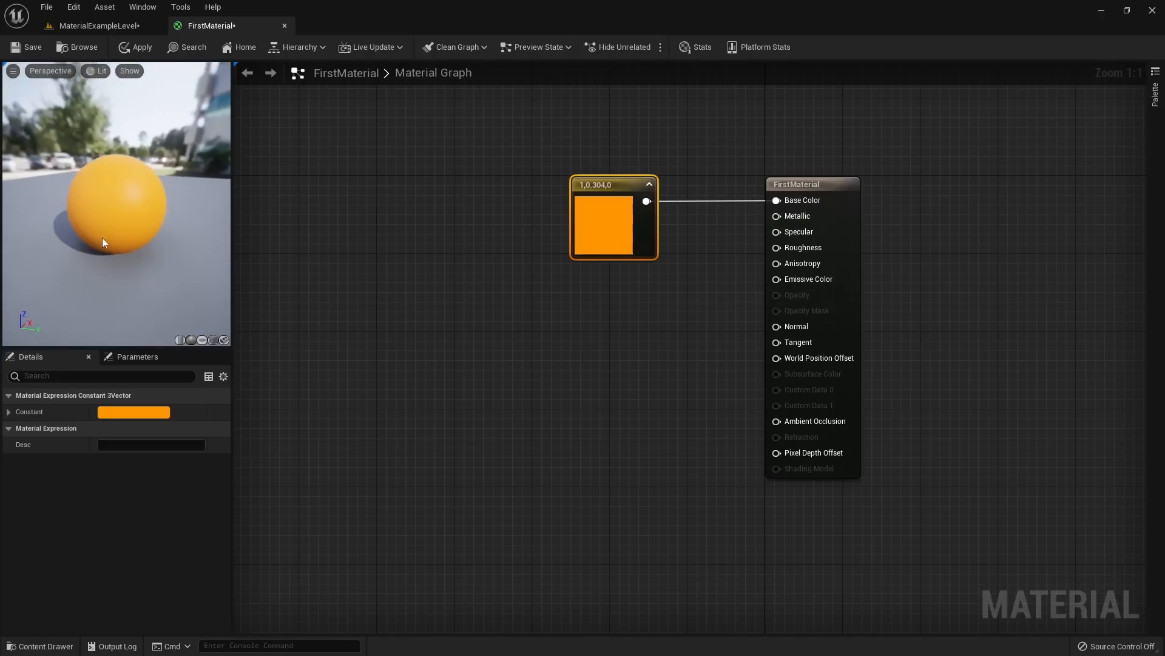
Assign FirstMaterial to the material preview mesh in MaterialExampleLevel and frame the mesh in a closer view
left_click(111, 30)
right_click_drag(457, 324, 437, 331)
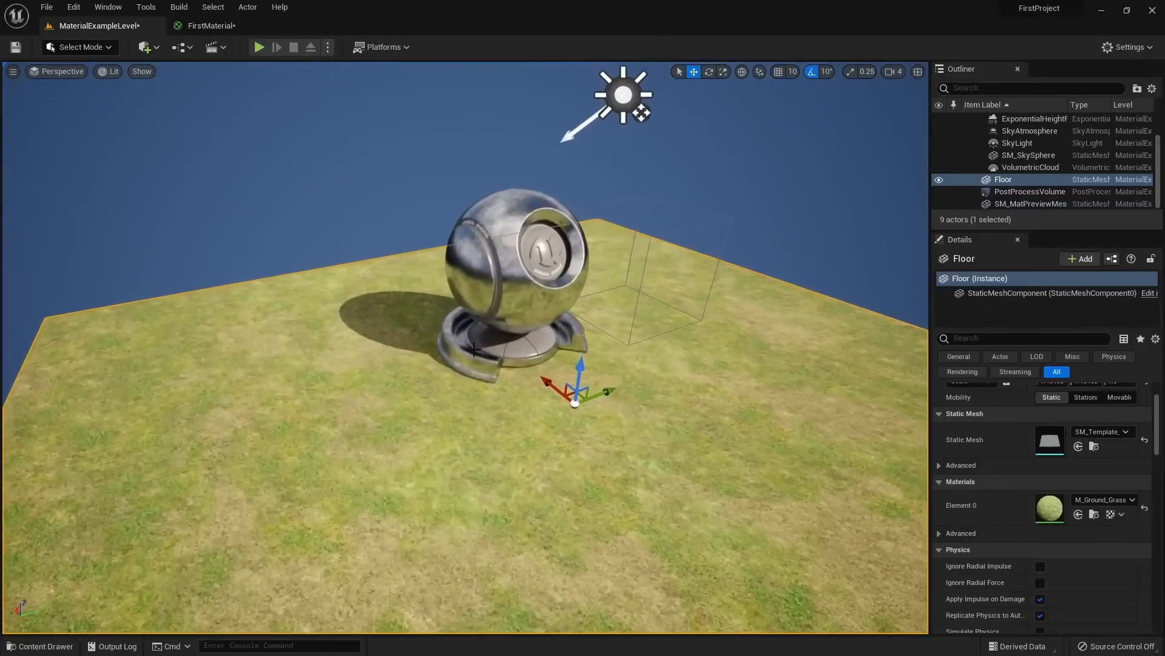
key("ctrl+space")
left_click_drag(228, 480, 507, 217)
right_click_drag(508, 217, 484, 386)
key("Escape")
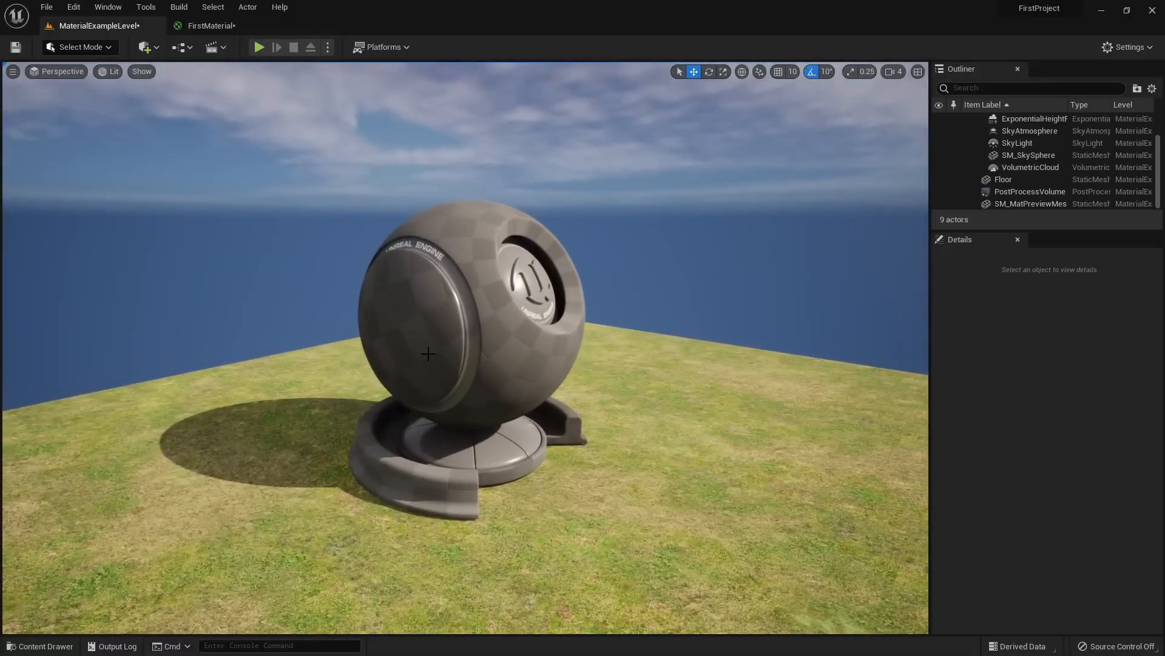
right_click_drag(503, 363, 490, 359)
Apply and save FirstMaterial with its orange base colour, and view the result on the preview mesh in the level
left_click(239, 29)
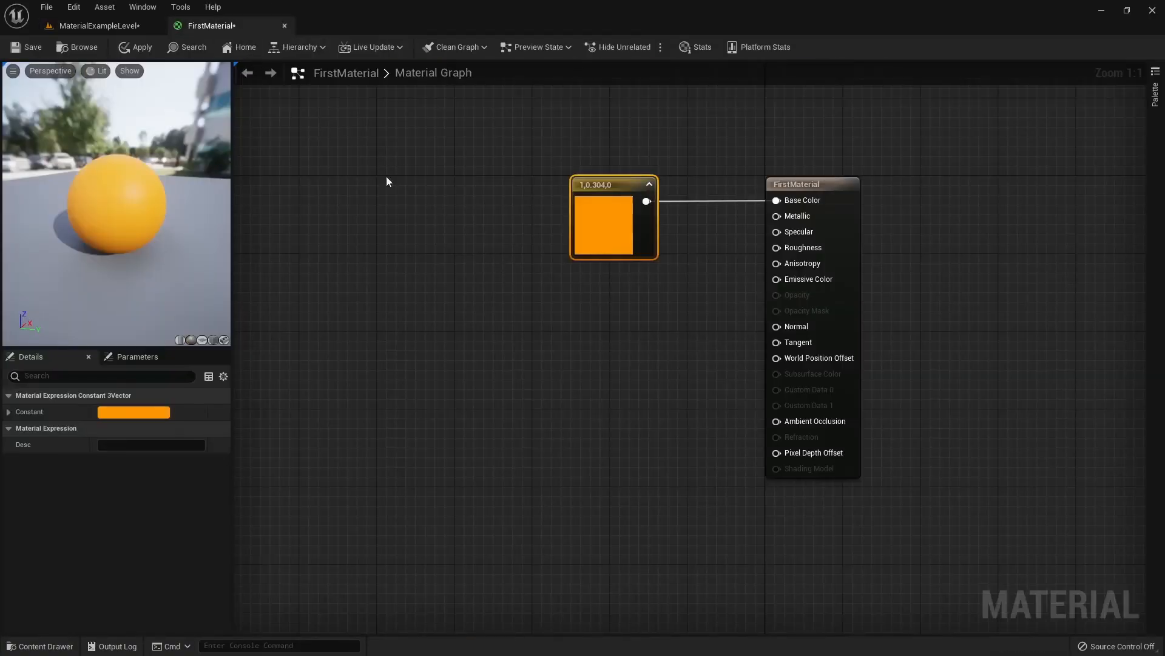
left_click(138, 48)
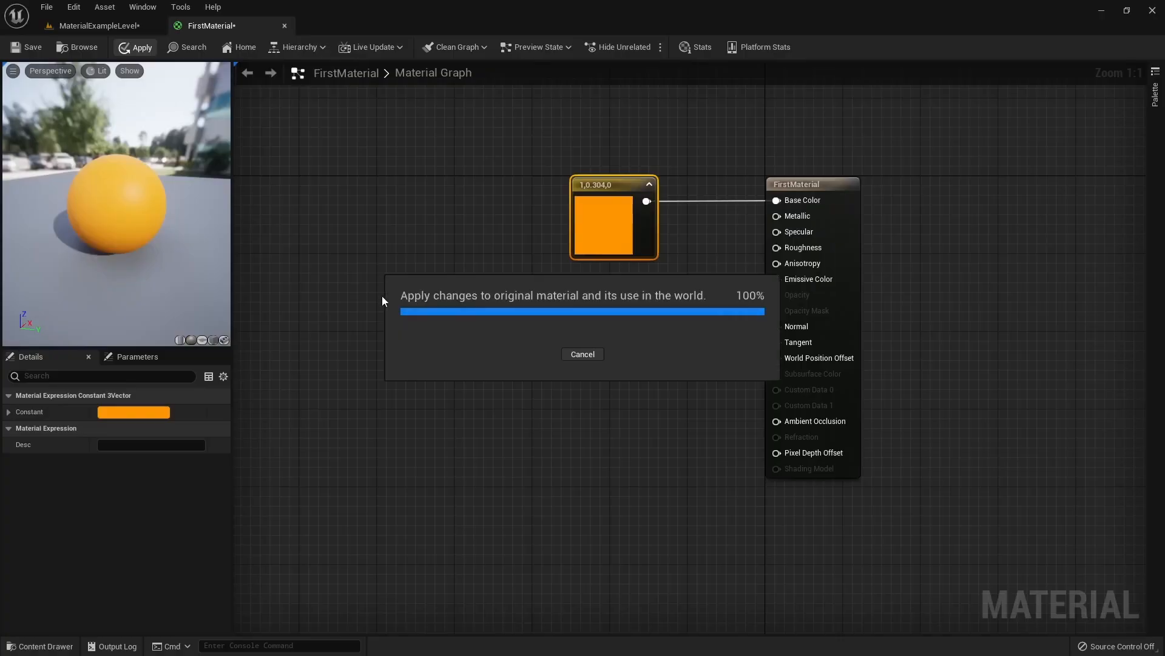
left_click(27, 48)
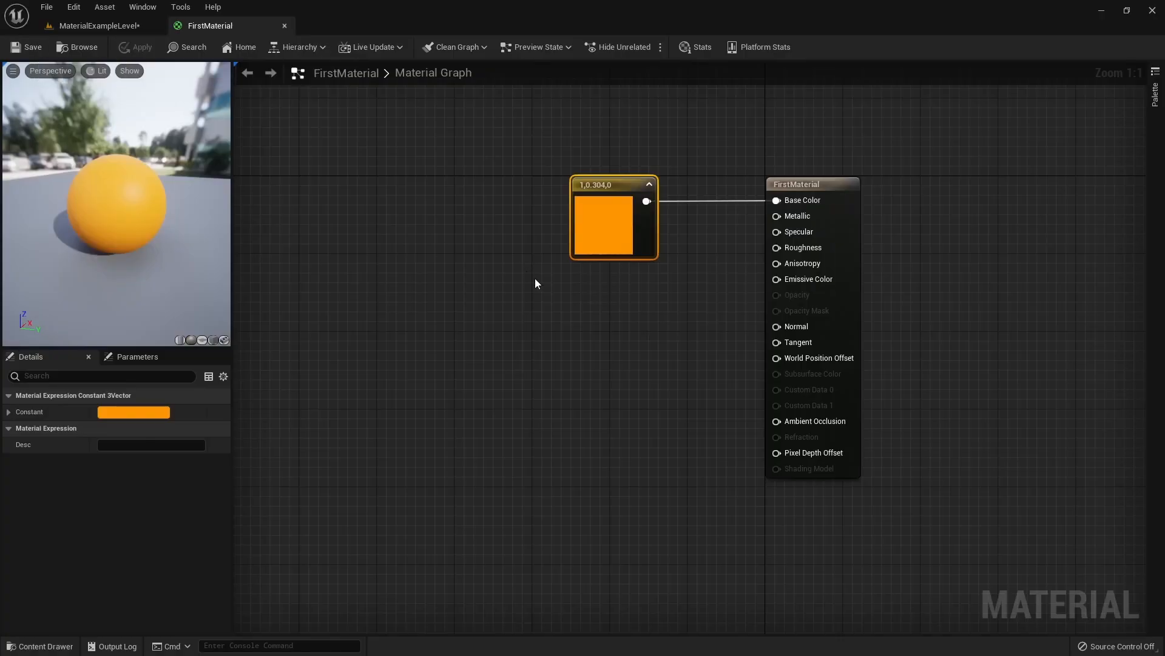
left_click(121, 31)
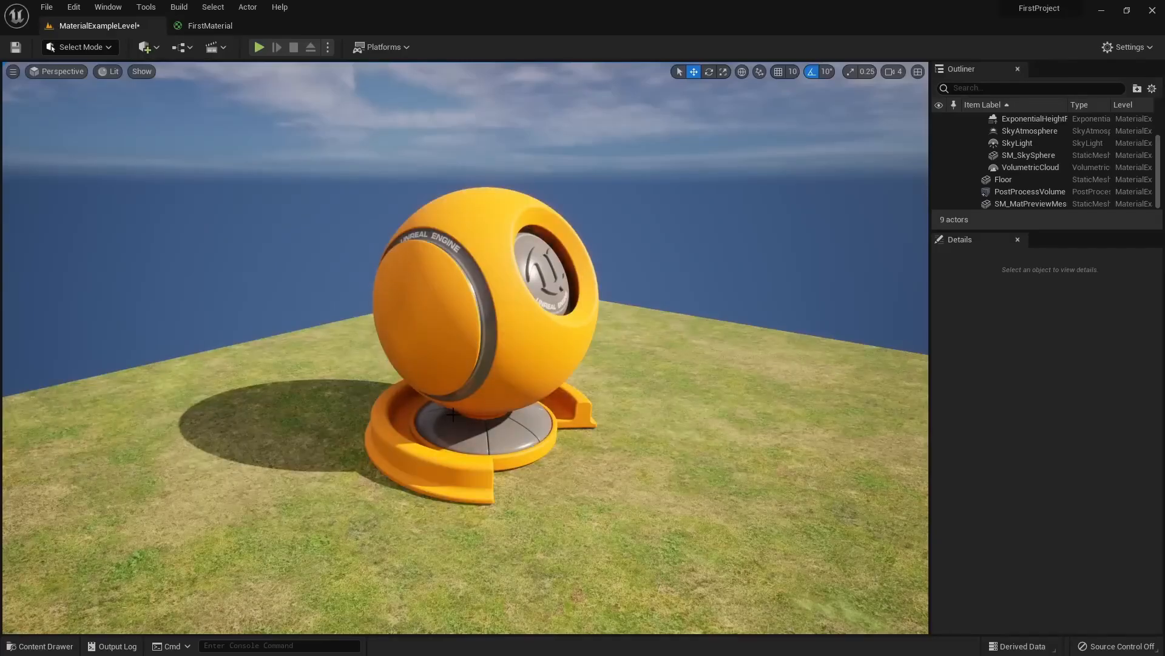
right_click_drag(433, 396, 434, 397)
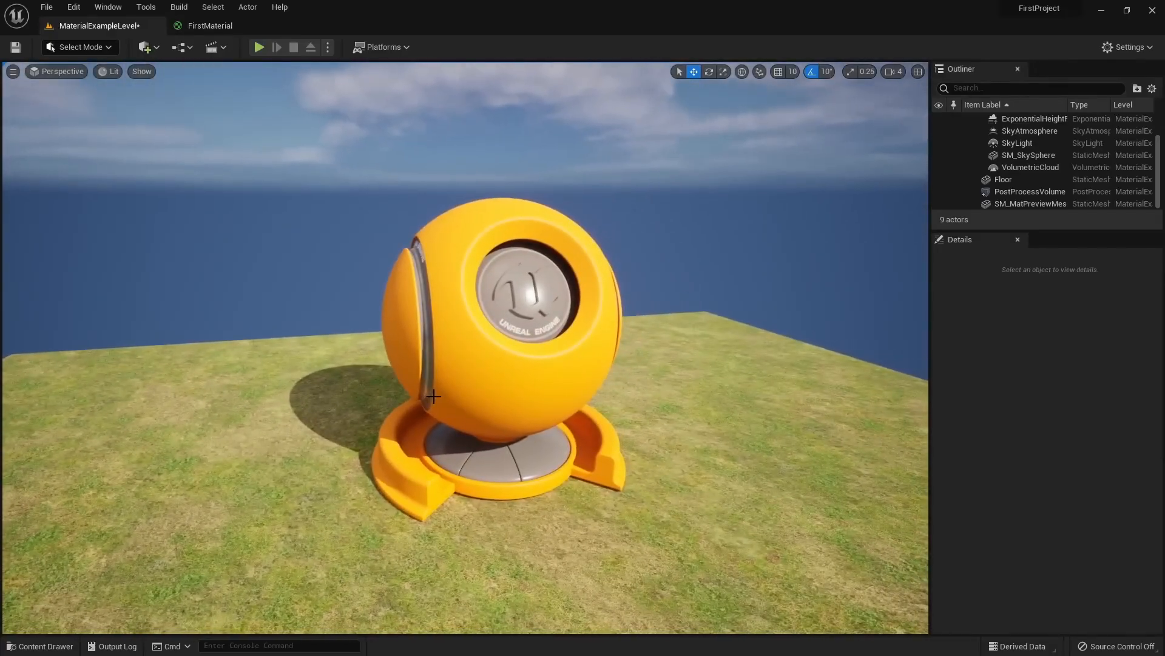
Change FirstMaterial's Constant3Vector colour to cyan with R 0, G about 0.716 and B 1
left_click(206, 28)
double_click(598, 227)
left_click_drag(702, 339, 559, 300)
left_click(777, 533)
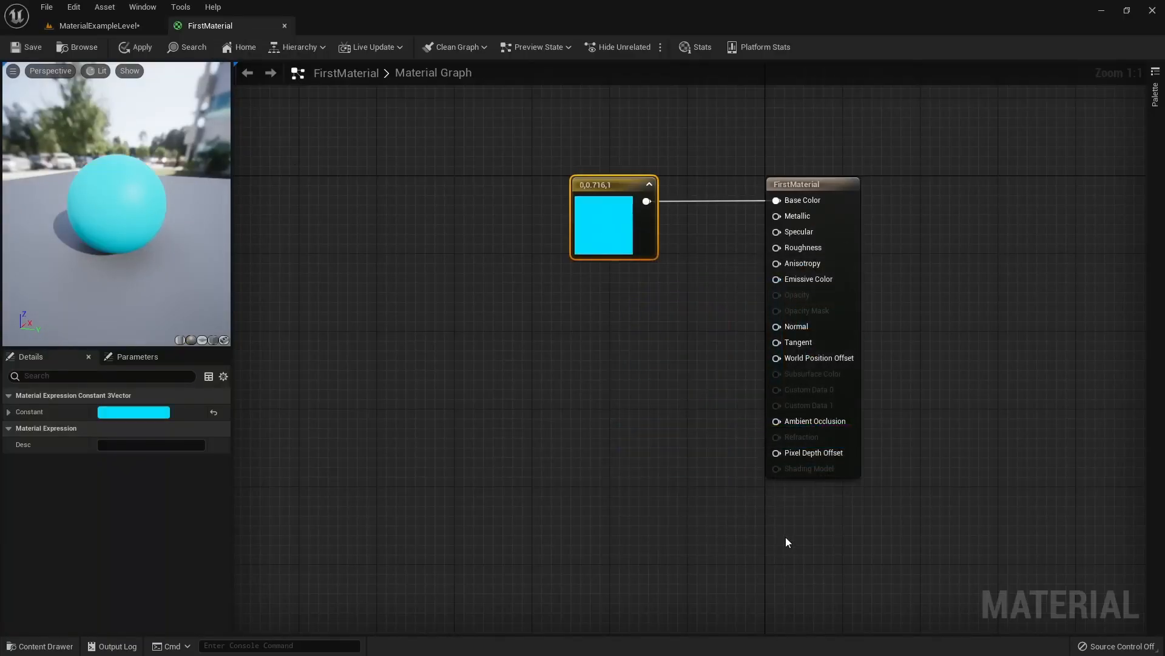
Compare the unapplied cyan colour with the mesh in the level, apply FirstMaterial, and view the mesh again
left_click(121, 26)
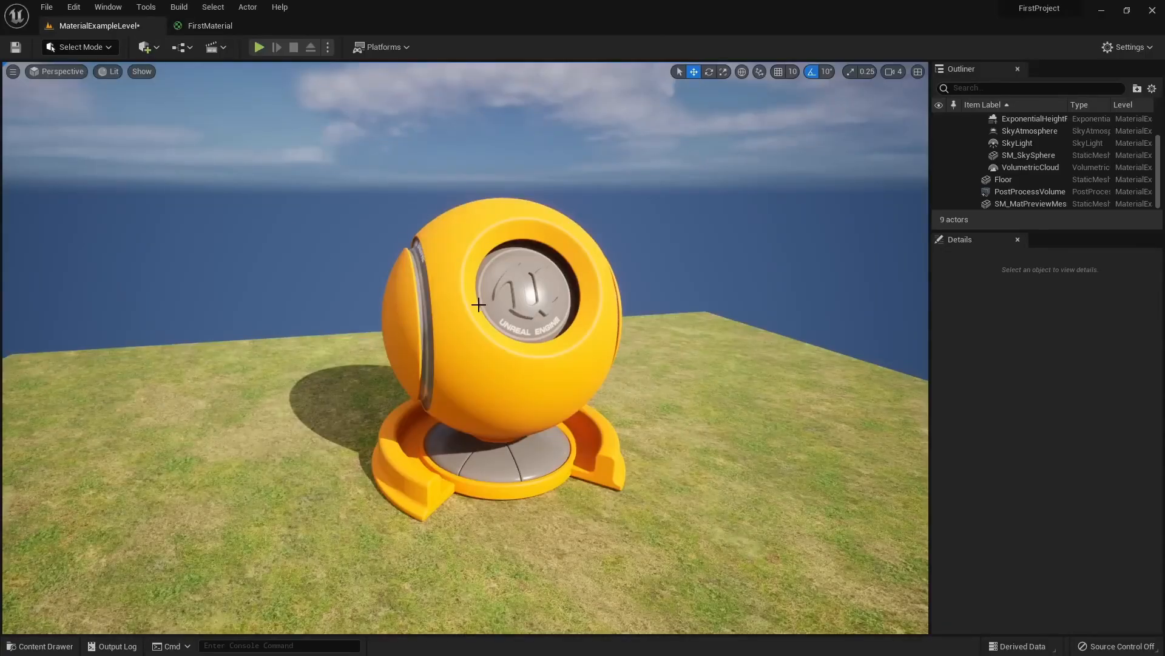
left_click(255, 26)
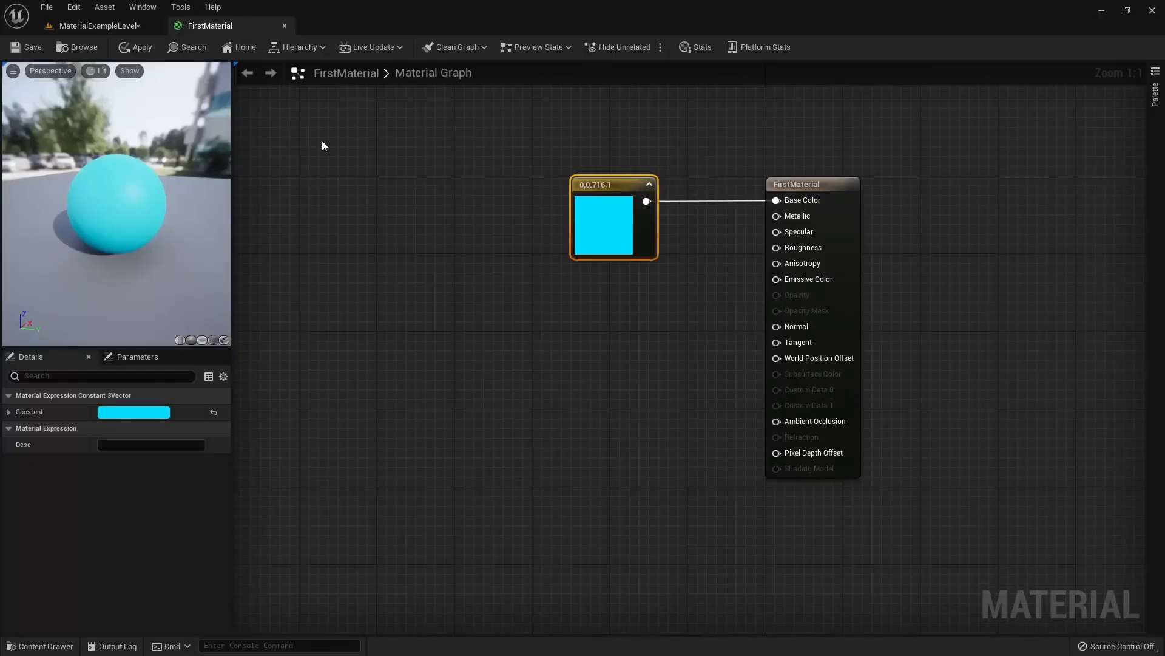
left_click(142, 45)
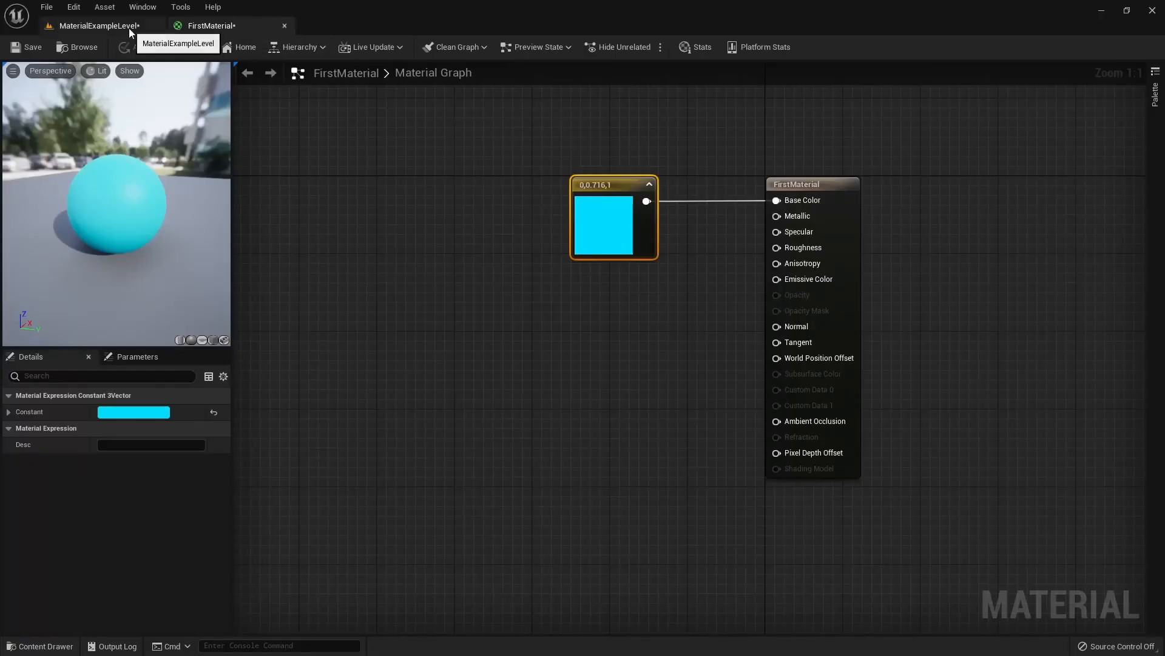
left_click(128, 27)
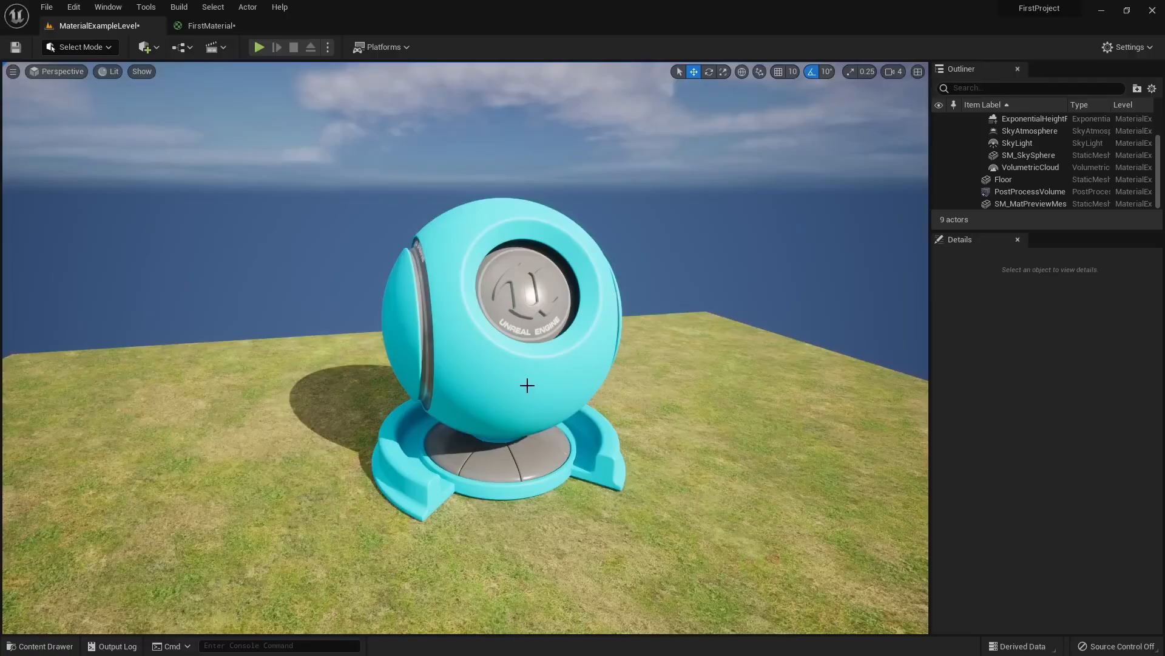
Add a Constant node from the node palette to the FirstMaterial graph, placed below the cyan colour node
left_click(213, 25)
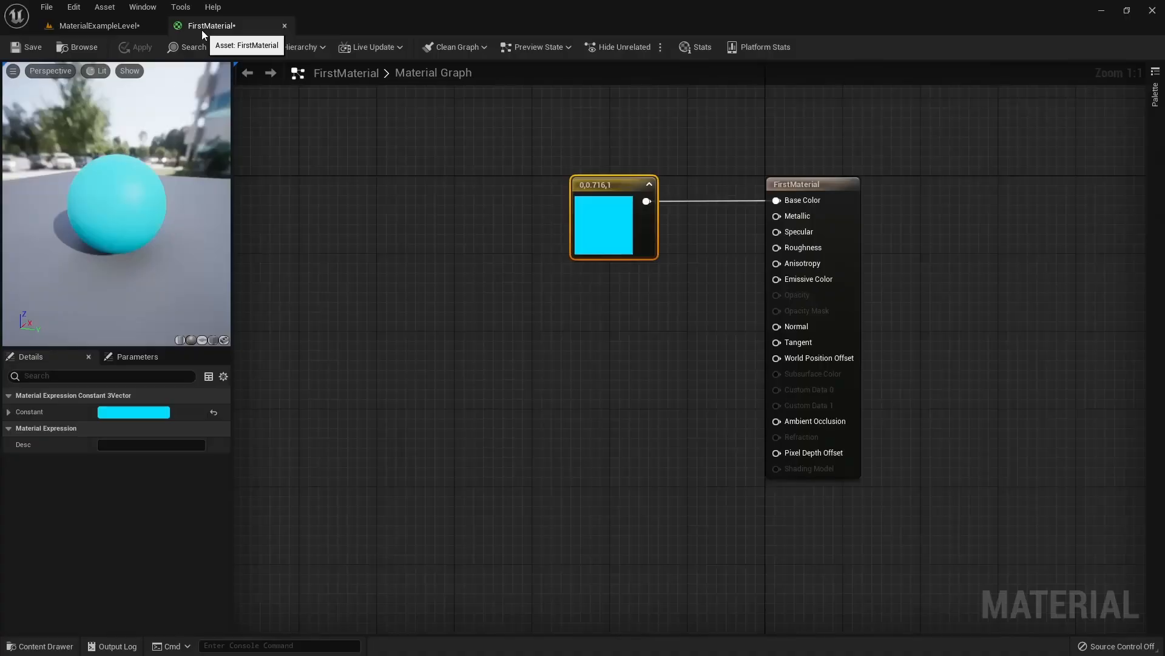
left_click_drag(777, 201, 721, 193)
left_click(704, 302)
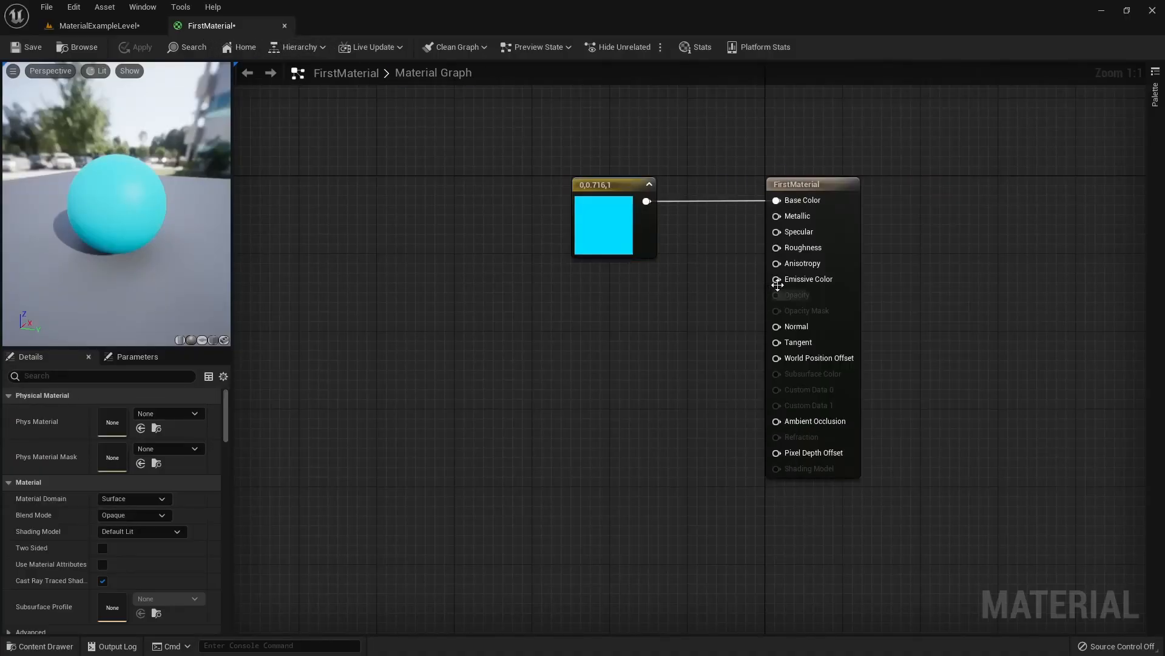
mouse_move(793, 250)
left_click(1155, 94)
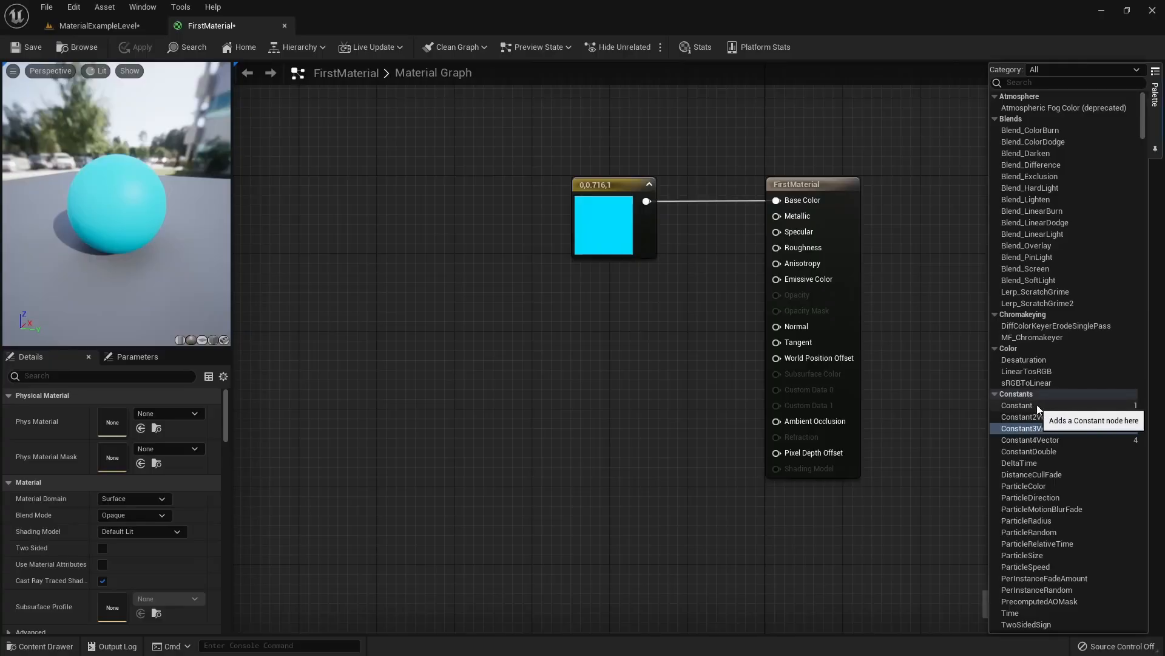
left_click_drag(1054, 404, 632, 305)
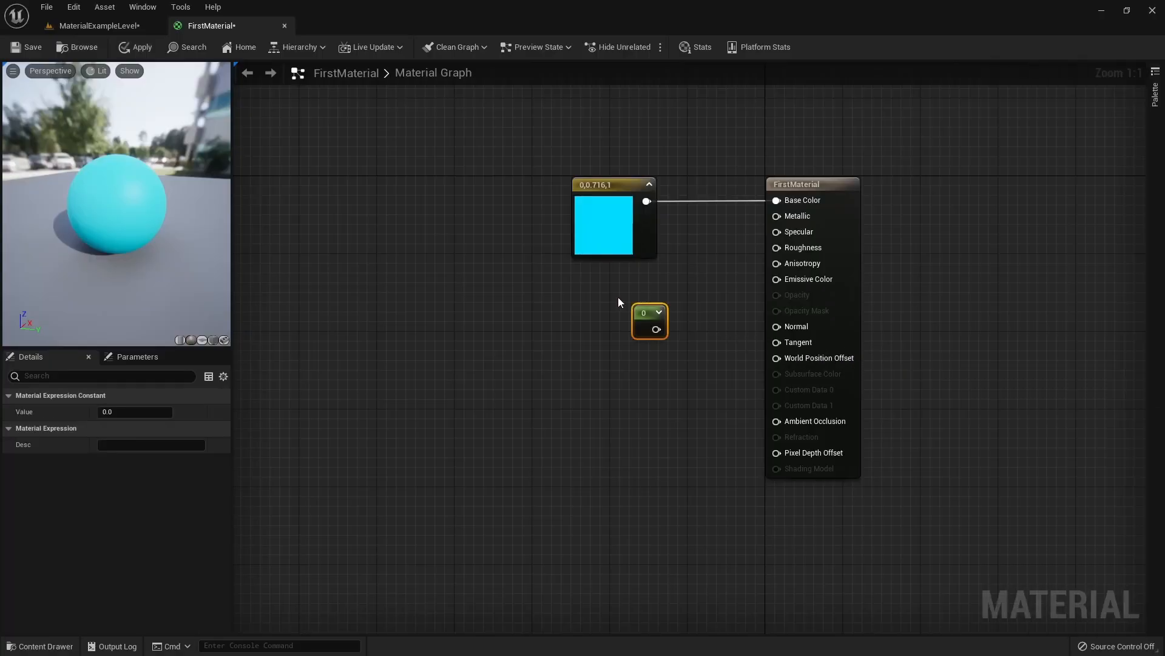
Set the new Constant's value to 0.1 and connect it to the Roughness input
left_click(134, 411)
type("1")
key("Return")
type("0.1")
key("Return")
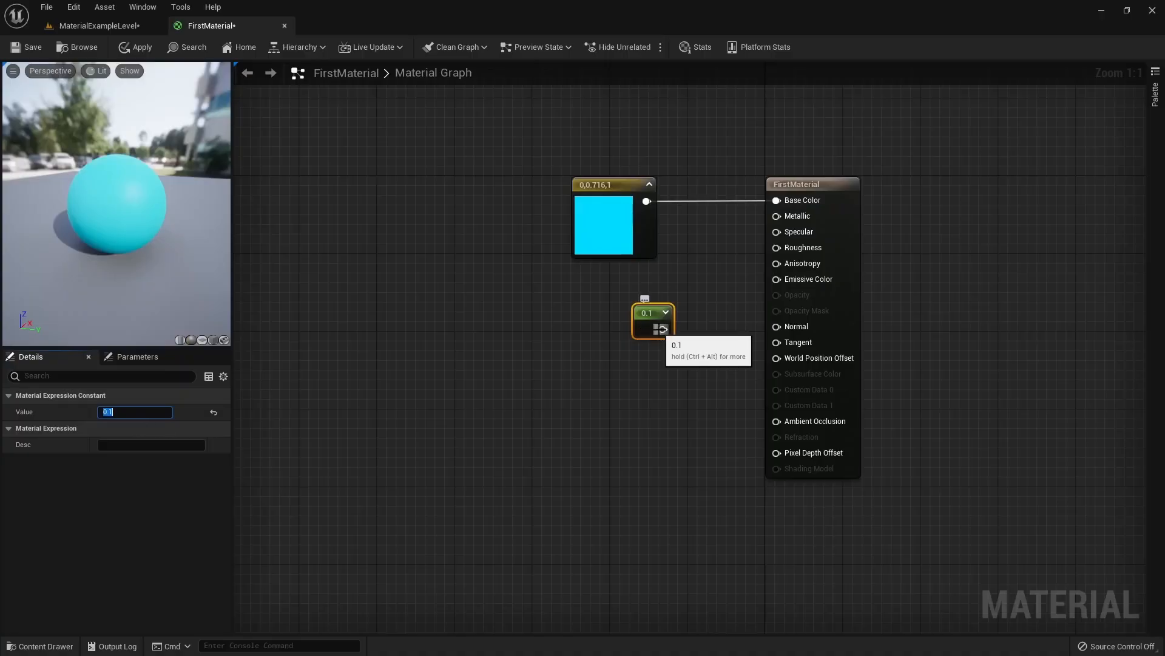
left_click_drag(663, 330, 765, 248)
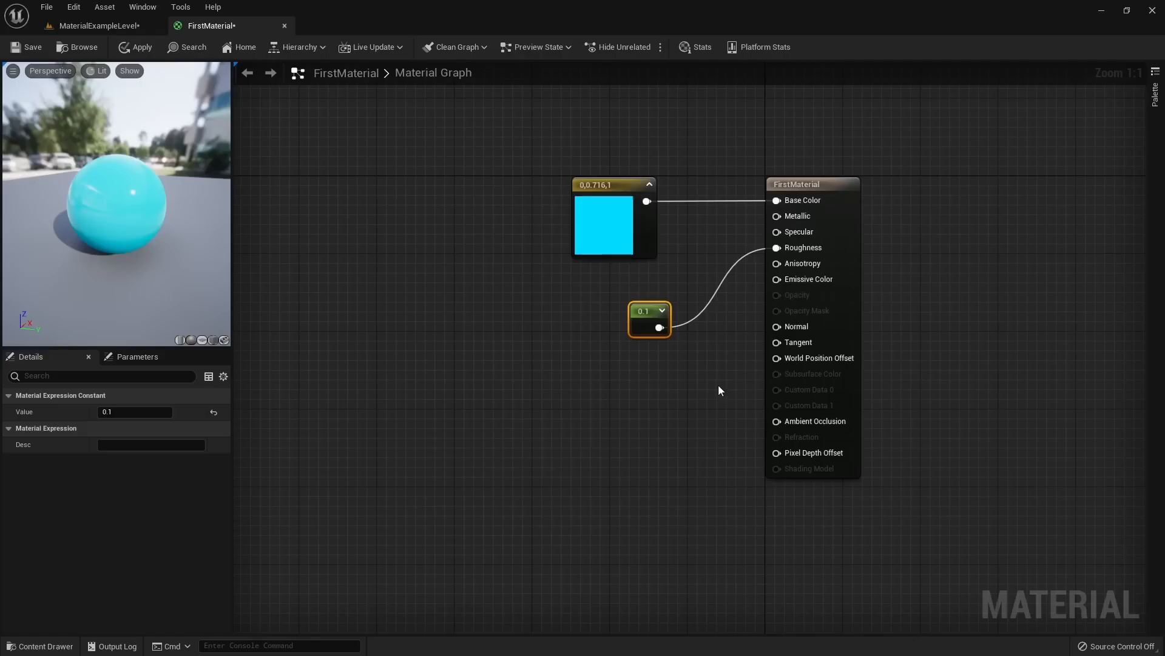
Break the Roughness and Base Color connections, and reconnect both constants to the same inputs
left_click(777, 247, "alt")
left_click(647, 201, "alt")
left_click_drag(647, 201, 787, 202)
left_click_drag(777, 247, 661, 329)
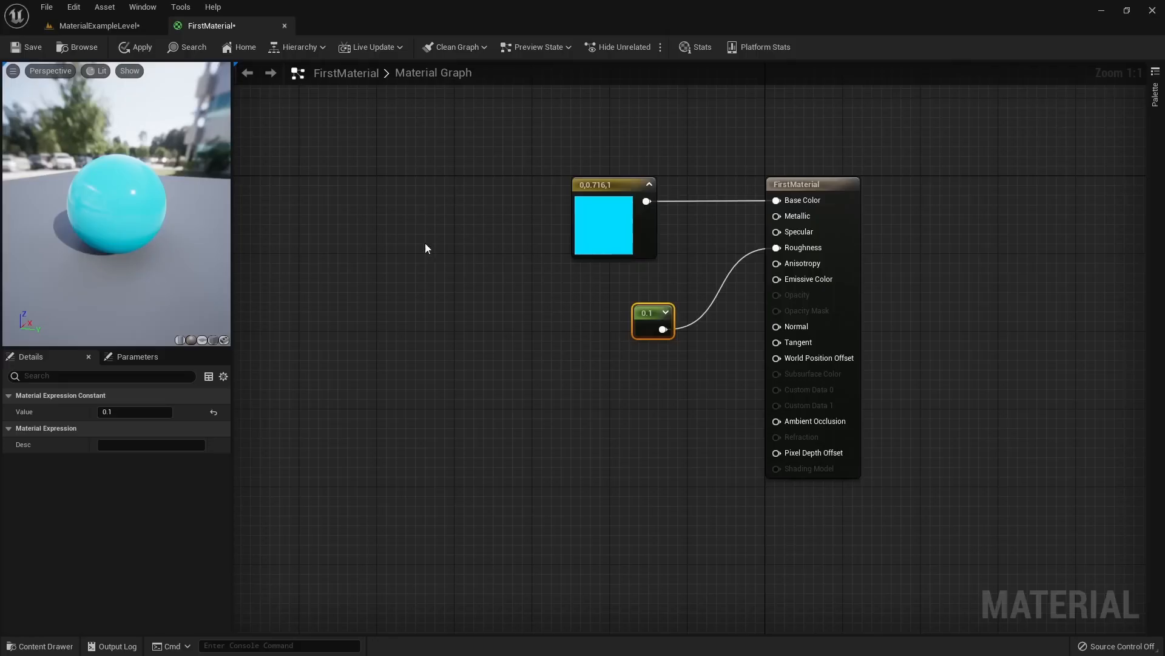
Apply the roughness change to FirstMaterial and inspect the preview mesh's surface in the level from several angles
left_click(138, 47)
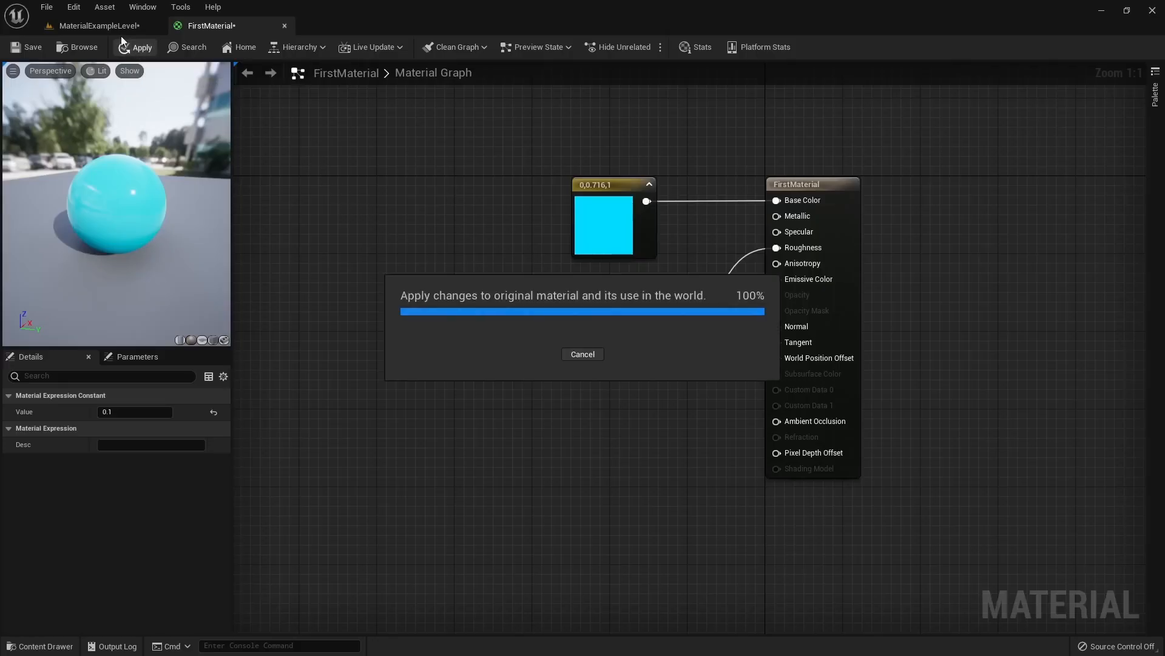
left_click(110, 27)
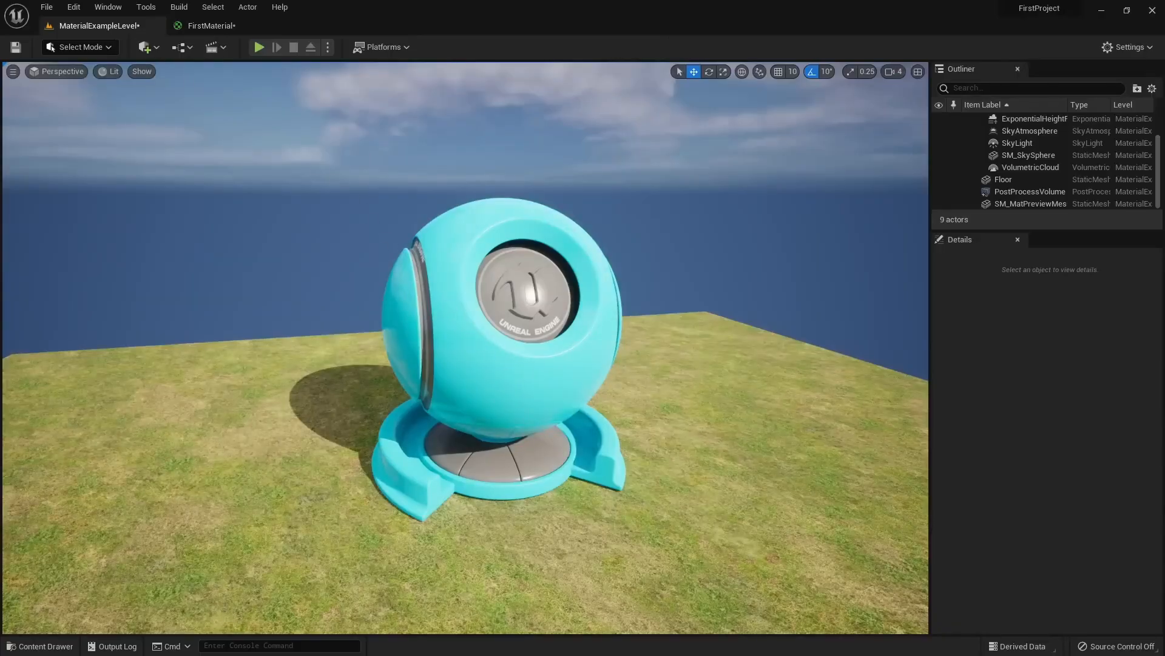
scroll(575, 308, "up", 3)
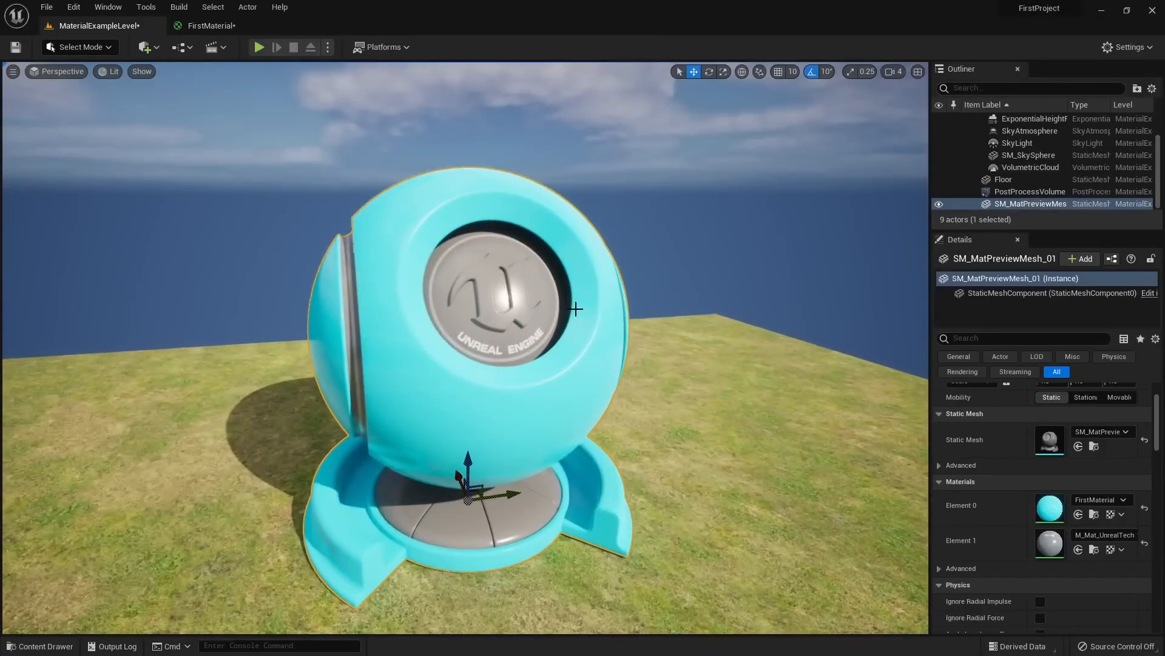
left_click_drag(455, 344, 419, 371, "alt")
right_click_drag(712, 385, 630, 376, "alt")
left_click_drag(630, 389, 425, 389, "alt")
scroll(630, 389, "down", 3)
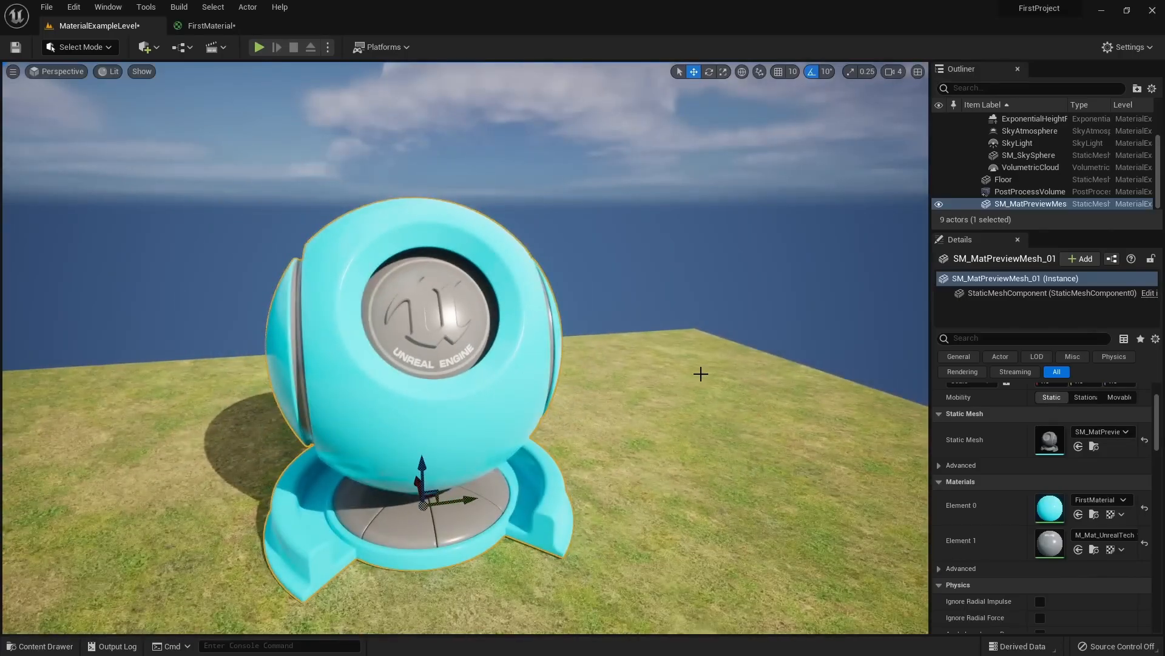
Move the cyan colour node higher in the FirstMaterial graph, leaving more space above the 0.1 constant
left_click(201, 26)
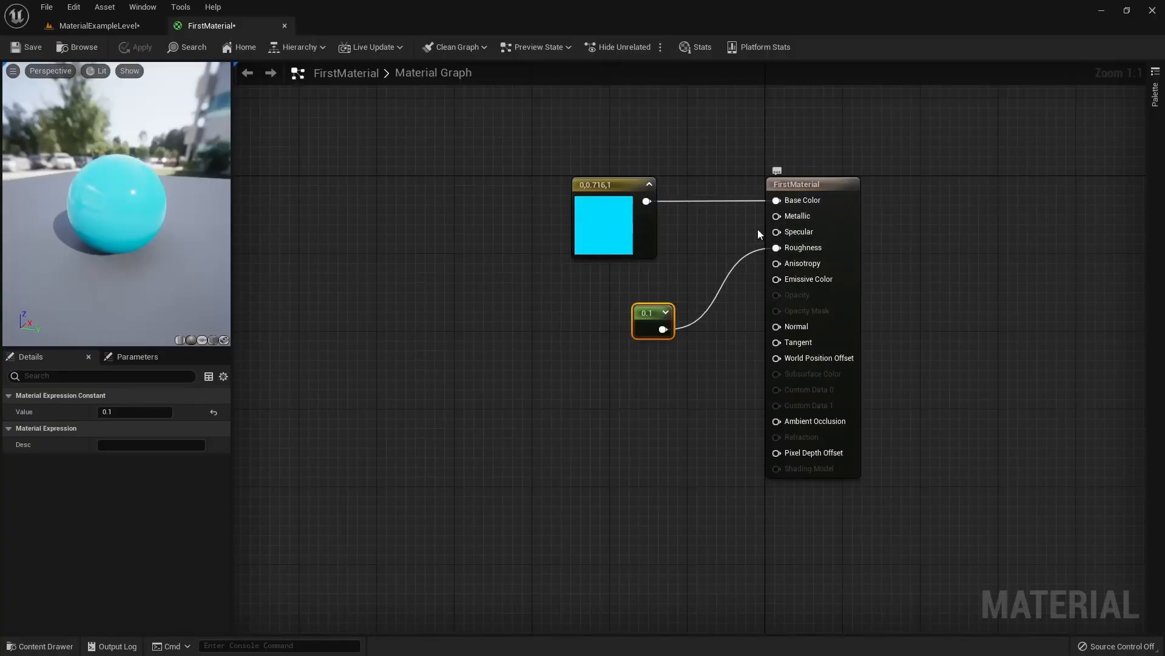
left_click_drag(619, 249, 639, 192)
left_click(640, 297)
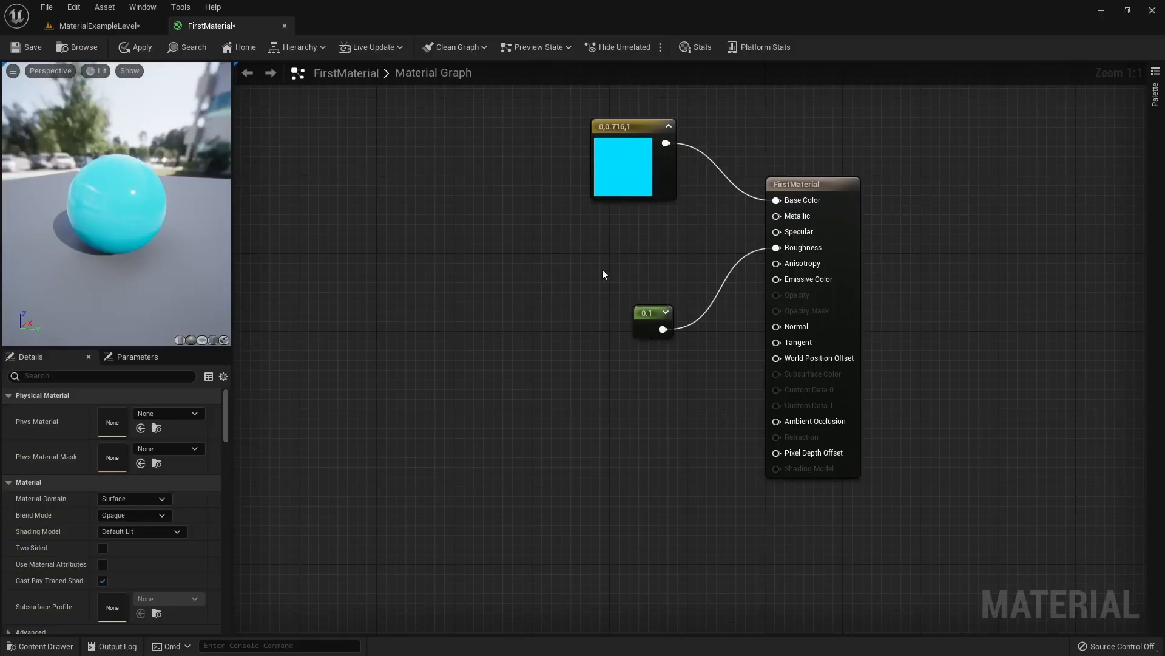
Try duplicating the 0.1 constant node by copy and paste, and delete the duplicate
left_click(641, 329)
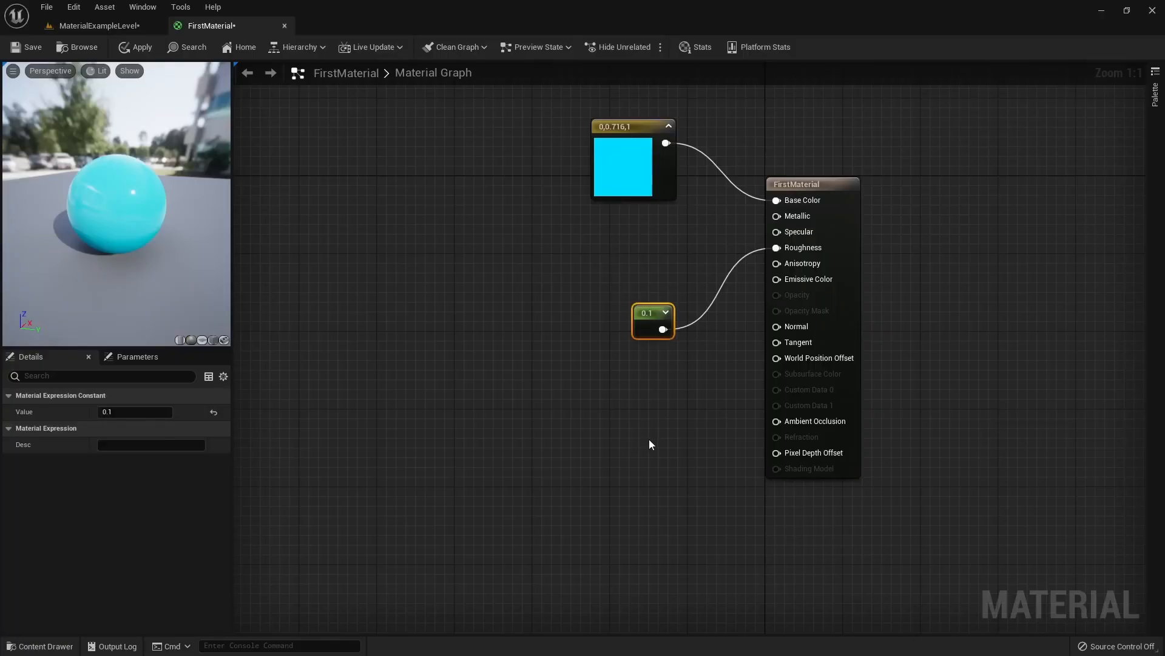
key("ctrl+c")
key("ctrl+v")
left_click_drag(652, 458, 591, 316)
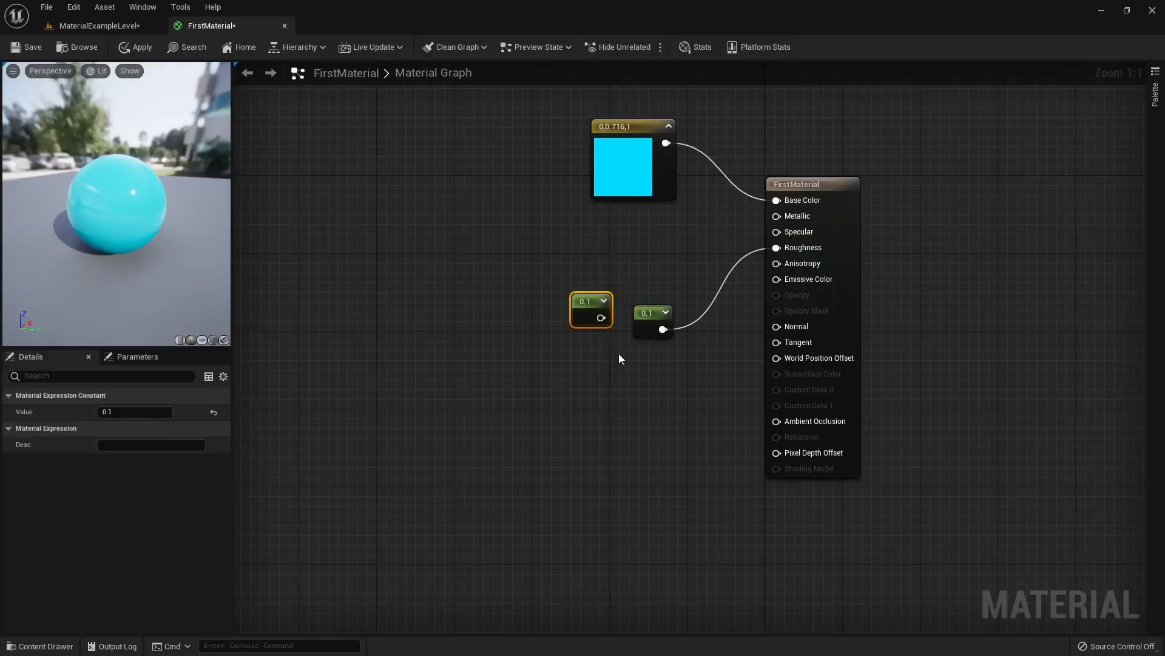
key("Delete")
left_click(1155, 92)
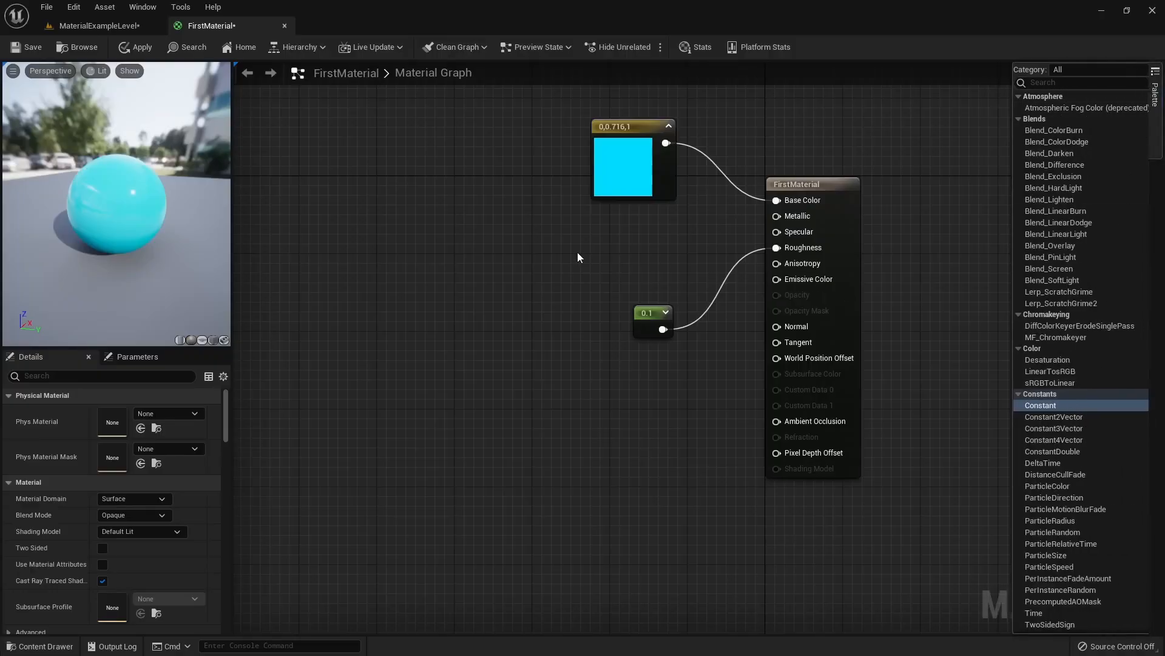
right_click(567, 265)
type("constant")
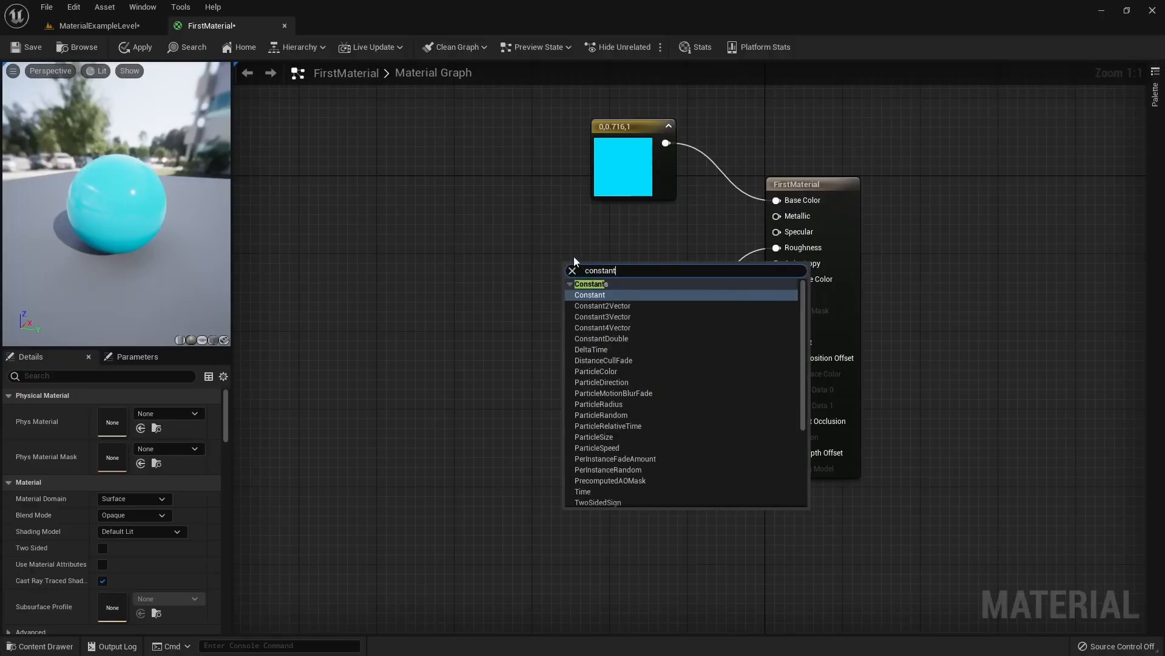
left_click(566, 252)
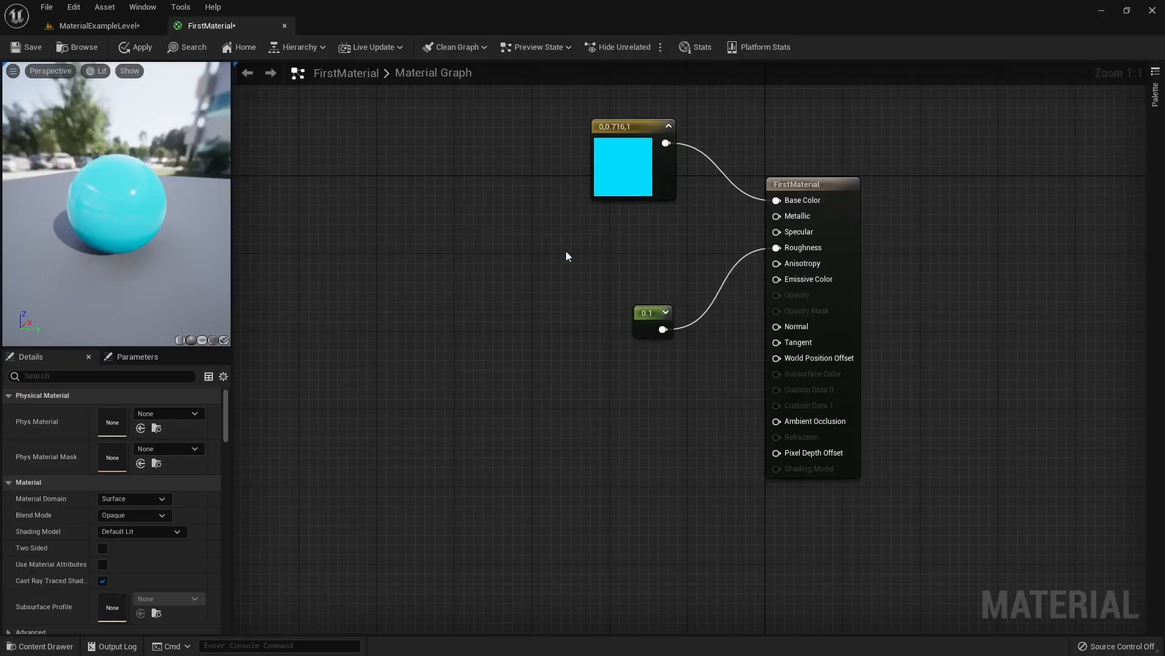
Add another Constant node through the graph's node search, and place it between the cyan node and the 0.1 constant
right_click(539, 310)
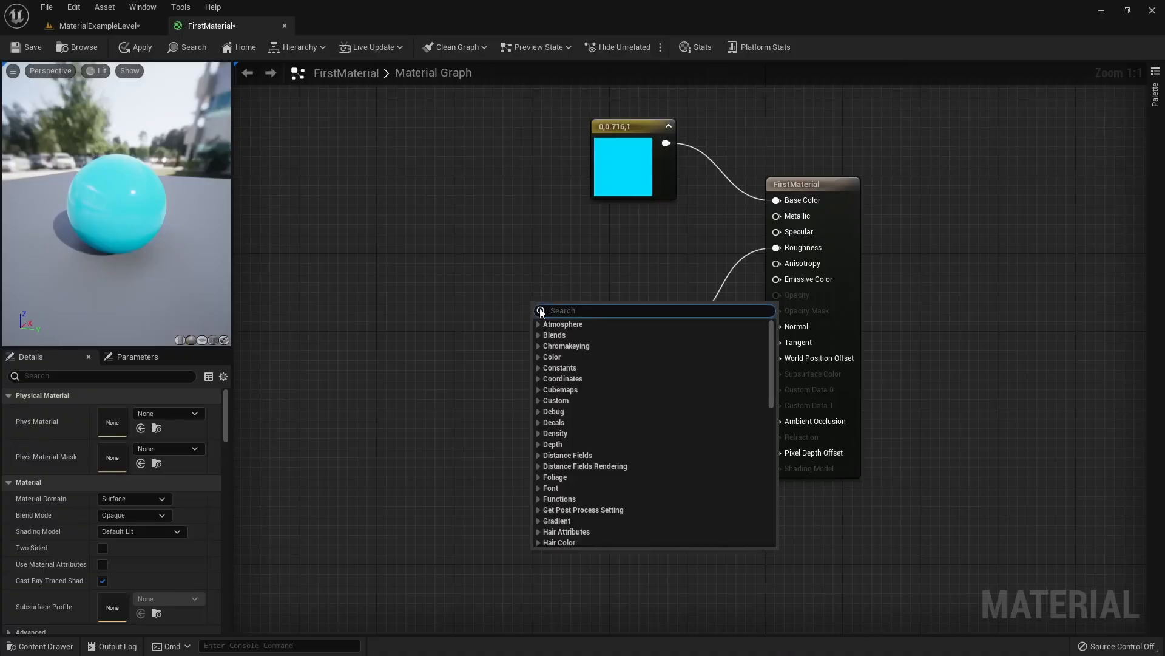
type("consta")
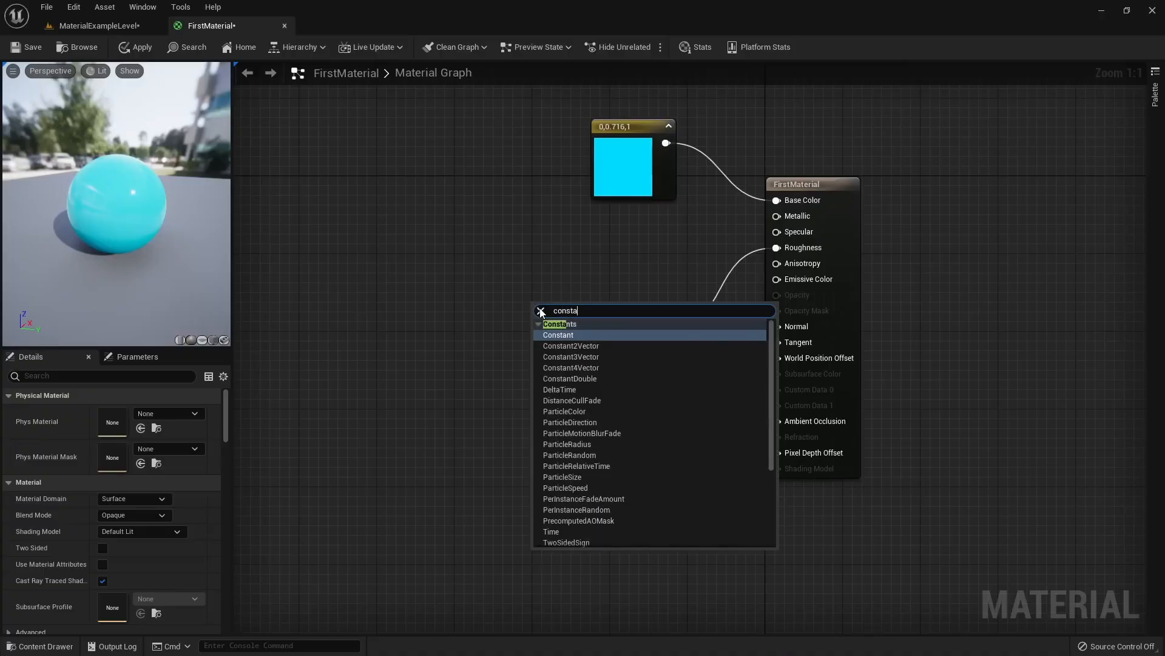
key("Return")
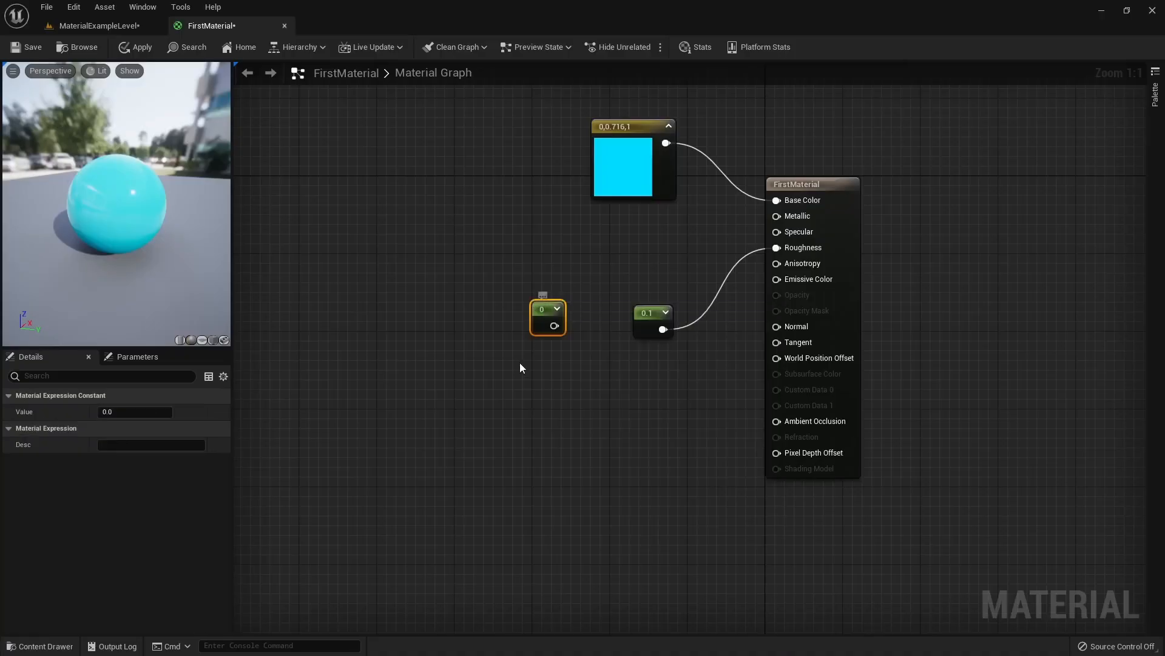
left_click_drag(542, 308, 631, 253)
Try a value of 1 on the new Constant node, and set it back to 0
left_click(141, 411)
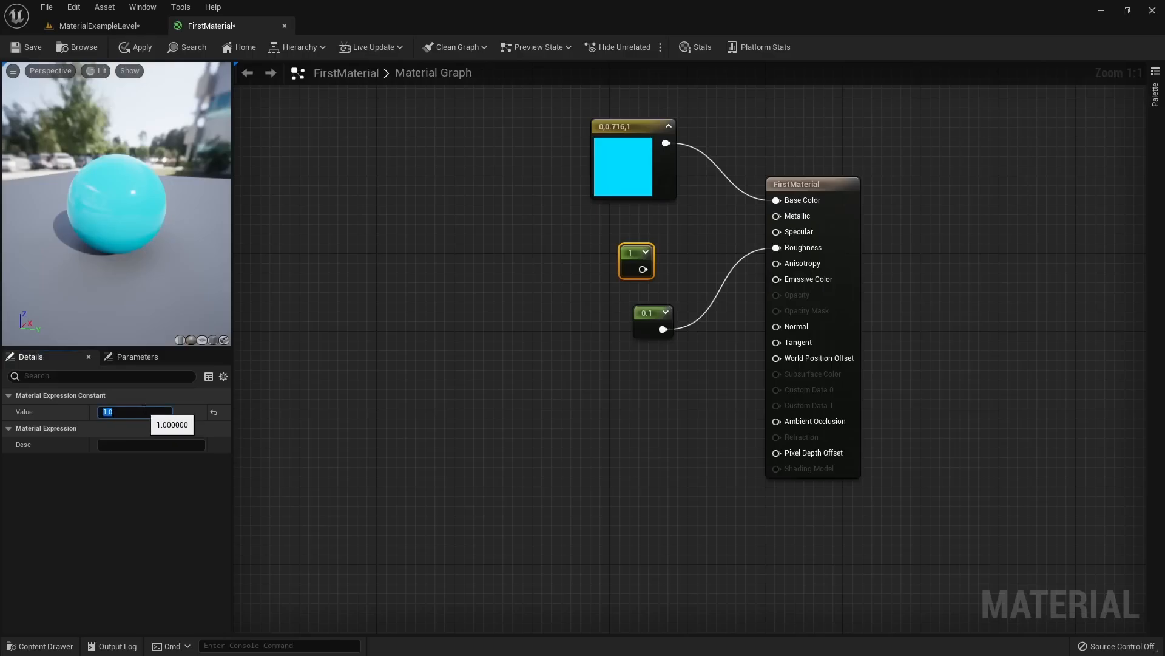
type("0")
key("Return")
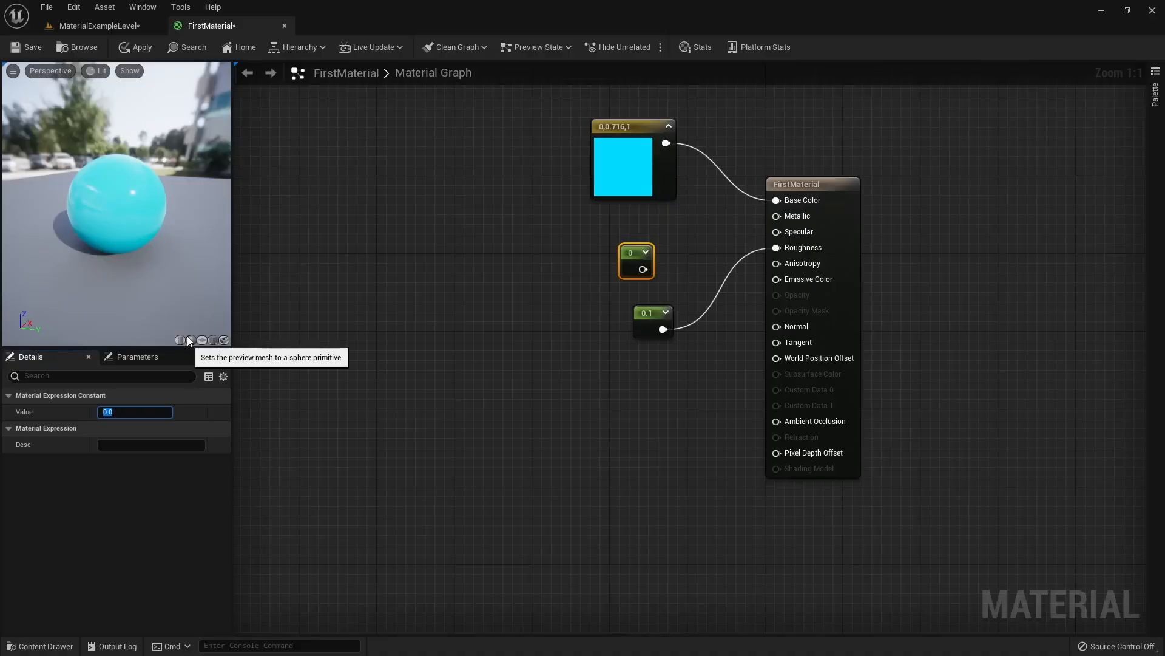
Connect the new Constant node to the Metallic input of FirstMaterial and set its value to 1
left_click_drag(643, 269, 777, 216)
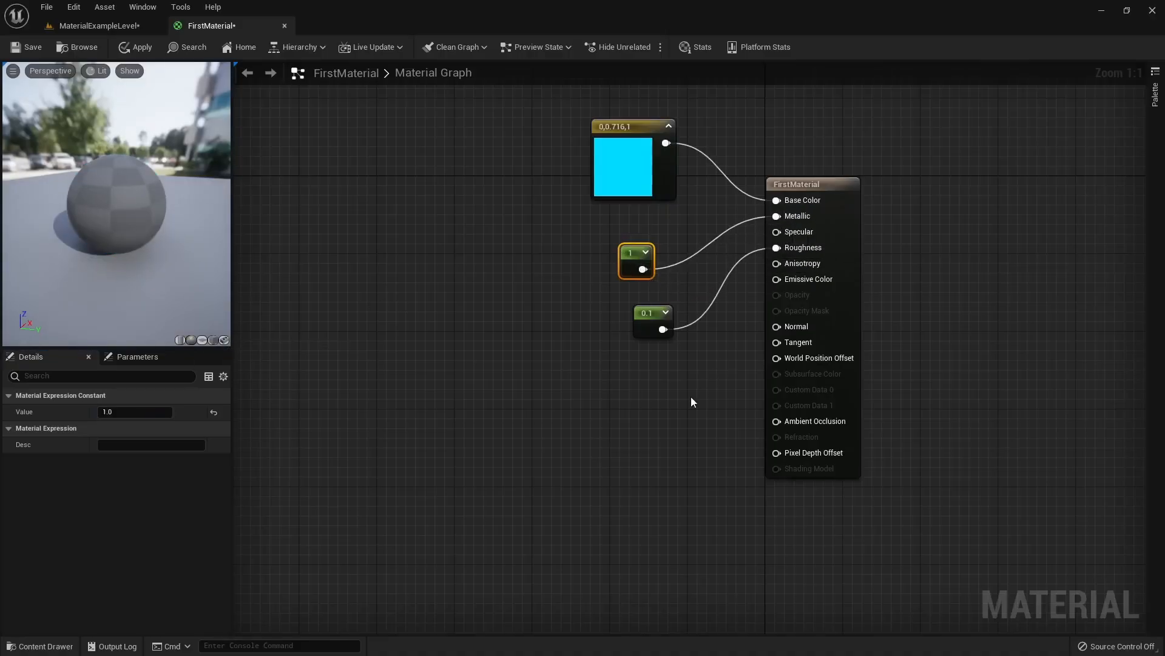
left_click_drag(117, 201, 182, 201)
Change the base colour node to orange (1, 0.451, 0), apply the material, and view it on the preview mesh in MaterialExampleLevel
double_click(628, 162)
left_click_drag(695, 267, 811, 329)
left_click(811, 467)
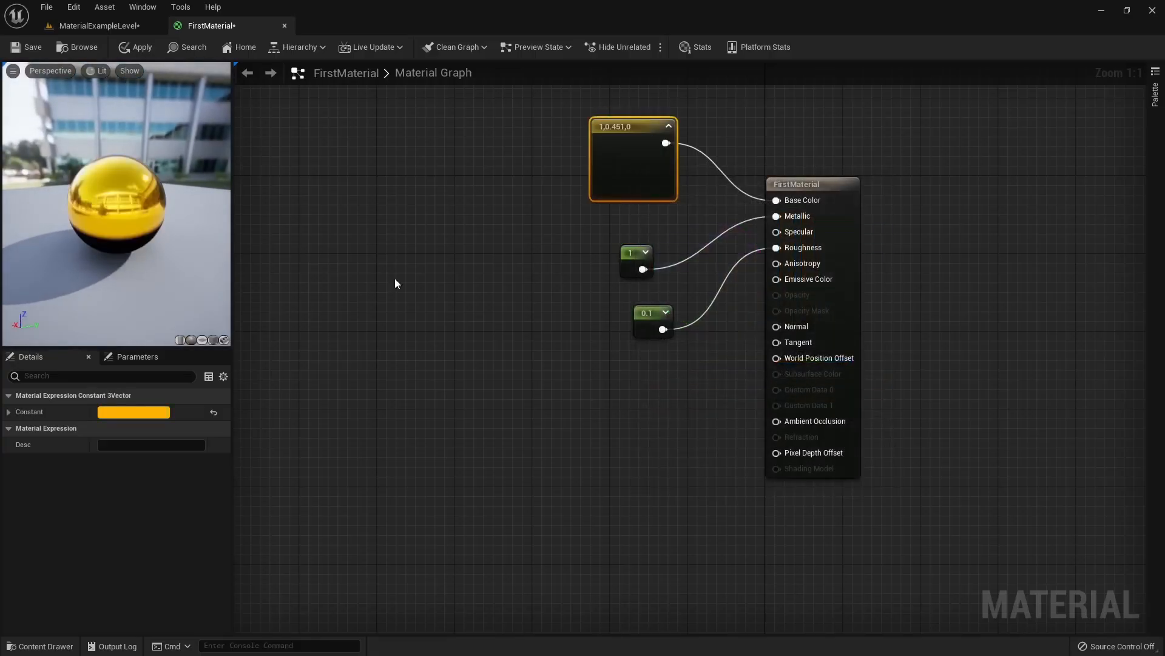
left_click(116, 41)
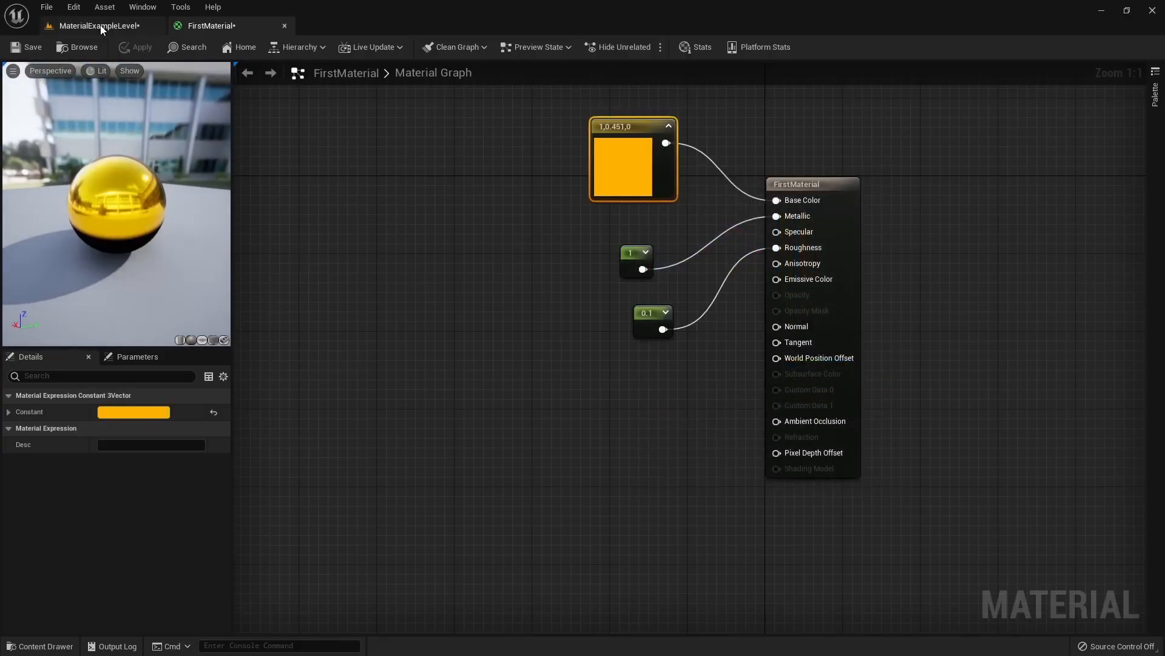
left_click(97, 25)
right_click_drag(465, 347, 585, 354)
key("Escape")
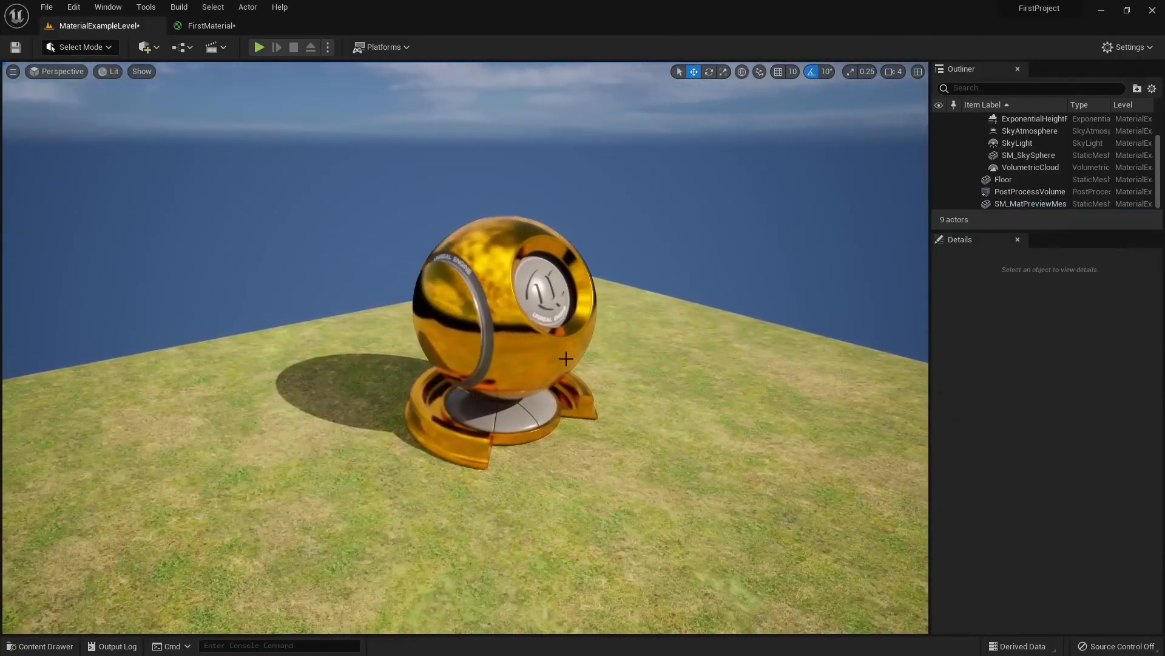
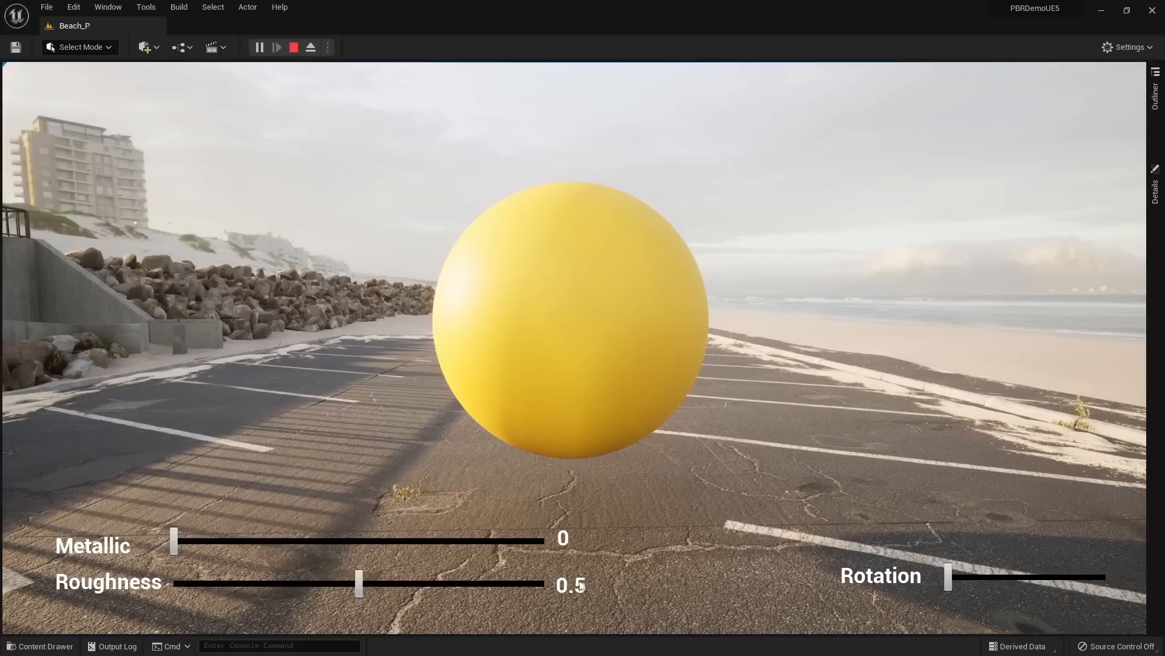
In the running Beach_P level of PBRDemoUE5, set the yellow sphere's Roughness to 0 and Metallic to 1
left_click_drag(360, 581, 172, 579)
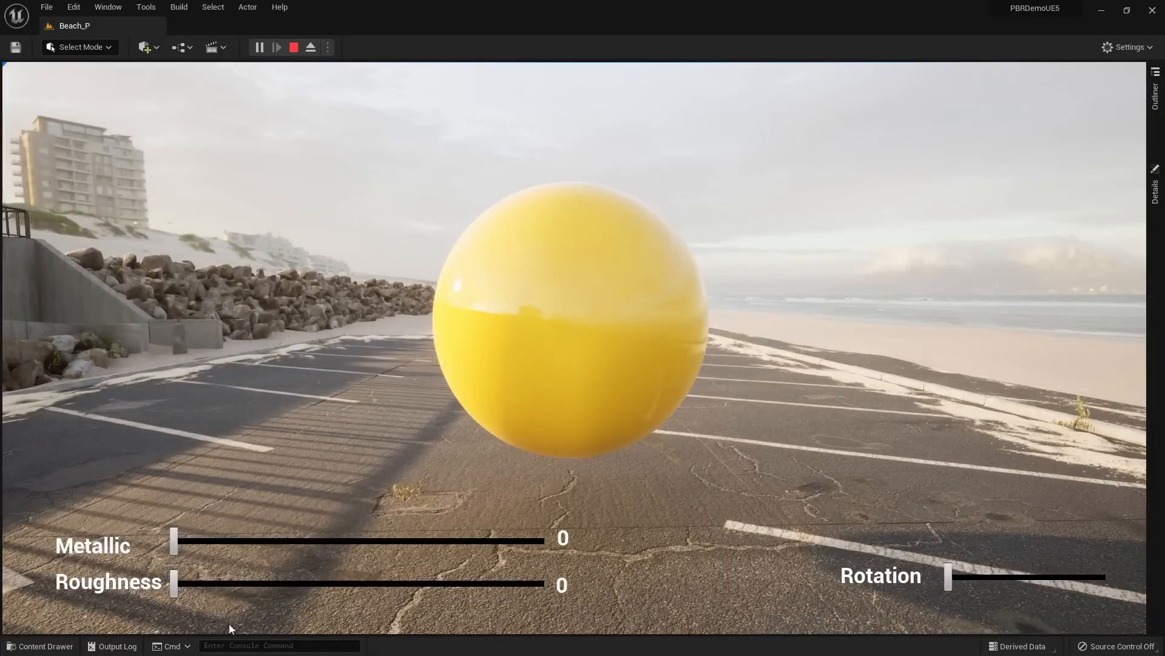
left_click_drag(184, 584, 144, 581)
left_click_drag(176, 542, 558, 536)
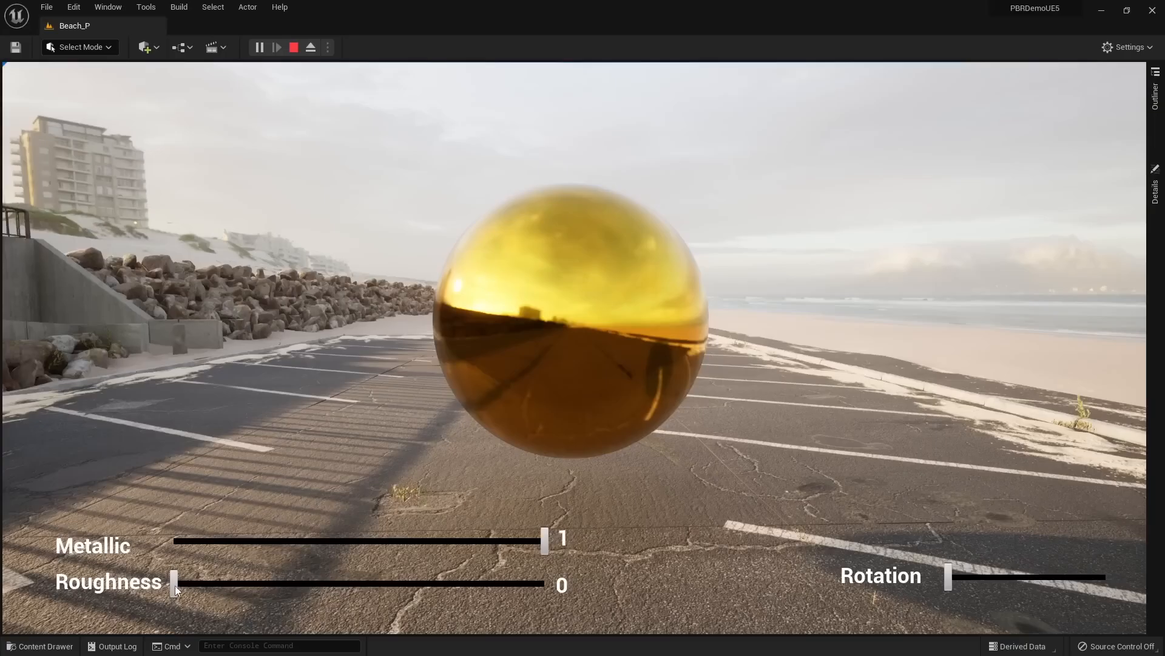
Compare Roughness values of 0.201, 0 and 1 on the fully metallic sphere, and leave Roughness at about 0.391
left_click_drag(175, 584, 248, 575)
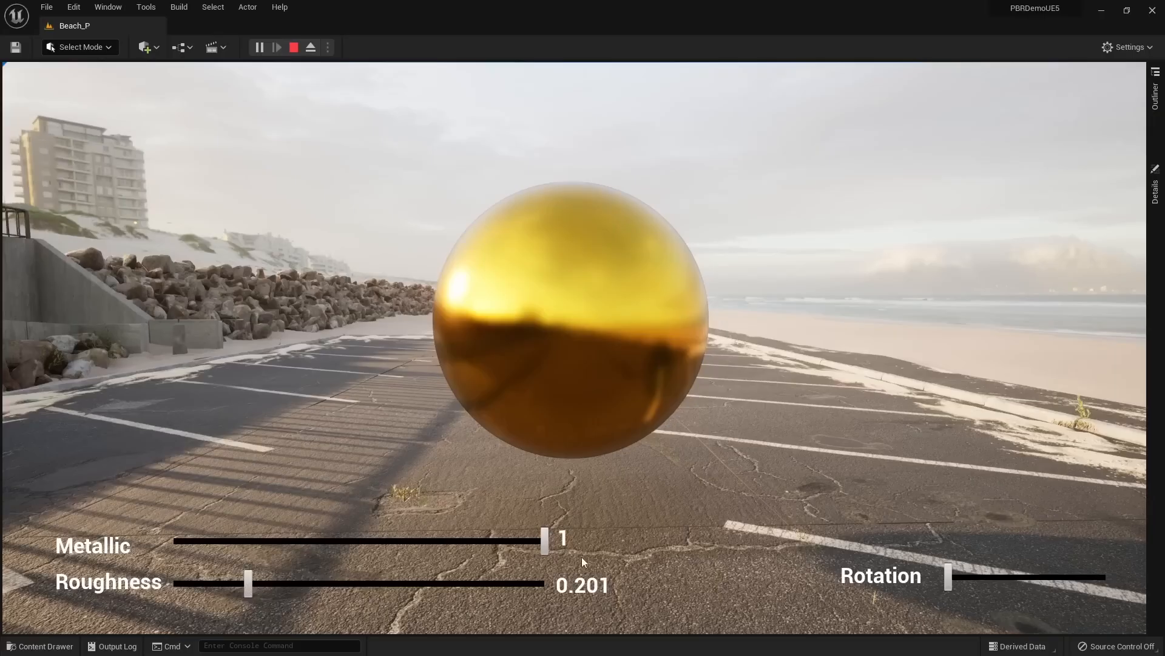
left_click_drag(249, 587, 24, 617)
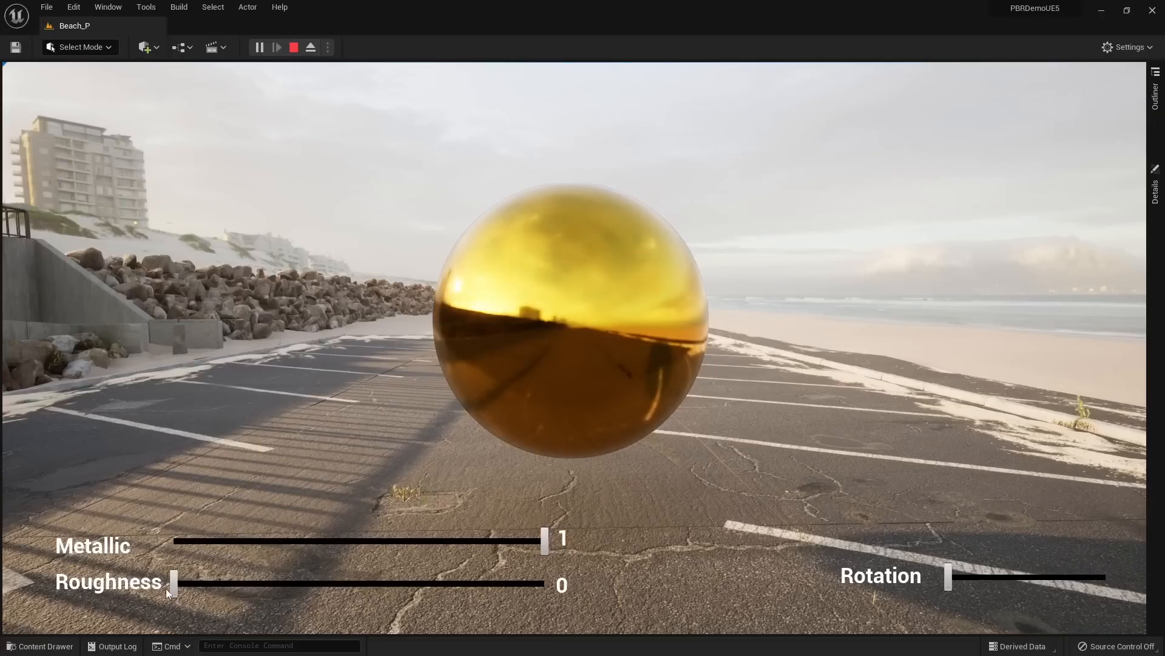
left_click_drag(180, 584, 553, 598)
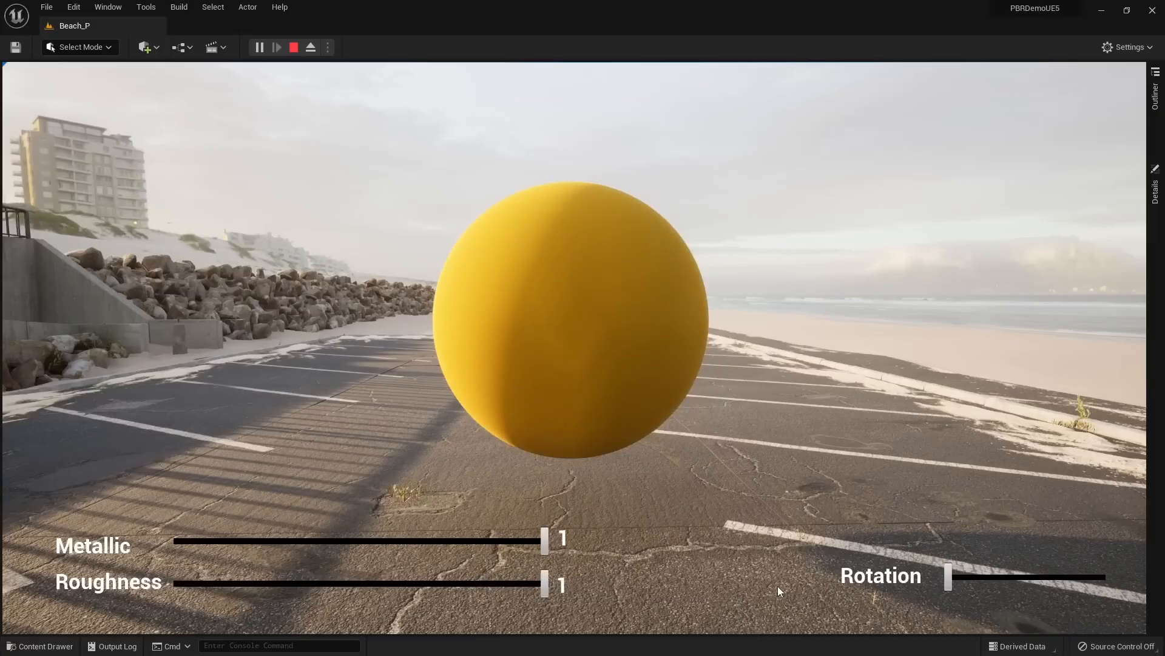
left_click_drag(544, 584, 315, 584)
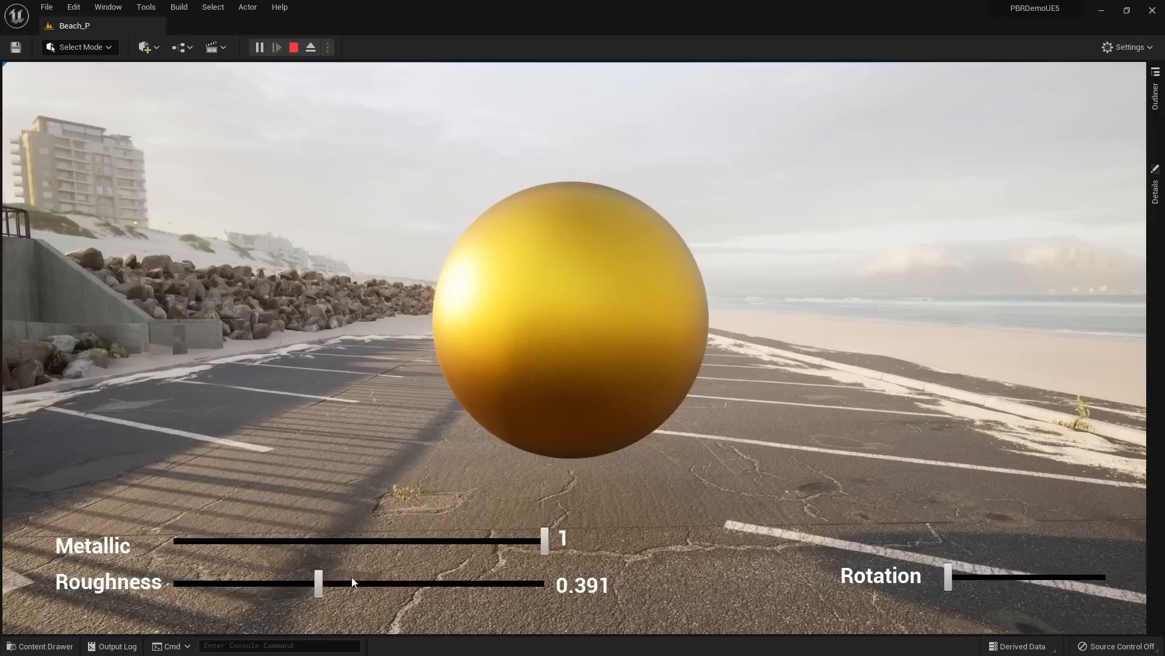
Turn the demo's Rotation to about halfway, try a Metallic value of about 0.518 on the sphere, and return Metallic to 1
left_click_drag(548, 541, 667, 532)
left_click_drag(955, 587, 1038, 574)
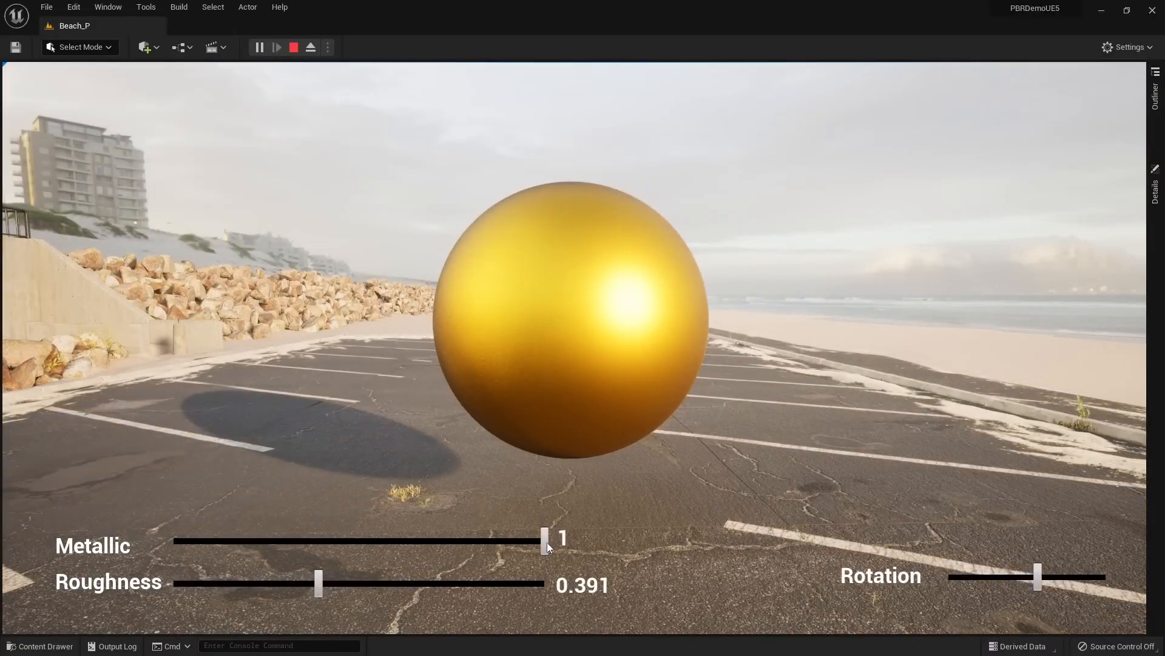
left_click_drag(545, 542, 366, 532)
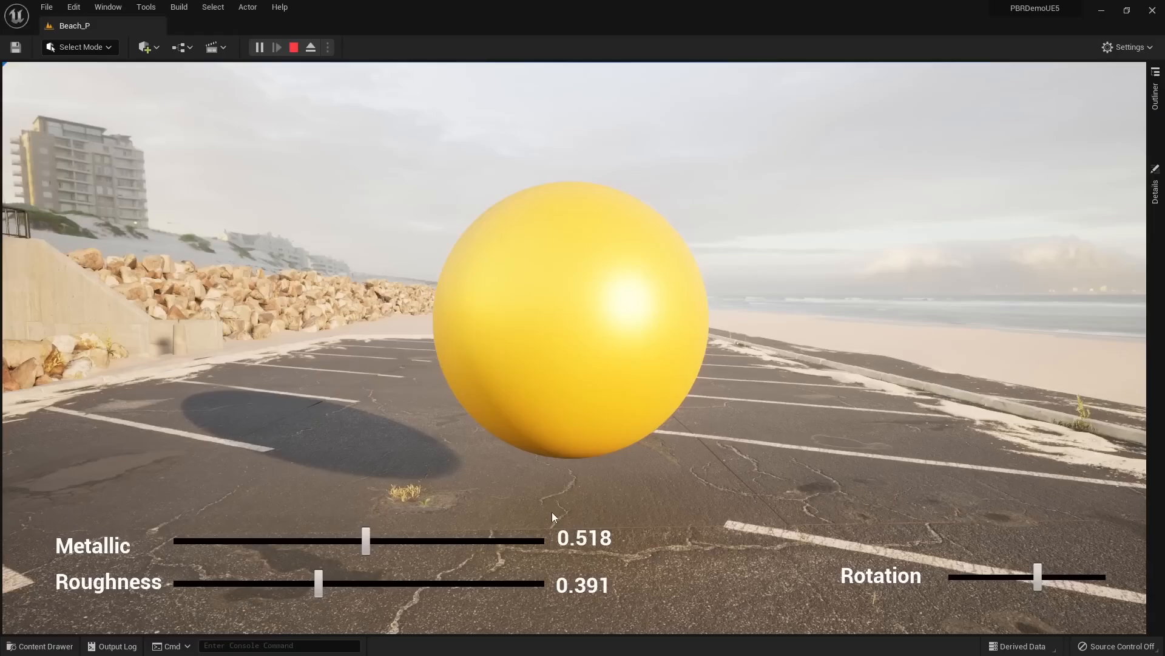
left_click_drag(371, 536, 835, 595)
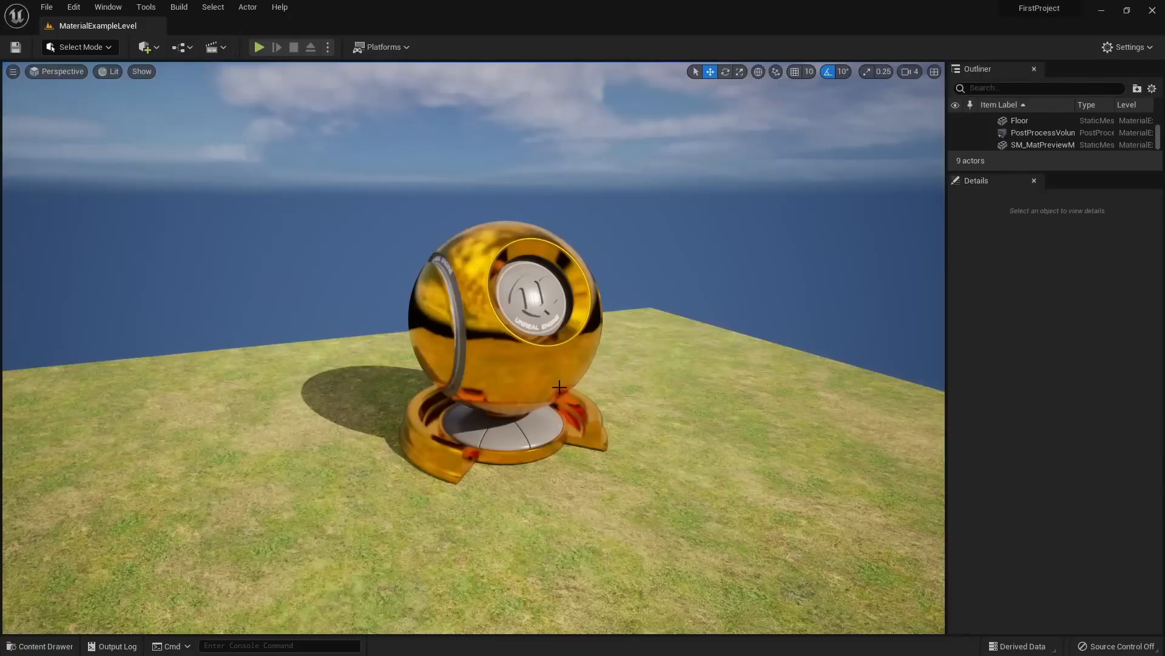
Select the preview mesh in FirstProject's MaterialExampleLevel and open its Element 0 material, FirstMaterial, for editing
right_click_drag(554, 385, 583, 402)
left_click(474, 389)
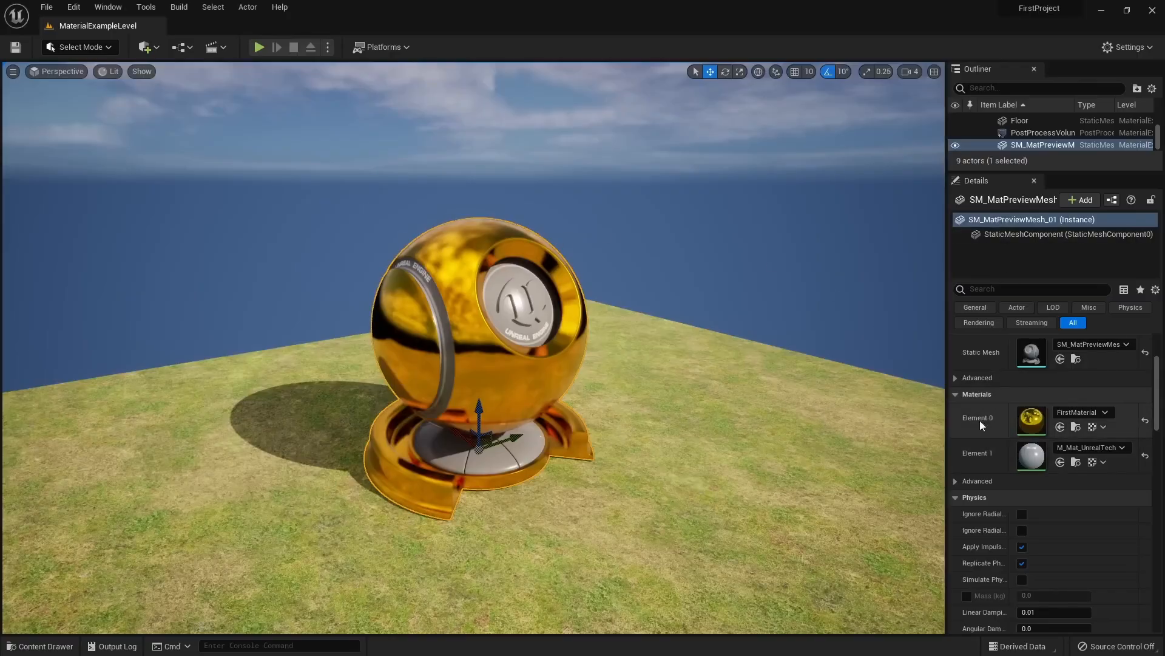
double_click(1030, 421)
right_click_drag(325, 296, 399, 350)
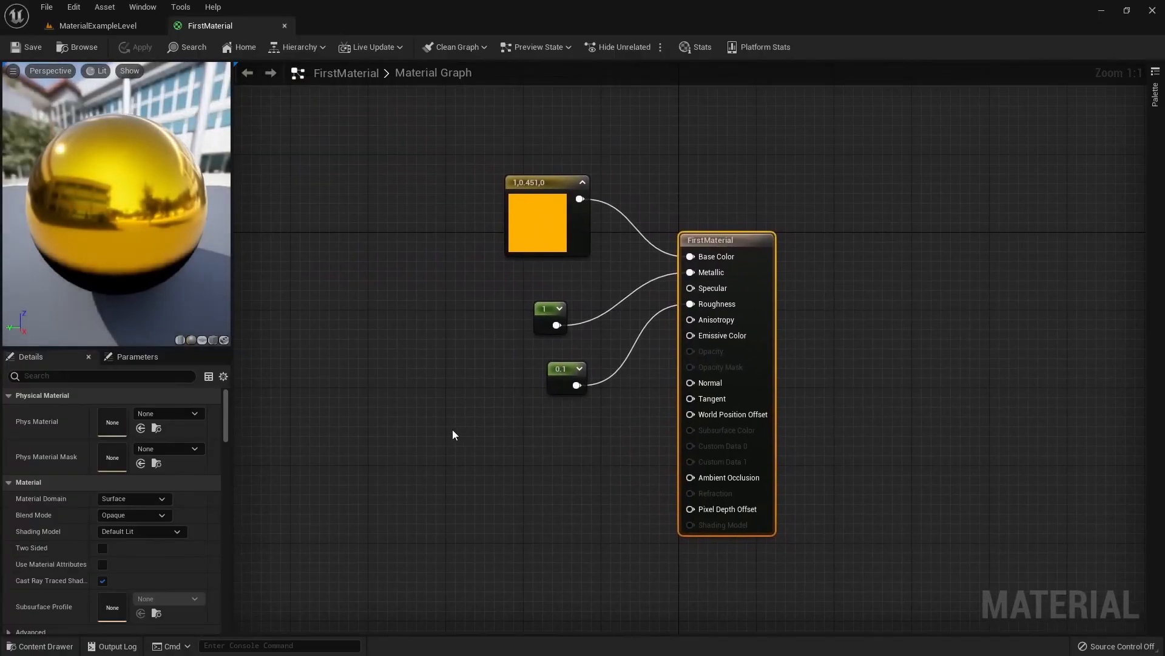
Return to the level, locate the mesh's Element 0 material in the MyStuff folder, and reopen FirstMaterial from there
left_click(137, 28)
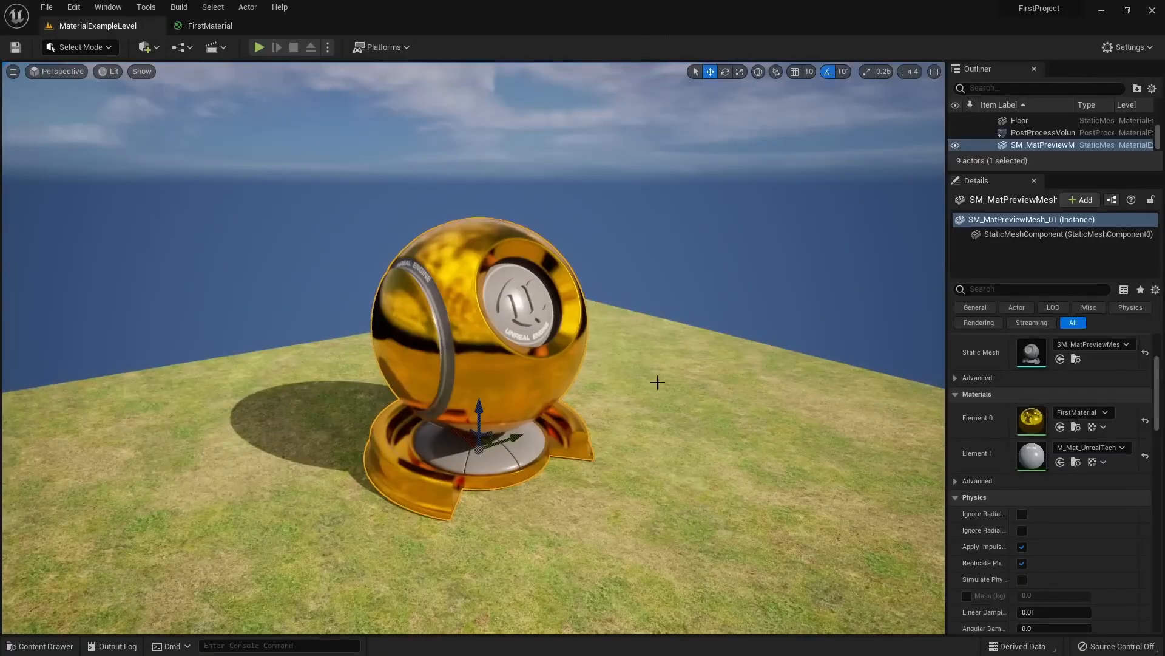
left_click(1077, 428)
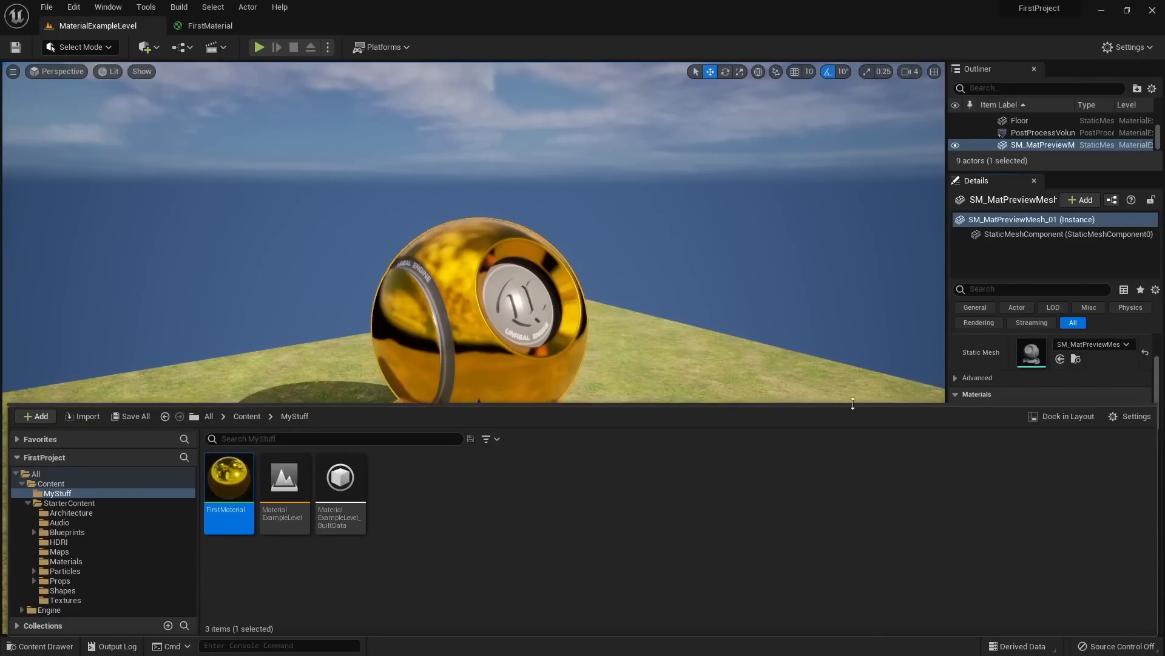
left_click_drag(844, 402, 828, 354)
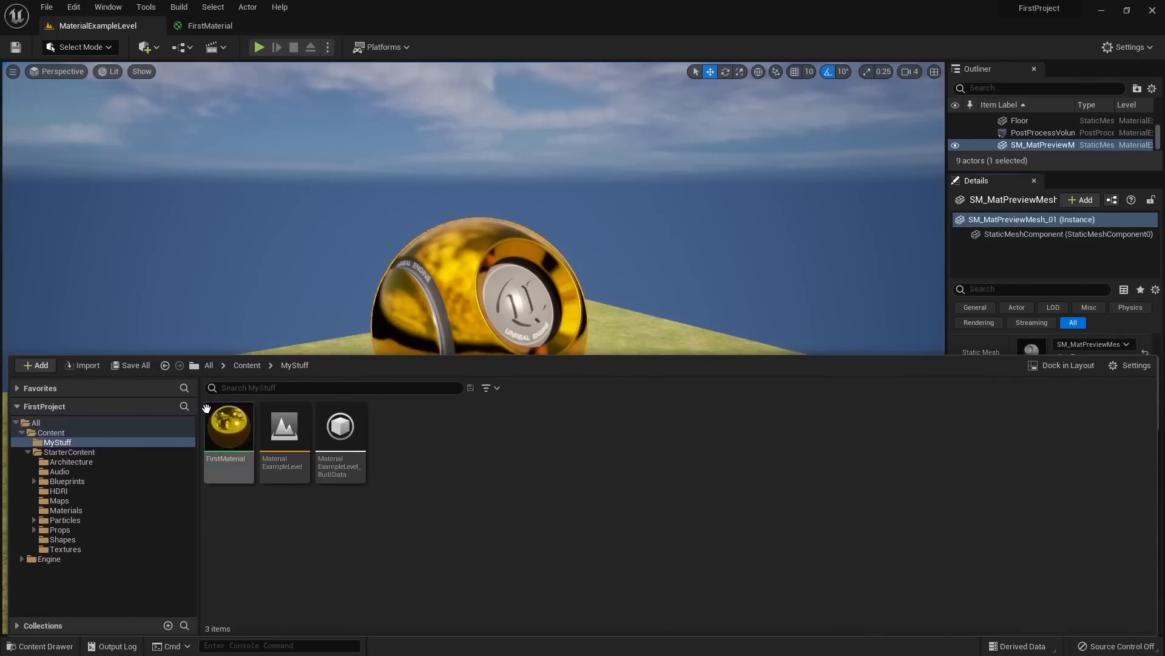
double_click(227, 425)
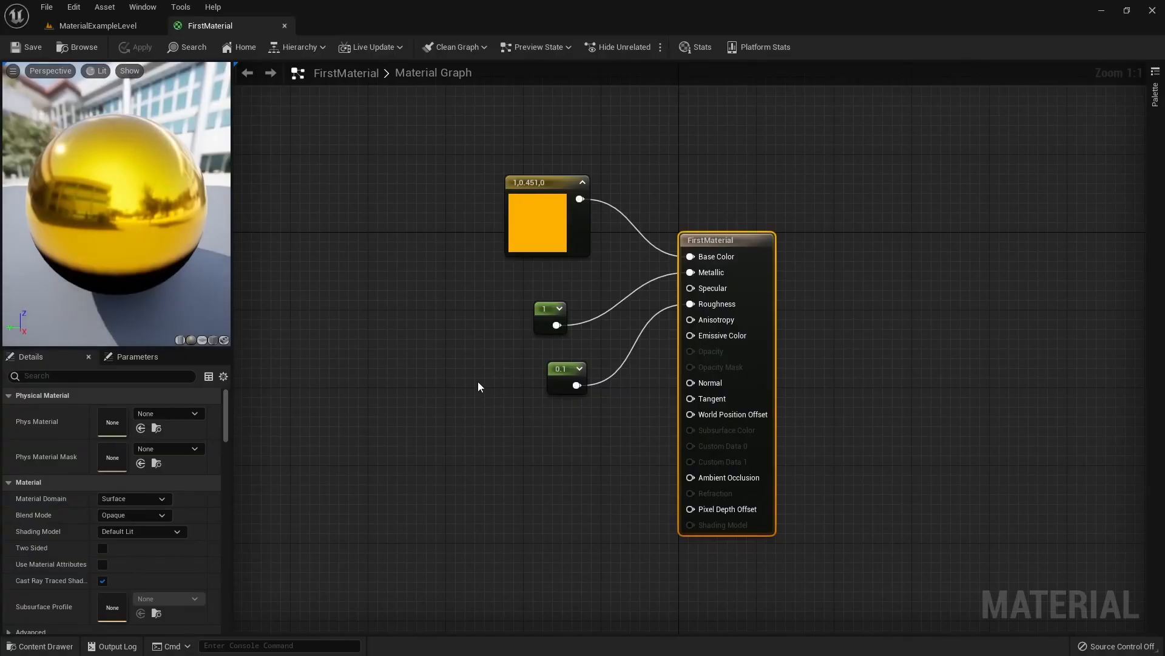
Move the 0.1 constant node up so it lines up just below the constant feeding Metallic
left_click_drag(561, 368, 539, 357)
left_click(469, 354)
left_click(546, 316)
left_click(585, 383)
left_click(539, 363)
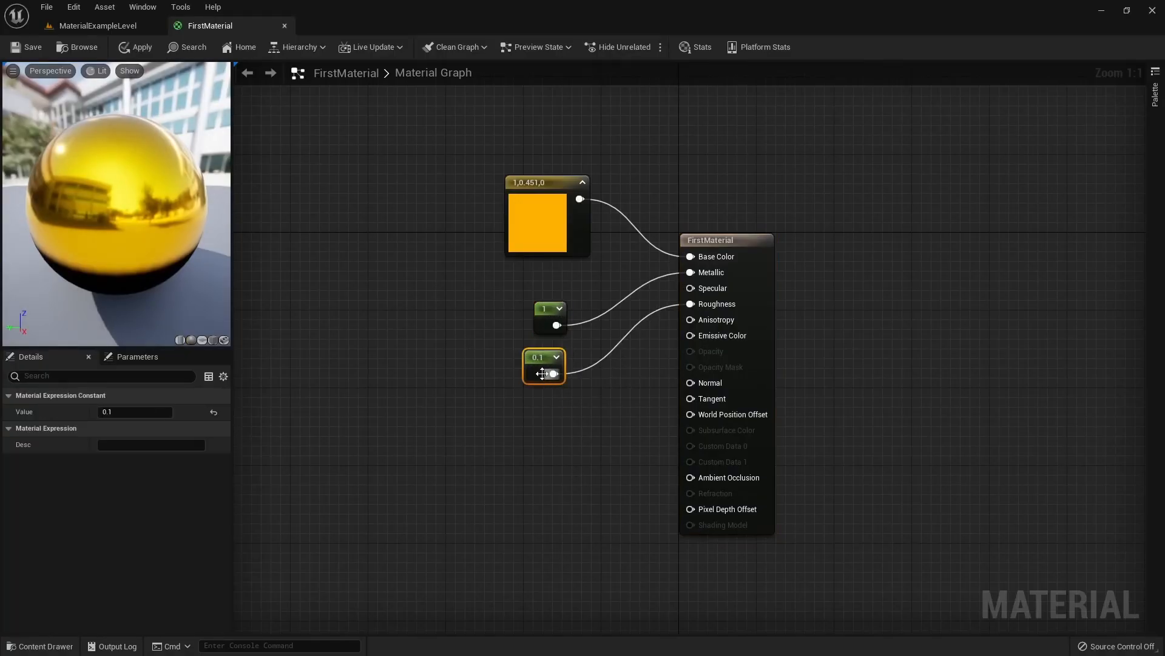
left_click_drag(539, 363, 547, 363)
left_click(479, 363)
left_click_drag(513, 297, 587, 500)
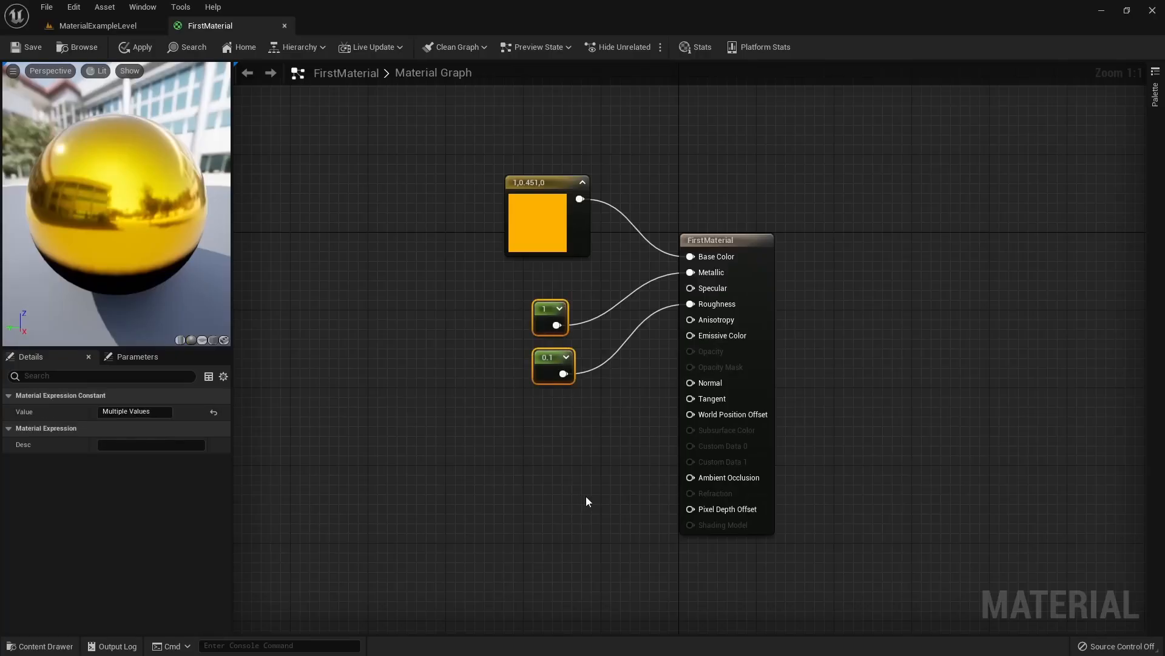
left_click(570, 446)
Set the Metallic constant to 0, apply the material, and inspect the preview mesh in the level up close
left_click_drag(535, 320, 537, 321)
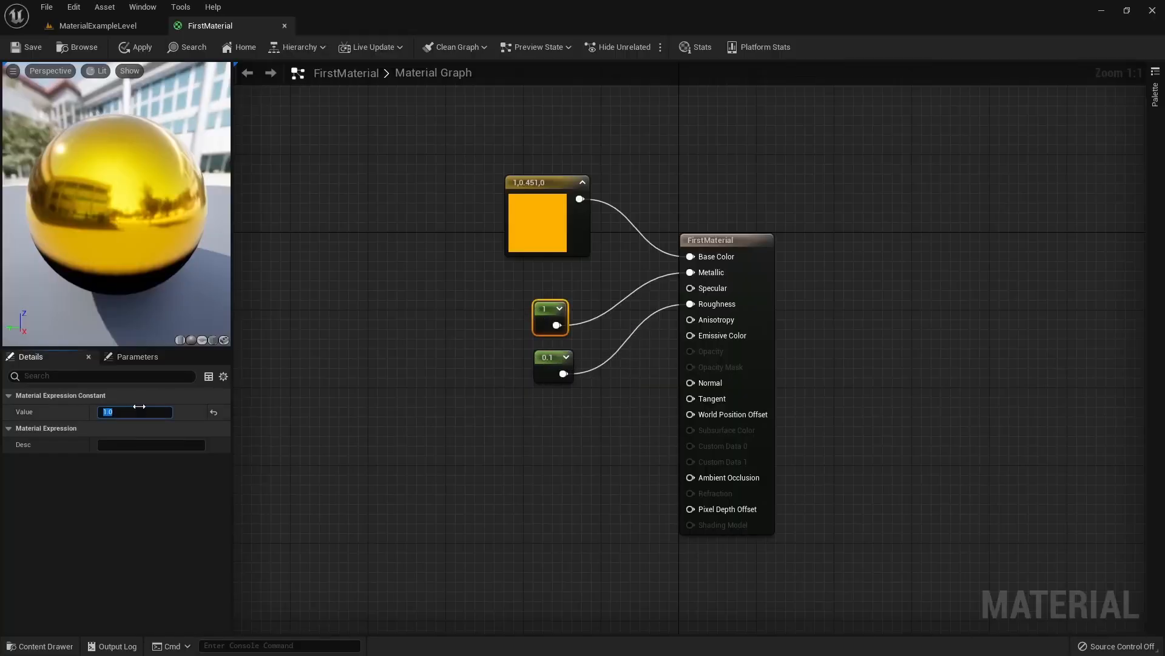
type("0")
key("Return")
left_click(137, 47)
left_click(106, 25)
key("w")
right_click_drag(555, 420, 340, 420)
key("d")
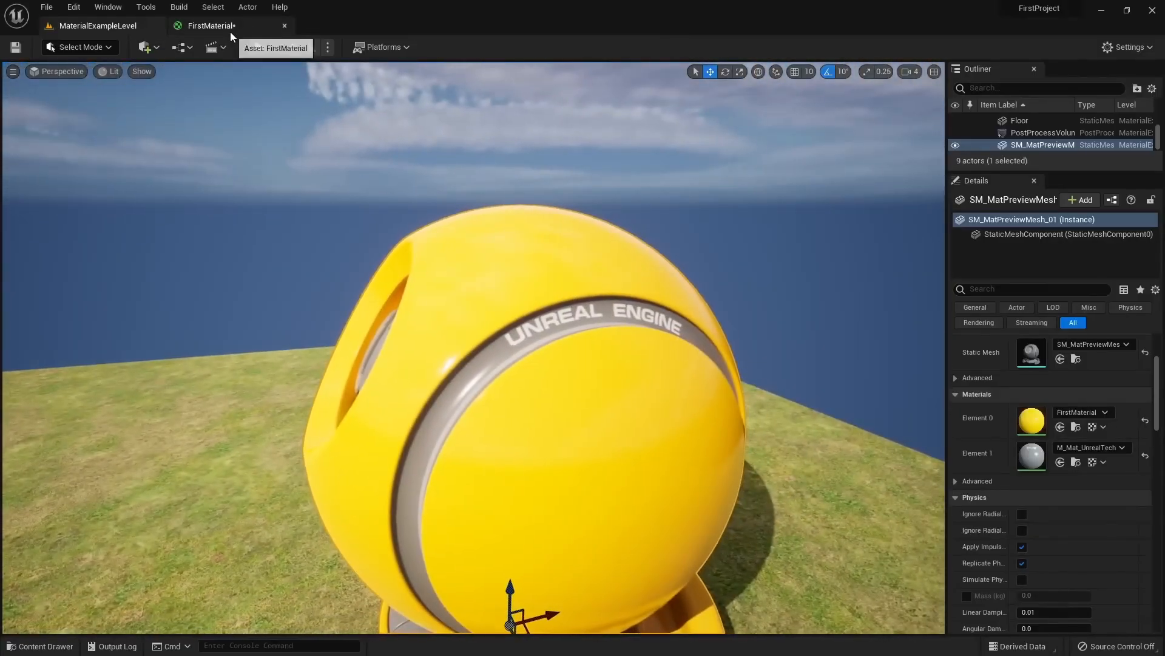
Darken the base colour node to 0.823, 0.371, 0, apply the material, and inspect the preview mesh from several sides
left_click(232, 26)
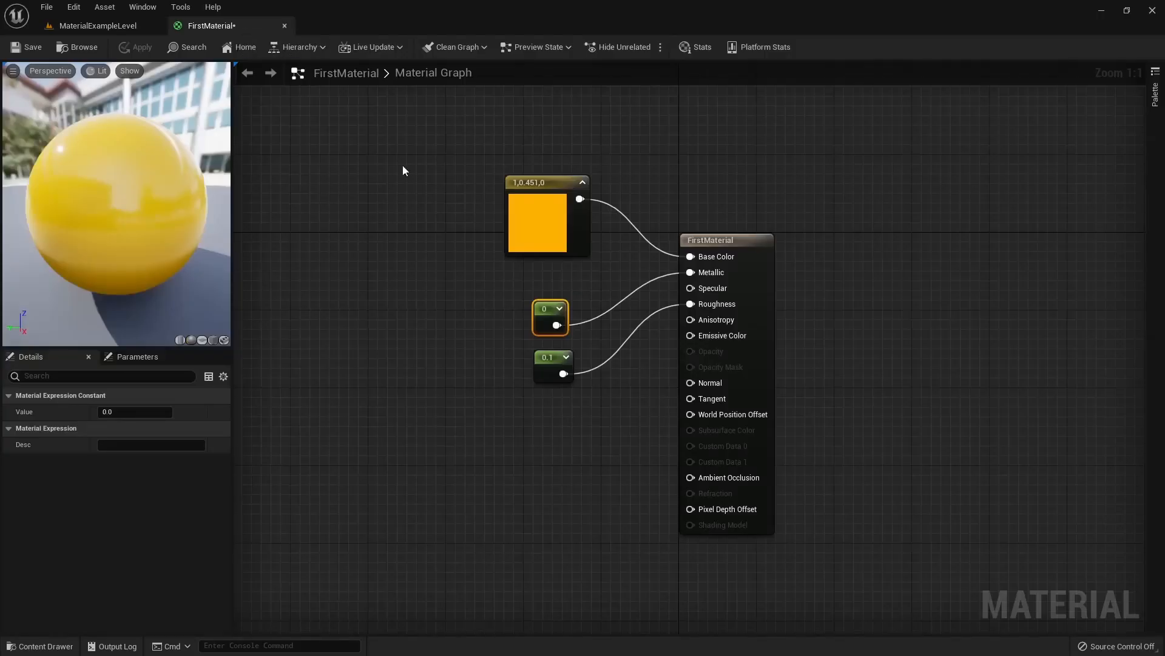
double_click(566, 224)
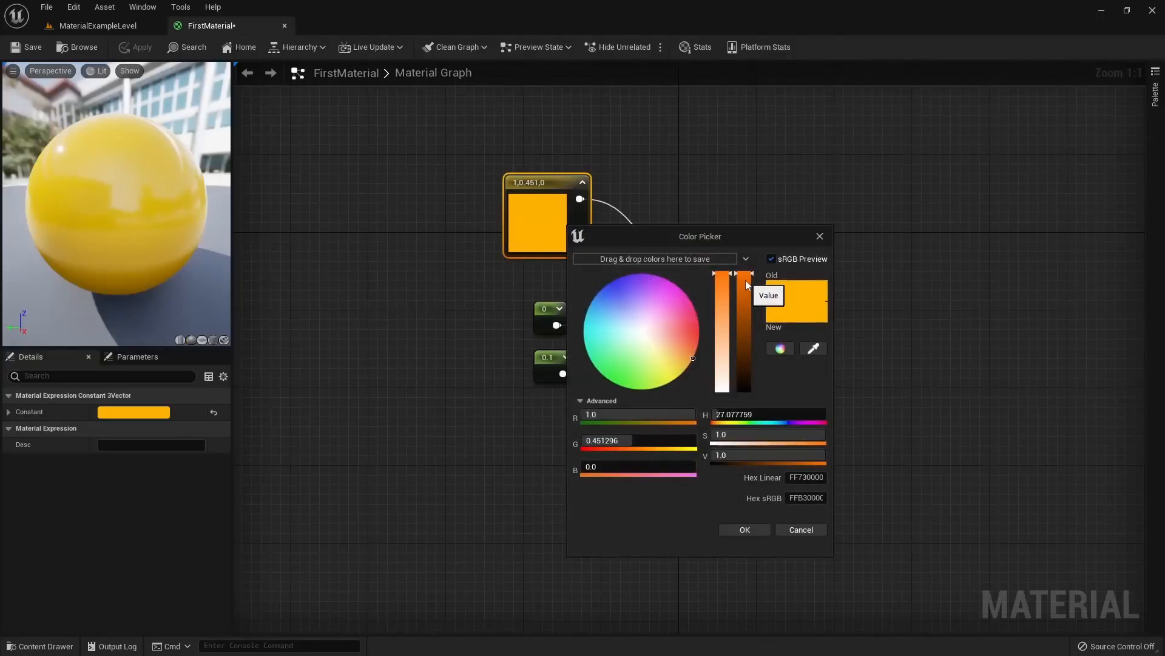
left_click_drag(748, 275, 749, 294)
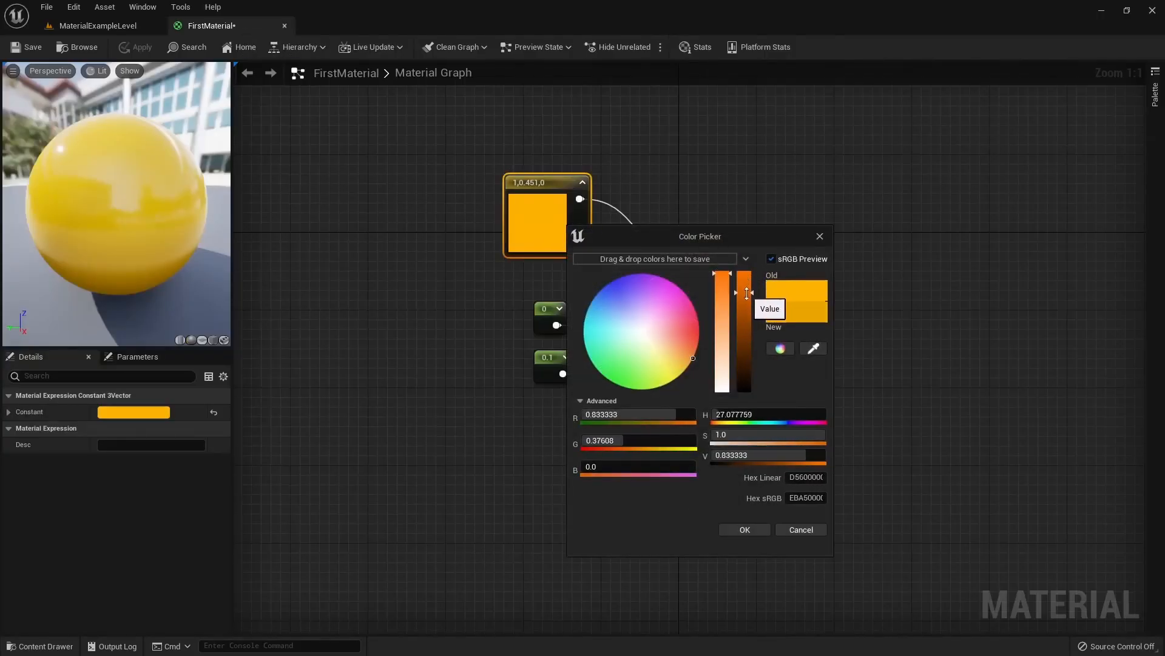
left_click(745, 528)
left_click(135, 47)
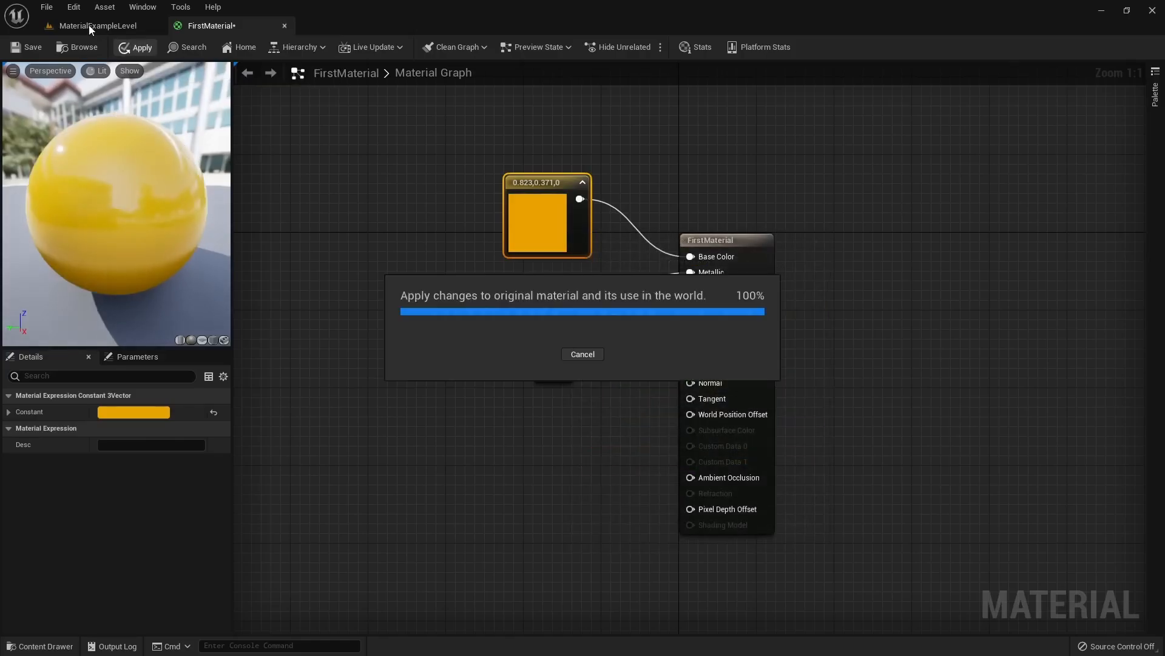
left_click(89, 24)
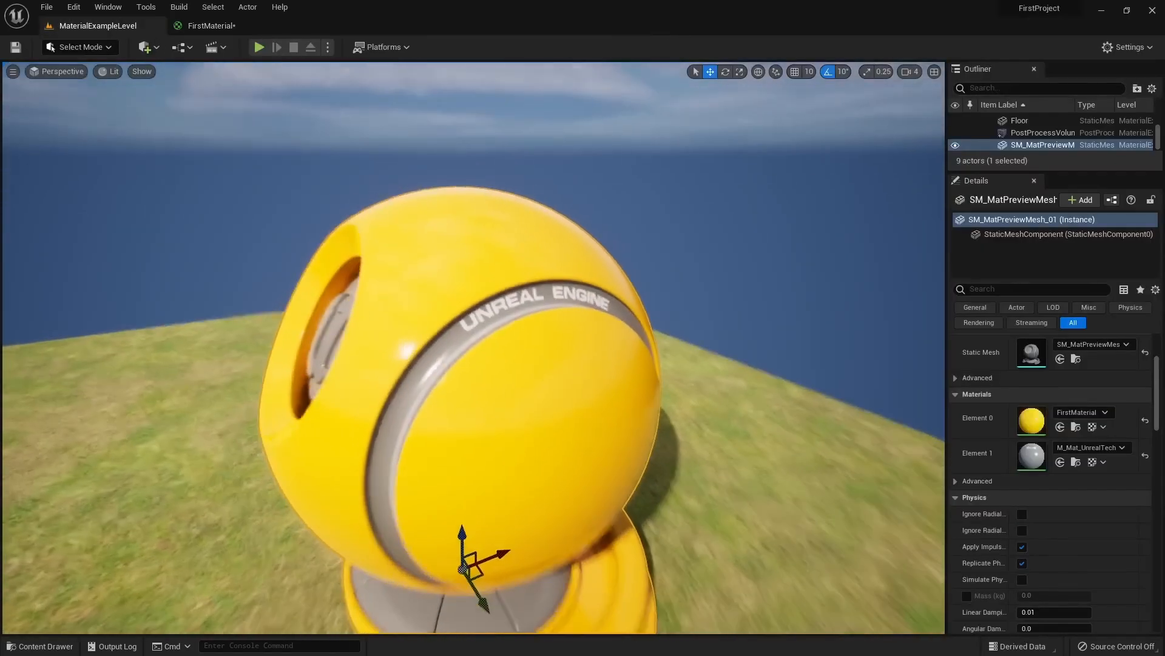
right_click_drag(473, 347, 513, 297)
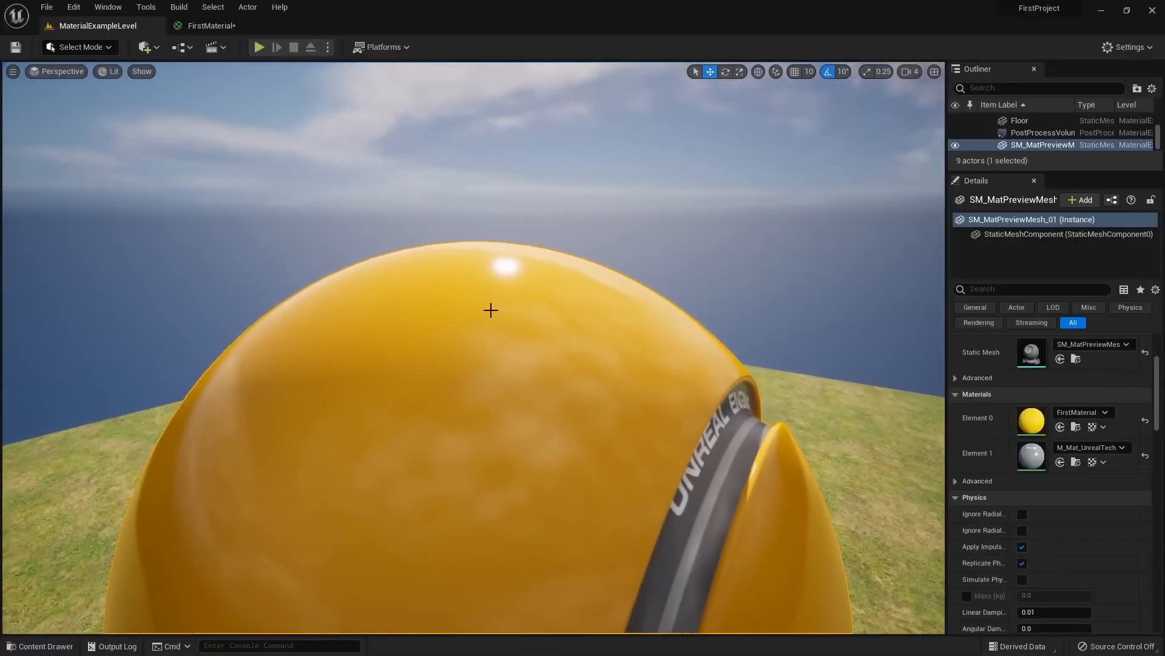
right_click_drag(566, 411, 722, 410)
right_click_drag(509, 387, 570, 411)
Return to the FirstMaterial graph and open the StarterContent Textures folder in the content browser
left_click(220, 29)
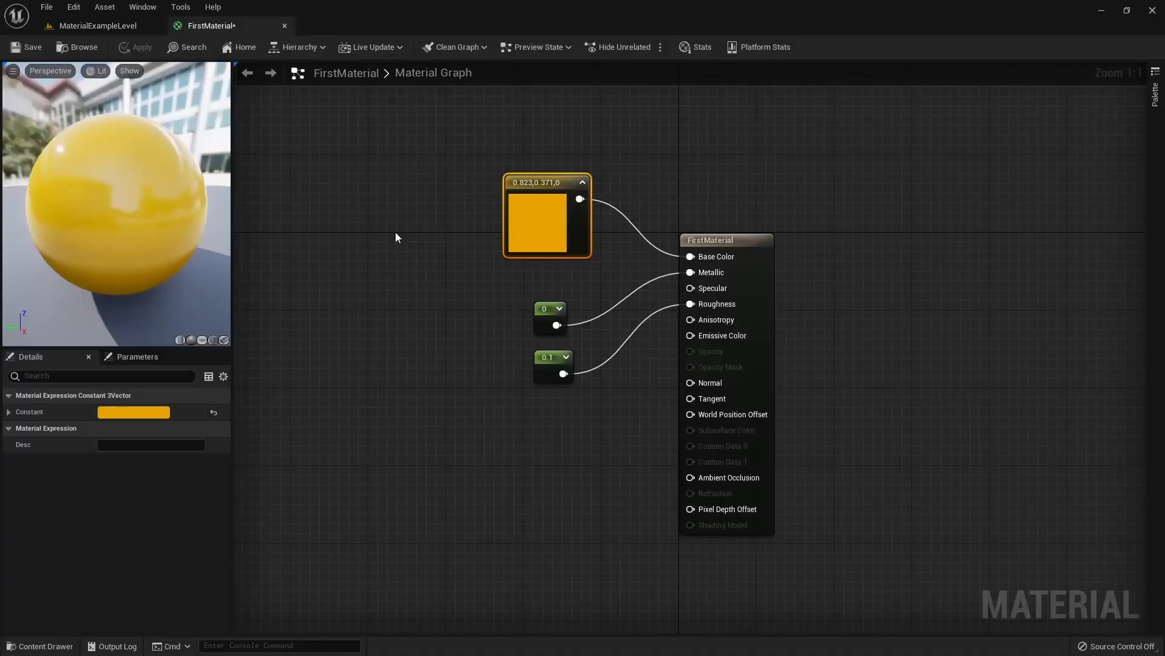
right_click_drag(466, 419, 539, 318)
left_click(547, 345)
key("ctrl+space")
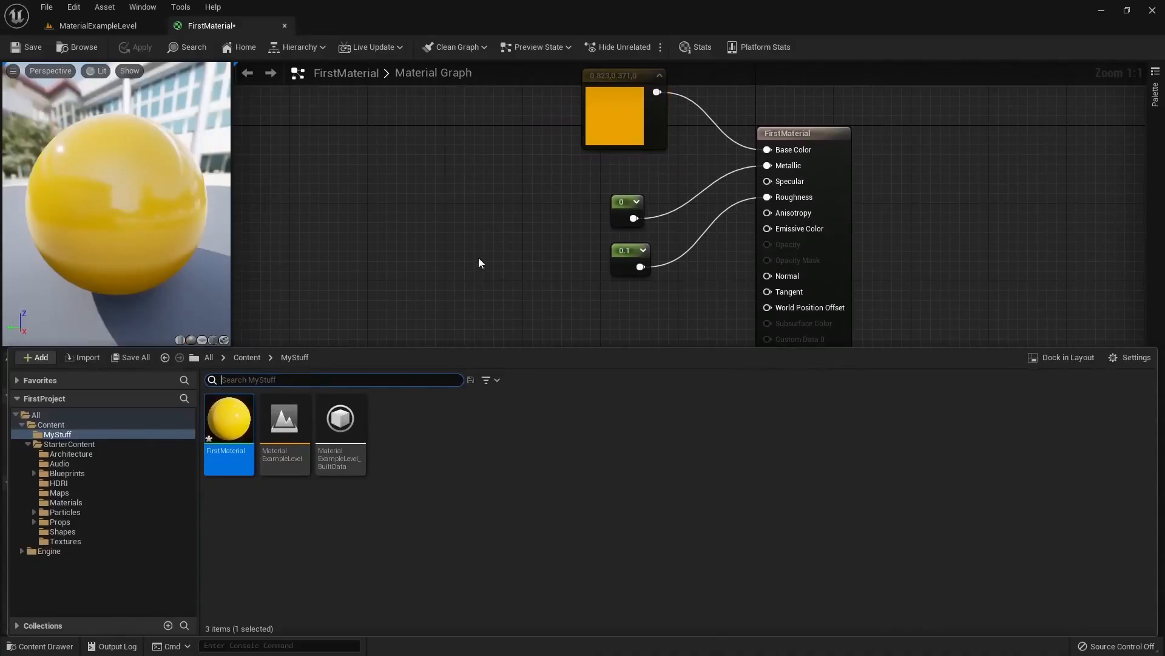
left_click(92, 448)
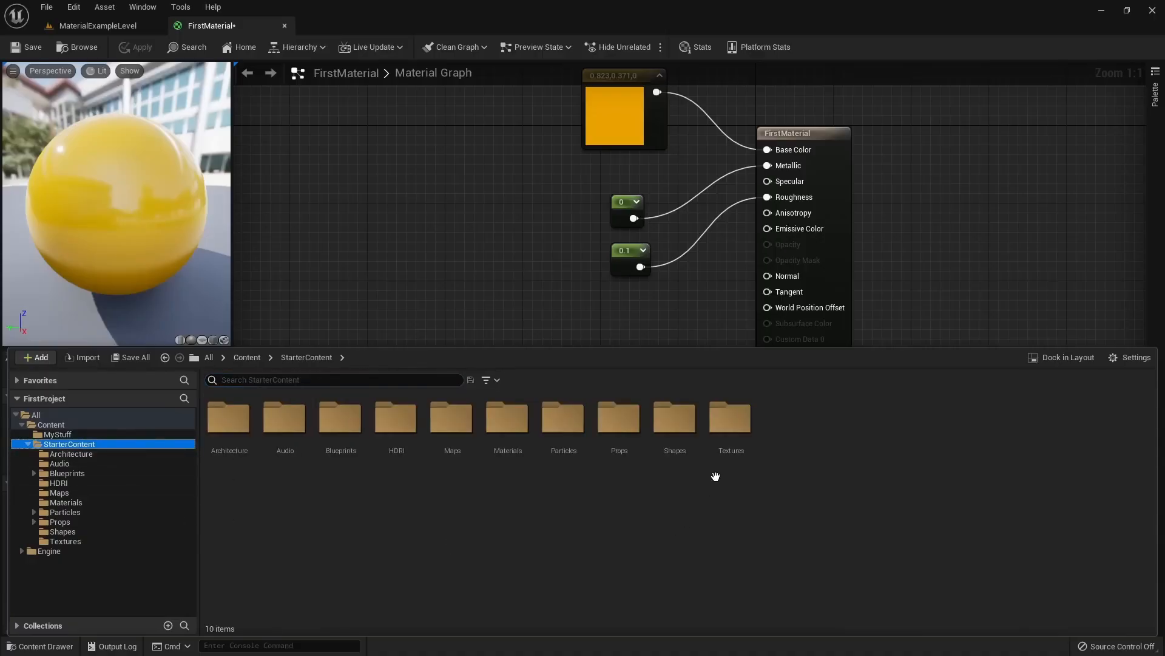
double_click(731, 422)
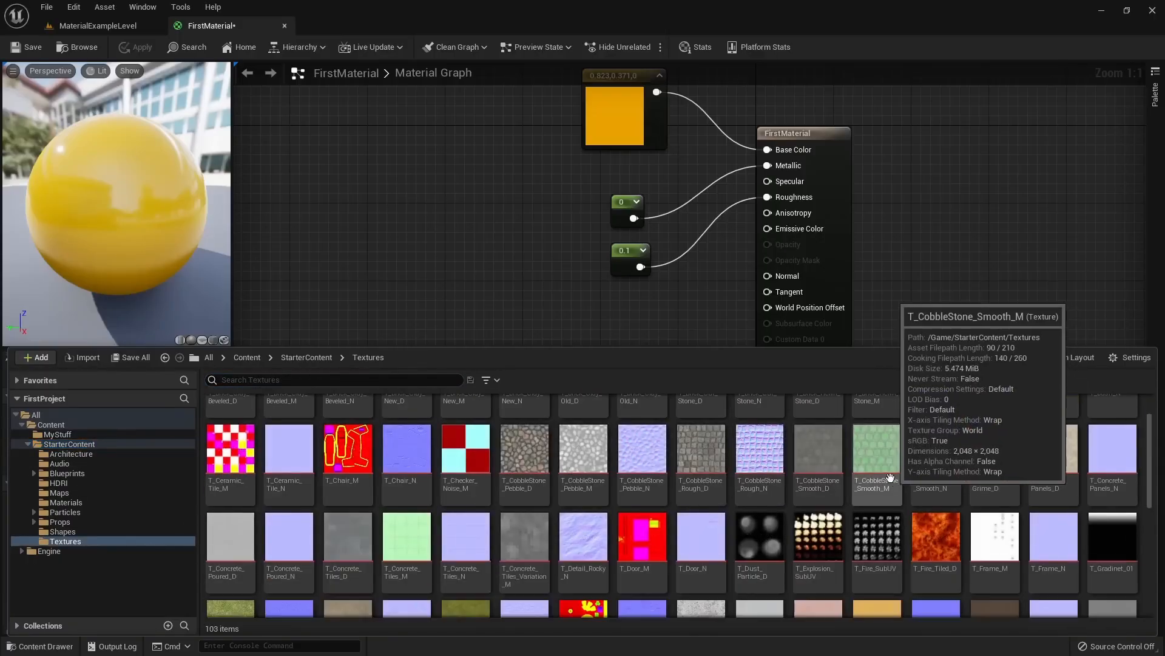
Find the T_Perlin_Noise_M texture and place it in the graph as a Texture Sample below the 0.1 constant
scroll(892, 479, "down", 6)
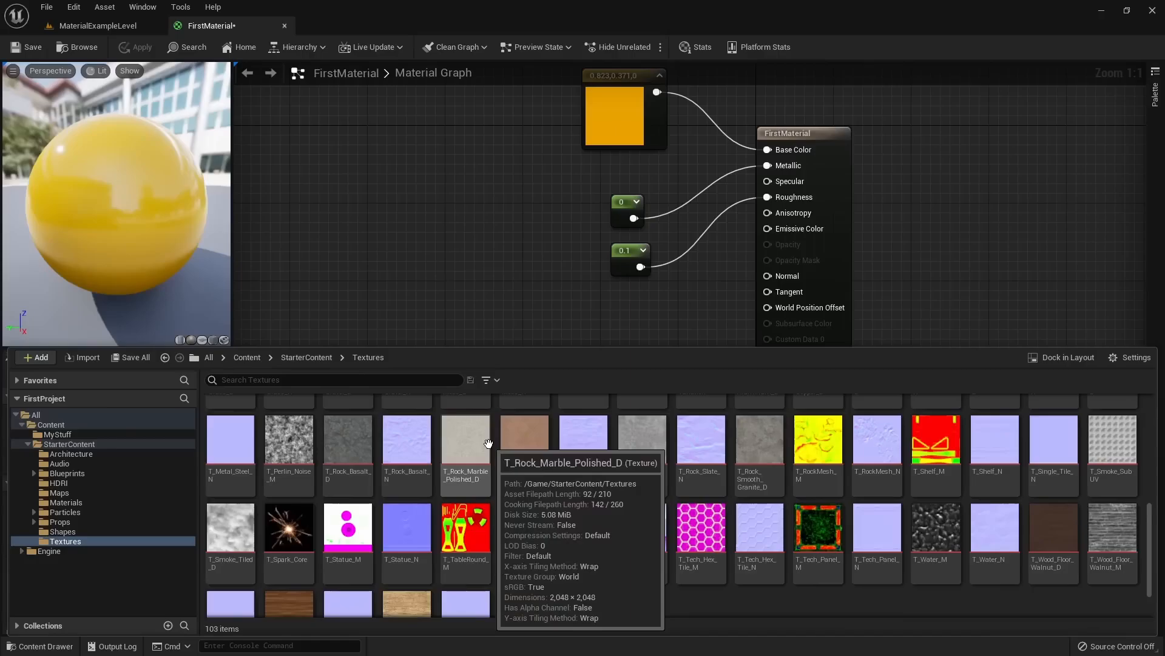
scroll(489, 443, "down", 2)
scroll(507, 462, "up", 3)
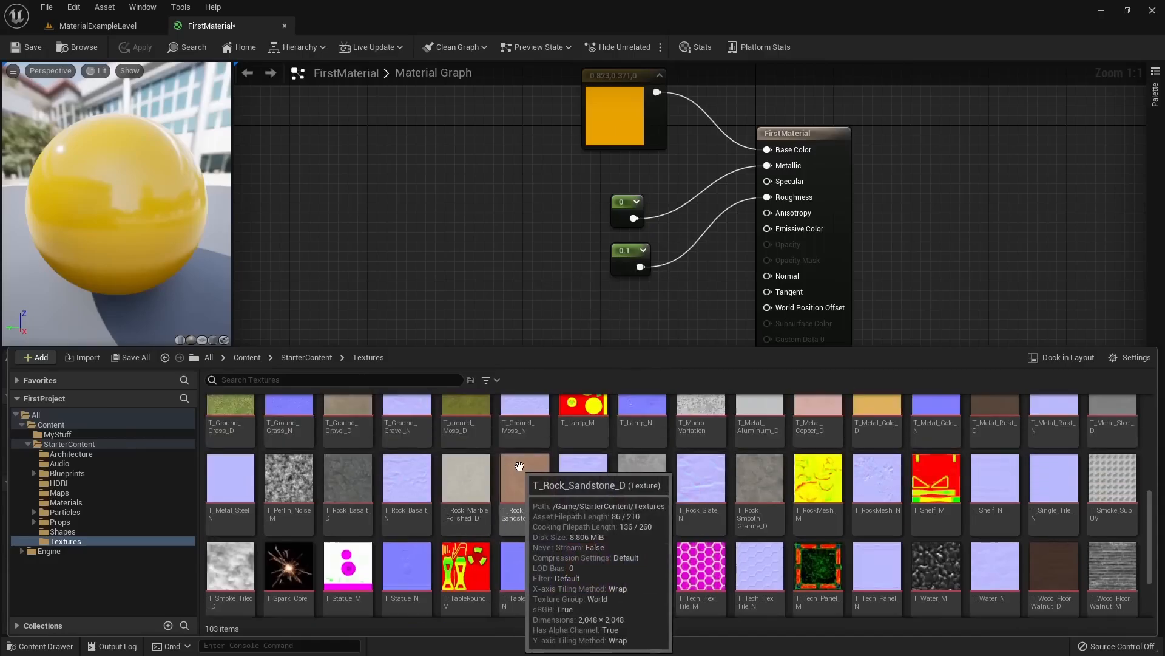
left_click(285, 510)
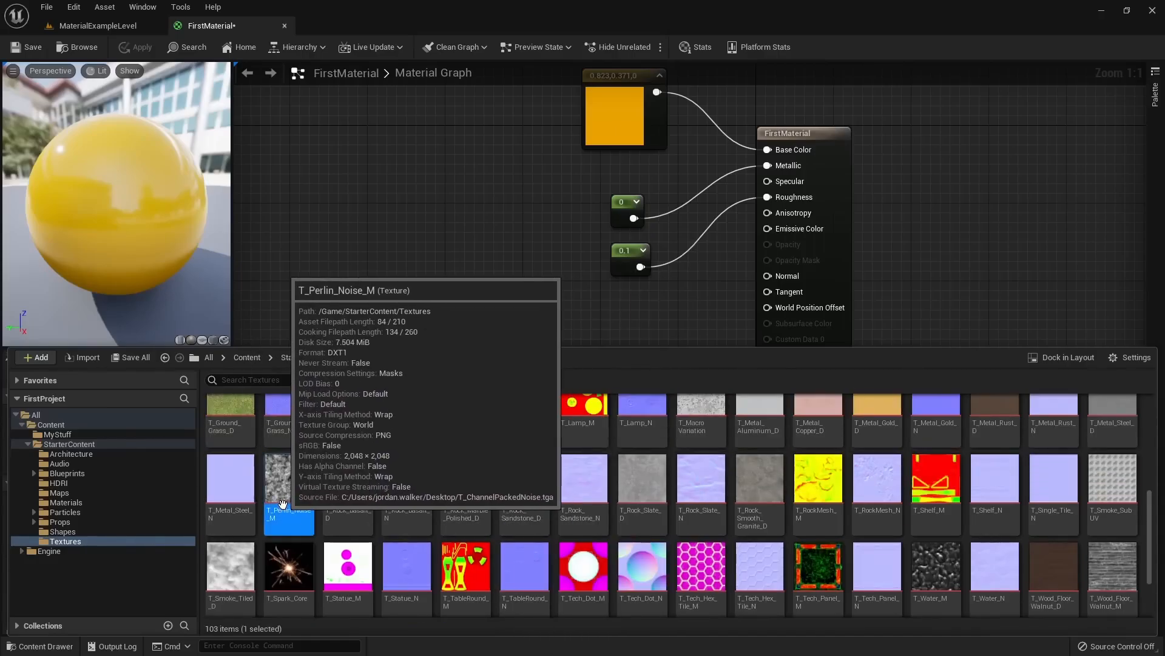
left_click_drag(285, 503, 464, 266)
left_click_drag(510, 354, 540, 397)
right_click_drag(438, 466, 482, 438)
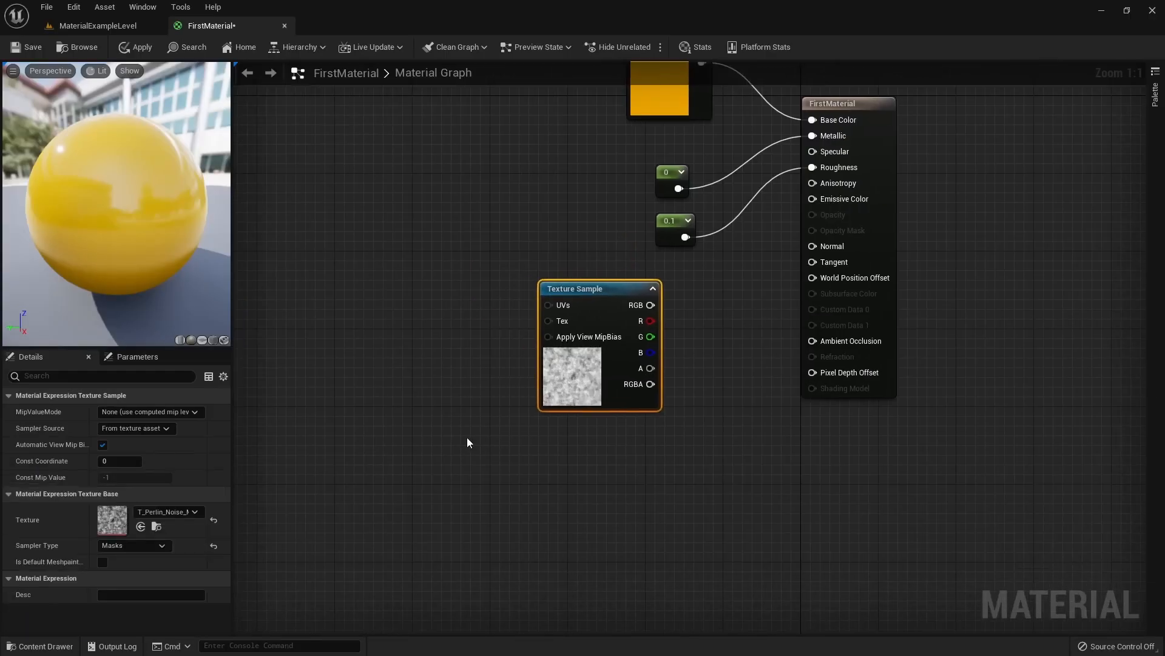
Add a second Texture Sample node to the graph through the node search
left_click(468, 437)
right_click(387, 235)
type("texture sample")
key("Return")
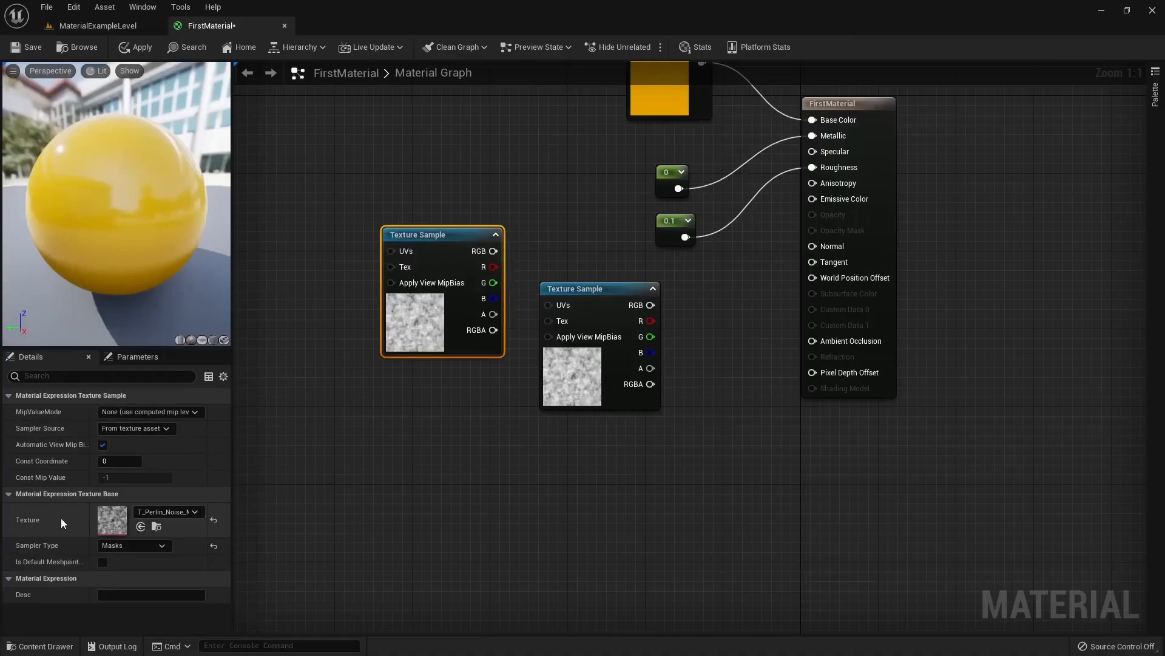
Browse the textures available for the second Texture Sample and delete that node
left_click(182, 512)
scroll(221, 429, "up", 6)
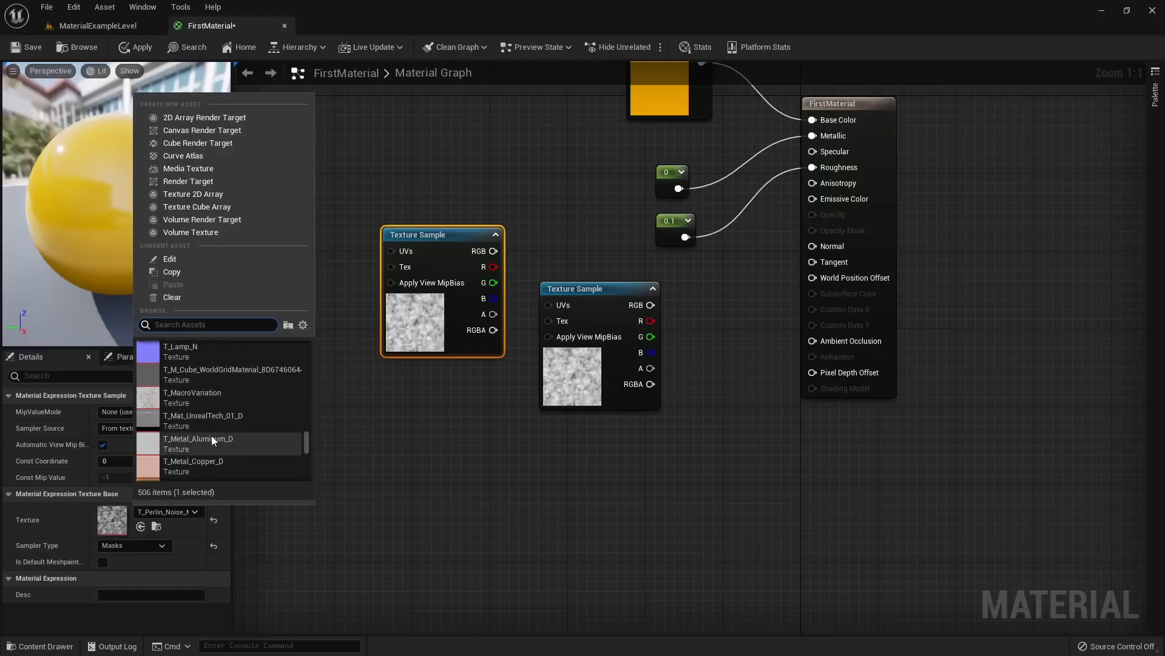
scroll(185, 398, "down", 3)
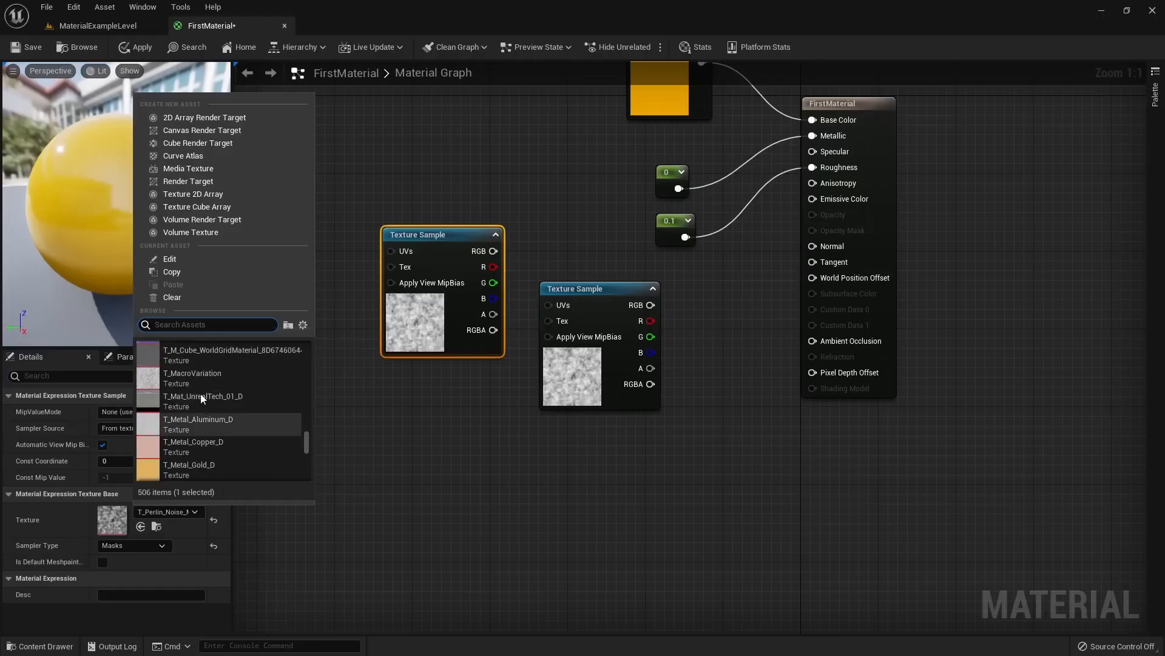
left_click(416, 425)
left_click(449, 347)
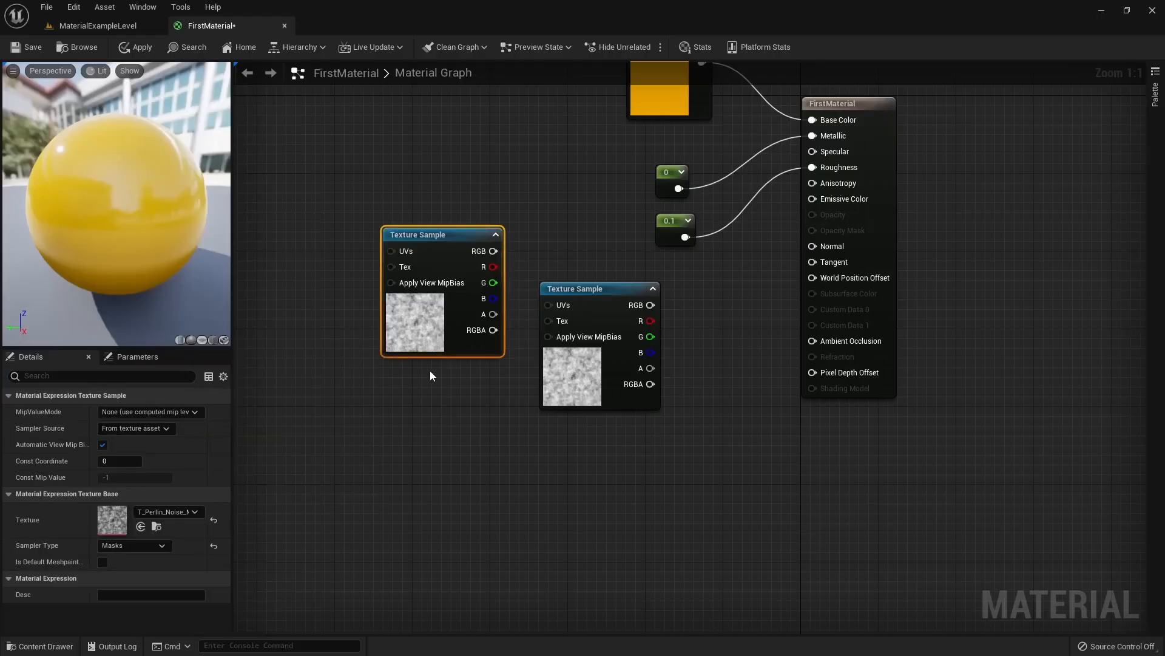
key("Delete")
Move the T_Perlin_Noise_M Texture Sample farther away from the FirstMaterial output node and reselect it
left_click(578, 387)
left_click_drag(577, 386, 452, 337)
left_click(434, 418)
left_click(437, 340)
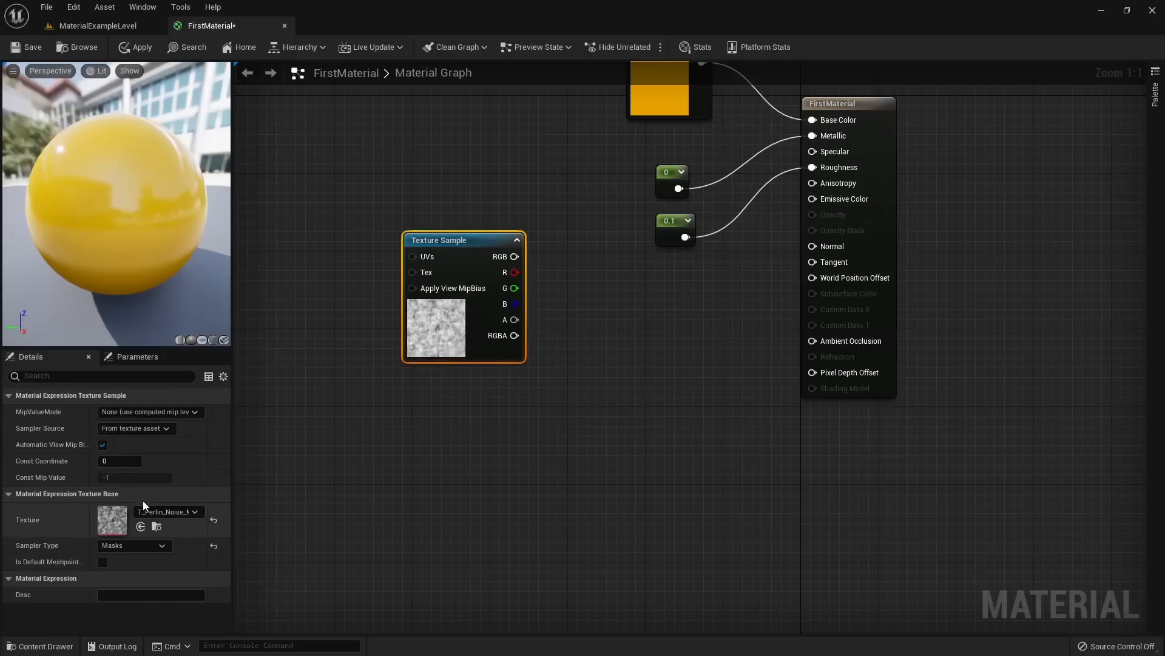
Open T_Perlin_Noise_M in the texture editor, examine its light and dark areas up close, and close it
right_click_drag(501, 378, 495, 443)
double_click(114, 519)
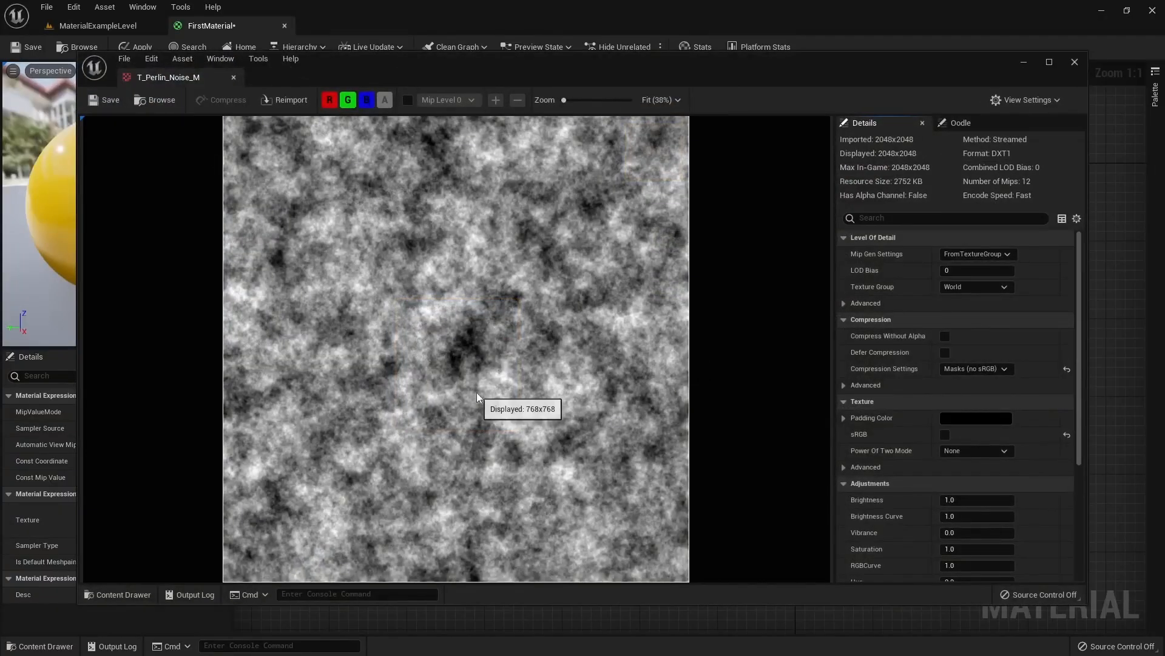
scroll(452, 349, "up", 5)
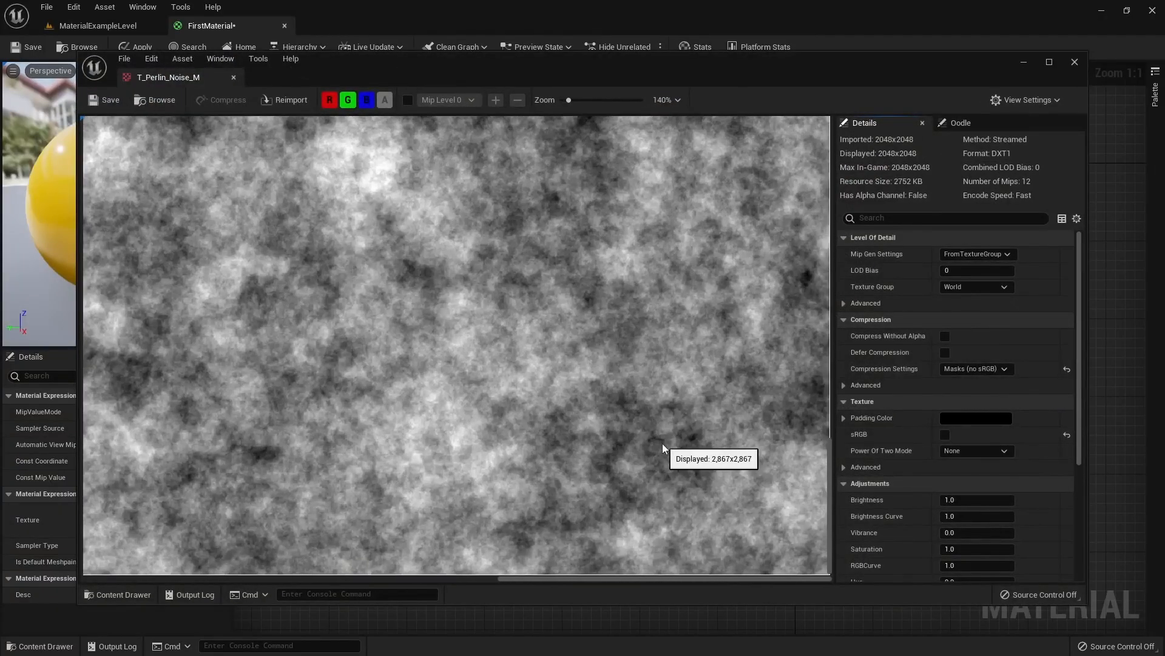
scroll(662, 443, "down", 6)
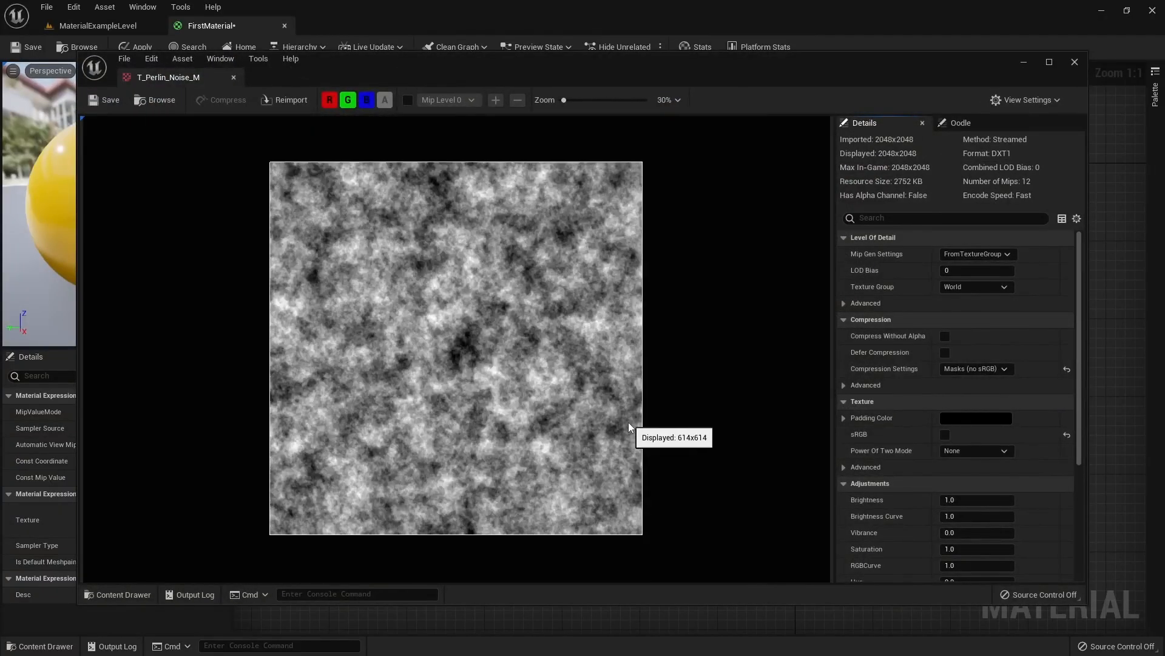
middle_click(176, 75)
Connect the Texture Sample's RGB output to Roughness and delete the disconnected 0.1 constant
left_click_drag(420, 417, 449, 437)
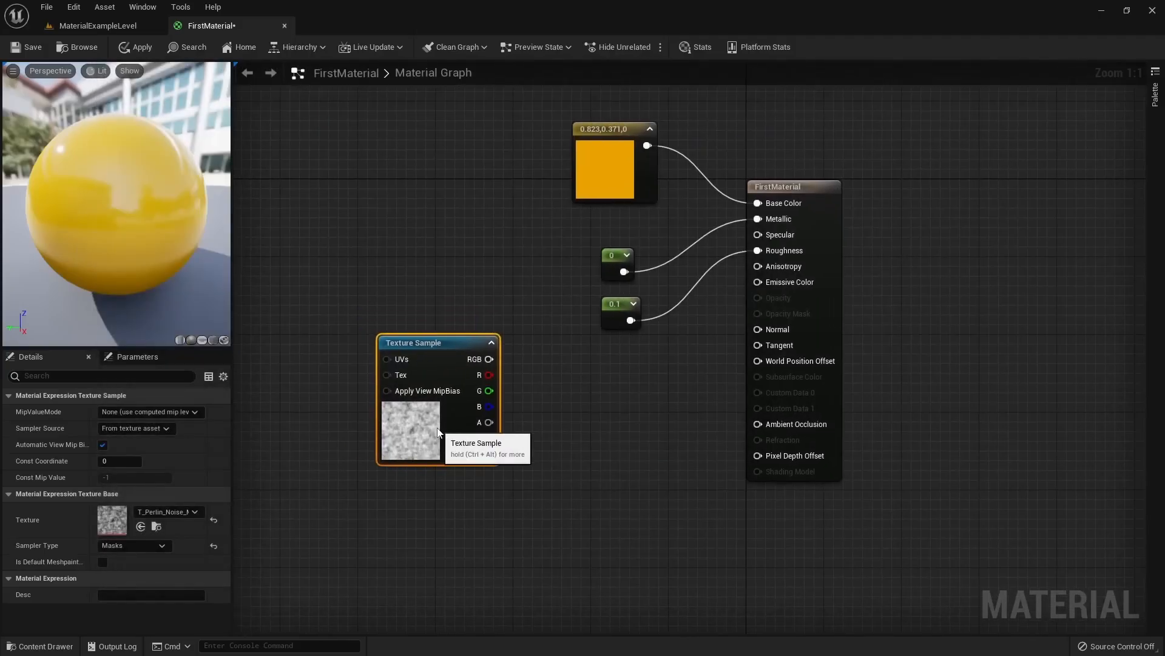
left_click(535, 443)
right_click_drag(734, 222, 694, 231)
left_click_drag(450, 366, 735, 259)
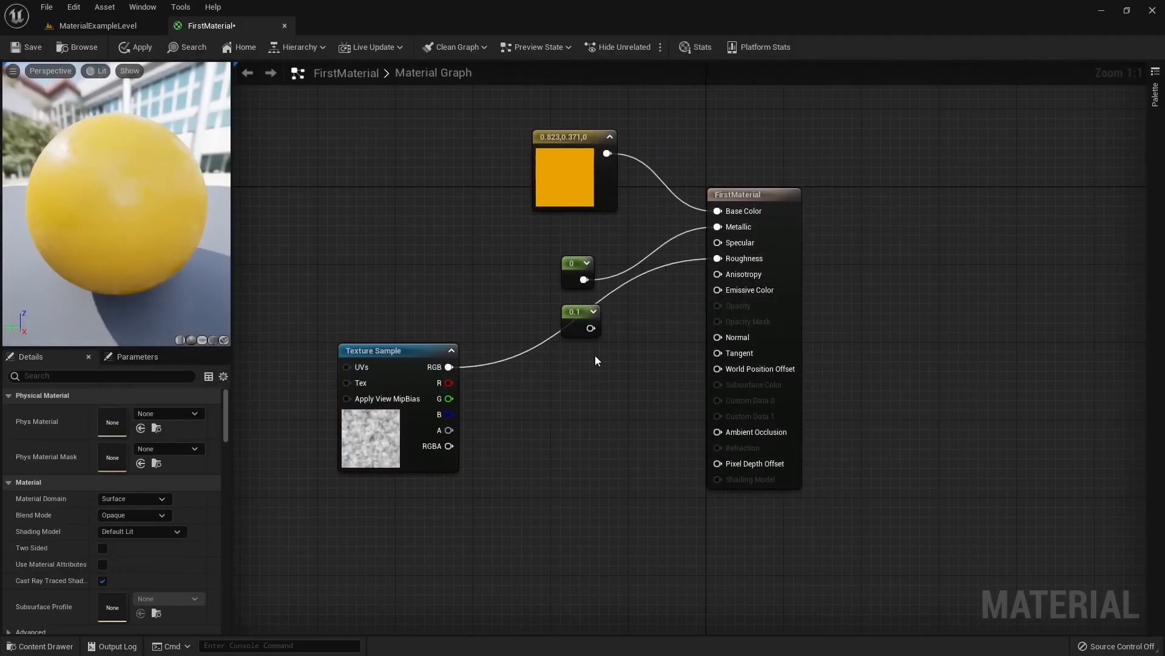
left_click(581, 325)
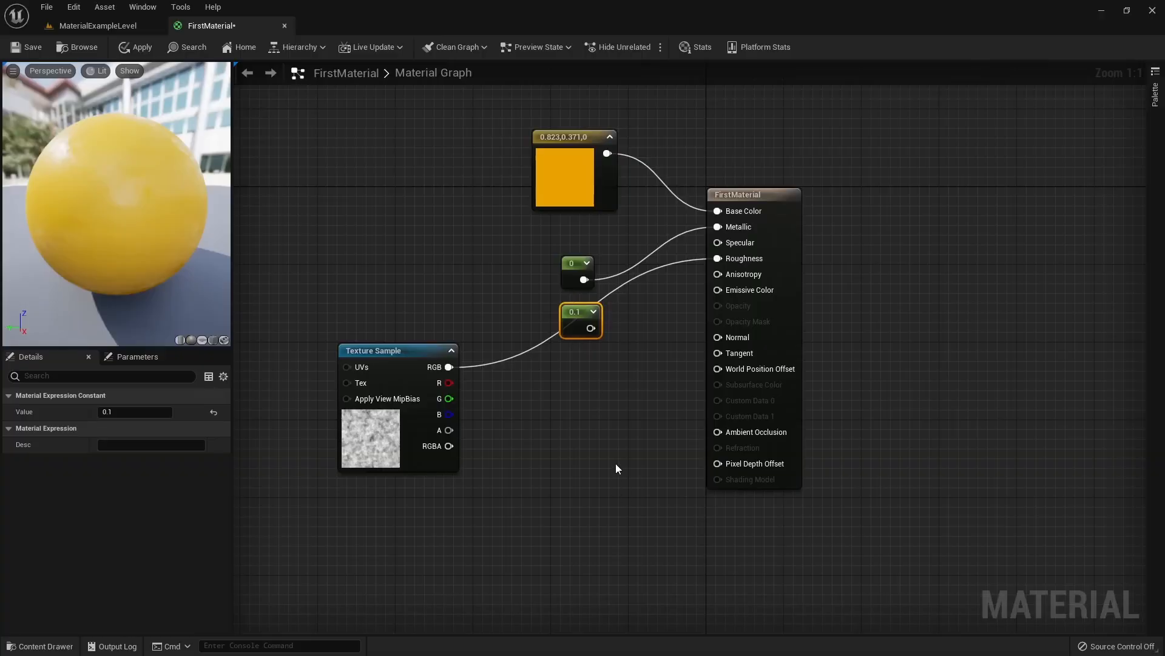
key("Delete")
Move the Texture Sample closer to the FirstMaterial node and apply the material
left_click_drag(416, 384, 523, 384)
left_click(414, 313)
left_click(136, 47)
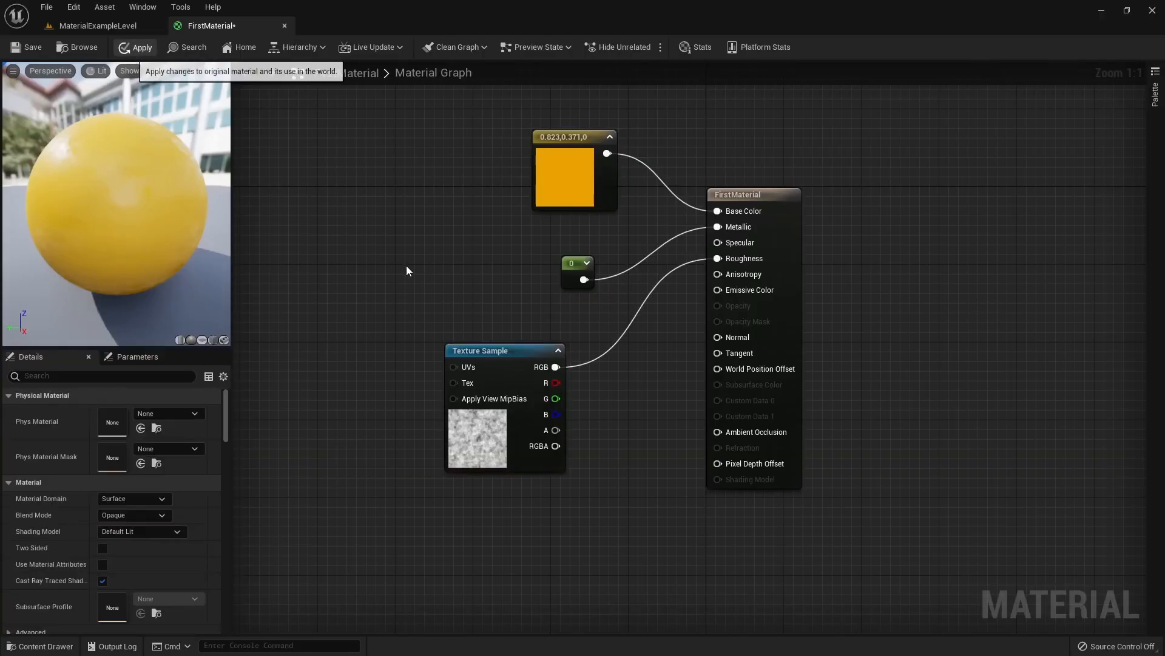
Return to MaterialExampleLevel, rotate the sunlight across the preview mesh, and inspect its roughness variation up close
left_click(91, 25)
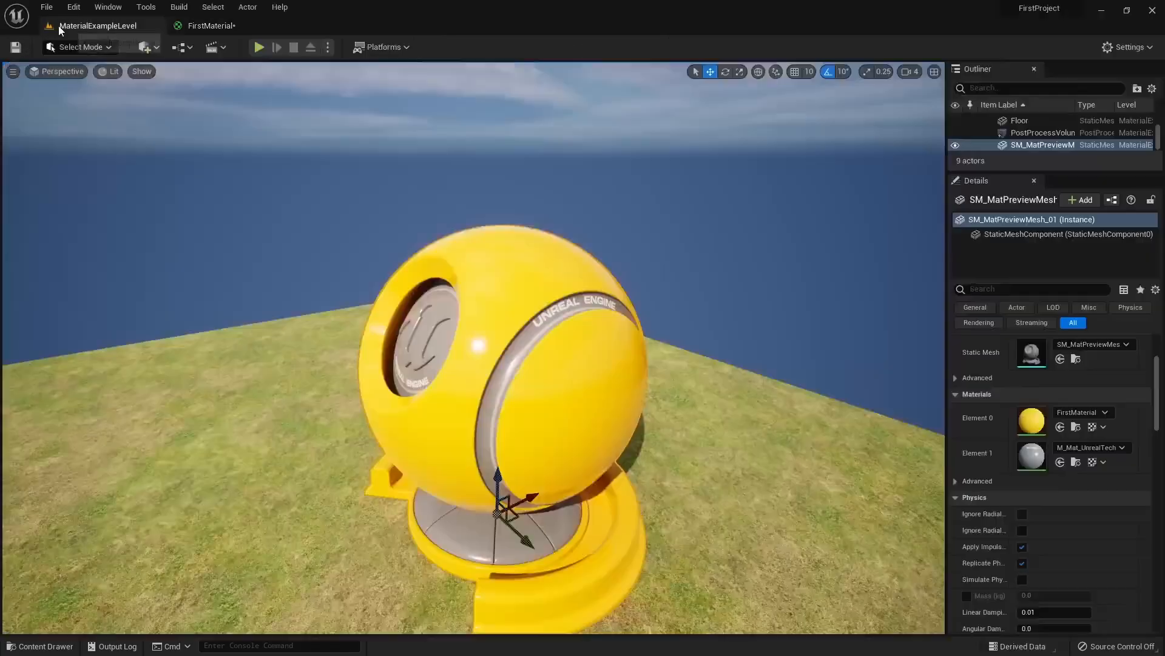
key("w")
mouse_move(531, 355)
right_mouse_down()
mouse_move(531, 298)
mouse_move(455, 267)
mouse_move(403, 219)
mouse_move(538, 348)
right_mouse_up()
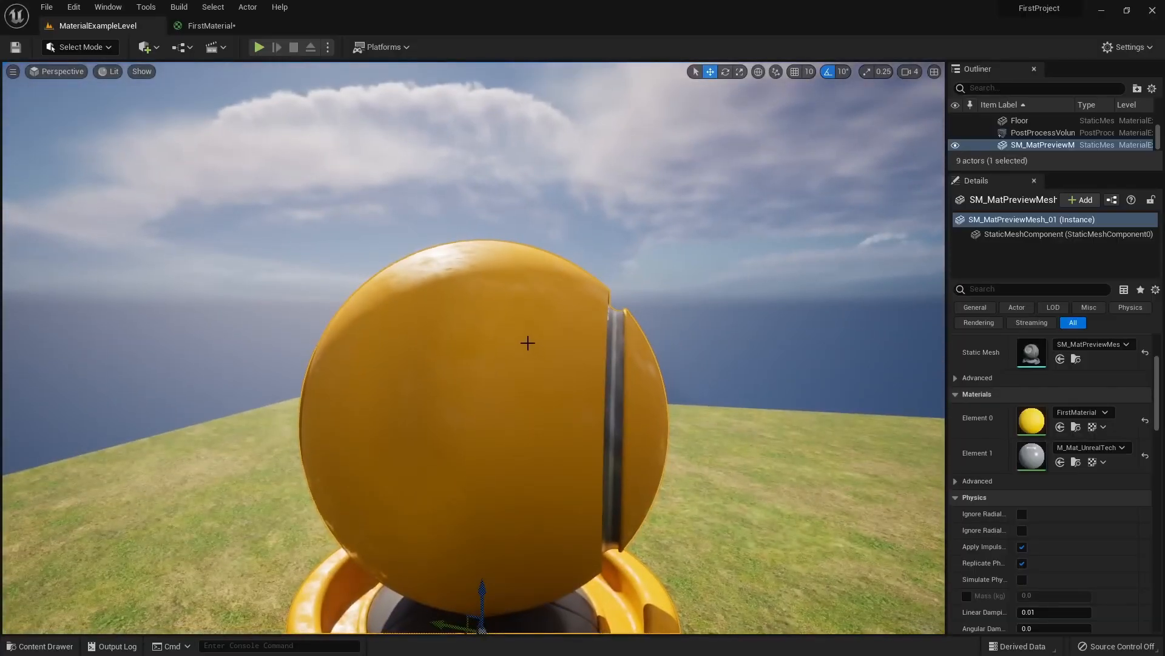
key("ctrl+l")
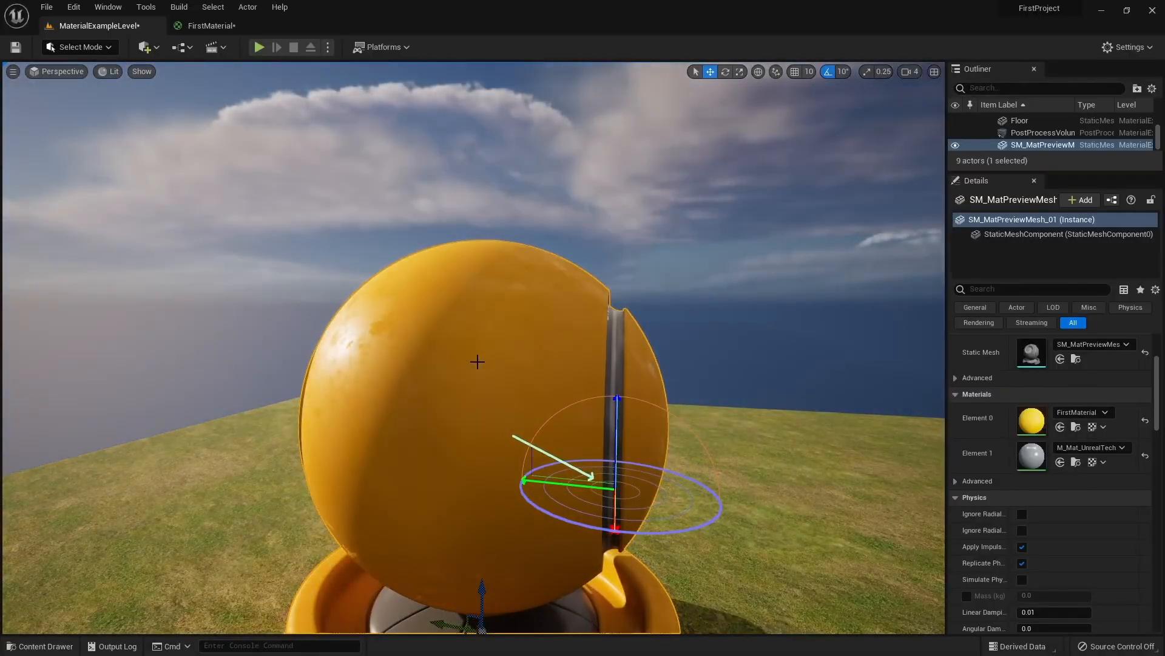
right_click_drag(476, 354, 340, 425)
left_click_drag(474, 347, 485, 290, "alt")
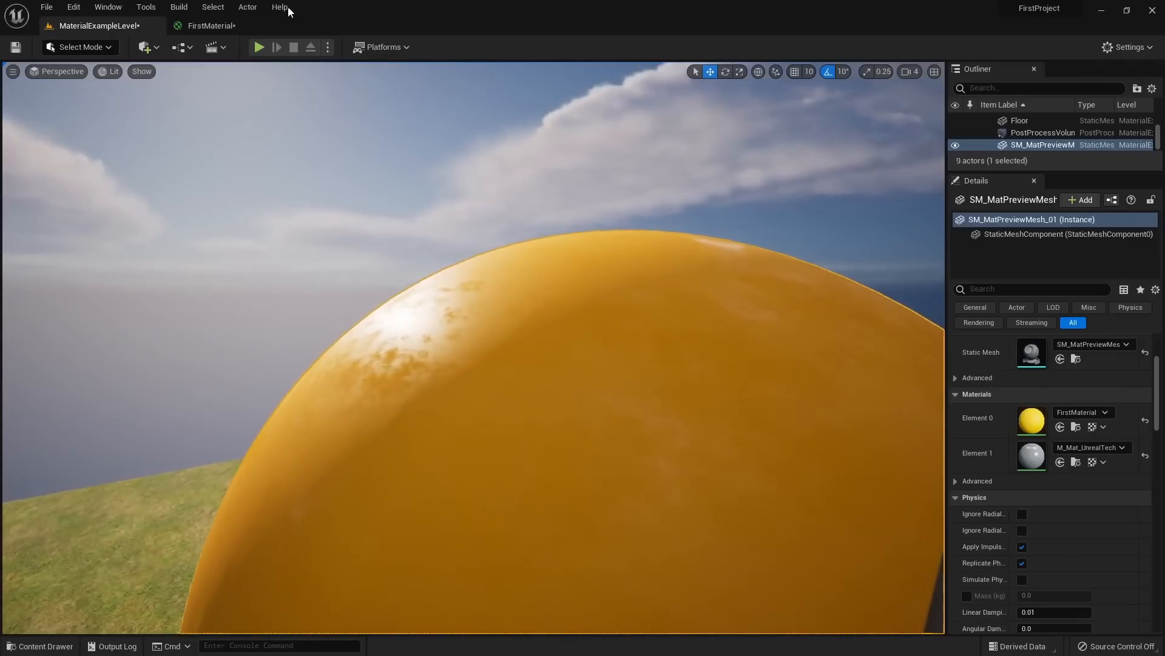
Compare the noise Texture Sample with the preview mesh in the level, viewing the mesh in Unlit and again in Lit mode
left_click(206, 25)
left_click(484, 437)
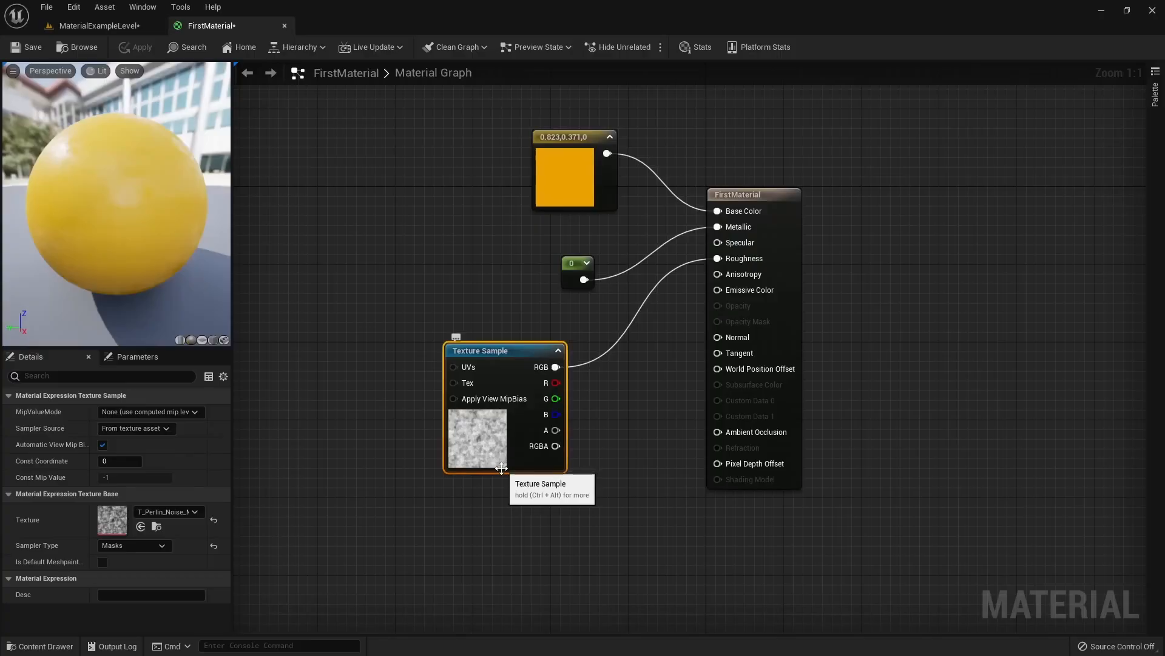
left_click(110, 26)
left_click_drag(455, 362, 486, 352, "alt")
left_click_drag(601, 444, 590, 445, "alt")
mouse_move(479, 385)
left_mouse_down("alt")
mouse_move(452, 385)
mouse_move(476, 383)
left_mouse_up("alt")
key("alt+3")
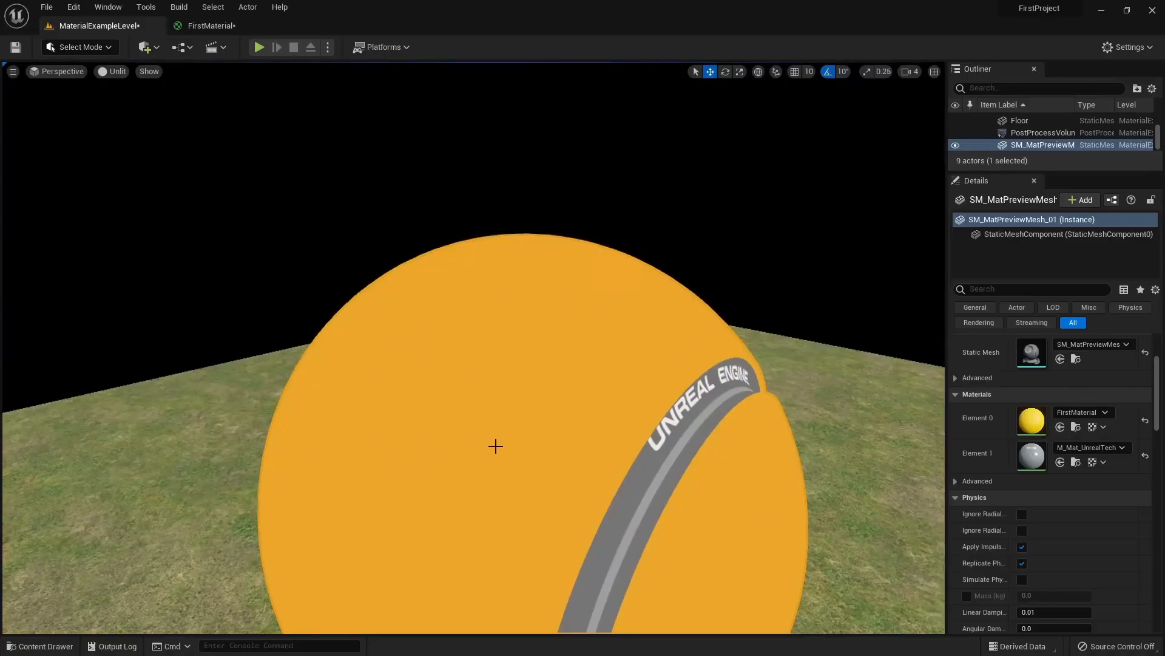
key("alt+4")
right_click_drag(490, 406, 558, 438)
Reopen the FirstMaterial graph and move the orange base colour node up and away from the output node
left_click(212, 25)
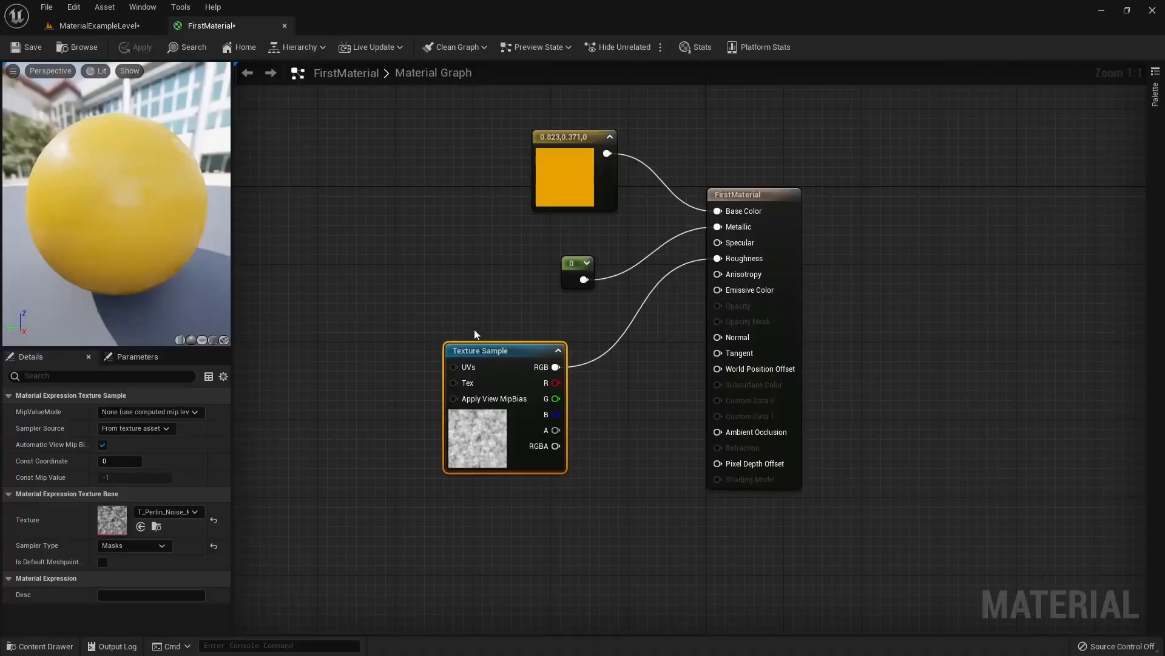
left_click(394, 314)
right_click_drag(394, 315, 475, 370)
left_click_drag(644, 261, 564, 220)
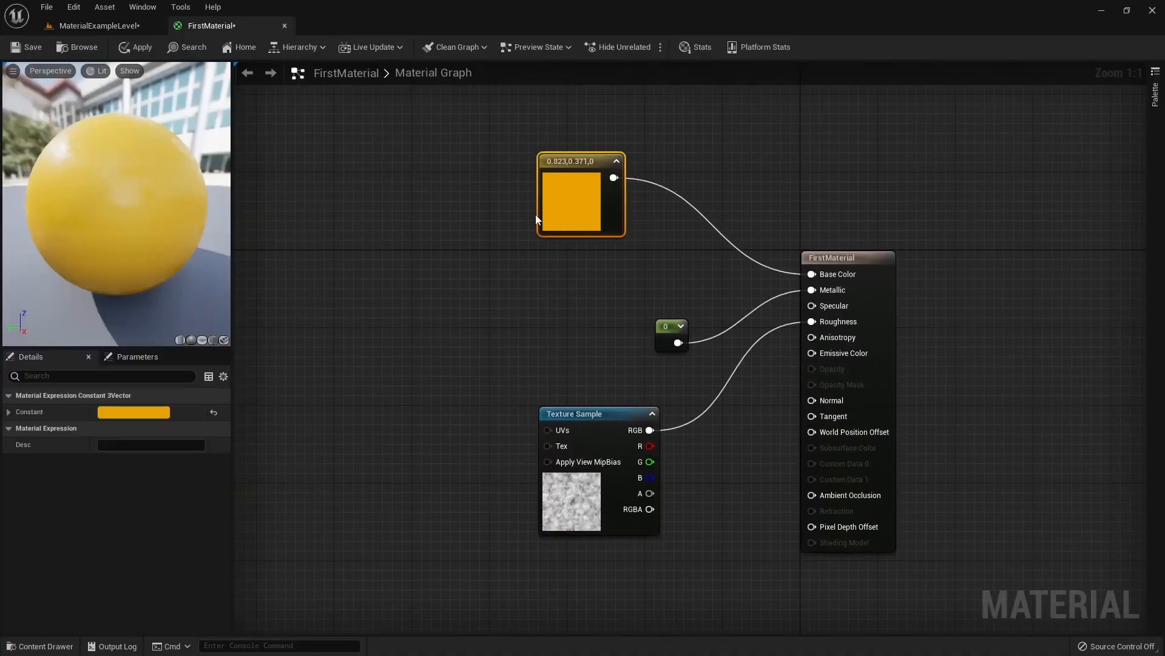
key("ctrl+d")
left_click_drag(603, 298, 527, 307)
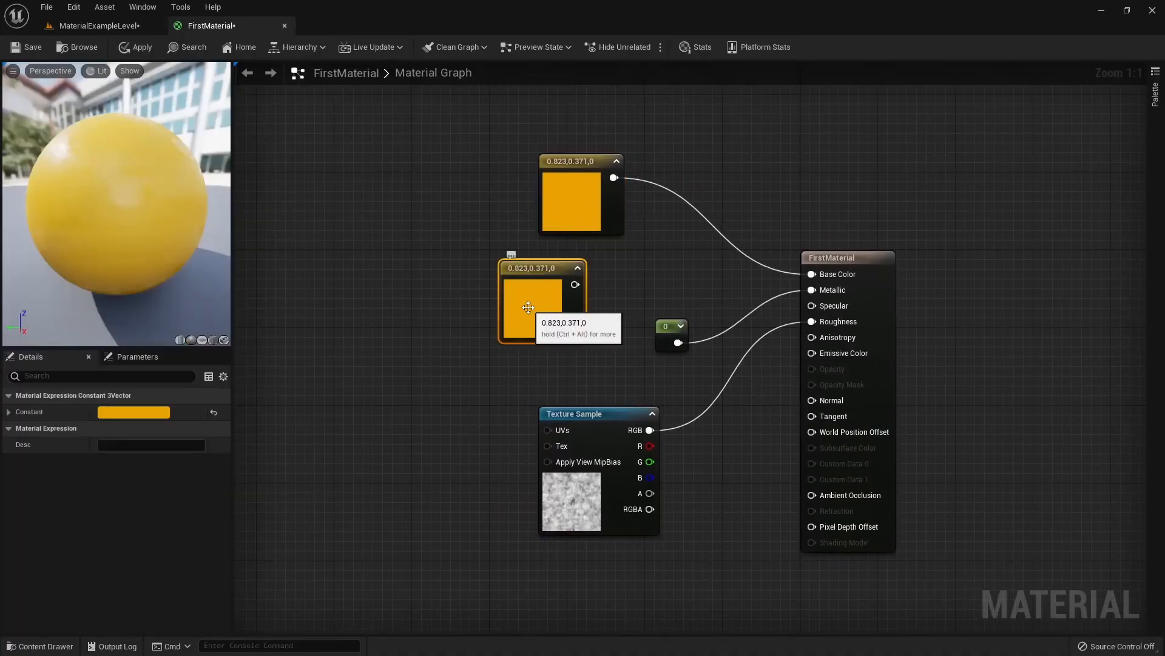
key("Delete")
Add a Constant3Vector node to the graph, below and to the left of the orange base colour node
right_click(365, 276)
type("c")
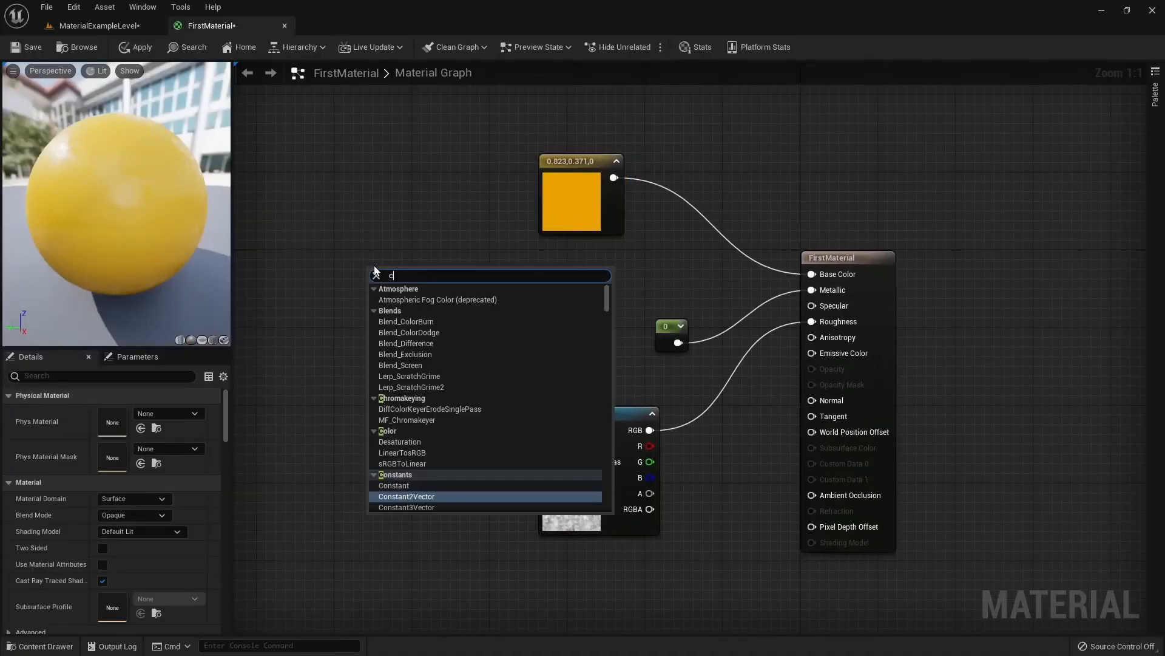
type("onstant")
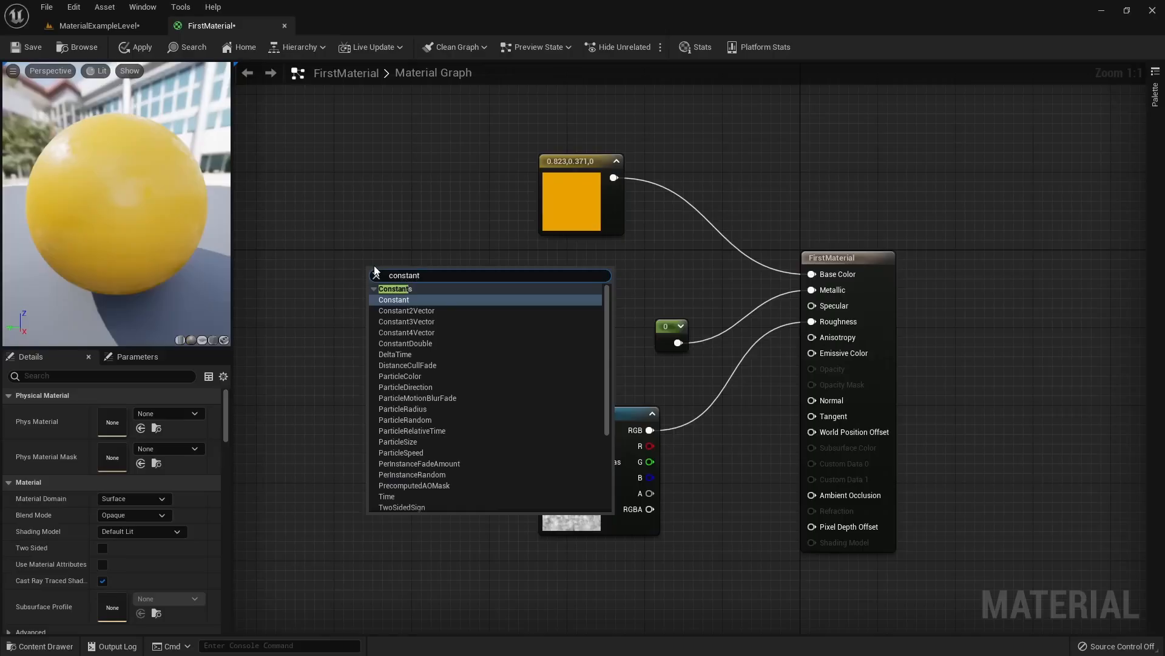
type("3")
key("Return")
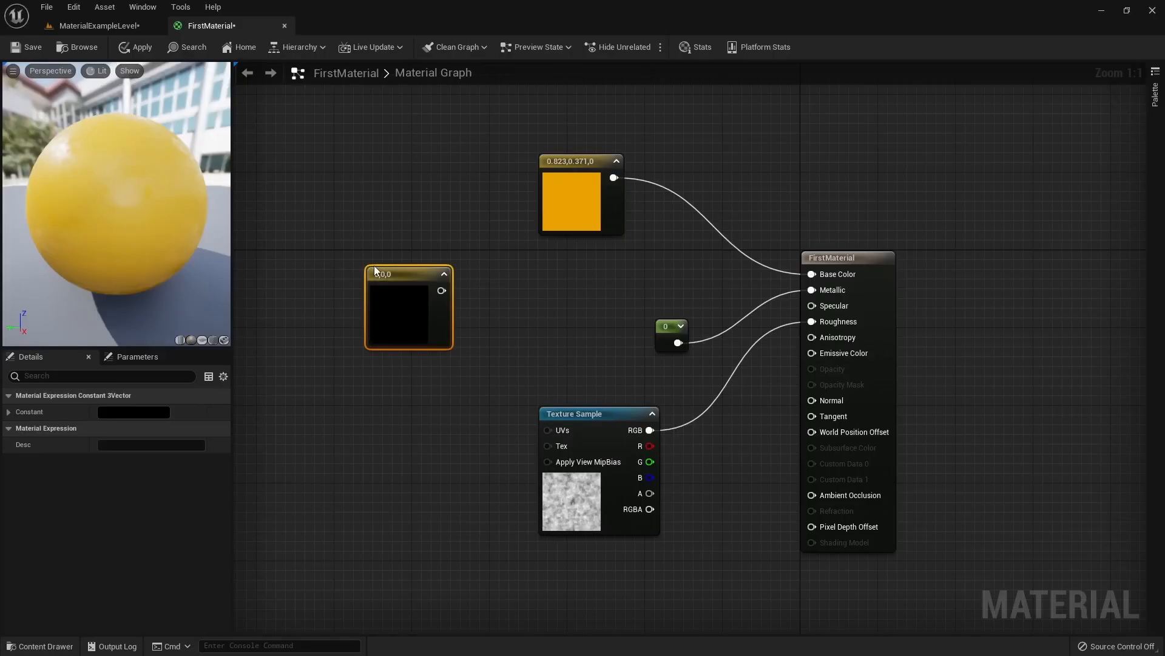
Set the new Constant3Vector's colour to a dark brown of 0.167, 0.0701, 0.0228
double_click(406, 293)
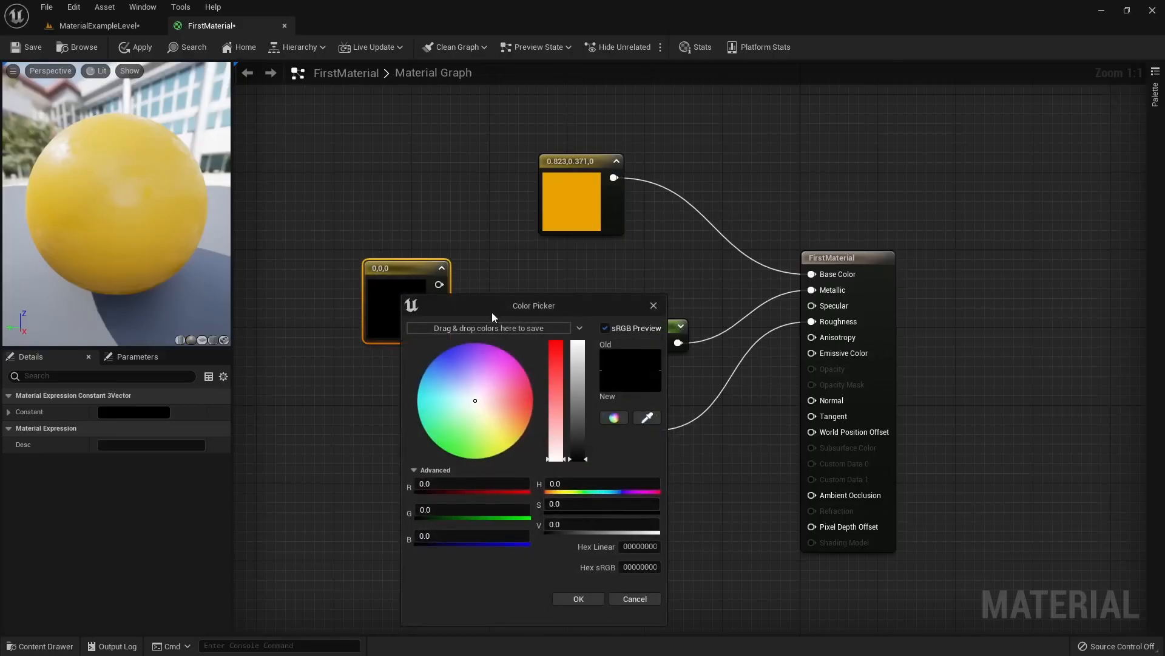
mouse_move(484, 386)
left_mouse_down()
mouse_move(506, 417)
mouse_move(523, 417)
left_mouse_up()
mouse_move(579, 456)
left_mouse_down()
mouse_move(579, 398)
mouse_move(581, 437)
left_mouse_up()
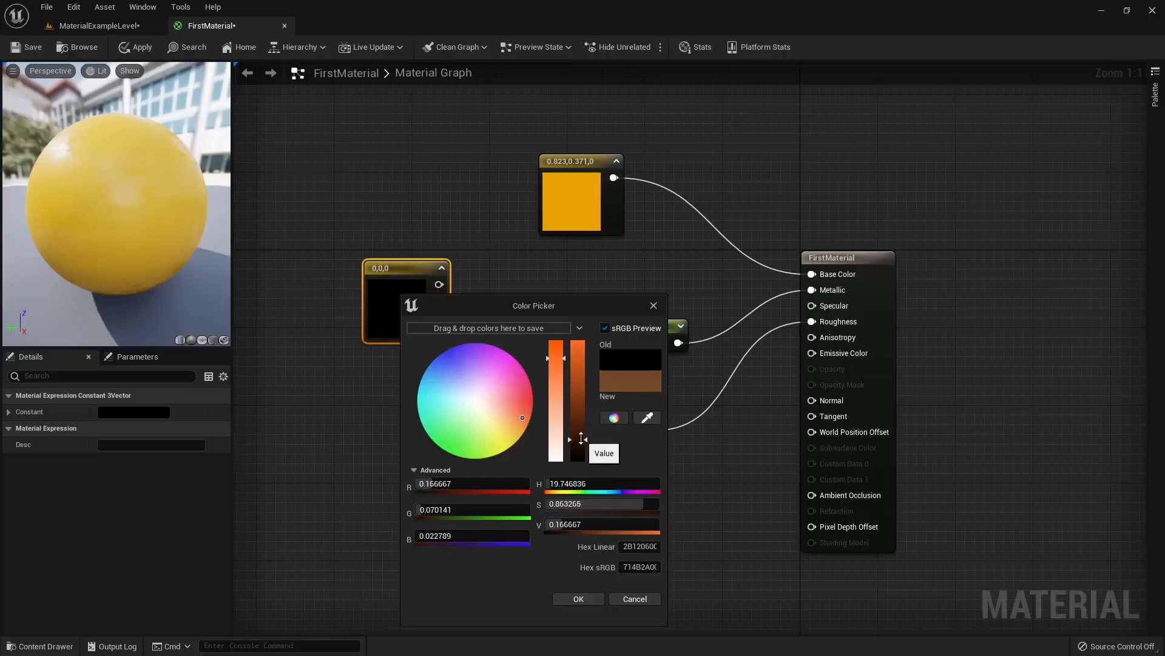
left_click(578, 599)
Line up the brown colour node beneath the orange one and move the noise Texture Sample further down and to the left
left_click_drag(438, 298, 591, 299)
left_click_drag(495, 198, 608, 326)
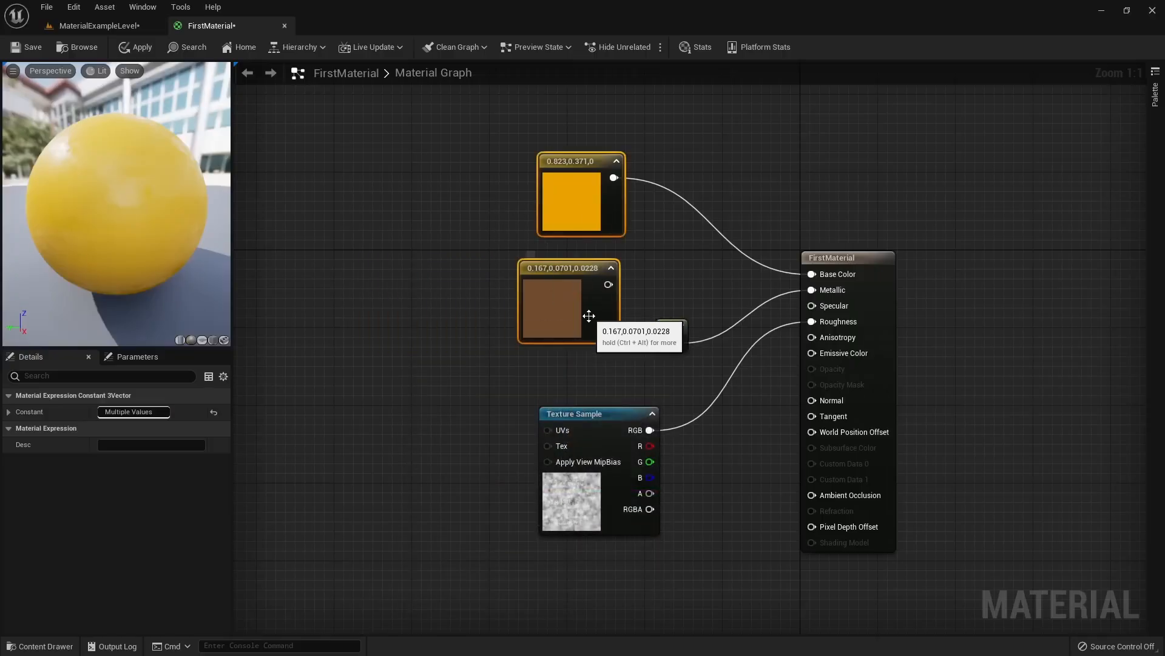
left_click(583, 176)
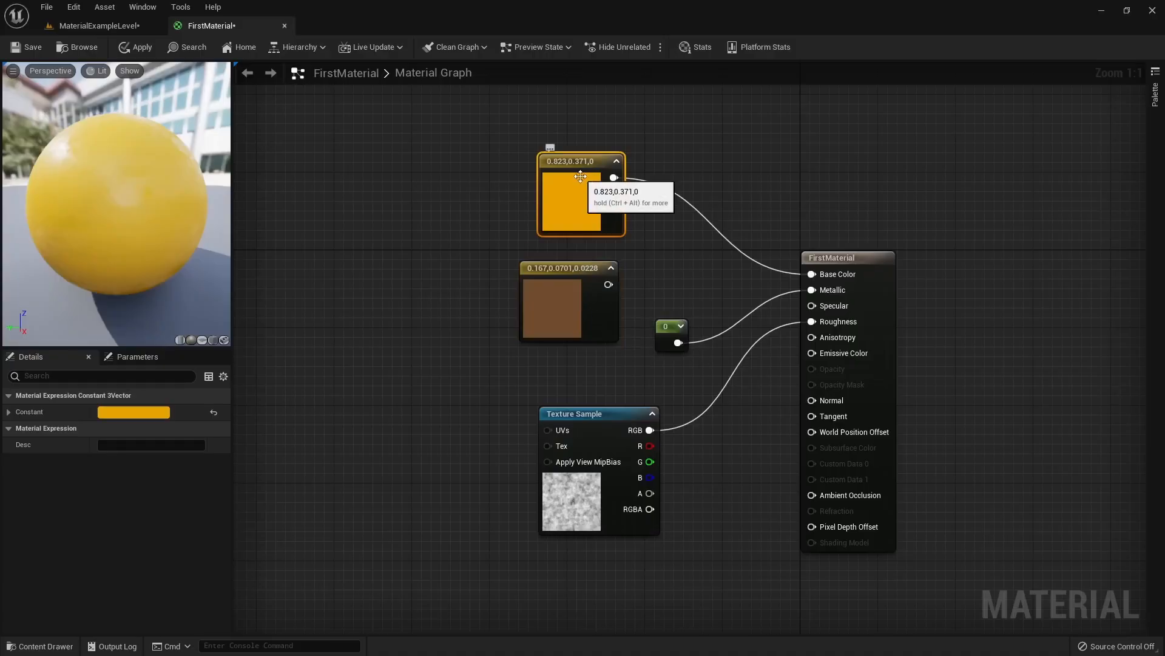
left_click(595, 302)
right_click_drag(684, 543, 651, 531)
left_click(550, 491)
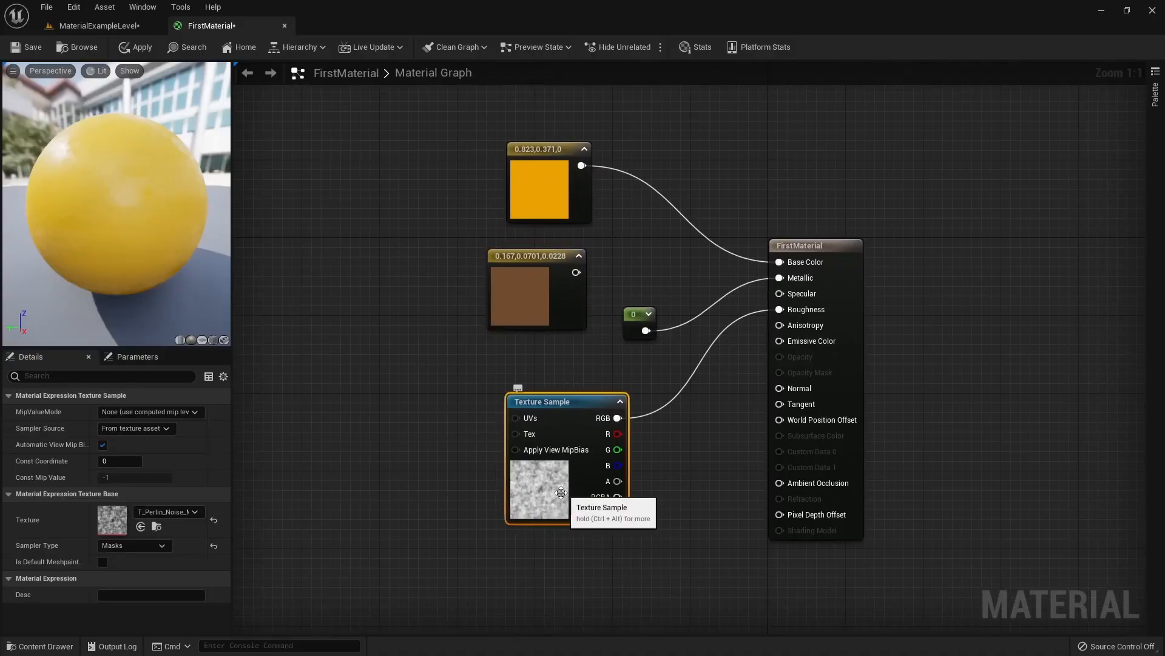
left_click_drag(562, 492, 536, 516)
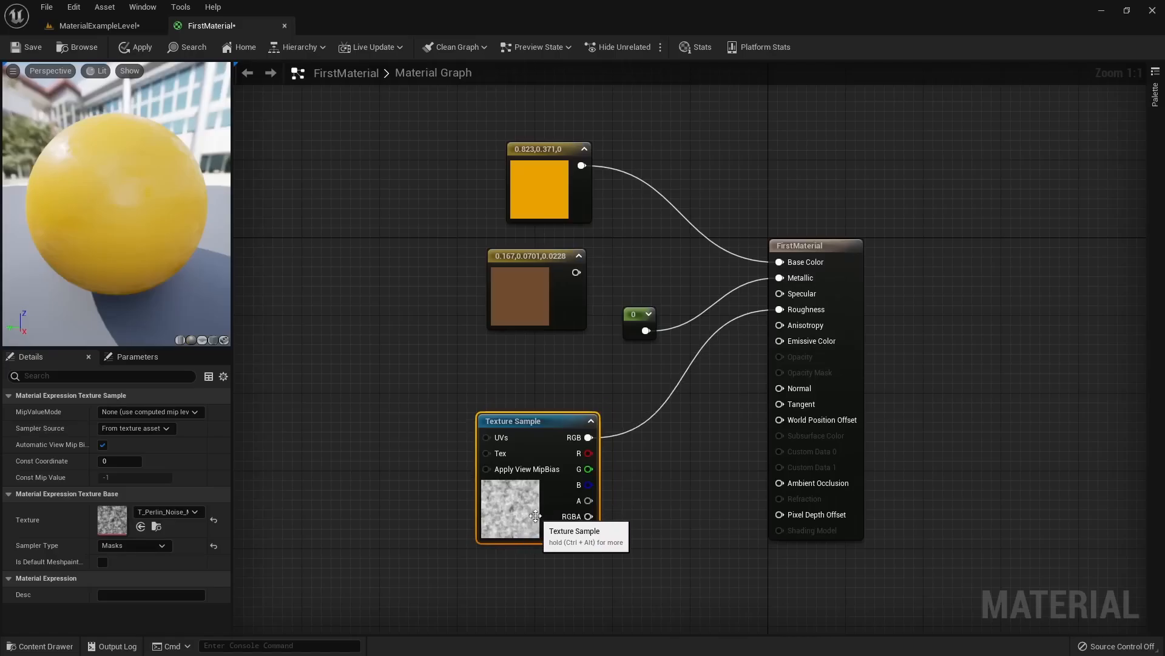
left_click(534, 289)
left_click(531, 522)
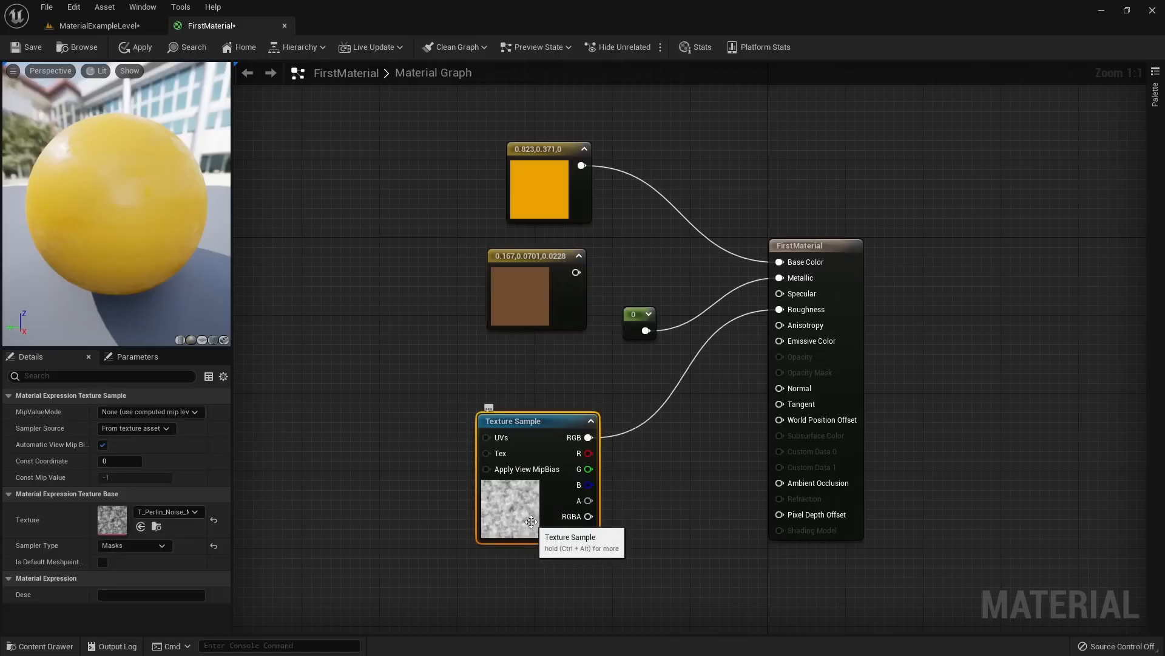
Move the orange and brown colour nodes together further left, leaving free space between them and the output node
left_click(534, 206)
left_click(537, 306, "ctrl")
left_click_drag(538, 307, 391, 306)
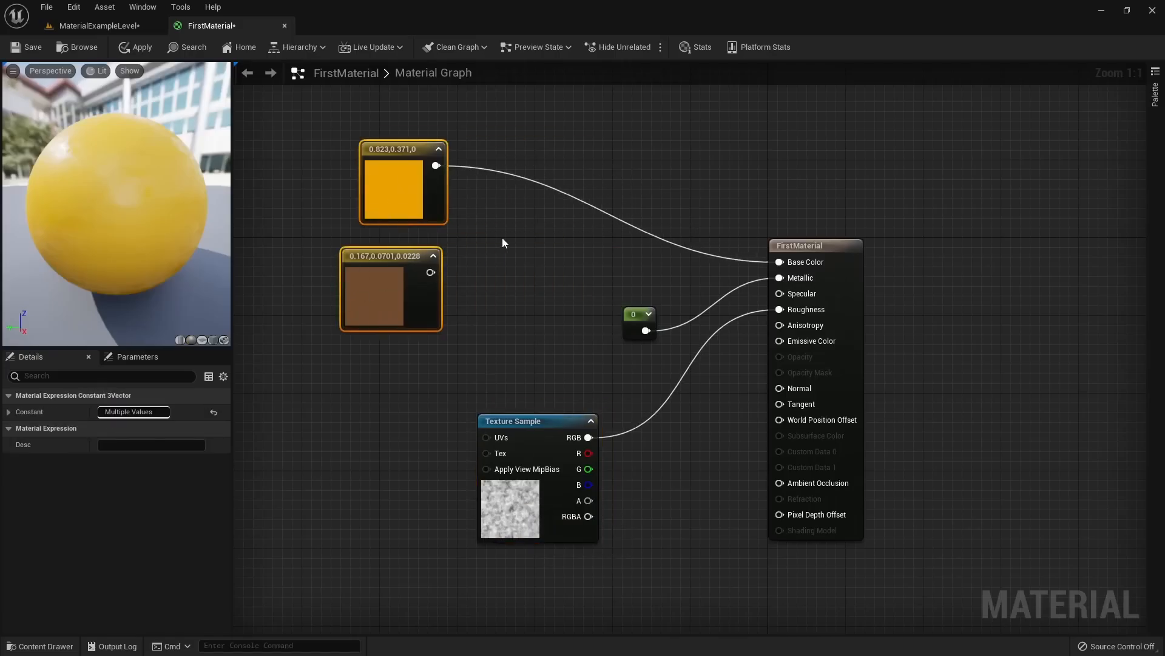
left_click(510, 245)
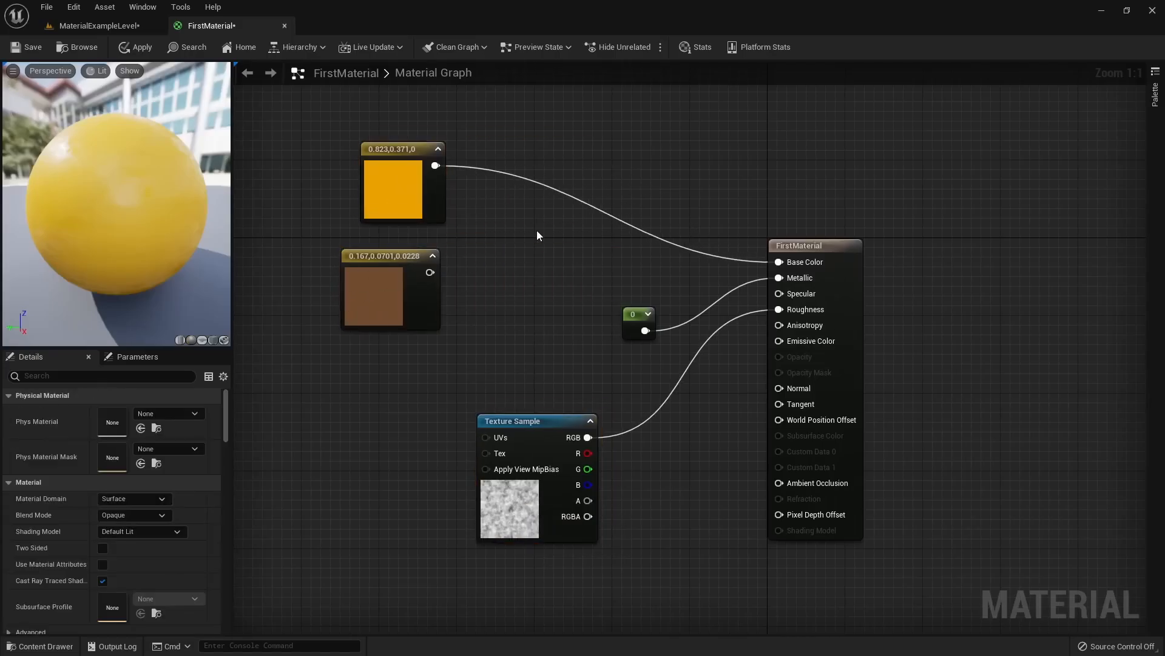
Add a LinearInterpolate node between the two colour nodes and the material output
right_click(537, 232)
type("linear inter")
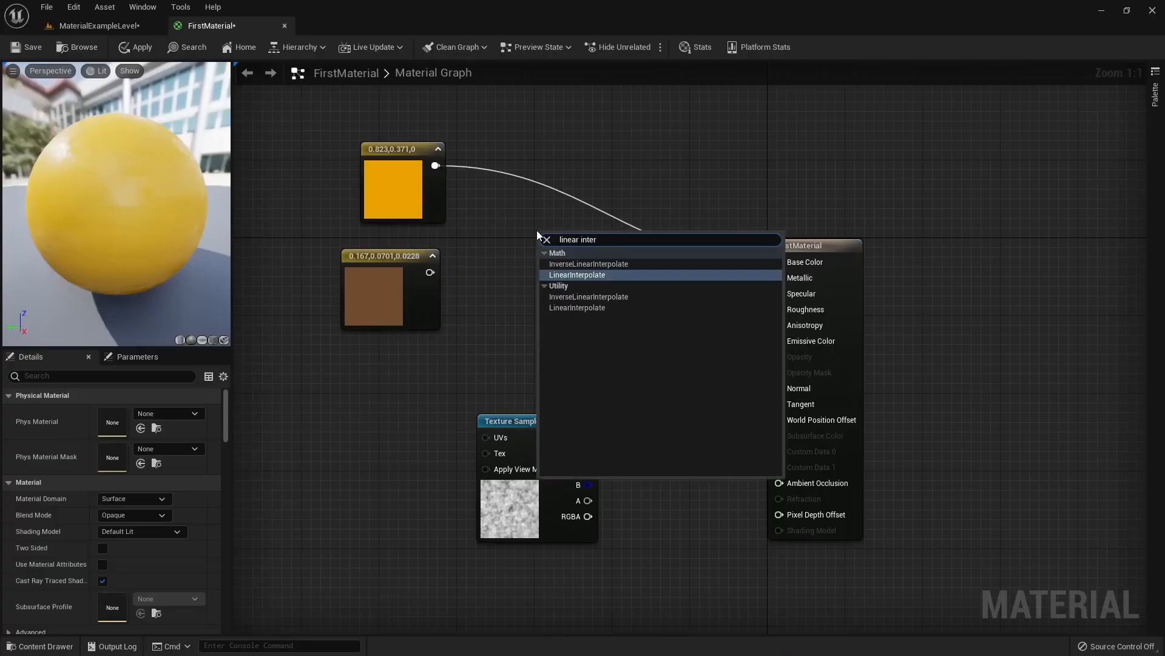
key("Return")
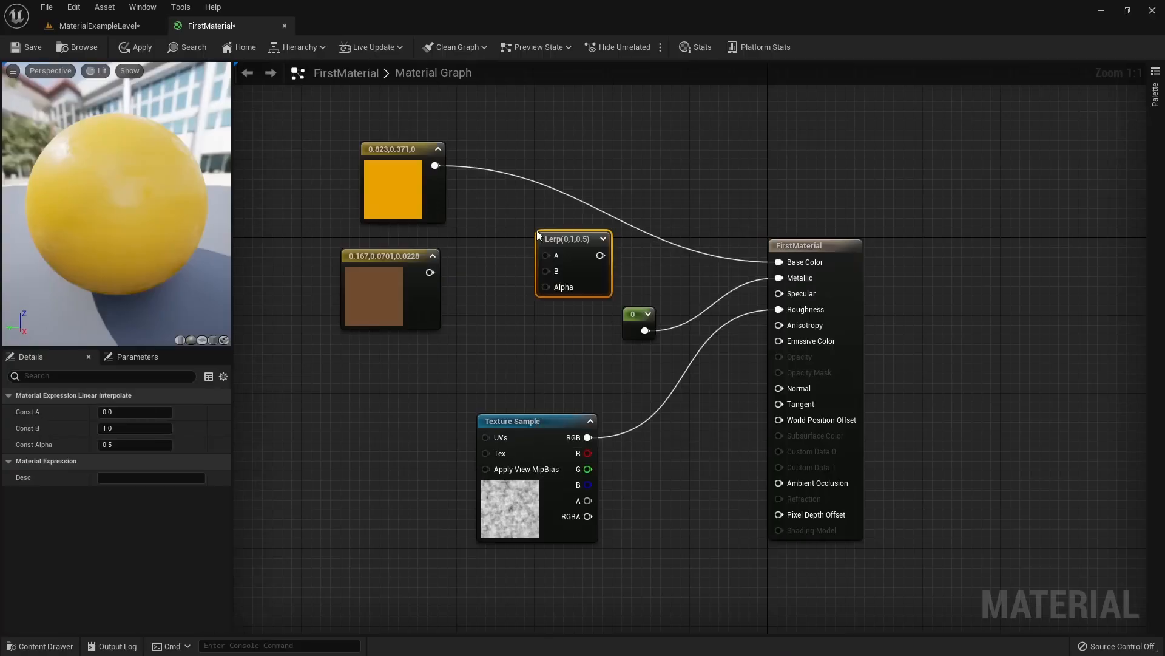
left_click(567, 209)
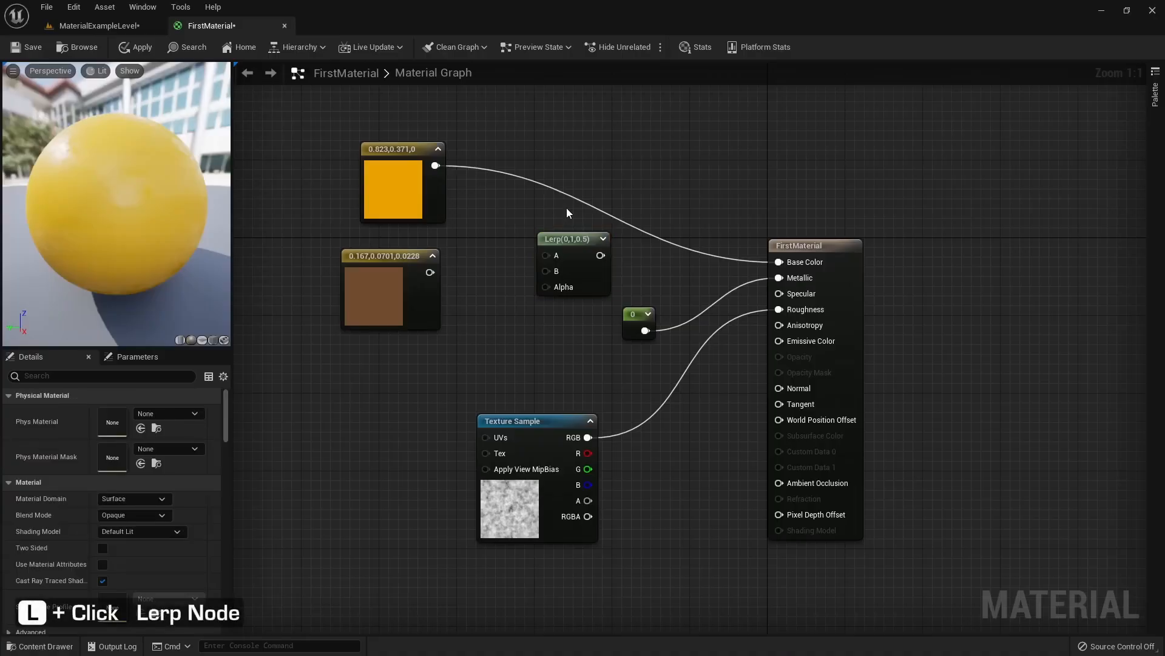
left_click(715, 118)
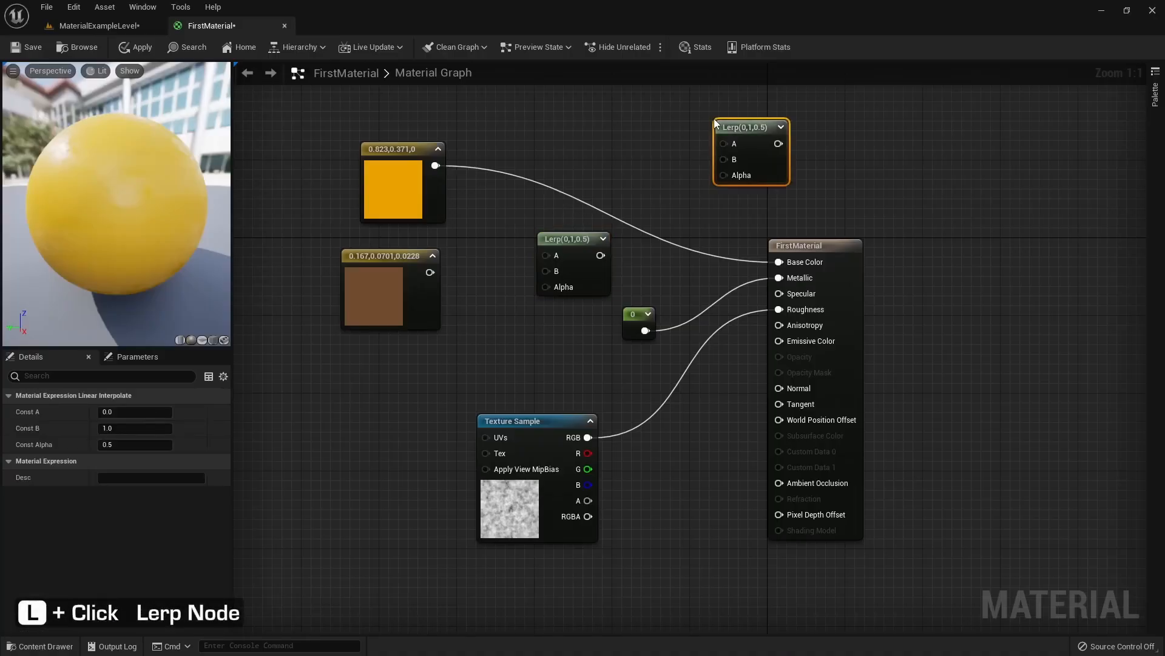
left_click(620, 112)
left_click_drag(758, 165, 761, 162)
key("Delete")
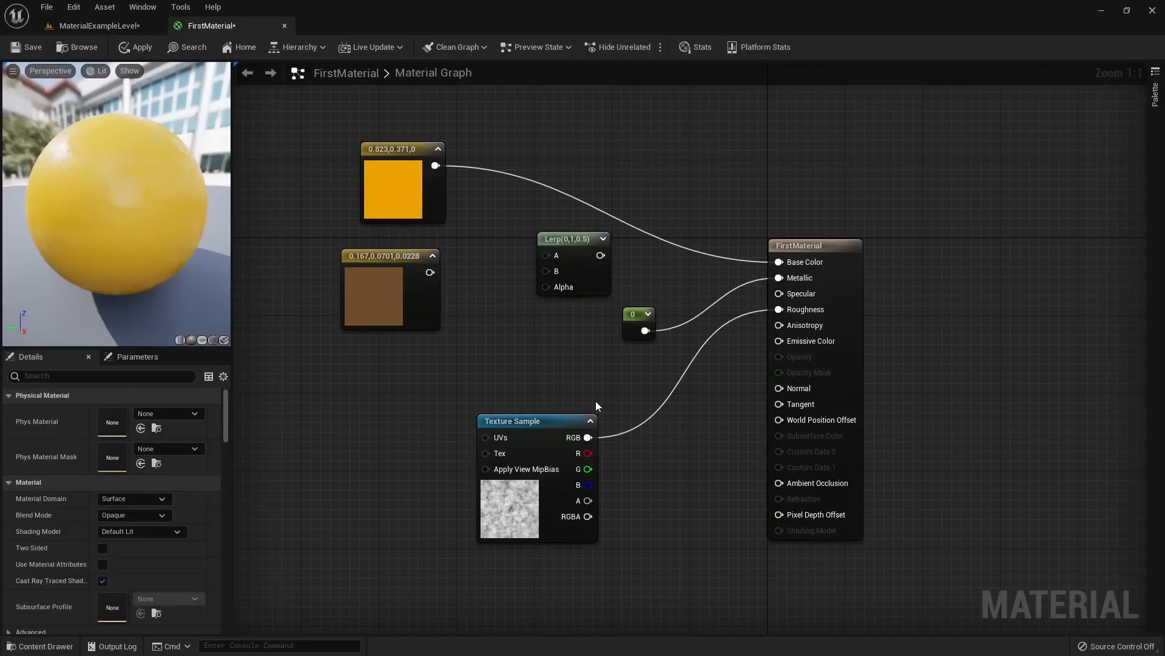
right_click_drag(526, 356, 546, 367)
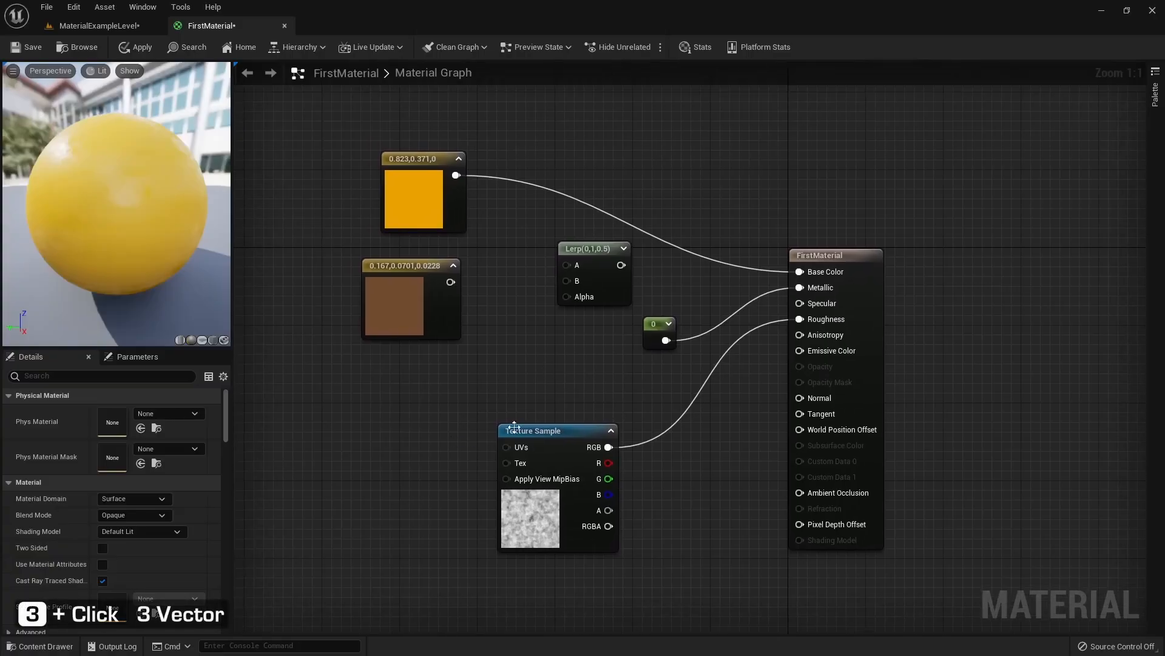
left_click(311, 389)
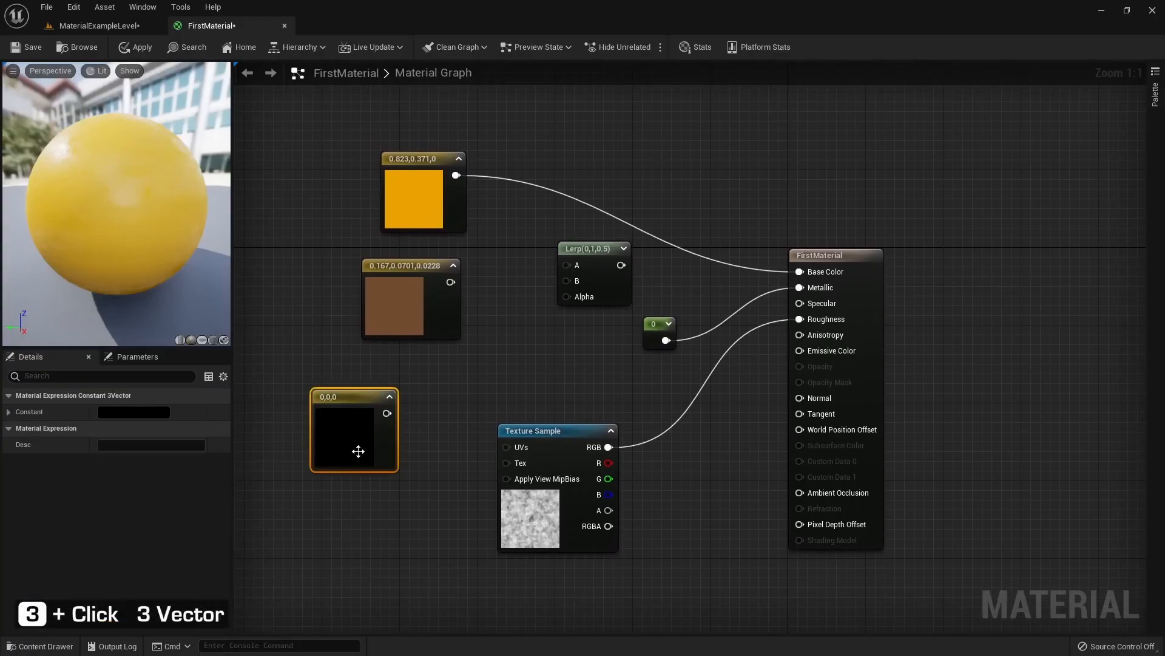
key("Delete")
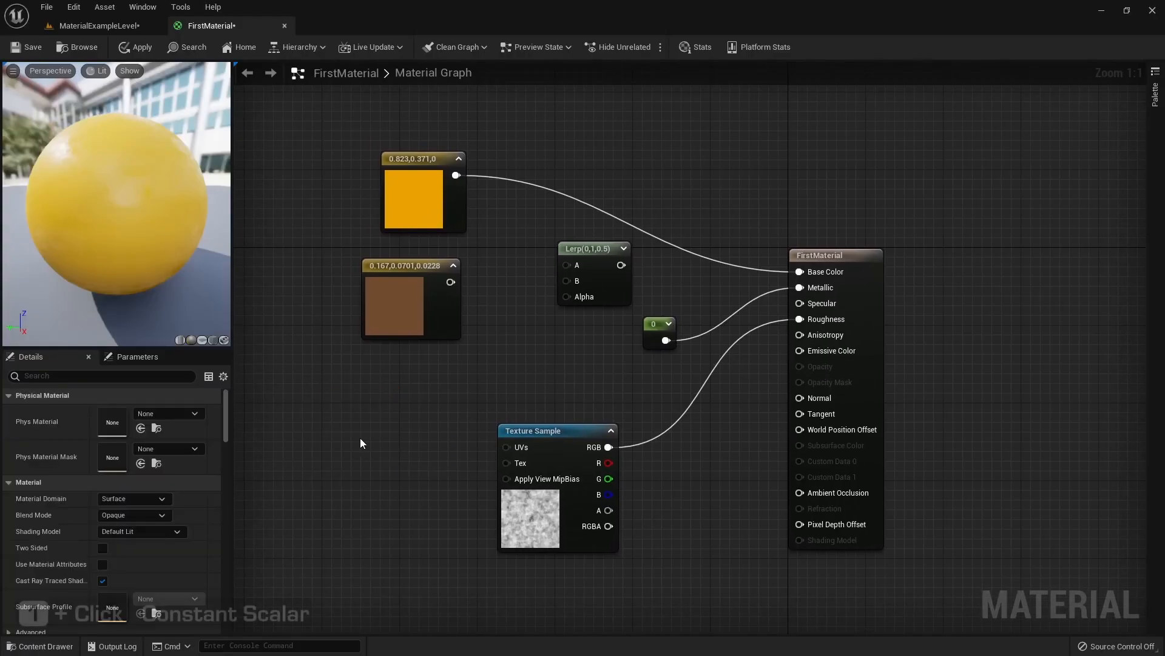
left_click(655, 280)
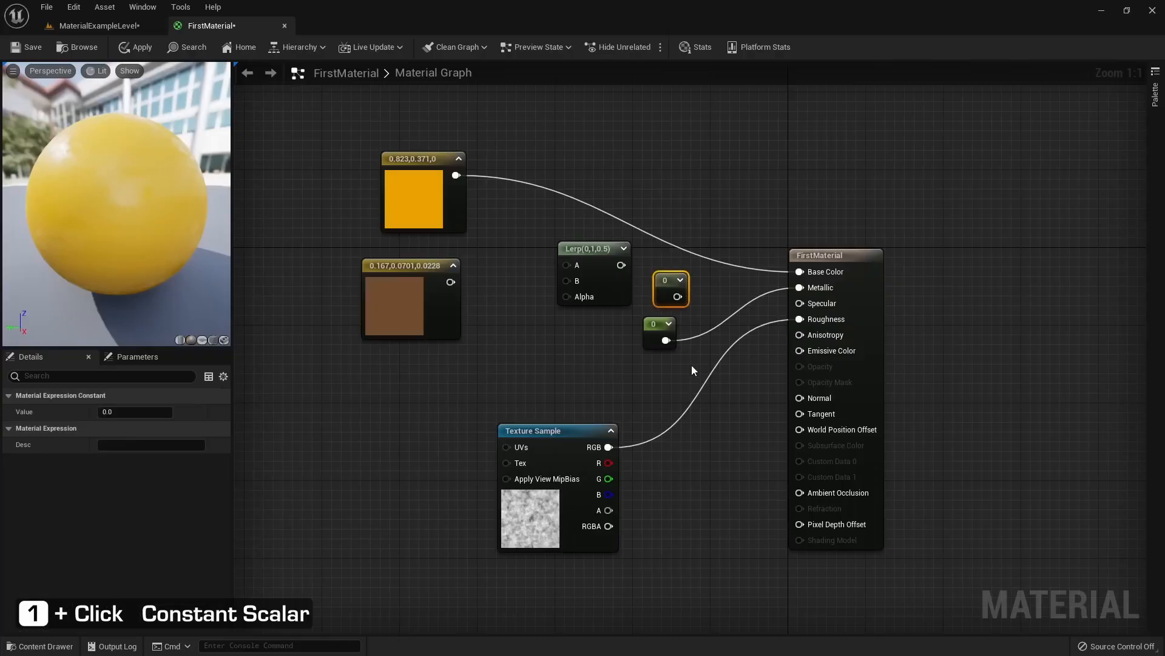
left_click_drag(666, 284, 668, 343)
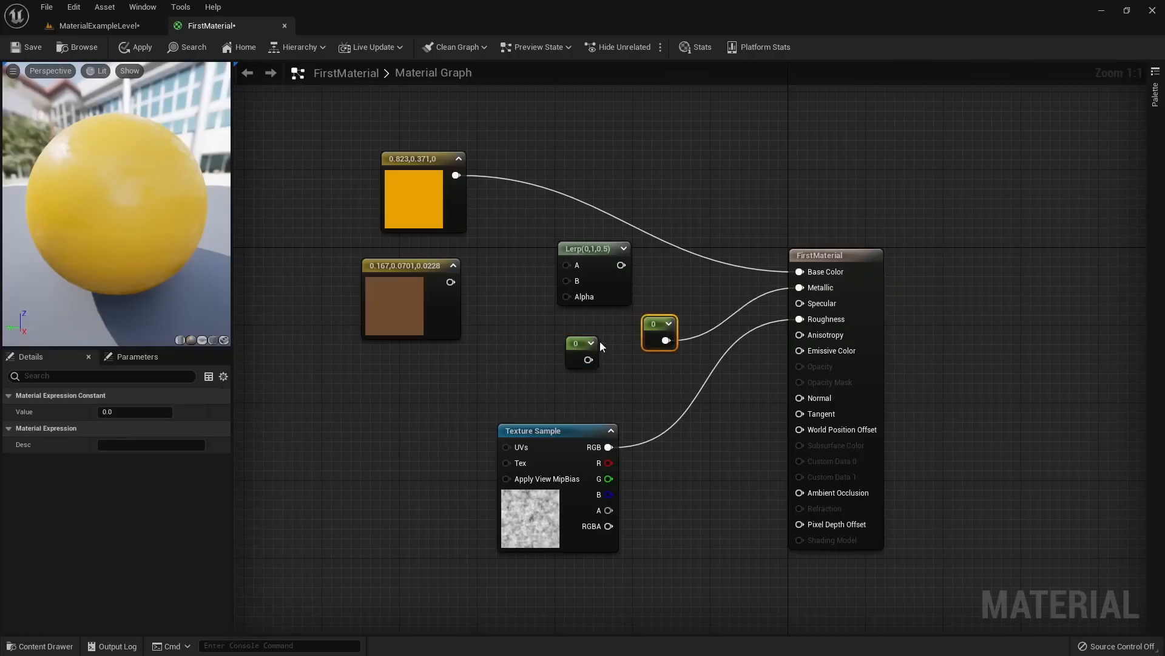
left_click(584, 358)
key("Delete")
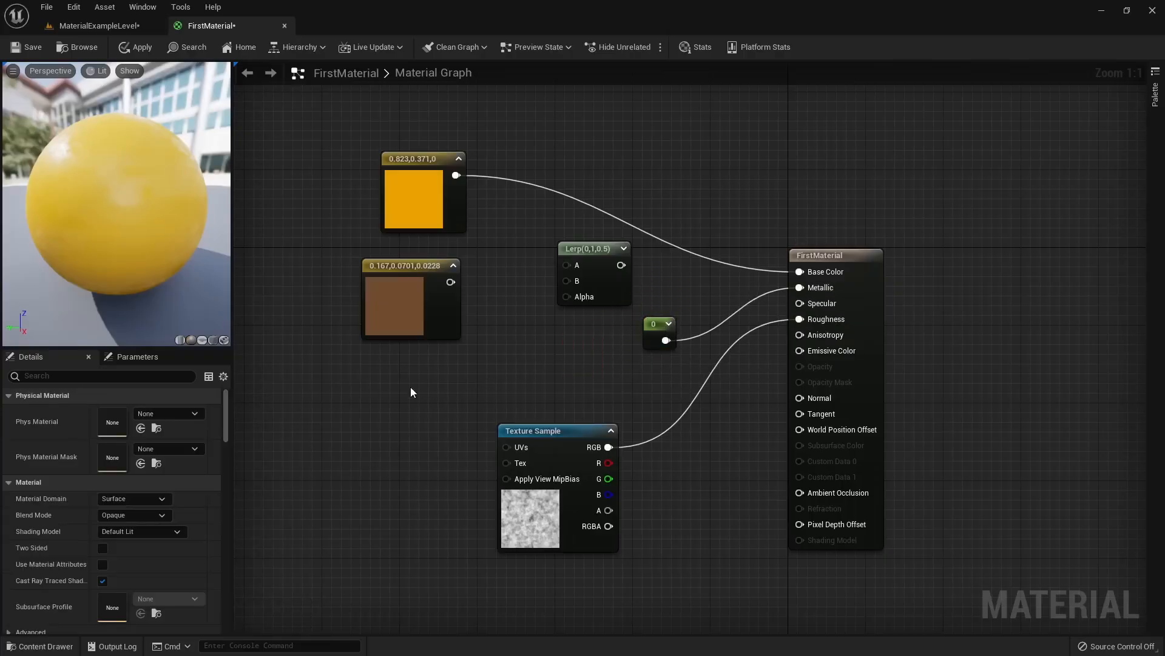
left_click(284, 398)
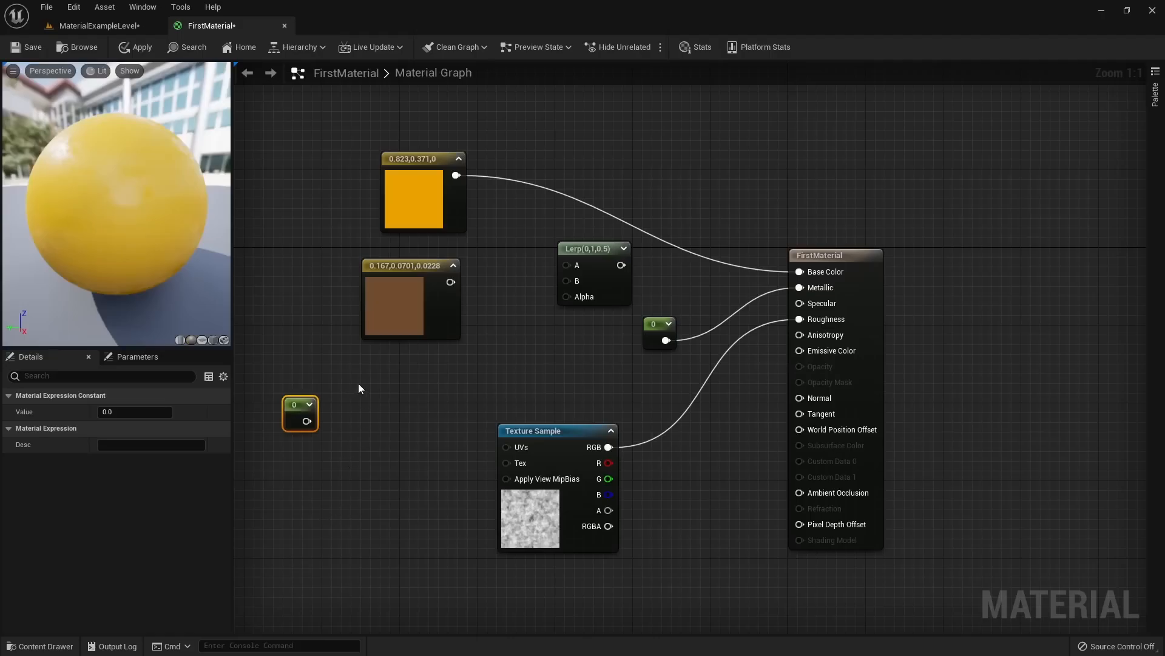
key("Delete")
Wire the Lerp node with orange into A, brown into B, the noise texture's RGB into Alpha, and its output into Base Color
left_click_drag(456, 175, 573, 265)
left_click_drag(450, 281, 576, 282)
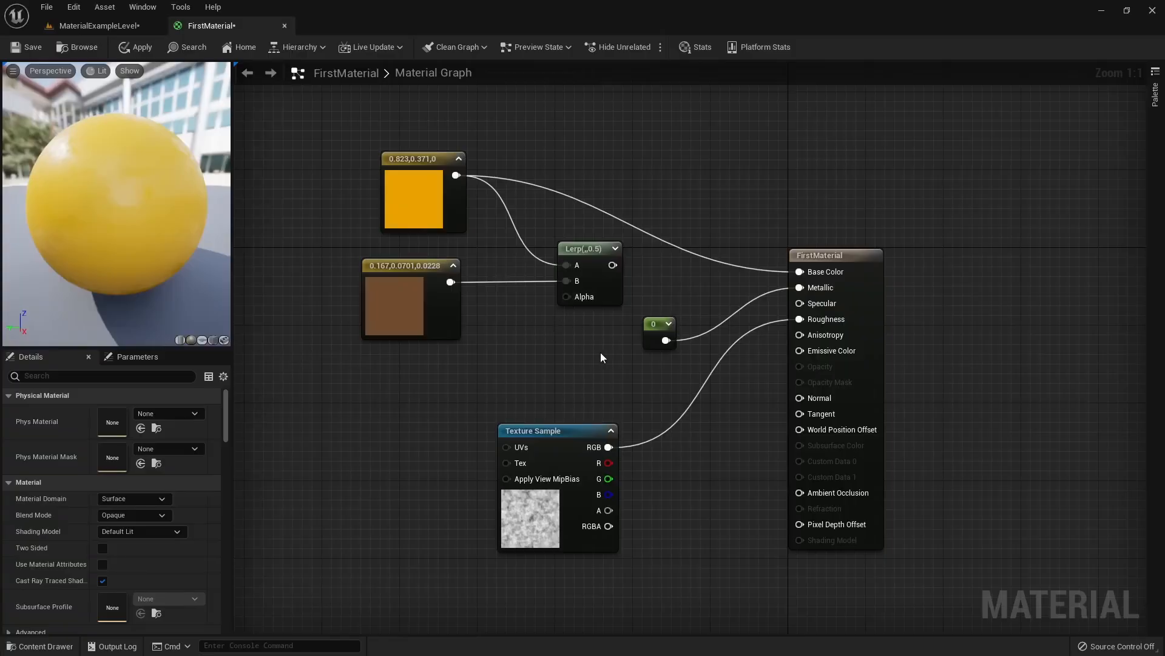
left_click_drag(593, 437, 515, 456)
left_click(523, 412)
right_click_drag(523, 411, 488, 399)
left_click(480, 522)
left_click_drag(497, 453, 545, 351)
left_click(485, 351)
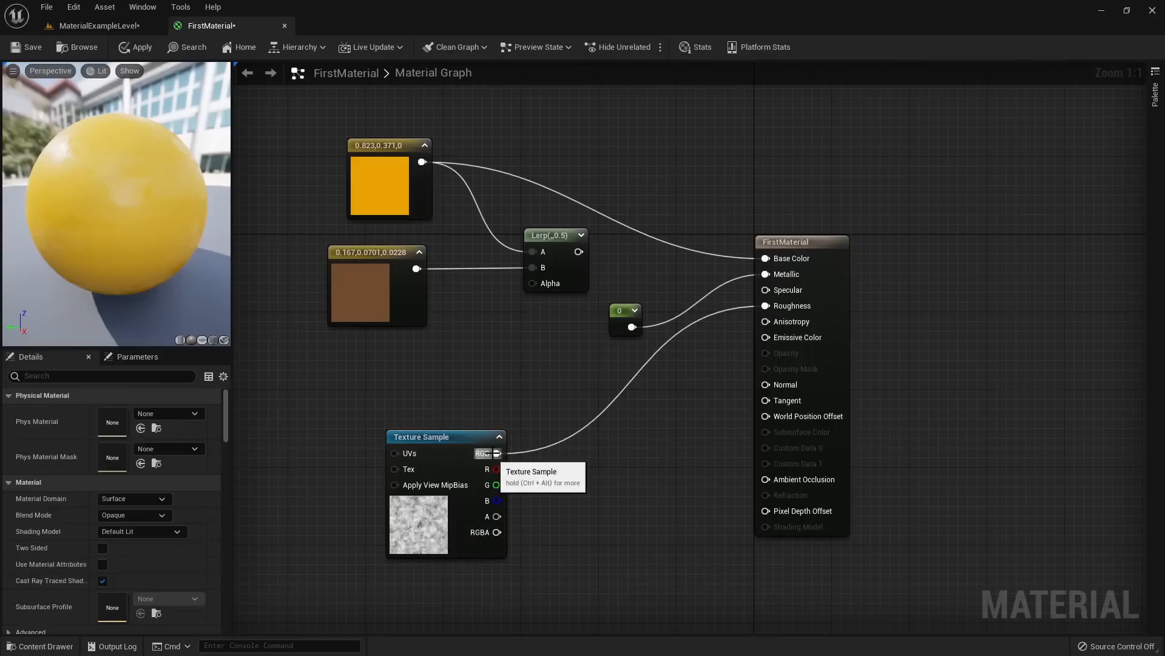
left_click_drag(497, 453, 766, 259)
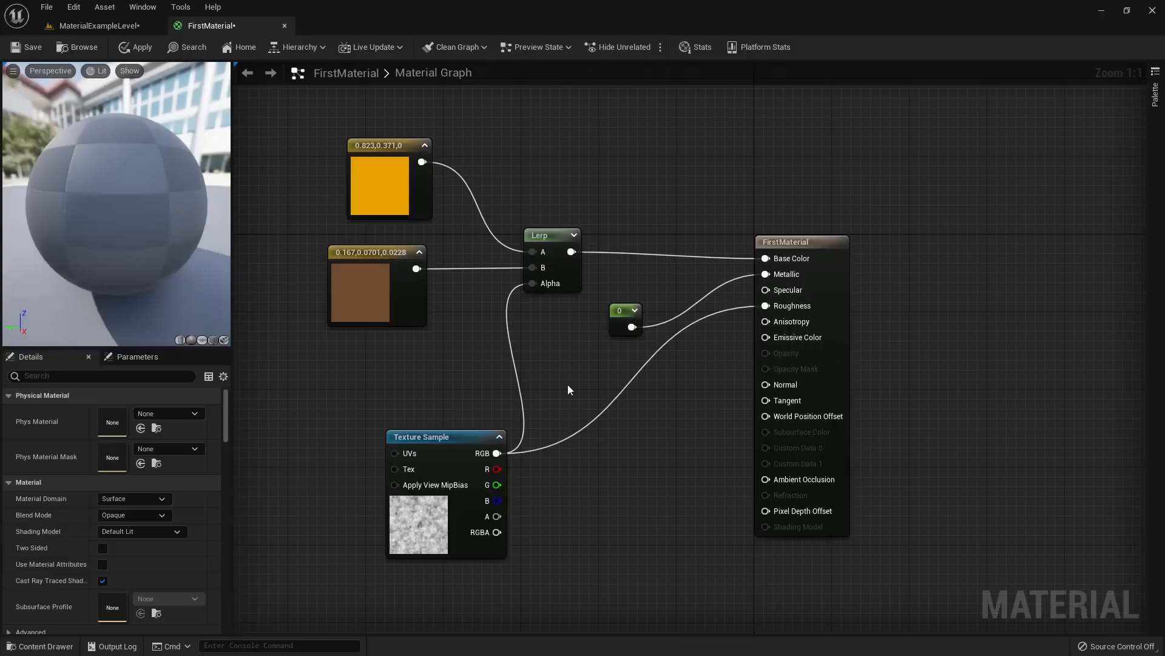
Check the blended colours on the preview sphere and apply the material changes
left_click_drag(79, 205, 123, 150)
scroll(127, 196, "up", 2)
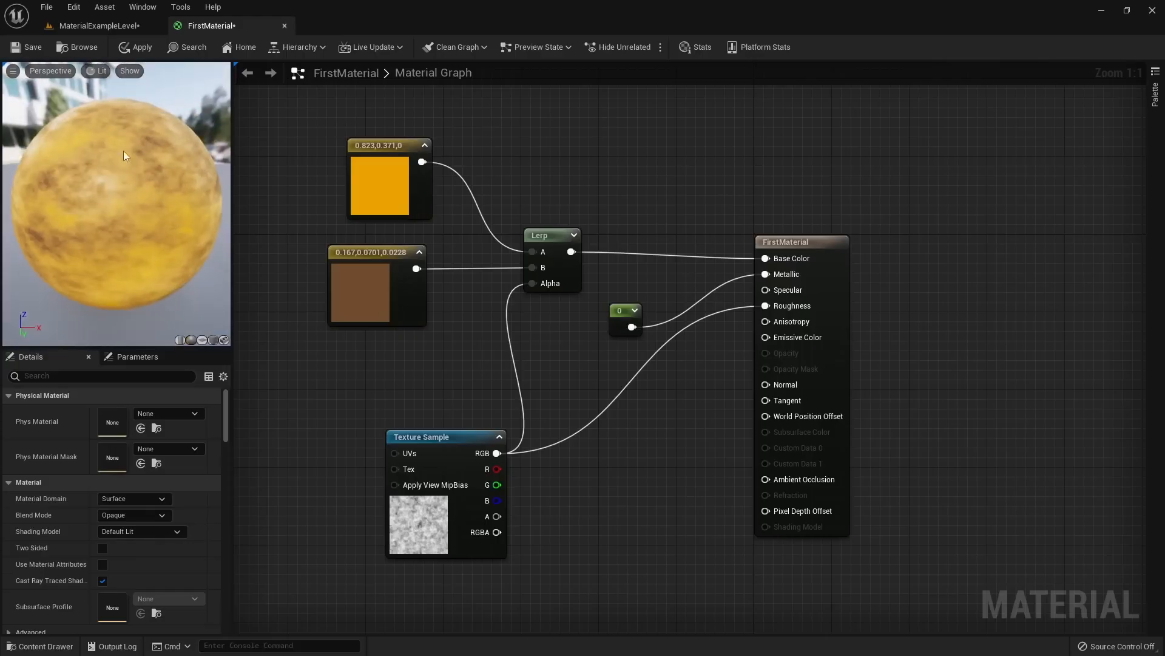
left_click(137, 48)
Switch to MaterialExampleLevel and examine the orange and brown blend on the preview mesh from close up and further away
left_click(141, 25)
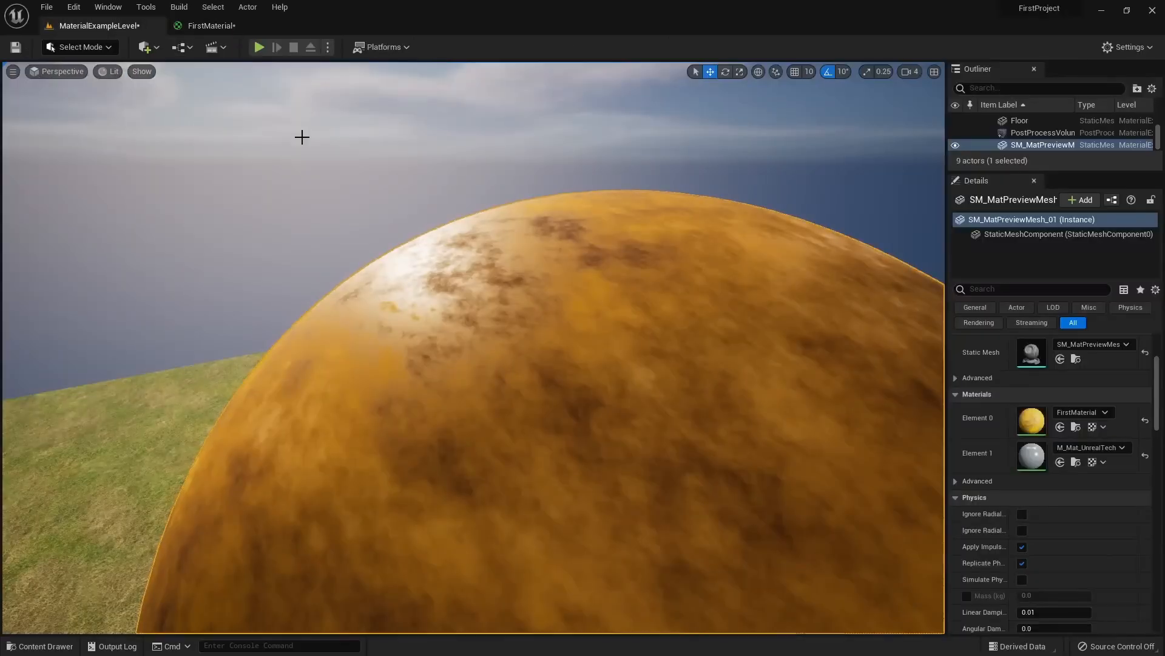
right_click_drag(451, 338, 307, 355)
key("s")
key("d")
key("d")
key("d")
key("s")
key("w")
key("w")
key("a")
key("a")
key("s")
key("w")
key("a")
key("a")
key("d")
key("s")
key("s")
key("d")
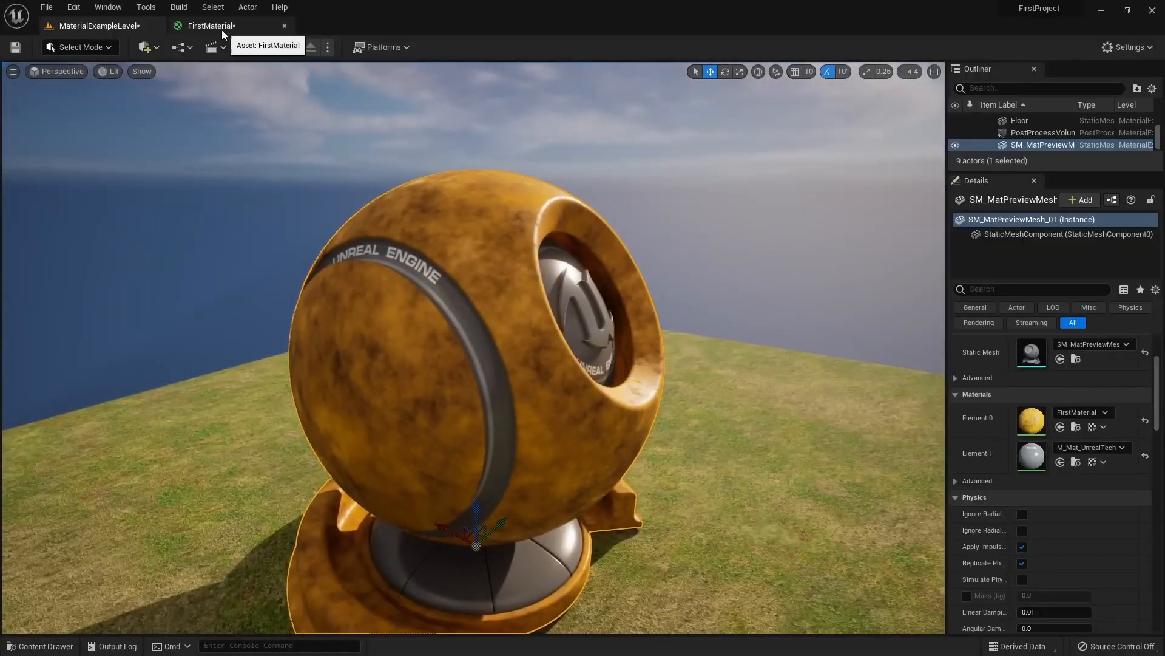
Return to the FirstMaterial graph and open the T_Metal_Rust_D texture from the StarterContent Textures folder
left_click(212, 25)
right_click_drag(315, 380, 541, 385)
left_click(512, 168)
left_click(512, 267)
key("ctrl+space")
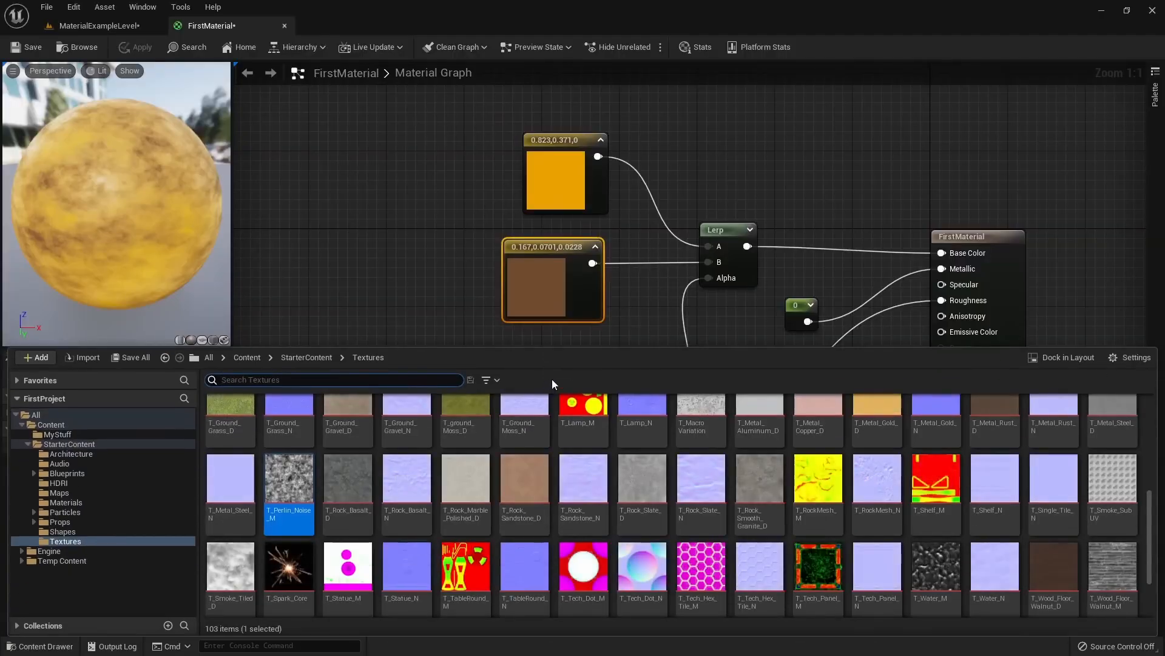
scroll(522, 516, "up", 2)
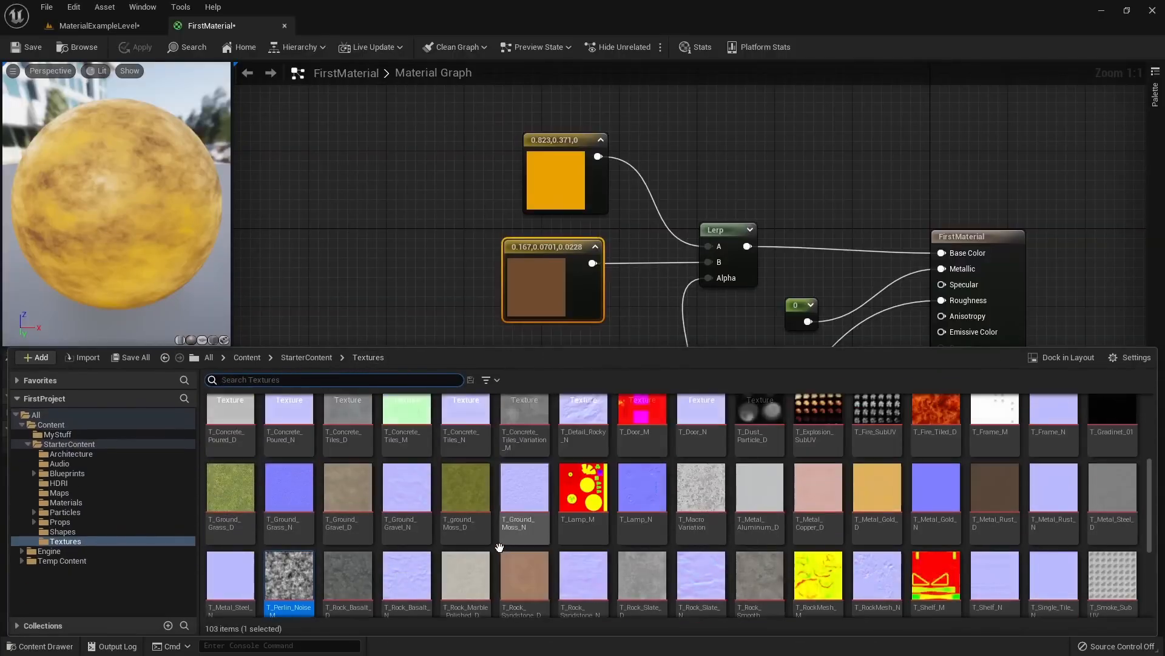
double_click(987, 497)
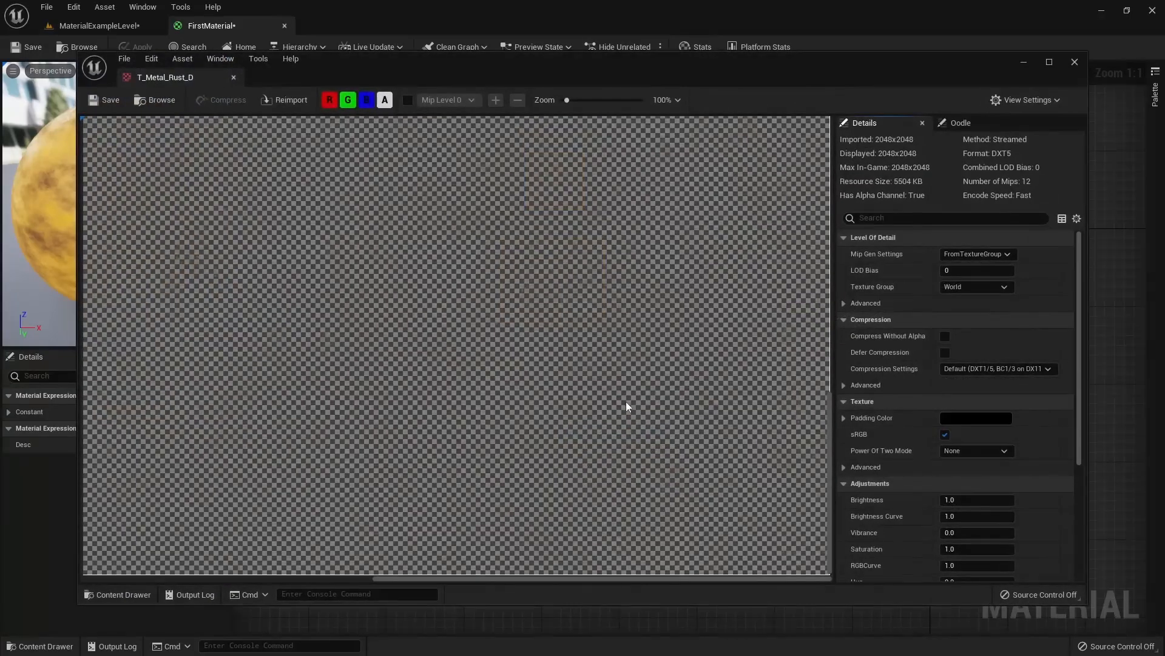
Turn off the alpha channel display for T_Metal_Rust_D and examine the rust texture's colour variation at different magnifications
scroll(544, 371, "down", 3)
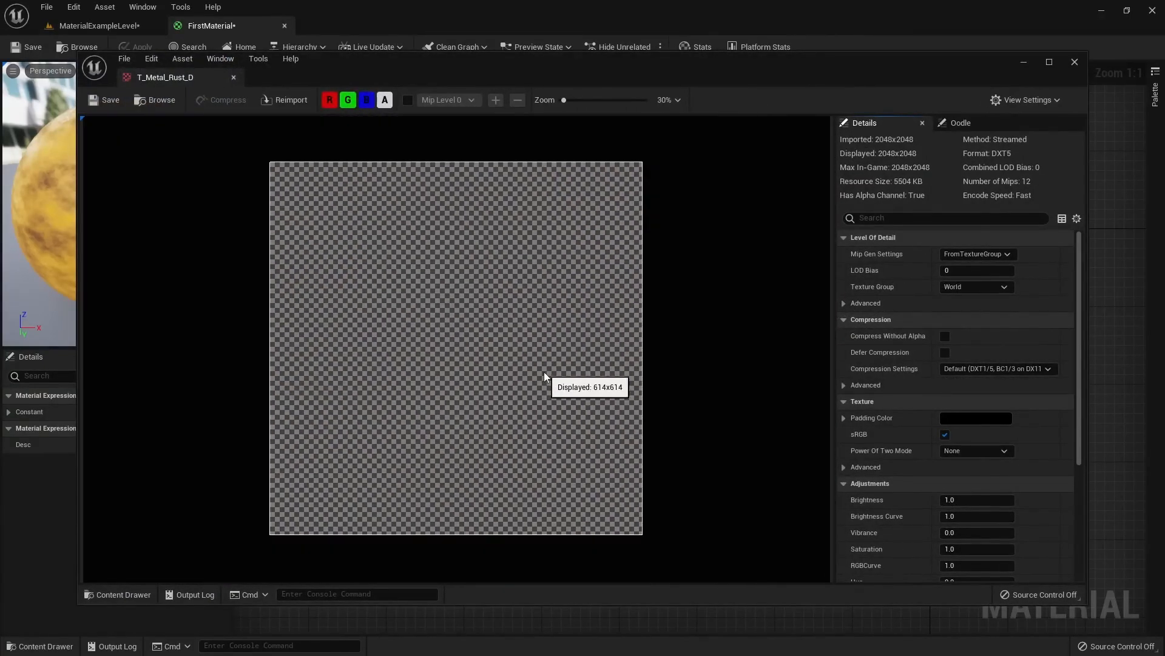
scroll(544, 371, "up", 1)
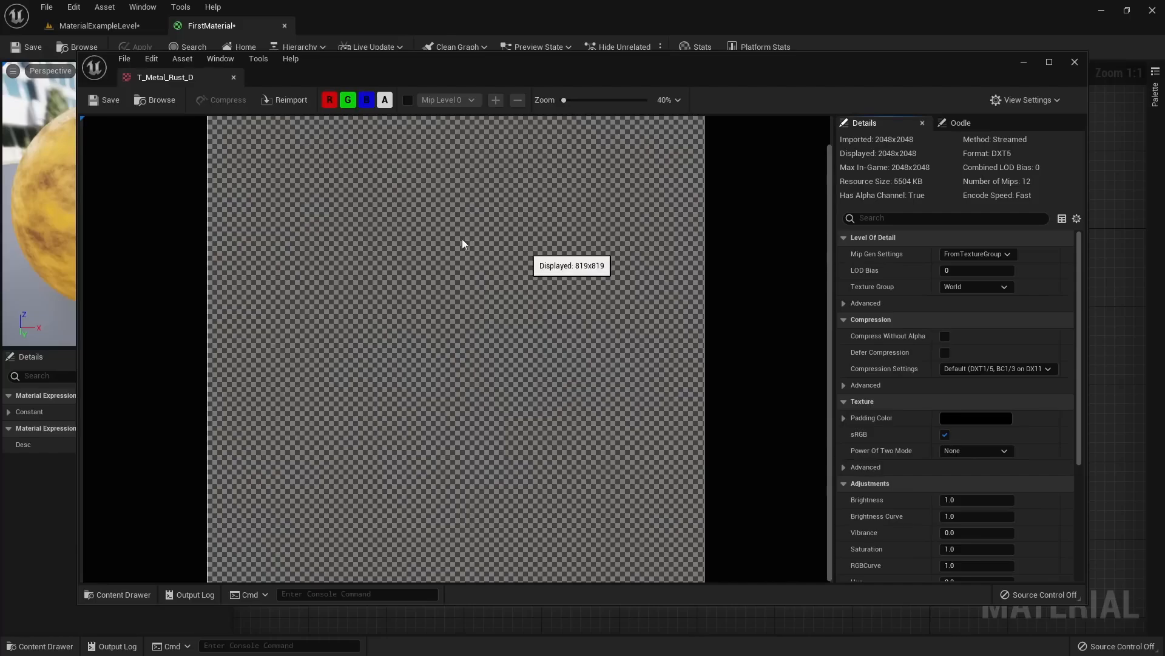
scroll(559, 305, "down", 1)
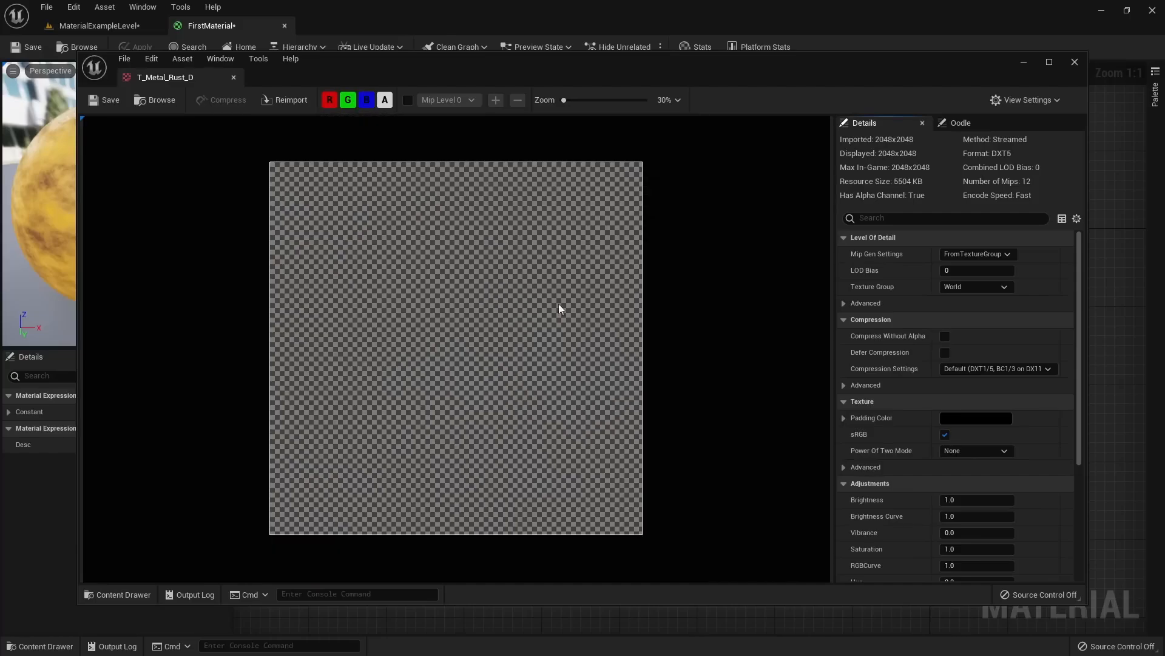
left_click(385, 99)
scroll(298, 318, "up", 5)
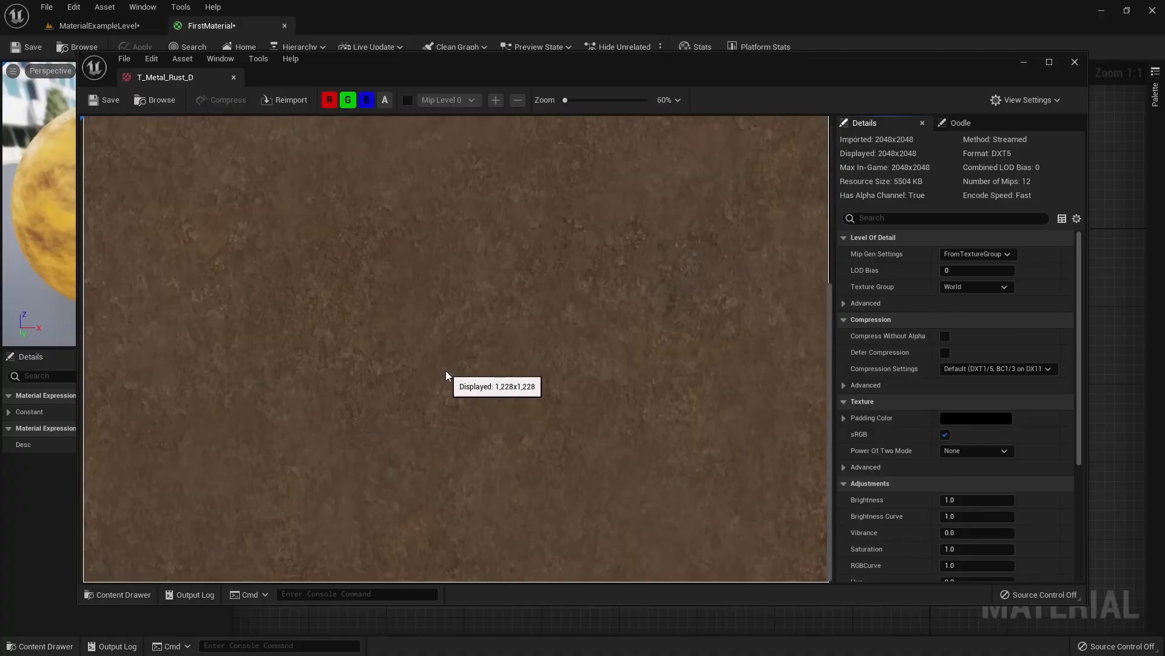
scroll(446, 370, "down", 4)
scroll(447, 372, "up", 1)
scroll(413, 366, "up", 1)
scroll(382, 363, "down", 1)
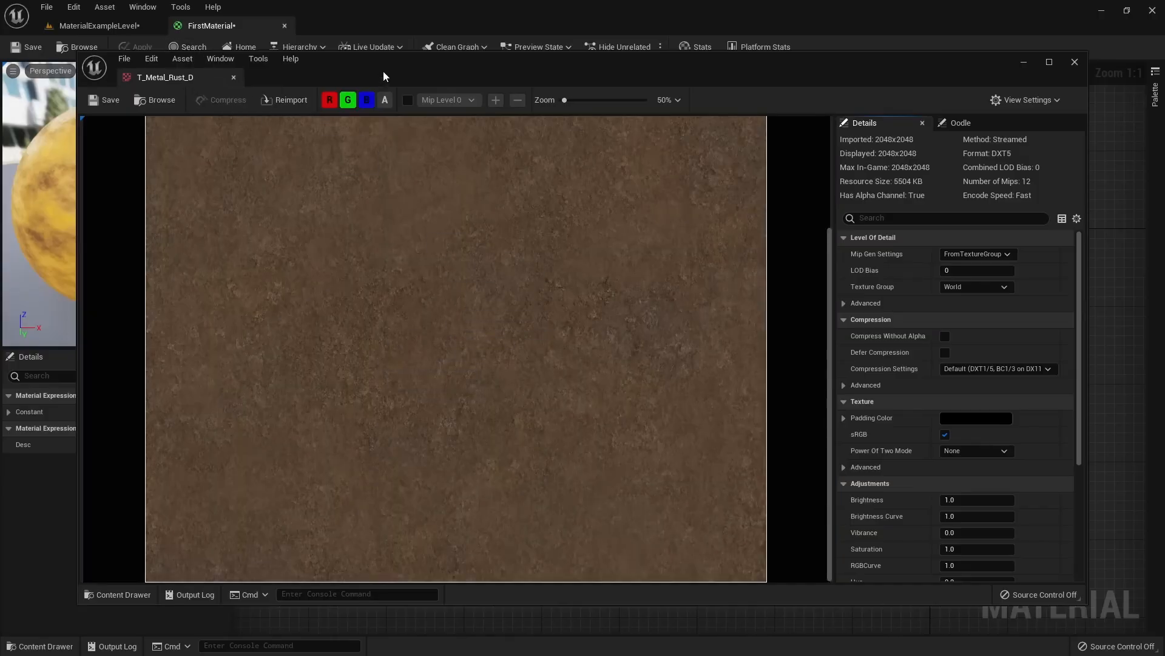
left_click_drag(420, 72, 626, 62)
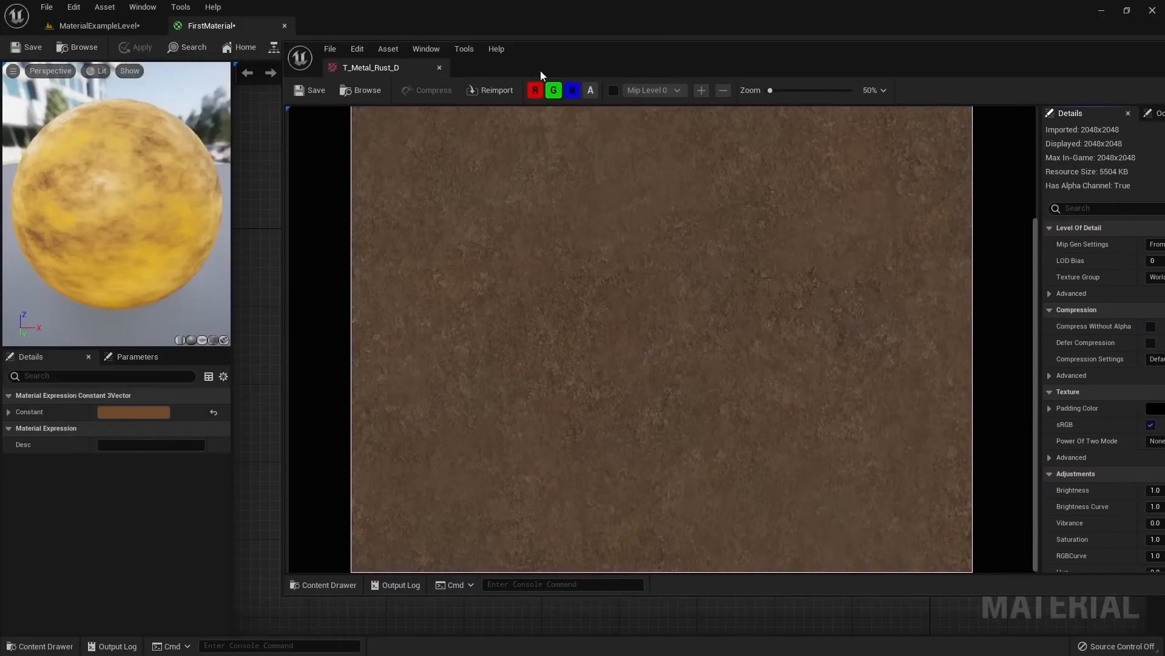
left_click_drag(540, 70, 388, 78)
scroll(409, 362, "up", 1)
scroll(413, 366, "down", 2)
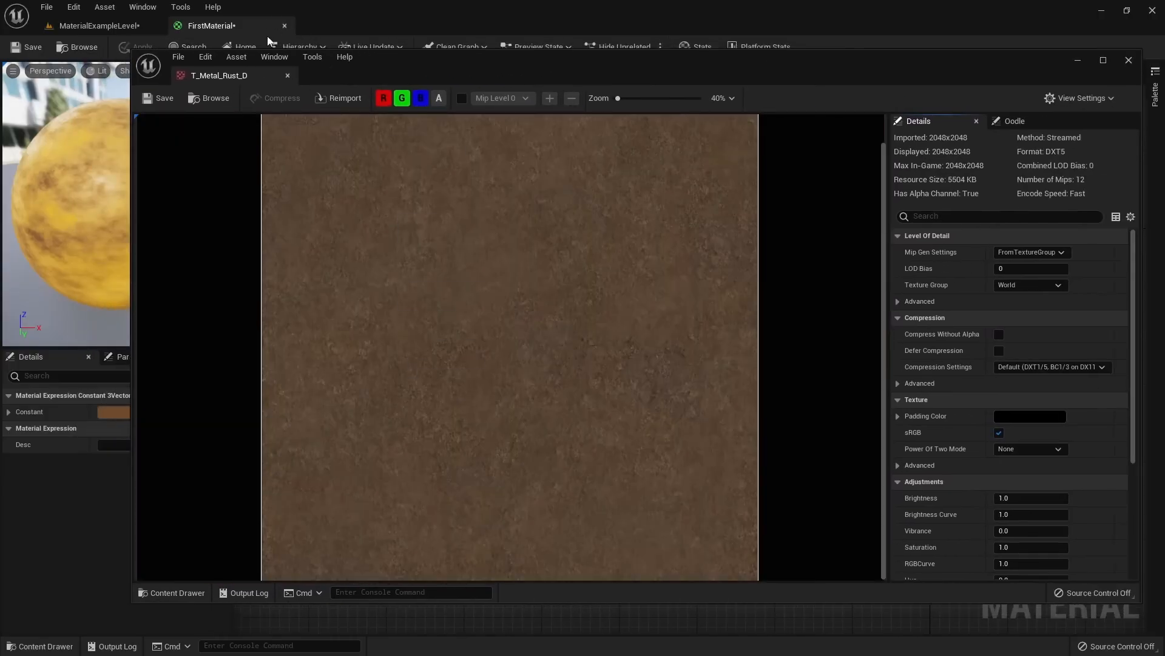
Close the texture editor and add T_Metal_Rust_D to the graph as a Texture Sample left of the brown colour node
left_click(287, 75)
key("ctrl+space")
left_click_drag(996, 489, 365, 224)
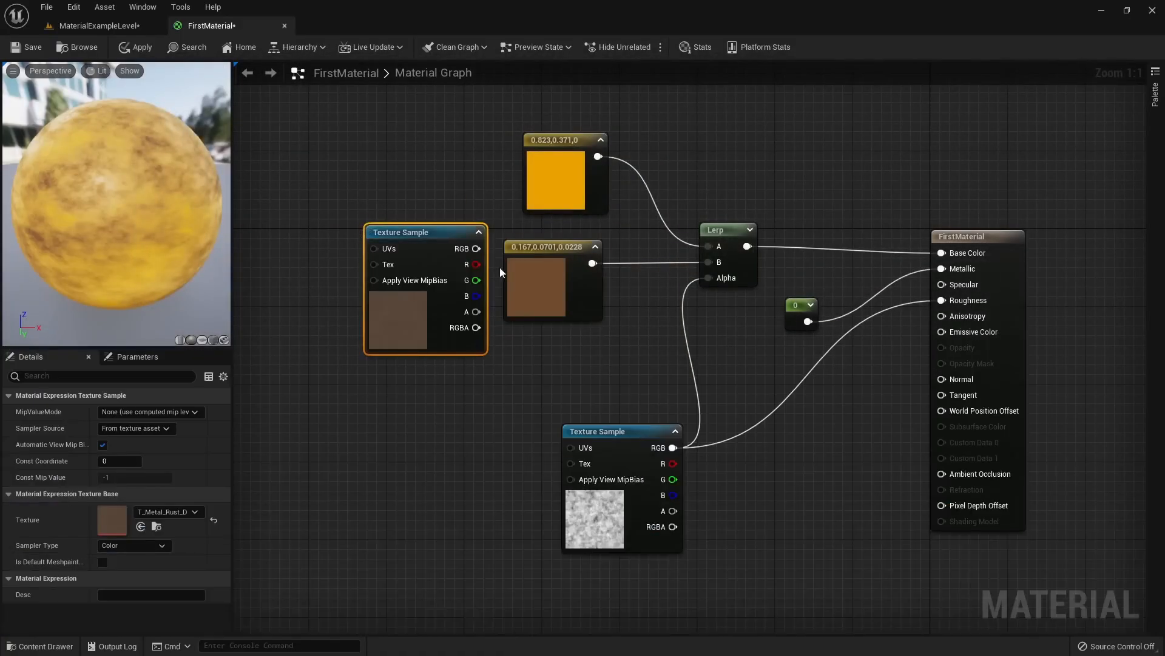
Feed the rust texture sample's RGB output into the Lerp's B input, delete the brown constant, and apply the material
left_click_drag(475, 248, 710, 261)
left_click(548, 282)
key("Delete")
left_click_drag(447, 328, 605, 333)
left_click(141, 47)
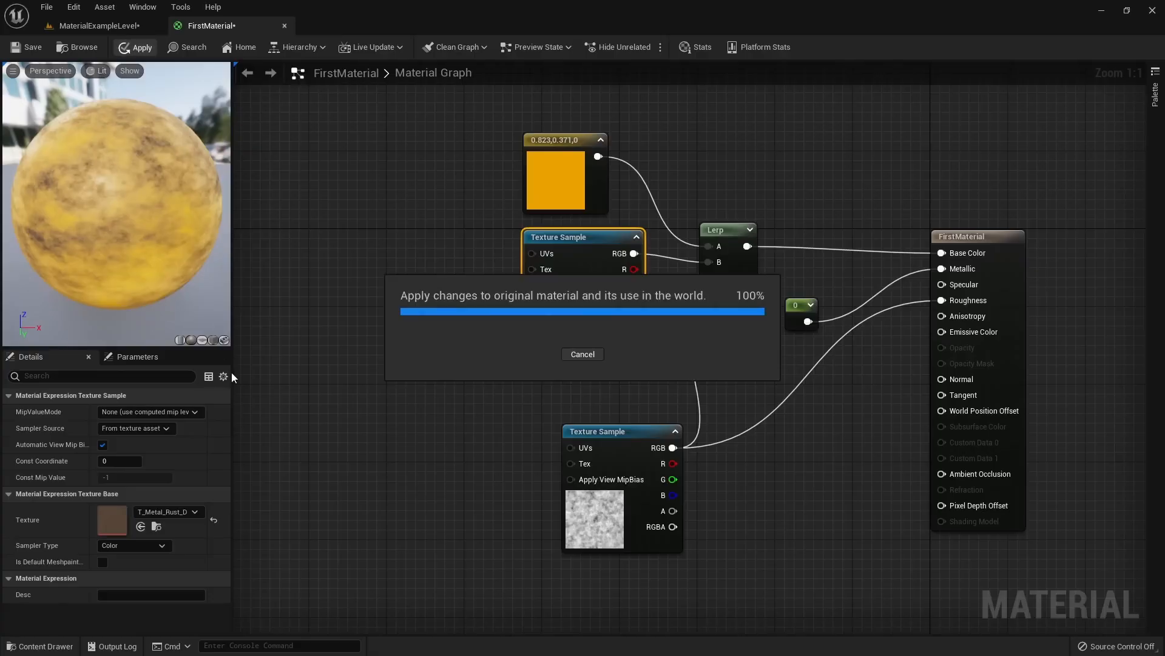
Inspect the updated FirstMaterial on the preview mesh in MaterialExampleLevel from different angles
left_click(133, 23)
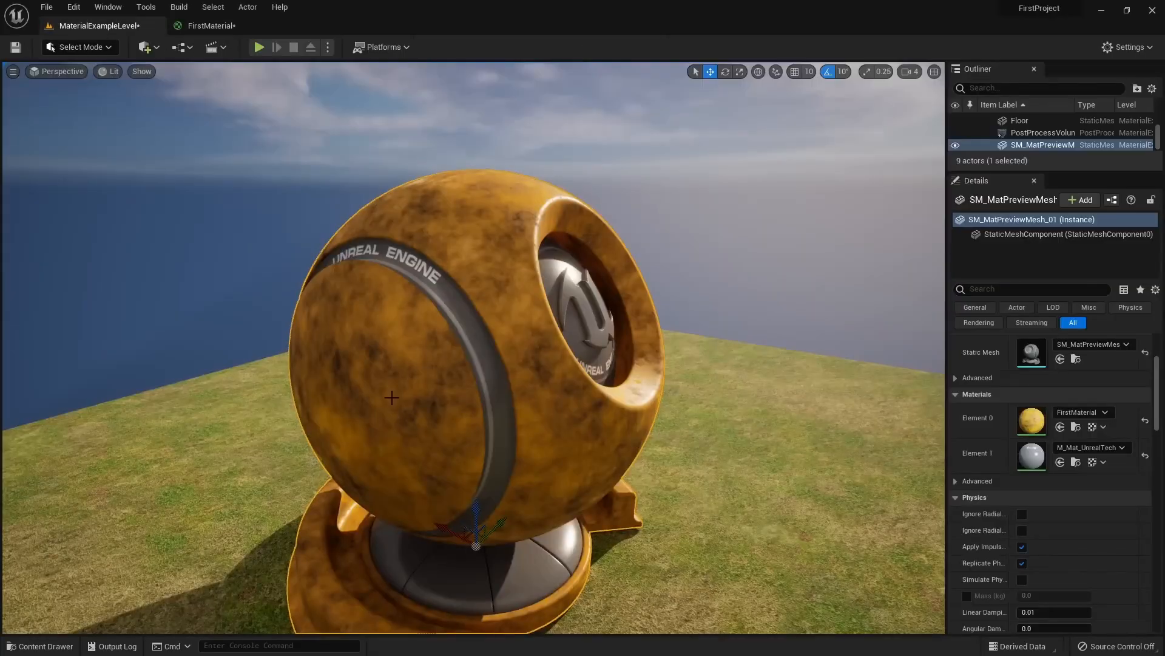
mouse_move(474, 348)
right_mouse_down()
mouse_move(248, 359)
mouse_move(473, 348)
right_mouse_up()
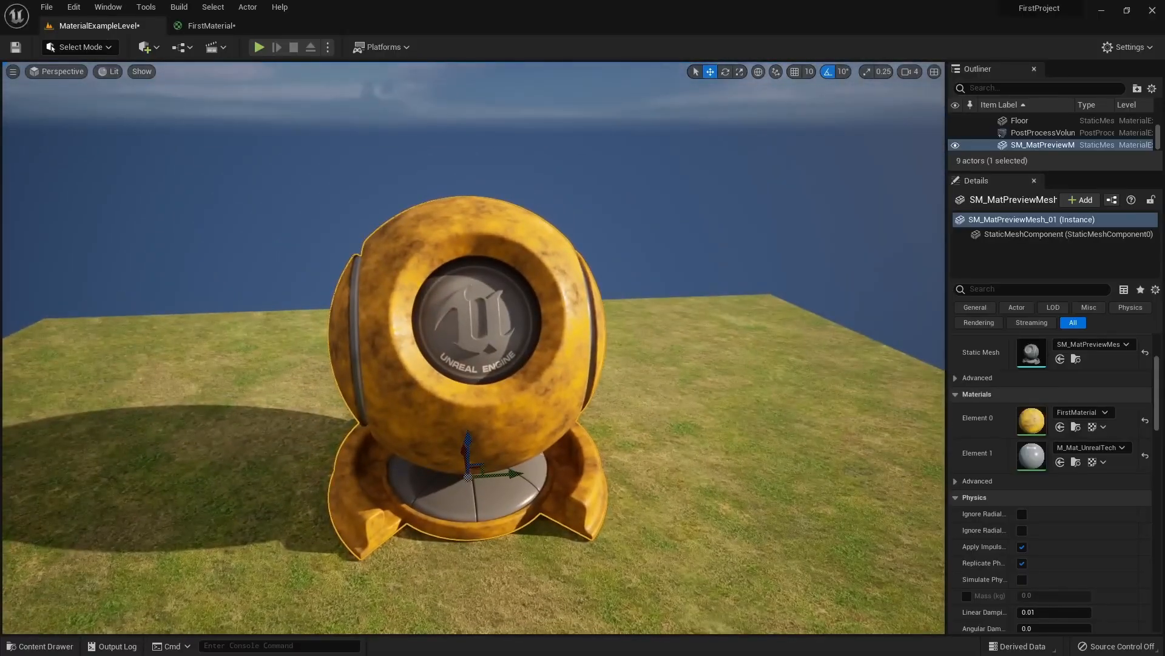
key("Escape")
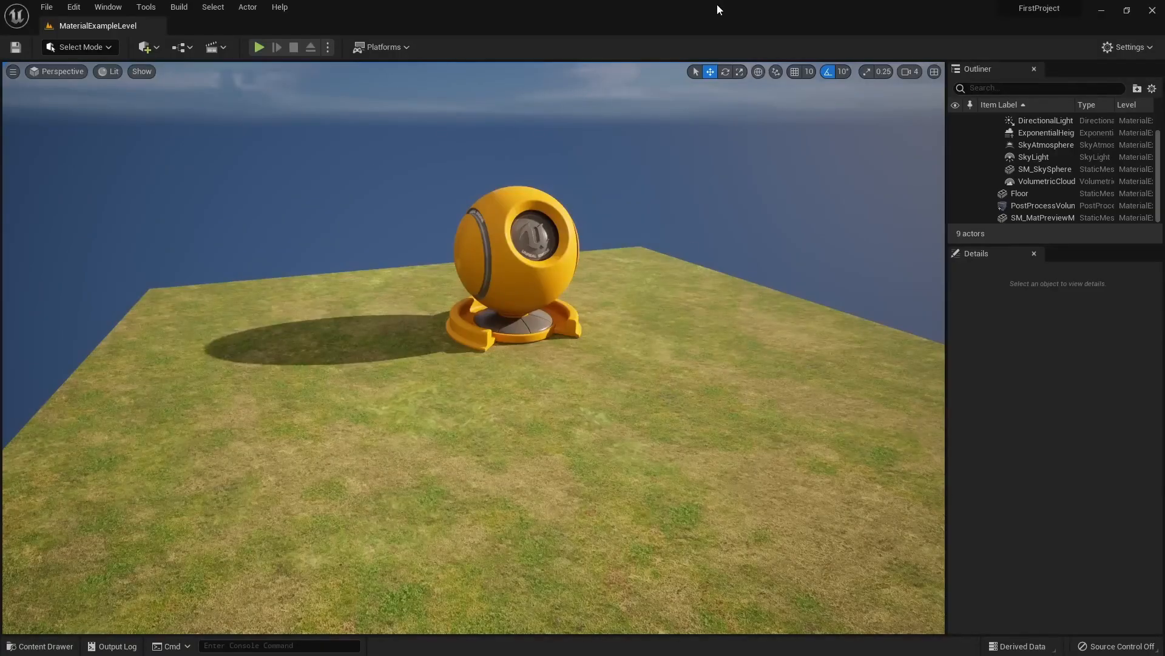
Shrink the editor to uncover the desktop and extract the BeginnerAssets folder from IntroUnreal5.zip onto it
left_click_drag(717, 4, 425, 58)
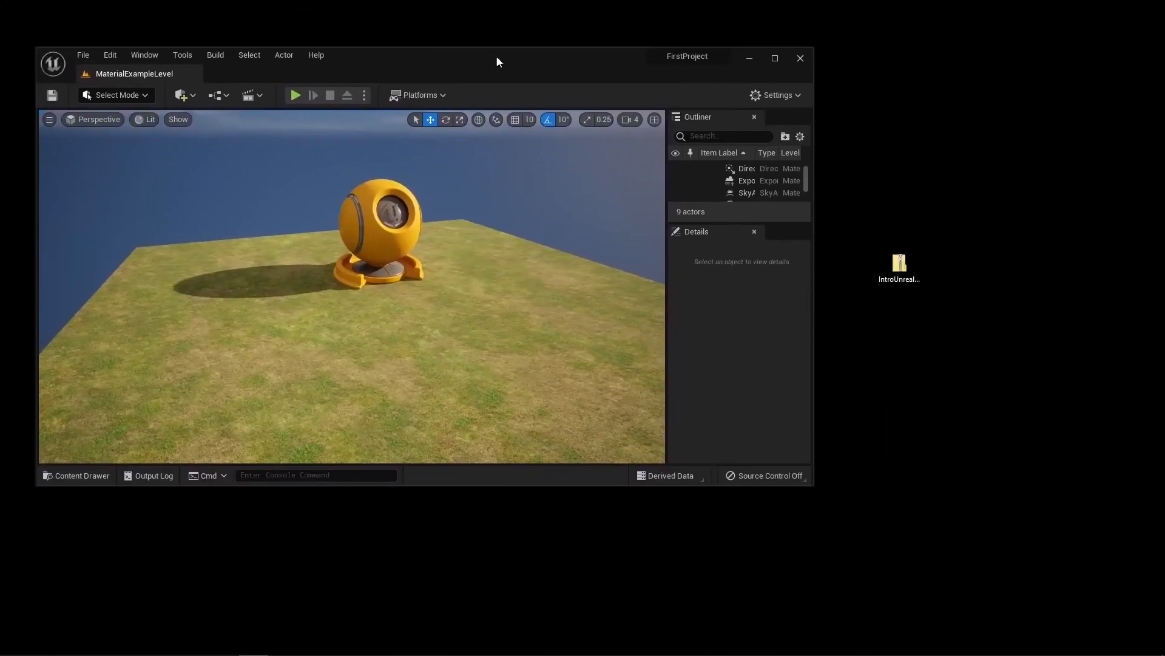
double_click(911, 285)
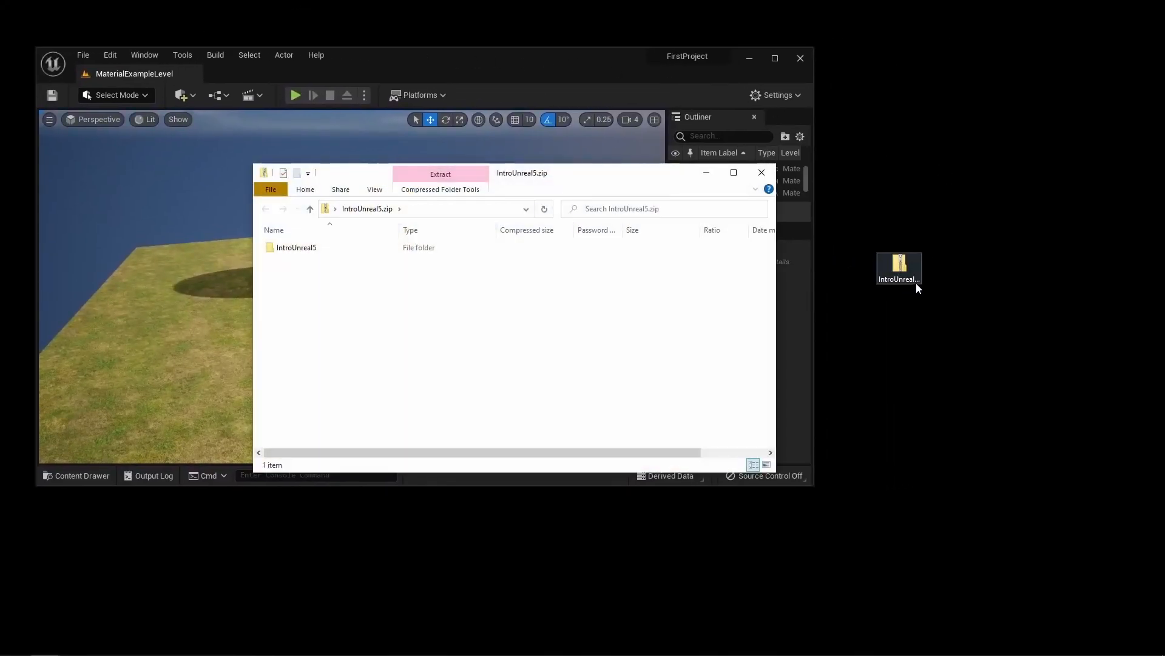
double_click(300, 248)
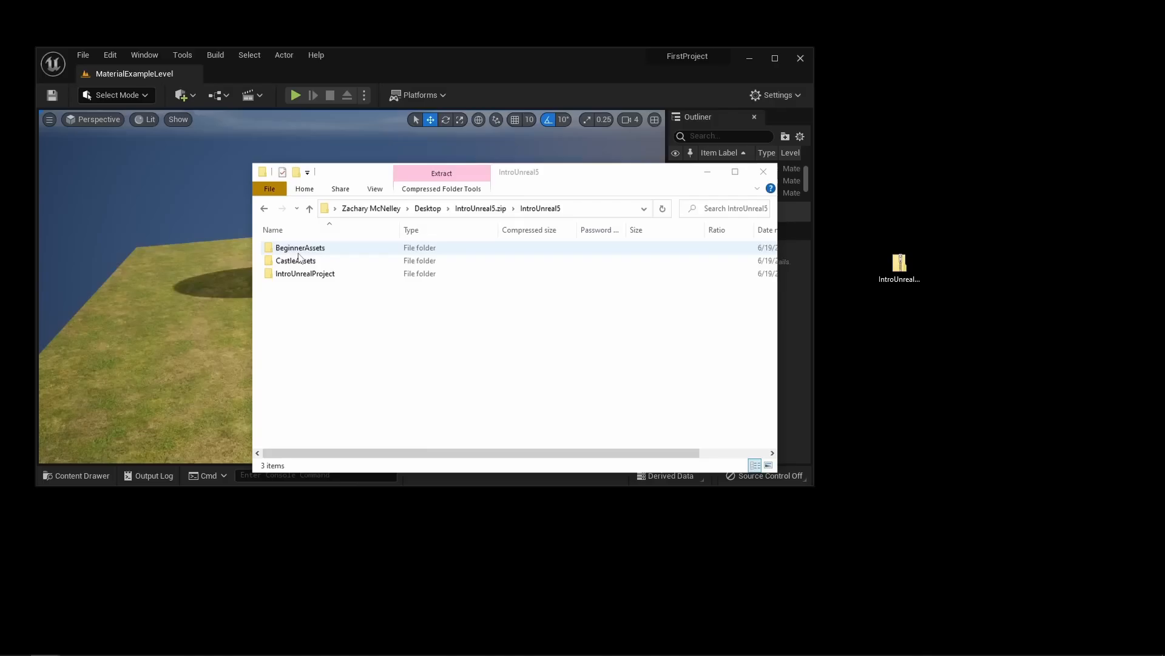
left_click_drag(298, 249, 904, 148)
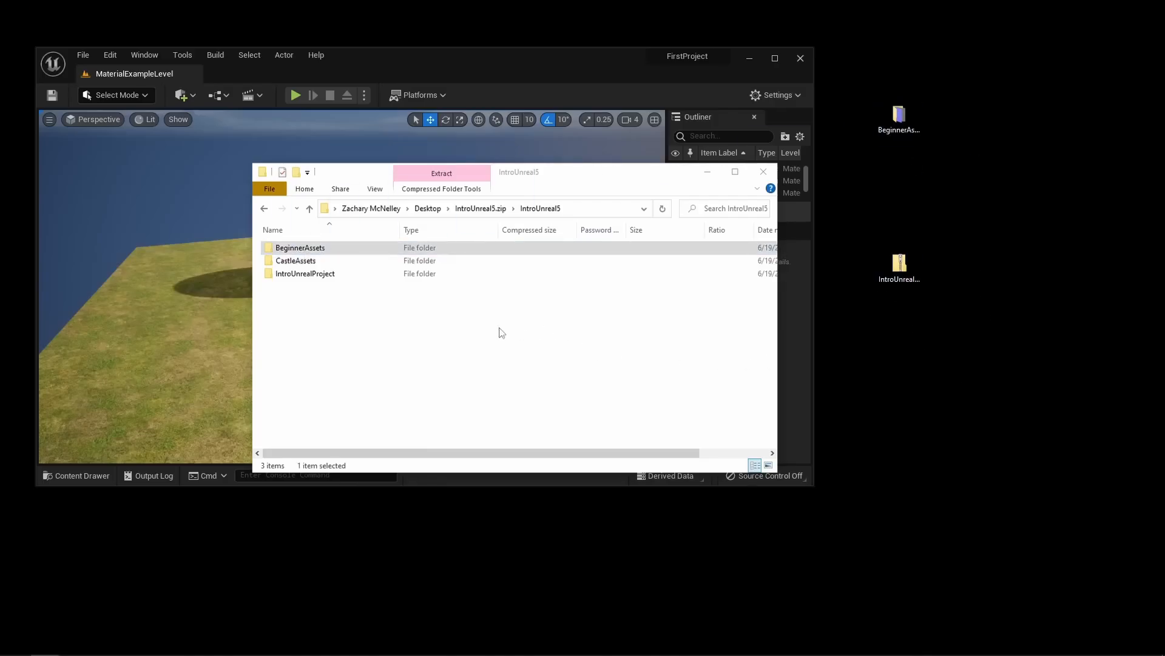
left_click(304, 261)
left_click(313, 276)
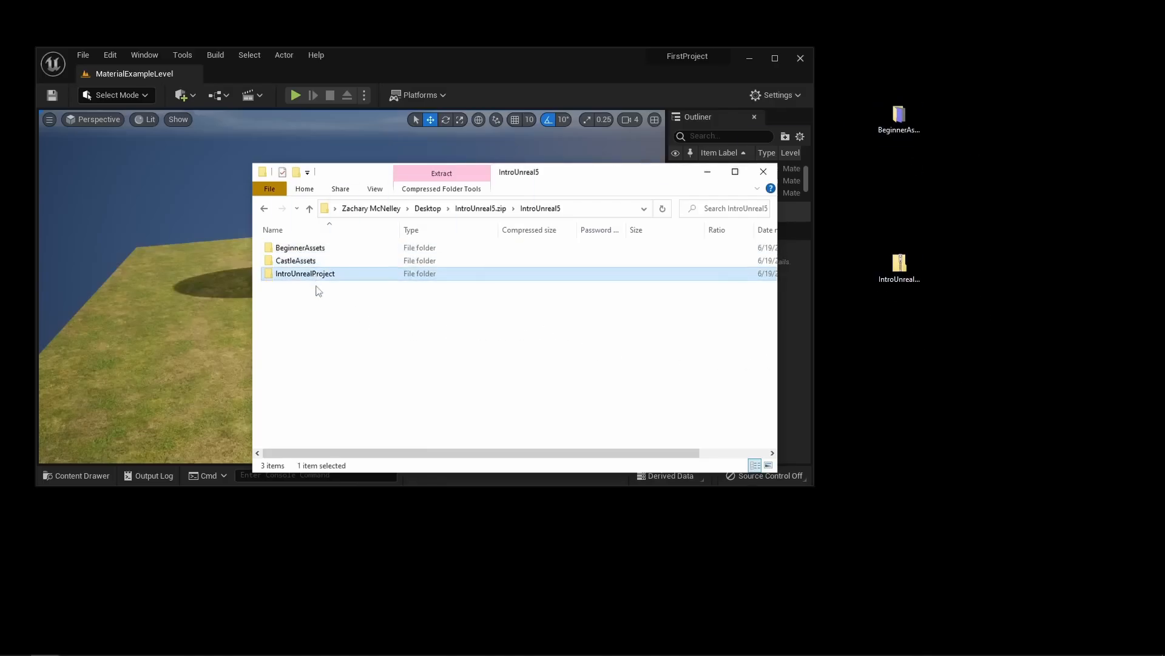
left_click(336, 321)
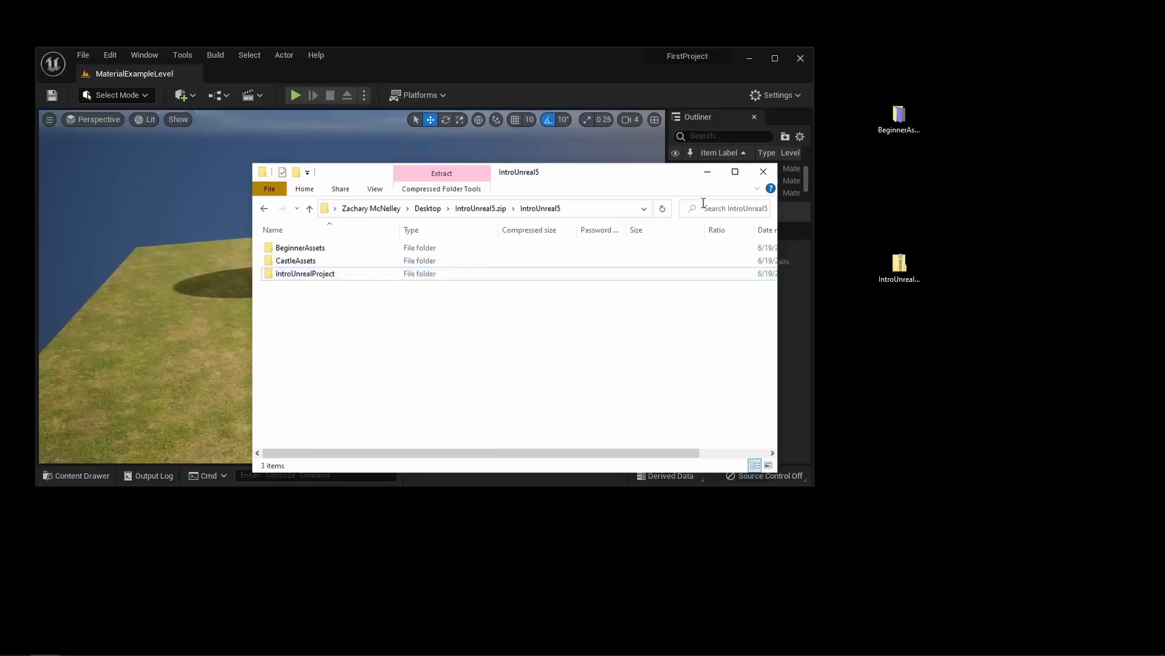
left_click(763, 172)
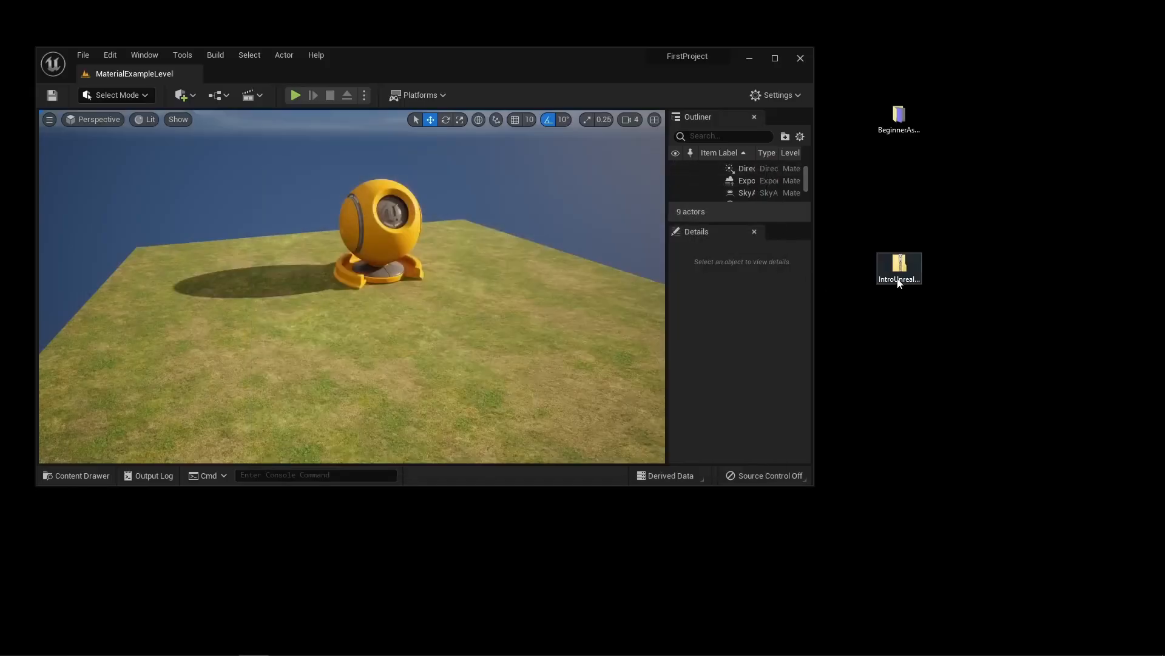
left_click_drag(898, 121, 921, 214)
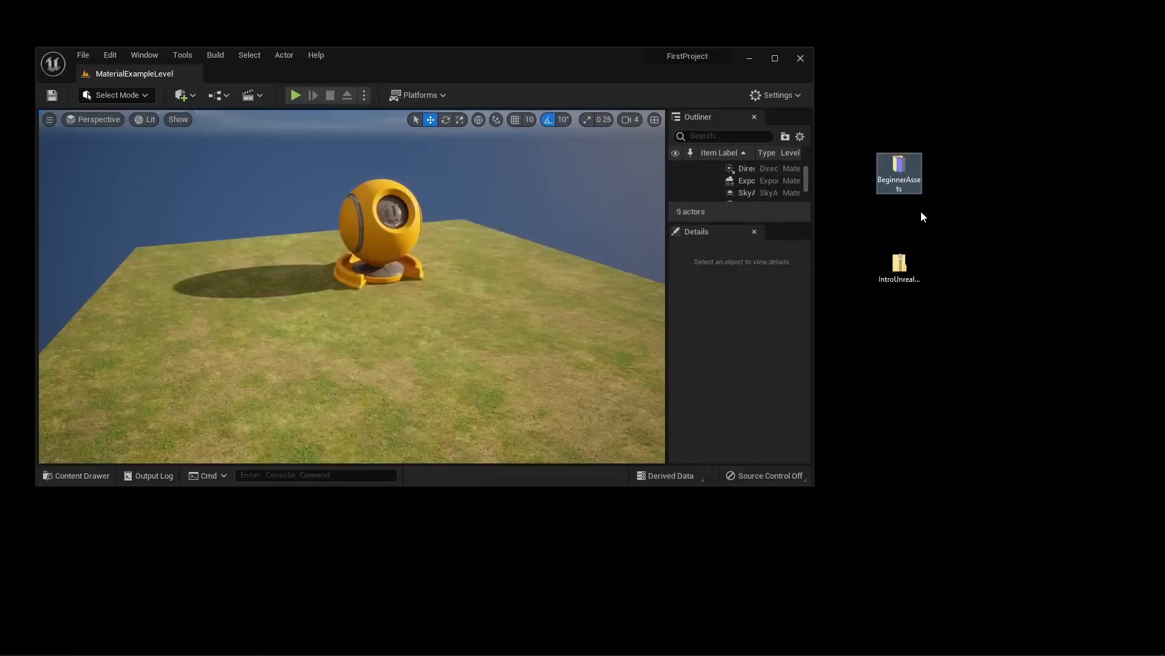
Open the extracted BeginnerAssets folder and select its three SpanishPavement images
double_click(903, 164)
left_click_drag(640, 177, 768, 137)
left_click_drag(858, 373, 417, 189)
left_click(668, 360)
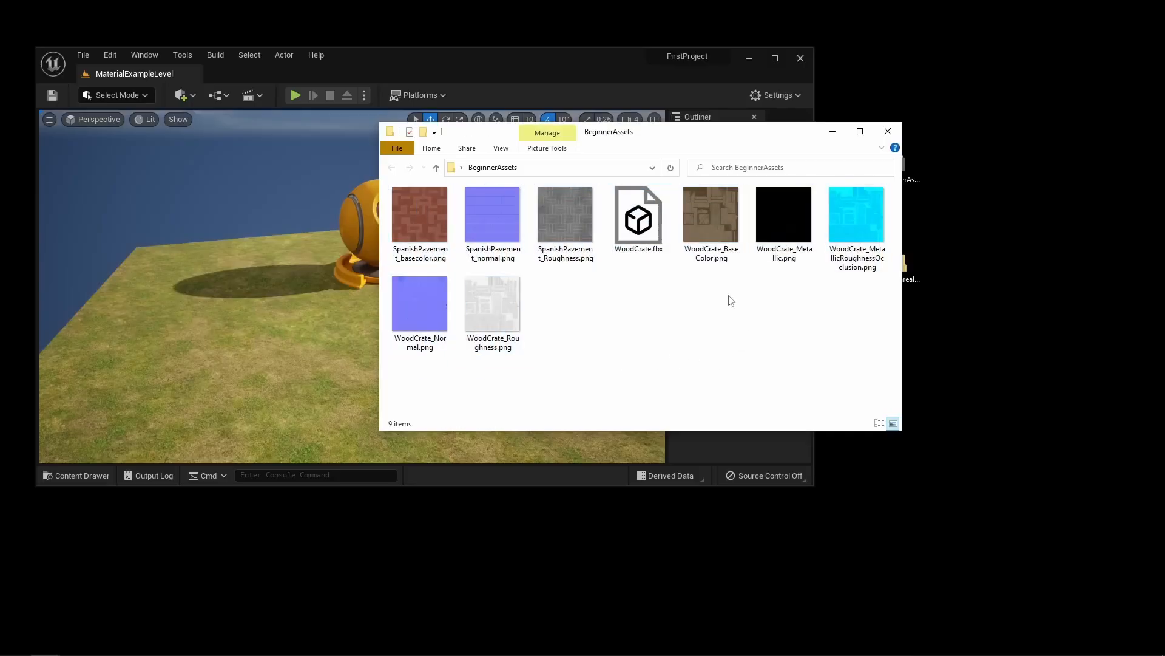
left_click(429, 232)
left_click(565, 231, "shift")
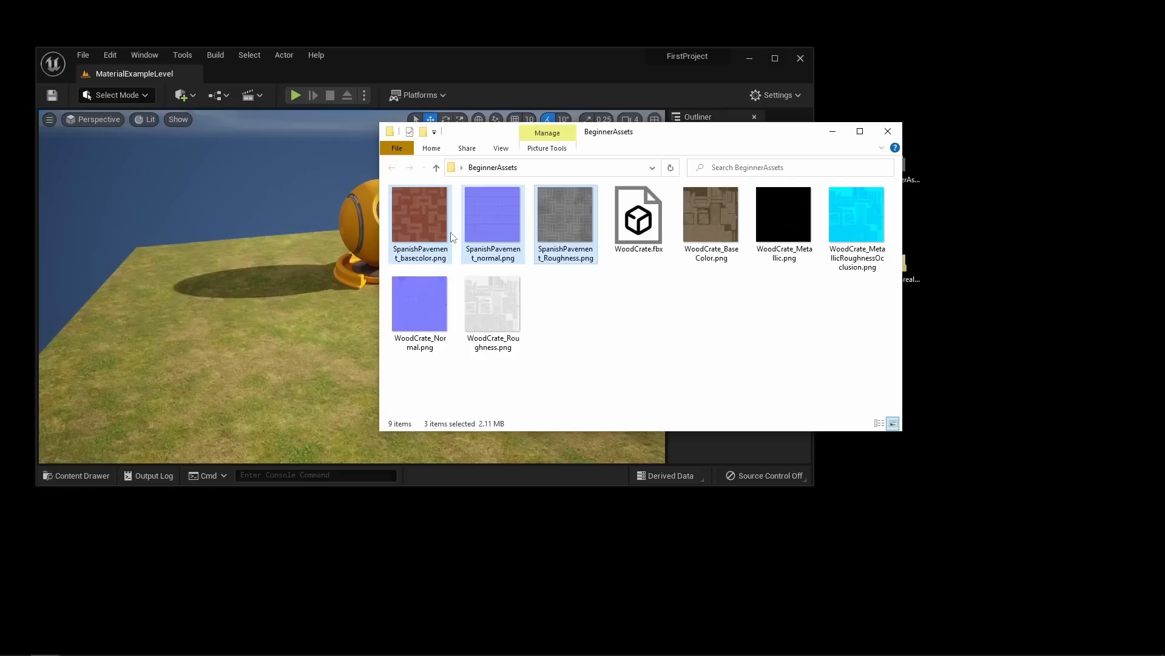
View SpanishPavement_basecolor.png and SpanishPavement_Roughness.png in Photos, closing each image after checking it
double_click(435, 233)
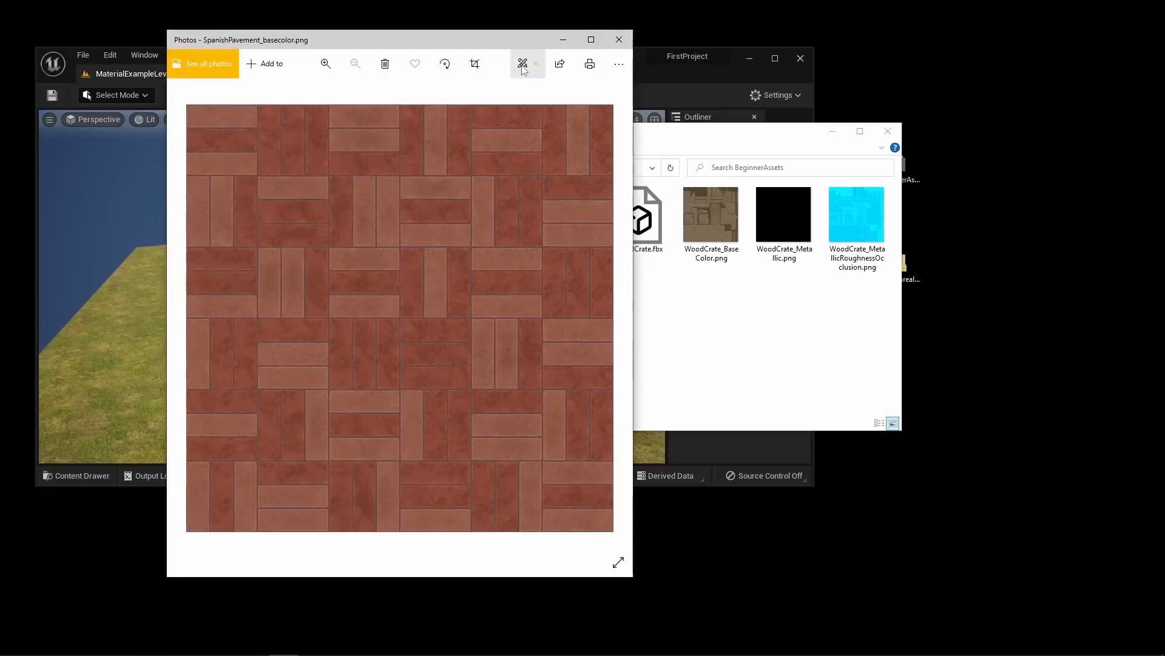
left_click_drag(510, 43, 562, 56)
left_click(670, 52)
left_click(552, 224)
double_click(552, 223)
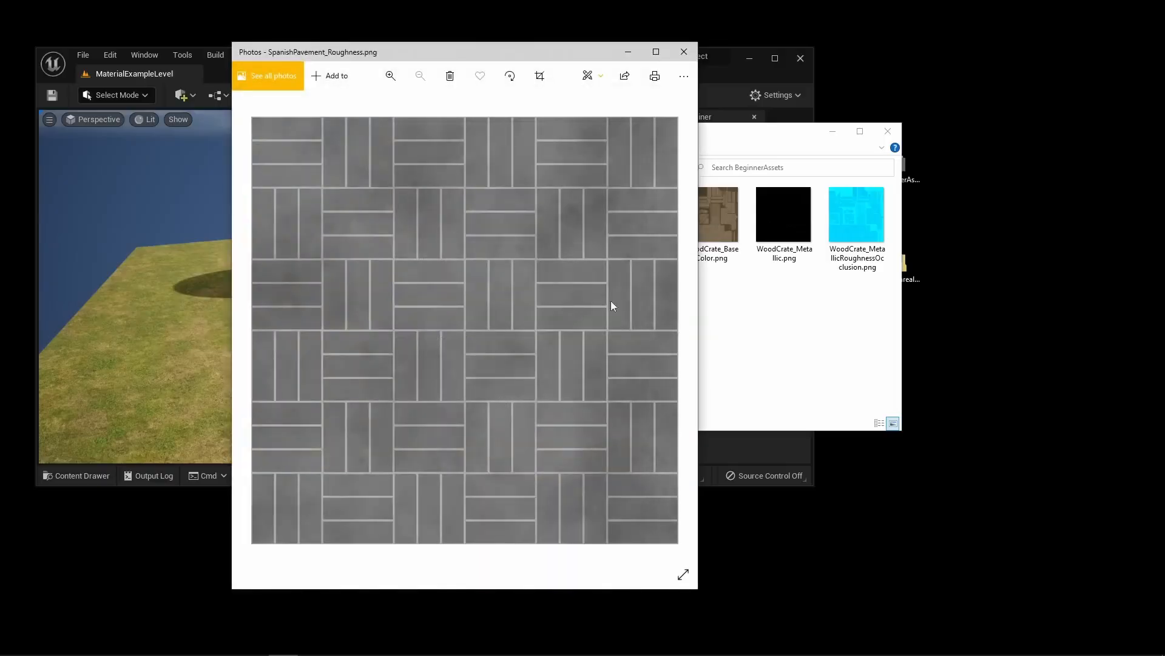
left_click(684, 52)
Examine the brick edge detail of SpanishPavement_normal.png up close, then close the image
left_click(507, 222)
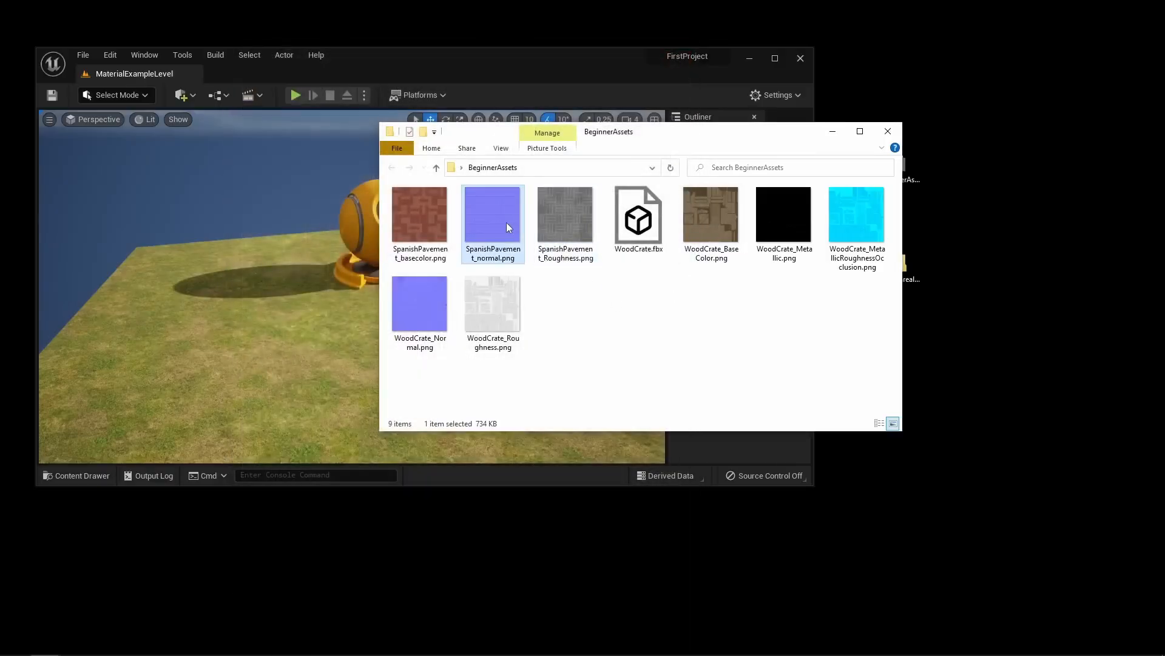
double_click(506, 222)
scroll(439, 227, "up", 3)
left_click_drag(423, 278, 524, 442)
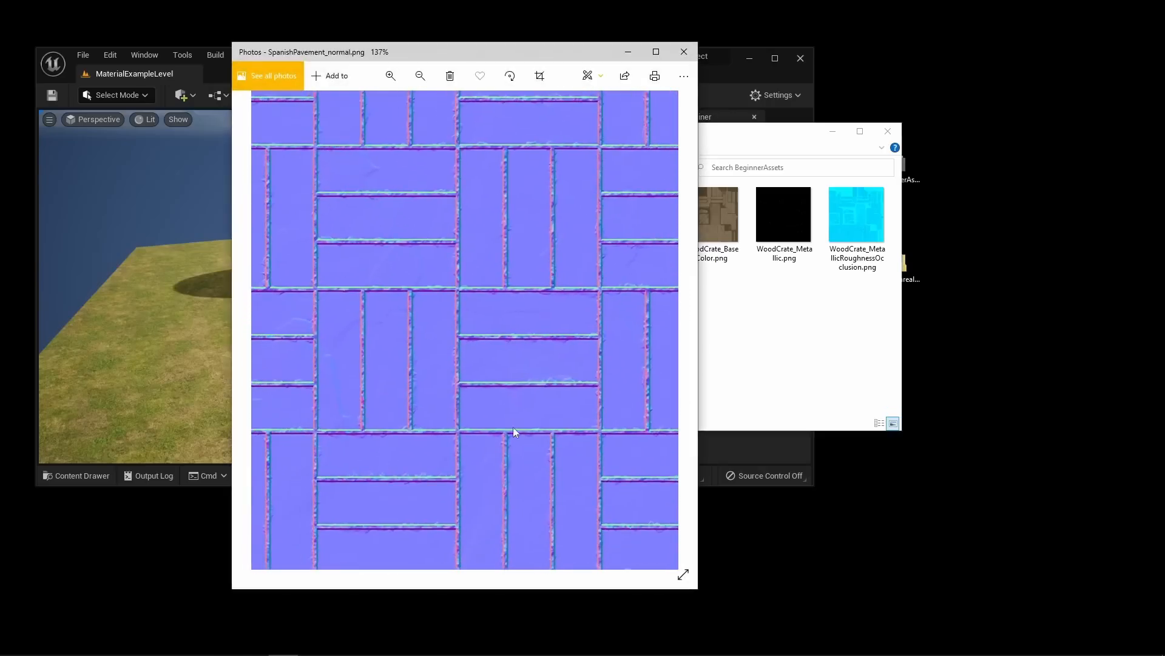
scroll(437, 371, "down", 3)
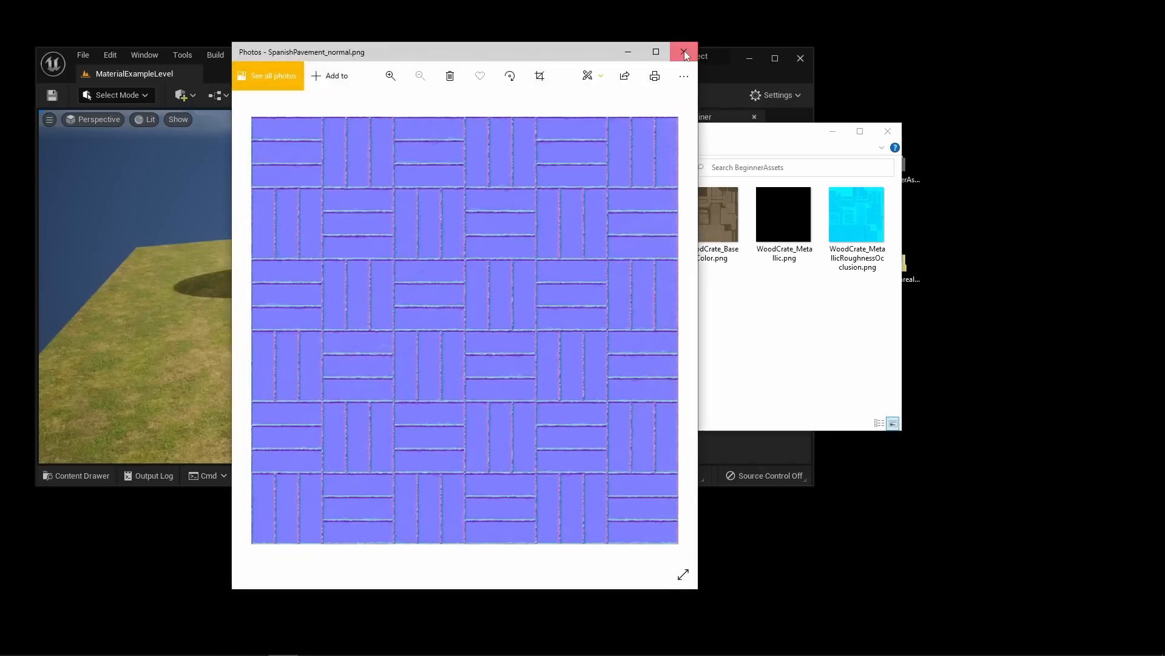
left_click(684, 52)
Select the three SpanishPavement images in BeginnerAssets and open the project's MyStuff content folder as the import destination
left_click_drag(636, 135, 835, 263)
left_click(751, 382)
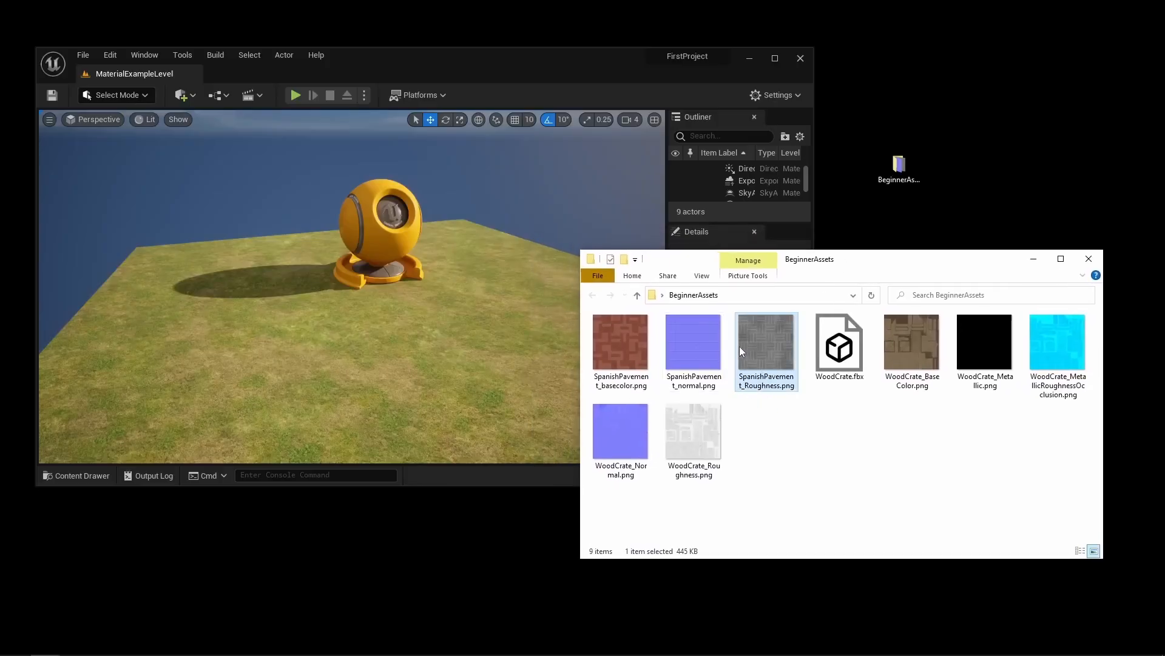
left_click(629, 343, "shift")
left_click_drag(510, 71, 487, 46)
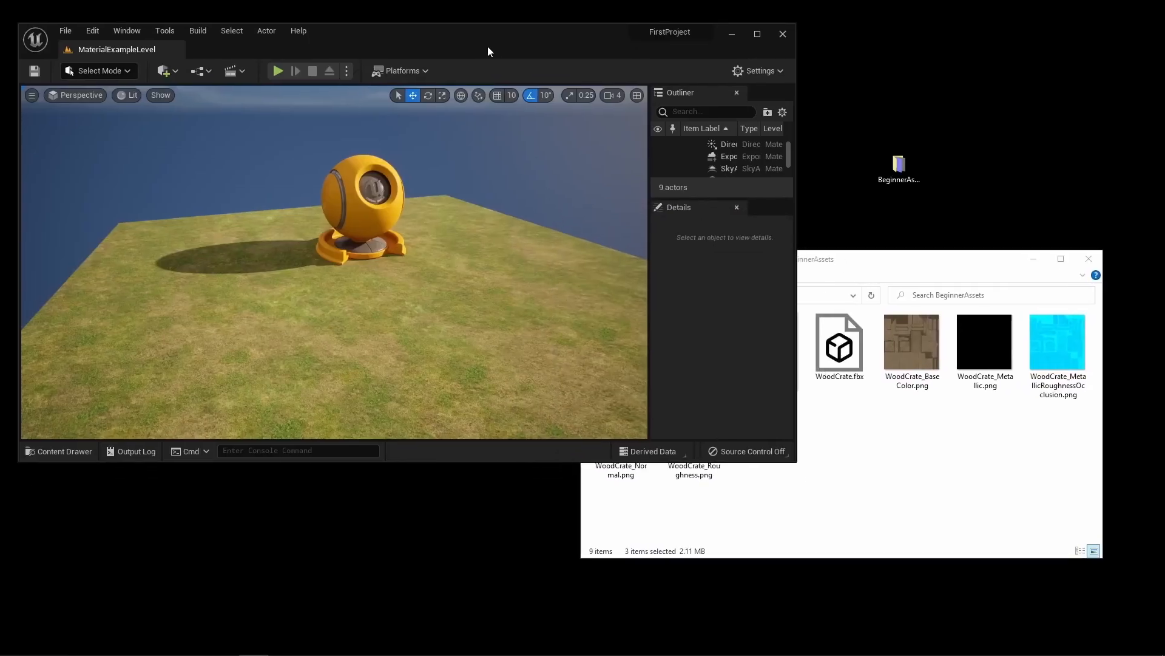
left_click(61, 451)
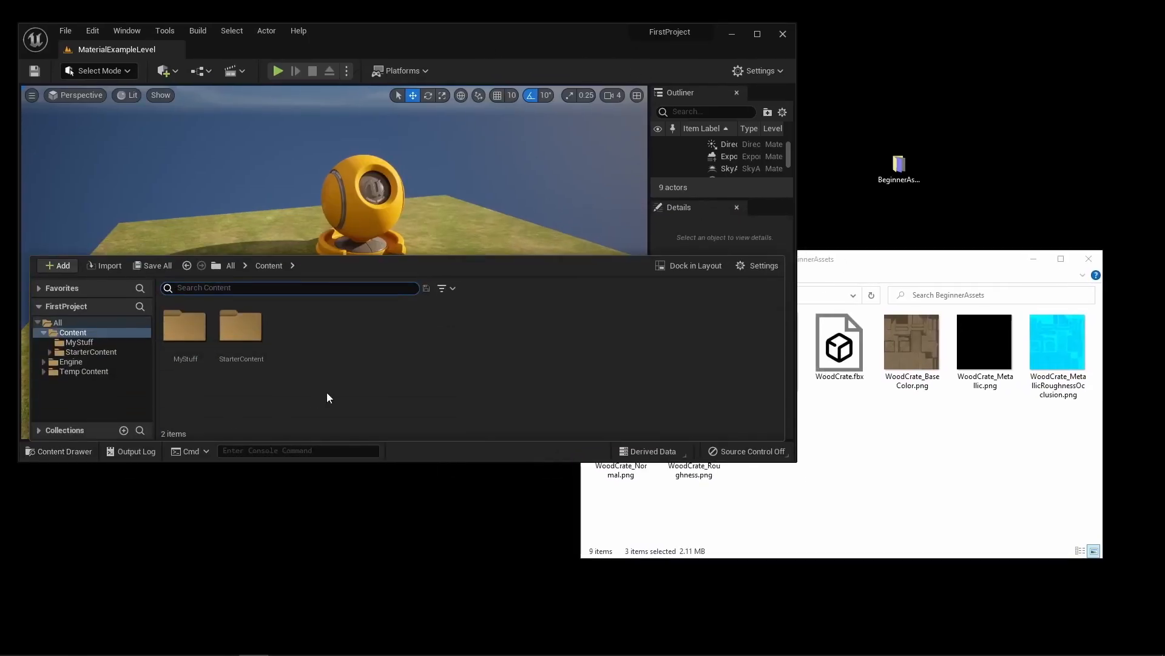
double_click(184, 328)
Import the basecolor, normal and Roughness SpanishPavement images from BeginnerAssets into the MyStuff folder
left_click_drag(867, 264, 952, 363)
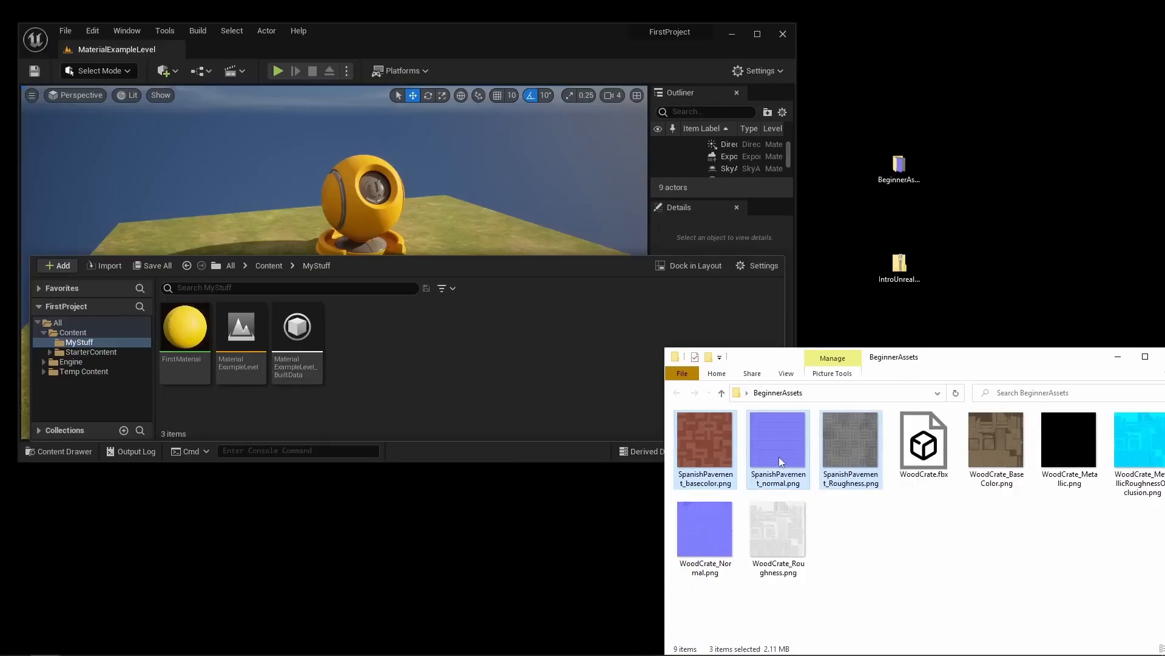
left_click_drag(786, 443, 605, 395)
left_click_drag(423, 354, 769, 450)
left_click(65, 452)
left_click(65, 452)
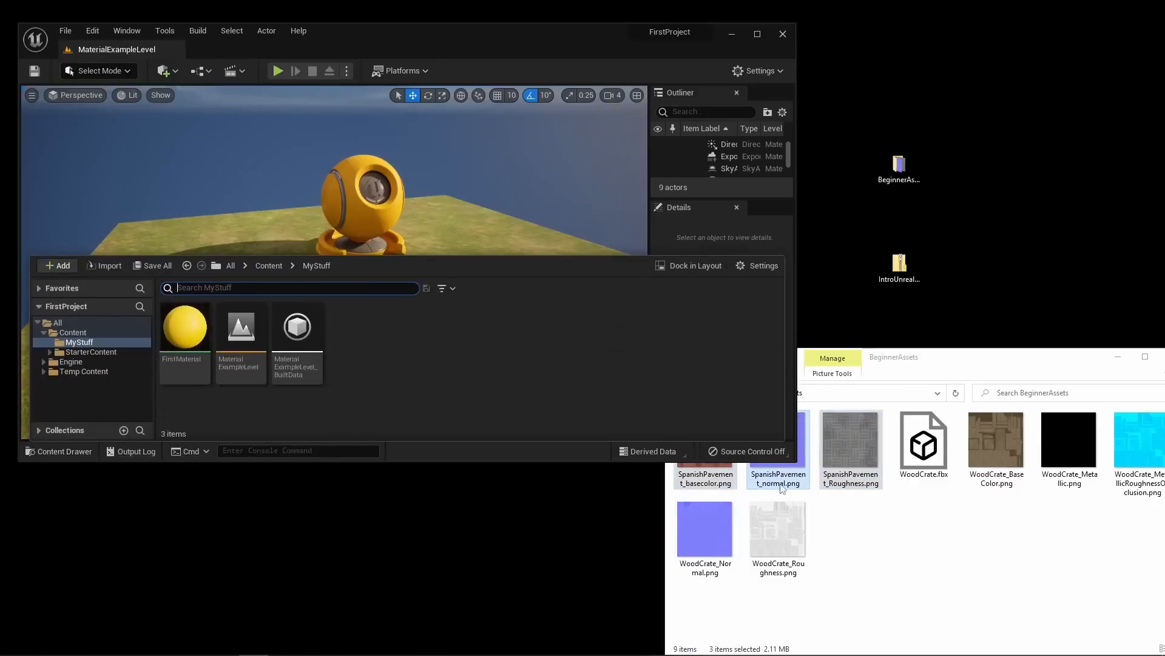
left_click(882, 365)
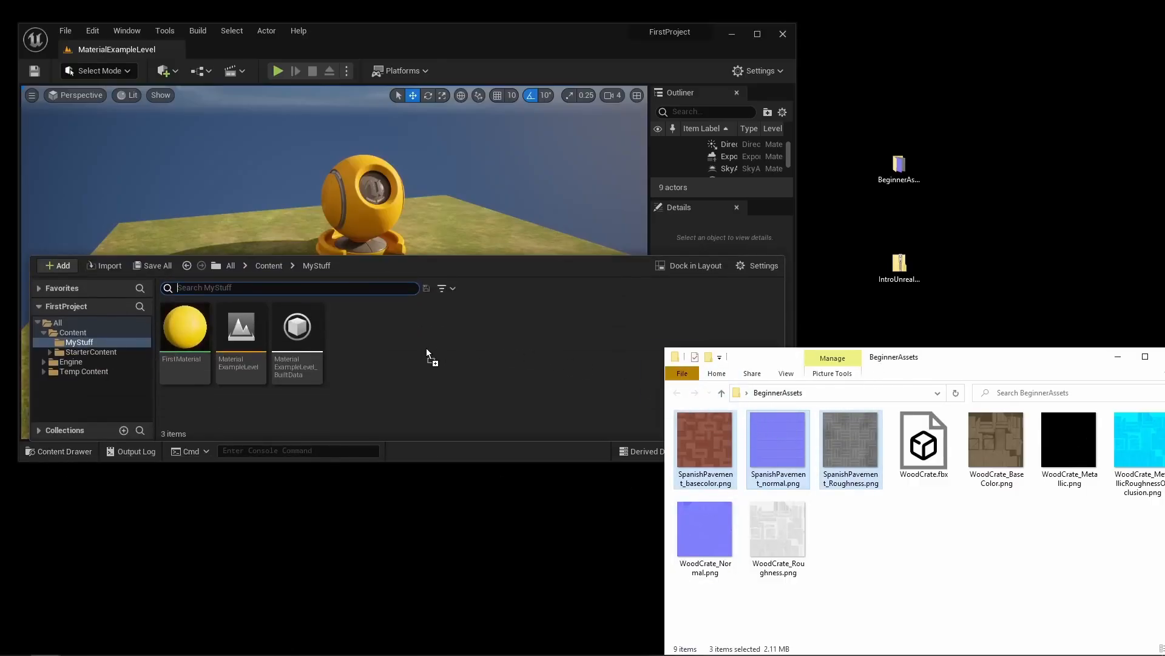
left_click_drag(426, 348, 426, 347)
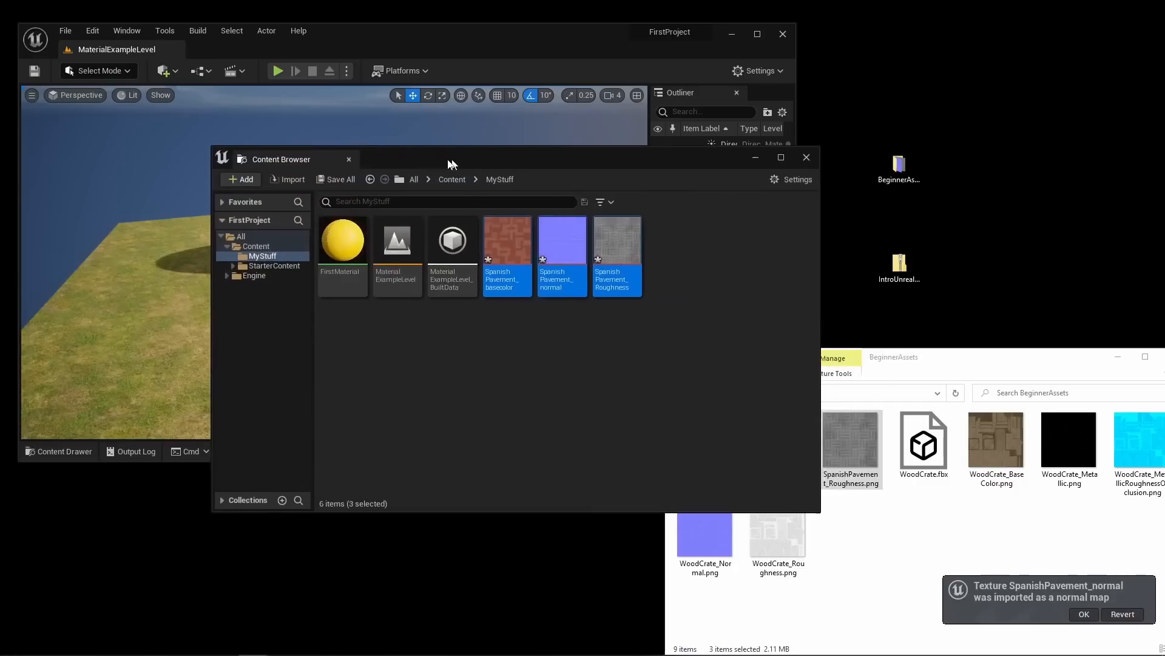
Close the floating Content Browser window and maximize the level editor
left_click_drag(459, 164, 390, 144)
left_click(546, 261)
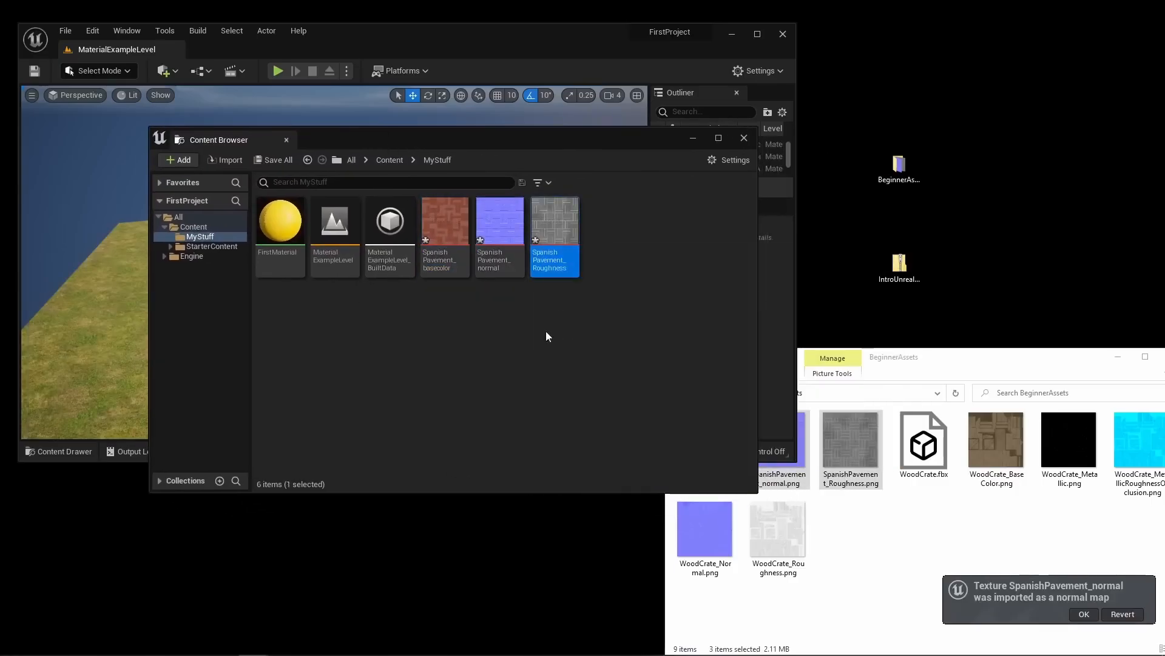
left_click(287, 140)
double_click(355, 51)
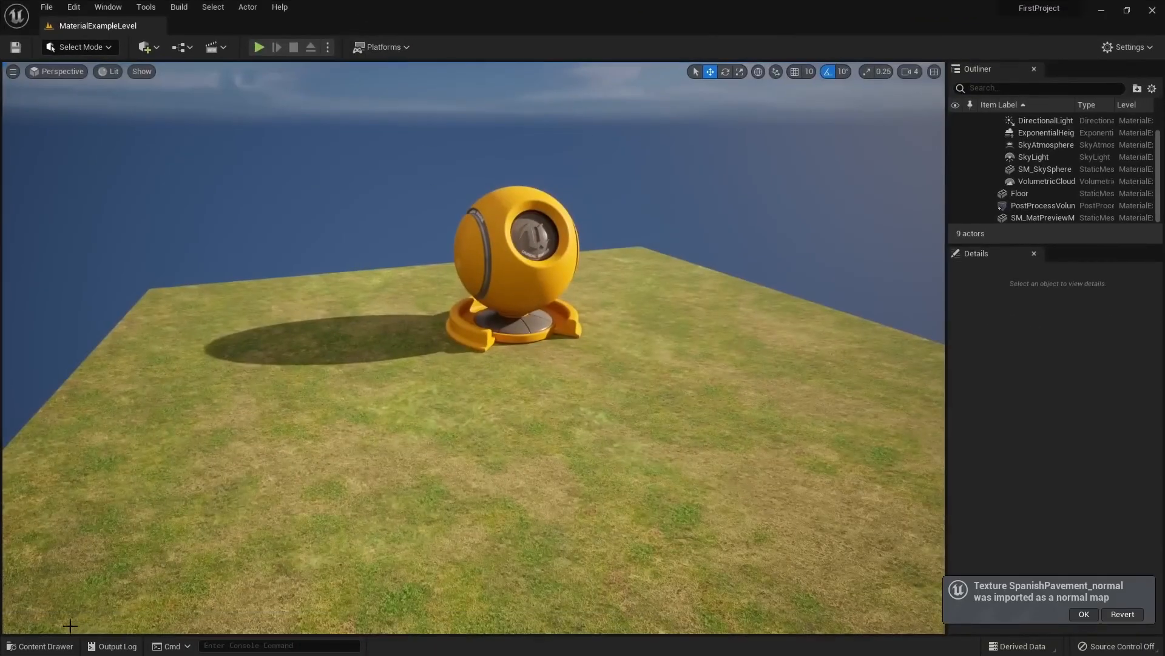
Save the three imported SpanishPavement textures in the MyStuff folder
left_click(40, 646)
left_click(399, 486)
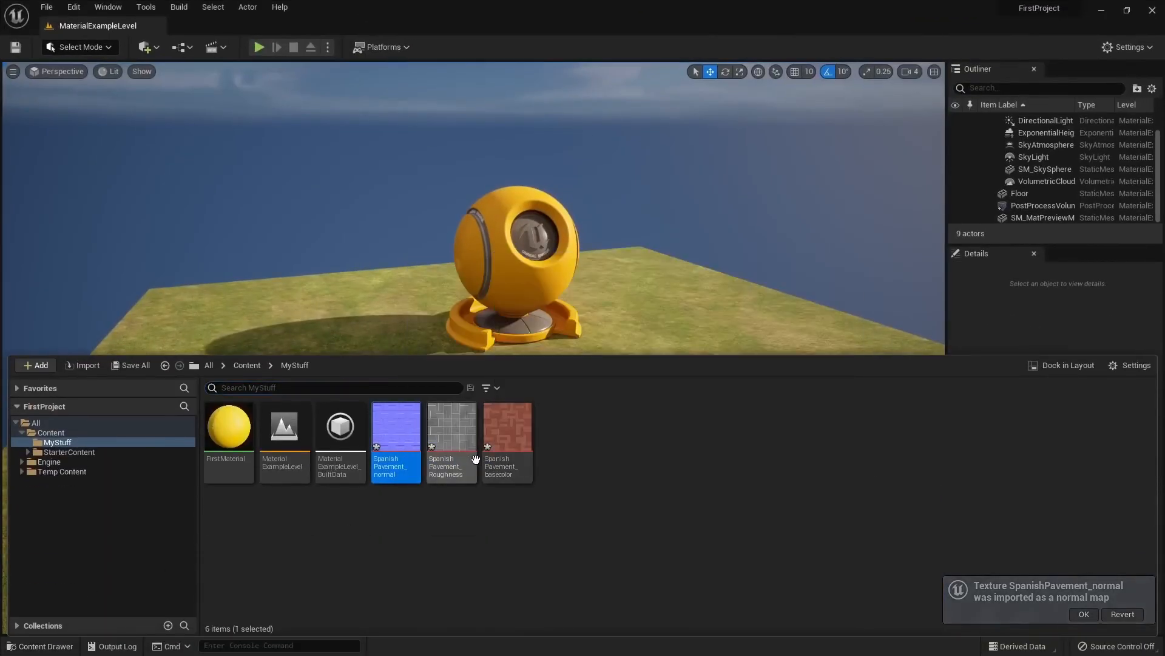
left_click(508, 461)
left_click(396, 461, "shift")
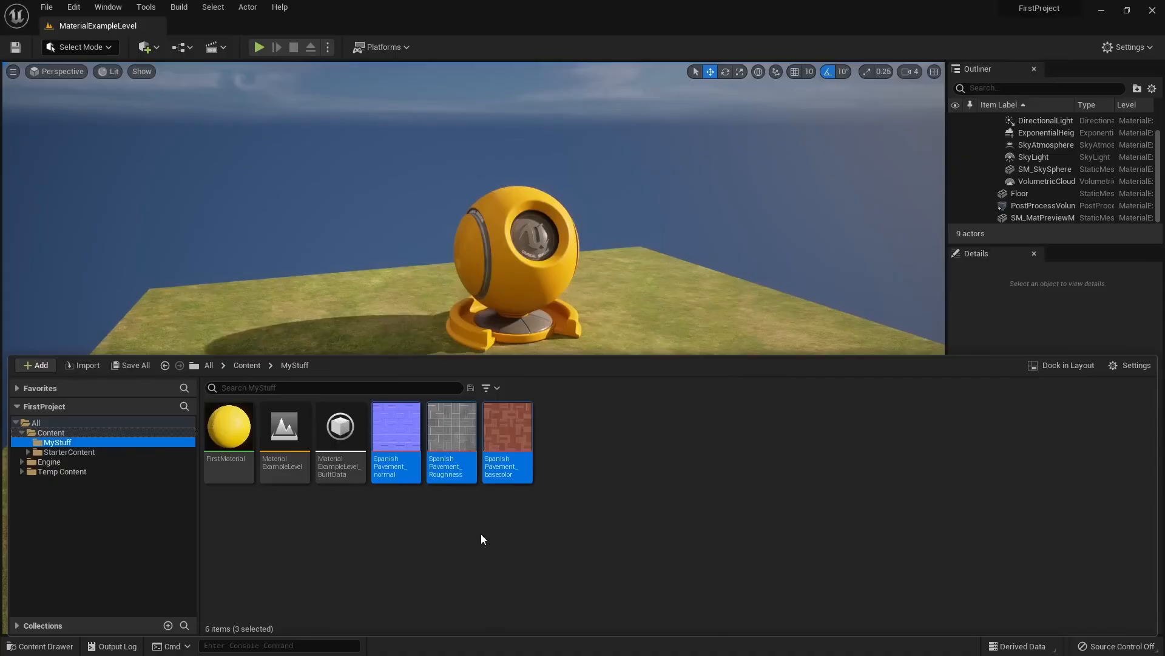
left_click(465, 495)
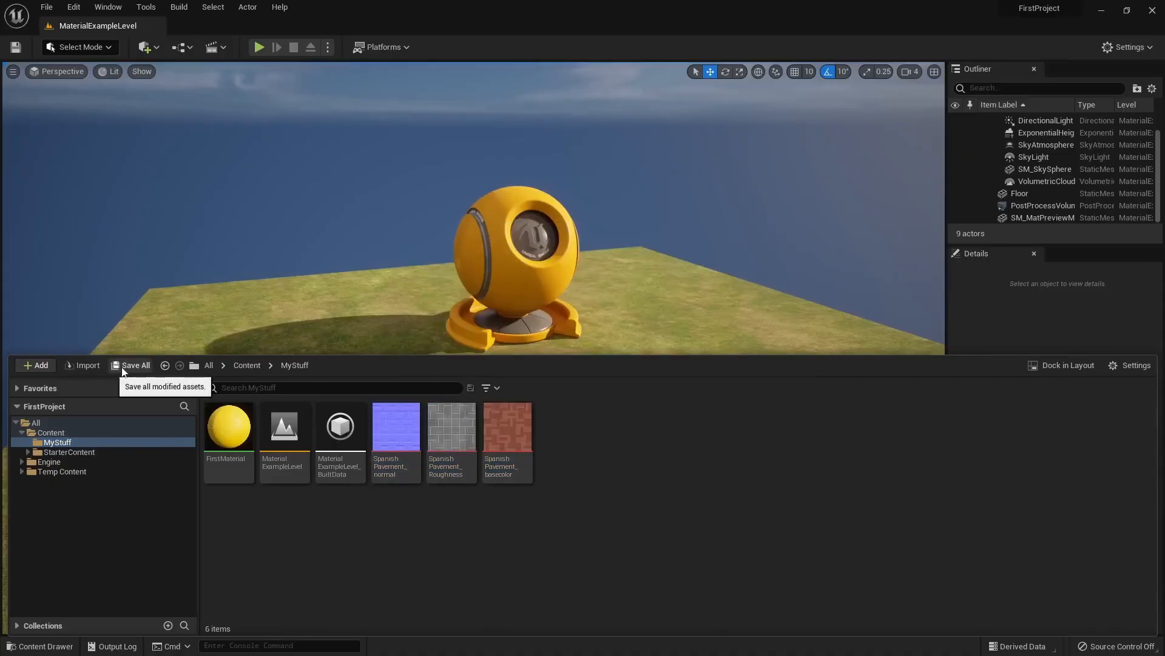
Examine the SpanishPavement_basecolor texture and its settings in the texture editor, then close it
double_click(513, 465)
scroll(538, 412, "down", 1)
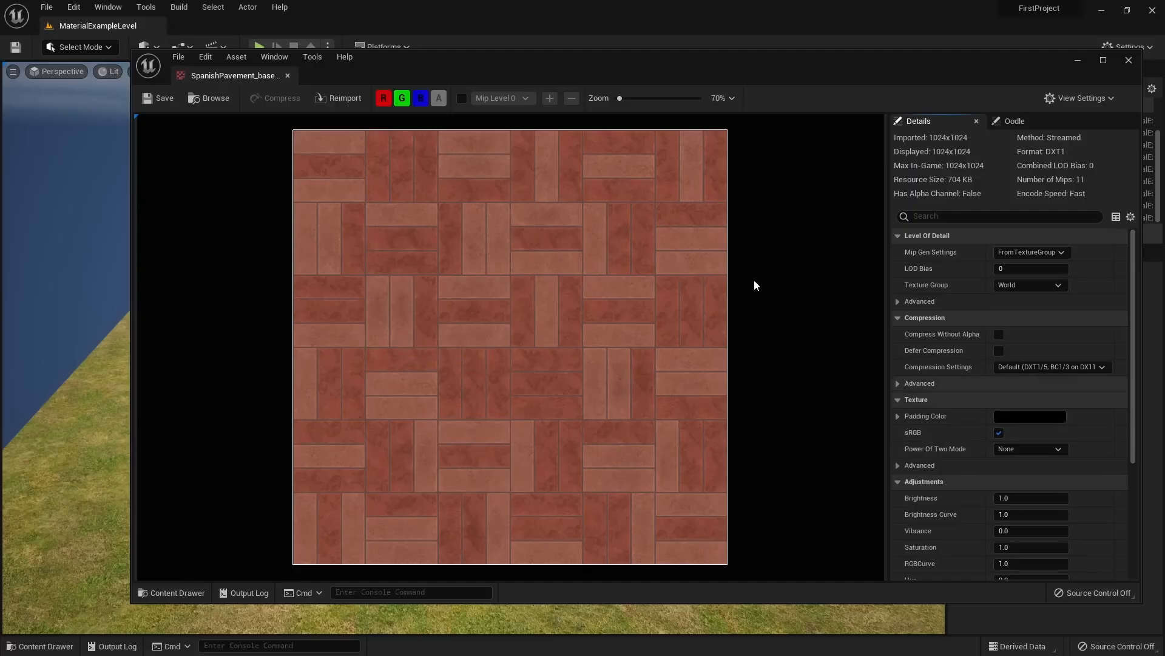
left_click(287, 75)
Turn off sRGB for the SpanishPavement_Roughness texture in MyStuff
left_click(43, 646)
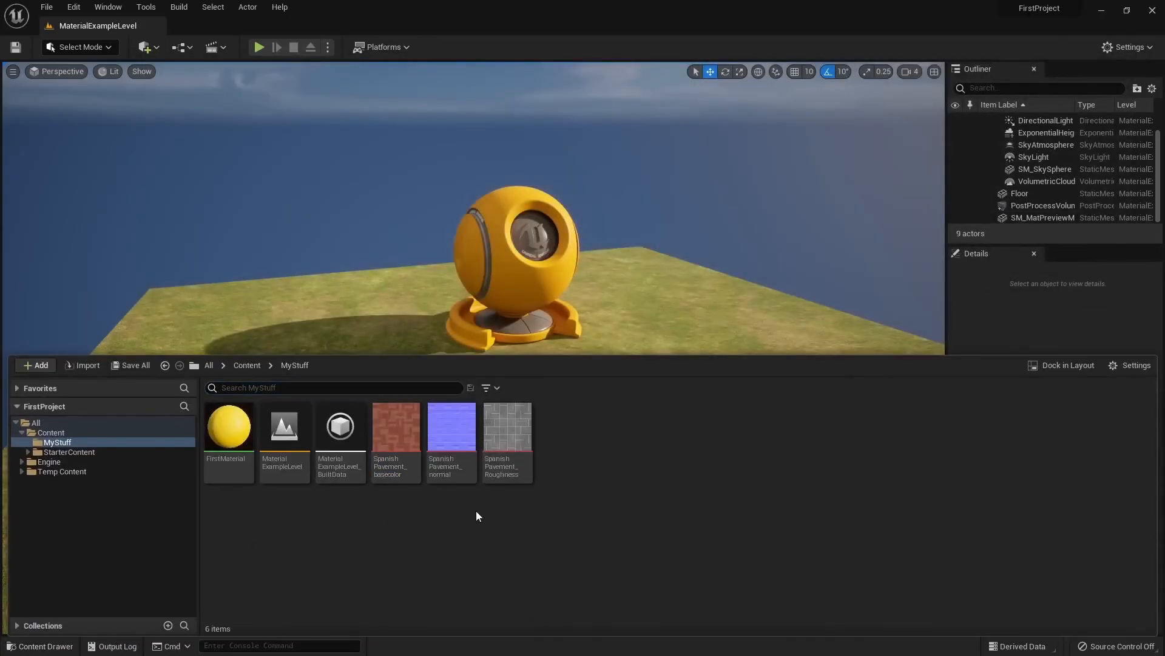
double_click(508, 463)
scroll(569, 449, "down", 2)
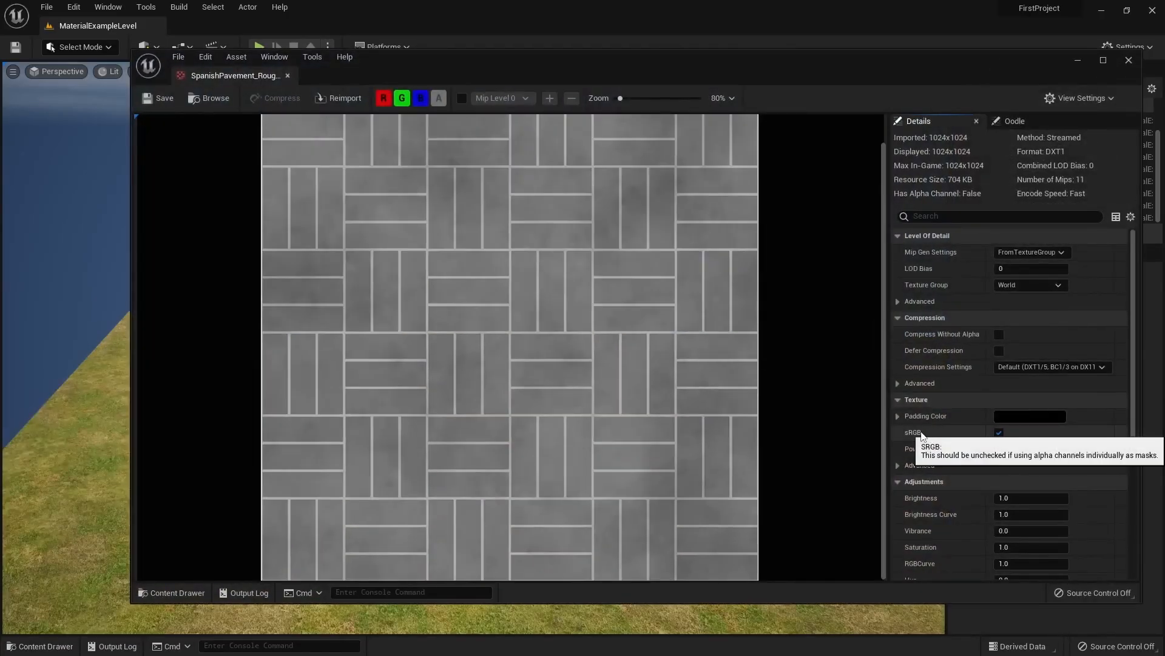
left_click(999, 433)
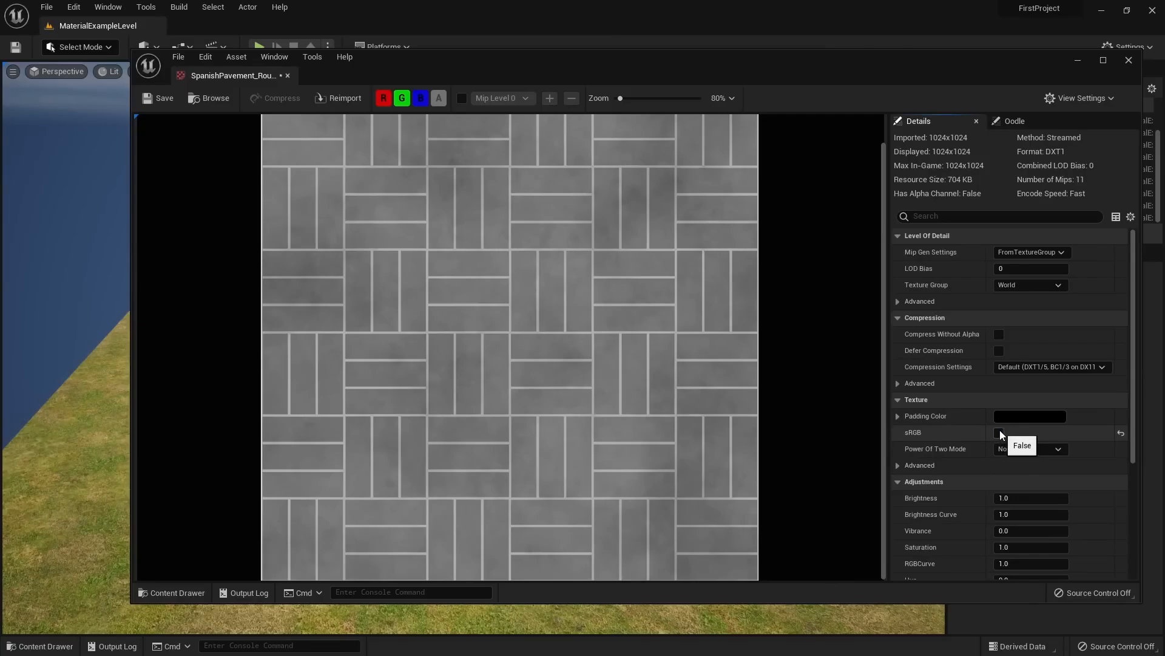
Save the SpanishPavement_Roughness texture and close its editor
left_click(160, 99)
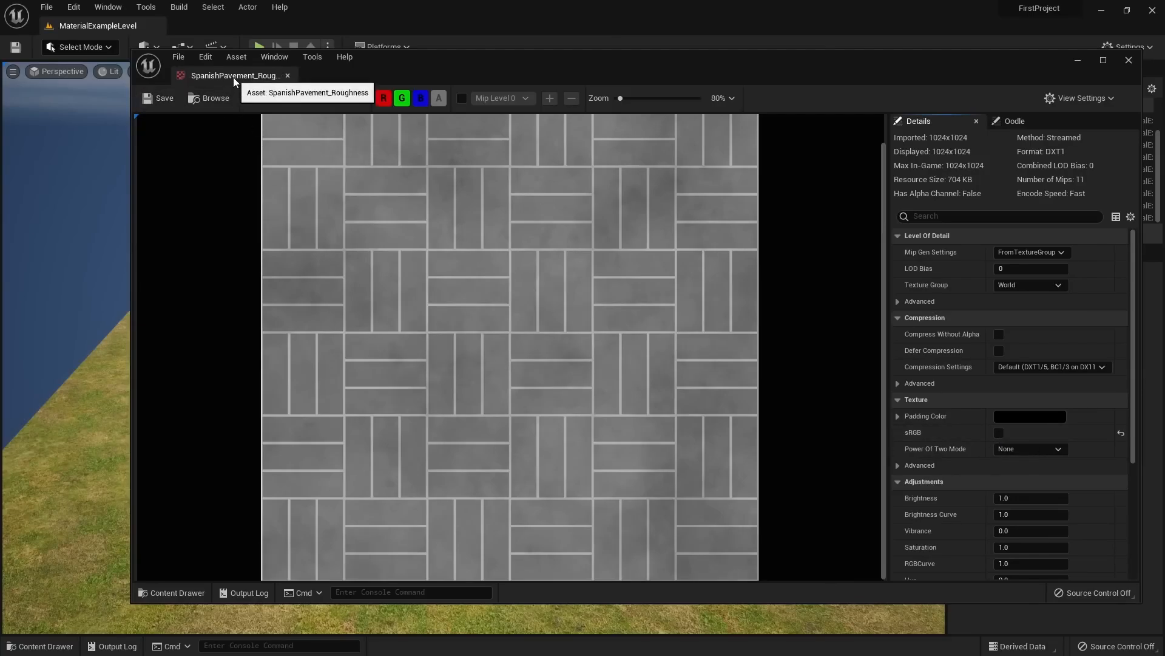
middle_click(233, 78)
Examine the SpanishPavement_normal texture and its compression settings in the texture editor
left_click(40, 645)
double_click(453, 440)
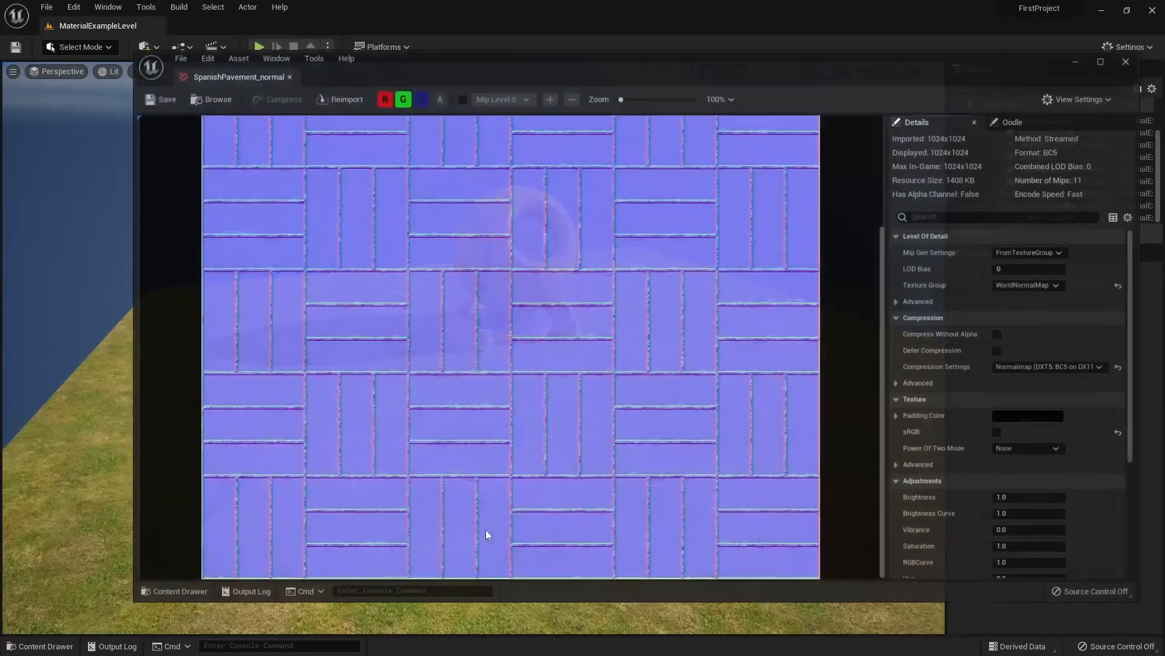
scroll(497, 428, "down", 3)
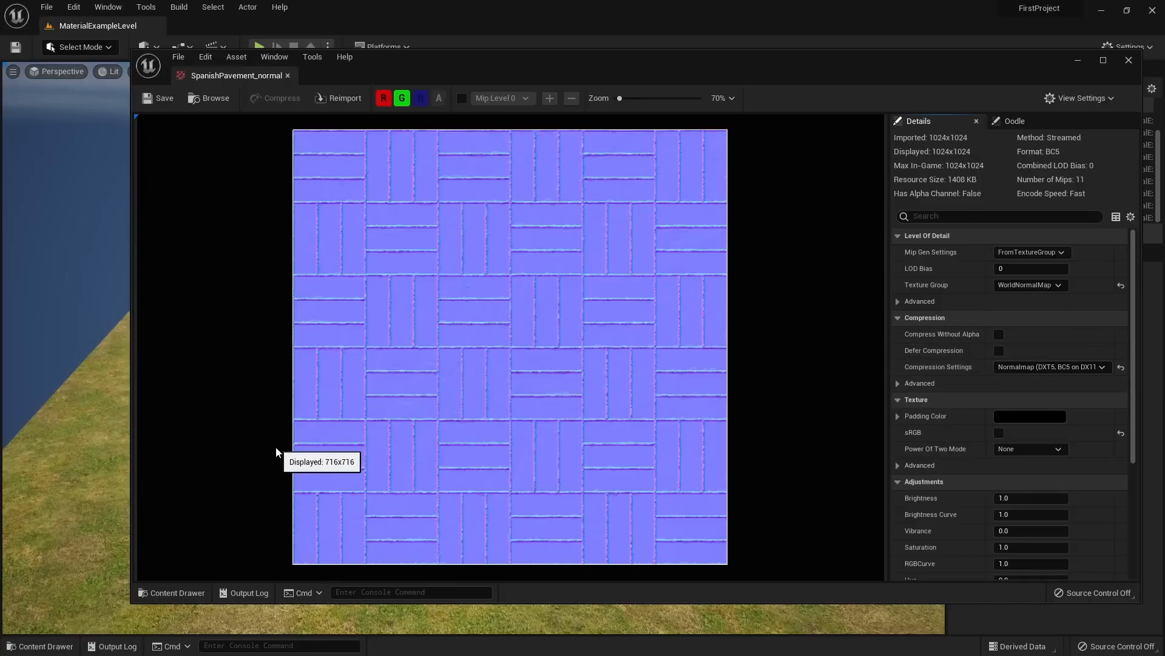
left_click(1042, 368)
left_click(1041, 367)
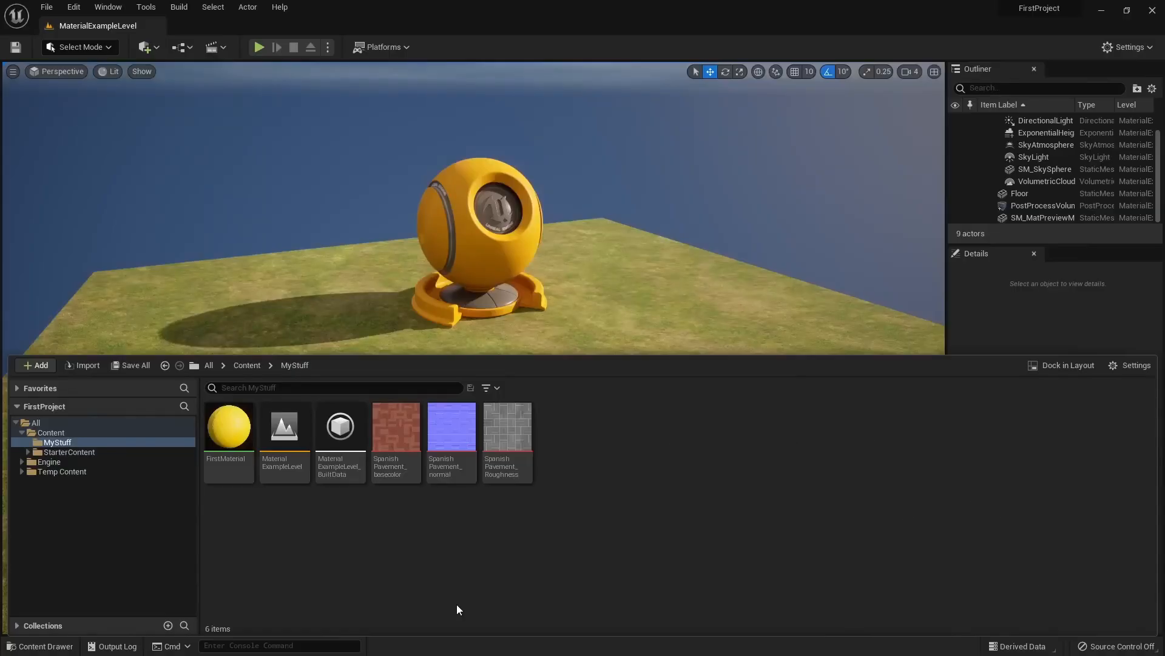
Create a new material named M_SpanishPavement in the MyStuff folder
right_click(578, 516)
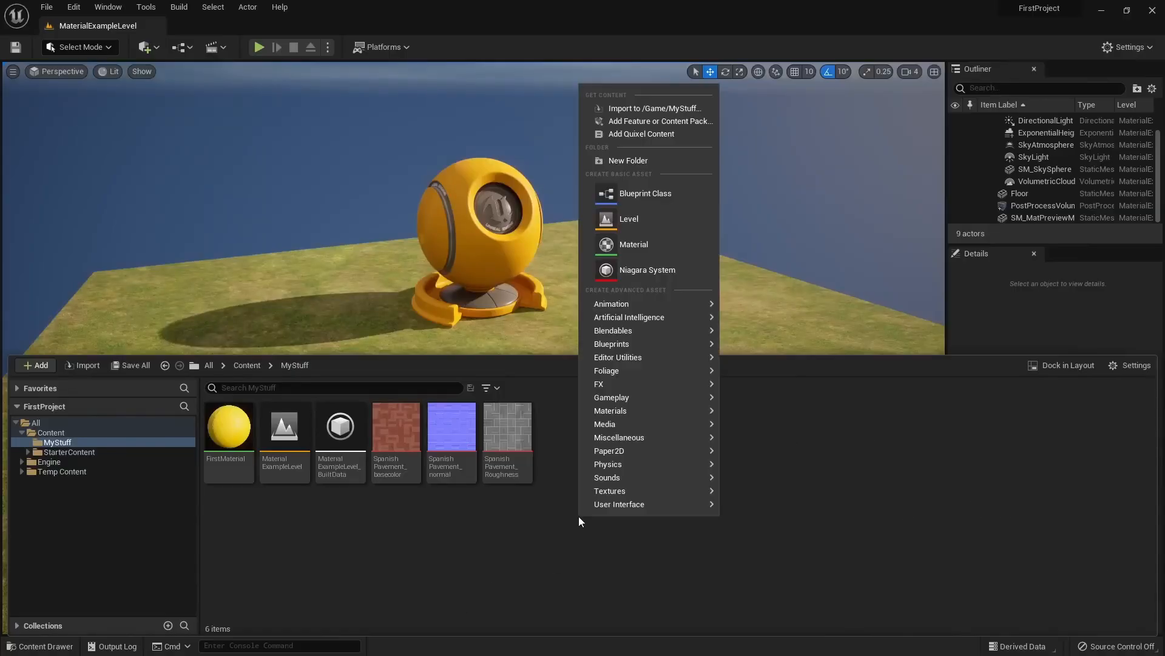
left_click(626, 249)
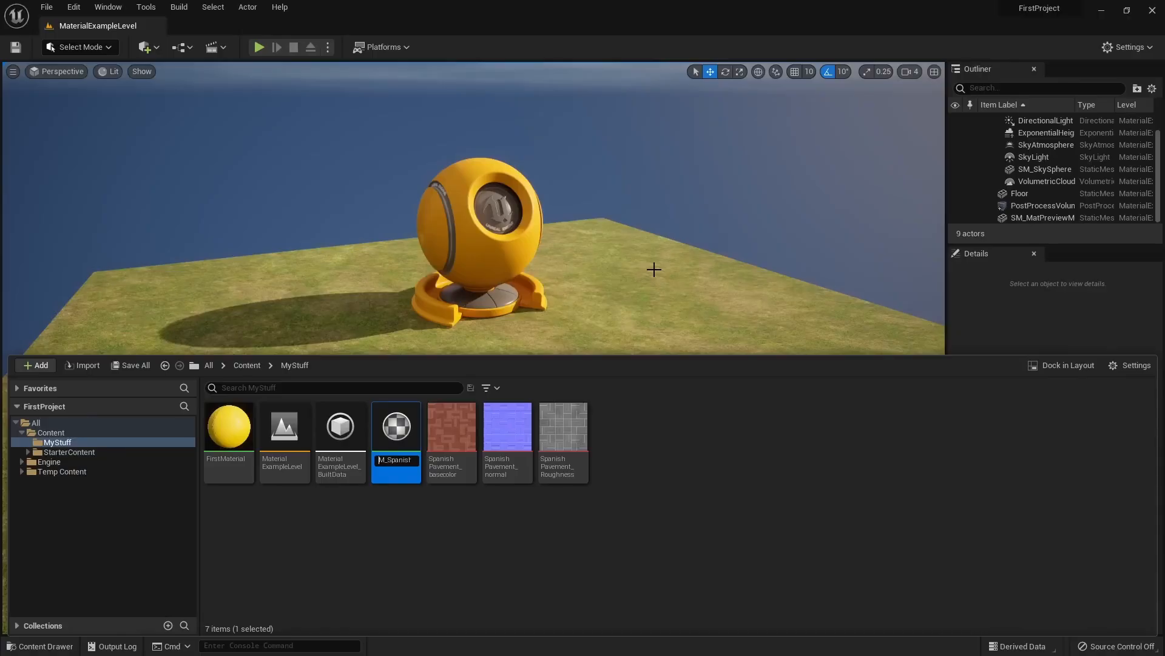
key("Return")
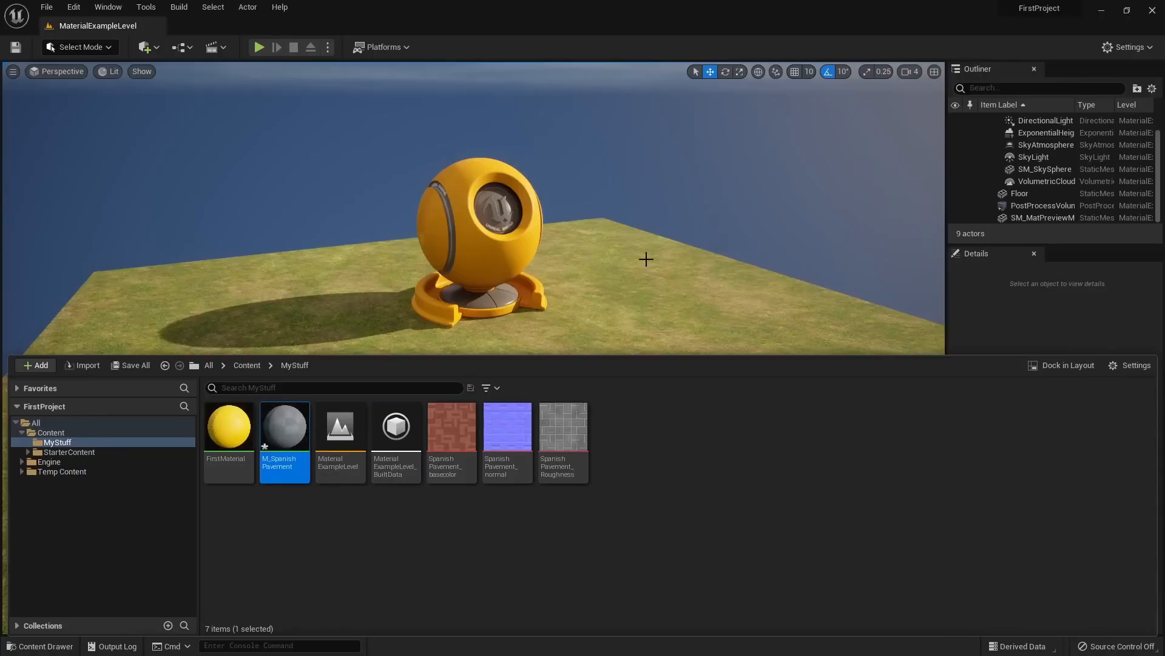
Open M_SpanishPavement in the material editor and dock it beside the MaterialExampleLevel tab
double_click(289, 428)
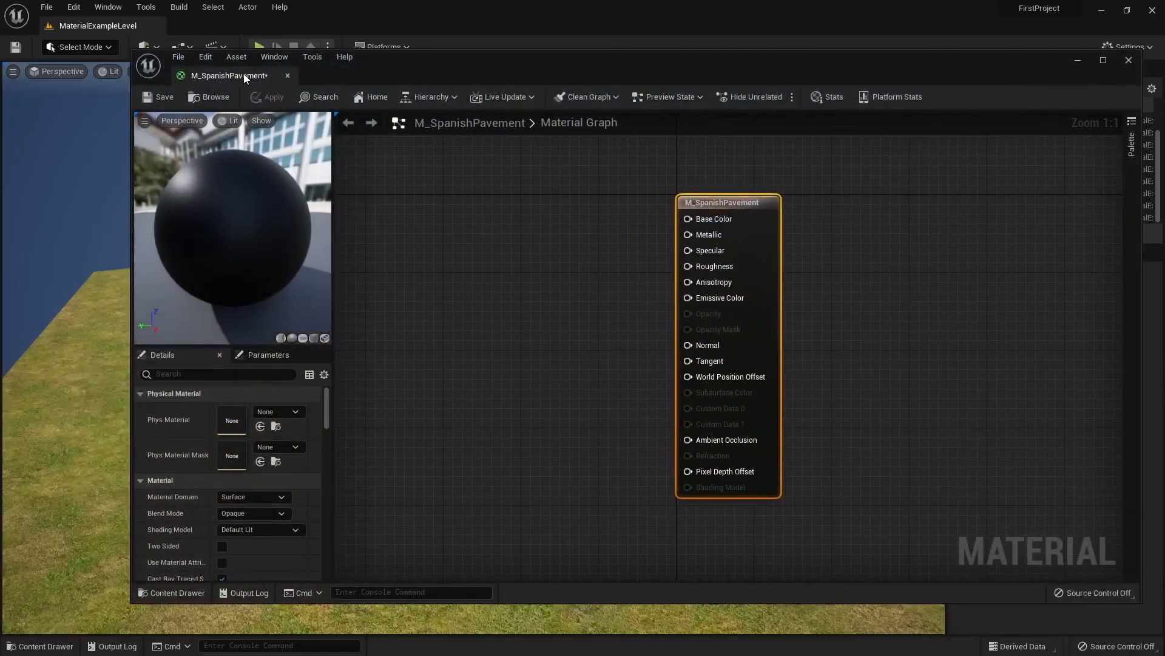
left_click_drag(245, 81, 181, 27)
left_click(115, 25)
left_click(200, 27)
right_click_drag(465, 233, 556, 265)
scroll(532, 245, "down", 2)
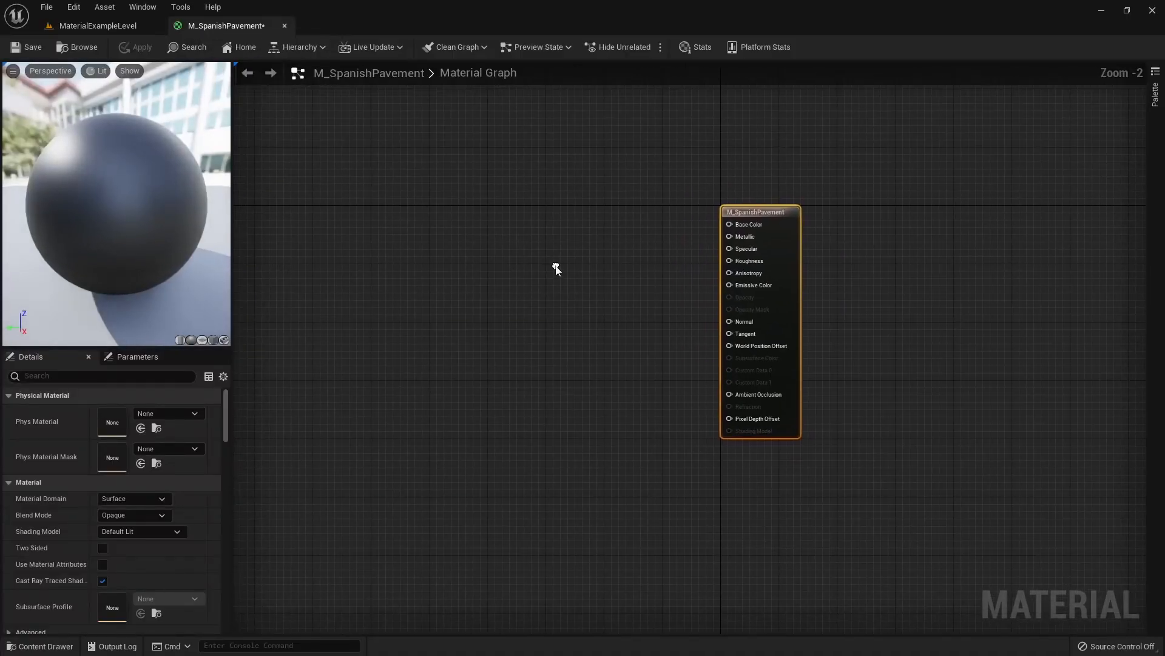
key("ctrl+space")
left_click_drag(452, 425, 451, 267)
key("ctrl+space")
left_click_drag(508, 421, 579, 315)
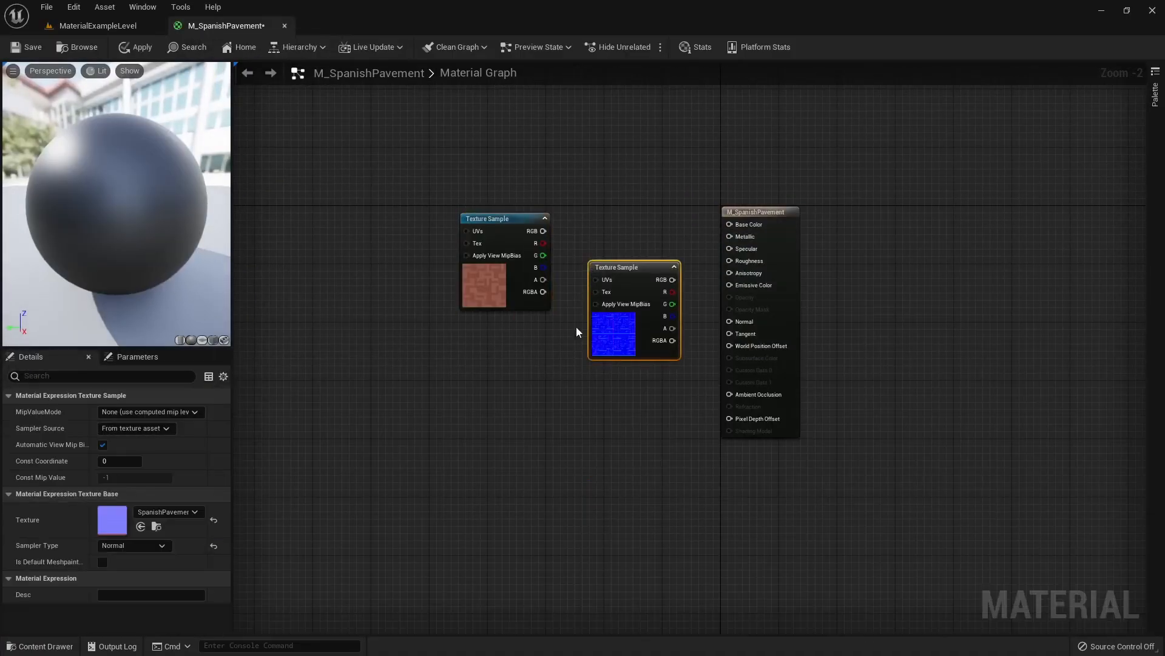
left_click_drag(418, 201, 653, 371)
key("Delete")
Add the basecolor, normal and Roughness SpanishPavement textures together as Texture Sample nodes in the M_SpanishPavement graph
key("ctrl+space")
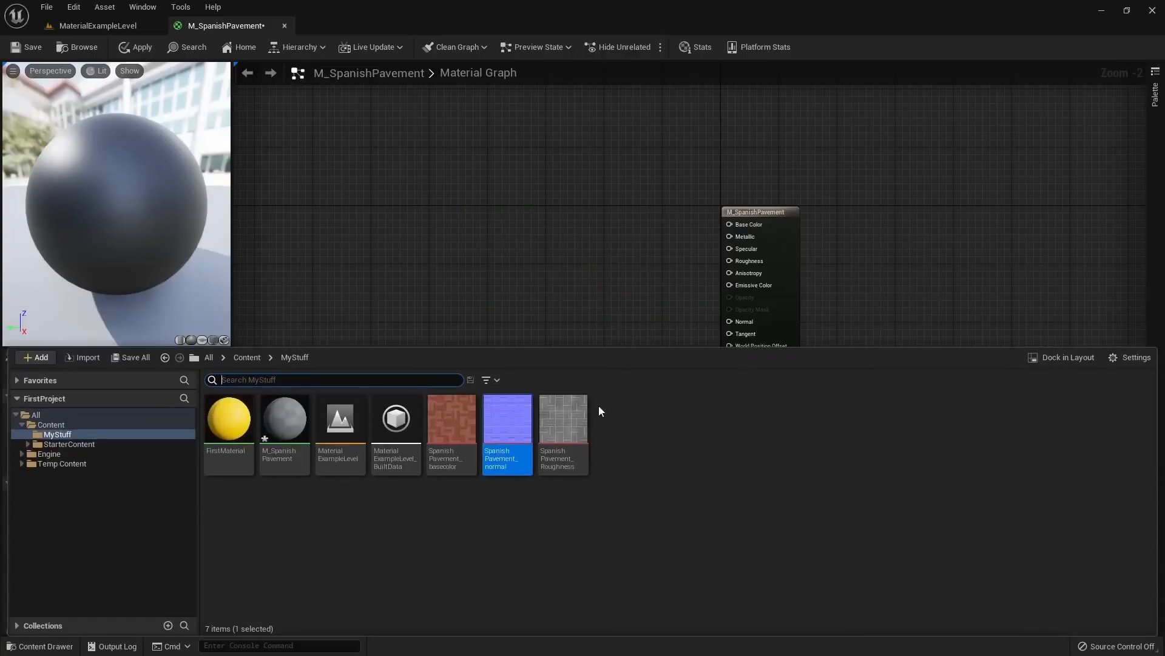
left_click(455, 443)
left_click(561, 434, "shift")
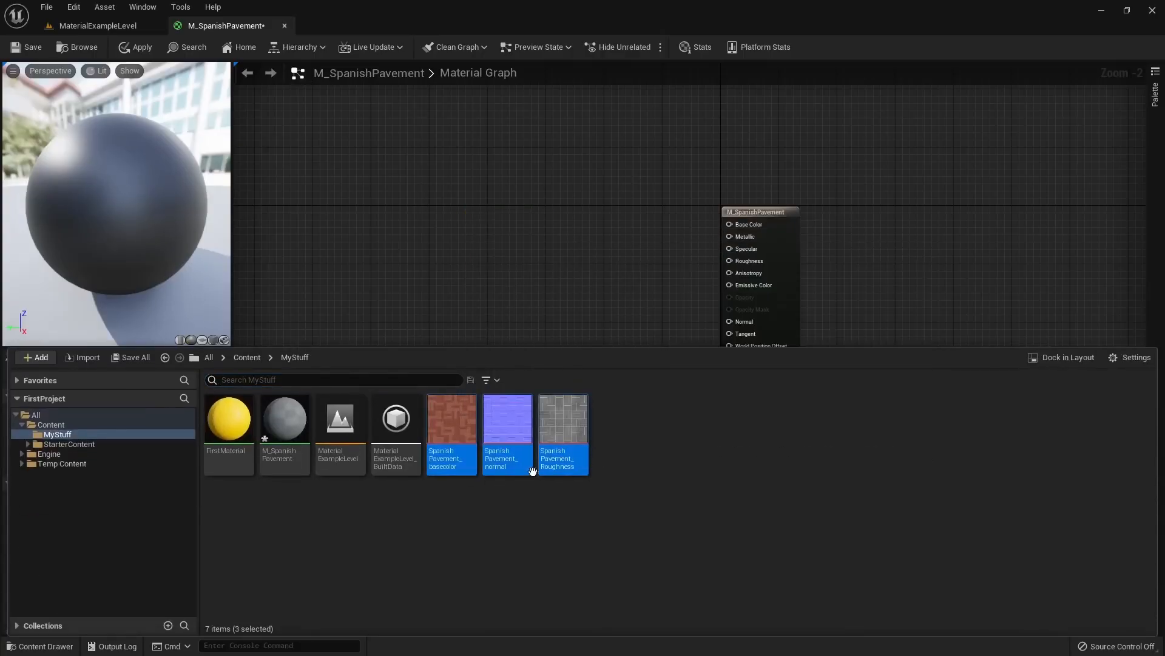
left_click_drag(563, 428, 522, 234)
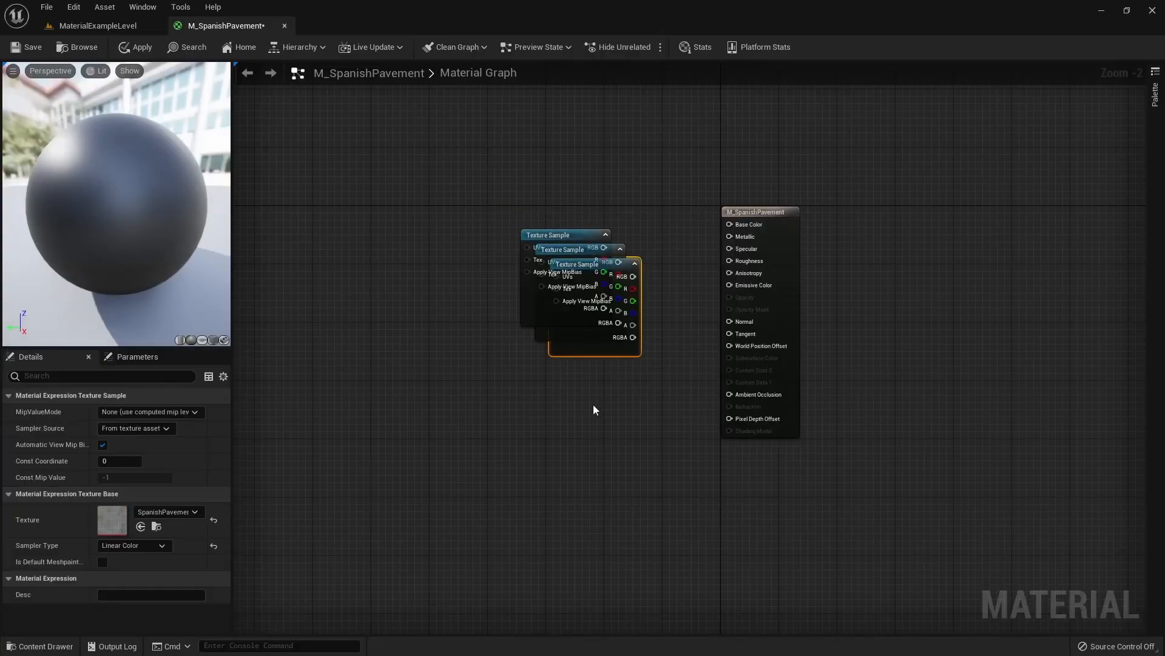
Separate the three Texture Sample nodes, stacking basecolor above roughness and setting the normal map aside at the lower left
left_click(575, 413)
left_click_drag(581, 340, 635, 382)
left_click_drag(565, 322, 552, 281)
left_click_drag(542, 347, 305, 535)
left_click(461, 385)
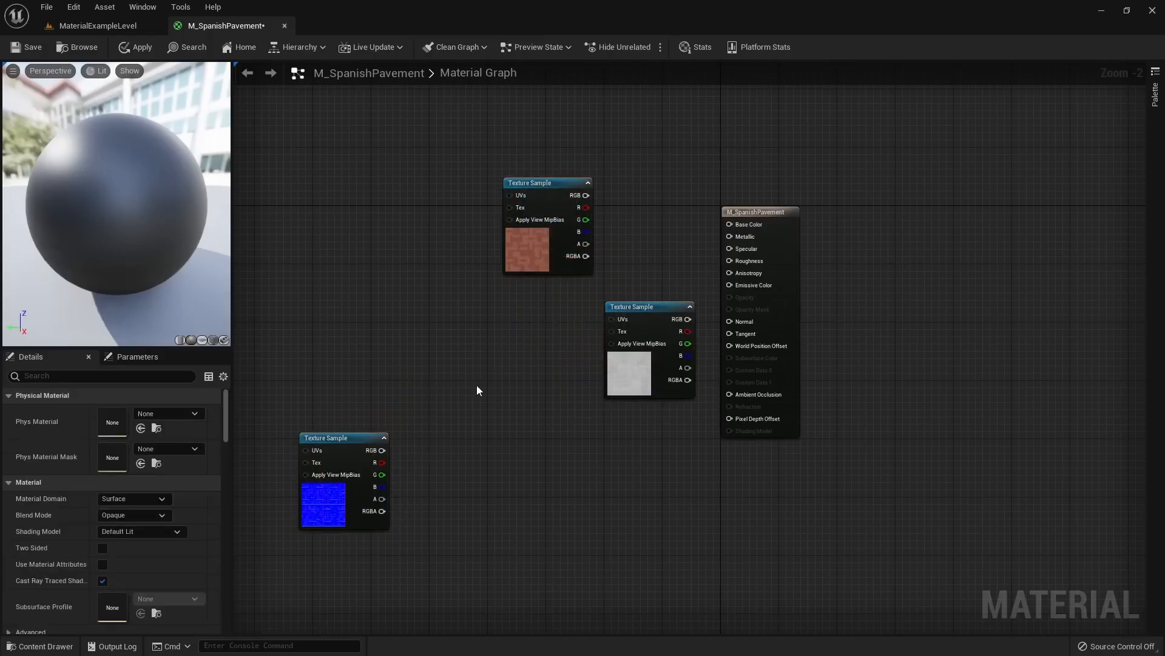
left_click(320, 477)
left_click(440, 494)
left_click_drag(621, 355, 516, 355)
left_click(437, 326)
right_click_drag(473, 337, 453, 345)
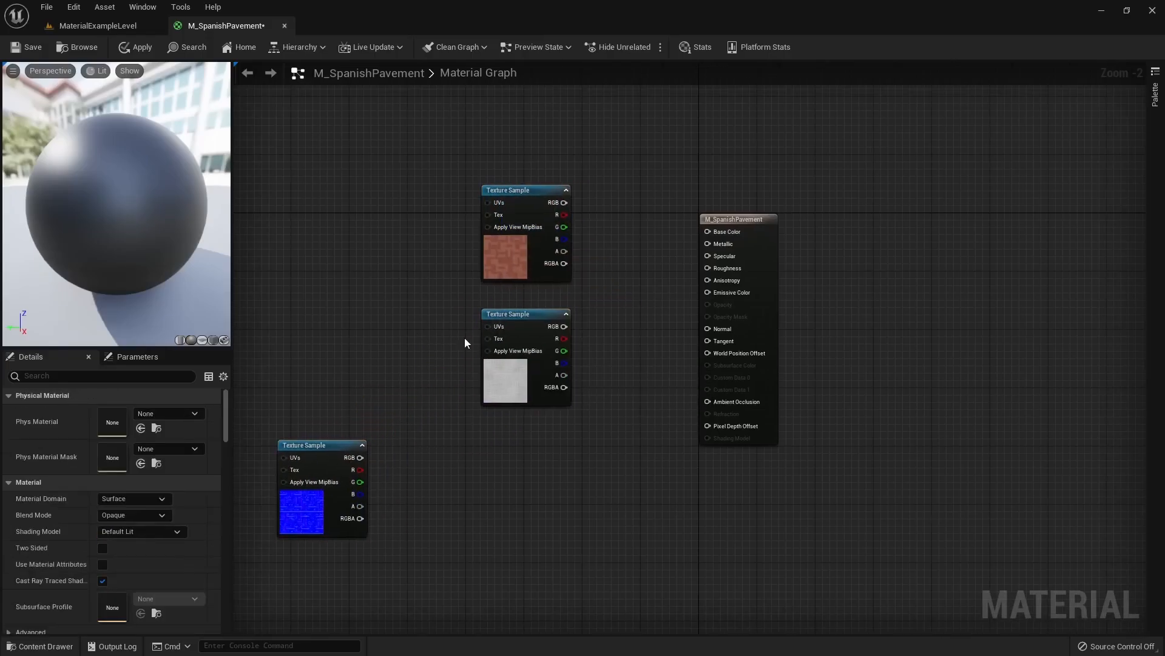
Connect the basecolor sample's RGB to Base Color and the roughness sample's RGB to Roughness, and space the two nodes apart
left_click(507, 267)
scroll(606, 218, "up", 2)
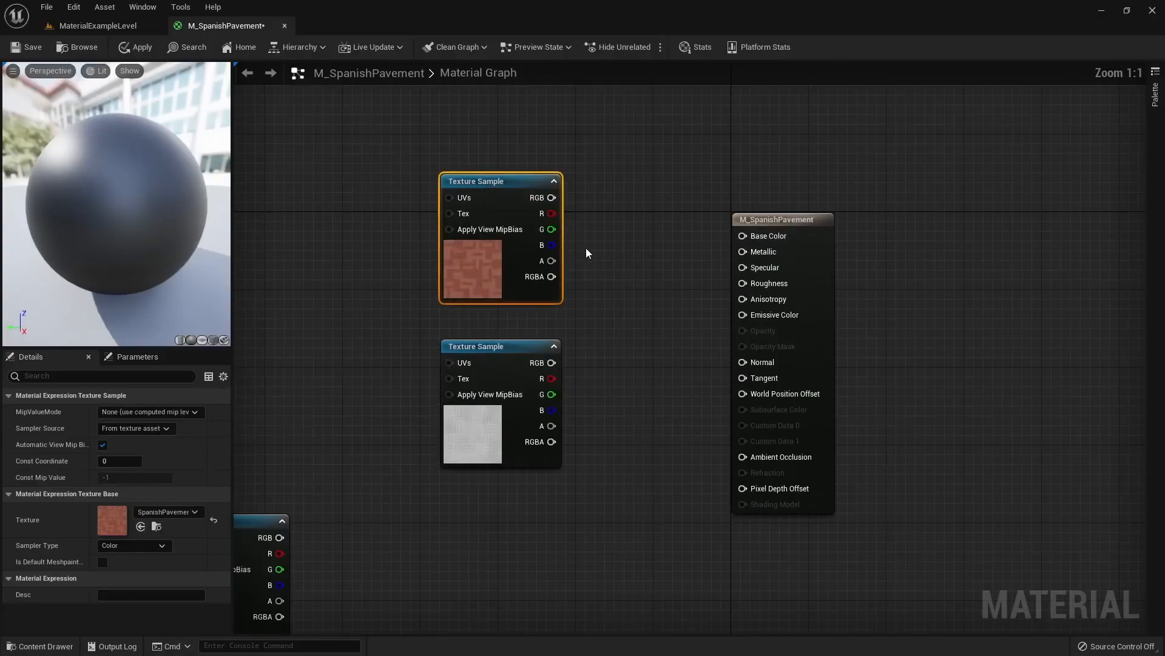
left_click_drag(521, 202, 745, 241)
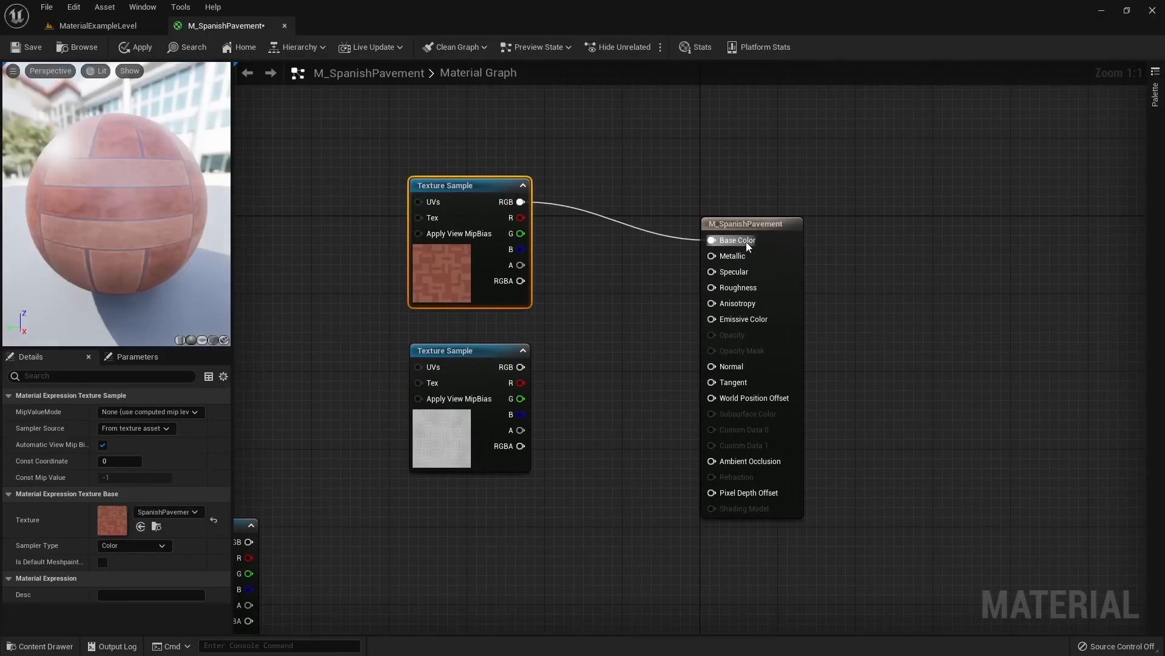
left_click(513, 372)
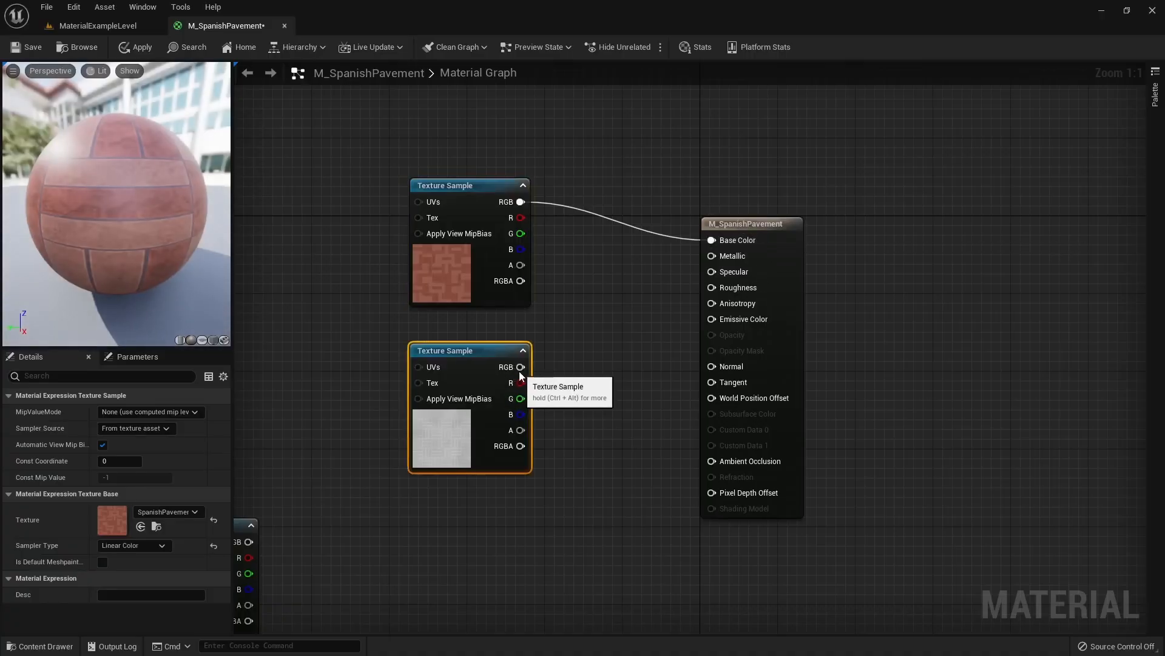
left_click_drag(521, 366, 729, 289)
left_click_drag(446, 442, 446, 521)
left_click_drag(445, 185, 445, 156)
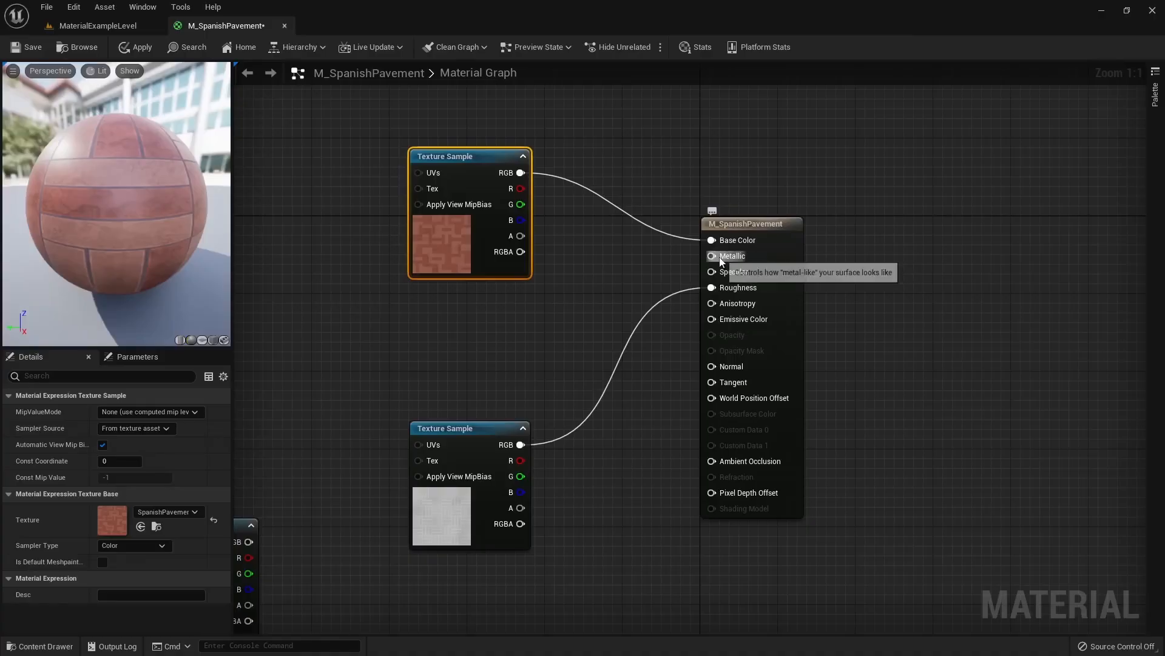
left_click(604, 256)
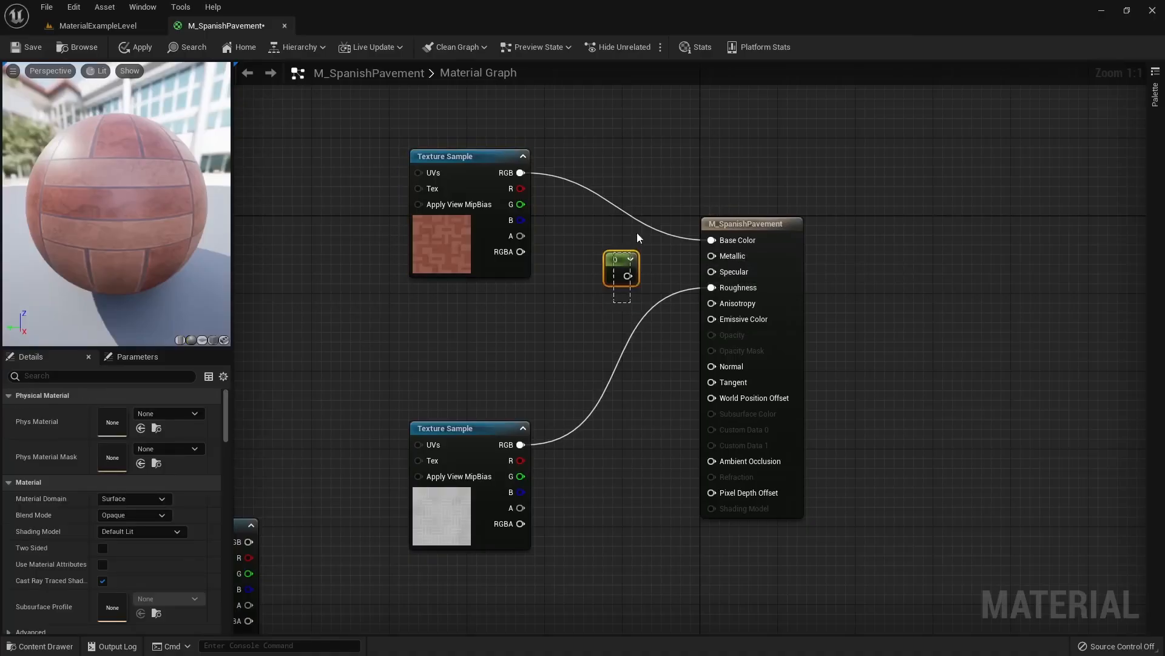
key("Delete")
left_click_drag(101, 203, 182, 204)
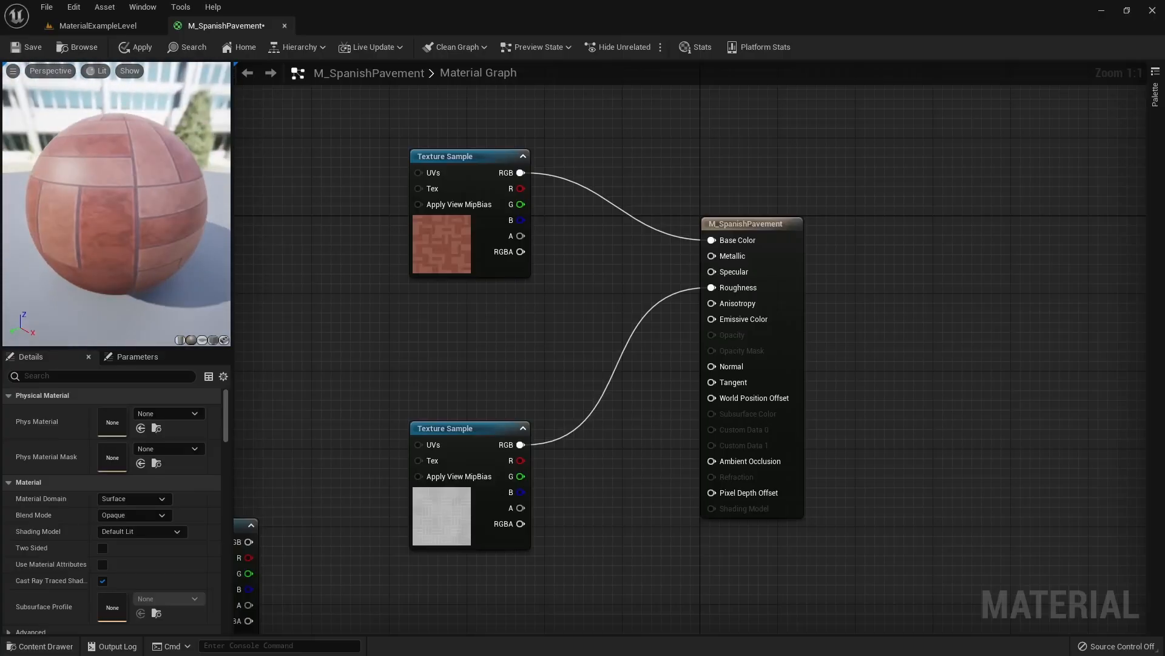
Apply the changes to the M_SpanishPavement material and save it
left_click(125, 49)
left_click(27, 47)
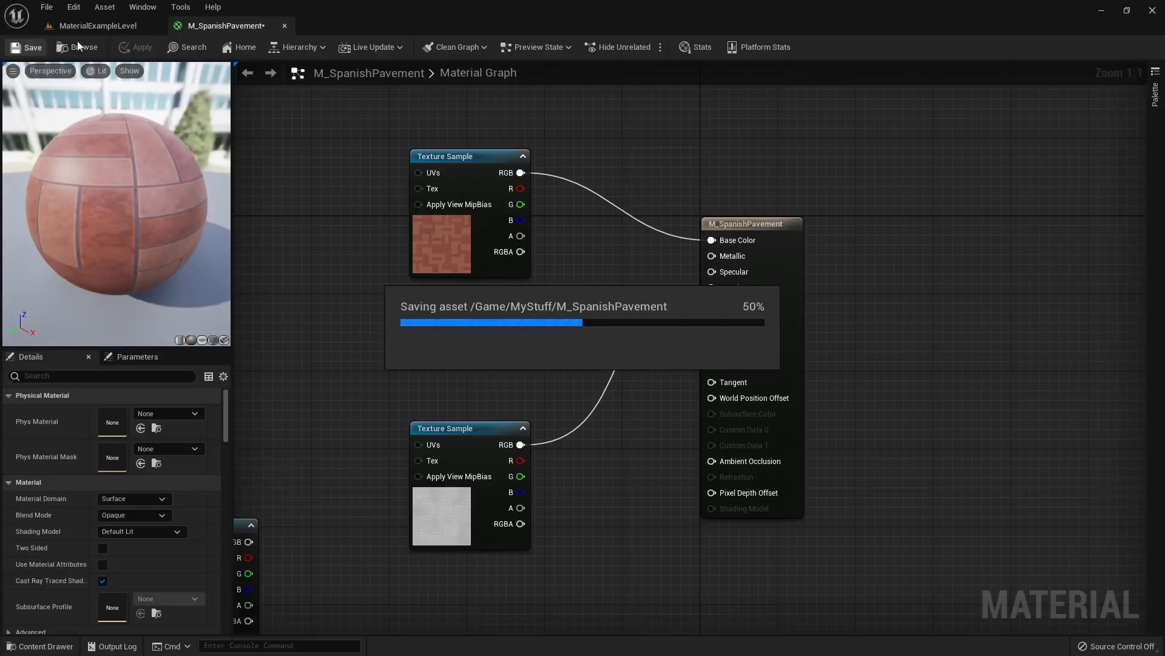
Assign the M_SpanishPavement material to the floor in MaterialExampleLevel
left_click(97, 27)
mouse_move(350, 263)
right_mouse_down()
mouse_move(425, 315)
mouse_move(354, 265)
right_mouse_up()
key("ctrl+space")
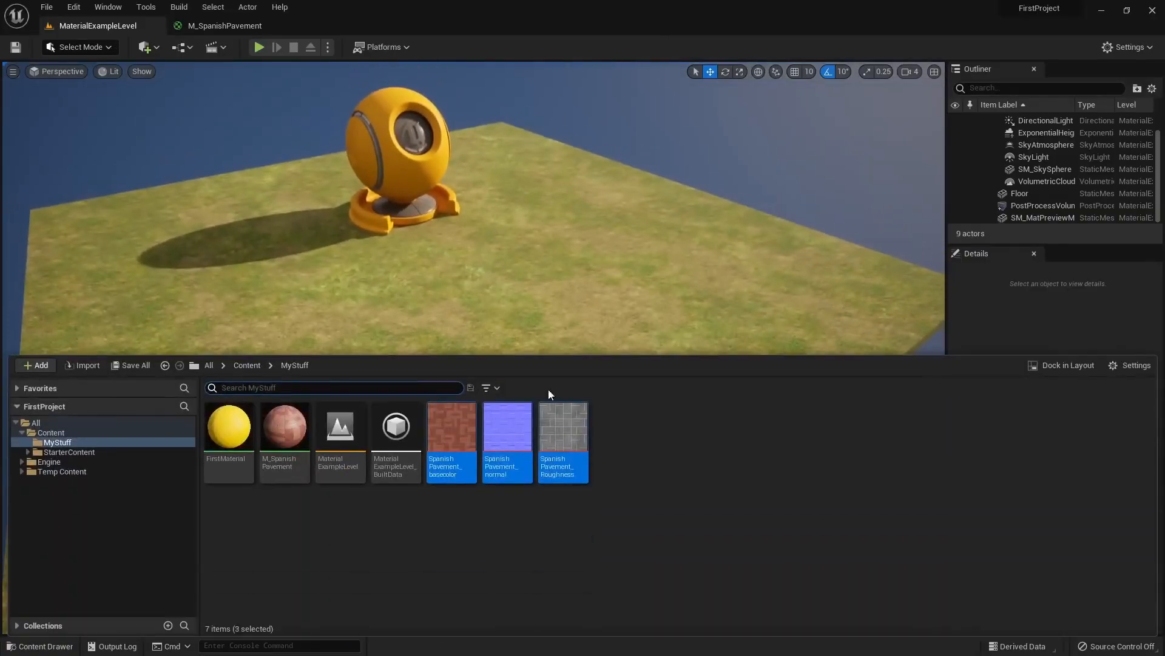
left_click_drag(285, 428, 484, 294)
Examine the pavement floor up close in the level, checking how light reflects off the bricks and grout
right_click_drag(671, 400, 779, 389)
key("w")
key("a")
key("w")
key("w")
key("w")
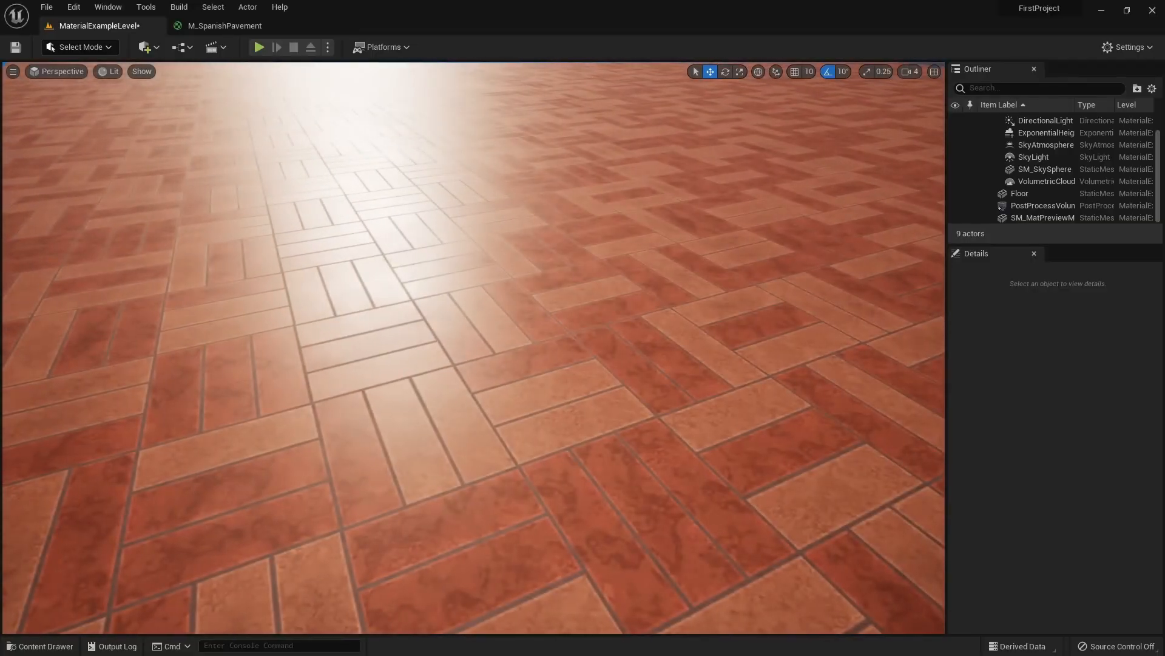
key("w")
right_click_drag(780, 389, 812, 403)
key("s")
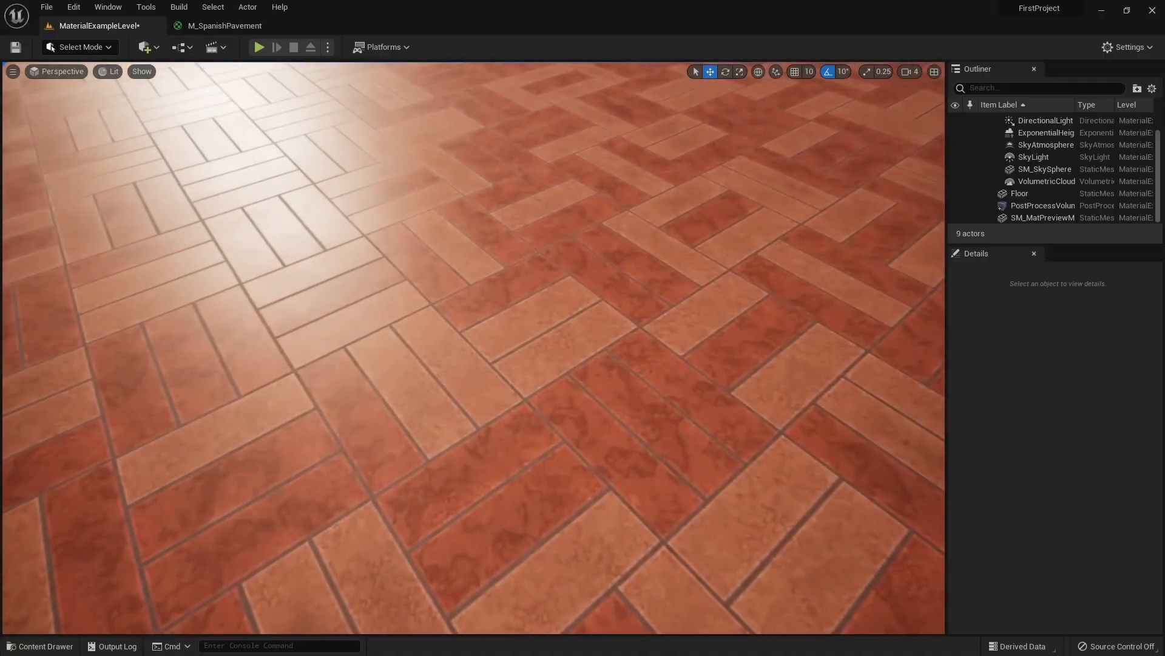
mouse_move(630, 384)
right_mouse_down()
mouse_move(629, 368)
mouse_move(627, 388)
right_mouse_up()
Examine the brick edges and surface detail of the SpanishPavement_normal texture in the texture editor
key("ctrl+space")
left_click(526, 552)
double_click(508, 449)
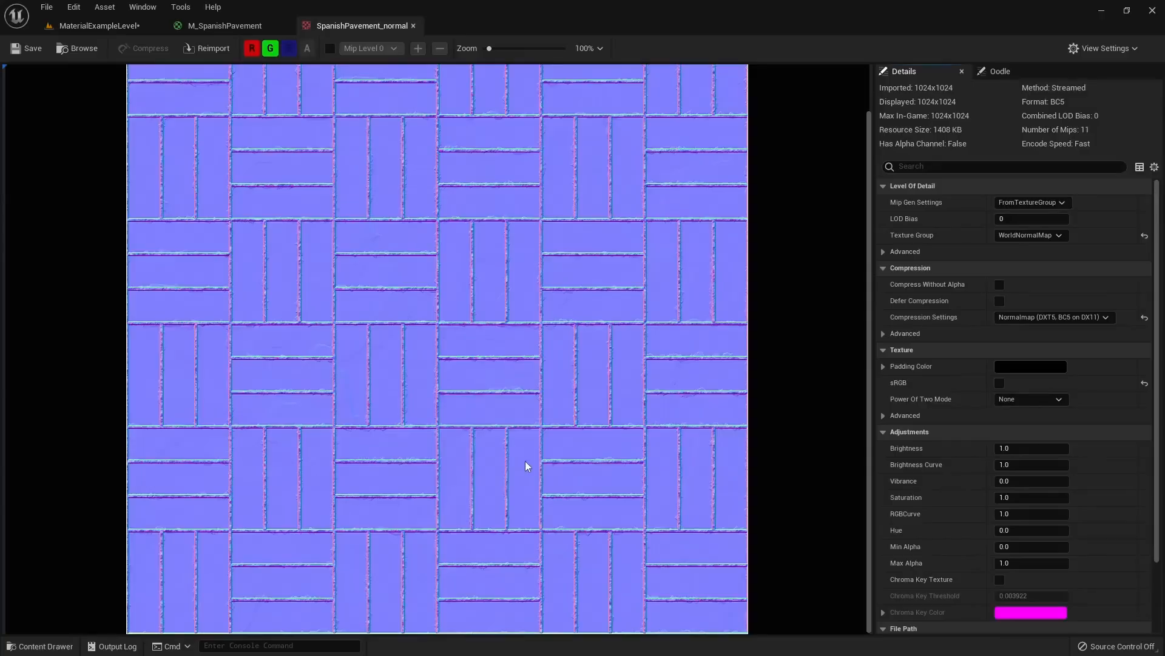
scroll(340, 292, "up", 3)
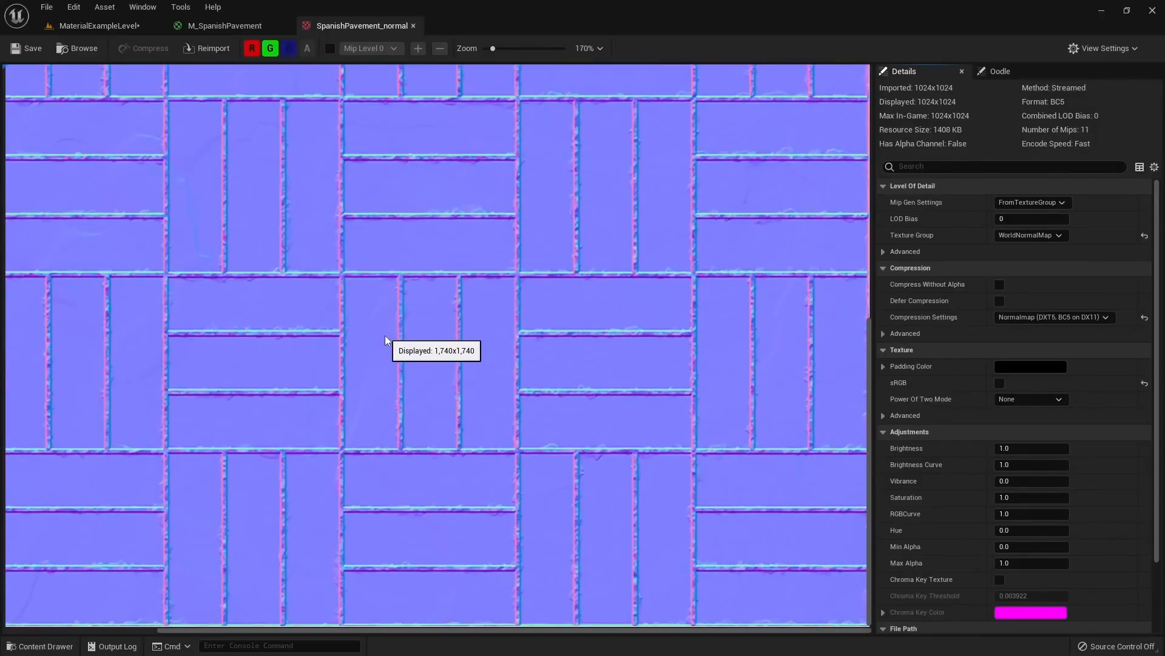
scroll(382, 331, "down", 1)
scroll(361, 318, "down", 2)
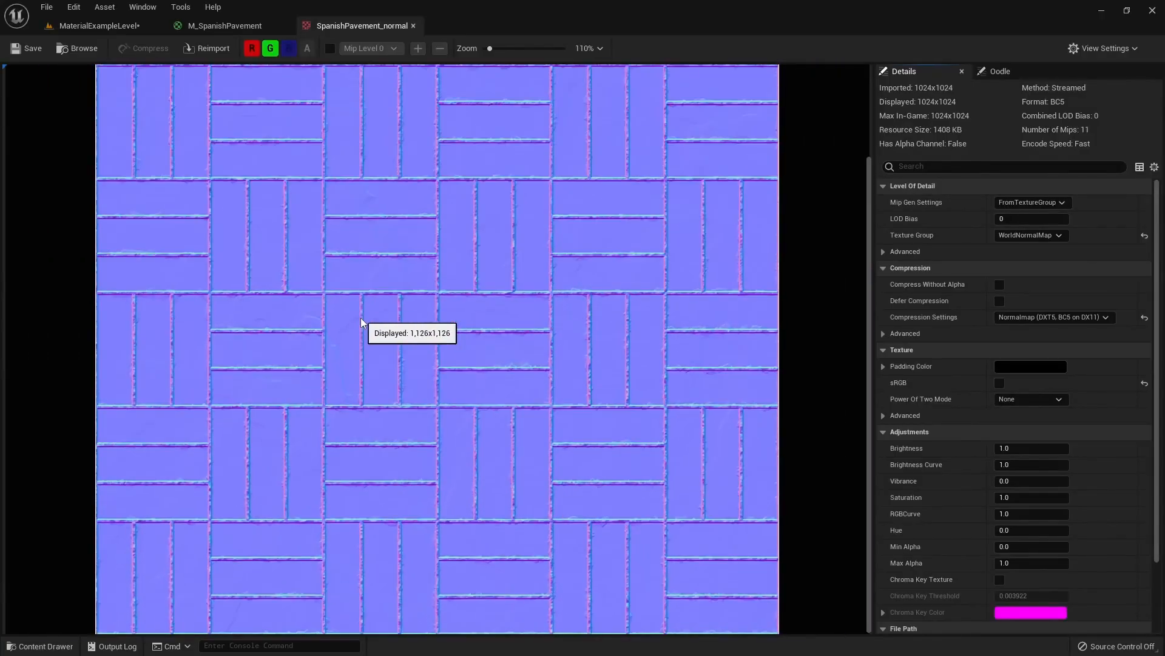
scroll(373, 315, "down", 1)
scroll(367, 291, "up", 3)
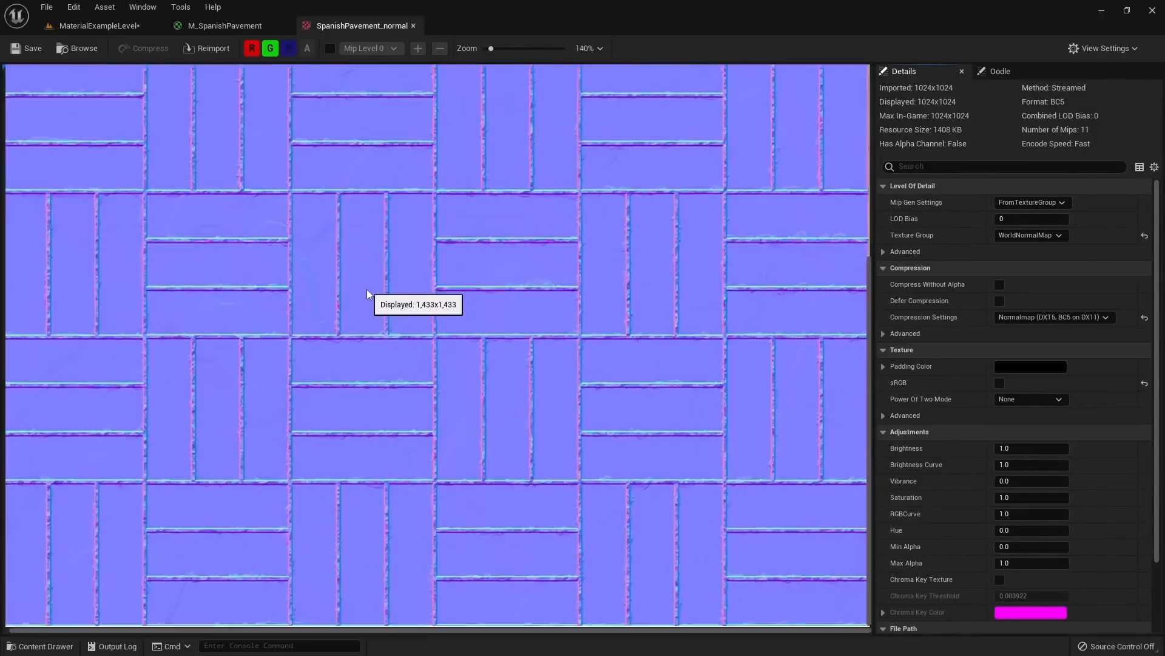
scroll(354, 324, "down", 2)
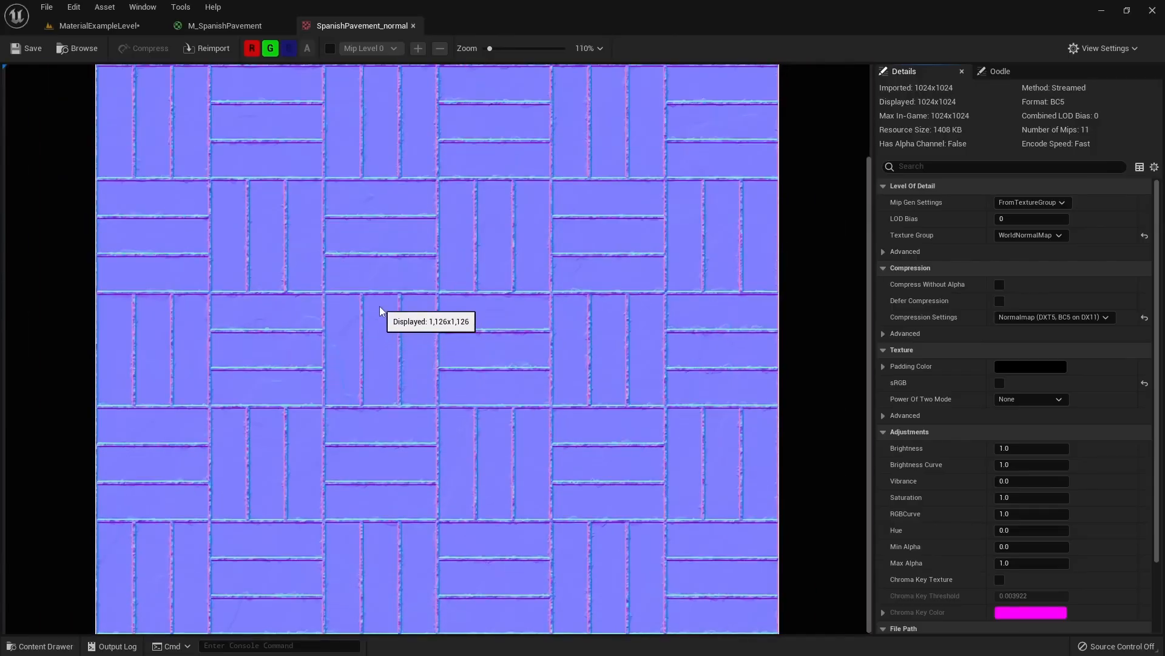
Place the normal map's Texture Sample node below the roughness sample in the M_SpanishPavement graph, and move the roughness sample up
left_click(247, 27)
right_click_drag(334, 391, 516, 209)
left_click_drag(373, 409, 640, 461)
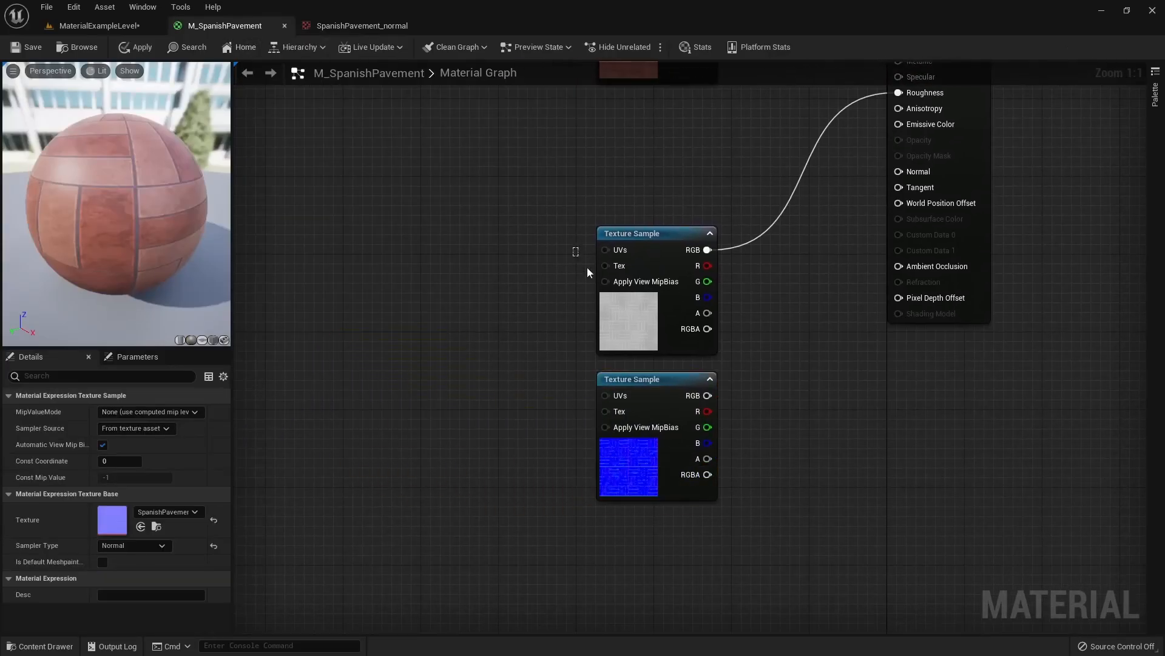
left_click_drag(645, 334, 634, 246)
left_click(557, 328)
Connect the normal map sample's RGB to the material's Normal input and apply the change
right_click_drag(557, 328, 334, 424)
left_click_drag(464, 490, 673, 269)
left_click(134, 47)
Add a Point Light above the shaded pavement floor in front of the yellow preview mesh in MaterialExampleLevel
left_click(100, 27)
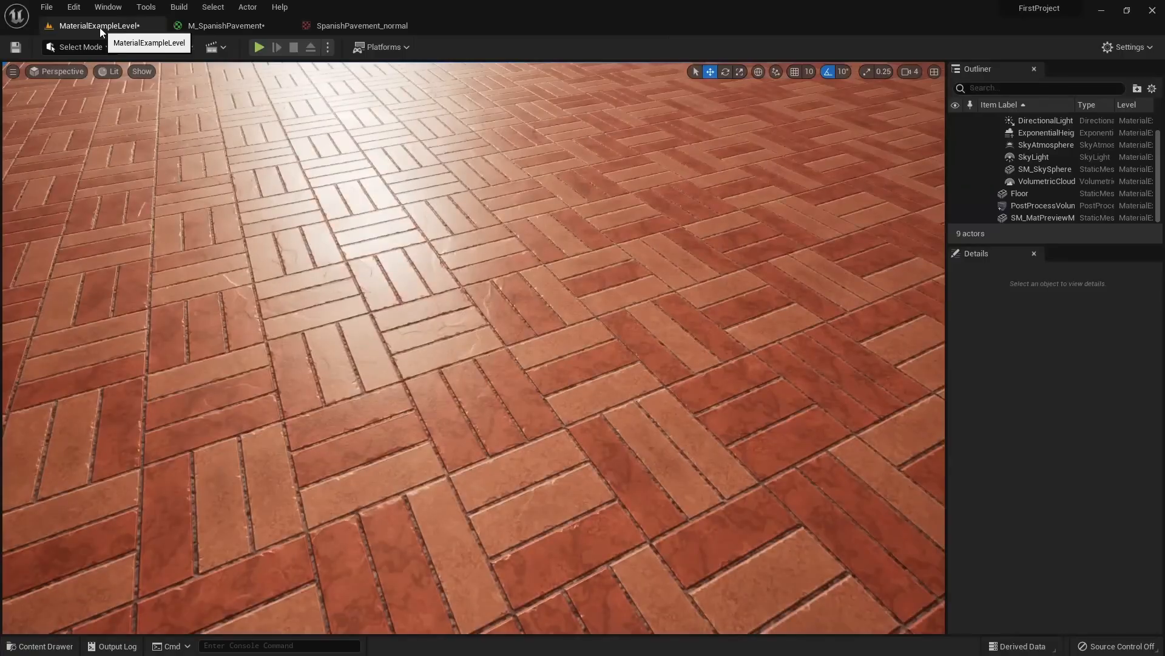
right_click_drag(519, 457, 311, 210)
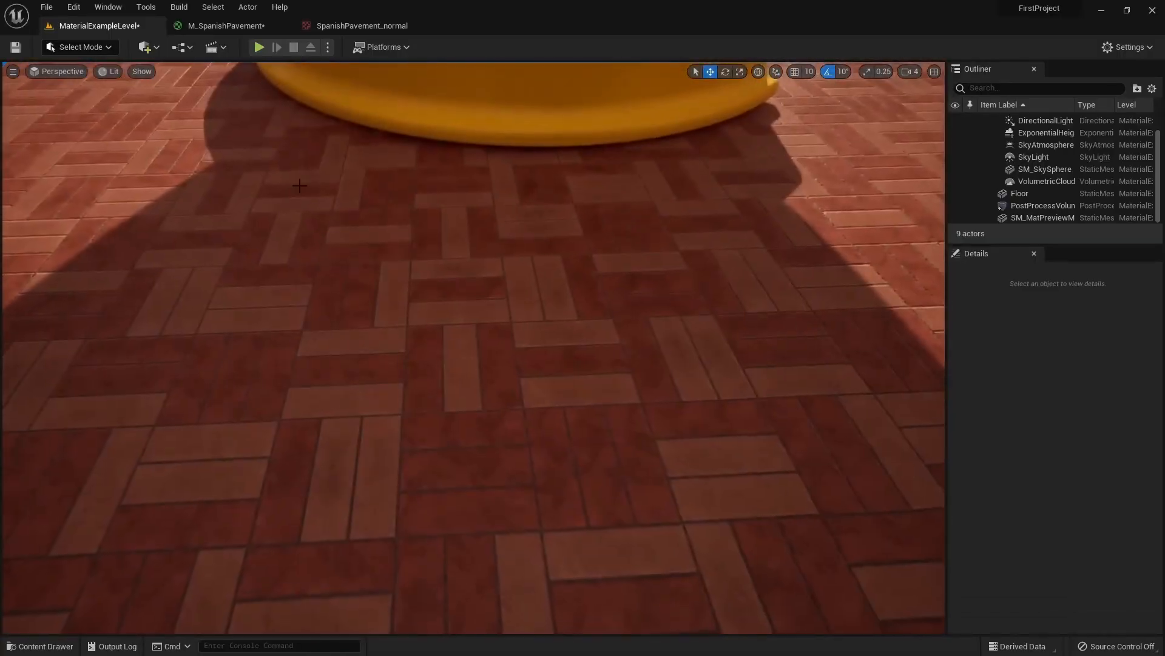
left_click(145, 47)
mouse_move(195, 159)
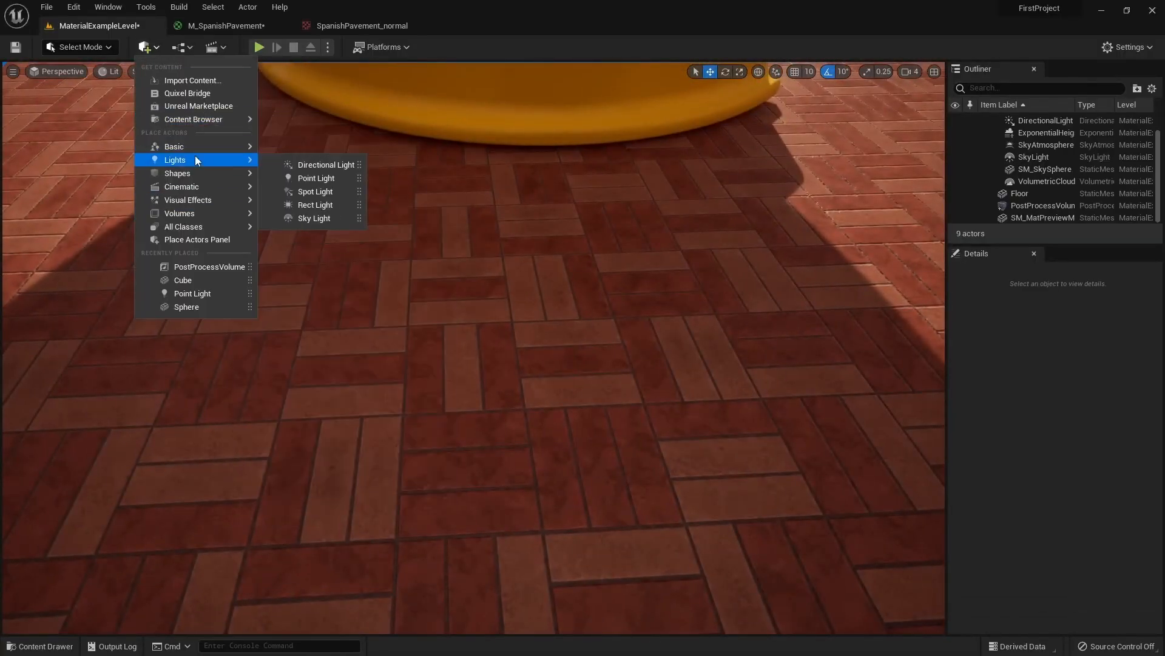
left_click_drag(314, 177, 735, 386)
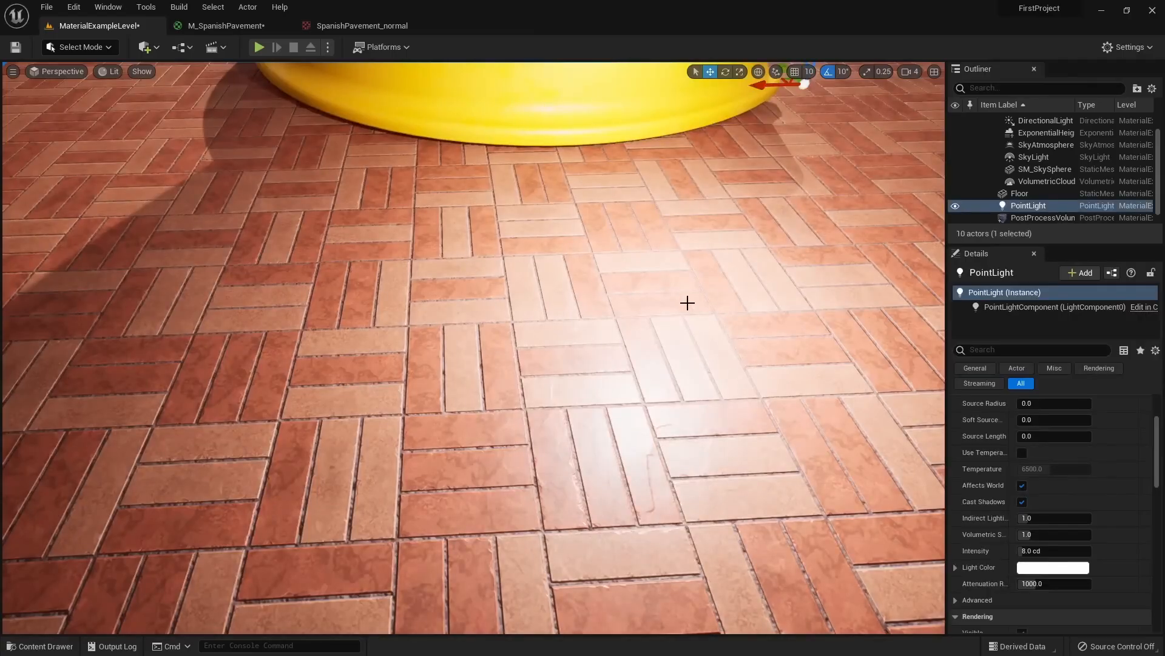
Move the Point Light across the pavement in front of the yellow preview mesh to examine the brick highlights
right_click_drag(687, 301, 683, 243)
left_click_drag(643, 289, 603, 297)
right_click_drag(680, 200, 680, 244)
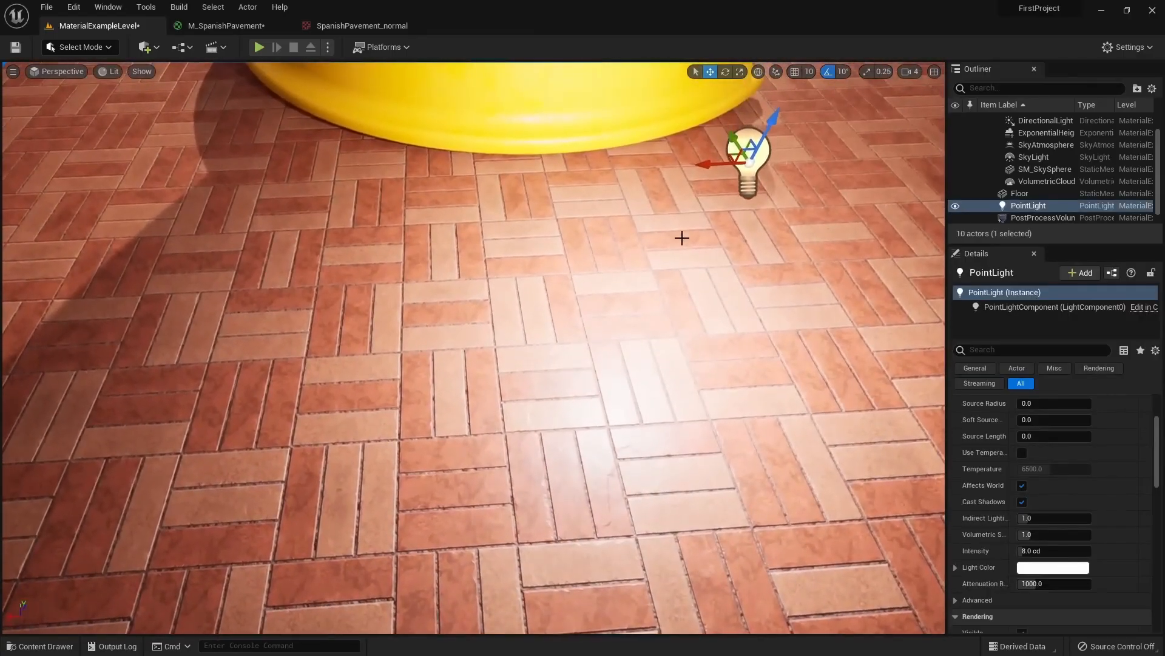
left_click_drag(656, 171, 193, 199)
right_click_drag(166, 183, 165, 234)
key("w")
Delete the Point Light from MaterialExampleLevel
right_click_drag(445, 580, 425, 358)
key("s")
key("Delete")
Examine the pavement's tiling and brick scale across the sunlit floor beside the preview mesh
key("d")
key("s")
key("d")
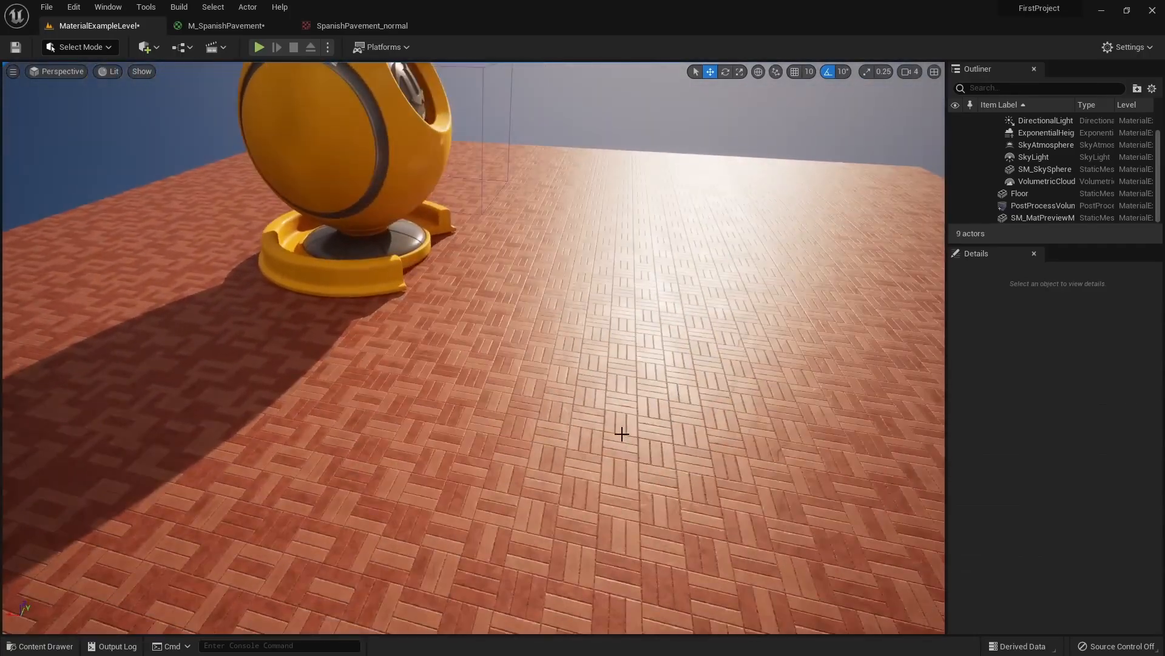
right_click_drag(619, 429, 594, 413)
key("e")
key("d")
key("w")
key("s")
right_click_drag(585, 364, 585, 397)
key("w")
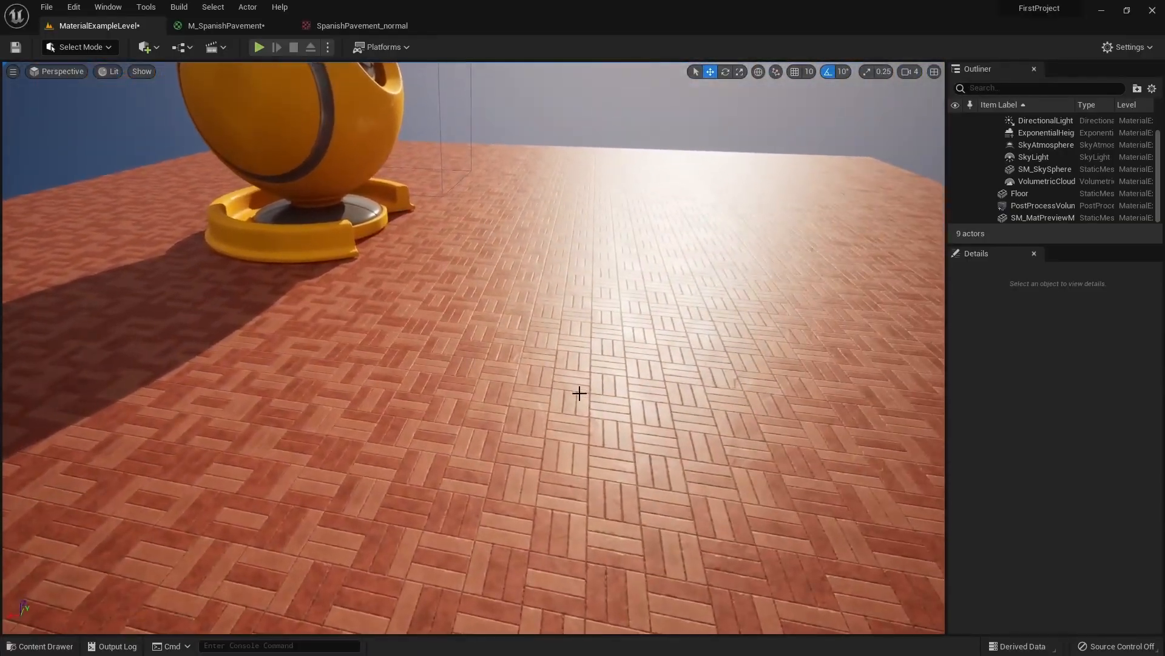
Add a TextureCoordinate node to the M_SpanishPavement graph, ahead of the three Texture Samples
left_click(242, 30)
scroll(425, 450, "down", 2)
right_click_drag(405, 444, 721, 486)
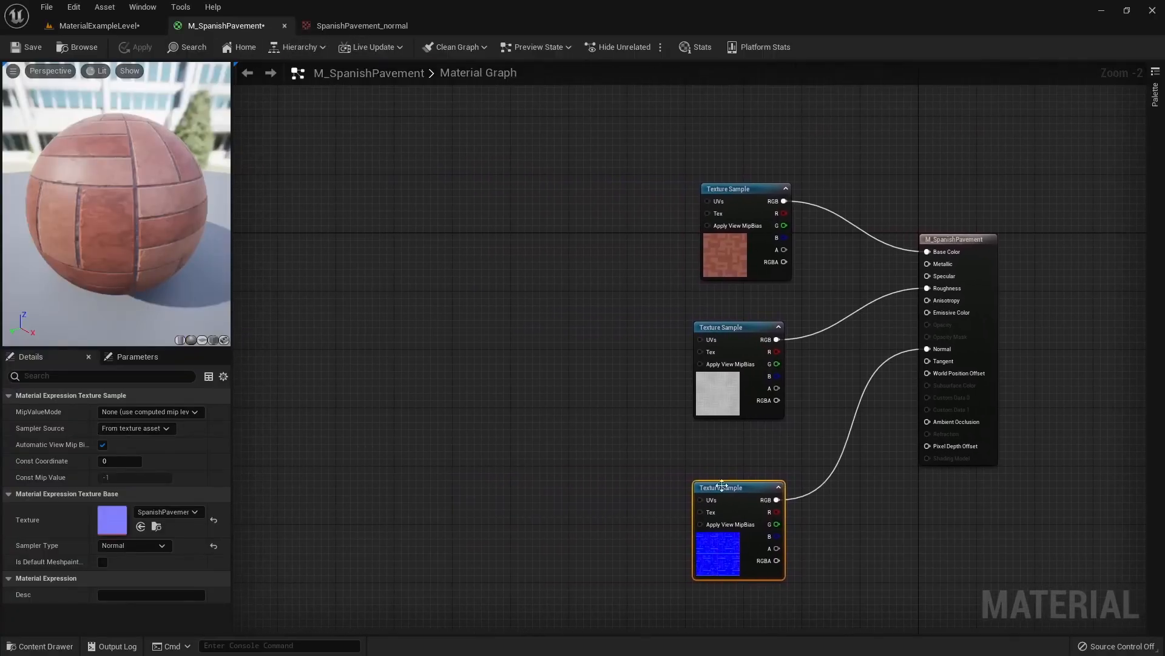
right_click(468, 331)
type("texture")
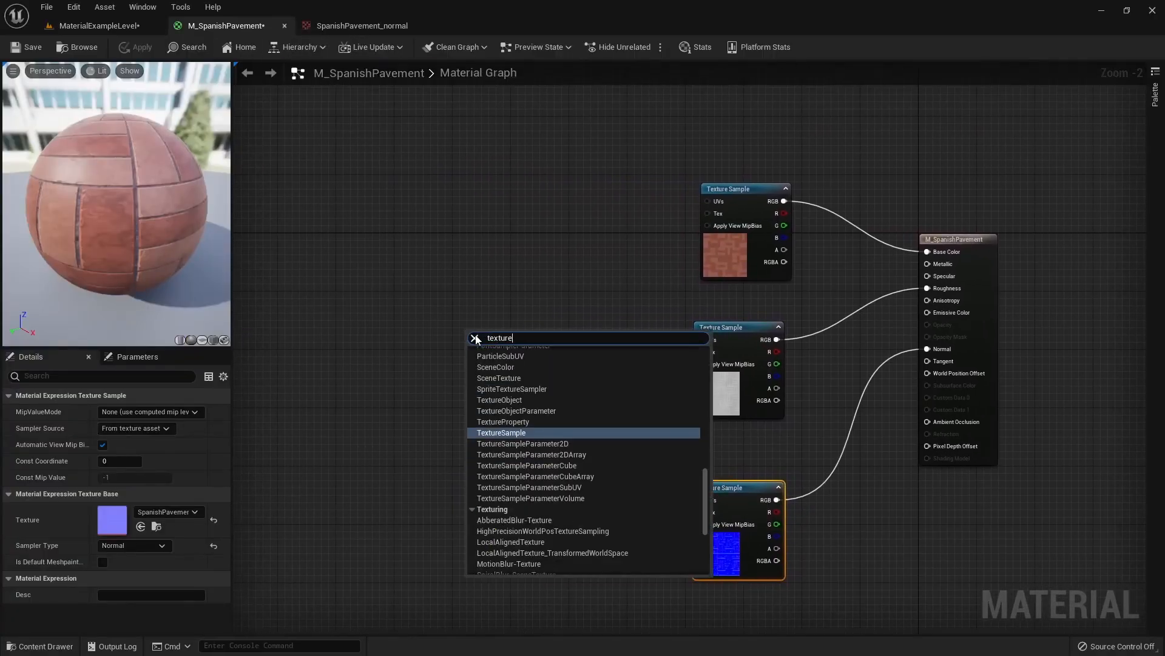
type(" coord")
key("Return")
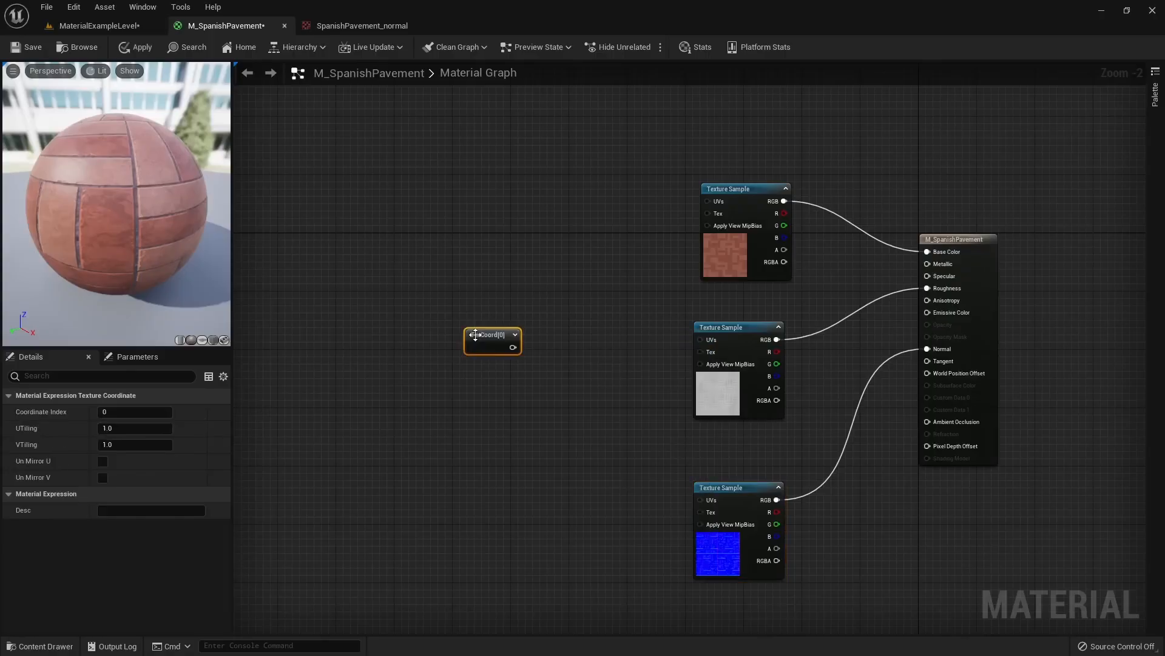
left_click_drag(475, 335, 450, 322)
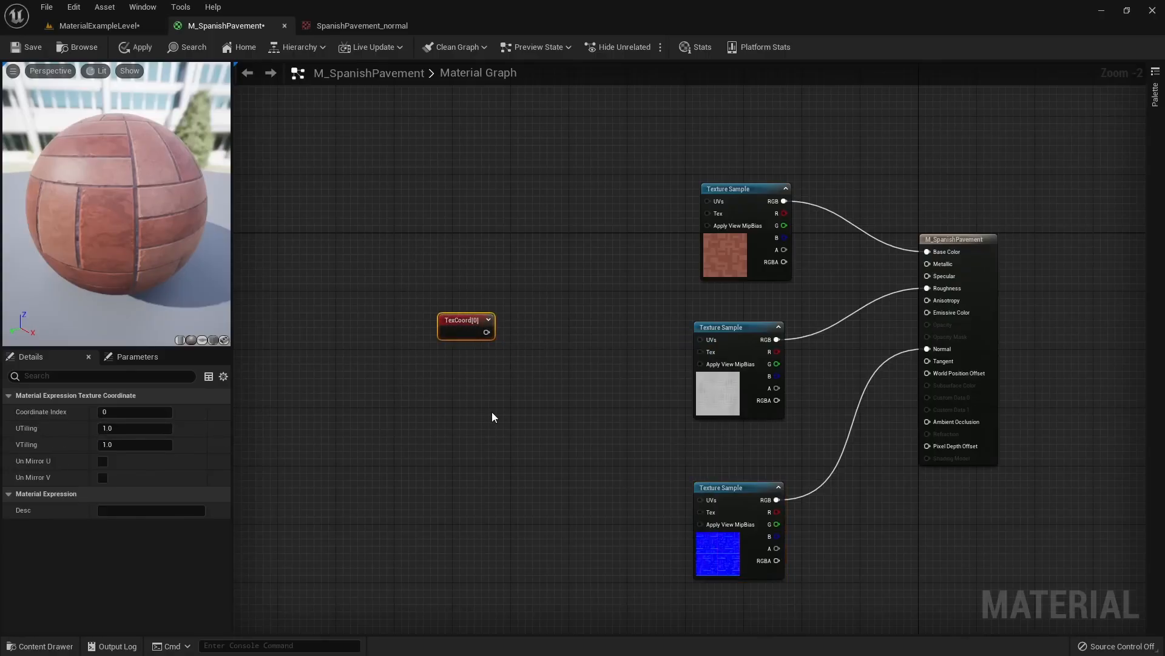
Connect the TexCoord output directly to the UVs inputs of all three Texture Samples
left_click_drag(486, 332, 708, 201)
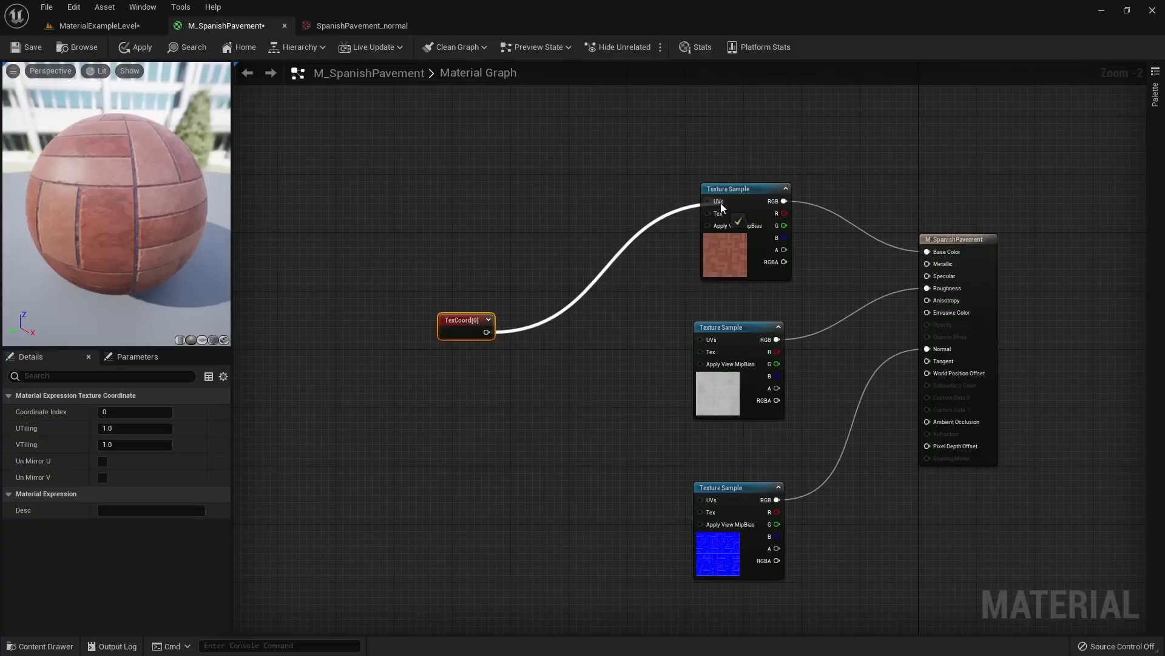
left_click_drag(487, 332, 706, 504)
left_click(577, 469)
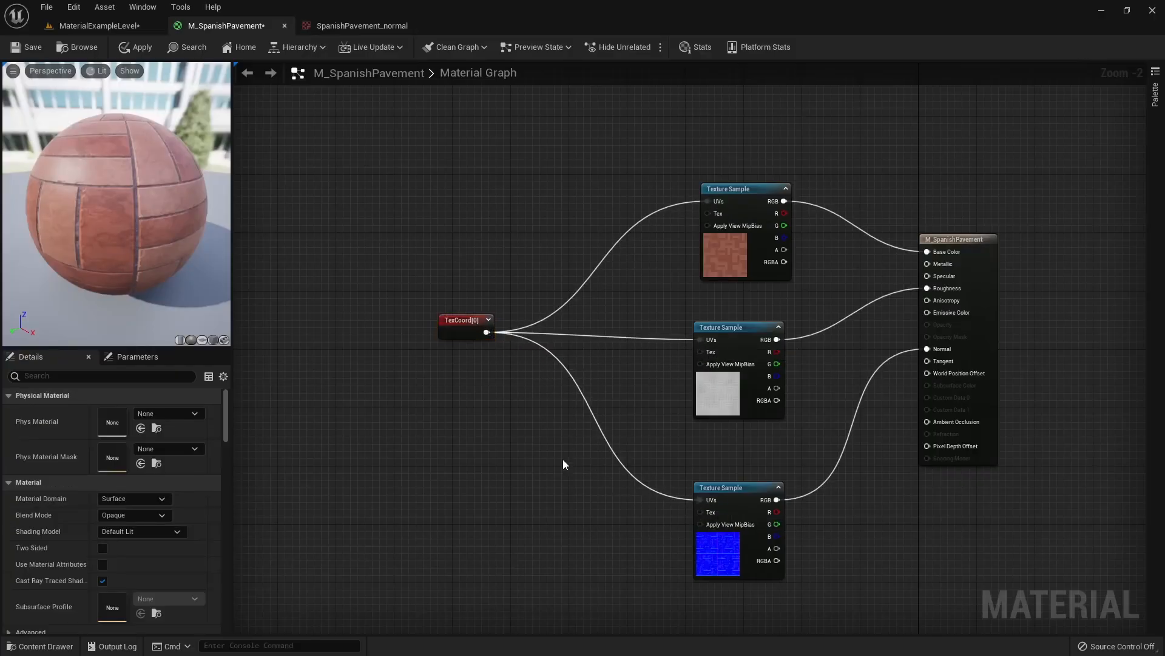
Add a Multiply node to the graph near the TexCoord node
left_click(496, 419)
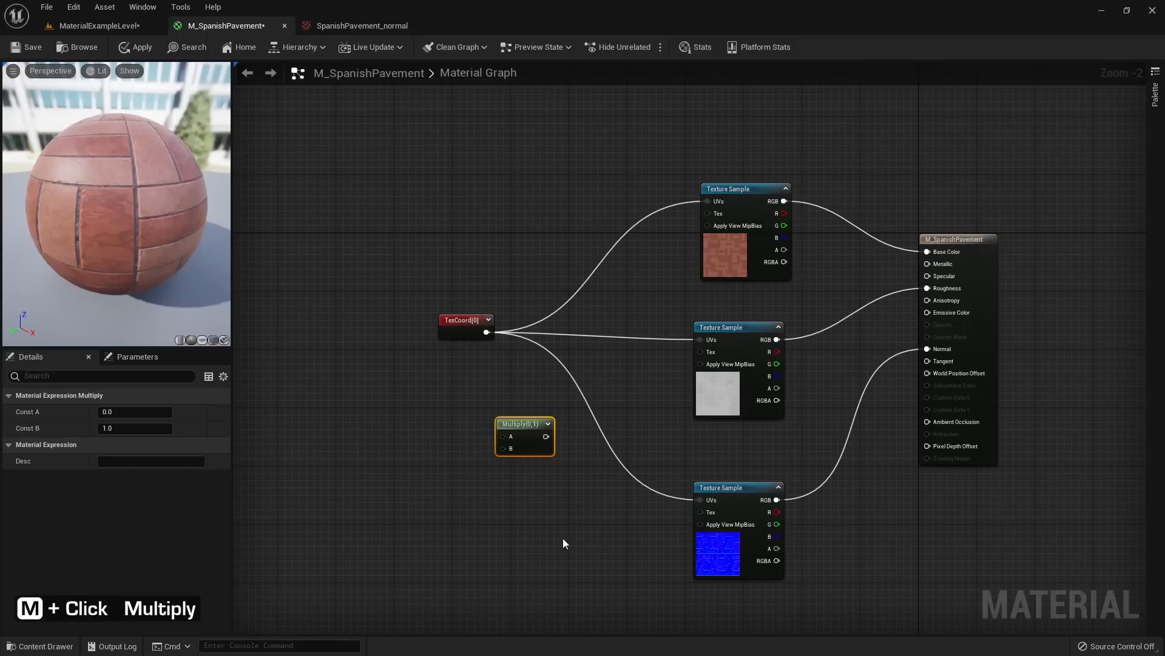
right_click_drag(568, 550, 561, 548)
right_click(416, 380)
type("multip")
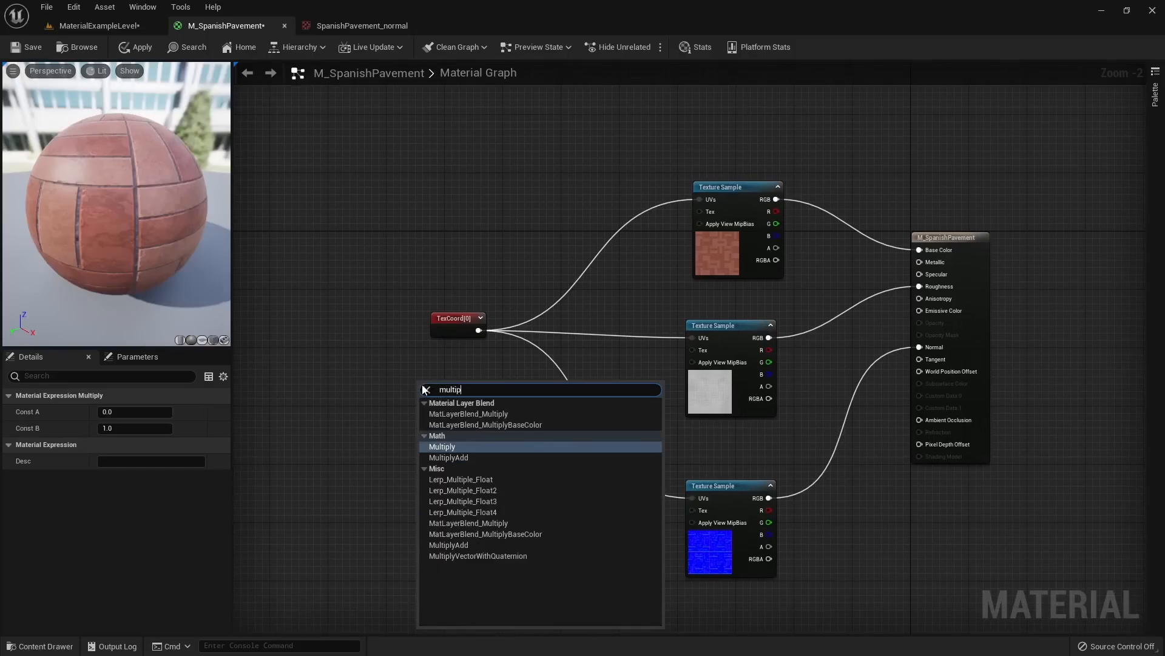
key("Escape")
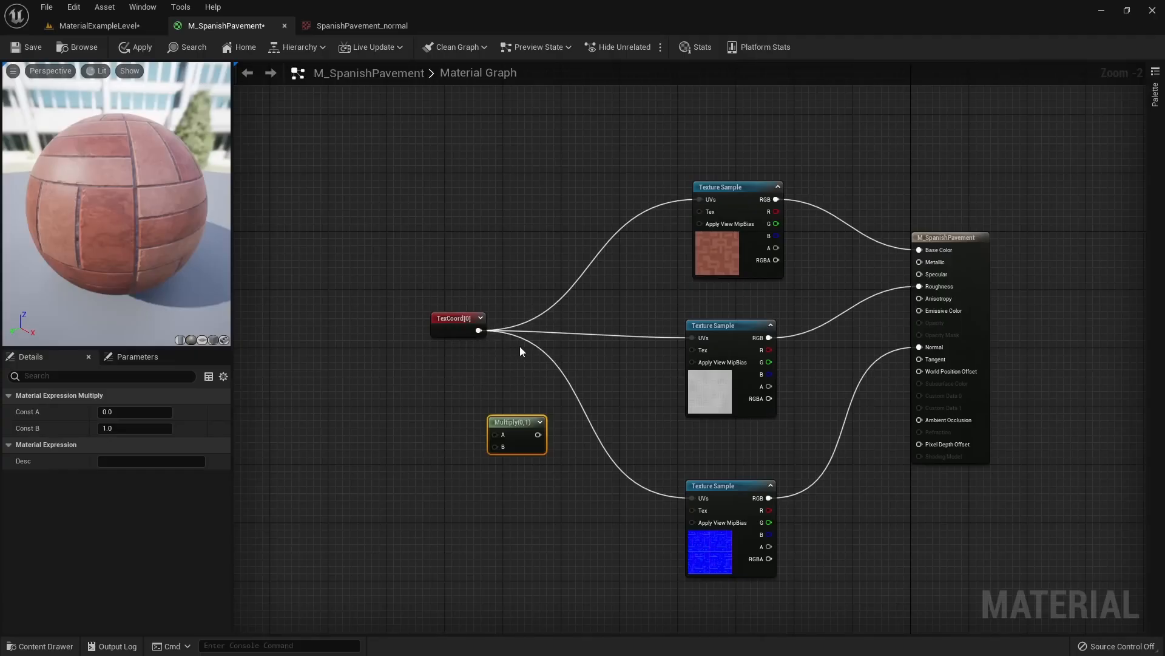
Break all of the TexCoord node's links, place the Multiply node beside it and connect TexCoord to Multiply's A input
left_click(478, 331, "alt")
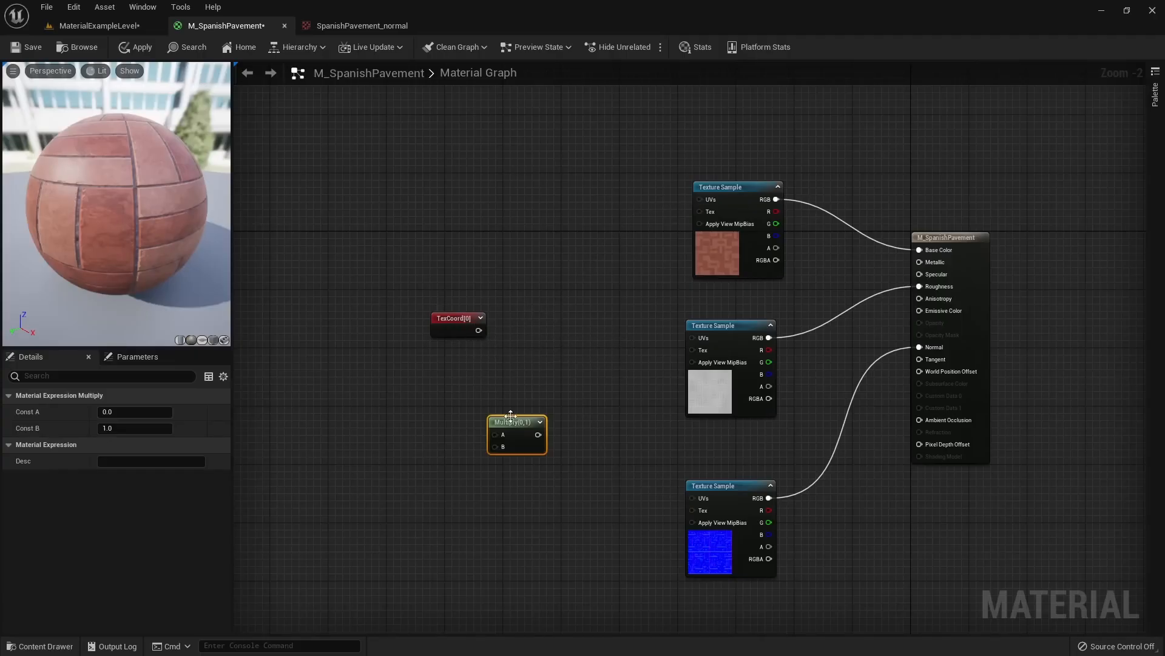
left_click_drag(520, 436, 559, 335)
left_click(493, 332)
Connect the Multiply output to the UVs of all three Texture Samples and space the node slightly away from TexCoord
left_click_drag(613, 296, 699, 201)
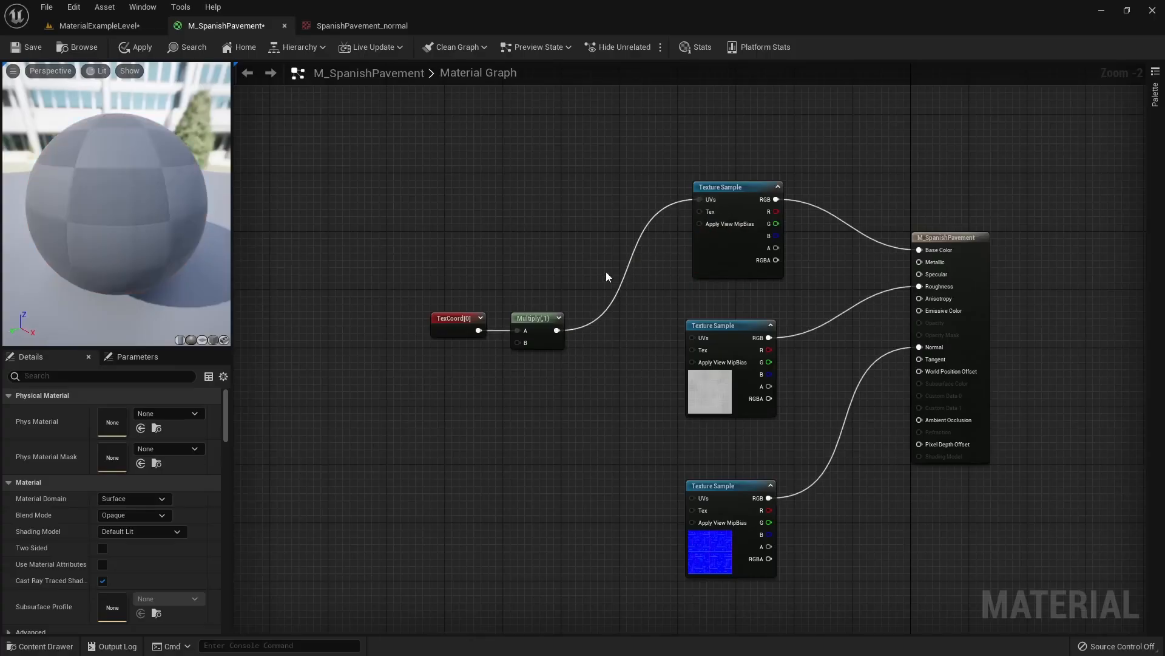
left_click_drag(560, 333, 693, 338)
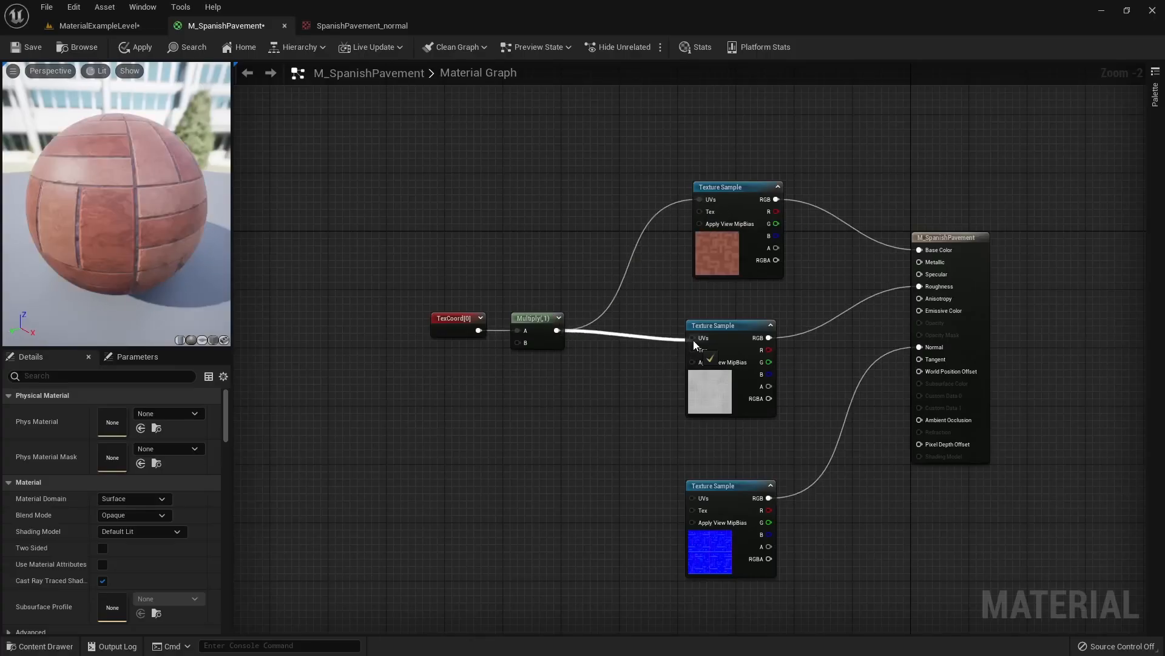
left_click(559, 330)
left_click_drag(559, 330, 693, 497)
left_click(550, 425)
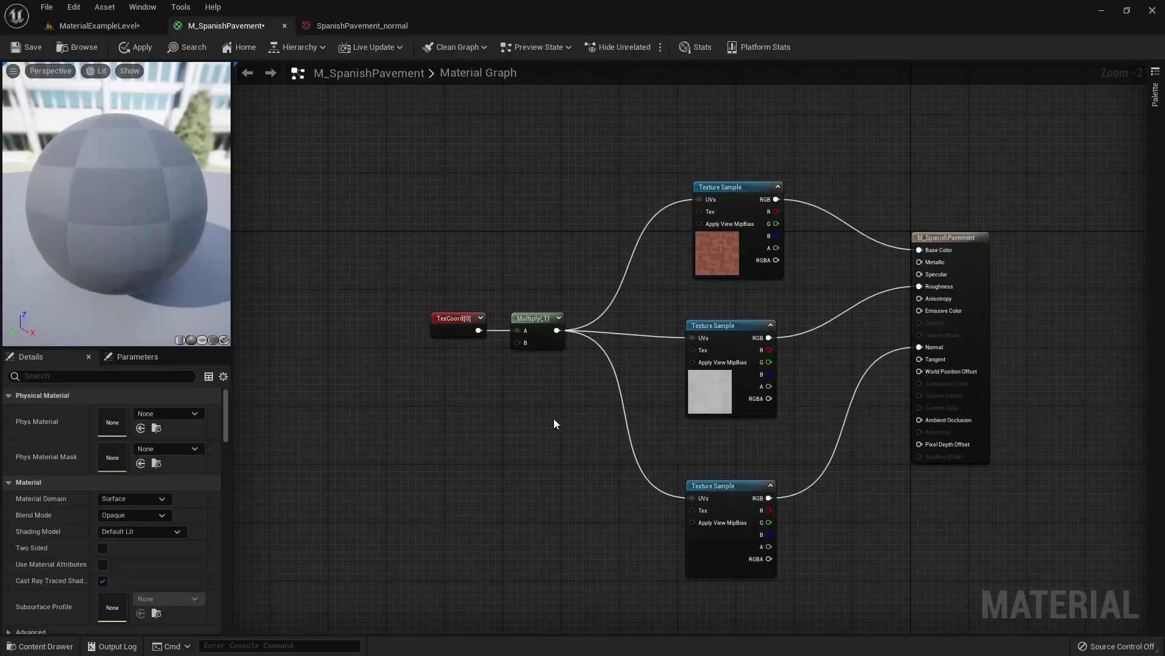
left_click(536, 319)
left_click_drag(537, 318, 552, 318)
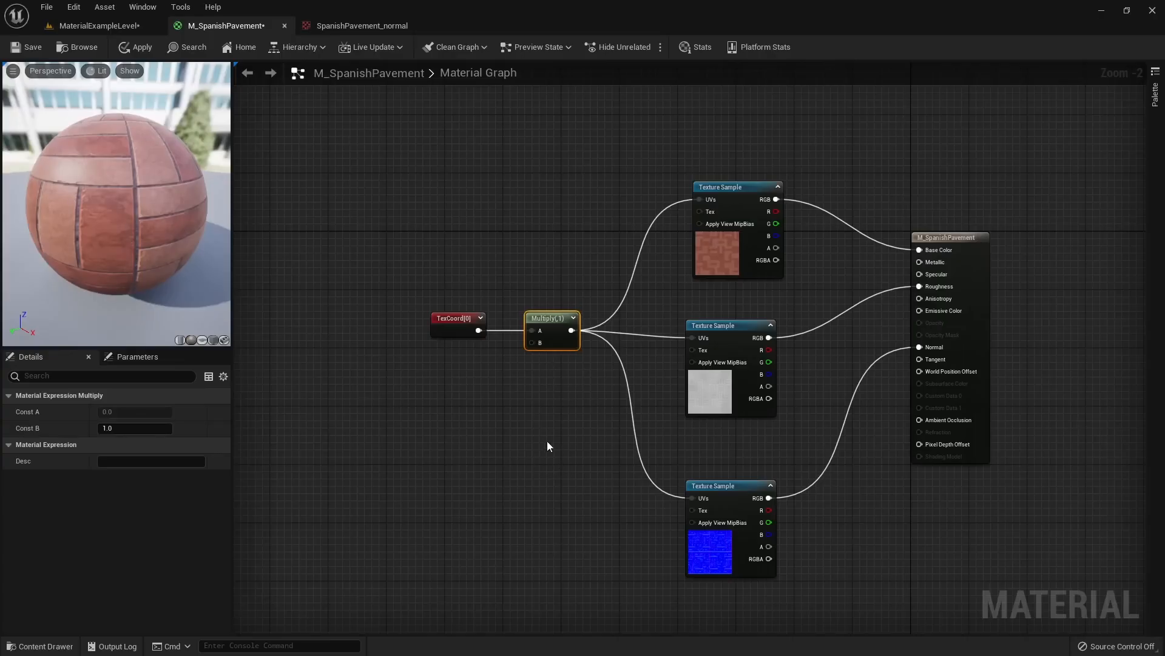
Add a Constant node with value 1 below TexCoord and connect it to the Multiply node's B input
right_click(461, 398)
type("c")
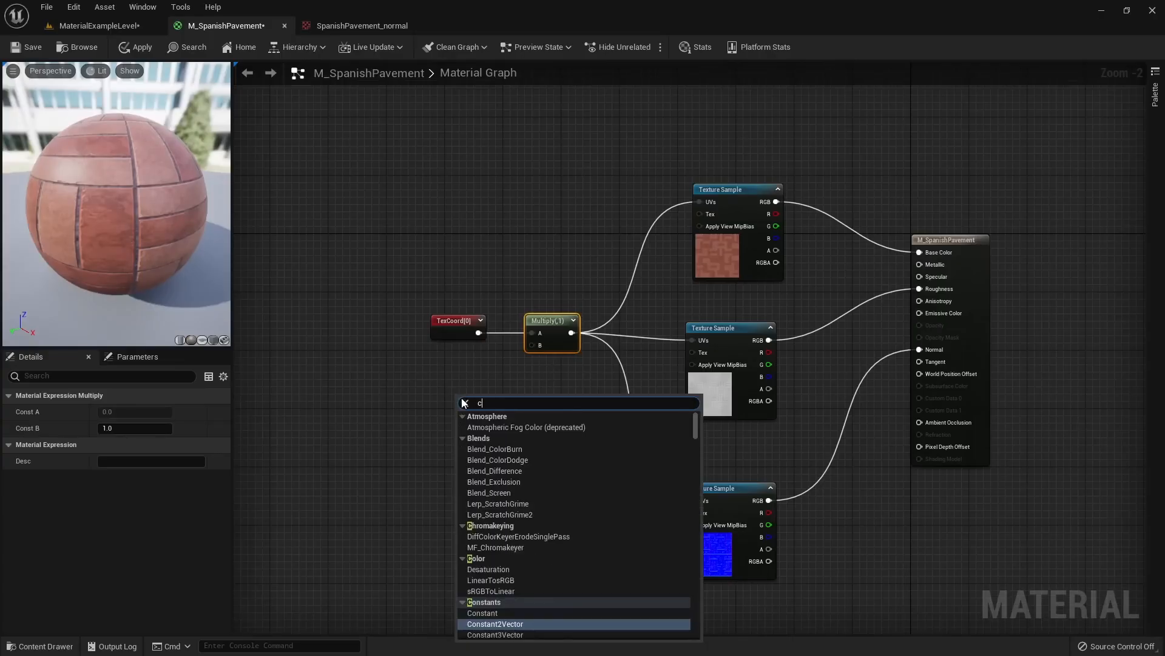
type("onstant1")
key("BackSpace")
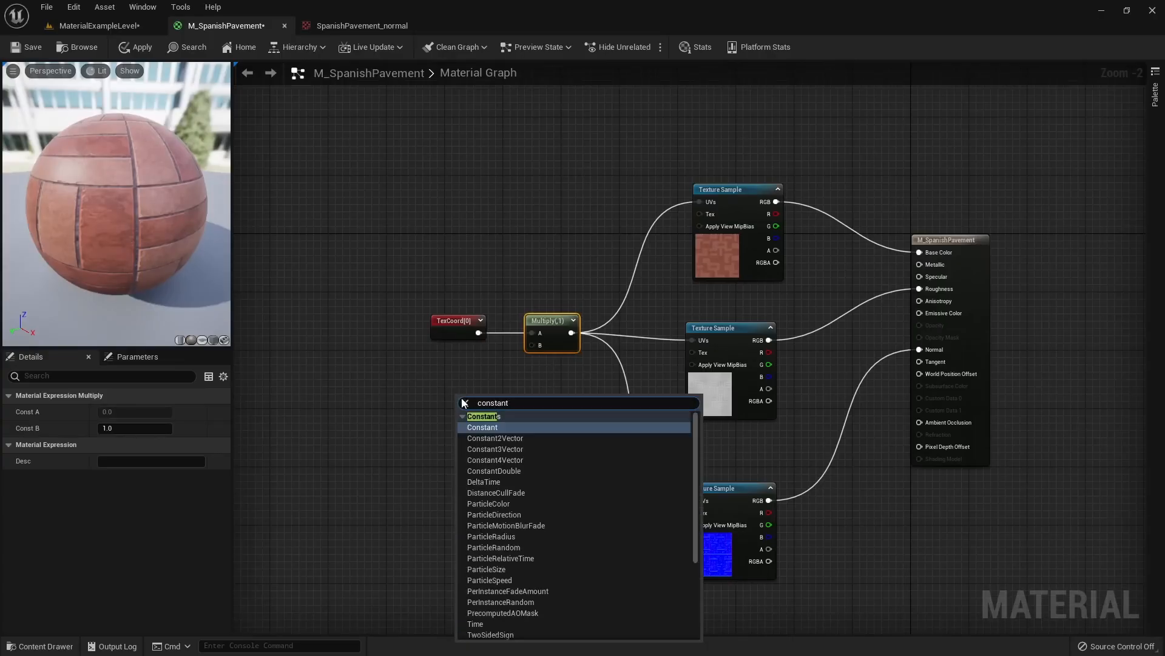
key("Return")
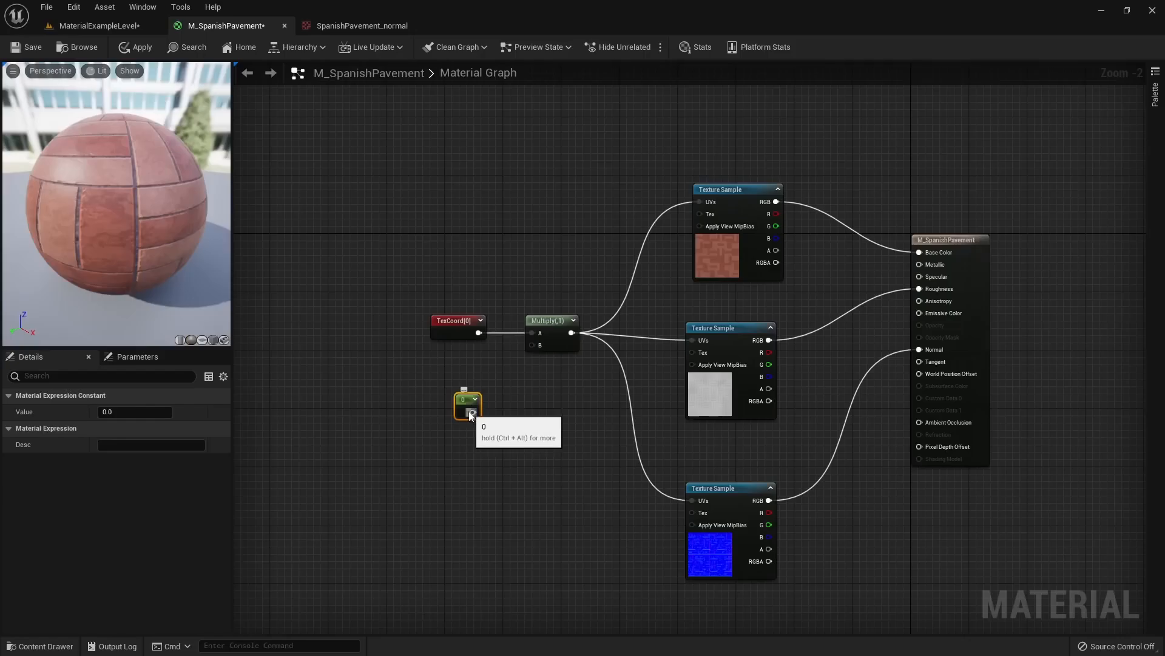
left_click_drag(473, 412, 533, 345)
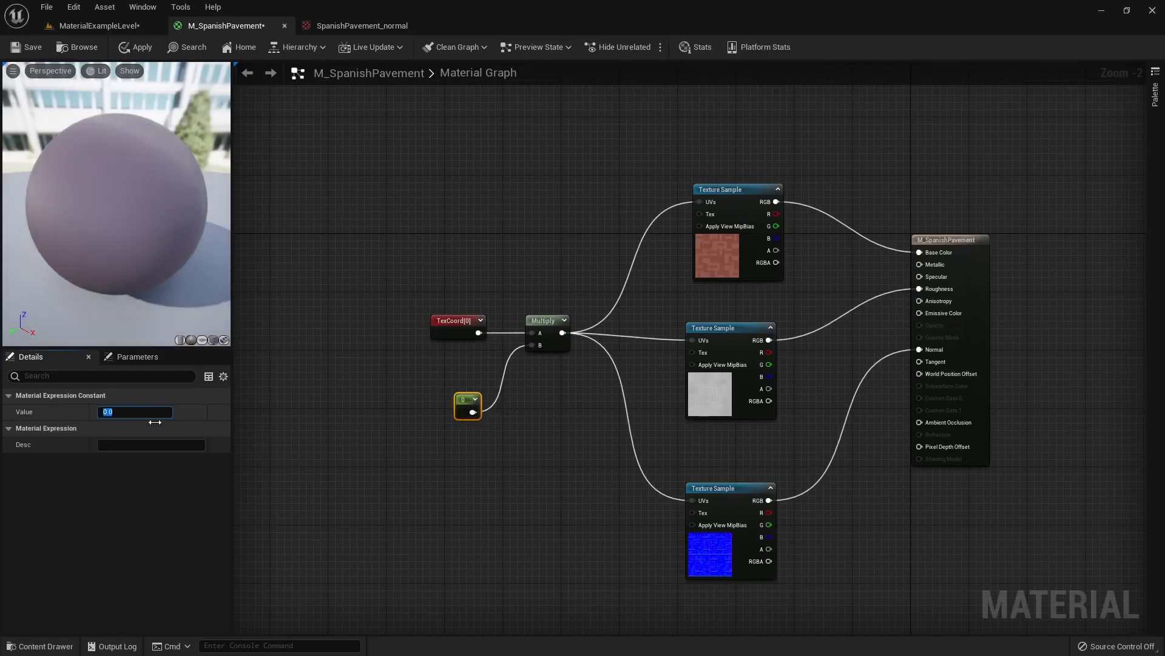
type("1")
key("Return")
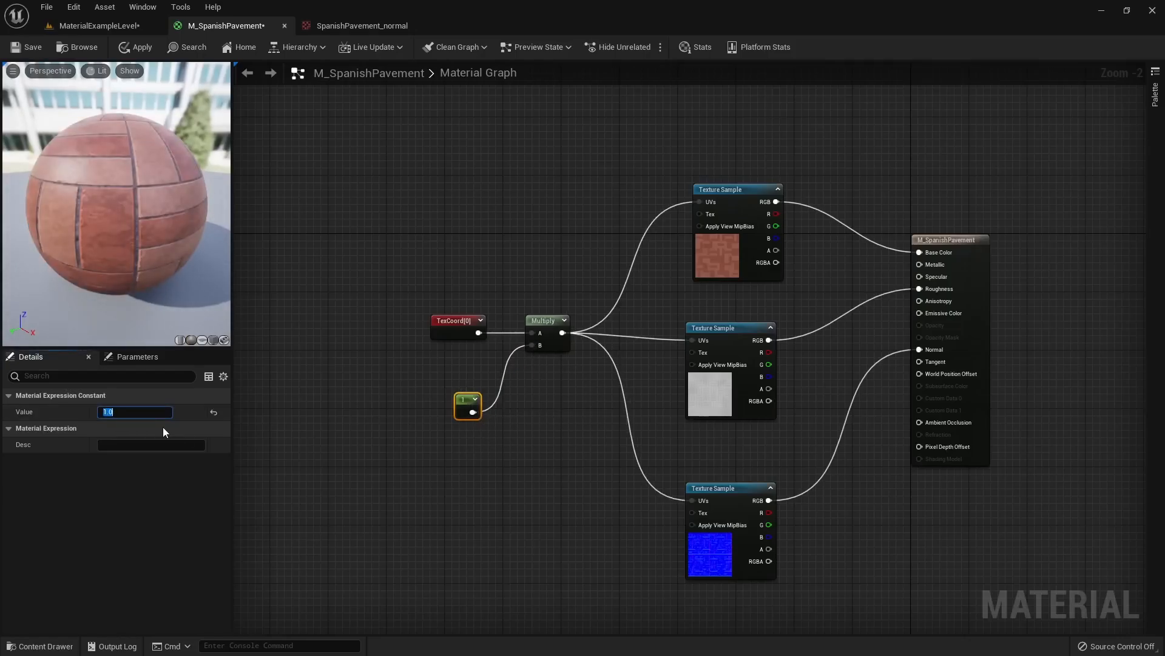
Set the tiling Constant to 0.5, apply the material change and check the floor in MaterialExampleLevel
type("0.5")
key("Return")
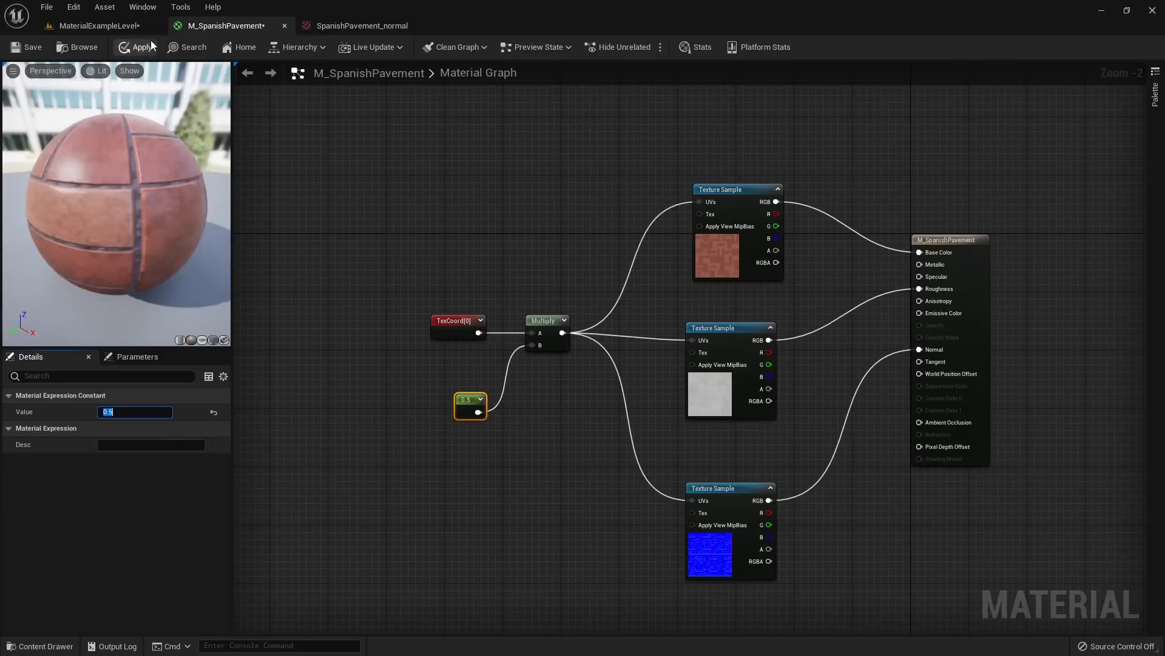
left_click(138, 47)
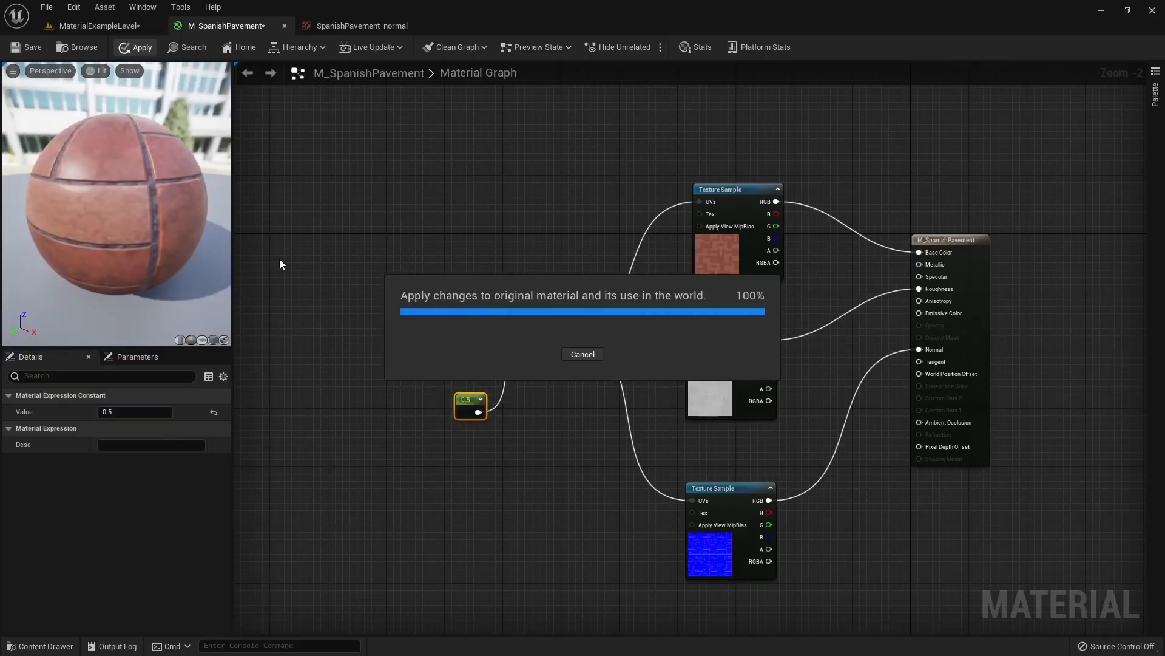
left_click(79, 26)
right_click_drag(421, 420, 462, 420)
Set the tiling Constant to 0.35, apply the change and inspect the pavement scale on the level's floor
left_click(247, 28)
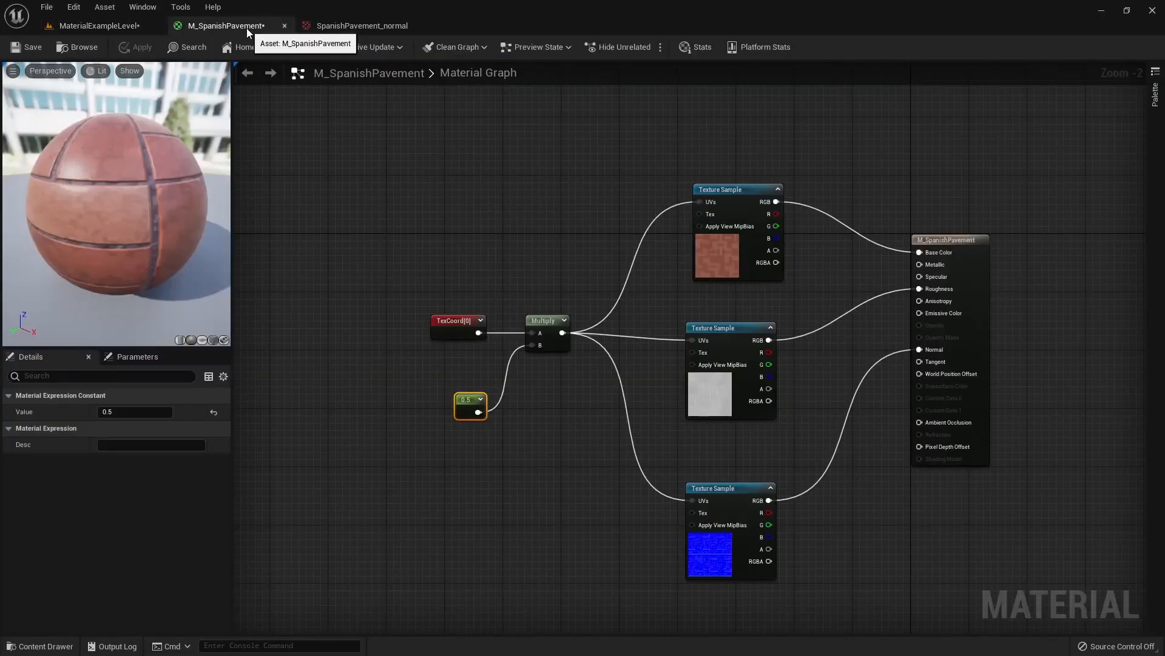
type("0")
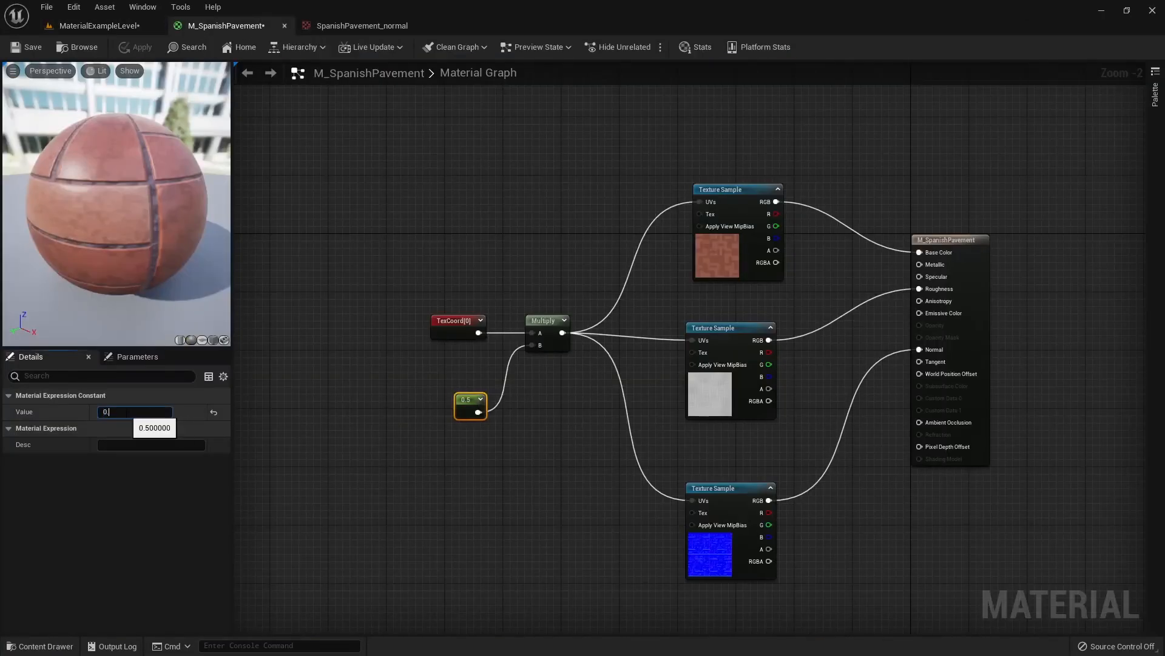
type(".35")
key("Return")
left_click(135, 47)
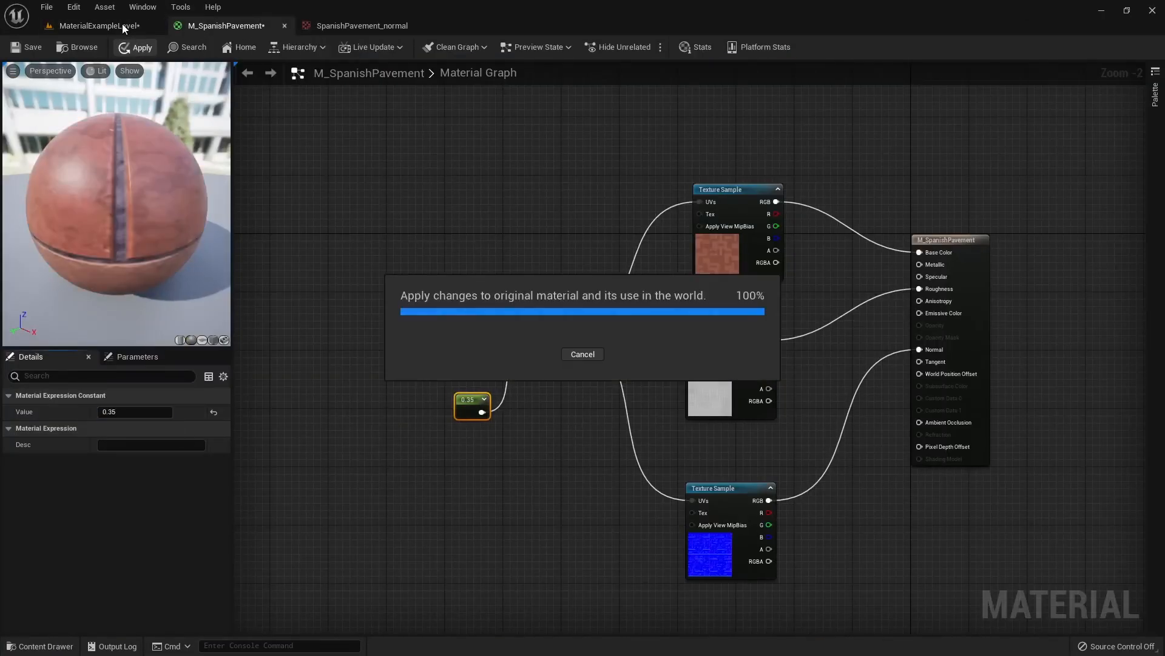
left_click(120, 27)
right_click_drag(437, 244, 491, 270)
right_click_drag(437, 244, 358, 276)
Move the TexCoord, Multiply, Constant and Texture Sample nodes together farther from the M_SpanishPavement output node
left_click(267, 26)
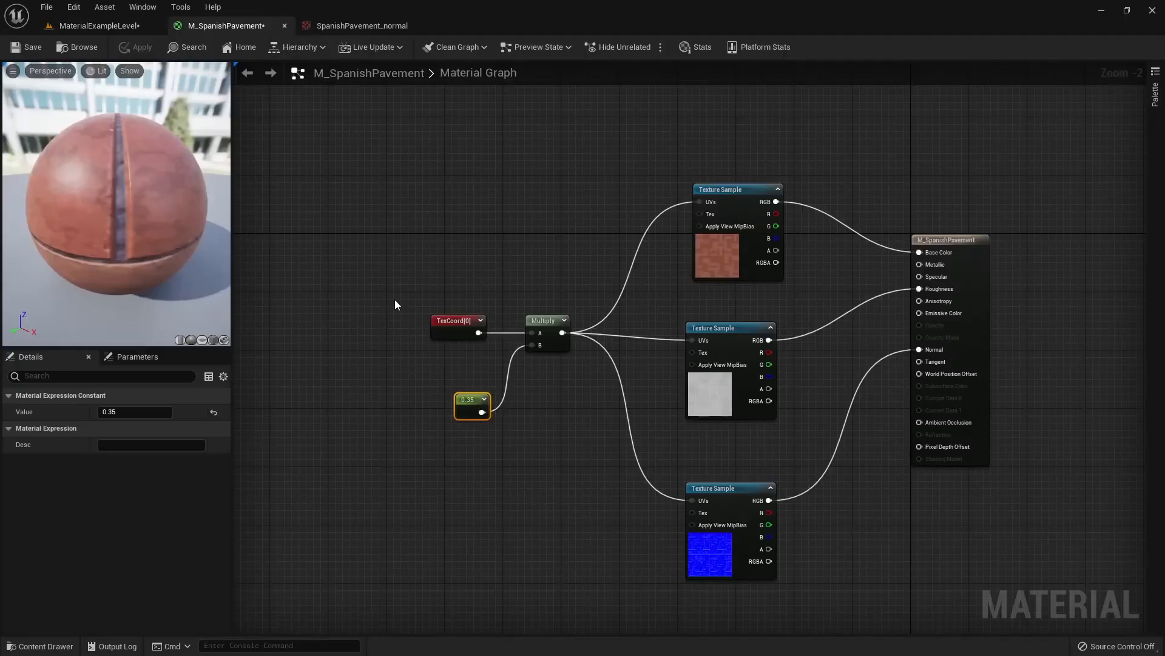
left_click(397, 248)
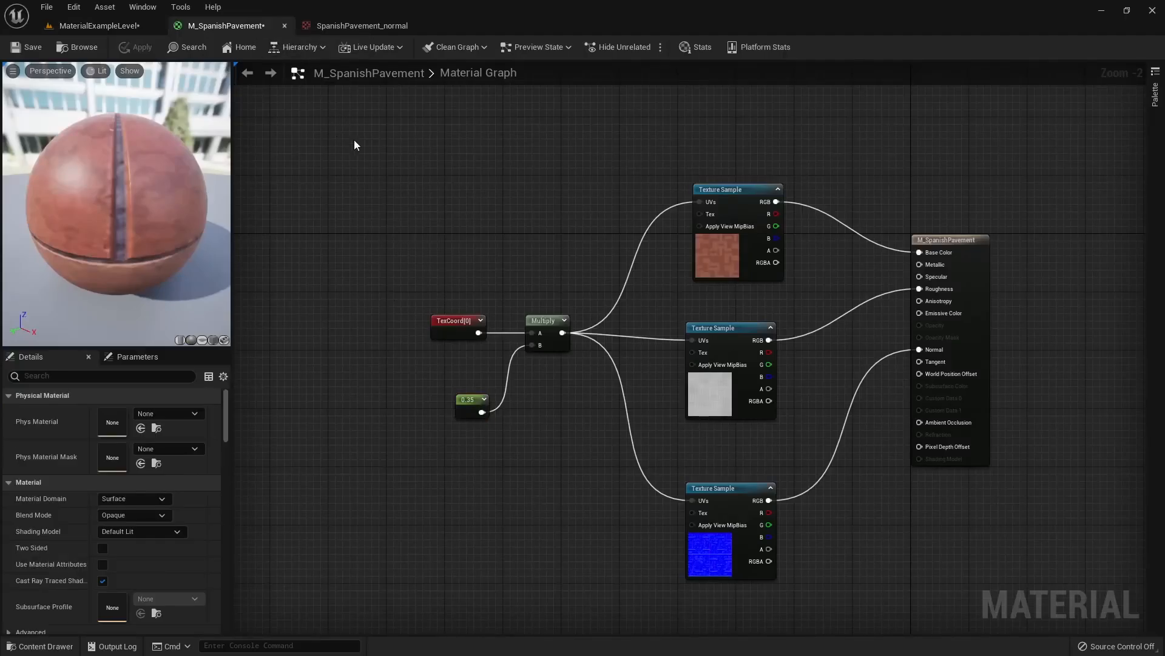
left_click_drag(330, 109, 783, 604)
scroll(734, 377, "down", 2)
left_click_drag(736, 382, 629, 373)
left_click(732, 308)
Insert a Multiply node between the base color sample's RGB and the Base Color input, with the texture feeding input B
right_click_drag(733, 307, 628, 351)
scroll(634, 312, "up", 4)
left_click(665, 241)
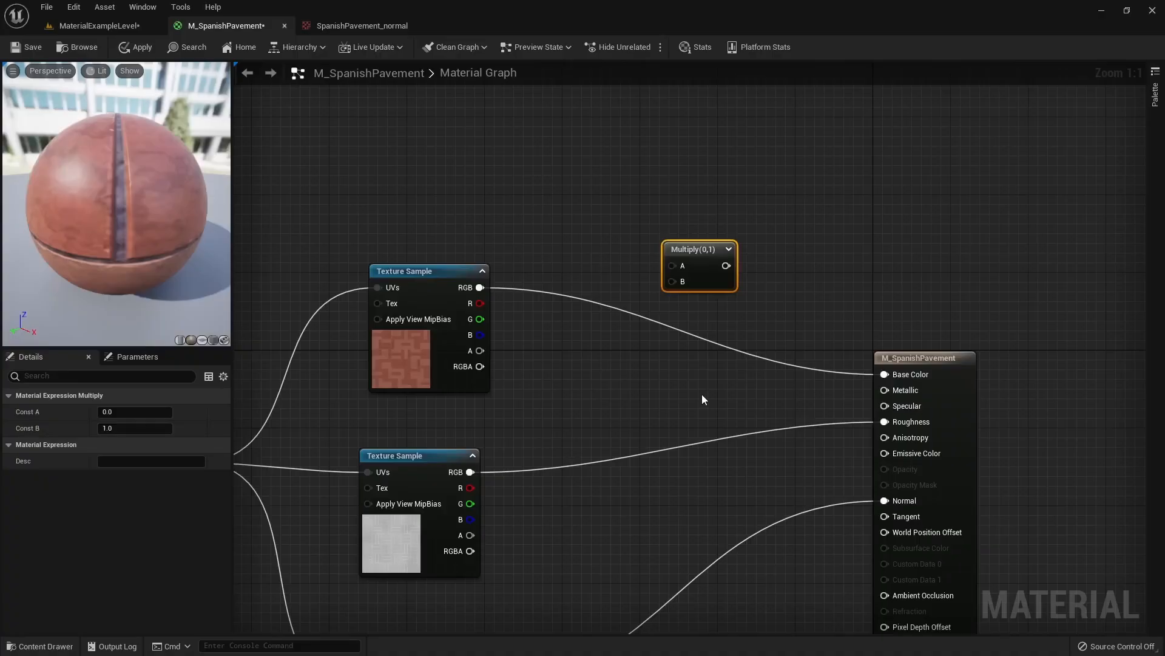
left_click(516, 285)
left_click_drag(479, 287, 884, 374)
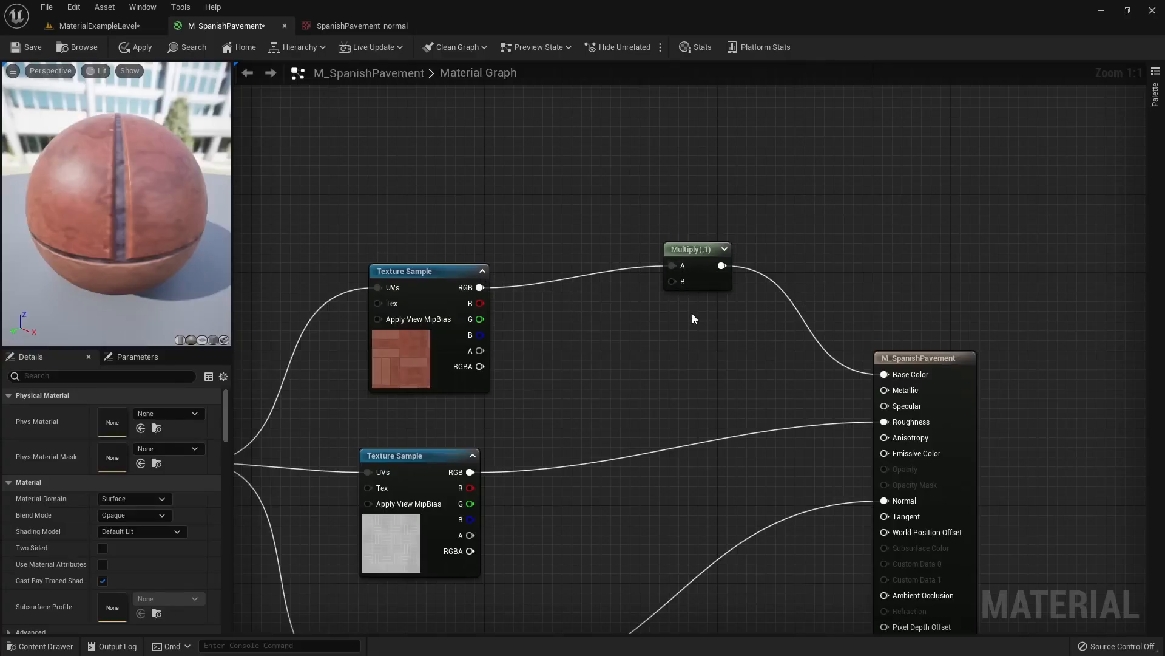
mouse_move(671, 265)
left_mouse_down("ctrl")
mouse_move(624, 229)
mouse_move(580, 159)
mouse_move(612, 285)
mouse_move(672, 282)
left_mouse_up("ctrl")
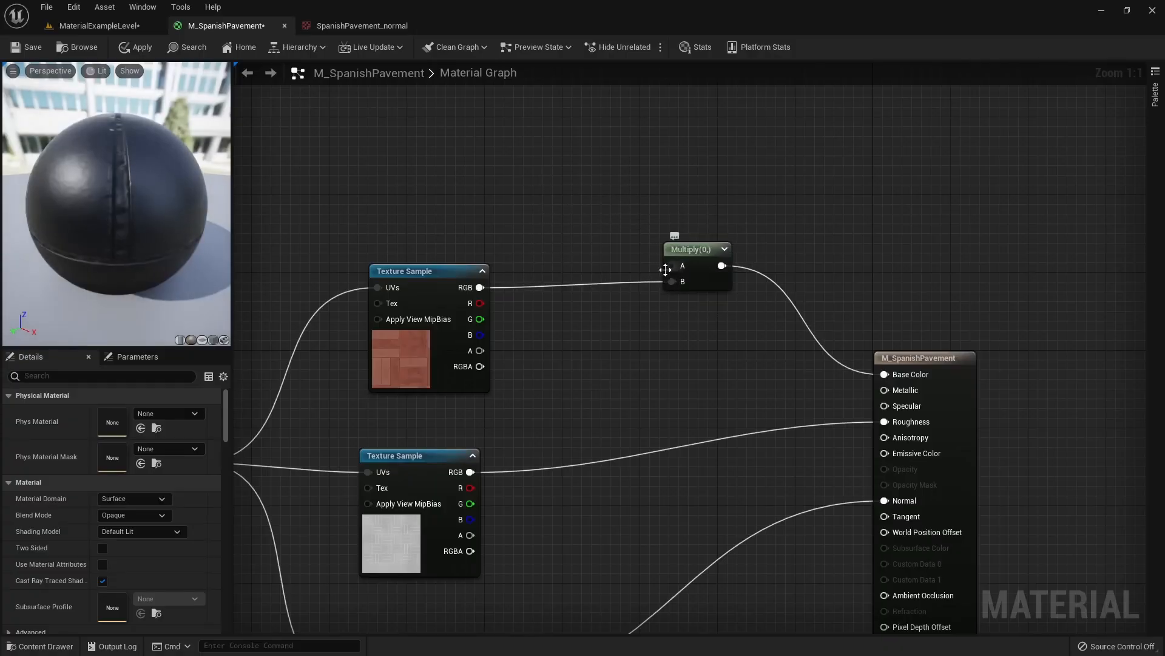
Feed a white (1,1,1) Constant3Vector into input A of the base color Multiply, and apply the material to check the floor
right_click_drag(623, 373, 644, 497)
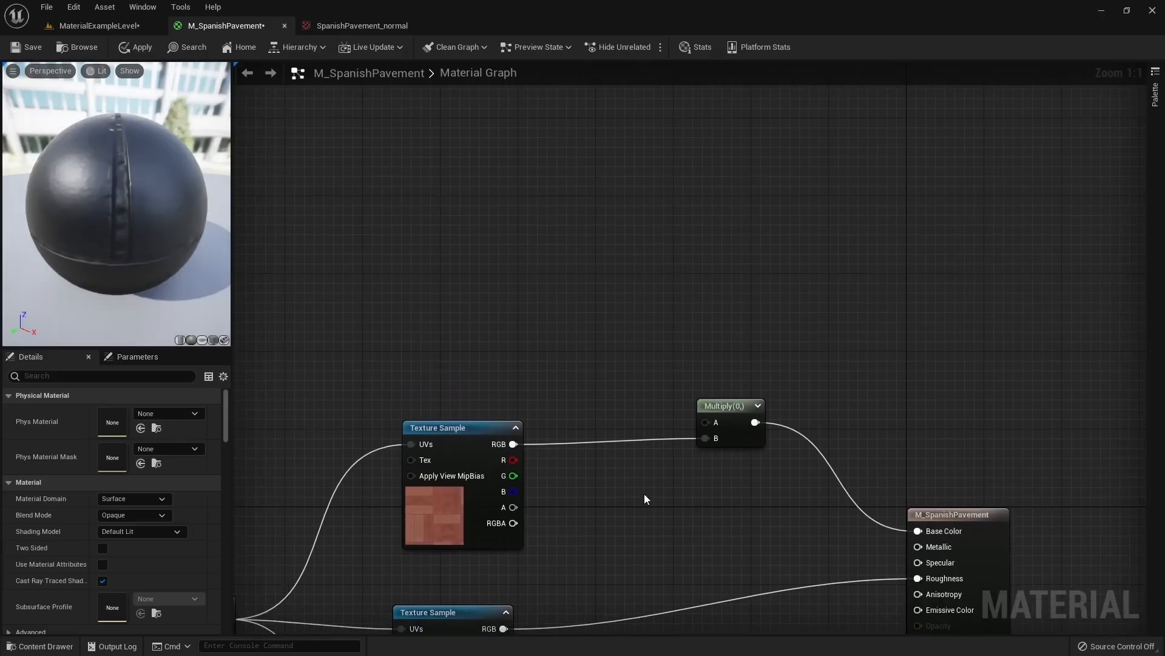
left_click(535, 210)
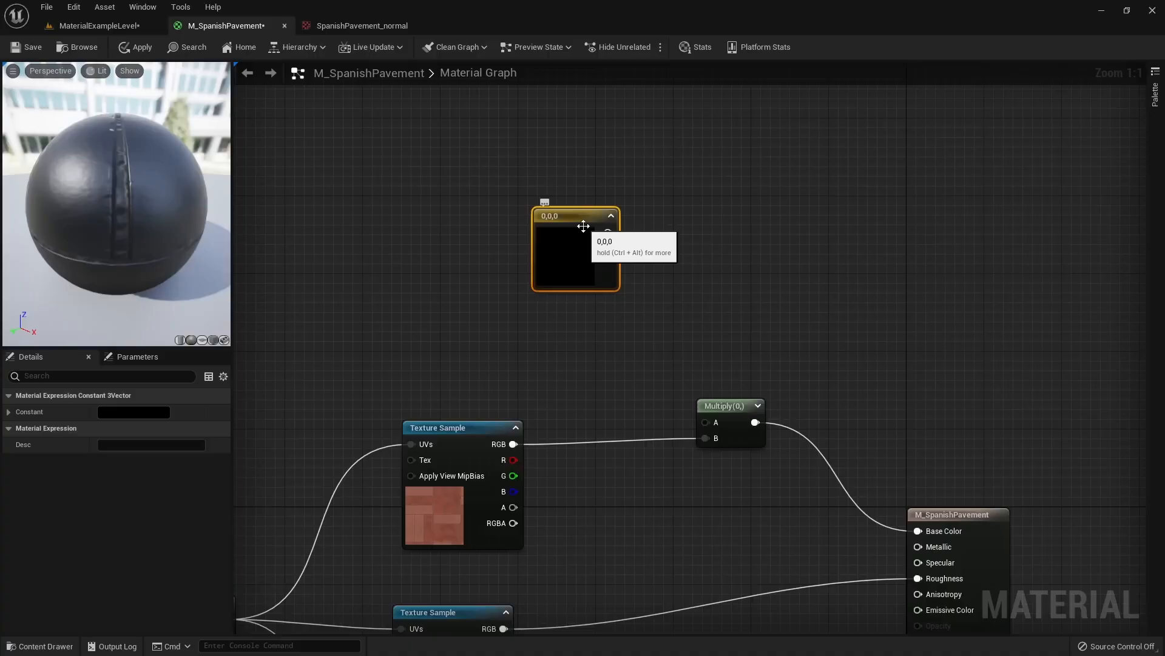
double_click(563, 253)
left_click_drag(744, 388, 741, 221)
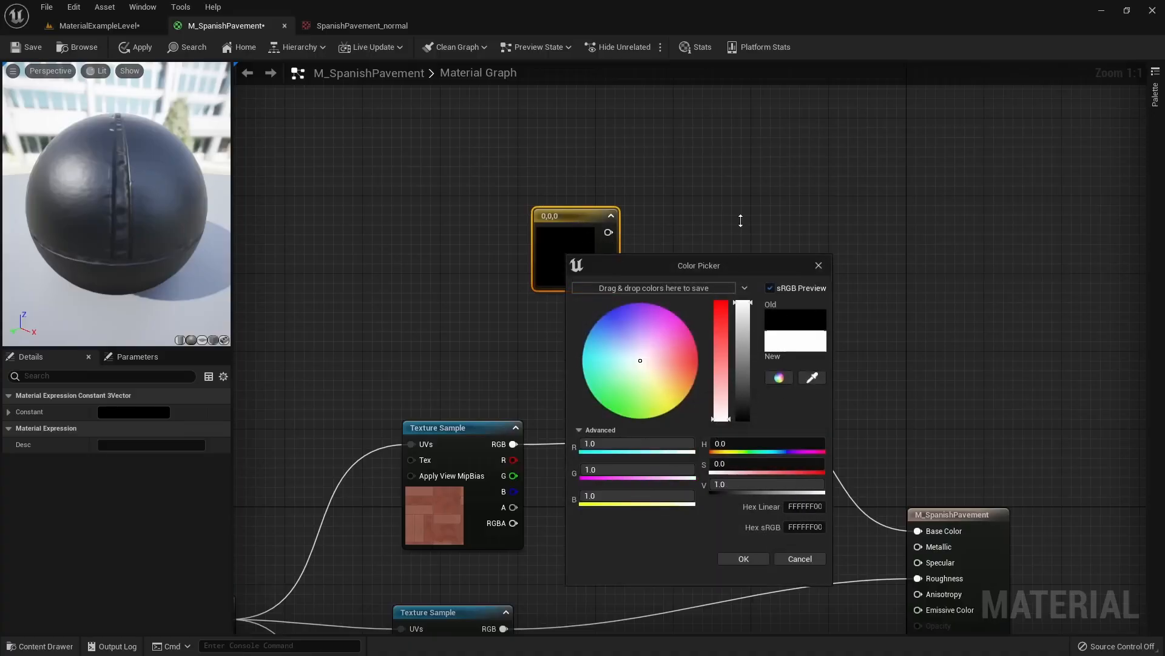
left_click(743, 558)
left_click_drag(608, 232, 717, 431)
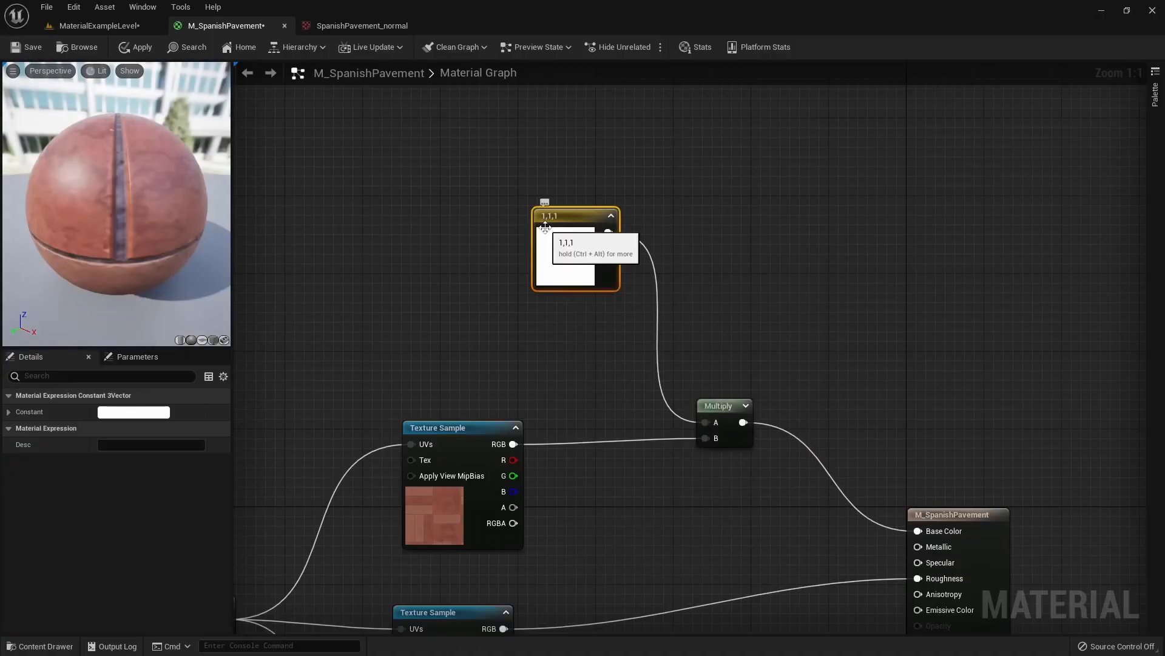
left_click(125, 46)
left_click(119, 29)
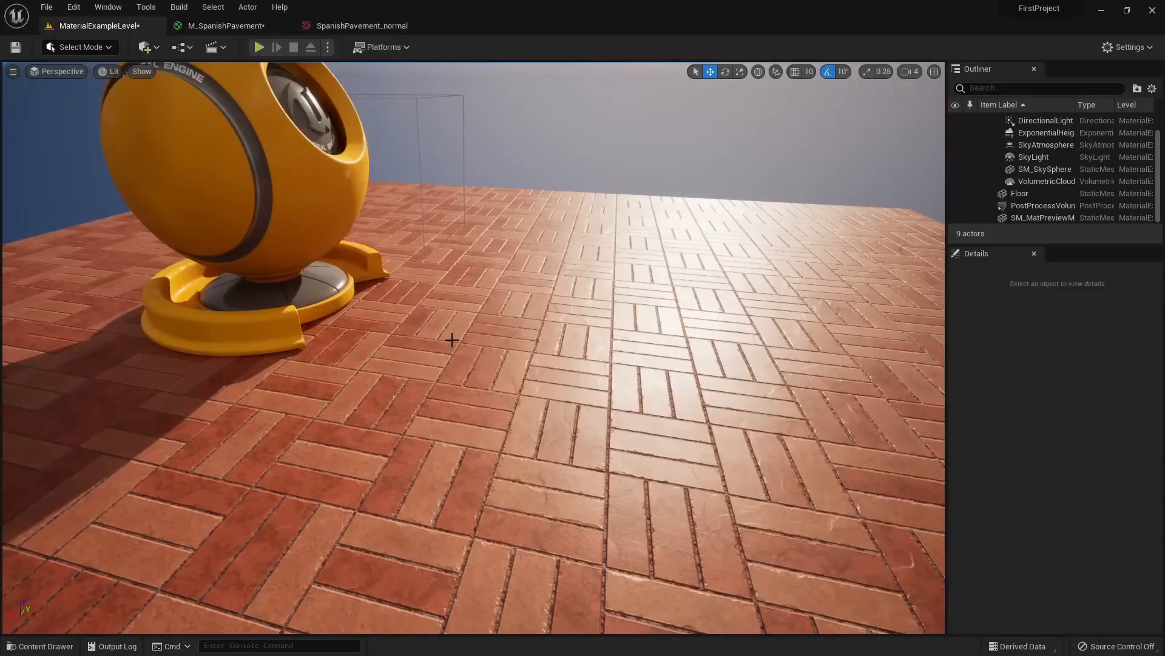
Set the tint Constant3Vector to a strong red of 1, 0.202, 0.132 and apply it to the level's floor
left_click(226, 25)
double_click(550, 255)
left_click_drag(636, 366, 685, 369)
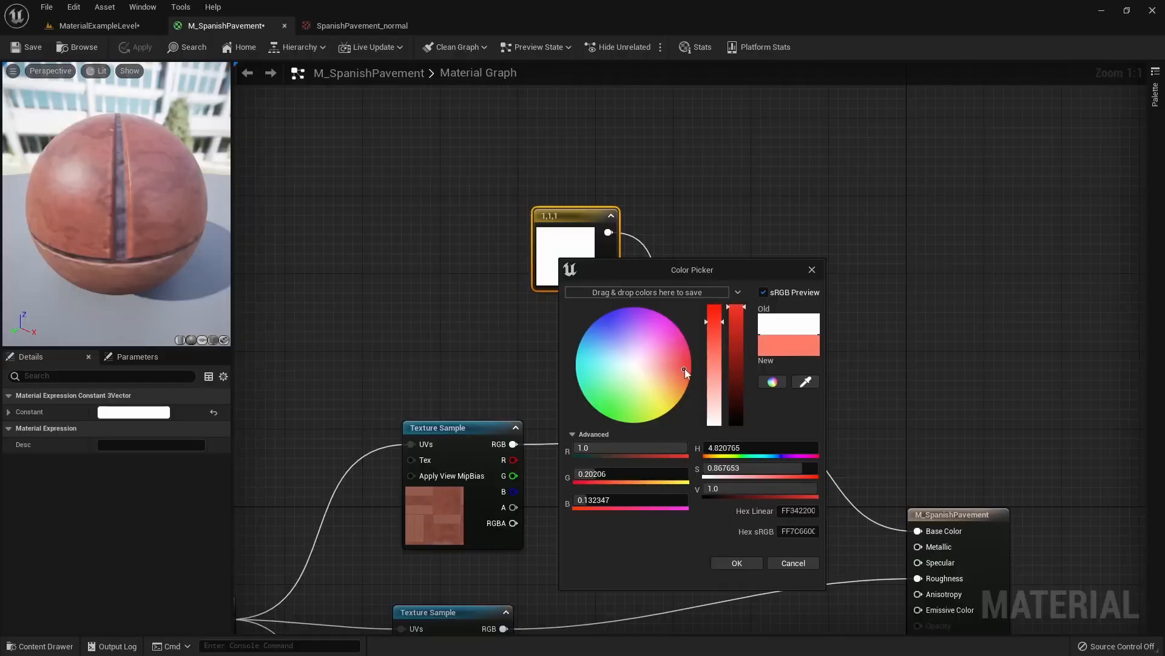
left_click(759, 565)
left_click(136, 48)
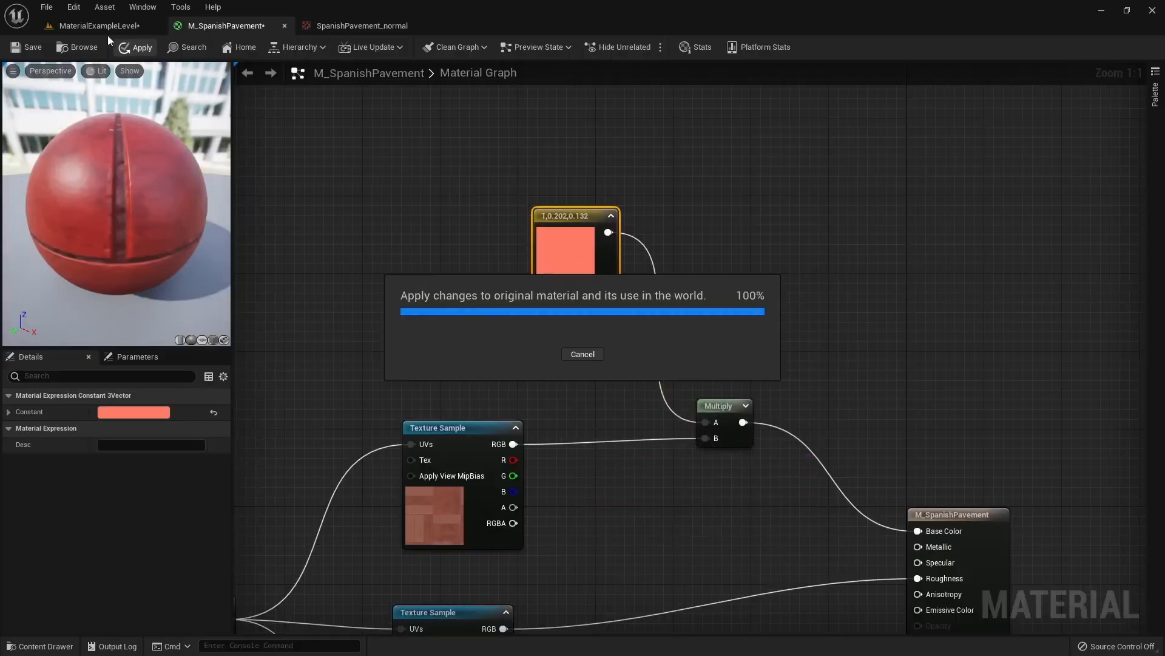
left_click(117, 26)
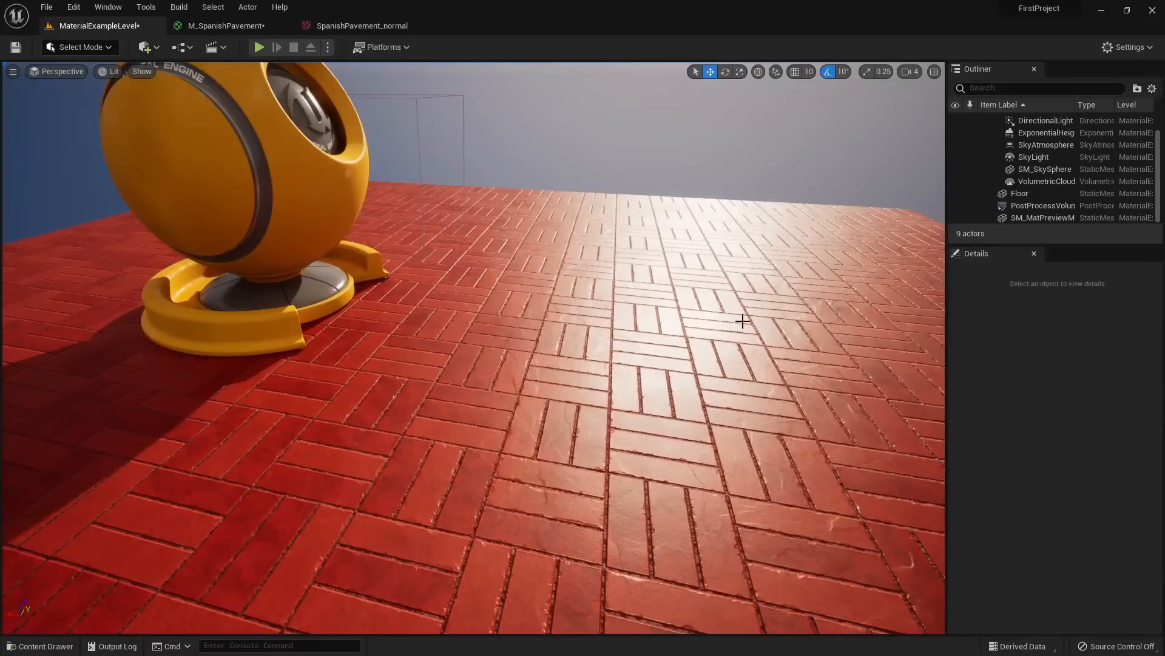
Soften the tint Constant3Vector to a pale pink of 1, 0.817, 0.777 and apply it to the level's floor
left_click(231, 25)
double_click(581, 248)
left_click_drag(702, 359, 673, 360)
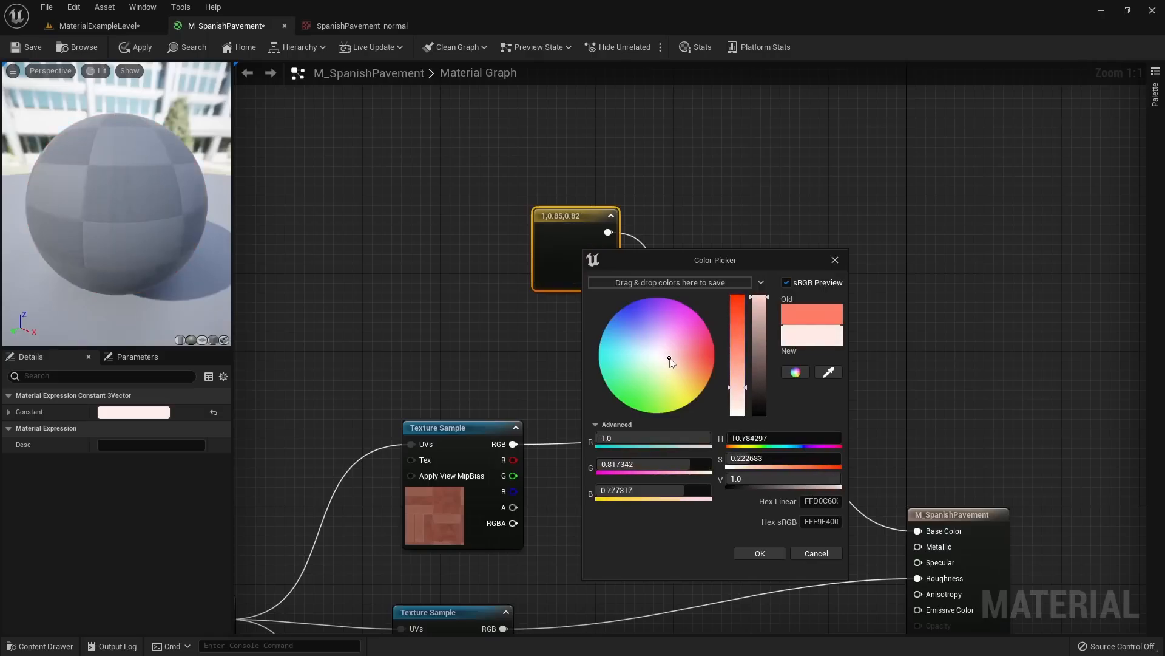
left_click(760, 553)
left_click(139, 48)
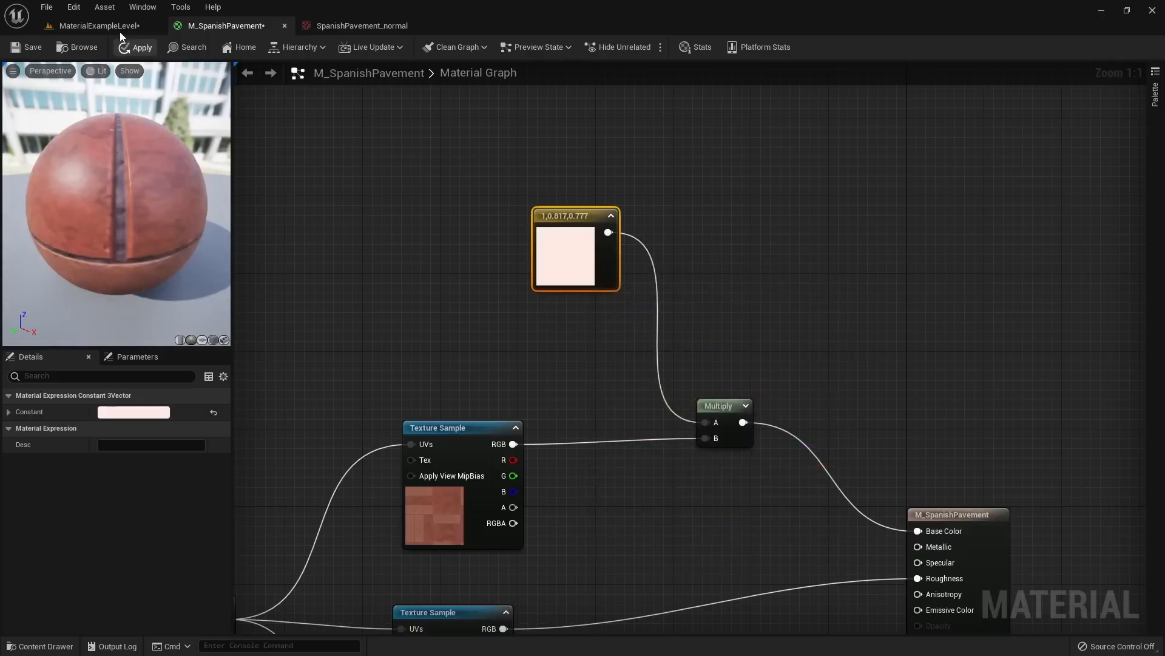
left_click(119, 29)
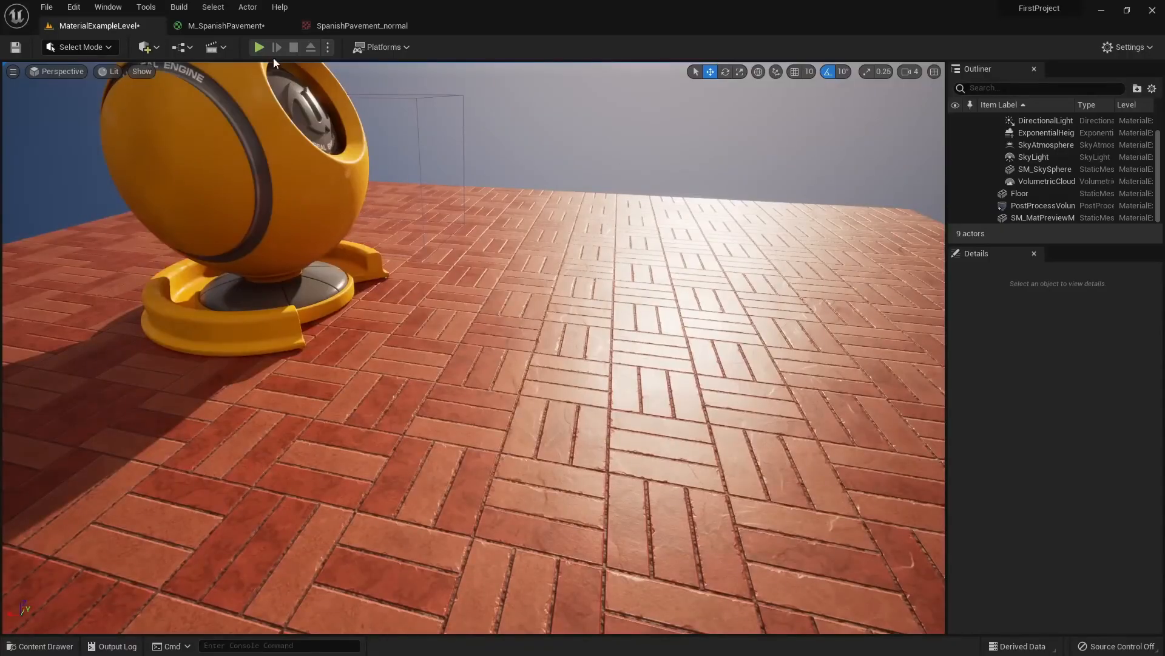
Set the tint Constant3Vector to a pale green of 0.803, 1, 0.895 and apply it to the level's floor
left_click(226, 25)
double_click(601, 258)
left_click(684, 371)
left_click(671, 377)
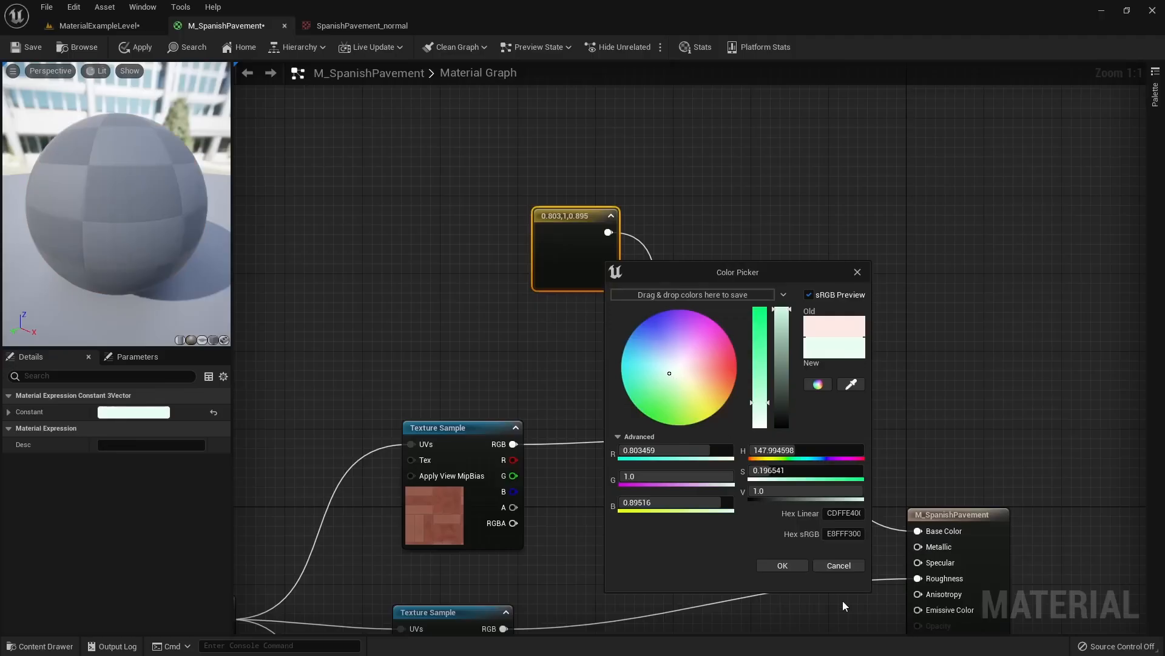
left_click(783, 565)
left_click(137, 47)
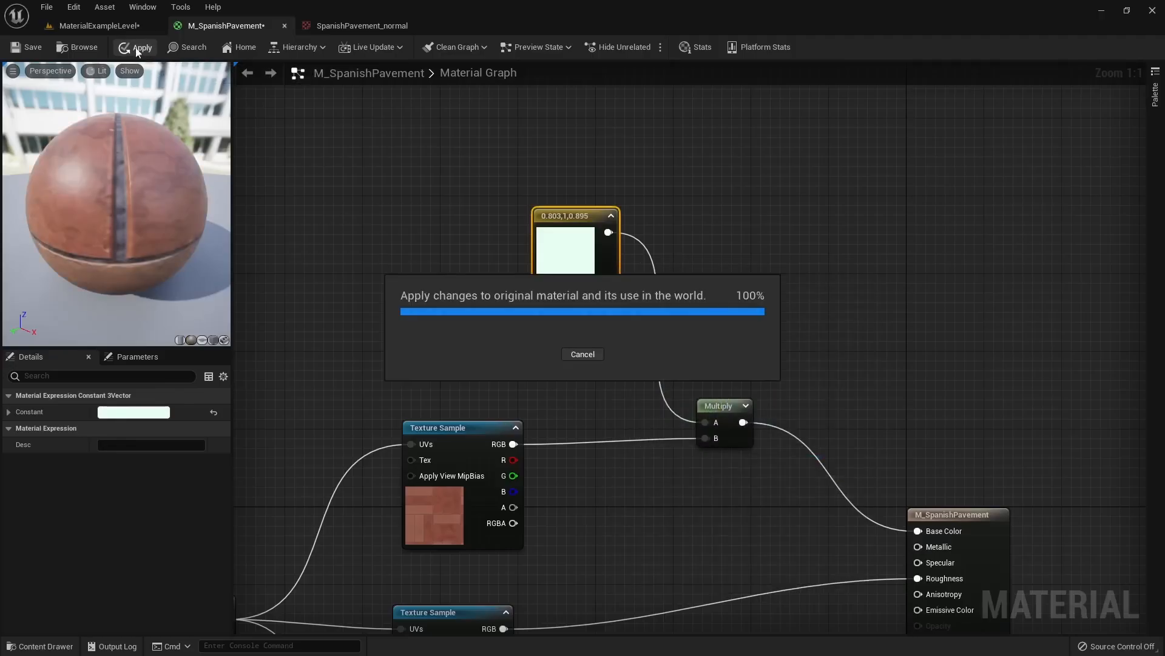
left_click(114, 28)
Inspect the pavement in the level, select the Floor and locate its Element 0 material in the MyStuff folder
mouse_move(576, 347)
right_mouse_down()
mouse_move(716, 359)
mouse_move(886, 413)
mouse_move(631, 419)
mouse_move(545, 387)
mouse_move(593, 346)
right_mouse_up()
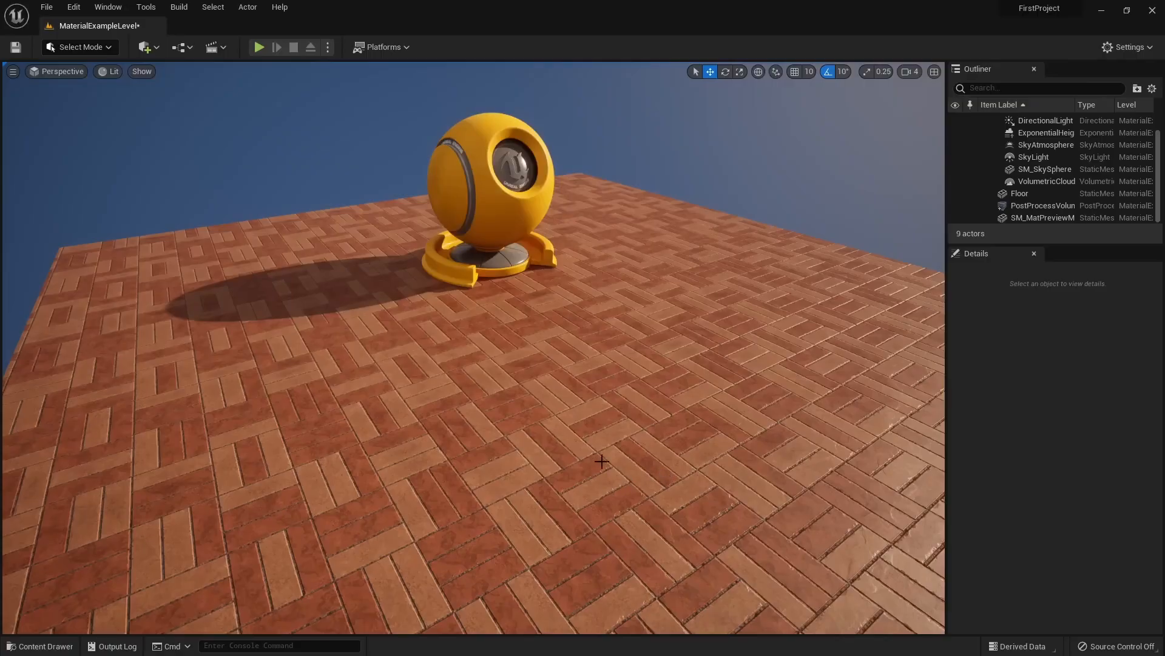
right_click_drag(474, 347, 558, 377)
right_click_drag(619, 306, 652, 332)
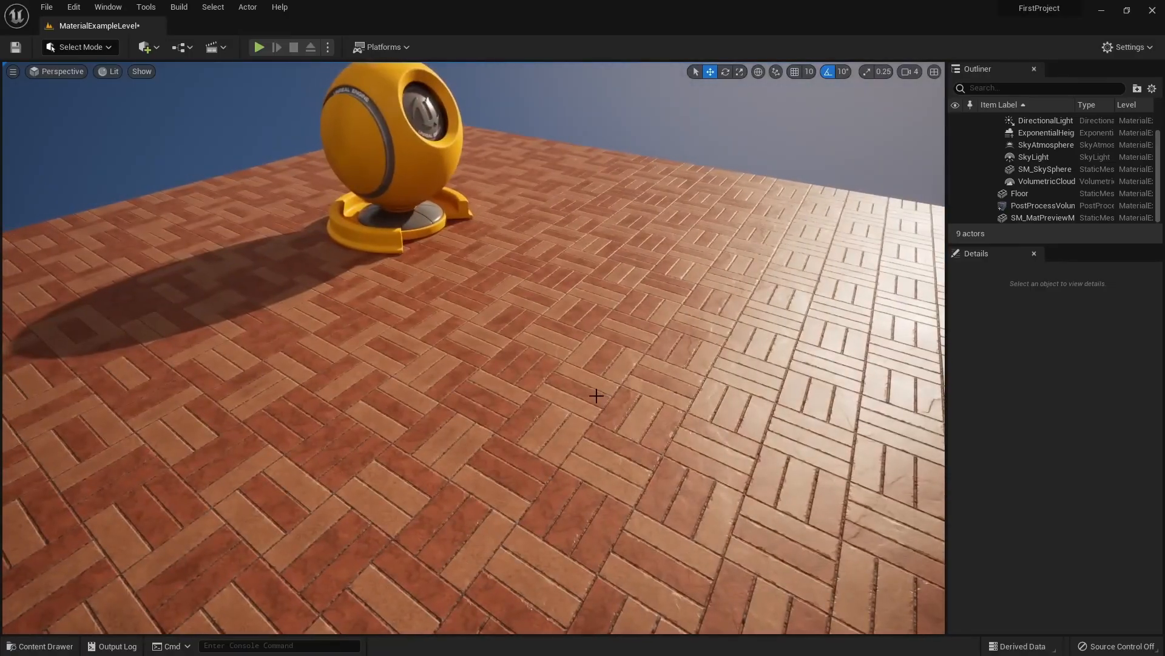
key("ctrl+space")
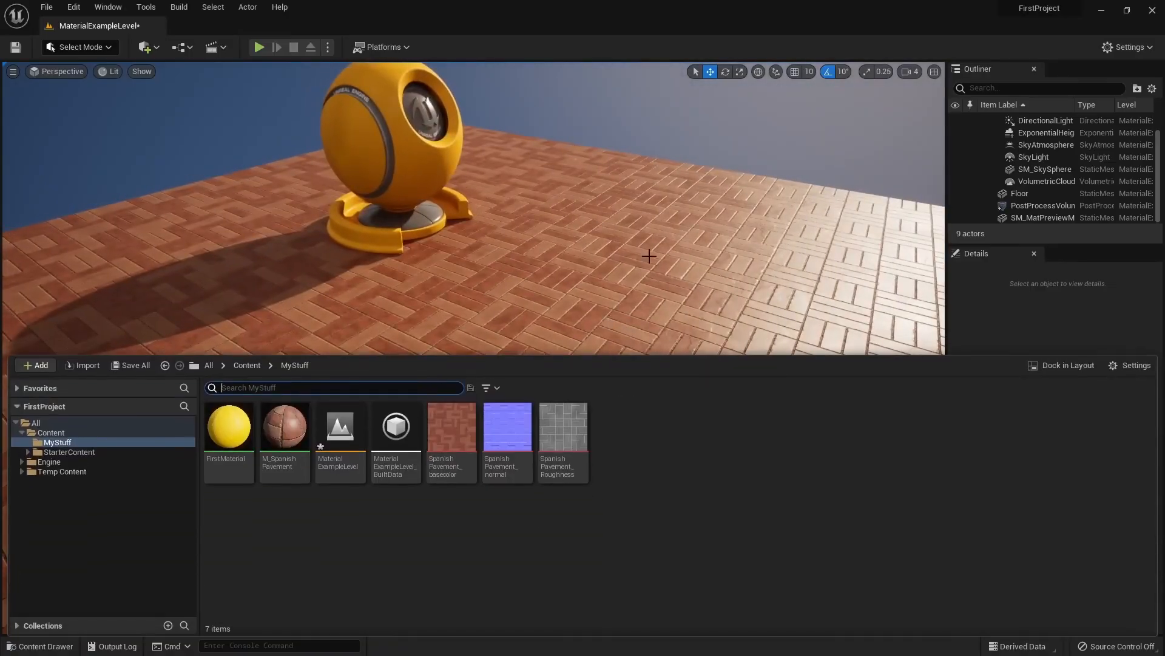
left_click(283, 471)
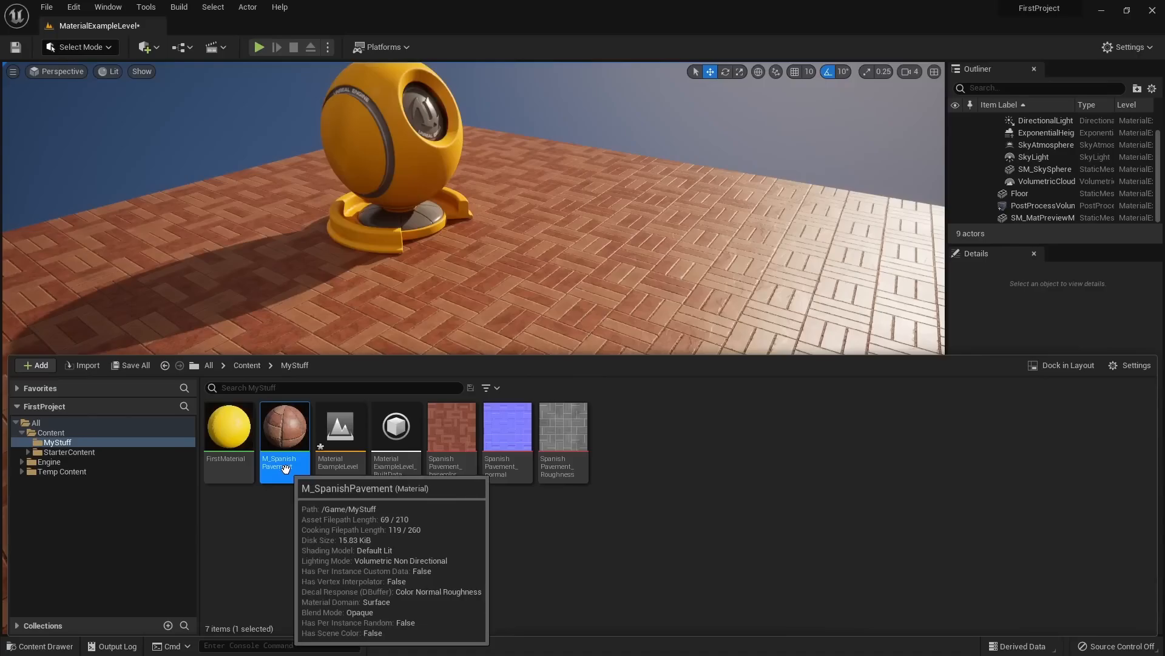
right_click_drag(412, 347, 471, 338)
left_click(573, 451)
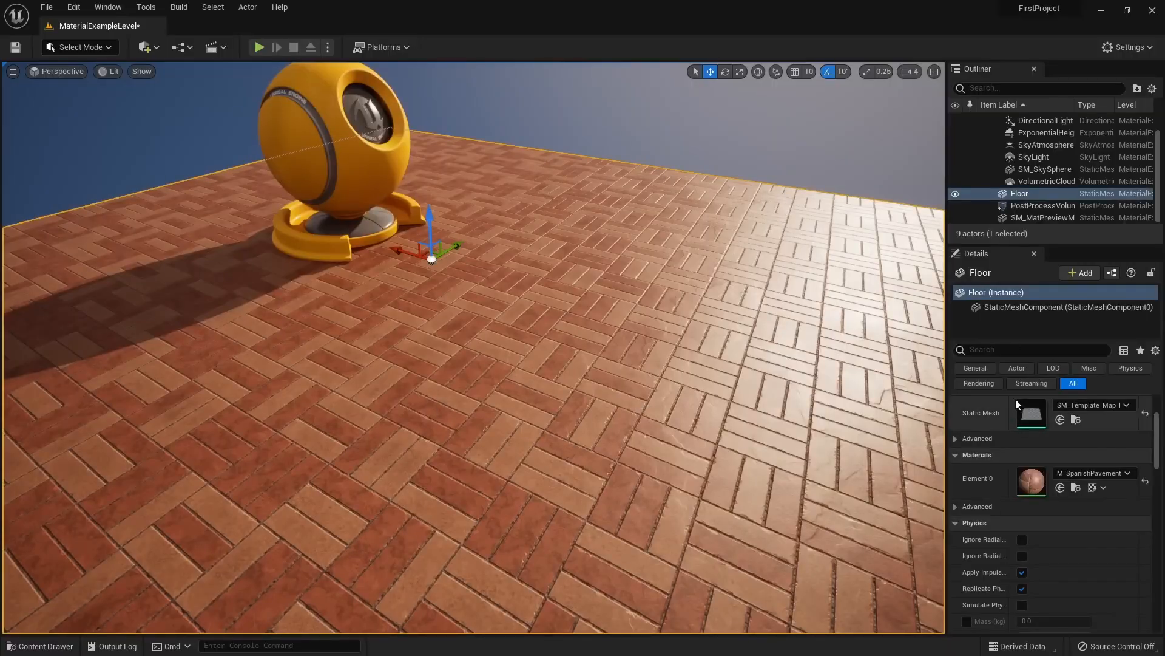
left_click(1076, 488)
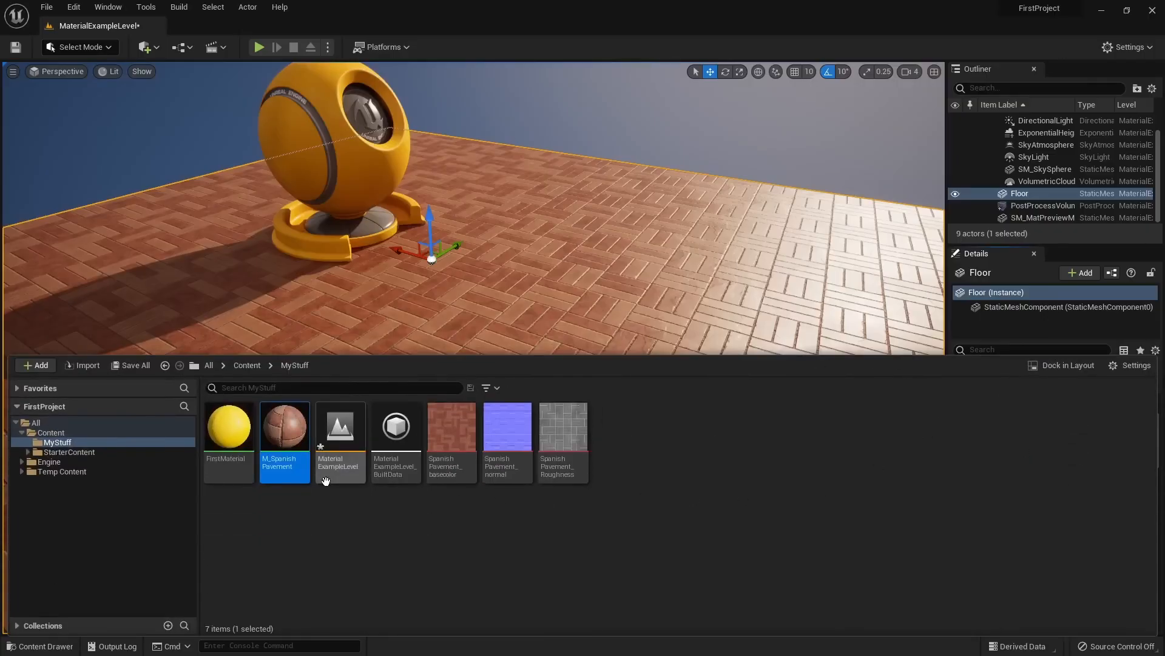
Create a material instance from M_SpanishPavement and name it MI_SpanishPavement
right_click(291, 454)
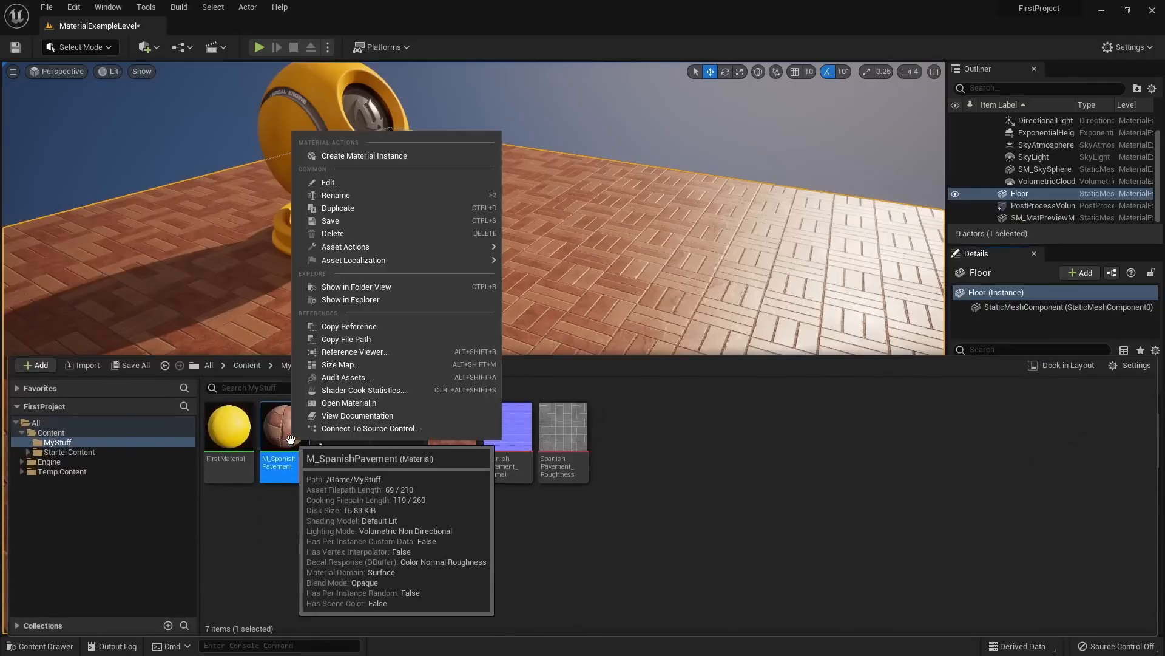
left_click(383, 161)
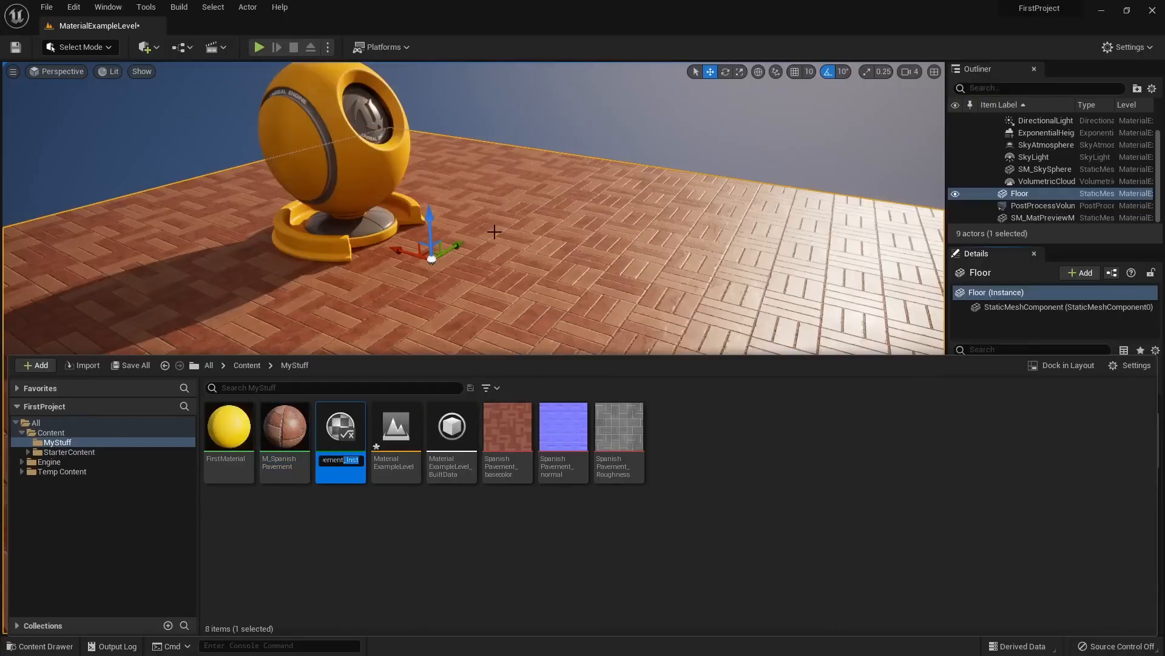
key("BackSpace")
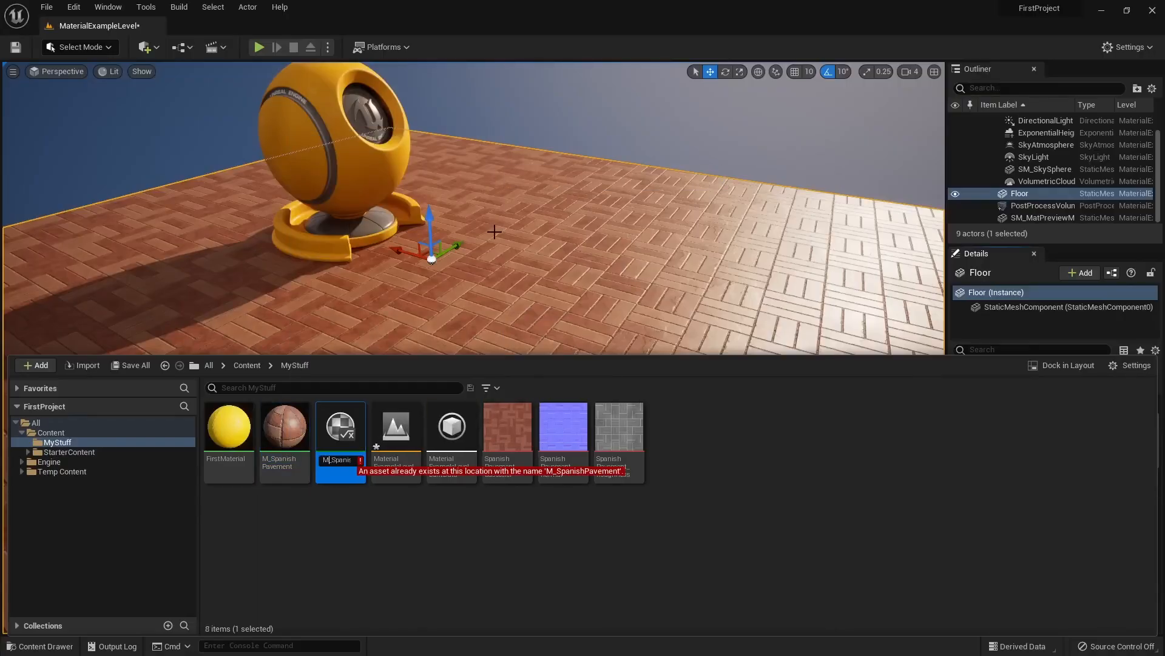
type("I")
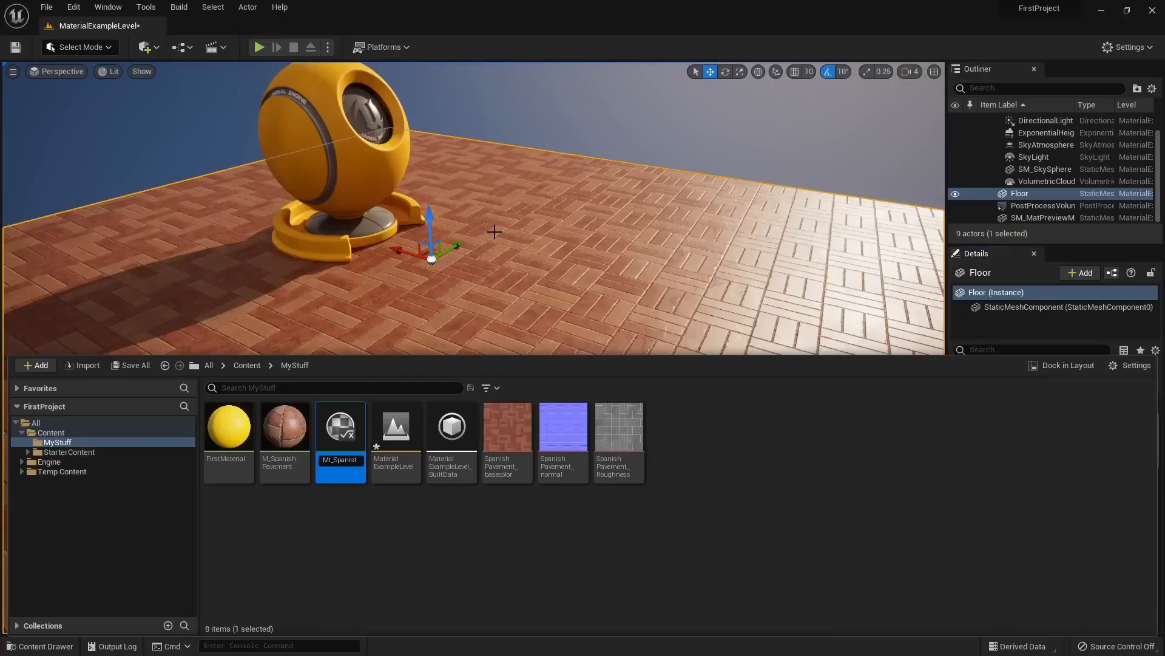
key("Return")
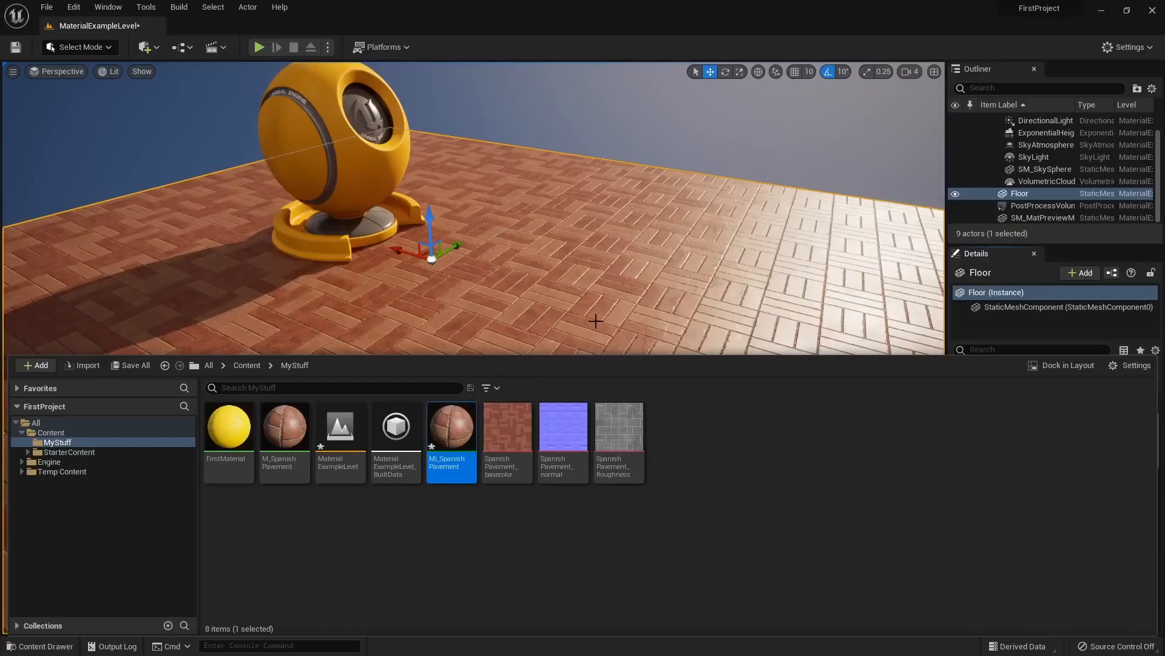
Compare MI_SpanishPavement with its parent material and open the instance to examine which settings it offers
left_click(281, 466)
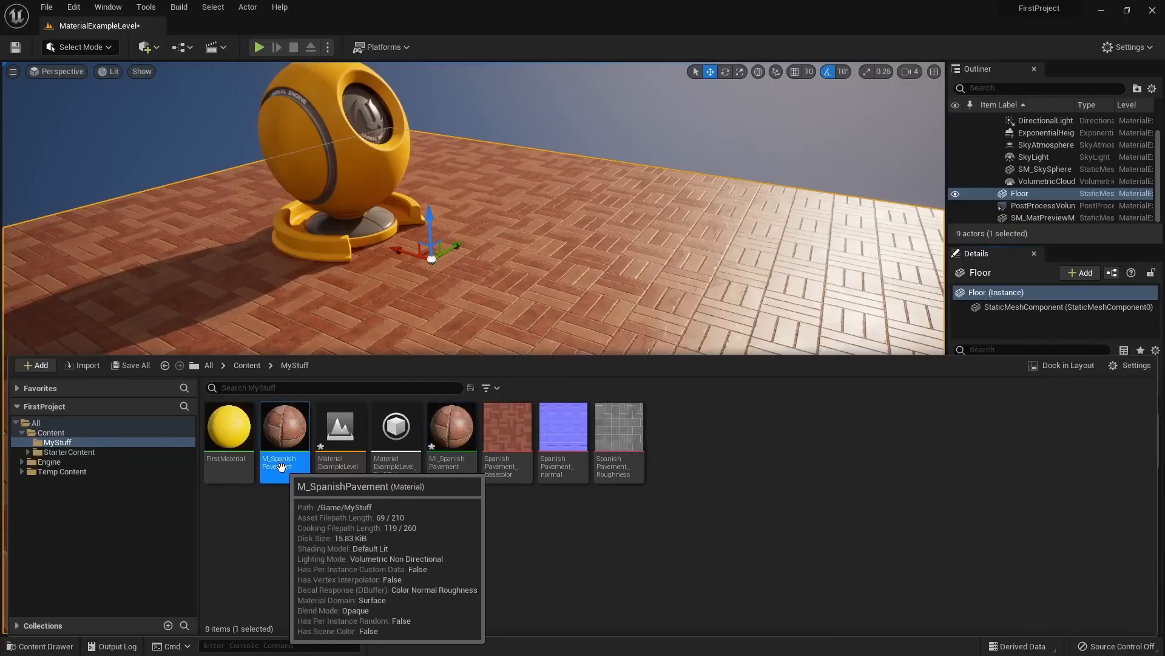
left_click(456, 460)
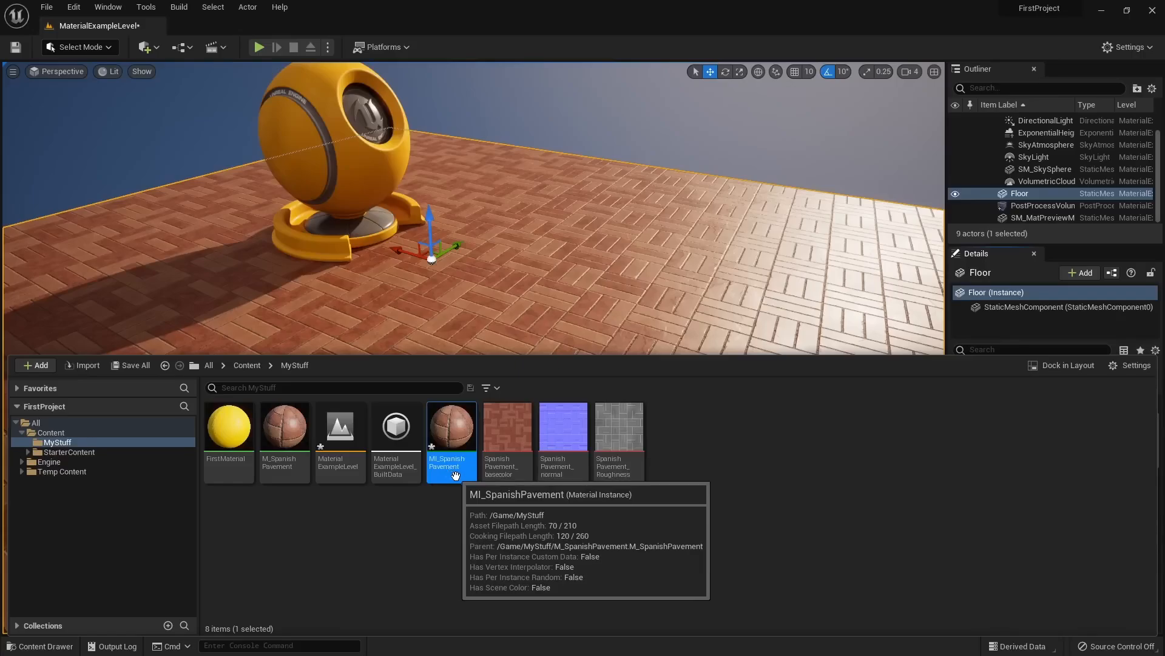
double_click(460, 441)
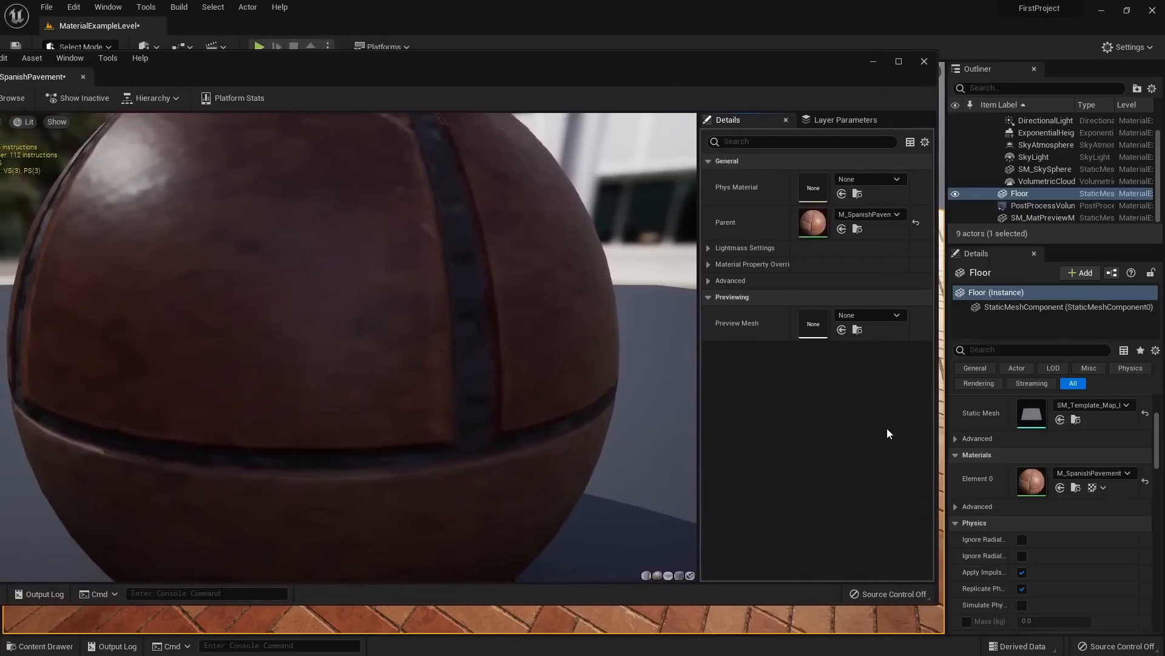
left_click_drag(769, 68, 1, 216)
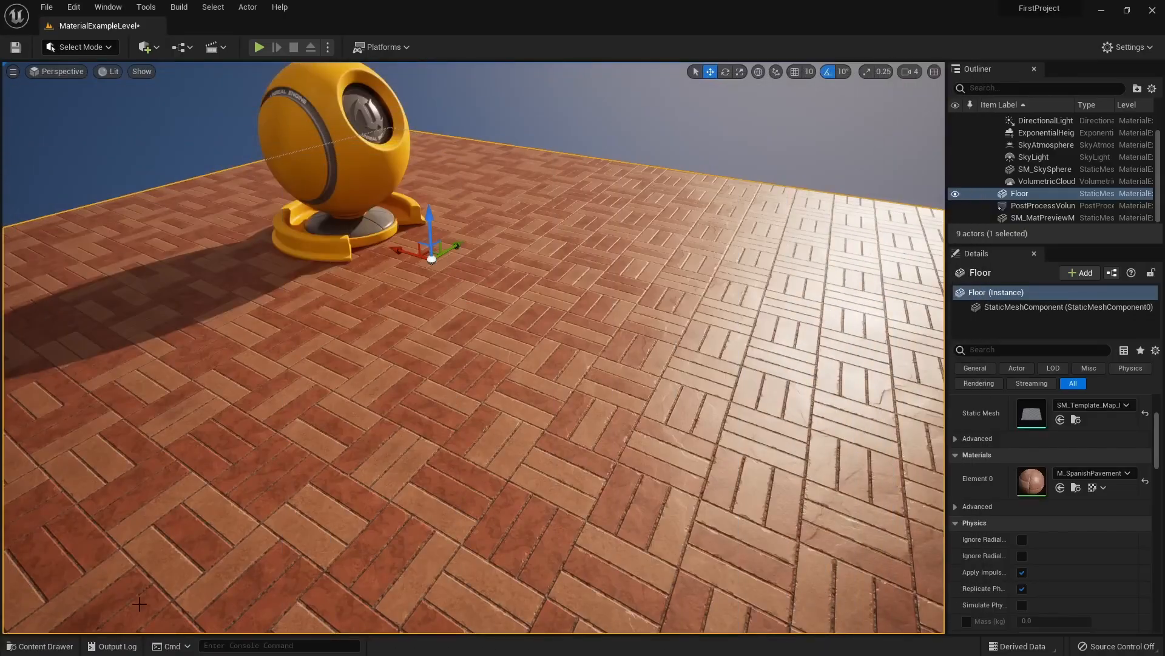
Open M_SpanishPavement and convert the 0.35 tiling Constant into a scalar parameter named Size
left_click(61, 646)
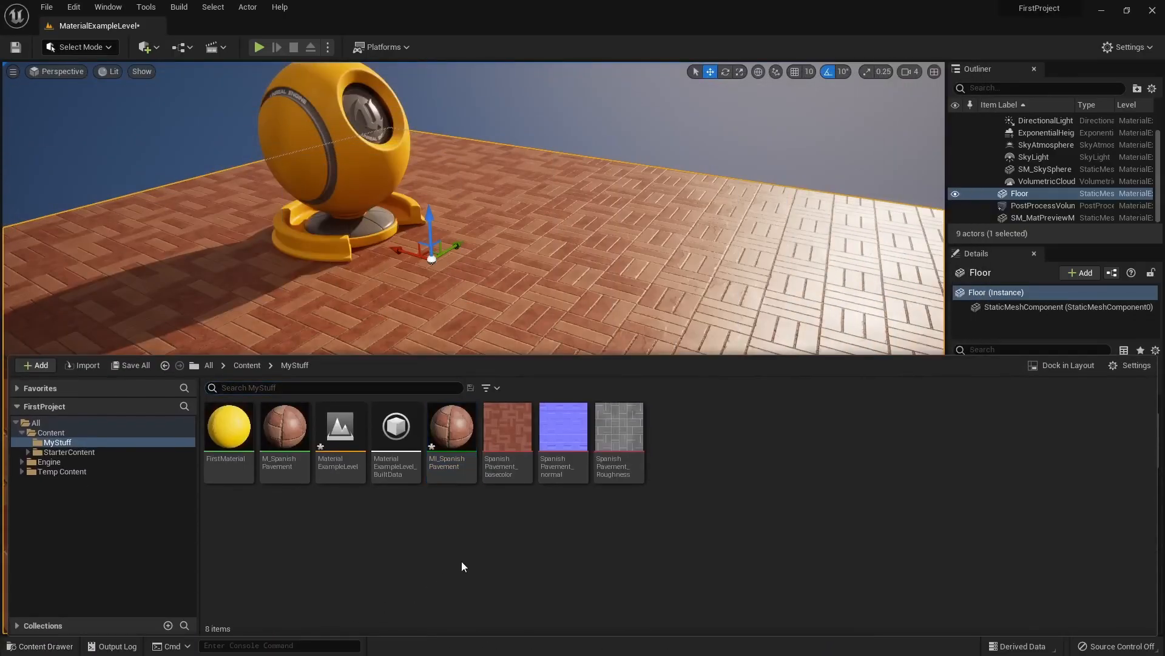
double_click(285, 434)
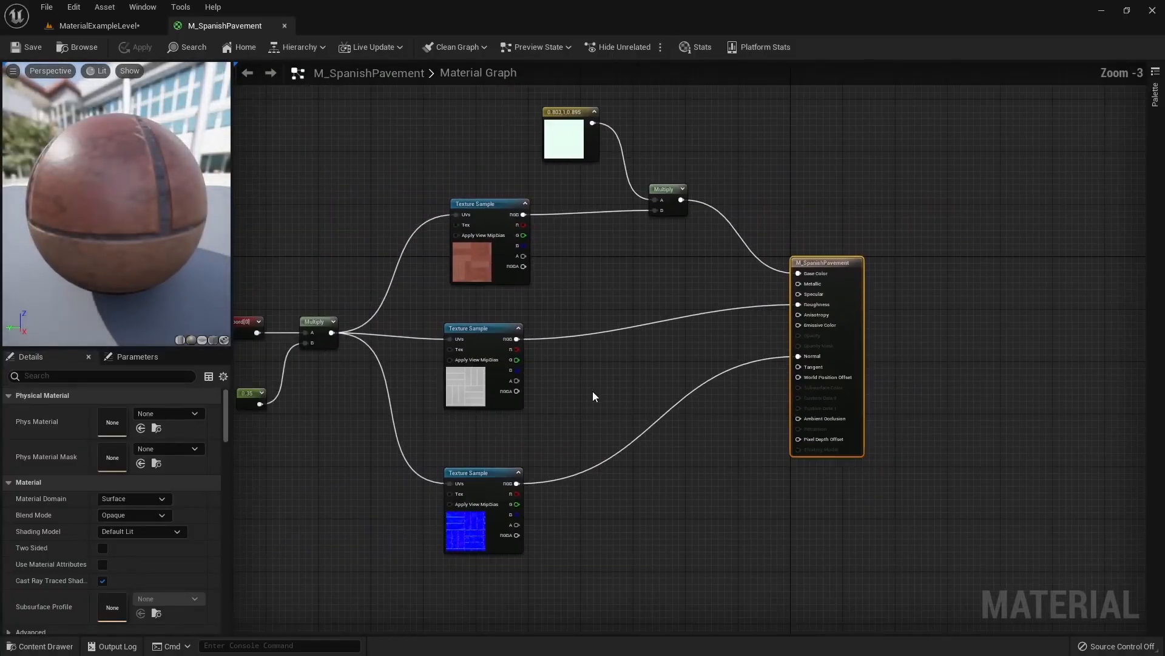
mouse_move(652, 519)
left_mouse_down()
mouse_move(516, 425)
mouse_move(376, 280)
left_mouse_up()
left_click_drag(367, 333, 391, 333)
left_click(401, 365)
scroll(404, 398, "up", 4)
right_click_drag(416, 404, 436, 382)
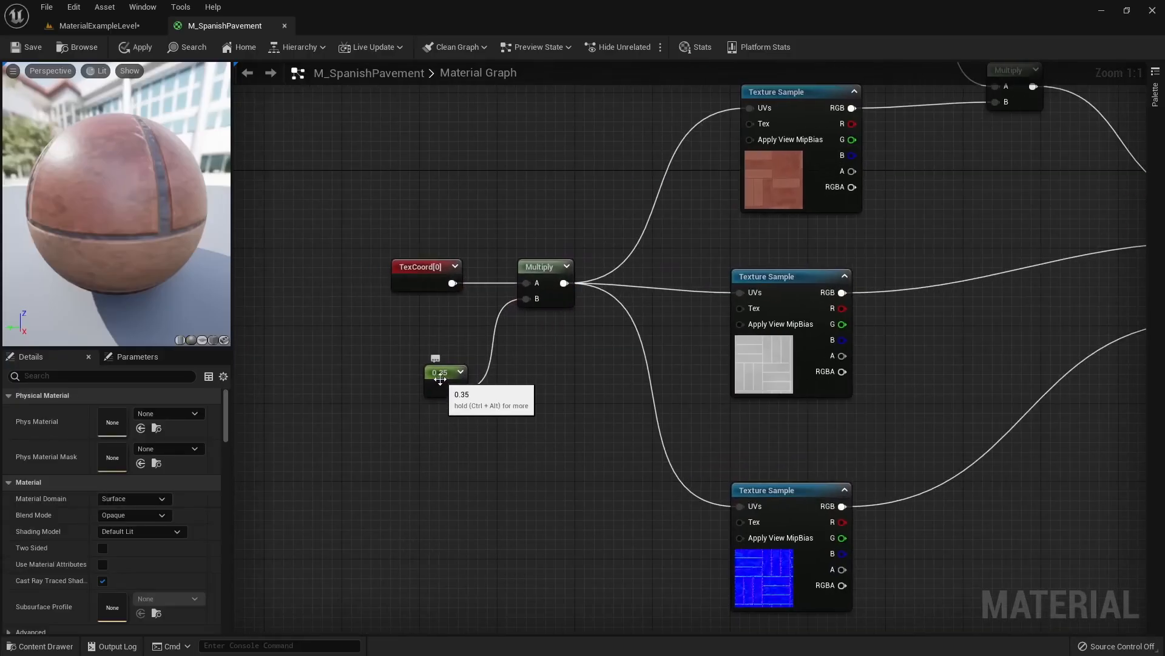
right_click(440, 381)
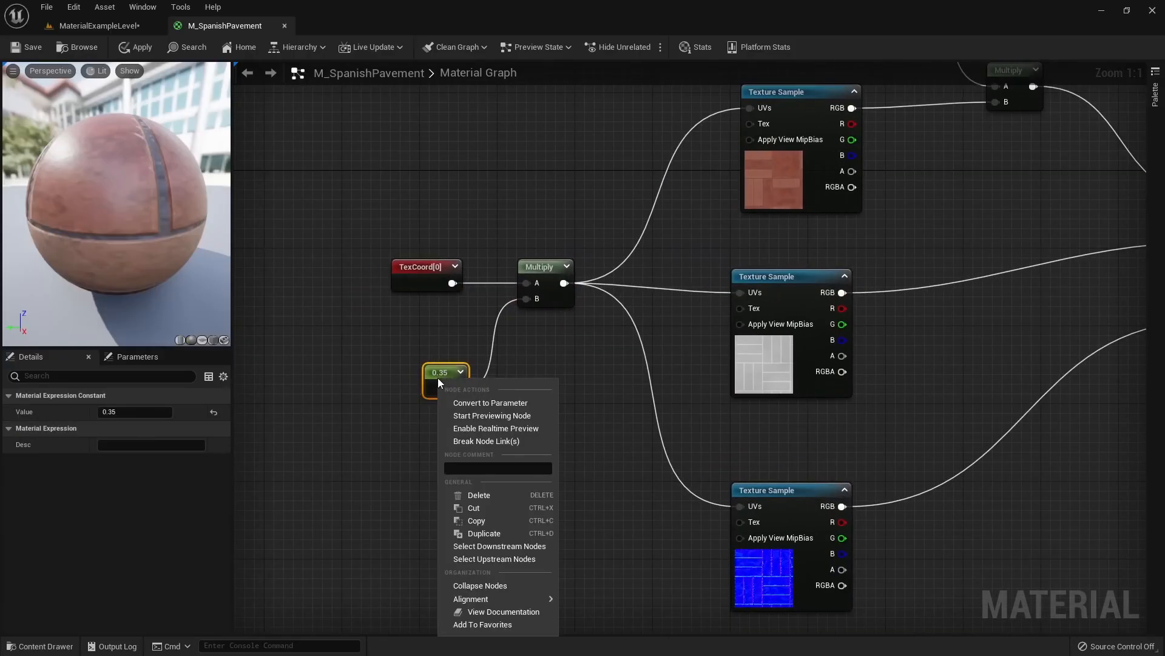
left_click(493, 402)
type("Size")
key("Return")
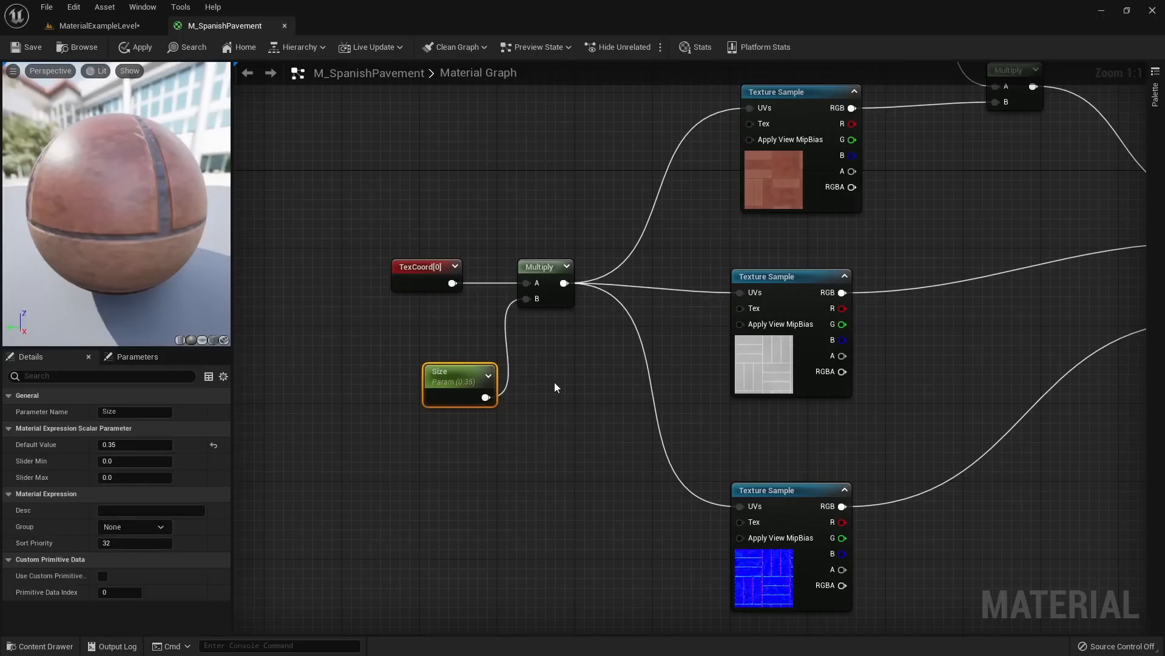
Apply the parameter change to M_SpanishPavement and inspect the pavement floor in MaterialExampleLevel
left_click_drag(0, 91, 0, 255)
left_click(138, 47)
left_click_drag(0, 73, 0, 148)
left_click(99, 25)
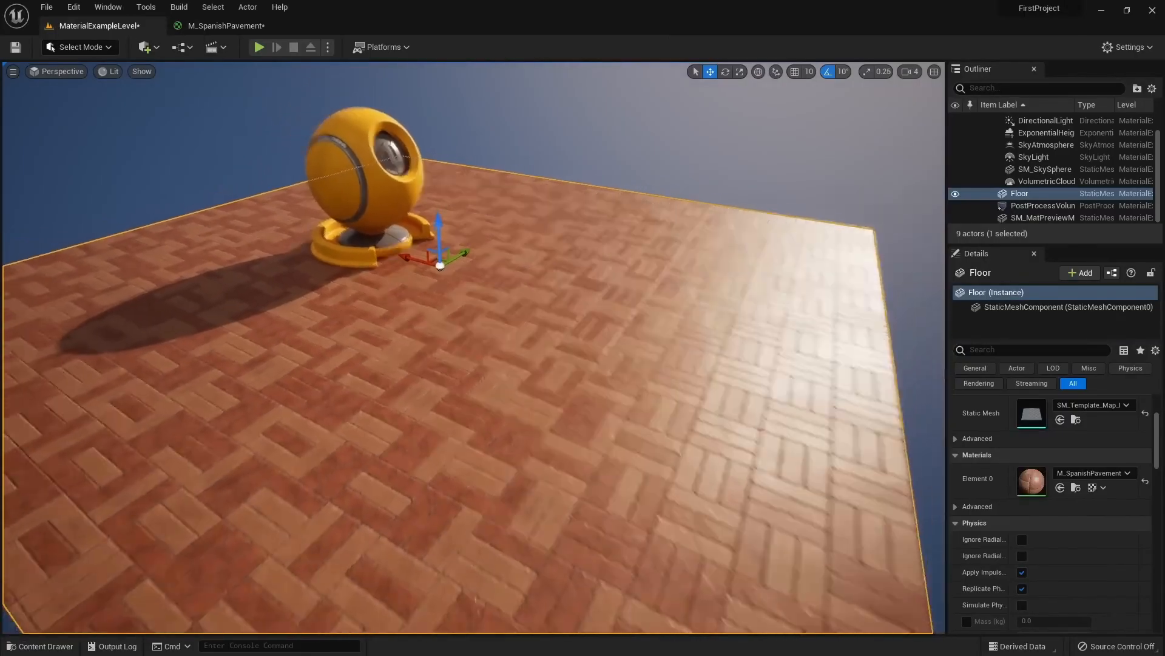
key("w")
right_click_drag(533, 450, 532, 449)
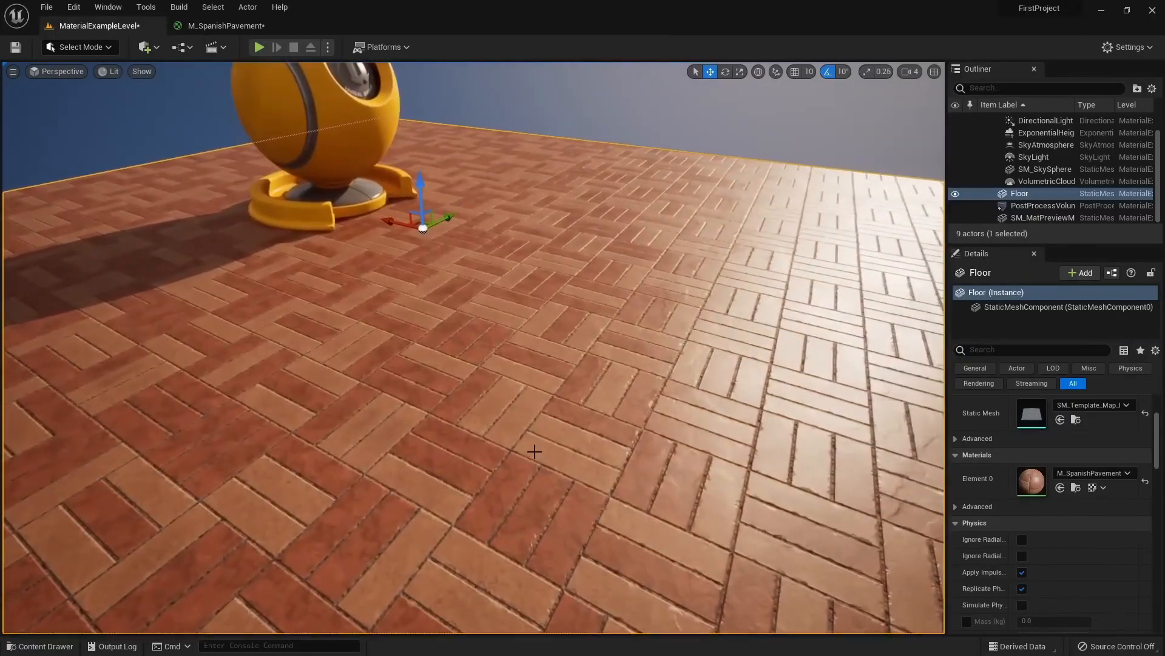
Assign MI_SpanishPavement to the Floor's Element 0 material slot and open the instance over the level
scroll(1073, 489, "down", 2)
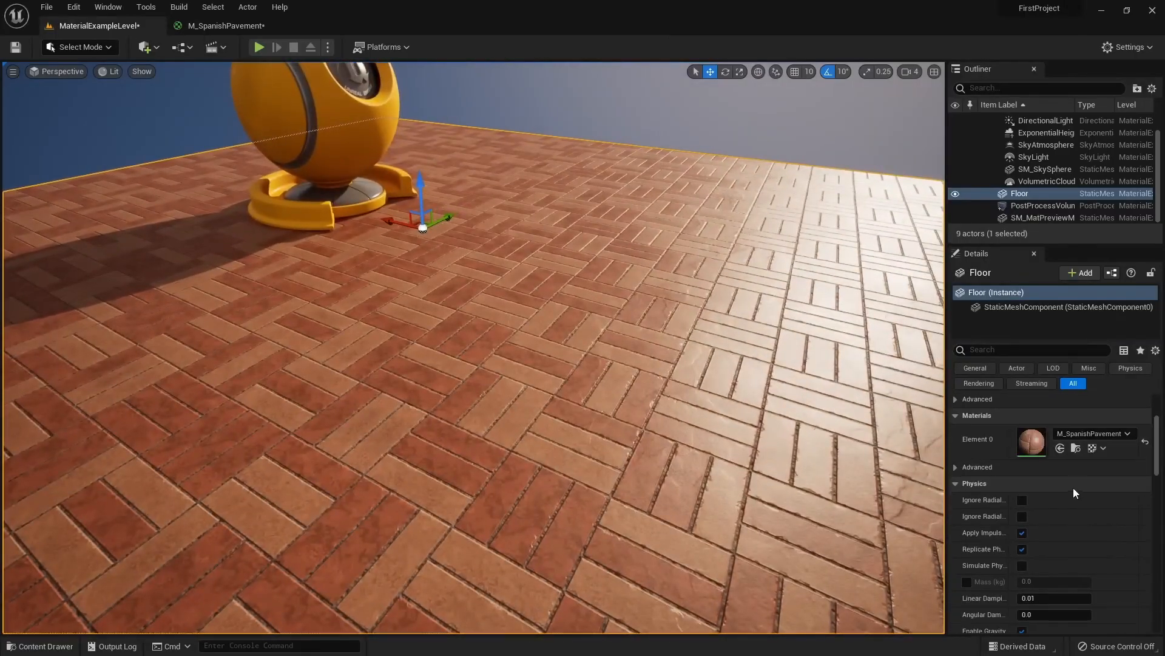
left_click(1076, 448)
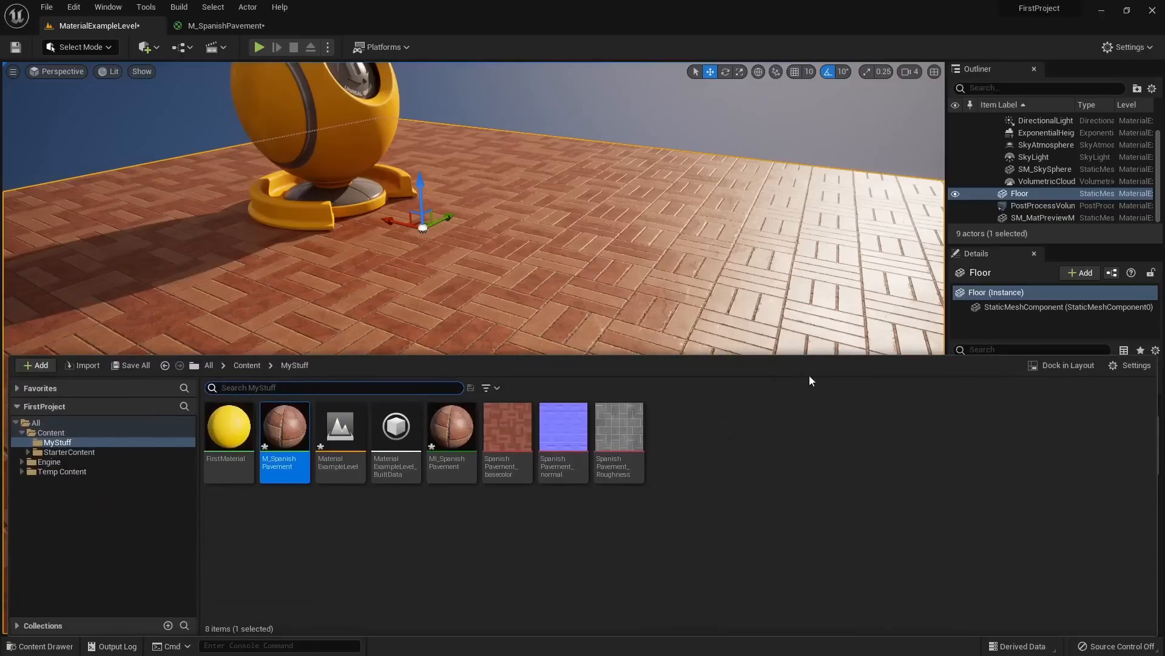
left_click(450, 443)
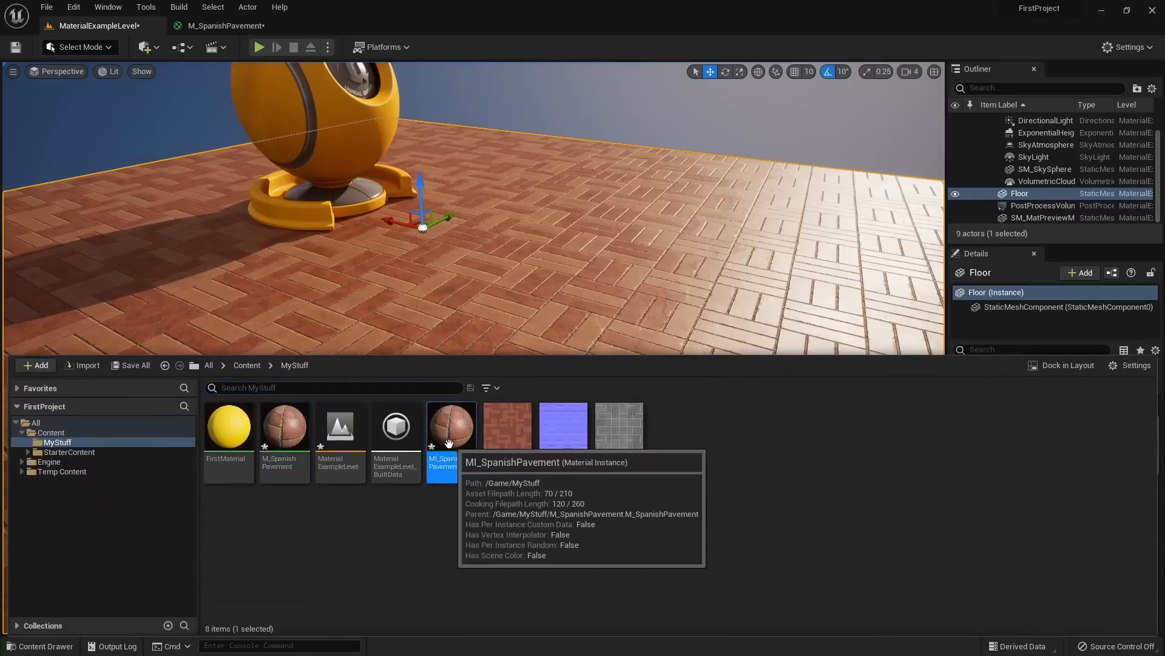
double_click(450, 443)
scroll(593, 423, "up", 3)
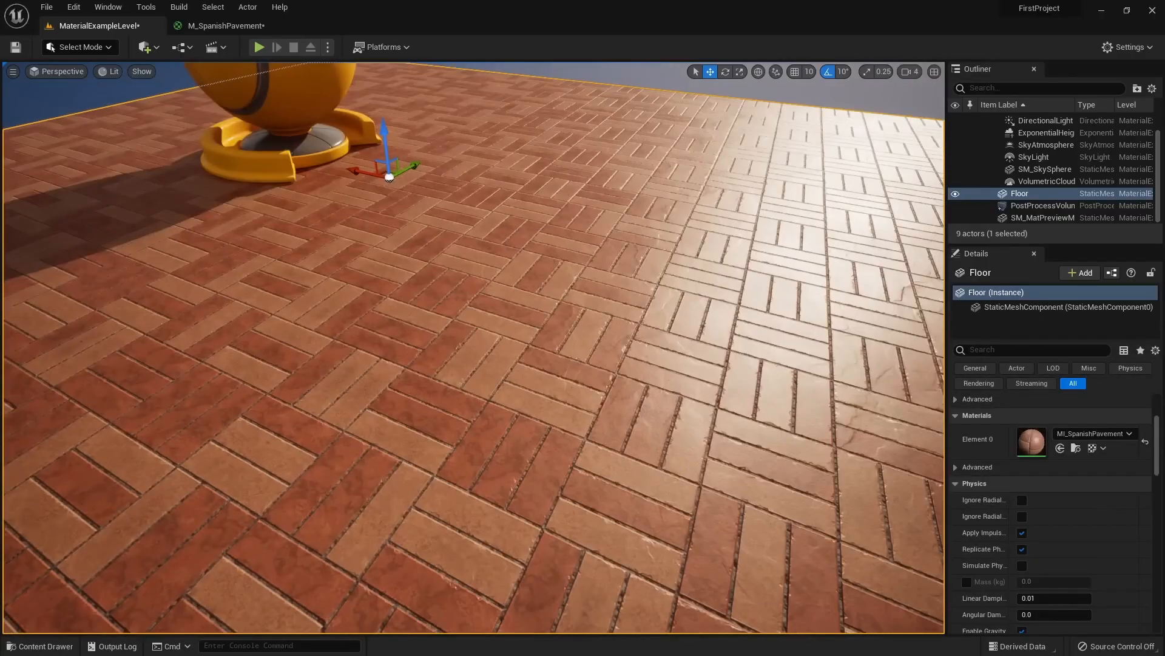
right_click_drag(684, 331, 667, 304)
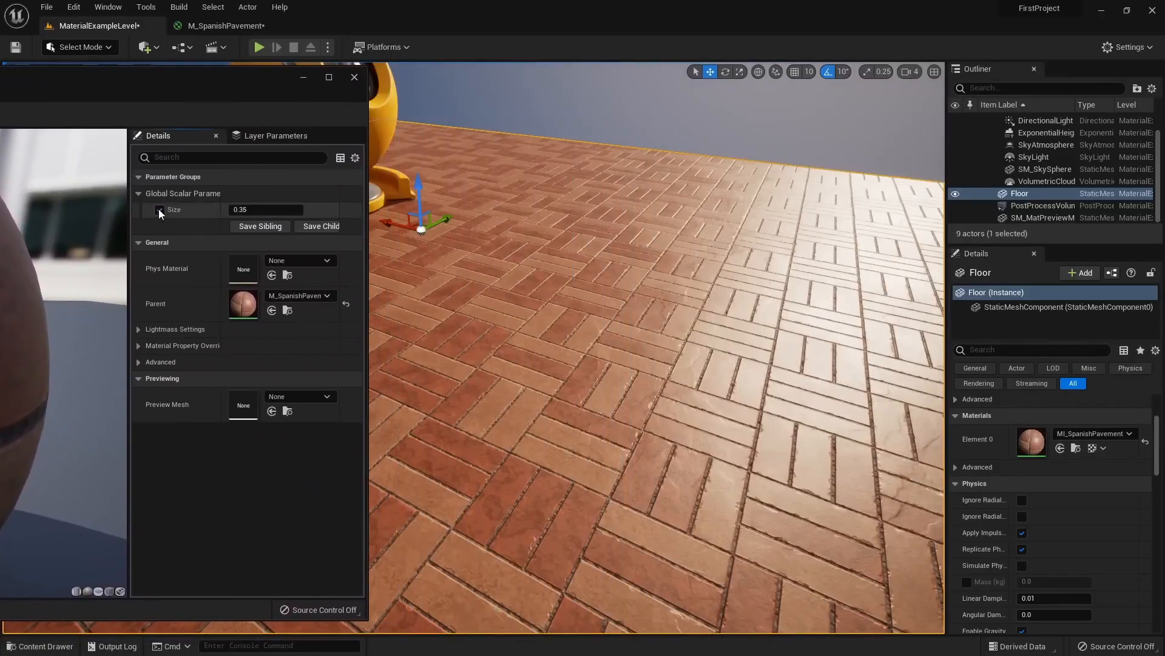
Enable the Size override in MI_SpanishPavement and raise the value to about 0.53
left_click(159, 210)
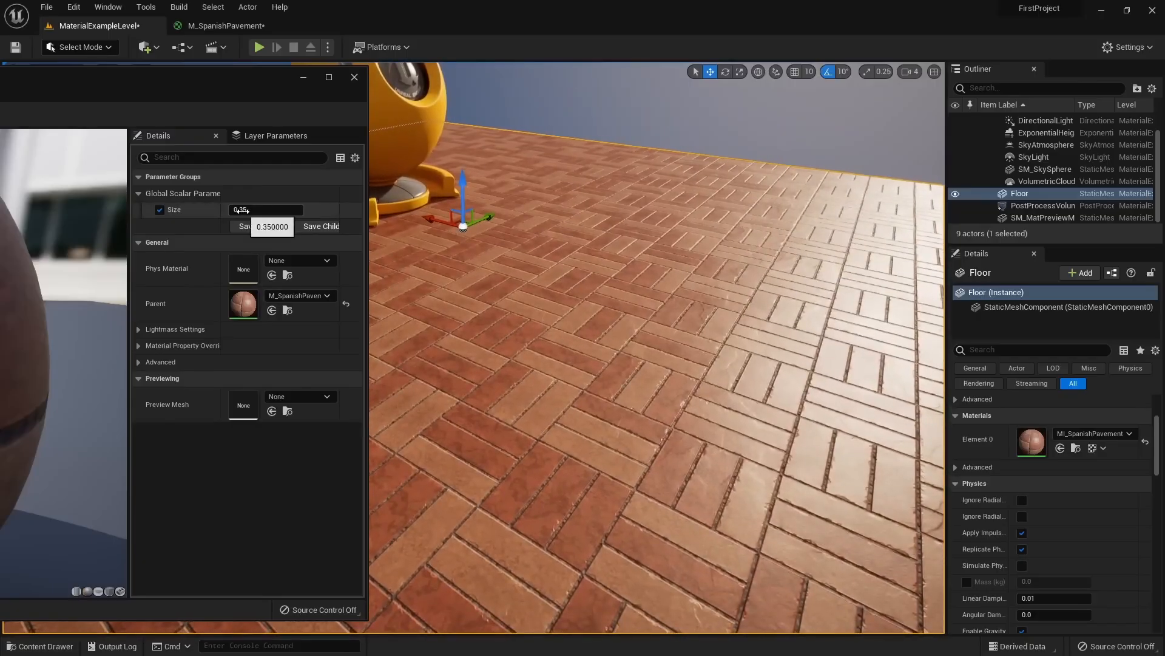
mouse_move(242, 210)
left_mouse_down()
mouse_move(322, 210)
mouse_move(246, 210)
mouse_move(261, 209)
left_mouse_up()
right_click_drag(546, 303, 455, 288)
left_click_drag(285, 210, 346, 210)
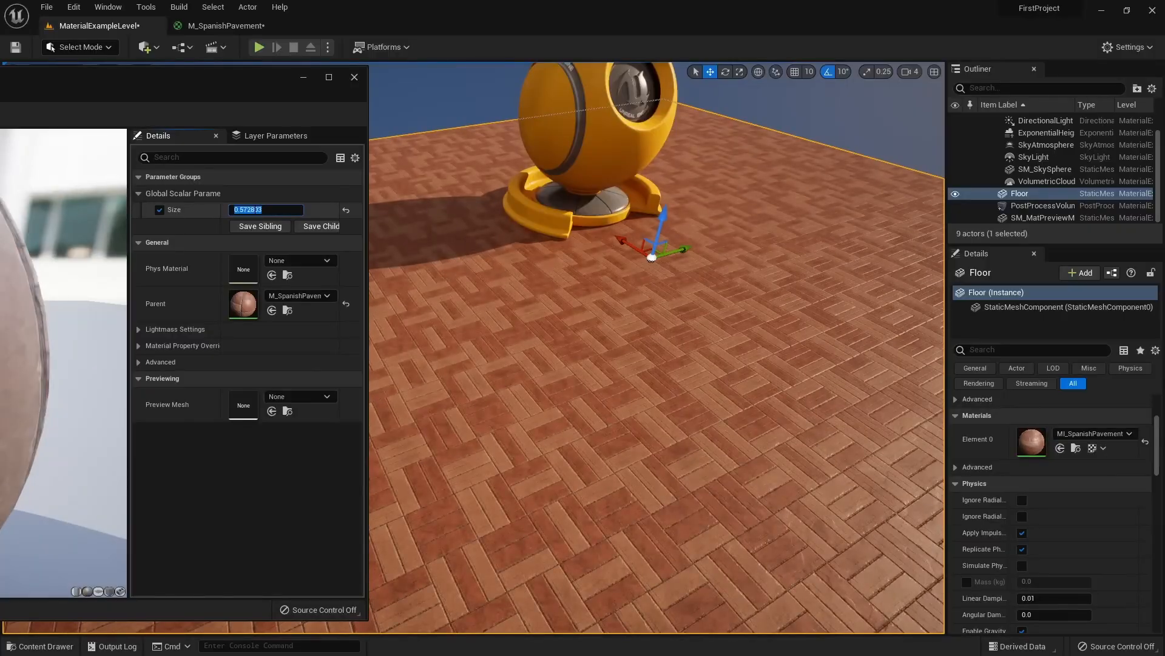
left_click_drag(231, 207, 221, 207)
left_click_drag(243, 73, 171, 143)
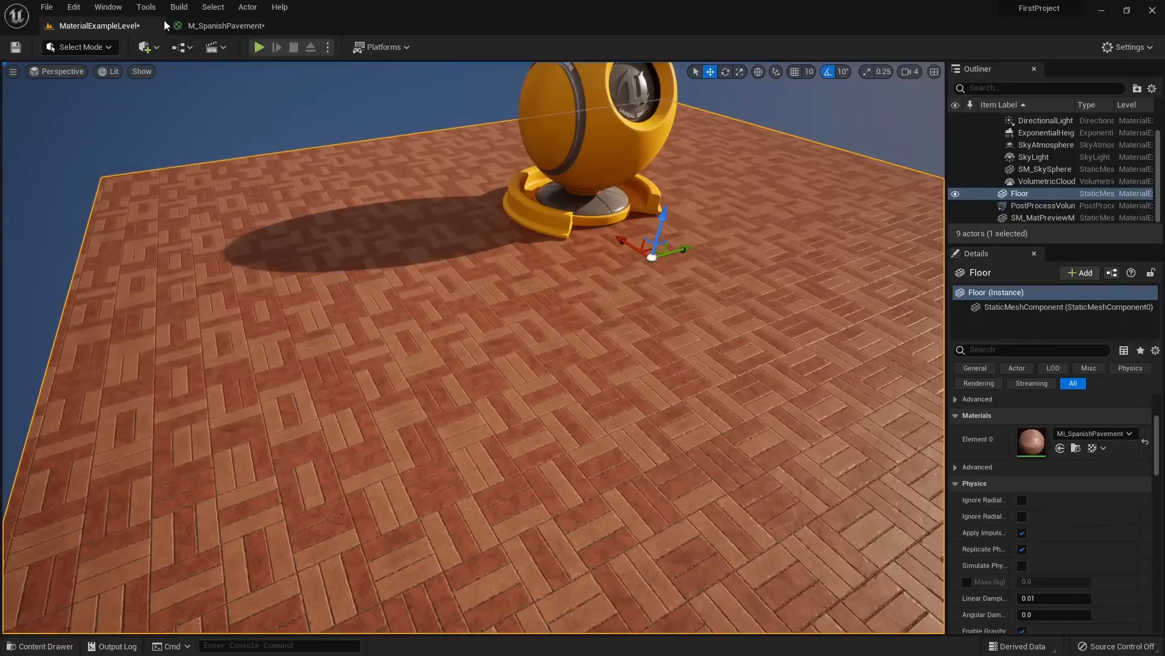
Check the Size parameter in M_SpanishPavement and set the instance's Size override to about 0.42
left_click(226, 25)
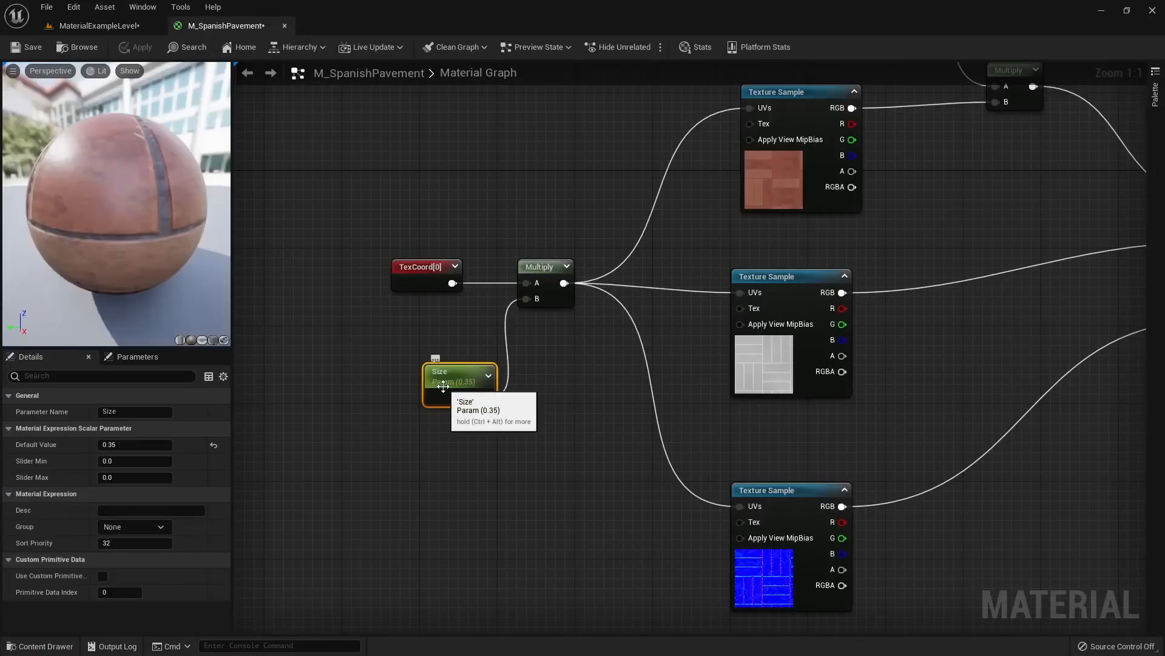
left_click(130, 26)
left_click_drag(0, 145, 219, 87)
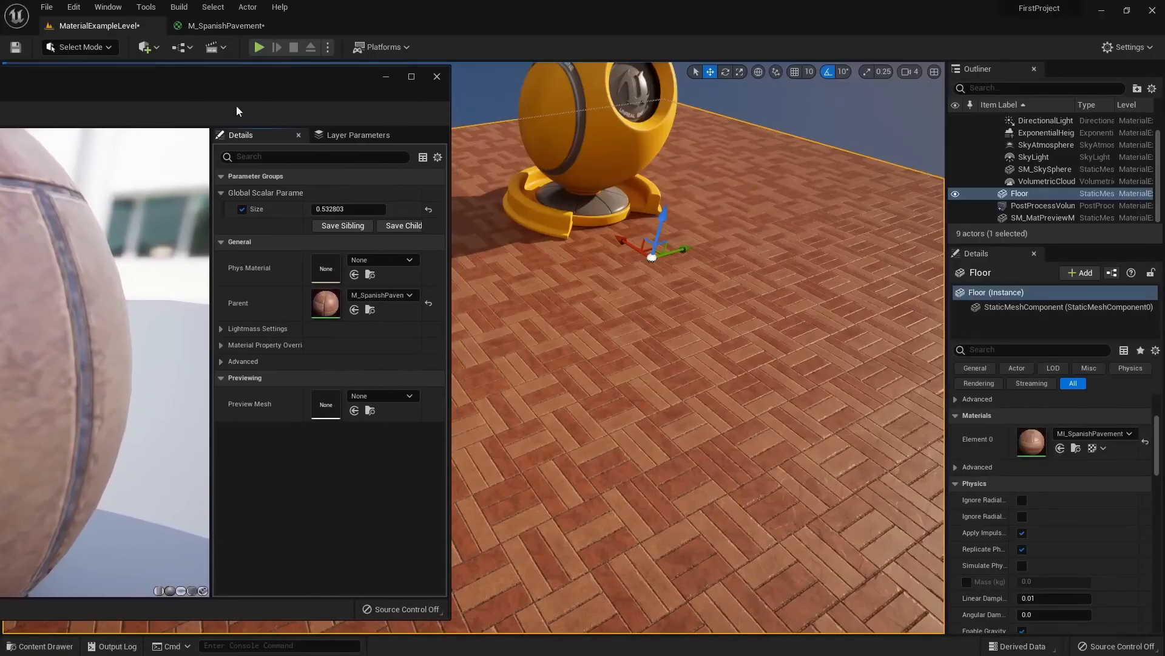
left_click_drag(339, 209, 313, 209)
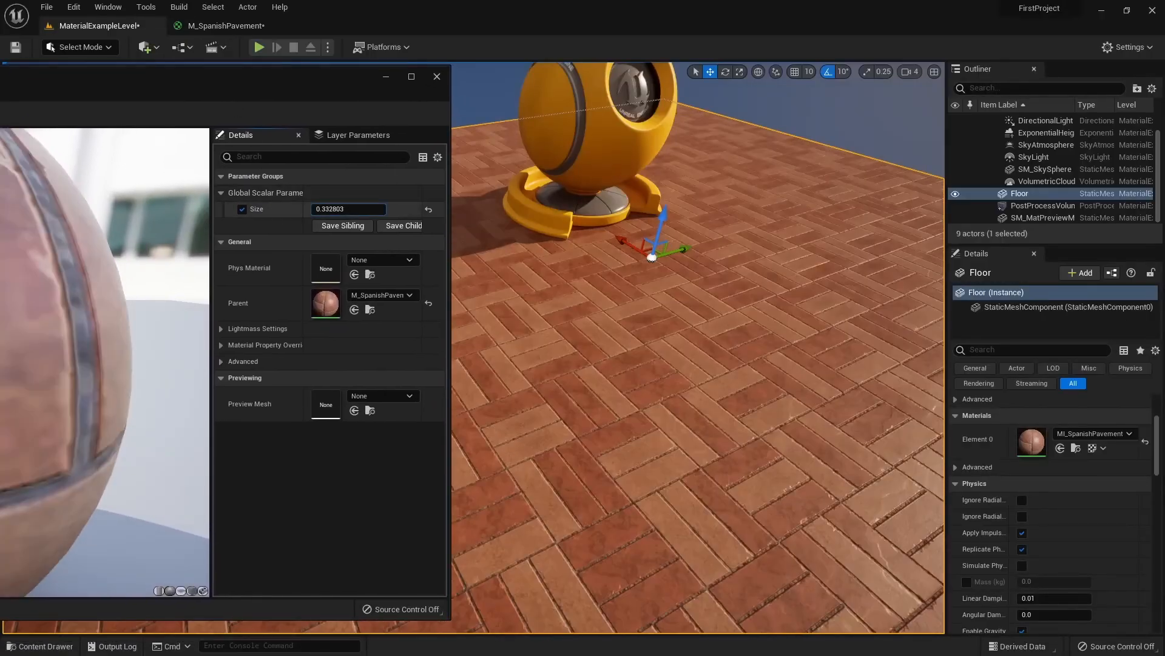
left_click_drag(315, 92, 234, 90)
left_click_drag(254, 207, 286, 206)
left_click_drag(212, 78, 403, 74)
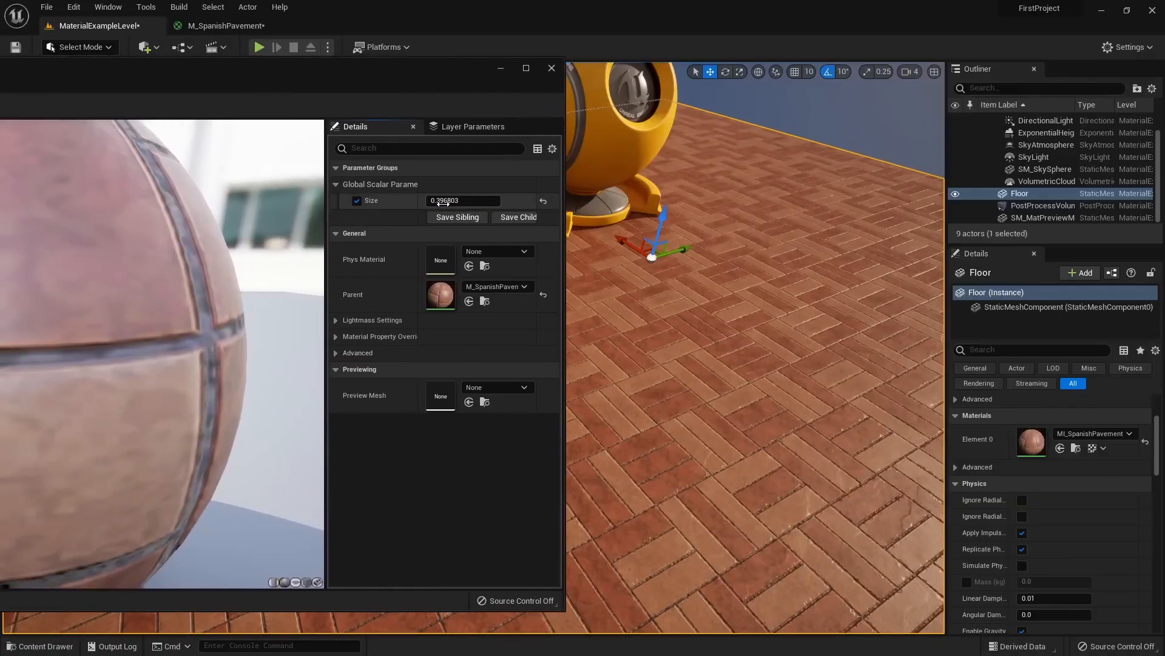
left_click_drag(443, 203, 494, 203)
left_click(551, 68)
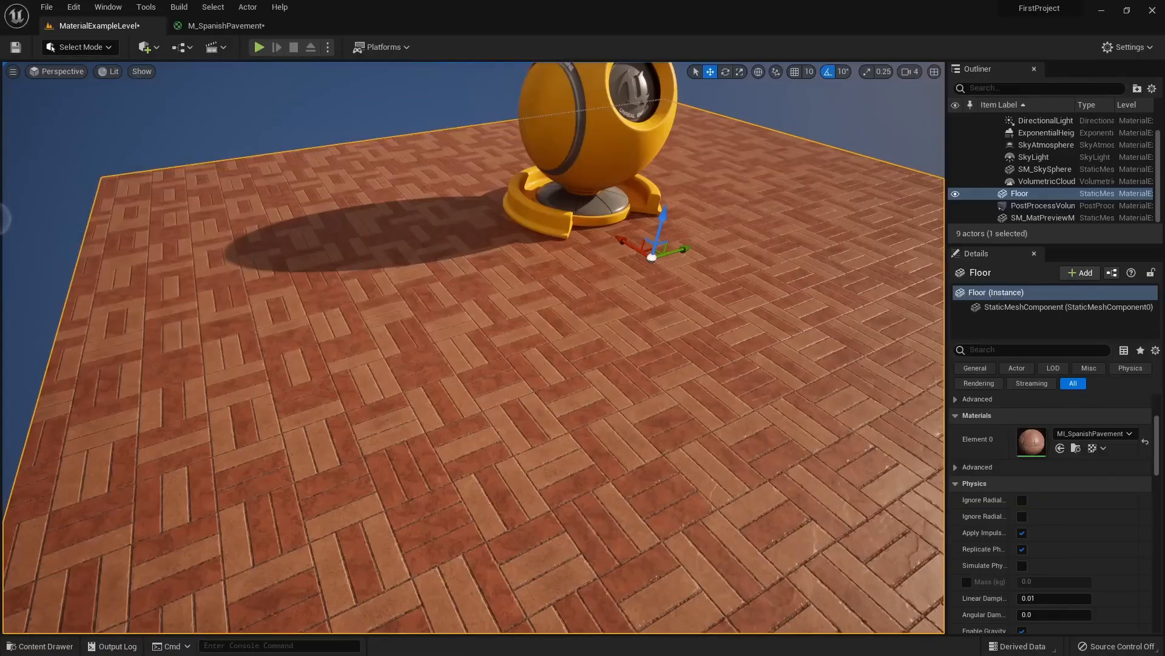
Convert the pale green color constant feeding the base color Multiply in M_SpanishPavement into a parameter named Color Tint
left_click(233, 27)
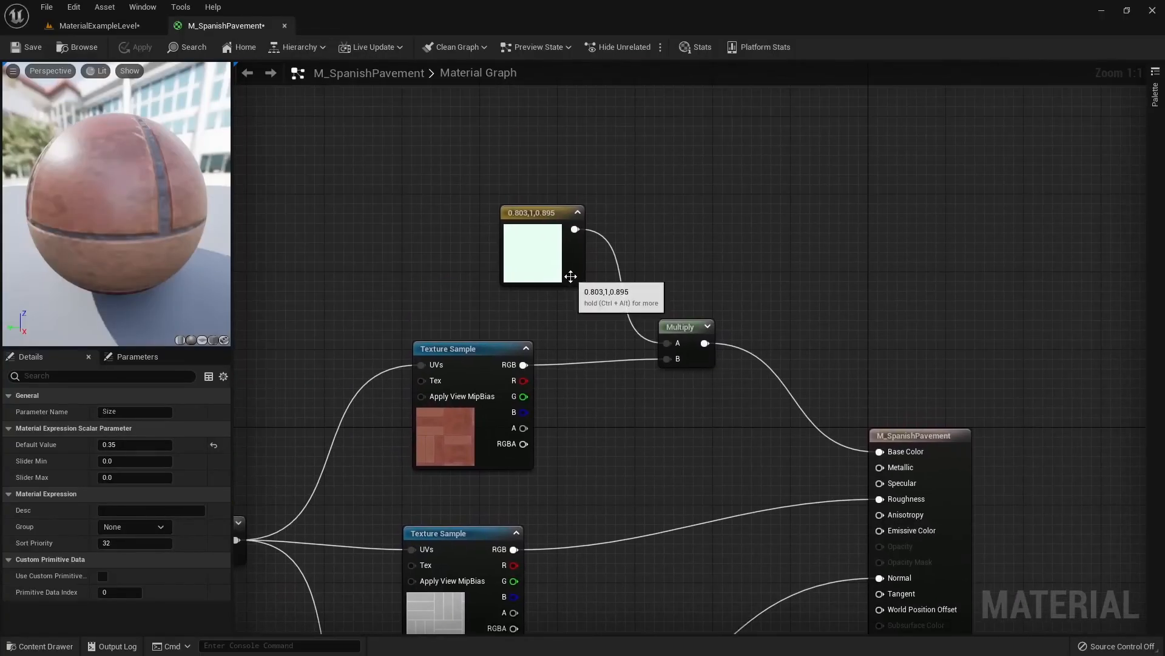
right_click(549, 240)
left_click(598, 263)
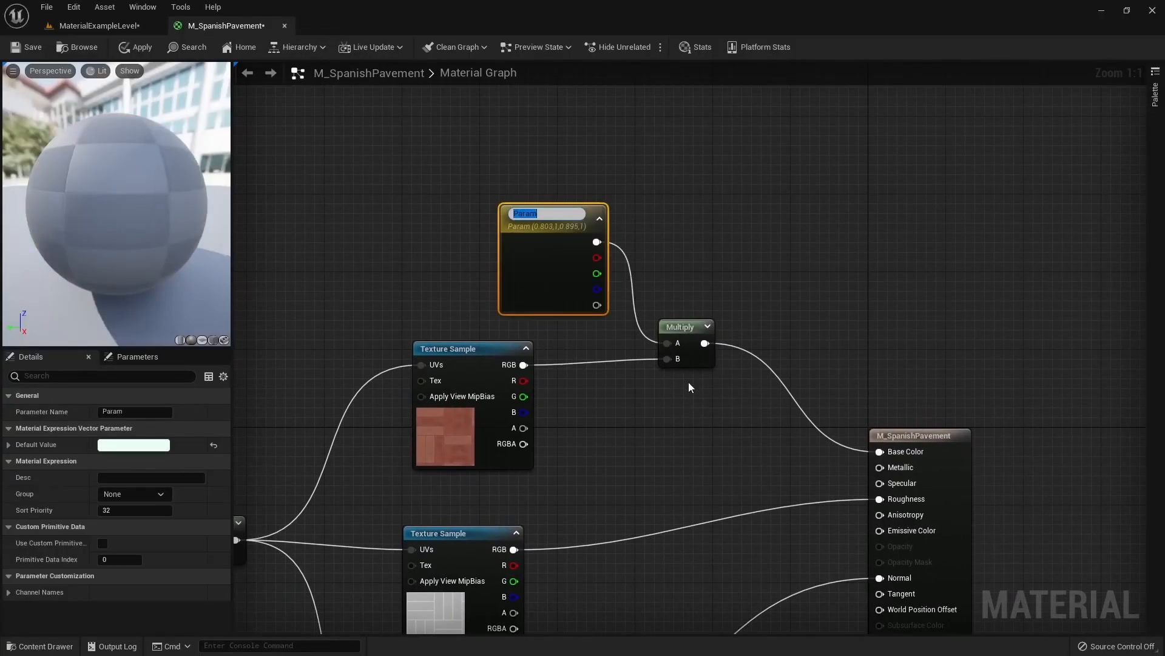
type("Color Tint")
key("Return")
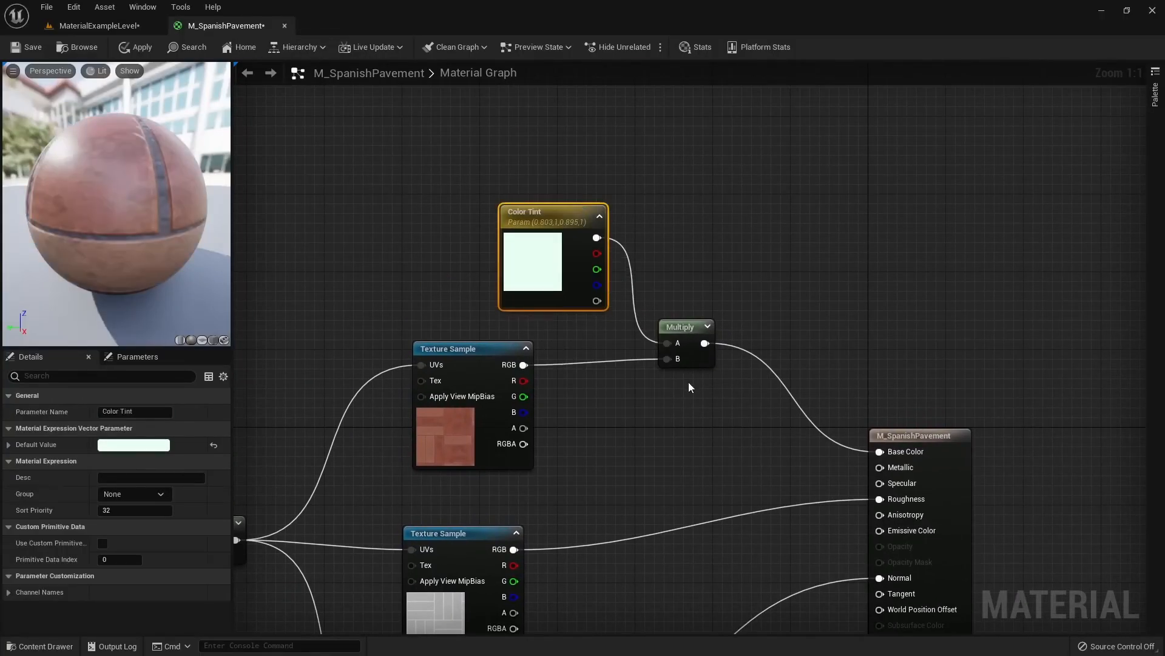
Check the instance's available parameters, apply the Color Tint change to M_SpanishPavement, and return to the instance in the level
left_click(130, 25)
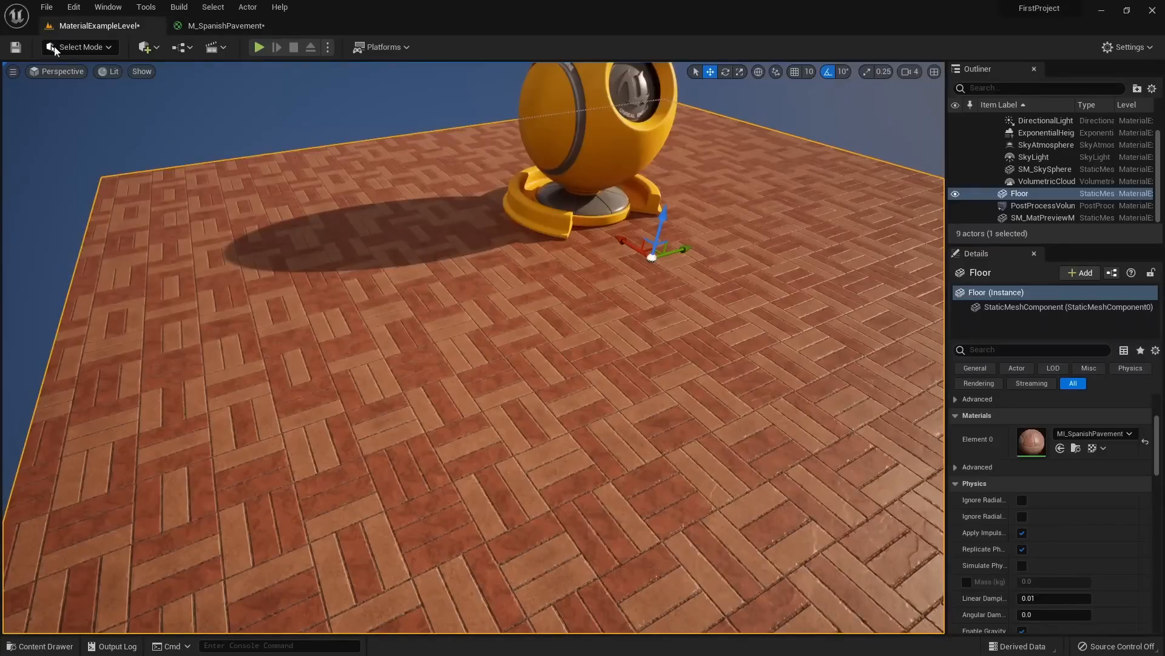
left_click_drag(0, 97, 490, 97)
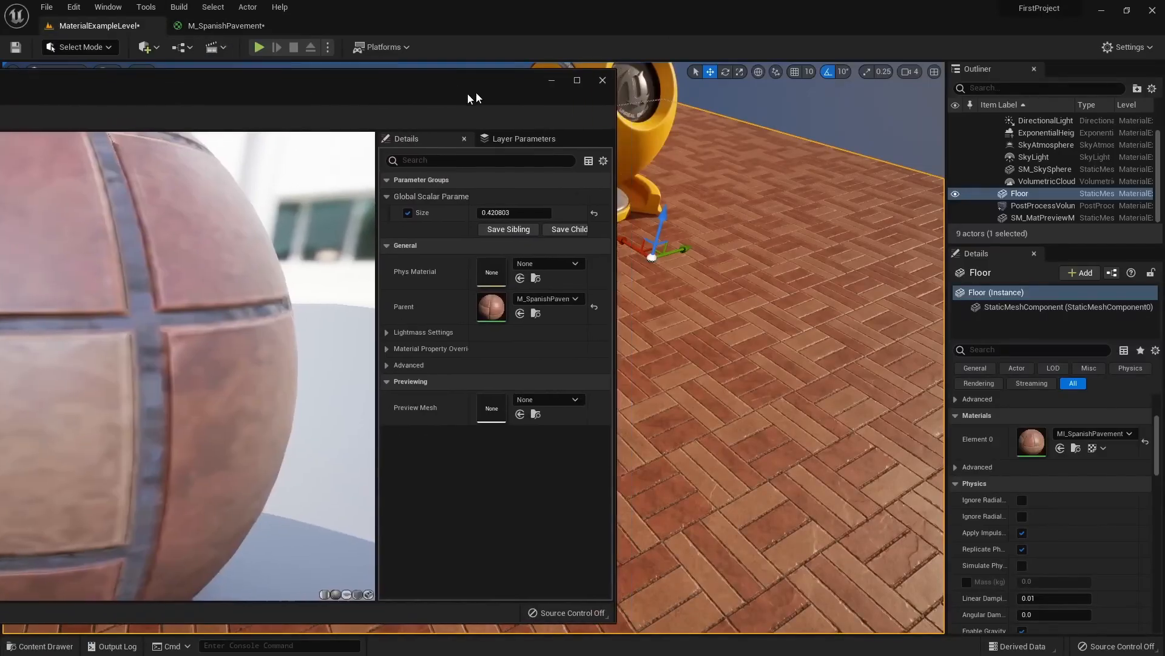
left_click(615, 79)
left_click(226, 25)
left_click(138, 47)
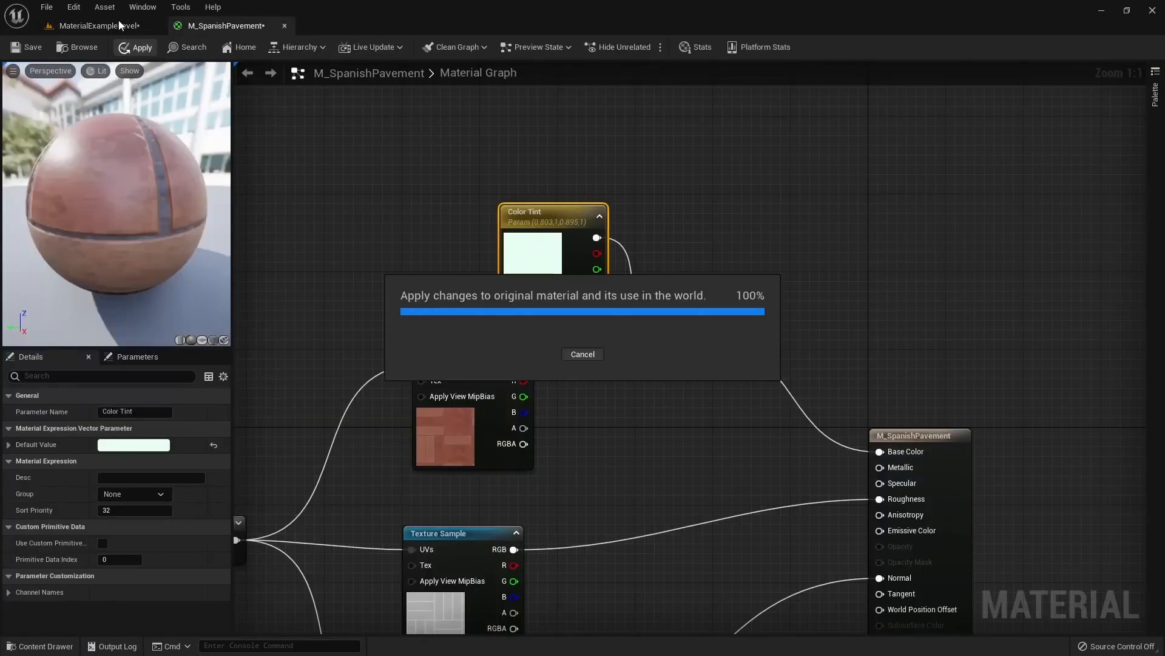
left_click(122, 24)
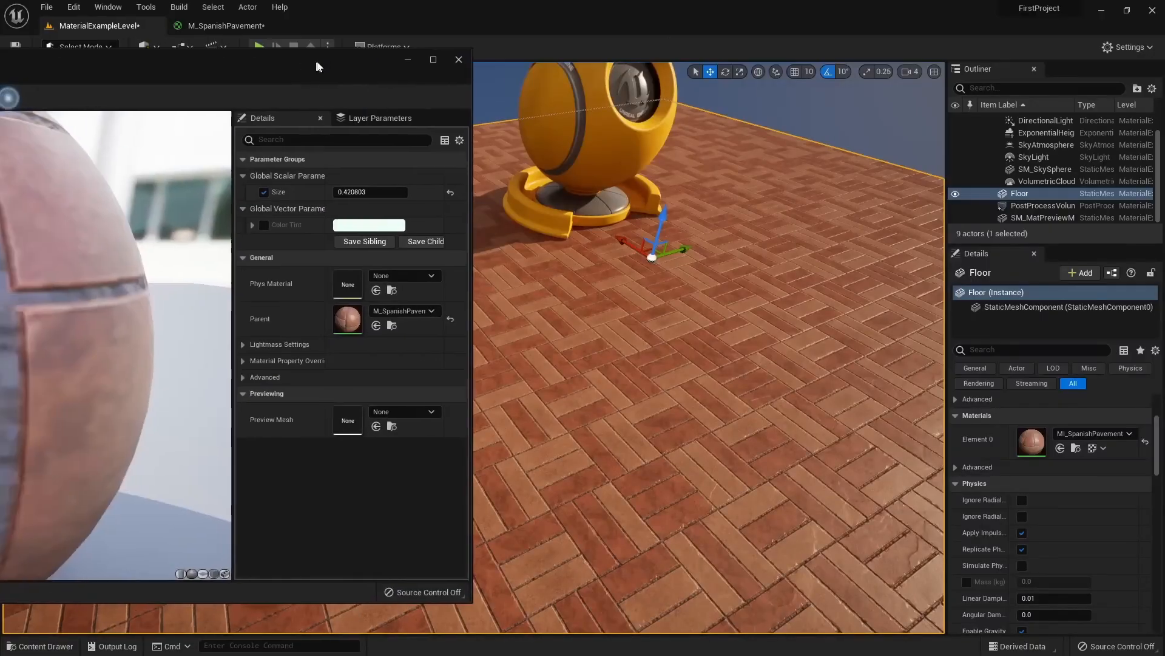
Enable the Color Tint override in MI_SpanishPavement, try a yellow-green on the floor, and settle on a near-white tint
left_click(250, 226)
left_click(355, 226)
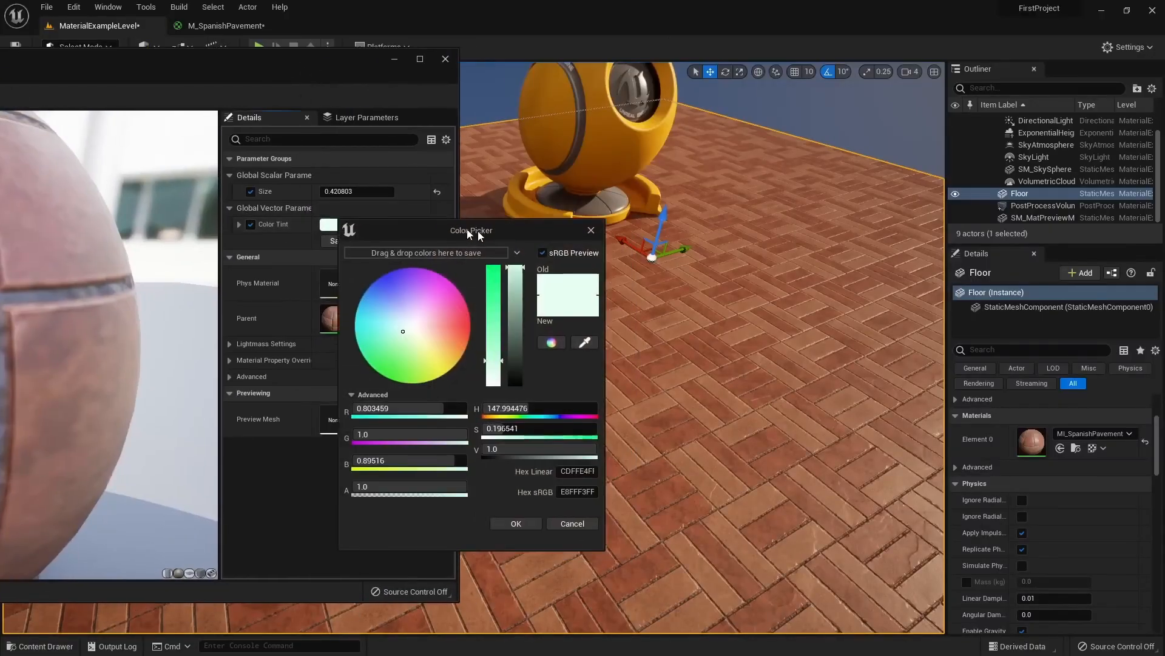
left_click_drag(492, 237, 276, 166)
mouse_move(207, 260)
left_mouse_down()
mouse_move(186, 260)
mouse_move(226, 254)
mouse_move(218, 324)
mouse_move(219, 312)
left_mouse_up()
left_click_drag(314, 210, 729, 389)
right_click_drag(729, 389, 729, 340)
left_click(315, 213)
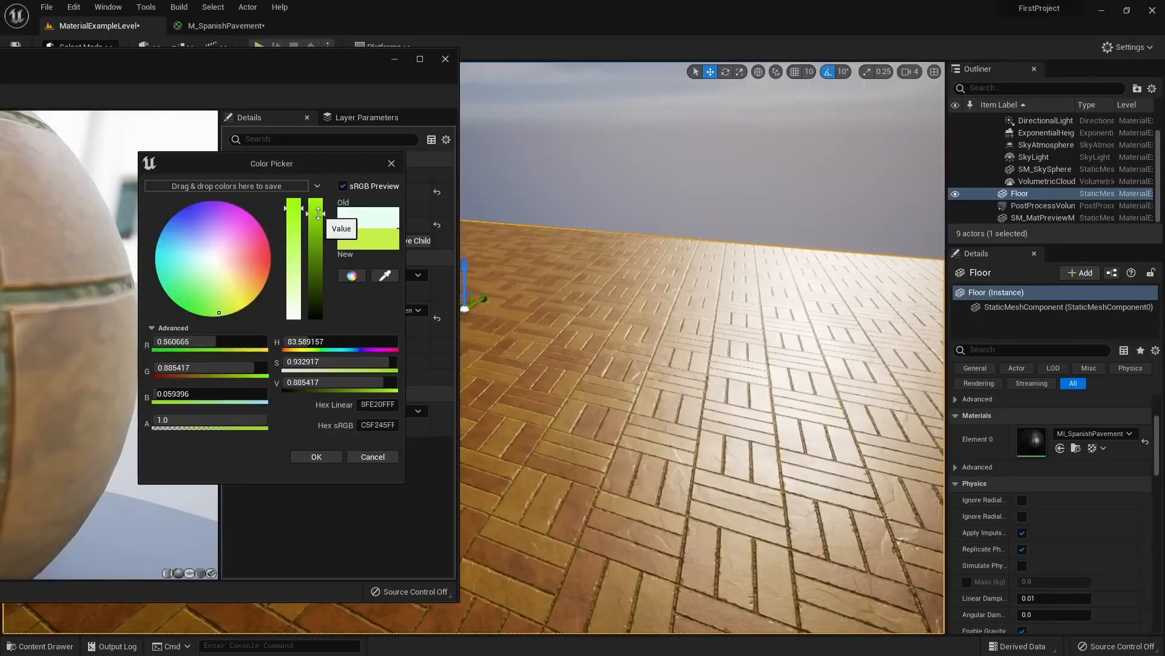
left_click(231, 271)
left_click(316, 456)
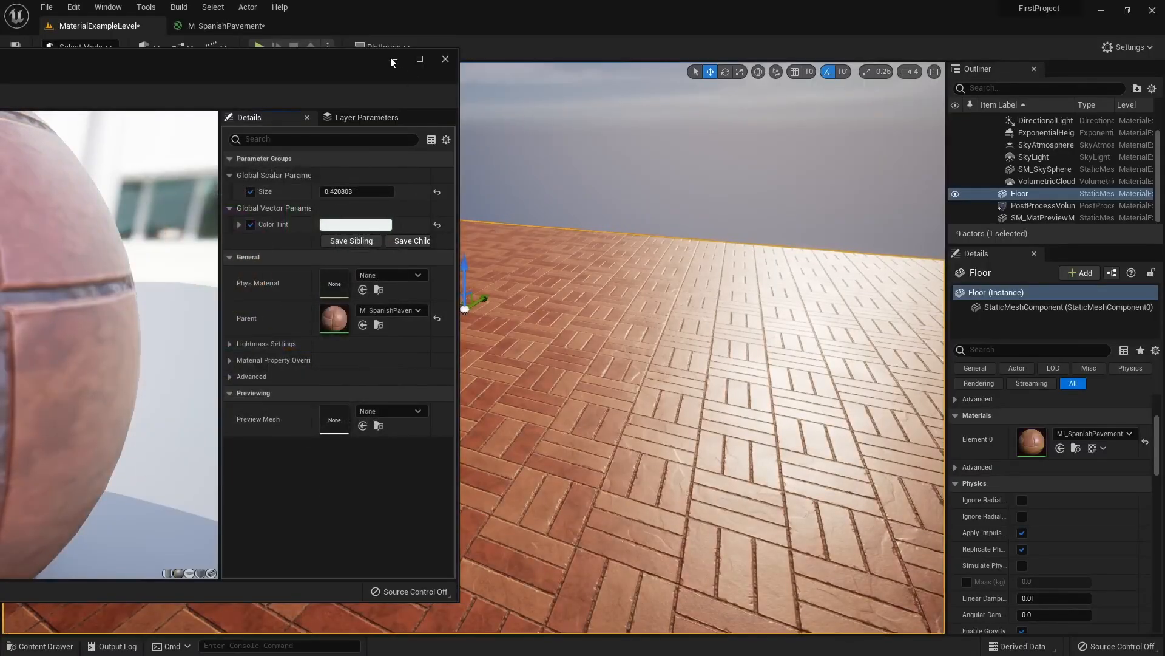
Move the instance window away and examine the pavement's relief on the floor from near and far
left_click_drag(335, 68, 393, 102)
left_click(503, 93)
right_click_drag(637, 295, 571, 340)
key("w")
key("s")
key("w")
key("s")
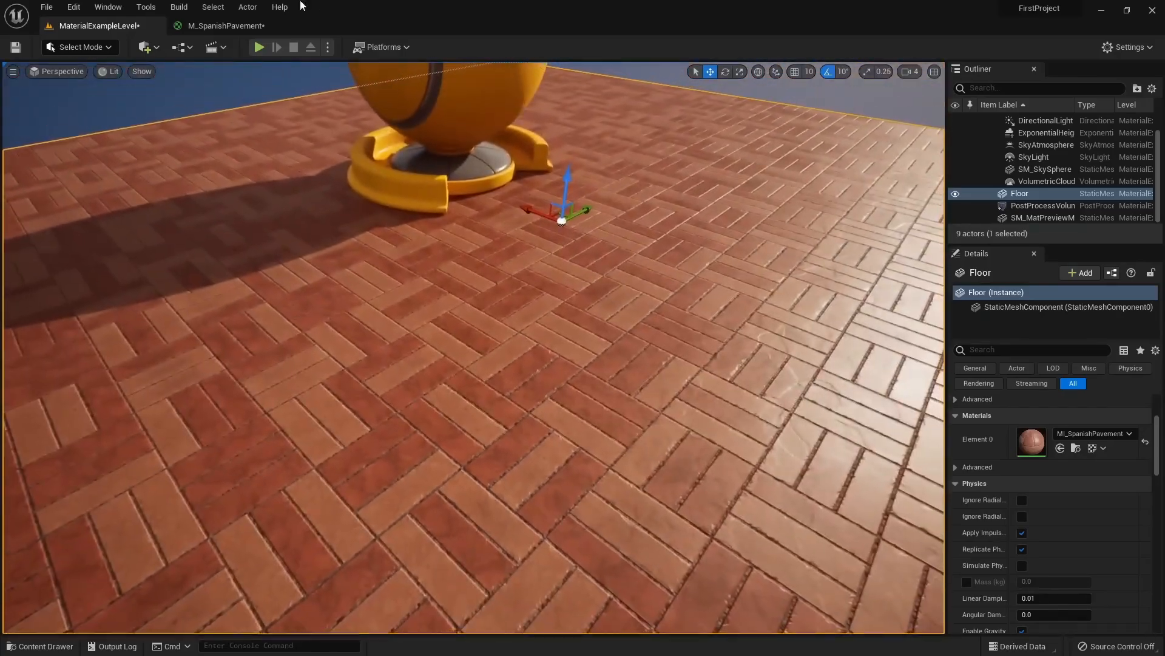
Add a FlattenNormal node beside the normal map Texture Sample in the M_SpanishPavement graph
left_click(224, 26)
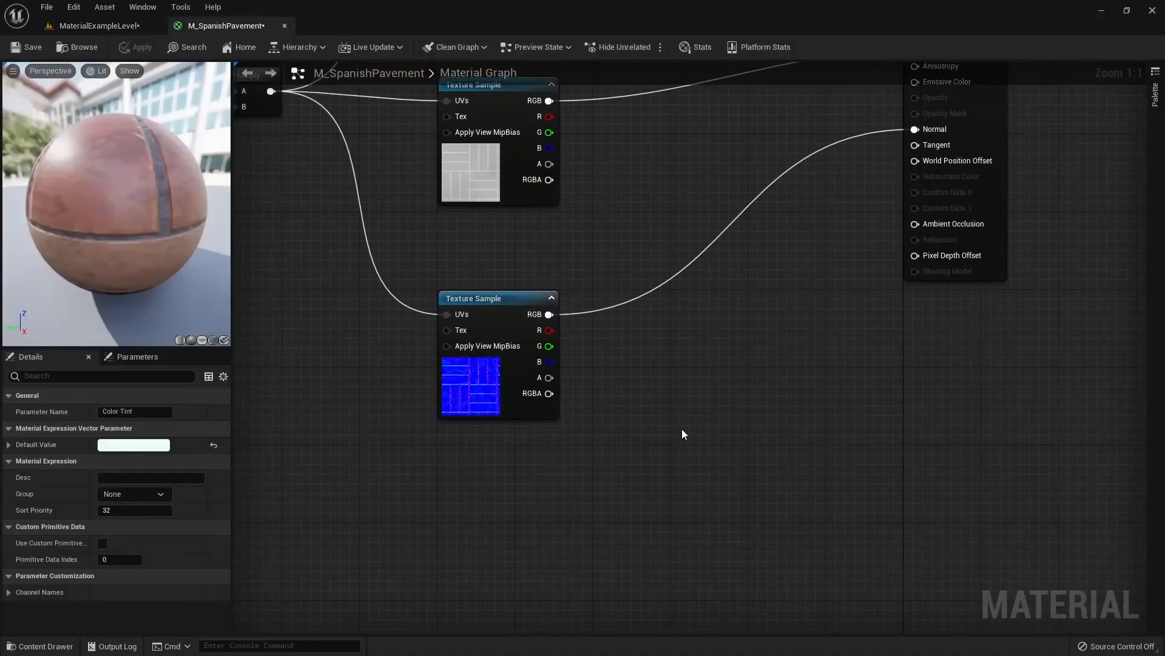
left_click_drag(617, 453, 286, 311)
right_click(652, 351)
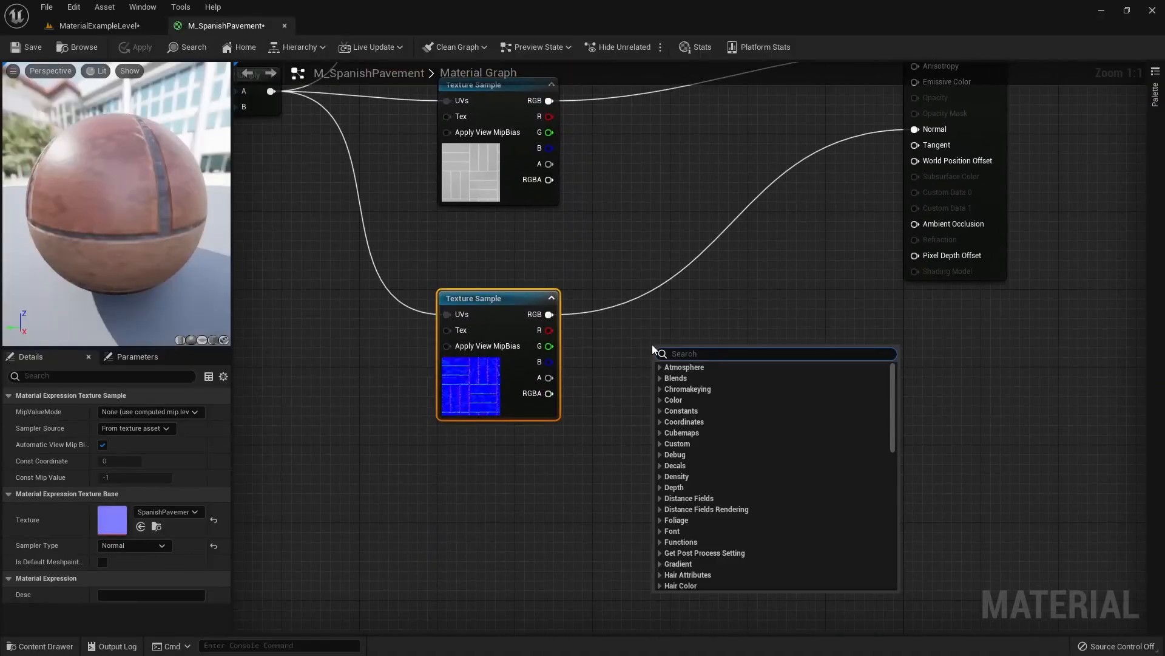
type("flatten")
key("Return")
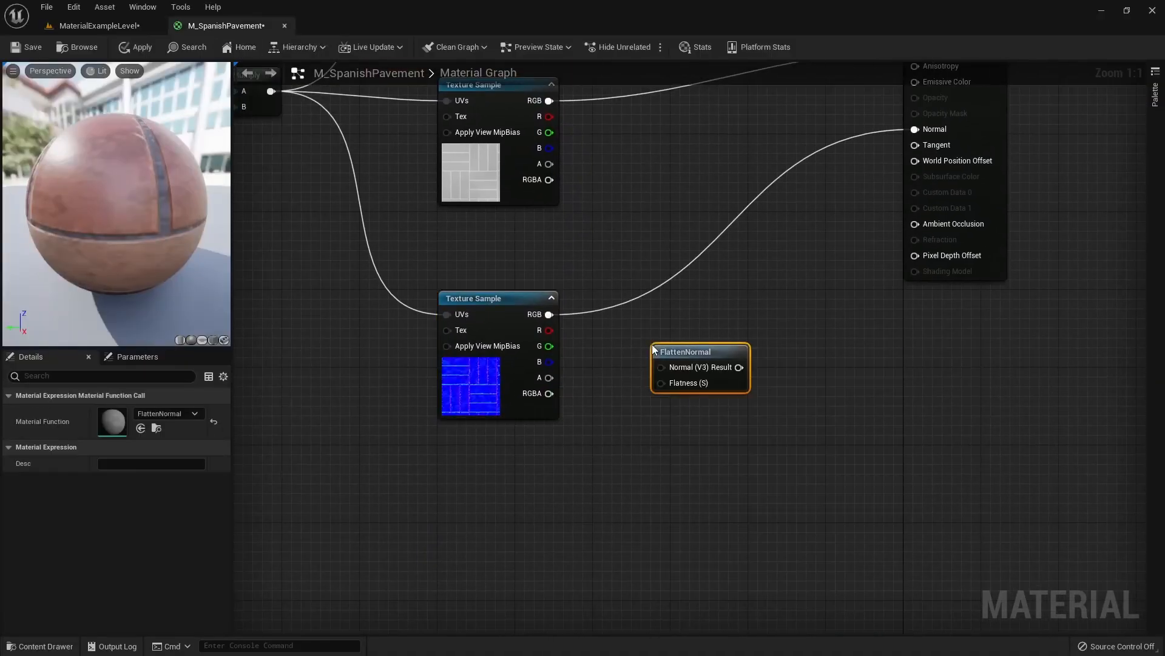
Route the normal map's RGB output through FlattenNormal into the material's Normal input and align the node
left_click_drag(661, 367, 693, 315)
left_click(675, 350)
left_click_drag(555, 315, 683, 332)
left_click(720, 304)
right_click_drag(720, 304, 591, 384)
left_click_drag(628, 413, 627, 383)
left_click(661, 466)
right_click_drag(661, 466, 642, 366)
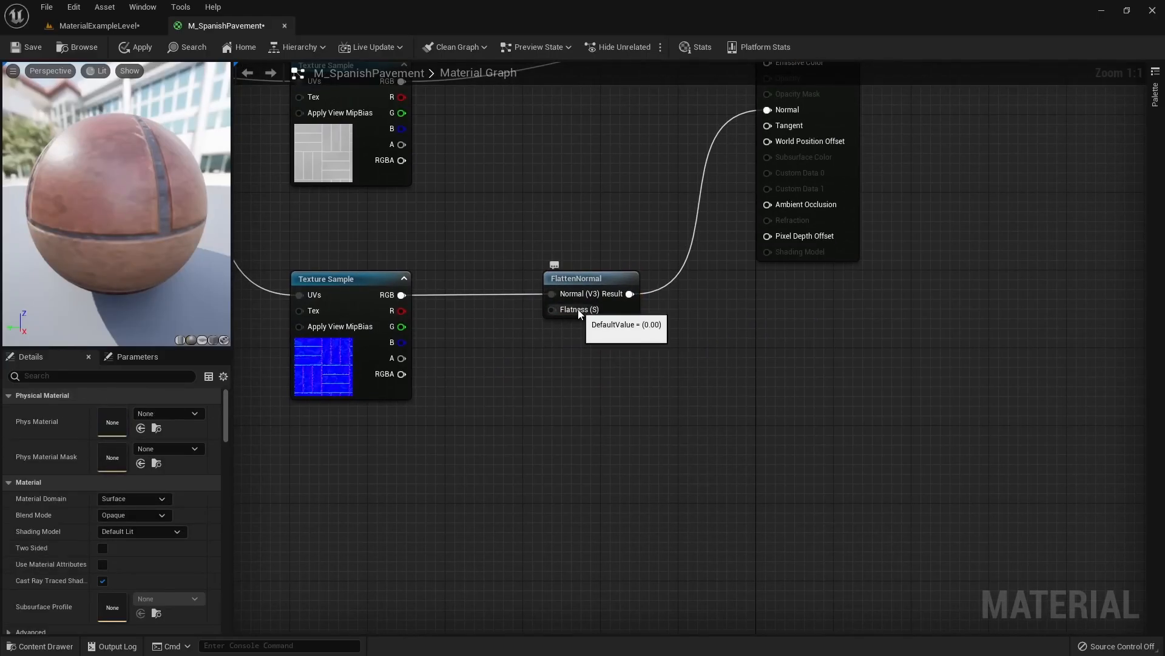
Add a Constant with value 0 below FlattenNormal and connect it to the Flatness input
right_click_drag(573, 358, 581, 352)
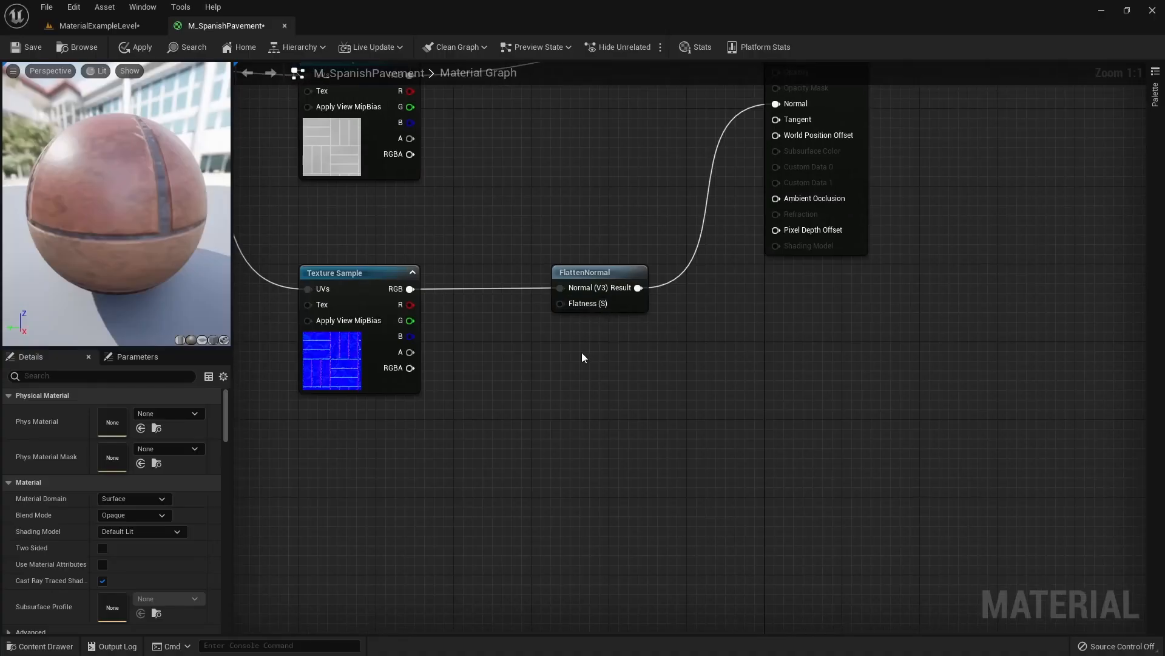
left_click(514, 352)
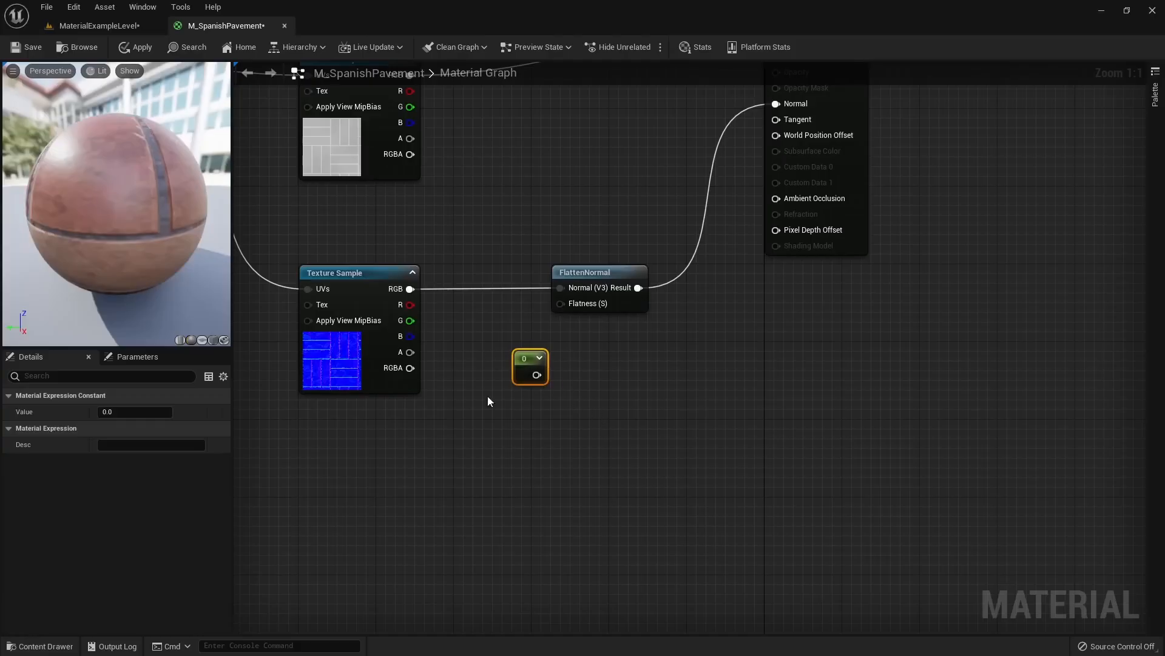
left_click_drag(537, 375, 577, 309)
Convert the flatness Constant into a scalar parameter named Normal Flatness
right_click(527, 363)
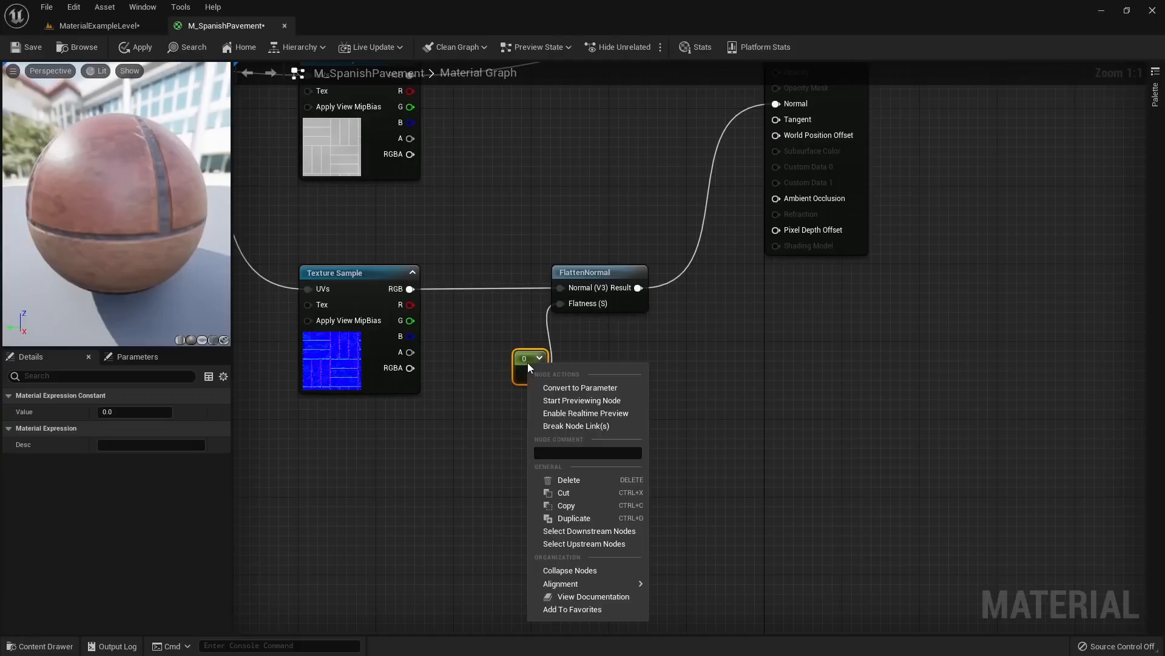
left_click(572, 390)
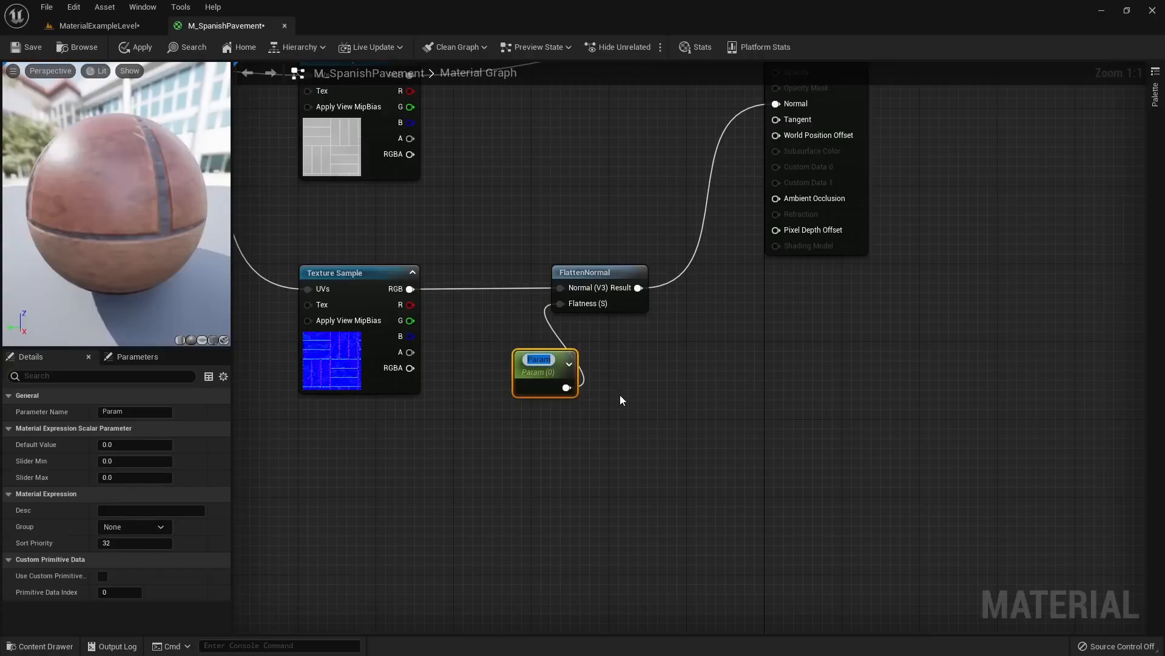
type("Normal St")
key("BackSpace")
key("BackSpace")
type("Flatness")
key("Return")
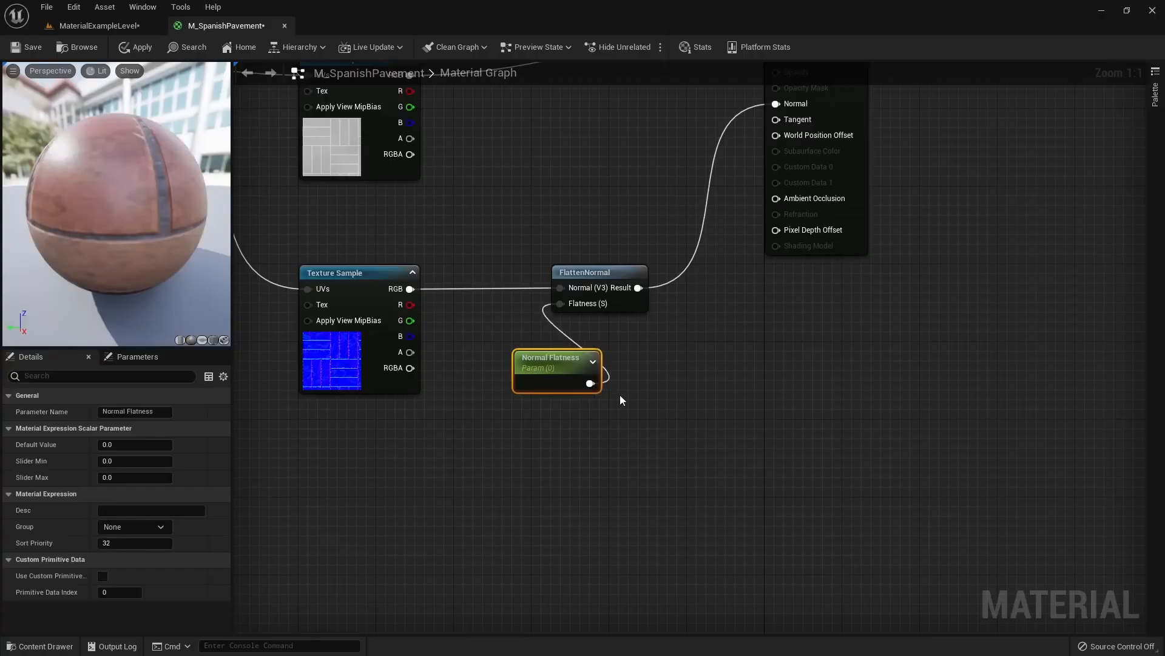
Reposition the Normal Flatness node clear of FlattenNormal and apply the changes to M_SpanishPavement
left_click_drag(582, 371, 524, 382)
left_click(601, 384)
right_click_drag(601, 384, 577, 397)
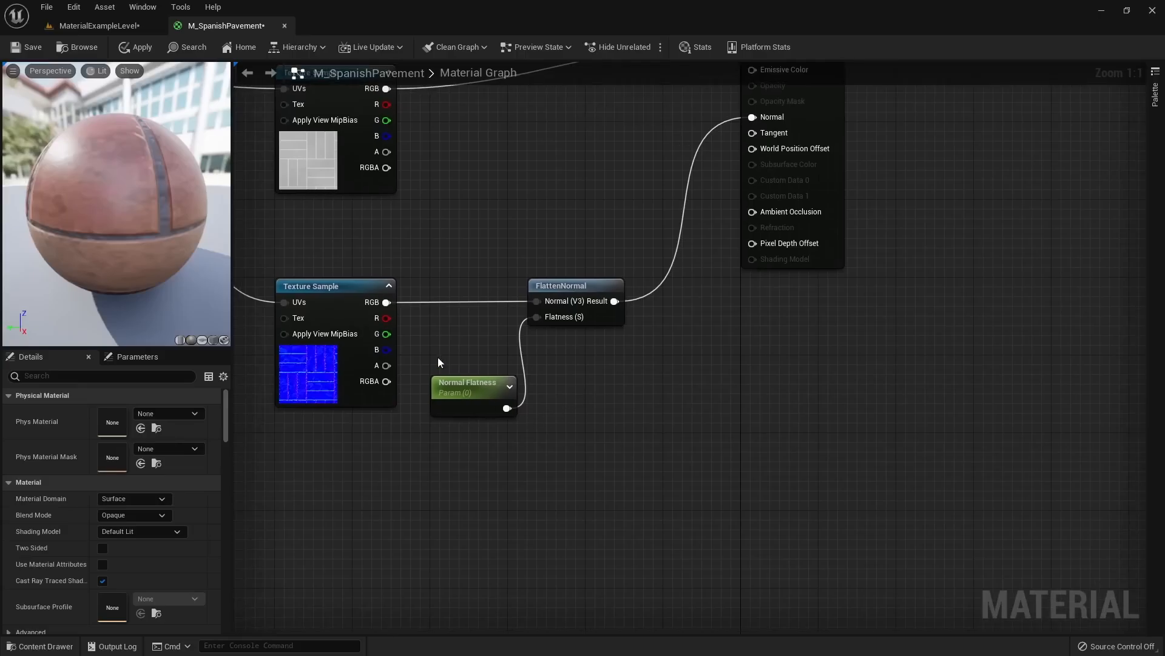
left_click(461, 404)
left_click(130, 50)
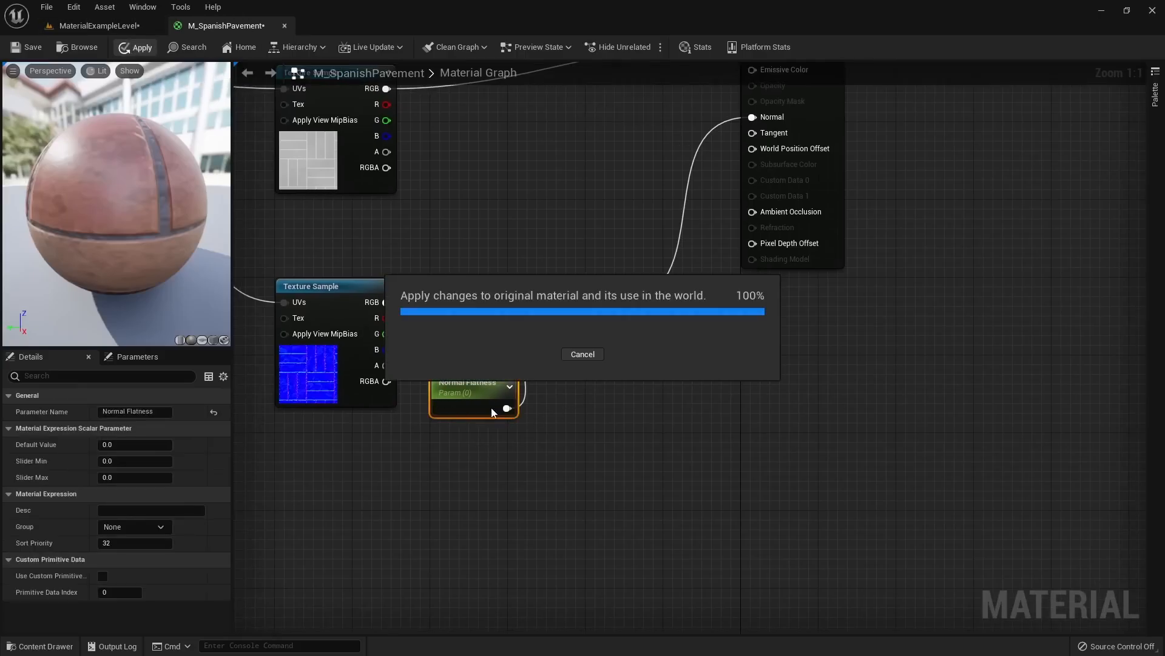
Return to MaterialExampleLevel, experiment with MI_SpanishPavement's Normal Flatness on the floor, and set it to -1
left_click(97, 25)
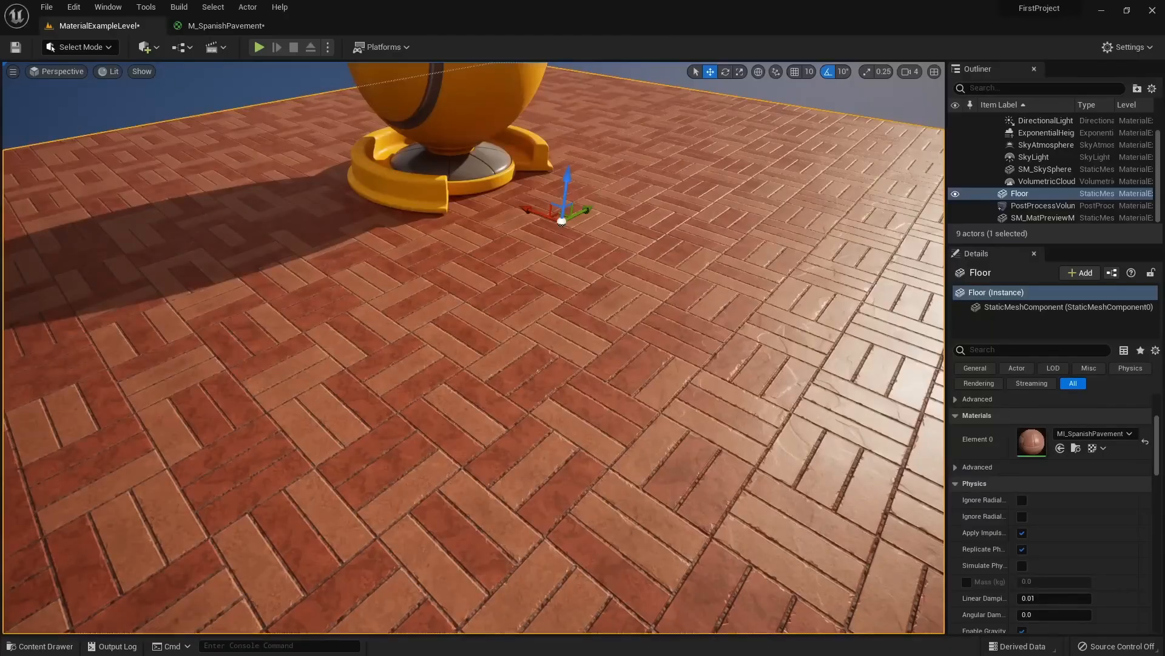
left_click_drag(0, 140, 188, 84)
left_click(211, 217)
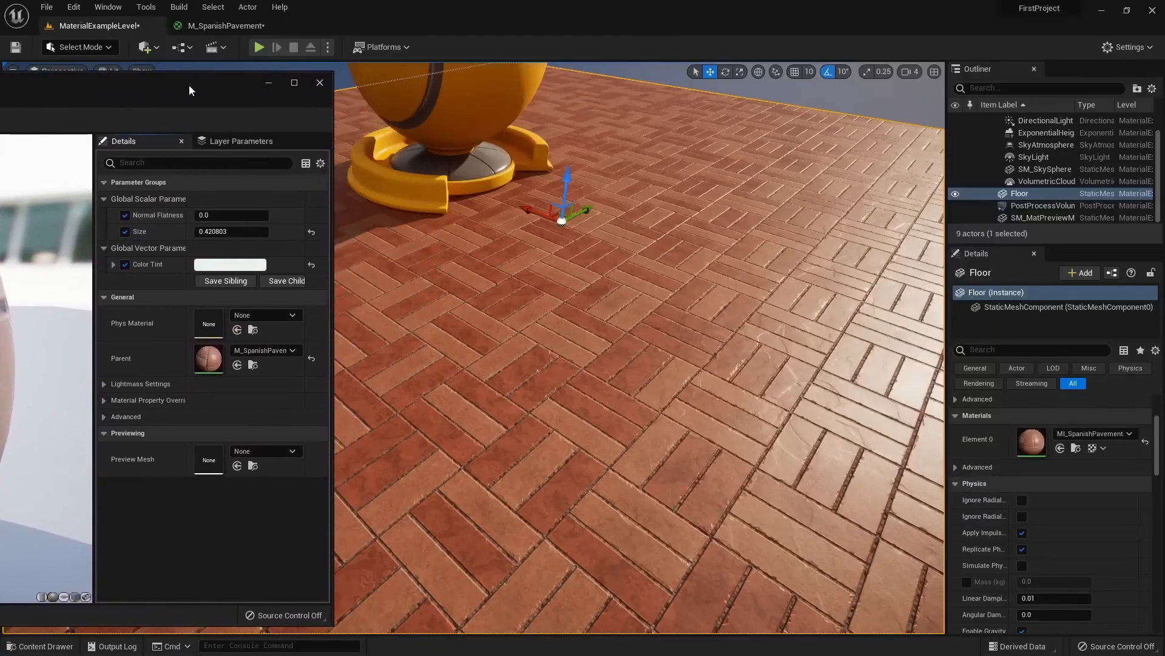
right_click_drag(461, 291, 505, 329)
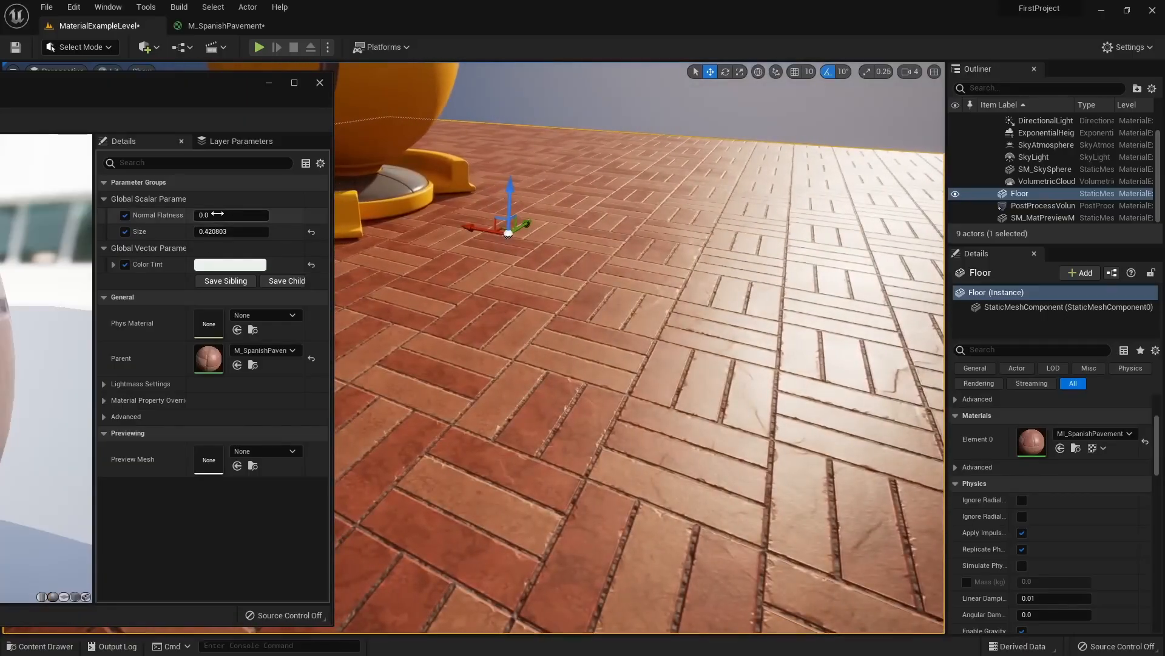
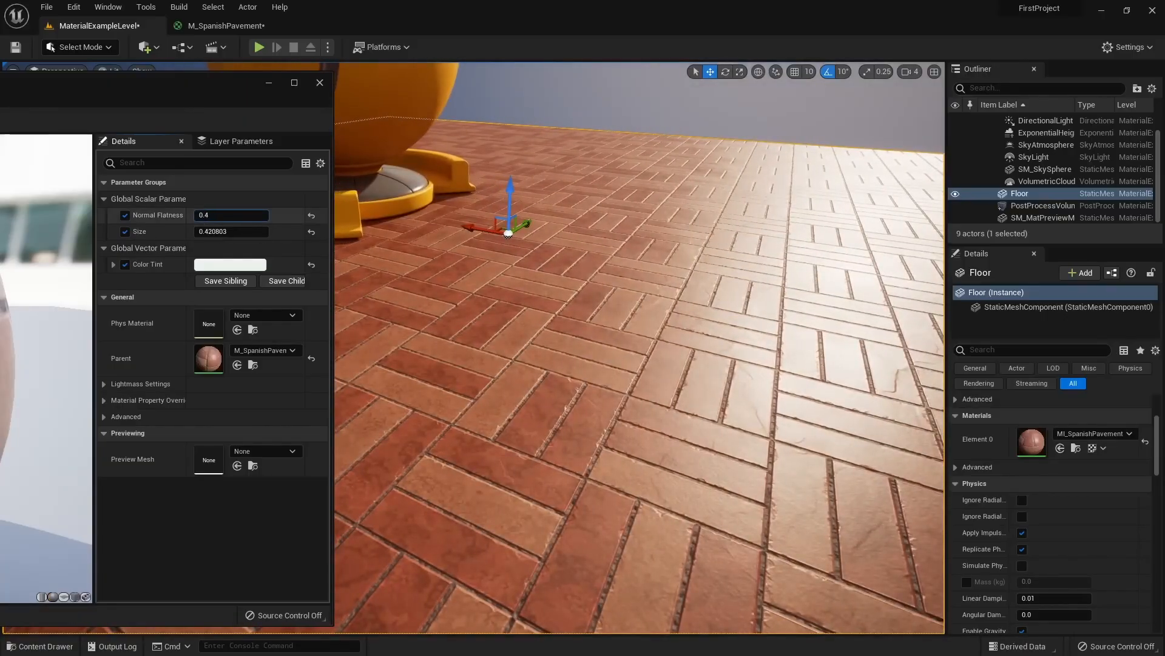
mouse_move(204, 215)
left_mouse_down()
mouse_move(215, 215)
mouse_move(203, 215)
left_mouse_up()
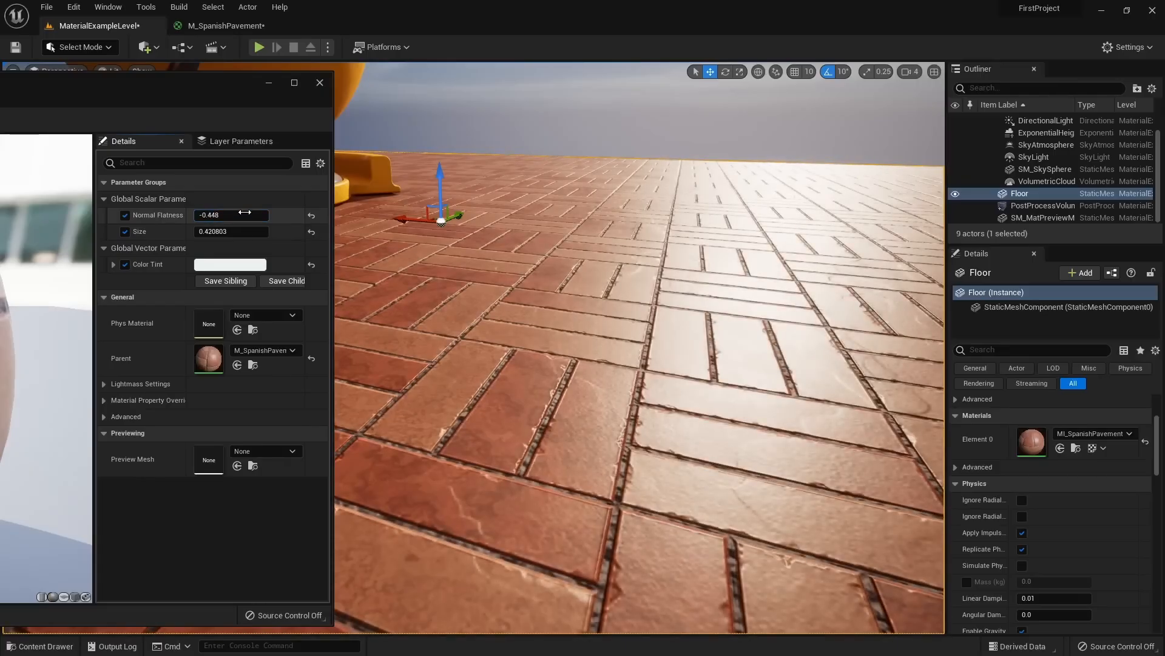
type("-1")
key("Return")
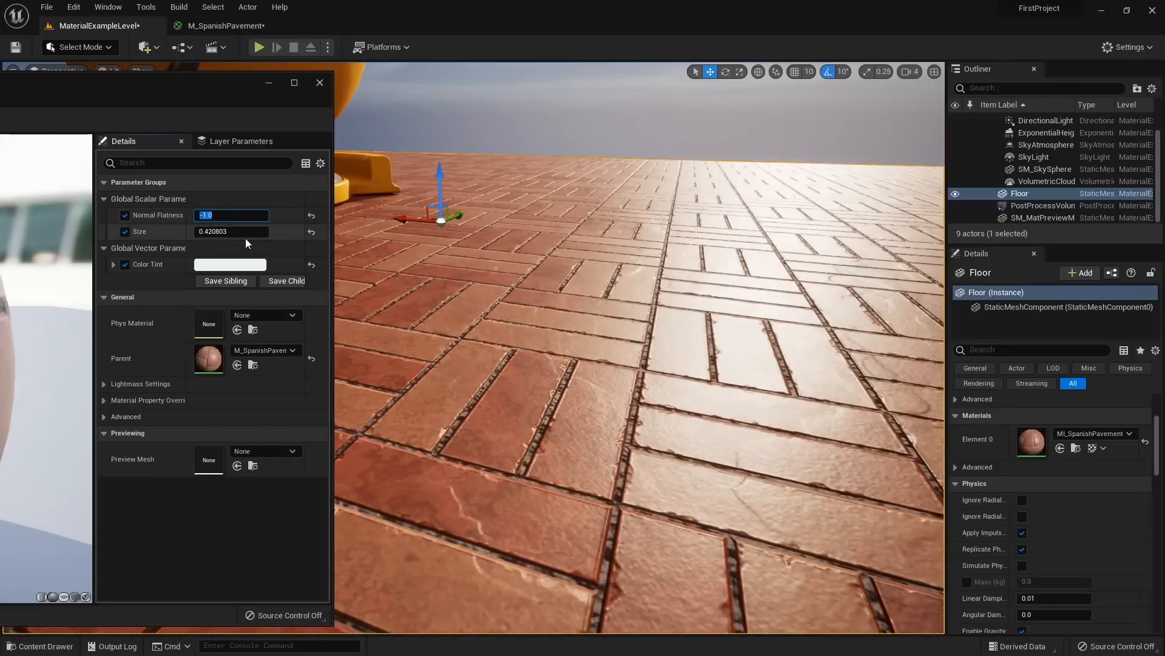
right_click_drag(524, 337, 562, 340)
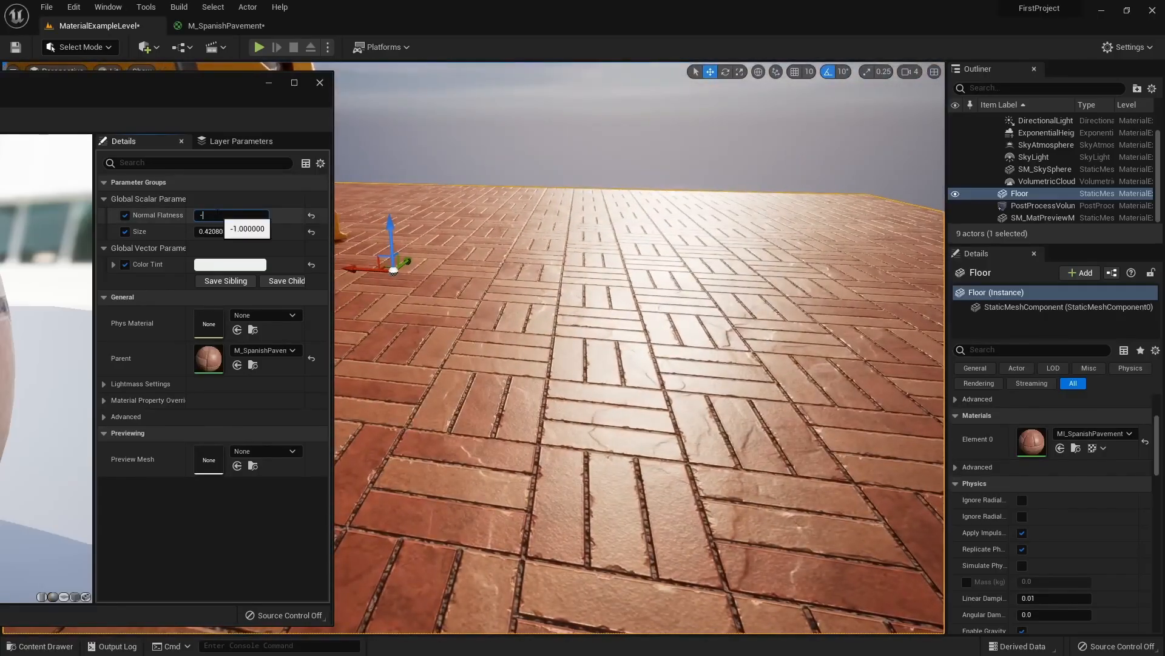
Set MI_SpanishPavement's Normal Flatness to -5 and inspect the floor's surface detail
left_click(217, 214)
type("-5")
key("Return")
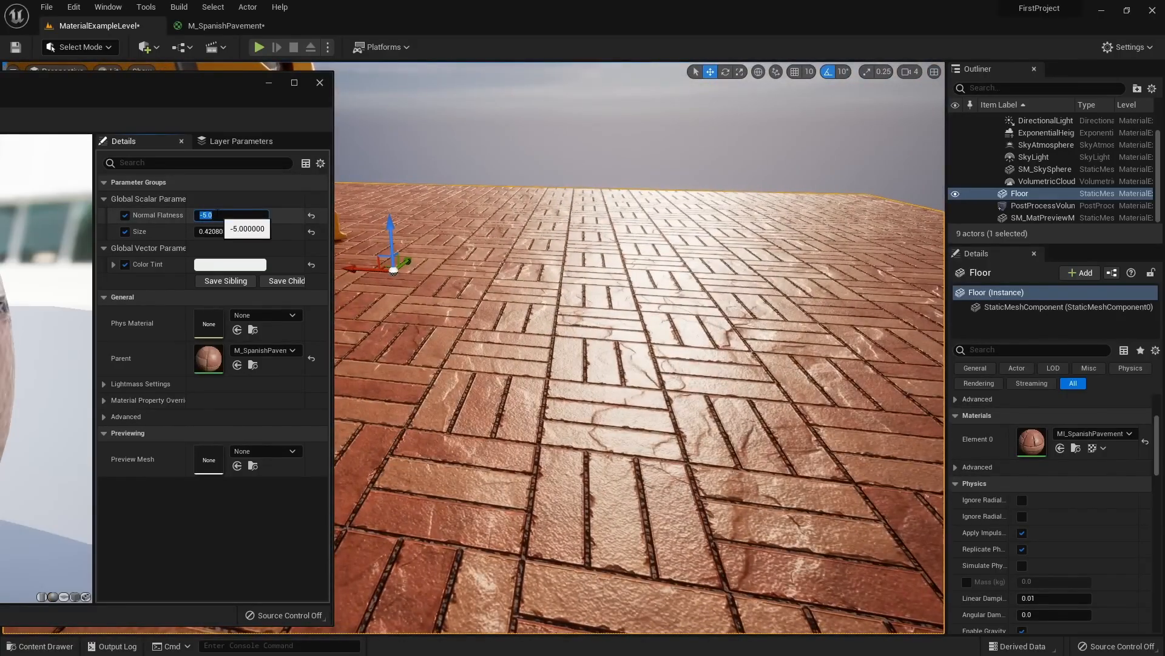
mouse_move(524, 337)
right_mouse_down()
mouse_move(631, 349)
mouse_move(607, 340)
mouse_move(556, 277)
right_mouse_up()
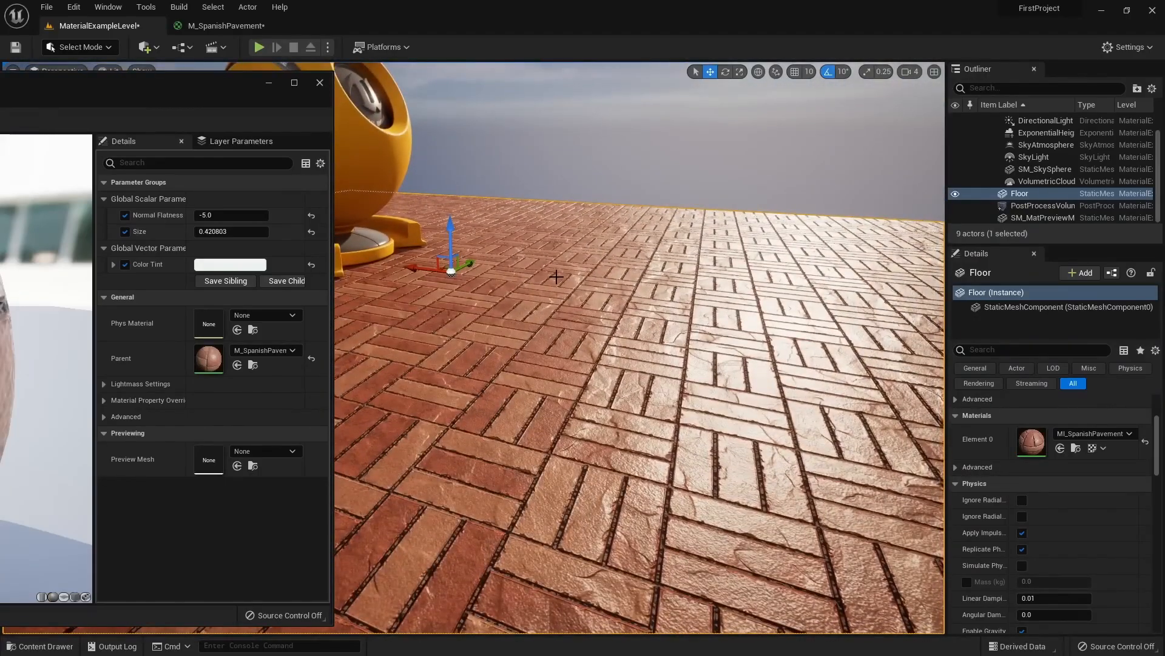
Return to the M_SpanishPavement material graph and locate the roughness Texture Sample
left_click(226, 26)
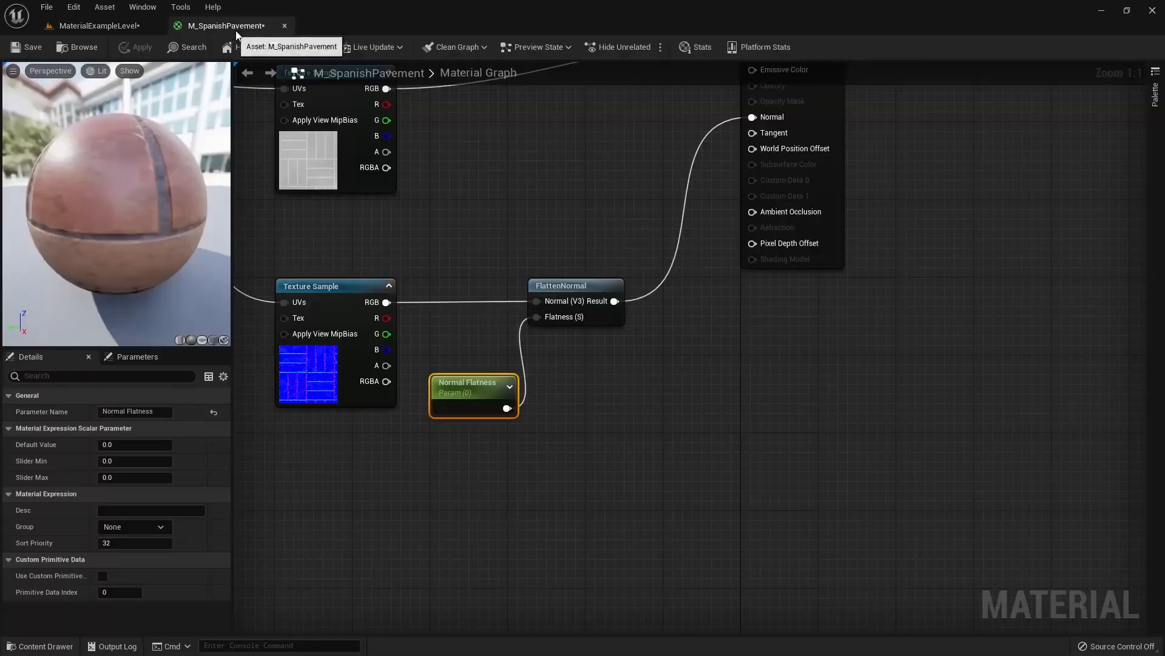
right_click_drag(537, 217, 642, 400)
scroll(661, 443, "down", 1)
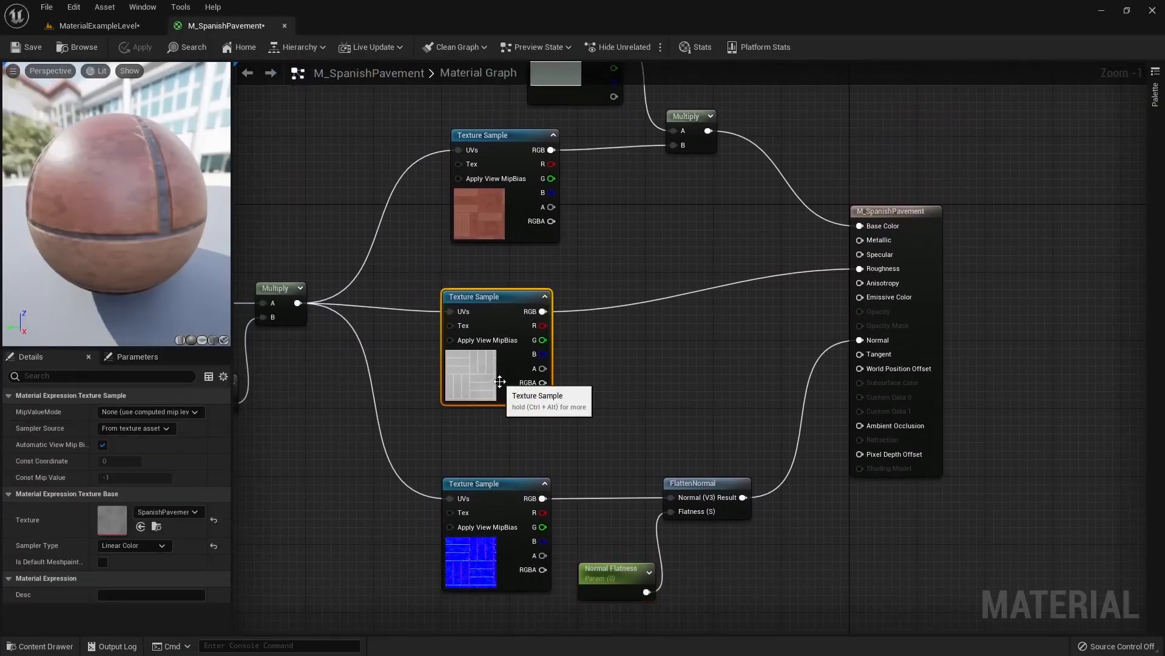
left_click(652, 363)
right_click_drag(675, 363, 660, 365)
right_click_drag(670, 308, 658, 367)
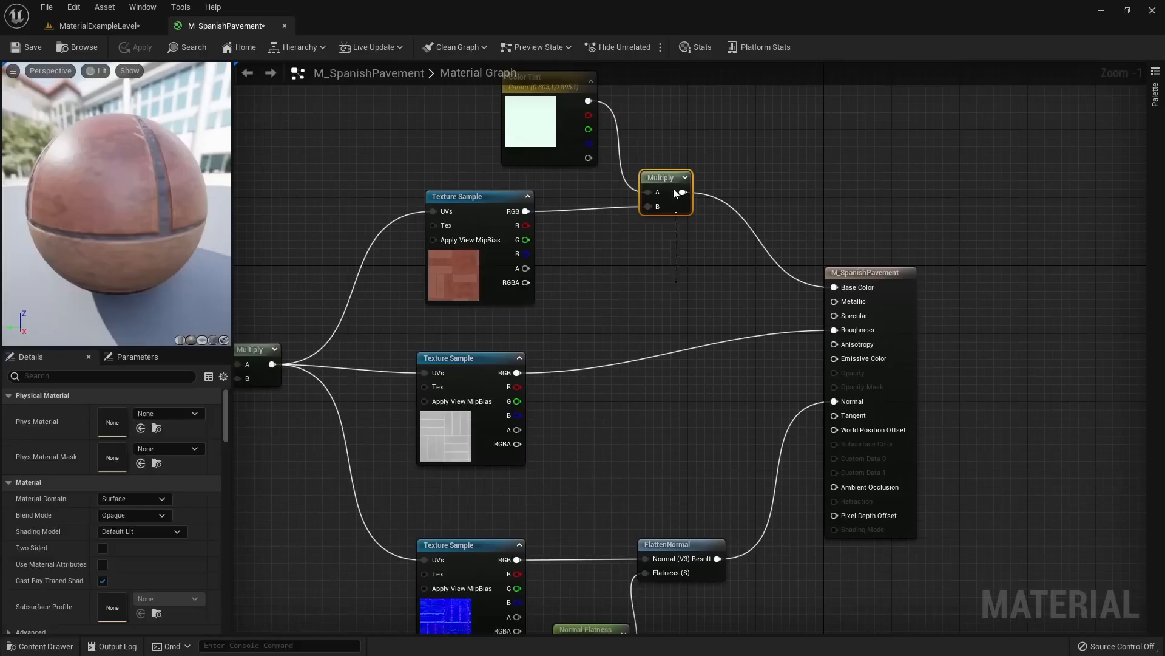
left_click(675, 208)
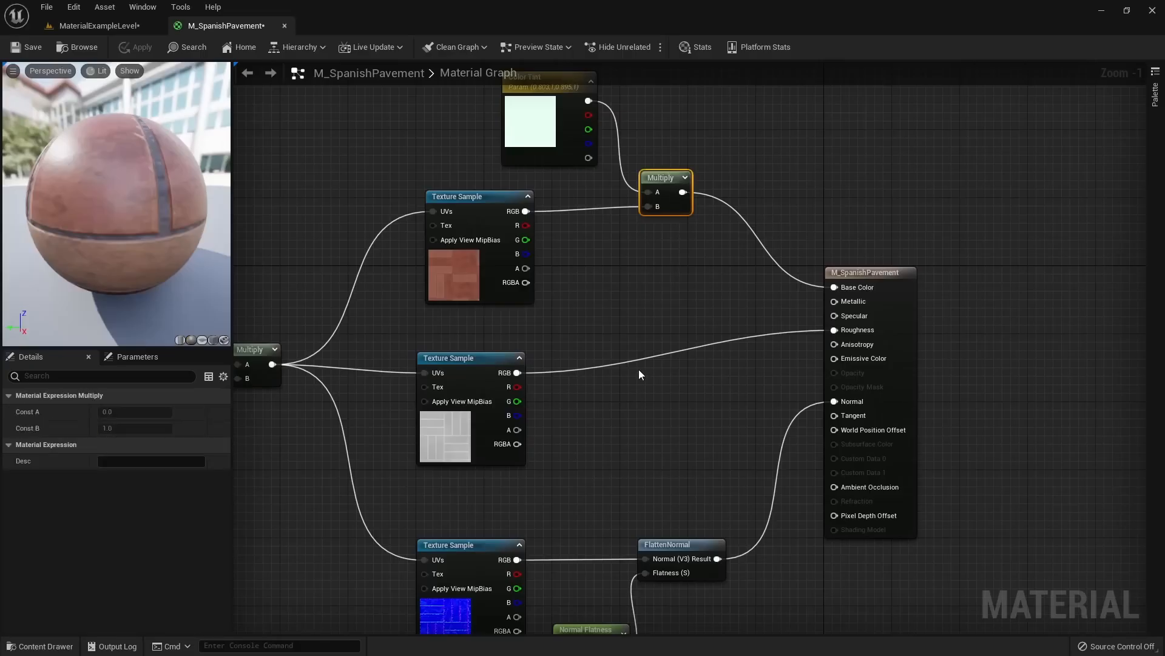
left_click(686, 297)
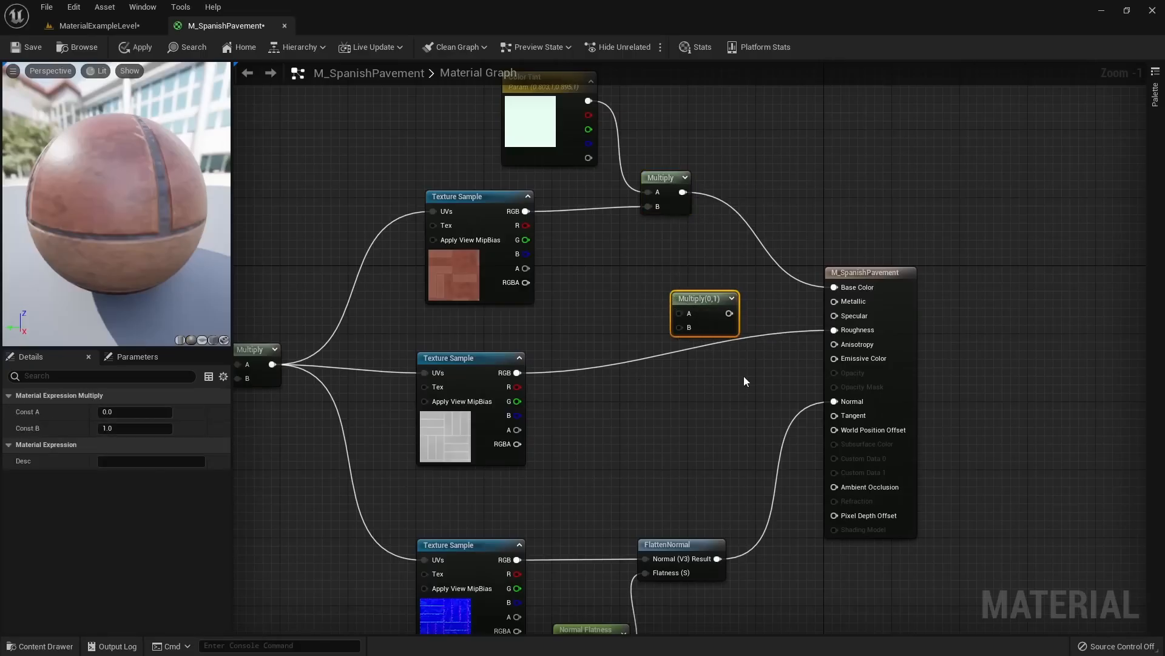
key("Delete")
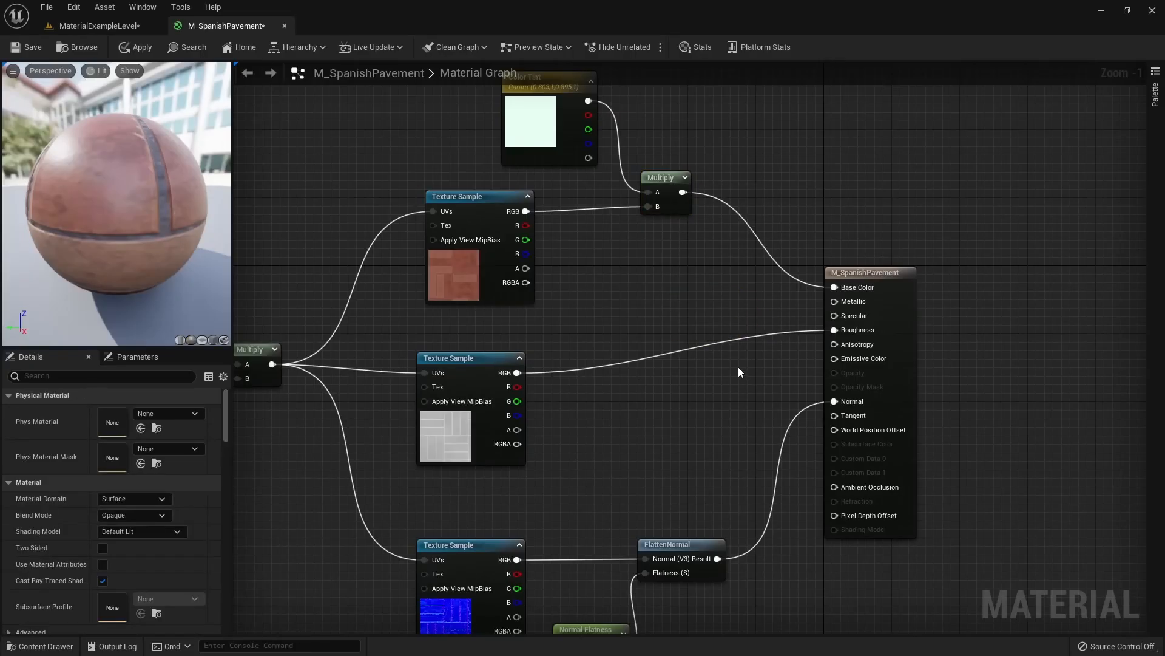
Add a Multiply node between the roughness texture's RGB output and the material's Roughness input, using its A input
key("m")
left_click(664, 323)
right_click_drag(686, 452, 664, 442)
left_click_drag(508, 357, 526, 359)
left_click_drag(670, 334, 826, 314)
left_click(705, 328)
left_click(678, 373)
right_click_drag(678, 373, 685, 363)
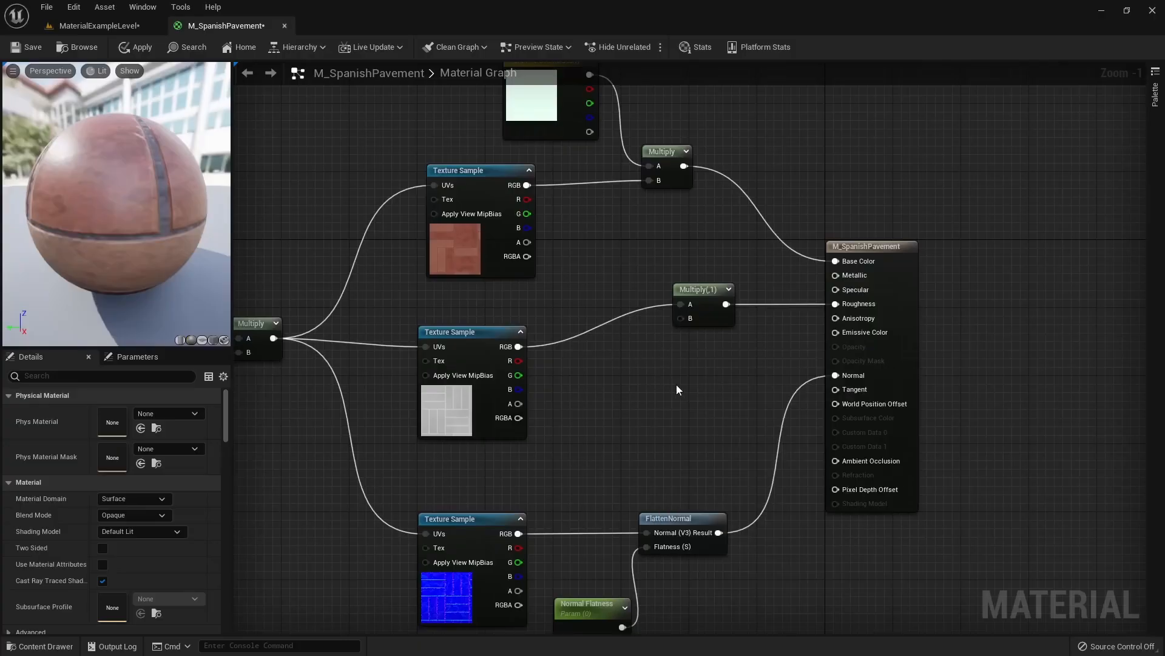
key("1")
left_click(628, 362)
right_click(638, 372)
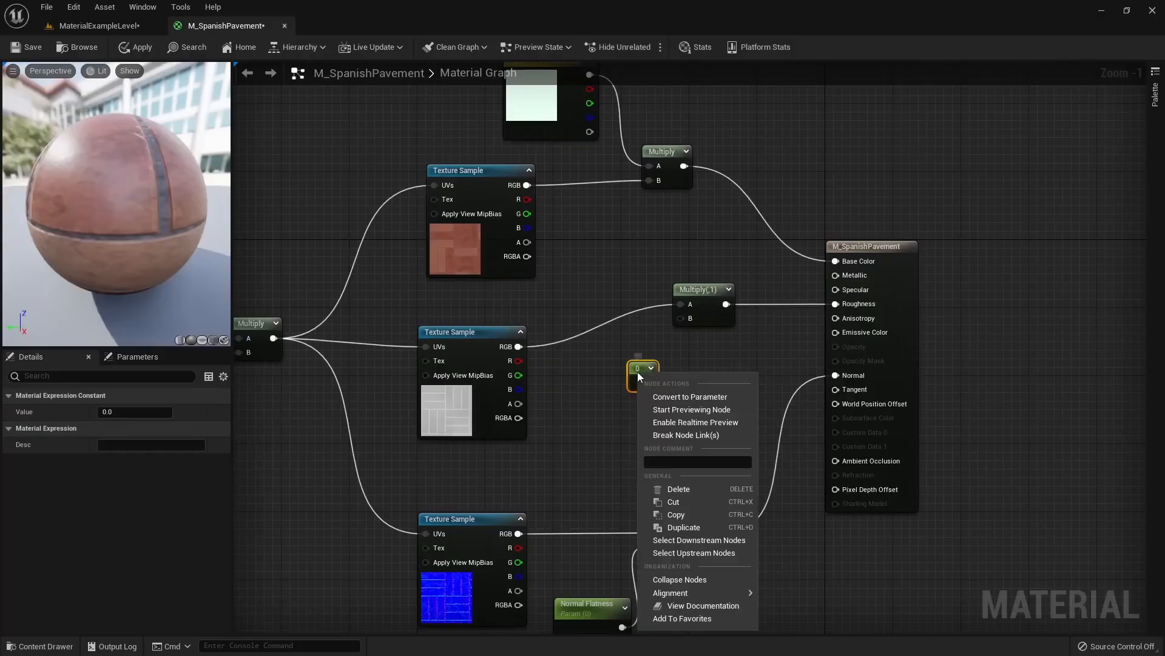
left_click(665, 395)
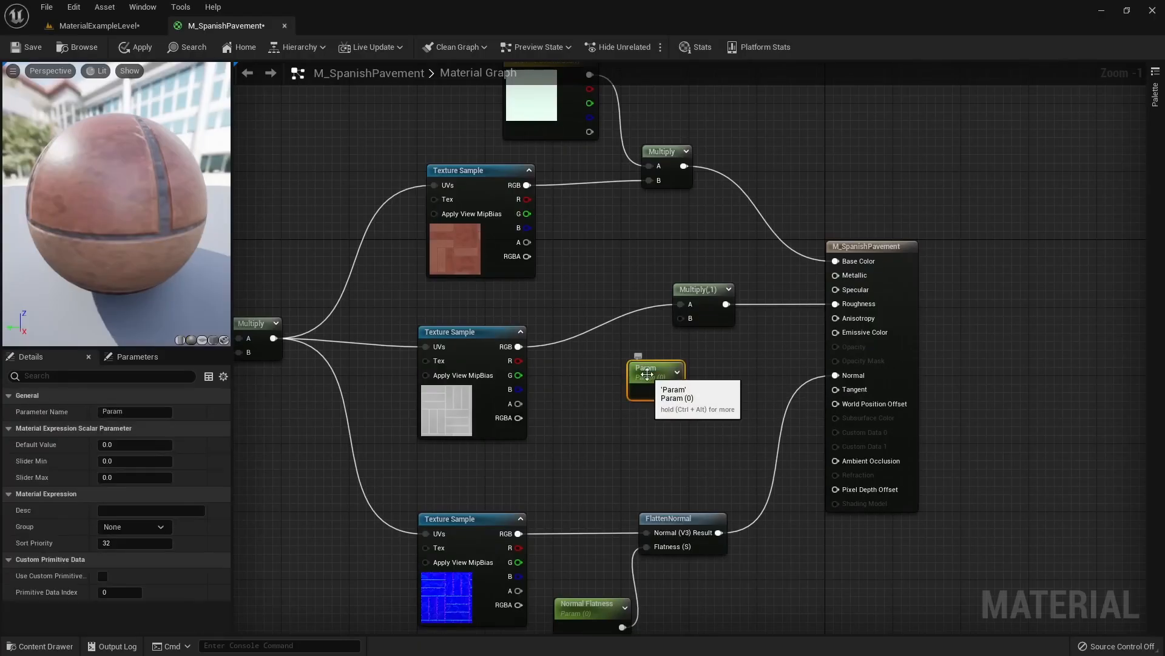
key("Delete")
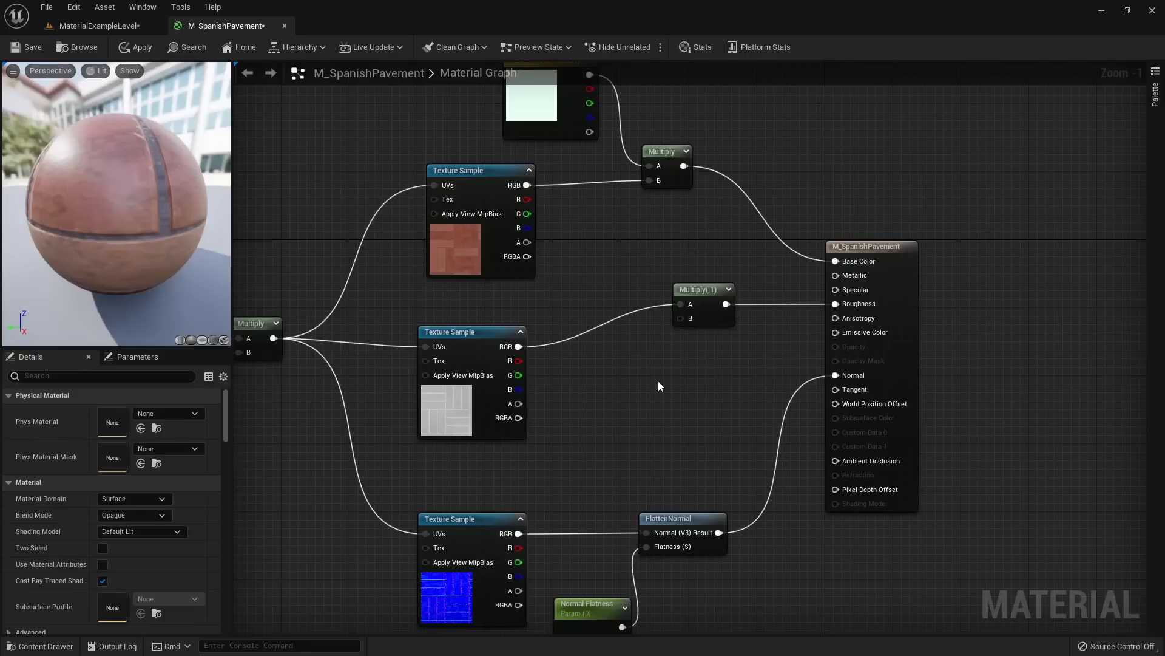
Add a scalar parameter named Roughness Strenght and connect it to the roughness Multiply's B input, placing it below the node
left_click(632, 360)
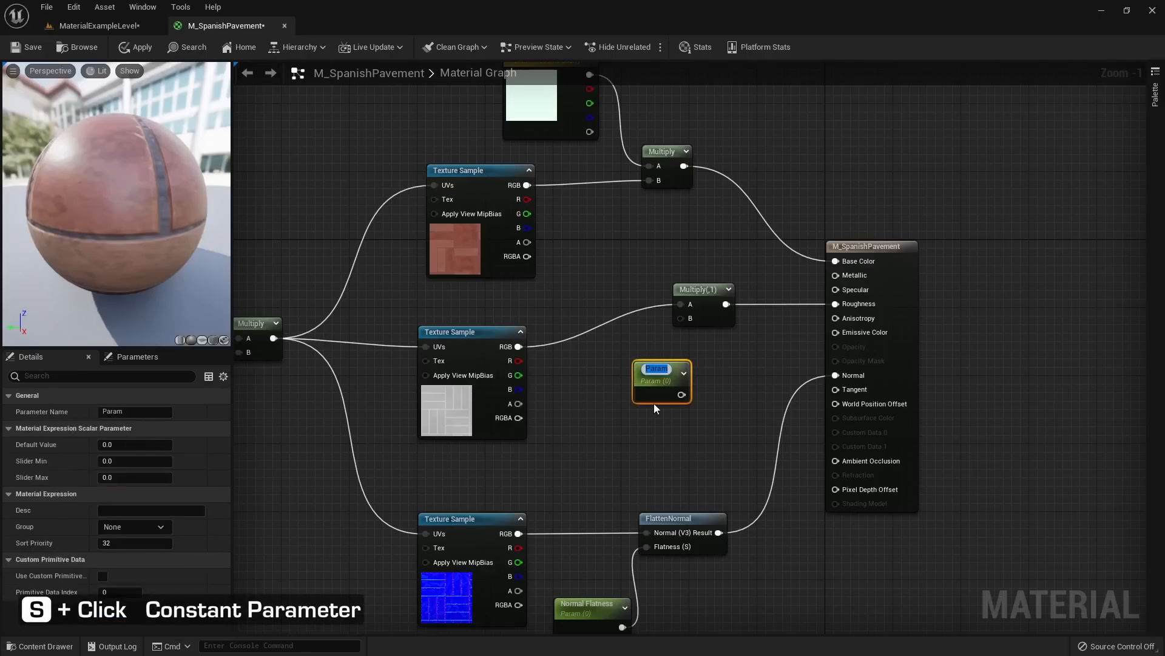
type("Ro")
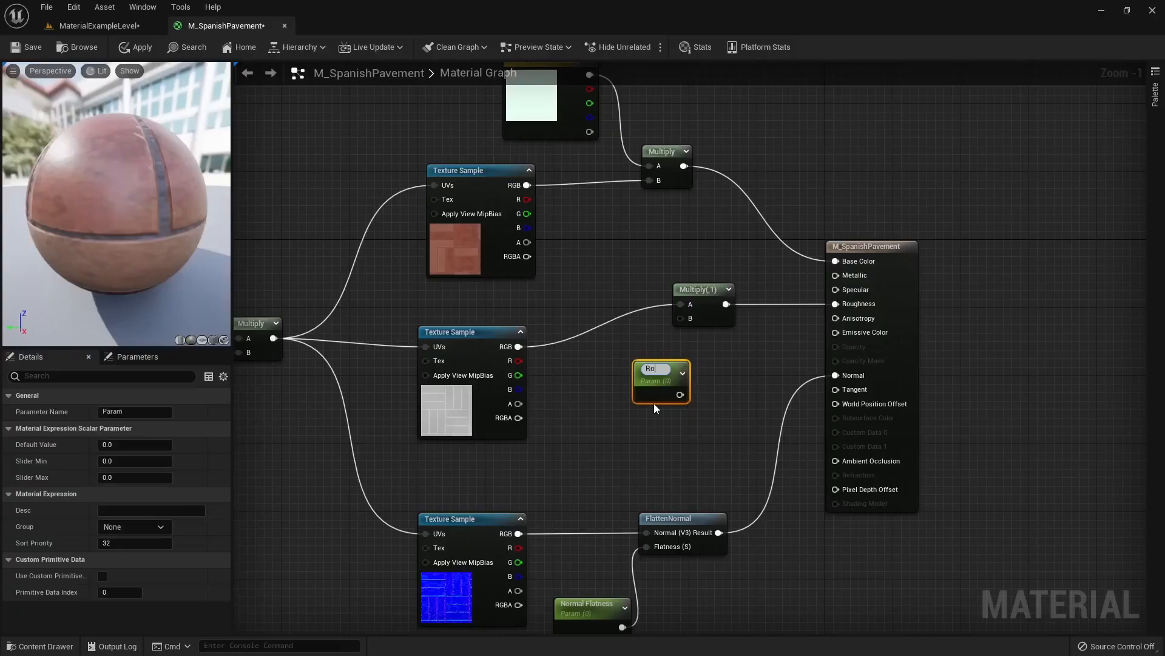
type("ughness Strenght")
key("Return")
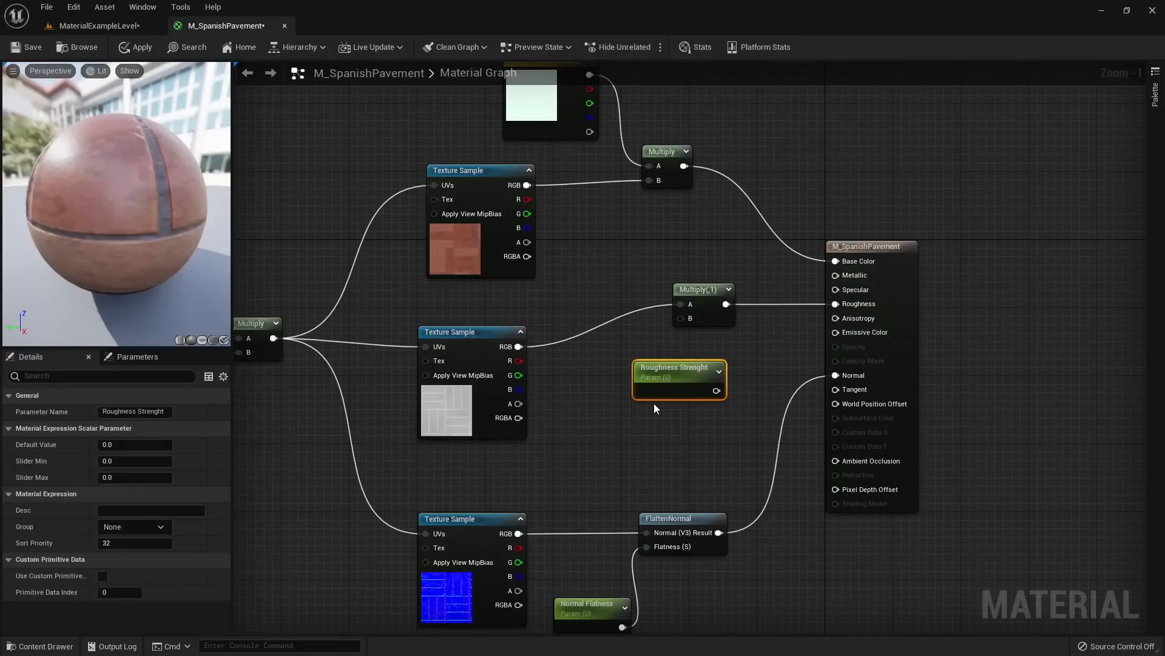
left_click_drag(717, 390, 681, 319)
left_click_drag(666, 367, 630, 375)
Check the preview sphere's shine and set the Roughness Strenght parameter's default value to 1
left_click(169, 176)
left_click_drag(145, 184, 182, 193)
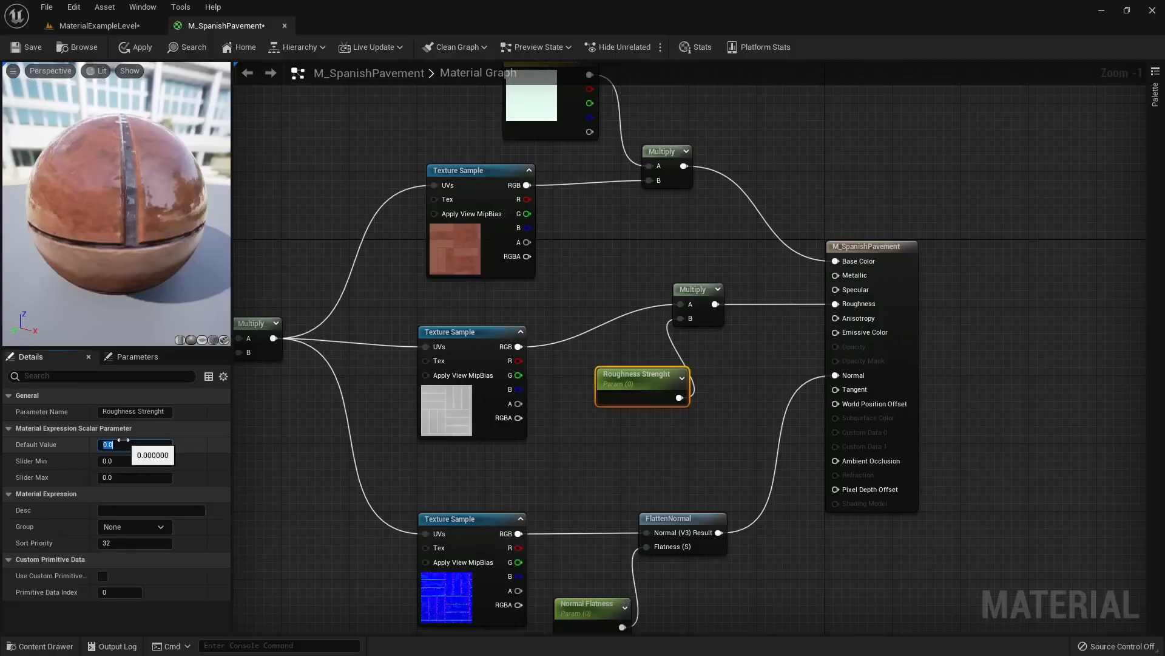
type("1")
key("Return")
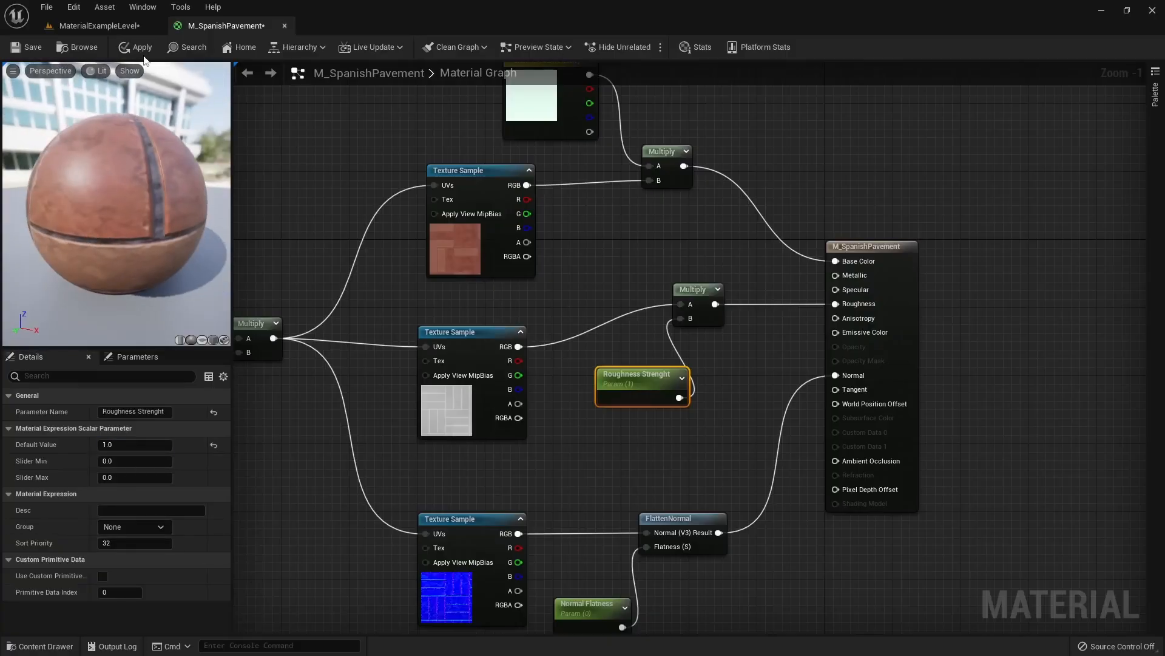
Return to MaterialExampleLevel, try different Roughness Strenght values on MI_SpanishPavement, and set the parameter back to 1
left_click(103, 25)
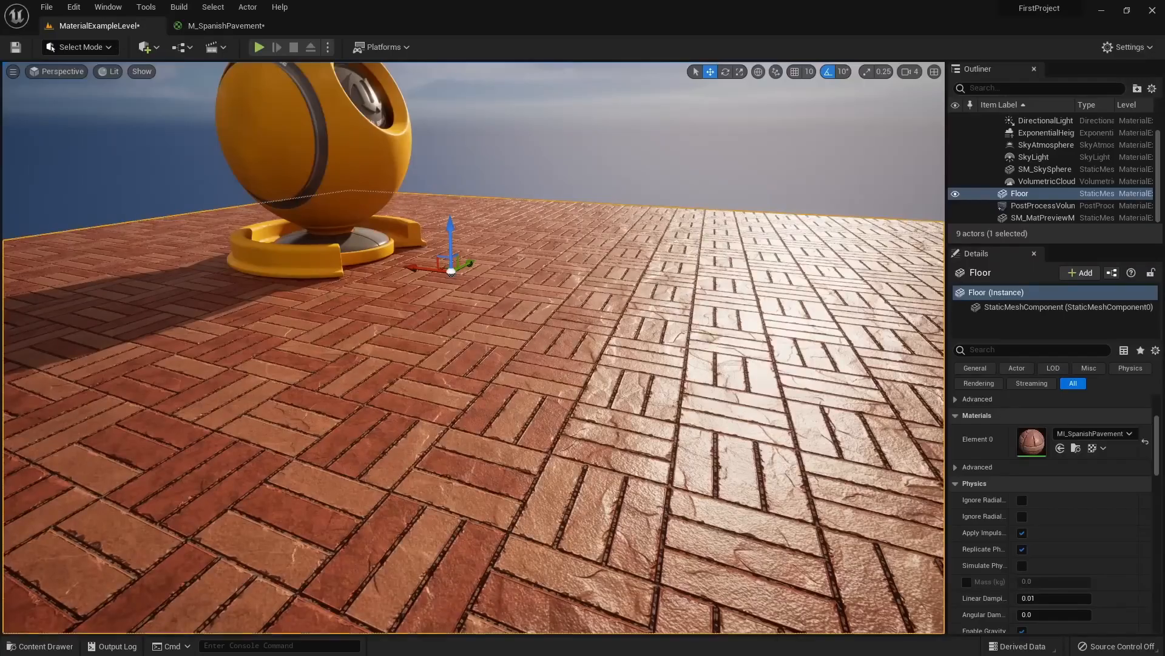
left_click_drag(0, 125, 199, 96)
left_click(129, 240)
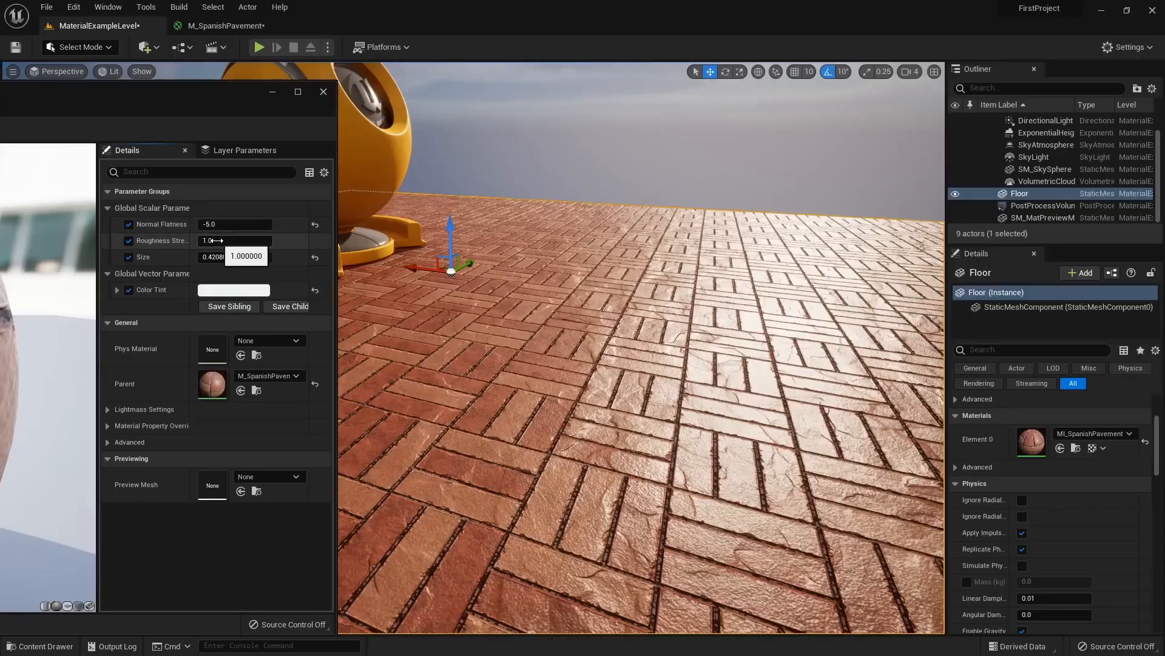
left_click_drag(212, 241, 227, 241)
right_click_drag(346, 278, 380, 280)
left_click_drag(213, 241, 218, 241)
left_click(219, 241)
type("1")
key("Return")
mouse_move(376, 243)
right_mouse_down()
mouse_move(361, 234)
mouse_move(382, 228)
right_mouse_up()
right_click_drag(534, 273, 542, 275)
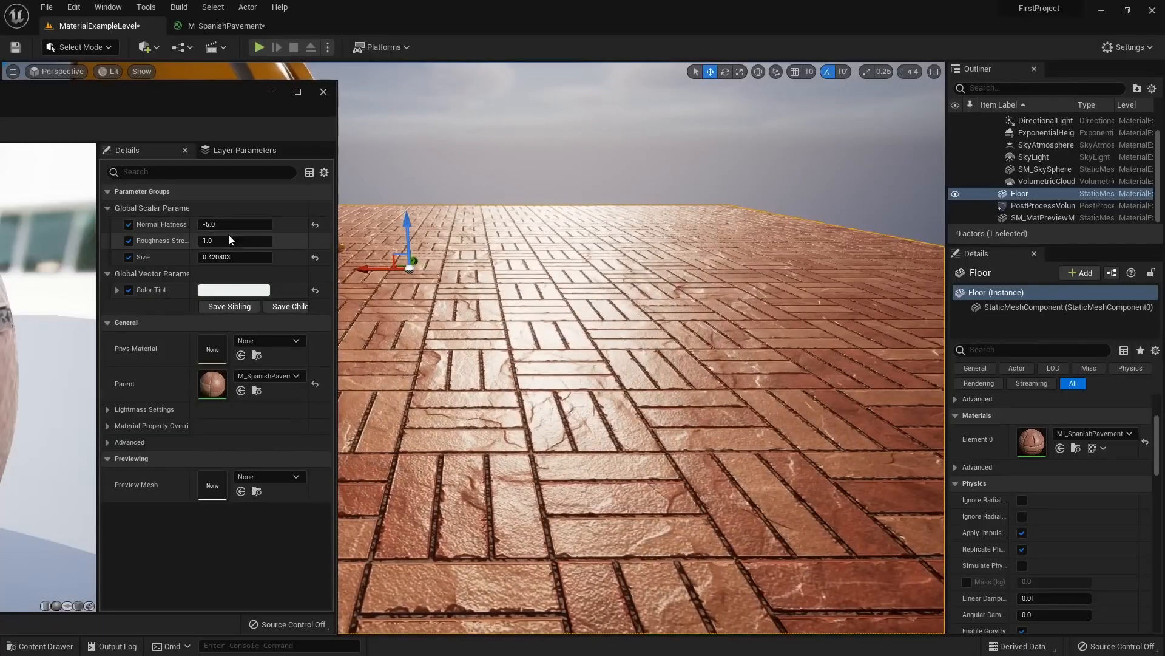
Raise MI_SpanishPavement's Roughness Strenght to about 1.86 and inspect the floor from other angles
mouse_move(234, 240)
left_mouse_down()
mouse_move(261, 241)
mouse_move(211, 241)
left_mouse_up()
right_click_drag(461, 261, 438, 310)
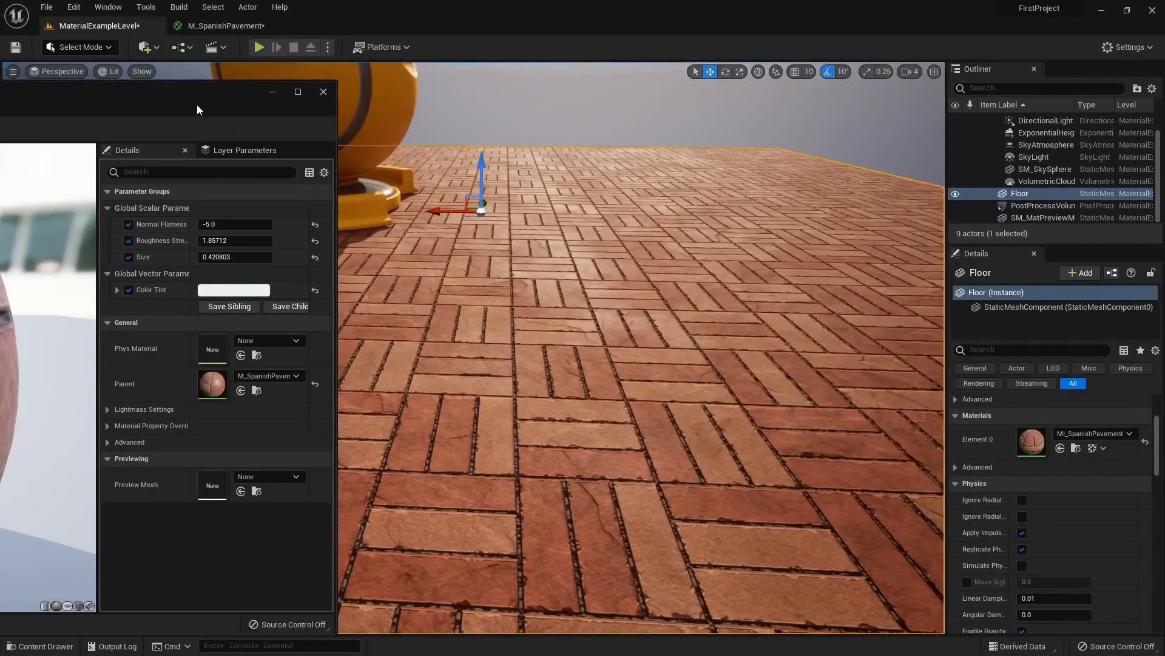
left_click_drag(197, 107, 235, 98)
right_click_drag(461, 285, 397, 328)
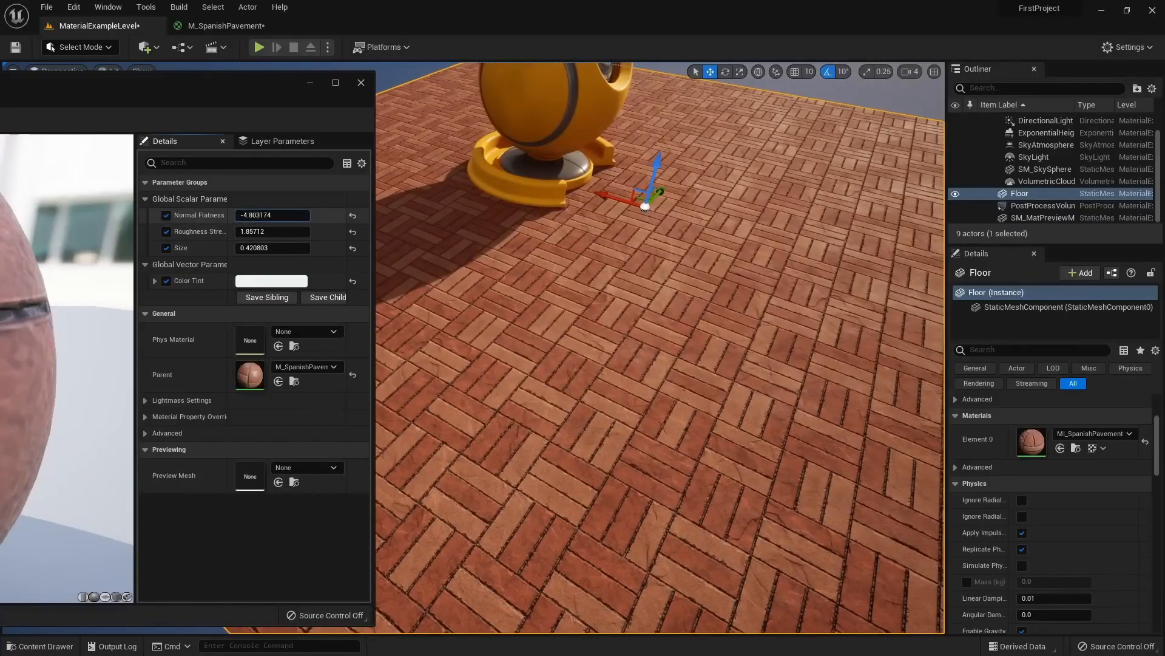
Set MI_SpanishPavement's Size to about 0.349 and its Color Tint to a pale cyan
left_click_drag(267, 248, 243, 247)
left_click(271, 281)
left_click_drag(330, 383, 324, 393)
left_click(443, 592)
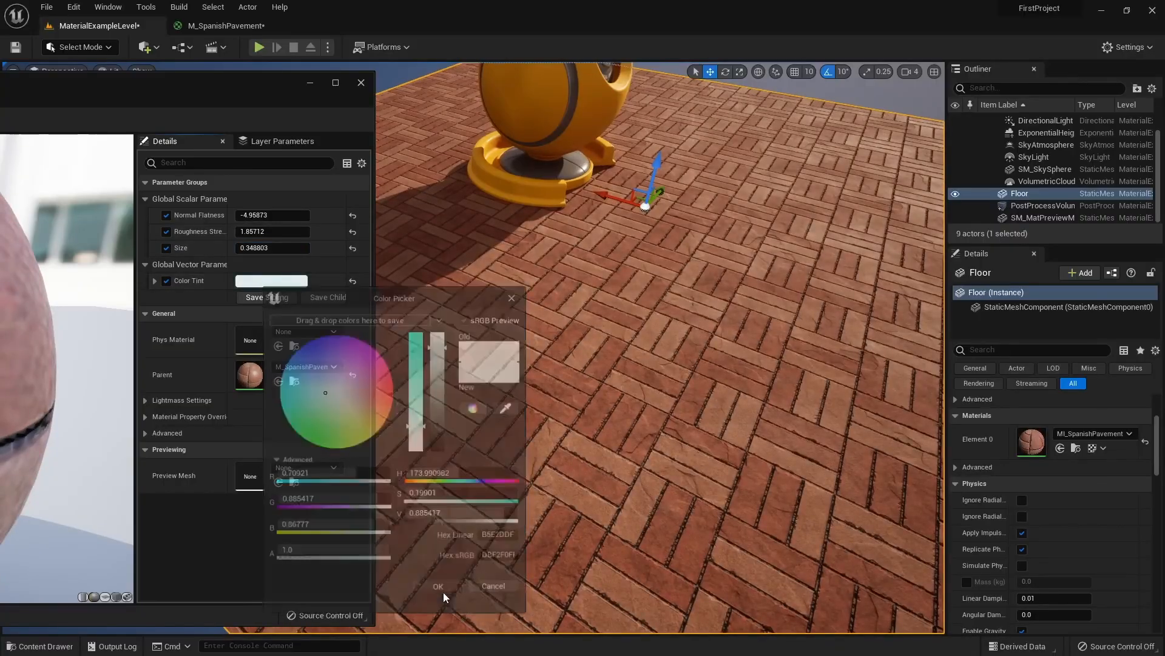
right_click_drag(649, 348, 577, 361)
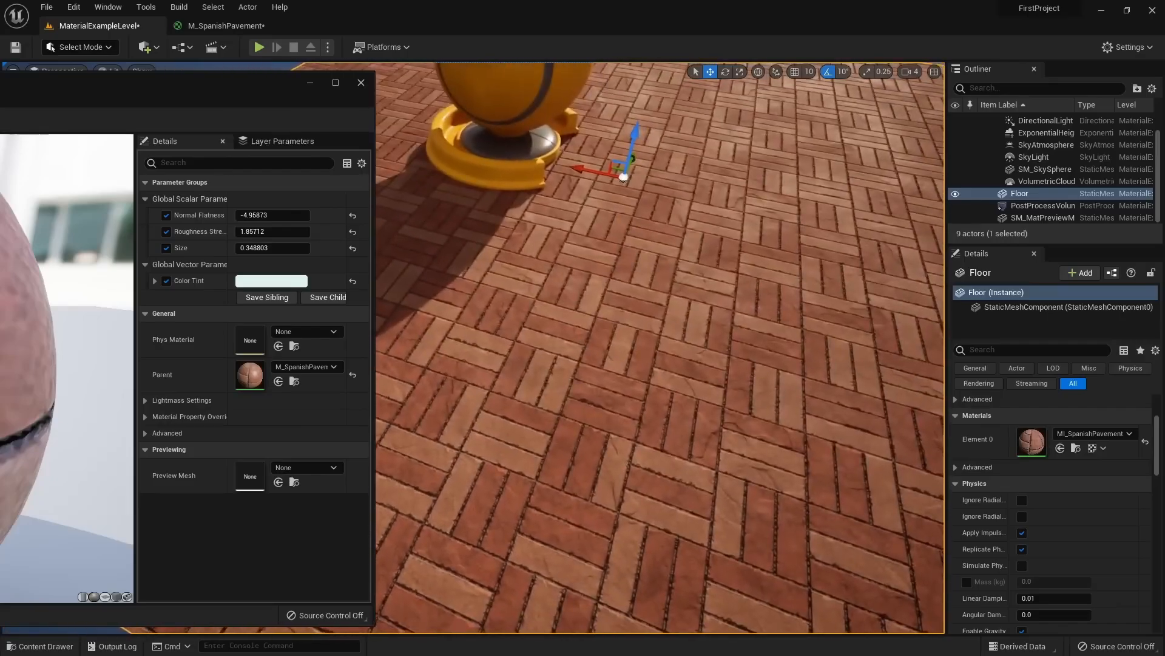
Reset Normal Flatness, Roughness Strenght, Size and Color Tint in MI_SpanishPavement to their defaults and inspect the floor
left_click(352, 216)
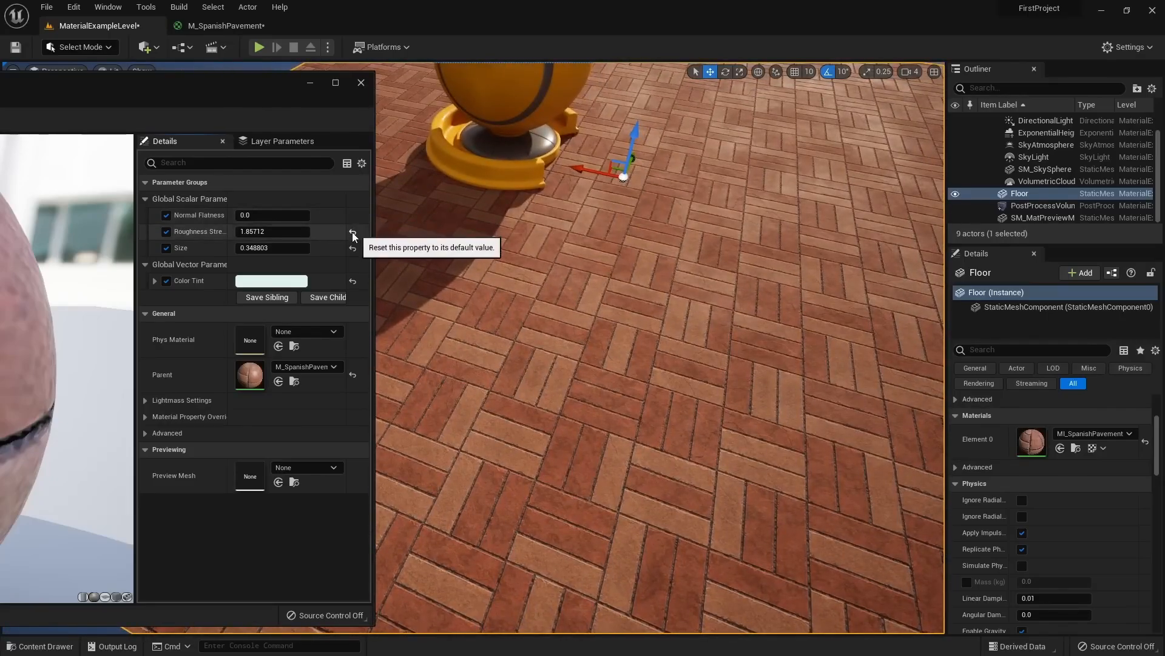
left_click(353, 233)
left_click(352, 247)
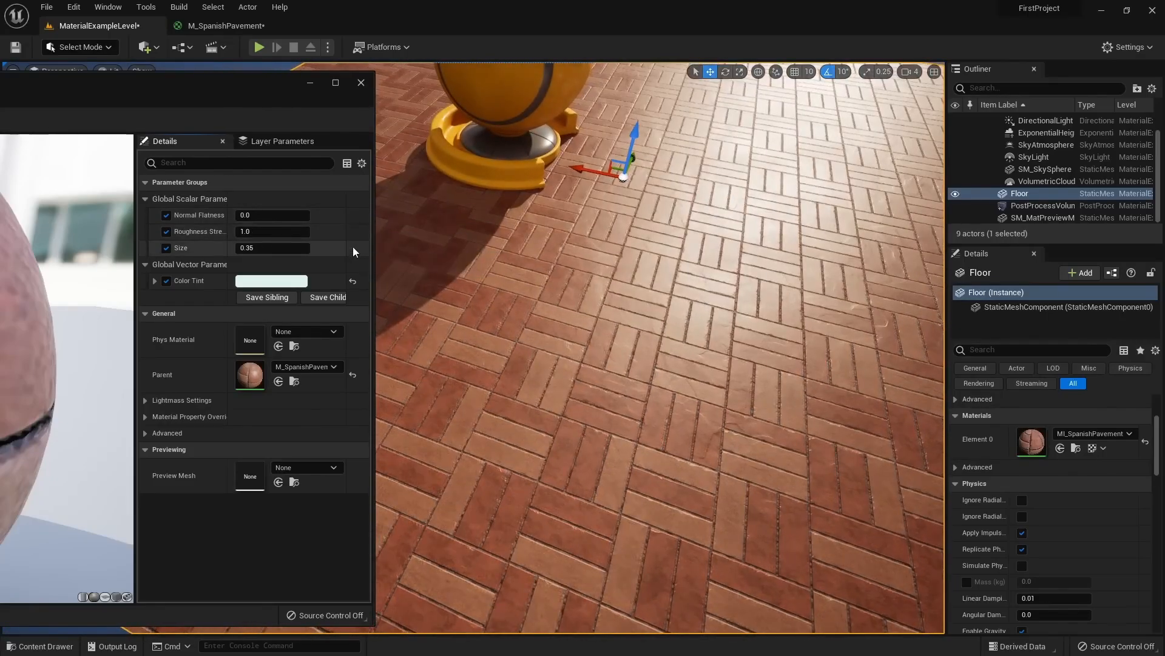
left_click(353, 281)
right_click_drag(461, 286, 514, 233)
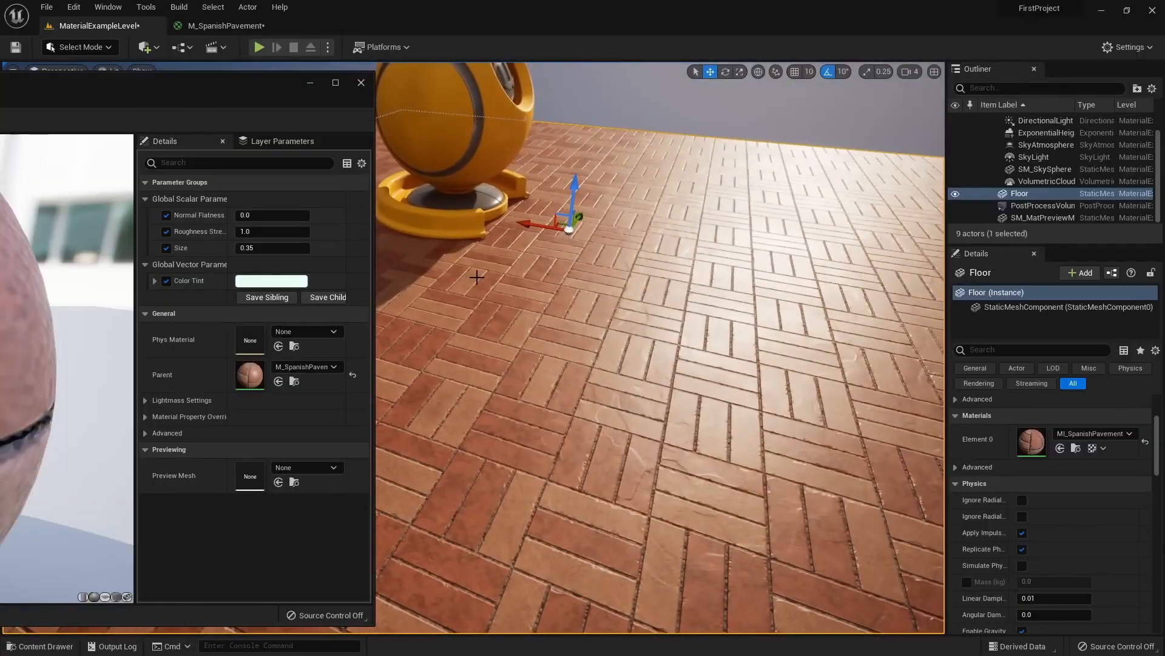
right_click_drag(477, 277, 508, 291)
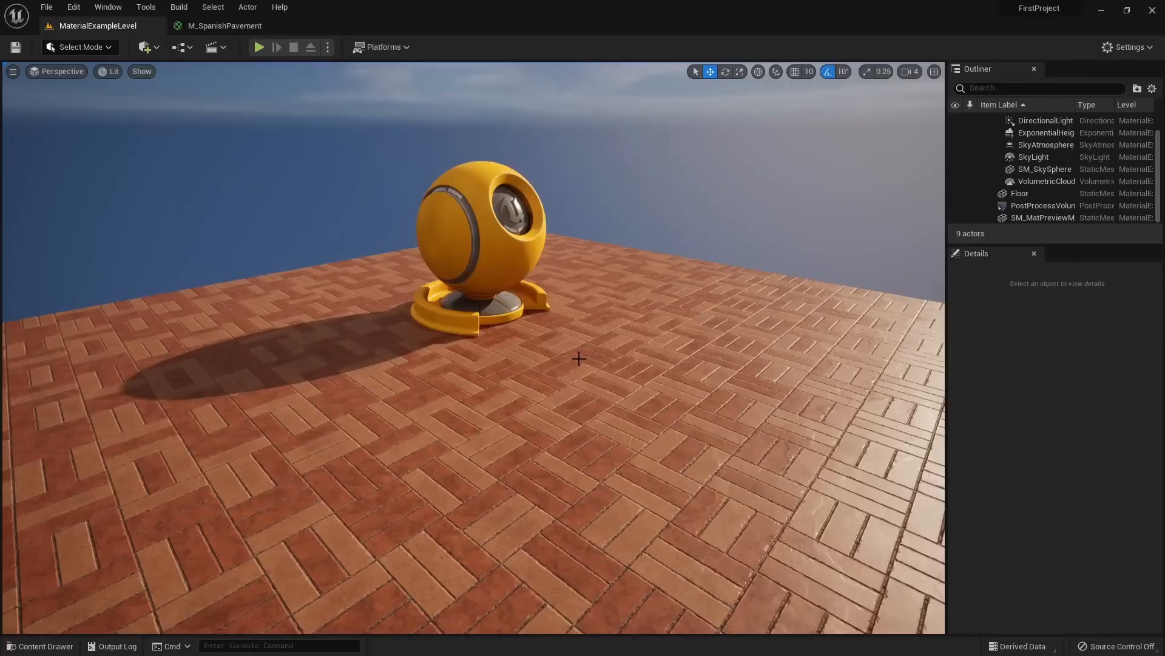
Review the M_SpanishPavement node graph and return to MaterialExampleLevel
left_click(219, 27)
left_click_drag(501, 445, 431, 154)
left_click(661, 526)
left_click(519, 296)
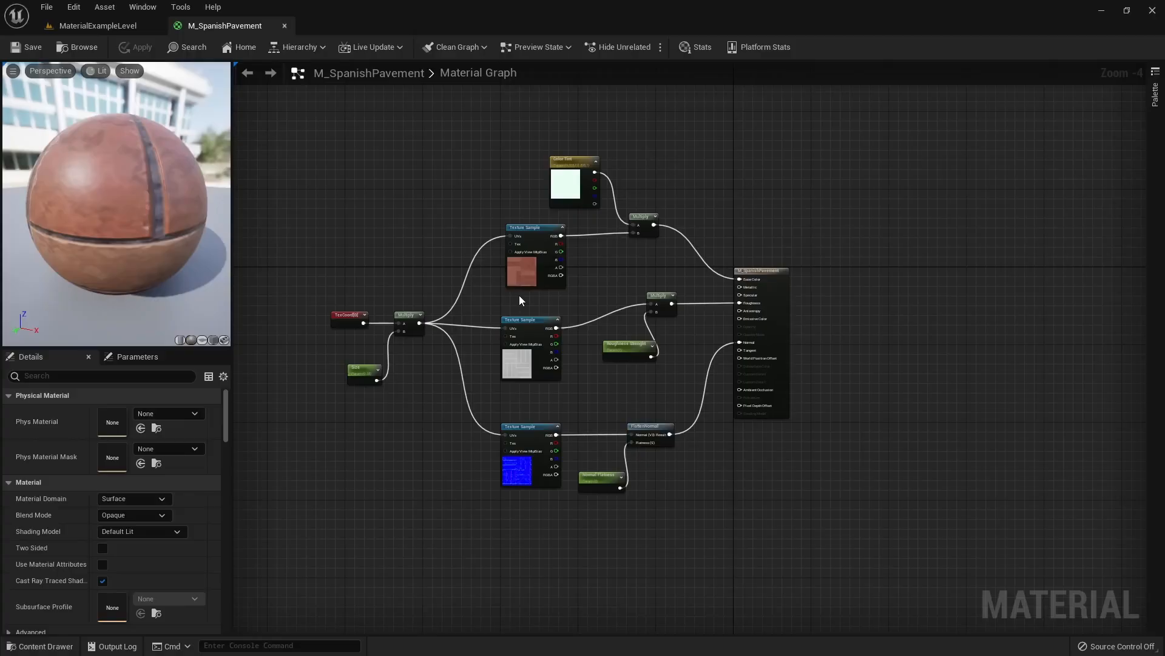
left_click(104, 28)
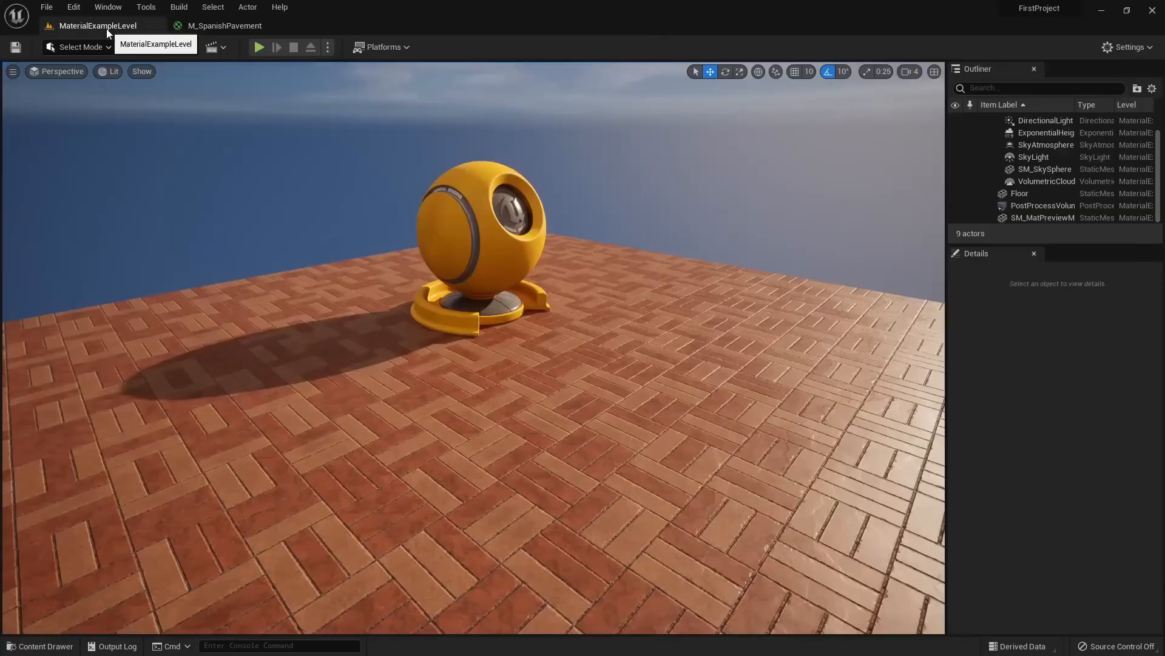
Rename the M_SpanishPavement material asset in the MyStuff folder as M_MasterMaterial
key("ctrl+space")
left_click(281, 463)
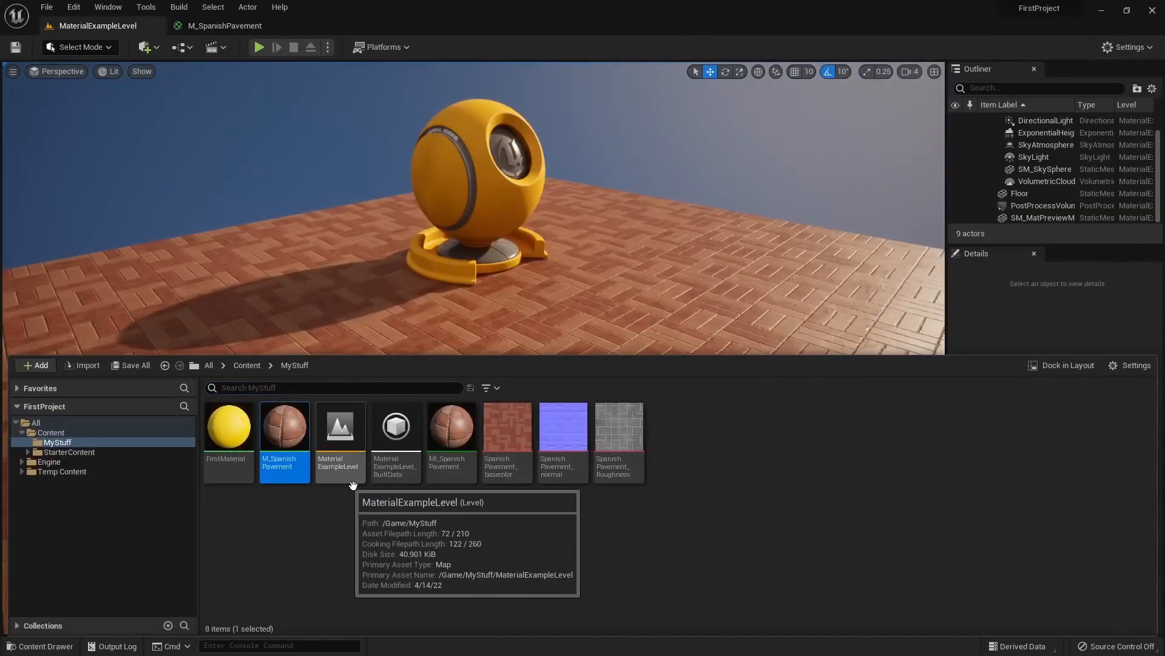
right_click(281, 465)
left_click(334, 227)
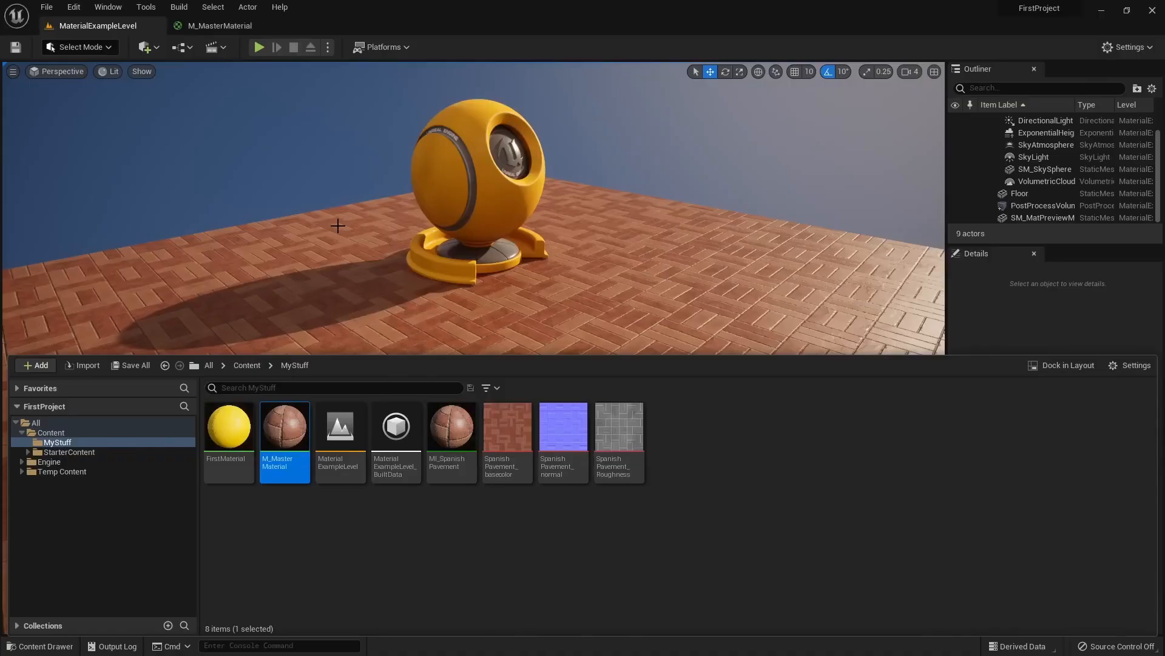
Open the M_MasterMaterial graph and examine its parameter nodes, Texture Samples and the nodes that combine them
double_click(300, 452)
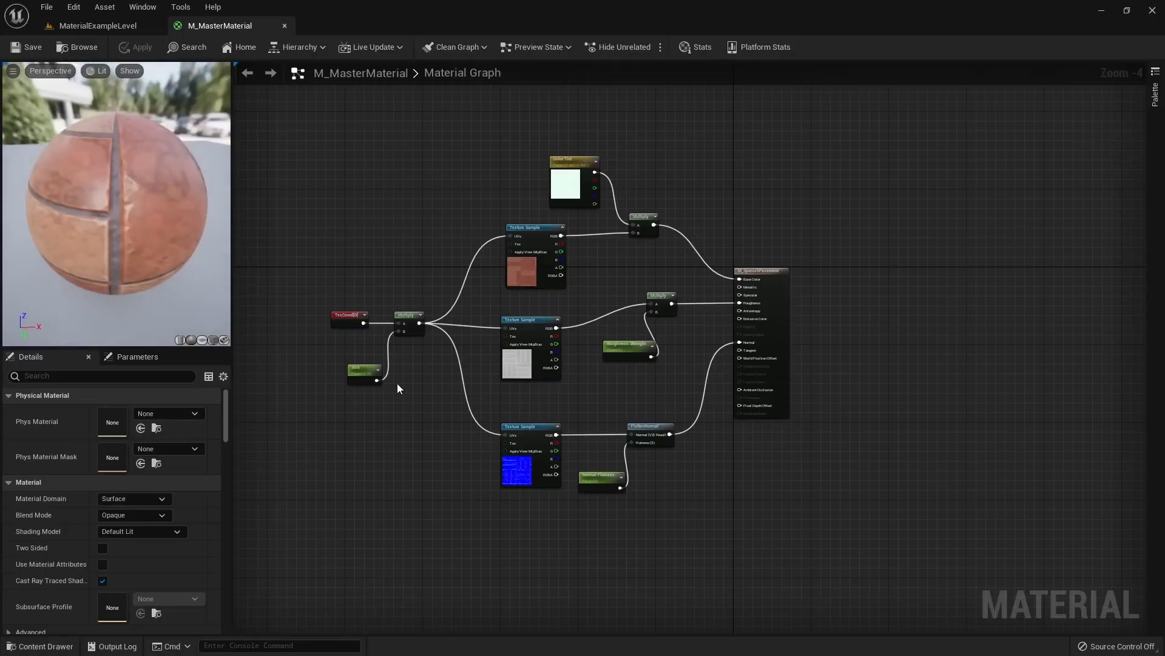
left_click(363, 372)
left_click(577, 185)
left_click(597, 473)
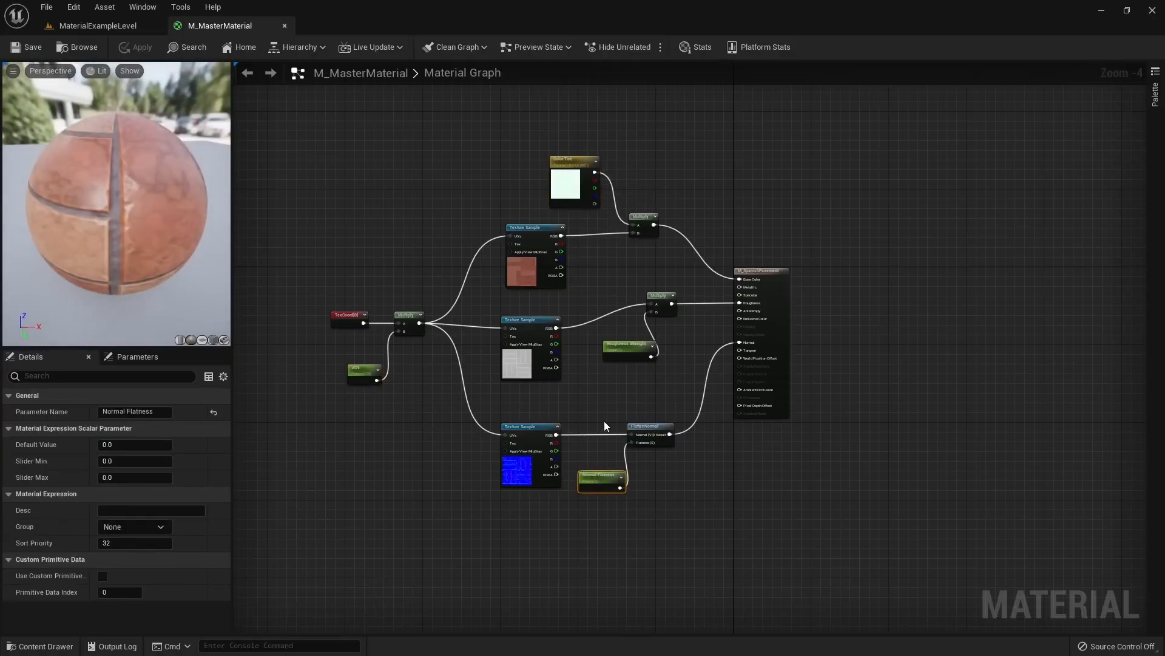
scroll(592, 415, "up", 1)
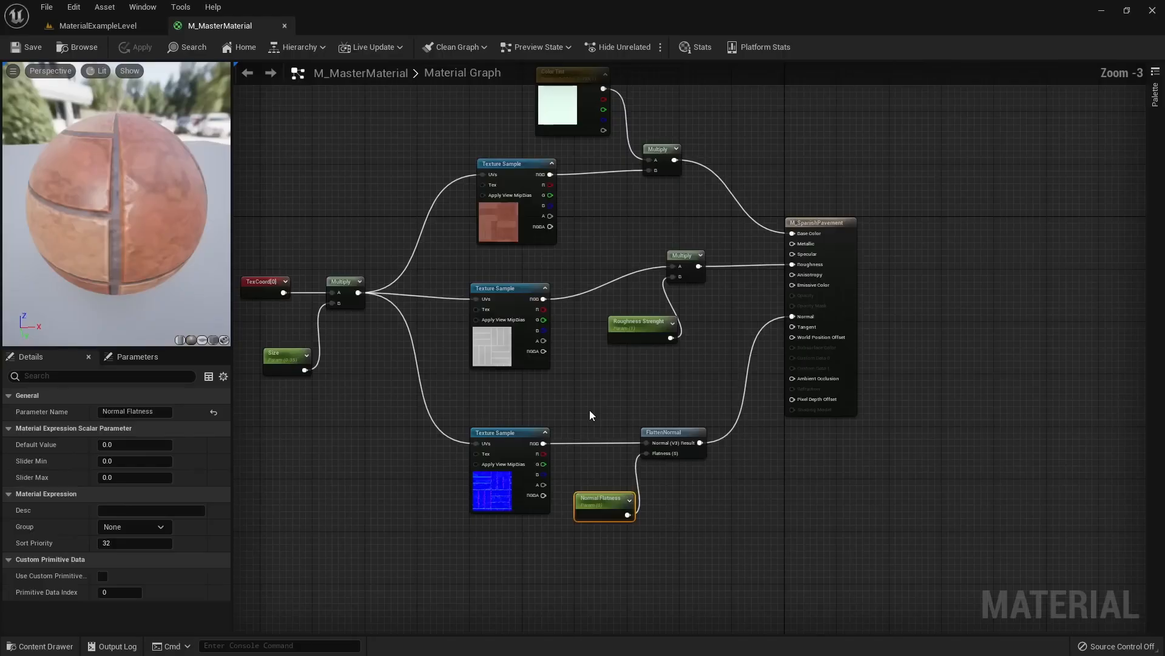
left_click_drag(426, 171, 511, 527)
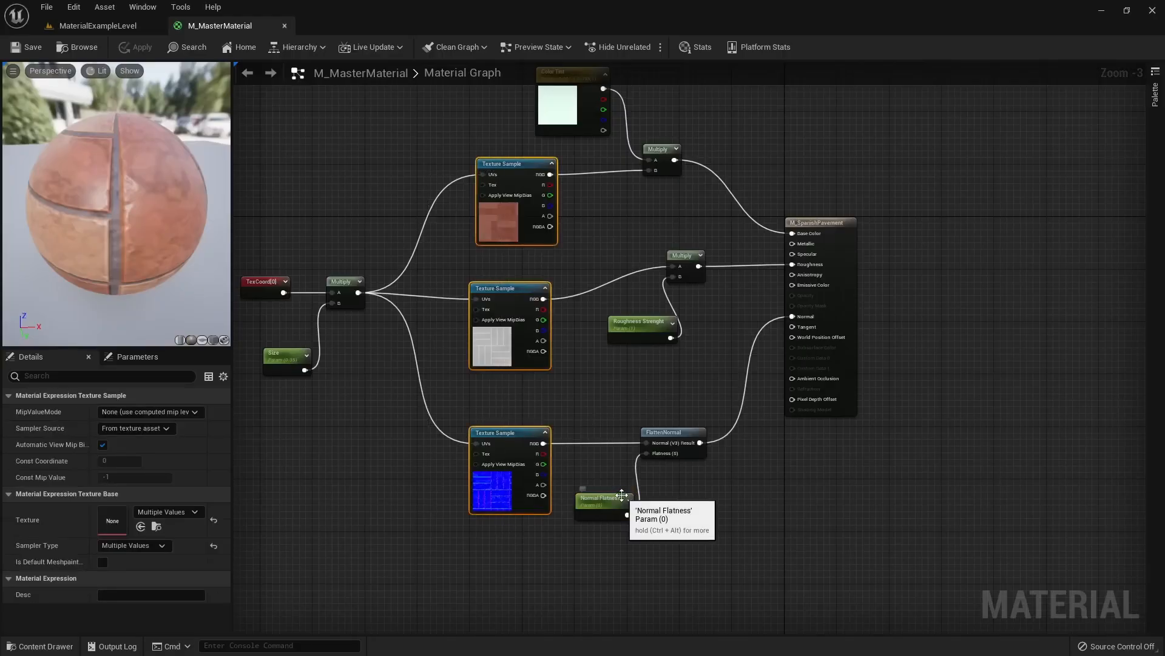
left_click_drag(583, 156, 645, 523)
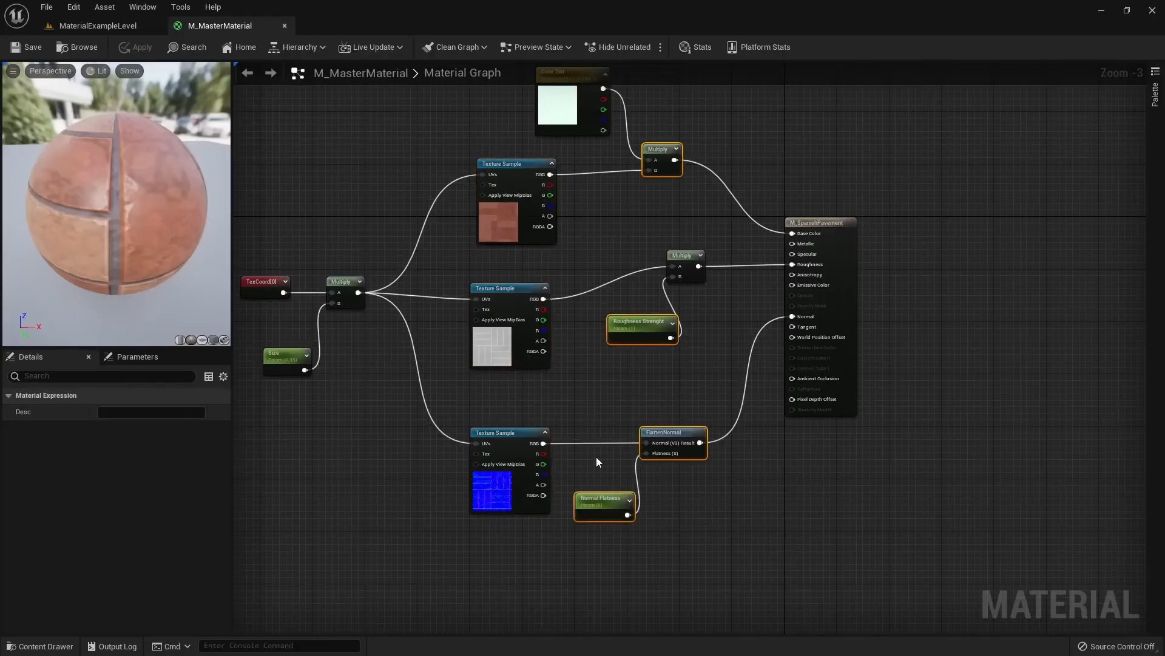
left_click(596, 456)
scroll(608, 519, "up", 3)
right_click_drag(610, 519, 595, 488)
left_click(587, 476)
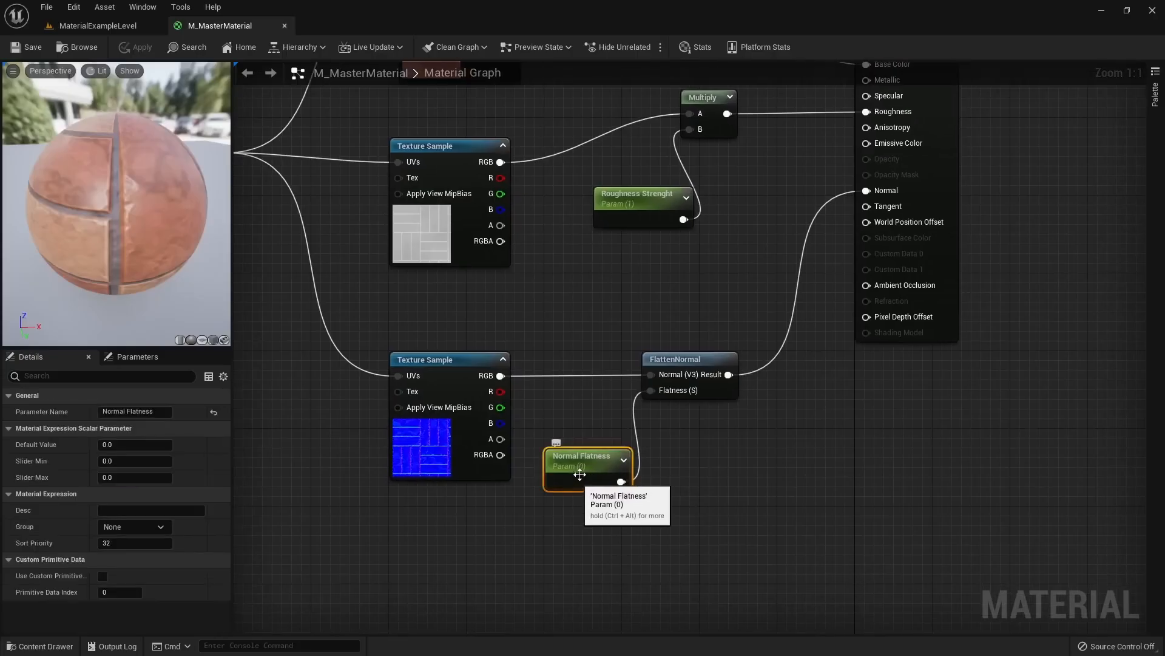
left_click(441, 432)
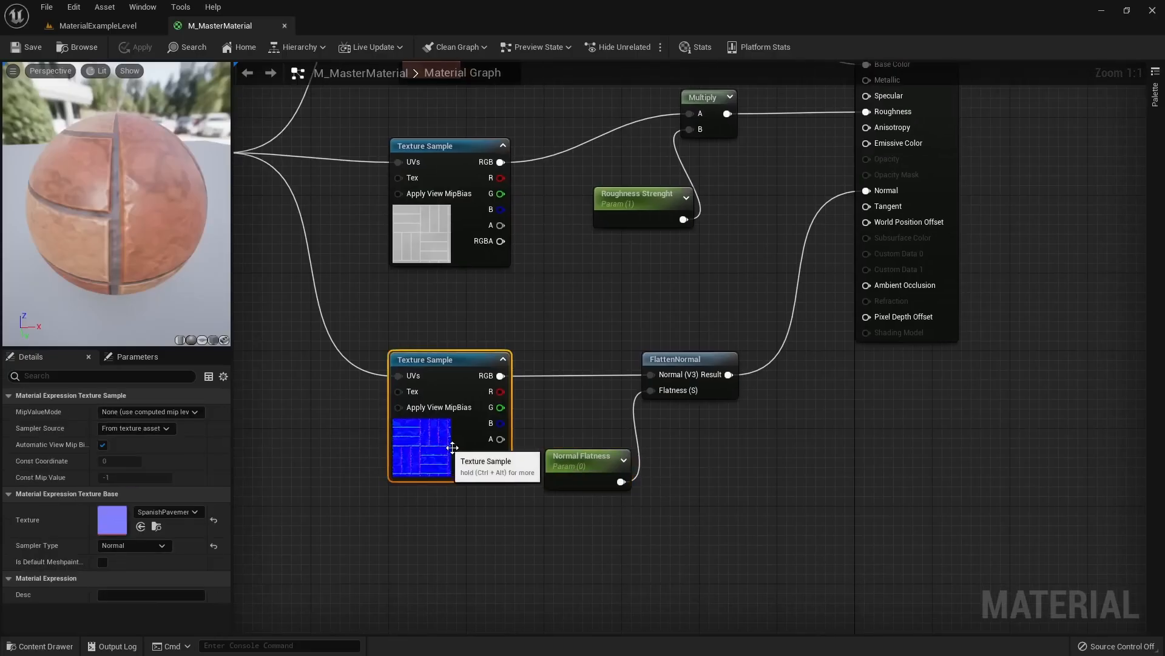
right_click_drag(603, 419, 584, 570)
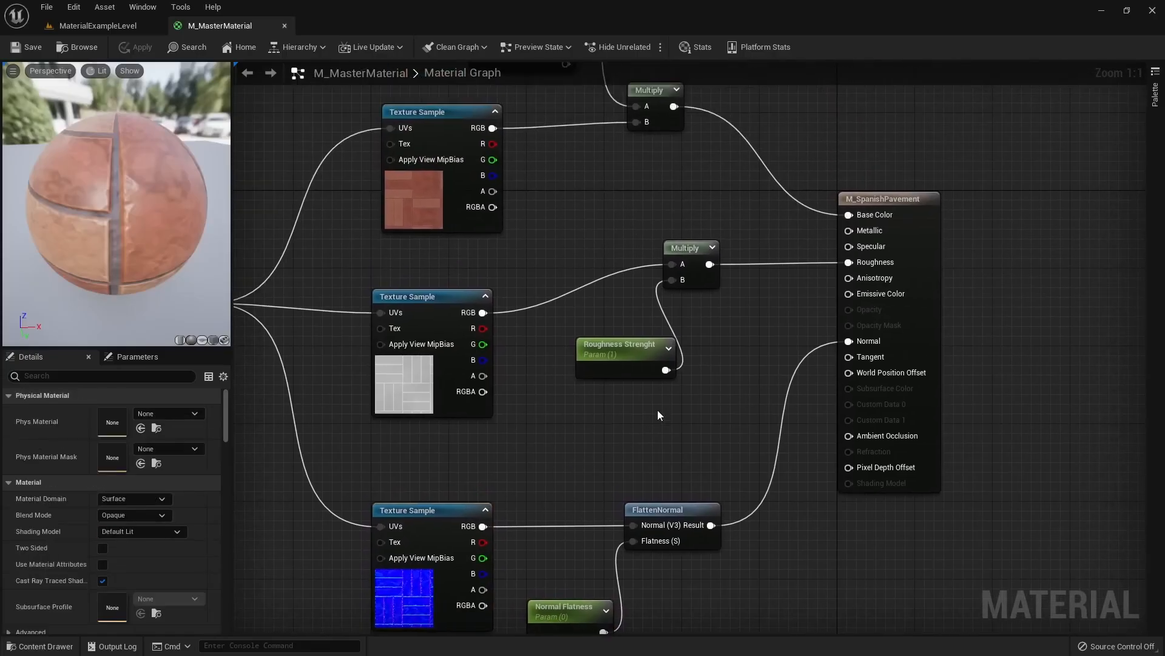
Correct the name of the Roughness Strenght parameter to Roughness Strength
left_click(595, 375)
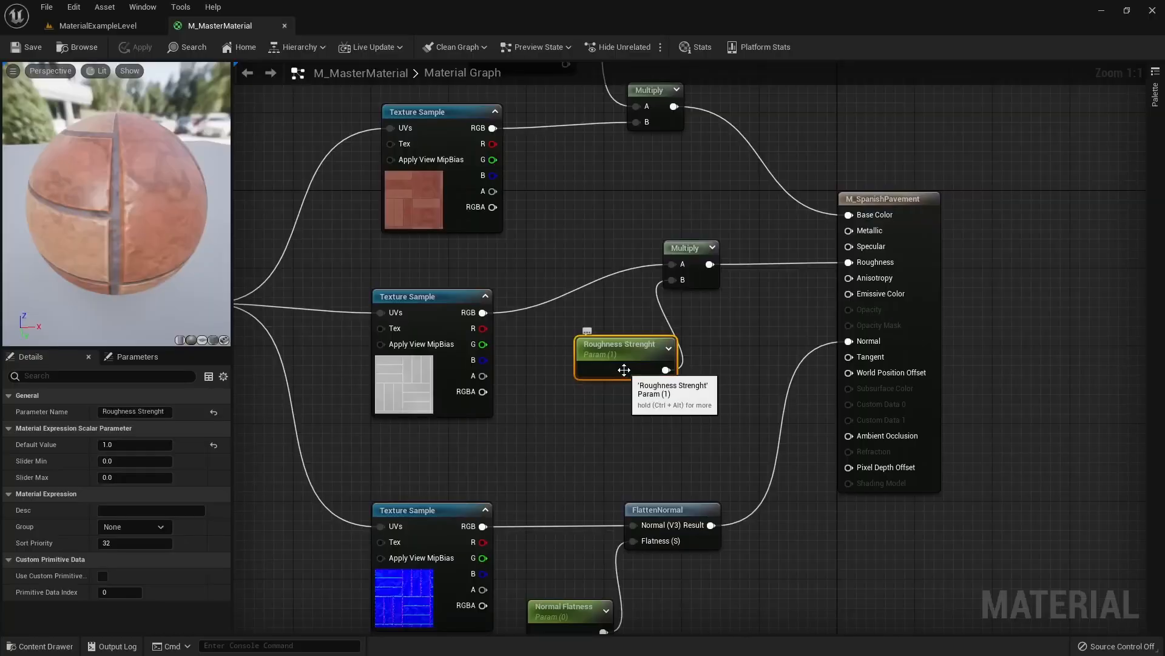
left_click(430, 410)
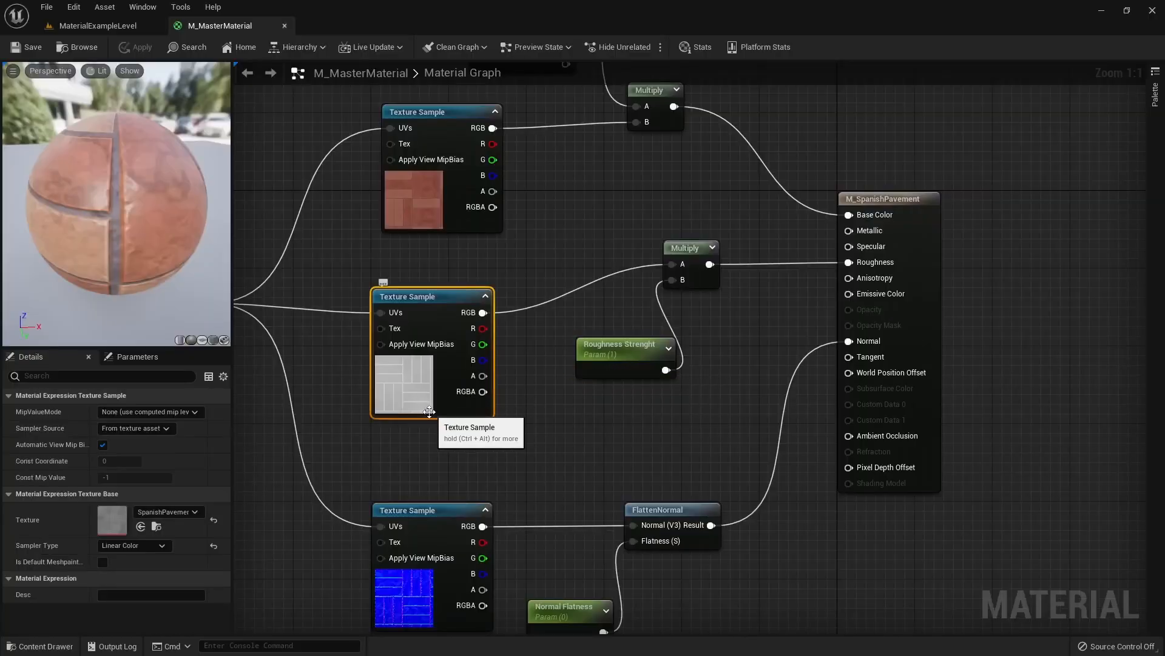
left_click(620, 364)
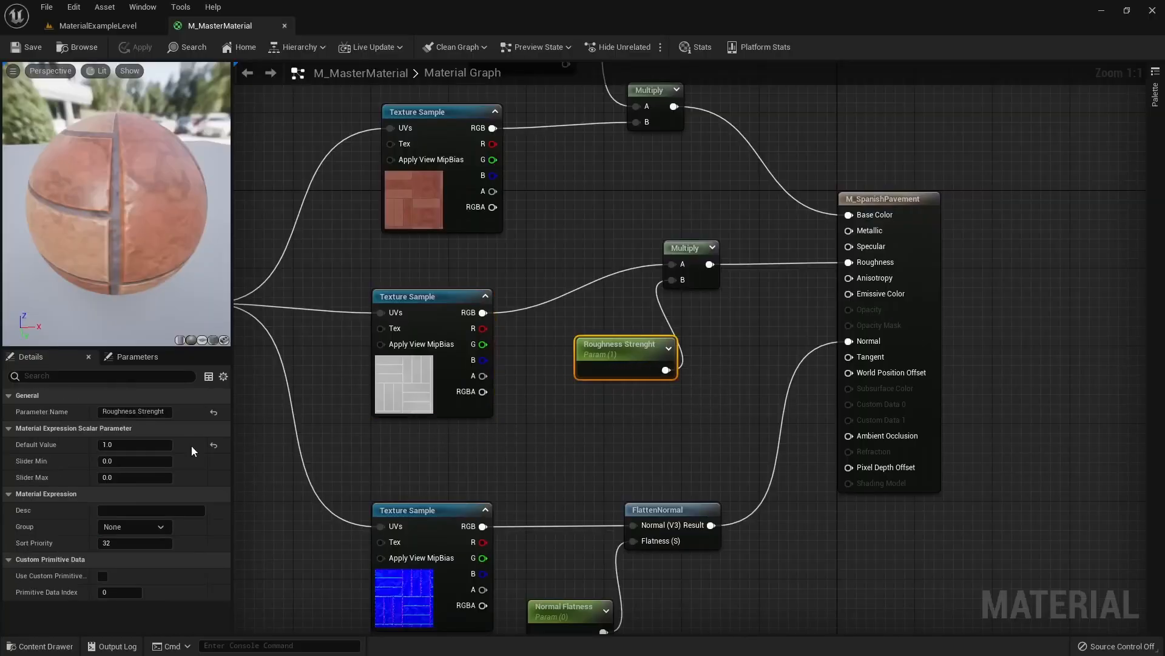
left_click(161, 411)
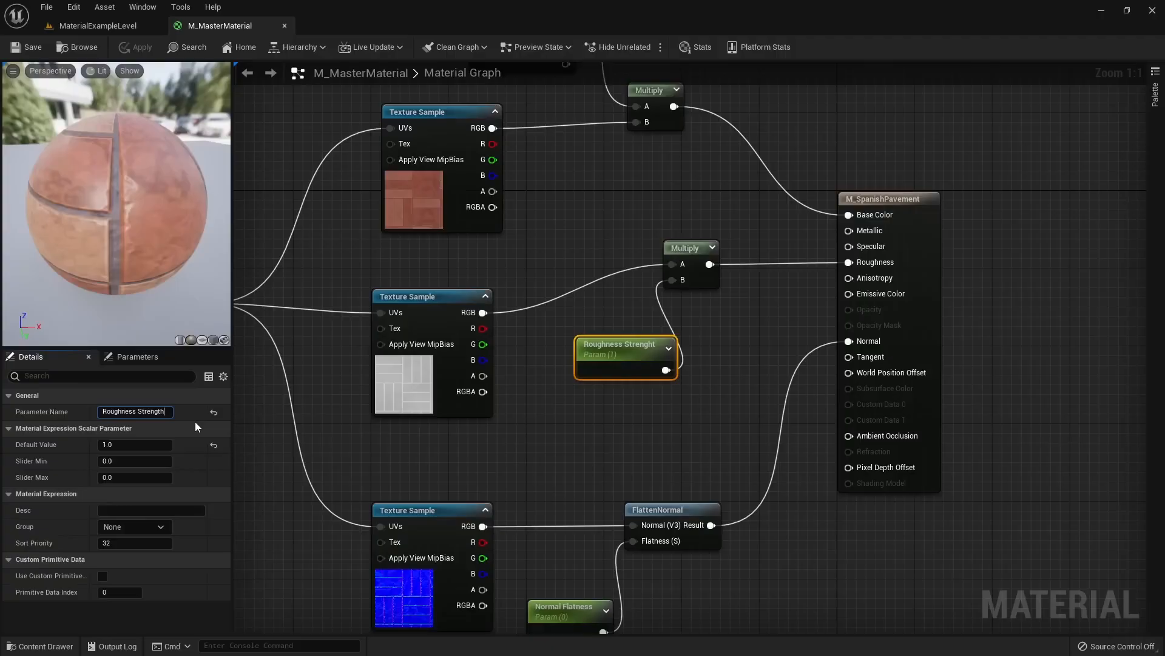
key("Return")
left_click(547, 333)
Set the Color Tint parameter's default color to pure white, with saturation 0 and value 1
right_click_drag(547, 334, 629, 408)
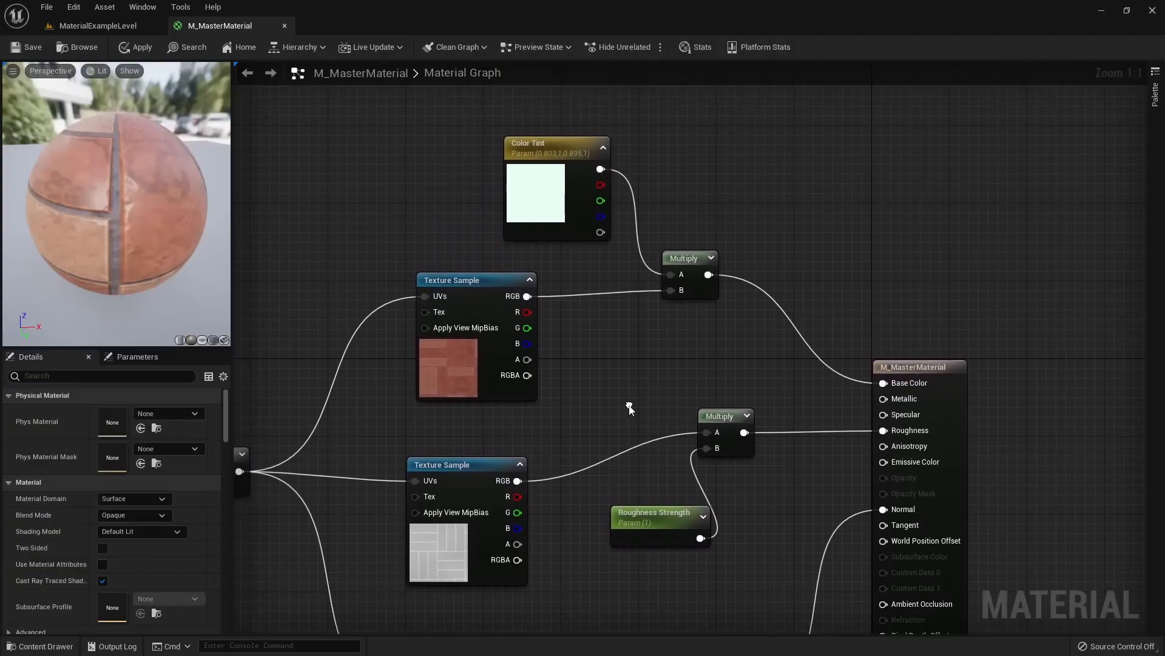
left_click(542, 225)
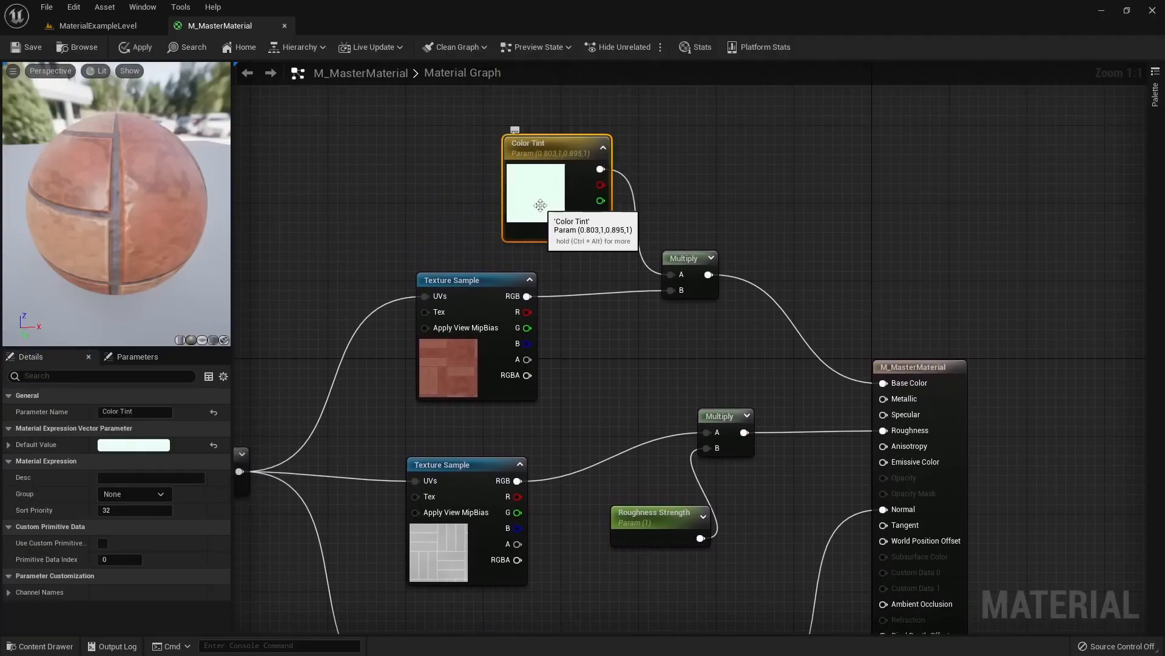
left_click(446, 389)
left_click(443, 425)
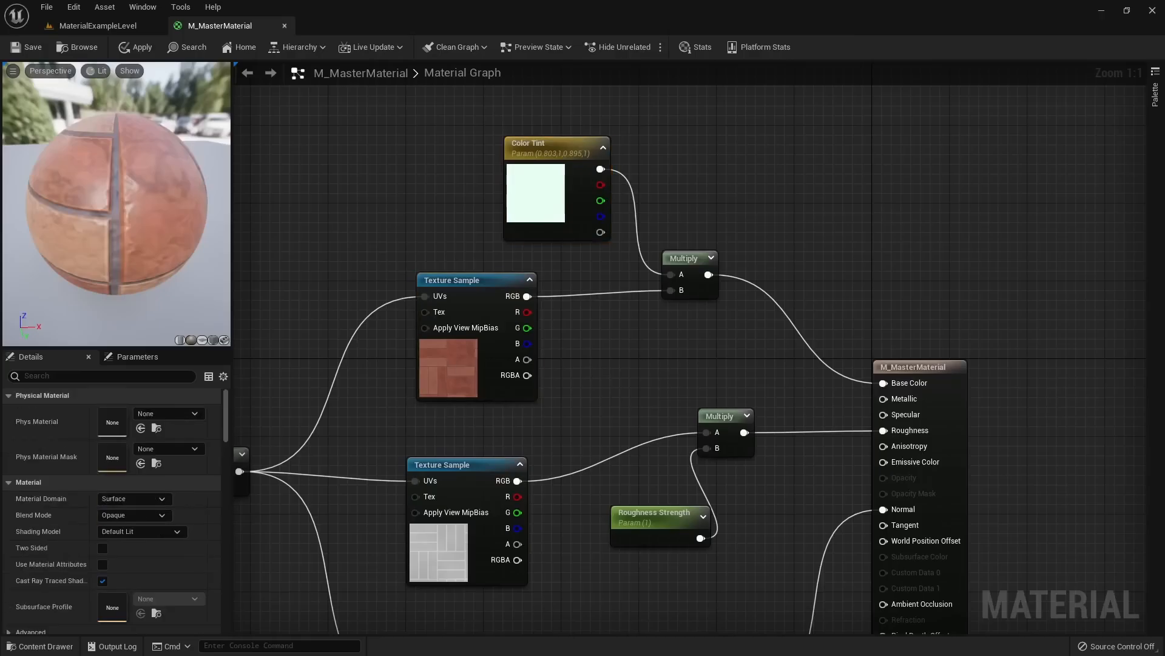
right_click_drag(563, 213, 553, 216)
left_click(553, 216)
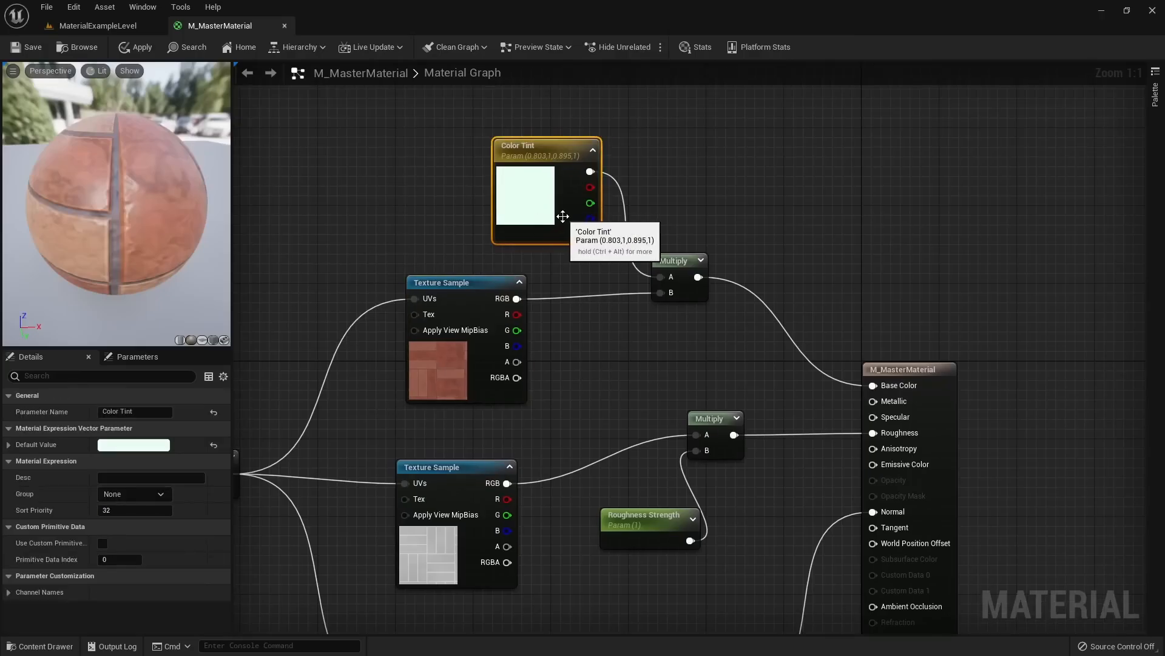
double_click(527, 193)
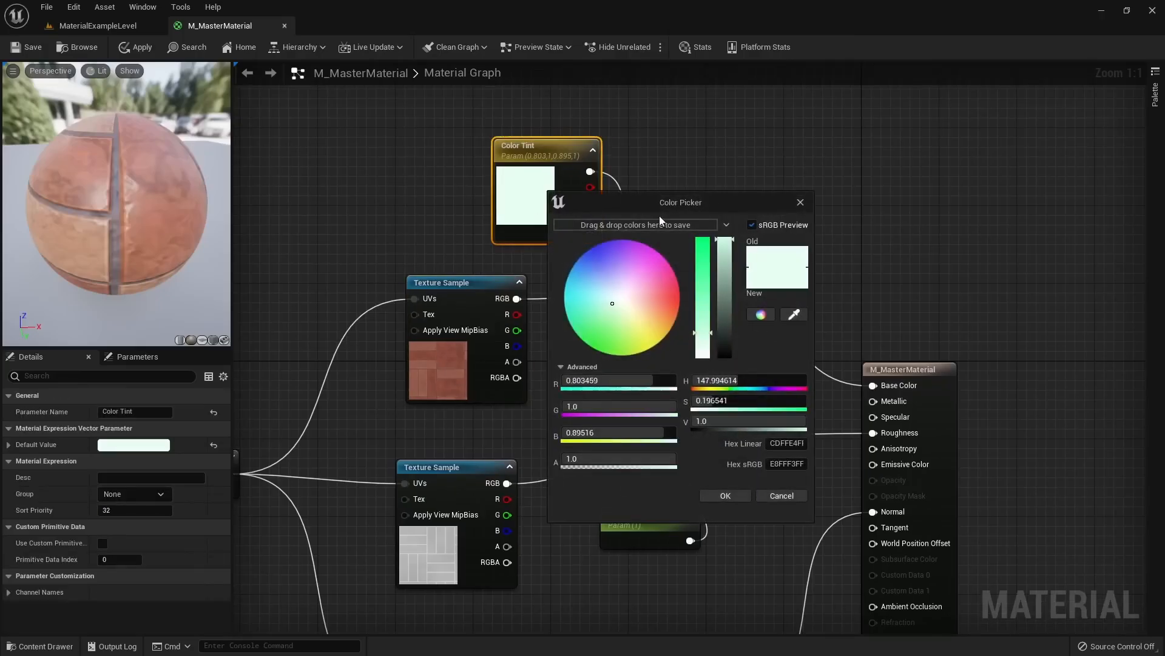
left_click_drag(656, 207, 647, 203)
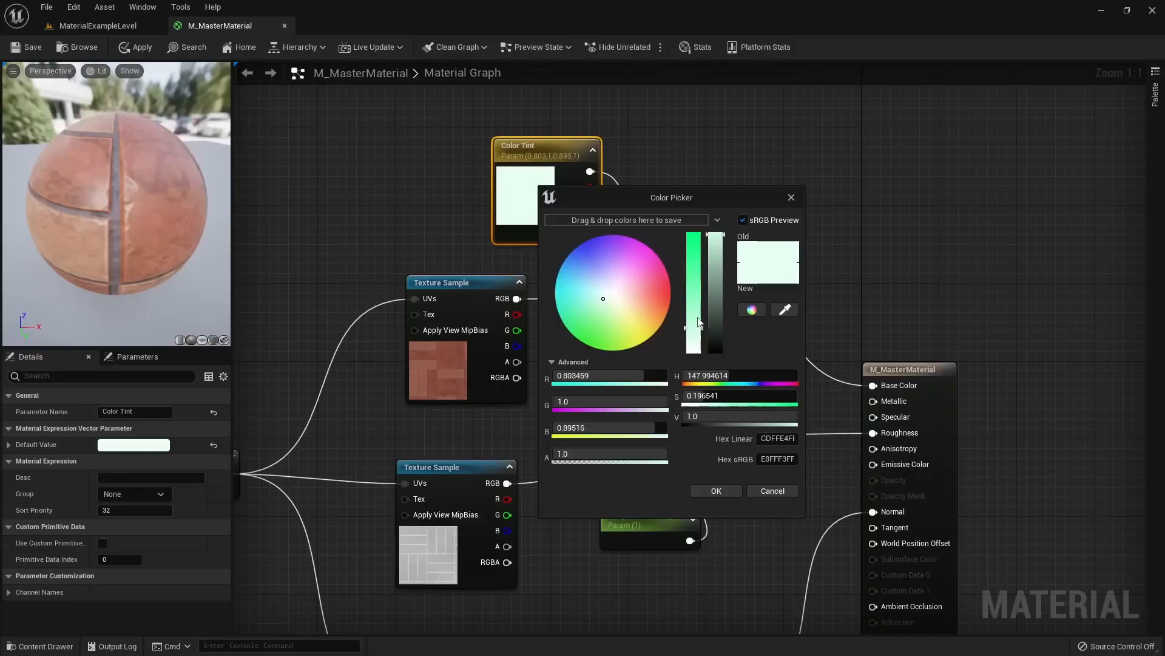
left_click_drag(695, 332, 697, 409)
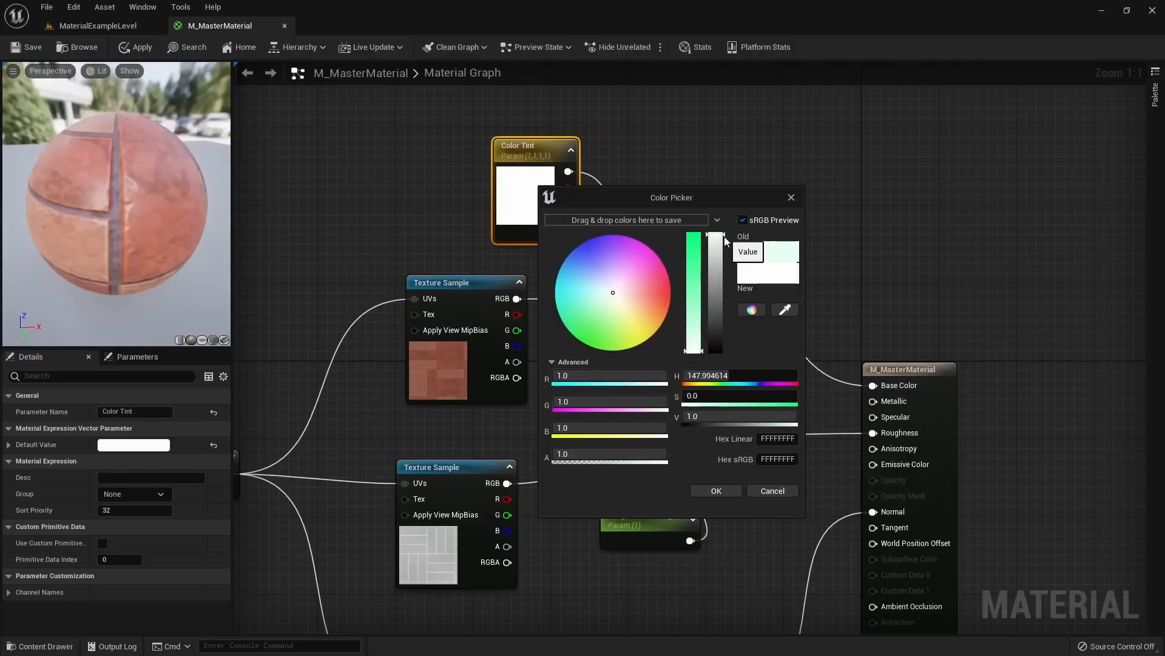
left_click_drag(721, 240, 698, 118)
left_click(717, 491)
Set the Size parameter's default value to 1 and apply the changes to M_MasterMaterial
right_click_drag(616, 325, 694, 273)
left_click(584, 337)
left_click(461, 385)
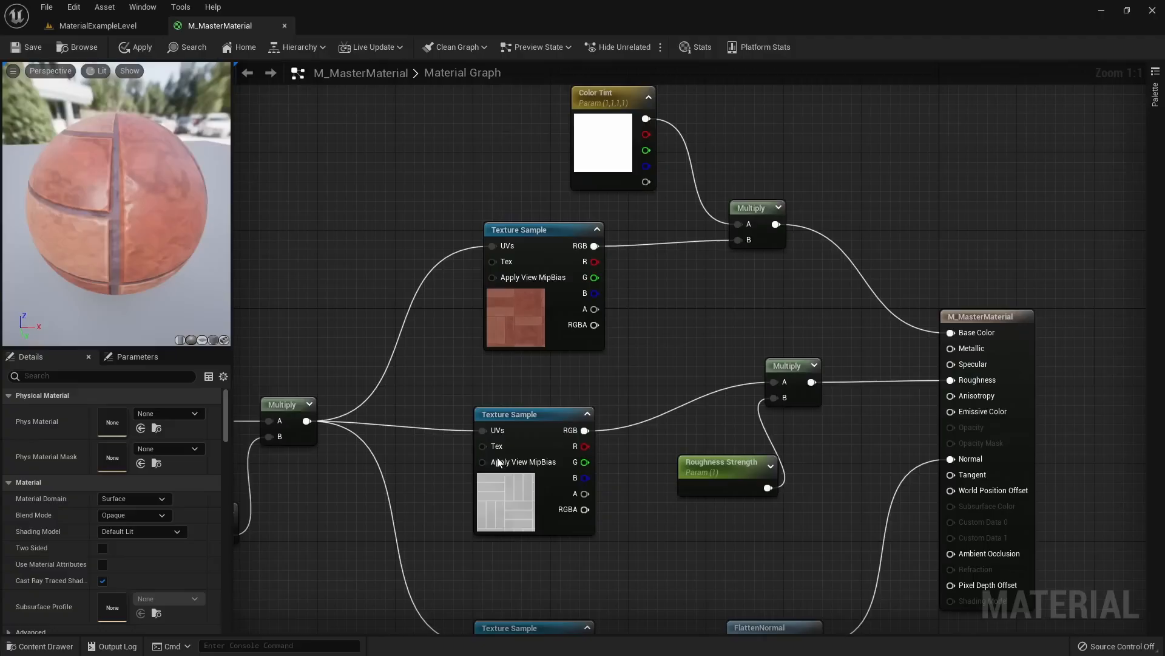
right_click_drag(415, 497, 731, 388)
left_click_drag(640, 358, 628, 417)
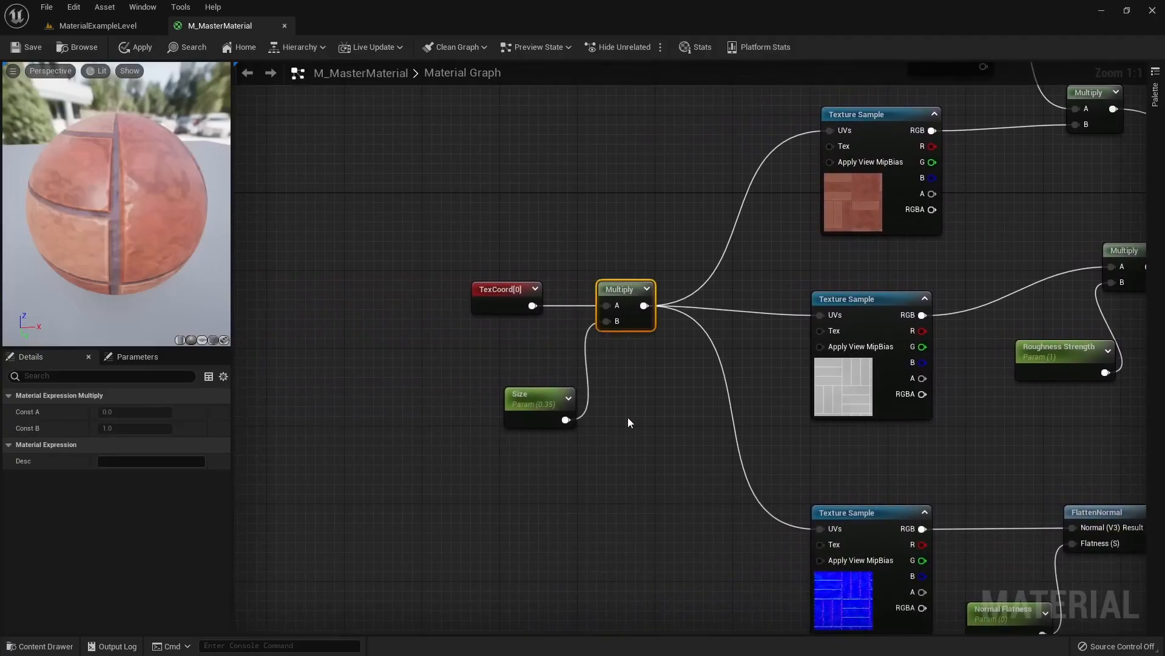
right_click_drag(628, 417, 595, 385)
left_click(594, 385)
left_click_drag(450, 338, 556, 457)
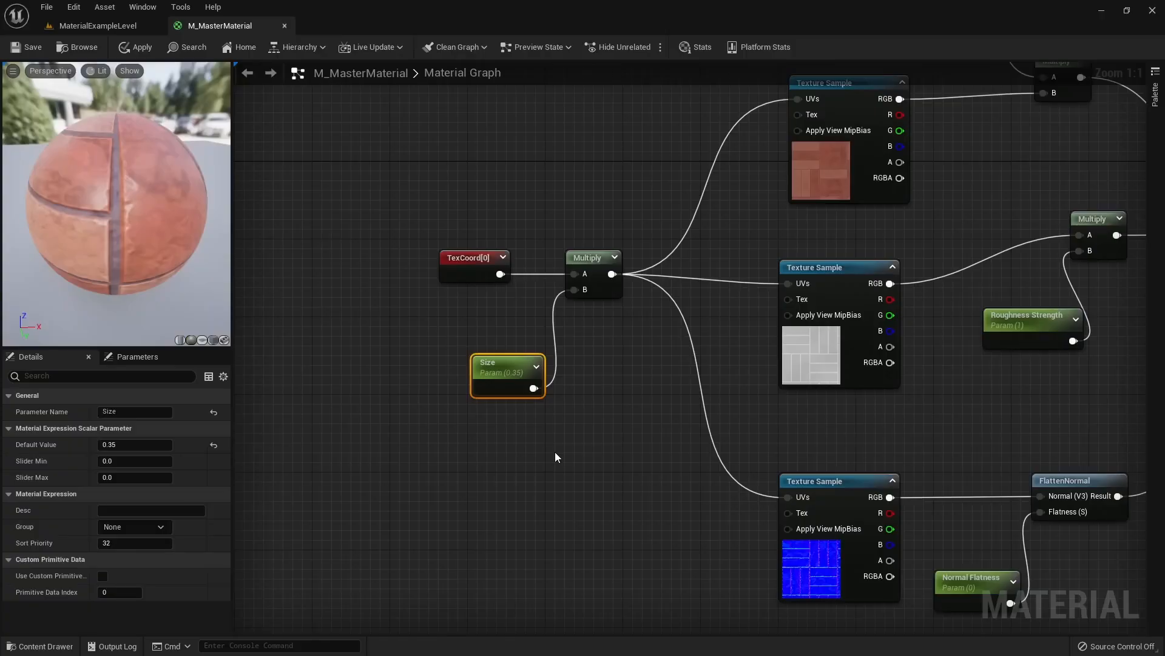
left_click(480, 348)
right_click_drag(585, 373, 576, 385)
left_click_drag(480, 348, 566, 481)
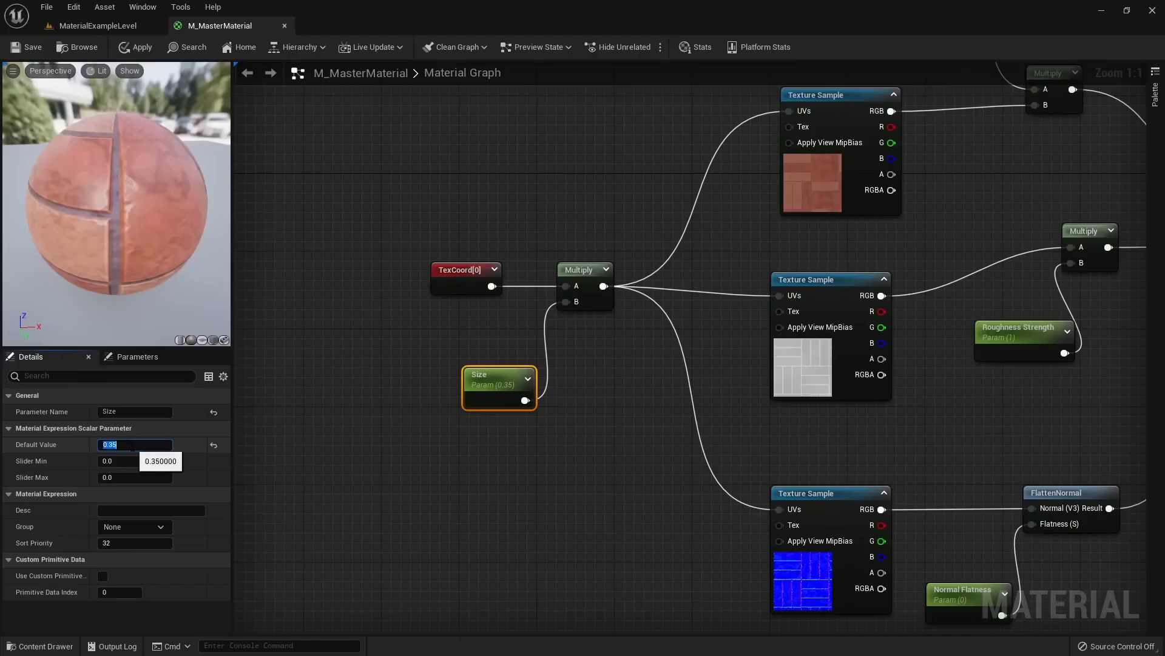
type("1")
key("Return")
left_click(504, 461)
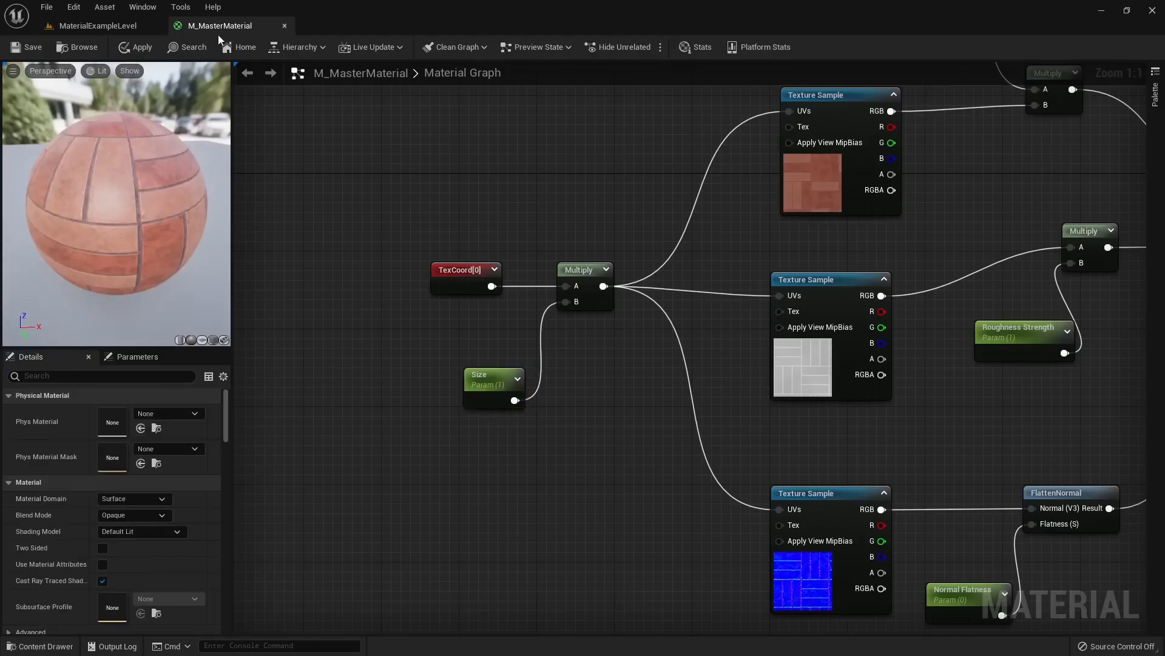
left_click(139, 47)
Open MI_SpanishPavement, reset its Size and Color Tint to the parent's defaults, check the tint color, and close the instance
scroll(683, 427, "down", 2)
right_click_drag(684, 428, 508, 436)
key("ctrl+space")
left_click(577, 380)
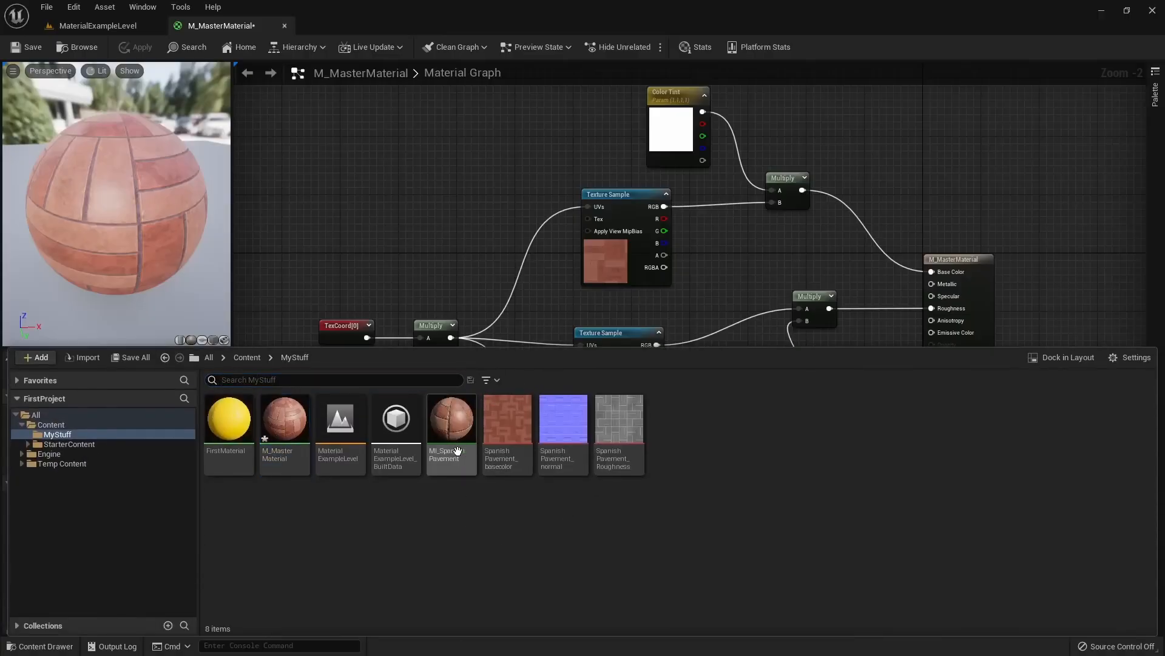
double_click(457, 452)
left_click_drag(748, 60, 620, 70)
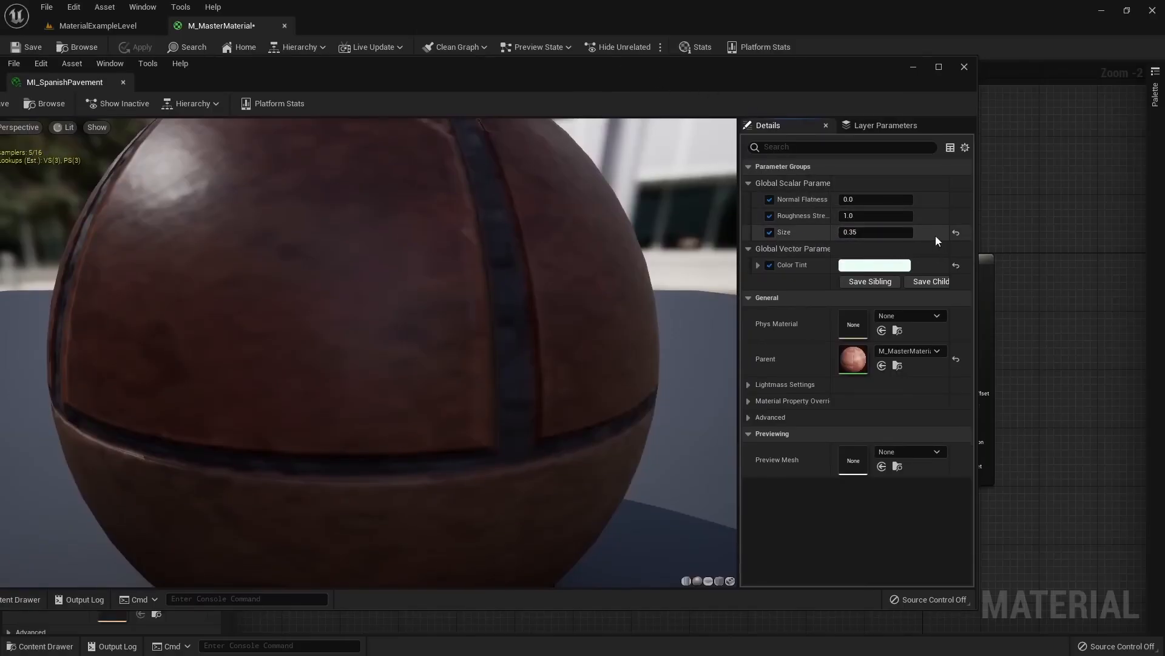
left_click(956, 233)
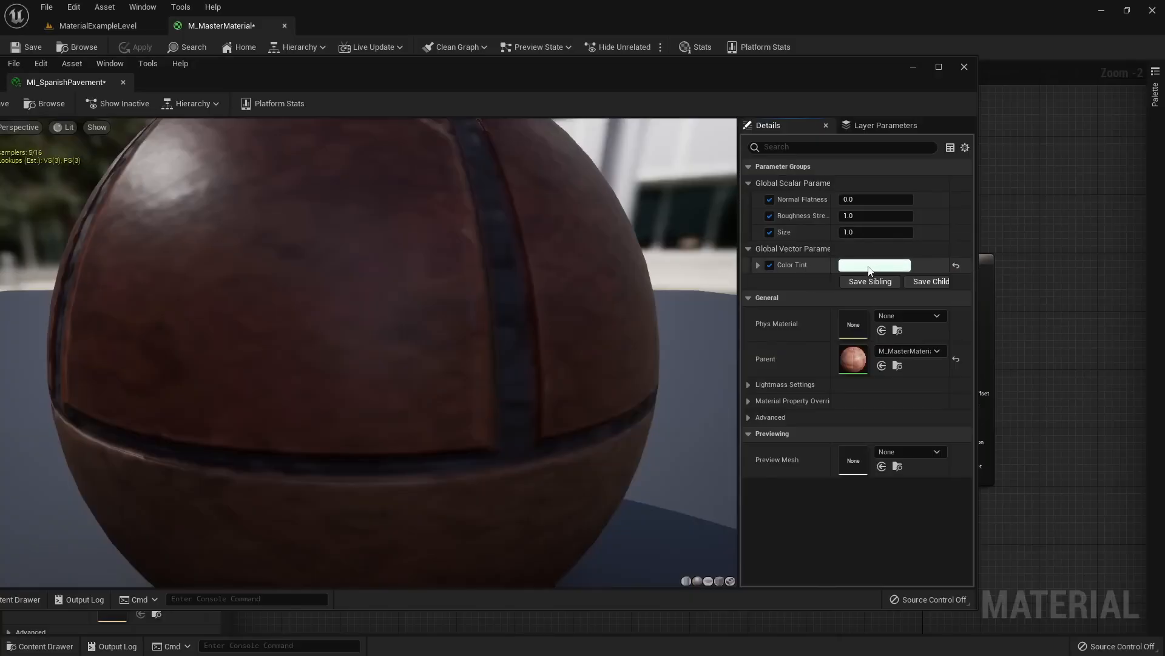
left_click(956, 265)
left_click(889, 265)
left_click_drag(947, 271, 793, 199)
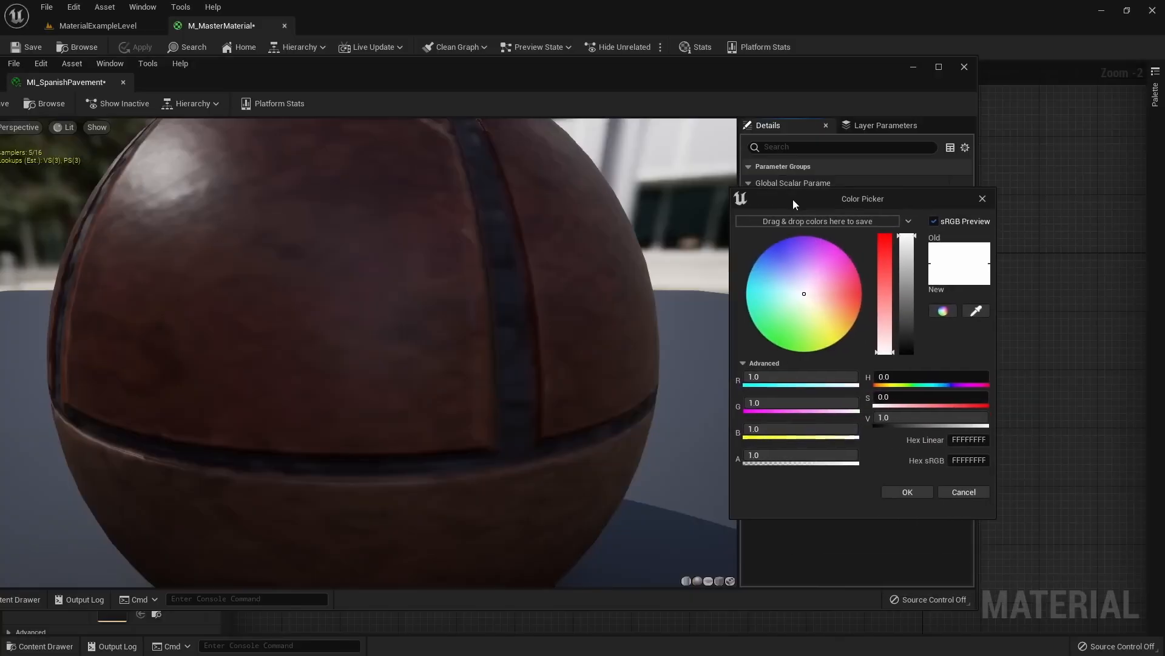
left_click(907, 492)
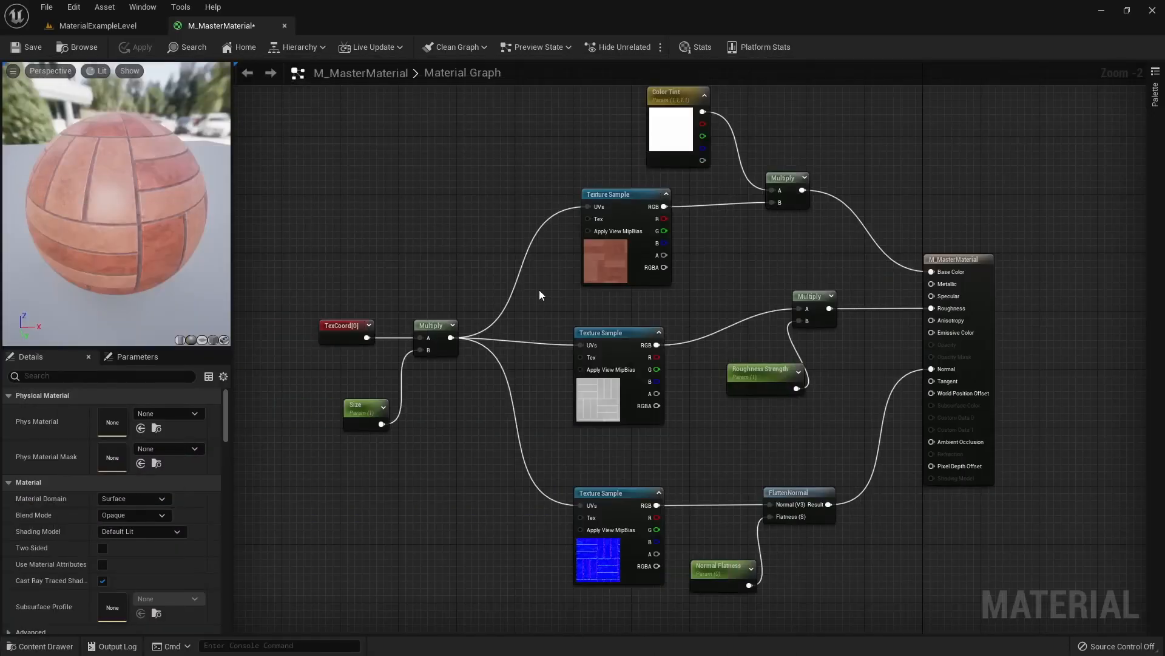
Examine the base color, roughness and normal Texture Sample nodes in the M_MasterMaterial graph
right_click_drag(539, 289, 551, 272)
left_click(617, 237)
left_click(612, 370)
left_click(625, 473)
left_click(615, 232)
left_click(628, 312)
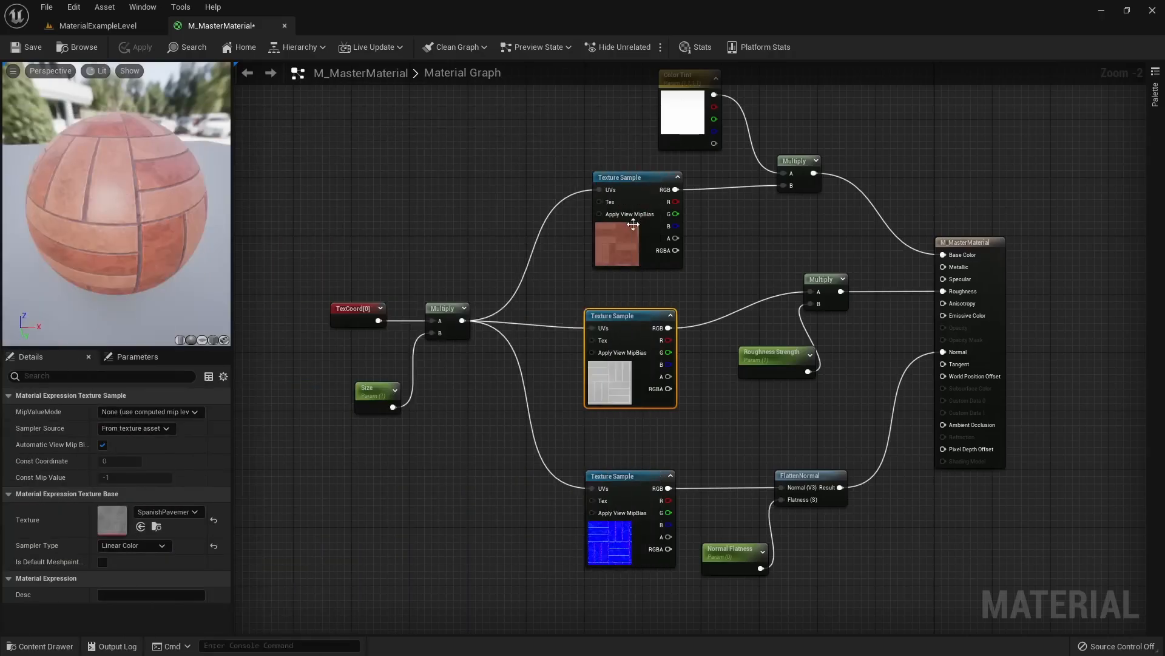
left_click(633, 224)
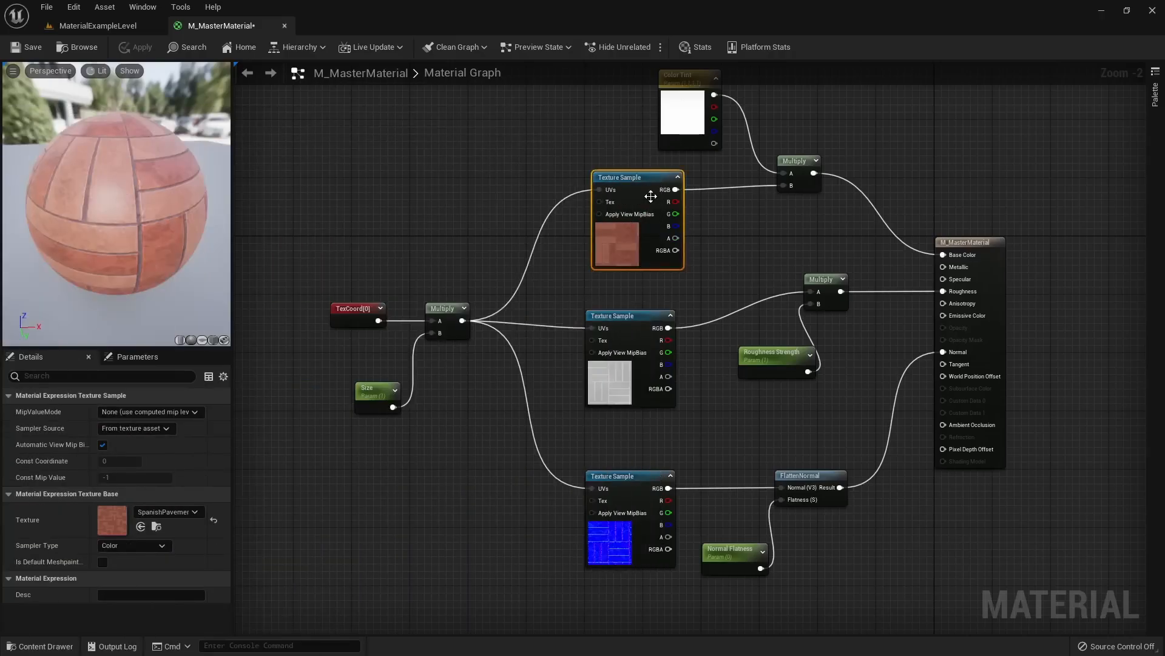
Convert the base color and roughness Texture Samples to parameters named Color and Roughness
right_click(635, 191)
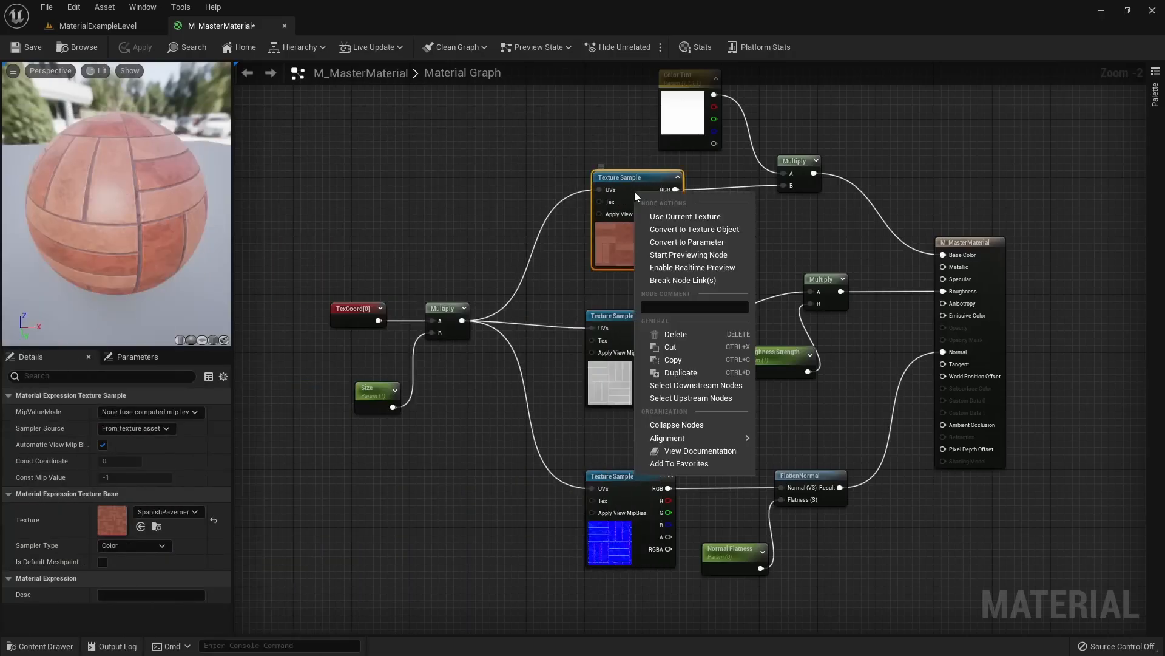
left_click(710, 242)
type("Color")
key("Return")
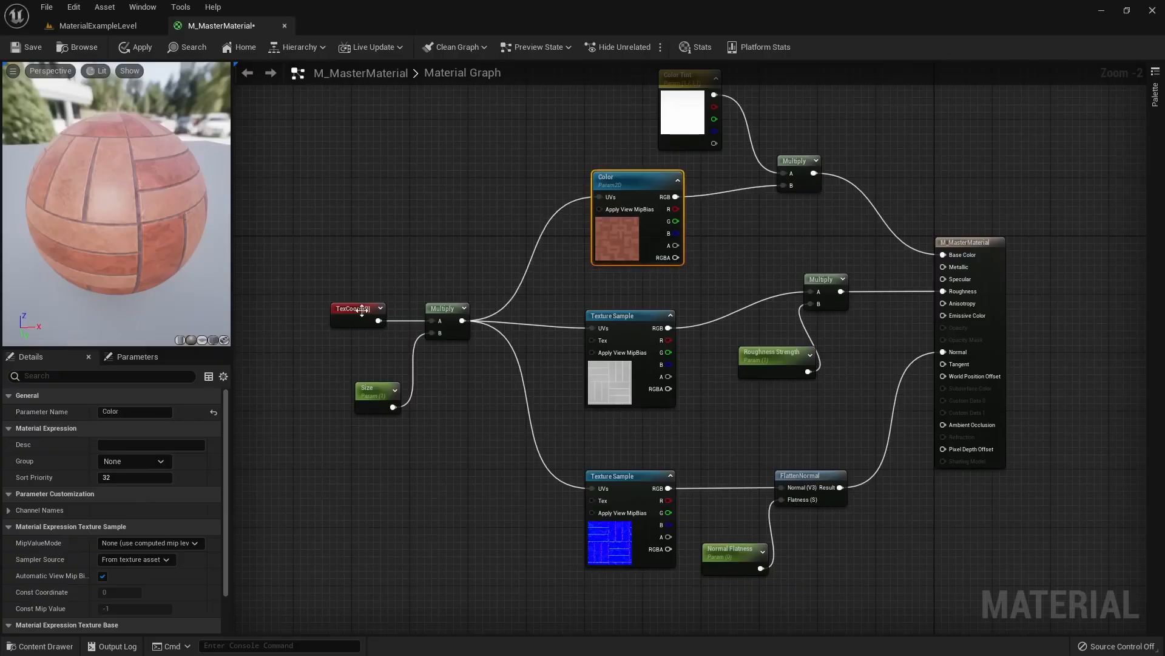
right_click(637, 335)
left_click(701, 386)
type("Roughness")
key("Return")
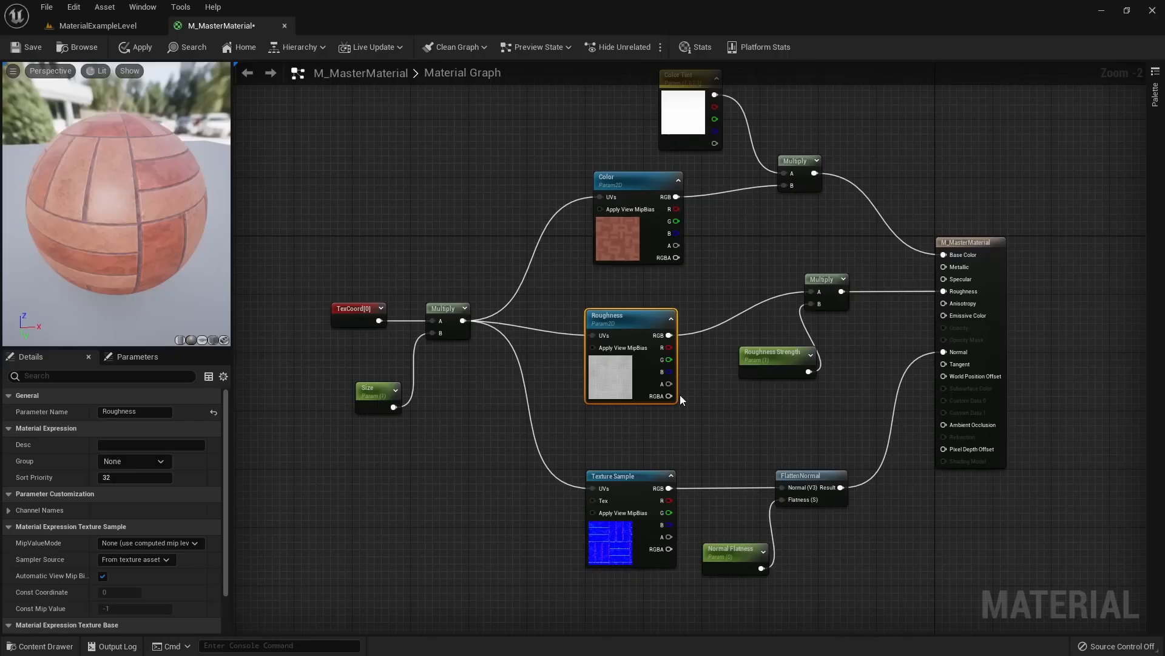
Convert the normal map Texture Sample to a parameter named Normal and apply the changes to M_MasterMaterial
right_click(642, 484)
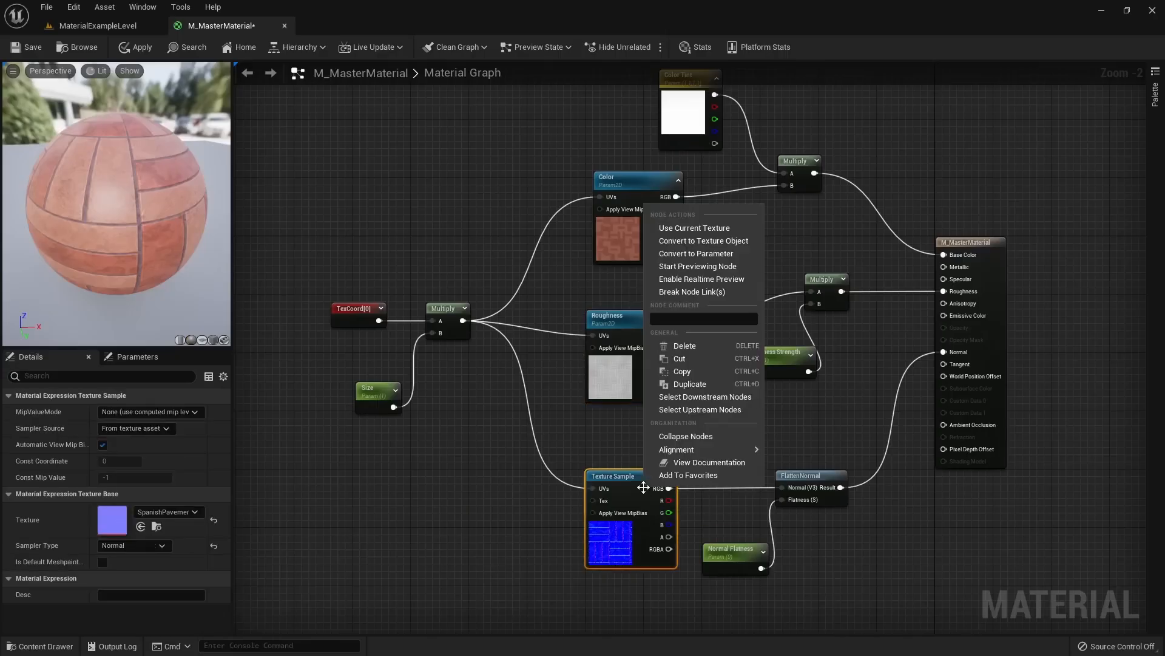
left_click(717, 255)
type("Normal")
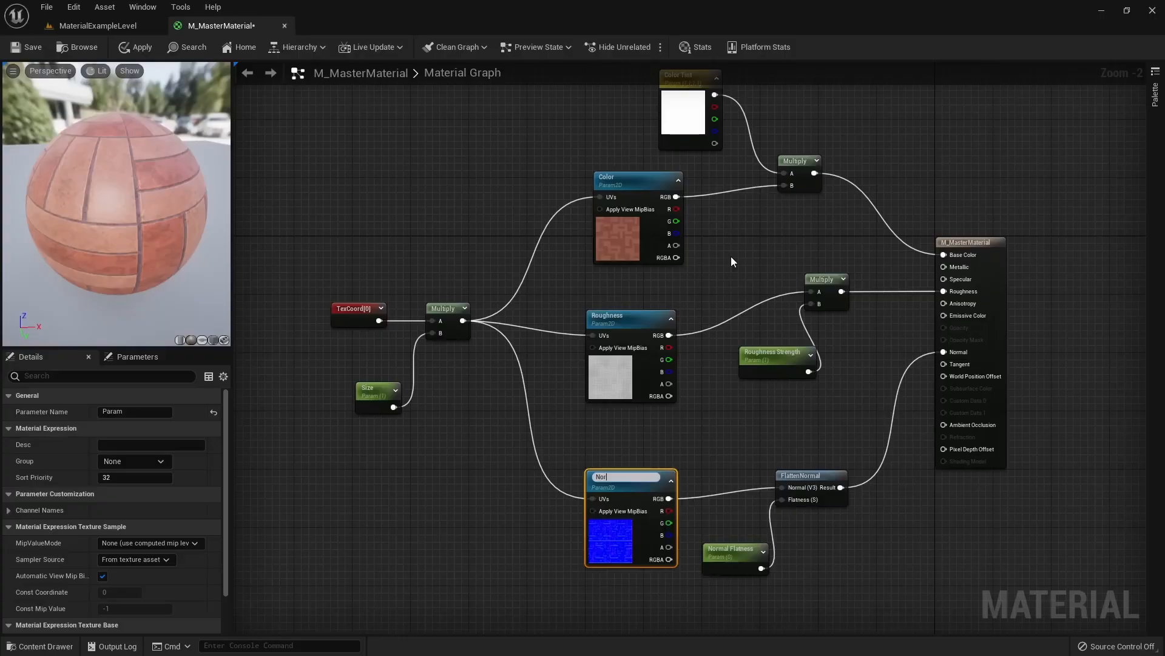
key("Return")
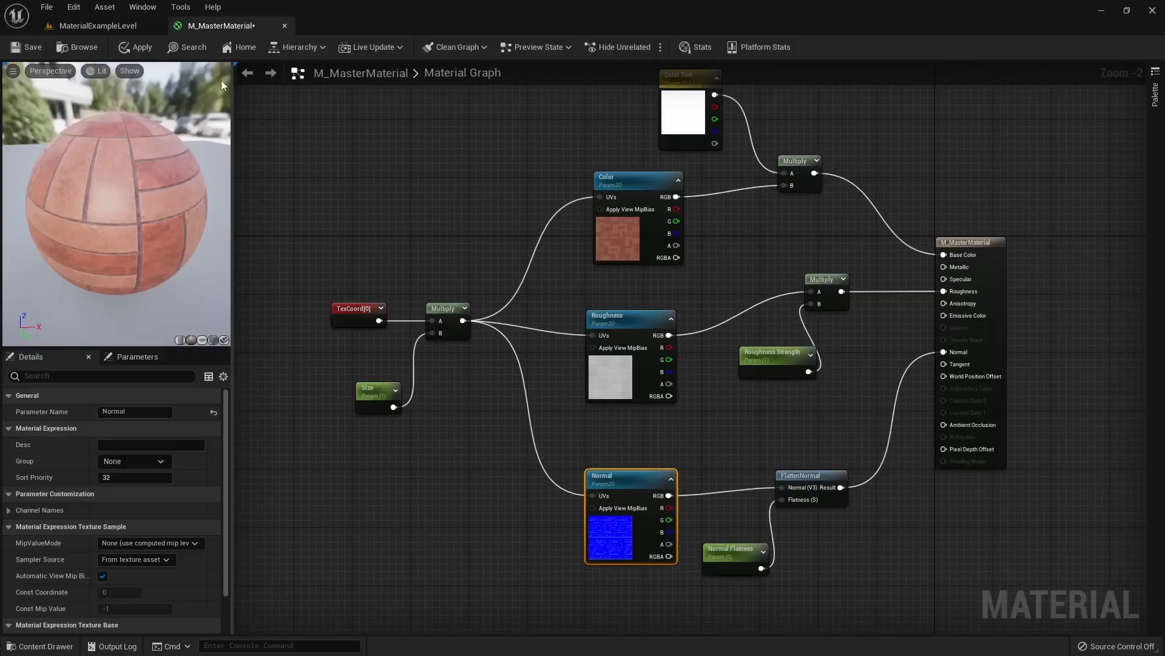
left_click(137, 47)
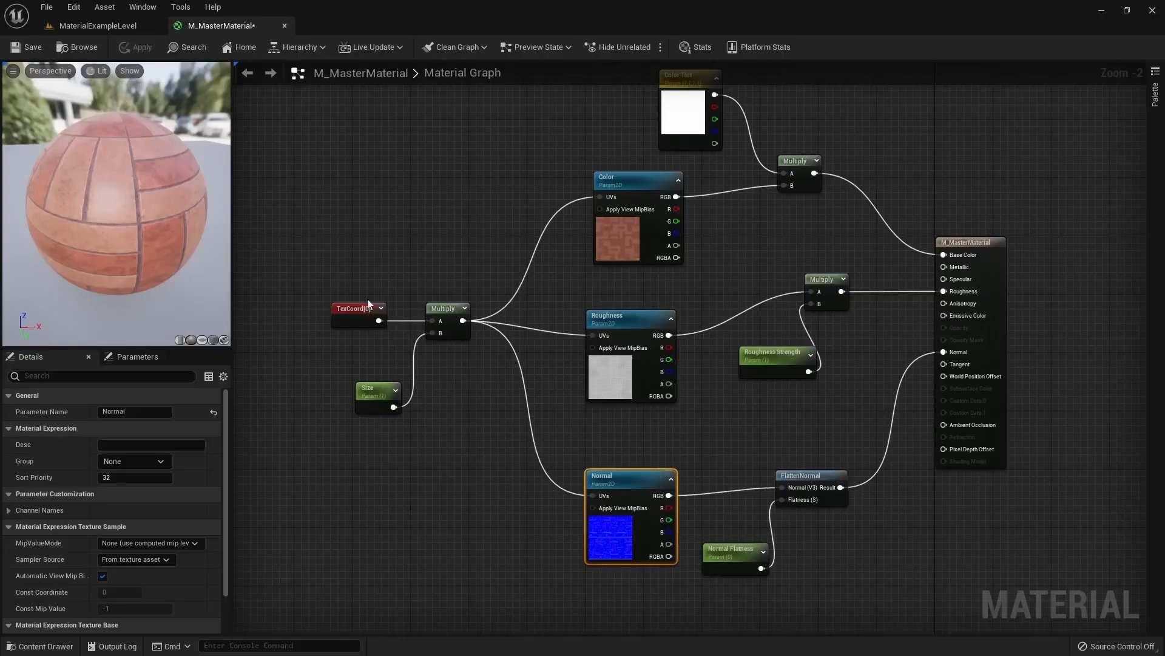
Return to MaterialExampleLevel and enable the Color, Normal and Roughness texture overrides in the MI_SpanishPavement instance
left_click(140, 28)
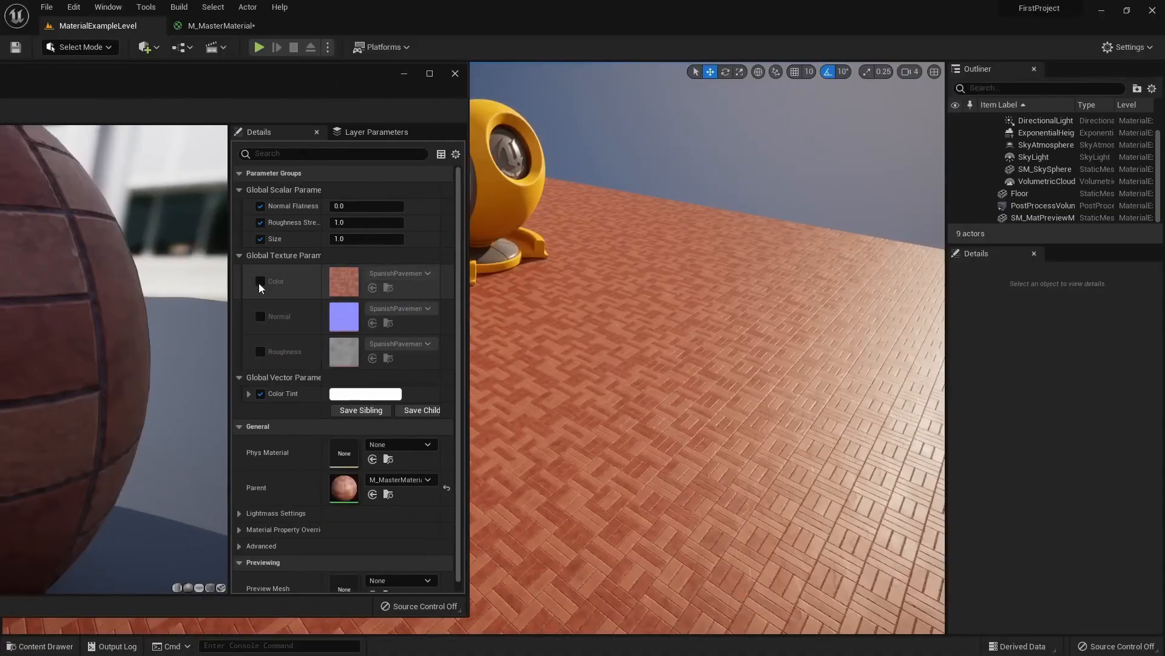
left_click(260, 281)
left_click(260, 316)
left_click(261, 351)
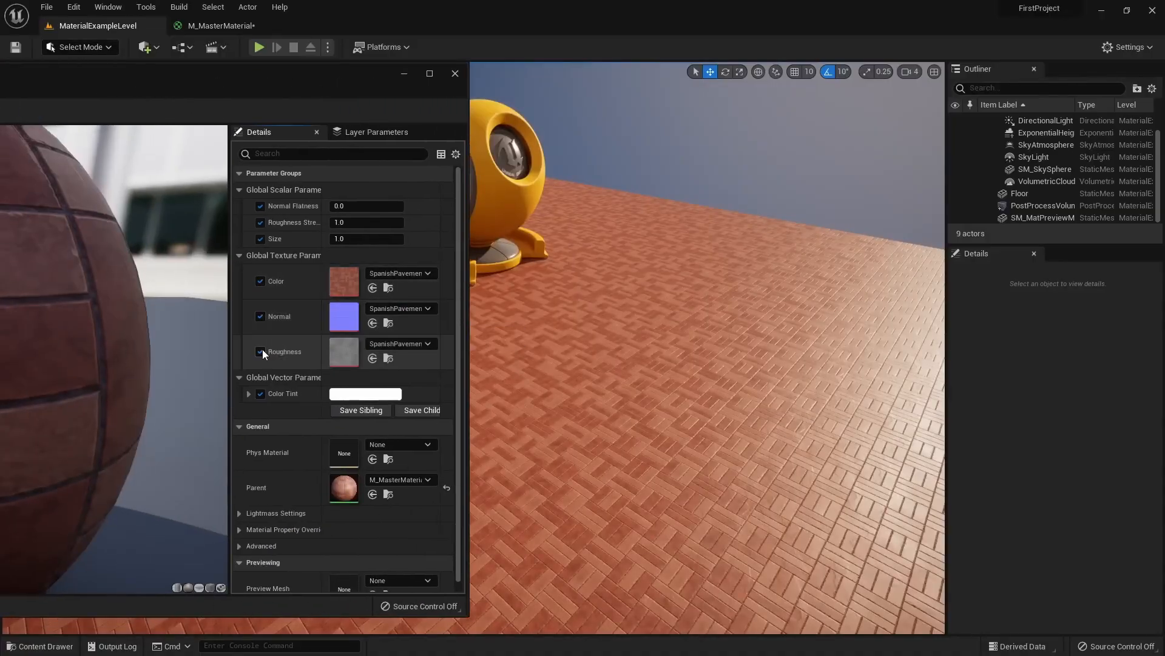
Try a T_Ground_Grass texture as the instance's Color map, inspect it on the floor, and undo the swap
left_click(400, 273)
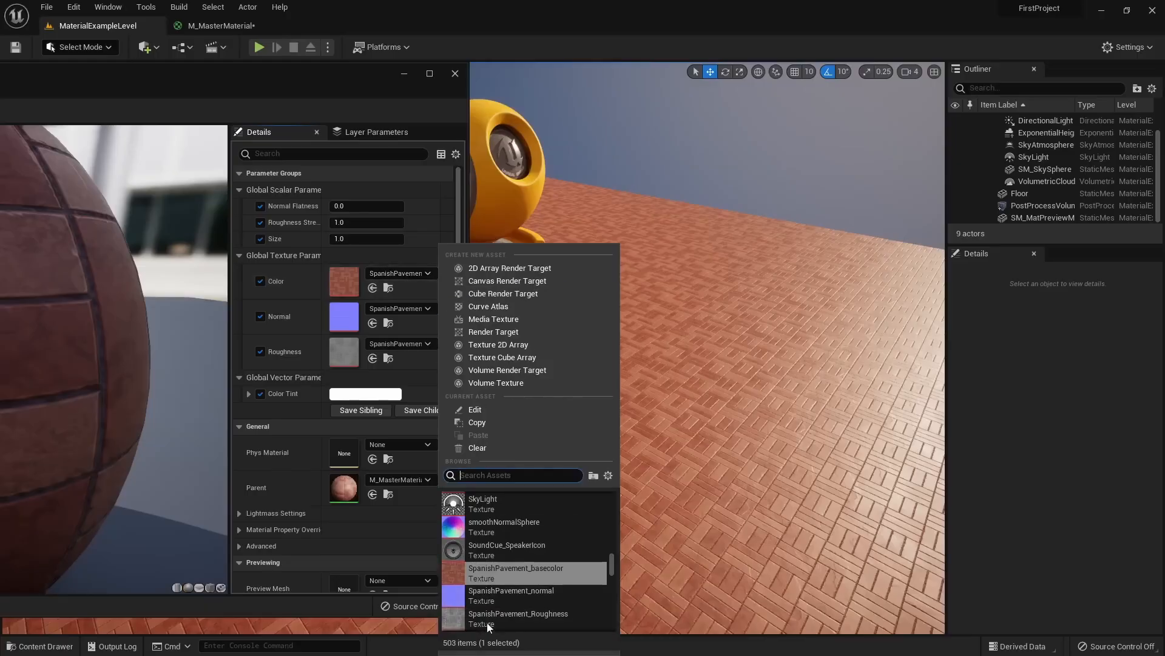
type("grass")
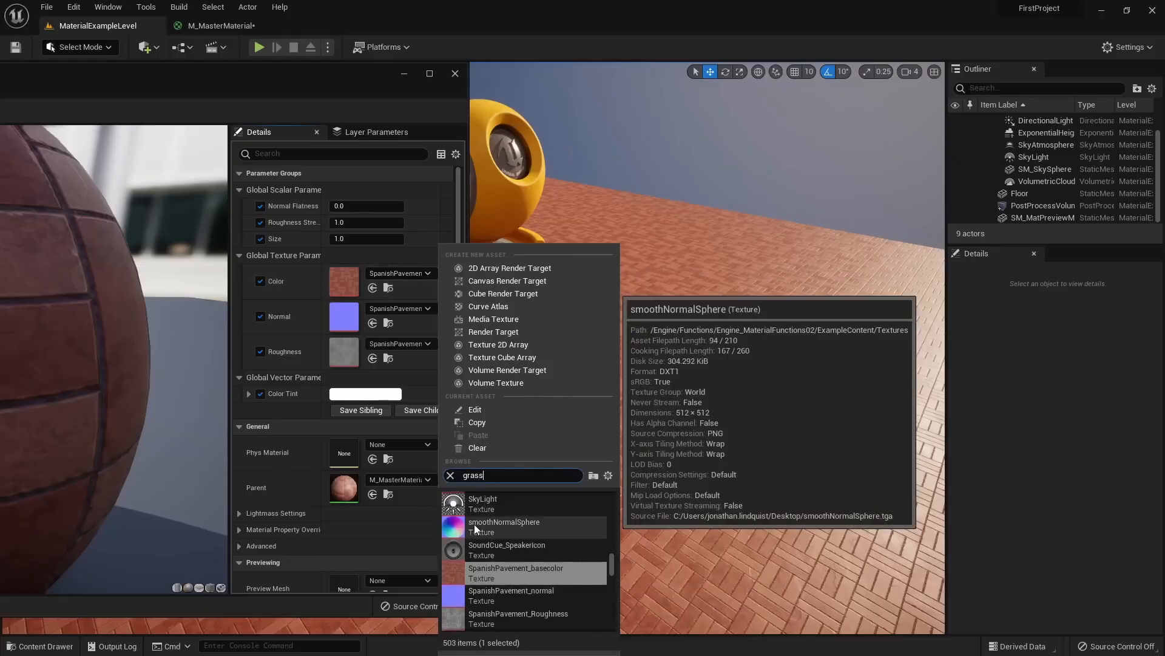
left_click(491, 502)
right_click_drag(707, 348, 856, 322)
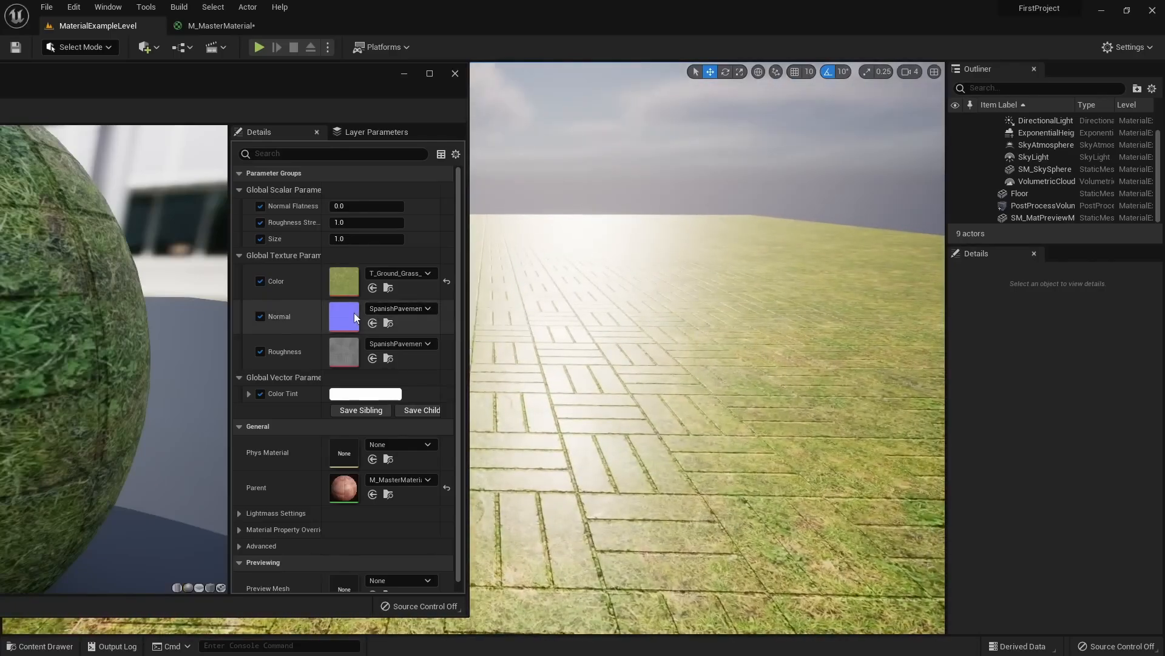
right_click_drag(658, 370, 506, 436)
key("ctrl+z")
right_click_drag(702, 388, 553, 327)
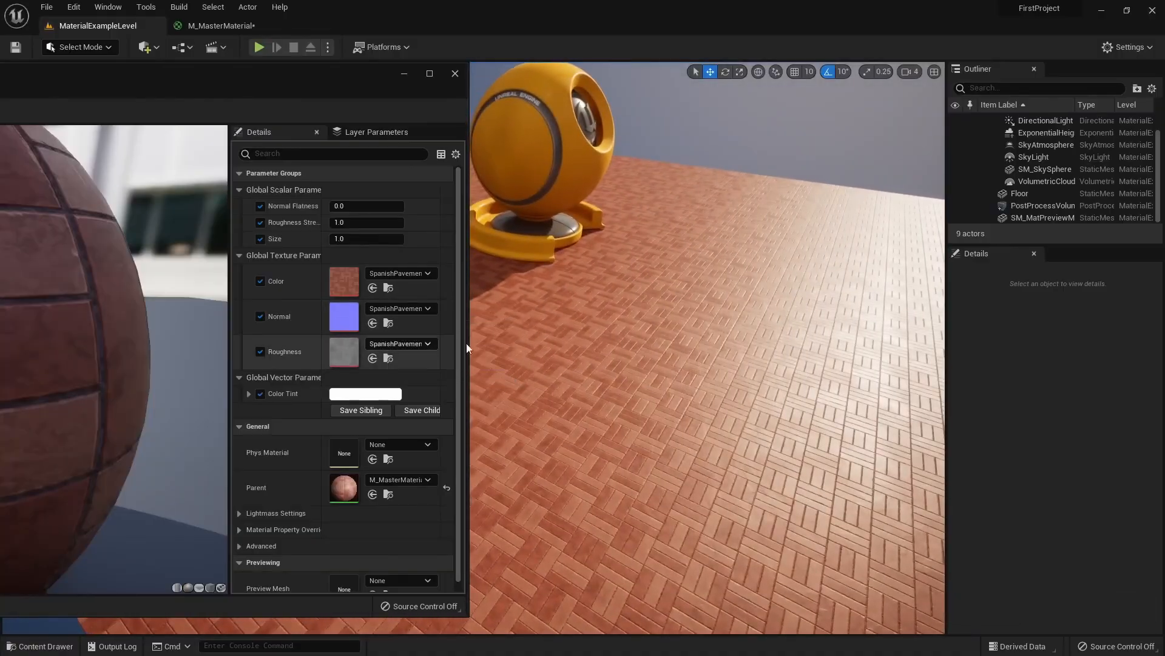
right_click_drag(668, 449, 783, 428)
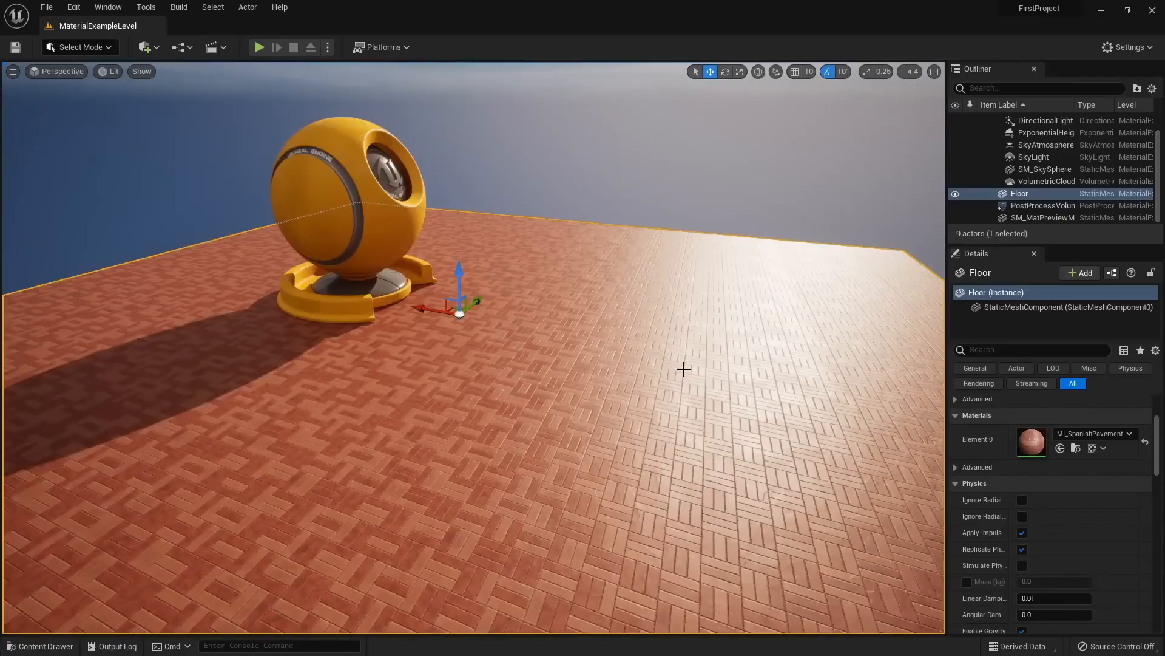
Open the instance's parent M_MasterMaterial and duplicate the Roughness texture parameter node in its graph
right_click_drag(626, 372, 671, 383)
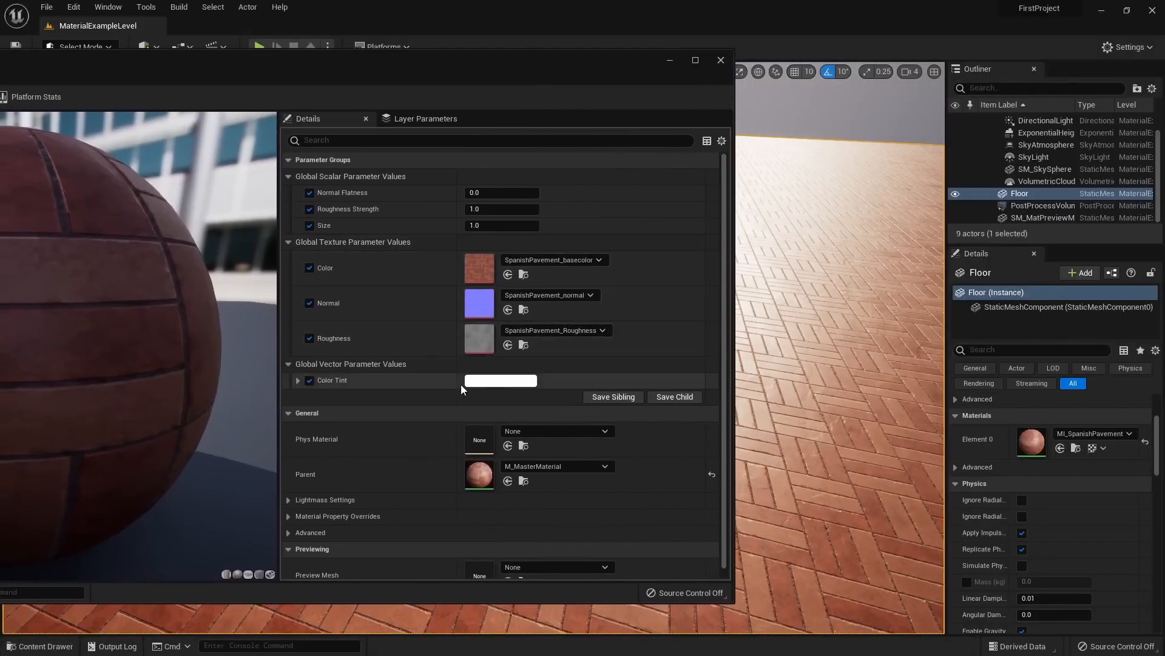
left_click_drag(469, 72, 448, 56)
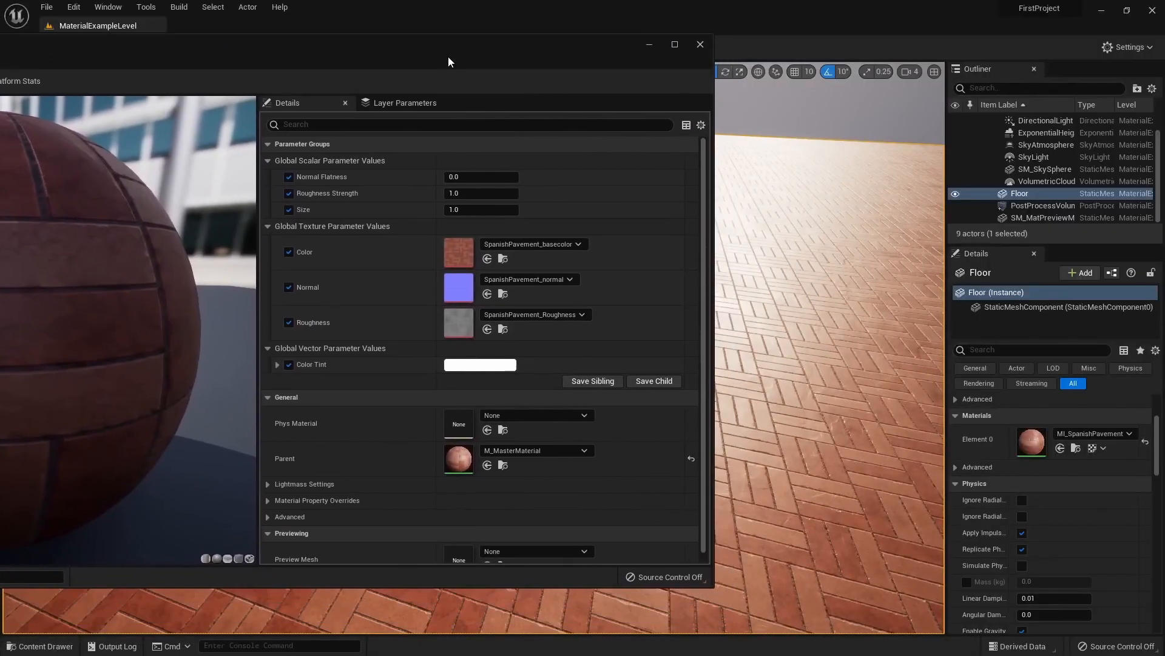
double_click(448, 466)
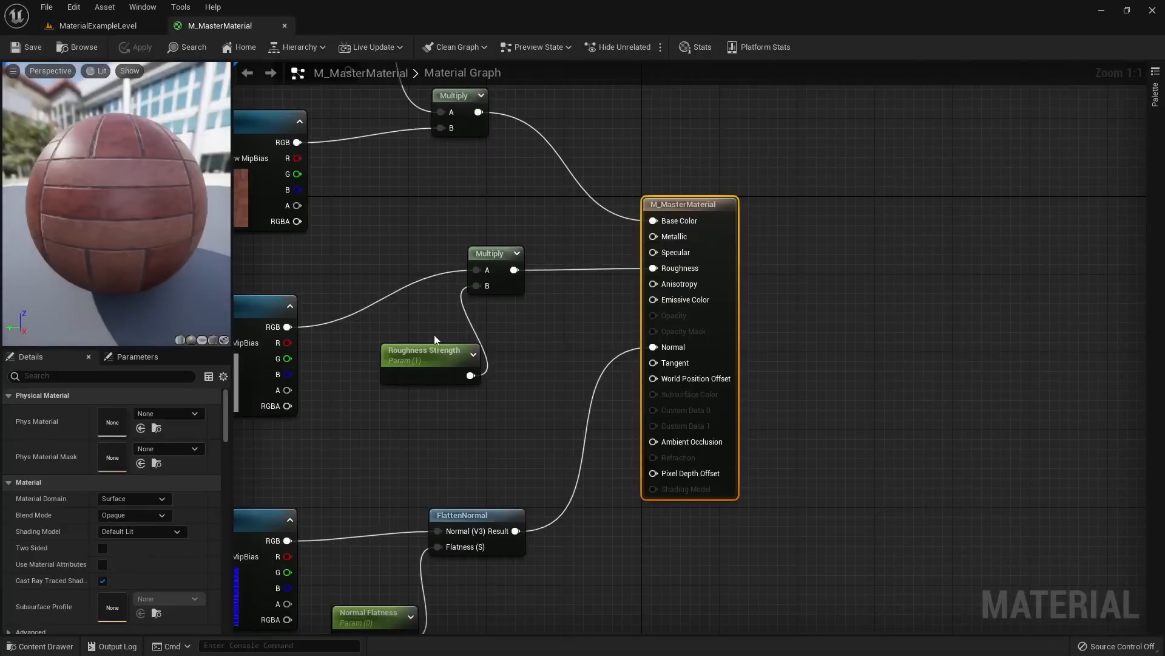
scroll(444, 334, "down", 4)
right_click_drag(603, 337, 615, 288)
scroll(624, 292, "down", 1)
left_click_drag(713, 453, 563, 285)
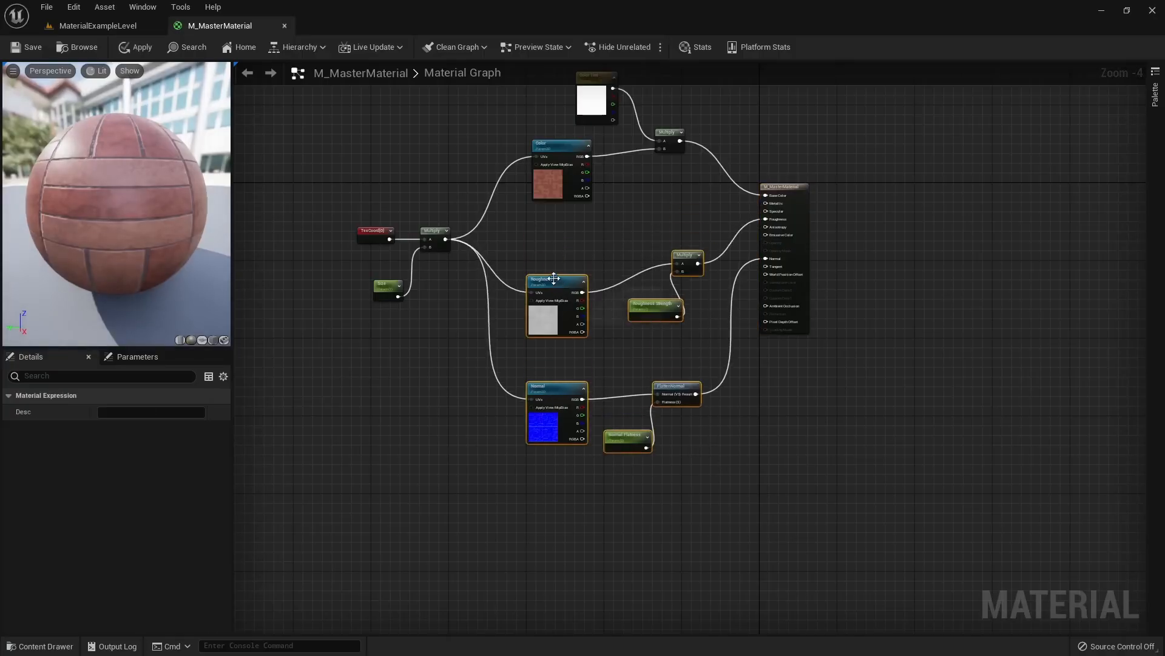
left_click(552, 280)
key("ctrl+d")
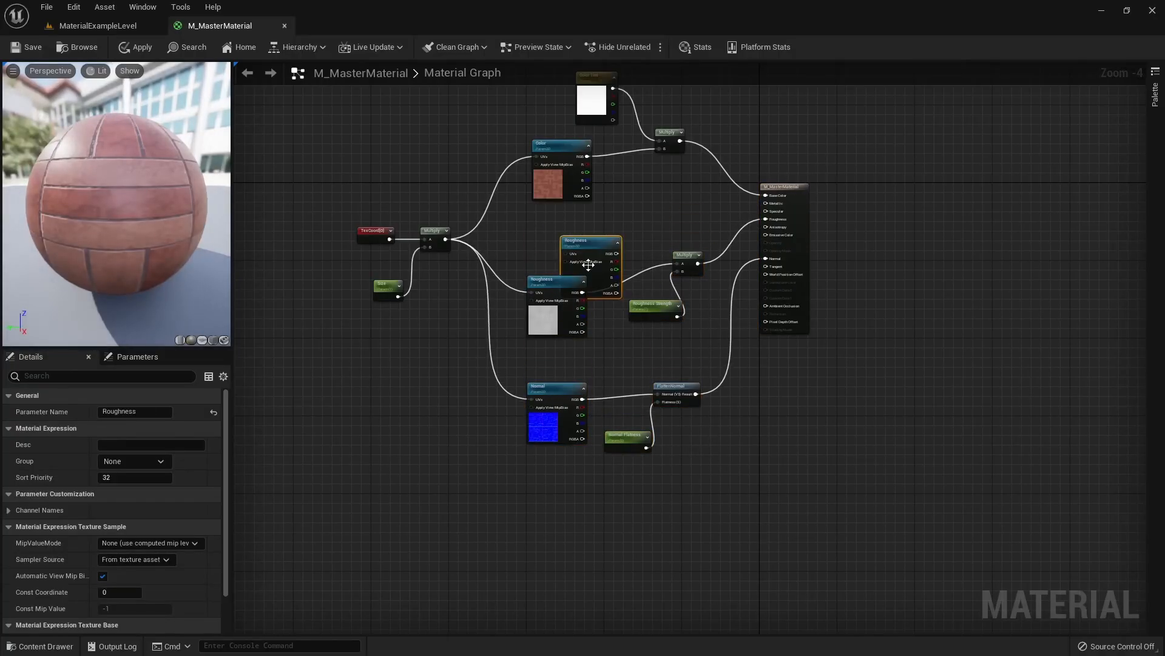
Rearrange the texture nodes so the duplicated Roughness sample sits between the Color node and the original Roughness node
left_click_drag(551, 319, 552, 344)
left_click(599, 308)
left_click_drag(584, 267, 545, 247)
left_click_drag(620, 238, 668, 309)
left_click(629, 325)
left_click_drag(636, 357, 624, 345)
left_click(603, 283)
right_click_drag(603, 283, 628, 343)
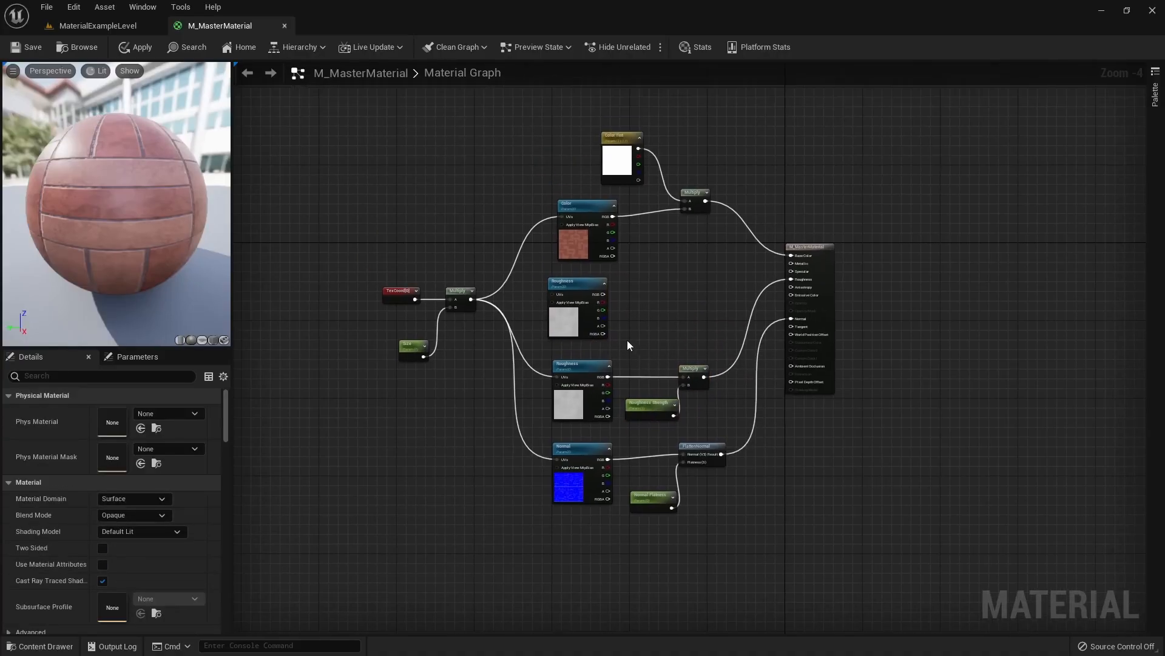
Rename the duplicated Roughness texture parameter to Metallic
scroll(628, 342, "up", 4)
left_click(531, 241)
left_click(143, 412)
type("Metallic")
key("Return")
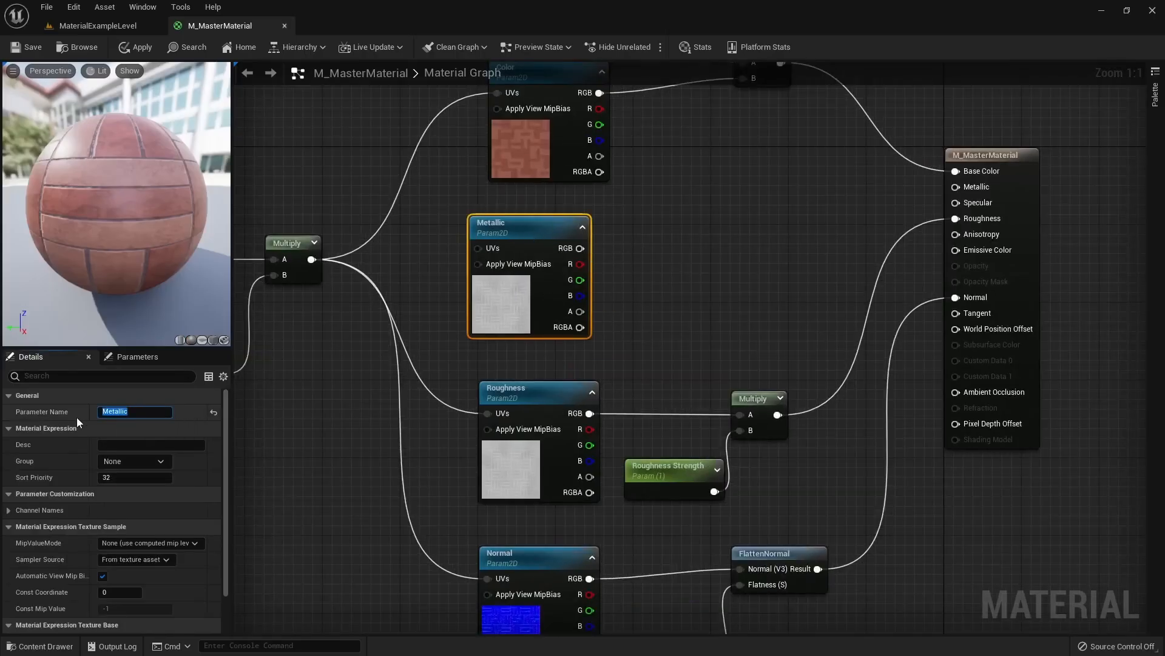
Connect the texture-coordinate Multiply output to the Metallic node's UVs and tidy the node's position
left_click(377, 391)
right_click_drag(305, 385, 421, 408)
left_click_drag(428, 282, 594, 271)
right_click_drag(756, 341, 647, 366)
left_click_drag(521, 354, 531, 355)
left_click(682, 340)
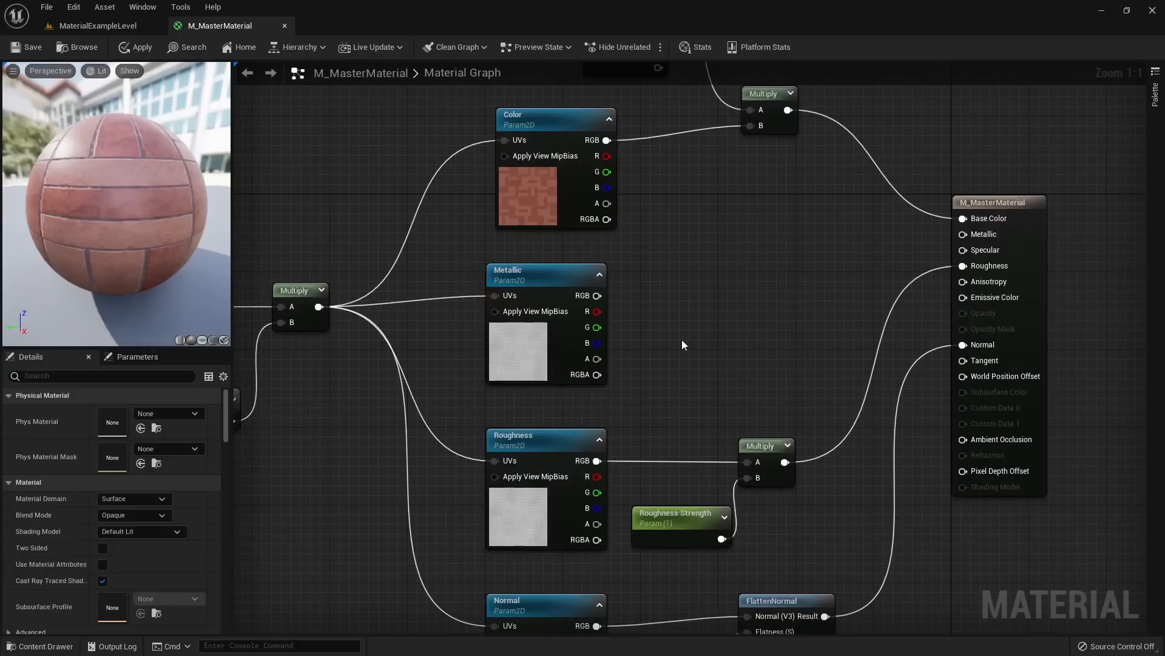
Connect the Metallic texture's RGB output to the material's Metallic input and apply the changes
right_click_drag(683, 340, 596, 351)
left_click_drag(511, 306, 904, 246)
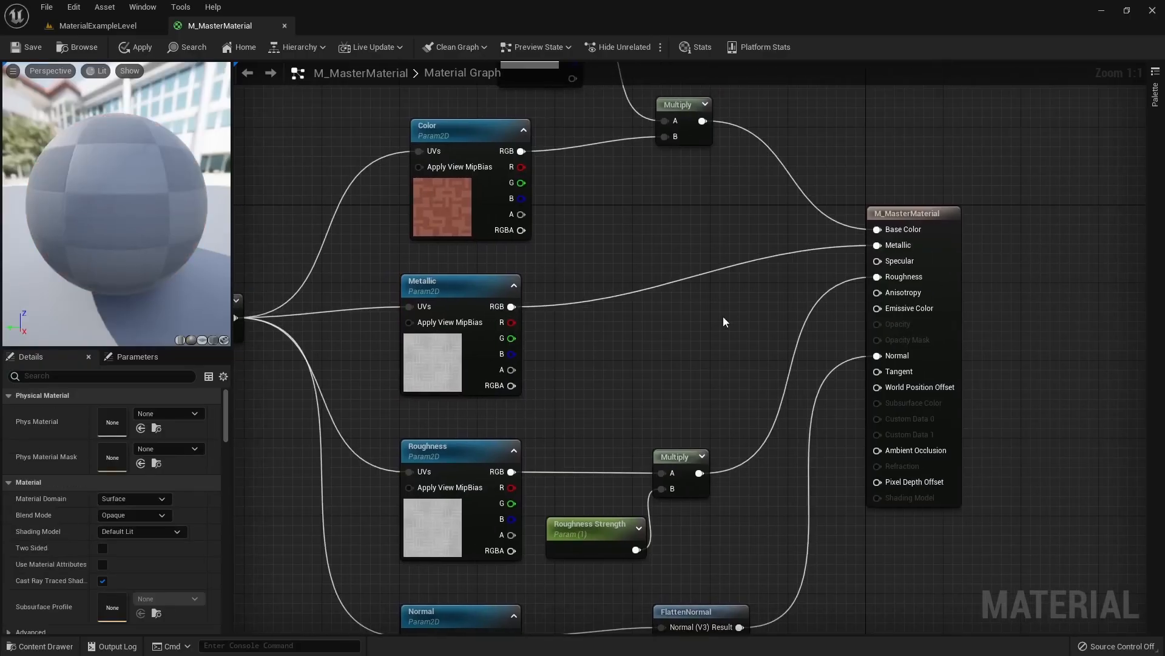
left_click(137, 47)
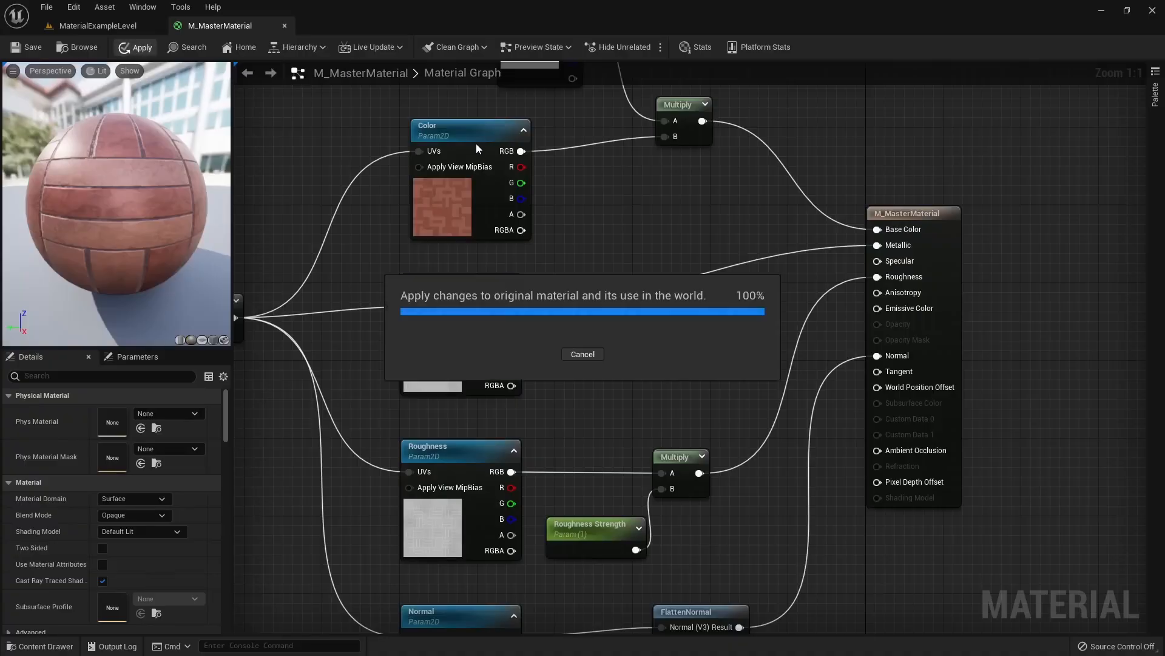
Return to the level, bring MI_SpanishPavement's window into view, and enable its Metallic texture override
left_click(150, 25)
mouse_move(584, 308)
right_mouse_down()
mouse_move(640, 302)
mouse_move(583, 307)
right_mouse_up()
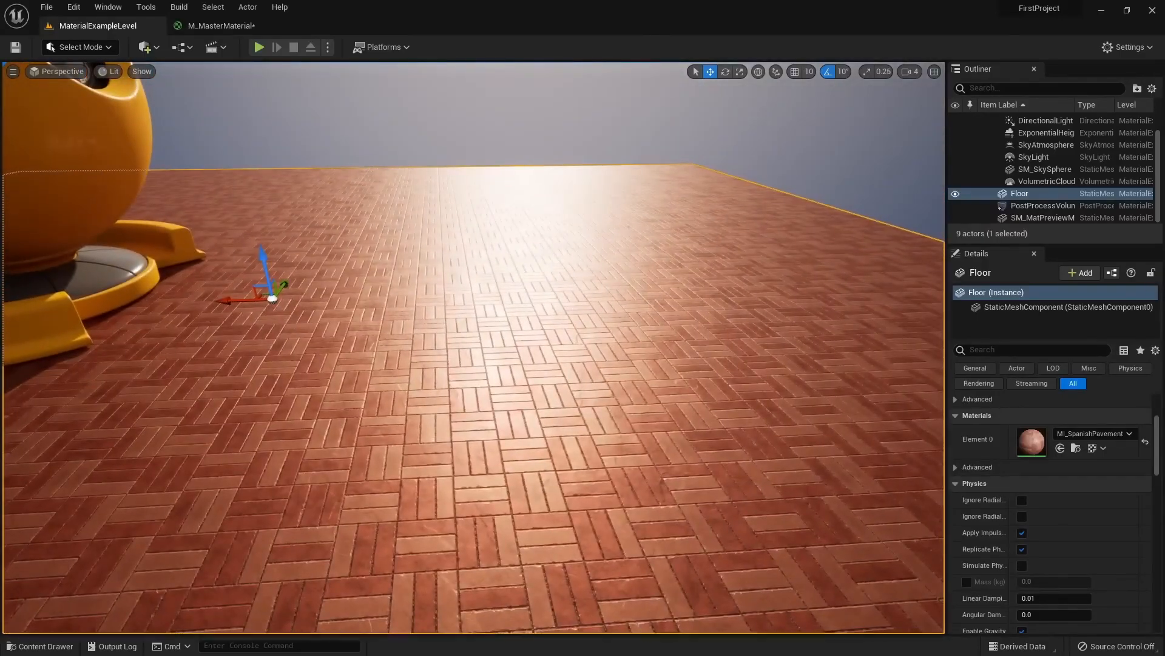
left_click_drag(0, 158, 646, 93)
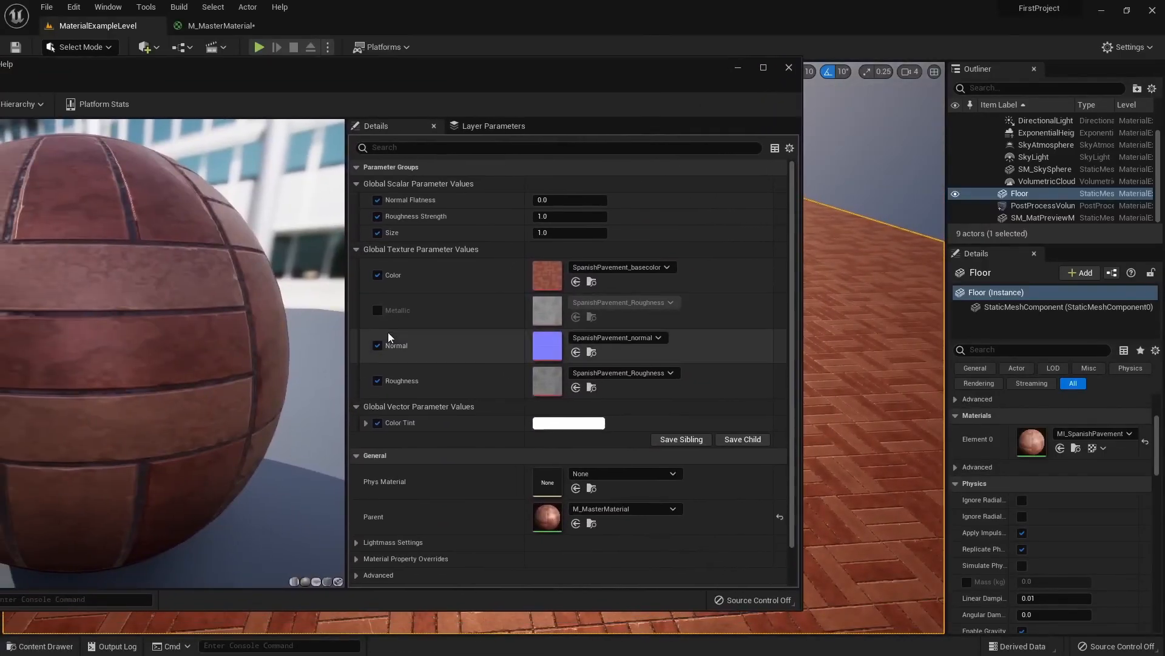
left_click(378, 310)
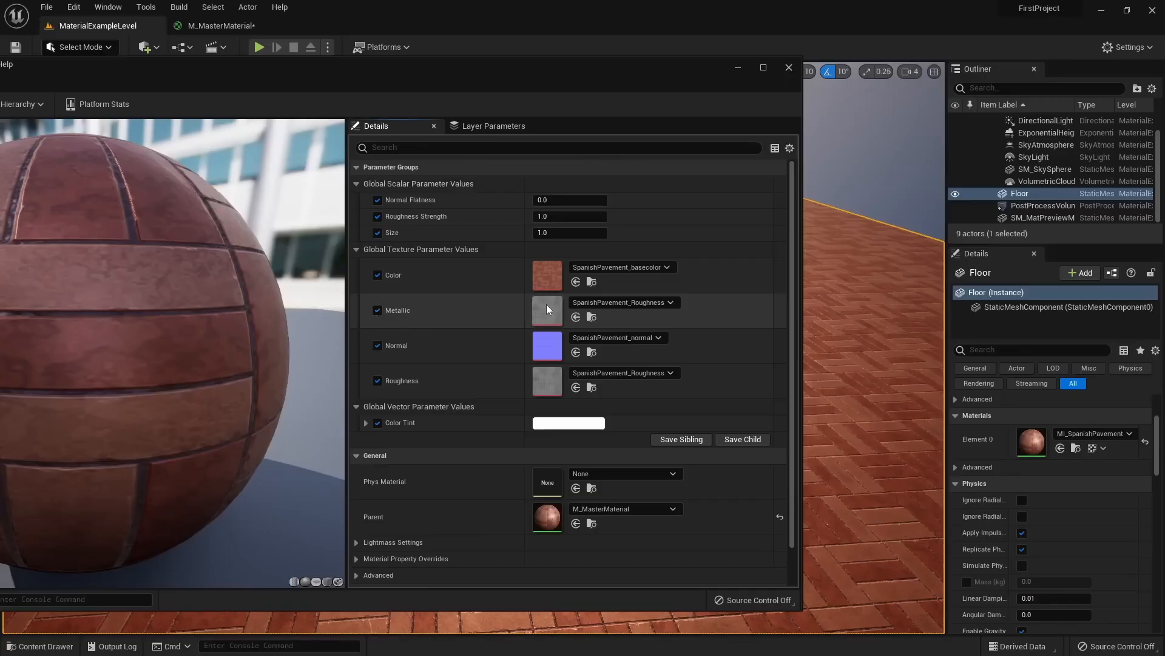
Move the instance window aside, return to M_MasterMaterial, and add a Static Switch Parameter named IsMetallic?
left_click_drag(492, 78, 0, 193)
left_click(227, 28)
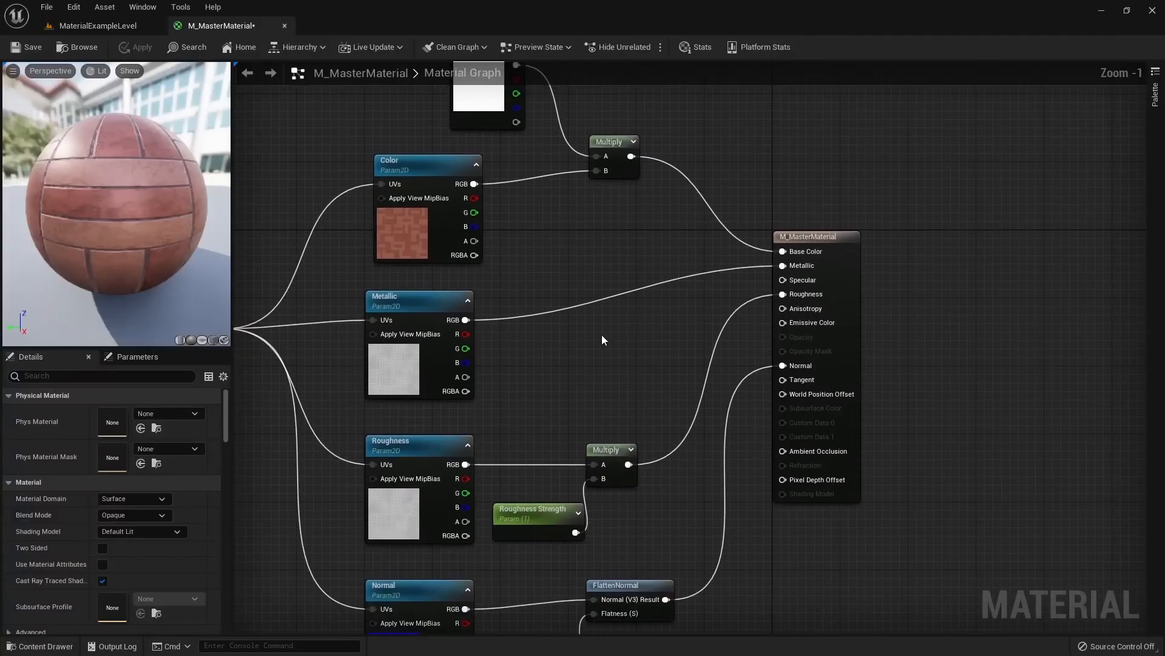
right_click(585, 338)
type("static swti")
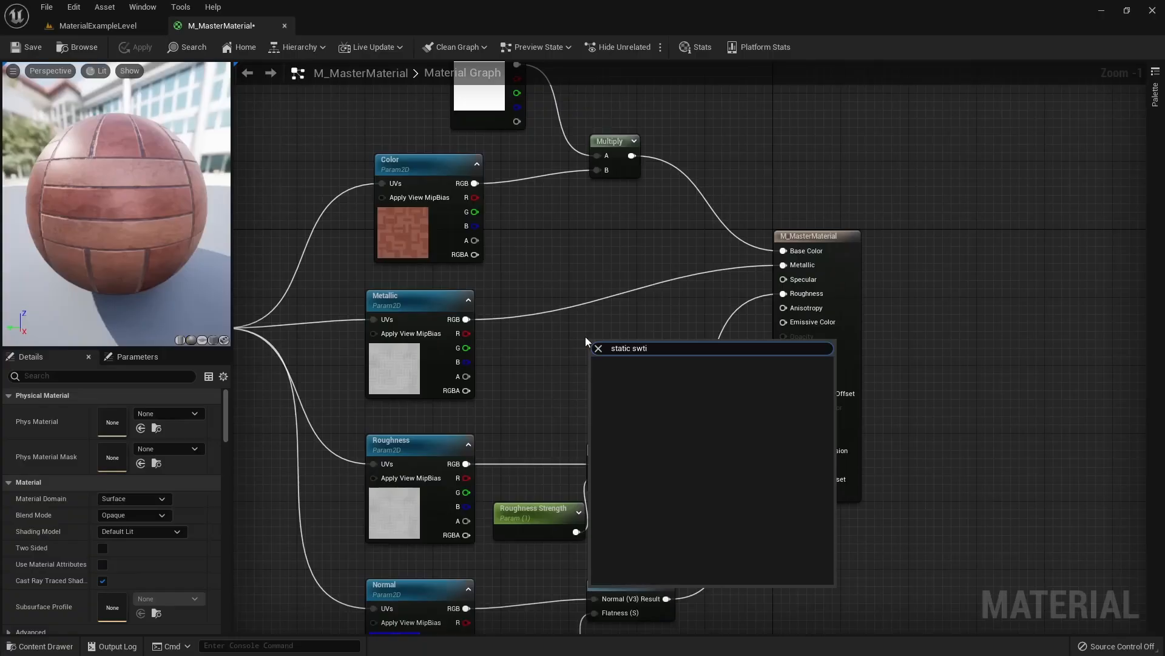
key("BackSpace")
key("BackSpace")
type("it")
key("Down")
key("Down")
key("Return")
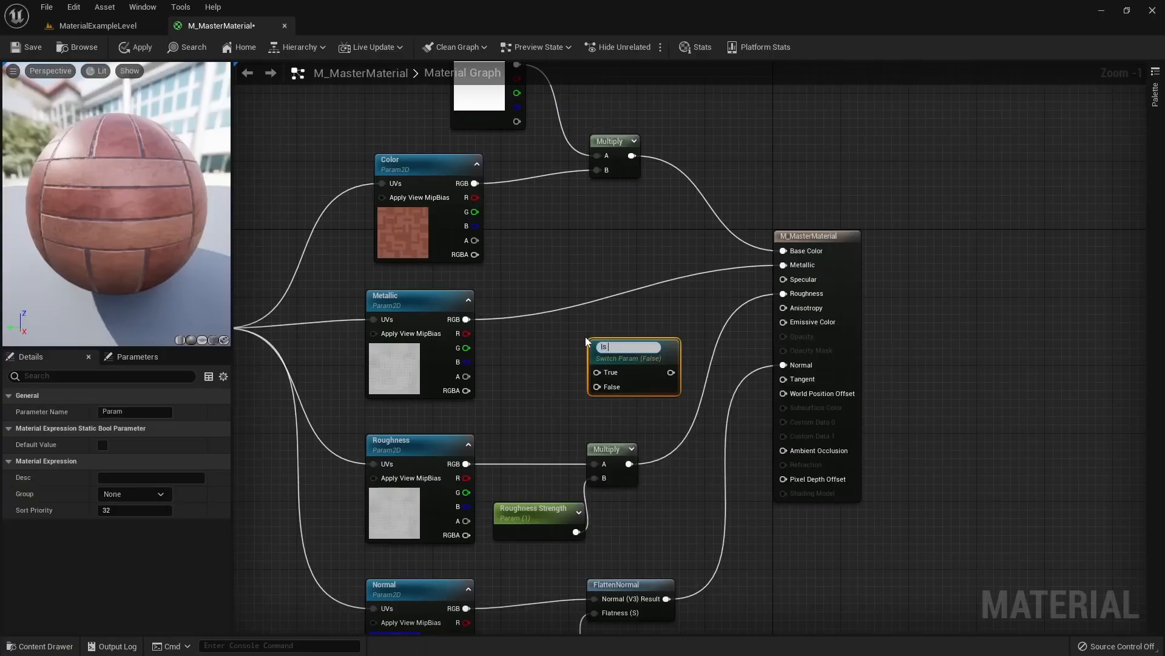
type("IsMetallic?")
key("Return")
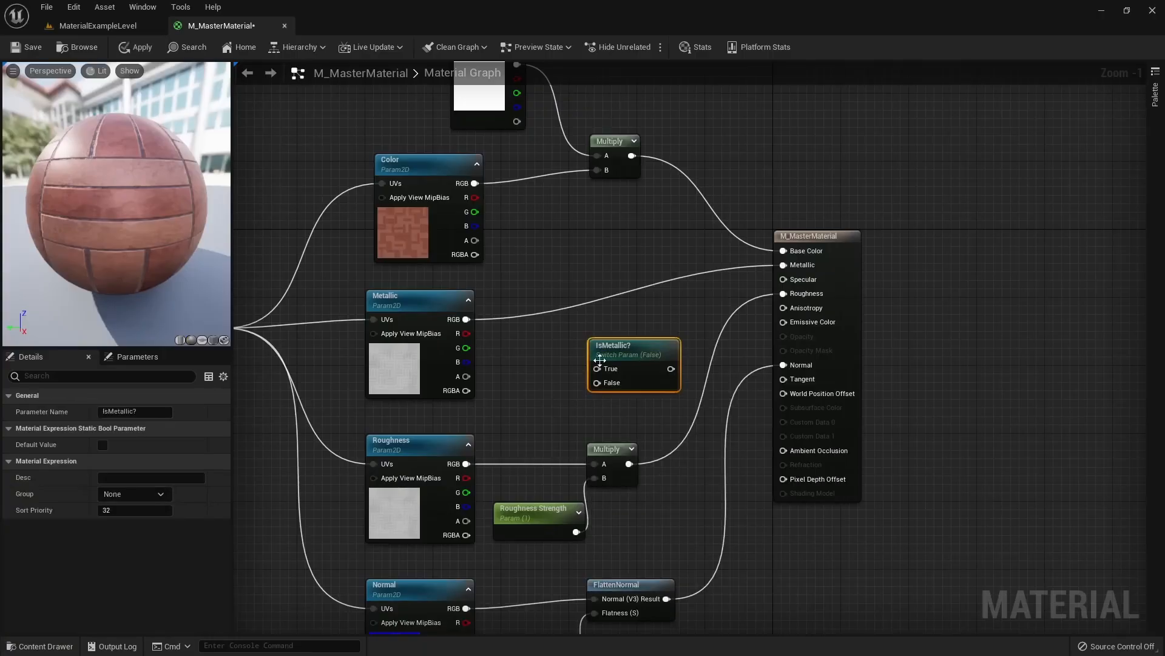
Route the Metallic texture's RGB through the IsMetallic? switch's True input into the material's Metallic input, and align the switch with it
left_click_drag(466, 319, 783, 264)
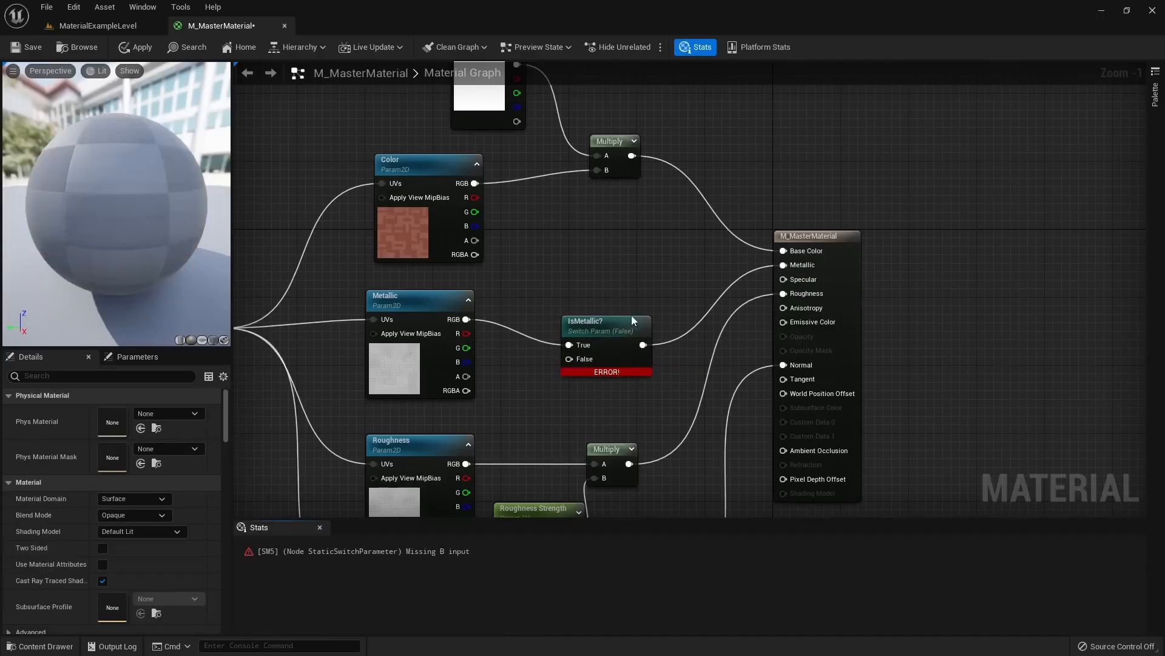
left_click_drag(611, 335, 627, 309)
left_click(577, 372)
right_click_drag(577, 373, 654, 314)
left_click(686, 243)
left_click(617, 319)
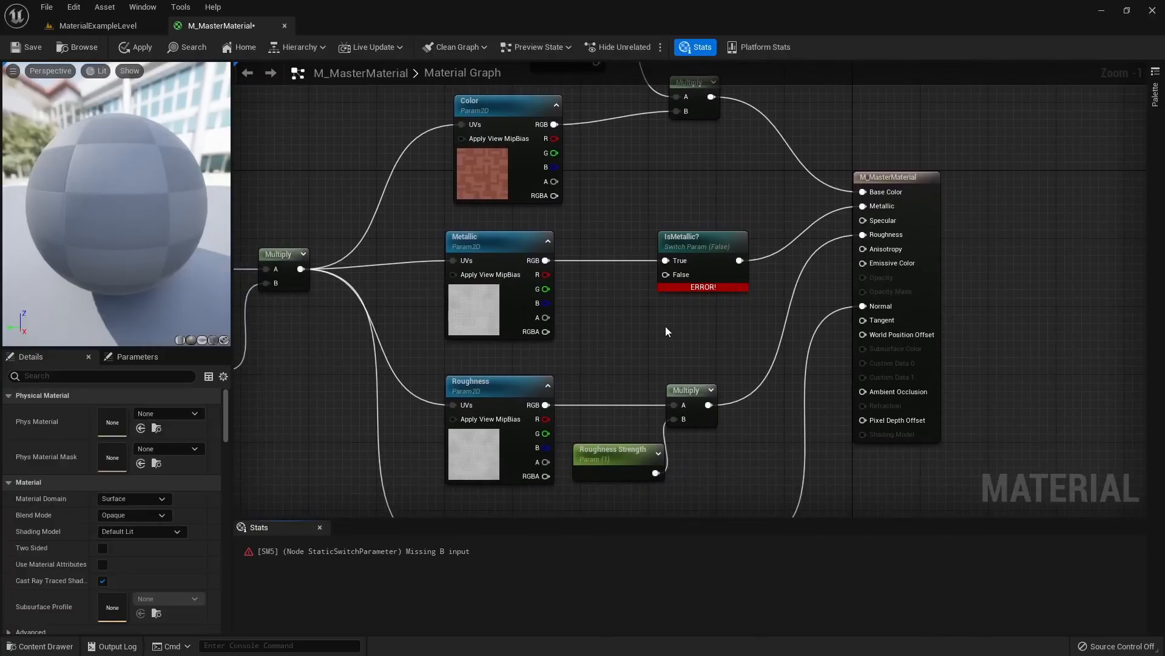
Close the Stats output, add a Constant node of 0, and connect it to the IsMetallic? switch's False input
left_click(319, 526)
left_click(616, 292)
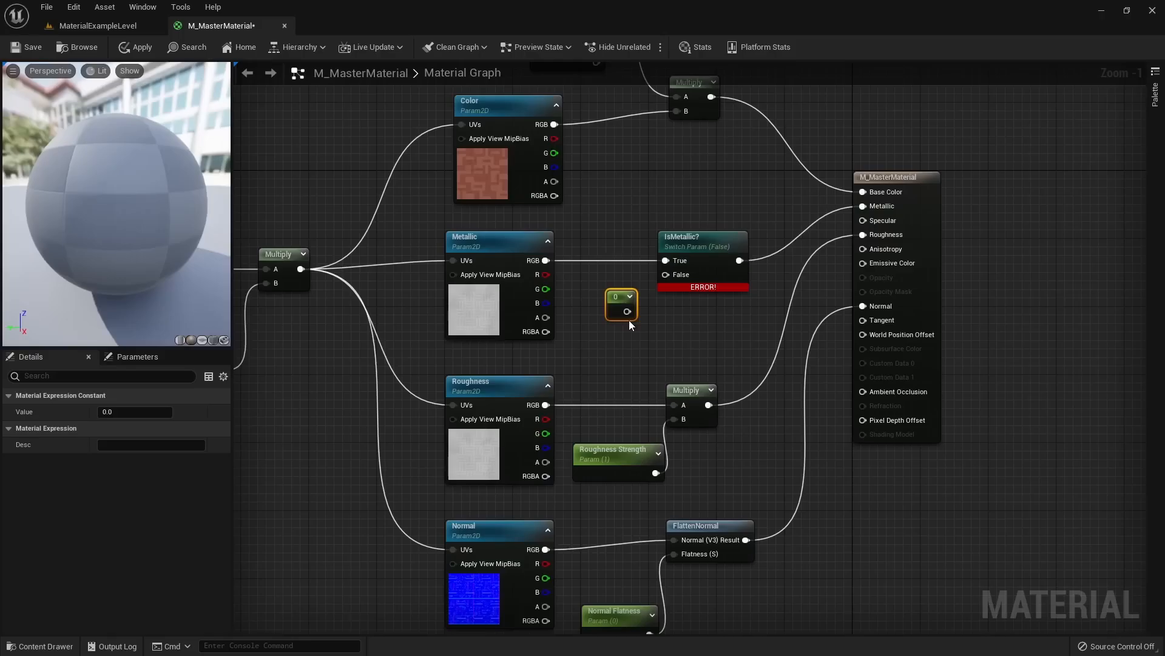
left_click_drag(625, 312, 666, 274)
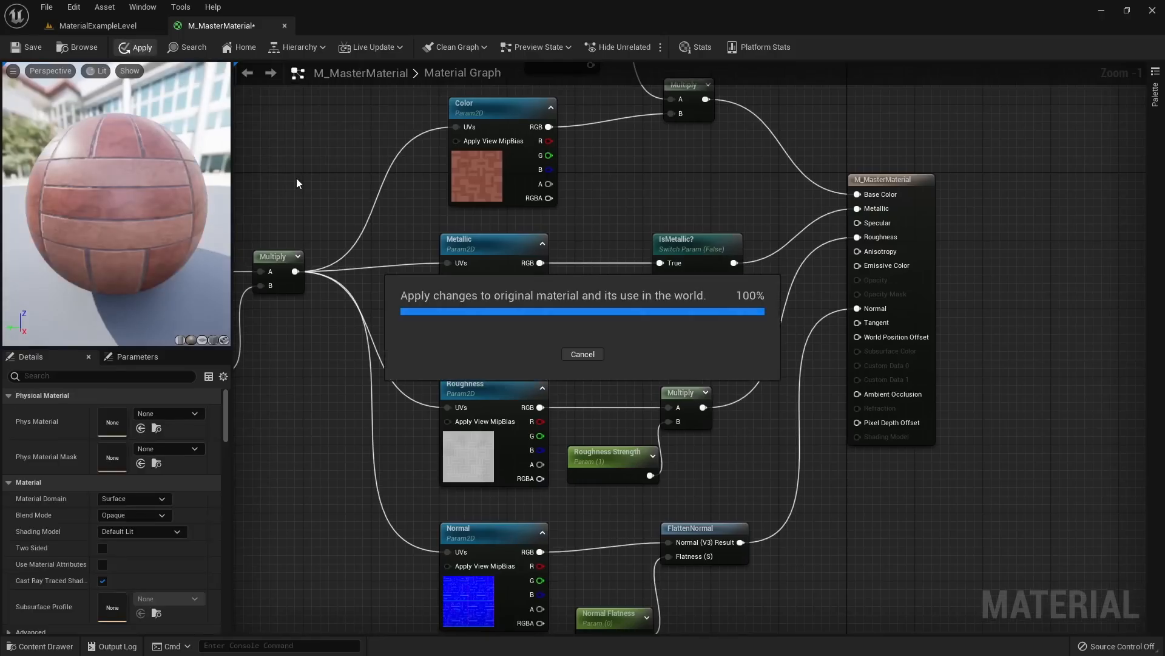
Return to the level, rearrange MI_SpanishPavement's window, and override its IsMetallic? switch to on
left_click(153, 28)
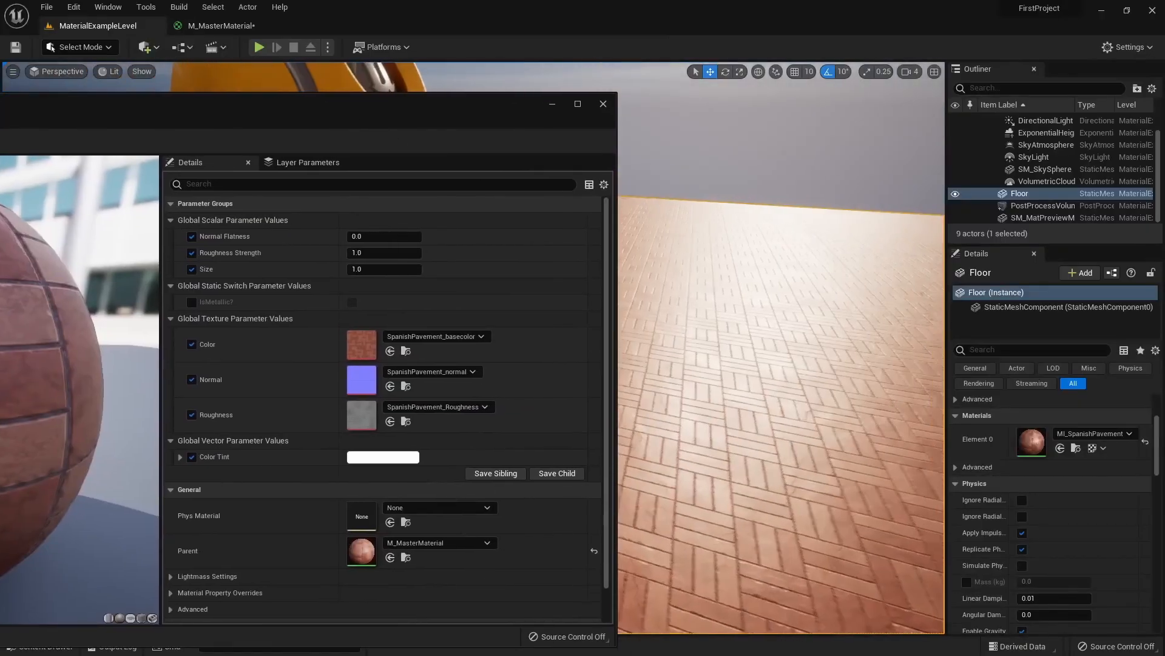
left_click_drag(471, 121, 399, 106)
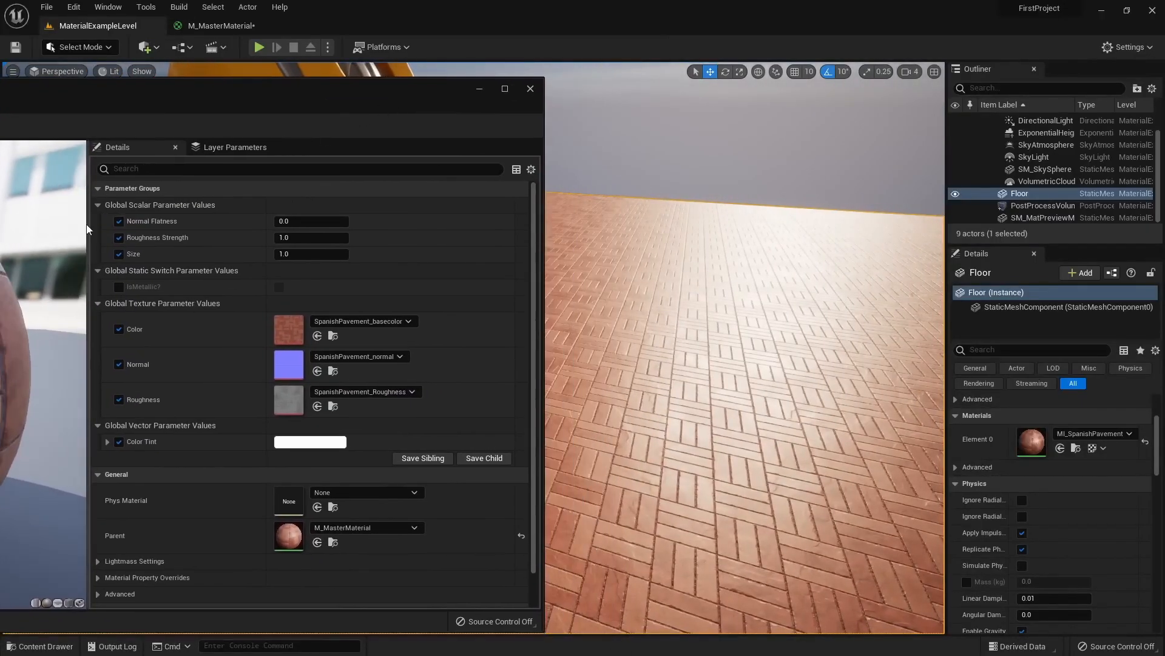
left_click_drag(86, 226, 220, 226)
left_click_drag(377, 103, 220, 59)
left_click(203, 243)
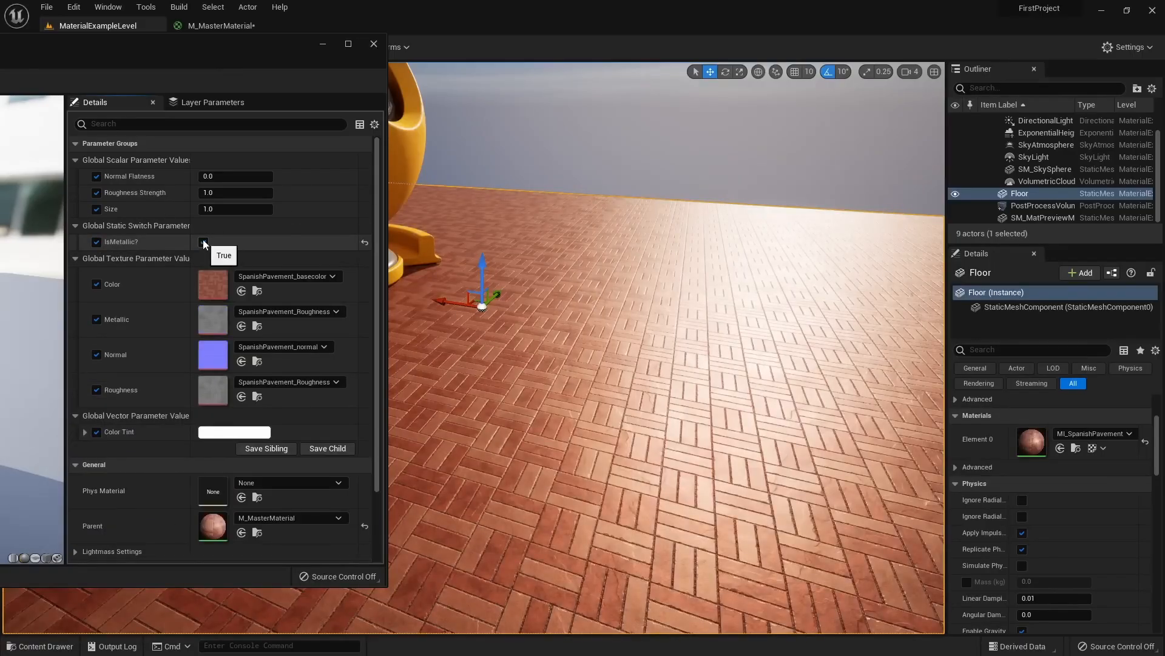
Check MI_SpanishPavement's Metallic texture parameter and switch IsMetallic? off while keeping its override enabled
left_click(260, 312)
left_click(258, 314)
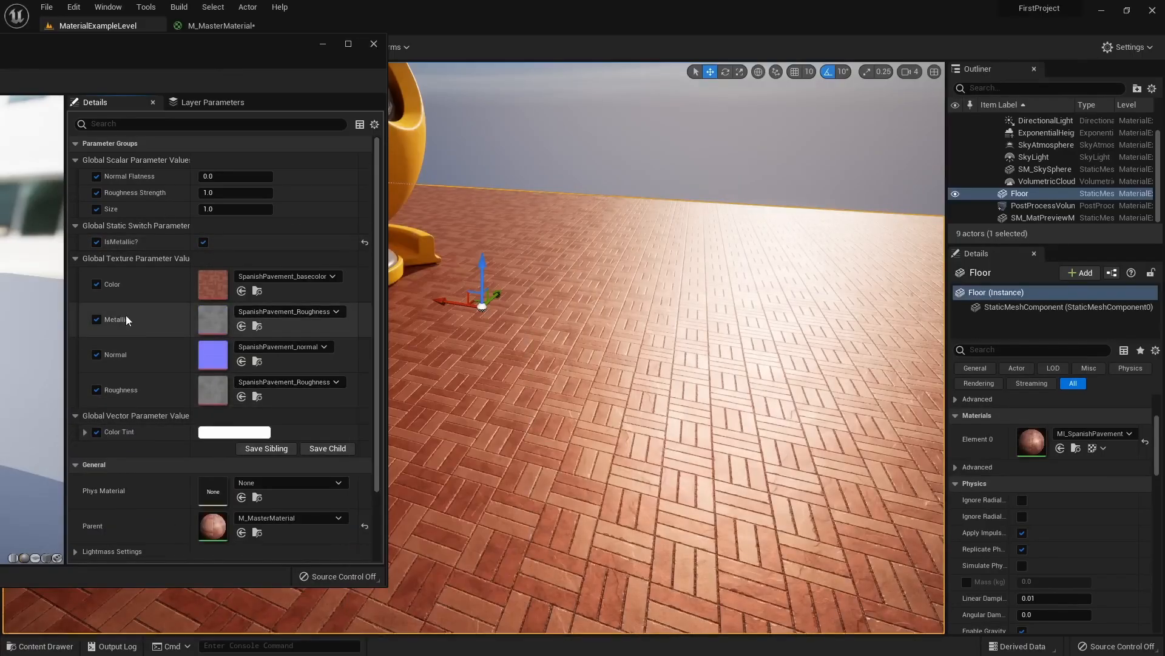
left_click(203, 241)
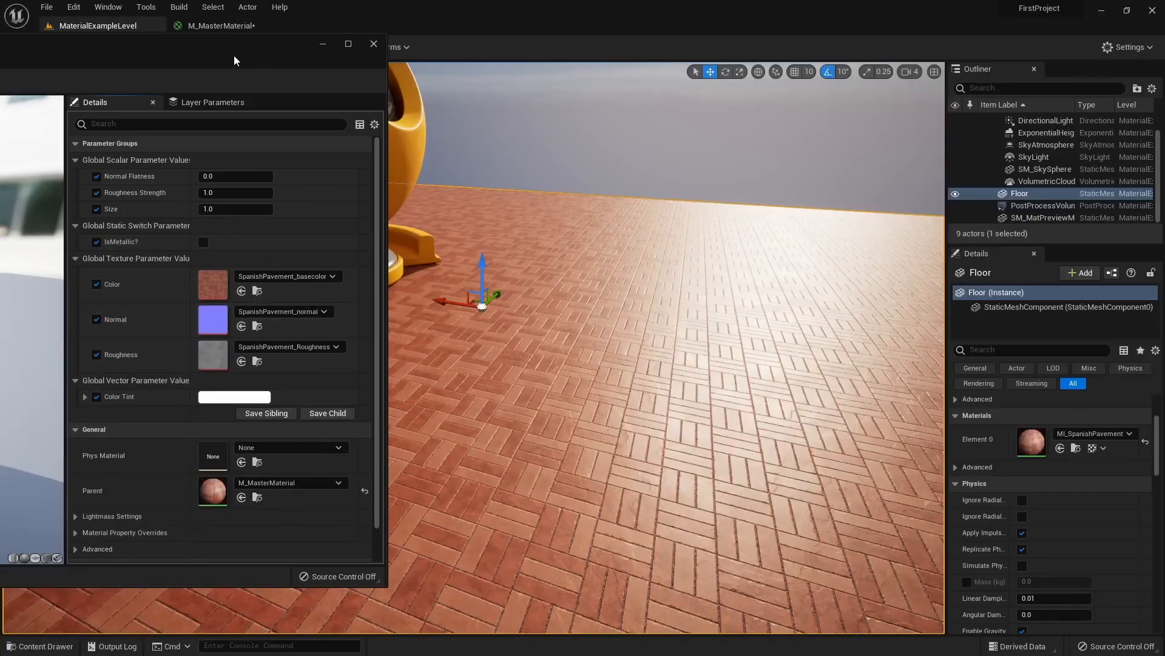
Set MI_SpanishPavement's Size to 0.544 and Roughness Strength to about 1.33, and clear the instance window off the level
mouse_move(242, 208)
left_mouse_down()
mouse_move(224, 210)
mouse_move(243, 212)
left_mouse_up()
left_click(242, 209)
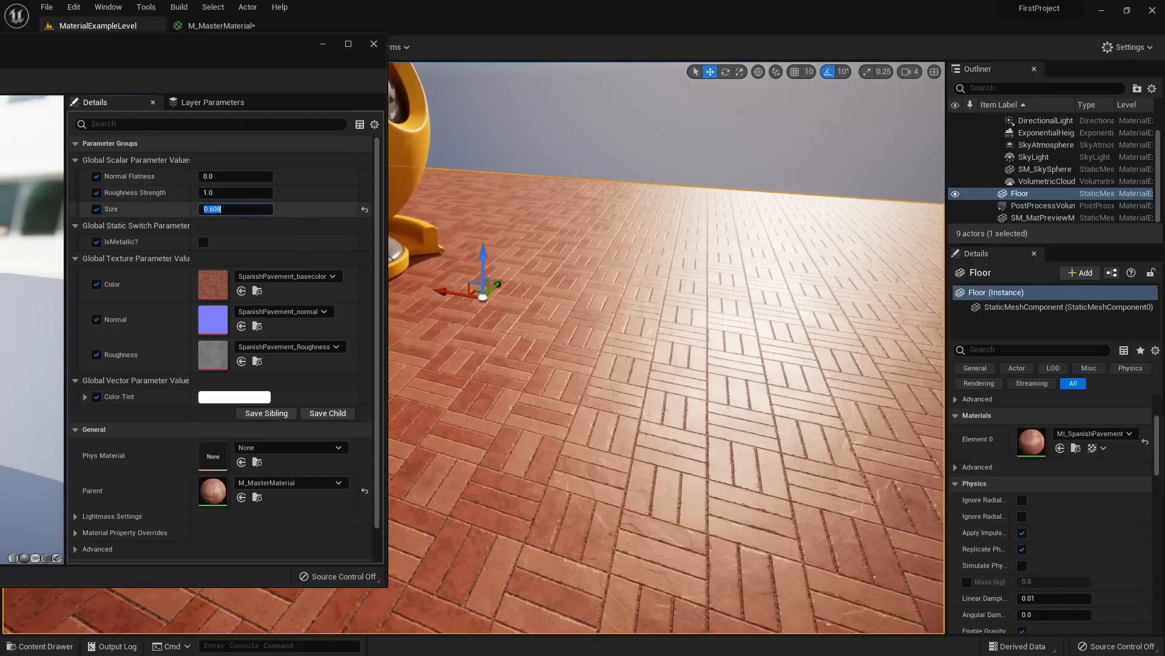
type("0.52")
key("Return")
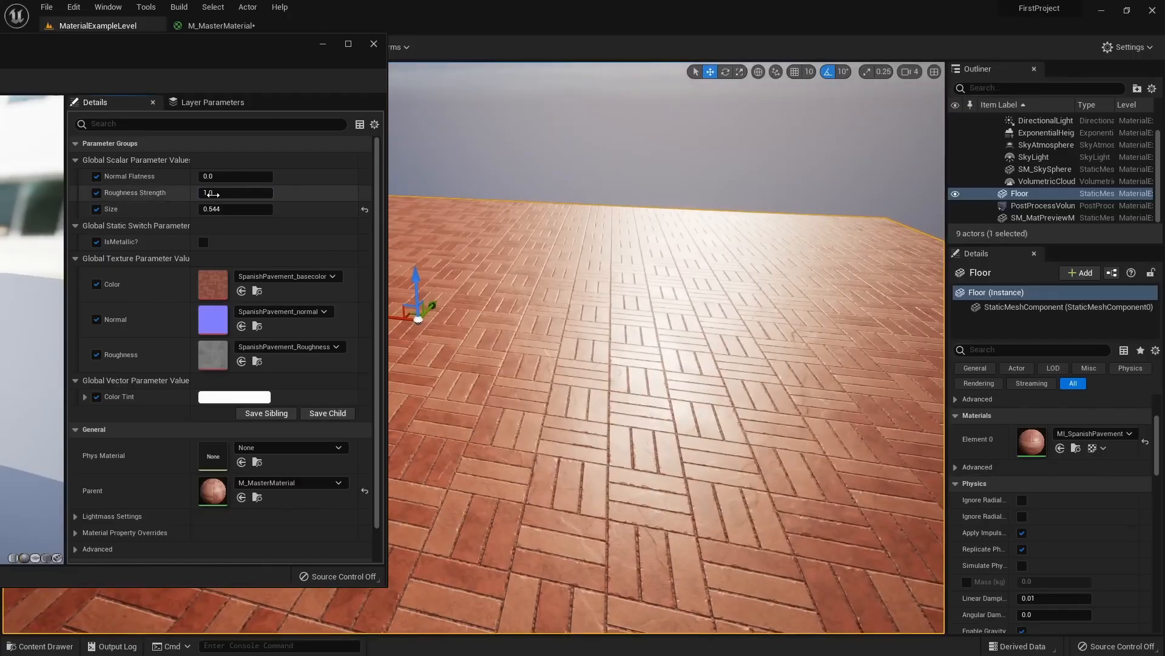
left_click_drag(206, 193, 217, 193)
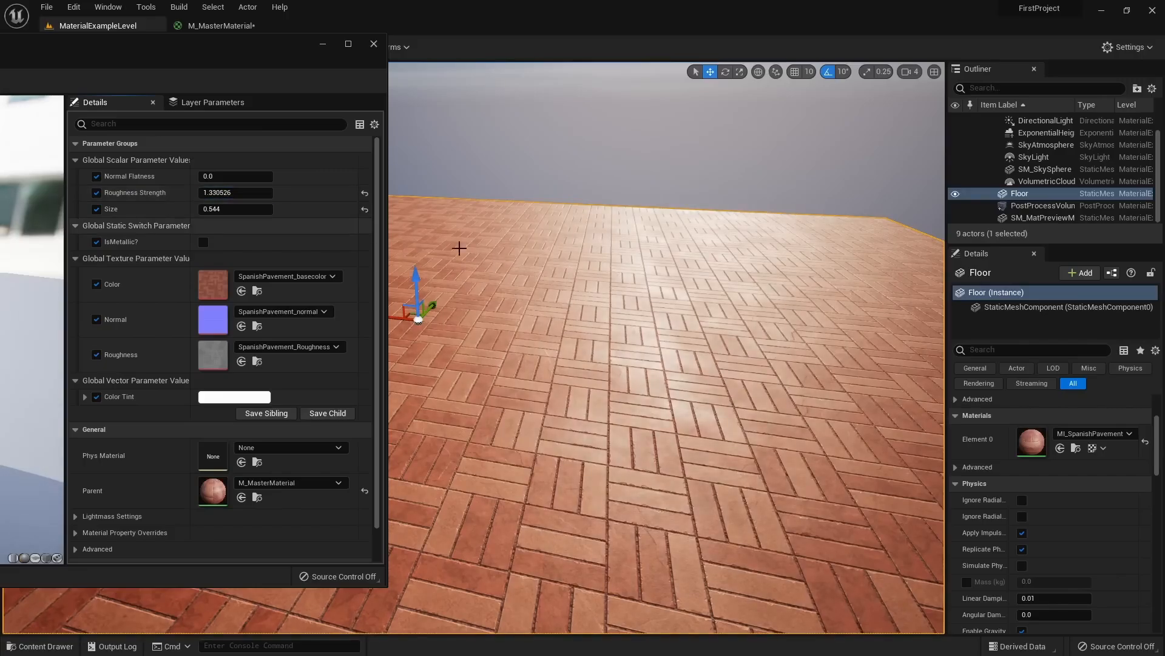
left_click_drag(210, 66, 526, 83)
middle_click(79, 89)
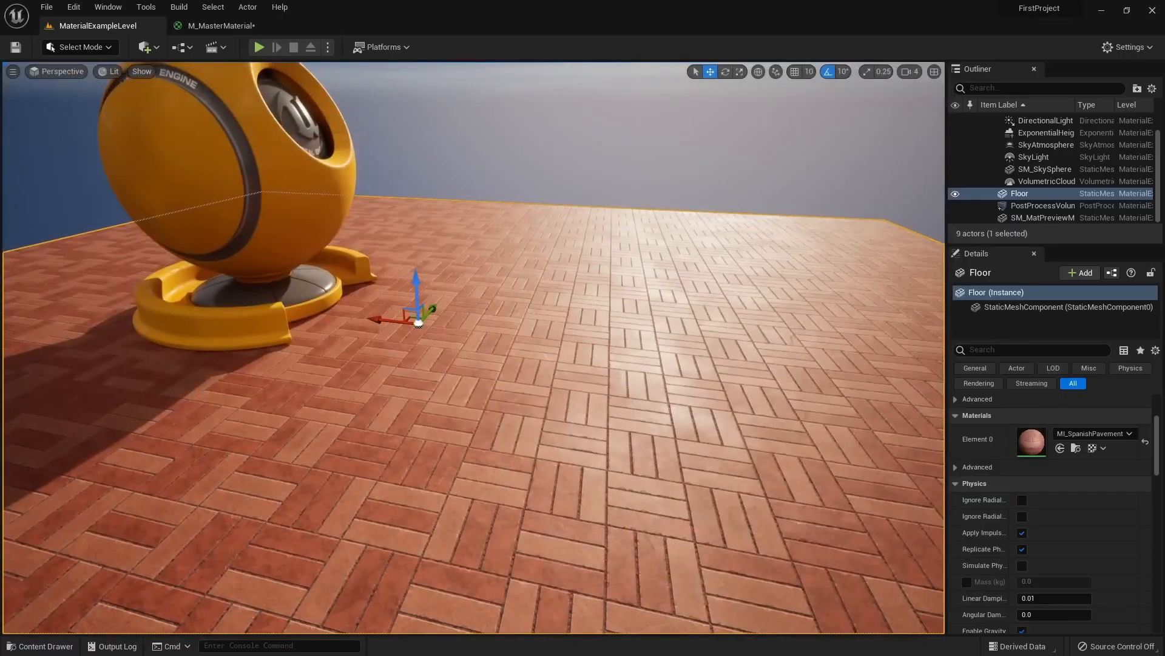
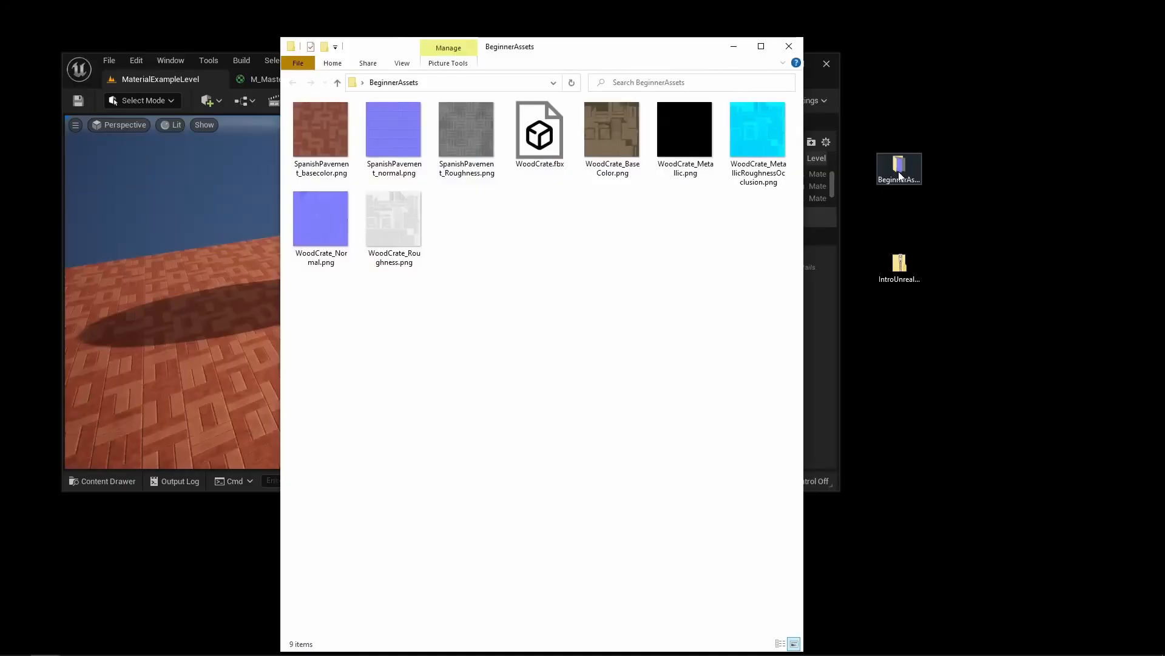
Preview WoodCrate.fbx from the BeginnerAssets folder in 3D Viewer, rotate the crate to inspect it, and close the viewer
left_click(542, 136)
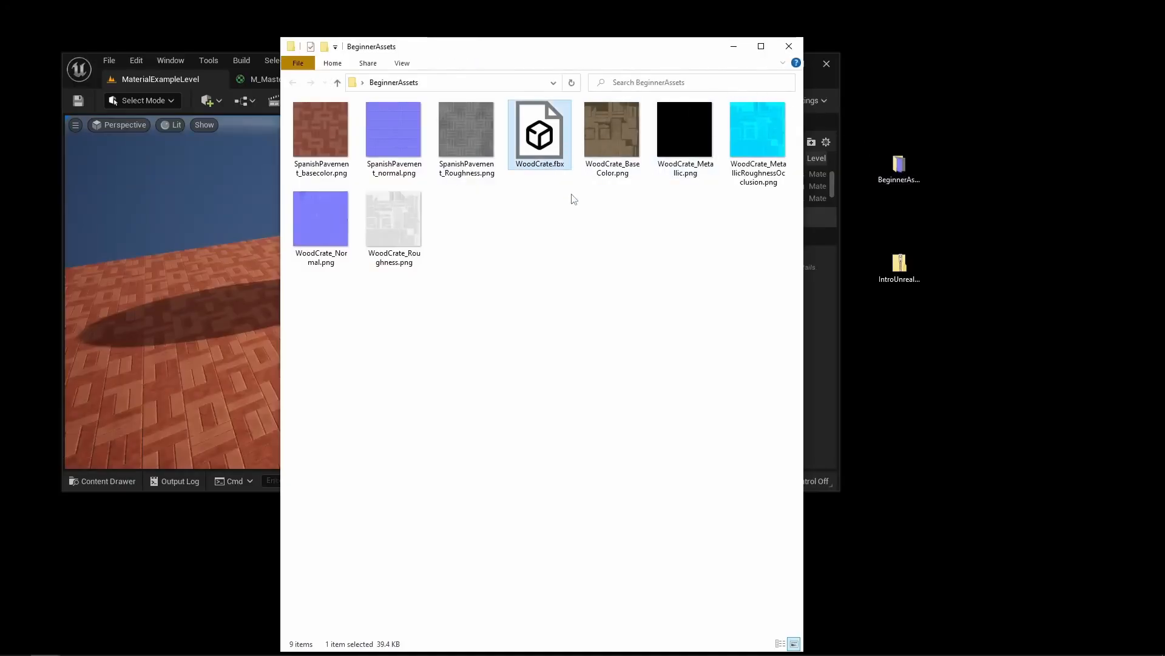
mouse_move(592, 58)
left_mouse_down()
mouse_move(792, 49)
mouse_move(602, 64)
left_mouse_up()
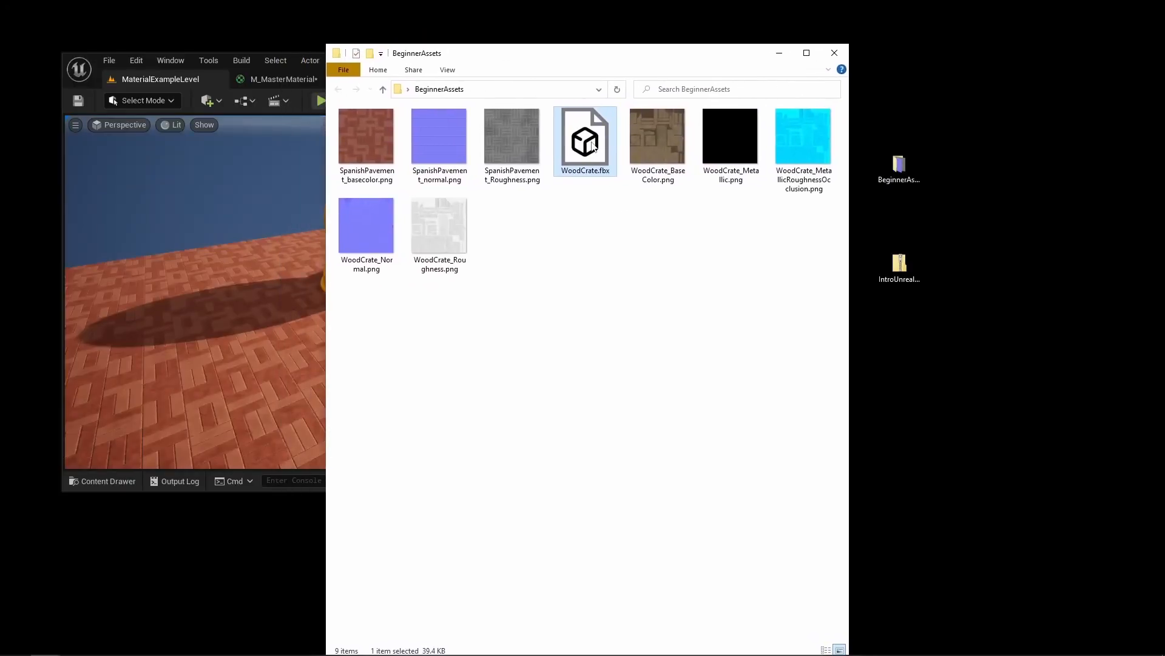
double_click(594, 147)
left_click_drag(543, 32, 687, 36)
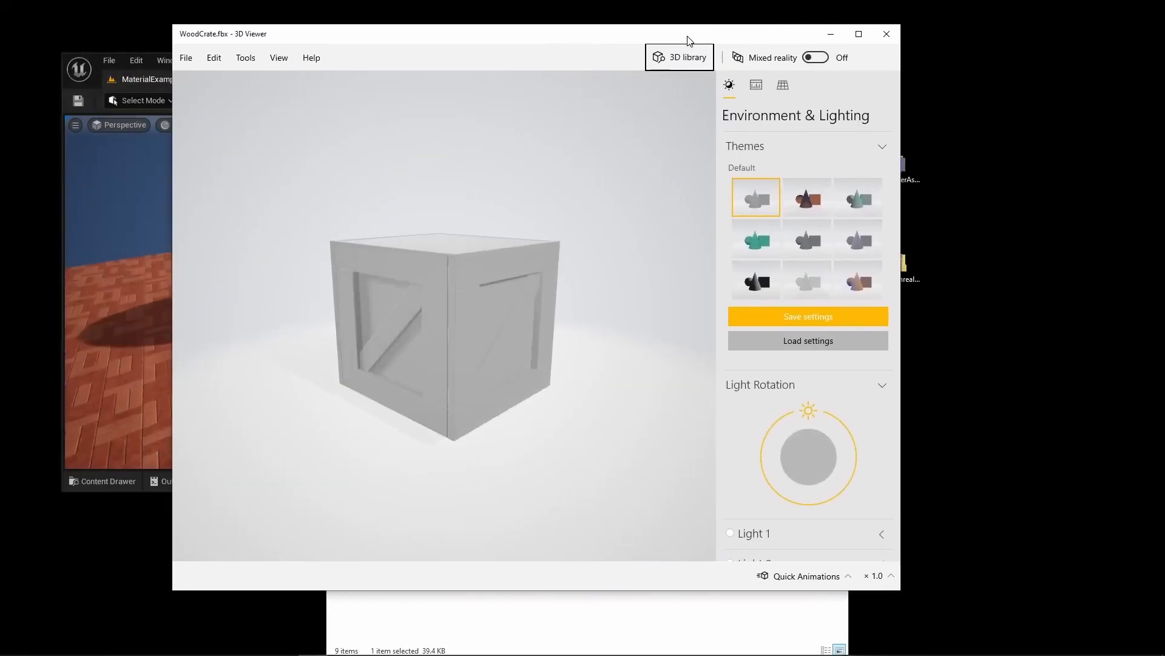
left_click_drag(522, 297, 399, 257)
left_click(886, 35)
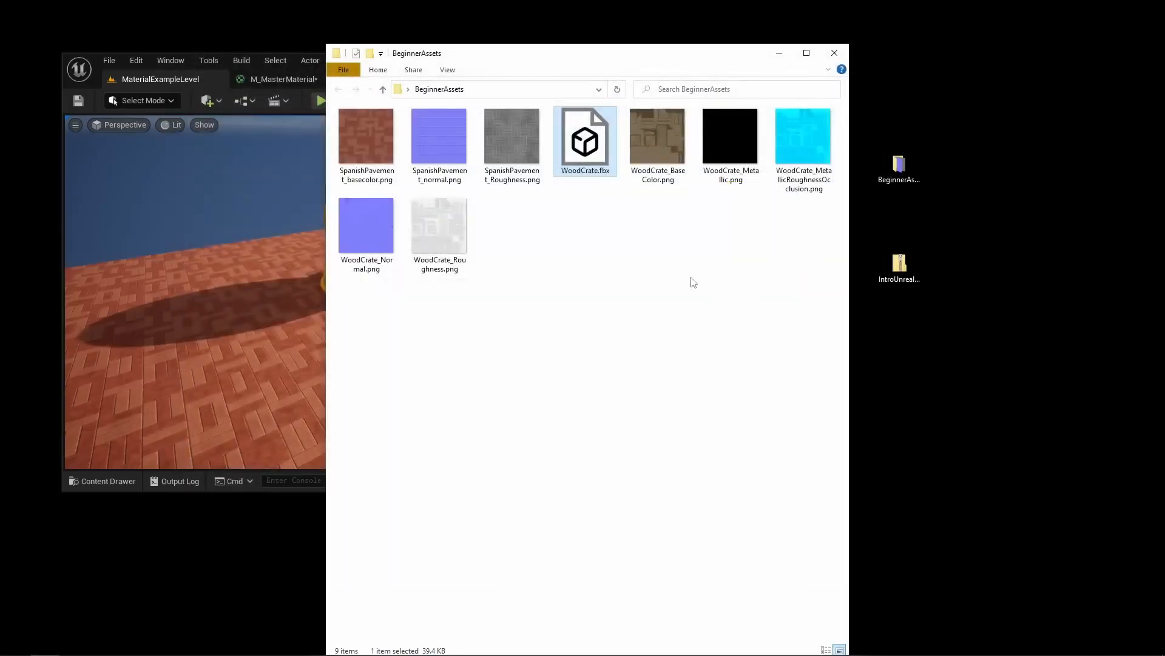
Arrange the BeginnerAssets folder beside the Unreal Editor, and save the modified M_MasterMaterial and MI_SpanishPavement assets
left_click_drag(589, 64, 923, 151)
left_click_drag(675, 71, 607, 28)
left_click(16, 437)
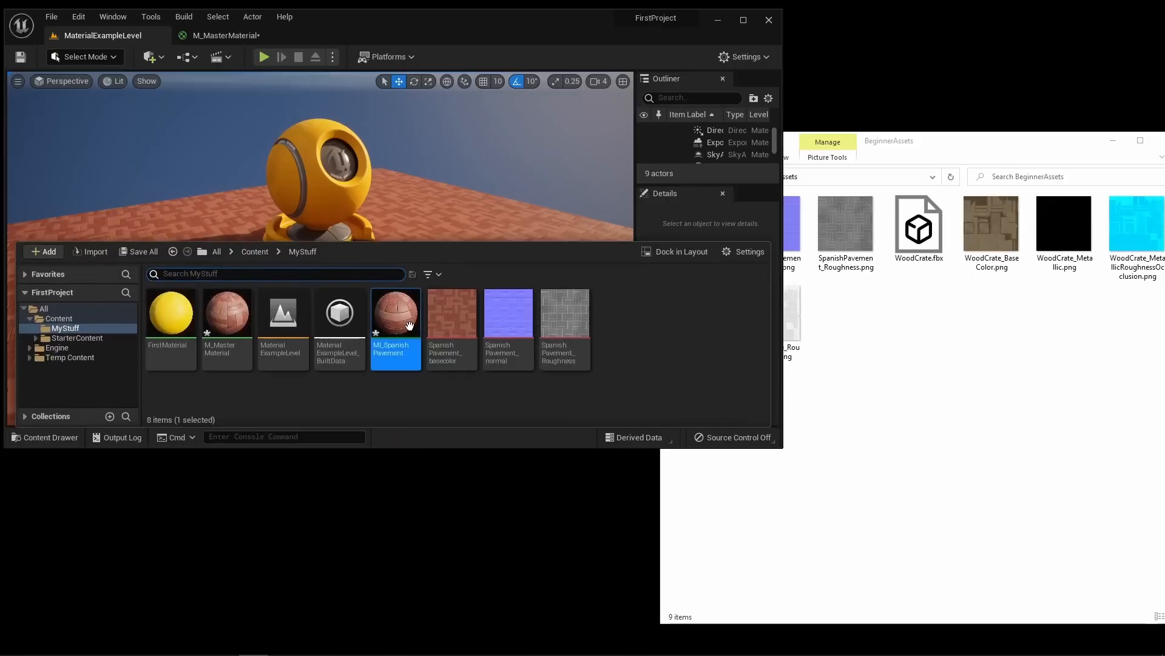
left_click(138, 251)
left_click(679, 470)
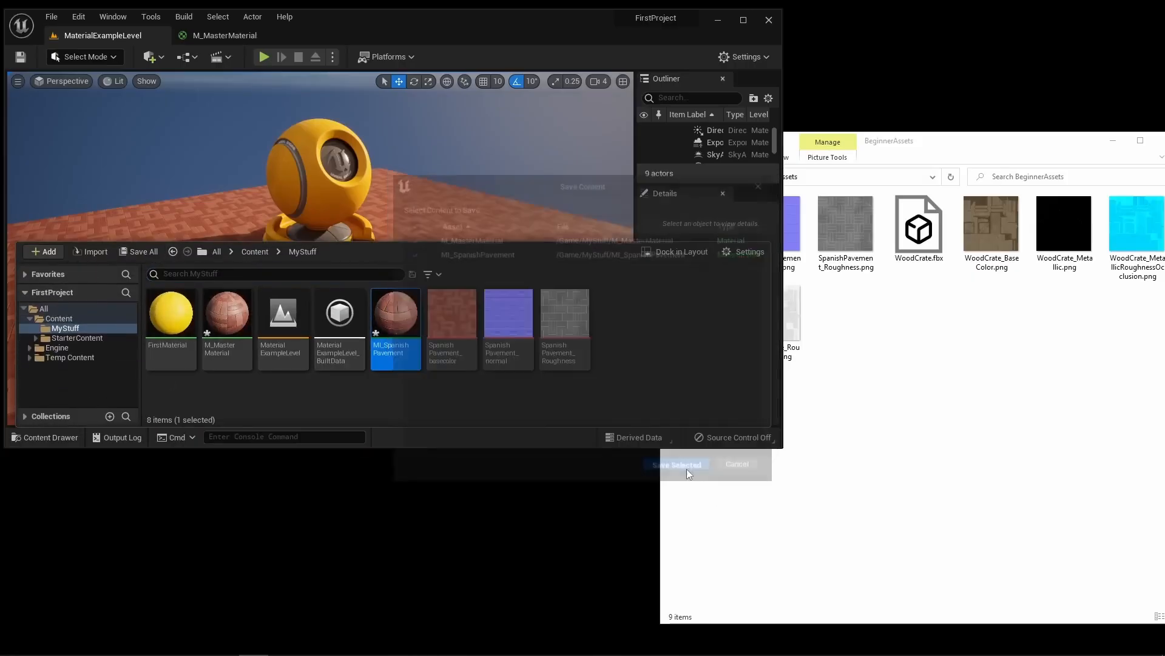
Create a folder named WoodenCrate inside MyStuff and open it
right_click(644, 344)
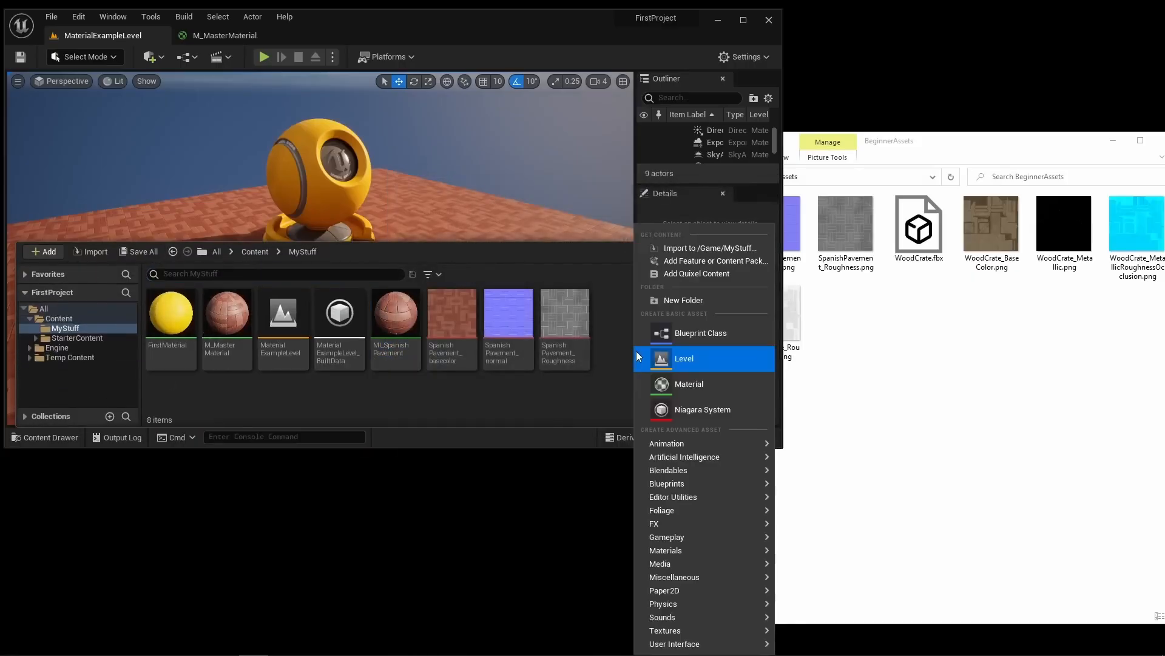
left_click(674, 300)
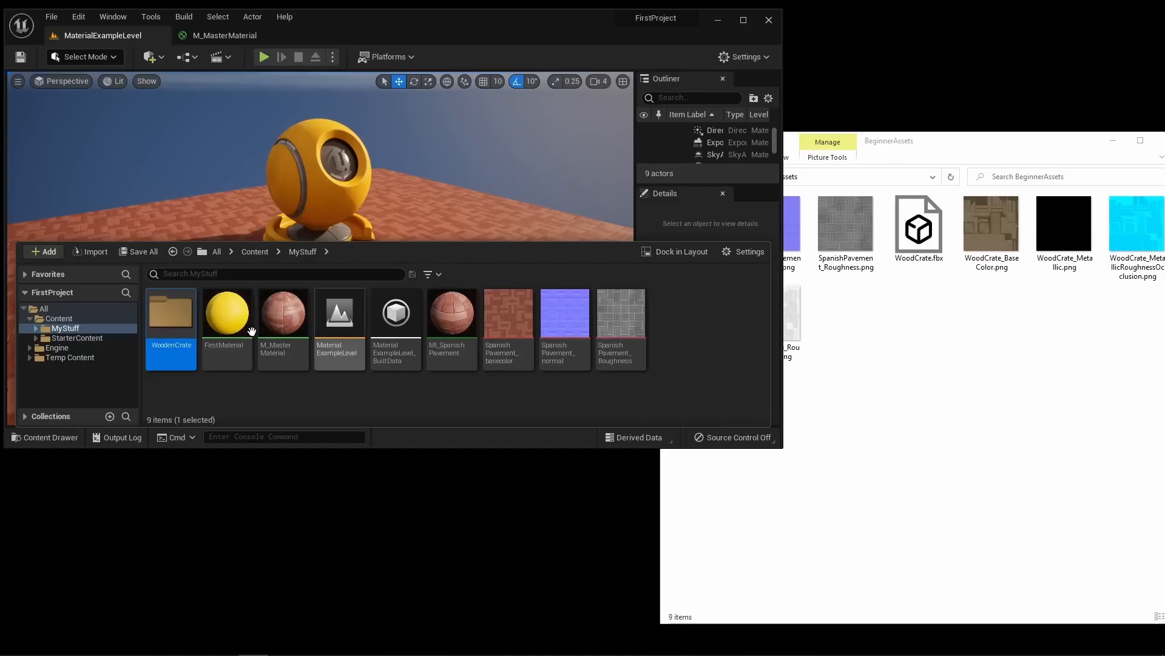
double_click(184, 339)
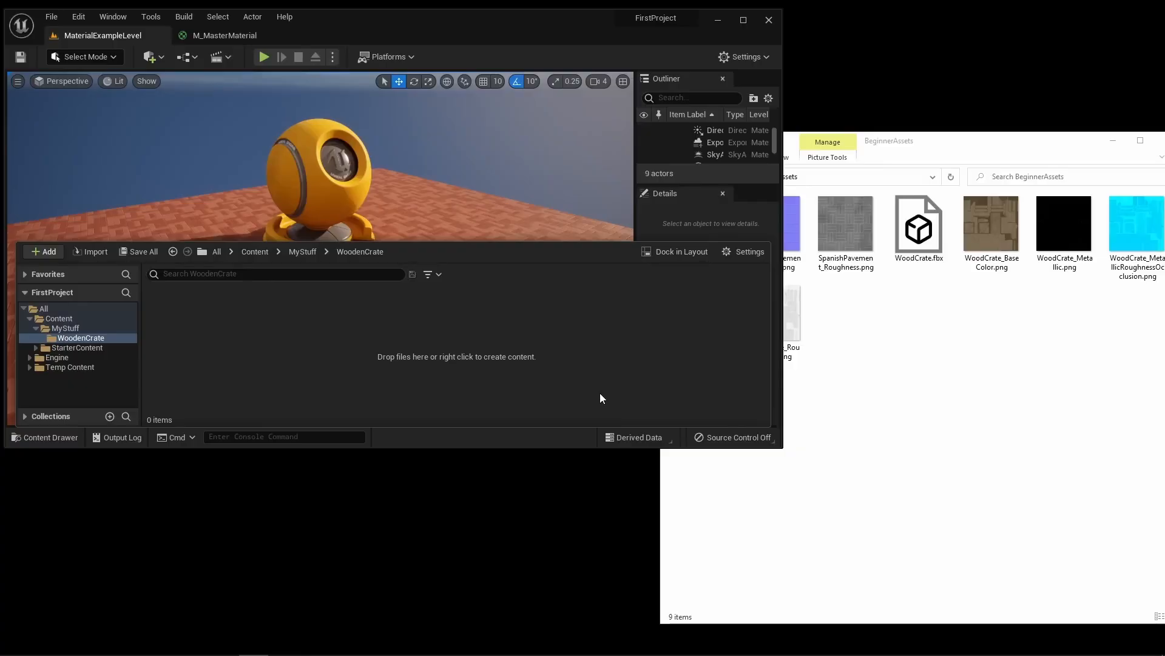
Bring WoodCrate.fbx from BeginnerAssets into the WoodenCrate folder and review its FBX import options
left_click(919, 237)
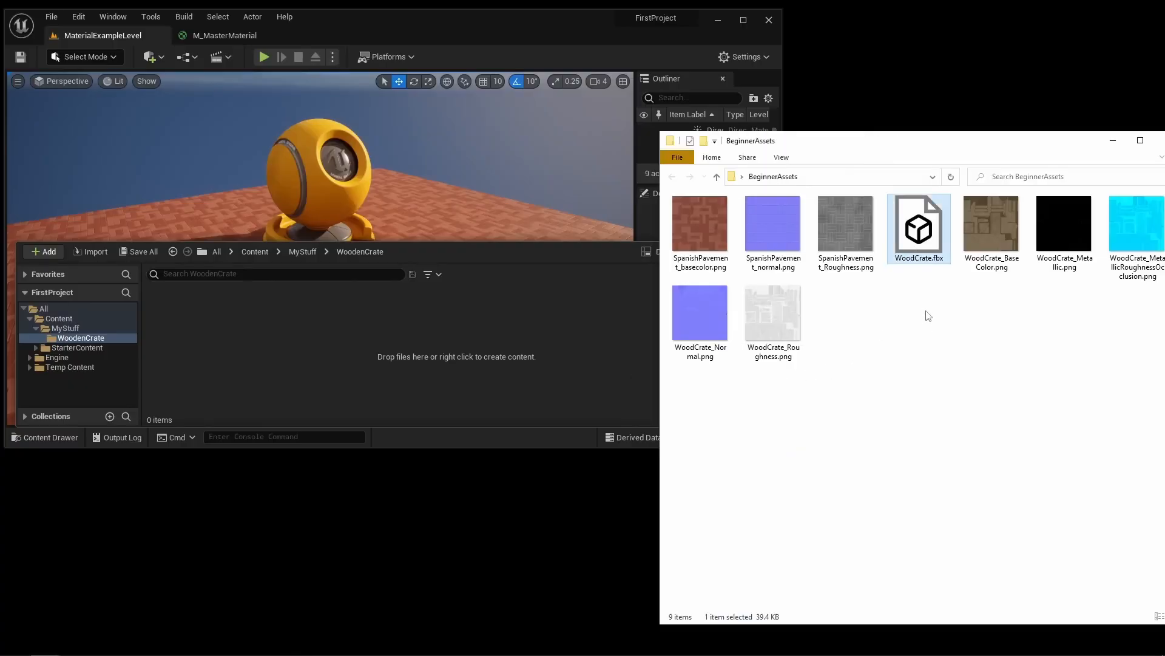
left_click_drag(921, 230, 356, 372)
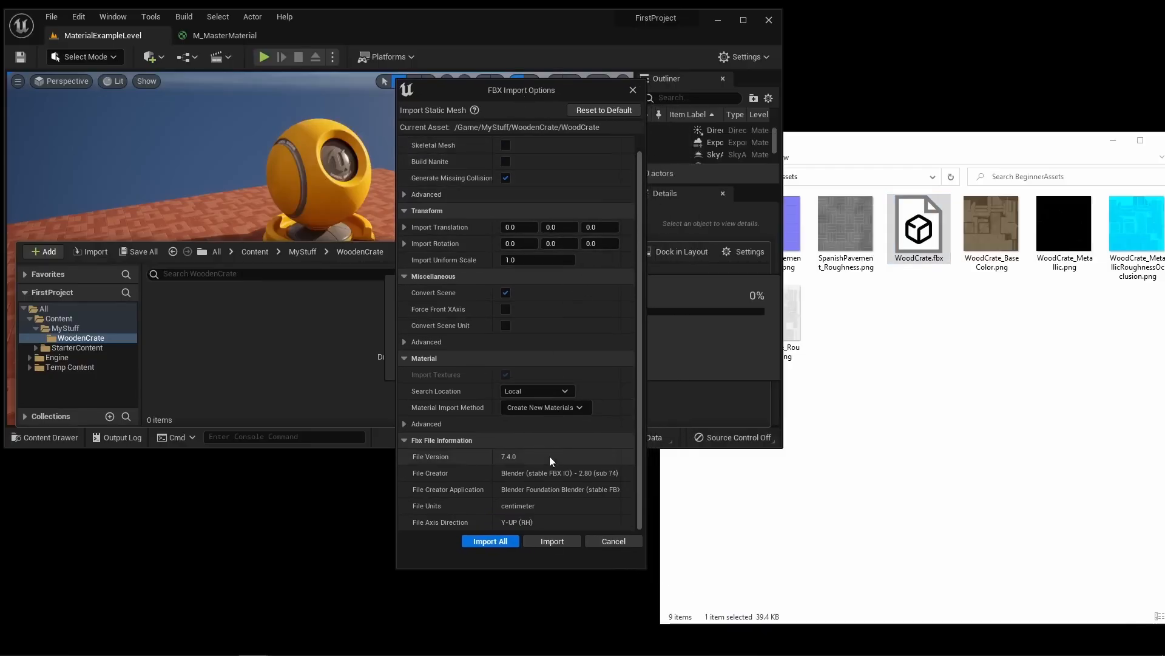
scroll(534, 417, "up", 1)
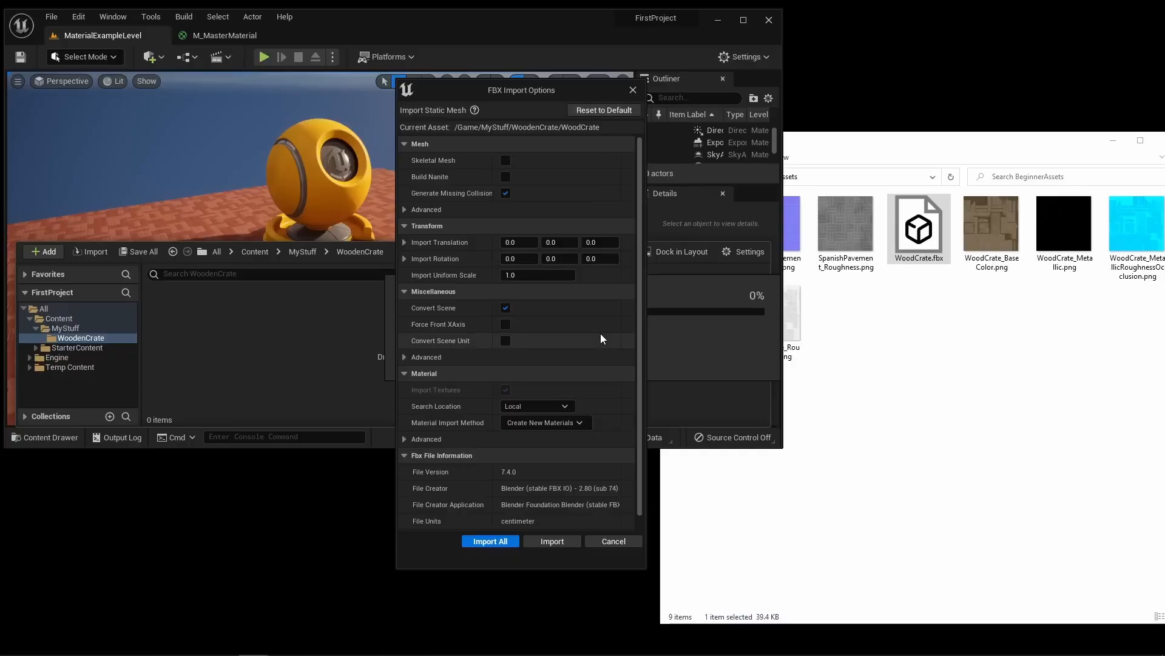
scroll(588, 311, "down", 1)
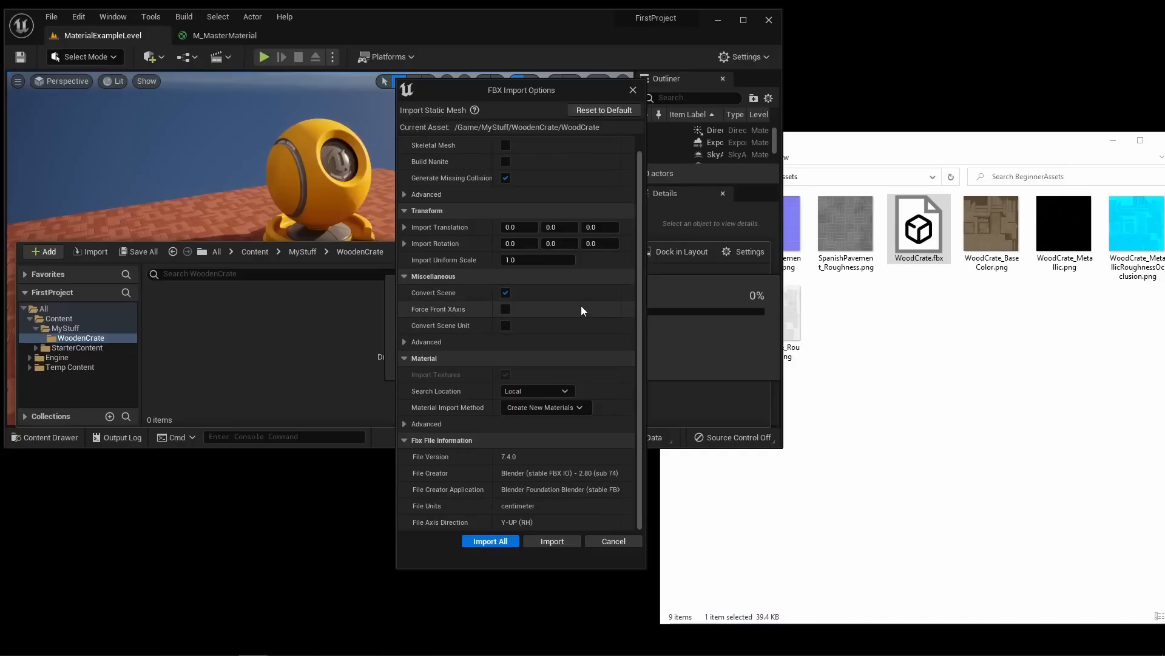
Import the crate mesh with Do Not Create Material and Import Textures off, and return to the WoodenCrate folder's contents
left_click(546, 407)
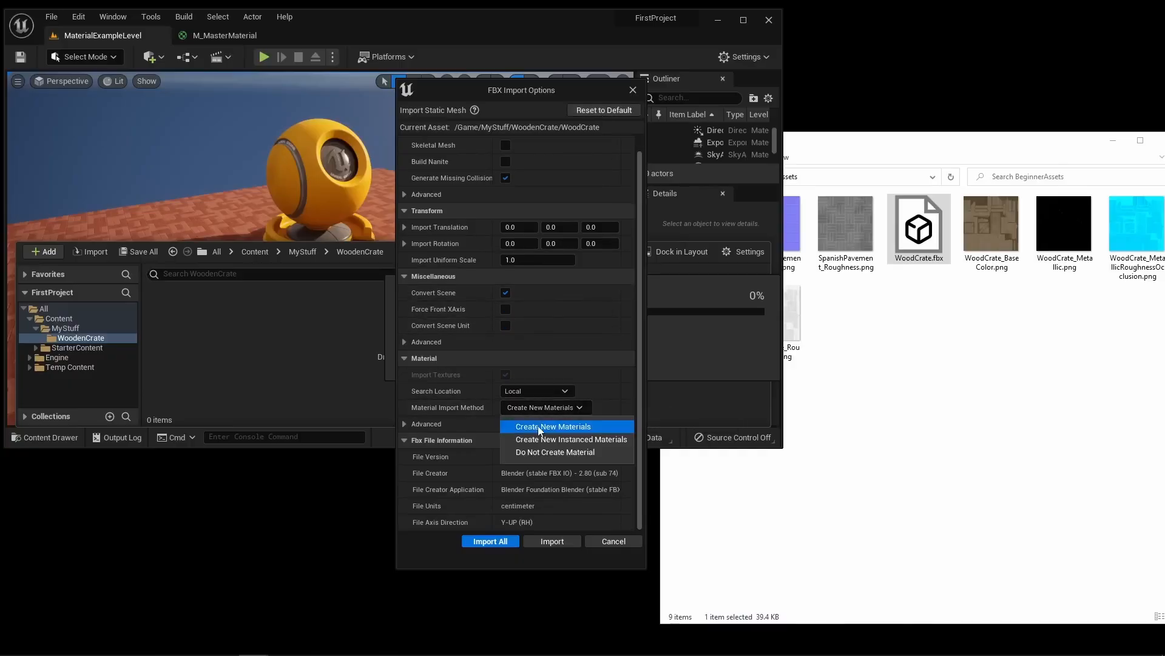
left_click(558, 452)
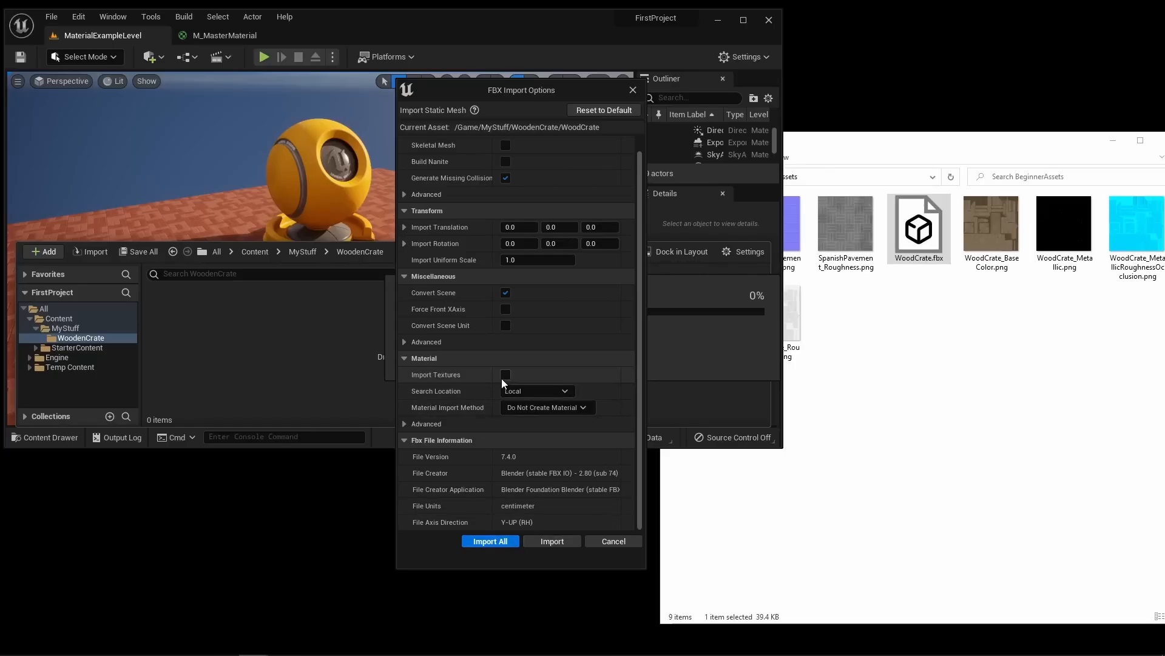
left_click(552, 540)
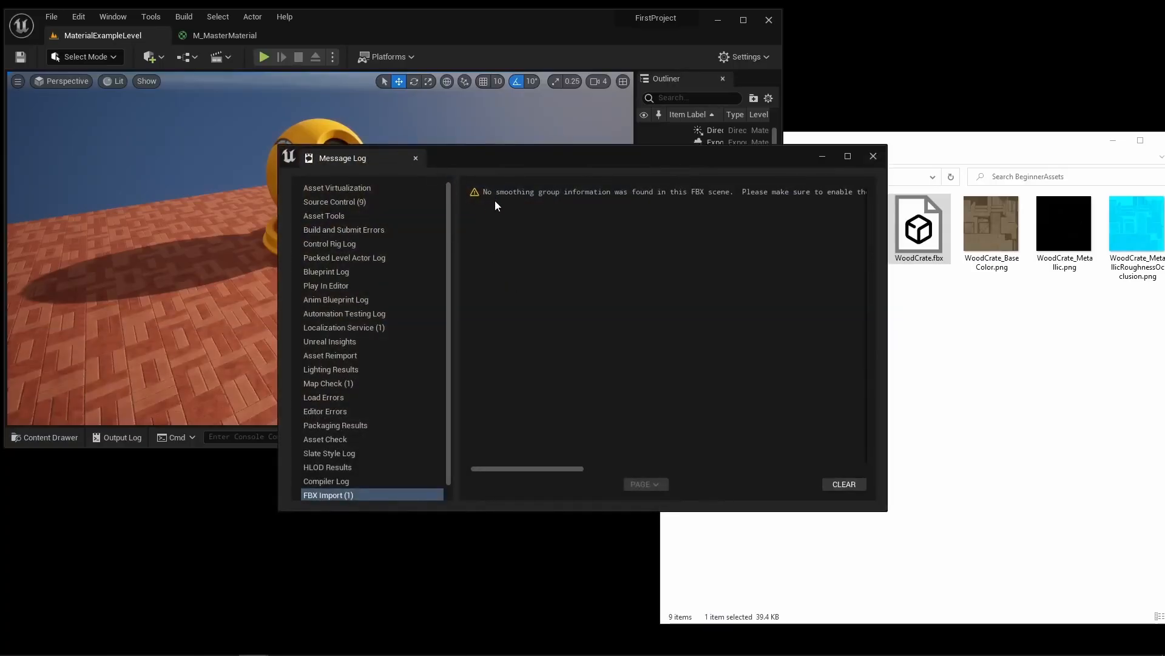
left_click(416, 158)
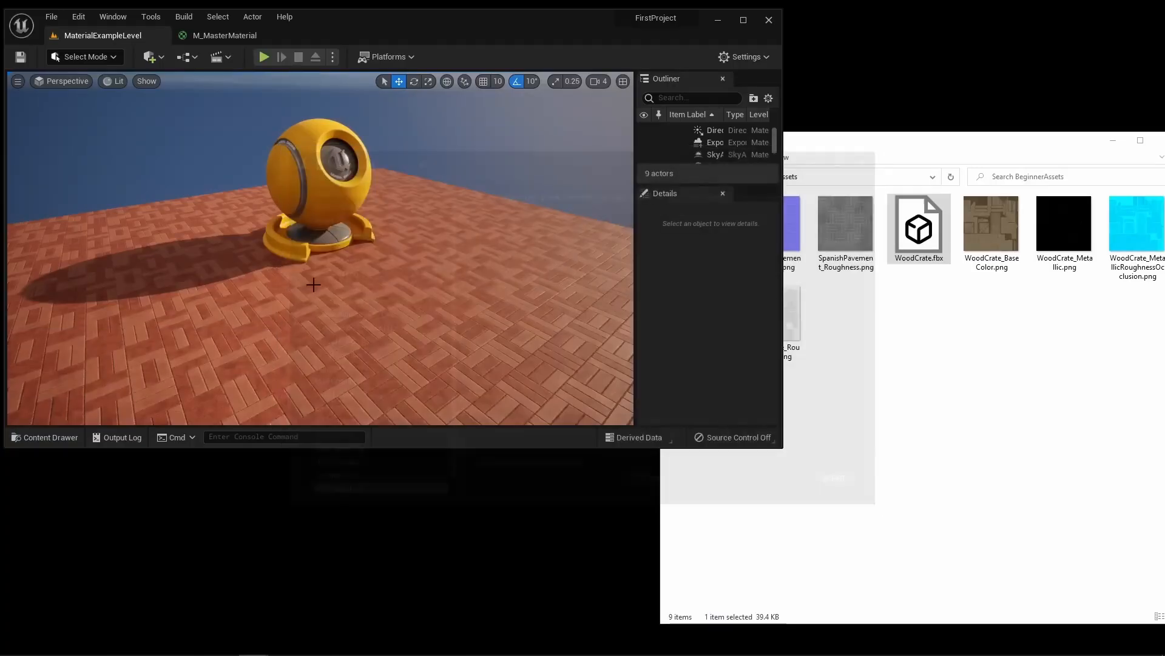
left_click(48, 437)
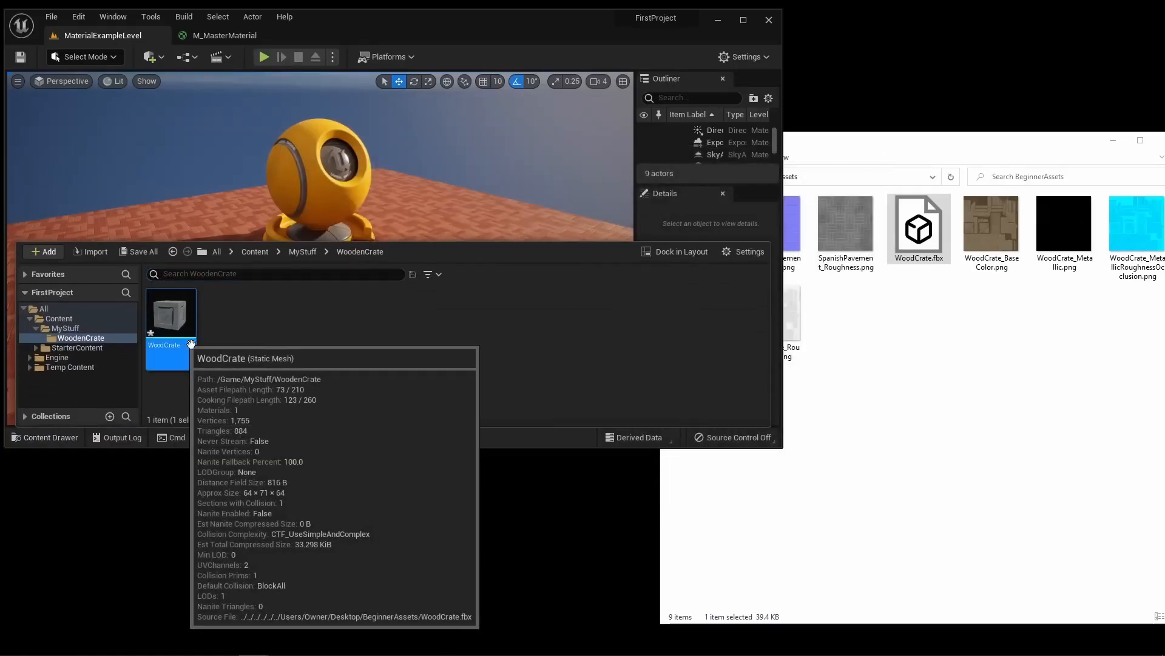
Open the imported WoodCrate static mesh, examine it around its sides, and close its editor
double_click(191, 328)
double_click(554, 73)
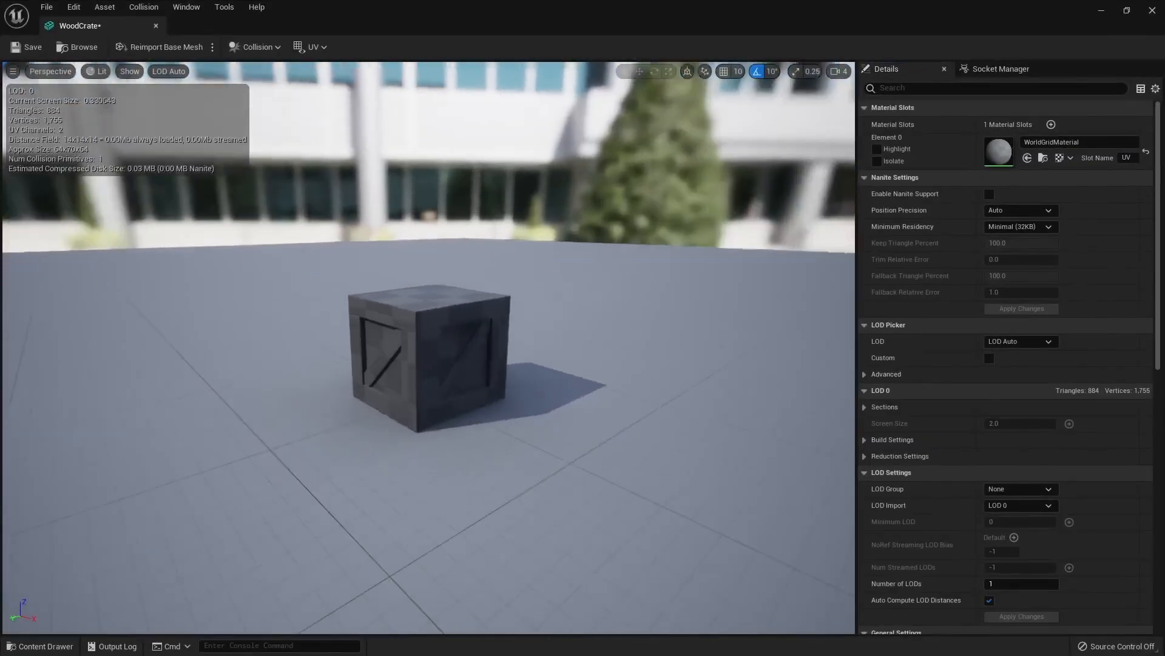
mouse_move(510, 297)
left_mouse_down()
mouse_move(582, 267)
mouse_move(547, 297)
mouse_move(510, 298)
left_mouse_up()
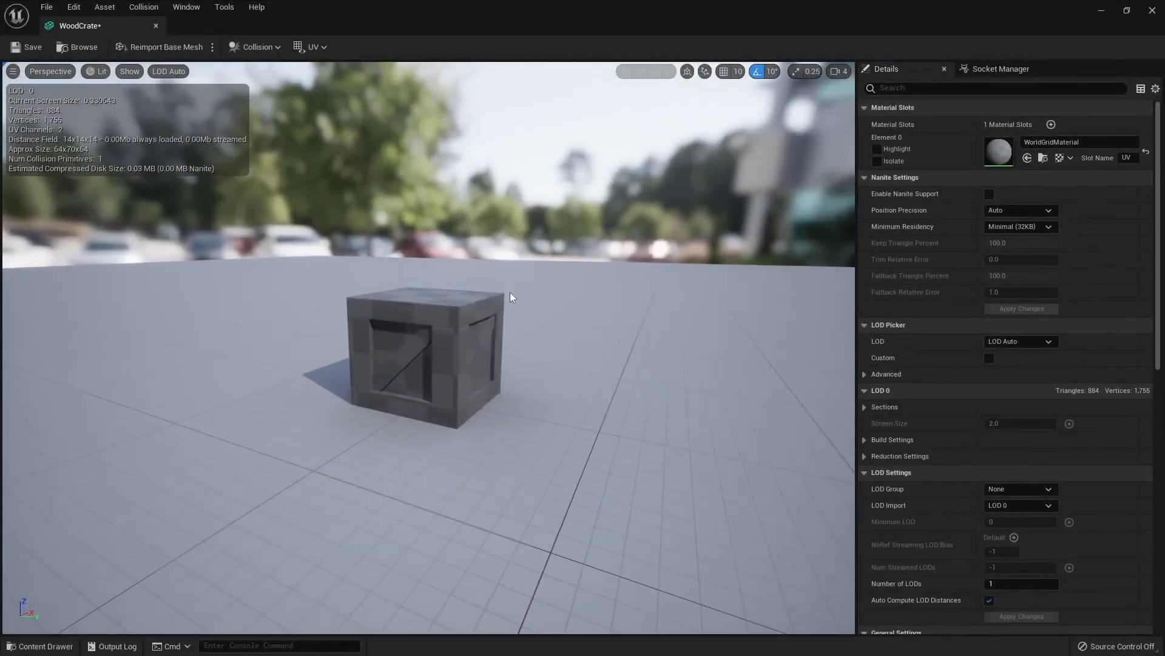
left_click(155, 26)
Place the WoodCrate mesh from the WoodenCrate folder in the level beside the yellow material preview mesh
left_click_drag(382, 32, 536, 0)
right_click_drag(357, 494, 401, 494)
key("ctrl+space")
left_click_drag(400, 334, 595, 288)
right_click_drag(595, 288, 638, 258)
Adjust the WoodCrate's position so it stands on the brick floor in front of the preview mesh
key("w")
key("r")
left_click_drag(482, 359, 525, 319)
mouse_move(525, 319)
right_mouse_down()
mouse_move(510, 340)
mouse_move(519, 337)
right_mouse_up()
key("e")
left_click_drag(488, 368, 493, 369)
right_click_drag(493, 368, 521, 377)
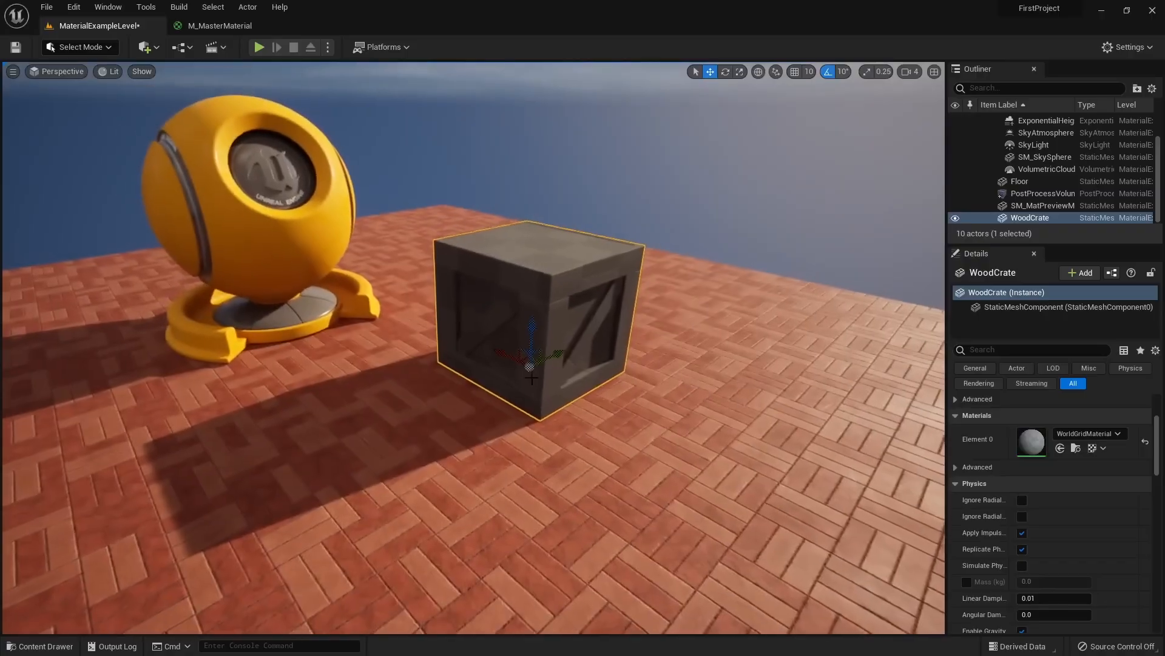
key("w")
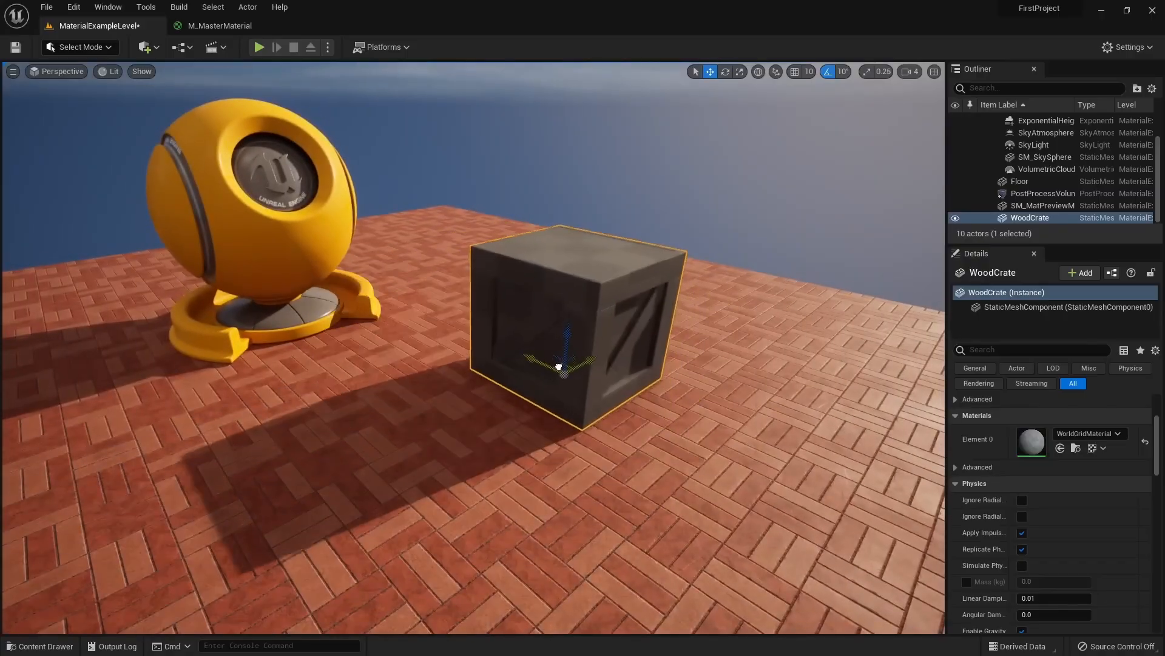
scroll(559, 367, "down", 5)
key("e")
left_click_drag(519, 359, 519, 359)
key("w")
right_click_drag(519, 360, 455, 340)
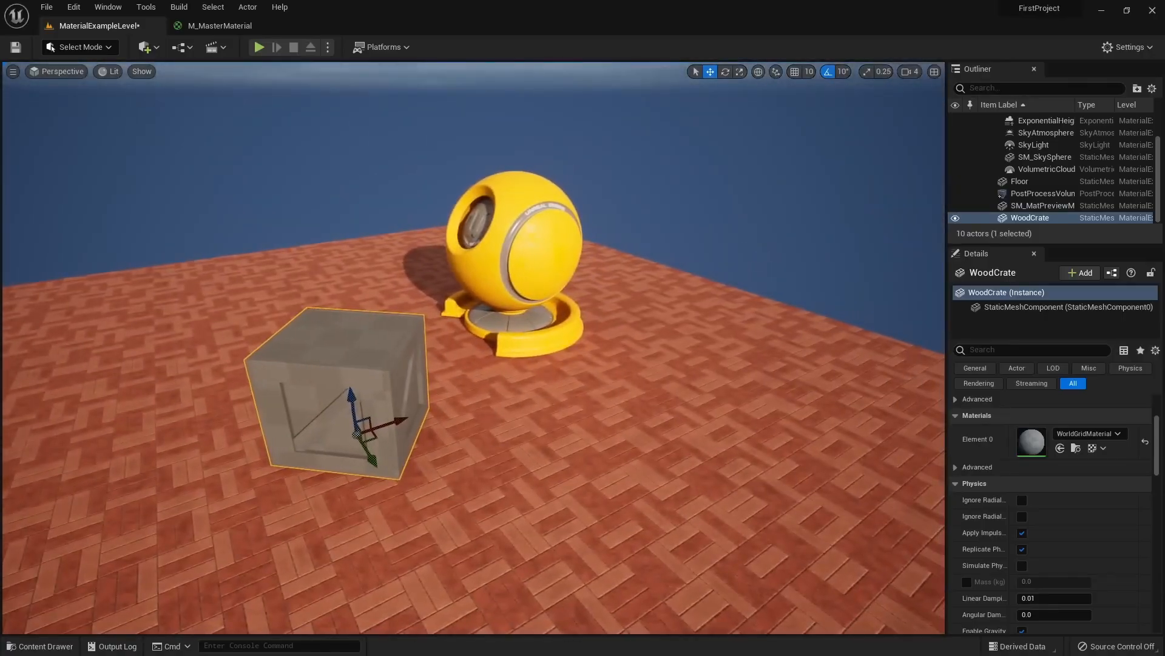
Select the preview mesh, the crate and the floor in turn to compare the objects in the level
left_click(503, 277)
left_click(349, 409)
left_click(510, 419)
right_click_drag(509, 419, 540, 419)
mouse_move(495, 373)
right_mouse_down()
mouse_move(540, 374)
mouse_move(474, 358)
mouse_move(494, 374)
right_mouse_up()
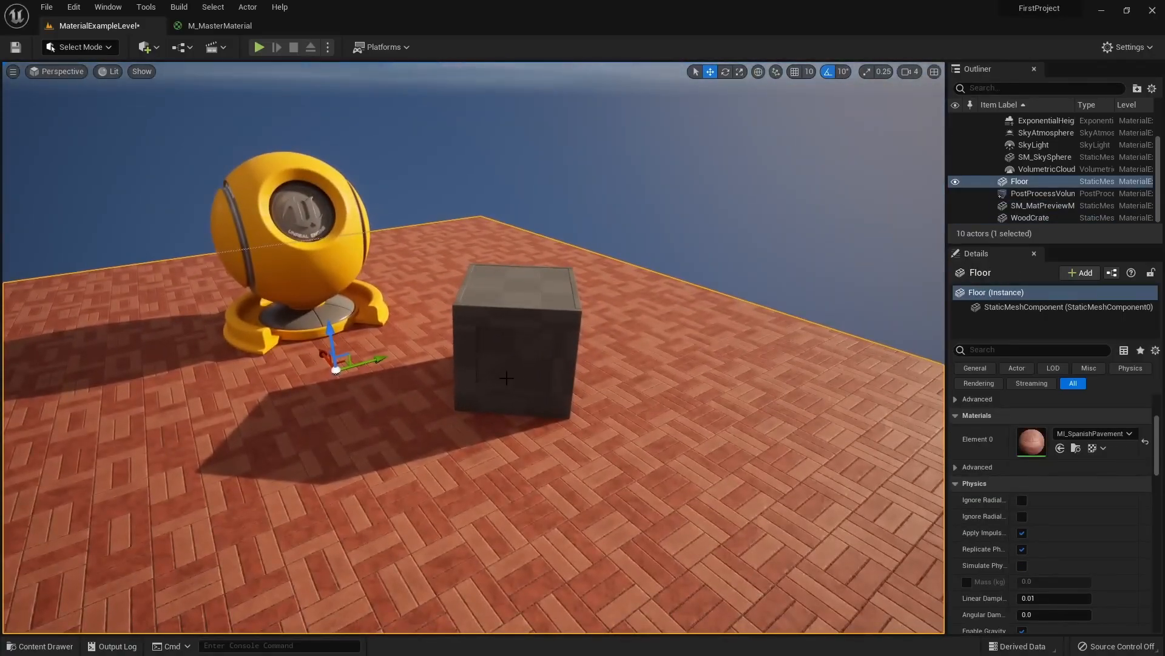
mouse_move(563, 411)
right_mouse_down()
mouse_move(485, 400)
mouse_move(582, 411)
right_mouse_up()
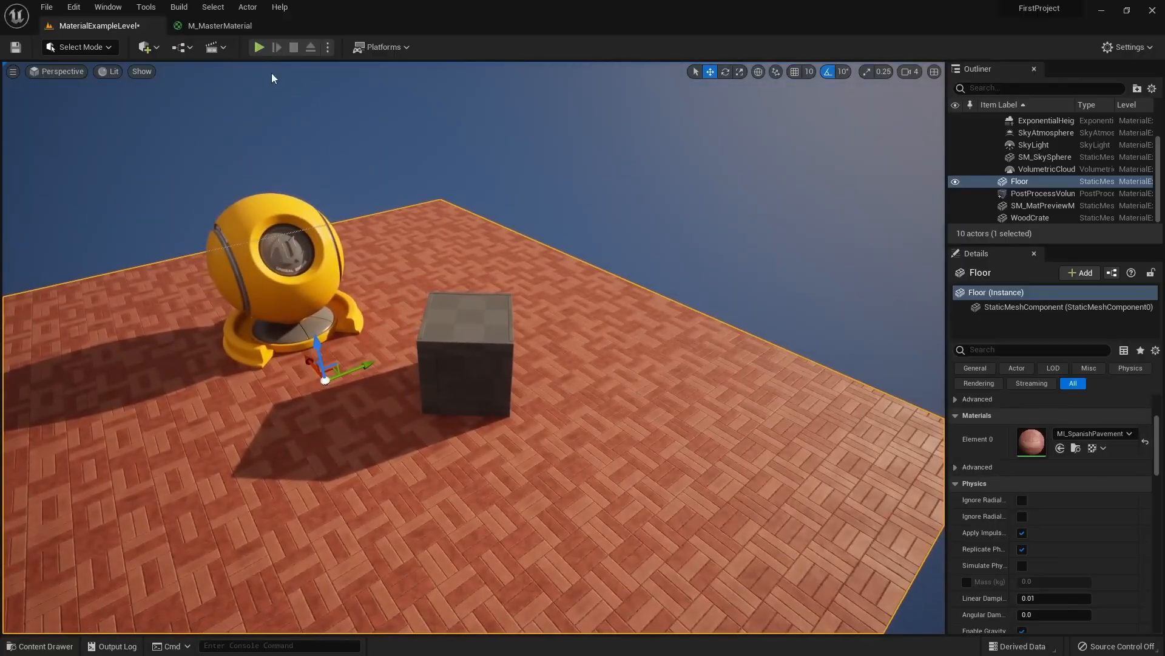
Review the M_MasterMaterial node graph, return to the level and select the WoodCrate
left_click(219, 25)
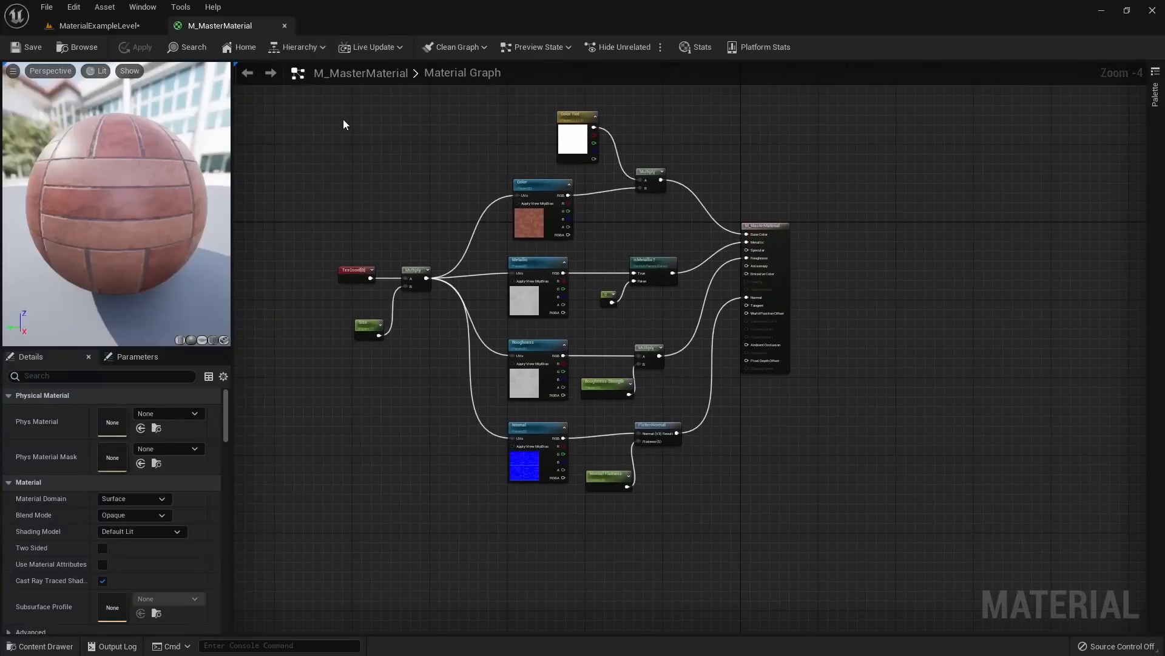
left_click_drag(344, 119, 676, 533)
left_click(140, 27)
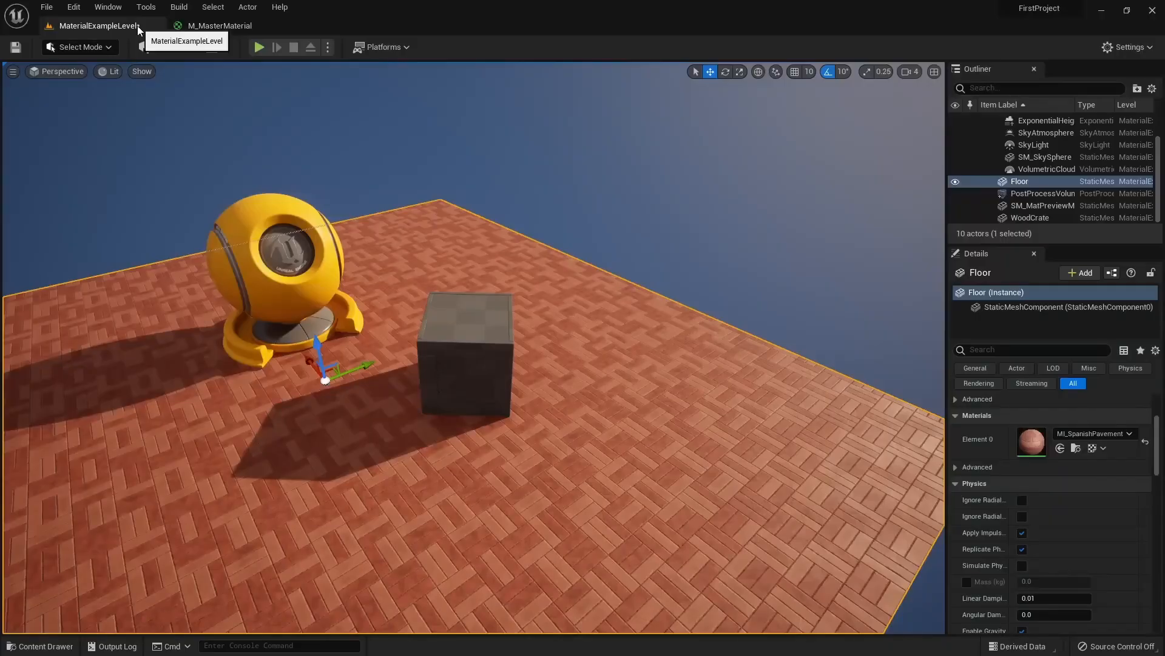
left_click(466, 354)
right_click_drag(465, 354, 516, 364)
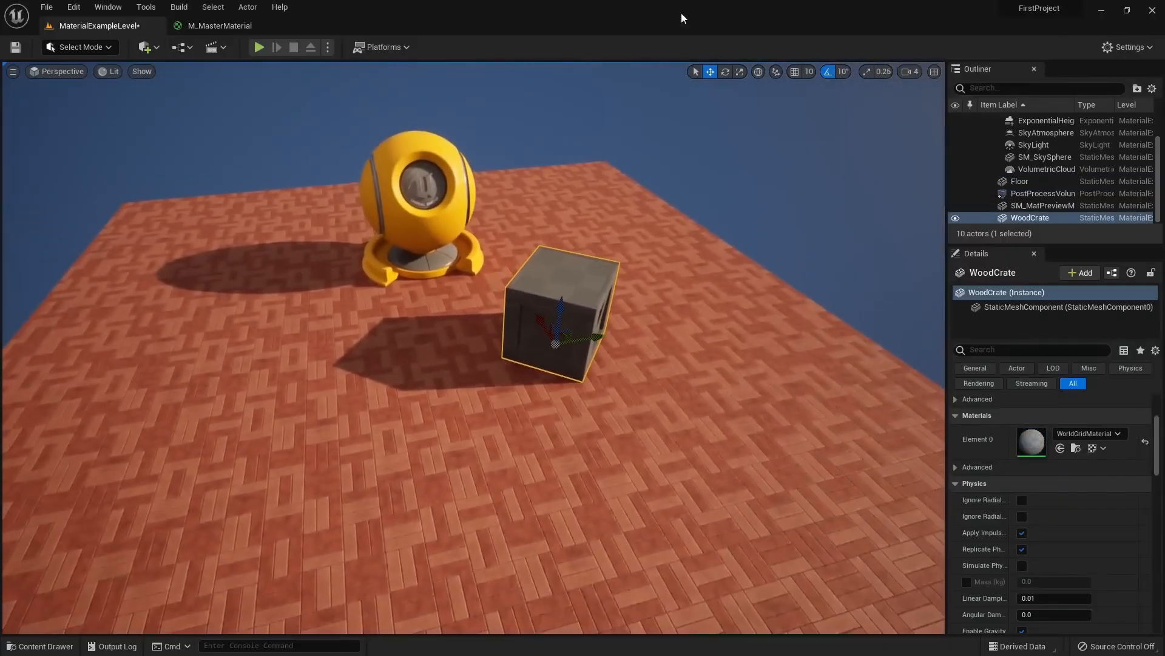
Import the five WoodCrate PNG textures from the BeginnerAssets folder into the WoodenCrate content folder
left_click_drag(681, 18, 421, 57)
left_click(907, 151)
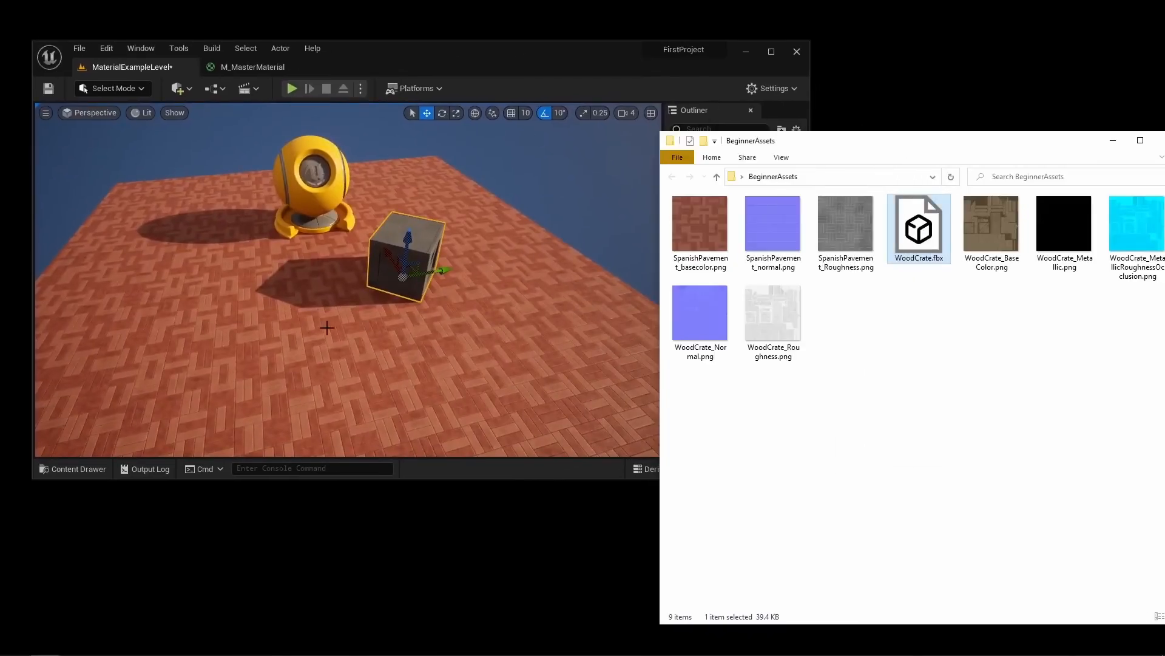
left_click(74, 468)
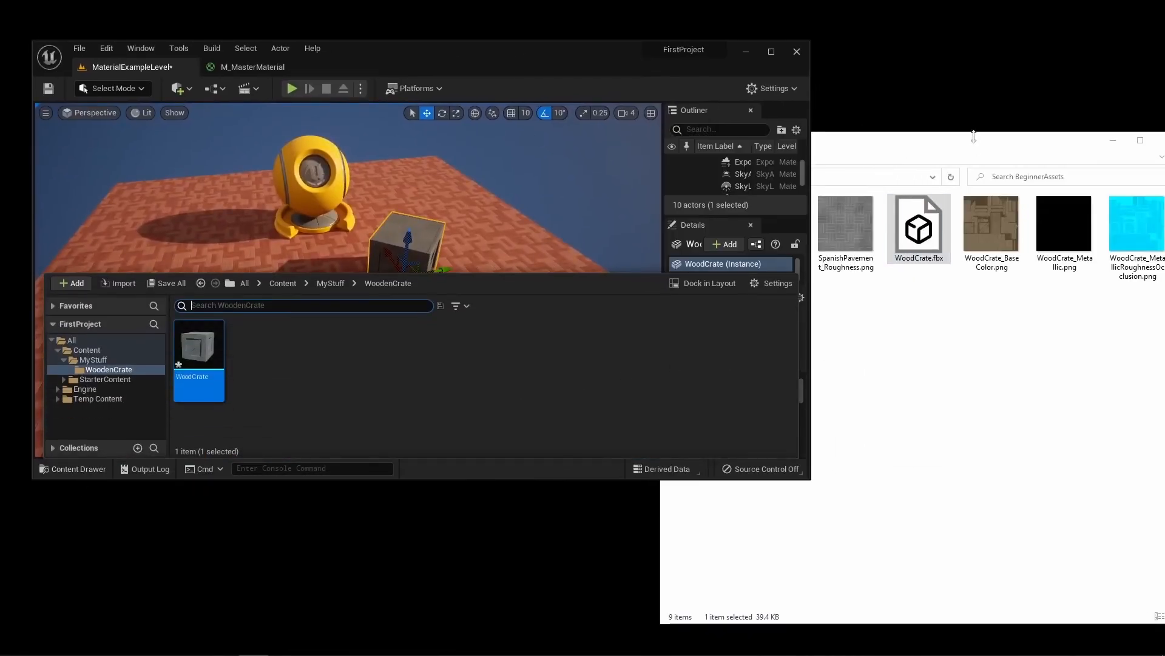
left_click_drag(973, 136, 925, 155)
left_click(942, 243)
left_click(739, 373, "shift")
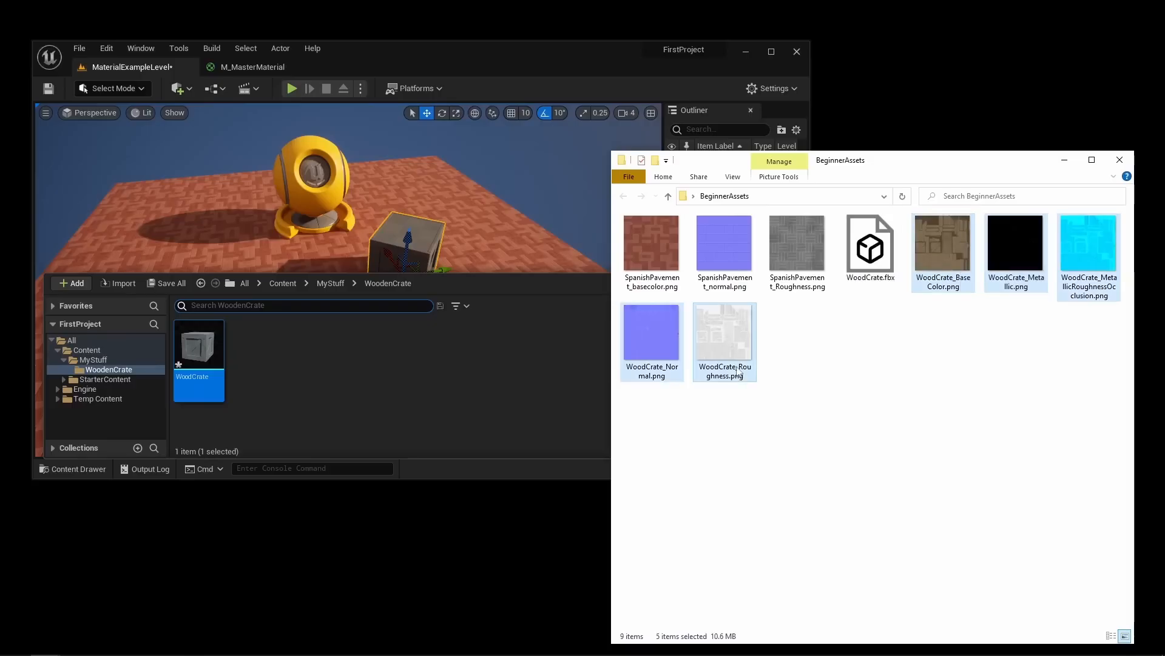
left_click_drag(950, 280, 363, 410)
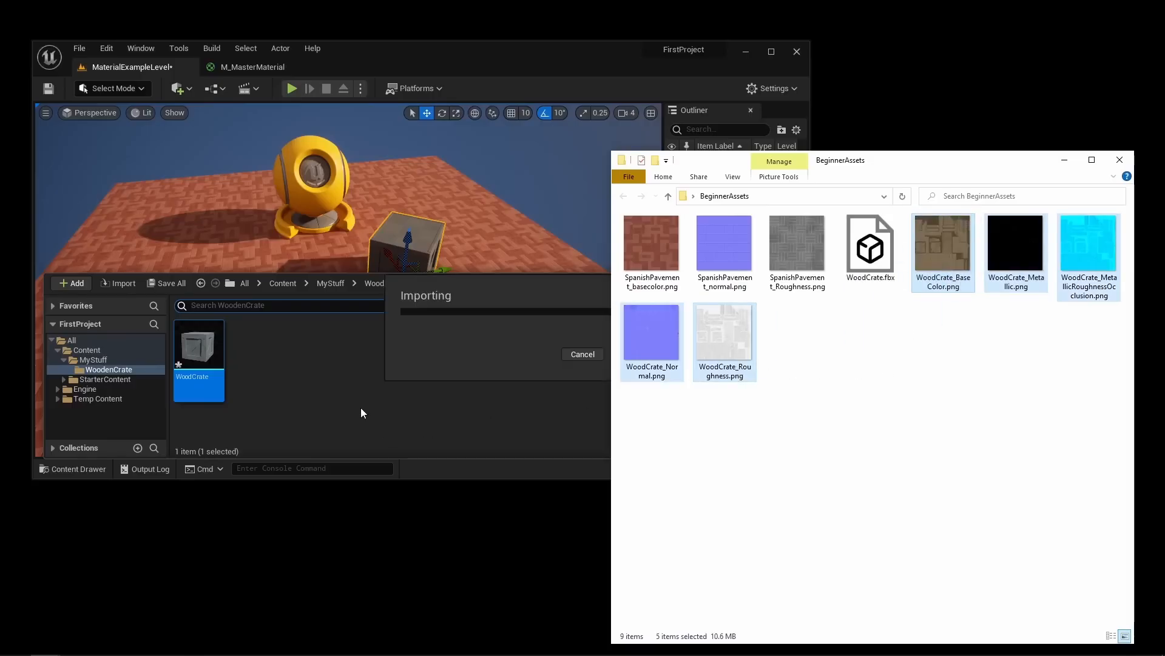
left_click_drag(519, 63, 503, 2)
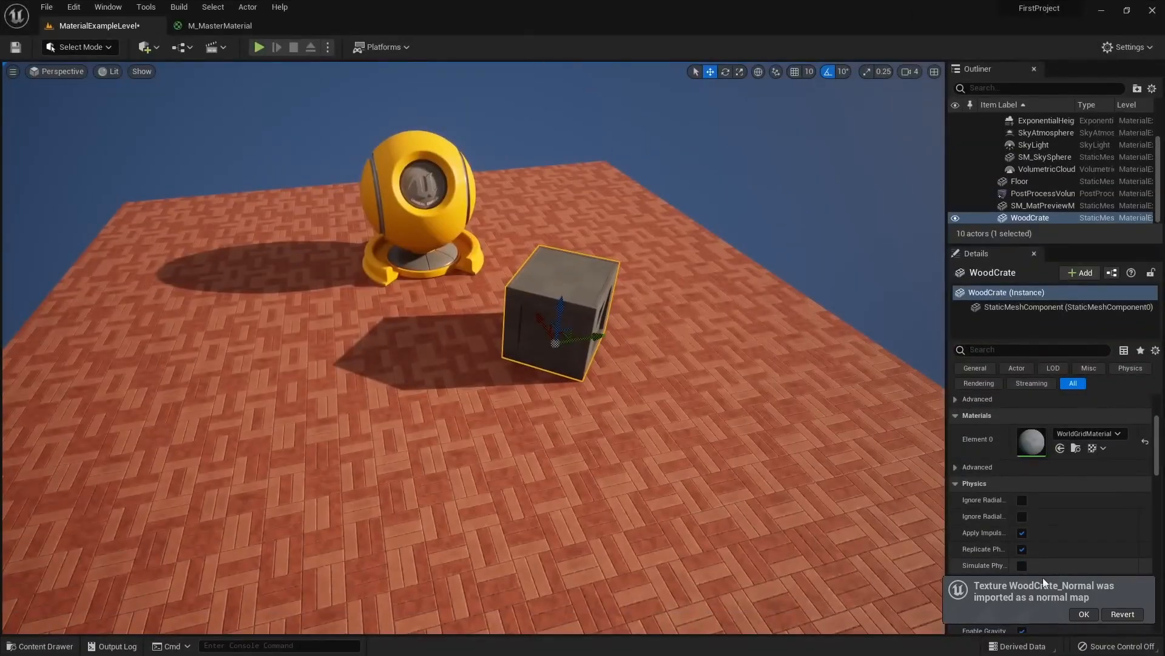
Open the WoodCrate_BaseColor texture to examine its wood colour layout and settings, and close it
key("ctrl+space")
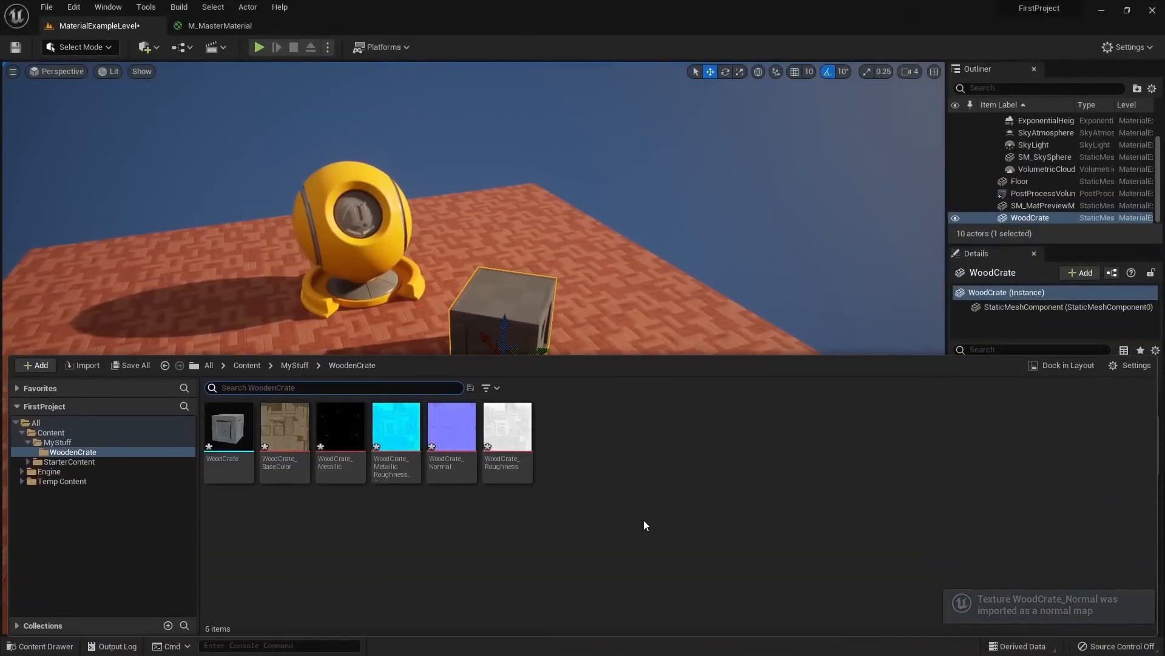
left_click(286, 448)
double_click(285, 447)
scroll(901, 317, "down", 2)
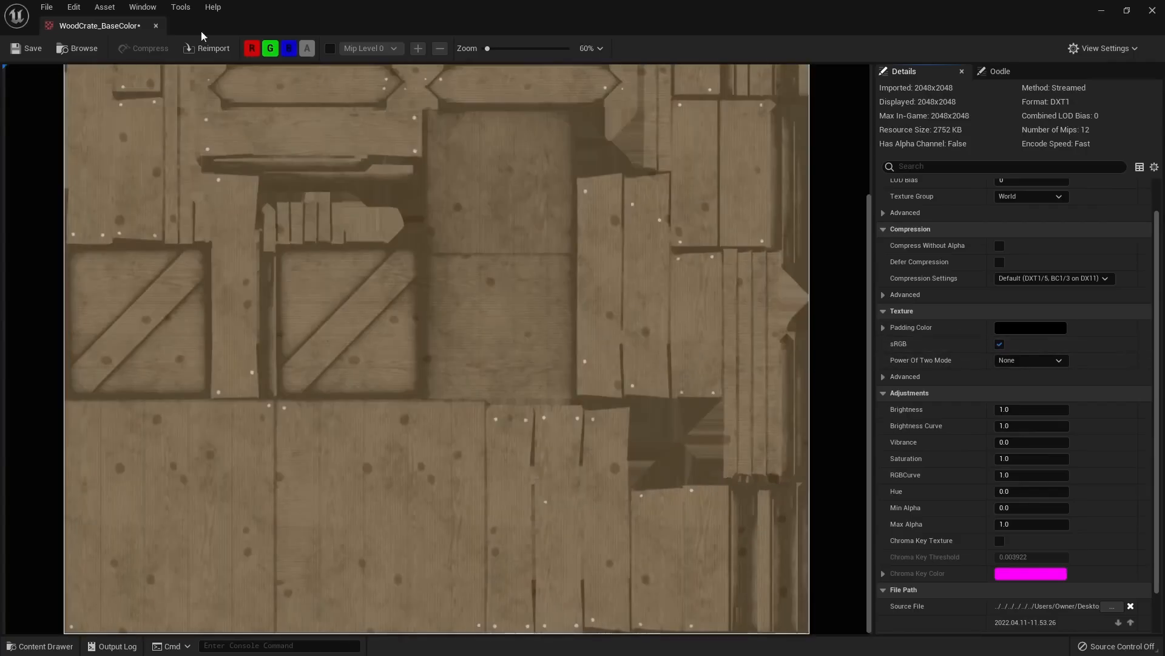
left_click(156, 25)
Turn off sRGB for the WoodCrate_Metallic texture and close its editor
key("ctrl+space")
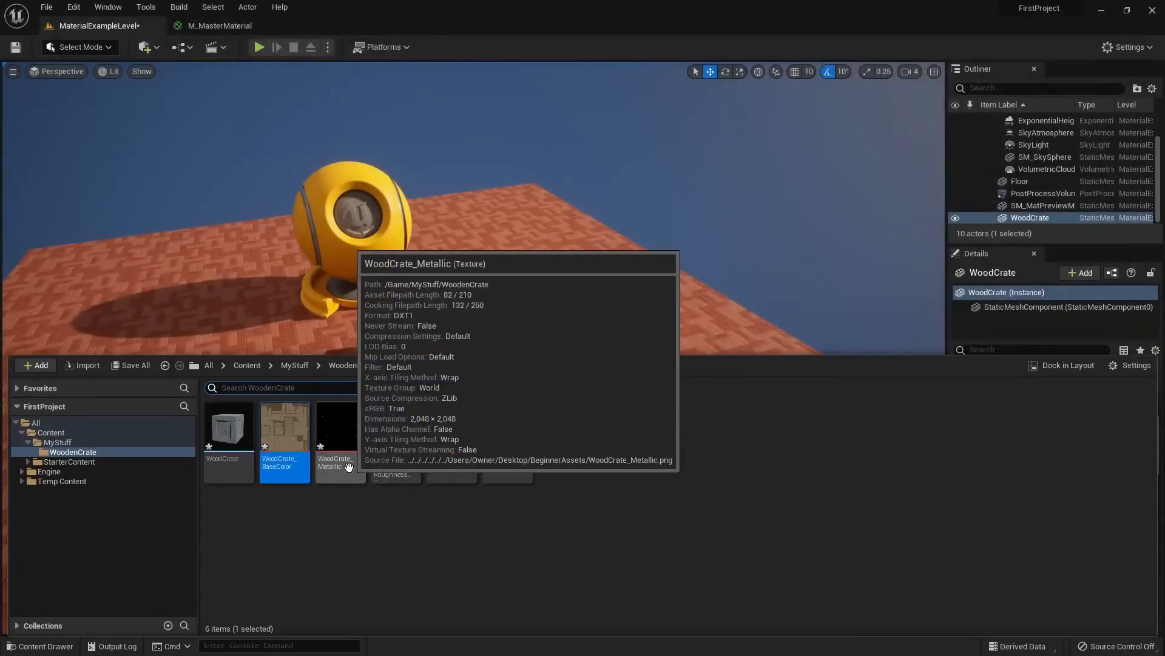
double_click(348, 465)
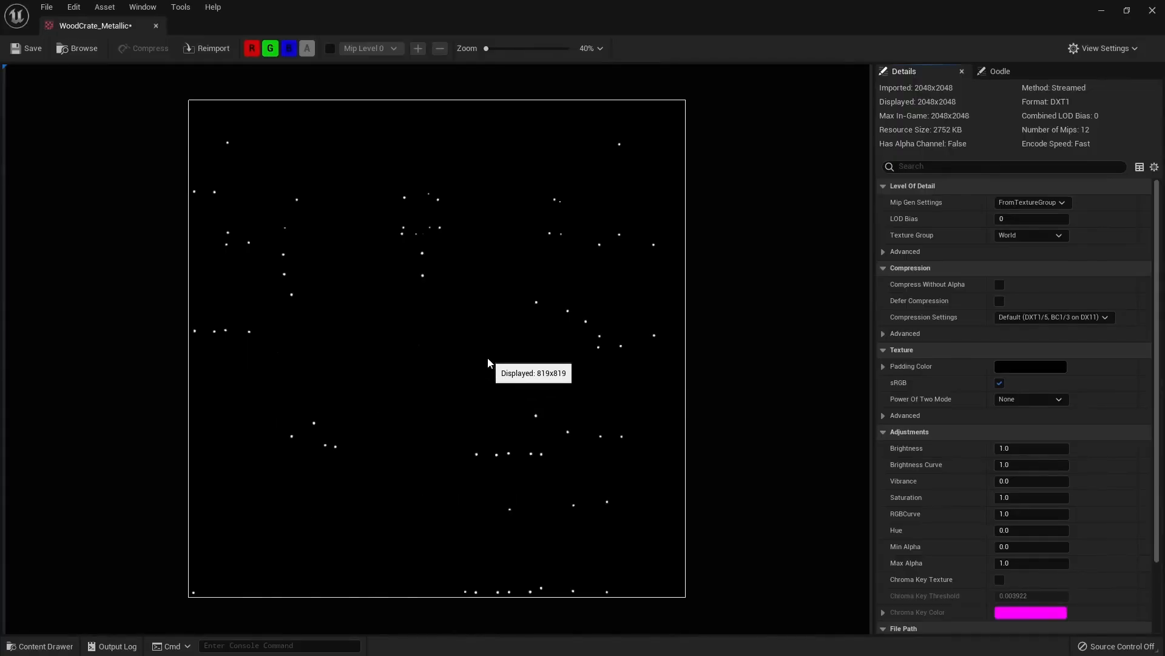
left_click(999, 383)
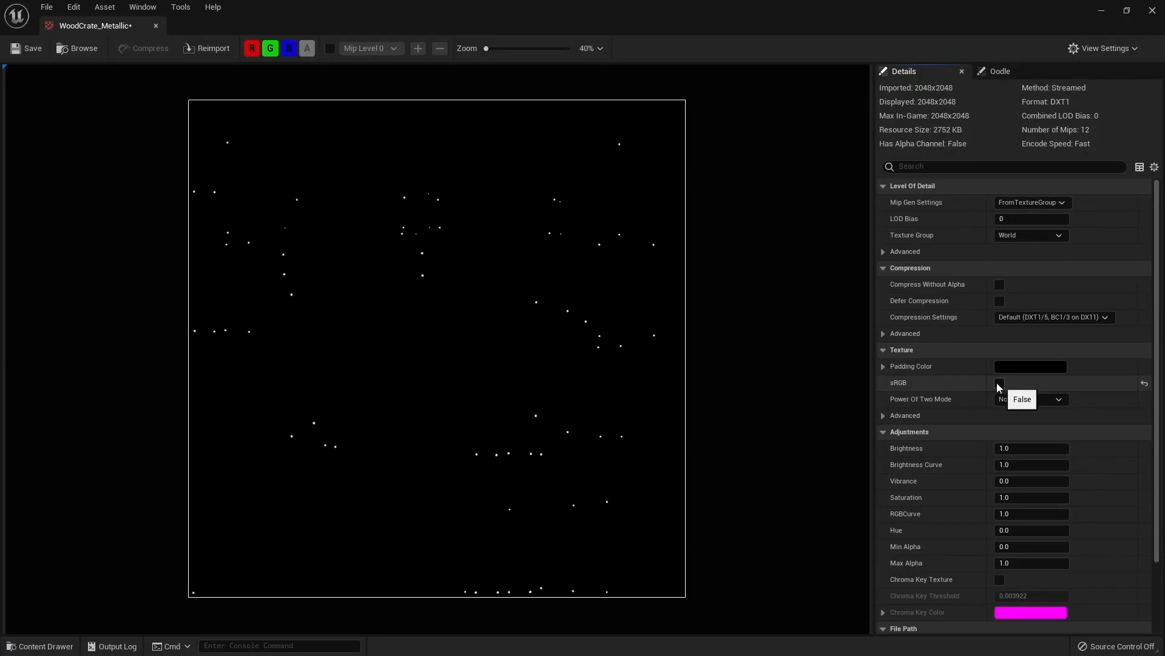
middle_click(137, 26)
Open the combined metallic, roughness and occlusion texture of the crate to examine it, and close it
key("ctrl+space")
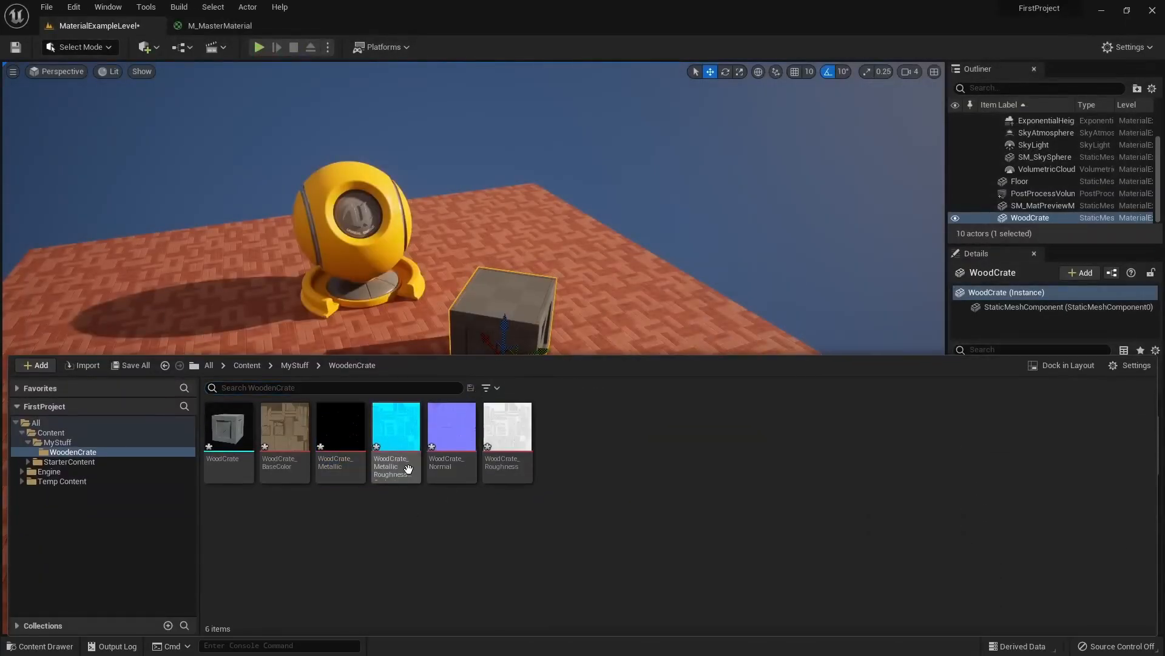
double_click(408, 468)
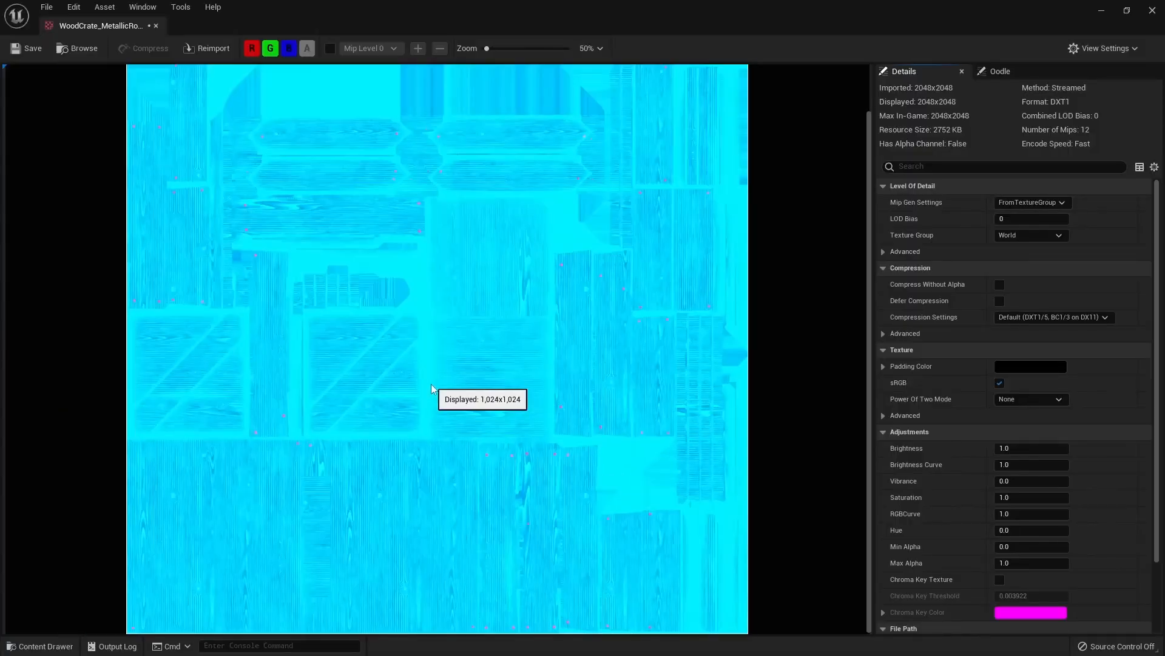
middle_click(137, 26)
Open the WoodCrate_Normal texture to check its compression and sRGB settings, and close it
key("ctrl+space")
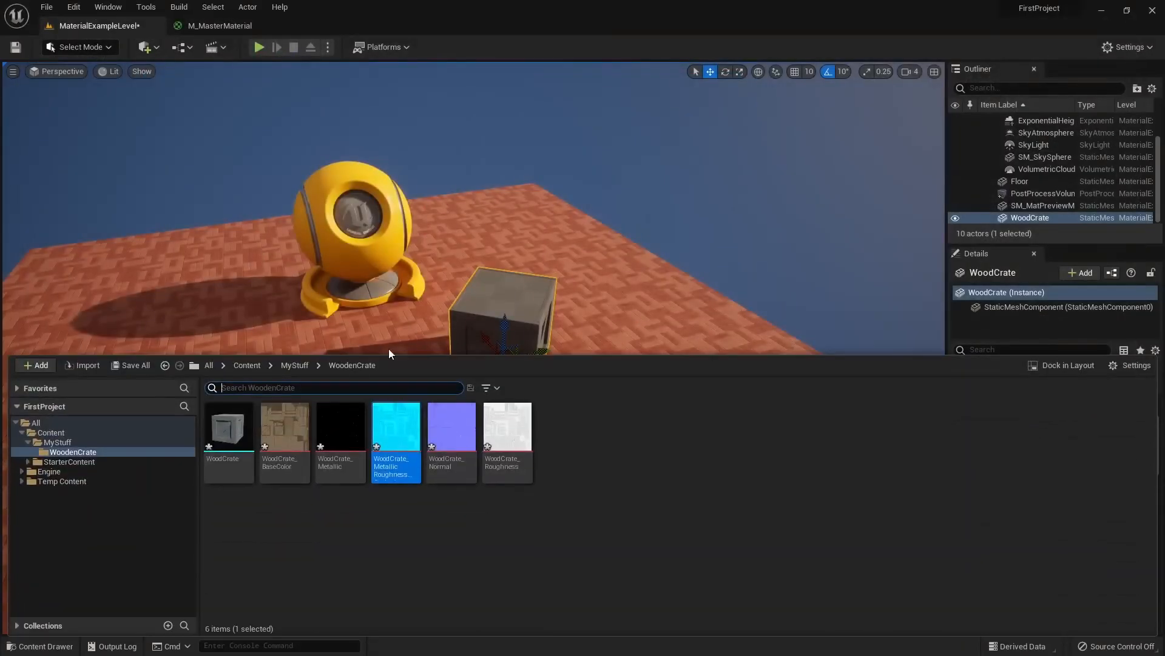
left_click(450, 469)
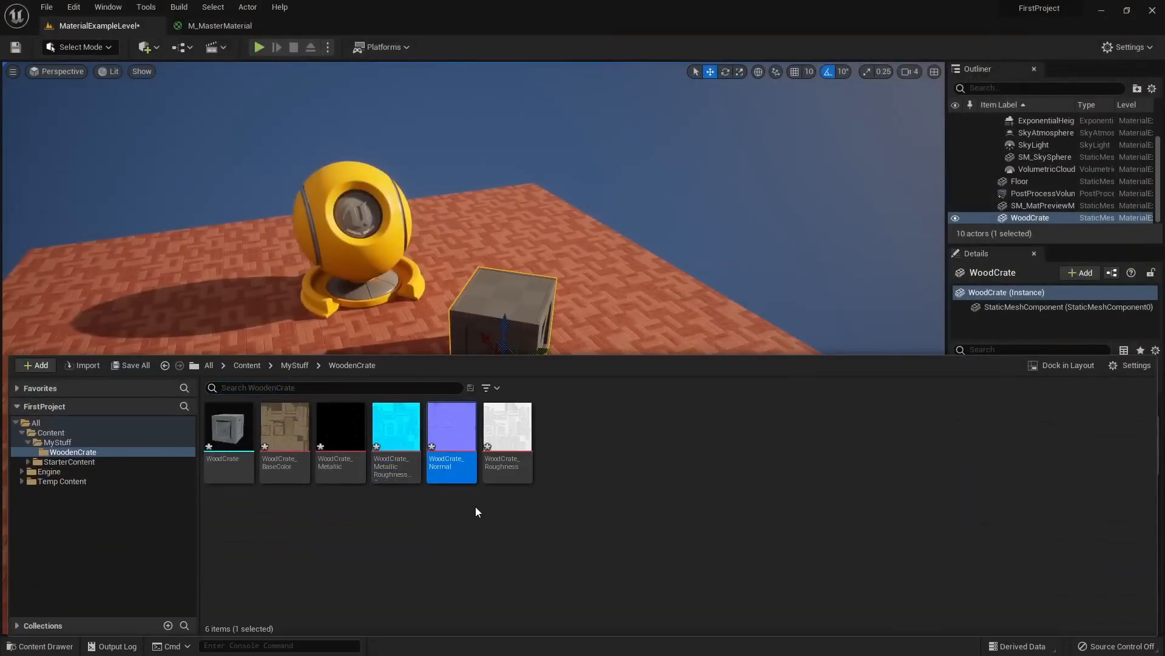
double_click(451, 437)
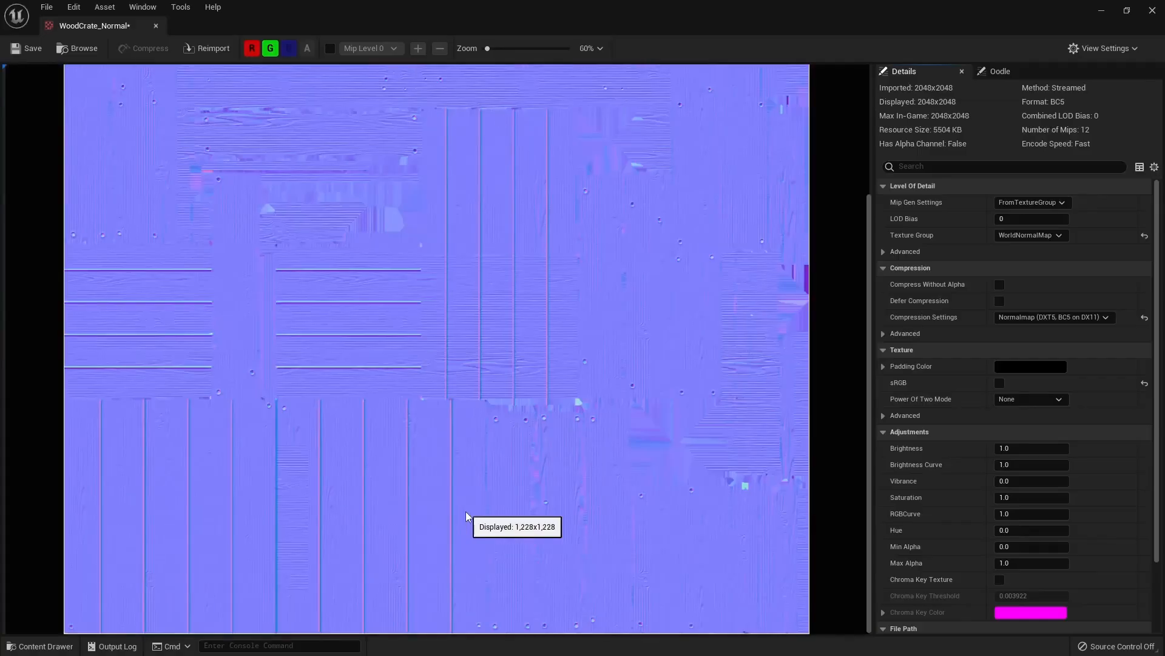
scroll(465, 512, "down", 1)
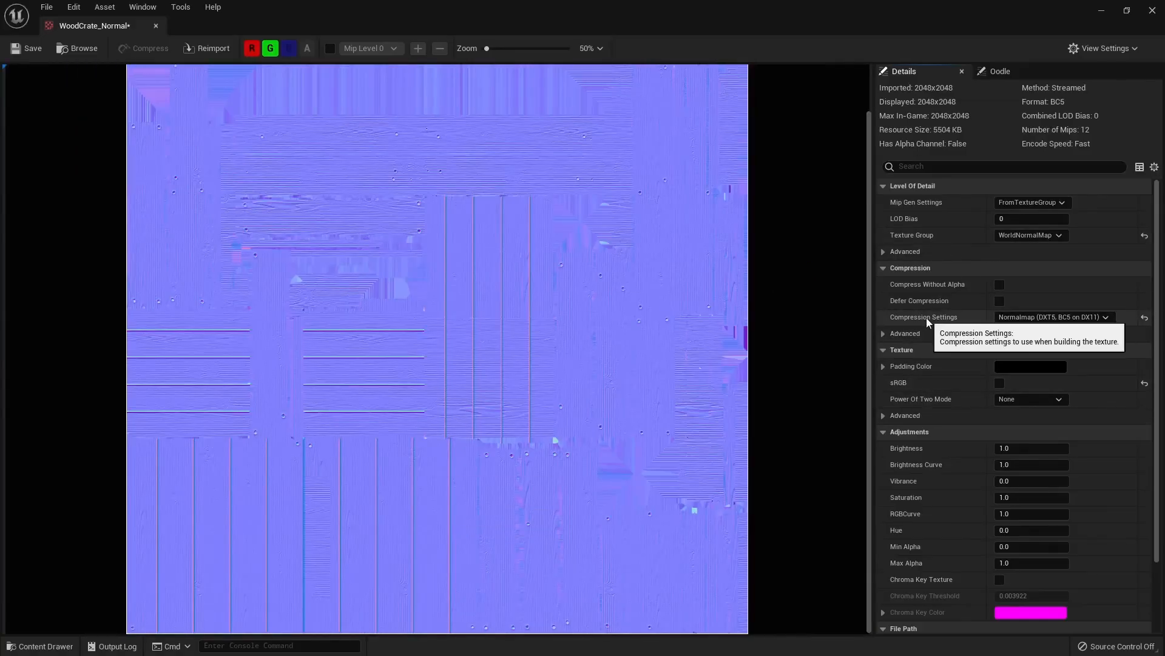
left_click(156, 25)
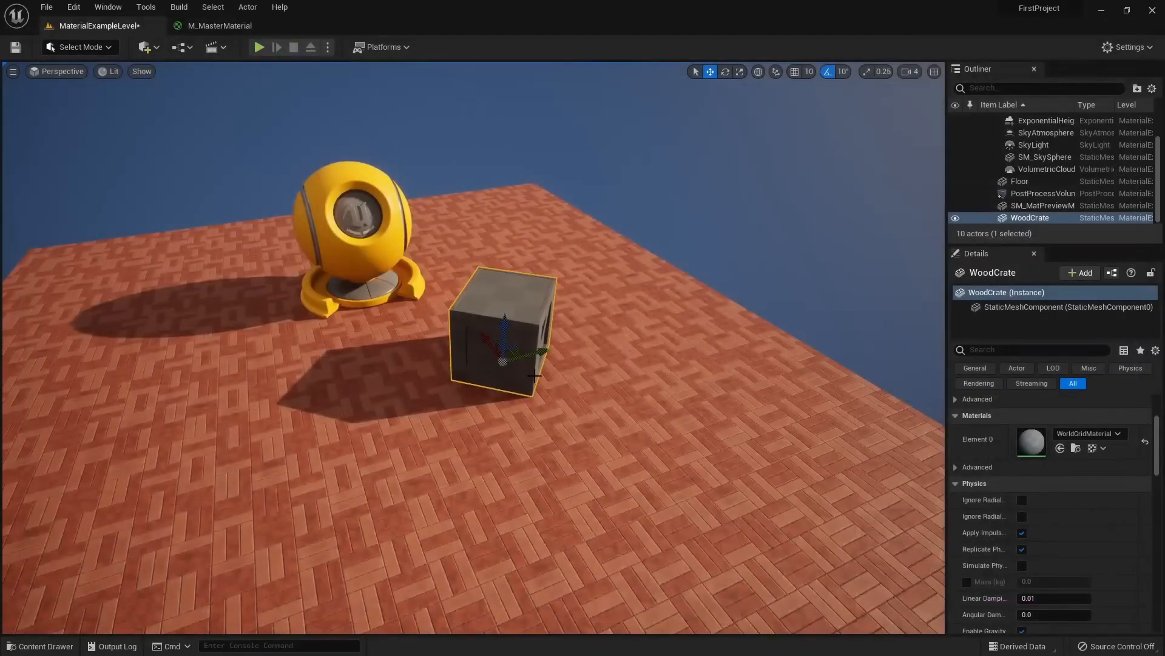
Turn off sRGB for the WoodCrate_Roughness texture and close its editor
key("ctrl+space")
double_click(520, 502)
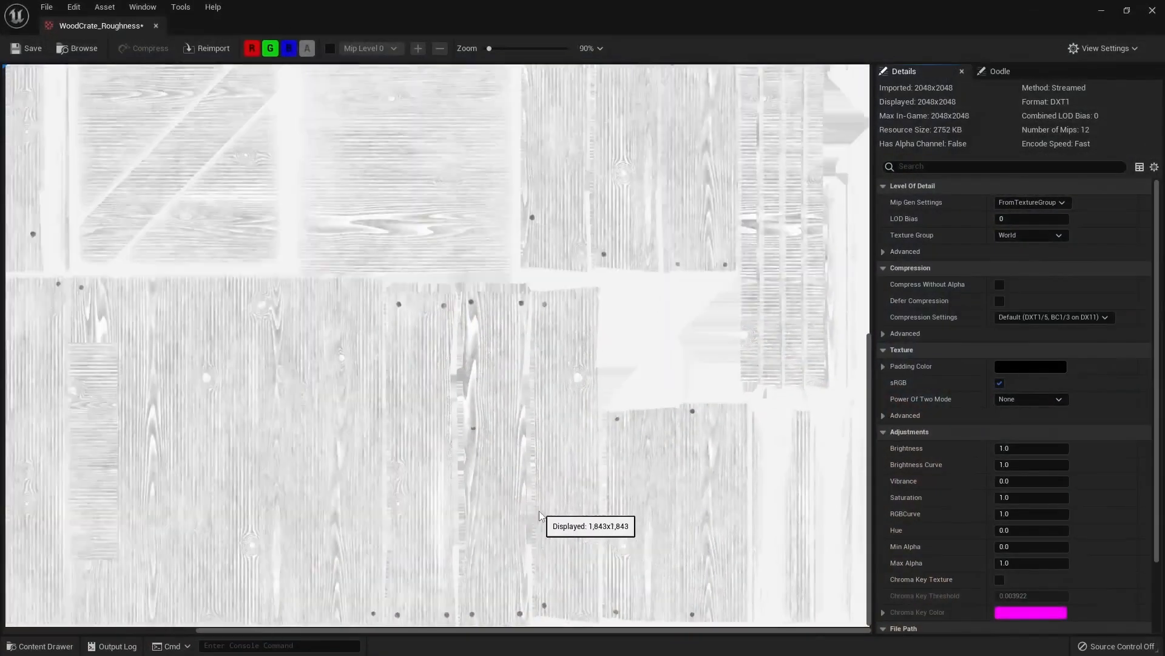
scroll(539, 511, "down", 5)
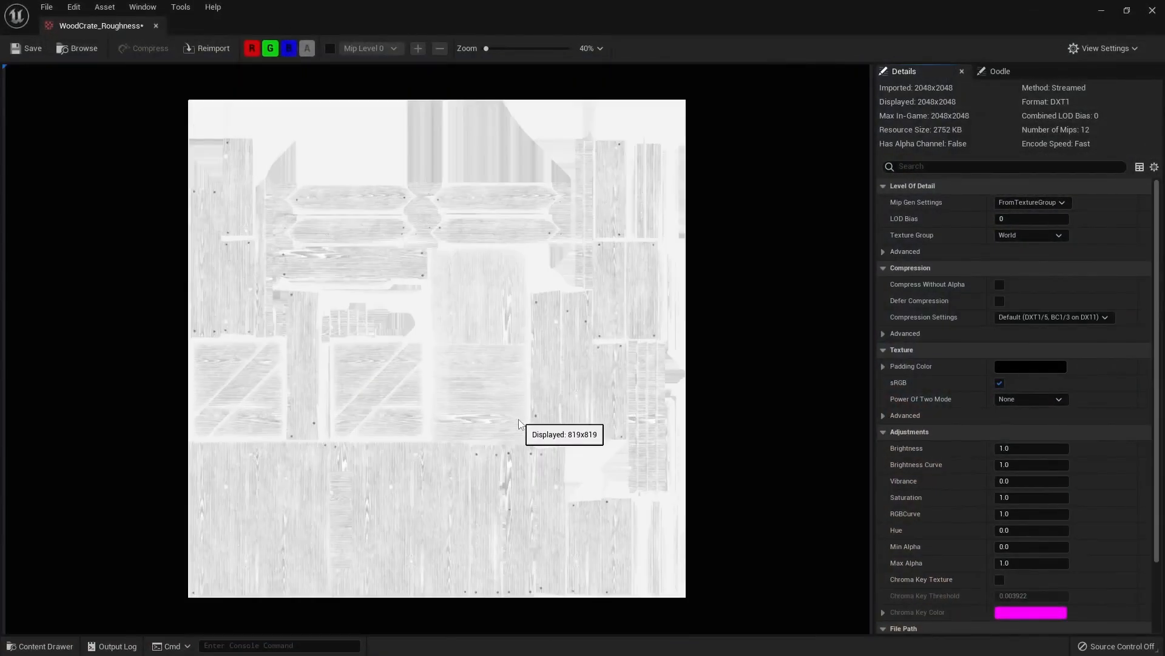
left_click(1000, 383)
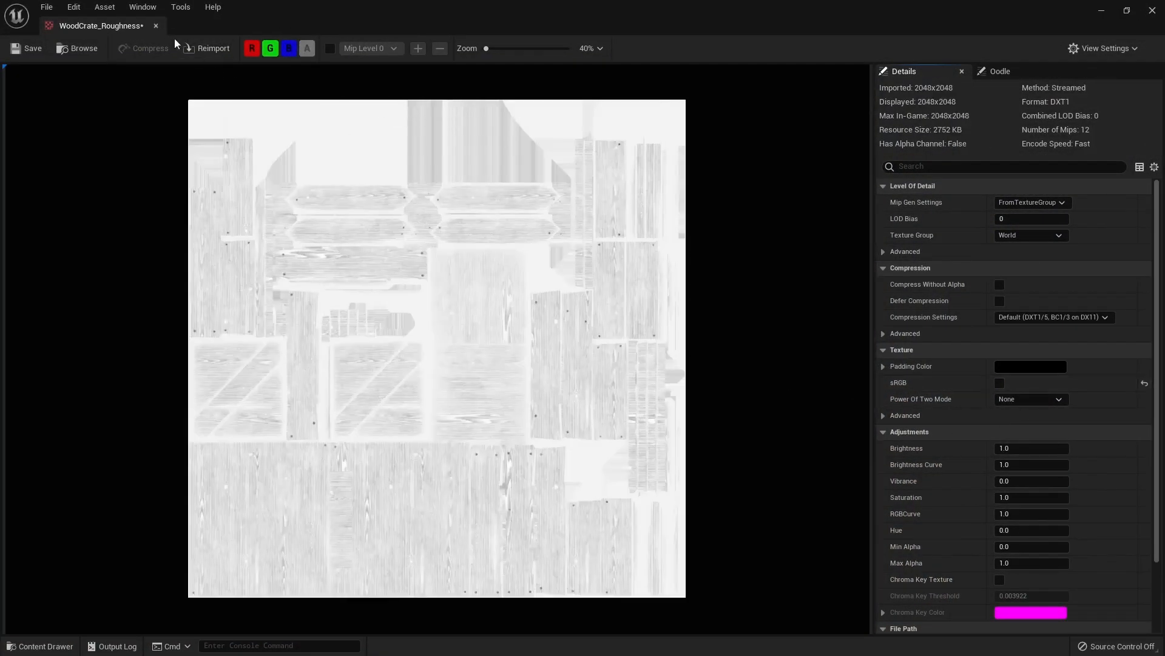
left_click(156, 26)
Save the level and all modified WoodenCrate assets
key("ctrl+space")
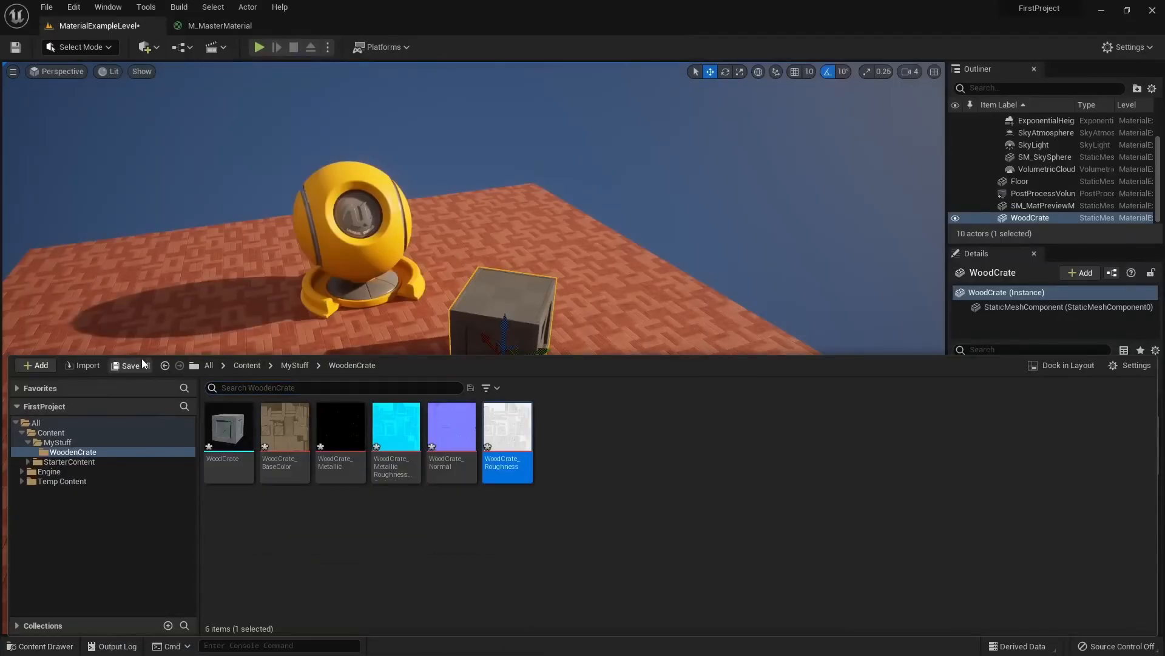
left_click(144, 364)
left_click(679, 468)
Create a material instance from M_MasterMaterial in the MyStuff folder and name it MI_WoodenCrate
left_click(304, 366)
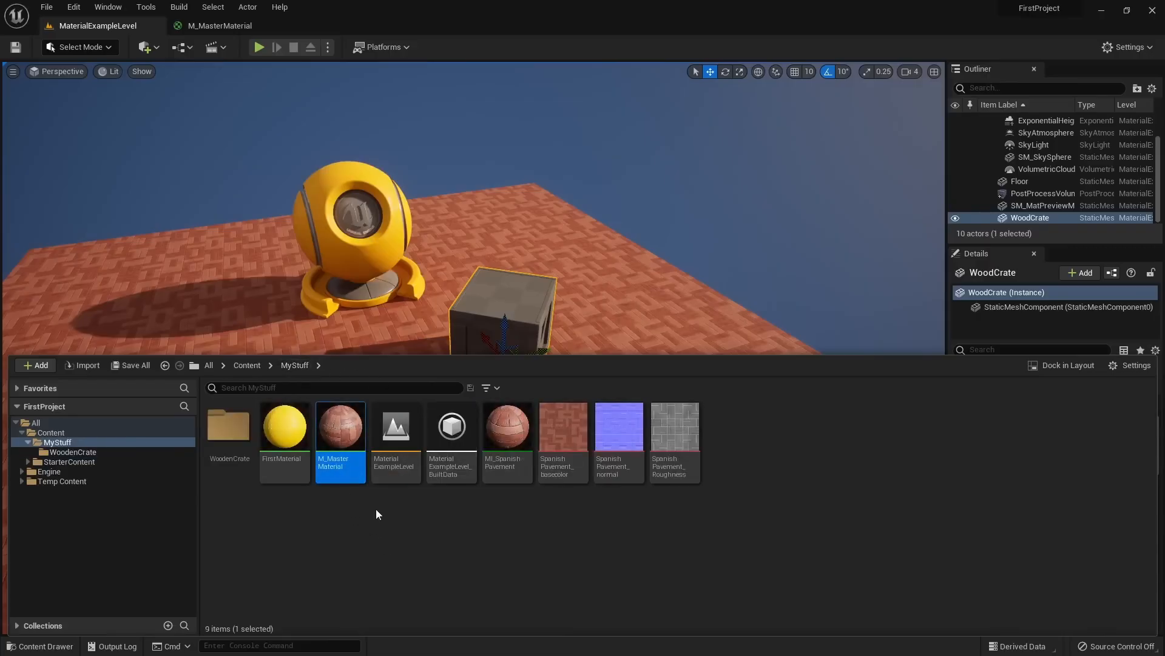
right_click(344, 437)
left_click(456, 167)
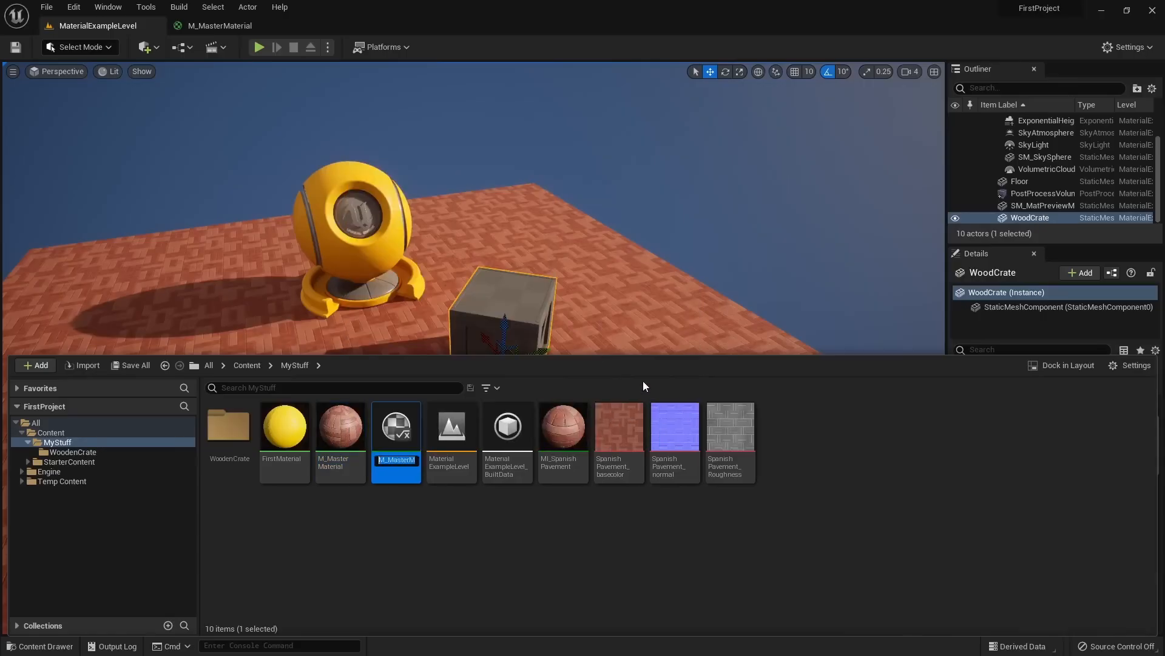
type("MI_WoodenCrate")
key("Return")
Move MI_WoodenCrate into the WoodenCrate folder and open that folder
left_click_drag(561, 428, 227, 435)
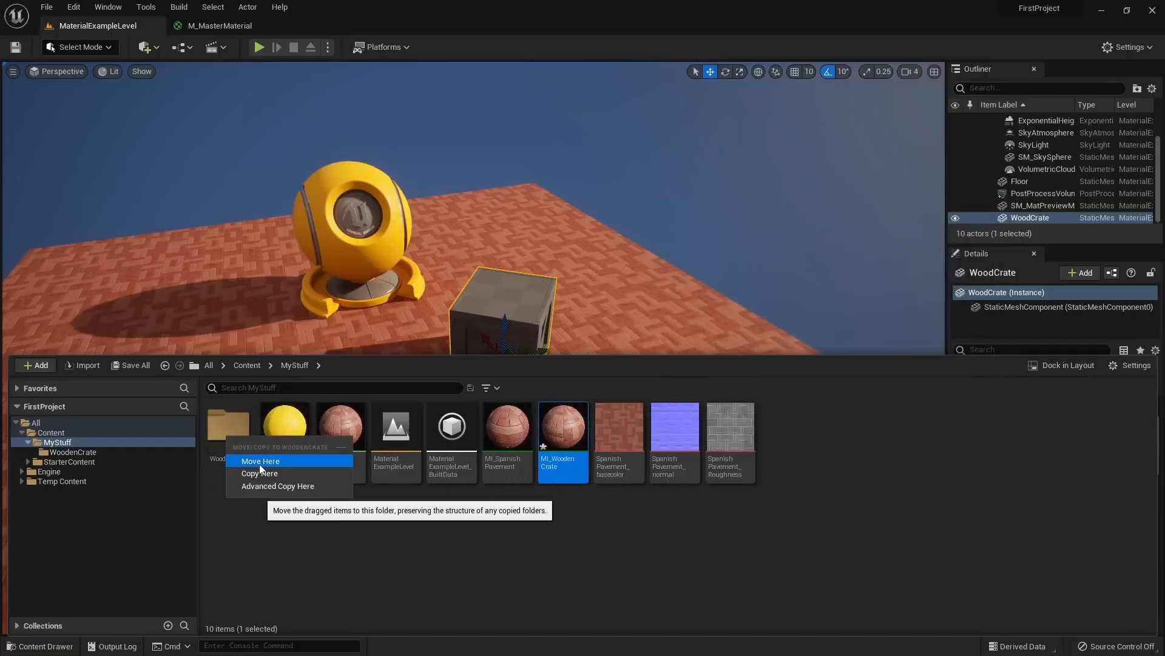
left_click(259, 462)
double_click(238, 438)
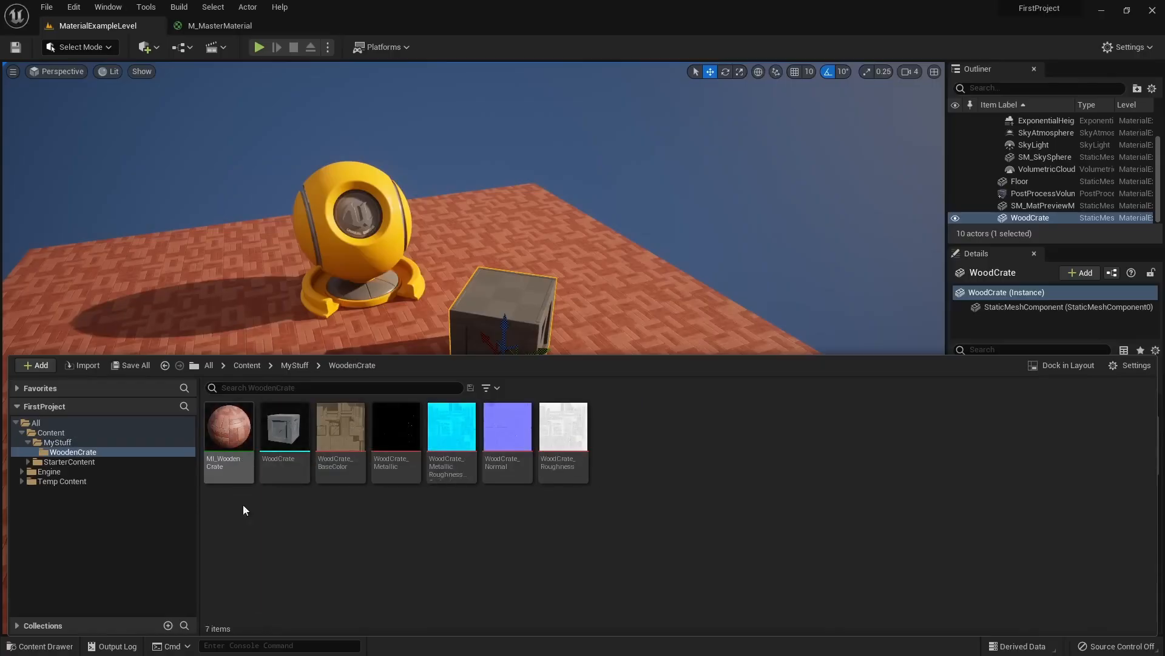
Apply the MI_WoodenCrate material instance to the wooden crate in the level
left_click(234, 440)
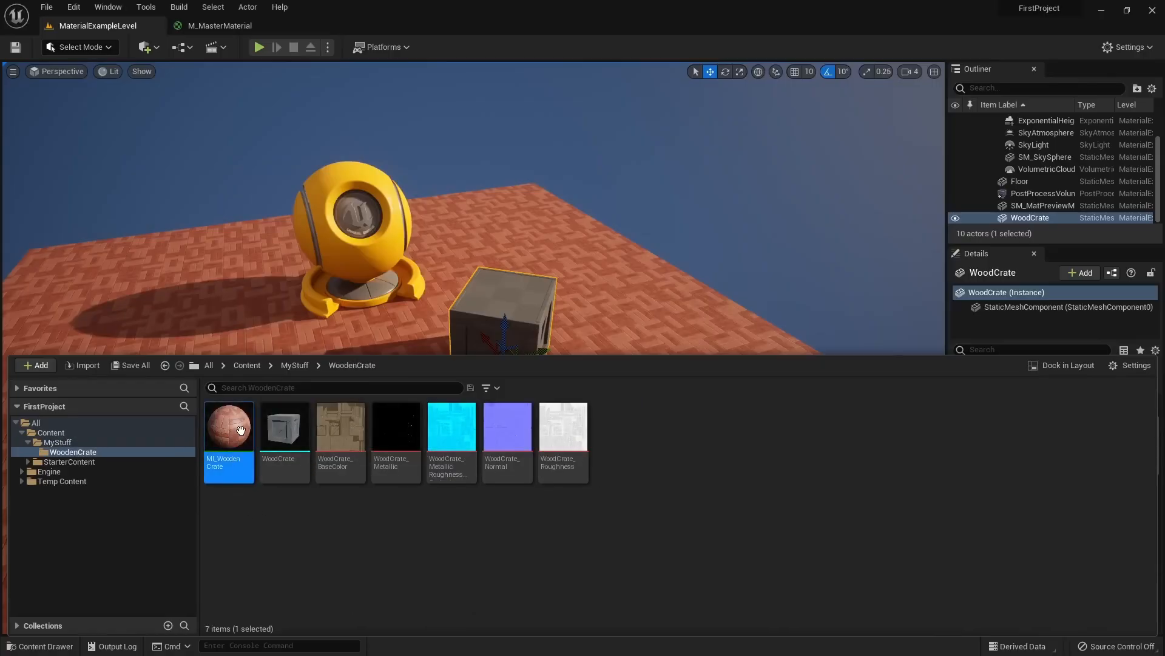
left_click_drag(241, 430, 517, 318)
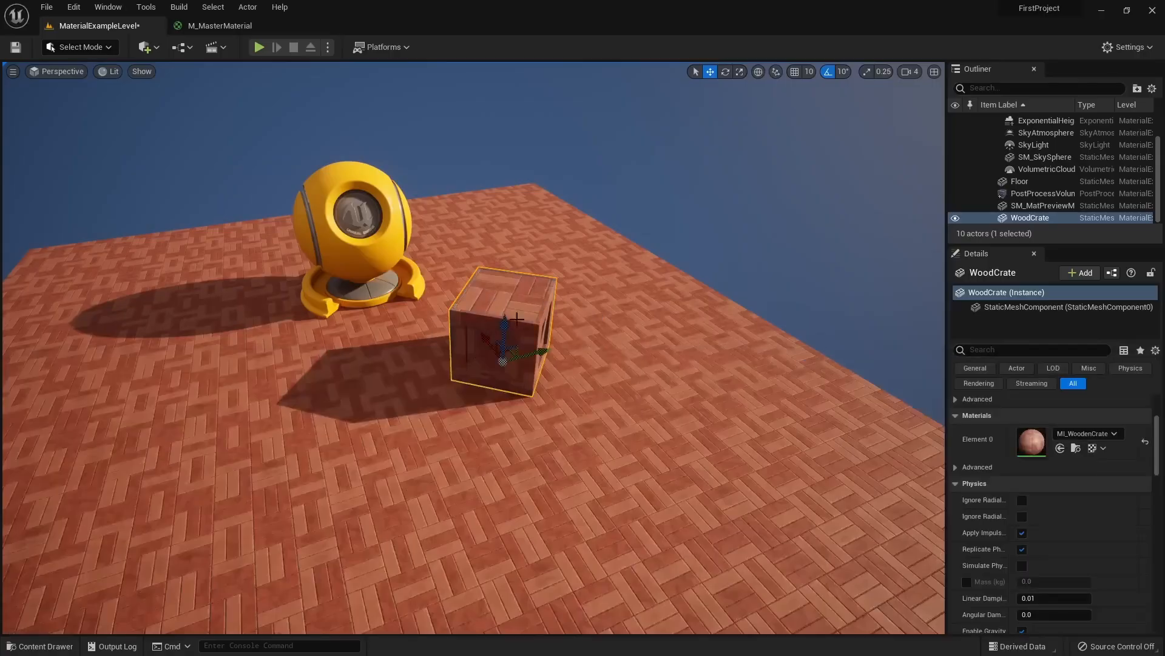
mouse_move(645, 340)
right_mouse_down()
mouse_move(546, 352)
mouse_move(519, 328)
mouse_move(648, 338)
right_mouse_up()
Open MI_WoodenCrate beside the viewport and enable overrides for its Color, Normal and Roughness textures
key("ctrl+space")
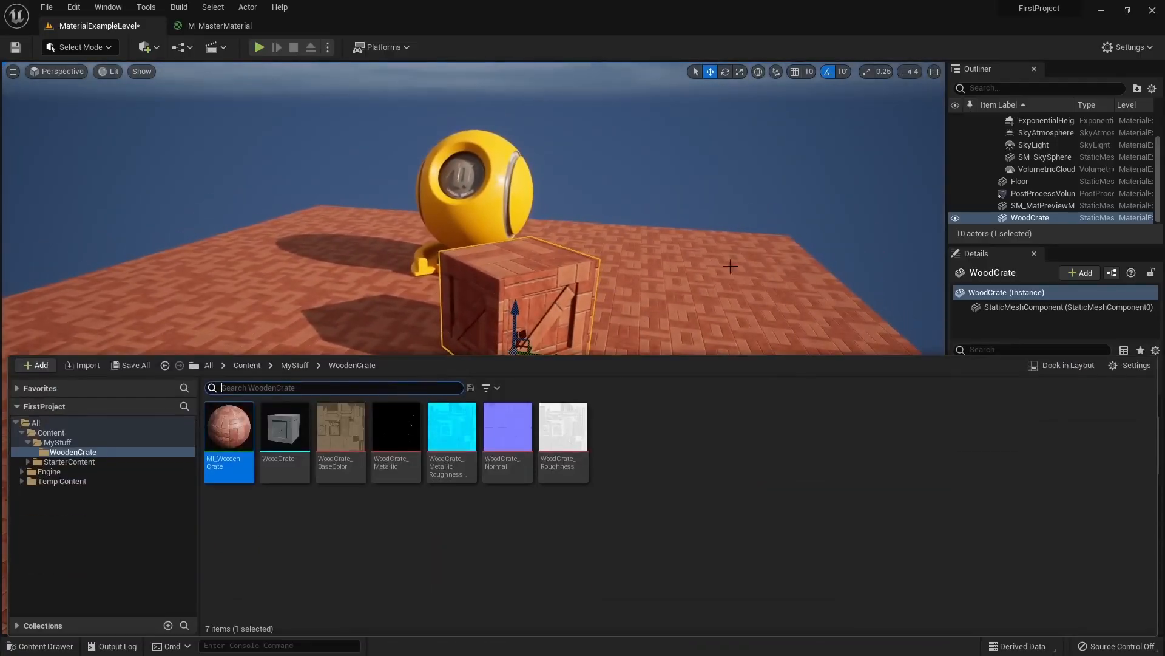
double_click(222, 443)
left_click_drag(799, 18, 145, 52)
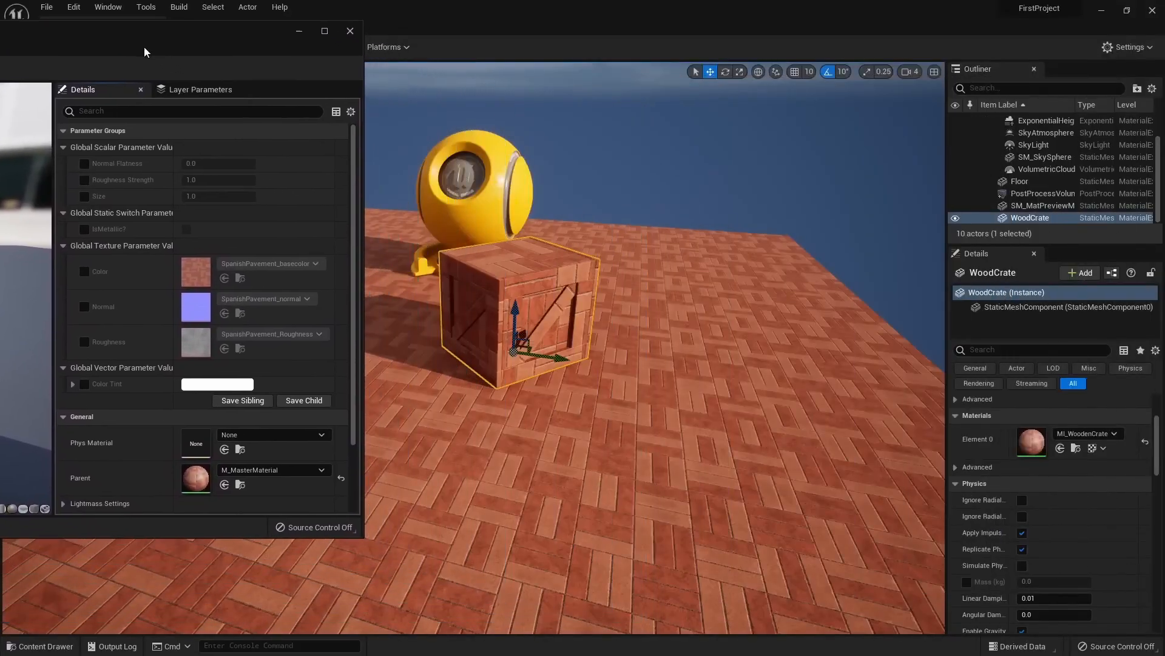
left_click(85, 270)
left_click(84, 307)
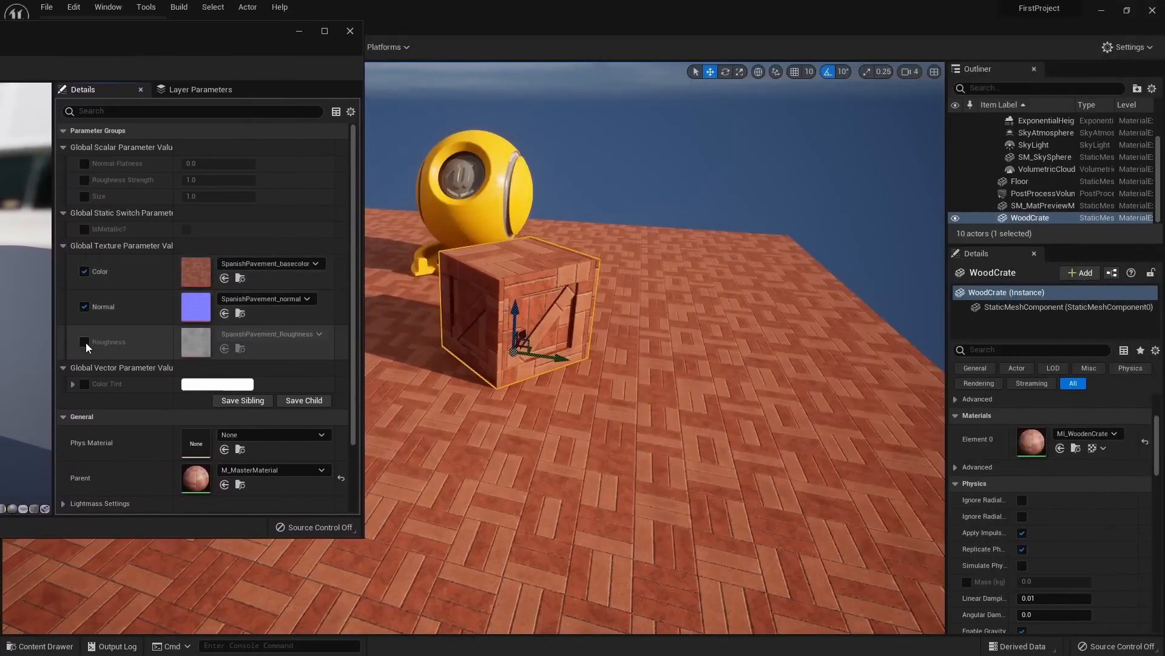
left_click(85, 342)
Assign WoodCrate_BaseColor, WoodCrate_Roughness and WoodCrate_Normal to the Color, Roughness and Normal parameters of MI_WoodenCrate
right_click_drag(462, 358, 437, 382)
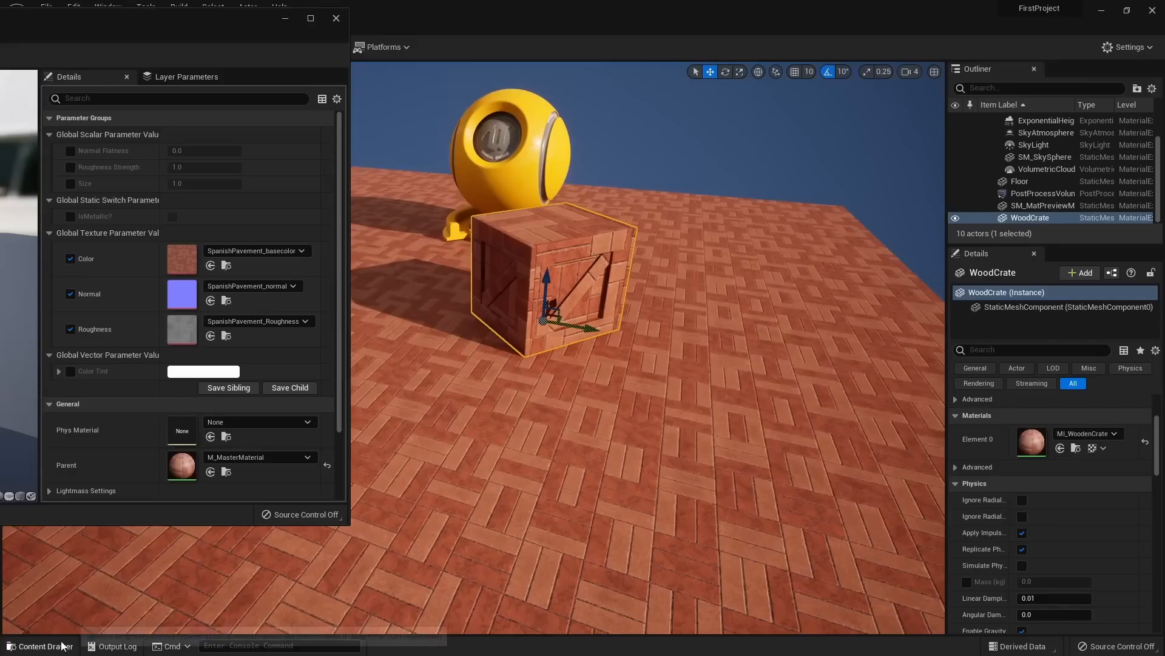
left_click(42, 646)
left_click_drag(484, 366, 495, 508)
left_click_drag(340, 577, 183, 259)
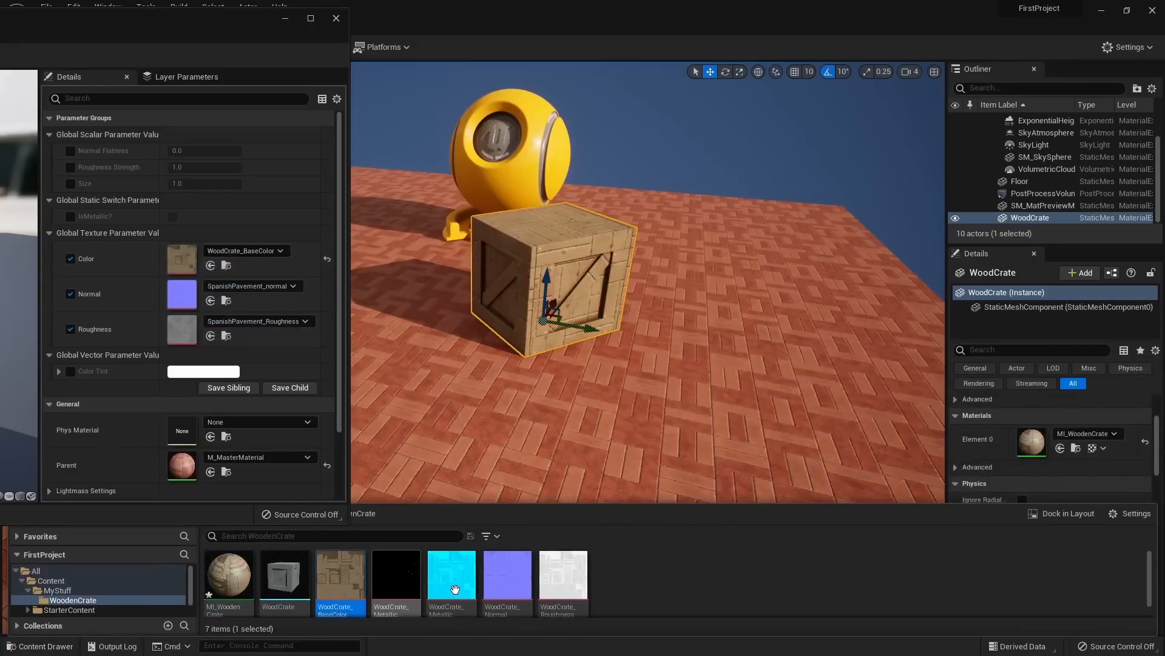
left_click_drag(563, 576, 423, 445)
left_click_drag(199, 334, 199, 335)
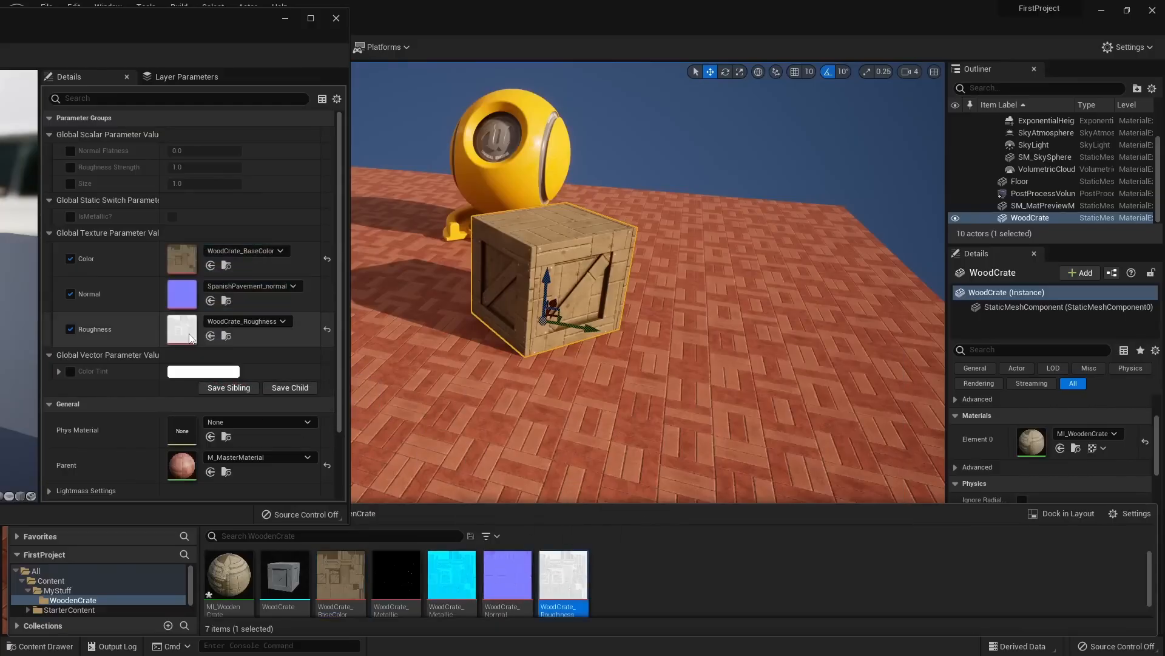
left_click_drag(507, 576, 183, 290)
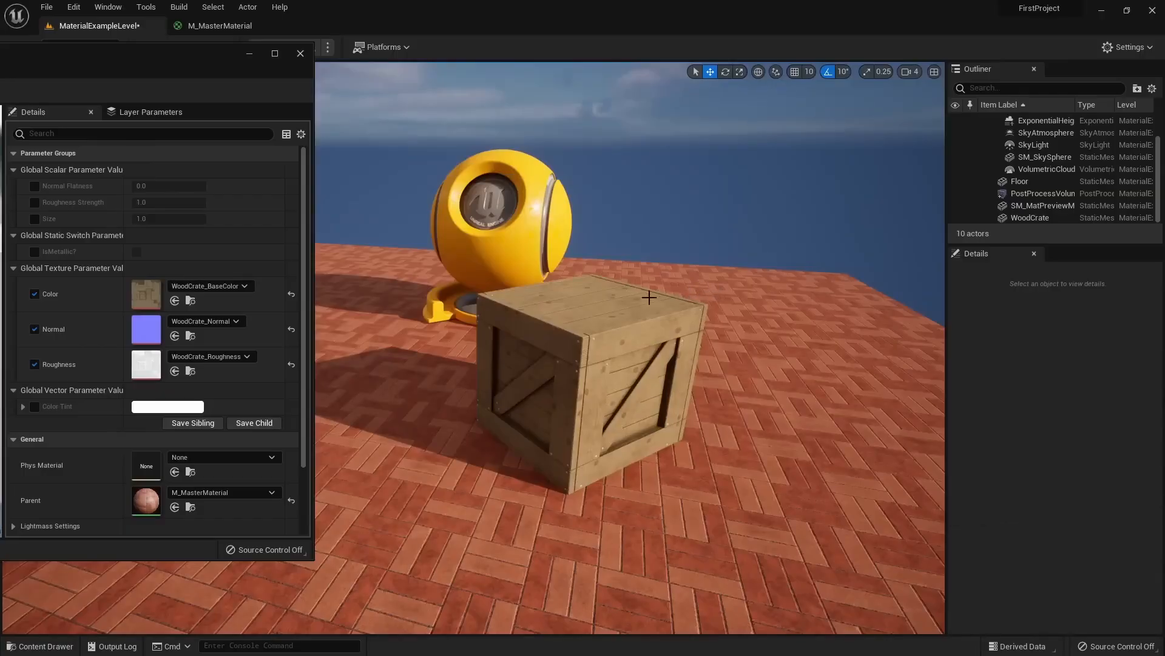
Turn on IsMetallic? in MI_WoodenCrate and override its Metallic texture with WoodCrate_Metallic
right_click_drag(649, 298, 886, 302)
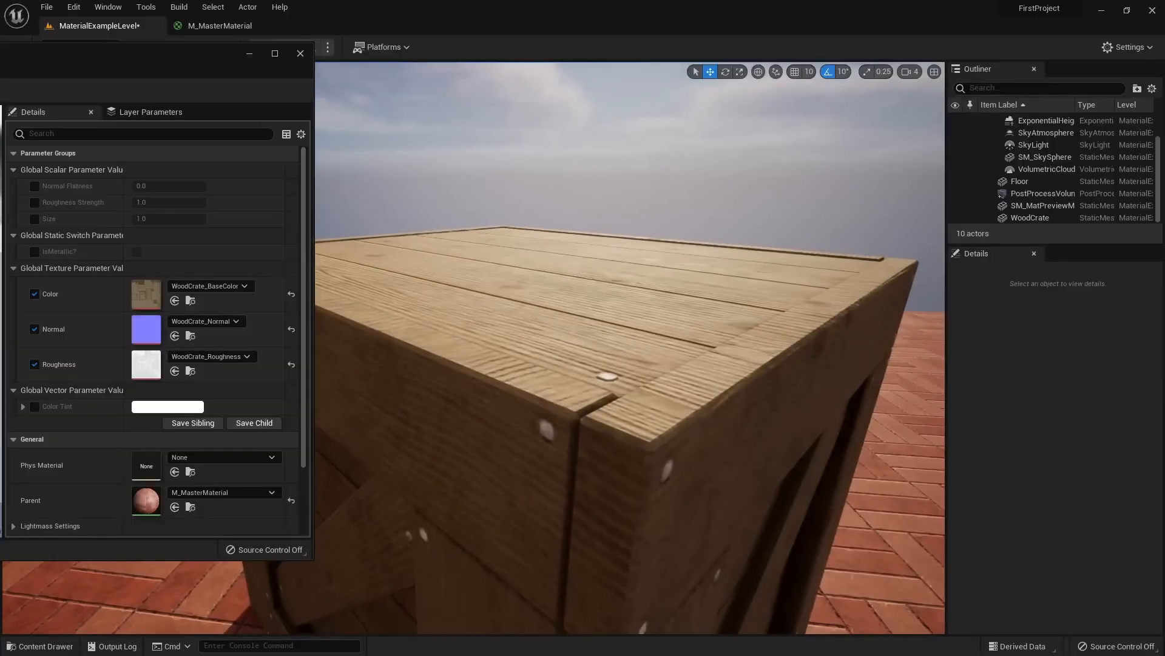
right_click_drag(598, 399, 638, 464)
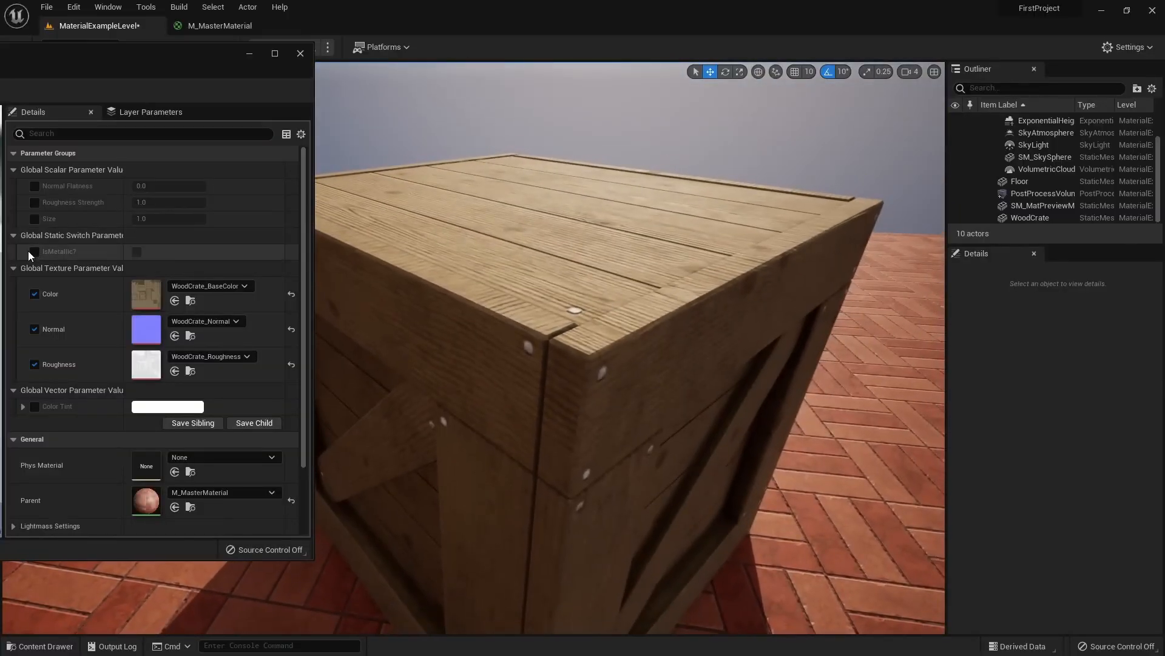
left_click(137, 252)
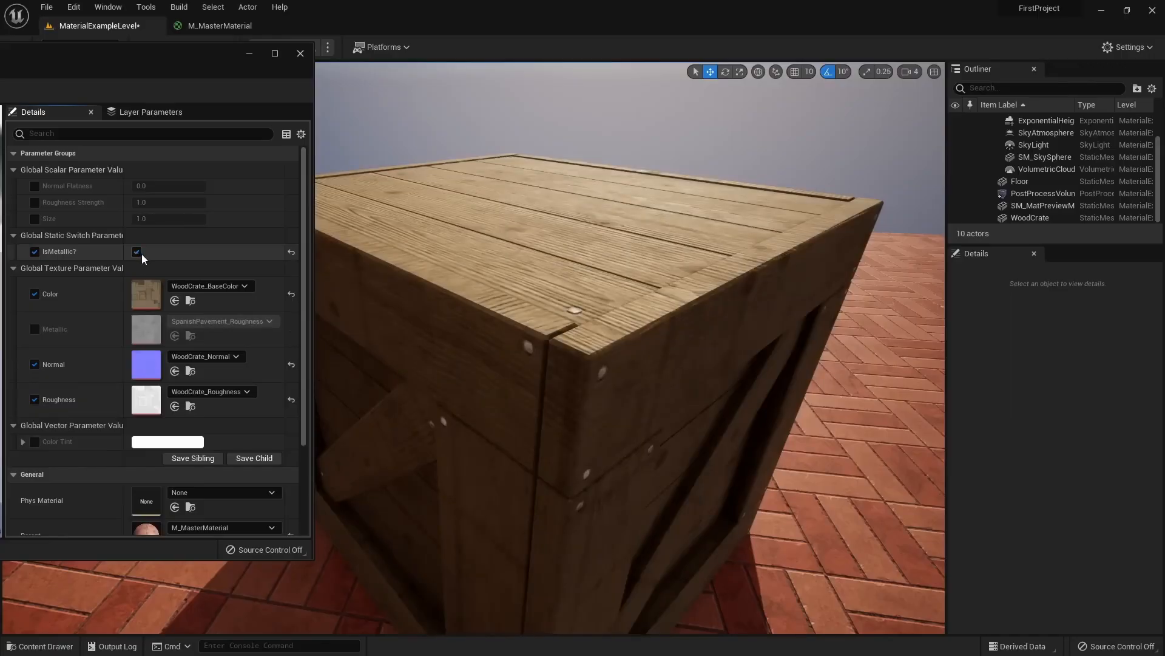
left_click(34, 329)
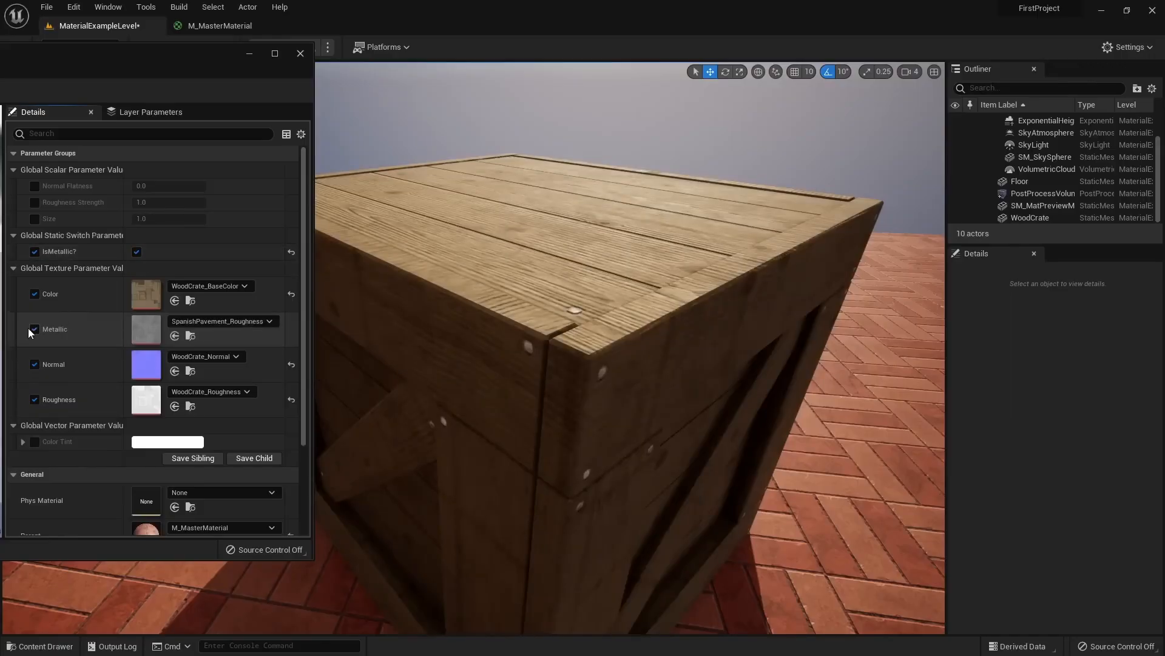
left_click(69, 645)
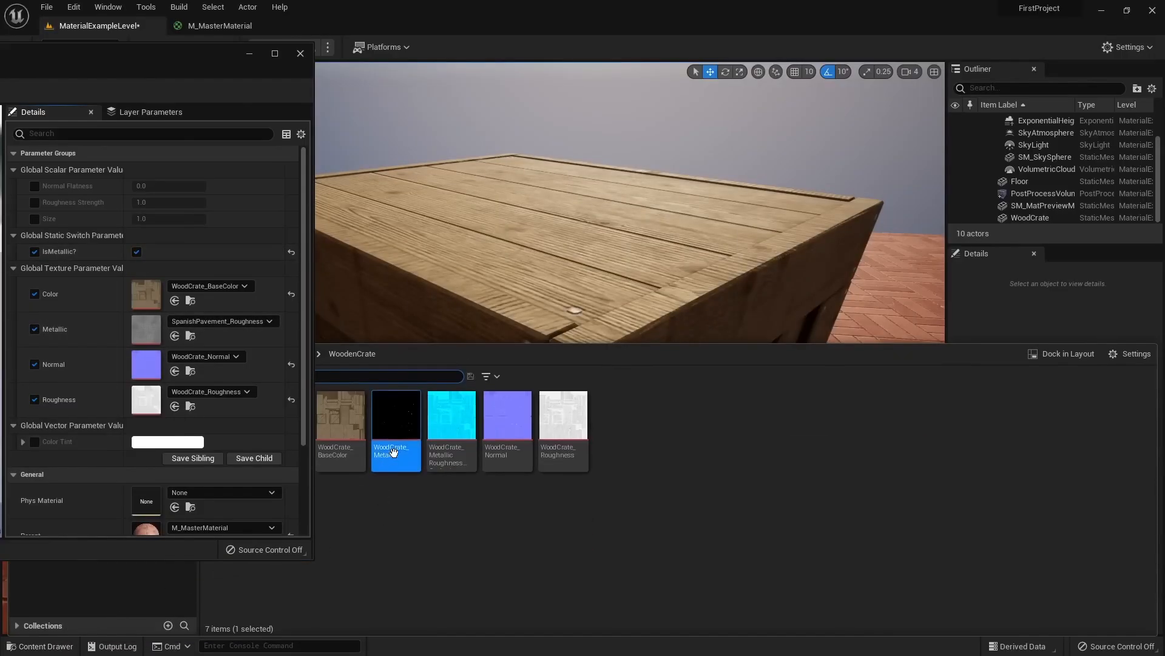
left_click_drag(395, 439, 146, 336)
Review the node network in the M_MasterMaterial graph and return to MaterialExampleLevel
right_click_drag(577, 278, 337, 85)
left_click(220, 26)
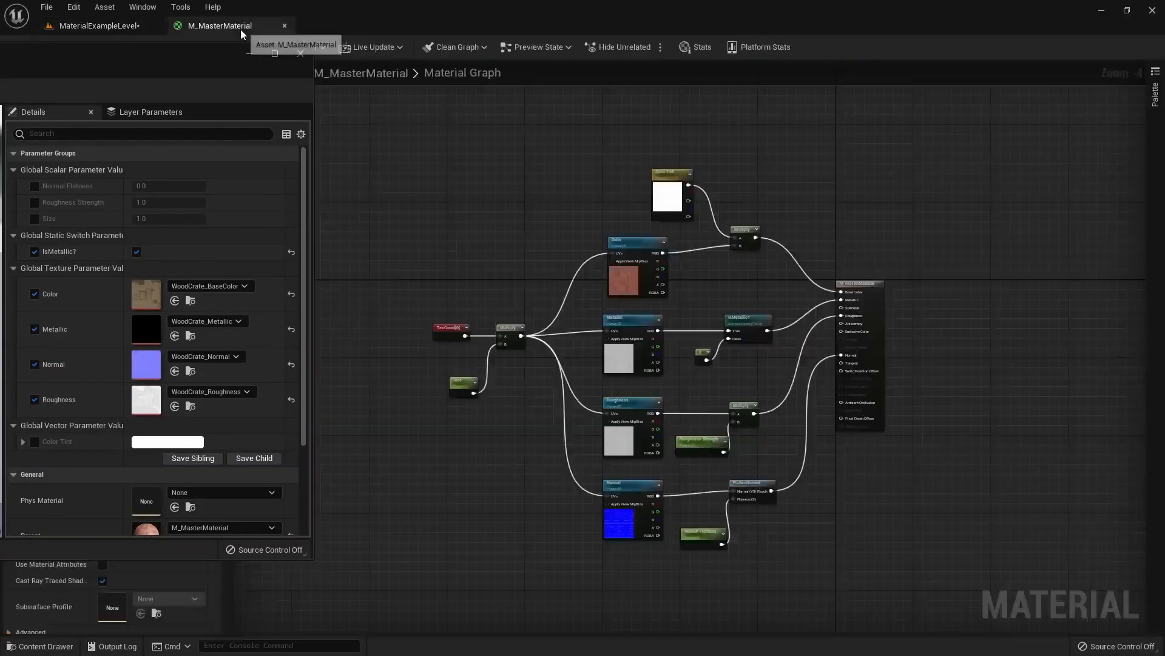
left_click_drag(442, 159, 807, 559)
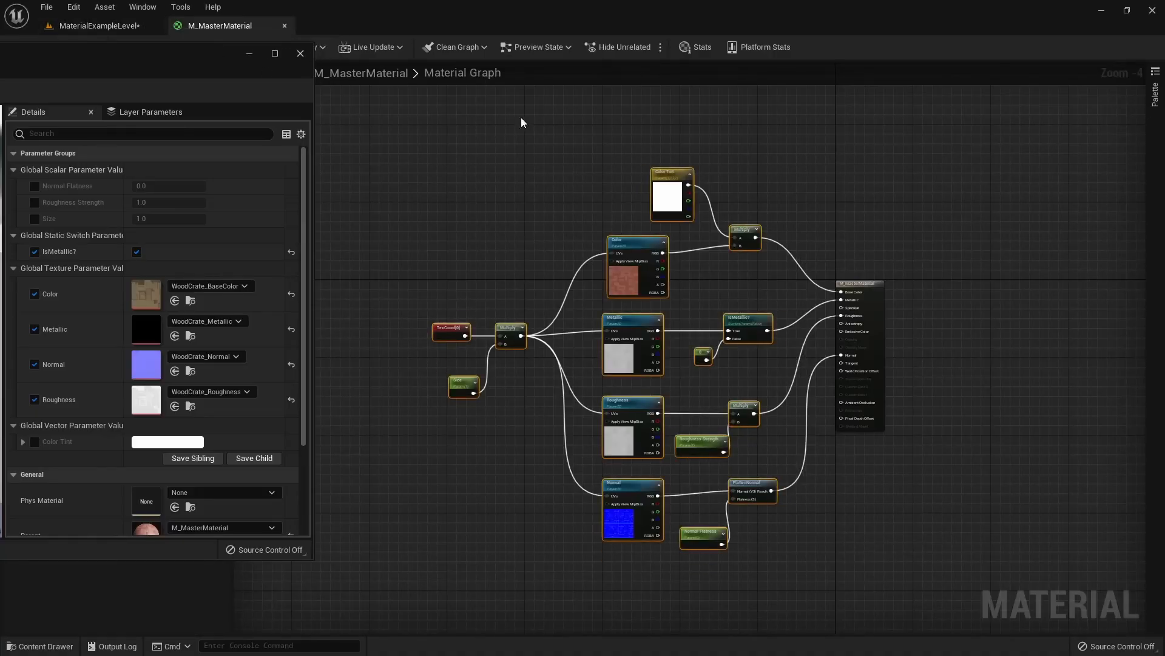
left_click(121, 26)
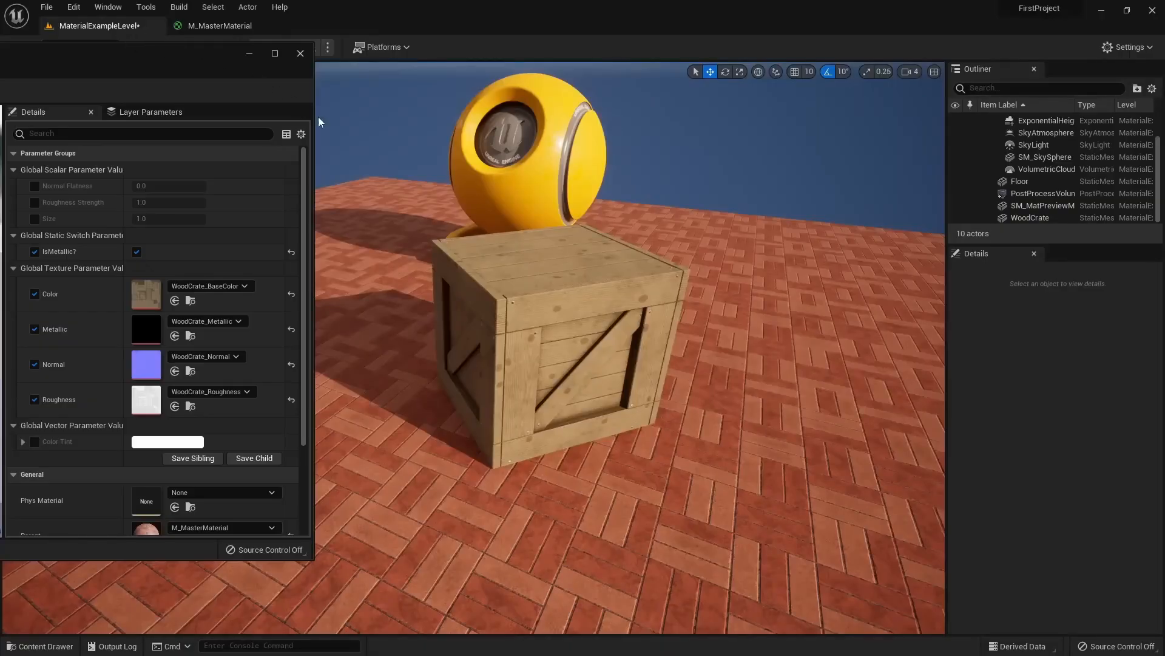
Try a Normal Flatness of -5.0 on the crate's material instance and reset it to its default
mouse_move(531, 304)
left_mouse_down("alt")
mouse_move(571, 315)
mouse_move(529, 299)
left_mouse_up("alt")
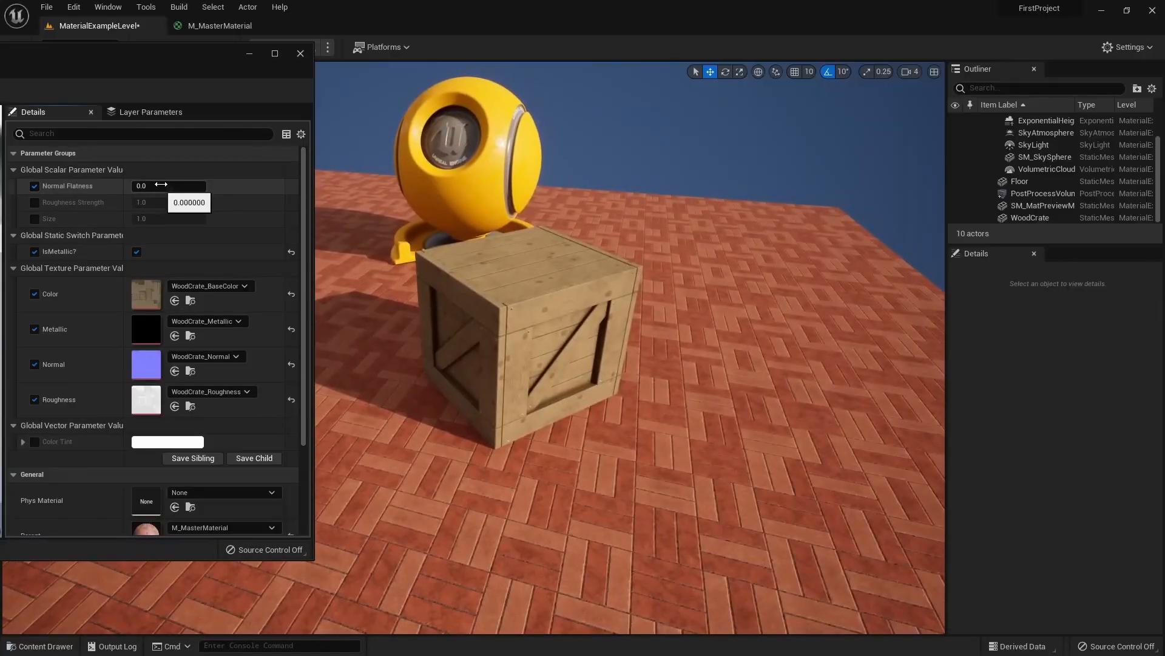
type("5")
key("Return")
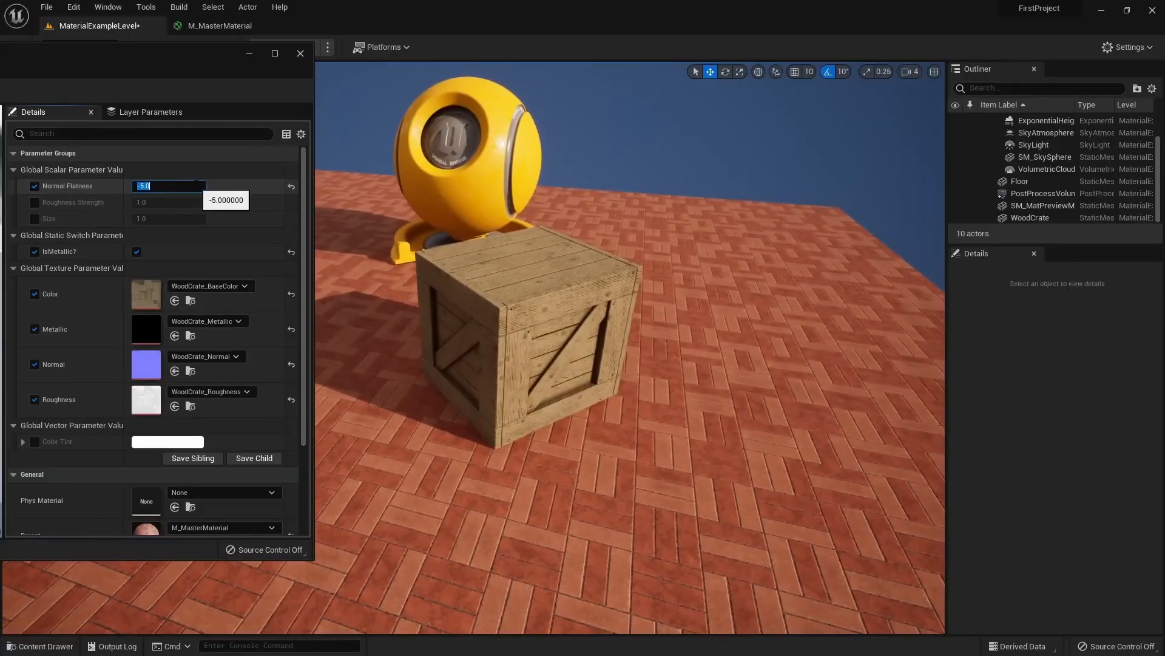
scroll(506, 254, "up", 5)
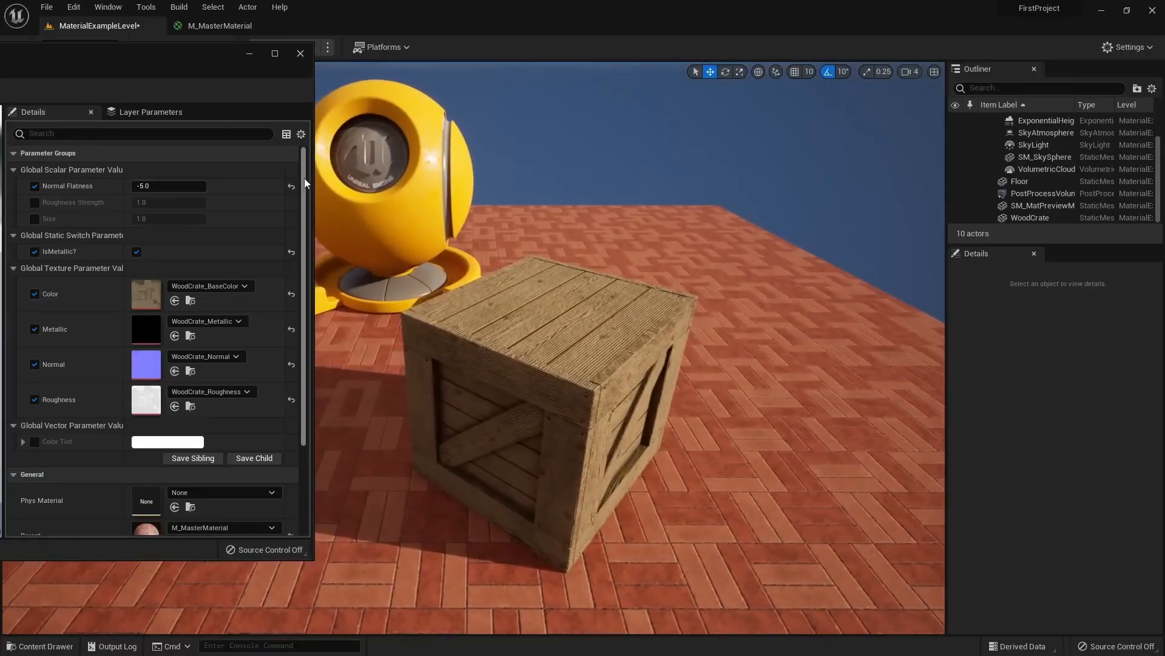
left_click(291, 186)
Override the Roughness Strength of MI_WoodenCrate and lower it to 0.64
right_click_drag(425, 243, 595, 254)
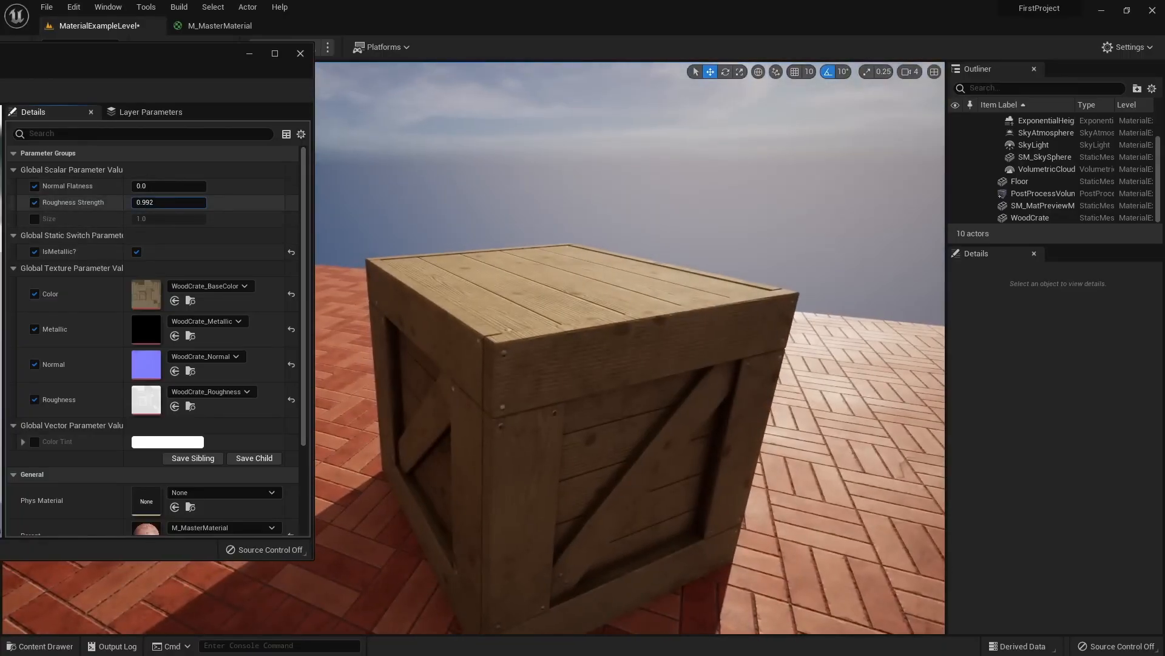
left_click_drag(175, 203, 146, 203)
right_click_drag(638, 285, 641, 369)
Override the Color Tint of MI_WoodenCrate with a pale orange, hex sRGB FFEFE1FF
left_click(35, 442)
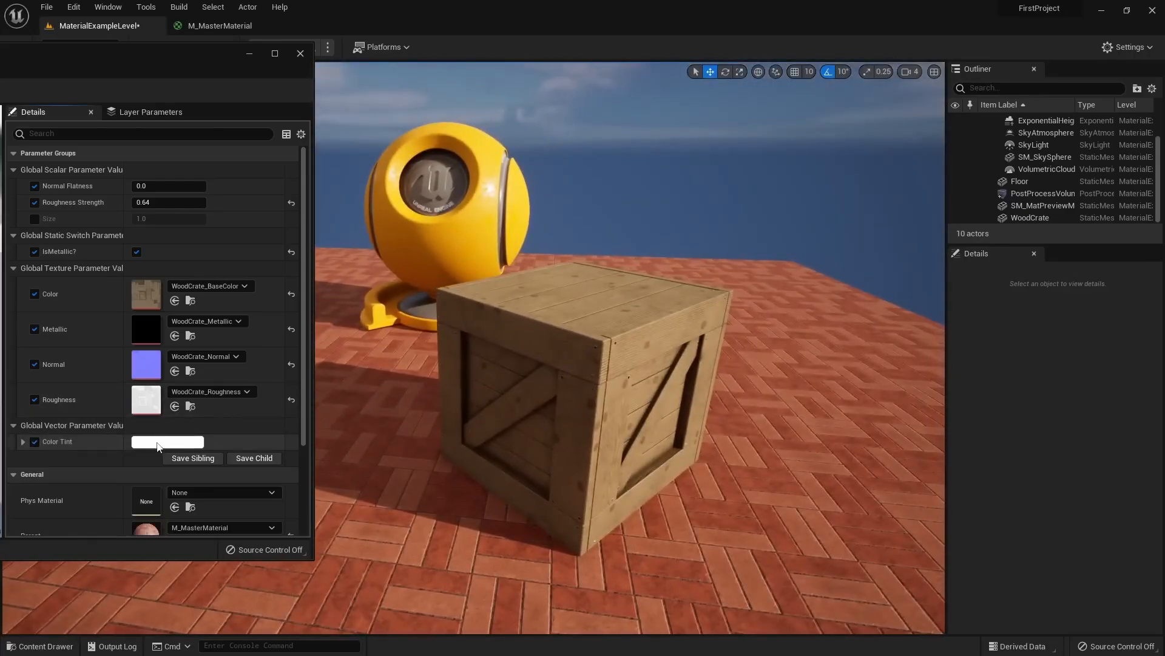
left_click(157, 443)
left_click_drag(238, 333, 170, 293)
left_click(154, 399)
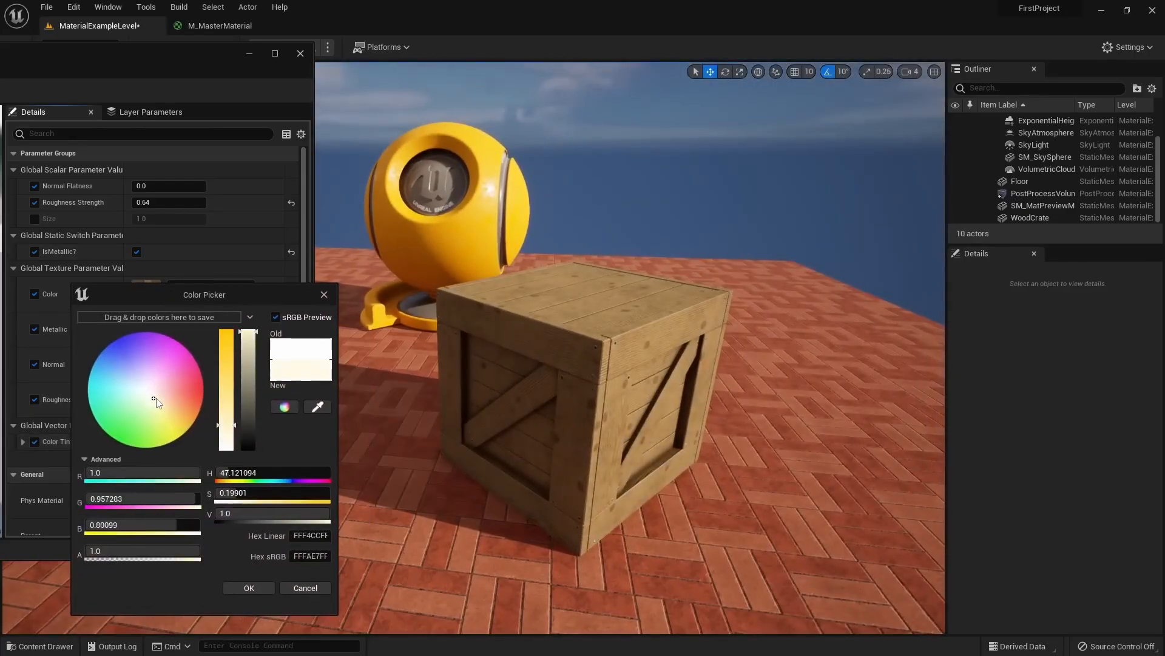
left_click_drag(156, 399, 157, 396)
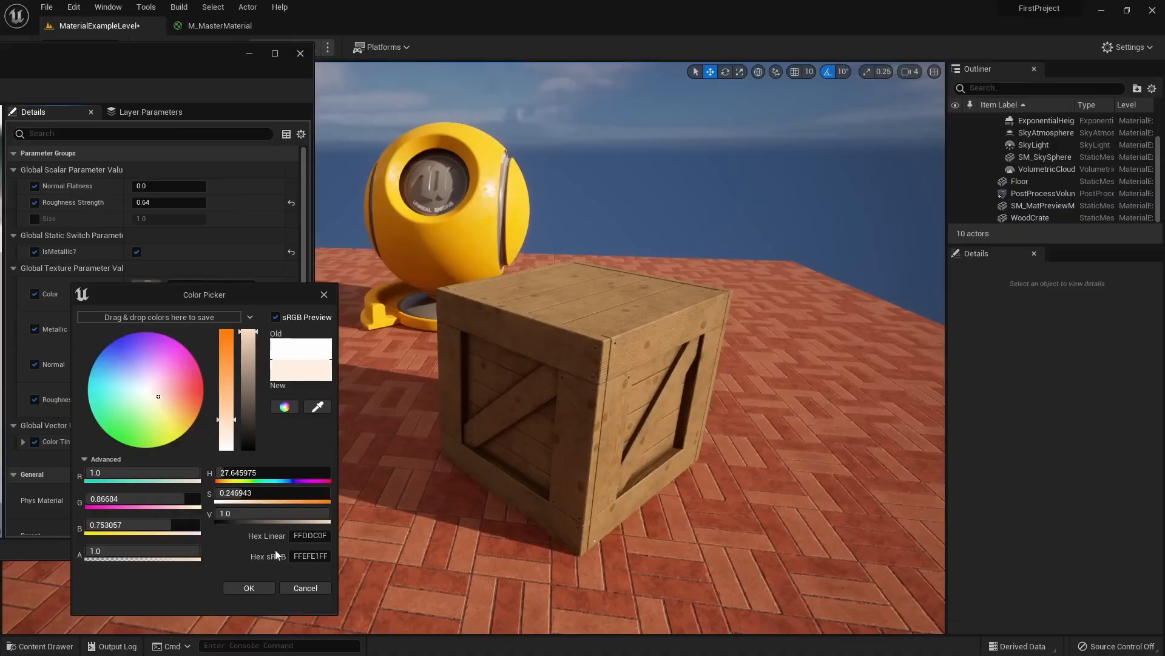
left_click(260, 587)
right_click_drag(504, 358, 546, 355)
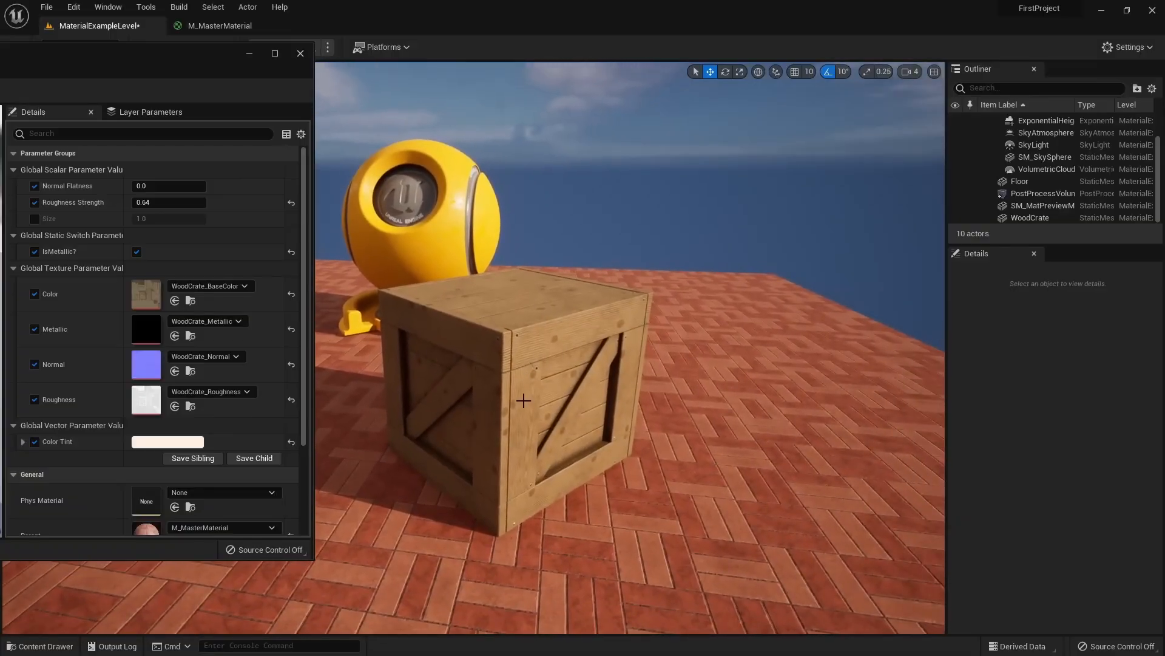
Try a Size of about 1.4 on MI_WoodenCrate and restore it to 1.0
left_click(35, 218)
left_click_drag(144, 218, 159, 219)
right_click_drag(461, 328, 395, 358)
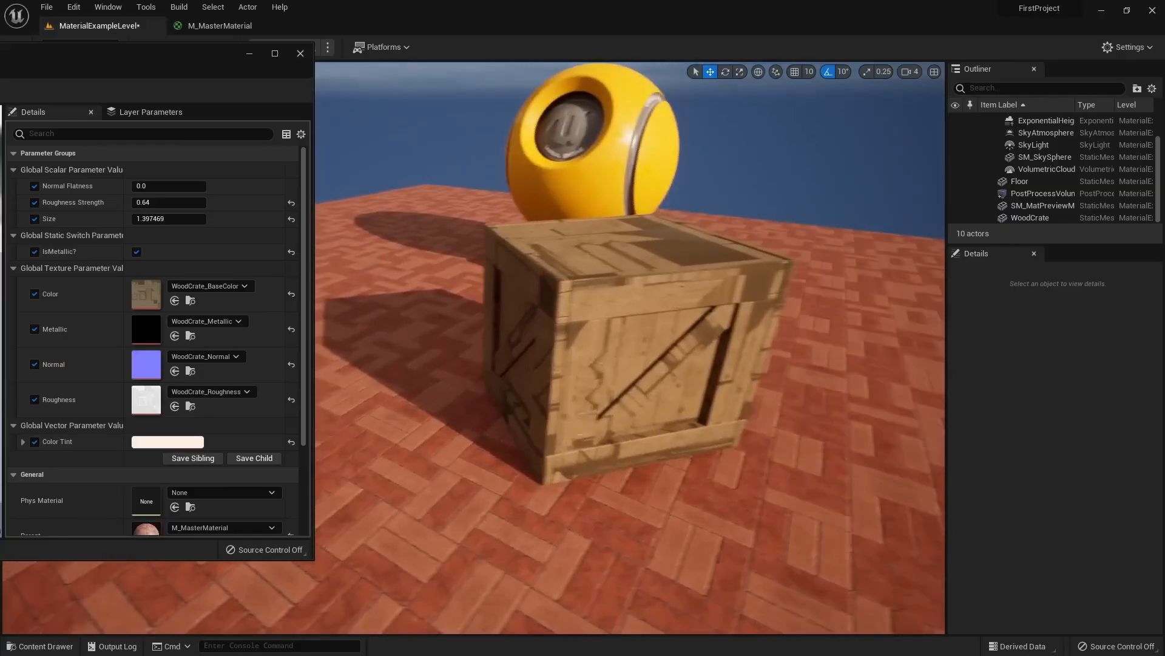
right_click_drag(486, 425, 520, 407)
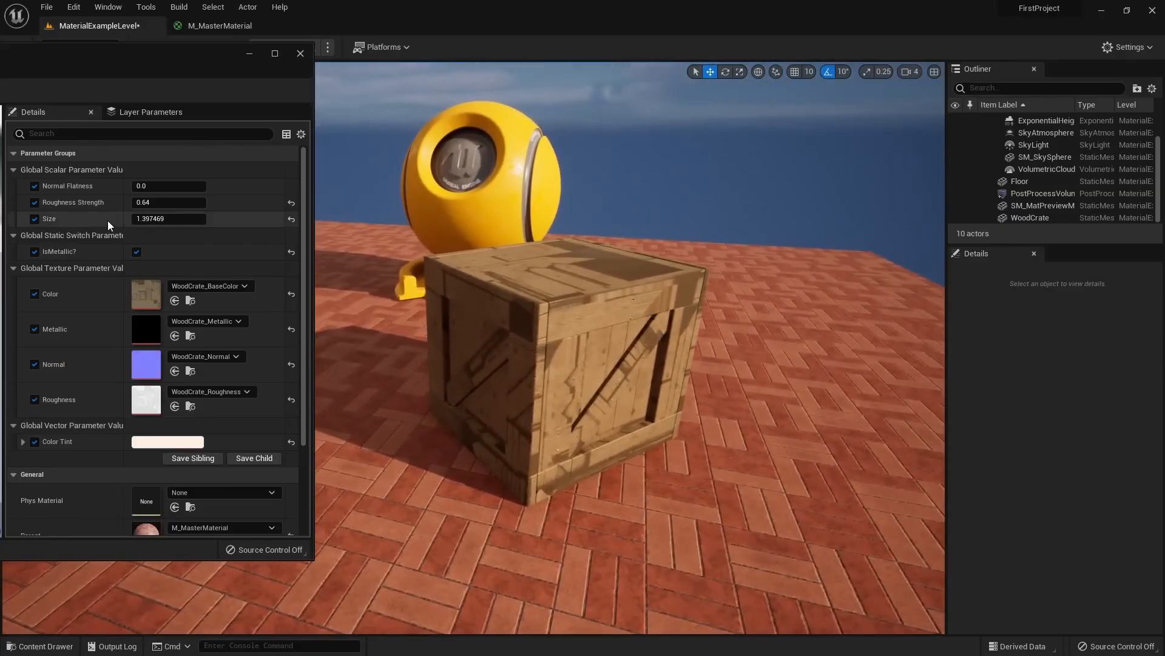
left_click(173, 219)
type("1.0")
key("Return")
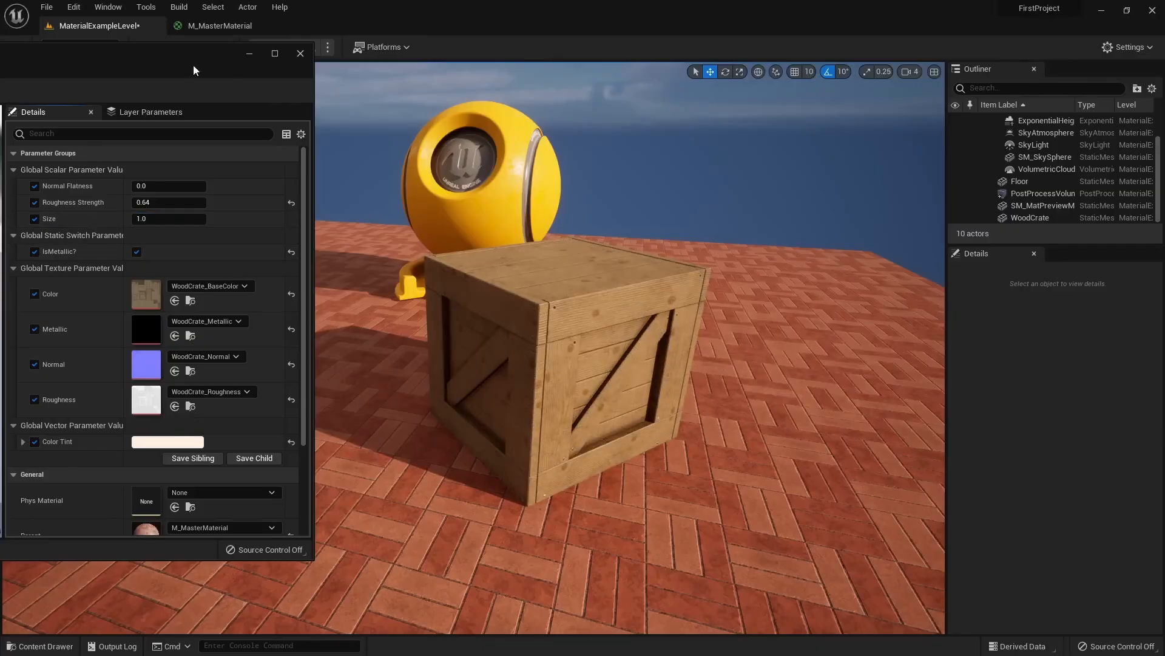
Duplicate the textured crate behind the original, adjusting the copy's rotation and enlarging it
left_click_drag(193, 66, 3, 189)
right_click_drag(275, 323, 607, 369)
left_click(607, 369)
left_click_drag(581, 386, 735, 346, "alt")
key("e")
key("r")
key("w")
right_click_drag(601, 462, 592, 413)
Place two new WoodCrate meshes in the level, one on top of the large crate and one on the floor in front
key("ctrl+space")
left_click_drag(297, 405, 619, 267)
right_click_drag(619, 267, 637, 316)
key("ctrl+space")
left_click_drag(289, 412, 326, 413)
mouse_move(325, 413)
right_mouse_down()
mouse_move(261, 413)
mouse_move(327, 395)
mouse_move(346, 407)
right_mouse_up()
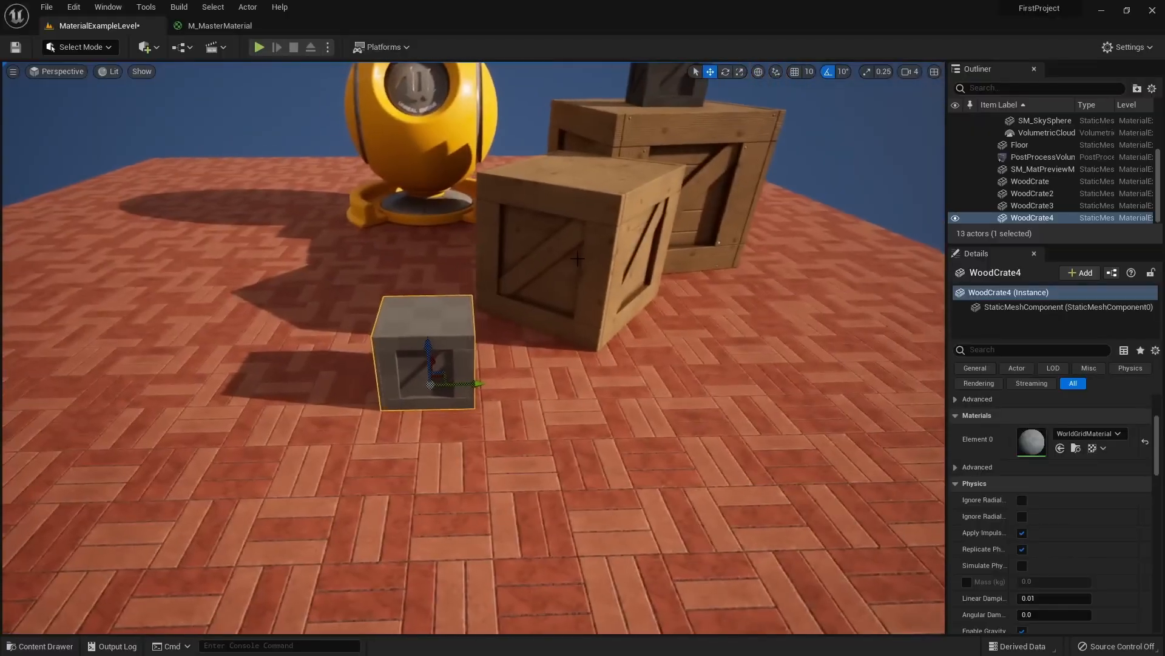
Compare the material assigned to the original textured crate with that of the new small crate on the floor
left_click(570, 261)
right_click_drag(571, 261, 595, 225)
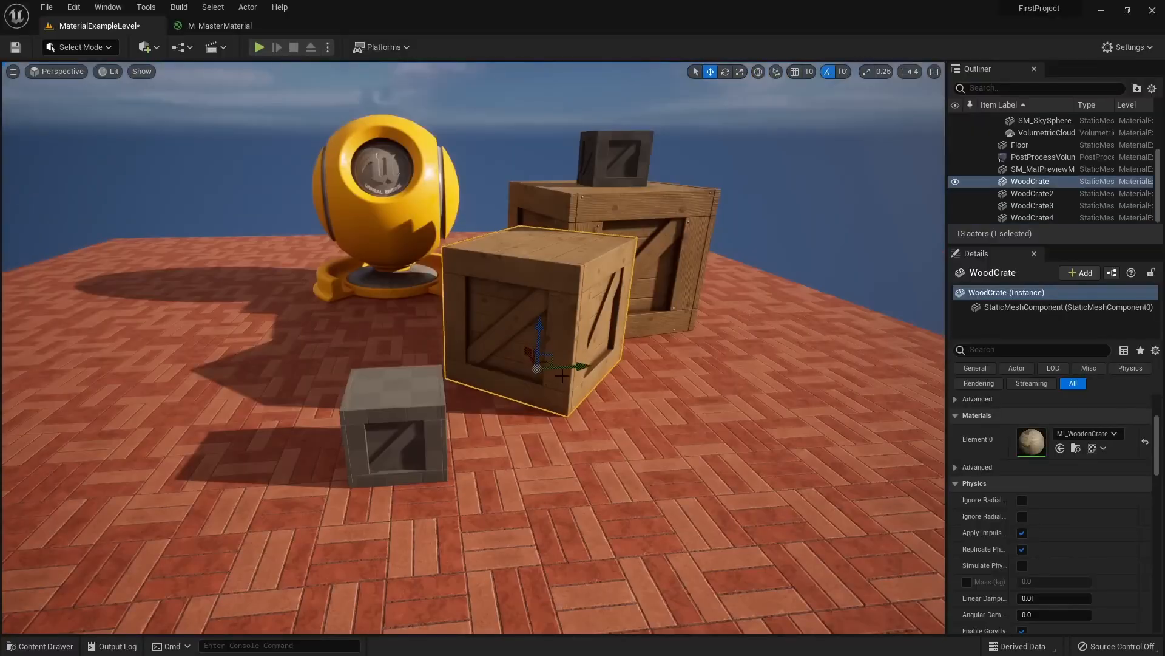
right_click_drag(545, 332, 512, 346)
left_click(516, 352)
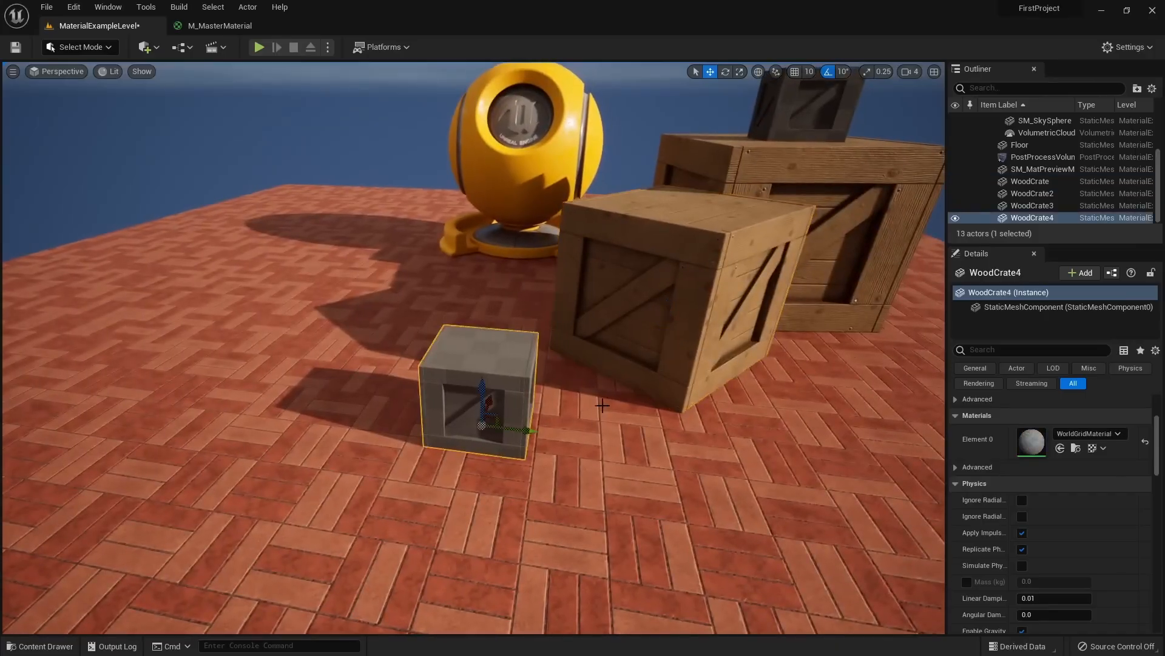
Assign MI_WoodenCrate to the material slot of the WoodCrate static mesh asset, save it, and return to the level
key("ctrl+space")
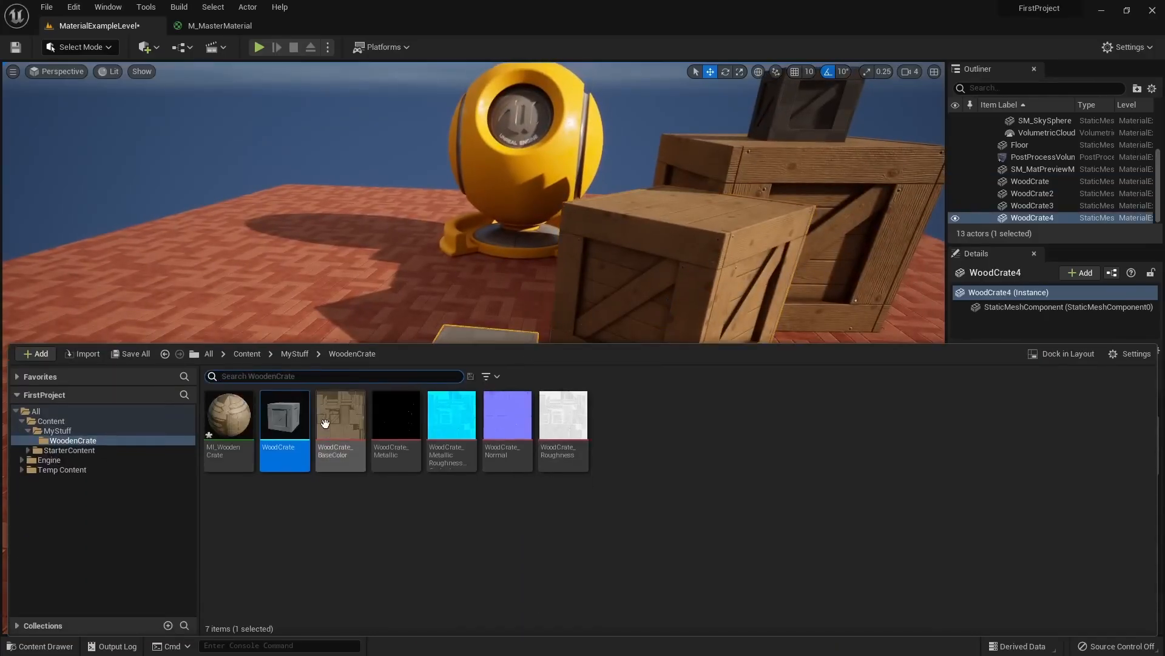
double_click(285, 419)
left_click_drag(396, 190, 394, 183)
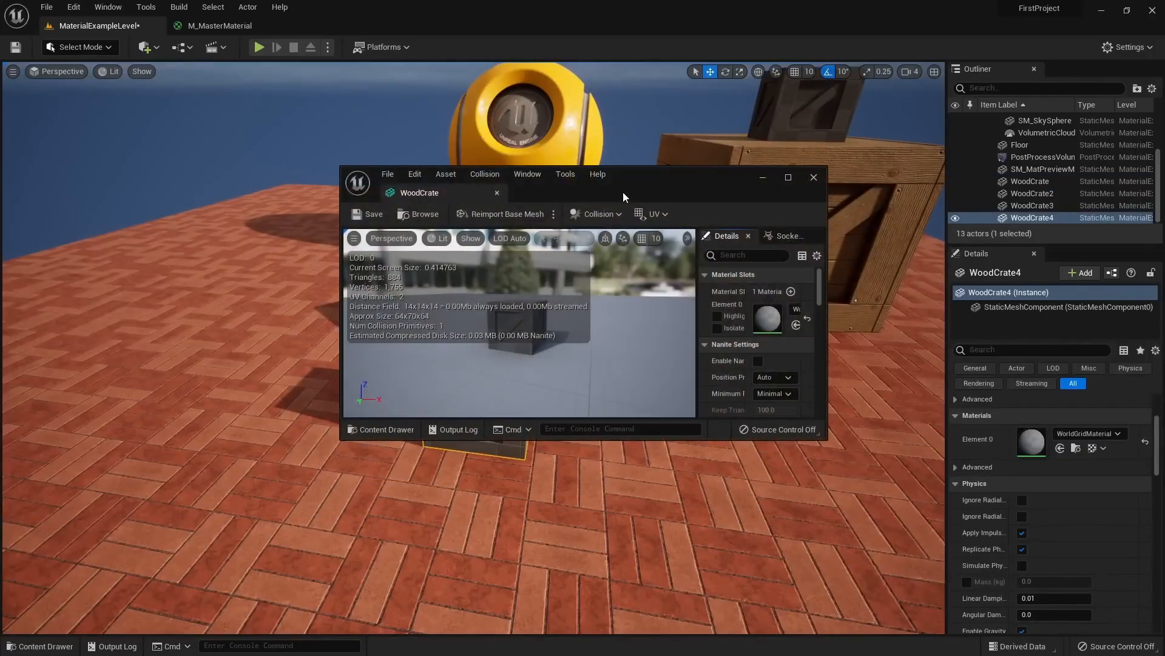
left_click_drag(623, 192, 547, 2)
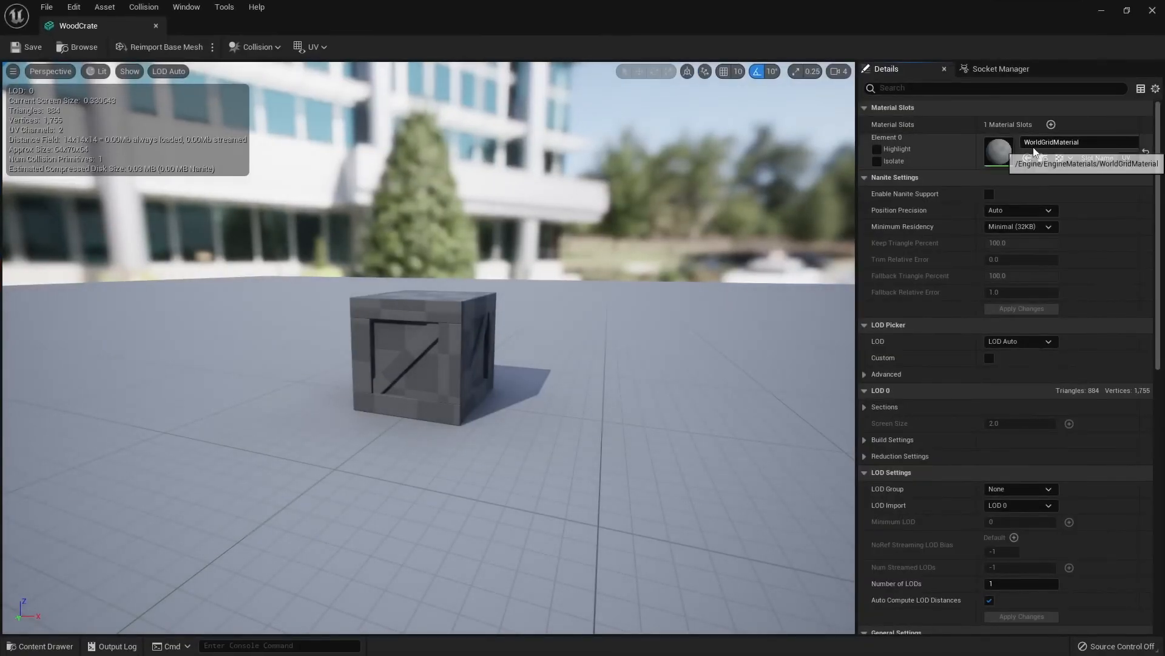
left_click_drag(604, 393, 924, 346)
key("ctrl+space")
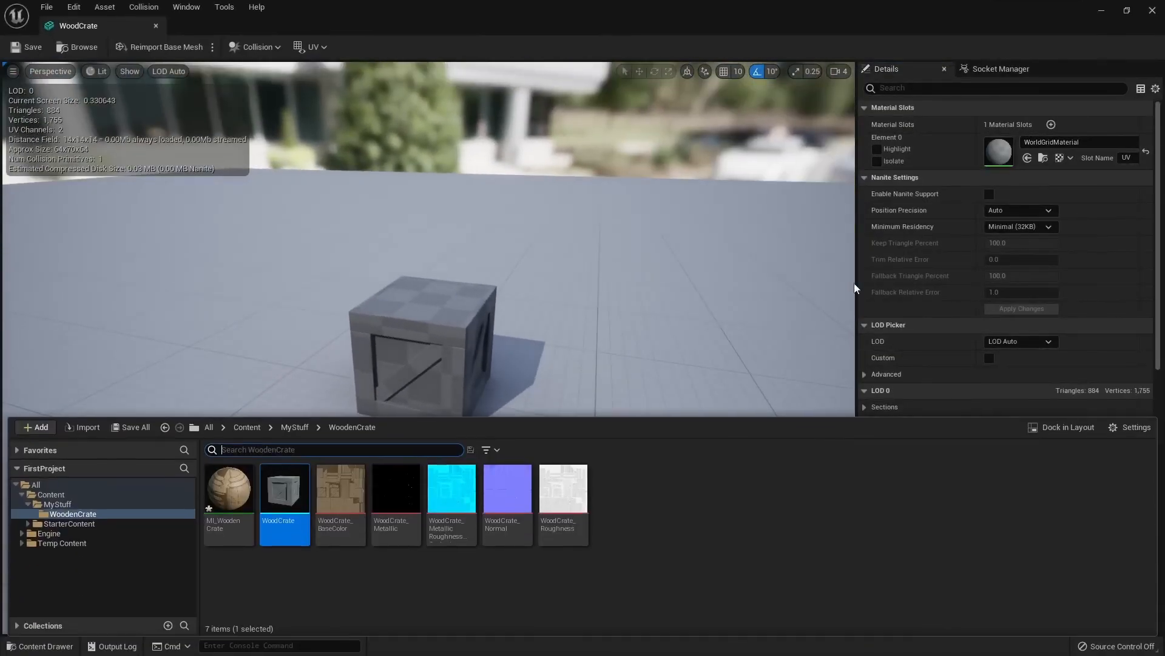
left_click_drag(229, 489, 999, 152)
left_click(29, 47)
middle_click(99, 27)
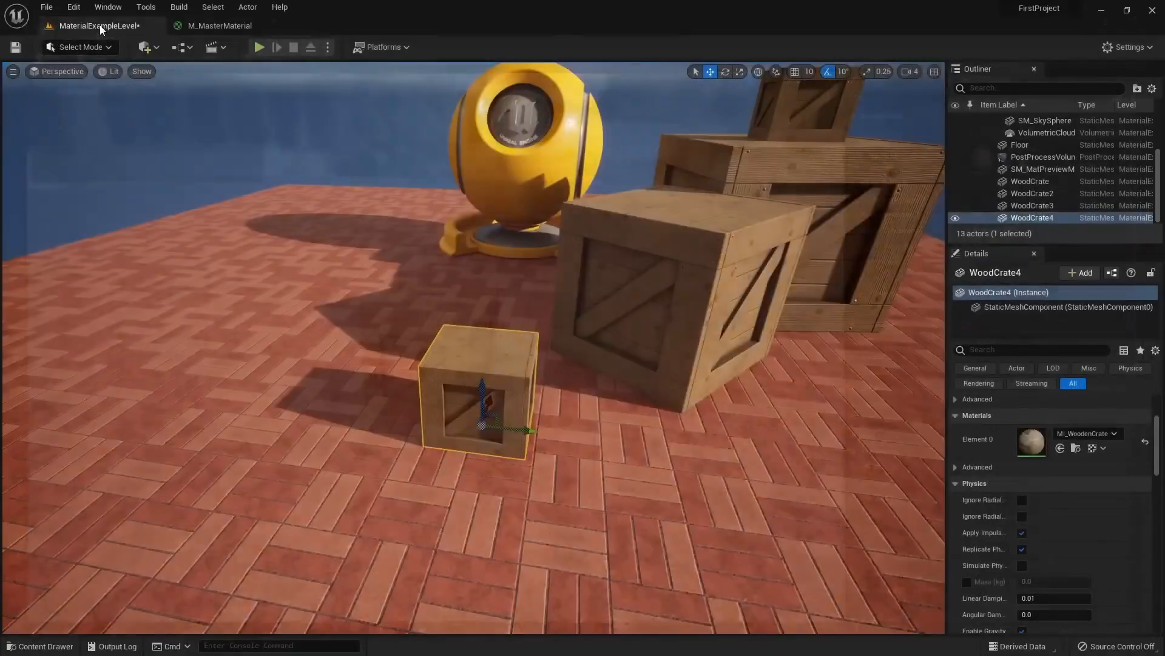
Place another WoodCrate mesh on the floor beside the large crate and adjust its rotation
right_click_drag(513, 413, 549, 419)
key("ctrl+space")
left_click(386, 587)
left_click_drag(288, 448, 679, 340)
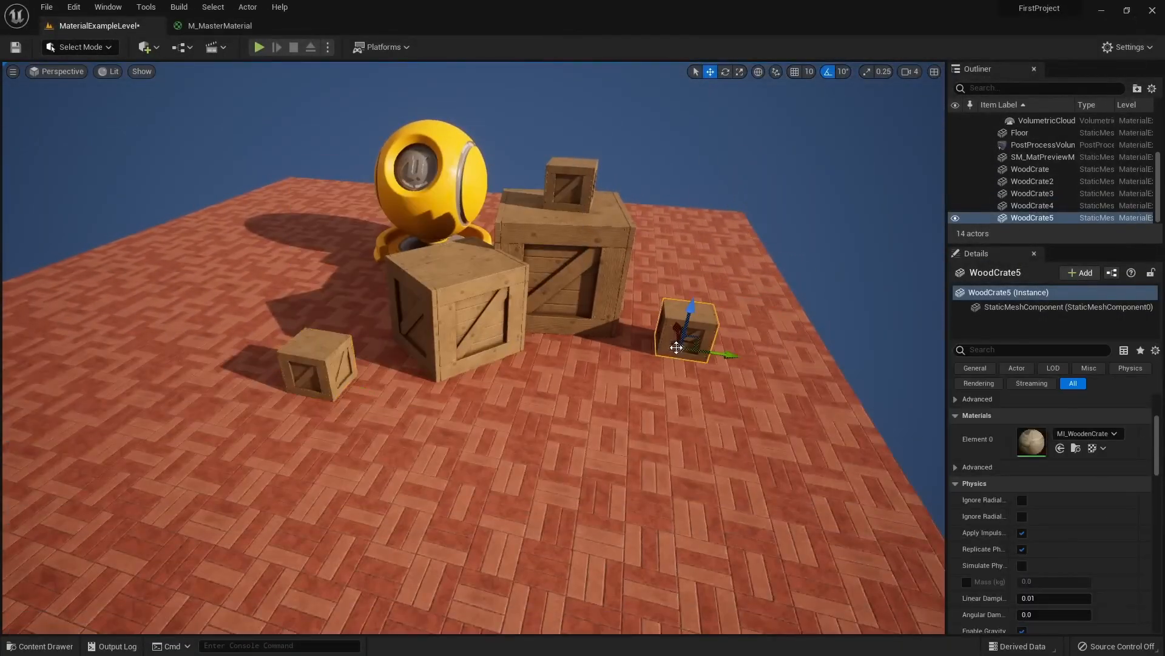
key("e")
left_click_drag(666, 380, 683, 366)
key("r")
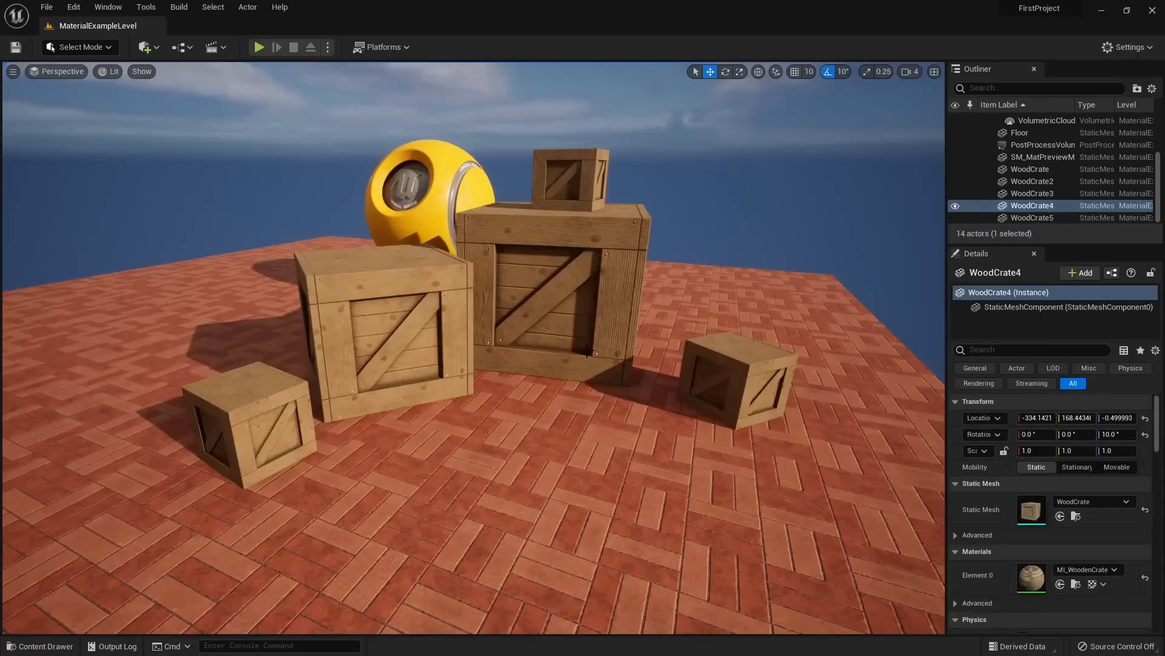
Open the WoodCrate_MetallicRoughnessOcclusion texture and view the whole image
key("ctrl+space")
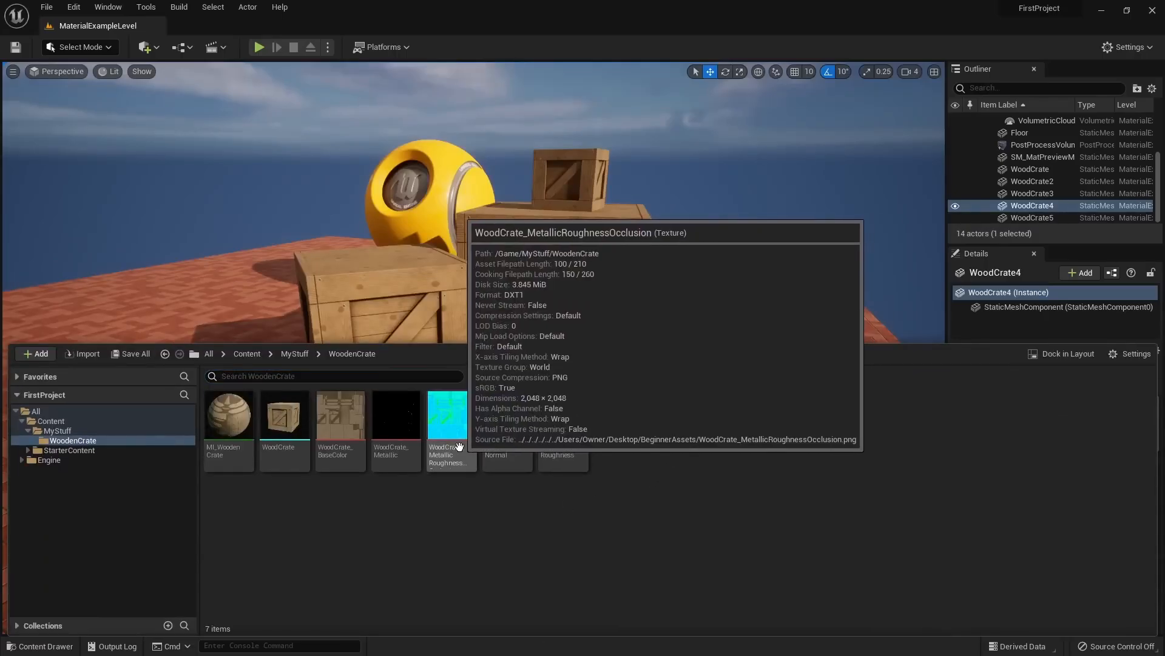
double_click(451, 419)
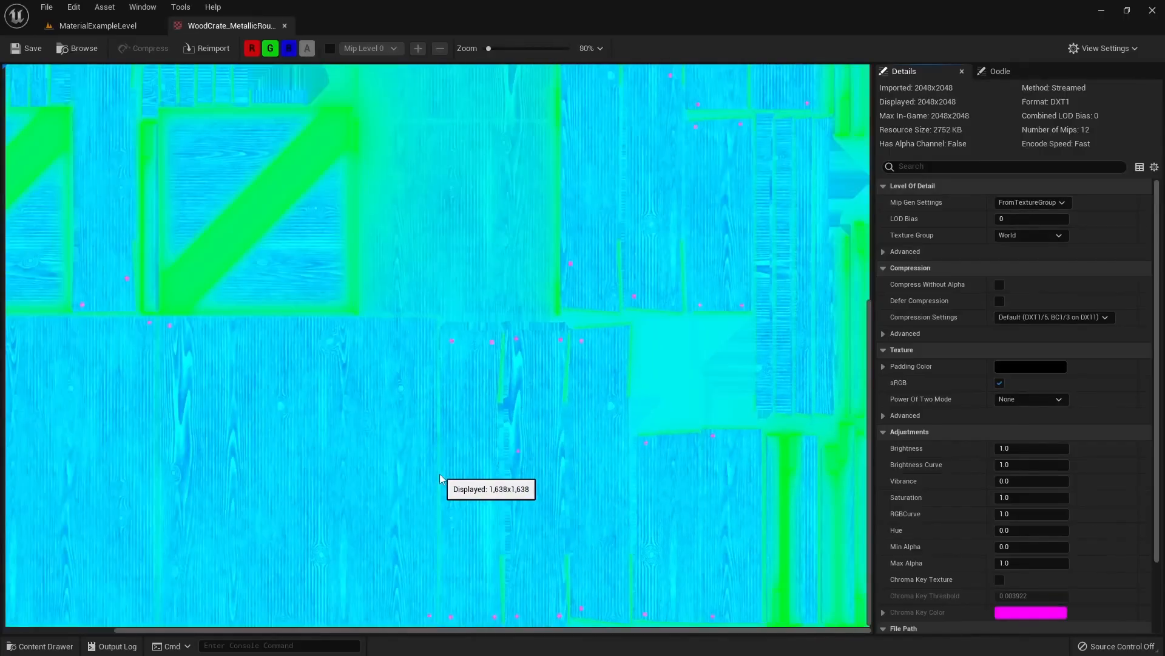
scroll(439, 472, "down", 1)
scroll(437, 472, "up", 1)
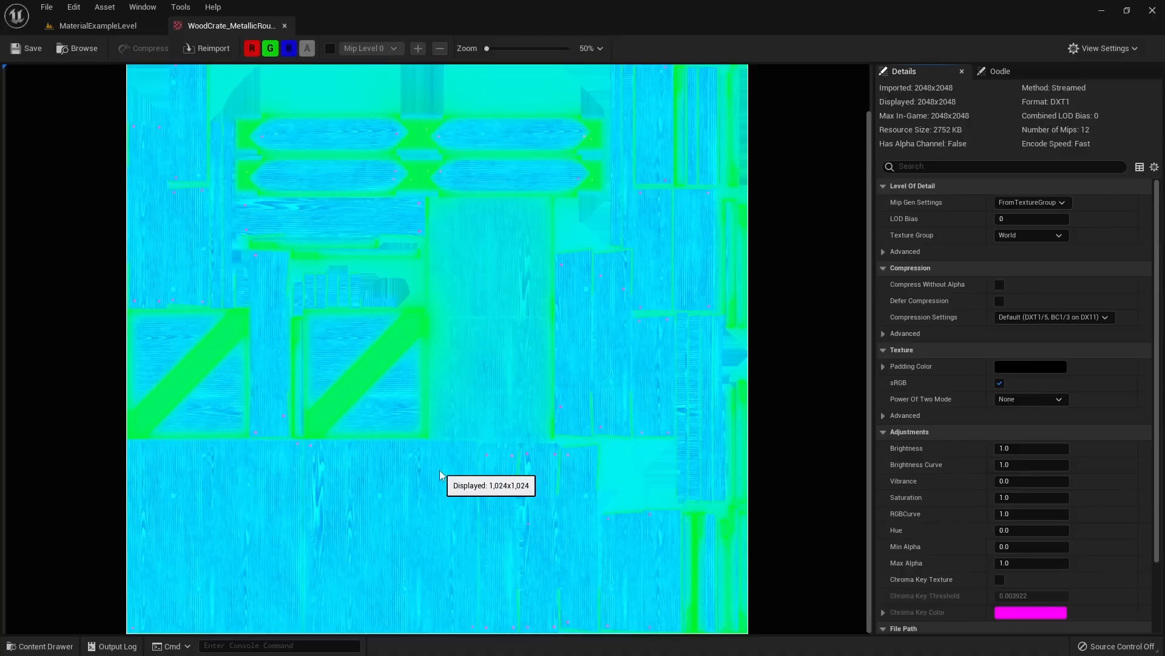
scroll(439, 472, "down", 1)
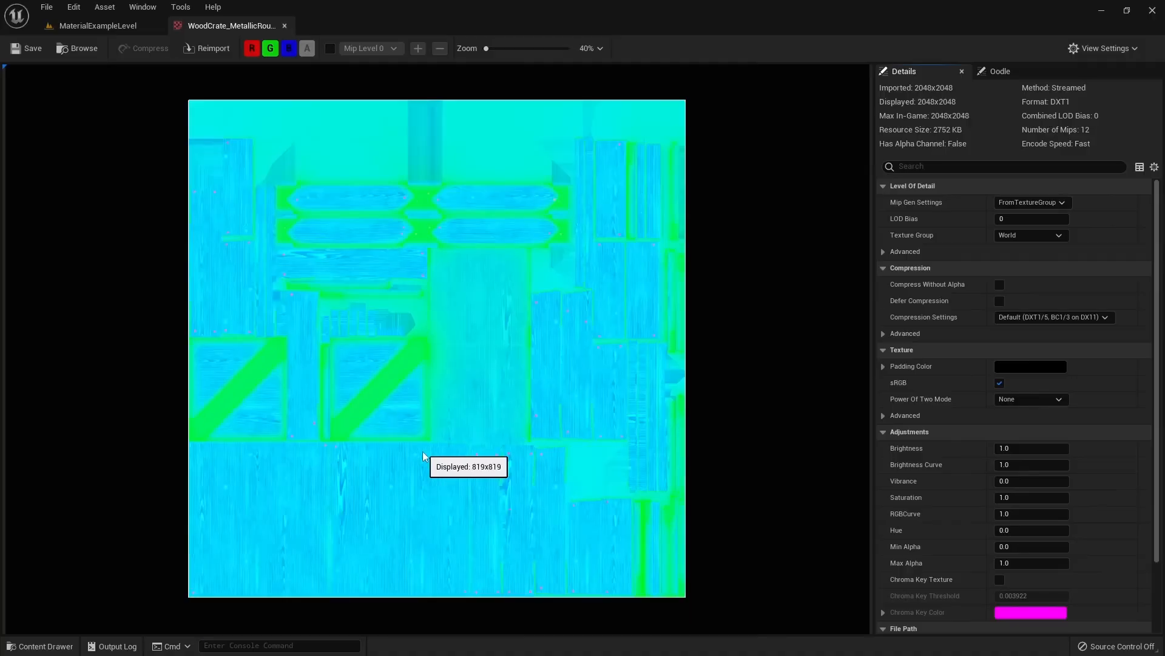
Open the WoodCrate_BaseColor texture and compare its layout with the WoodCrate_MetallicRoughnessOcclusion texture
left_click(15, 647)
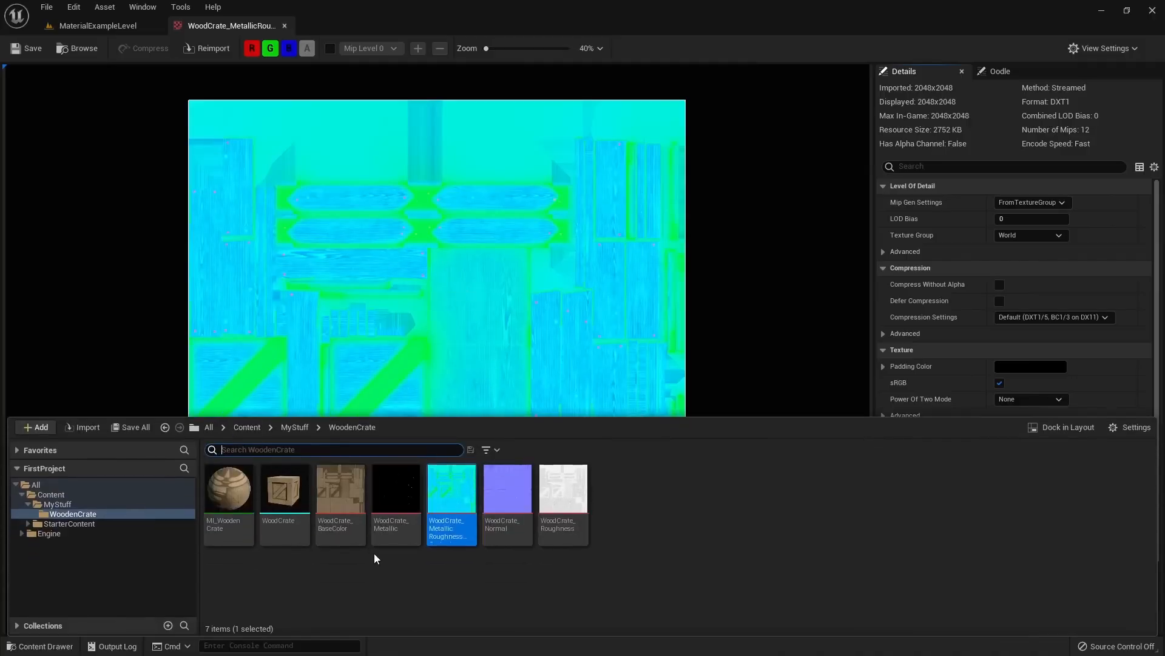
double_click(346, 533)
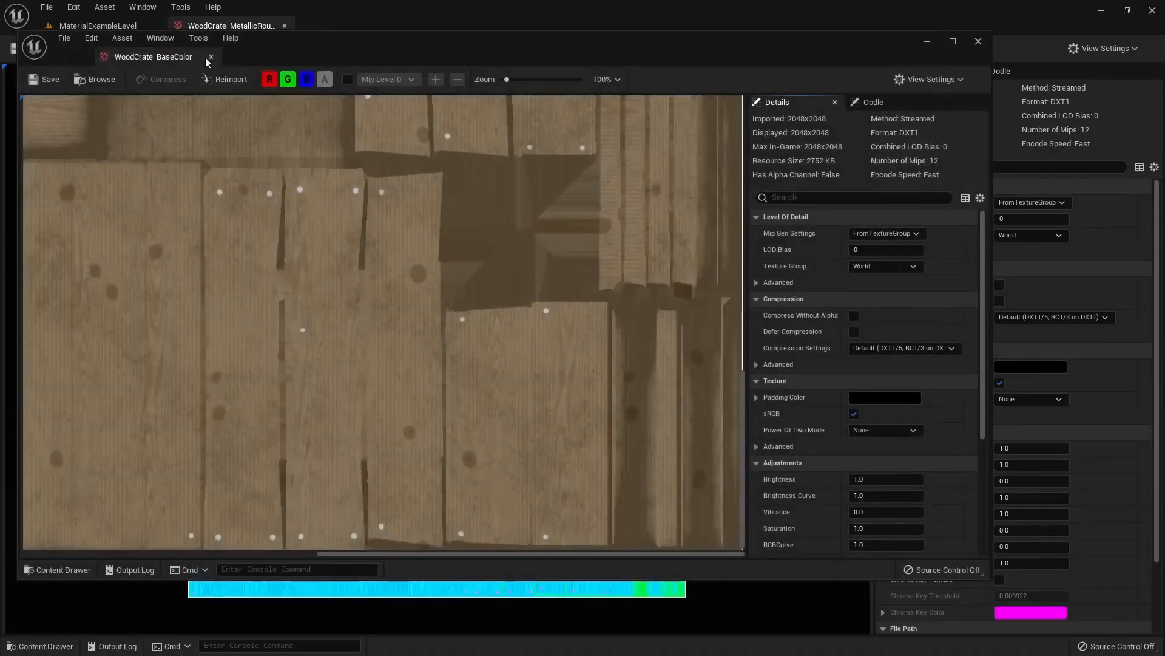
scroll(369, 224, "down", 5)
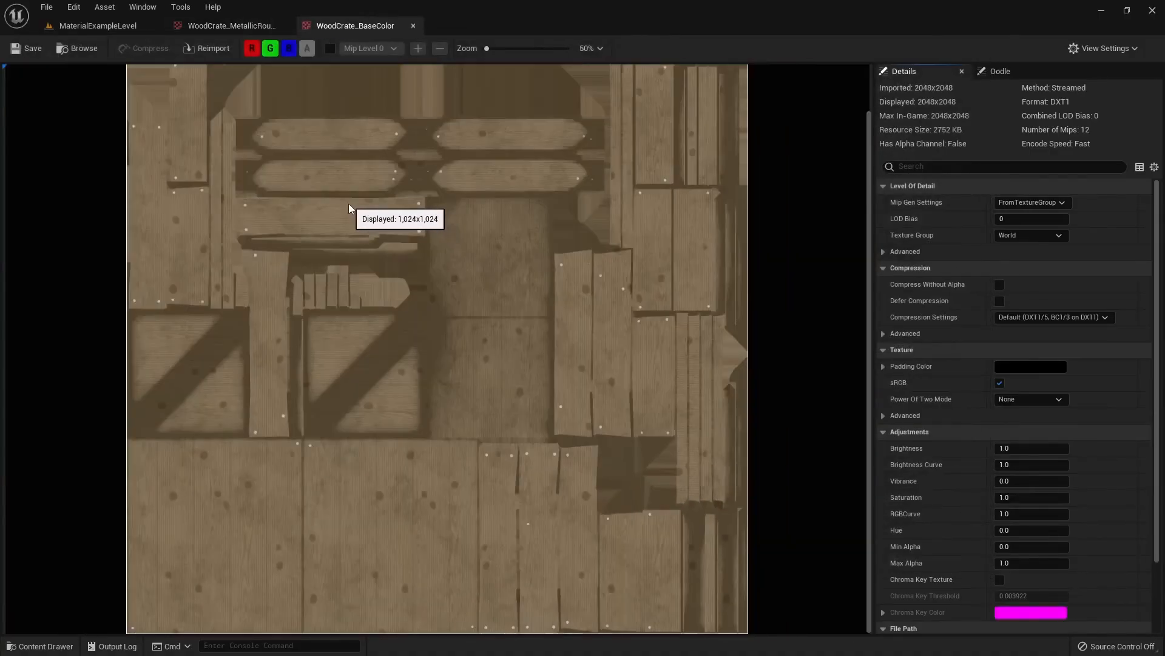
scroll(349, 208, "up", 1)
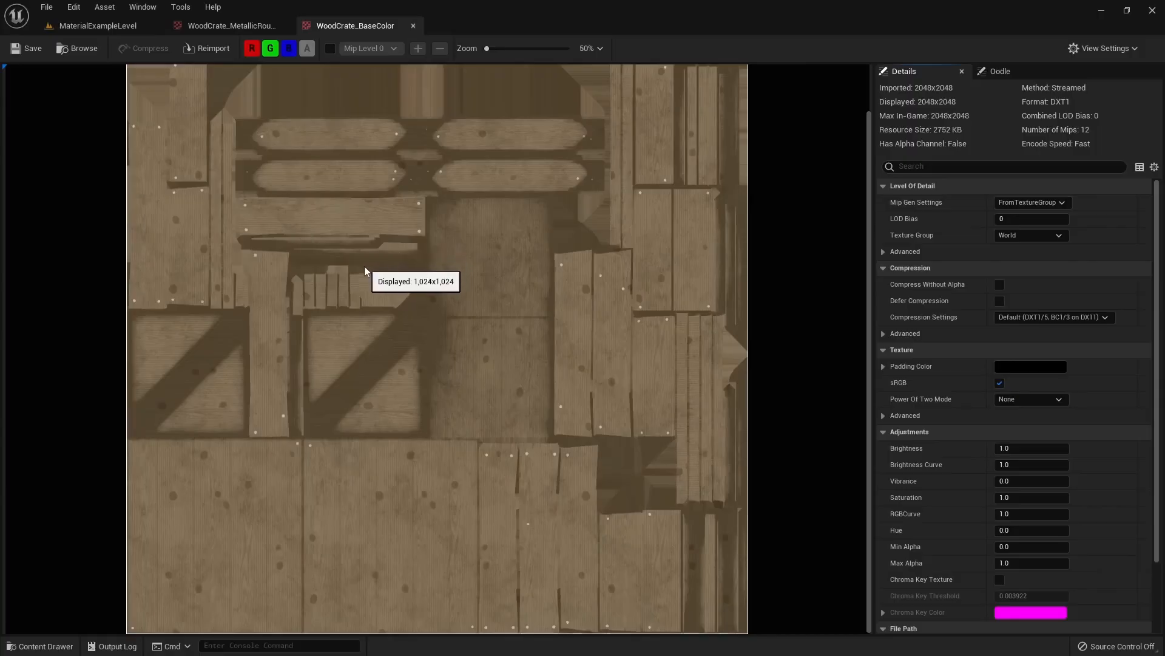
left_click(264, 28)
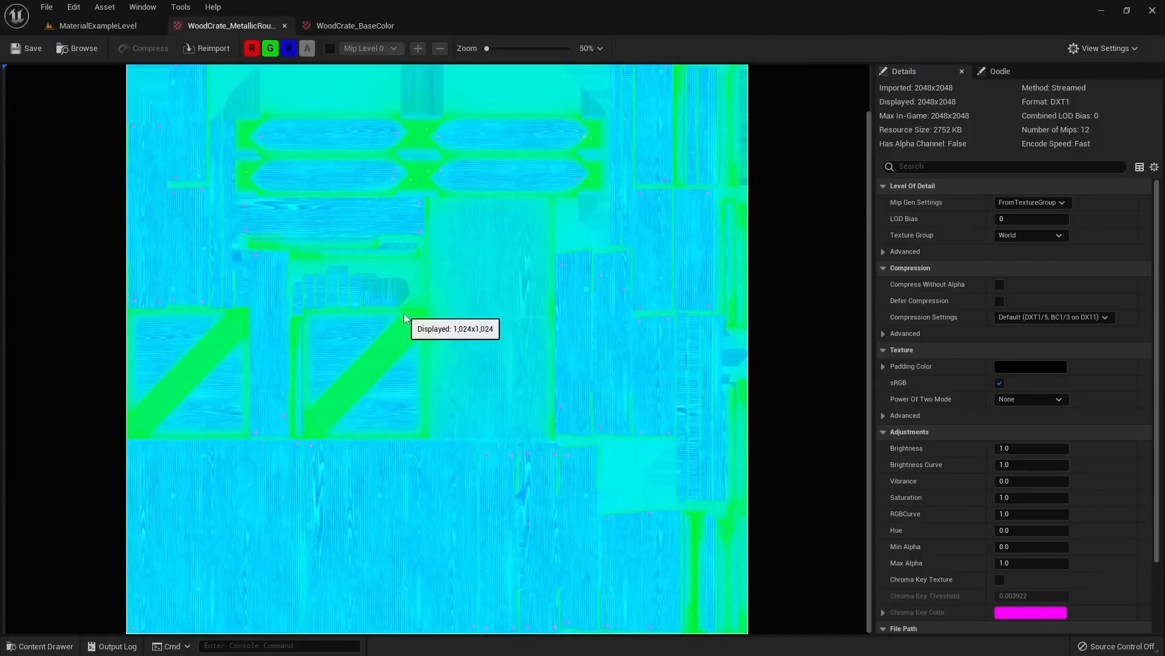
scroll(337, 159, "down", 1)
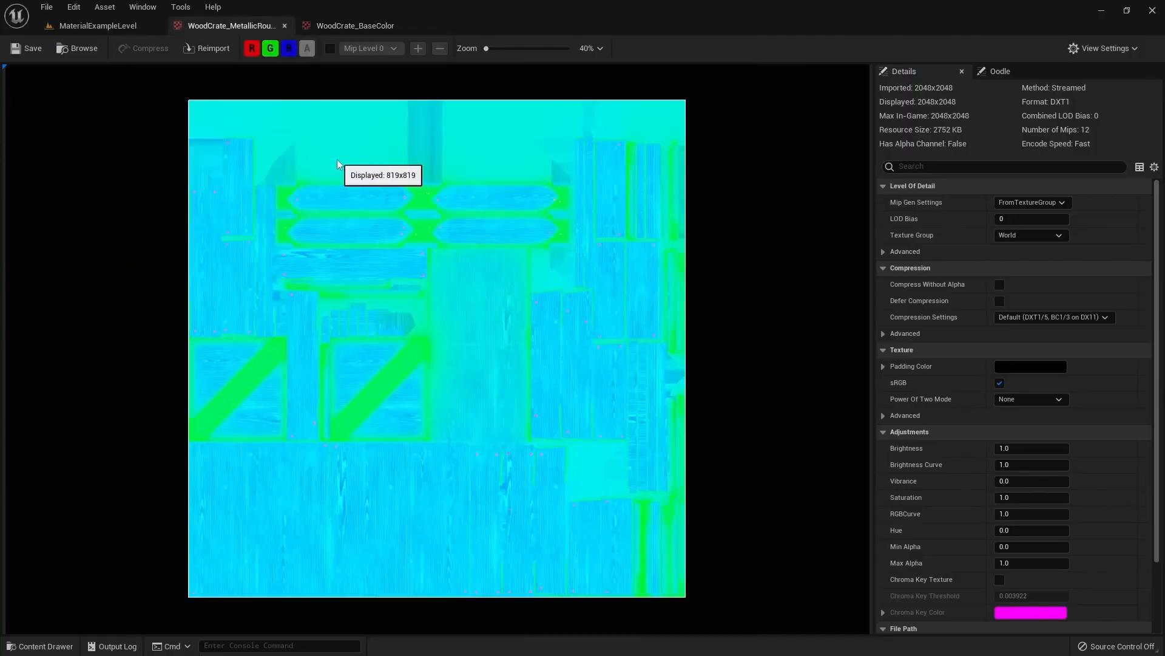
scroll(337, 159, "up", 1)
Examine the red, green and blue channels of WoodCrate_MetallicRoughnessOcclusion one at a time
left_click(289, 49)
left_click(271, 48)
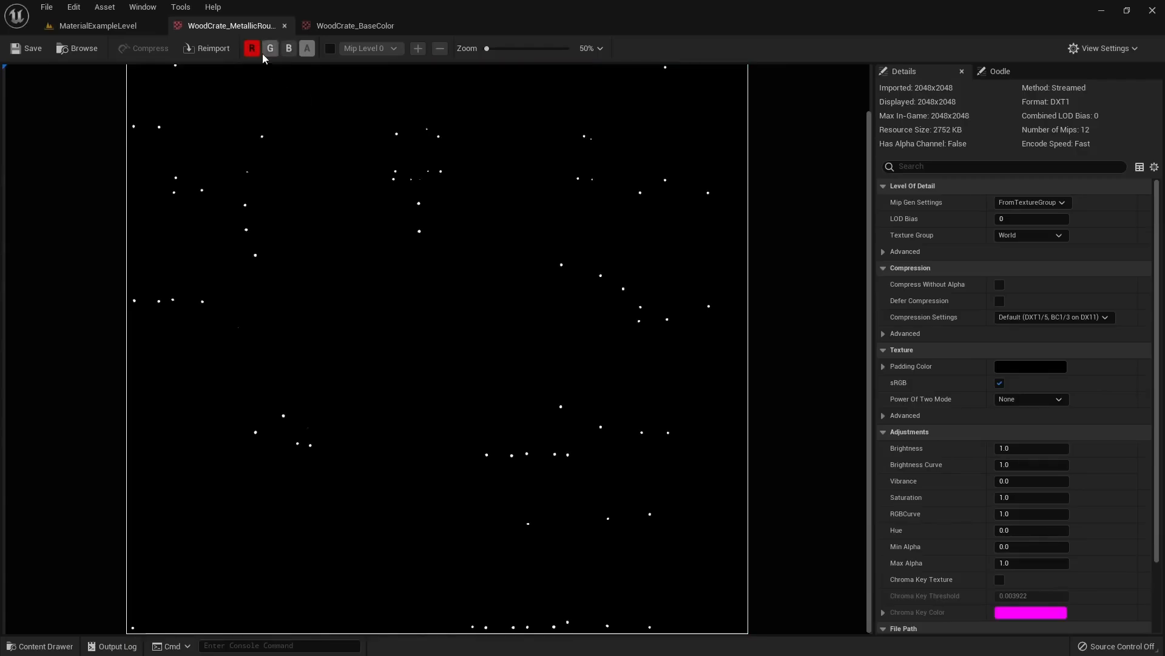
left_click(252, 48)
left_click(252, 49)
scroll(312, 163, "down", 1)
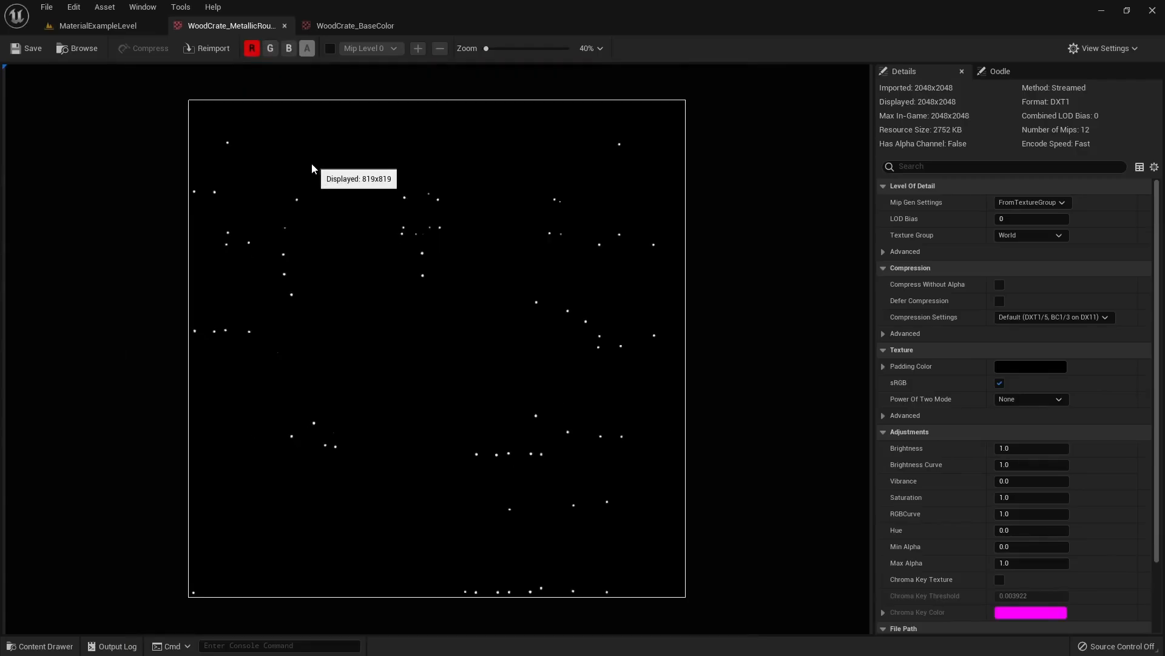
left_click(254, 49)
left_click(270, 49)
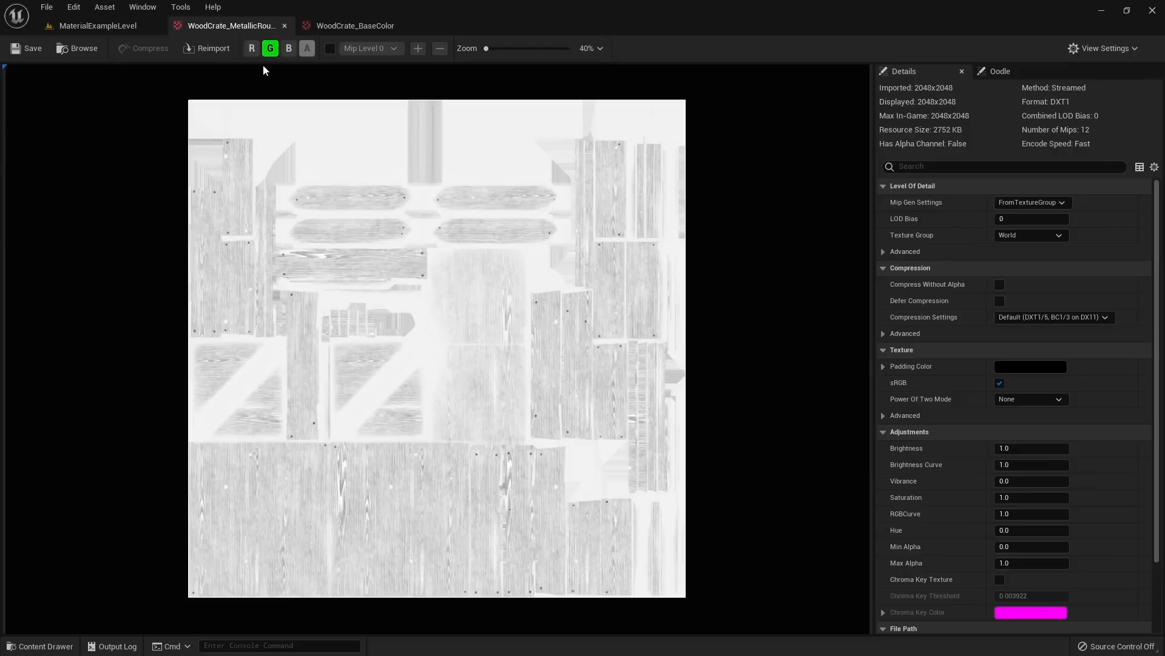
left_click(270, 48)
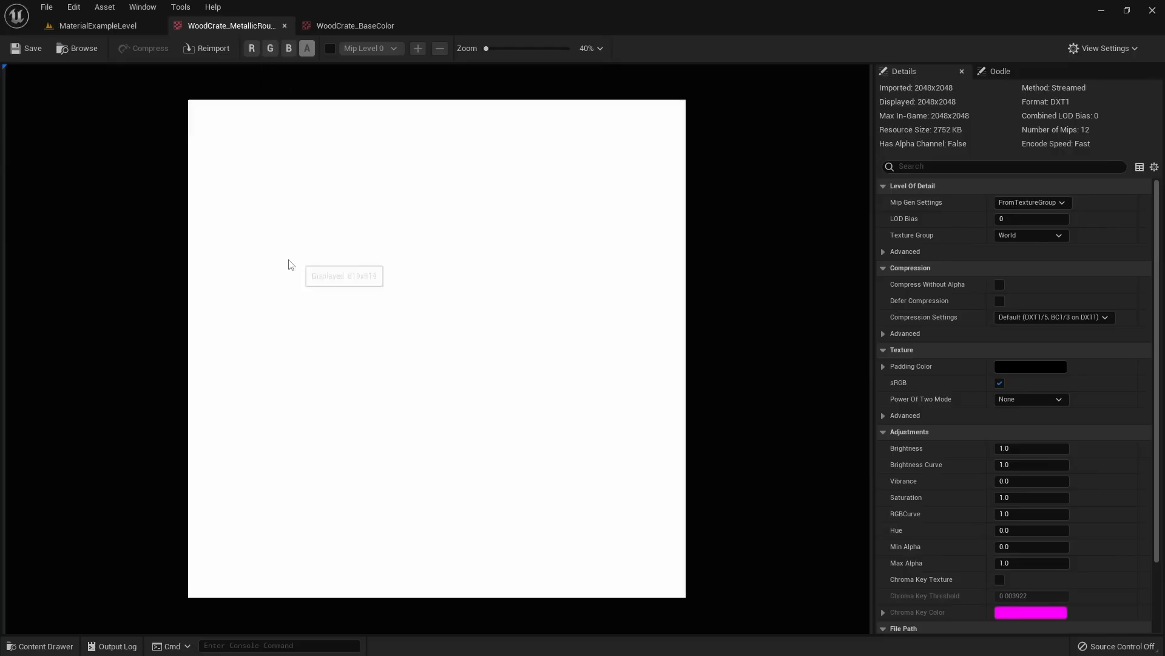
left_click(289, 48)
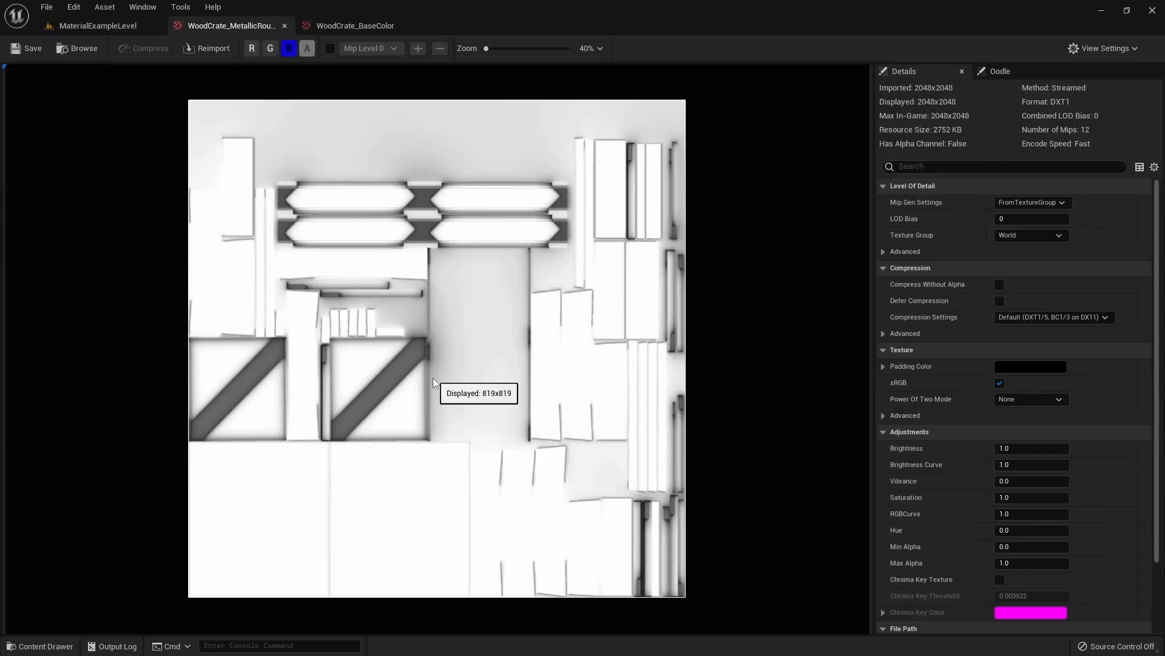
Show all colour channels of WoodCrate_MetallicRoughnessOcclusion again, turn off its sRGB option and save the texture
left_click(269, 49)
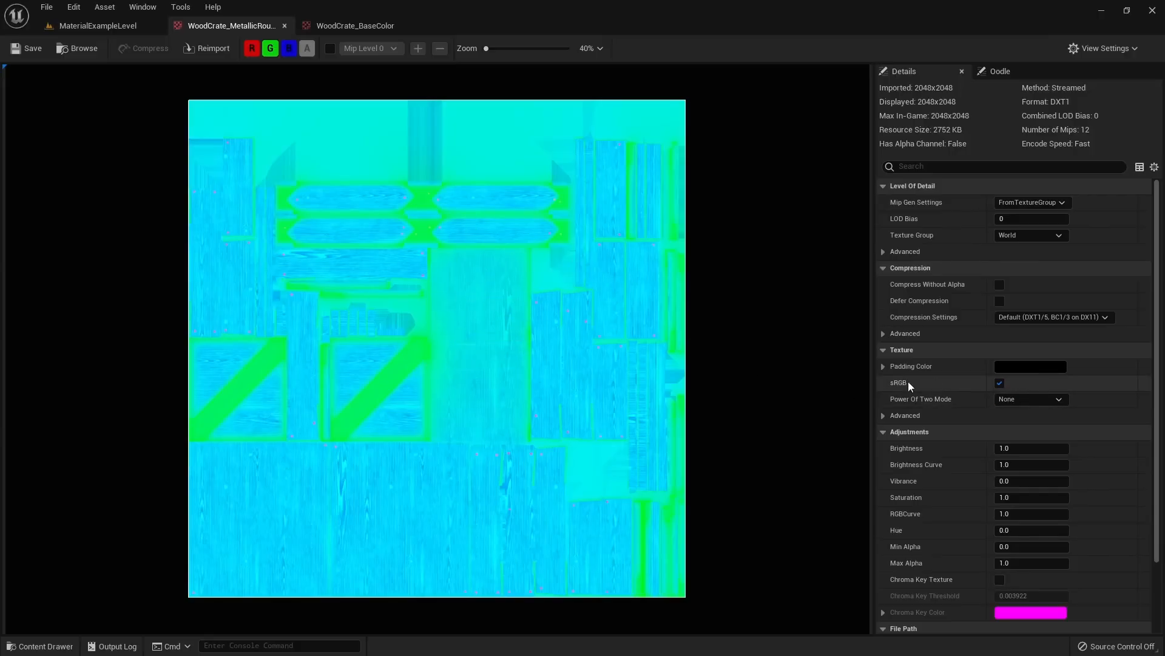
left_click(1000, 382)
left_click(29, 48)
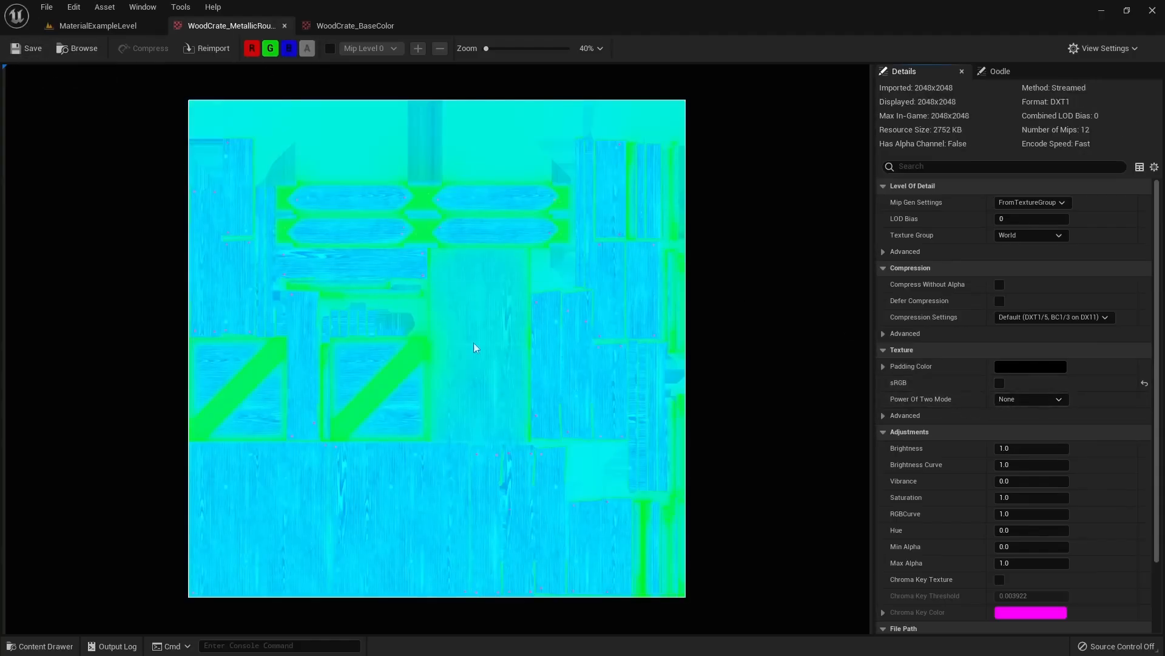
Create a material named MaskExample in the WoodenCrate folder and open it for editing
key("ctrl+space")
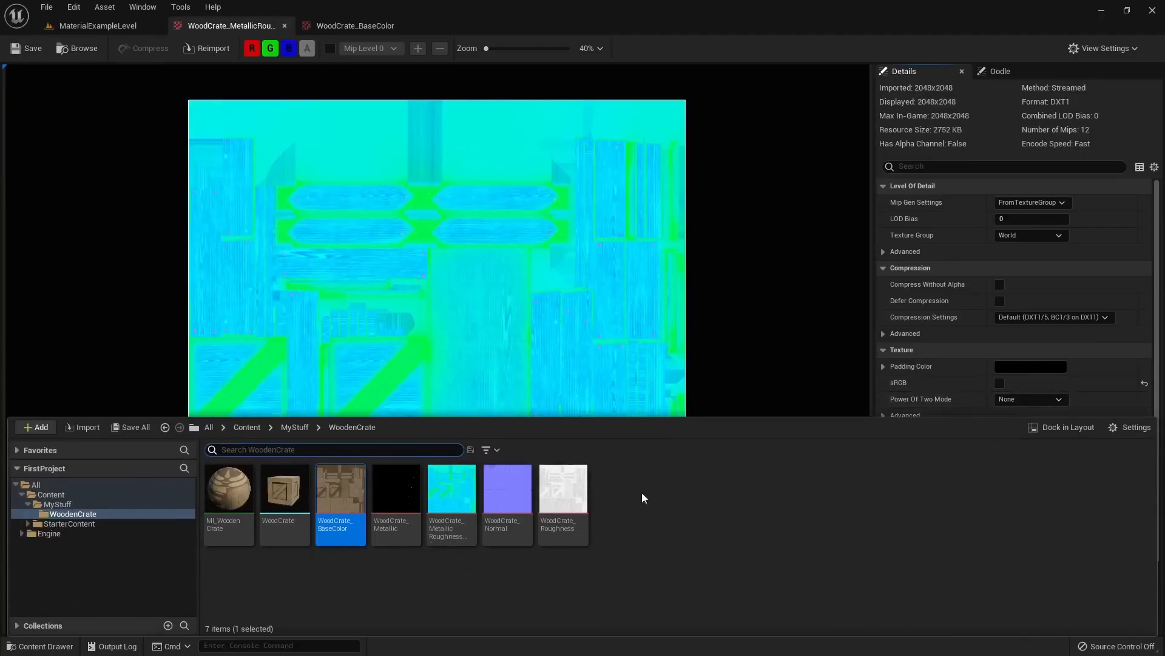
right_click(320, 586)
left_click(374, 309)
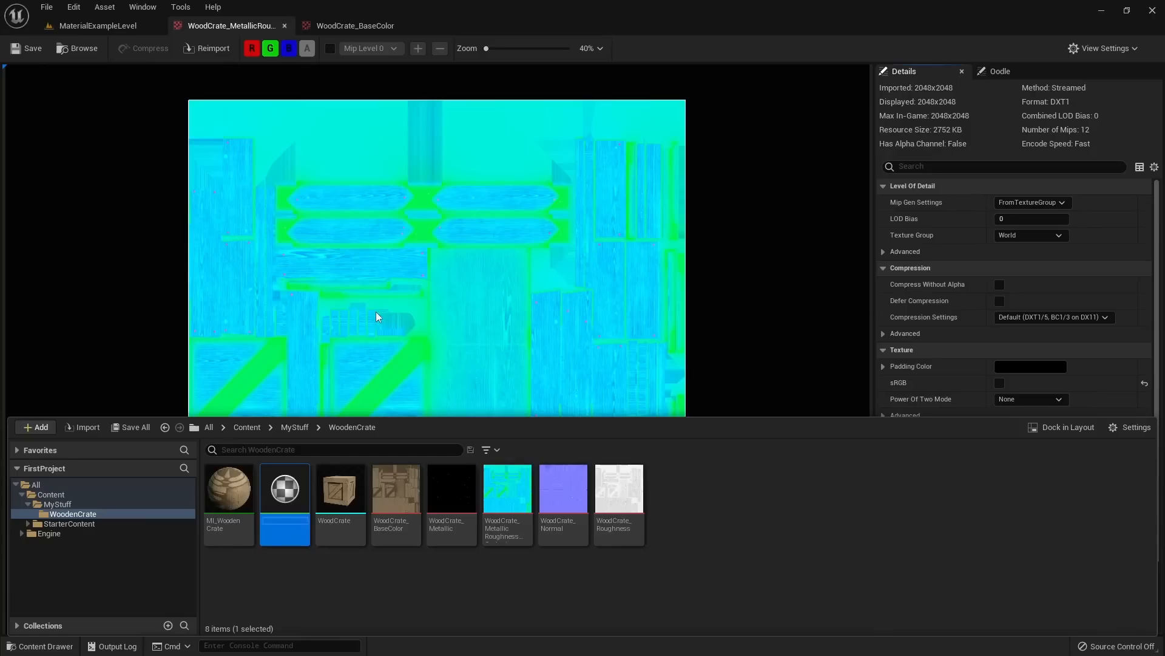
type("MaskExamp")
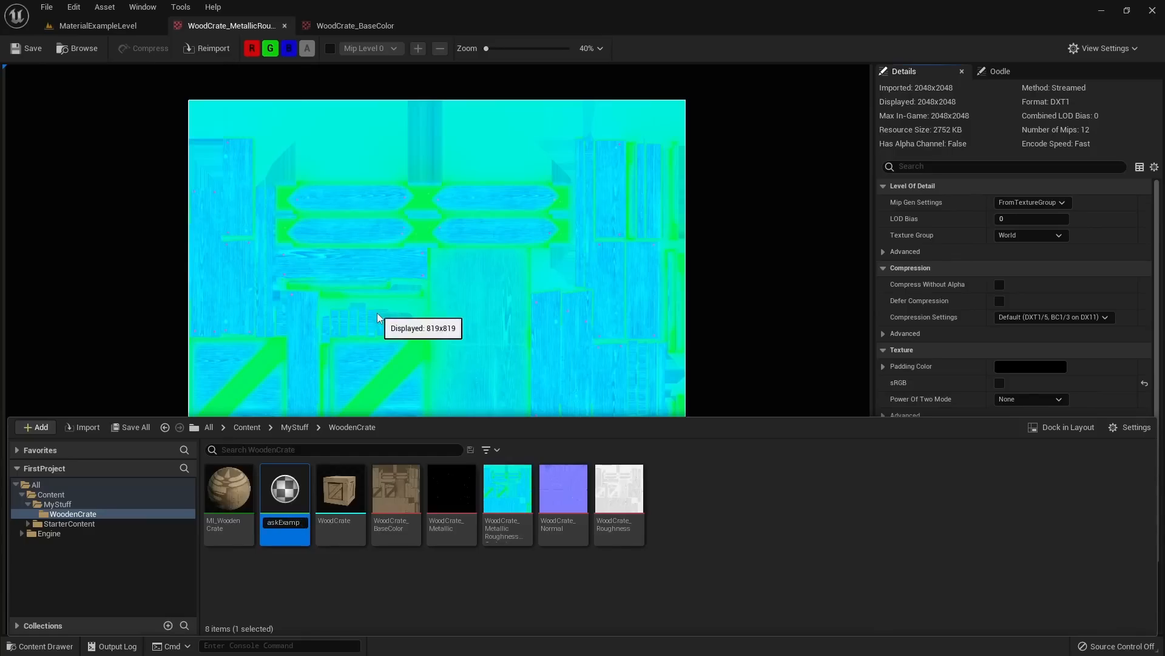
type("le")
key("Return")
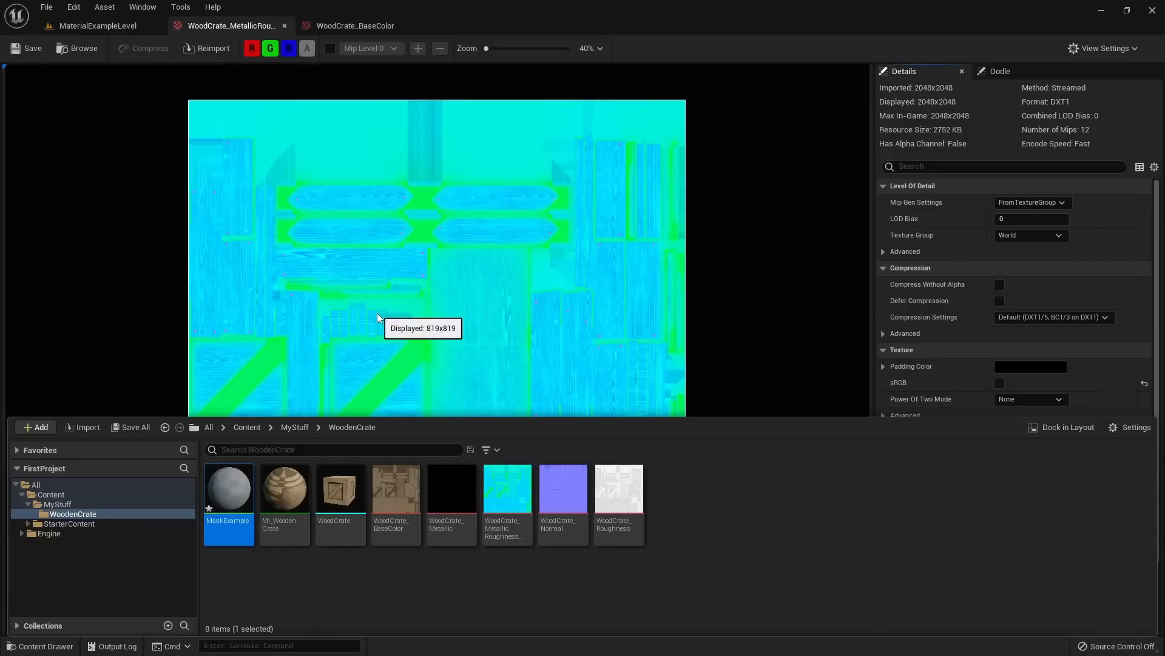
double_click(220, 491)
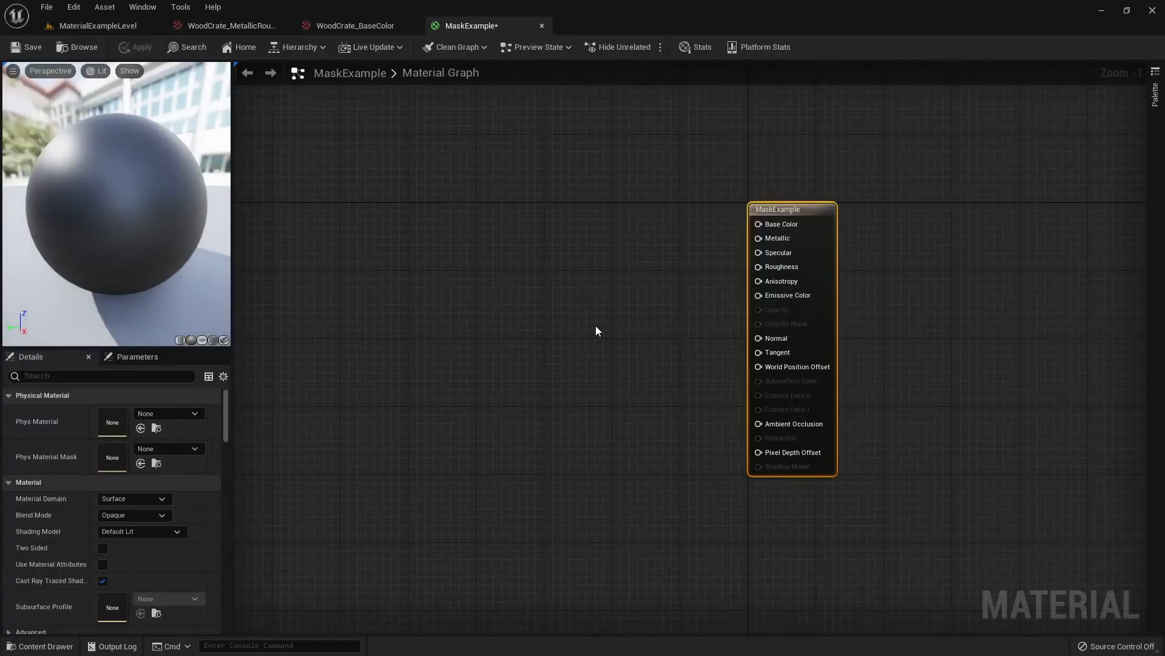
Add the WoodCrate_BaseColor and WoodCrate_Normal textures to the MaskExample graph and connect their RGB outputs to Base Color and Normal
key("ctrl+space")
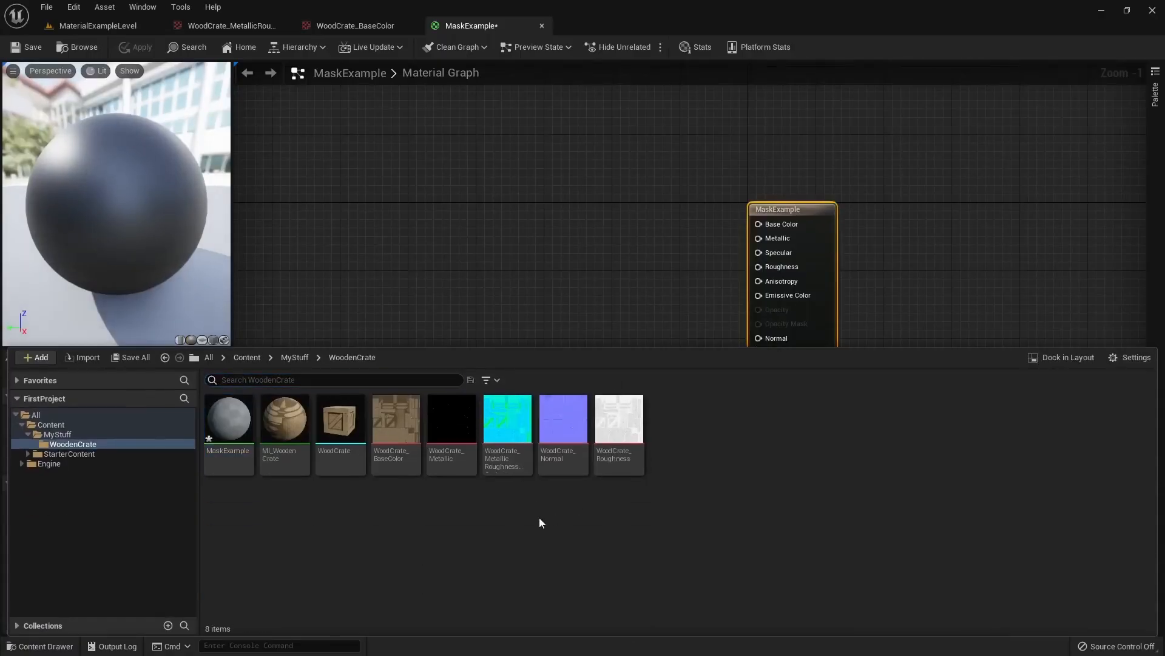
left_click_drag(396, 418, 591, 210)
key("ctrl+space")
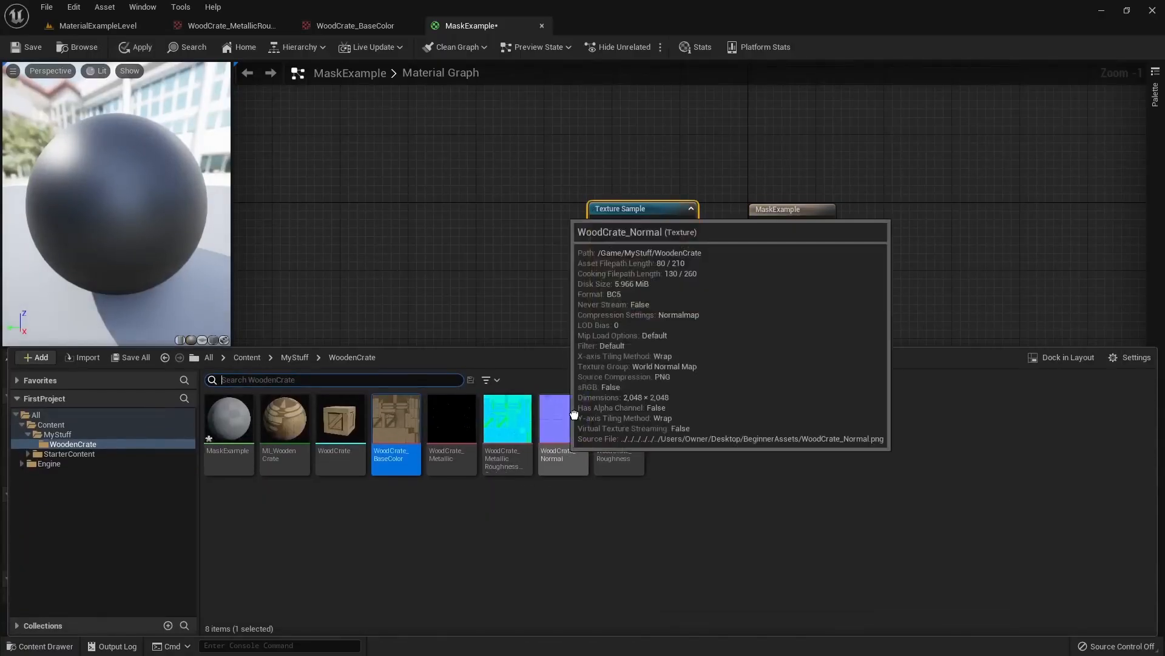
left_click_drag(563, 425, 595, 396)
left_click_drag(689, 223, 759, 224)
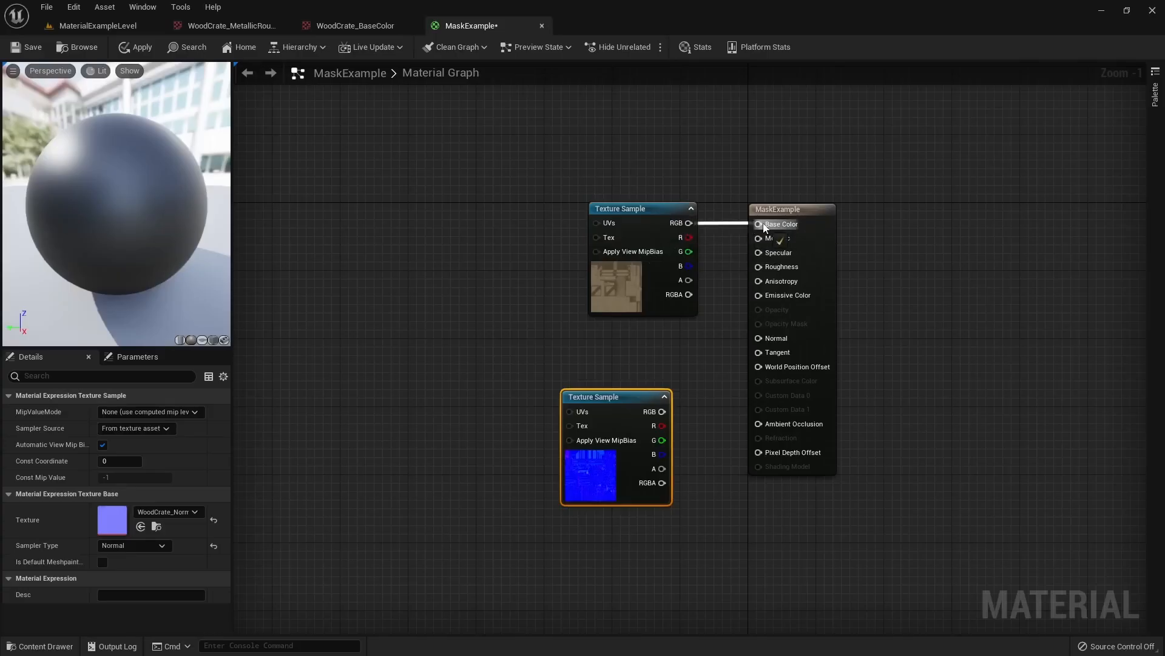
left_click_drag(671, 413, 730, 402)
left_click_drag(771, 335, 760, 339)
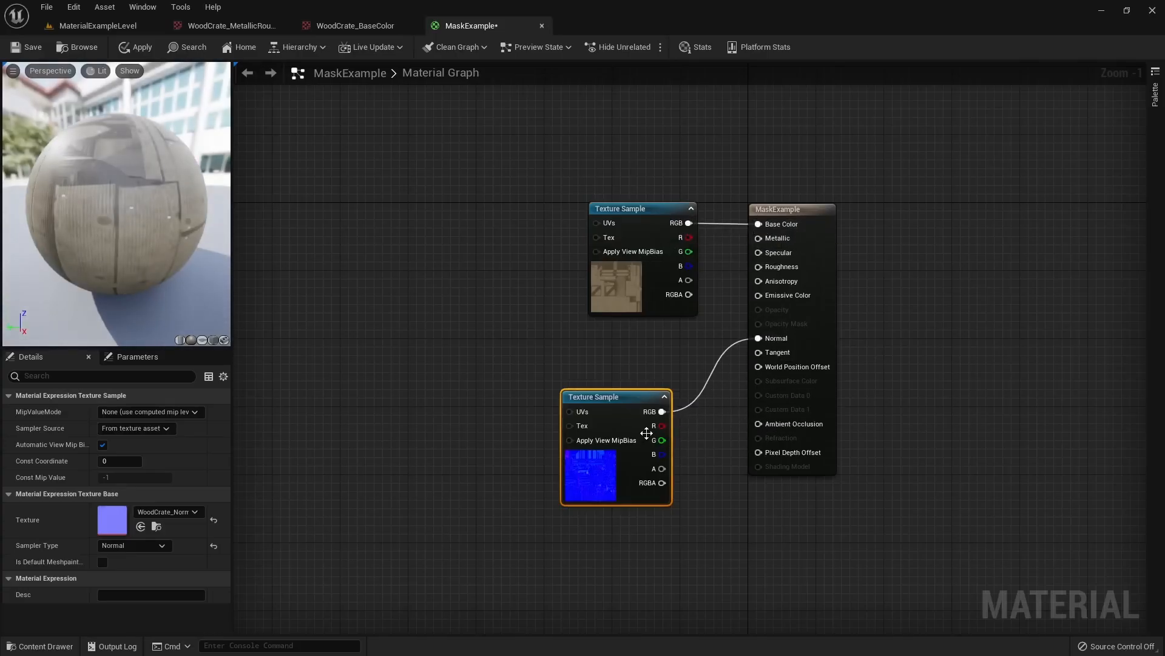
left_click_drag(603, 477, 619, 486)
Add the WoodCrate_Metallic and WoodCrate_Roughness textures as sample nodes stacked to the left of the existing ones
key("ctrl+space")
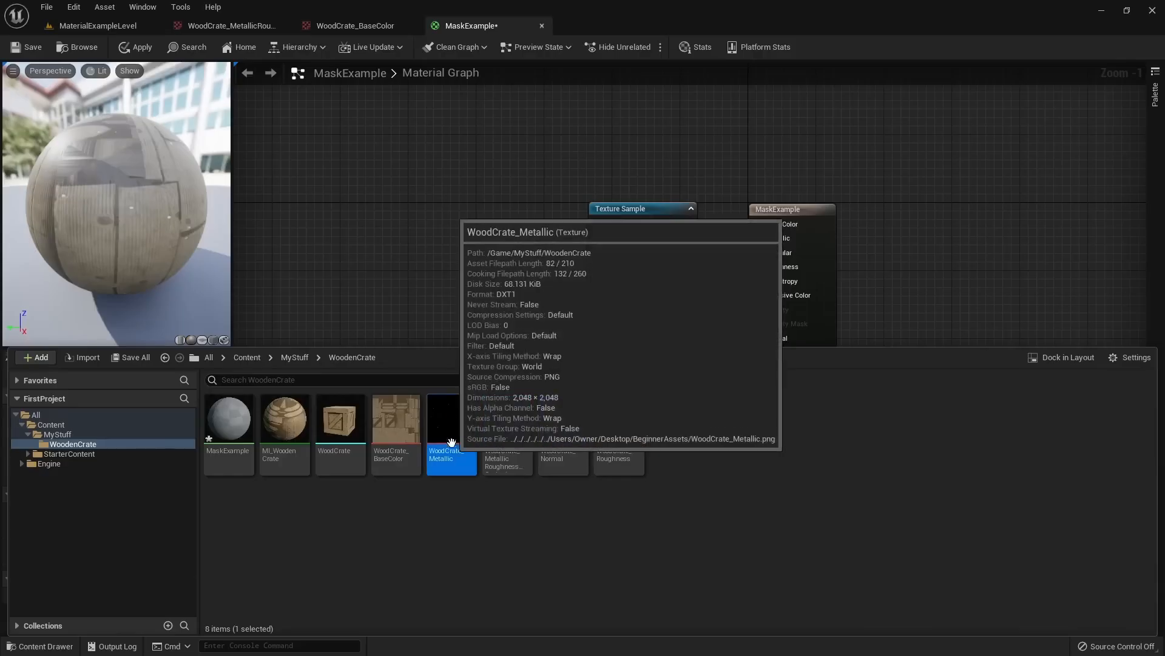
left_click_drag(452, 418, 377, 222)
key("ctrl+space")
left_click_drag(619, 419, 327, 308)
left_click_drag(367, 369, 391, 401)
left_click(327, 379)
right_click_drag(327, 379, 413, 366)
scroll(413, 366, "down", 2)
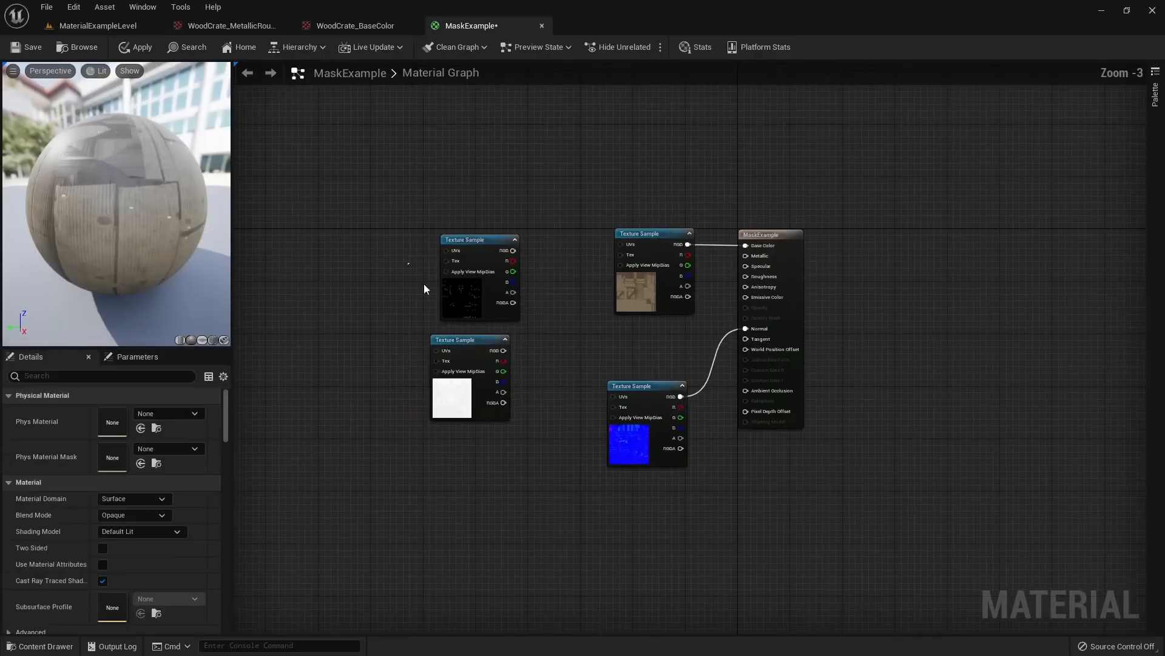
Move the WoodCrate_Metallic and WoodCrate_Roughness samples aside and add the WoodCrate_MetallicRoughnessOcclusion texture to the MaskExample graph
left_click_drag(424, 285, 471, 398)
left_click_drag(471, 398, 325, 416)
left_click(480, 430)
key("ctrl+space")
left_click_drag(508, 425, 490, 292)
Delete the separate WoodCrate_Metallic and WoodCrate_Roughness texture samples from the graph
left_click(402, 457)
left_click_drag(402, 457, 337, 294)
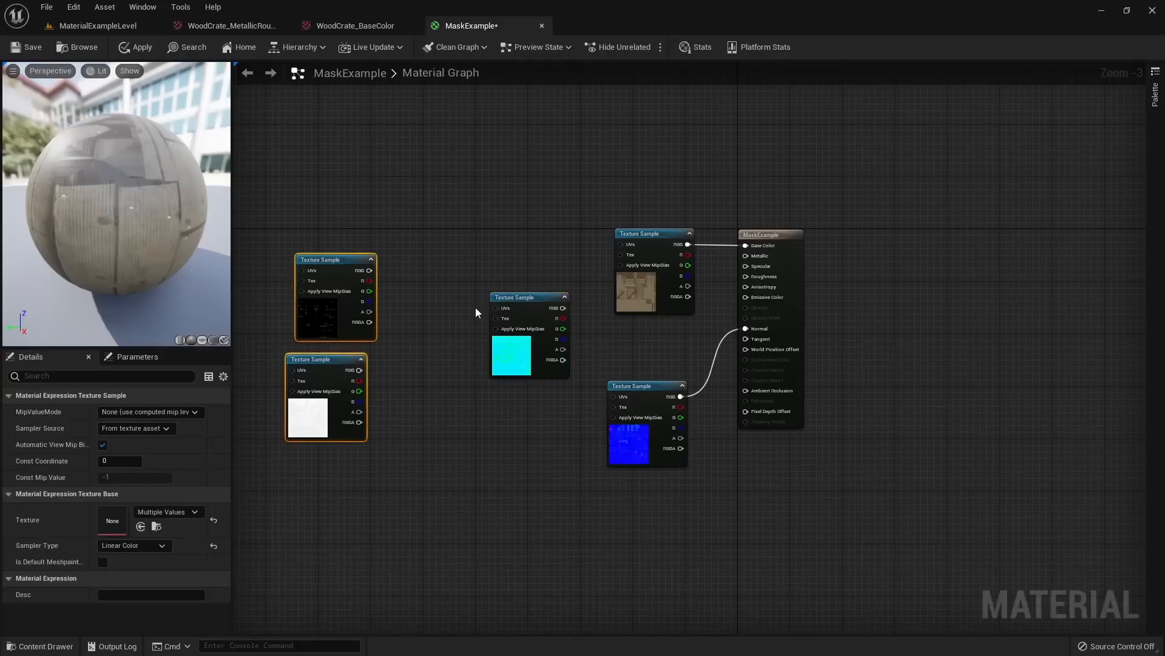
key("Delete")
Arrange the base colour sample above and the normal sample below the packed texture sample in one column
left_click_drag(636, 285, 530, 240)
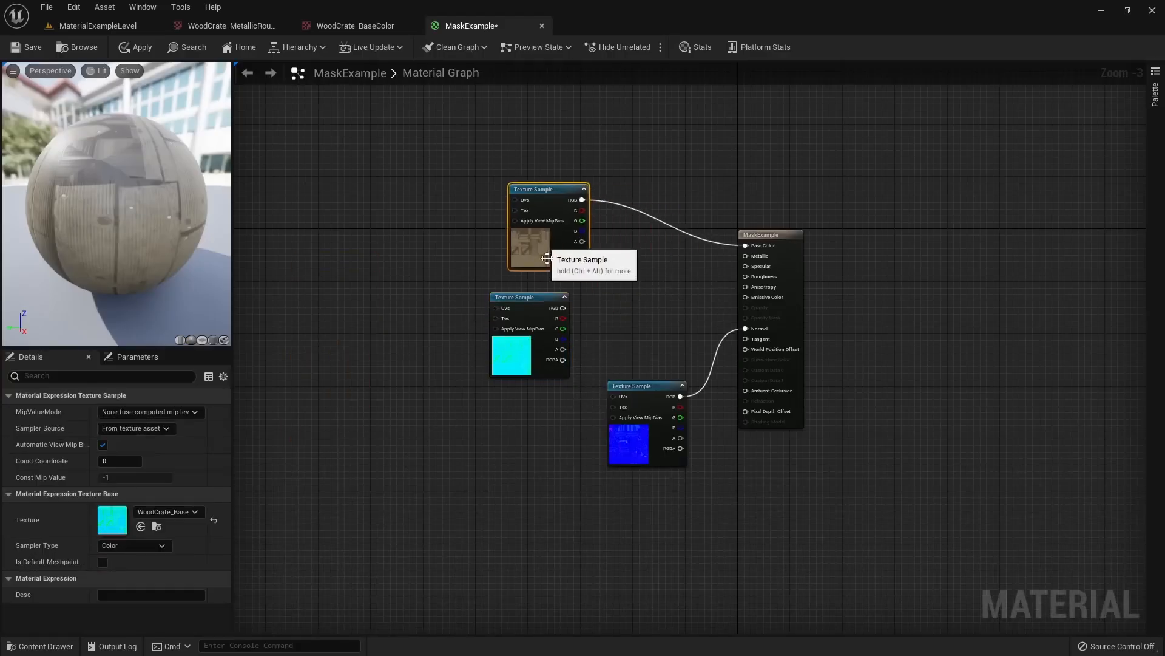
left_click_drag(611, 447, 505, 466)
right_click_drag(442, 411, 363, 432)
scroll(443, 392, "up", 3)
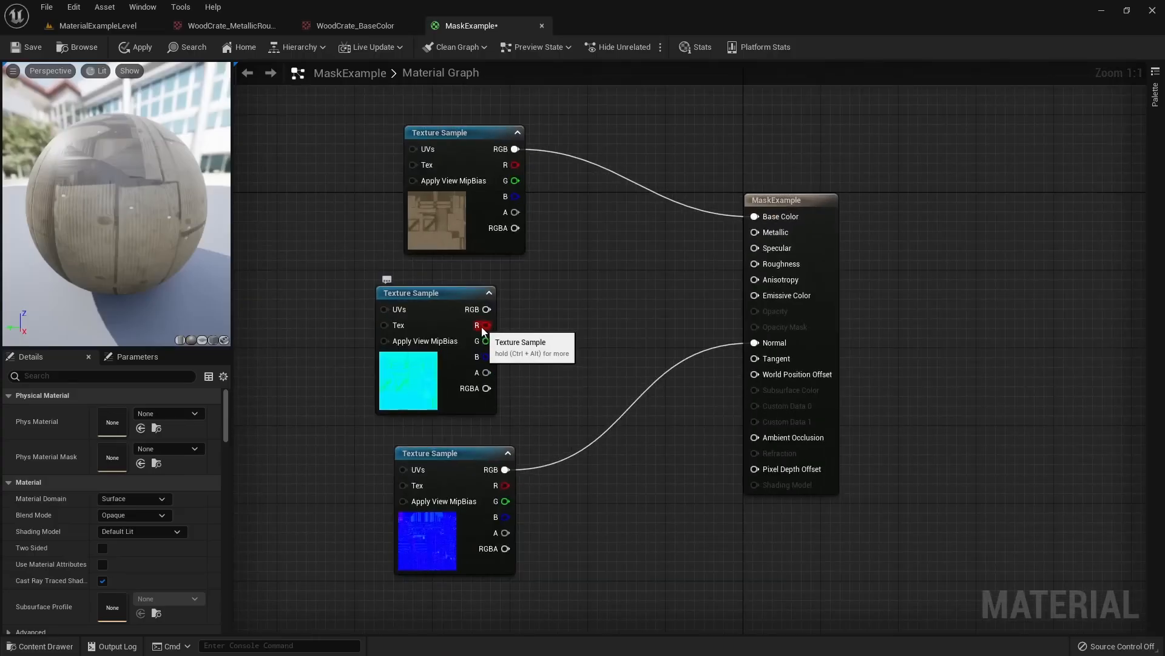
Connect the packed texture's R output to Metallic and G output to Roughness, align its node and apply the material
left_click_drag(486, 325, 755, 232)
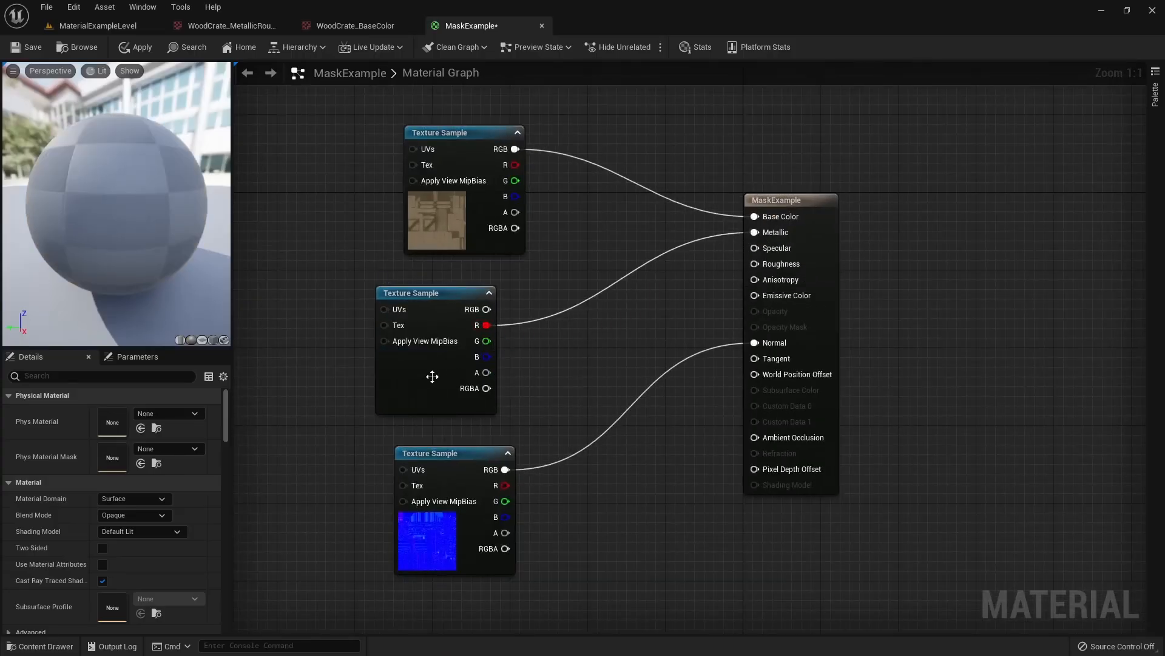
left_click_drag(432, 378, 450, 373)
left_click(599, 351)
left_click_drag(505, 336, 776, 263)
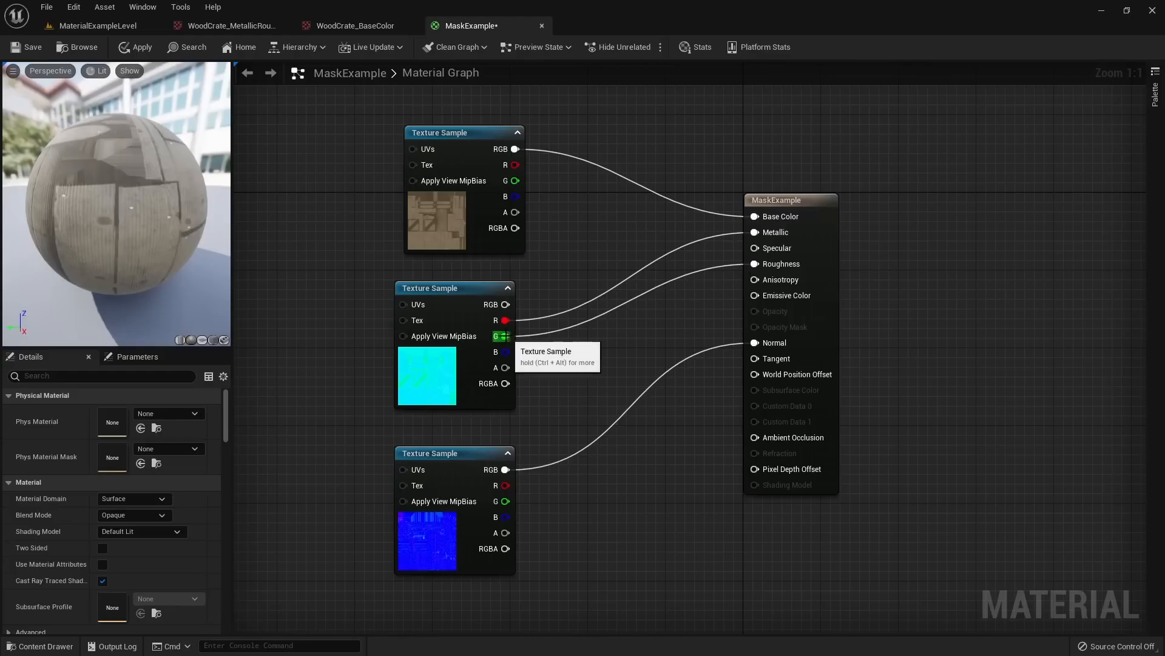
mouse_move(506, 335)
left_mouse_down("ctrl")
mouse_move(539, 357)
mouse_move(530, 324)
mouse_move(503, 337)
left_mouse_up("ctrl")
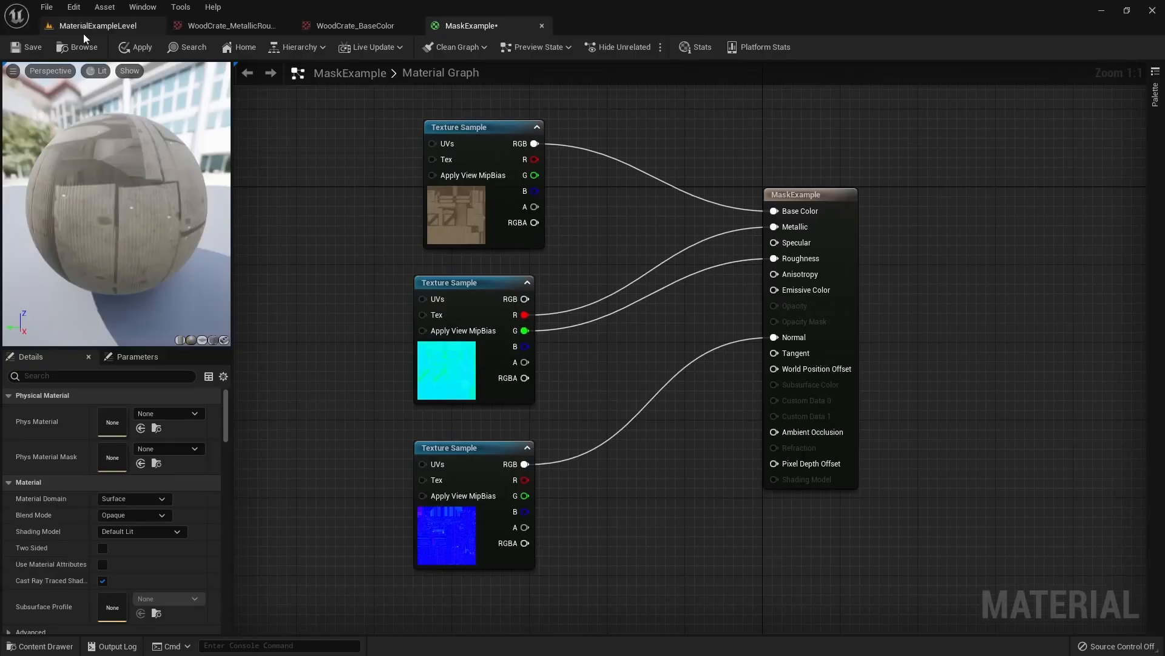
left_click(136, 47)
Assign the MaskExample material to the small WoodCrate4 crate in MaterialExampleLevel
left_click(97, 25)
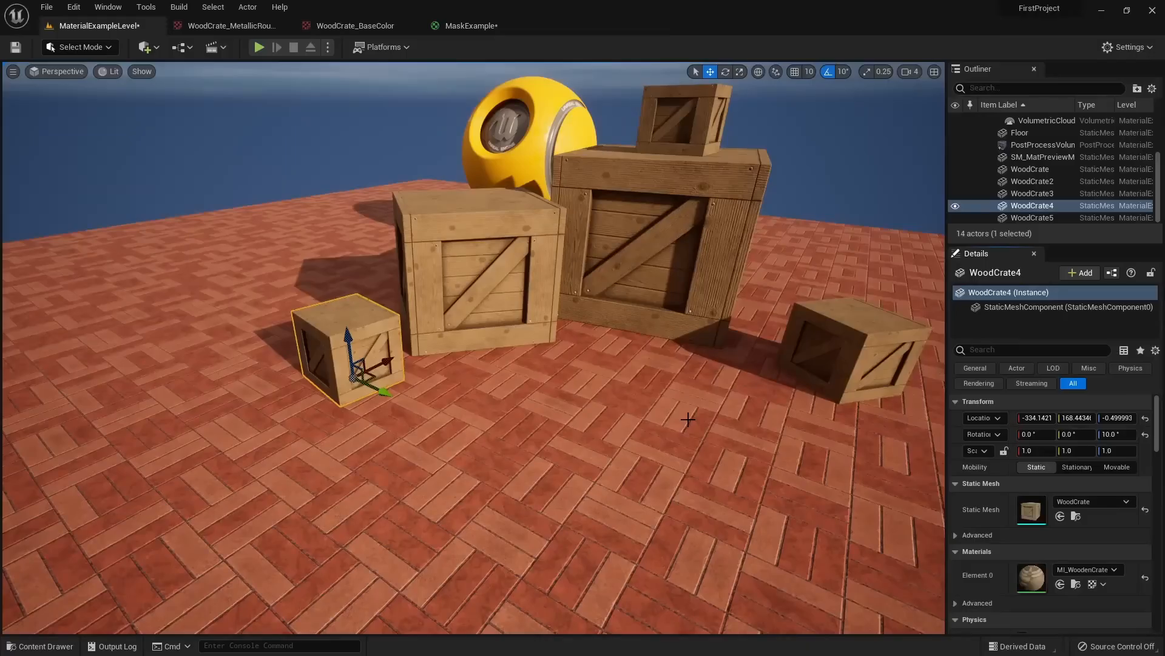
right_click_drag(685, 415, 625, 419)
key("w")
key("ctrl+space")
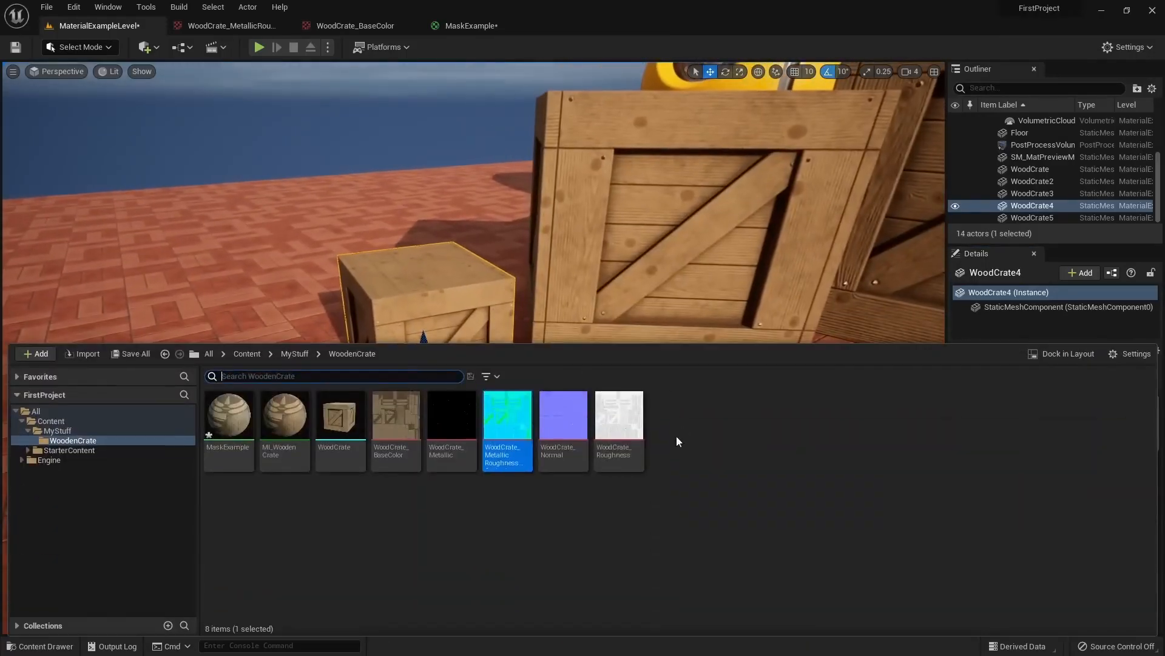
left_click_drag(209, 428, 461, 310)
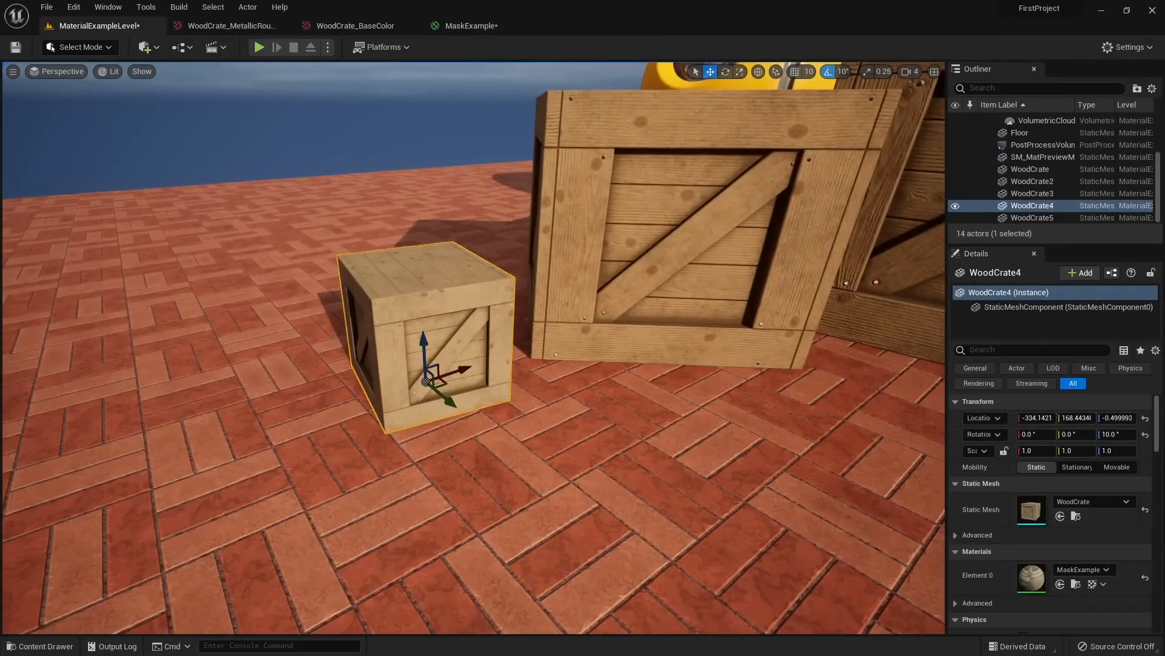
Reset the Color Tint of the large crate's MI_WoodenCrate instance to its default and return to the level
right_click_drag(586, 446, 605, 432)
left_click(544, 310)
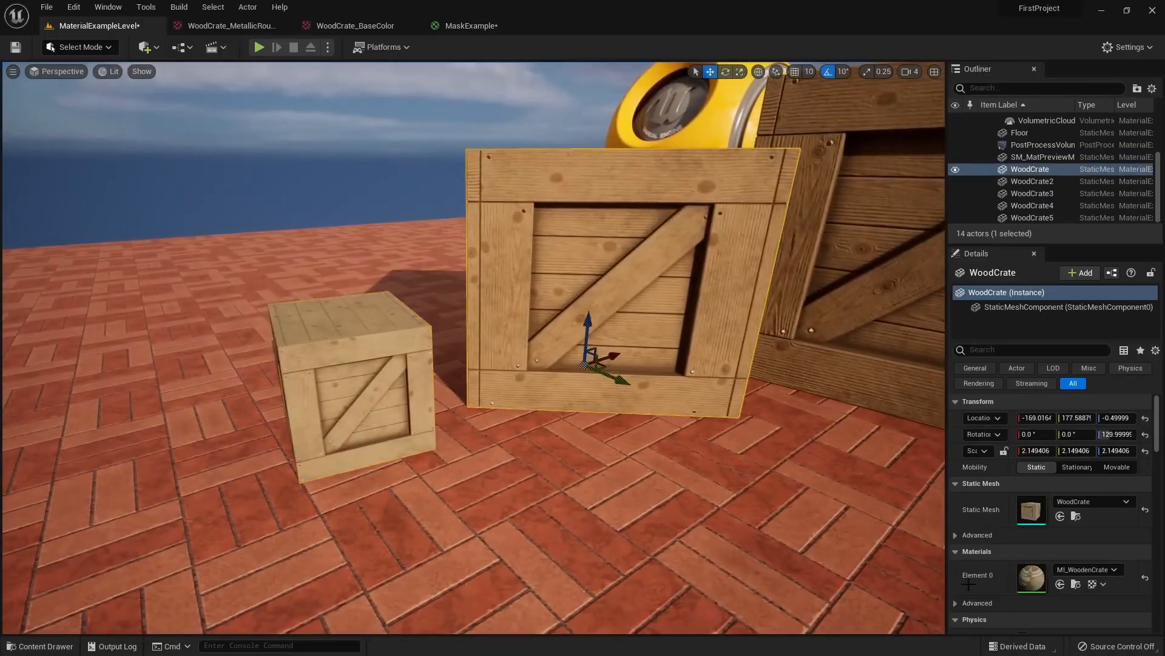
double_click(1032, 578)
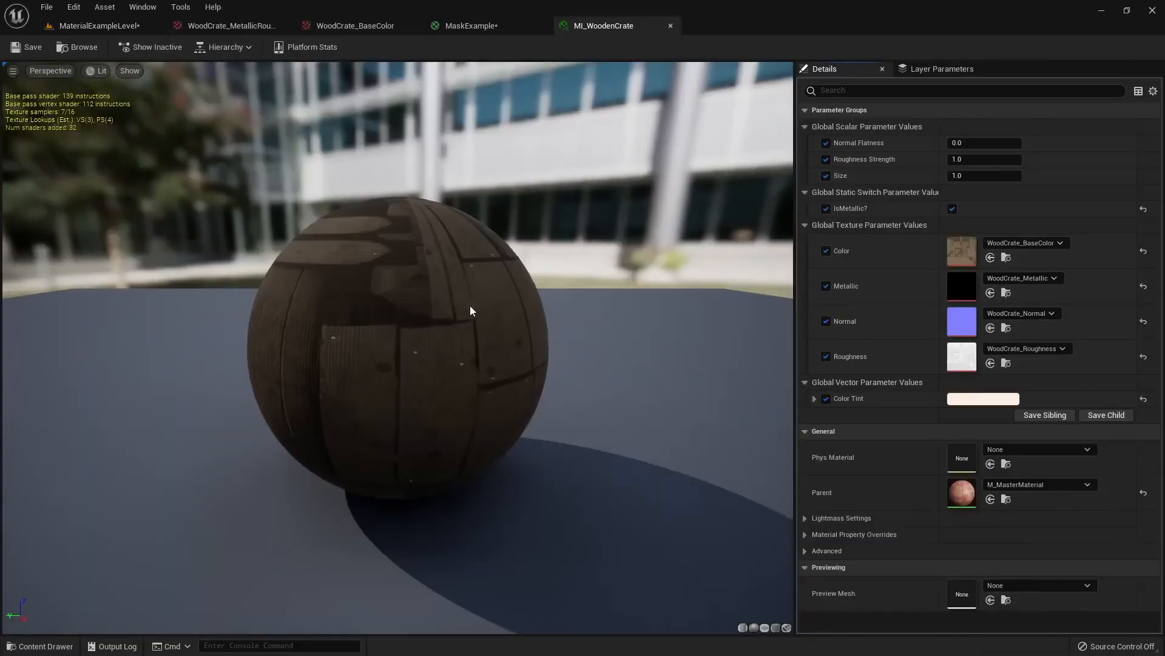
left_click(1144, 401)
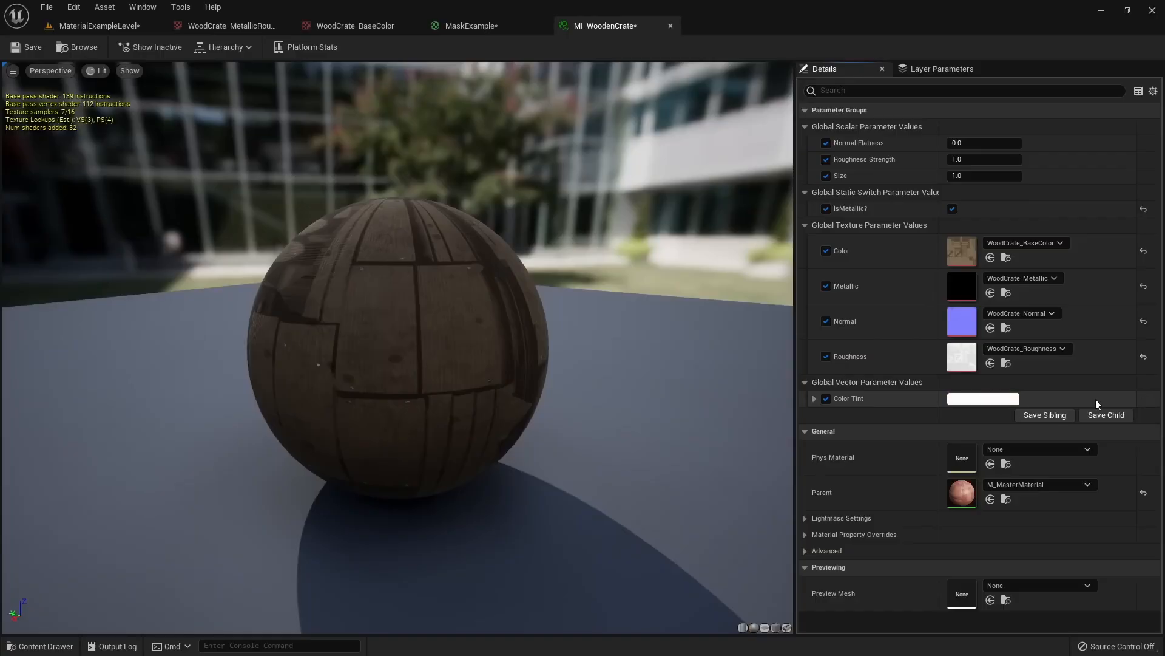
left_click(113, 28)
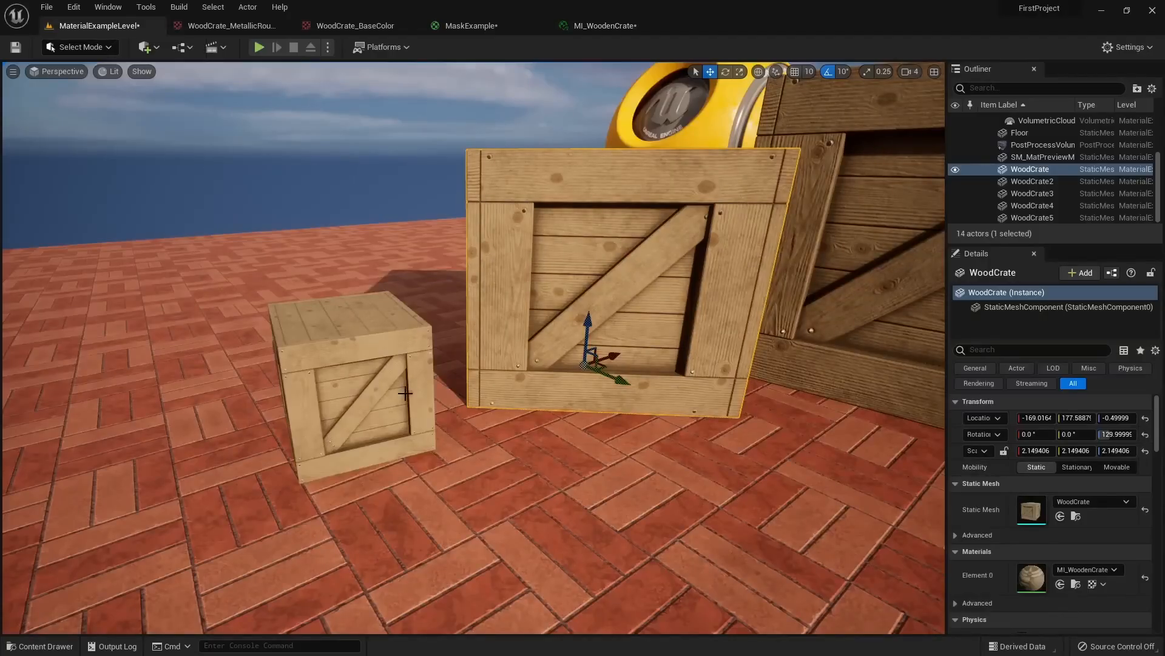
Scale WoodCrate4 up uniformly to nearly the size of the neighbouring crate and compare the two up close
right_click_drag(378, 423, 399, 442)
left_click(378, 424)
key("r")
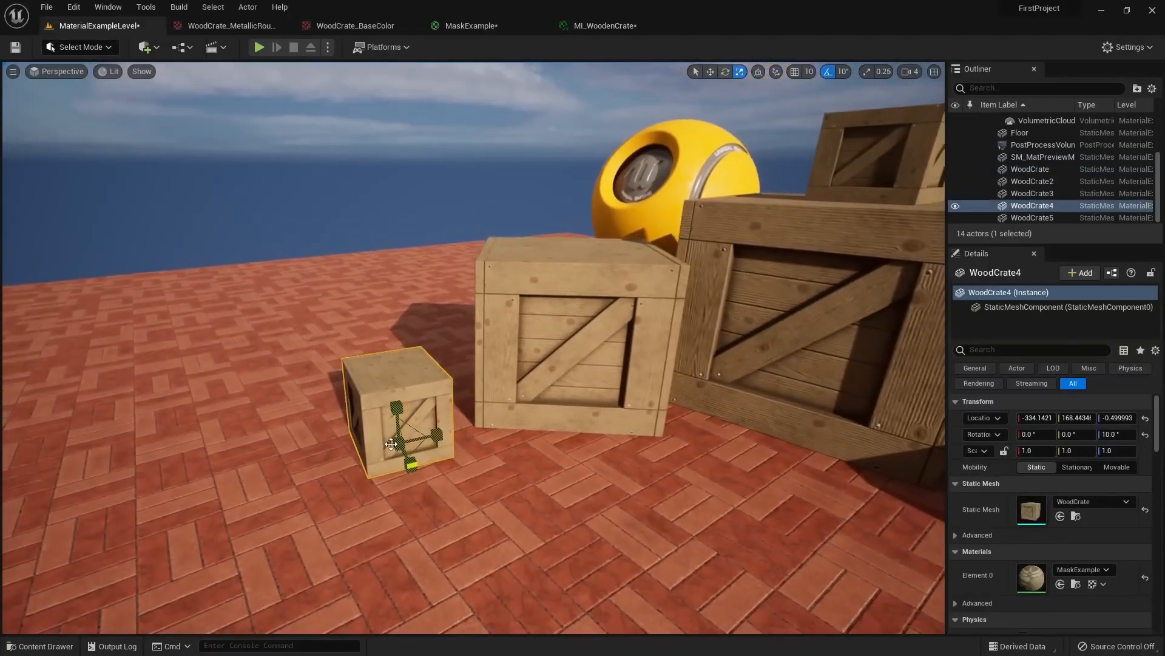
left_click_drag(399, 443, 394, 415)
key("w")
key("w")
right_click_drag(487, 416, 503, 311)
key("s")
right_click_drag(502, 406, 508, 406)
Inspect the WoodCrate_MetallicRoughnessOcclusion texture in its editor, then return to the MaskExample material
key("ctrl+space")
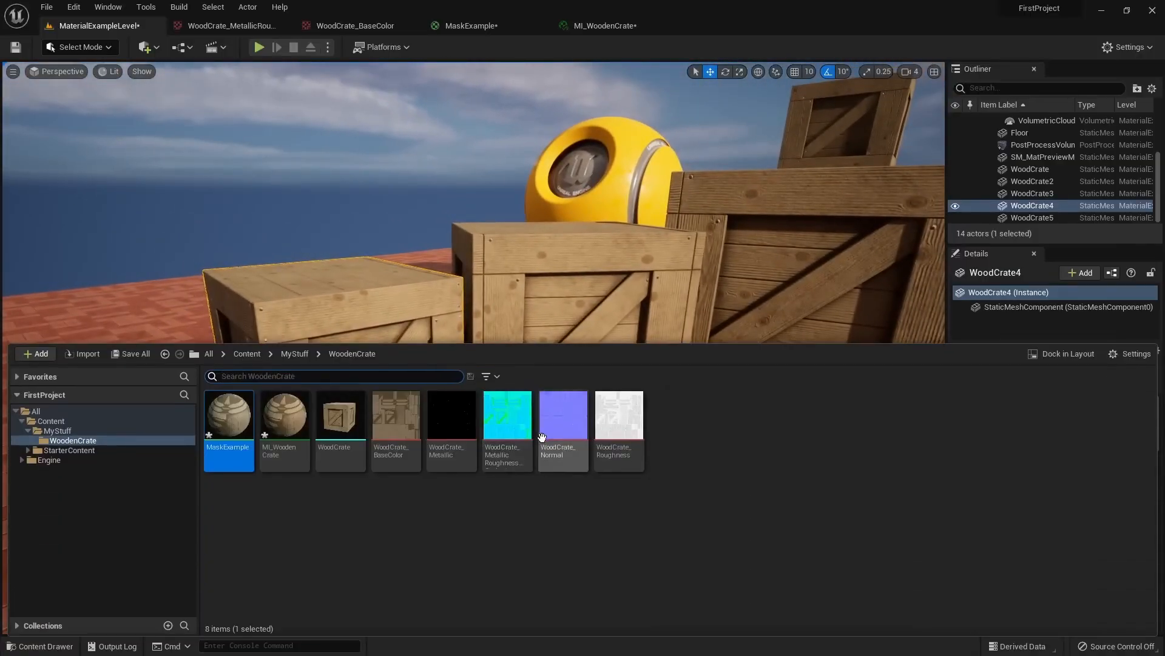
double_click(510, 437)
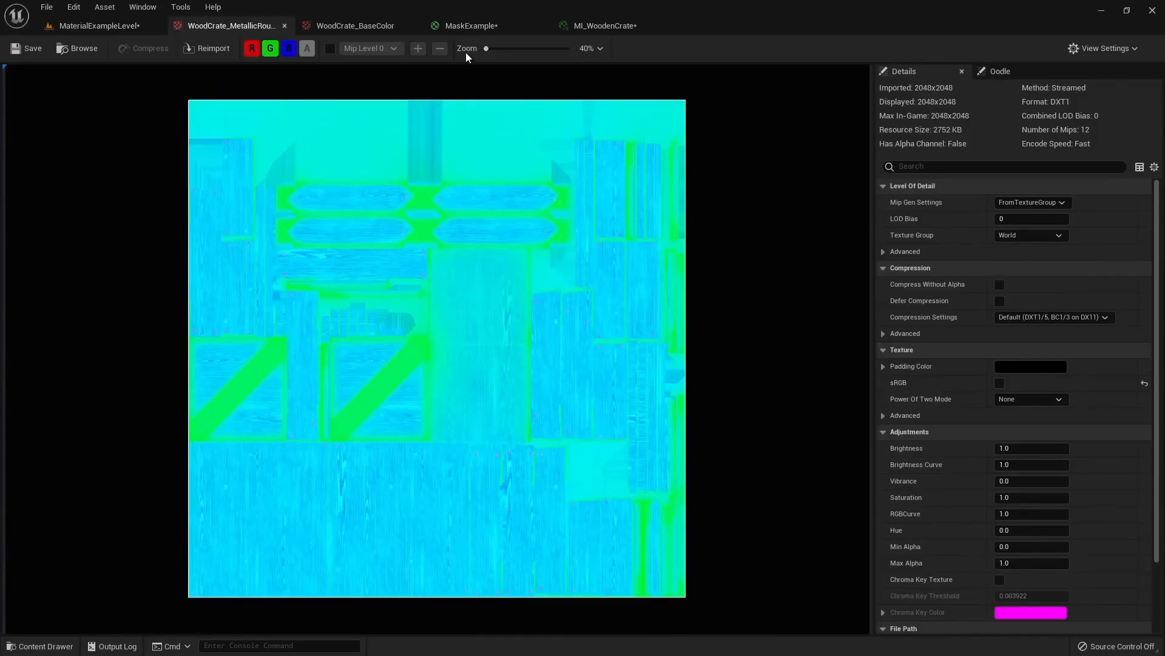
left_click(468, 26)
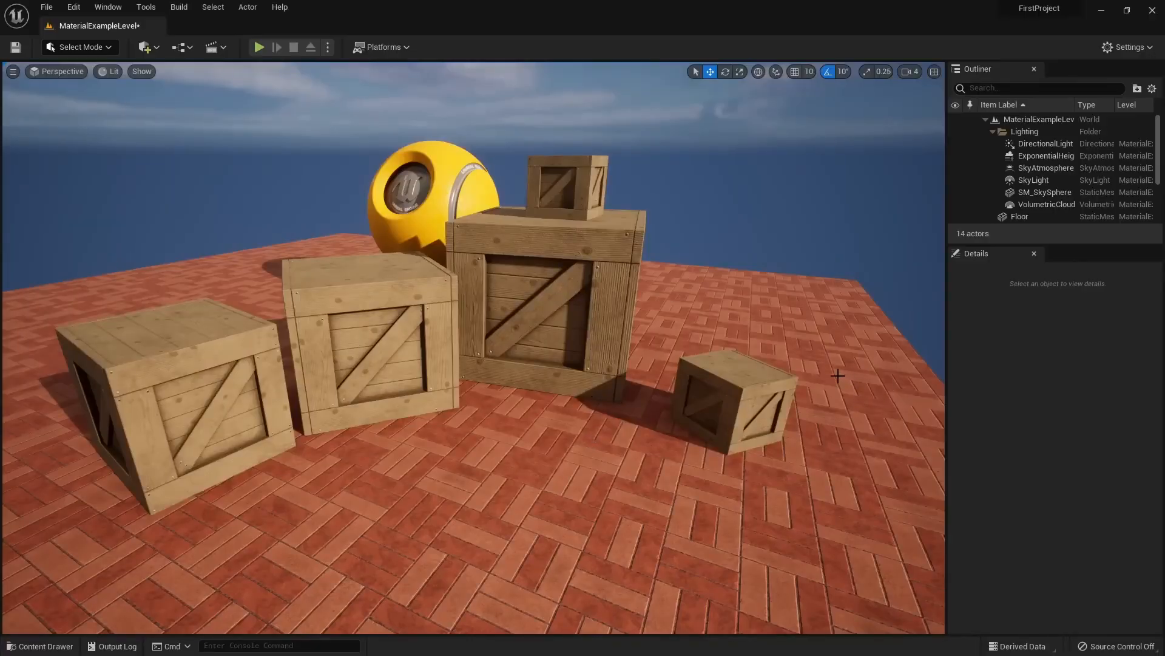
Shrink the editor window to reach the desktop and extract the IntroUnrealProject folder from IntroUnreal5.zip onto the desktop
double_click(682, 34)
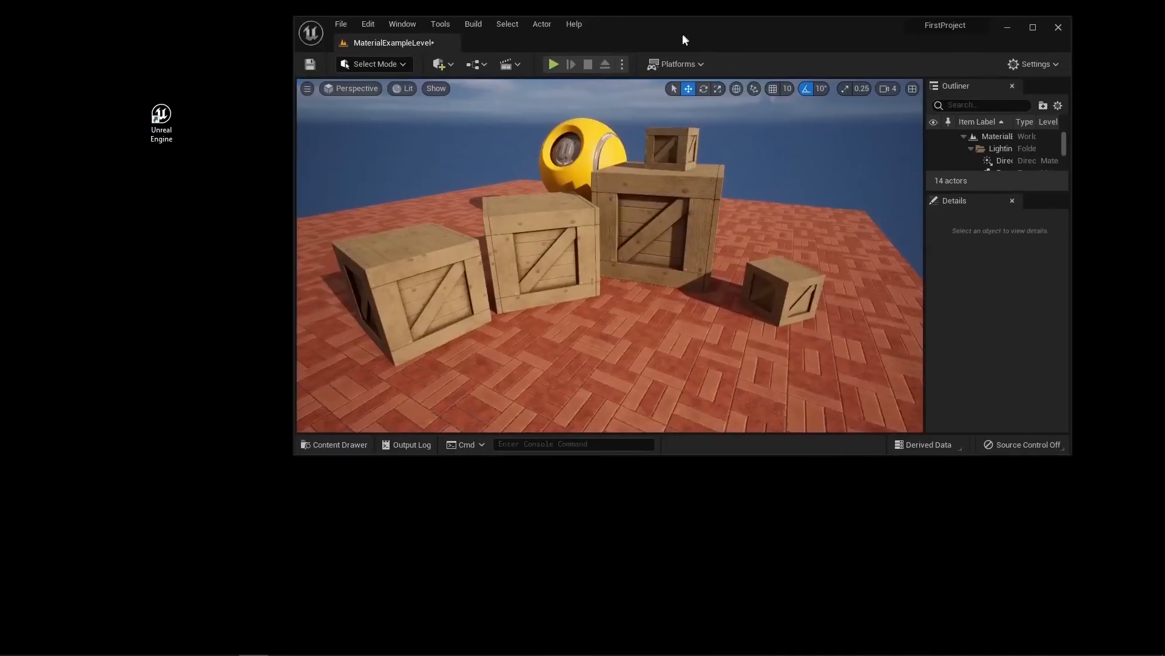
left_click_drag(759, 68, 624, 62)
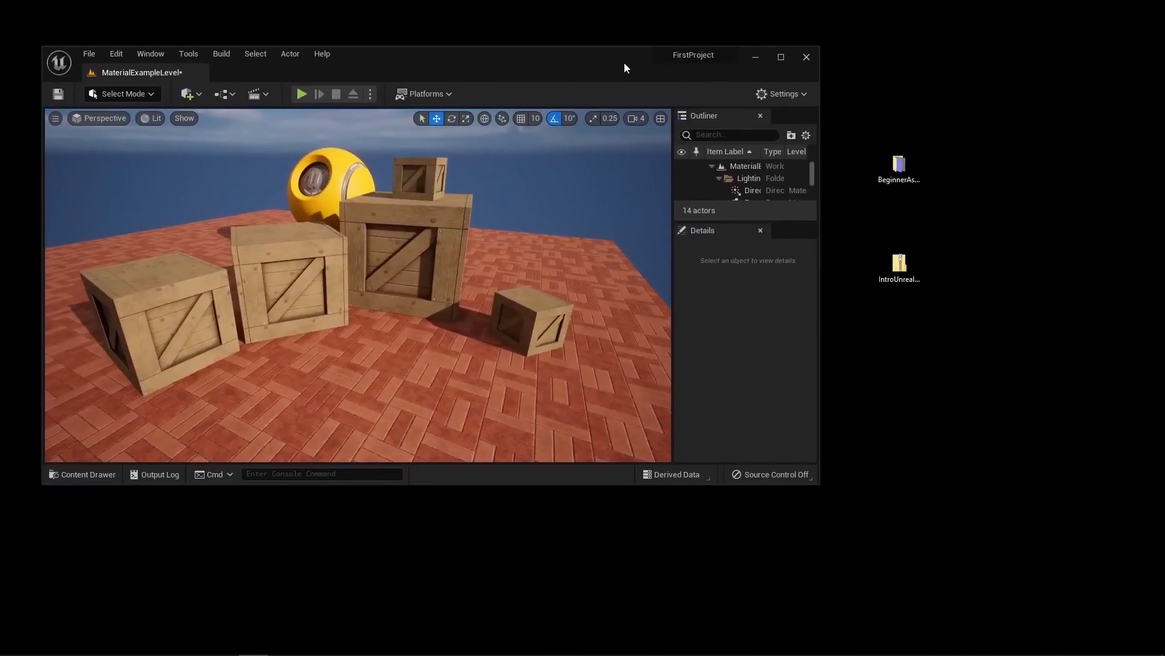
double_click(897, 267)
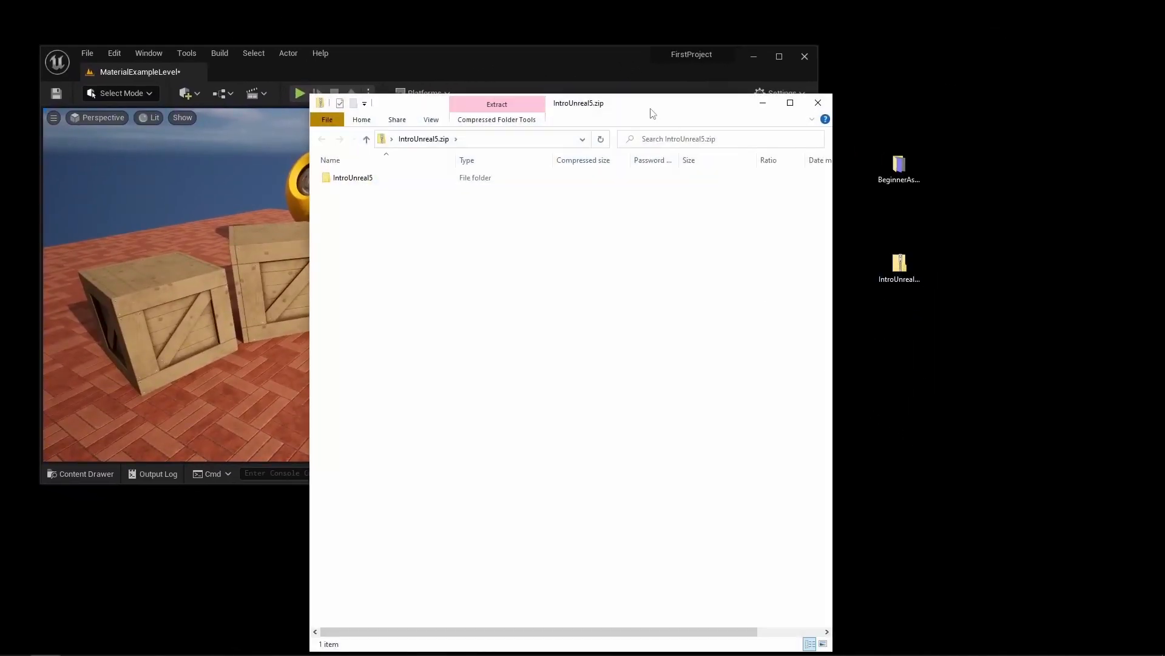
left_click_drag(641, 109, 599, 152)
left_click(533, 57)
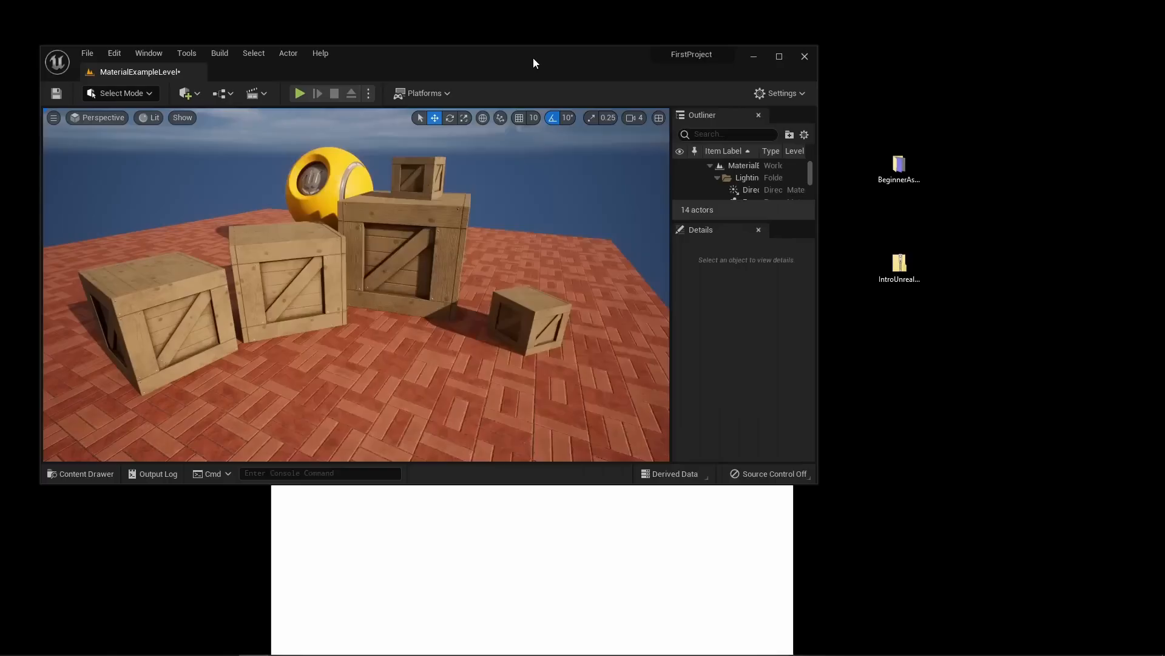
mouse_move(527, 62)
left_mouse_down()
mouse_move(577, 136)
mouse_move(530, 68)
left_mouse_up()
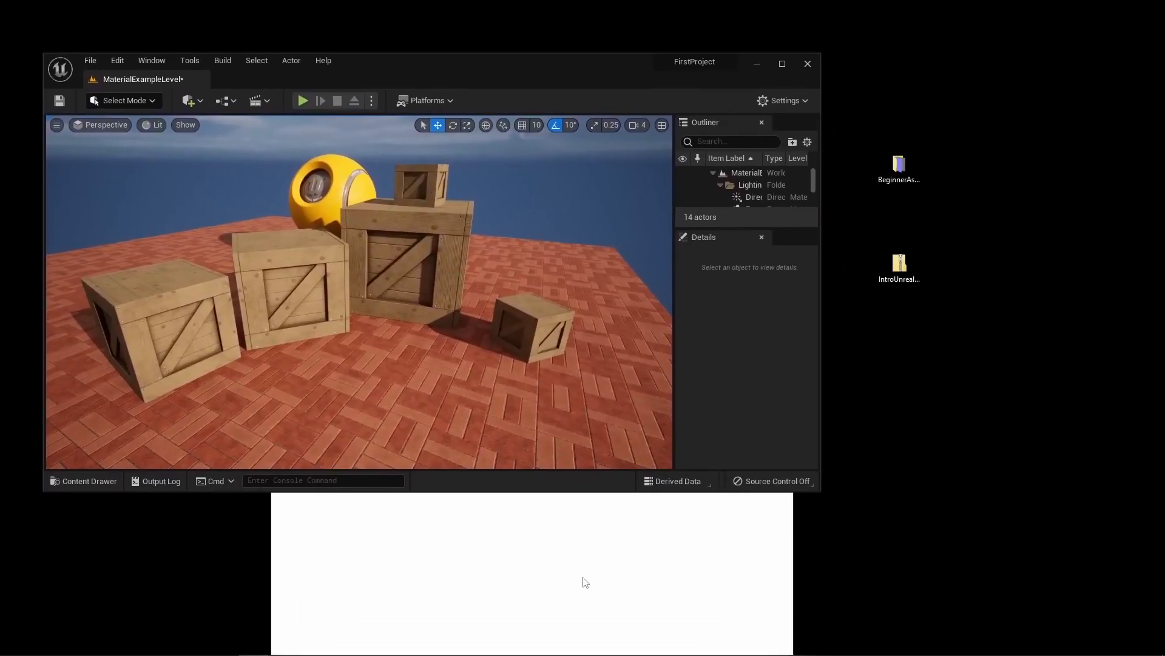
left_click(585, 582)
left_click_drag(559, 149, 480, 99)
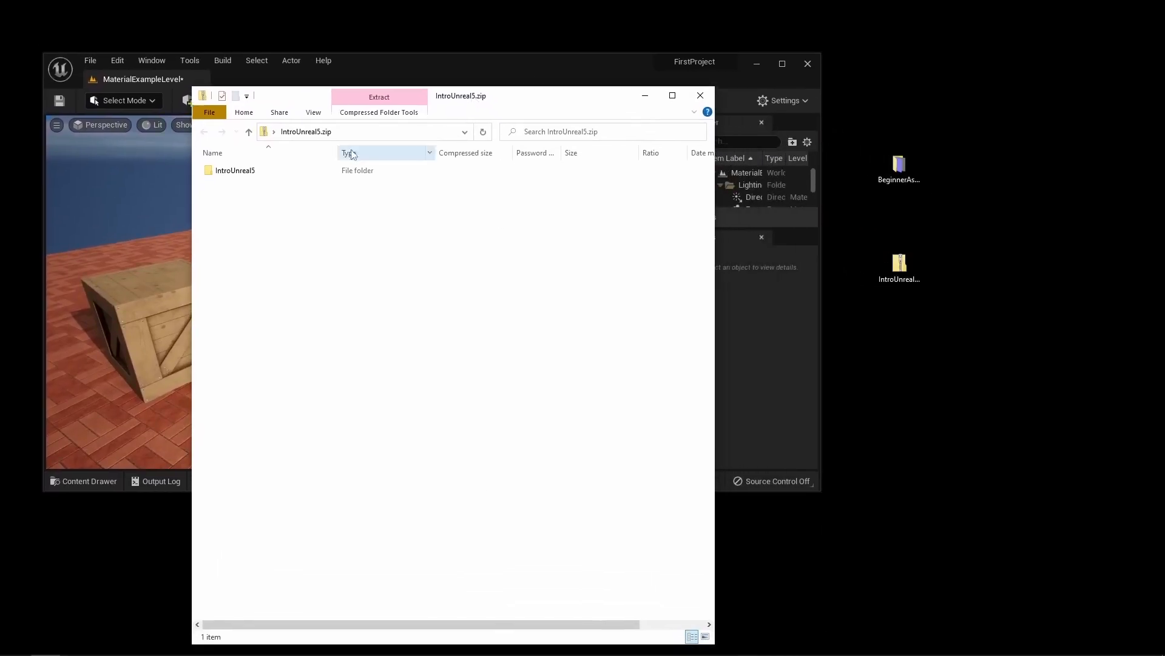
double_click(270, 170)
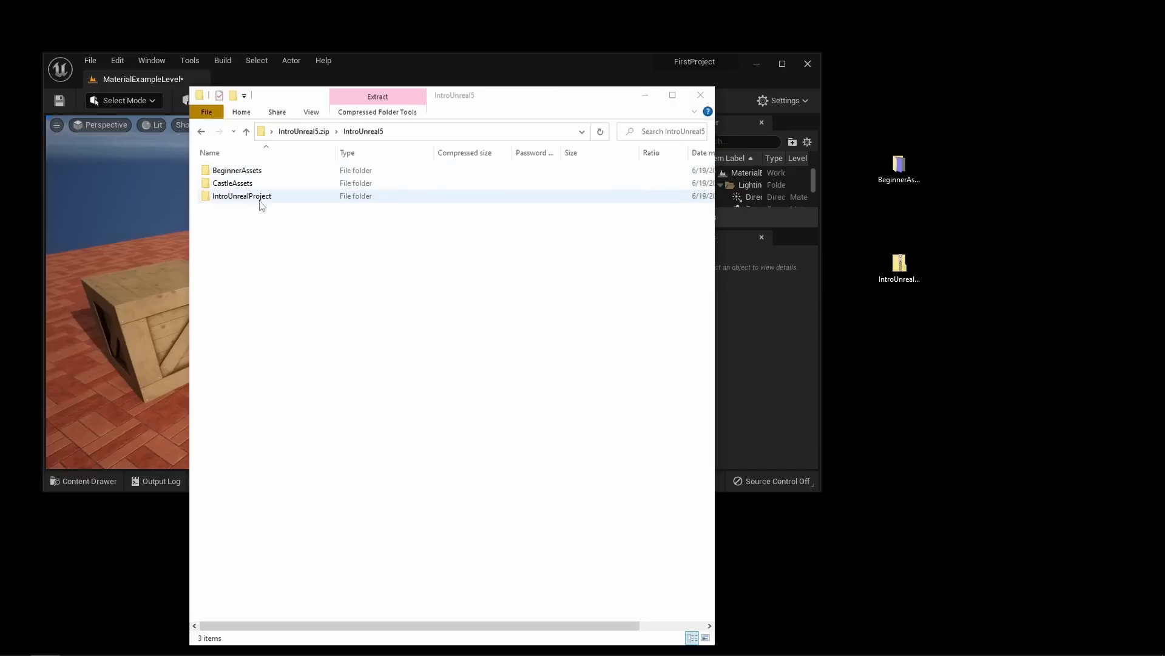
left_click_drag(228, 202, 888, 222)
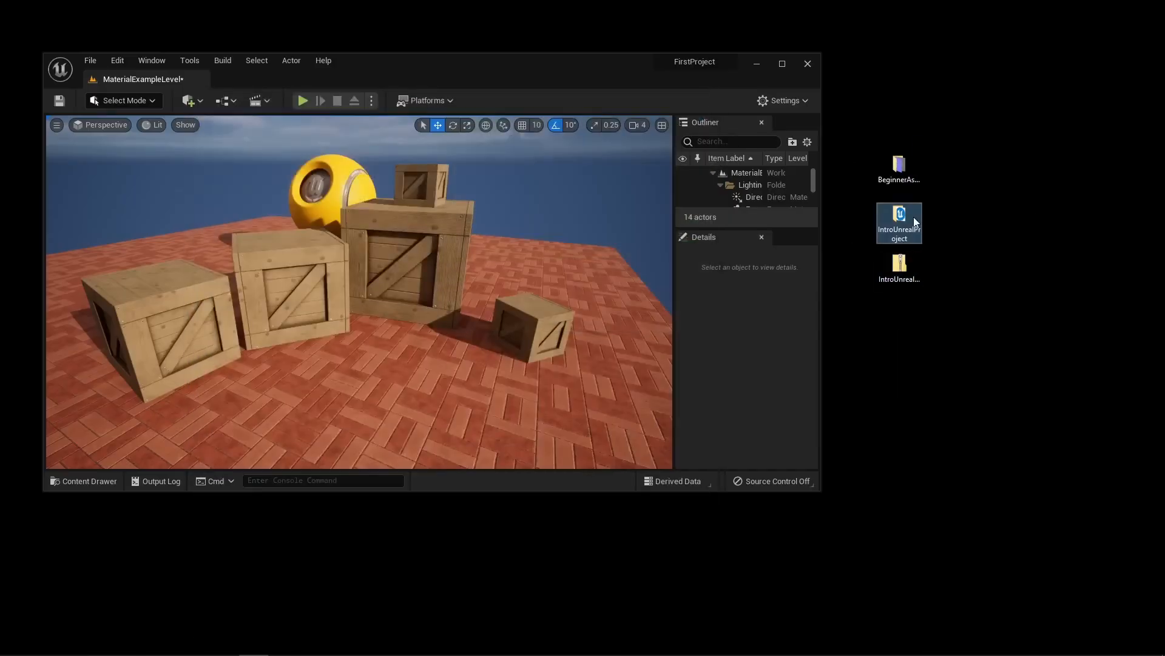
Open IntroUnrealProject.uproject from the extracted IntroUnrealProject folder in a second Unreal Editor
double_click(899, 215)
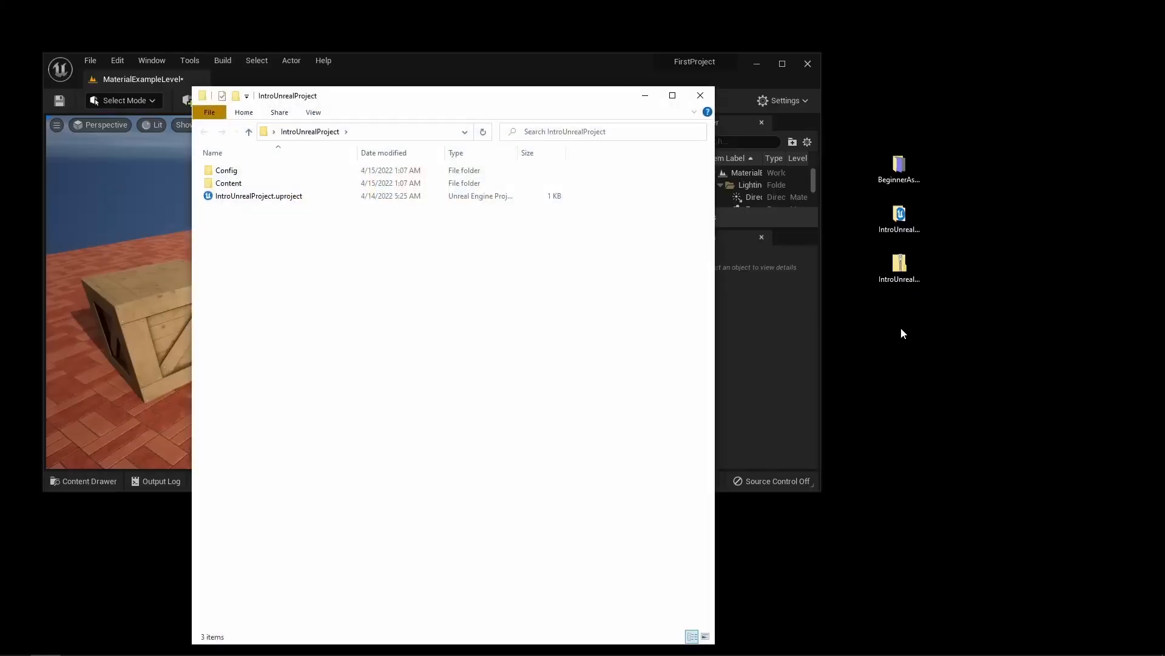
left_click_drag(594, 96, 738, 77)
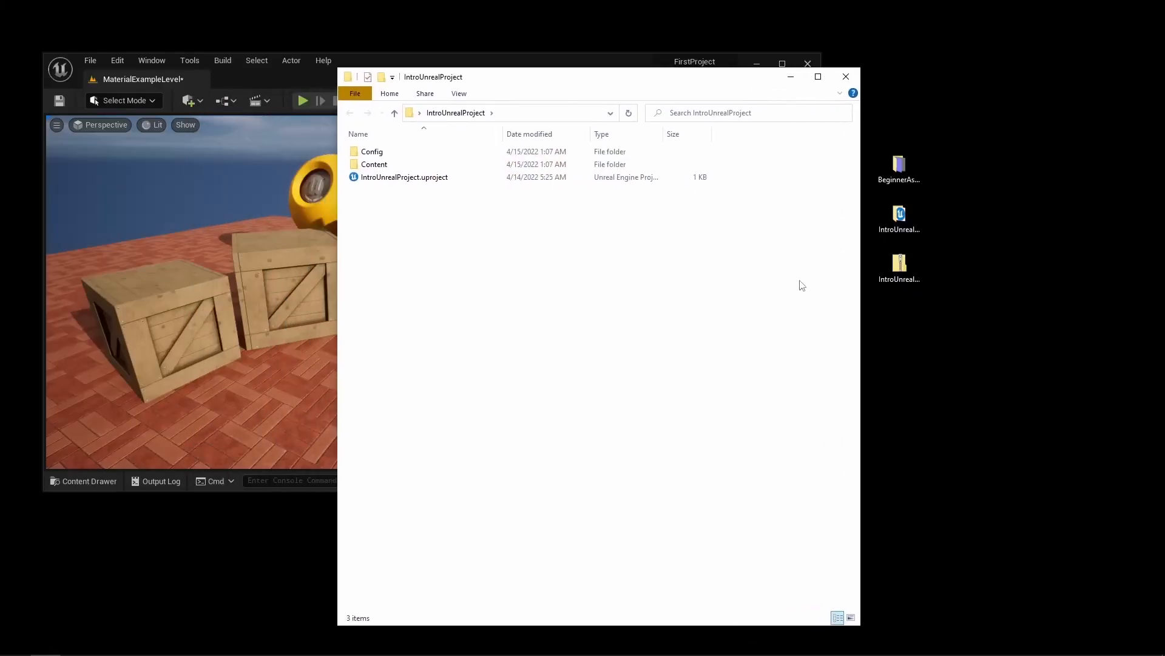
double_click(421, 178)
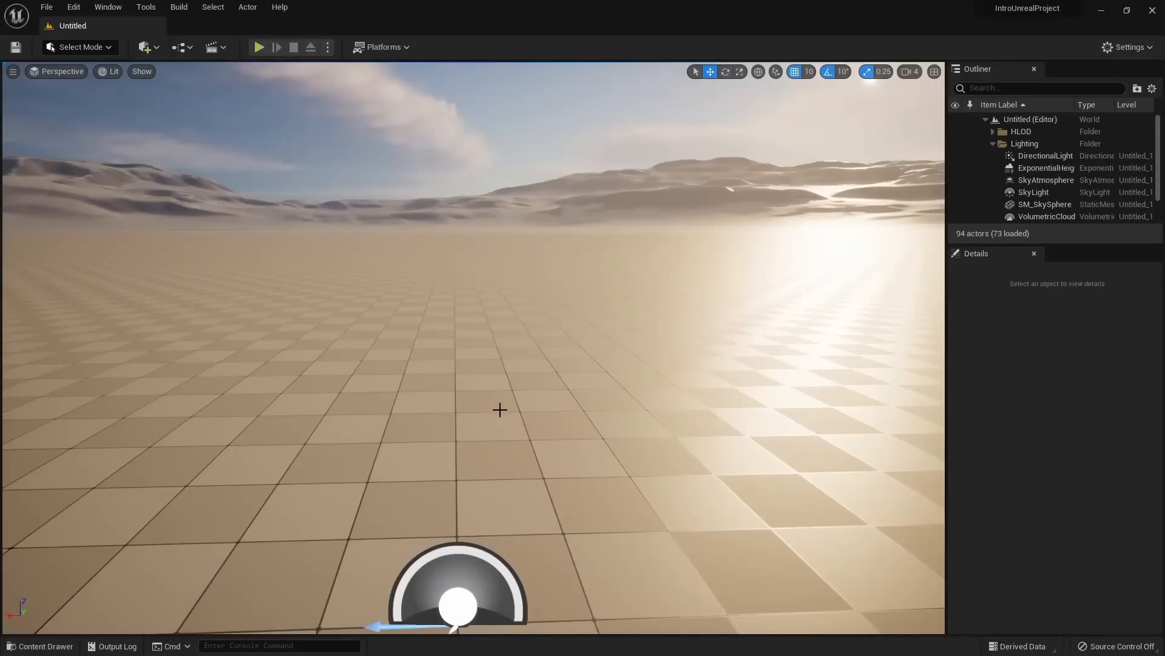
Browse the project's LightingExamples folder and select its Maps, Materials, Meshes and Textures folders
key("ctrl+space")
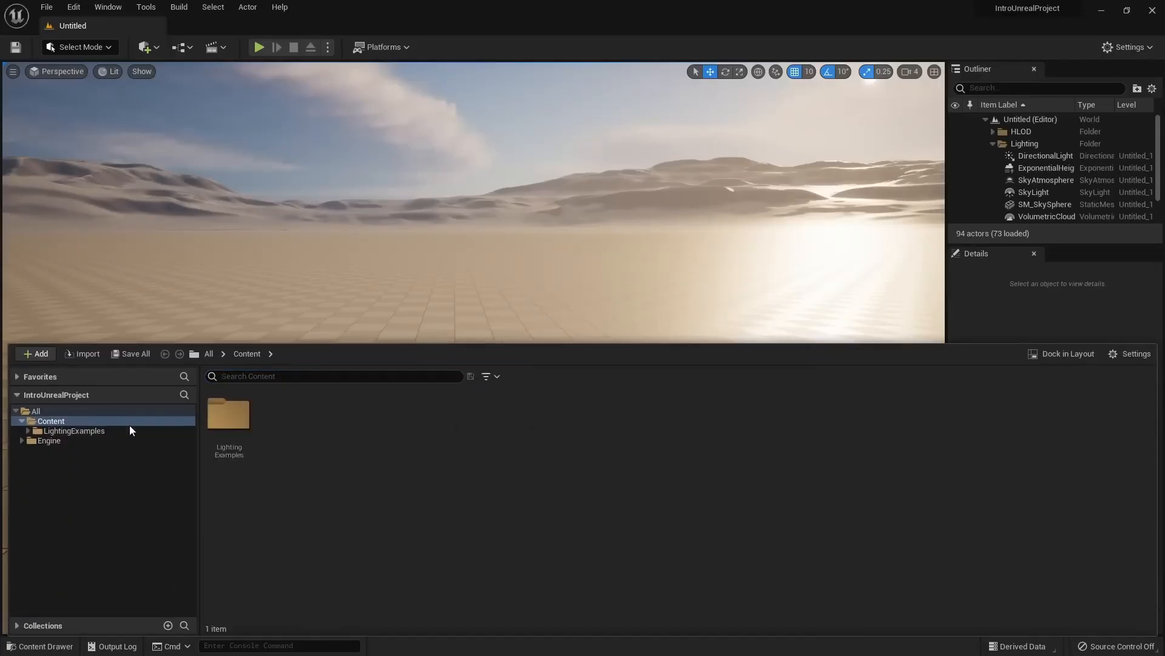
left_click(130, 431)
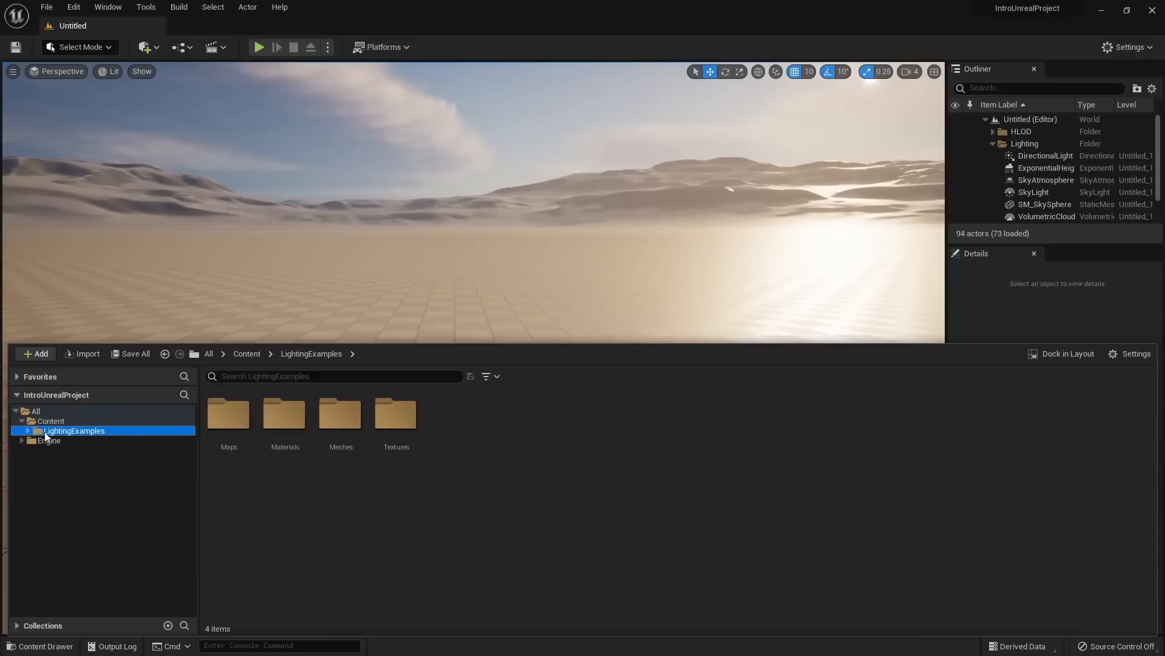
double_click(228, 419)
key("alt+Left")
left_click(277, 448)
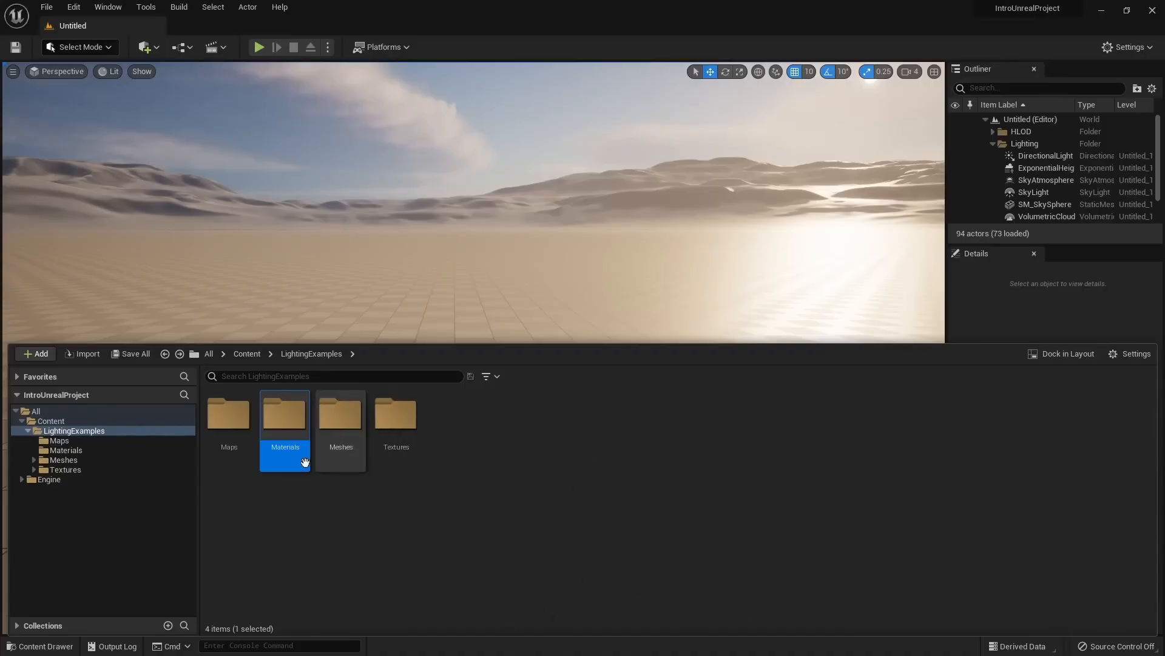
left_click(234, 439)
left_click(392, 442, "shift")
Place the FirstProject and IntroUnrealProject editors side by side and show FirstProject's content folders
double_click(604, 6)
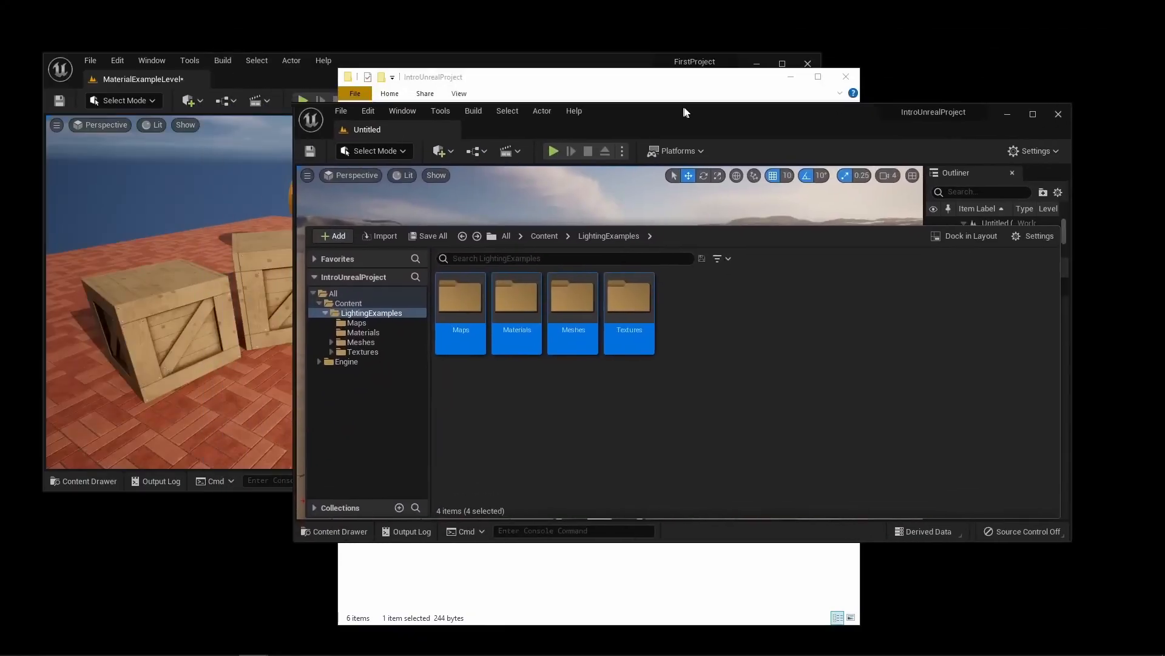
left_click_drag(465, 66, 489, 72)
key("super+Left")
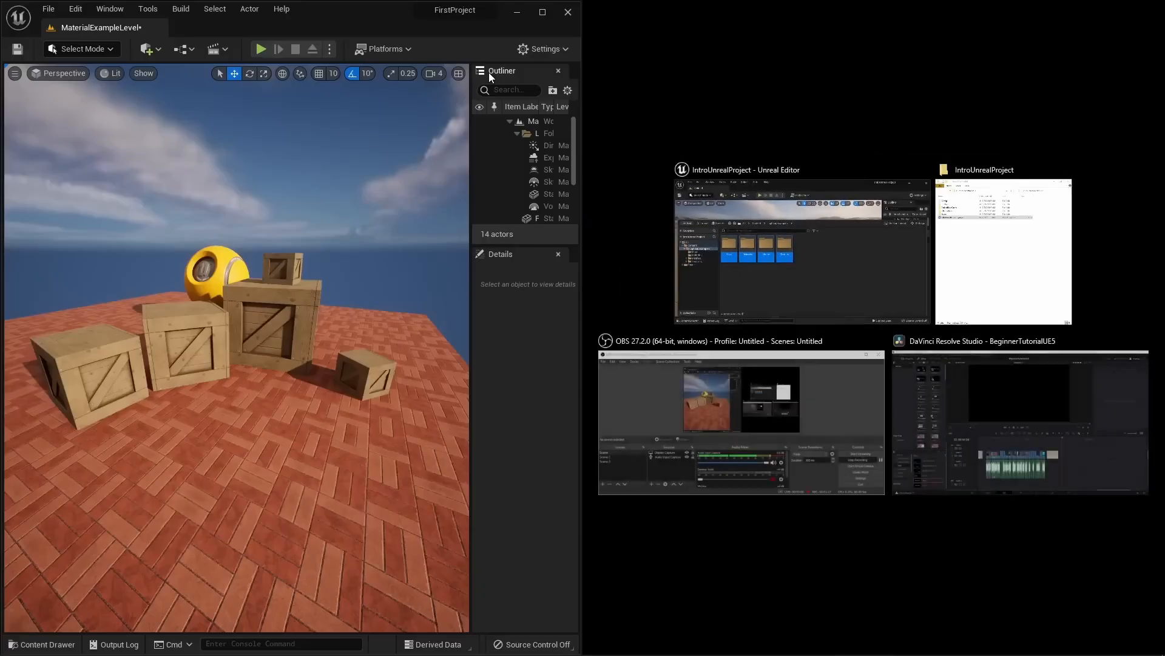
left_click(808, 232)
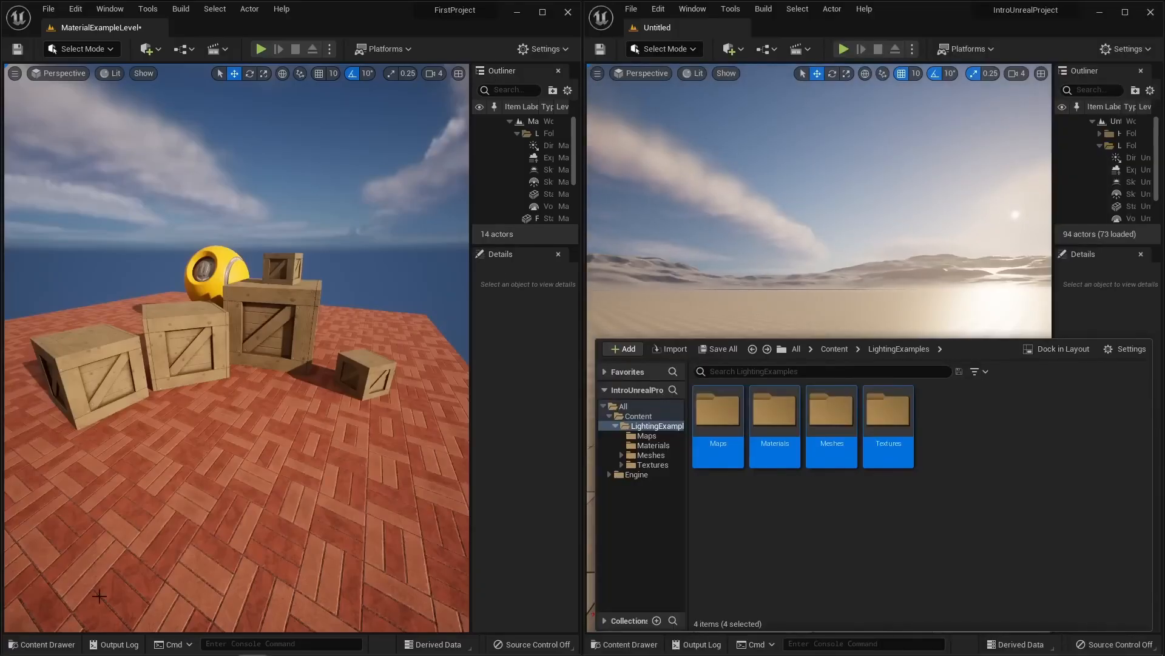
left_click(30, 644)
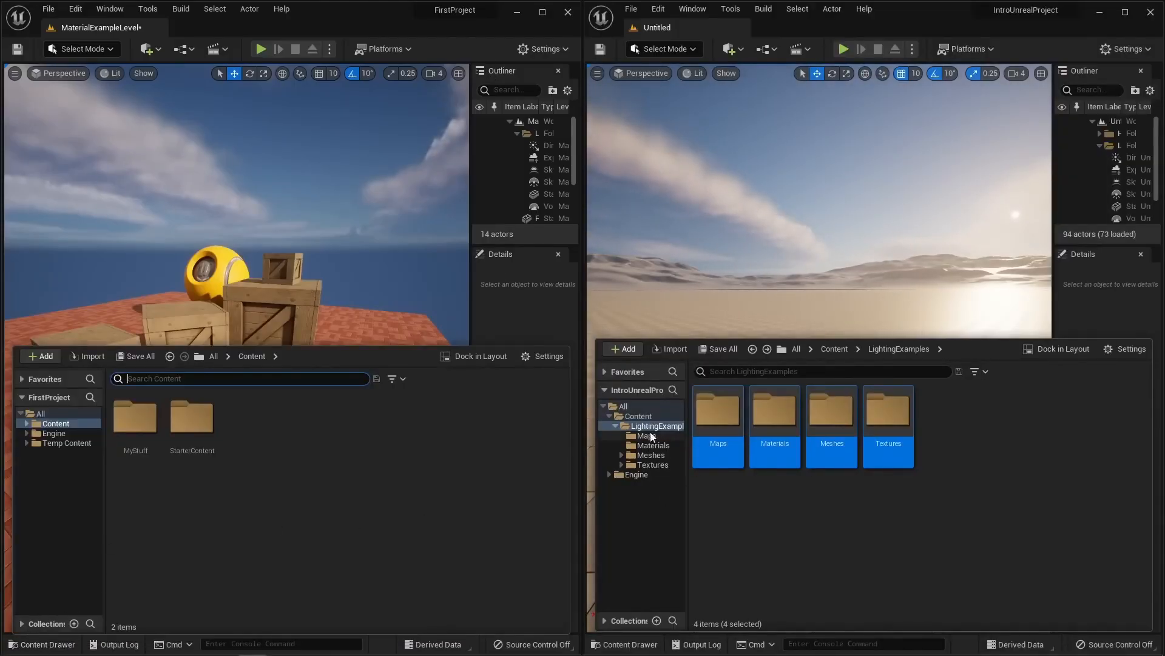
Start migrating the LightingExamples folder from IntroUnrealProject's Content folder and accept all assets listed in the report
left_click(615, 425)
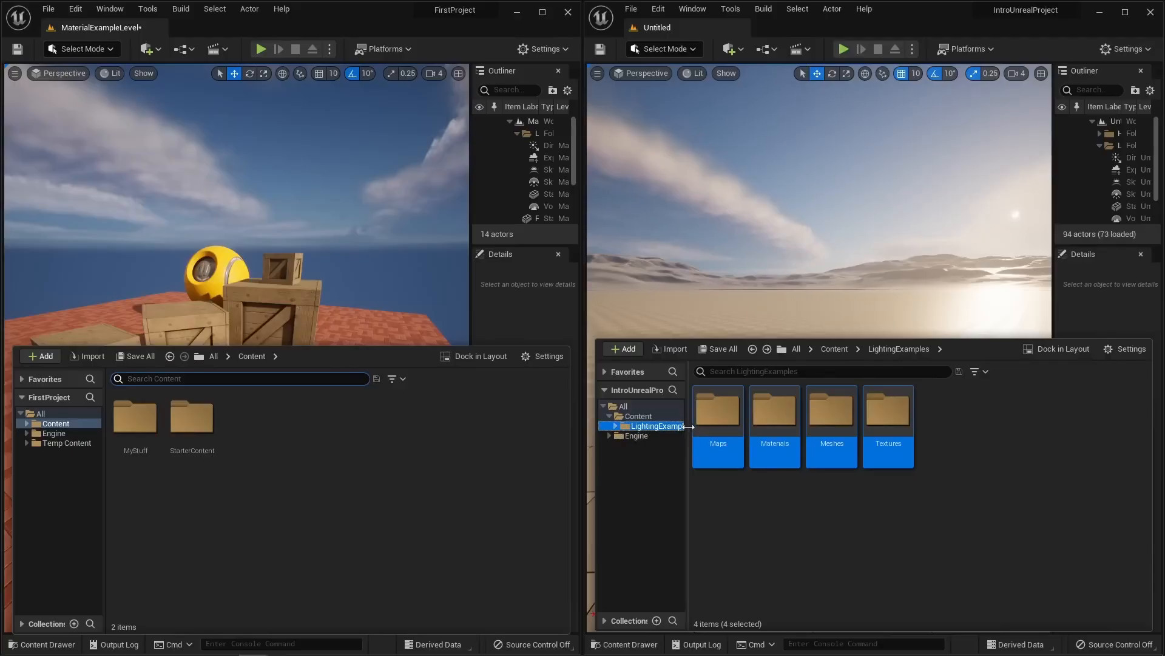
left_click_drag(688, 427, 734, 427)
left_click(680, 416)
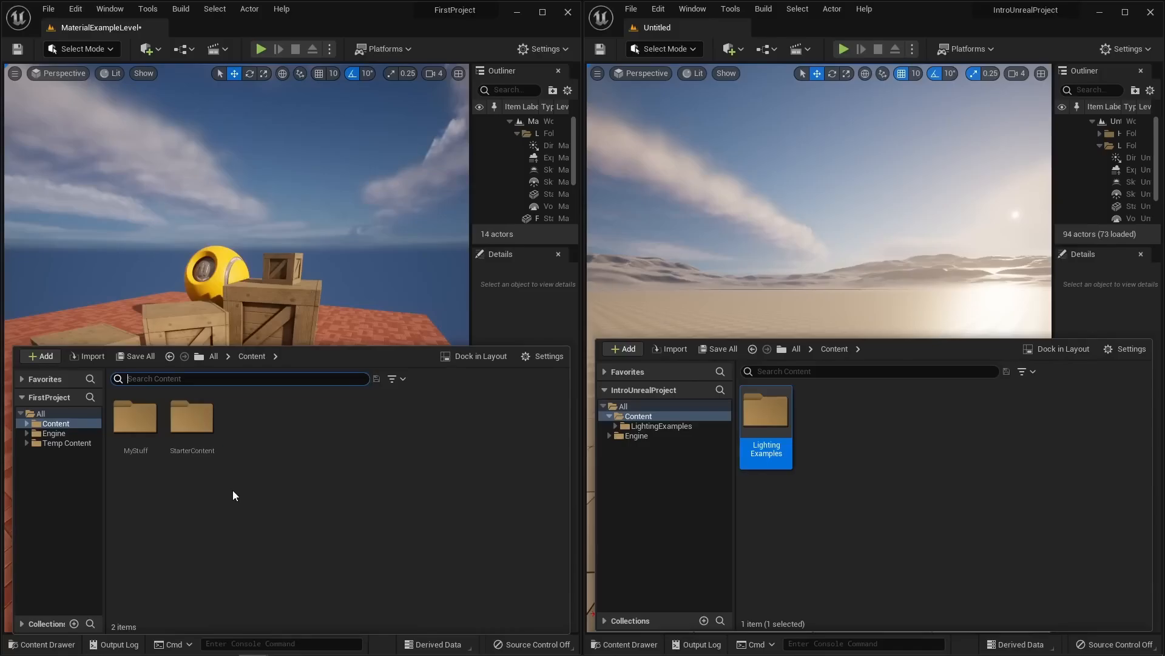
right_click(775, 422)
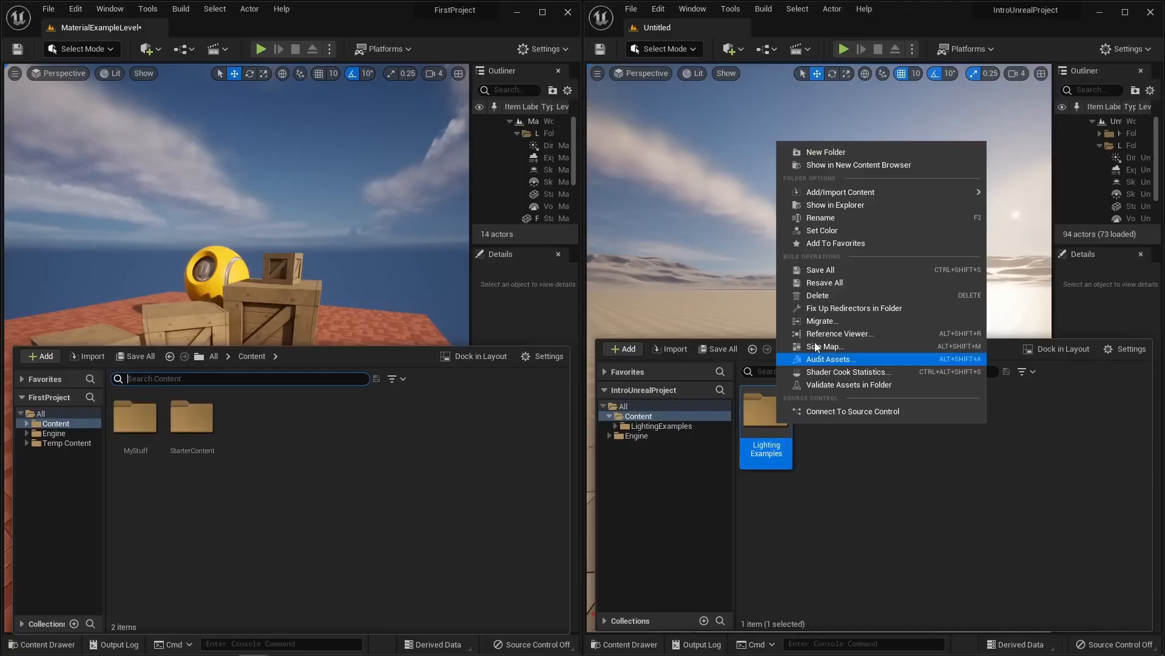
left_click(830, 321)
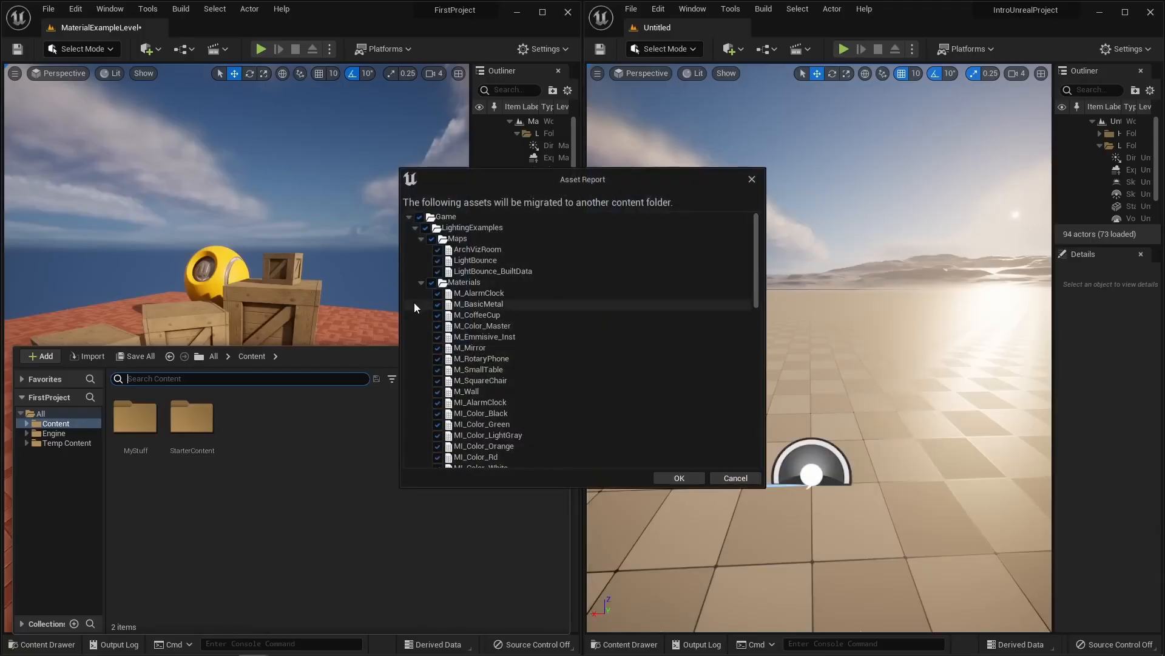
mouse_move(755, 228)
left_mouse_down()
mouse_move(745, 307)
mouse_move(757, 401)
mouse_move(777, 285)
mouse_move(768, 218)
left_mouse_up()
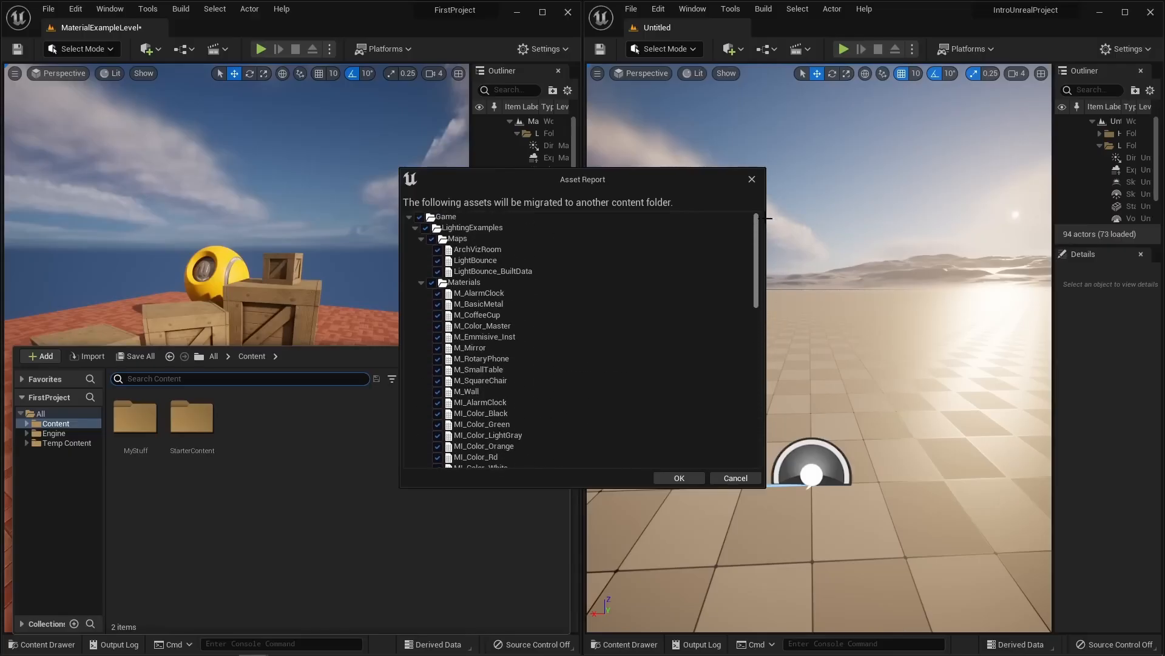
left_click(679, 479)
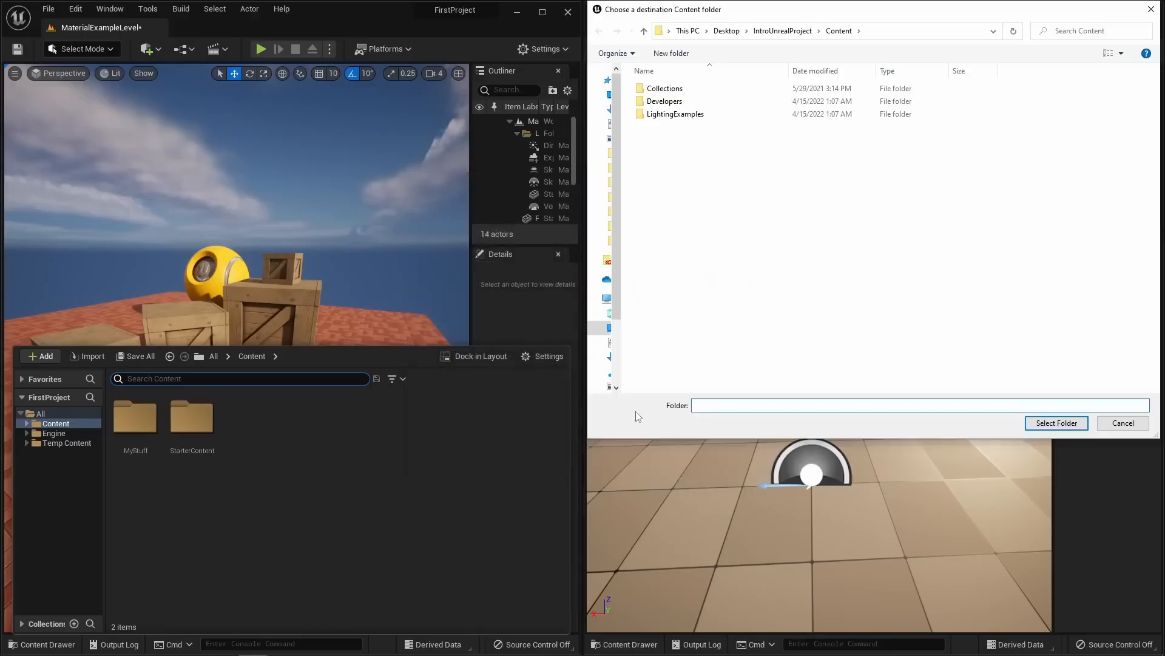
Close the IntroUnrealProject folder window and move the FirstProject editor aside to uncover the FirstProject folder on the desktop
left_click_drag(858, 12, 800, 30)
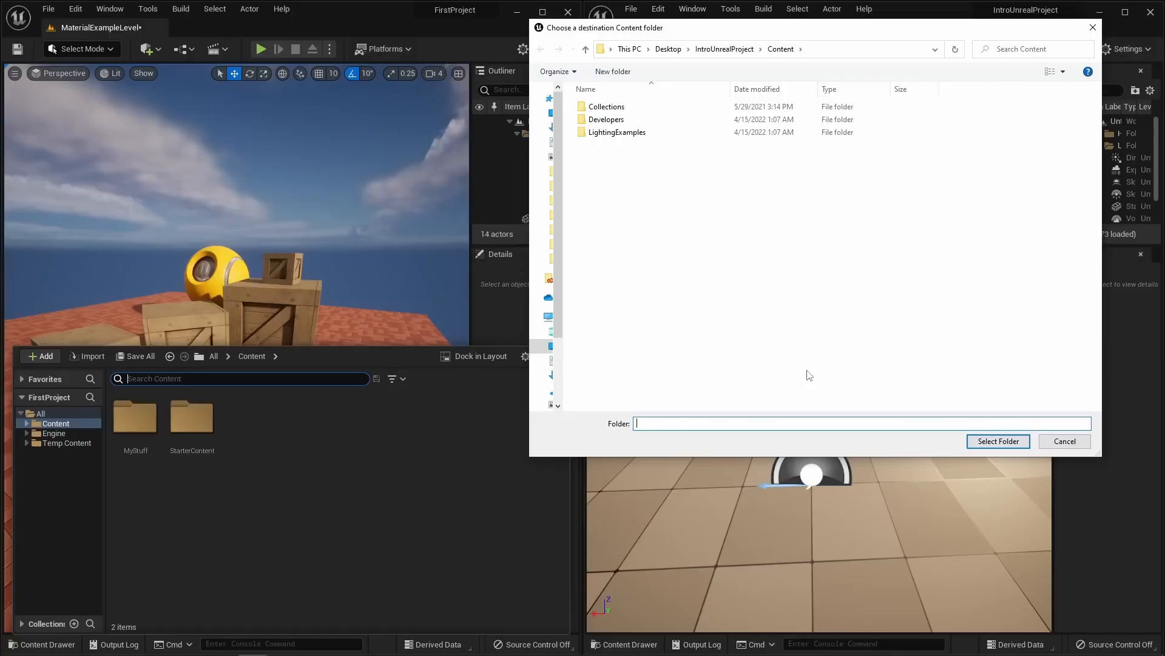
left_click(63, 424)
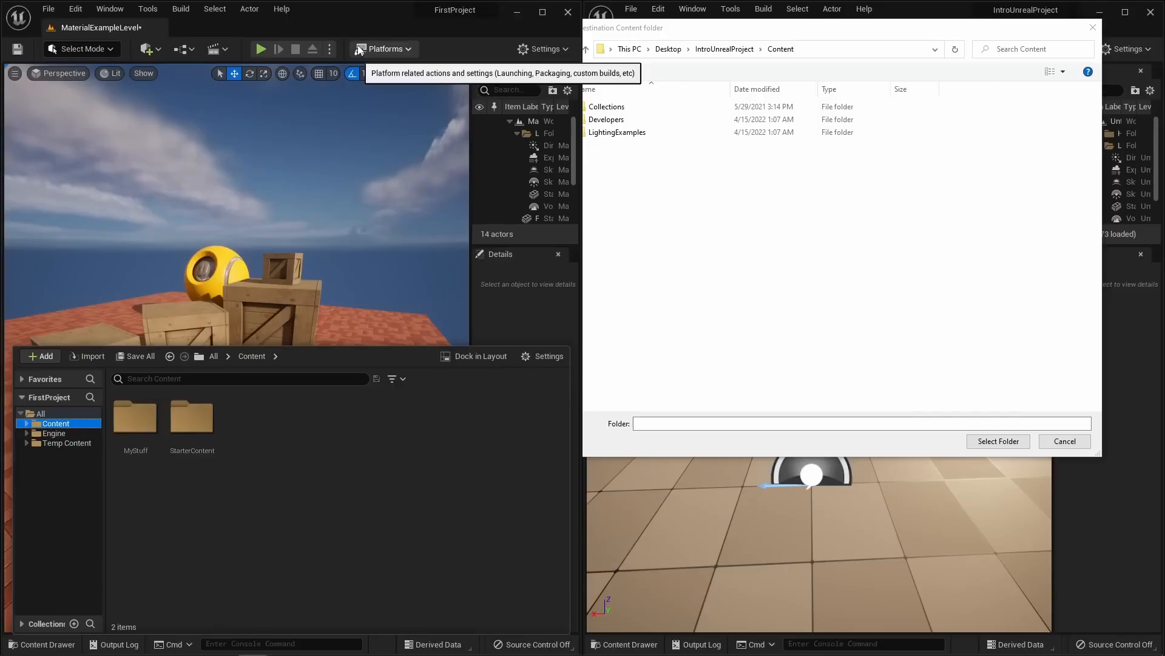
left_click_drag(361, 6, 780, 199)
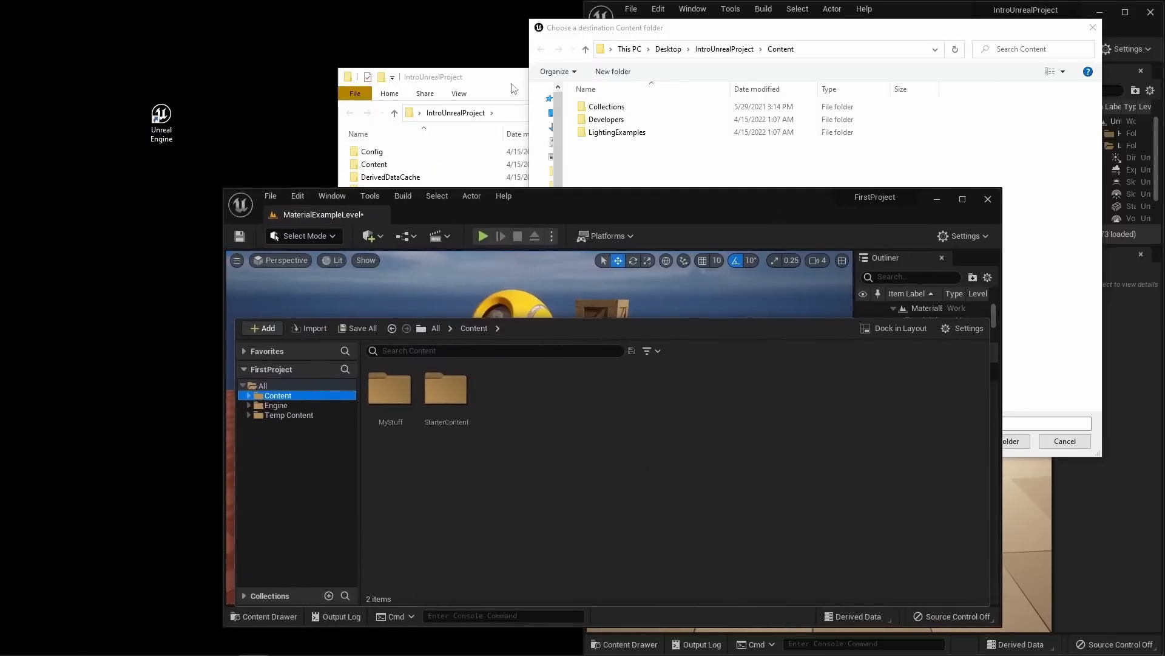
left_click_drag(511, 84, 362, 107)
left_click(699, 99)
left_click_drag(740, 198, 748, 338)
left_click_drag(326, 133, 335, 135)
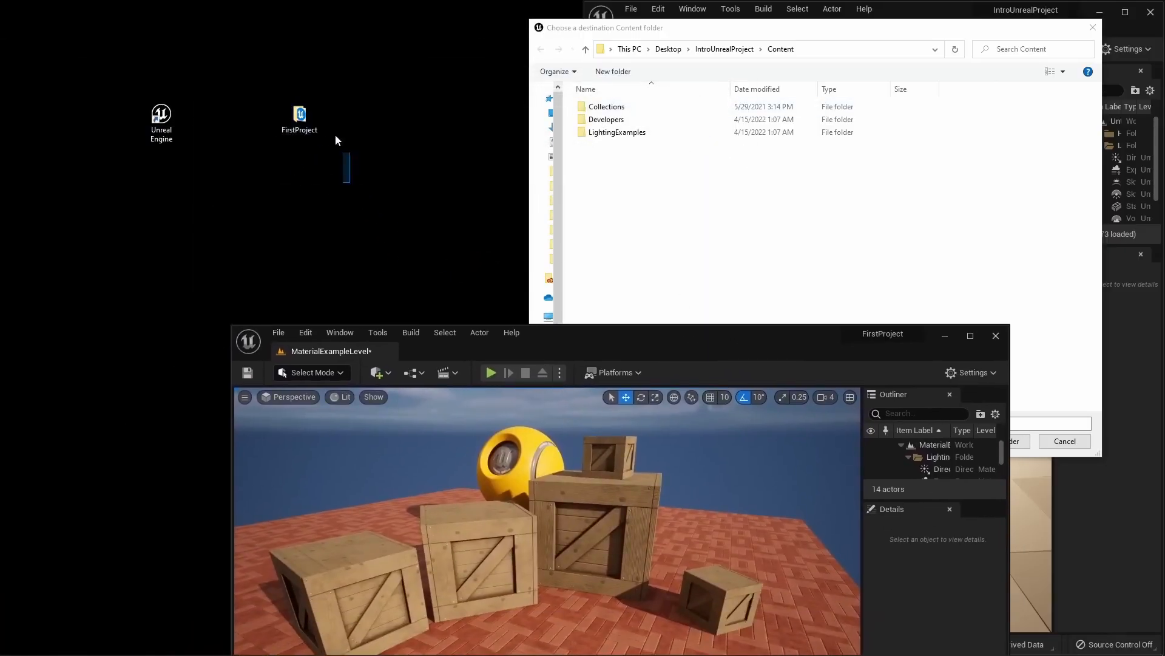
left_click_drag(646, 341, 614, 292)
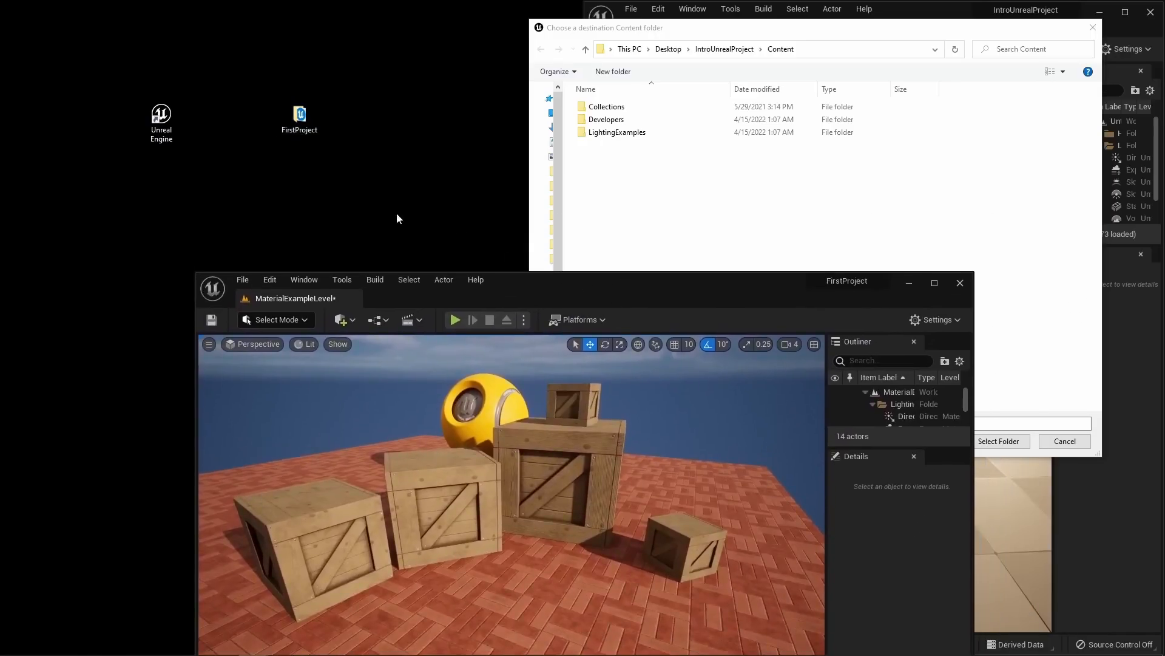
Open the FirstProject folder from the desktop and go into its Content folder
left_click(313, 126)
double_click(310, 126)
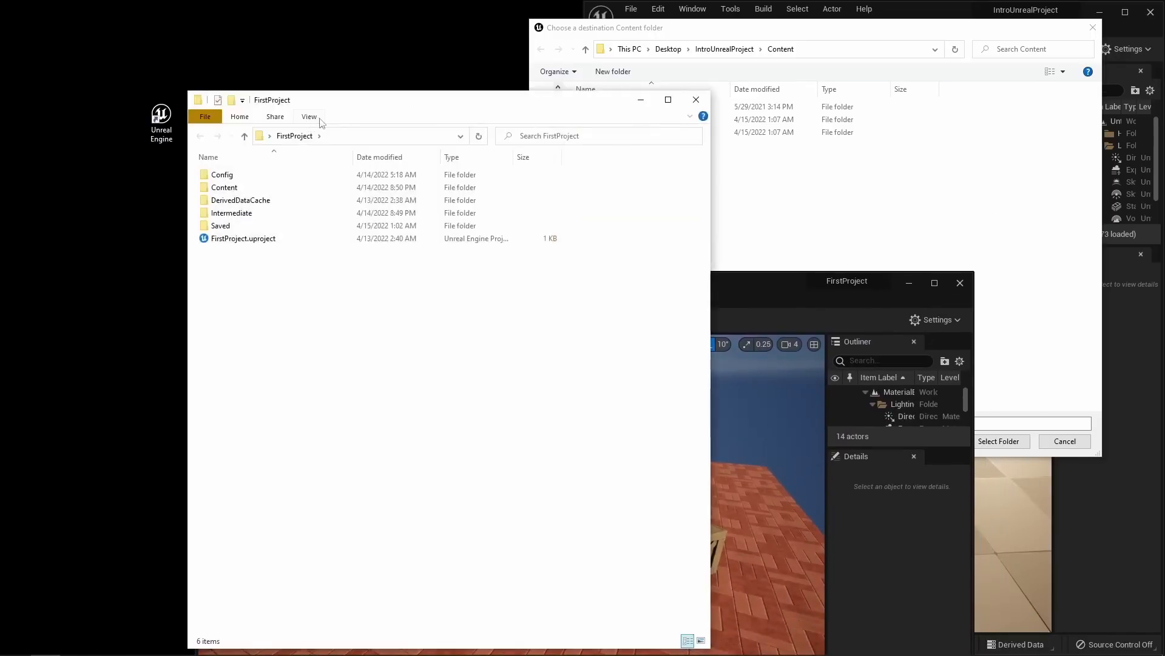
left_click_drag(354, 105, 314, 69)
double_click(200, 159)
left_click_drag(476, 226, 266, 121)
left_click(232, 245)
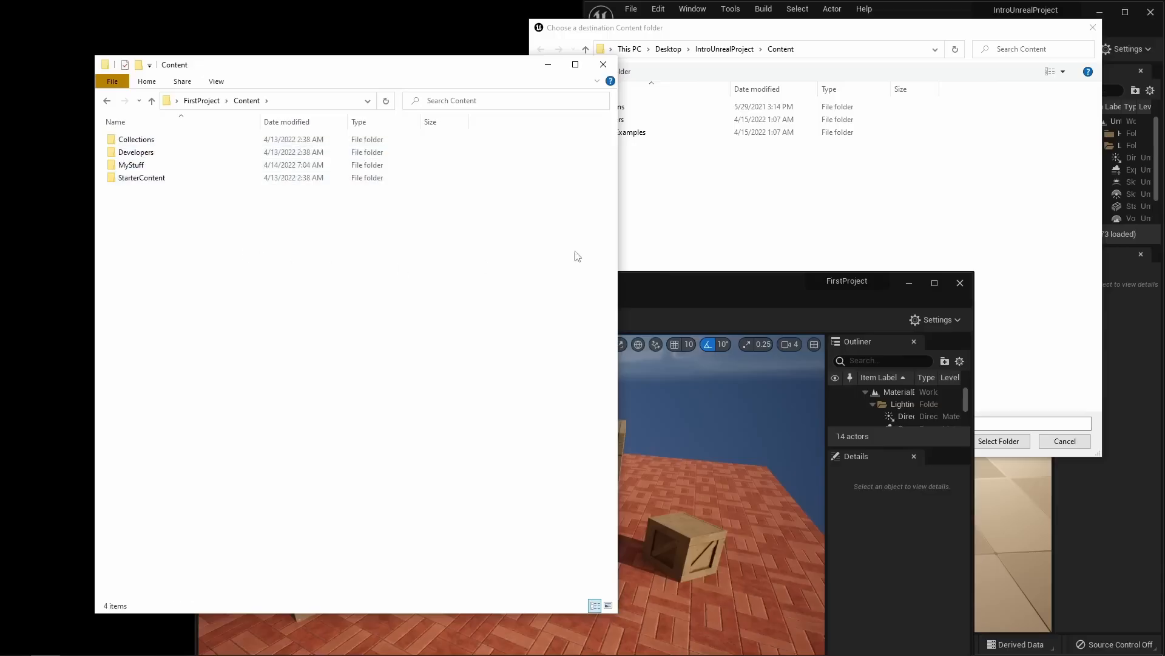
Copy the path of FirstProject's Content folder into the migration destination dialog and confirm it as the target folder
left_click(815, 228)
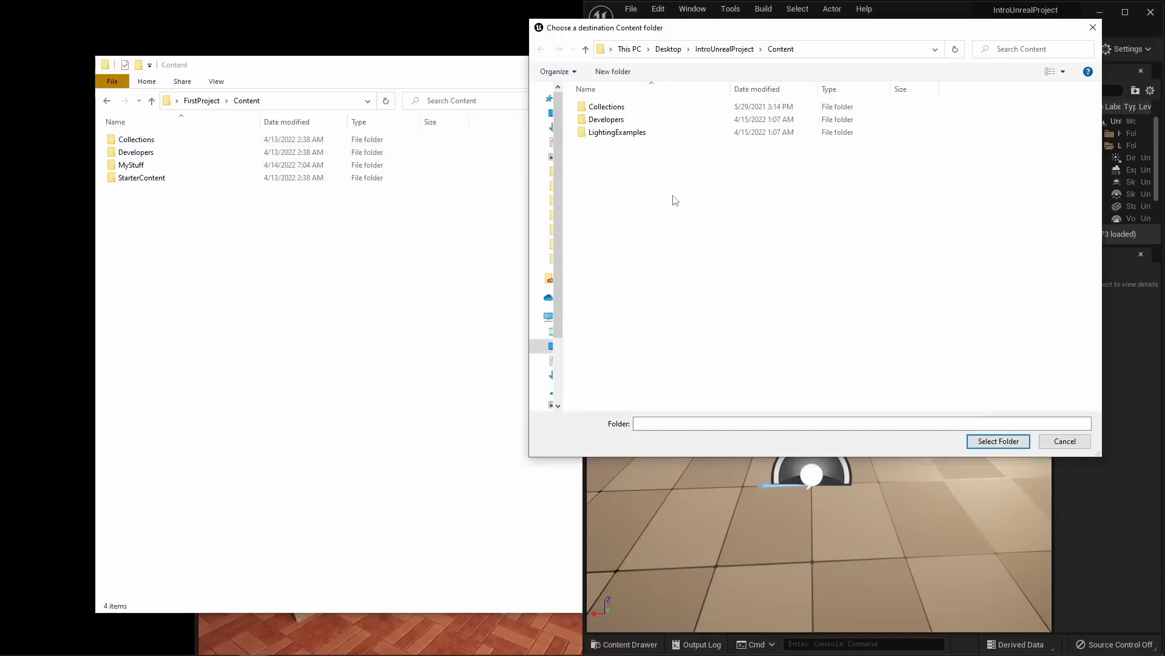
left_click(265, 257)
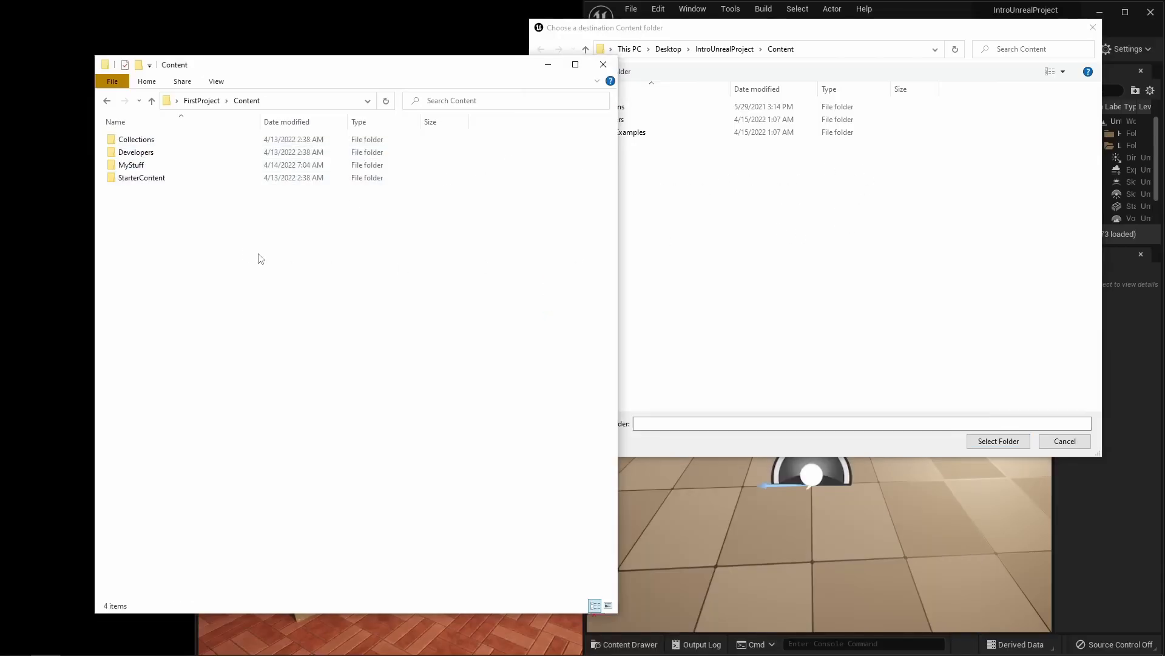
left_click(311, 102)
key("ctrl+c")
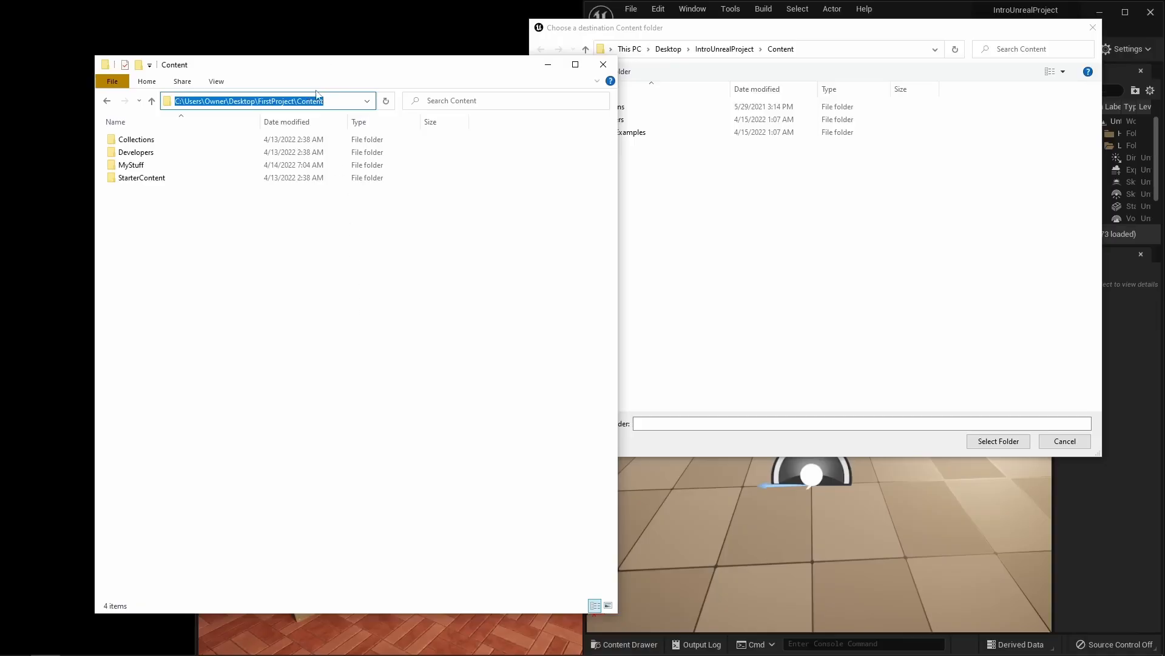
left_click(842, 51)
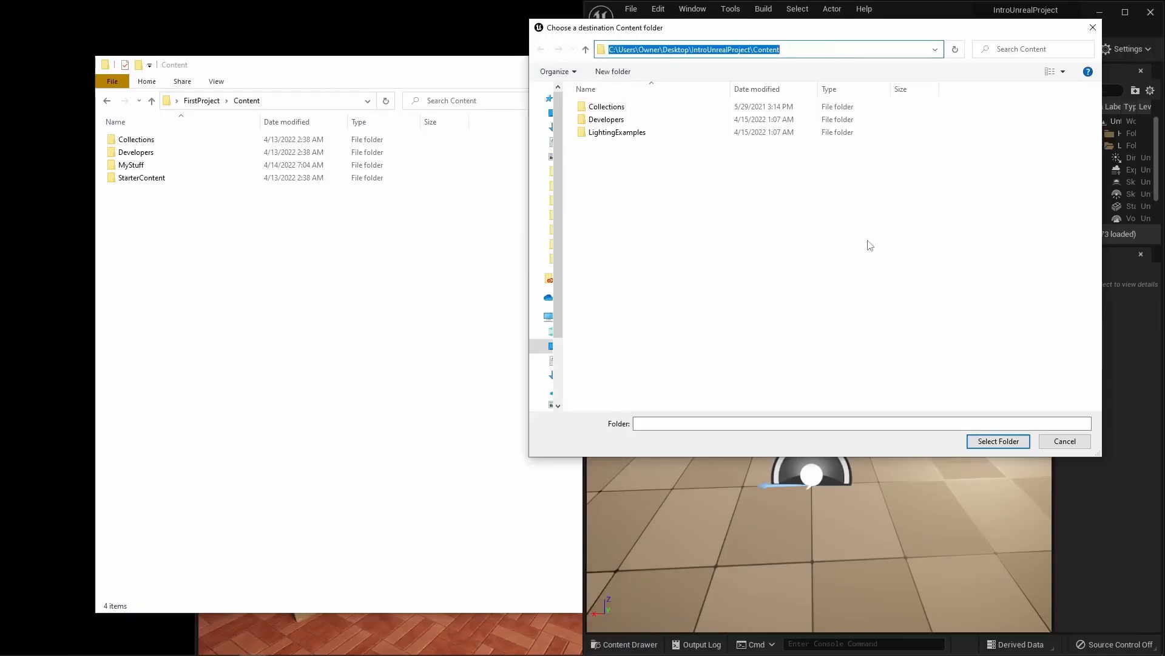
key("ctrl+v")
key("Return")
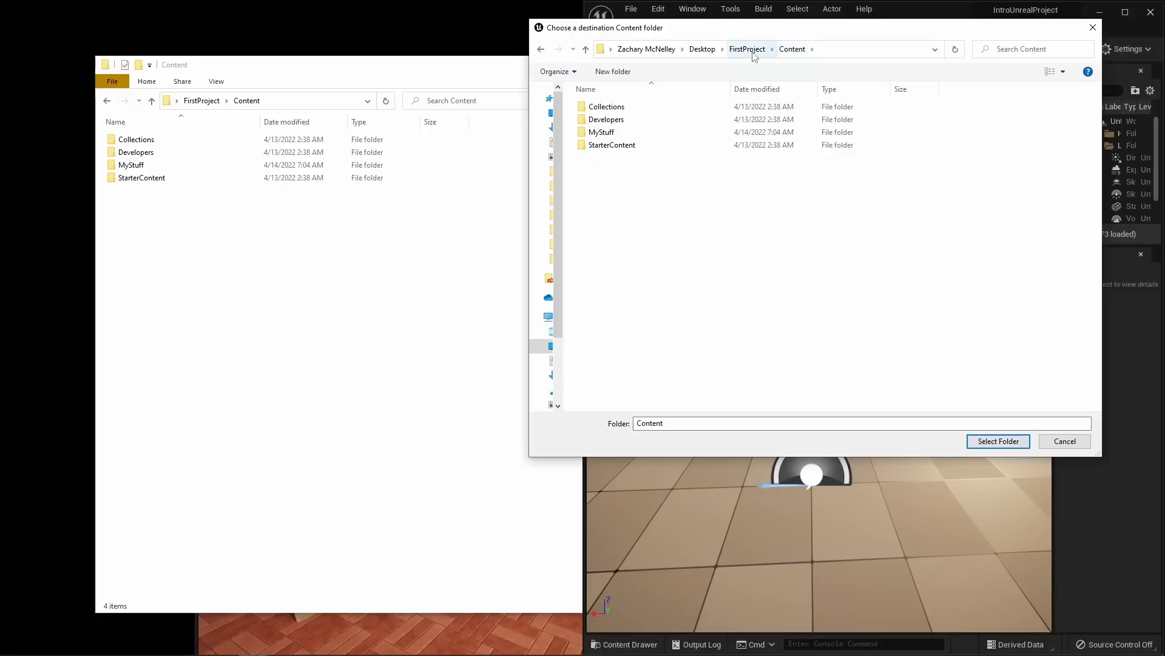
left_click_drag(828, 30, 869, 65)
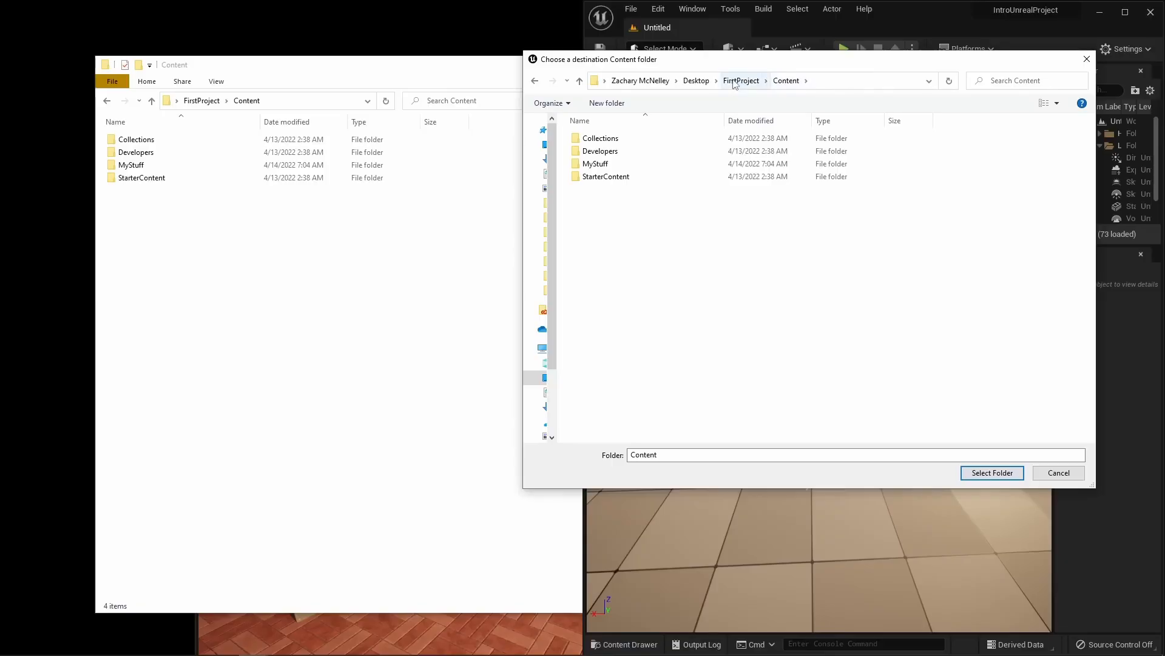
left_click(992, 472)
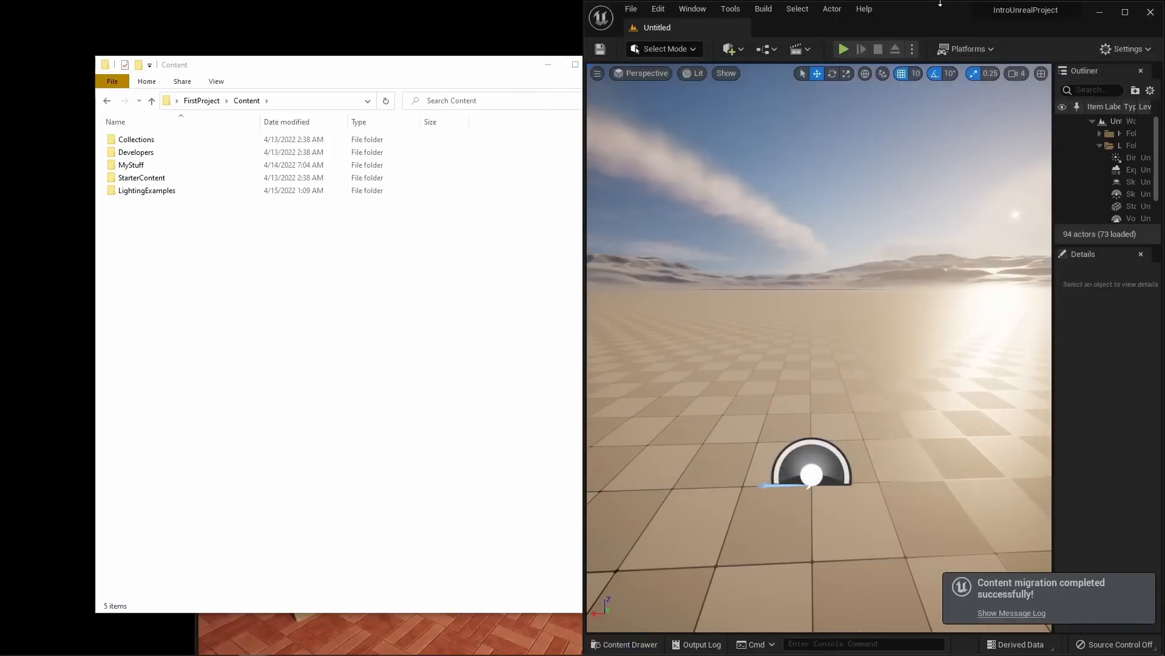
Move the IntroUnrealProject editor aside and maximize the FirstProject editor with its content folders shown
left_click_drag(940, 17, 902, 58)
left_click(888, 575)
left_click_drag(702, 289, 742, 0)
right_click_drag(517, 510, 552, 492)
key("ctrl+space")
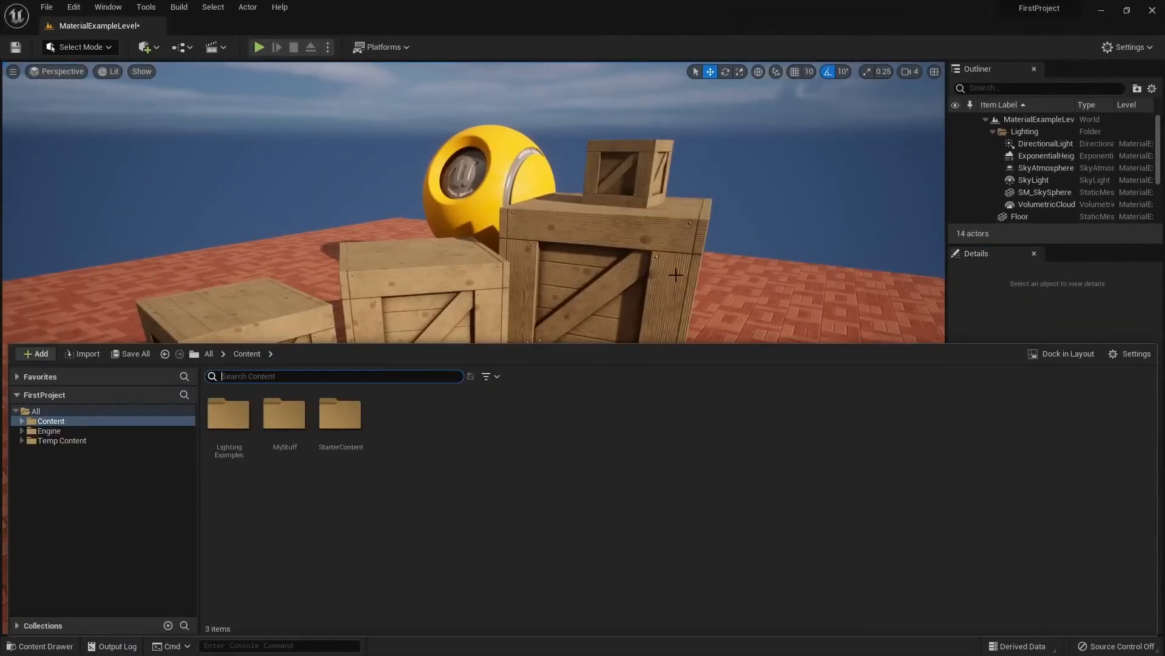
Browse the migrated LightingExamples folder in FirstProject, including its Maps, Materials and Meshes subfolders
left_click(22, 421)
left_click(68, 431)
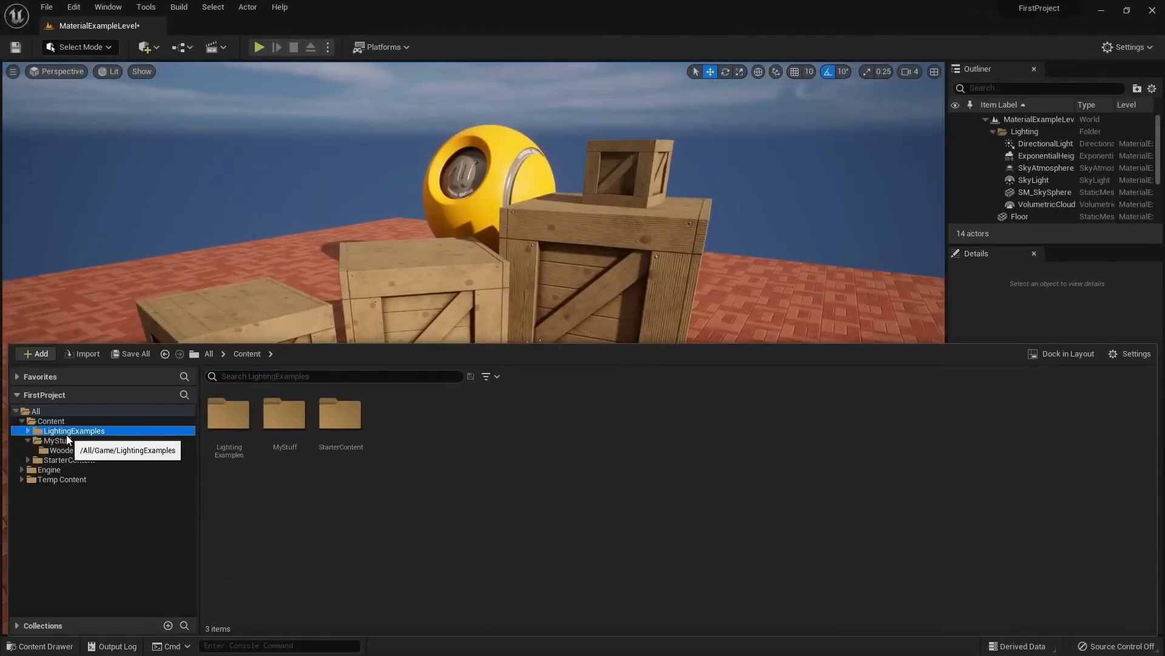
double_click(231, 441)
key("alt+Left")
double_click(306, 458)
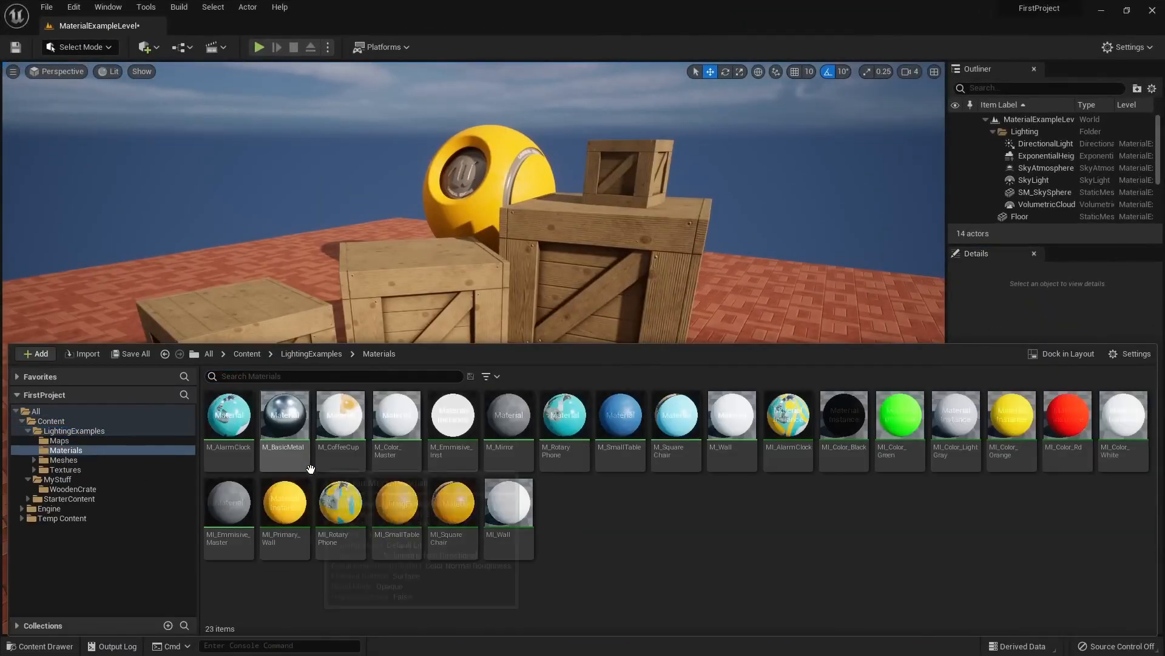
key("alt+Left")
double_click(341, 416)
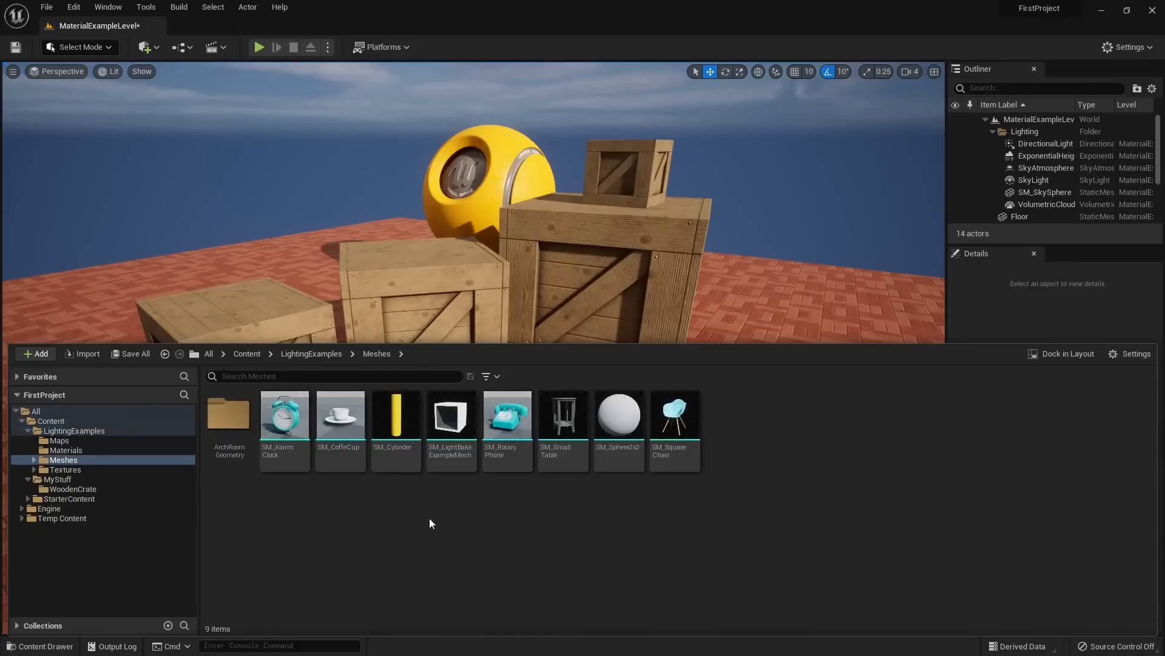
key("alt+Left")
left_click(465, 436)
Shrink the FirstProject editor to uncover the desktop and close the open Content folder window
left_click_drag(478, 10, 708, 271)
left_click(307, 70)
left_click(600, 65)
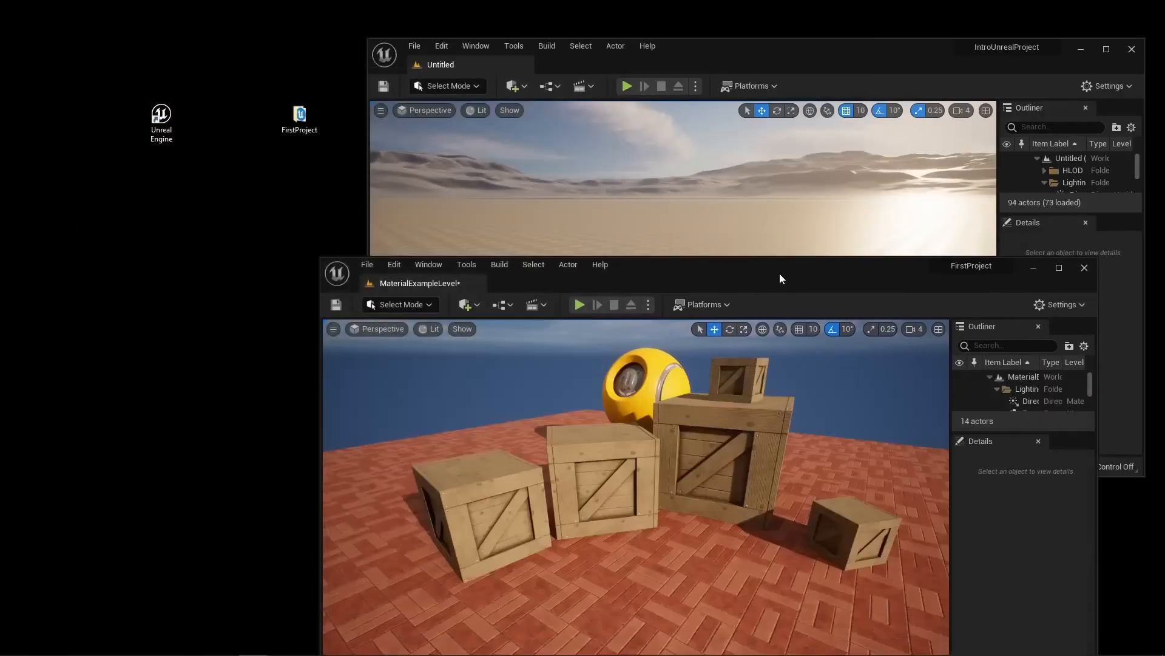
Open the FirstProject folder from the desktop for a look, close it and maximize the FirstProject editor
left_click_drag(781, 279, 749, 271)
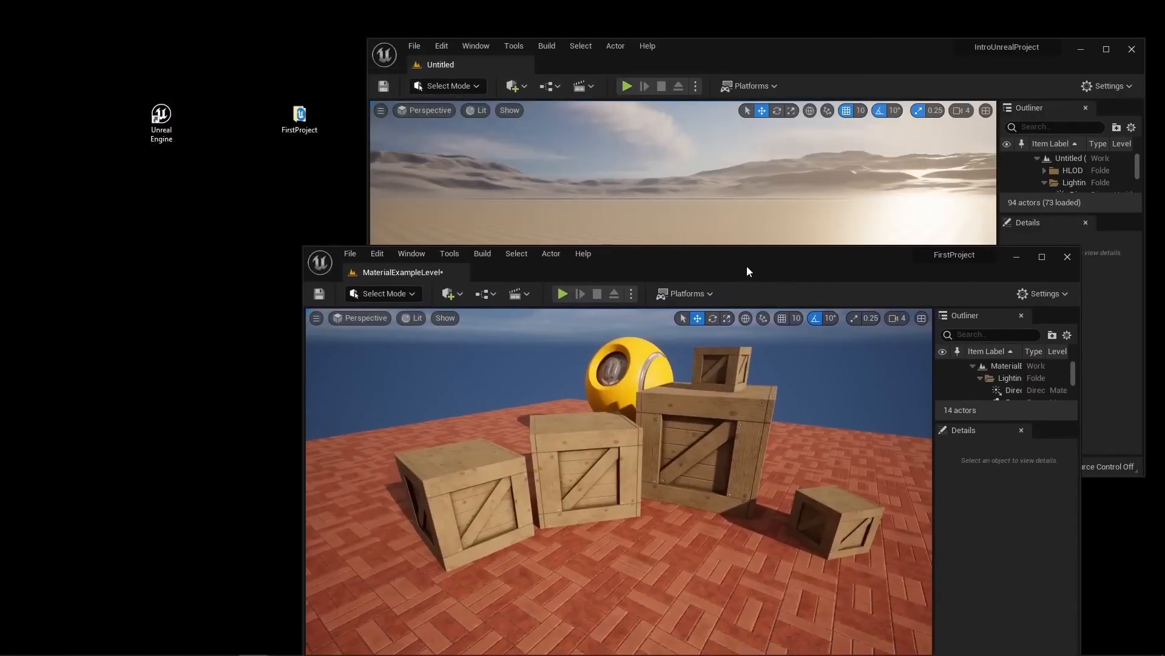
double_click(299, 115)
left_click(603, 65)
left_click_drag(658, 253, 594, 6)
Reveal FirstProject's Content folder in File Explorer from within the editor
key("ctrl+space")
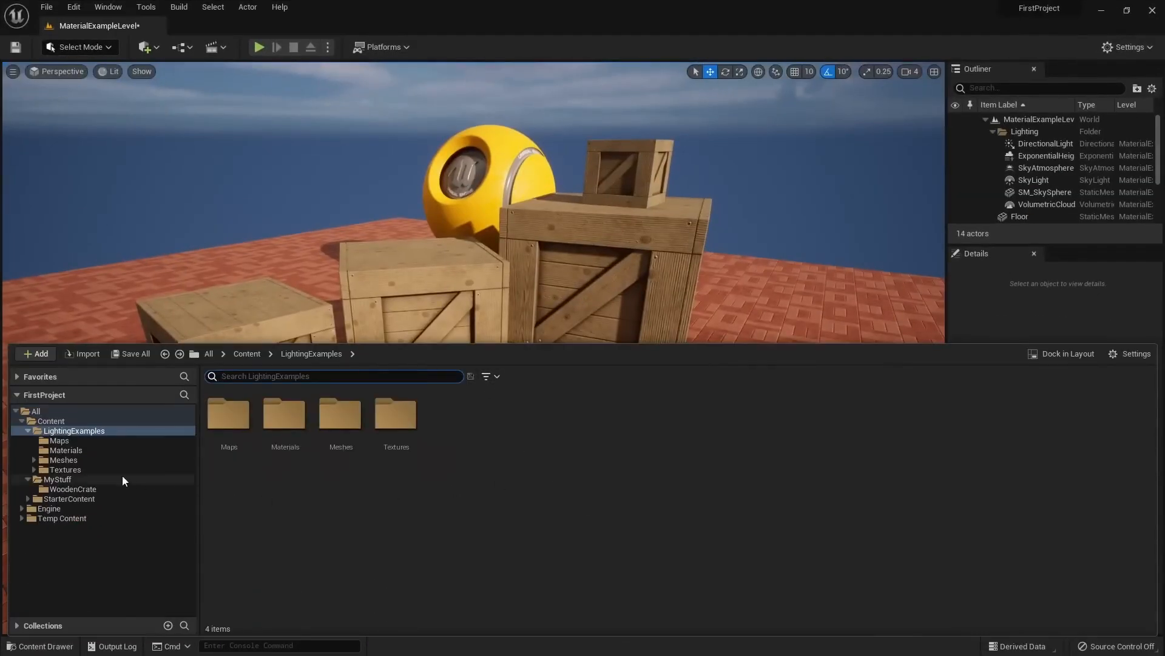
left_click(51, 423)
right_click(52, 425)
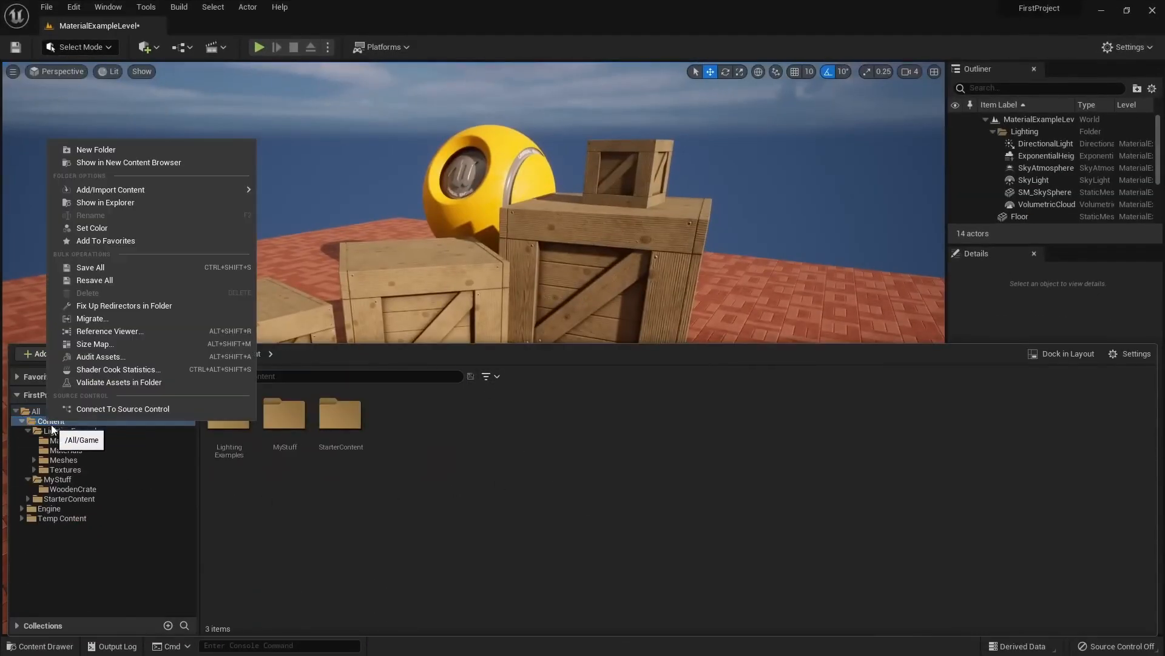
left_click(135, 204)
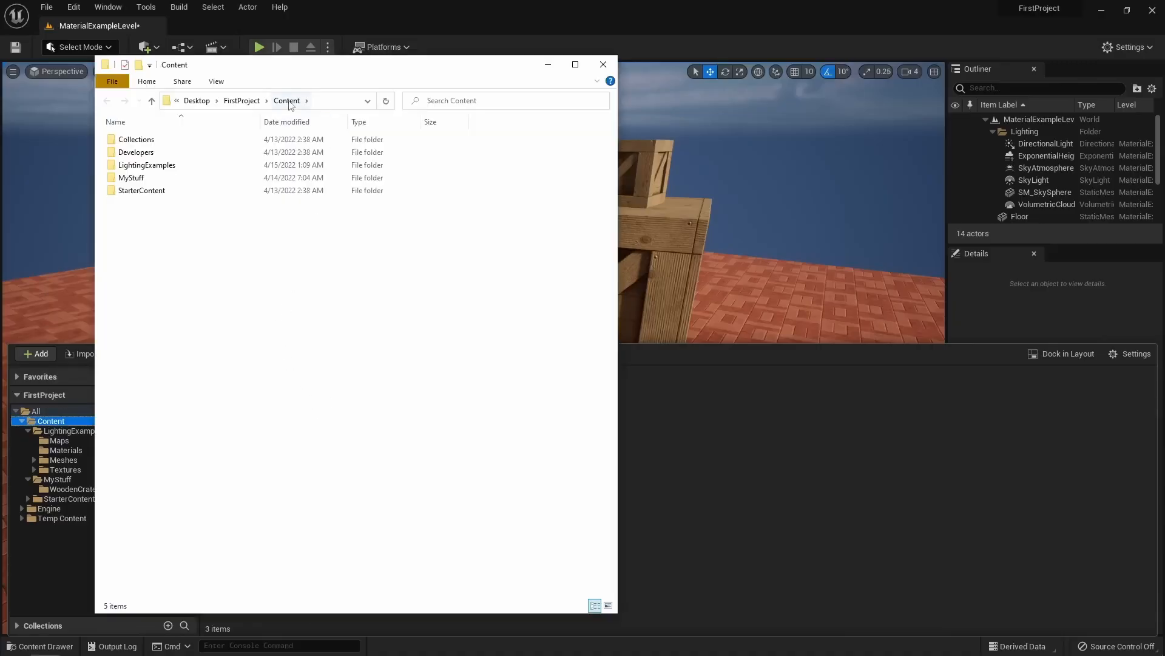
Go up from Content to the FirstProject folder to review the project files, and close the window
left_click(243, 100)
key("shift+End")
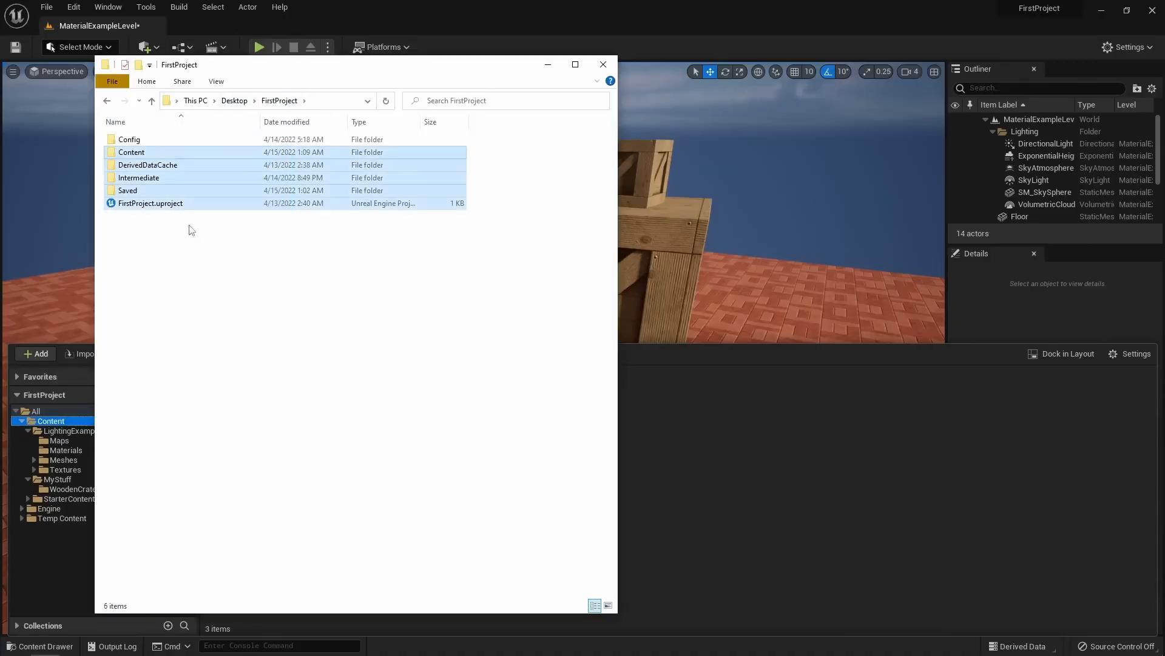
left_click(192, 230)
left_click(603, 64)
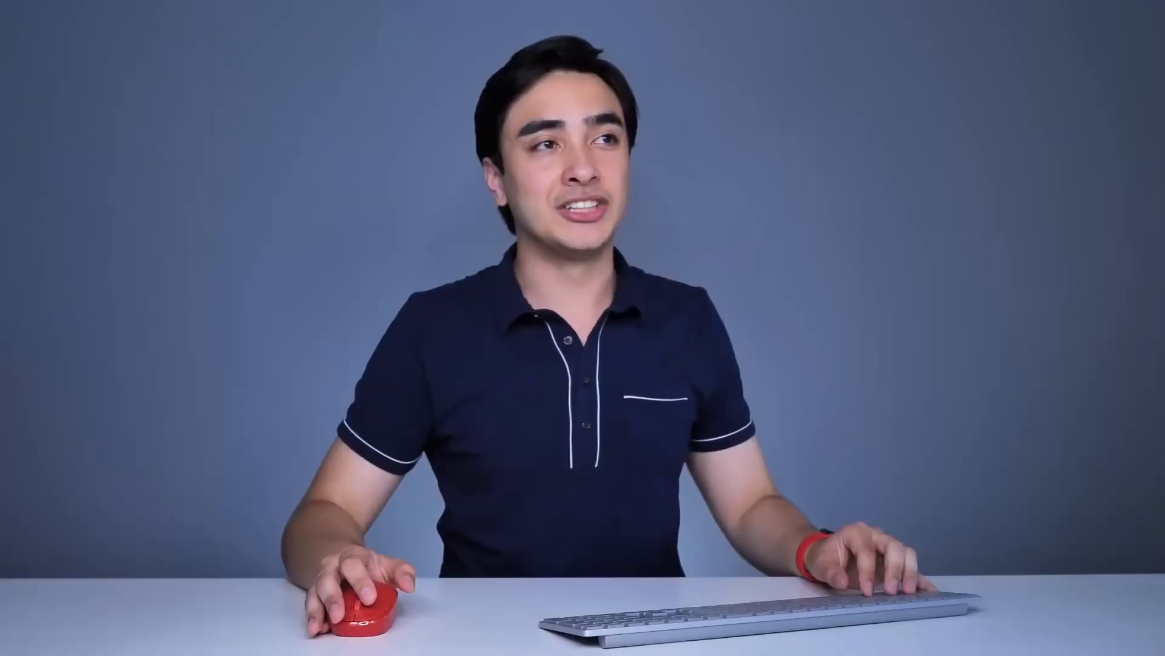
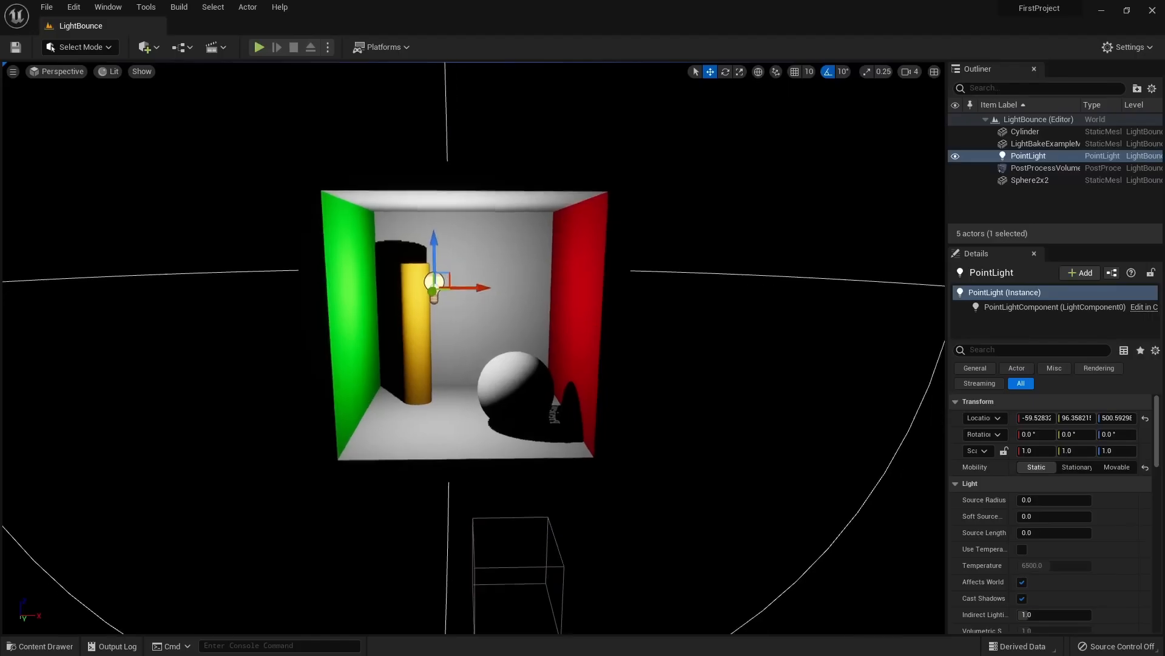
Examine the PostProcessVolume's Global Illumination method setting and the unbuilt lighting in the box
left_click(1031, 168)
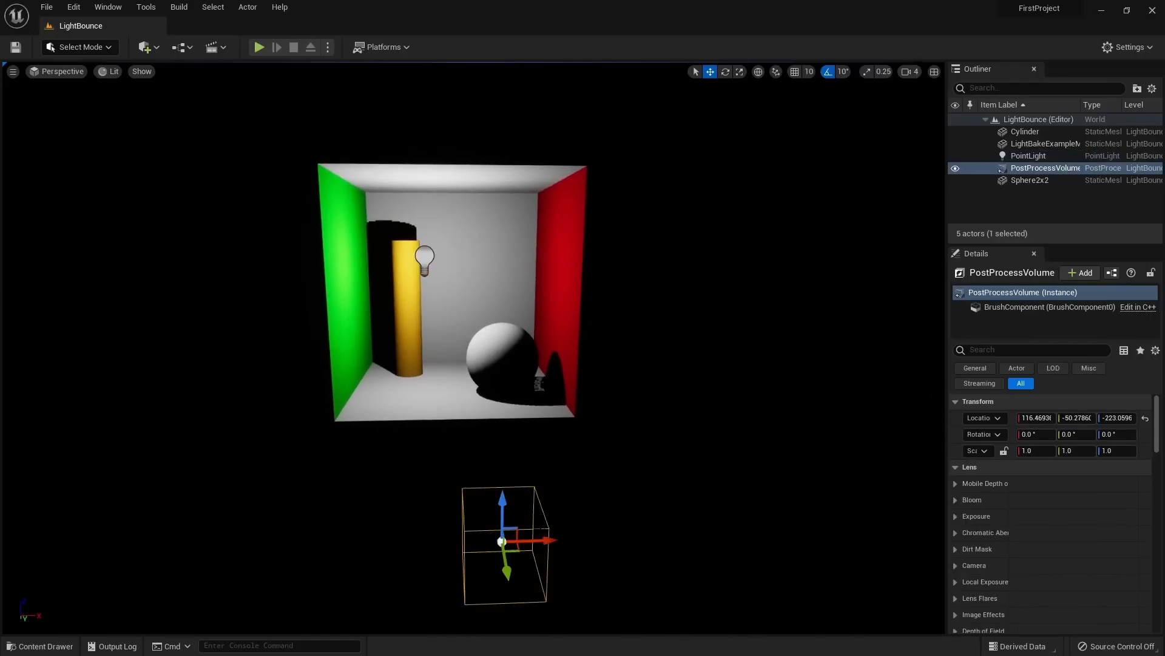
right_click_drag(473, 347, 474, 394)
scroll(1008, 490, "down", 15)
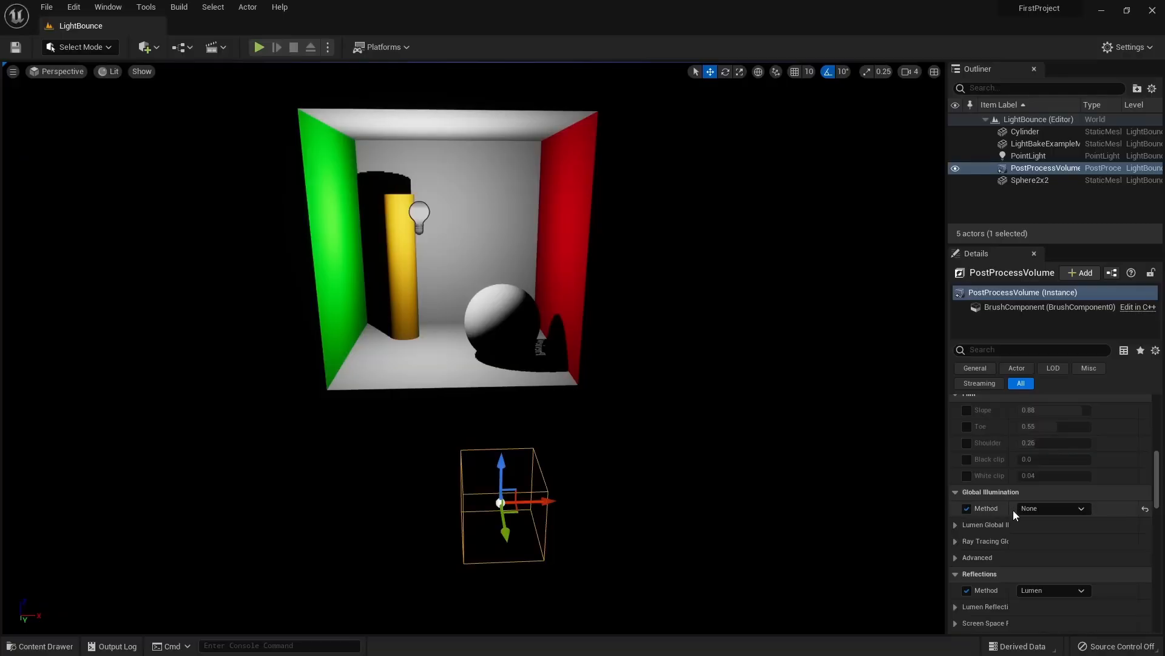
scroll(1020, 528, "down", 4)
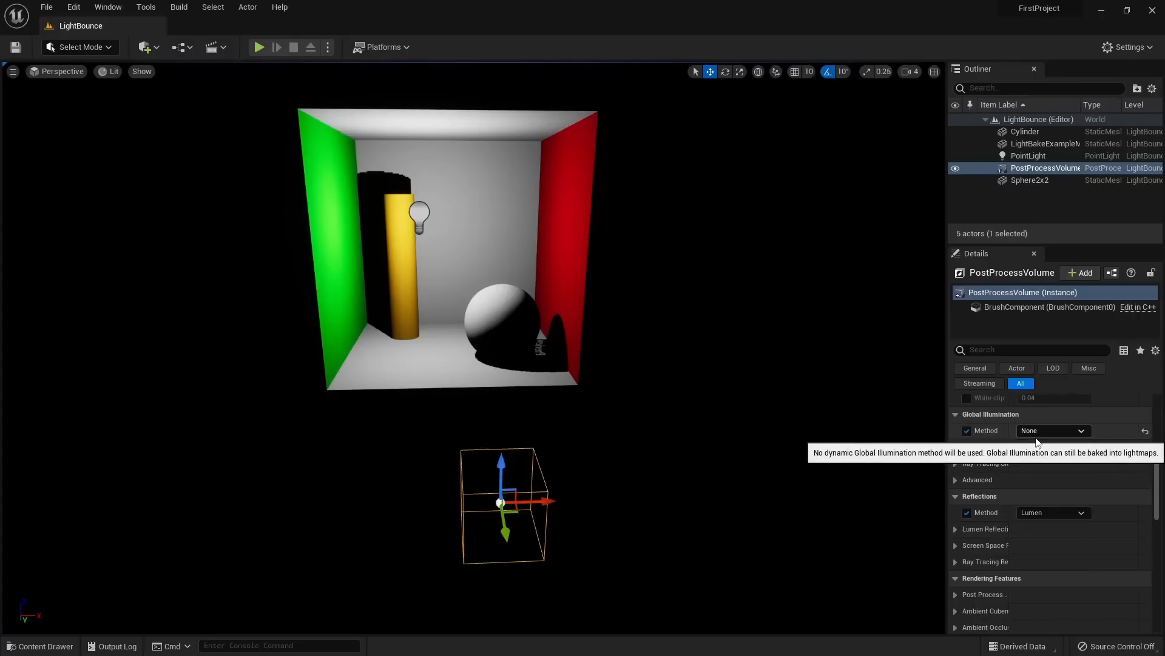
right_click_drag(699, 418, 629, 474)
key("w")
key("s")
key("a")
left_click(699, 334)
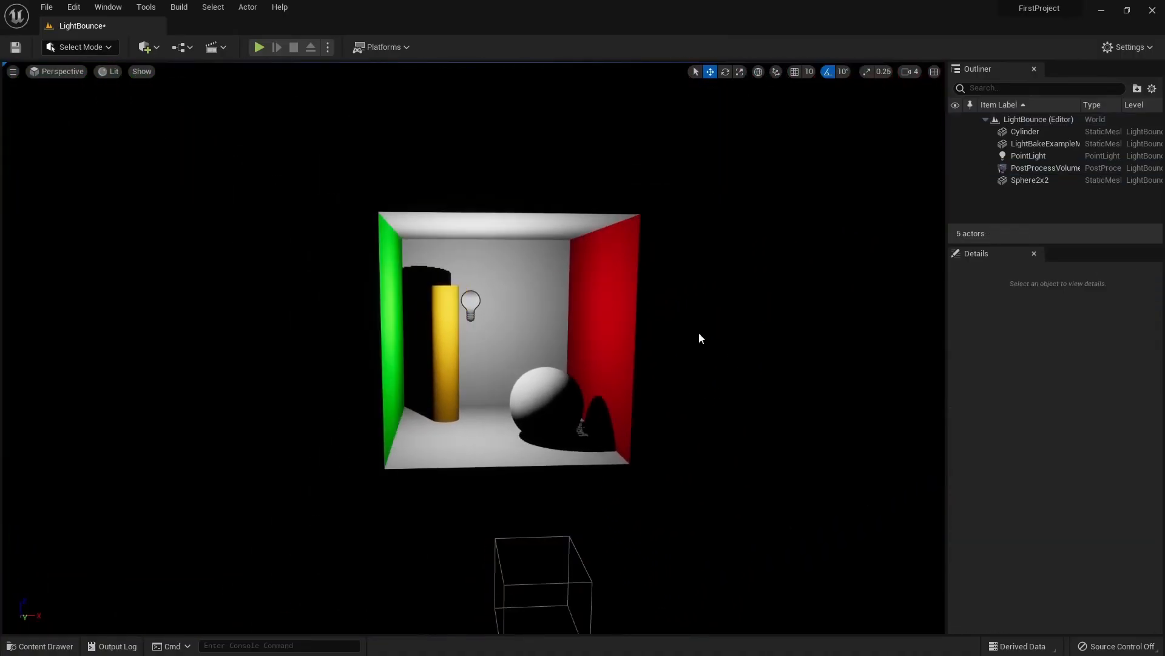
With the PointLight selected and kept static, build all levels to bake the lighting, and close the message log
left_click(469, 300)
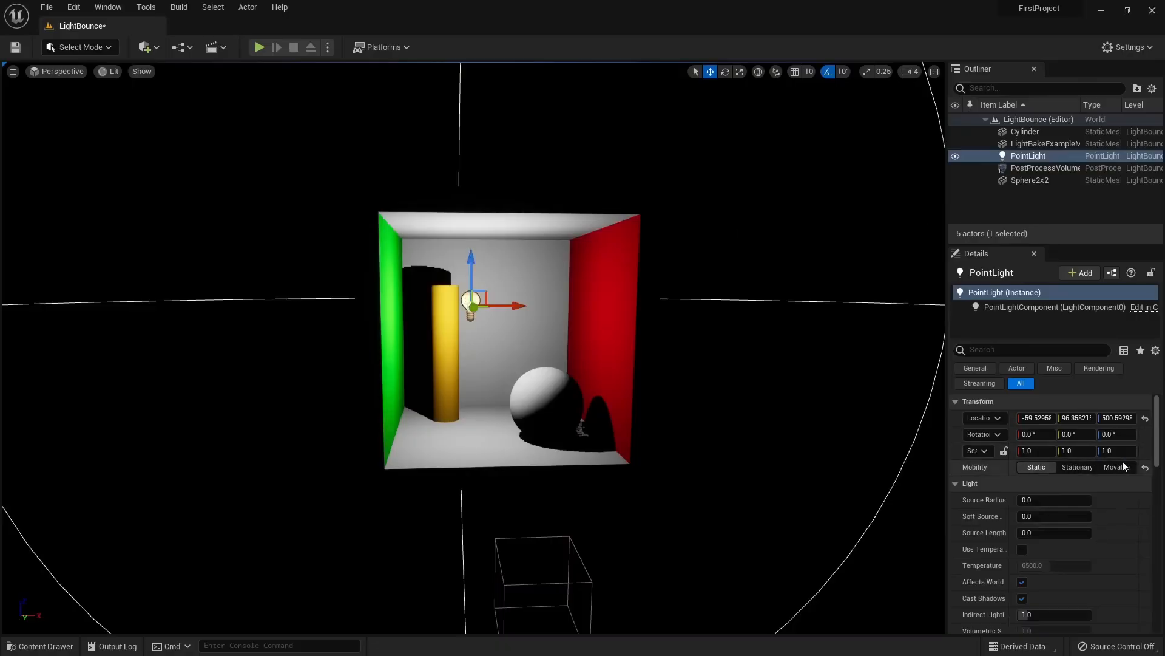
right_click_drag(612, 390, 613, 391)
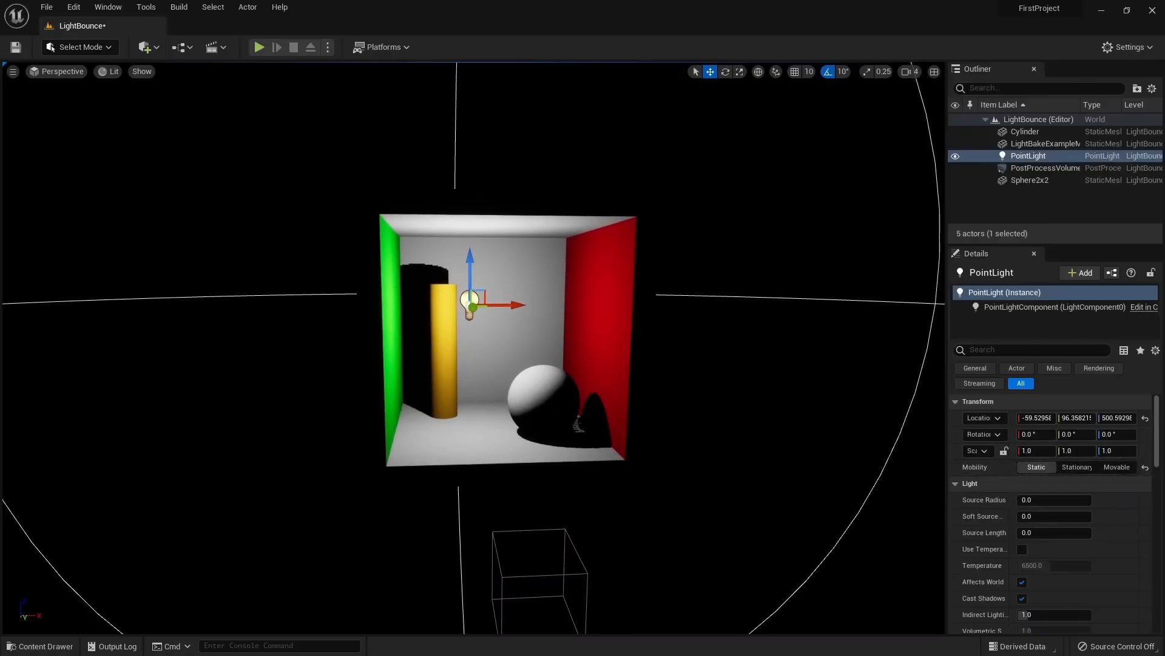
left_click(179, 7)
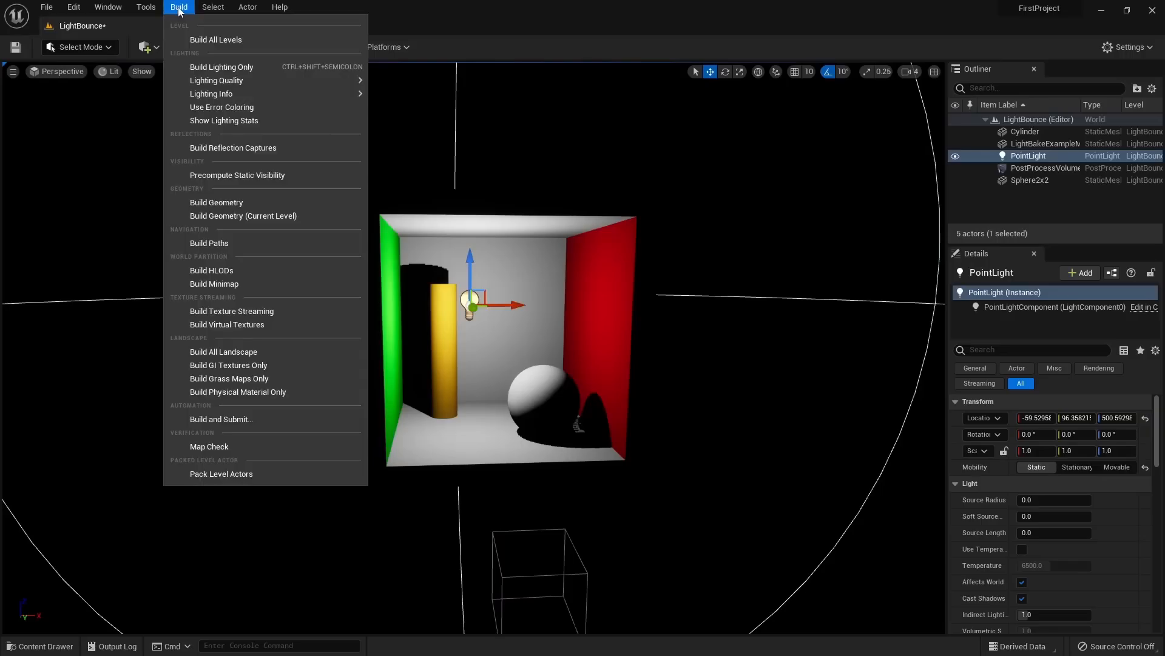
left_click(210, 40)
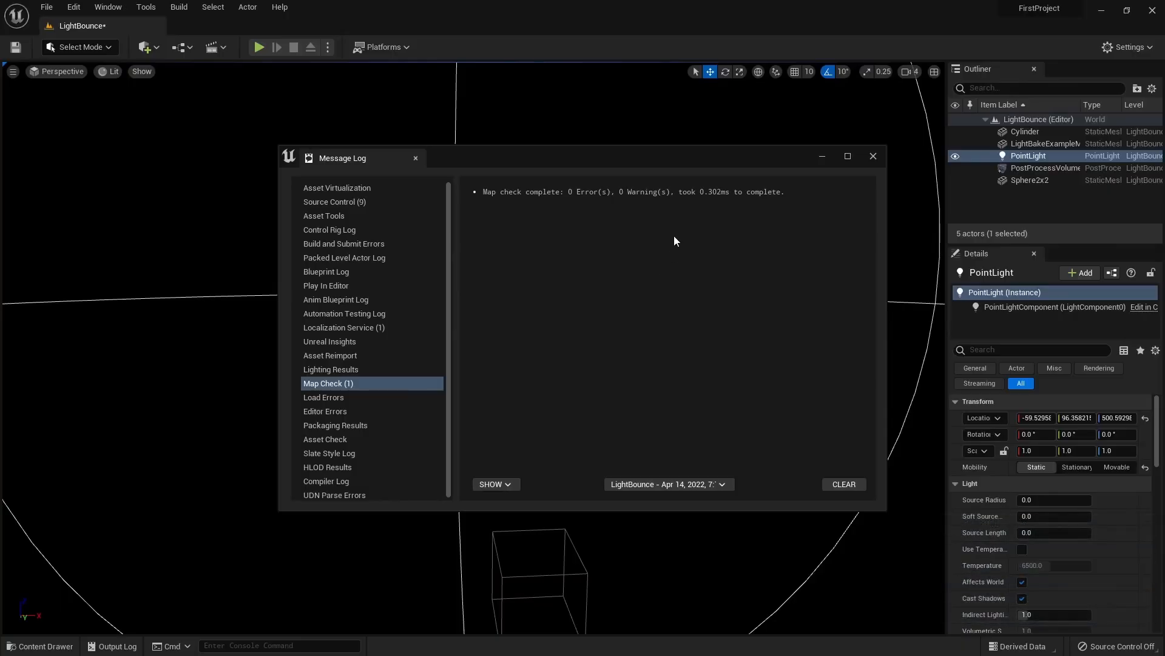
left_click(416, 158)
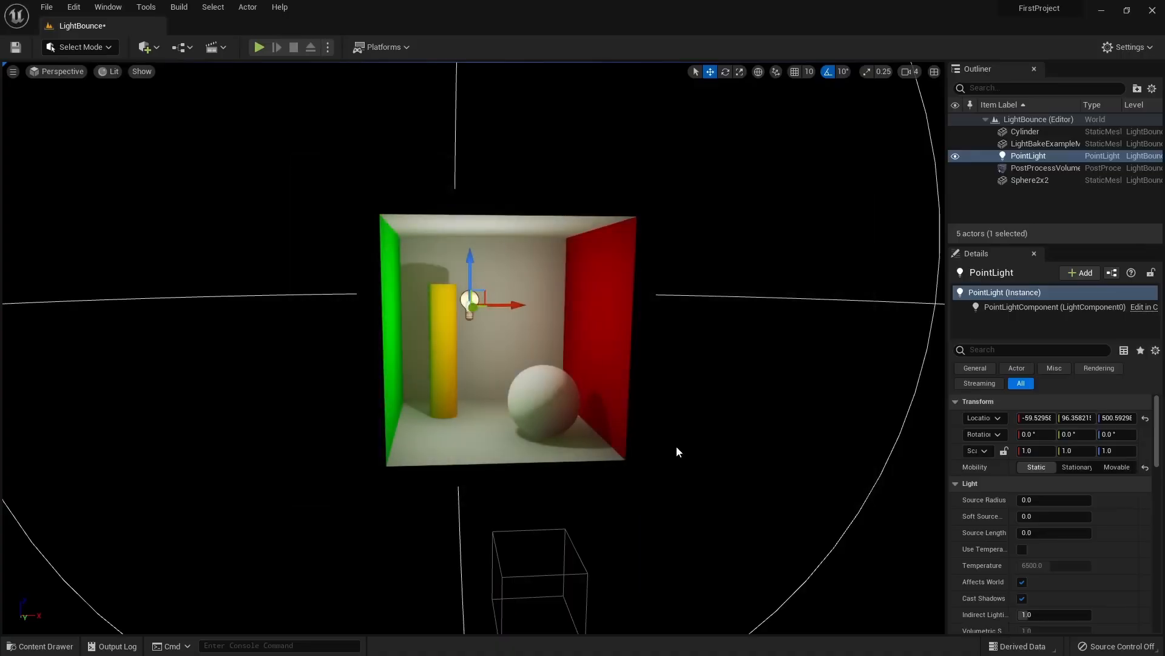
Examine the baked light bounce and shadows on the sphere, cylinder and walls from close up and farther back
right_click_drag(562, 396, 512, 369)
key("w")
key("d")
key("a")
key("w")
key("w")
key("w")
key("d")
right_click_drag(550, 404, 422, 291)
key("a")
key("w")
key("d")
key("w")
left_click(449, 398)
key("w")
key("a")
right_click_drag(474, 402, 672, 470)
key("w")
key("s")
left_click(486, 352)
key("s")
key("s")
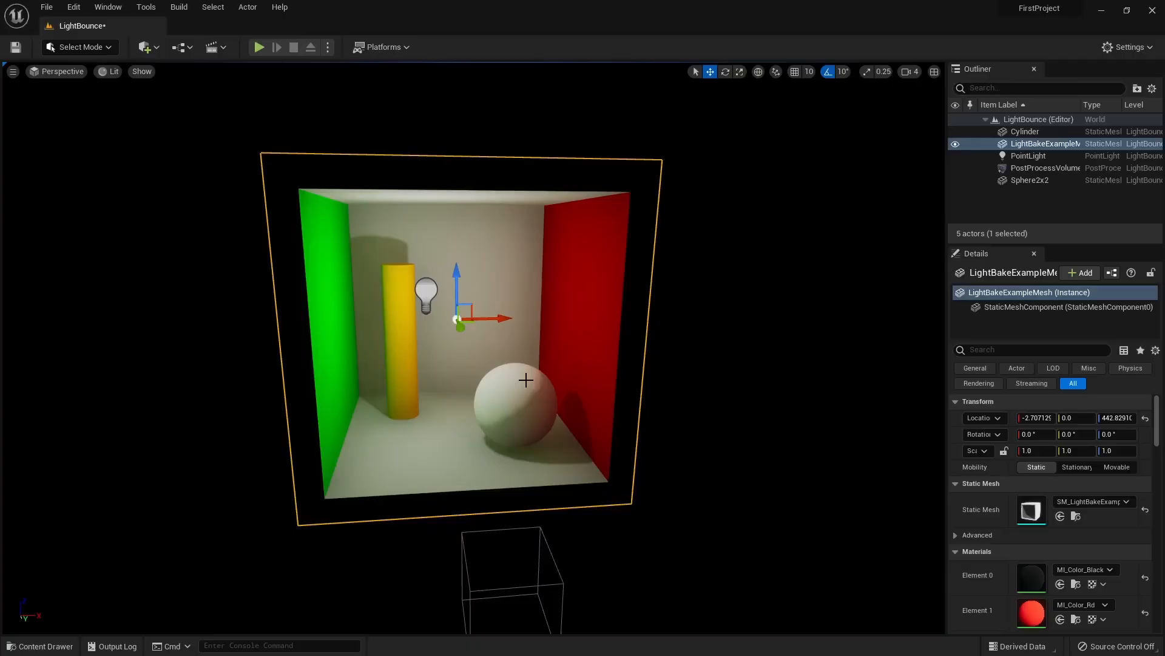
mouse_move(520, 376)
right_mouse_down()
mouse_move(501, 374)
mouse_move(505, 386)
mouse_move(508, 370)
mouse_move(521, 376)
right_mouse_up()
key("s")
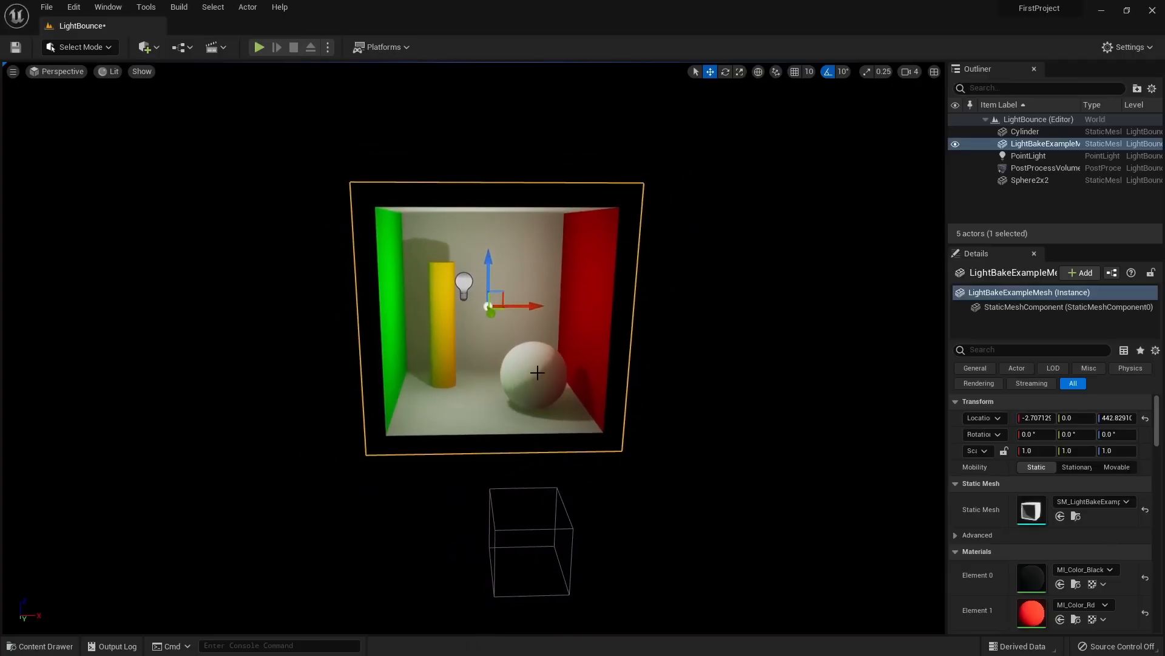
Move Sphere2x2 across the box toward the cylinder to test its baked shadow, and undo the move
left_click(538, 372)
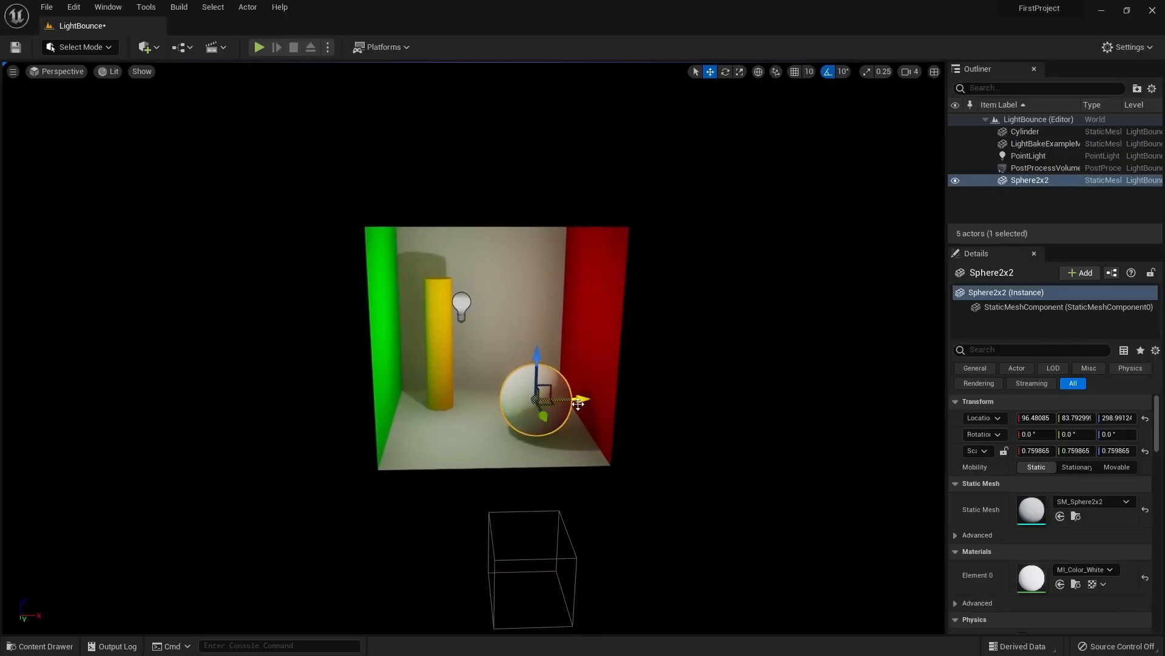
left_click_drag(535, 400, 554, 405)
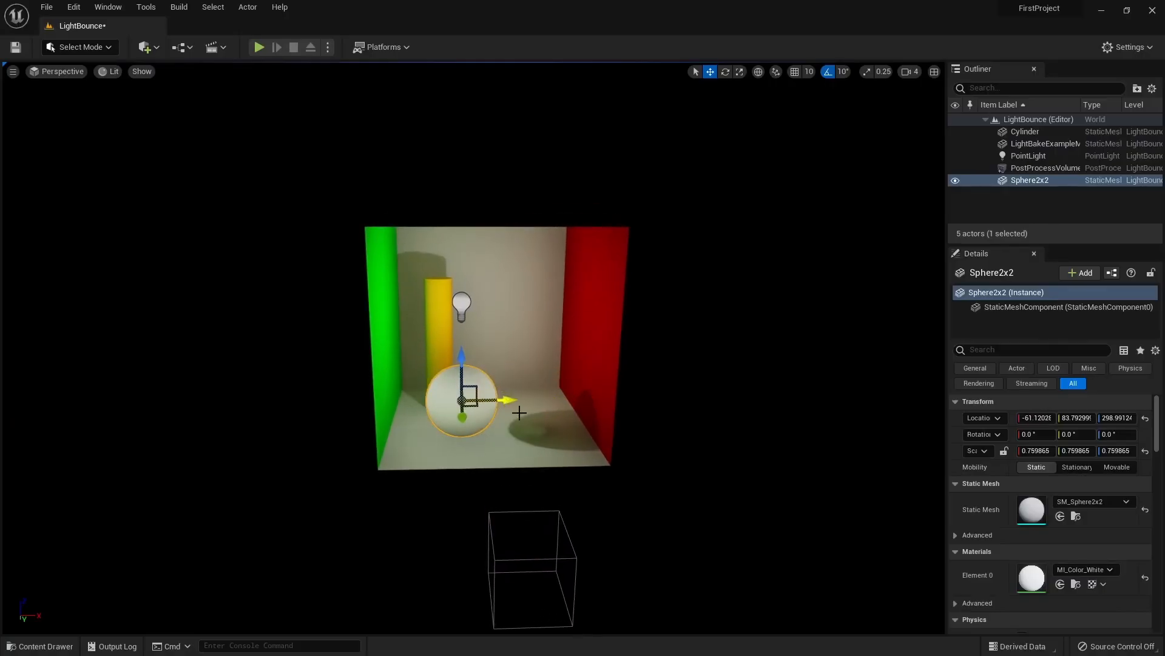
key("ctrl+z")
Move the PointLight toward the green wall, inspect the shadow behind the sphere up close, and undo the move
left_click(466, 311)
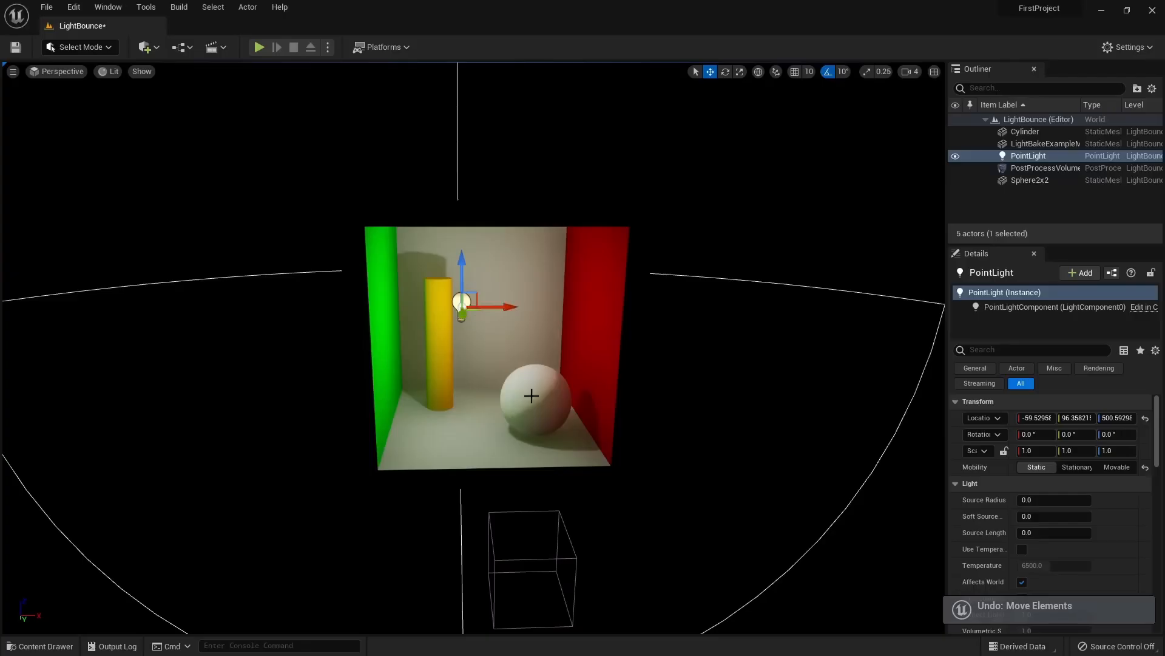
key("q")
key("w")
right_click_drag(486, 285, 486, 286)
left_click_drag(483, 278, 433, 279)
right_click_drag(433, 279, 563, 406)
key("w")
key("w")
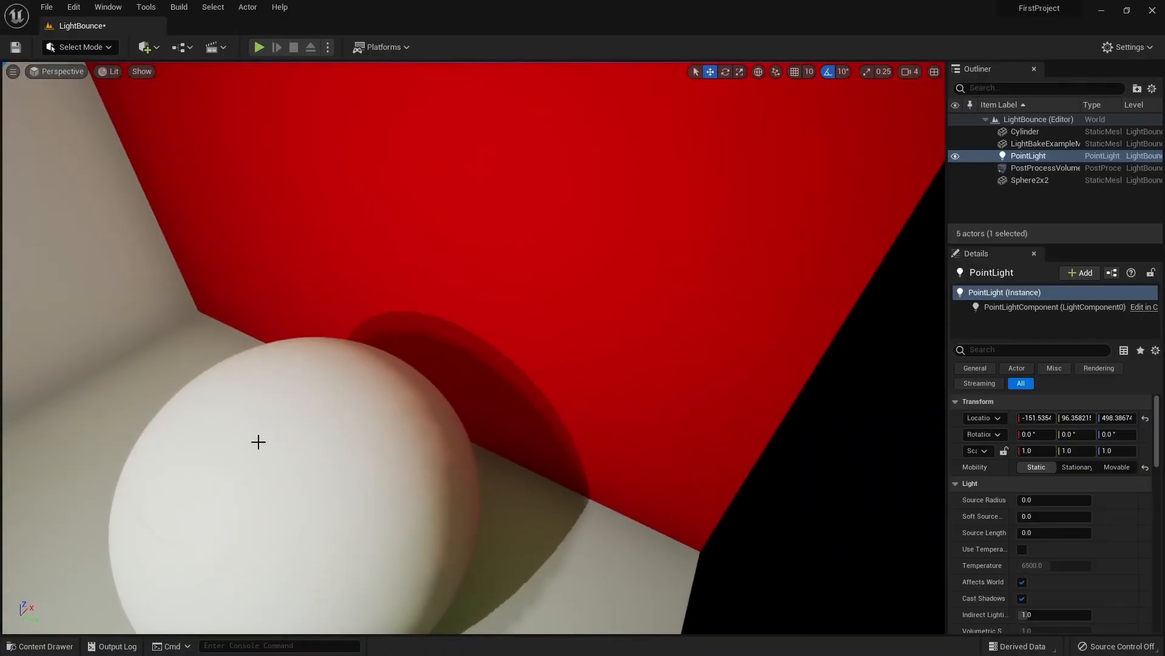
right_click_drag(500, 511, 318, 465)
key("s")
key("ctrl+z")
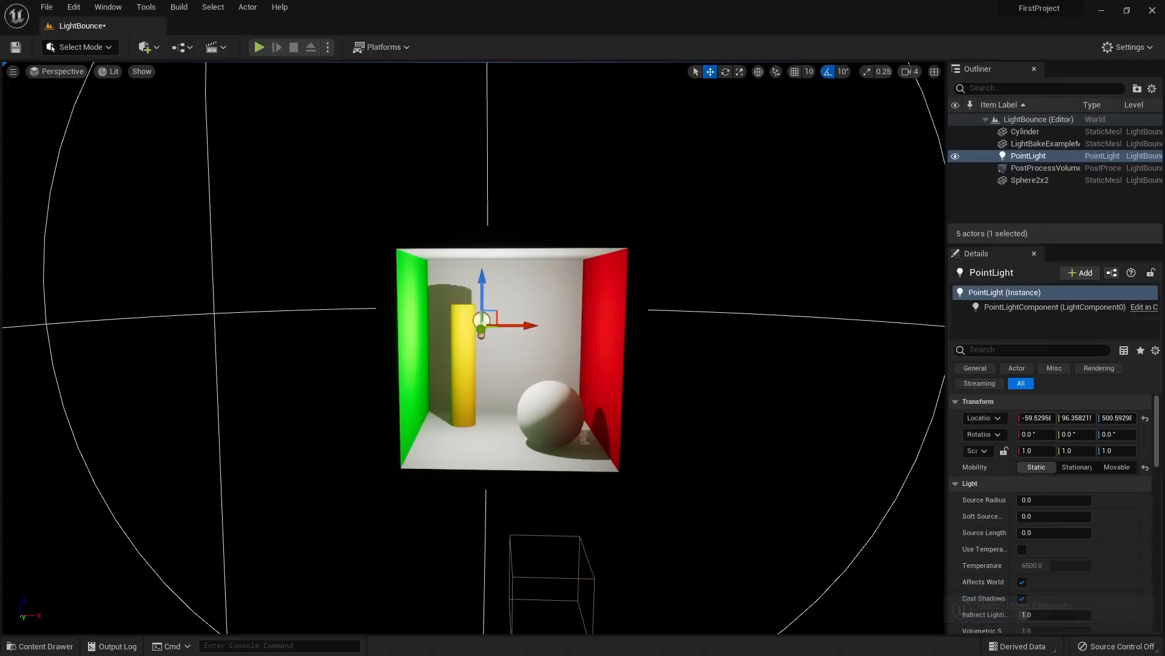
Move the PointLight up beside the cylinder, shift the sphere slightly, and undo both moves
mouse_move(497, 289)
right_mouse_down()
mouse_move(530, 297)
mouse_move(519, 294)
right_mouse_up()
mouse_move(472, 307)
left_mouse_down()
mouse_move(437, 322)
mouse_move(469, 286)
mouse_move(534, 310)
mouse_move(456, 296)
left_mouse_up()
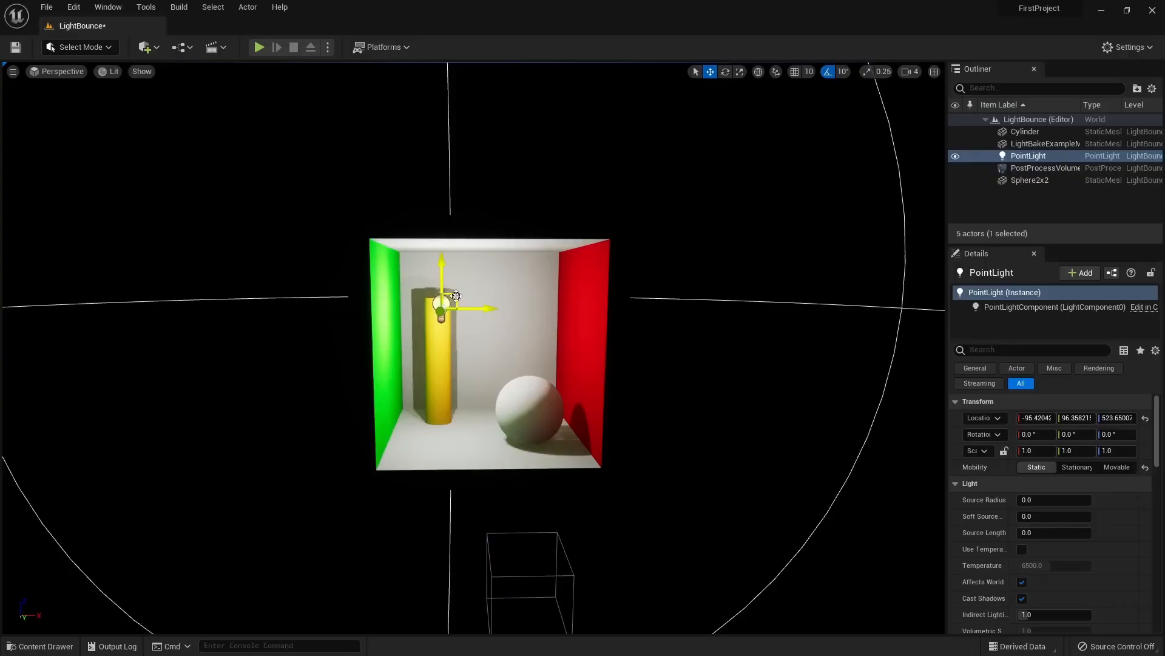
left_click(536, 414)
mouse_move(563, 409)
left_mouse_down()
mouse_move(499, 411)
mouse_move(553, 413)
left_mouse_up()
key("ctrl+z")
key("ctrl+z")
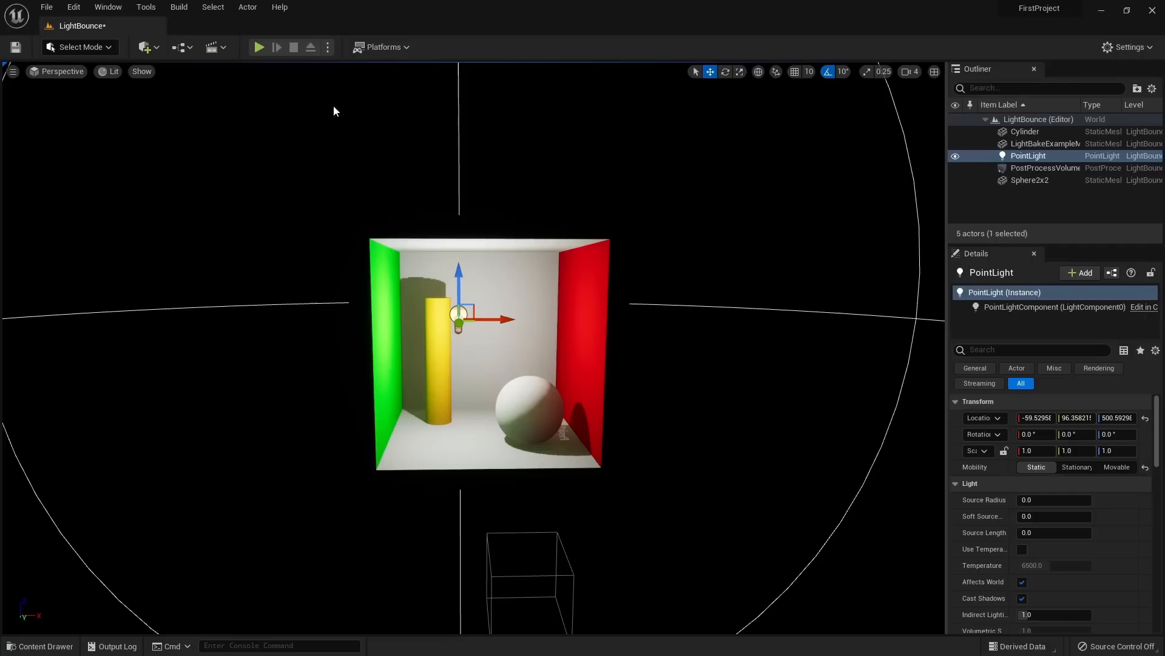
Open World Settings and enable Force No Precomputed Lighting under Lightmass, accepting the message
left_click(123, 7)
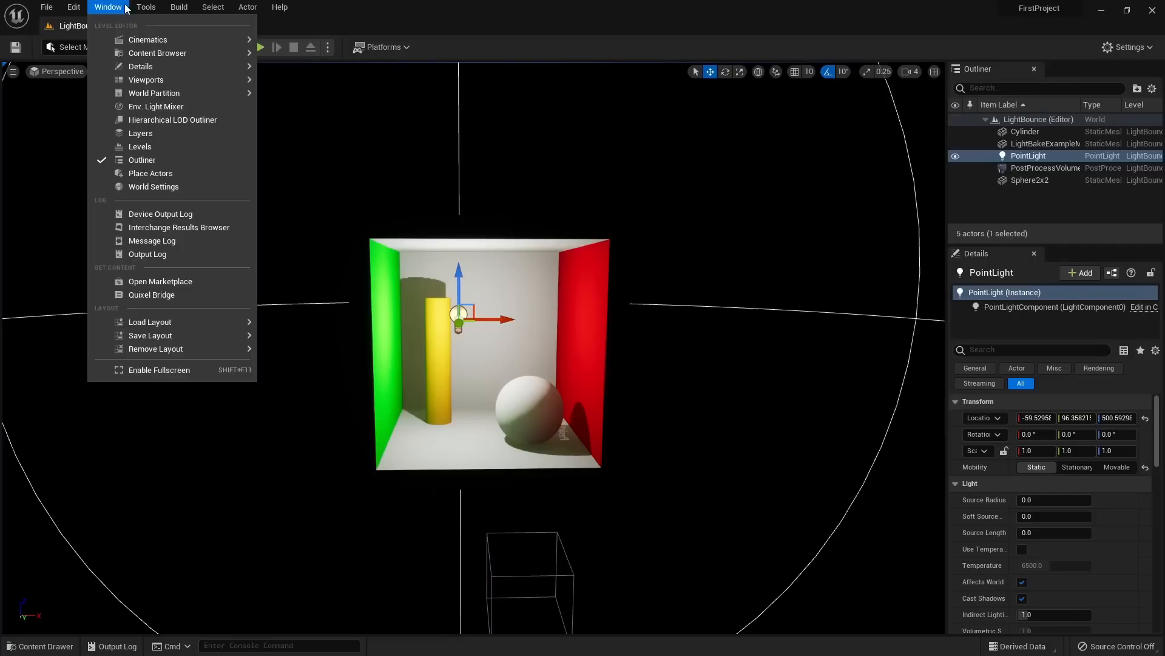
left_click(145, 185)
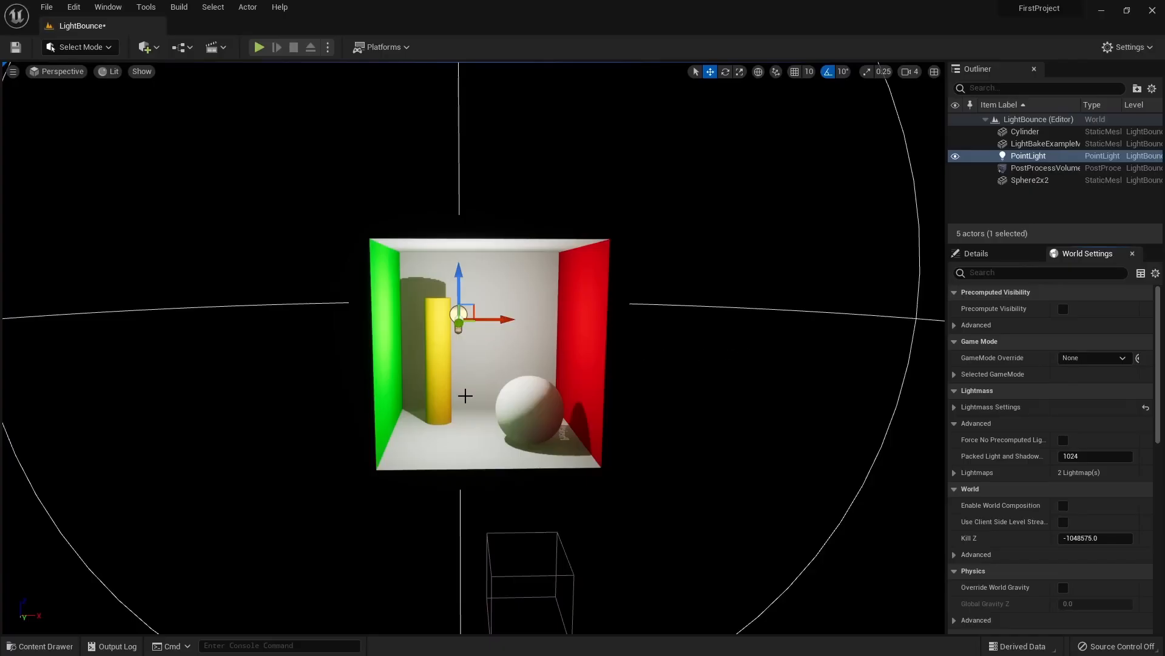
left_click(1063, 441)
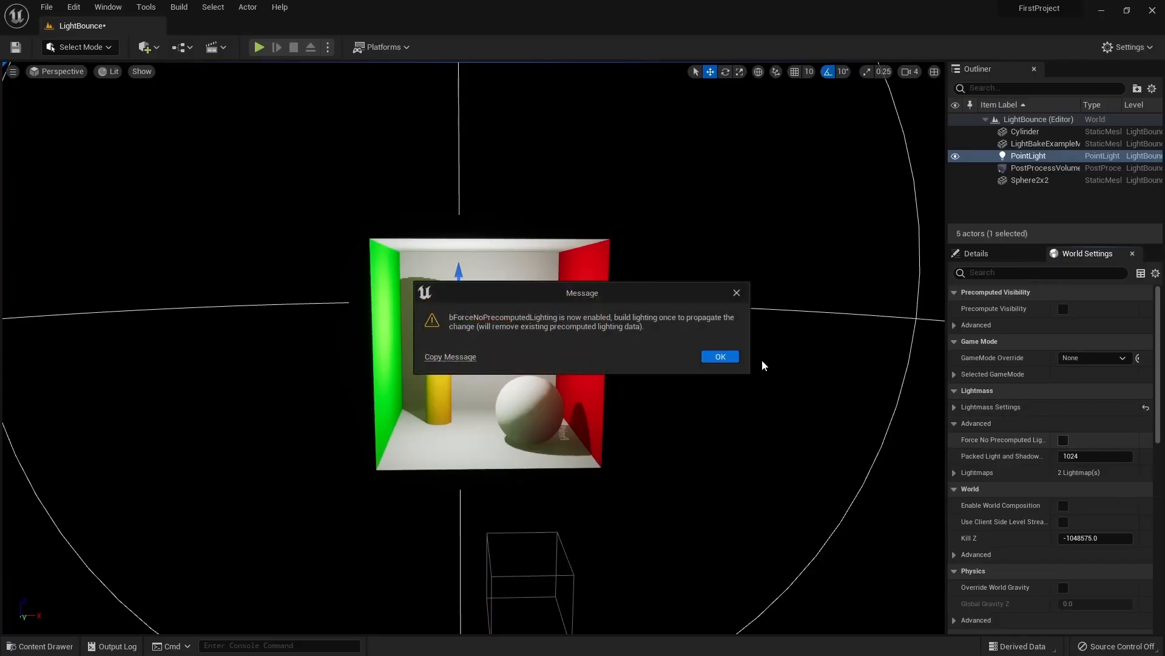
left_click(730, 359)
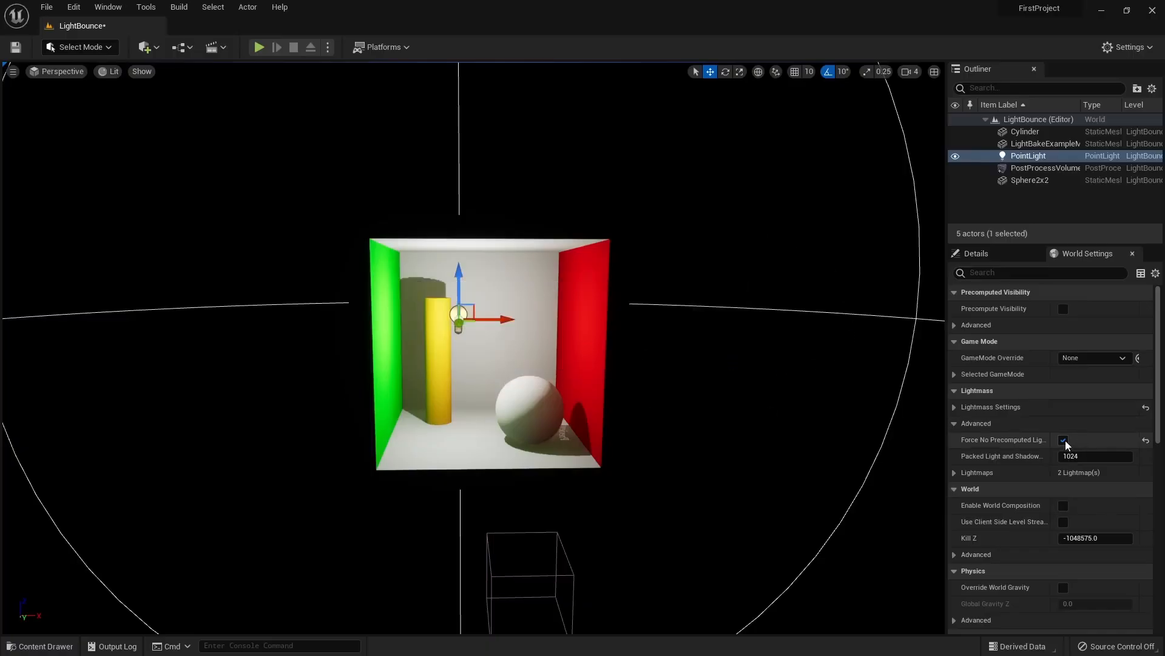
Build all levels to remove the precomputed lighting, and look over the Lightmass Settings
left_click(204, 6)
mouse_move(190, 6)
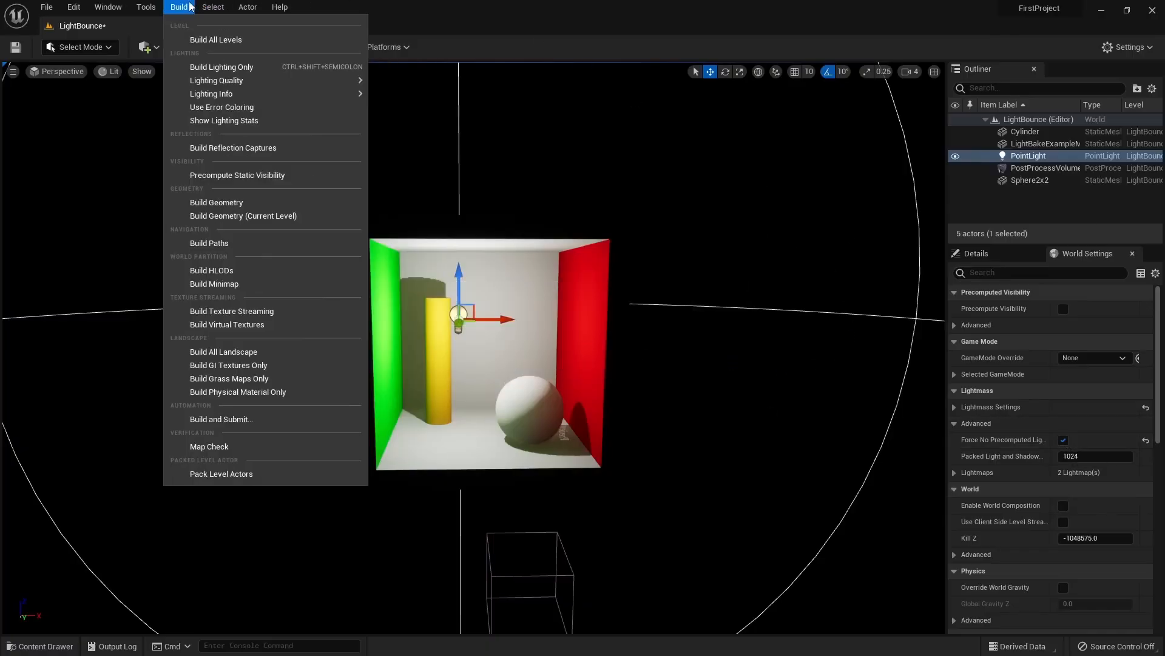
left_click(200, 39)
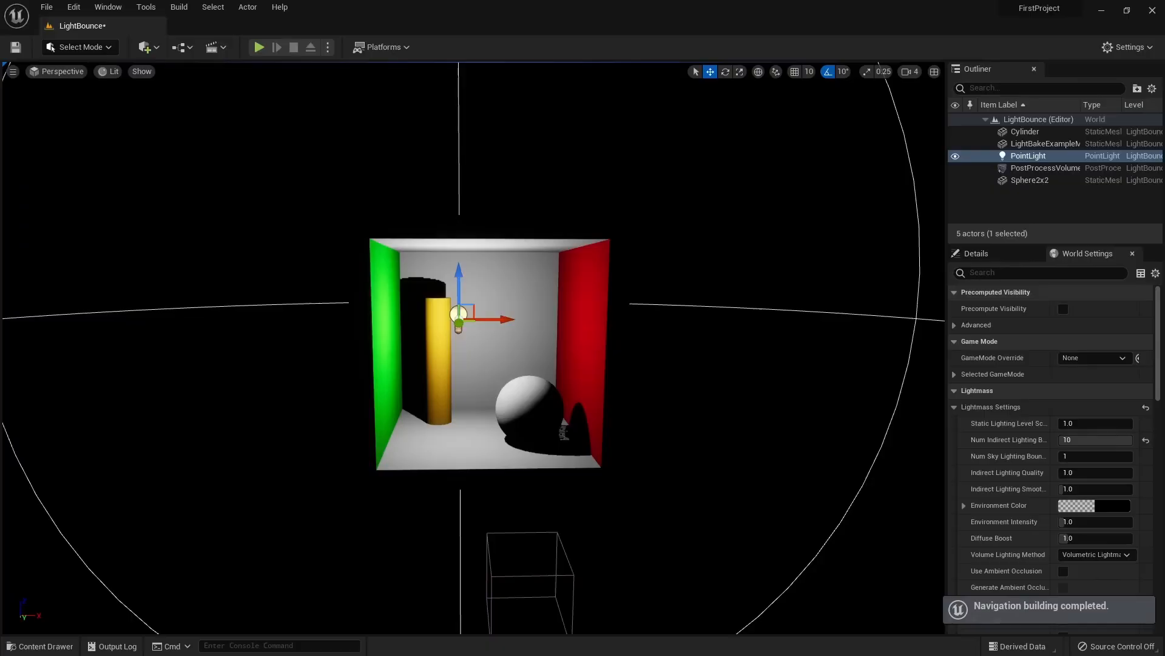
scroll(1017, 428, "down", 10)
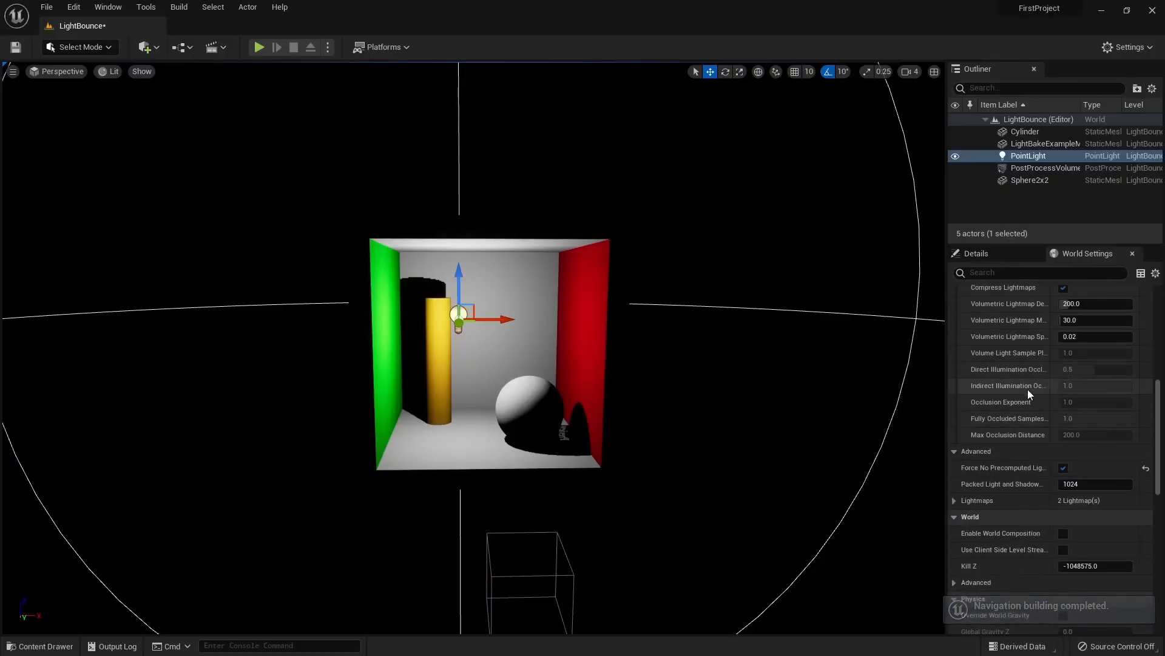
Set the PointLight's mobility to Movable and lower it in front of the cylinder to about X -88, Z 471
left_click(985, 256)
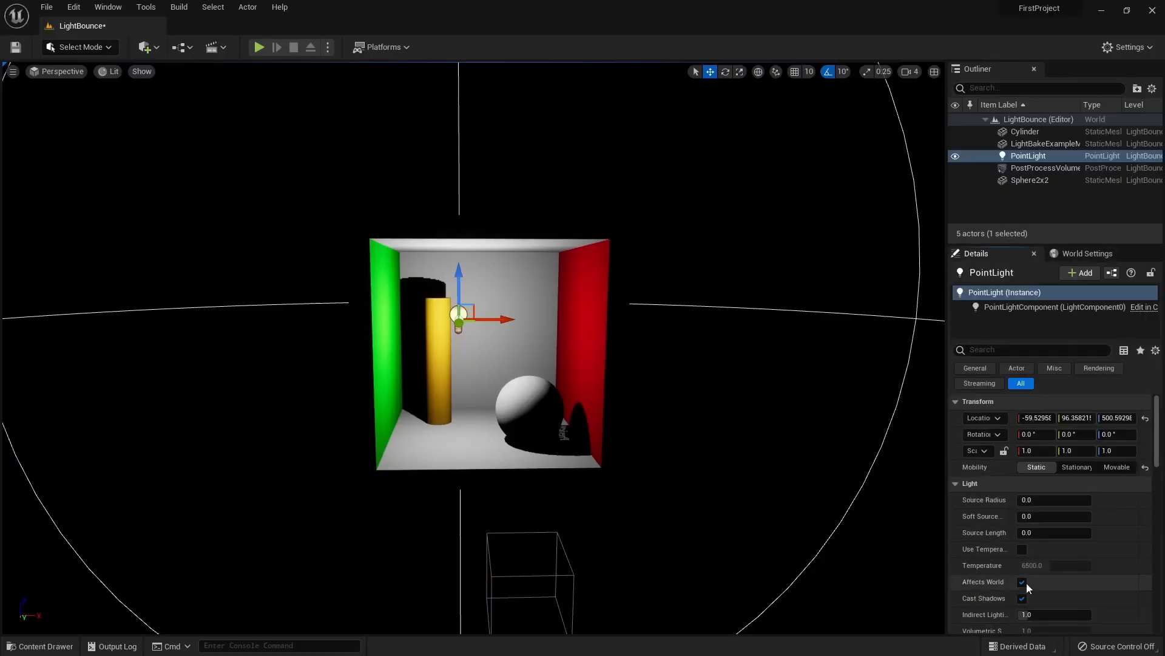
left_click(1120, 466)
left_click_drag(463, 300, 452, 358)
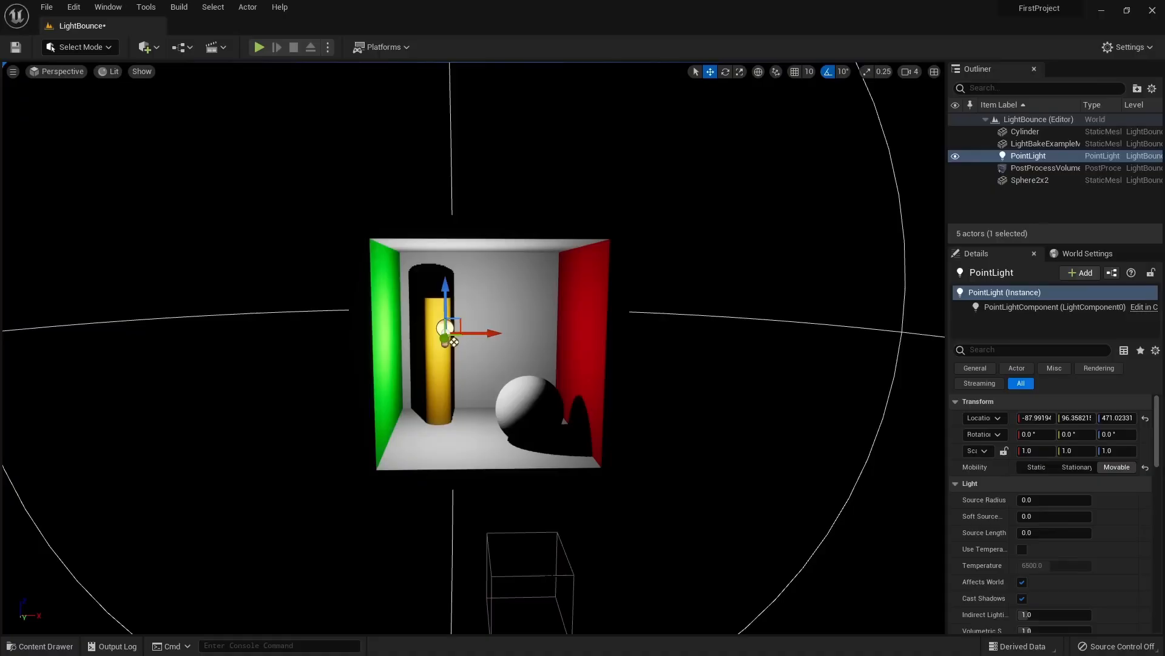
left_click(454, 342)
Compare Lumen and None as the PostProcessVolume's Global Illumination method, leaving it set to Lumen
scroll(1020, 539, "down", 10)
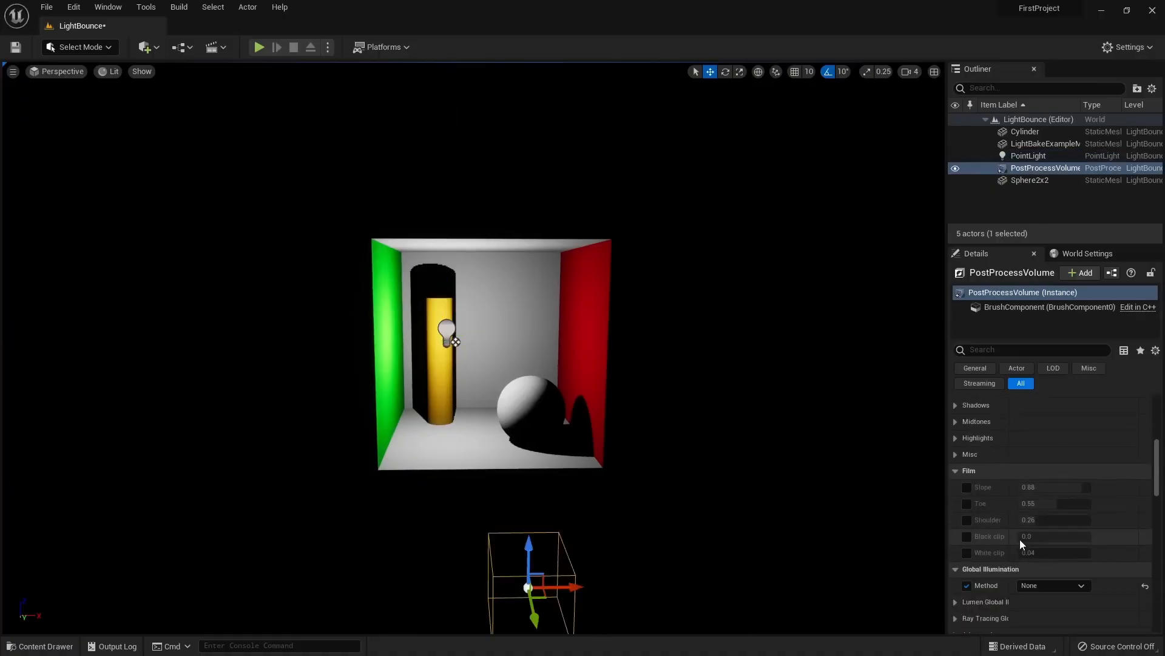
left_click_drag(1010, 514, 1021, 515)
right_click_drag(607, 364, 625, 359)
key("w")
left_click(1063, 430)
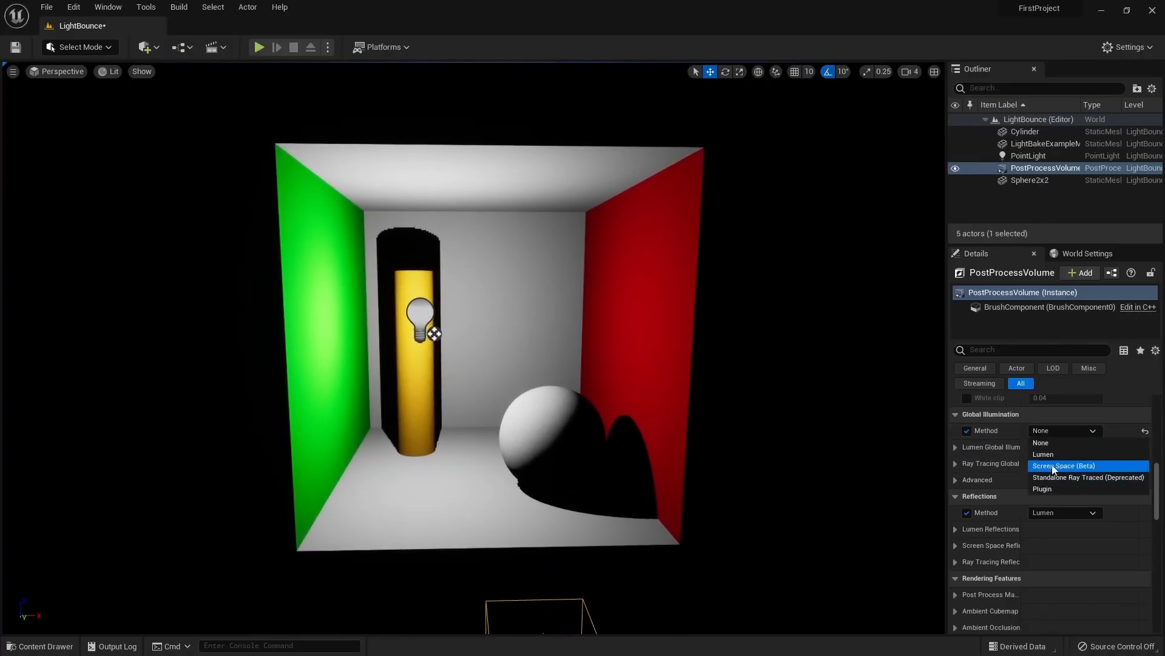
left_click(1057, 455)
left_click(1058, 432)
left_click(1056, 442)
left_click(1056, 431)
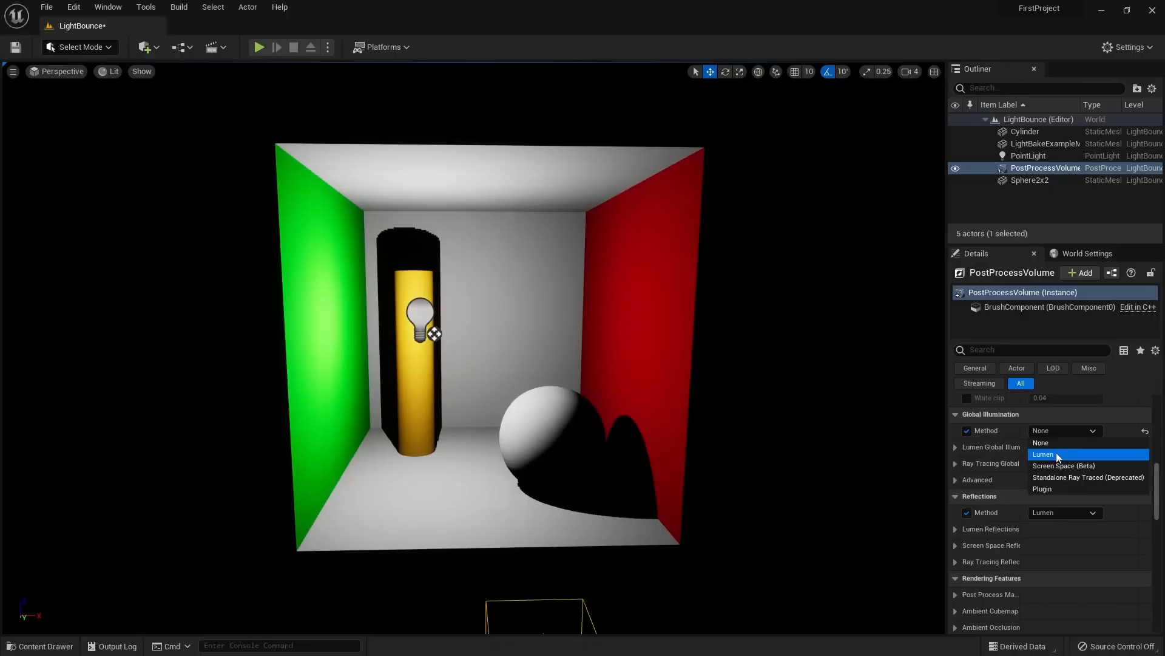
left_click(1056, 454)
Move the PointLight and Sphere2x2 around inside the box to test Lumen's dynamic response, and undo the latest moves
left_click(426, 319)
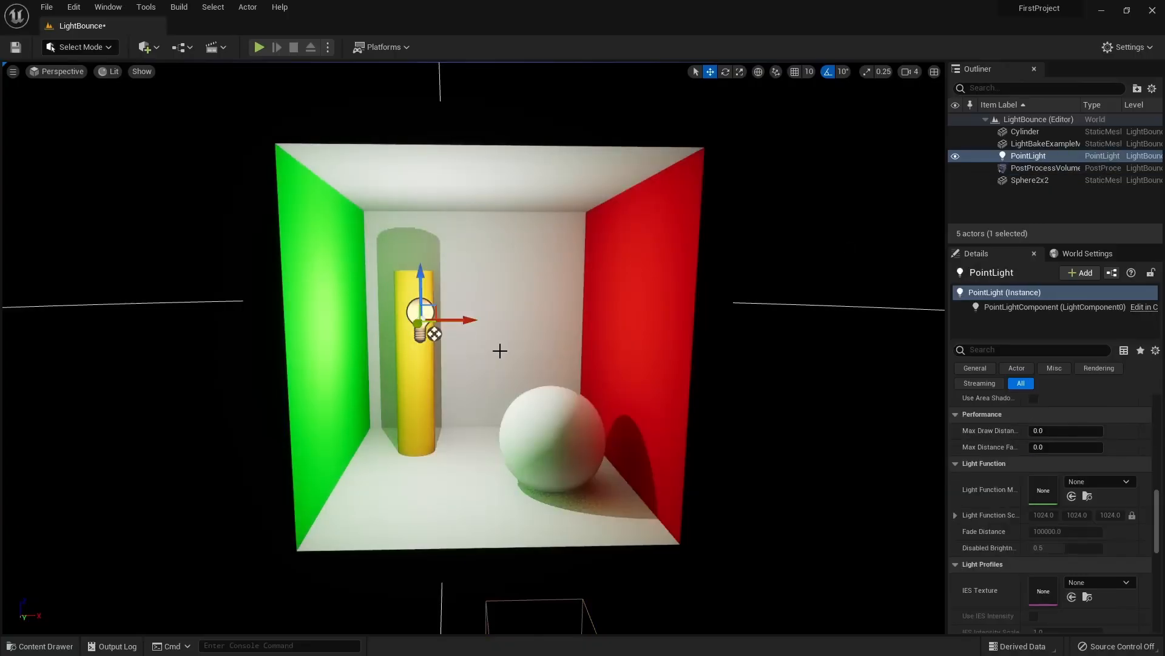
mouse_move(432, 308)
left_mouse_down()
mouse_move(479, 293)
mouse_move(574, 290)
mouse_move(599, 304)
mouse_move(553, 288)
mouse_move(389, 305)
mouse_move(557, 305)
mouse_move(563, 319)
mouse_move(437, 305)
left_mouse_up()
left_click(534, 419)
mouse_move(546, 441)
left_mouse_down()
mouse_move(567, 445)
mouse_move(571, 425)
mouse_move(516, 446)
mouse_move(540, 416)
mouse_move(479, 423)
mouse_move(535, 505)
mouse_move(558, 438)
mouse_move(556, 451)
left_mouse_up()
key("w")
key("ctrl+z")
key("ctrl+z")
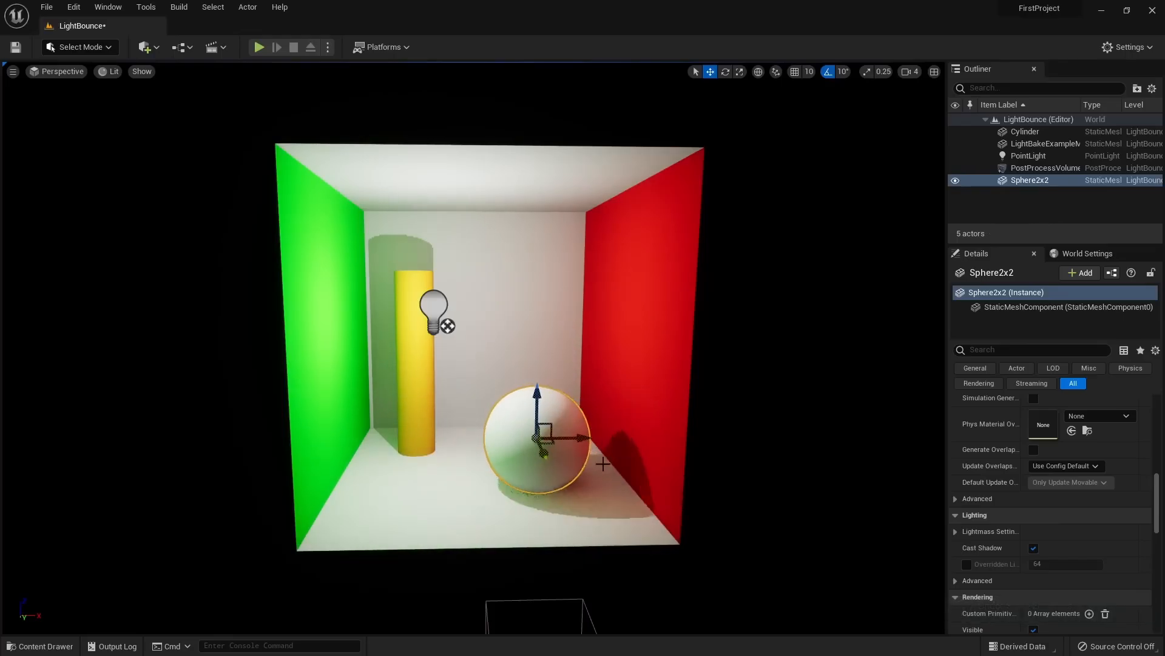
key("ctrl+z")
Move the PointLight across the box to just beside the red wall, above the sphere
mouse_move(526, 445)
right_mouse_down()
mouse_move(516, 443)
mouse_move(526, 445)
right_mouse_up()
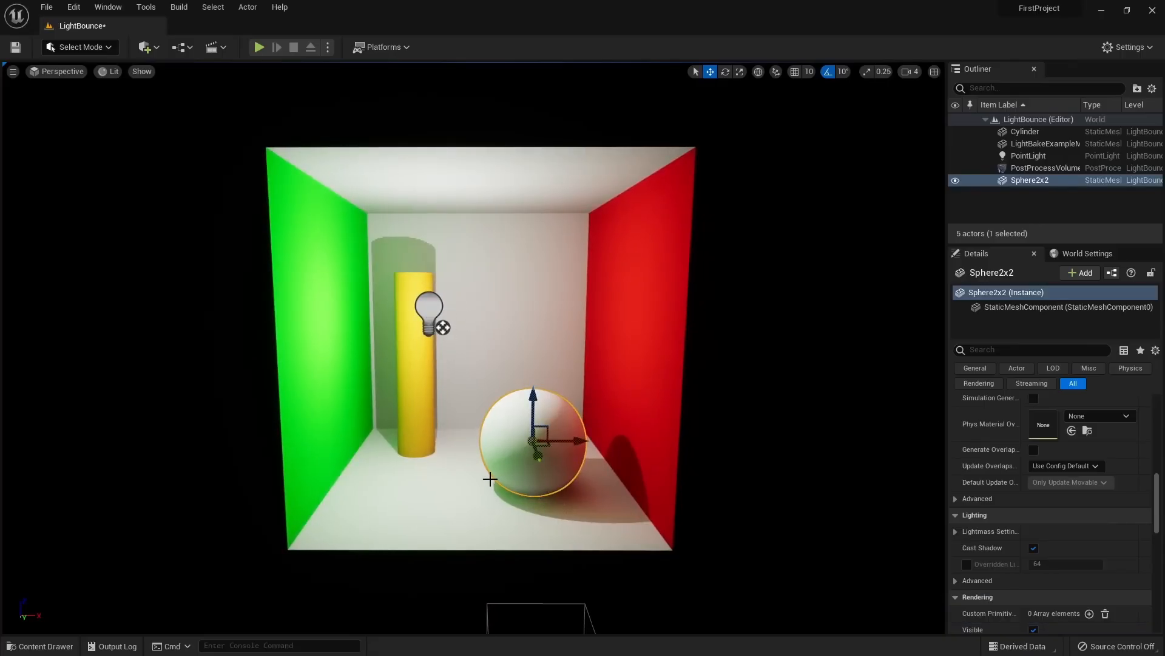
right_click_drag(493, 475, 487, 479)
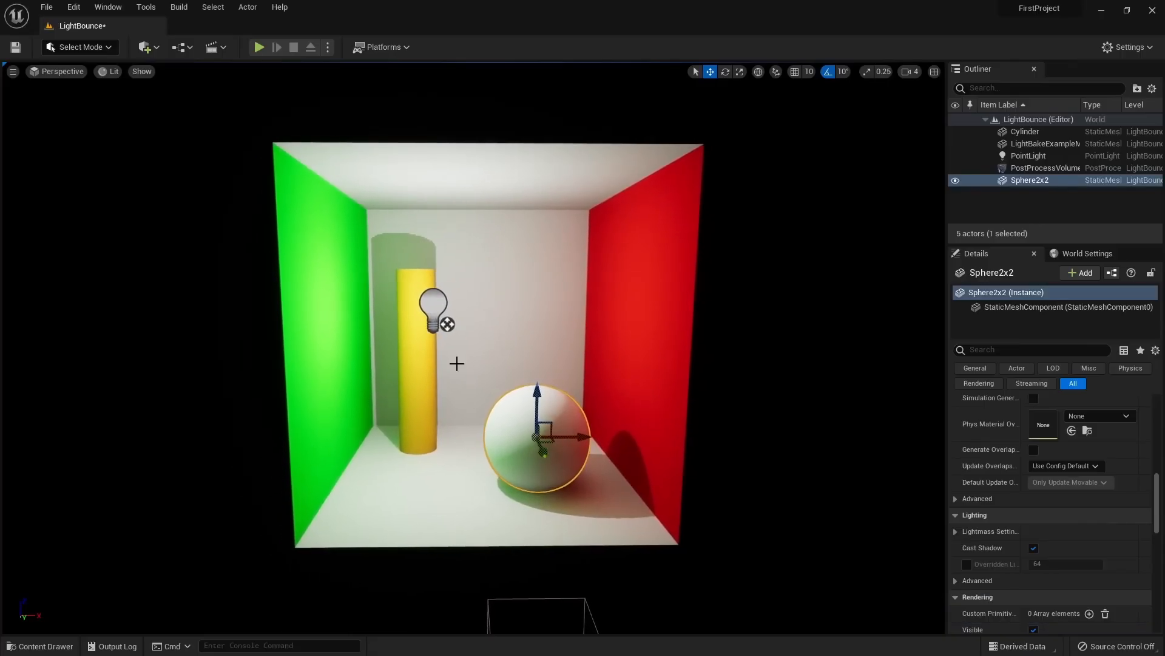
left_click(431, 308)
left_click_drag(460, 310, 604, 343)
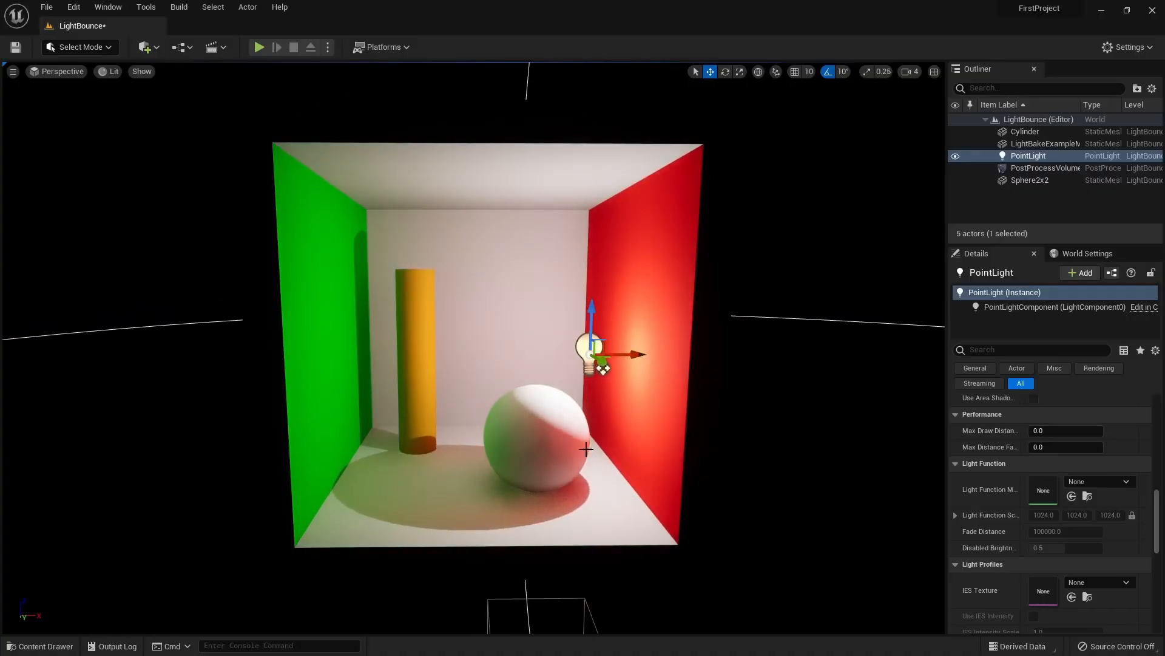
Move the PointLight from the red wall to beside the cylinder's upper end, at about X -71, Y 96, Z 503
key("w")
key("d")
right_click_drag(560, 428, 540, 428)
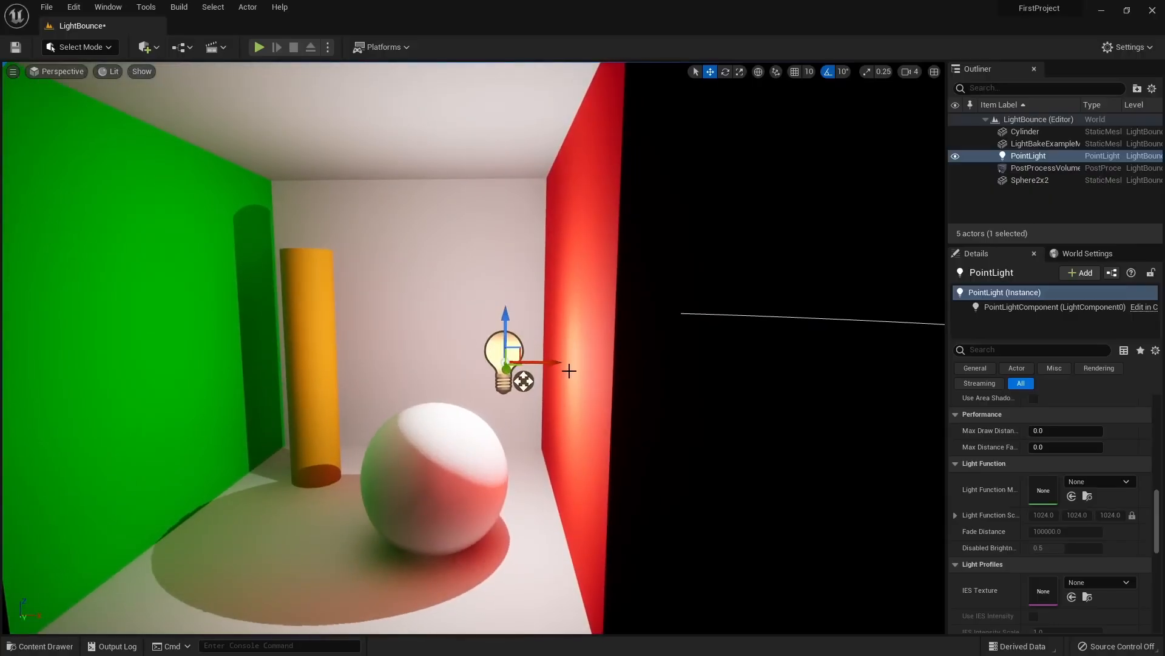
right_click_drag(481, 497, 464, 525)
key("w")
left_click_drag(602, 251, 363, 207)
right_click_drag(492, 510, 484, 506)
key("s")
left_click_drag(490, 263, 438, 220)
key("s")
right_click_drag(541, 341, 515, 325)
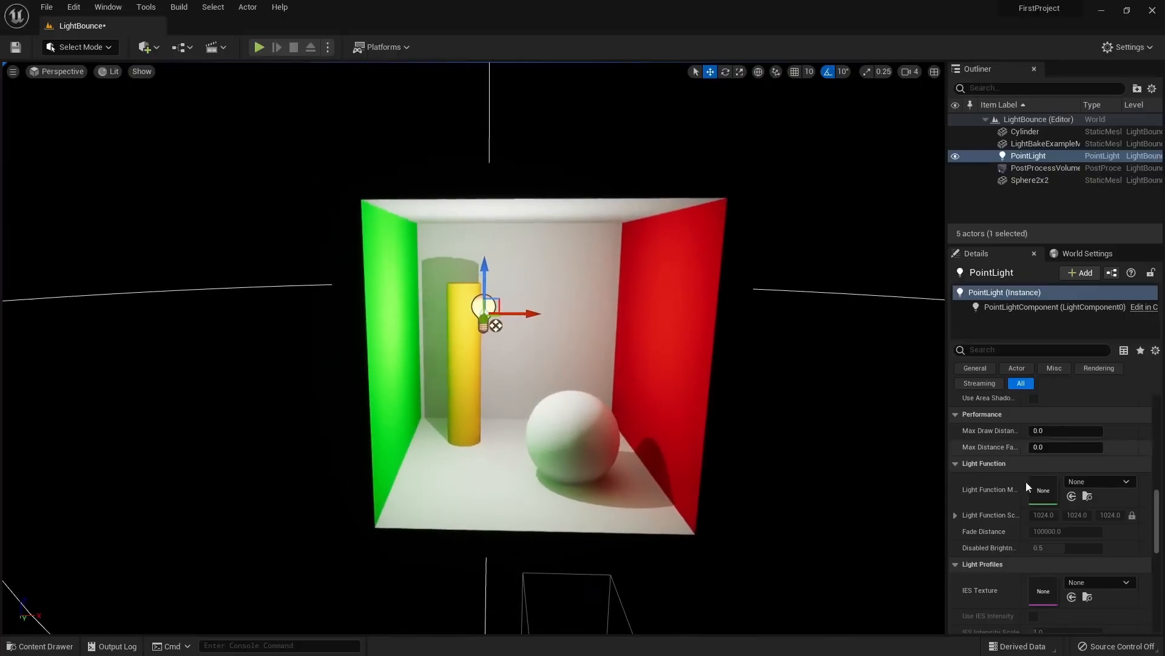
Raise the PointLight's Source Radius to about 49.8 and inspect the shadows around the cylinder and sphere
scroll(1027, 468, "up", 8)
key("w")
right_click_drag(668, 395, 731, 433)
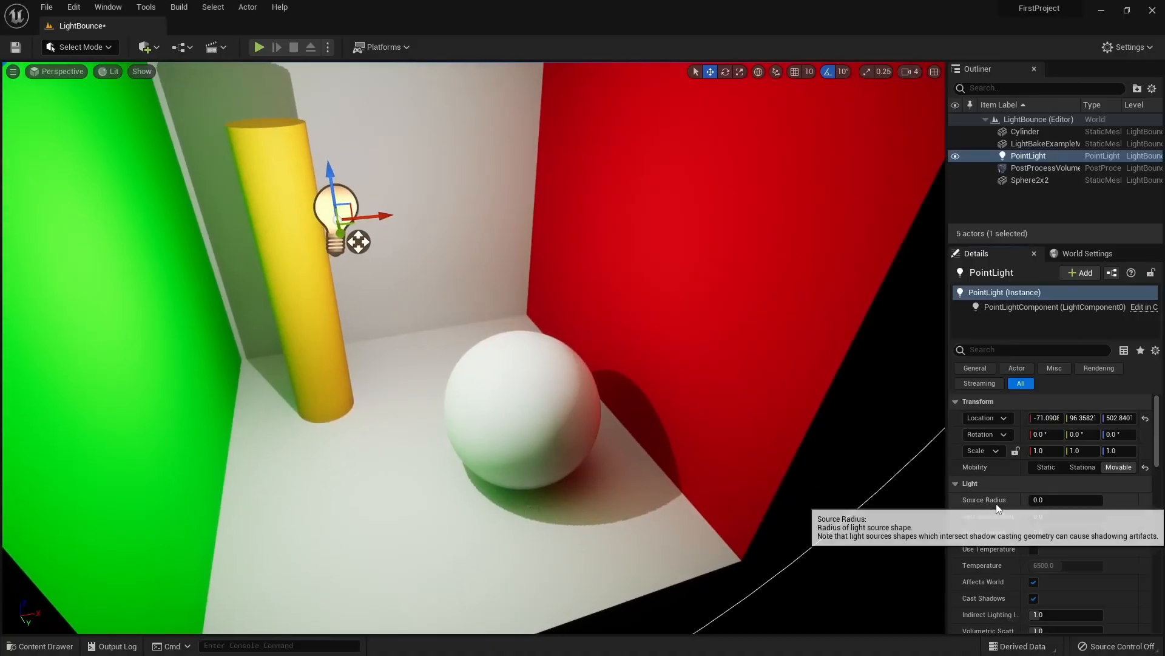
left_click_drag(1056, 499, 1105, 499)
right_click_drag(582, 285, 529, 253)
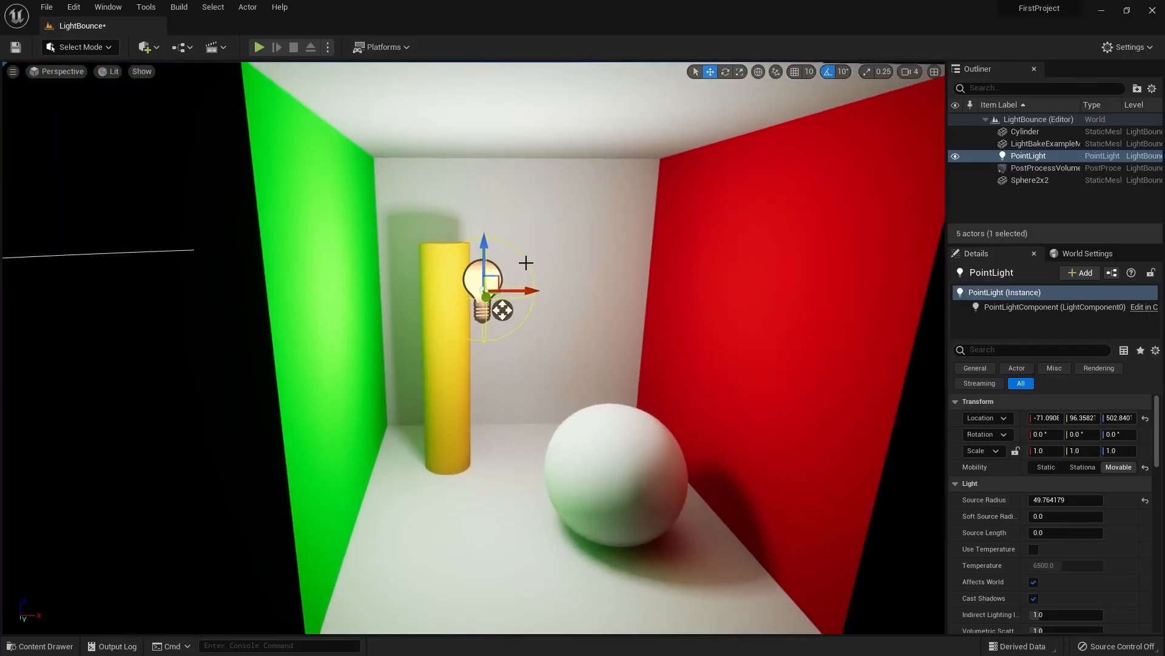
mouse_move(493, 272)
left_mouse_down()
mouse_move(626, 281)
mouse_move(513, 273)
mouse_move(645, 270)
mouse_move(494, 276)
left_mouse_up()
scroll(494, 276, "down", 8)
right_click_drag(494, 276, 498, 254)
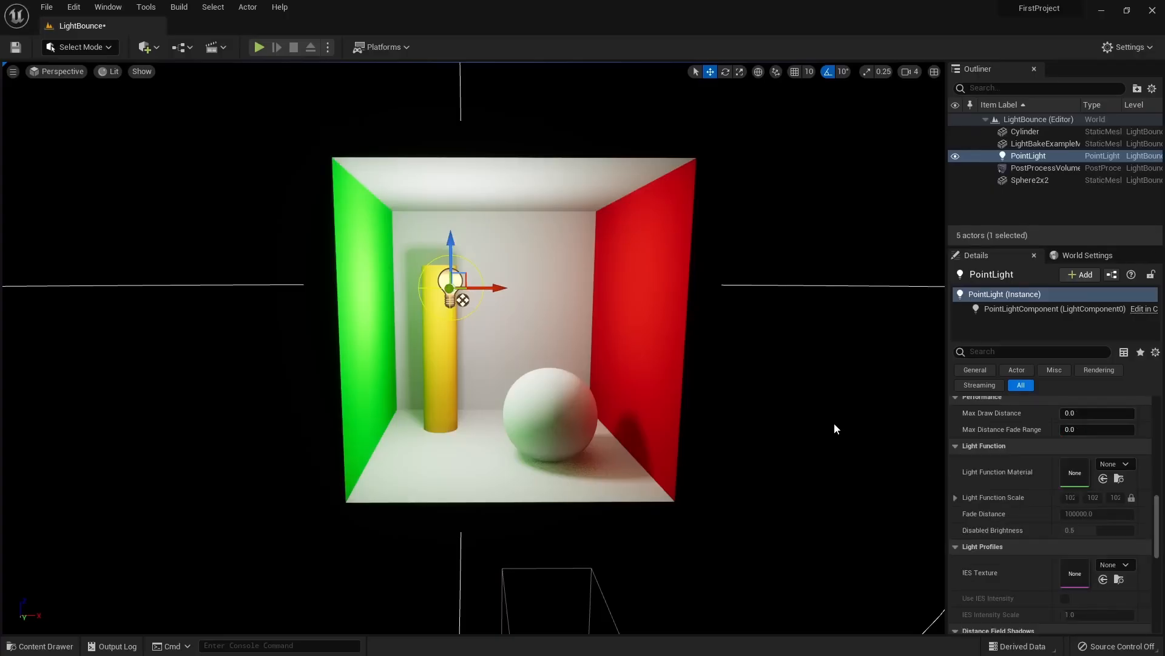
Apply the M_Emmisive_Inst material from the LightingExamples Materials folder to Sphere2x2
key("ctrl+space")
left_click(112, 513)
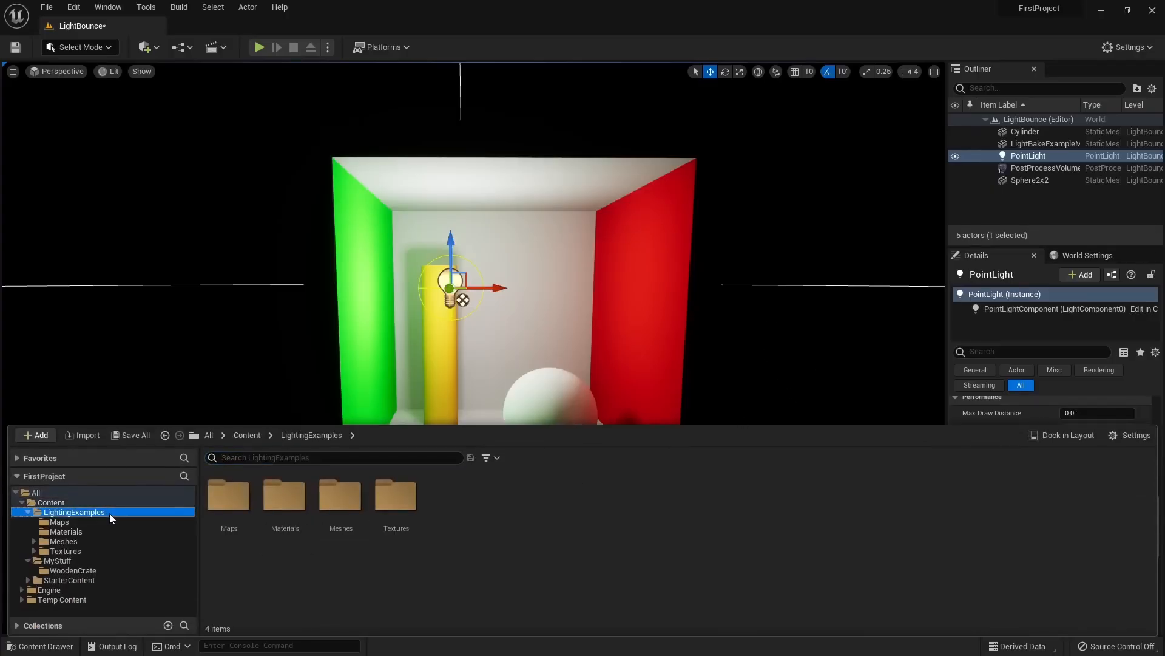
left_click(72, 531)
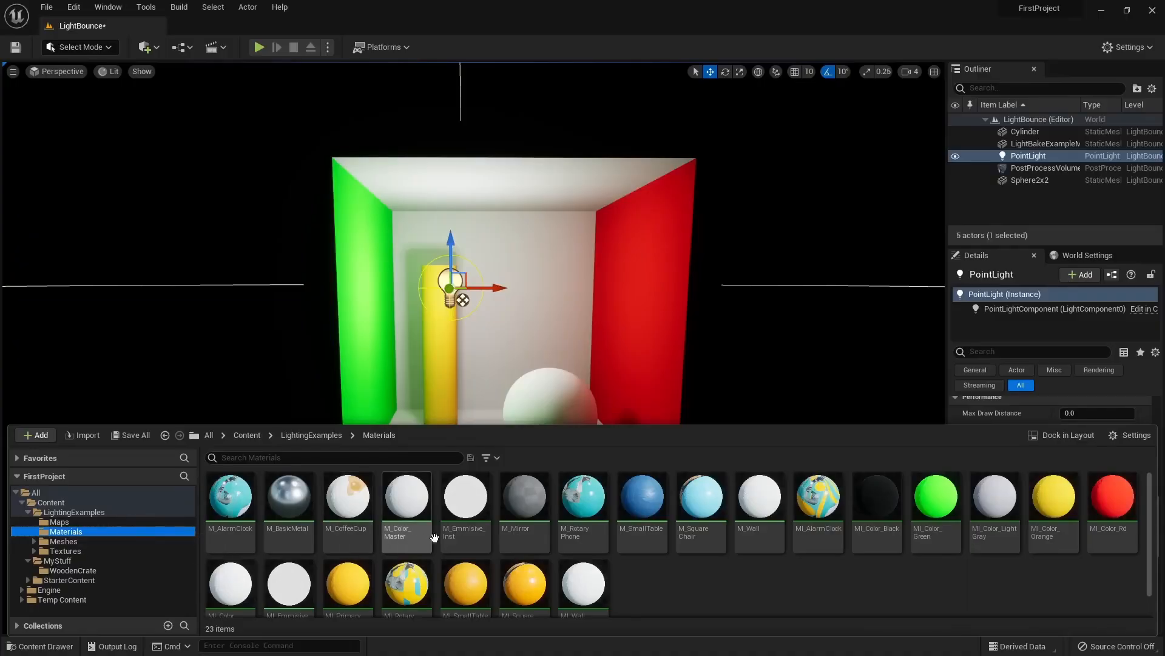
left_click_drag(465, 522, 561, 389)
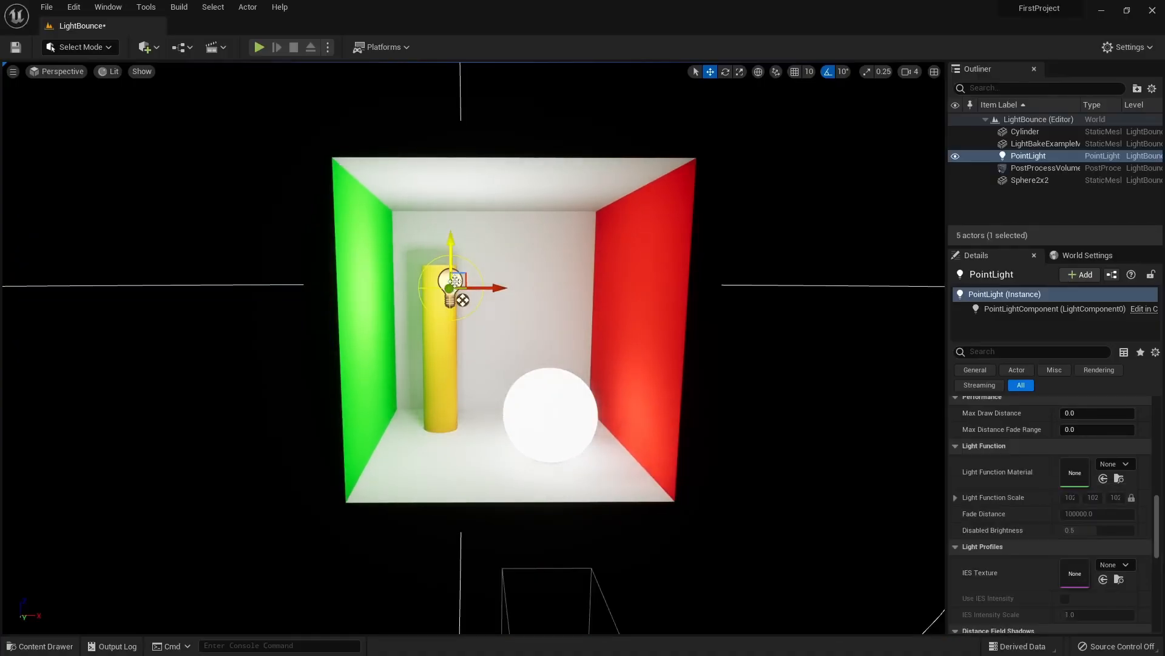
Delete the PointLight and move the emissive sphere up in front of the cylinder to test it as the light source
key("Delete")
left_click(559, 403)
left_click_drag(561, 401, 449, 294)
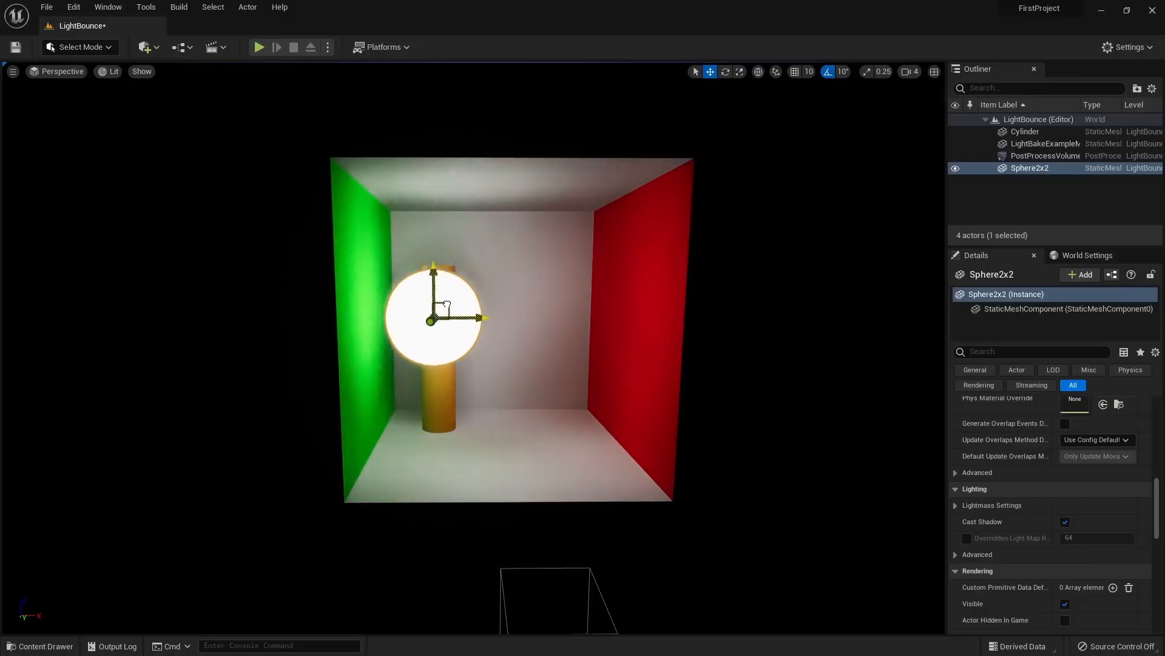
Undo the sphere's movement, the PointLight deletion and the emissive material assignment
key("ctrl+z")
key("ctrl+z")
key("ctrl+z")
key("ctrl+z")
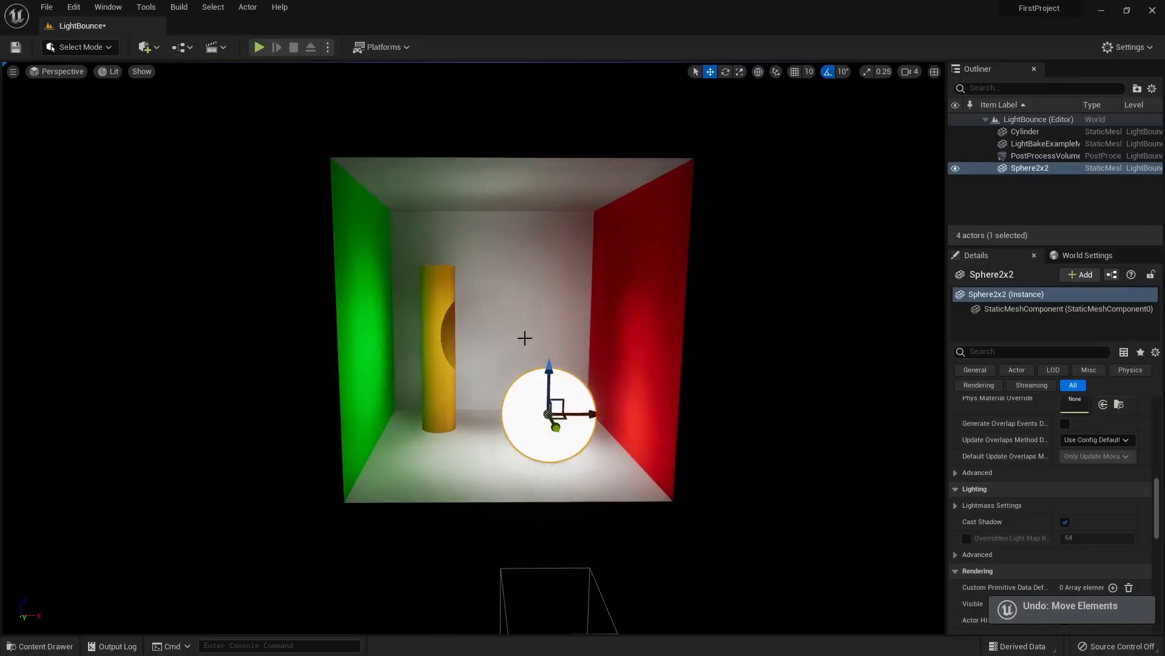
key("ctrl+z")
key("ctrl+z")
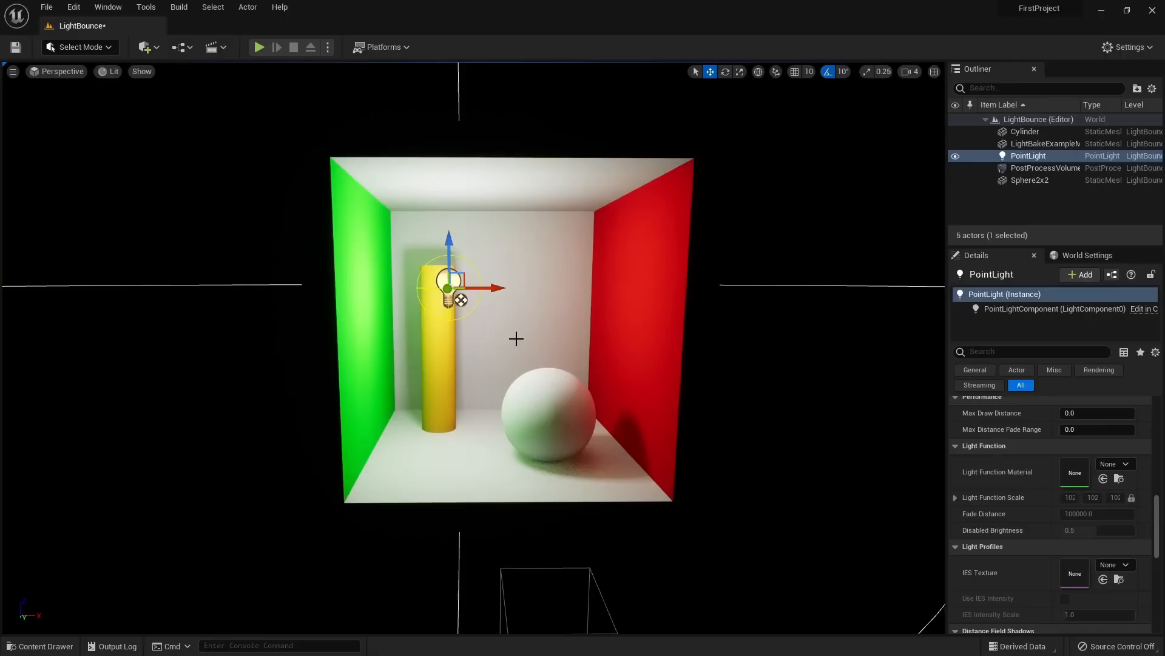
Replace the PointLight with a newly added Point Light placed just above the top of the cylinder
key("Delete")
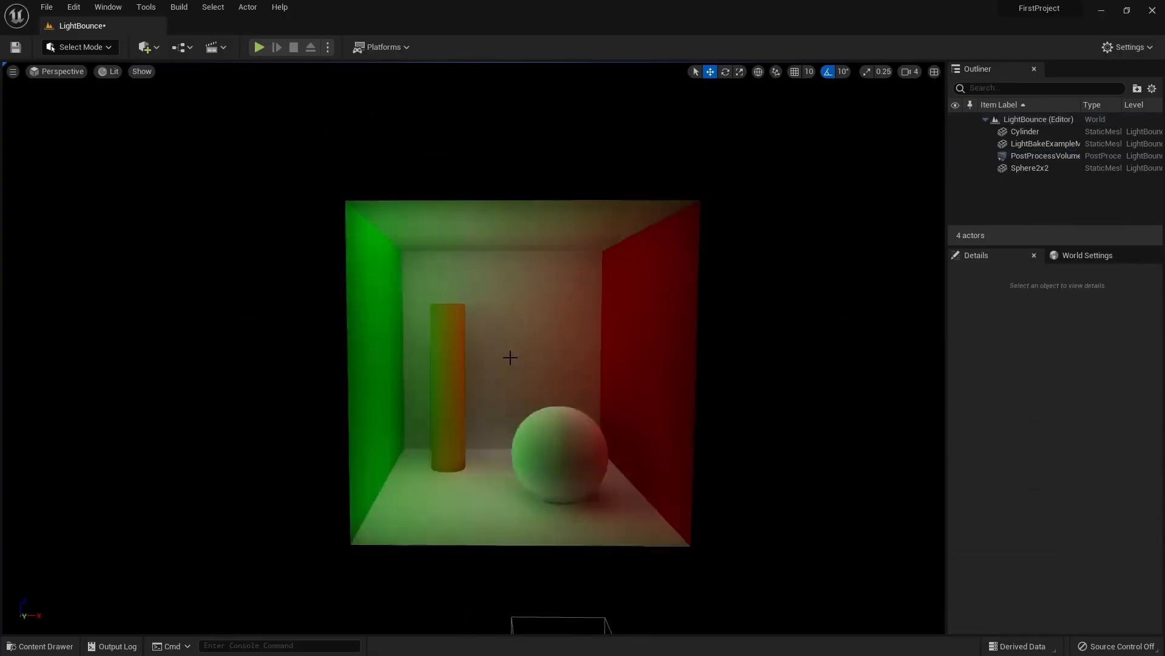
left_click(157, 48)
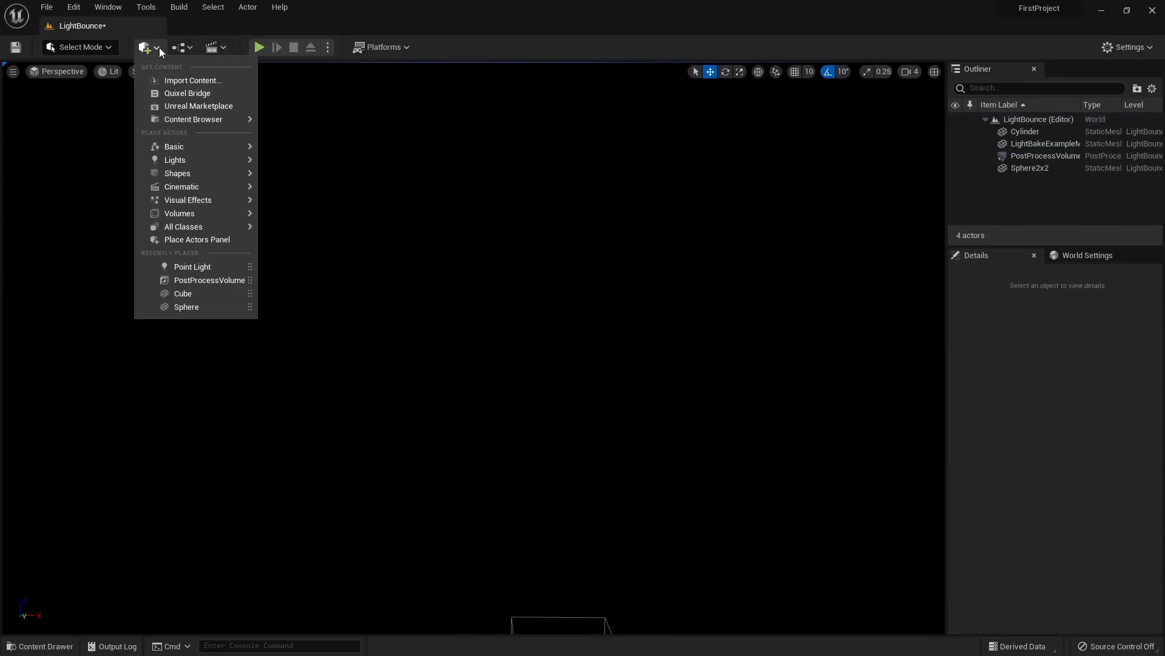
mouse_move(198, 171)
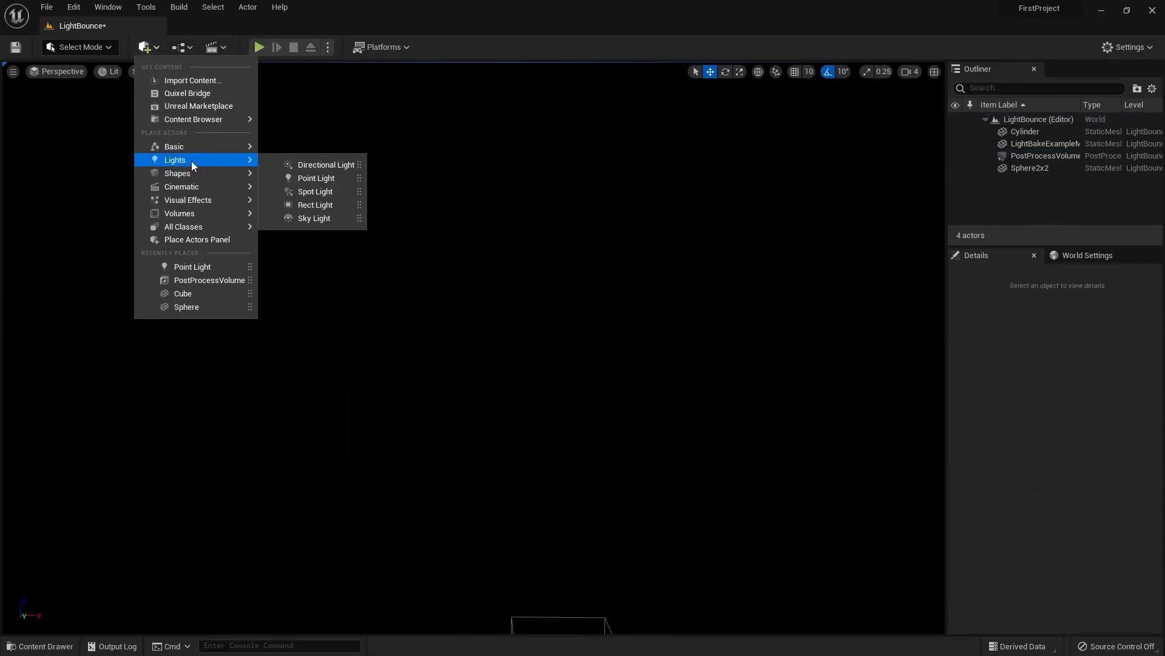
left_click(310, 178)
left_click_drag(490, 419, 458, 264)
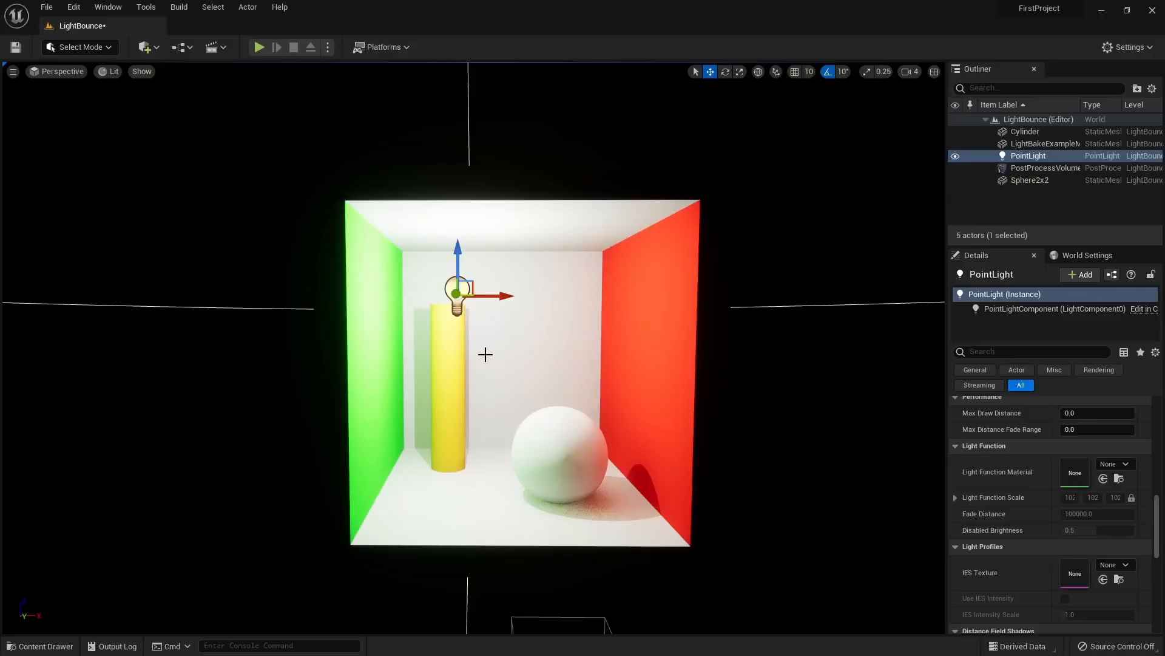
Test the new PointLight at 100 cd while shifting it slightly away from the cylinder, and set its Intensity to 4 cd
scroll(1047, 492, "up", 10)
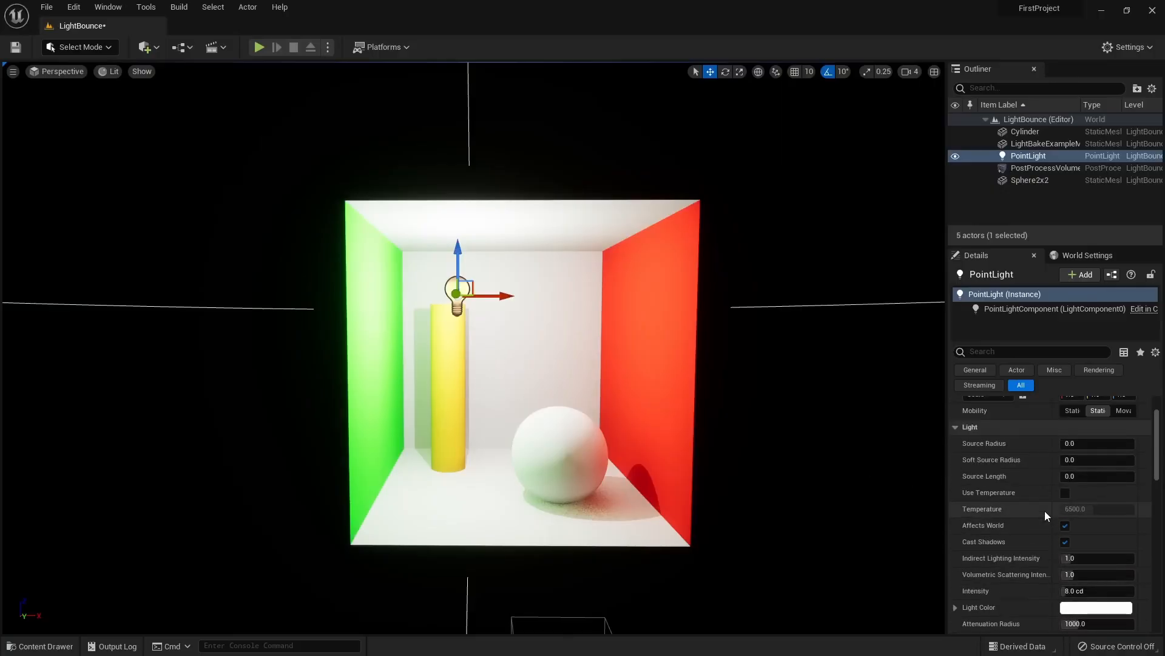
scroll(1044, 503, "down", 3)
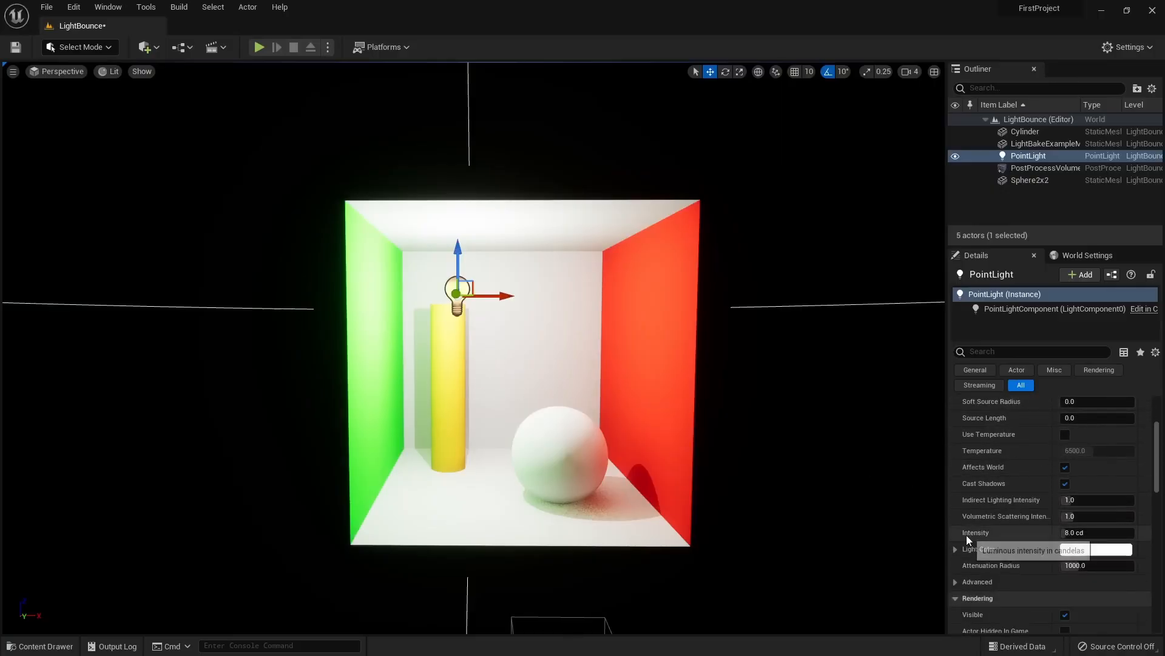
left_click(1099, 532)
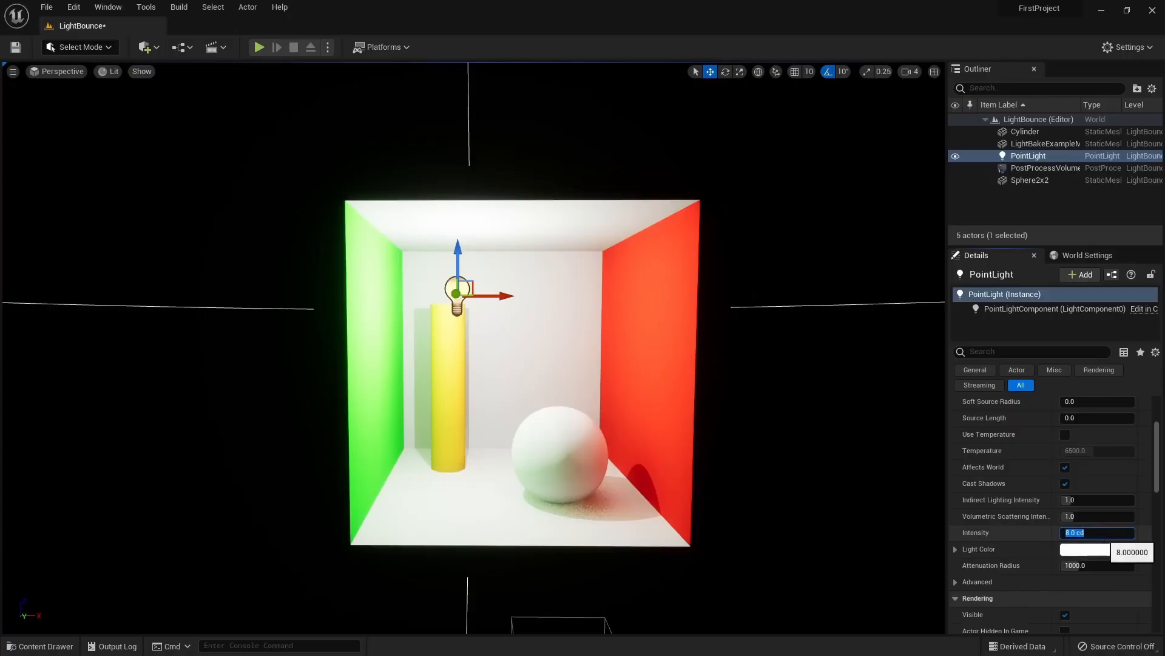
type("1")
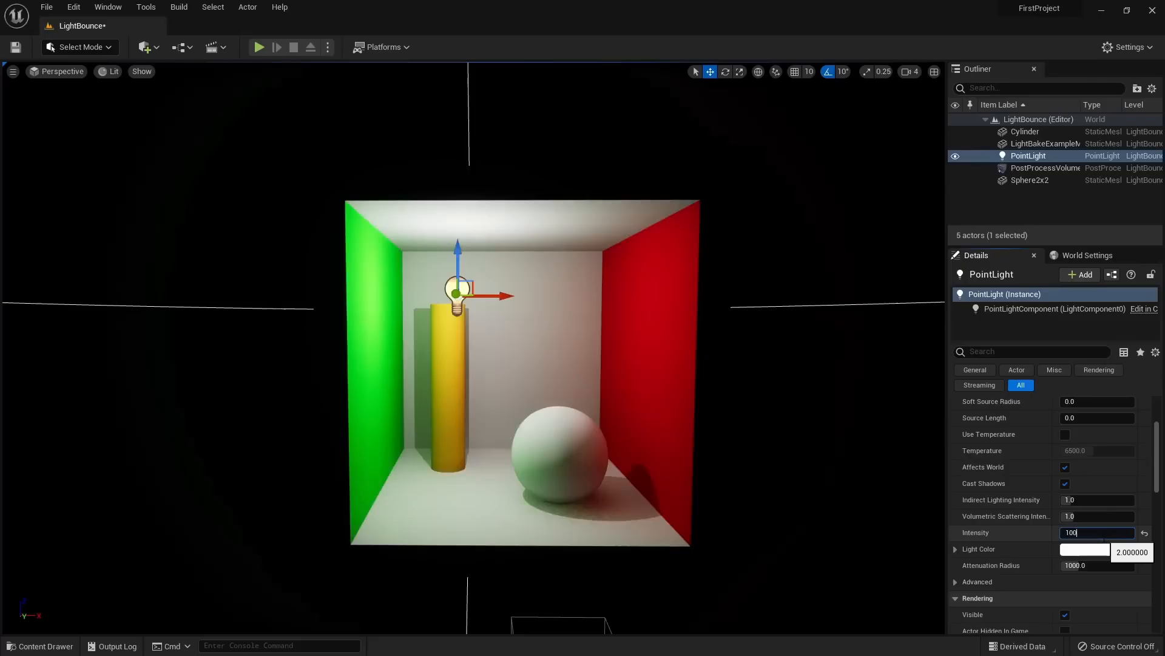
type("00")
key("Return")
left_click_drag(465, 285, 487, 303)
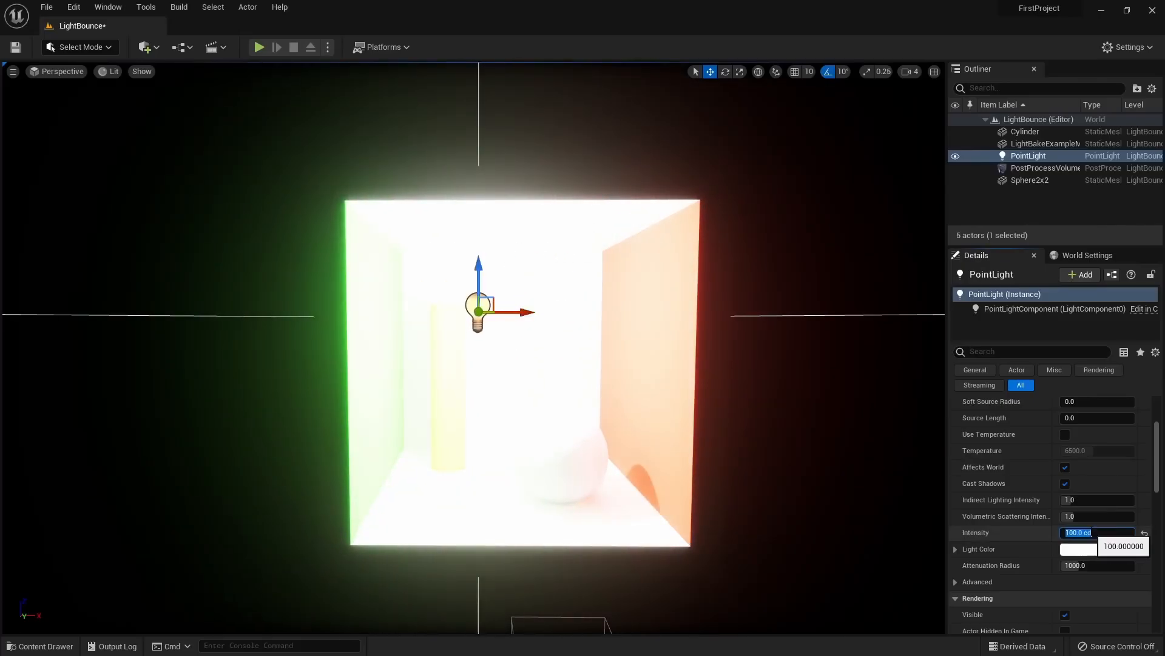
type("4")
key("Return")
Increase the PointLight's Source Radius to about 58 and inspect the softer shadows up close
scroll(1089, 532, "up", 3)
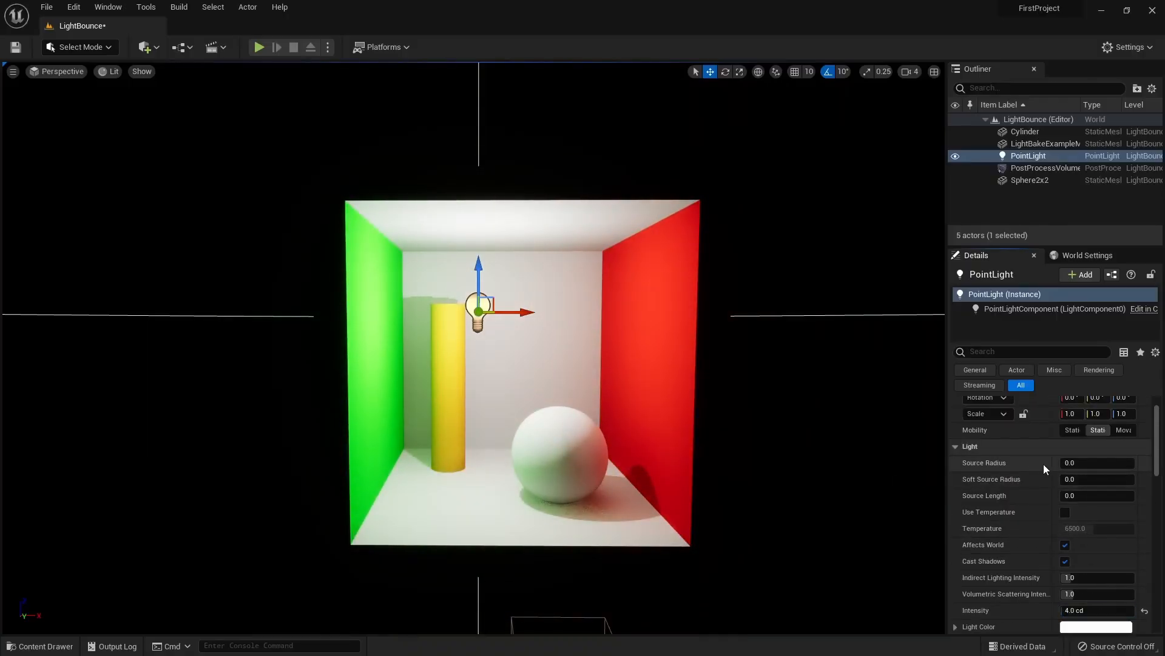
left_click_drag(1067, 463, 1093, 463)
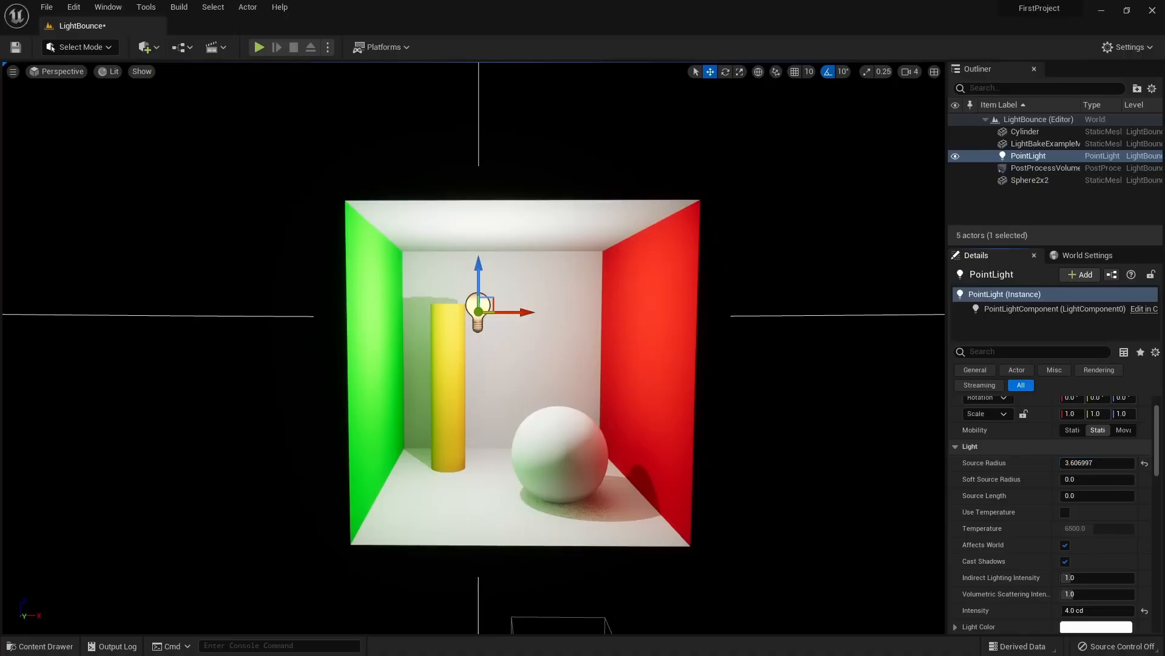
left_click(12, 72)
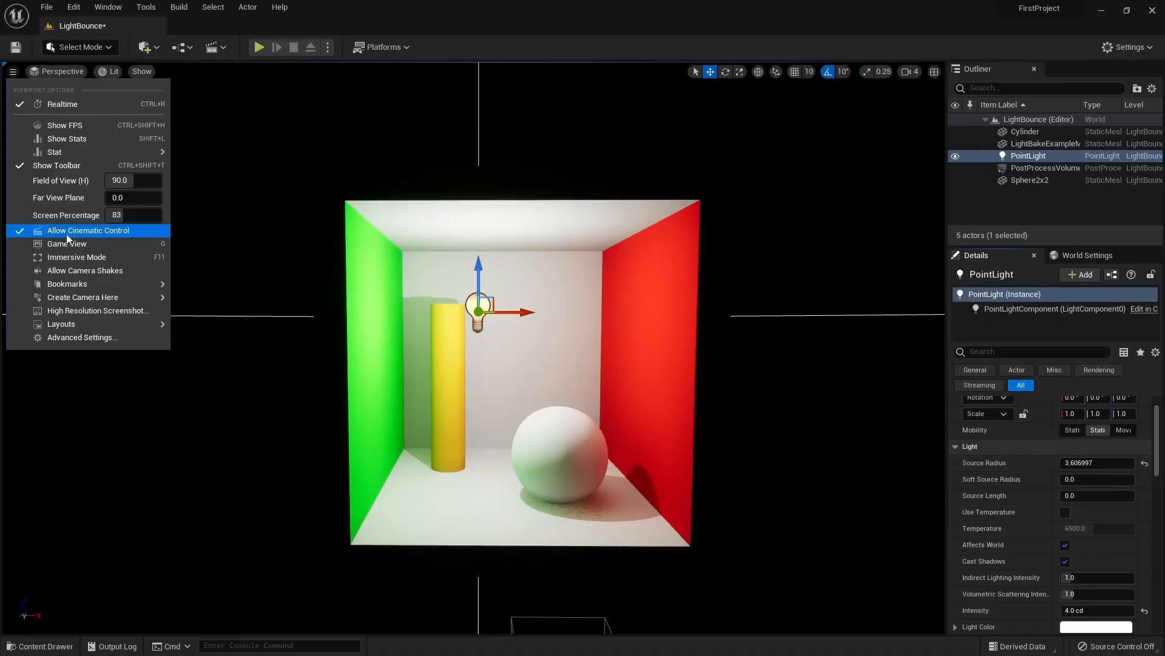
left_click(1027, 388)
left_click_drag(1068, 464, 1114, 463)
key("w")
right_click_drag(473, 327, 534, 303)
mouse_move(707, 401)
right_mouse_down()
mouse_move(755, 397)
mouse_move(707, 401)
right_mouse_up()
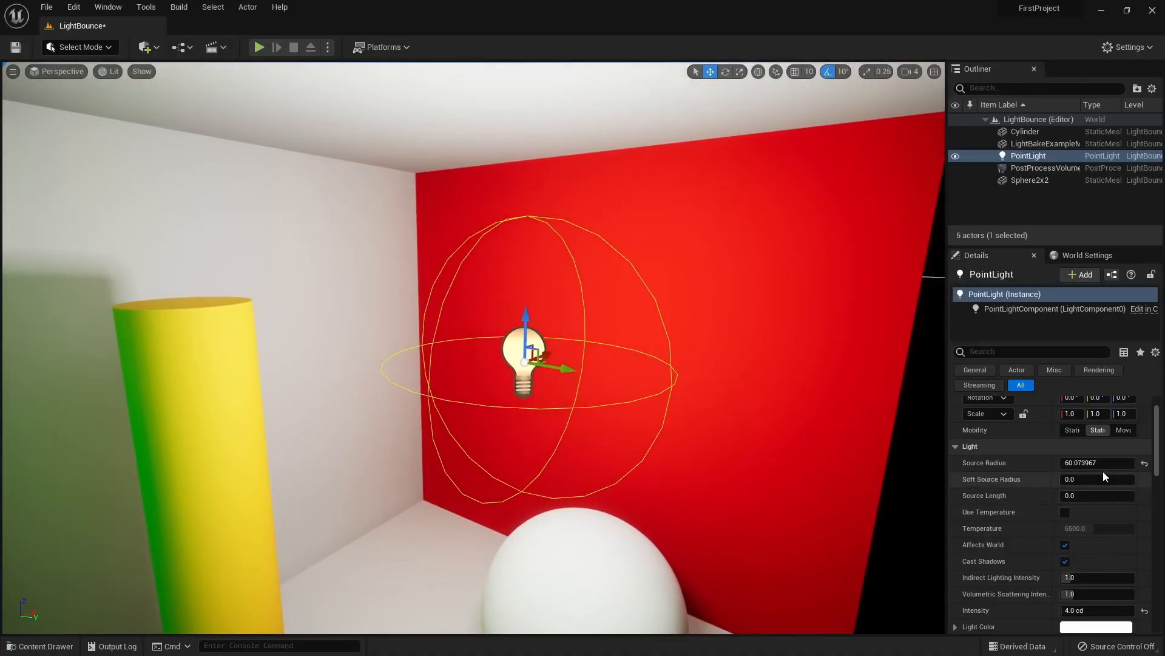
mouse_move(1099, 463)
left_mouse_down()
mouse_move(1077, 463)
mouse_move(1106, 461)
left_mouse_up()
right_click_drag(707, 401, 680, 443)
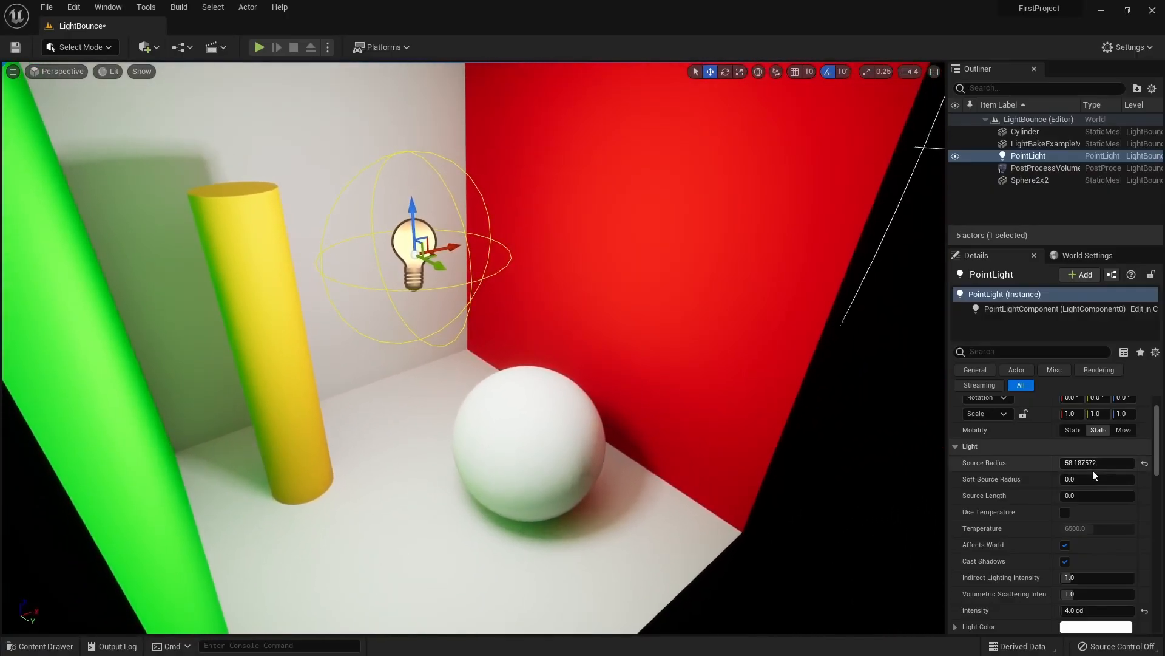
Lower the PointLight's Source Radius to 0 to compare sharp shadows, and finish with a radius of about 18.9
left_click_drag(1096, 462, 1072, 463)
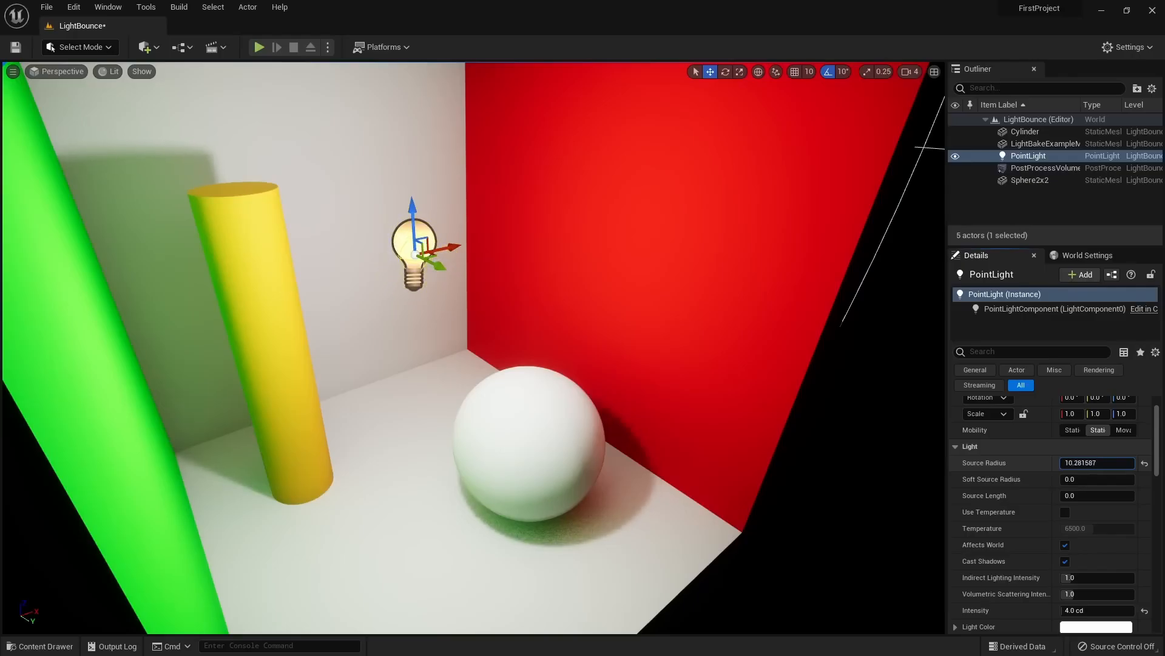
left_click_drag(1080, 463, 1079, 463)
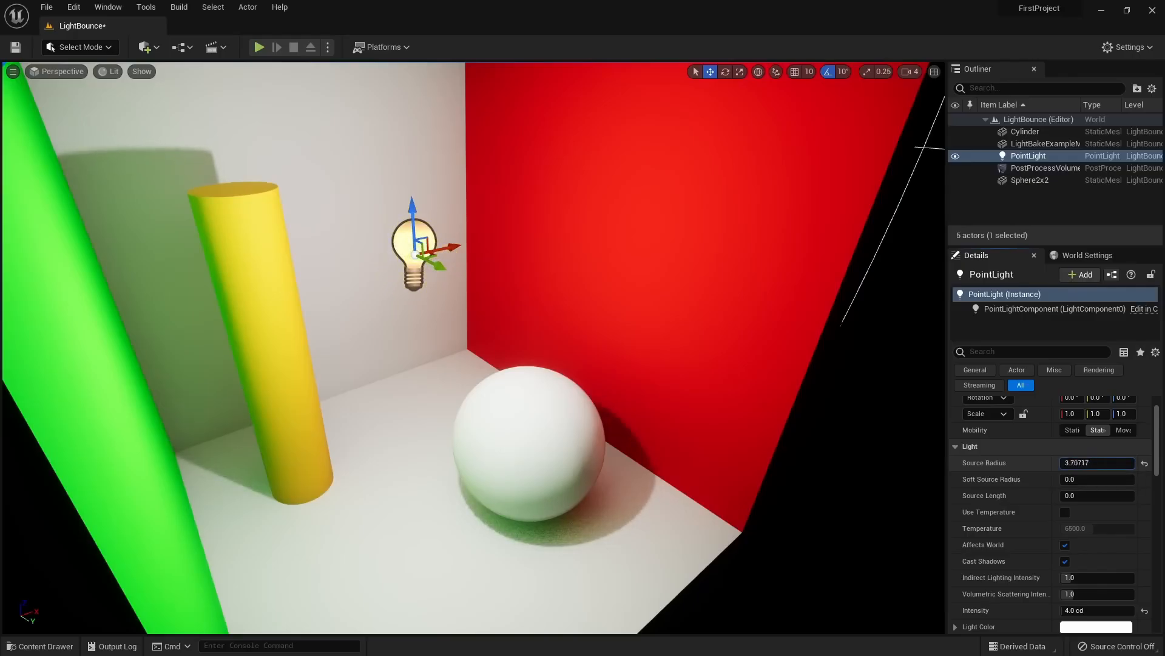
type("0")
key("Return")
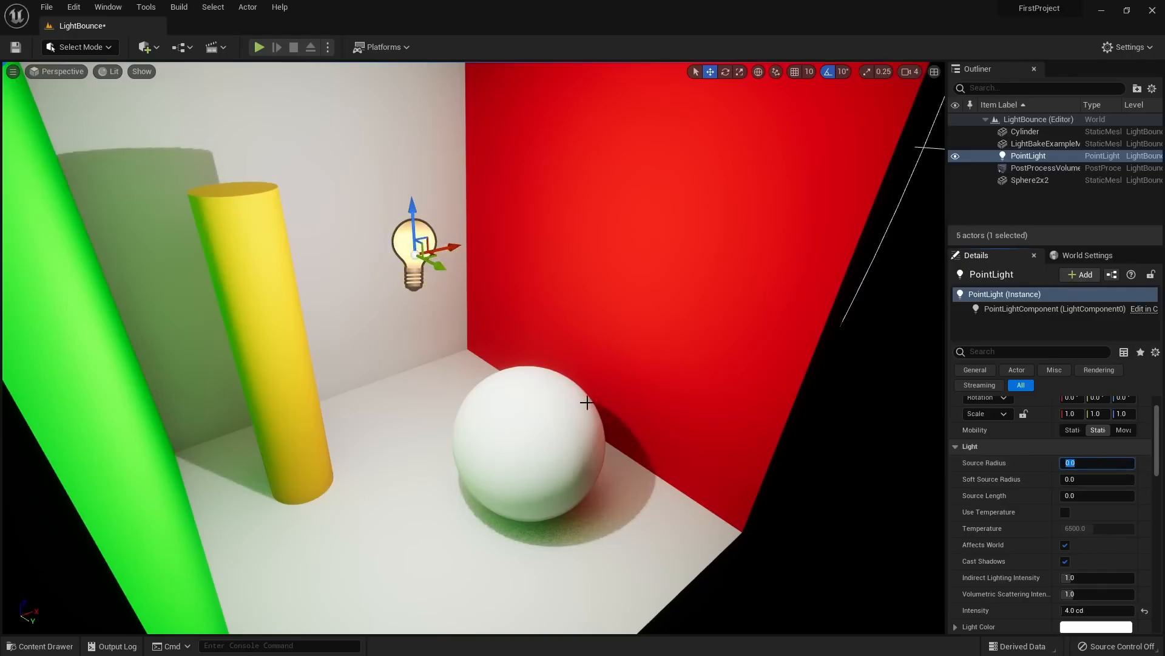
right_click_drag(588, 402, 661, 461)
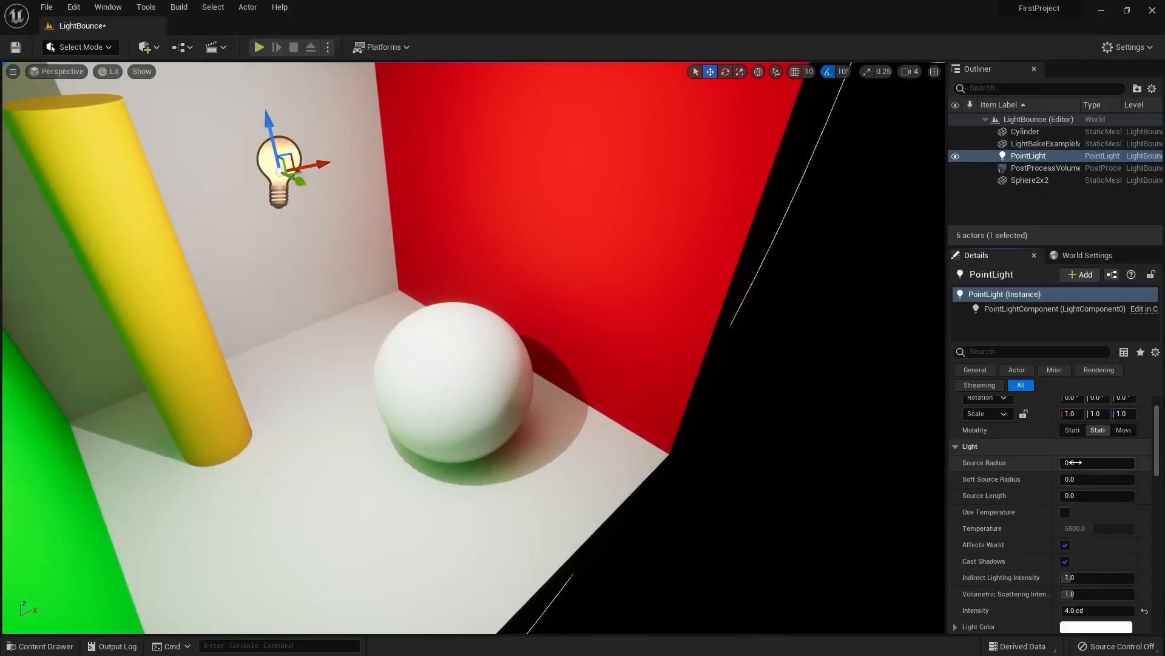
left_click_drag(1083, 462, 1096, 462)
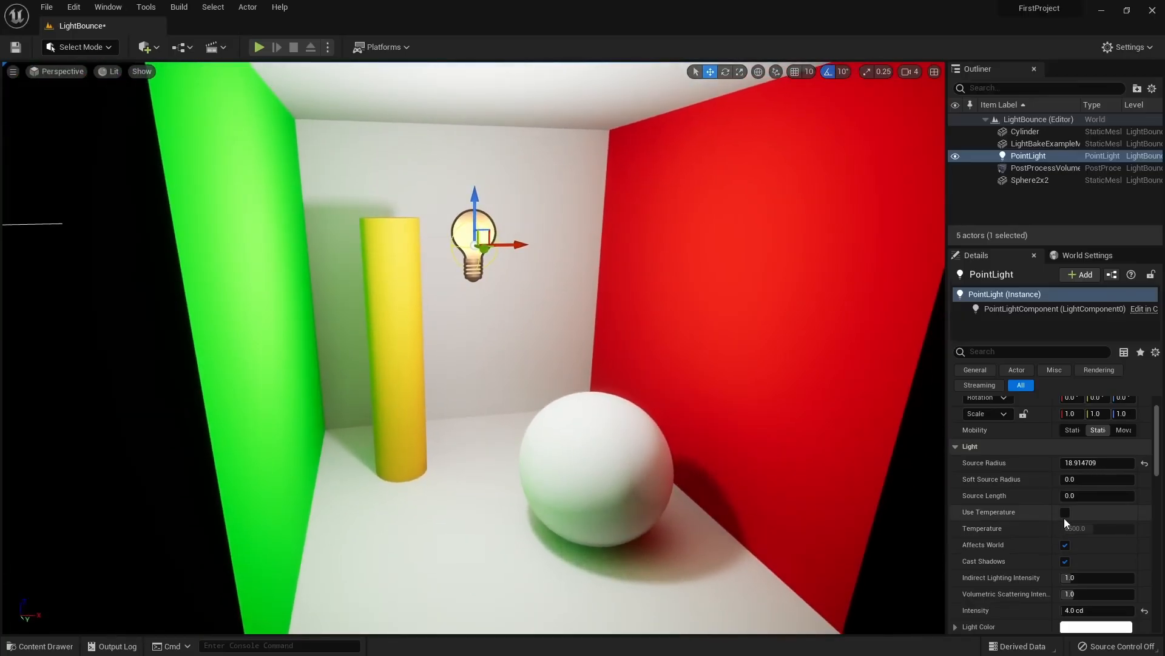
Enable Use Temperature on the PointLight, try a Temperature of 12000, and disable Use Temperature again
left_click(1065, 512)
scroll(1015, 511, "down", 1)
scroll(1015, 511, "down", 1)
right_click_drag(644, 416, 631, 416)
key("s")
right_click_drag(501, 270, 501, 274)
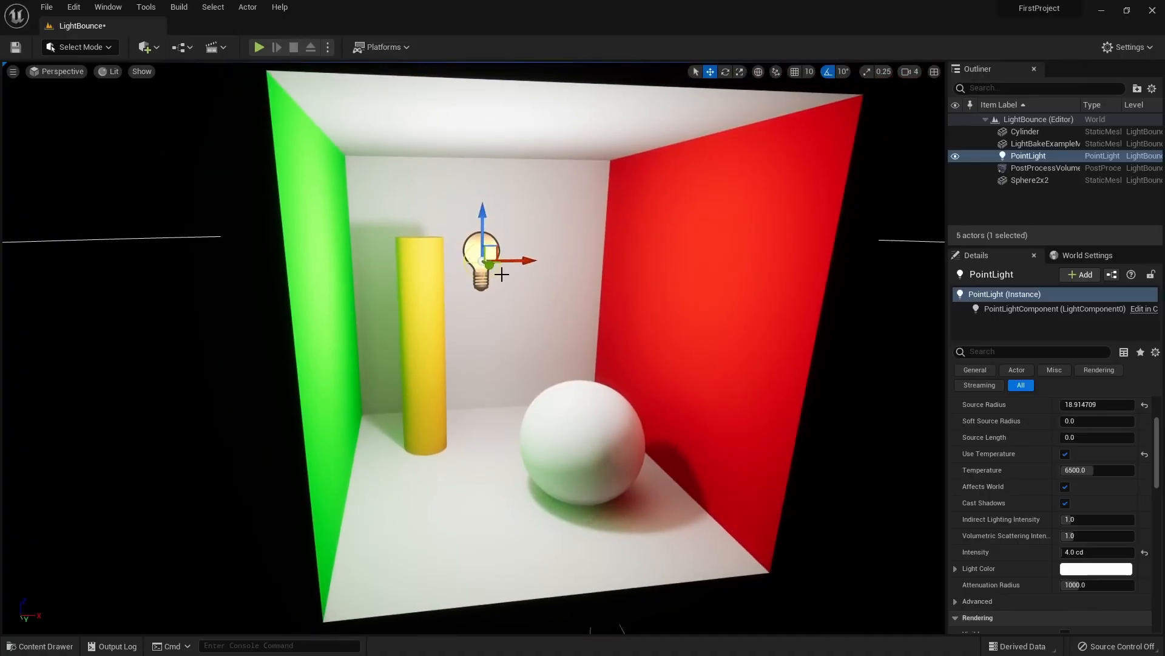
left_click_drag(1099, 475, 1134, 467)
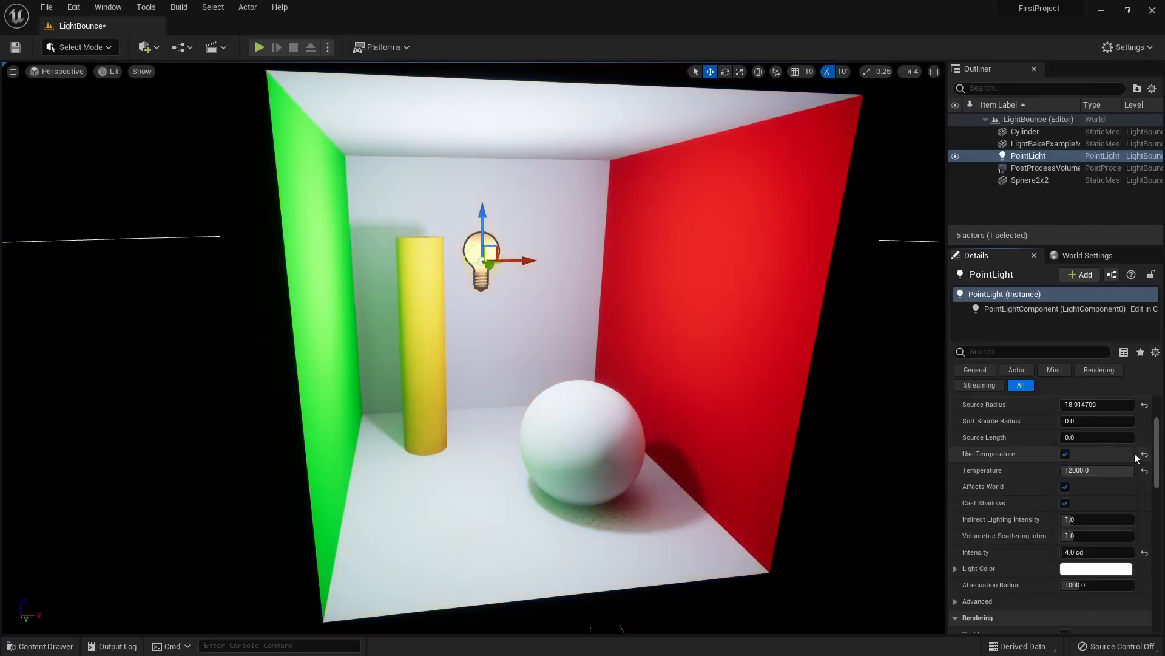
left_click(1065, 453)
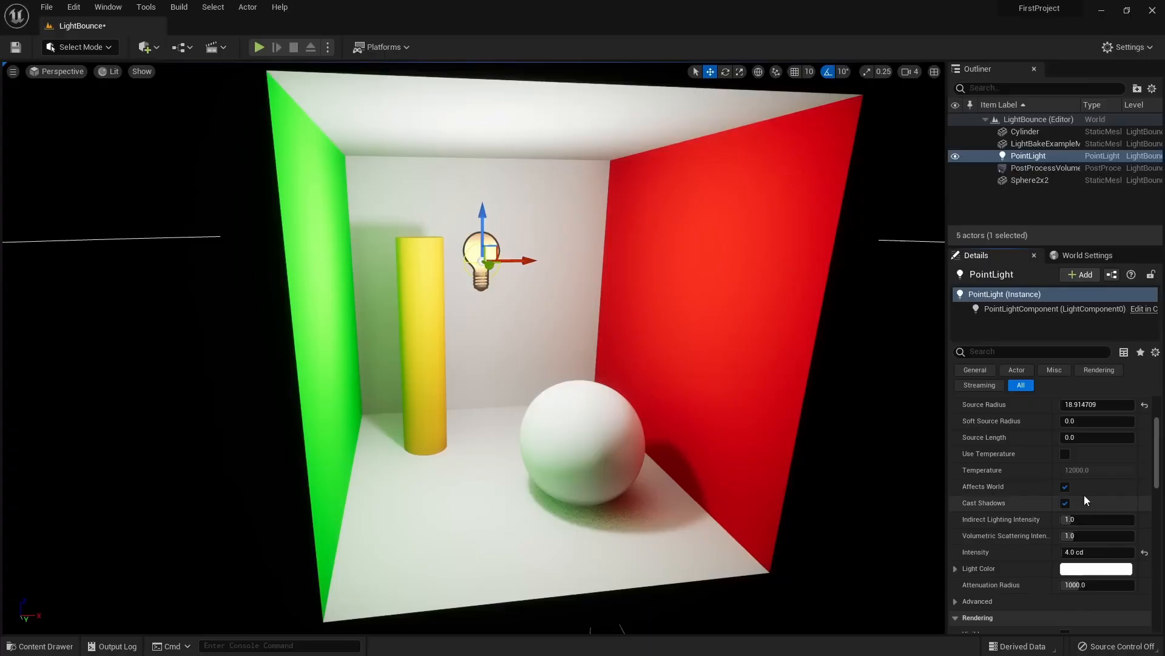
Try a different Light Color for the PointLight in the Color Picker, and cancel the color change
scroll(1087, 464, "down", 2)
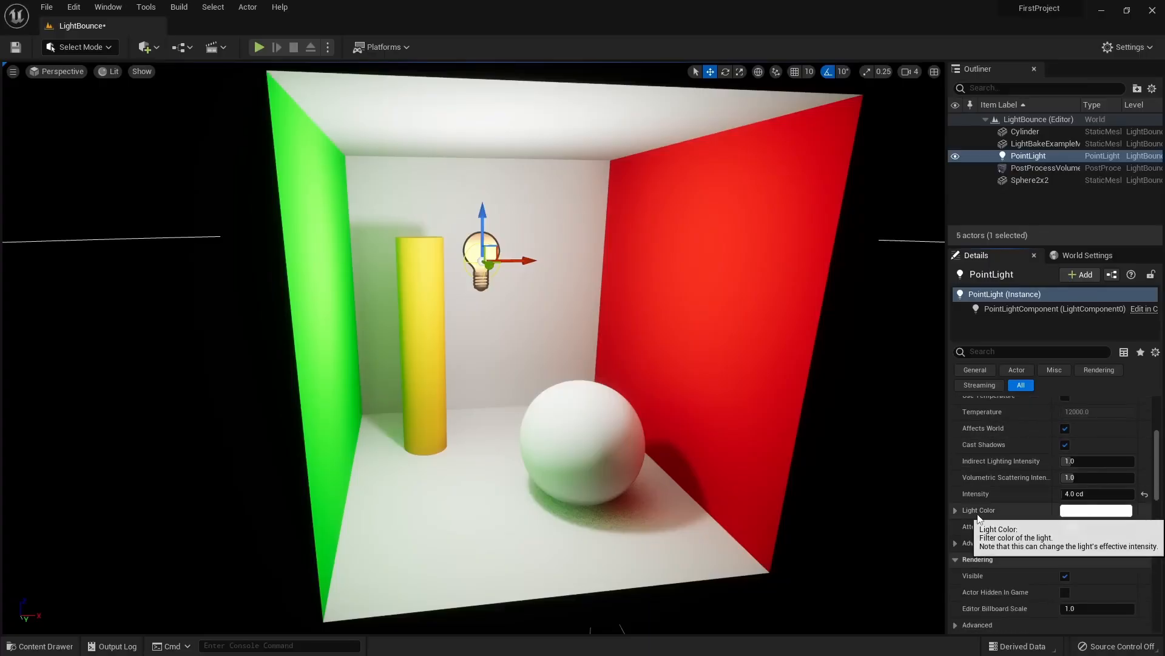
left_click(1091, 510)
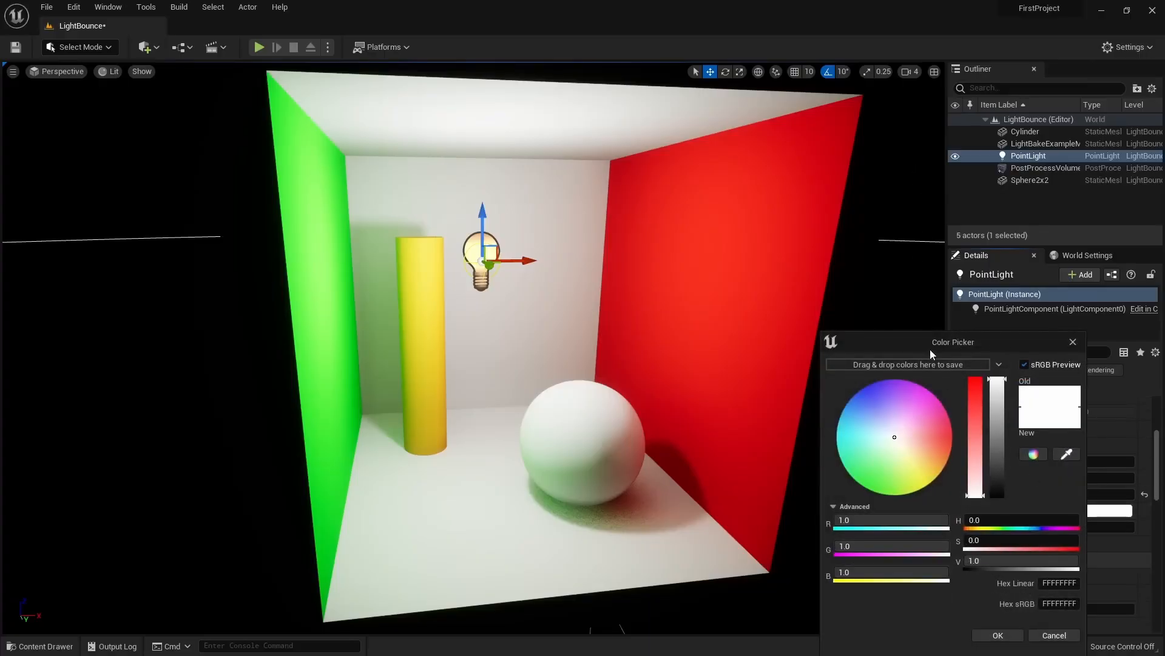
left_click_drag(930, 349, 918, 226)
left_click_drag(881, 303, 868, 259)
left_click(1048, 512)
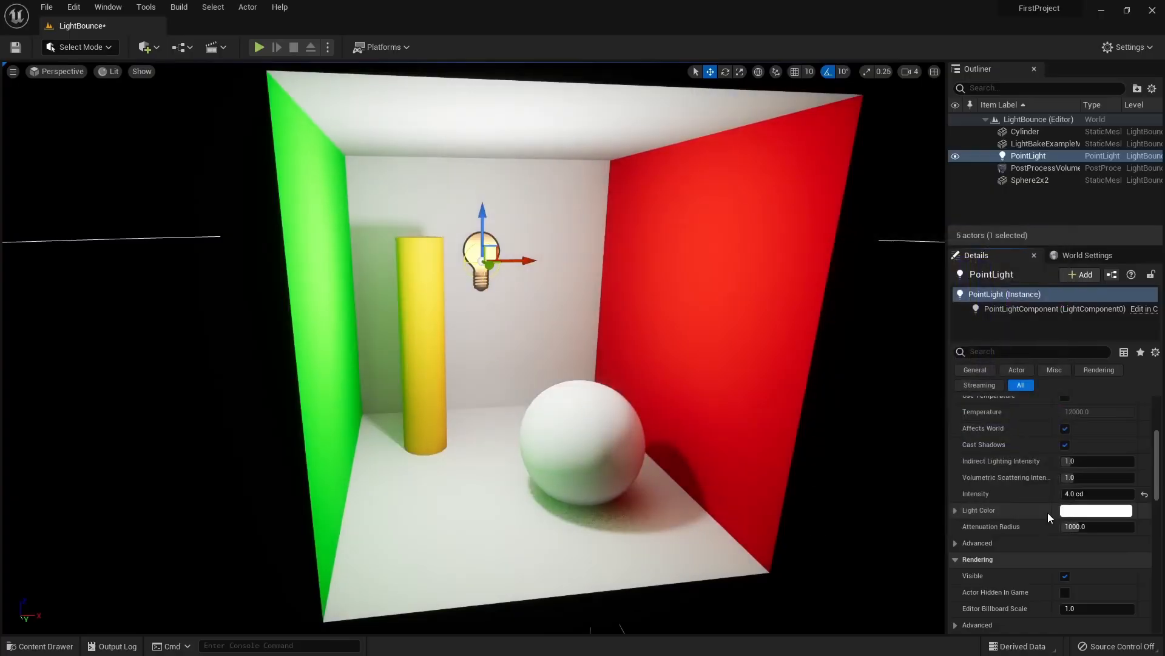
Set the PointLight's Indirect Lighting Intensity to 0 and inspect the shadows around the sphere up close
mouse_move(1023, 465)
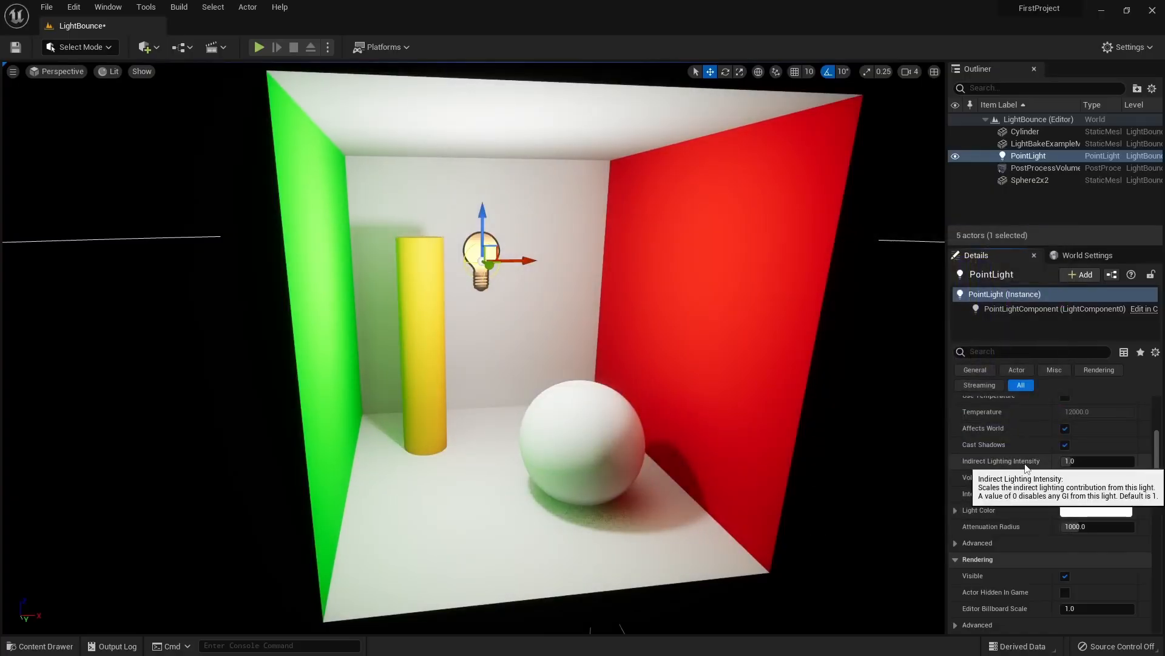
left_click(1069, 462)
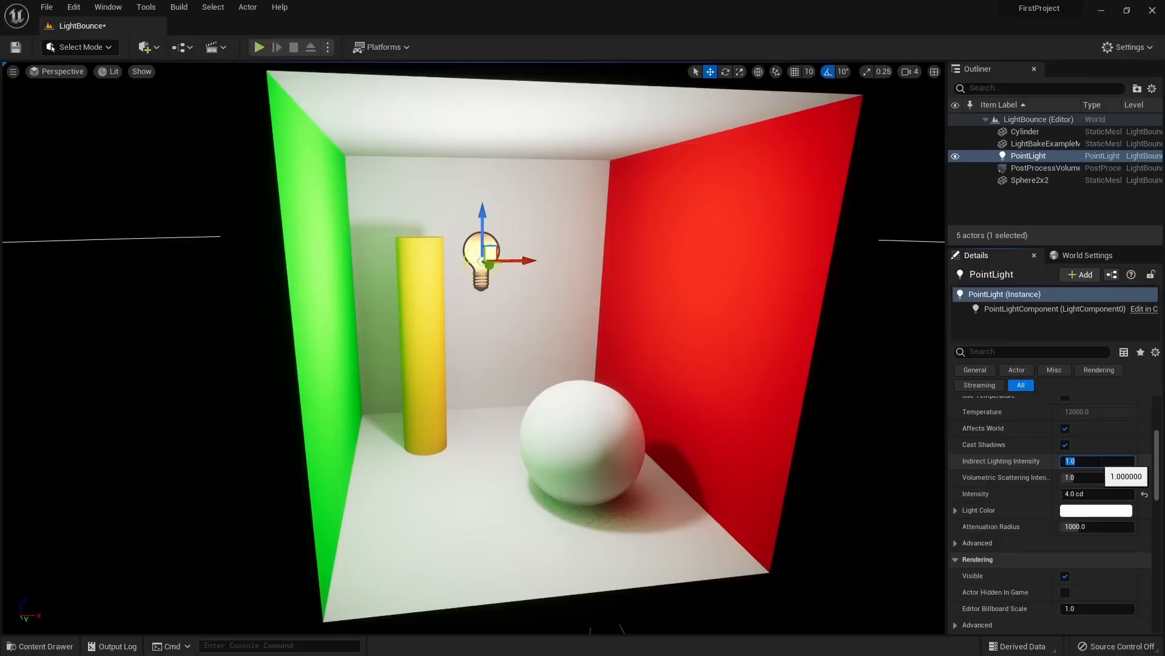
type("0")
key("Return")
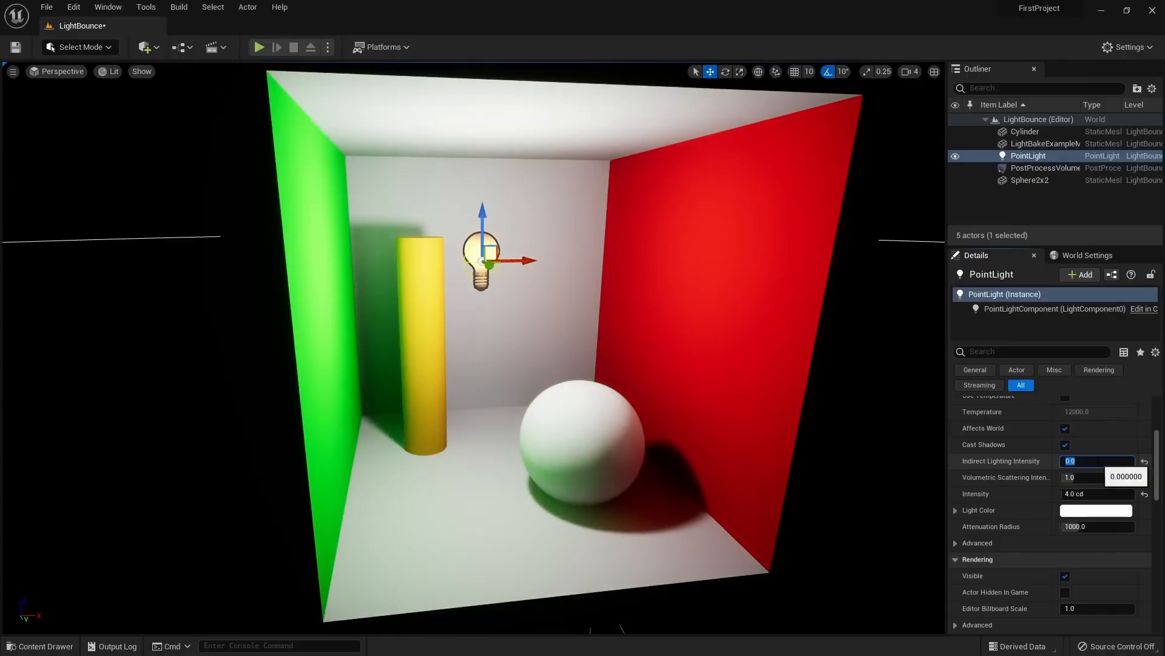
right_click_drag(473, 347, 693, 419)
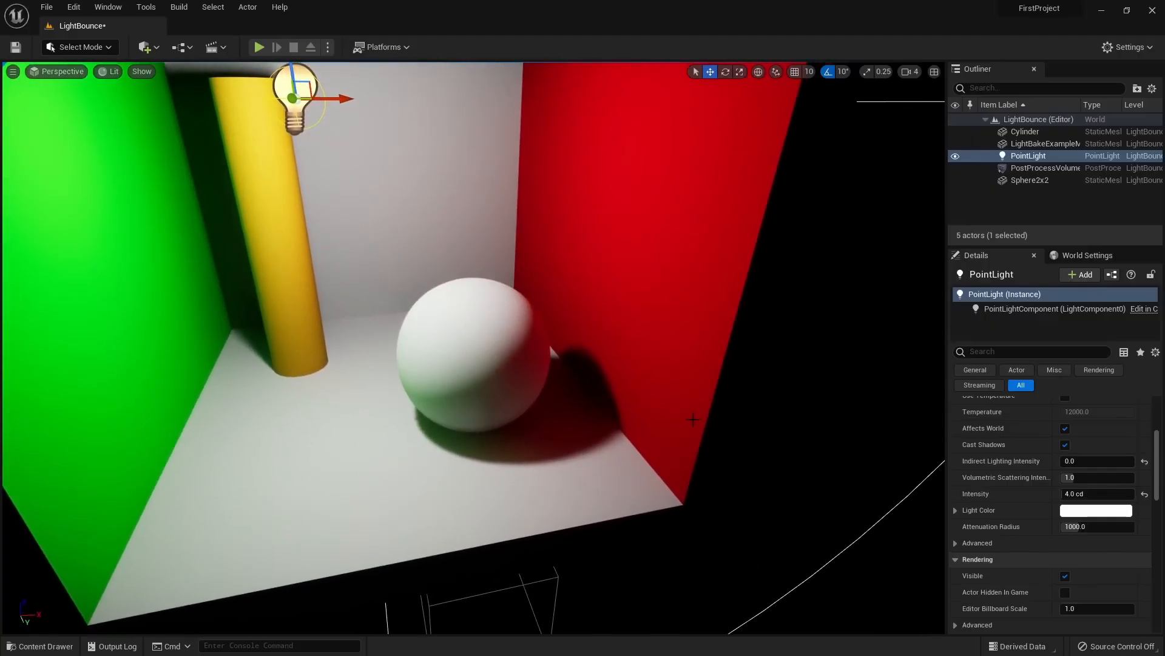
Compare the PointLight's Indirect Lighting Intensity at 1 and 10 from near and far, and finish with a value of 1
left_click(1090, 462)
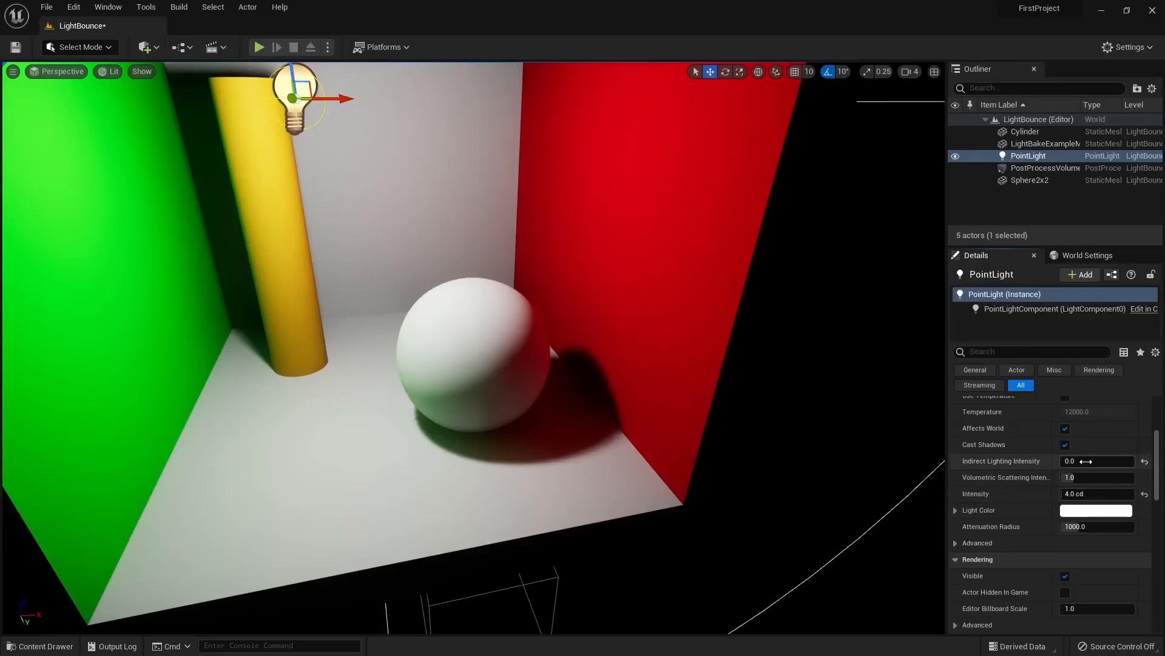
type("1")
key("Return")
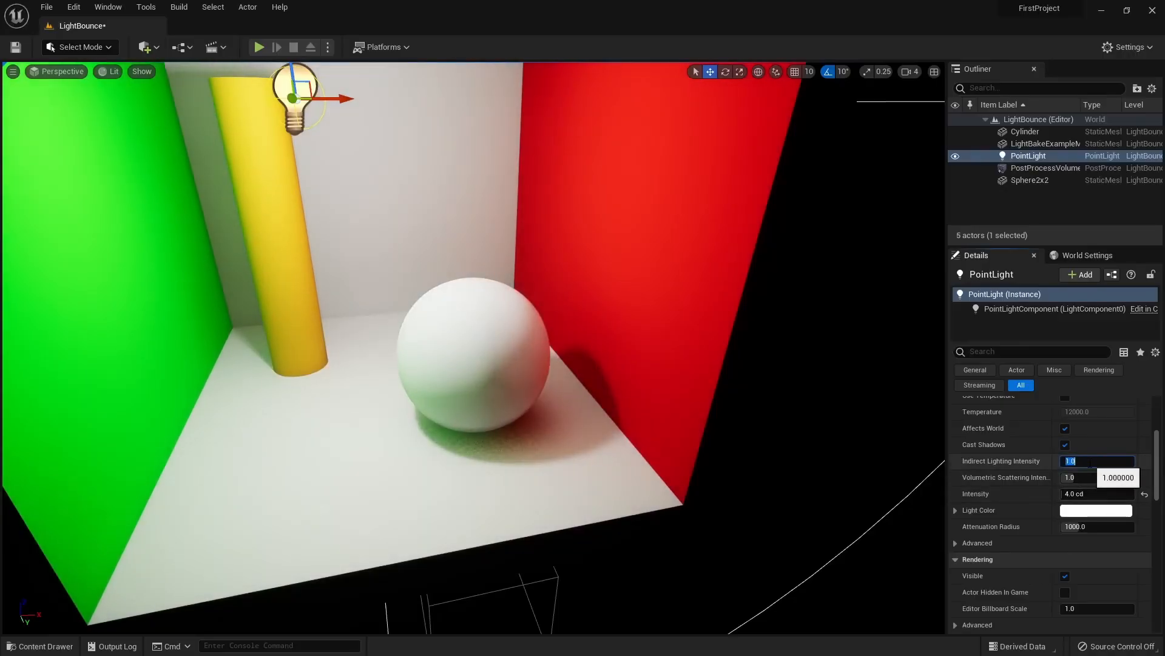
type("0")
key("Return")
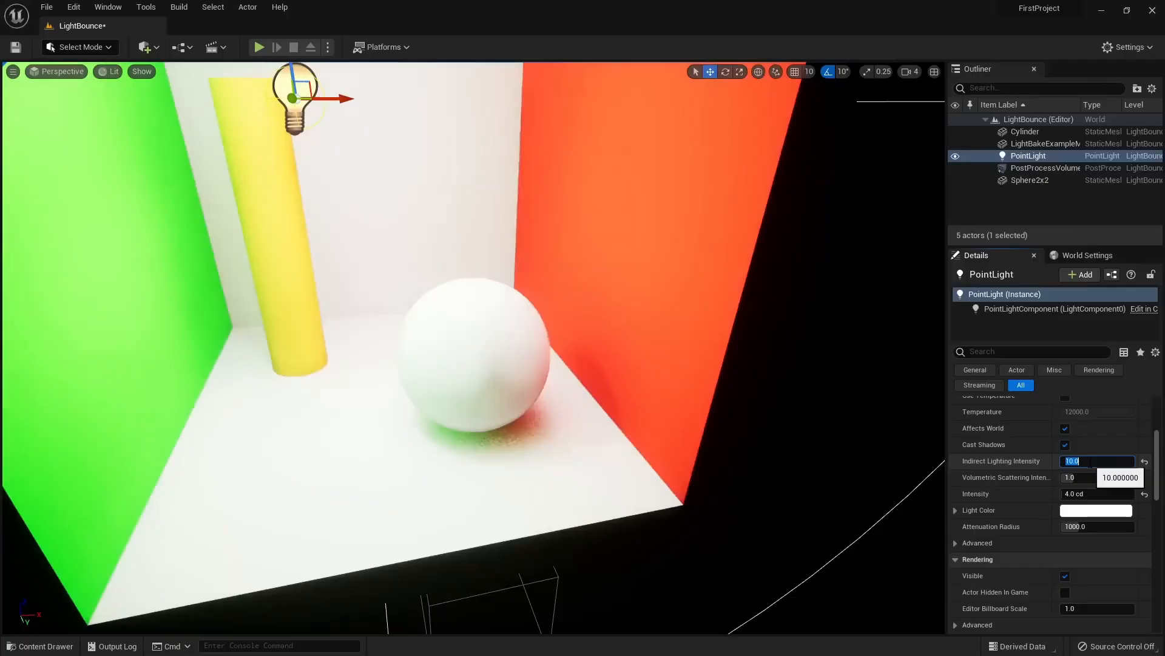
mouse_move(286, 270)
right_mouse_down()
mouse_move(267, 255)
mouse_move(278, 273)
right_mouse_up()
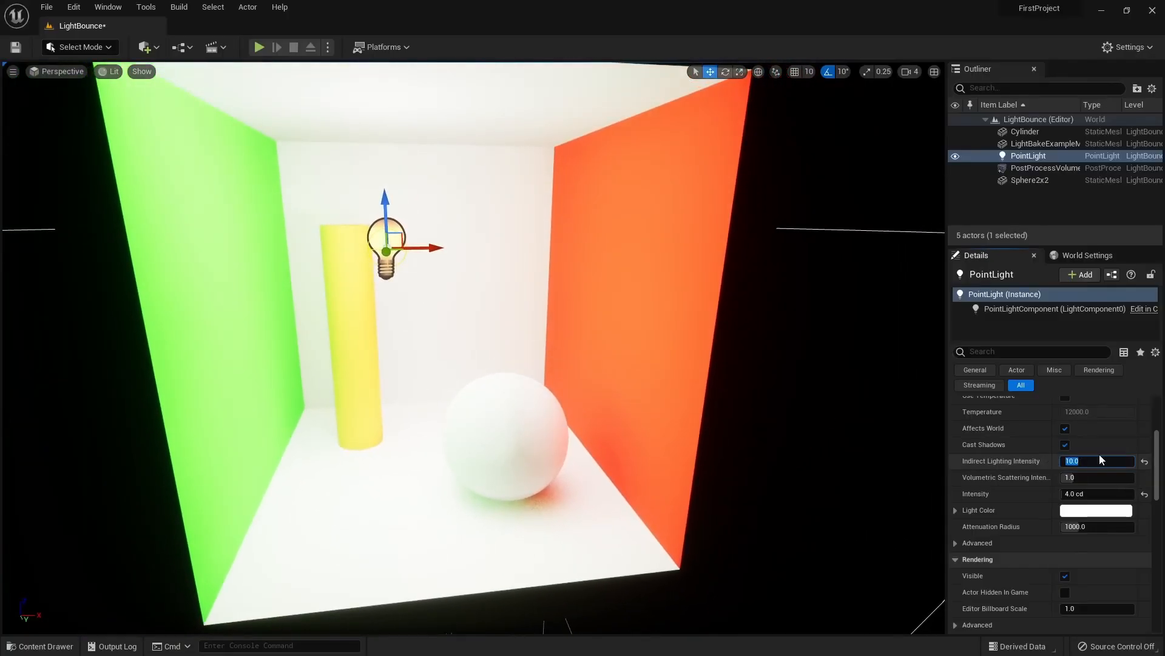
left_click(1099, 460)
type("1")
key("Return")
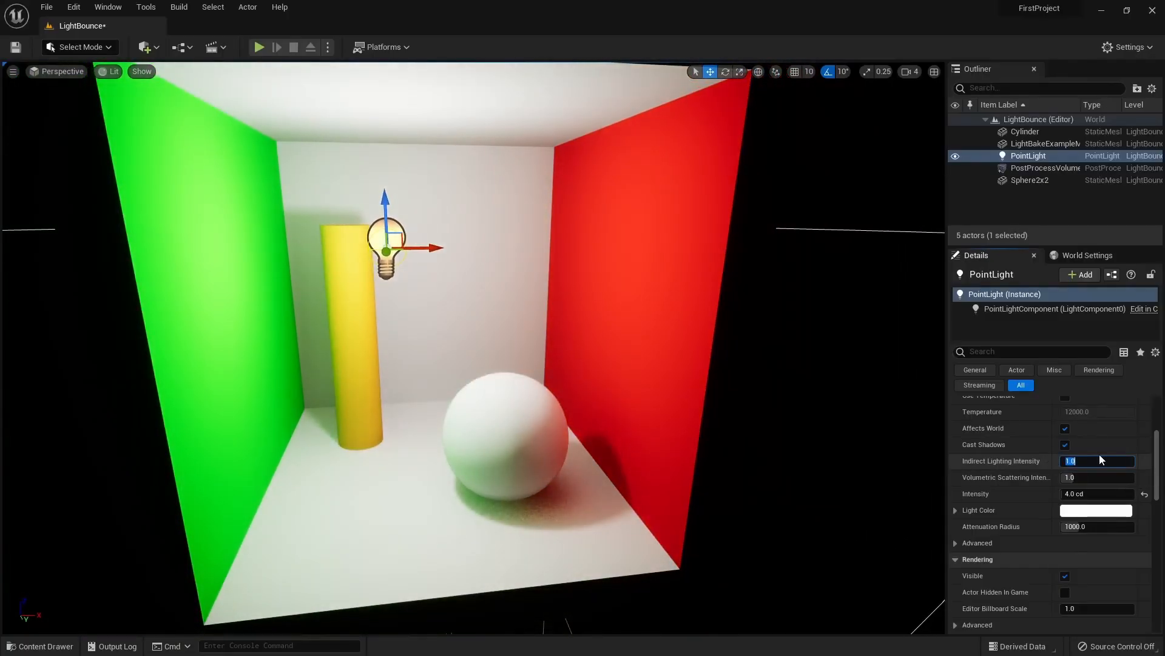
Delete the PointLight and place a Spot Light just below the ceiling, near the middle of the box
scroll(1100, 465, "up", 3)
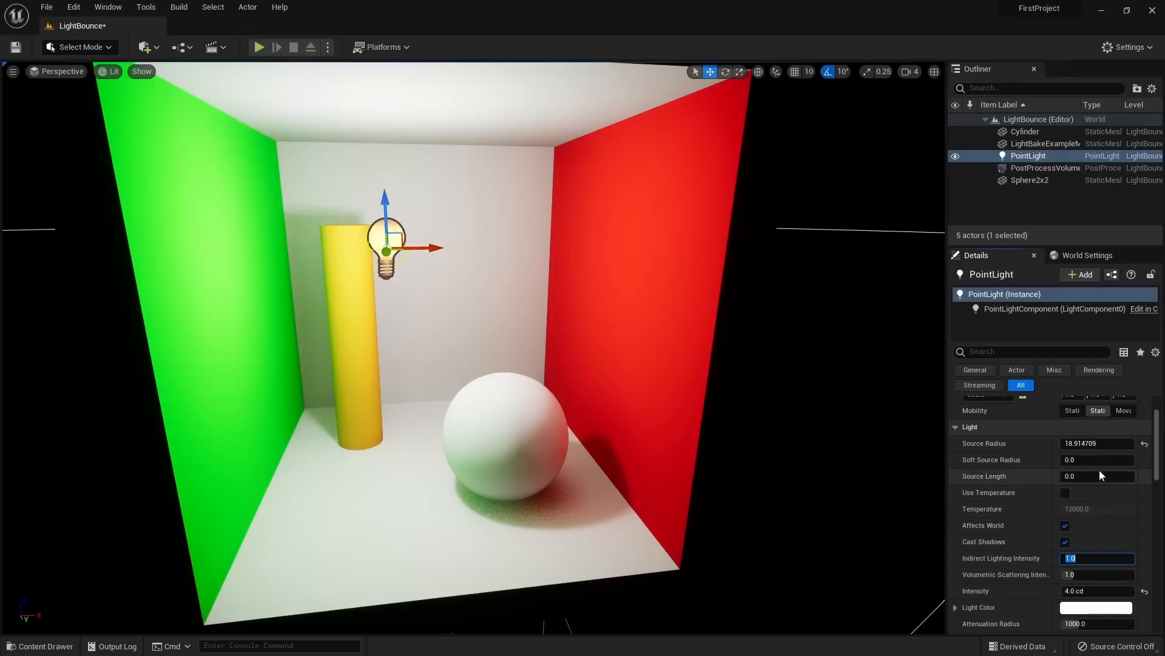
key("Delete")
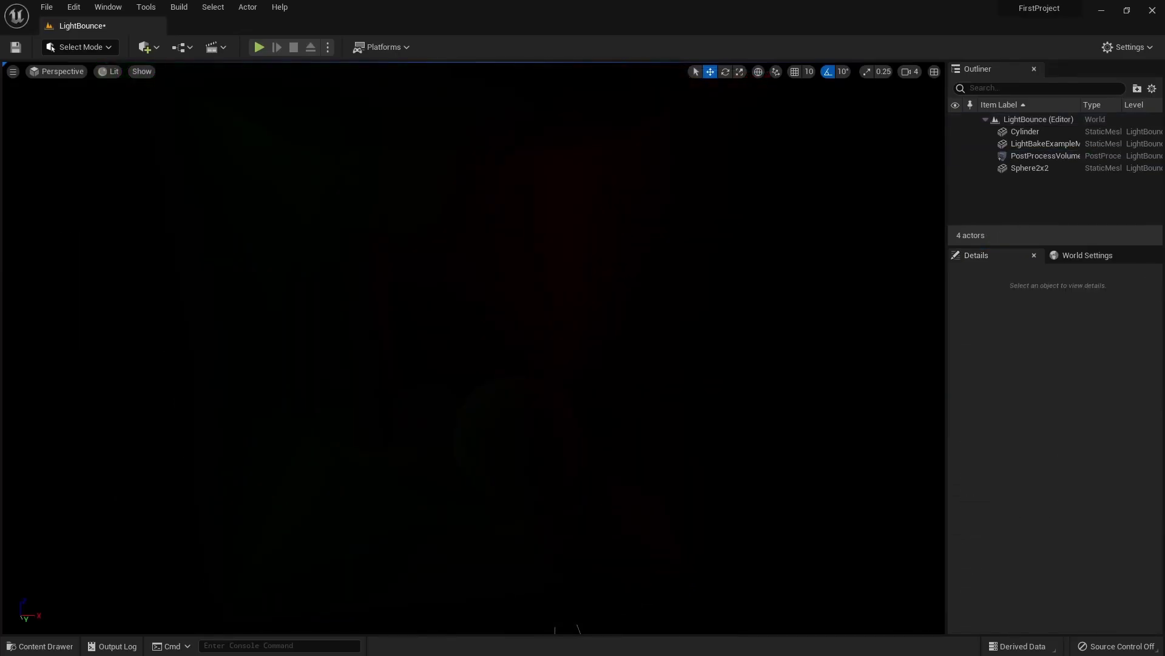
left_click(154, 52)
mouse_move(178, 159)
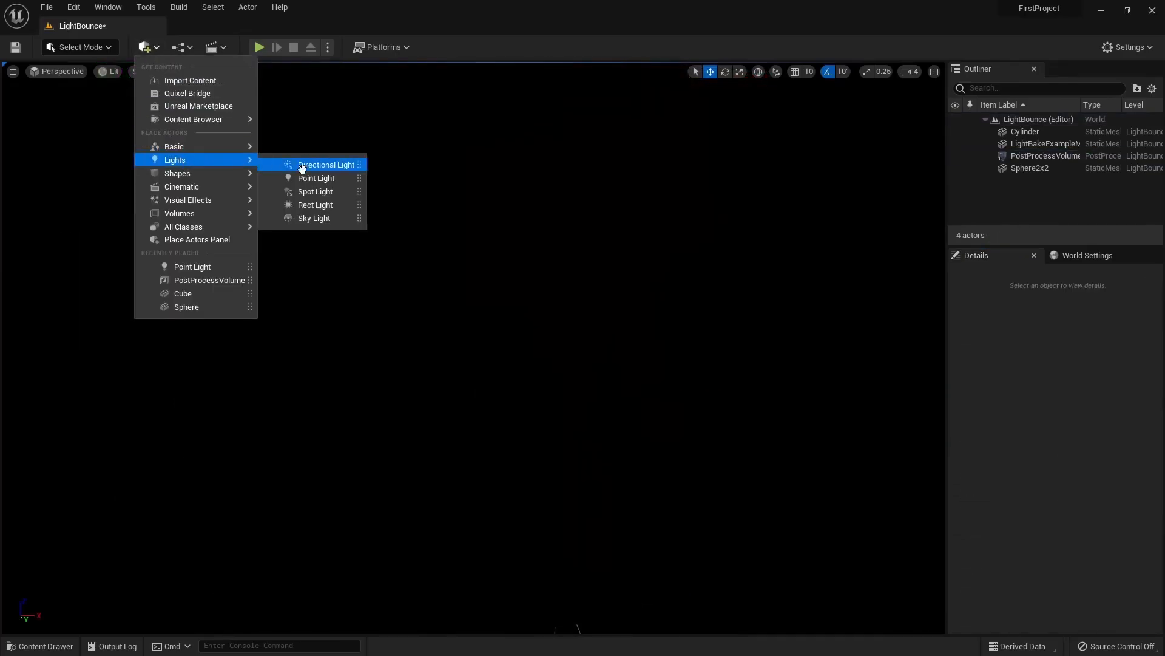
left_click_drag(363, 192, 432, 499)
left_click_drag(428, 436, 404, 133)
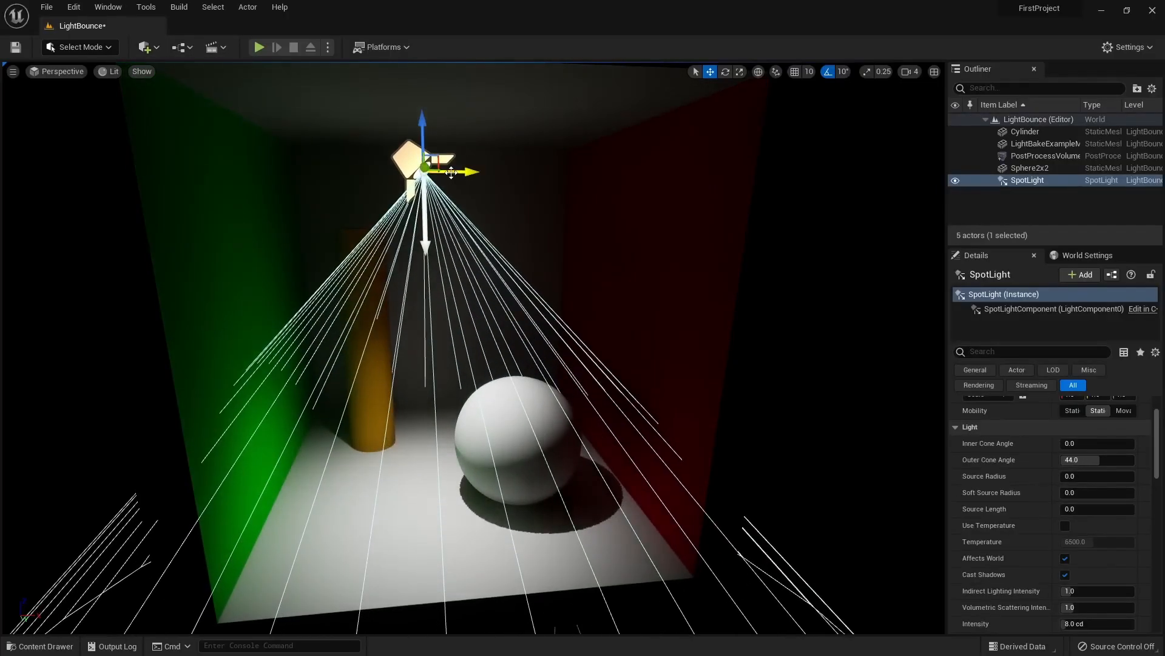
left_click_drag(451, 173, 479, 160)
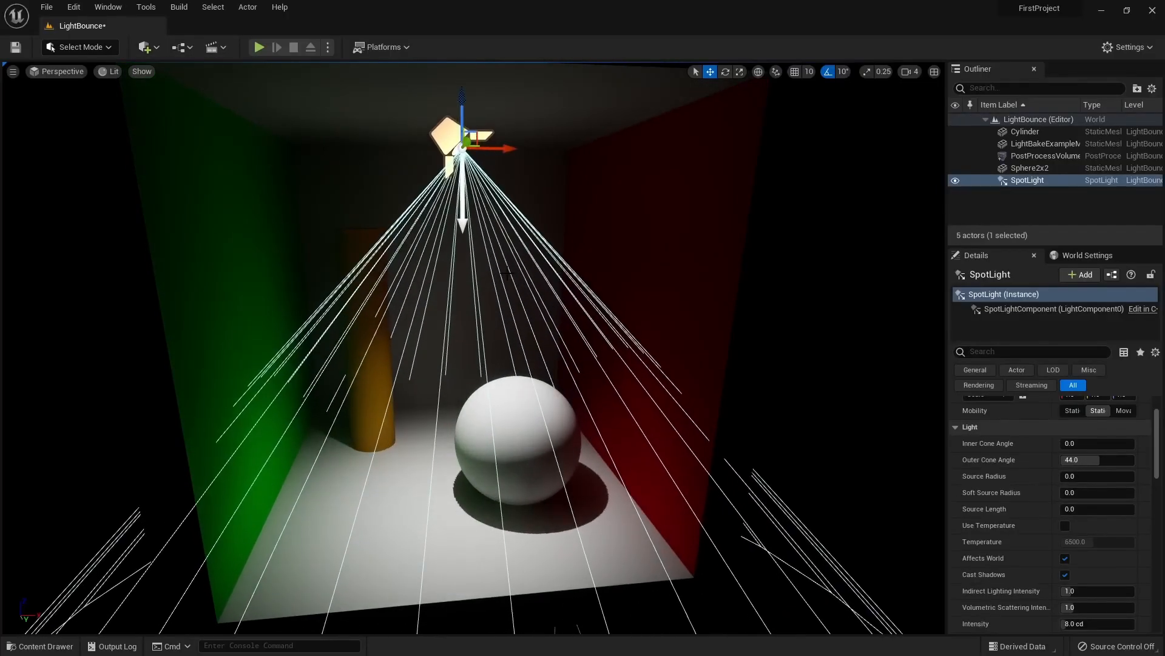
Turn off rotation snapping and tilt the SpotLight slightly toward the green wall
scroll(494, 271, "down", 5)
scroll(494, 271, "down", 1)
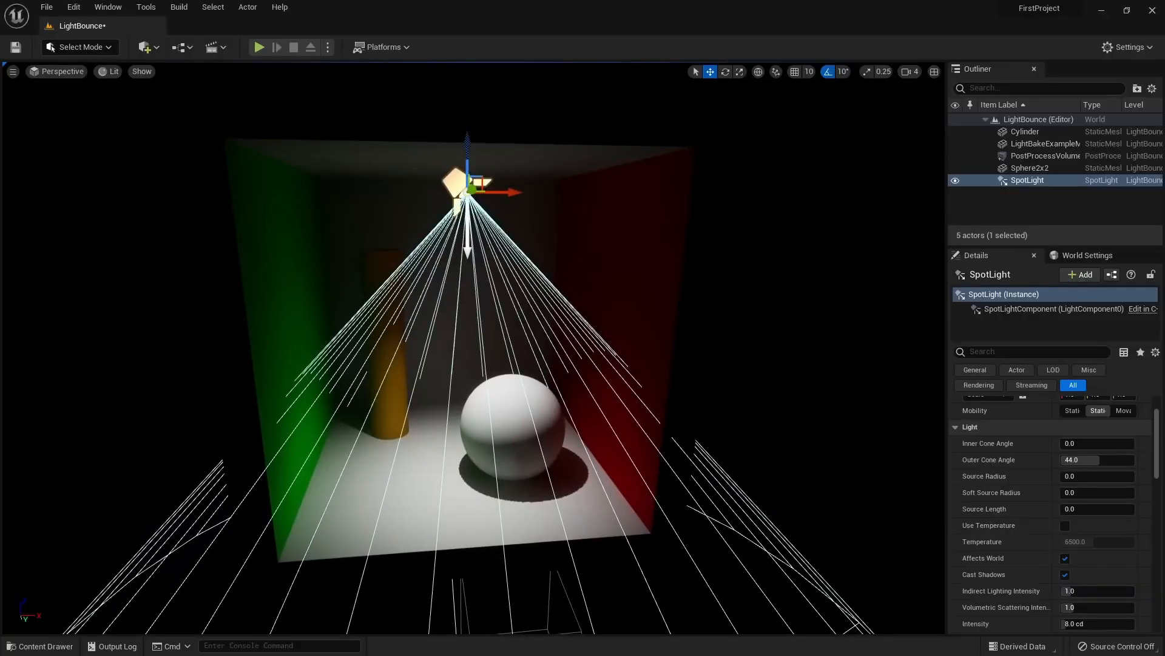
key("e")
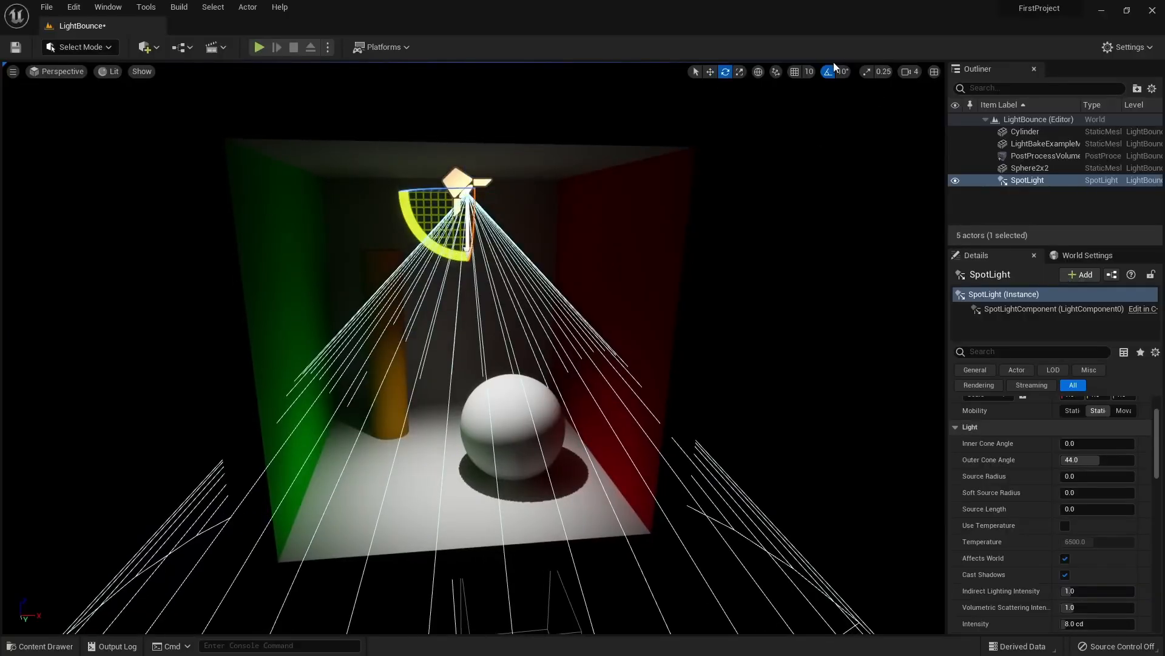
left_click_drag(440, 263, 533, 195)
key("w")
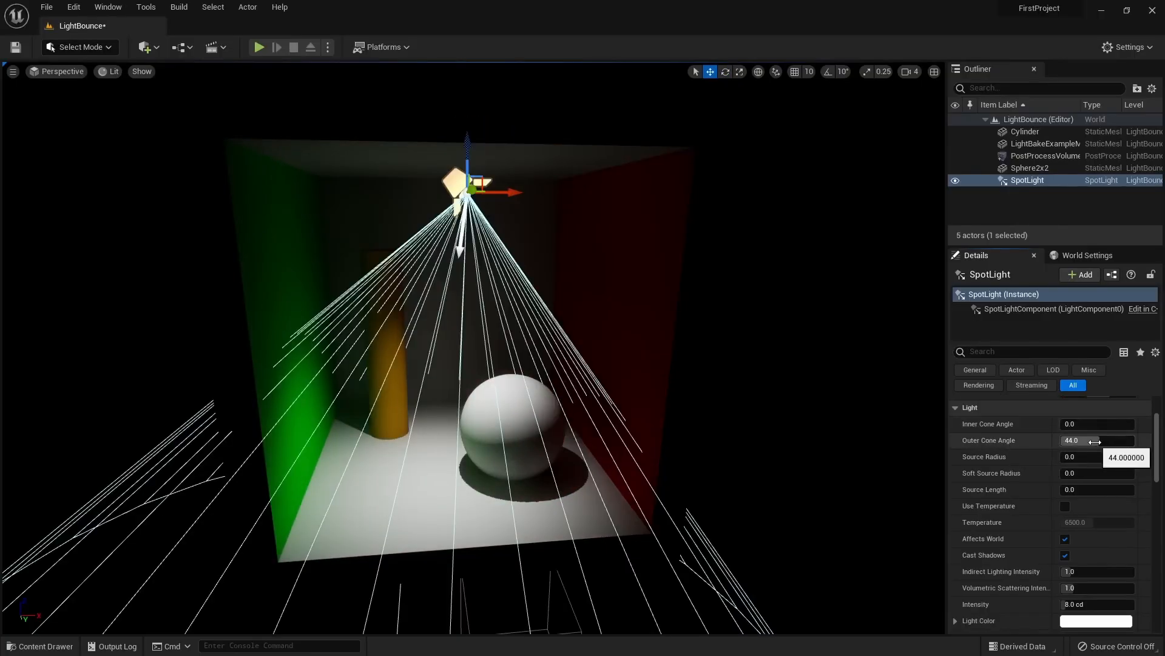
Widen the SpotLight's Outer Cone Angle to about 75, set its Inner Cone Angle to 1, and check the lighting with the viewport overlays hidden
mouse_move(1087, 441)
left_mouse_down()
mouse_move(1110, 440)
mouse_move(1074, 440)
mouse_move(1098, 440)
left_mouse_up()
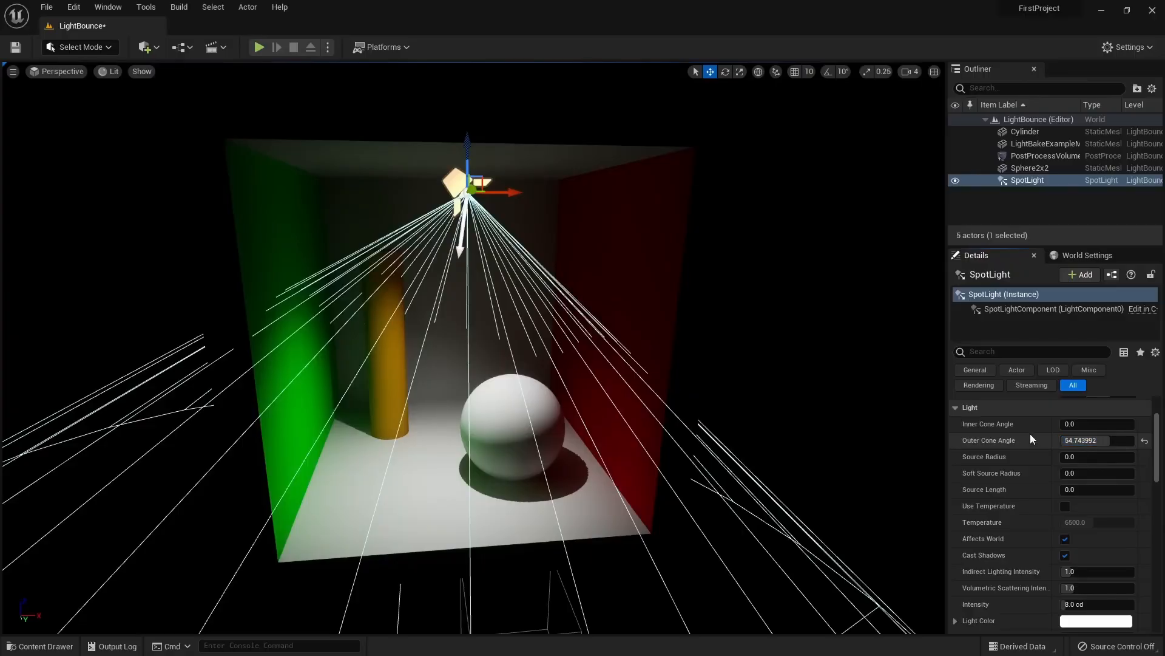
key("g")
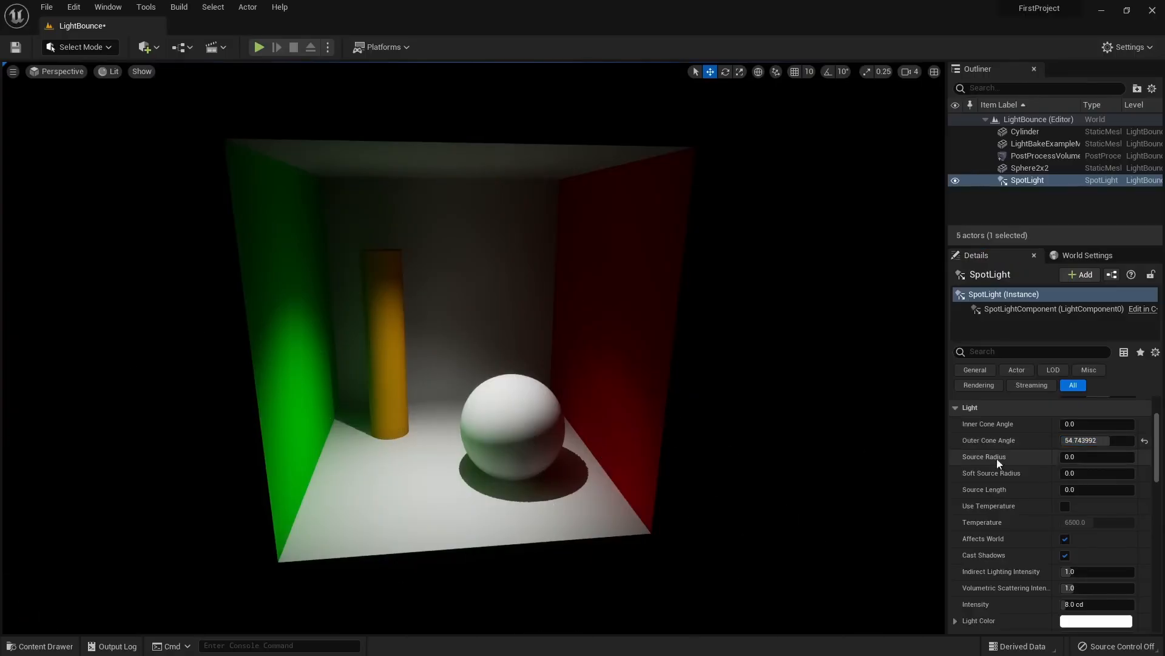
mouse_move(1064, 424)
left_mouse_down()
mouse_move(1132, 424)
mouse_move(1056, 424)
left_mouse_up()
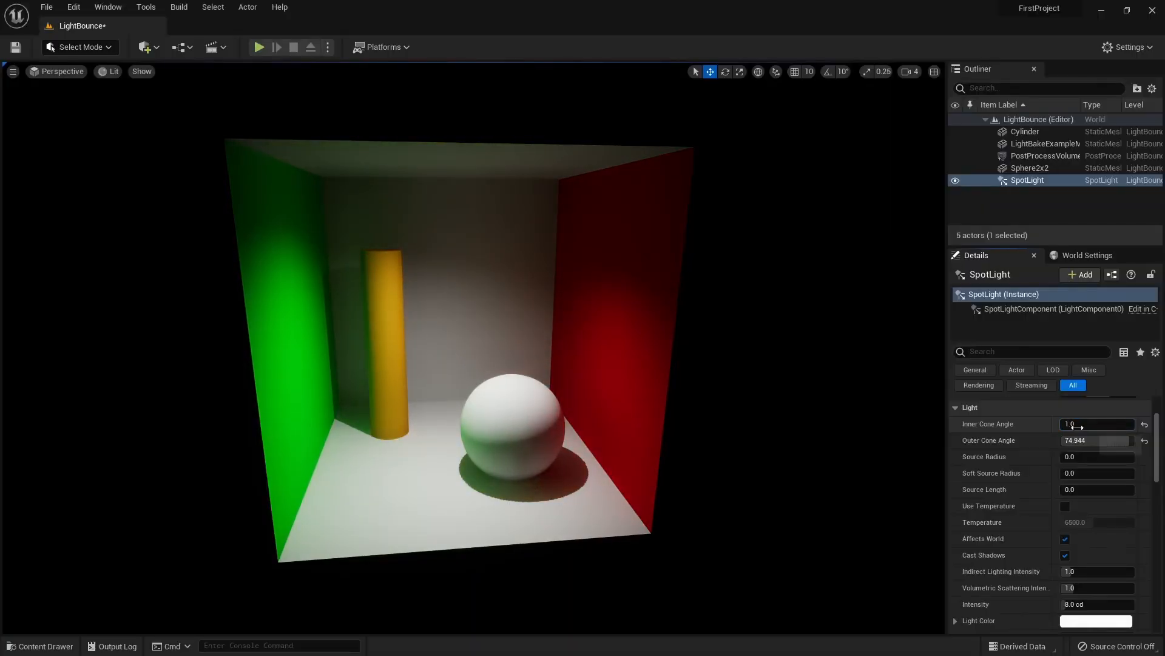
right_click_drag(427, 325, 415, 307)
key("g")
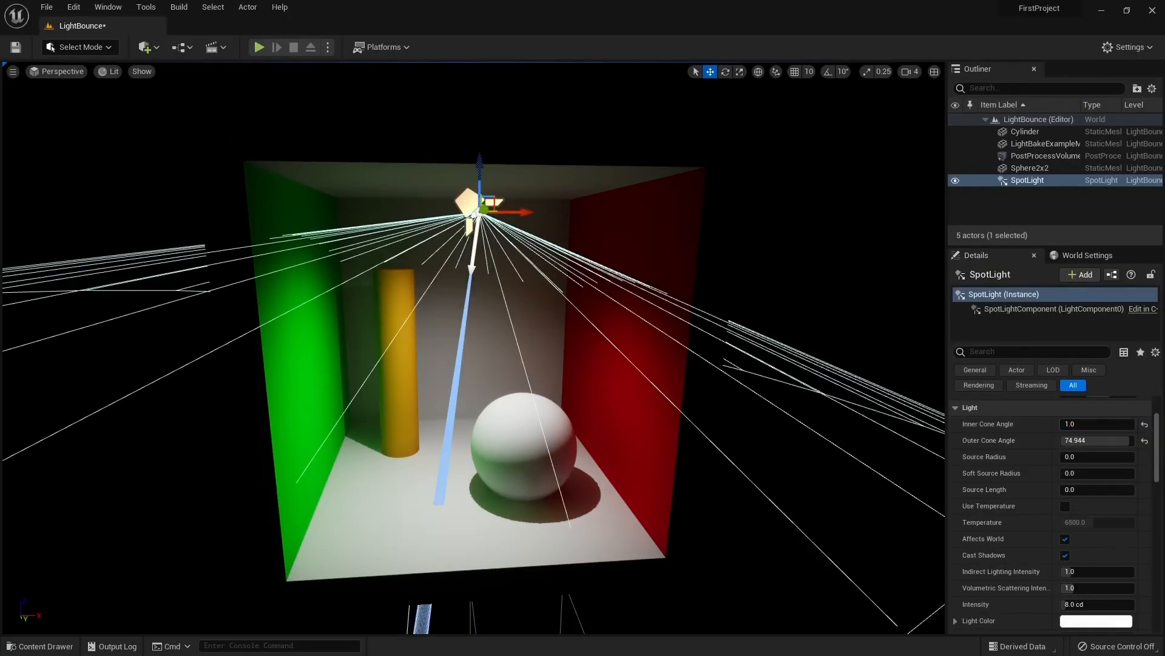
Delete the SpotLight, add a Rect Light to the level, and raise it above the floor of the box
key("Delete")
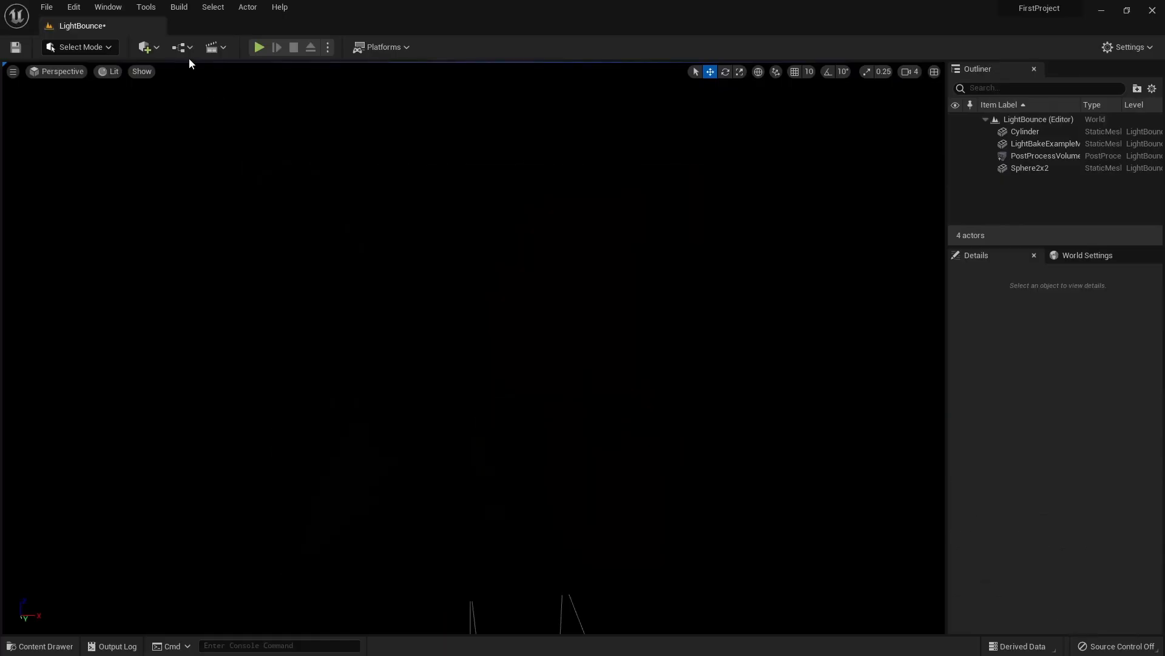
left_click(146, 47)
mouse_move(204, 159)
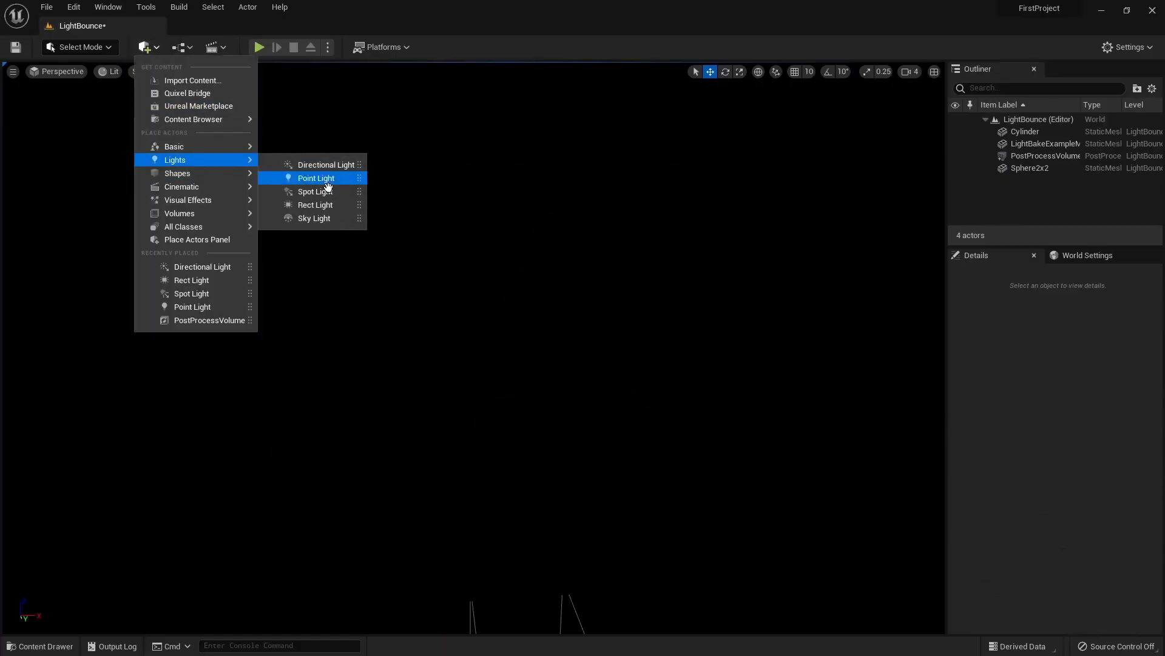
left_click(326, 204)
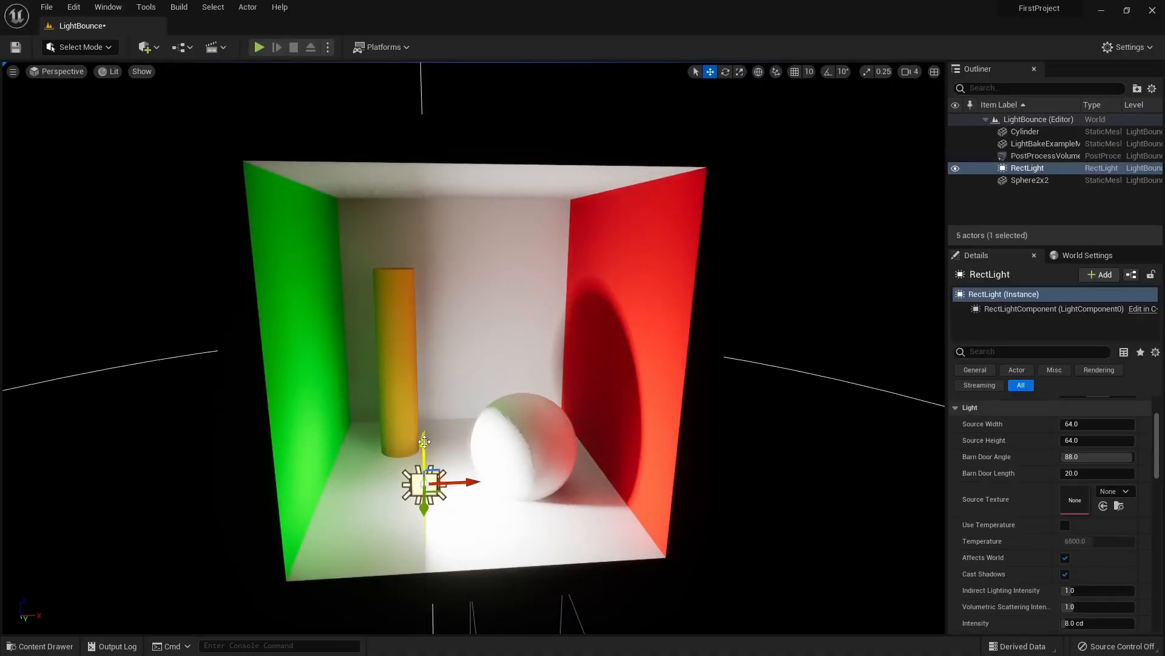
left_click_drag(424, 444, 421, 304)
Rotate the RectLight and move it higher inside the box, checking its placement from several angles
key("e")
left_click_drag(439, 360, 453, 403)
key("w")
key("w")
right_click_drag(434, 357, 420, 423)
left_click_drag(420, 388, 435, 267)
right_click_drag(434, 267, 433, 255)
mouse_move(432, 364)
right_mouse_down()
mouse_move(419, 367)
mouse_move(433, 364)
right_mouse_up()
Switch the transform gizmo to local space and tilt the RectLight downward toward the sphere
right_click_drag(604, 410, 584, 375)
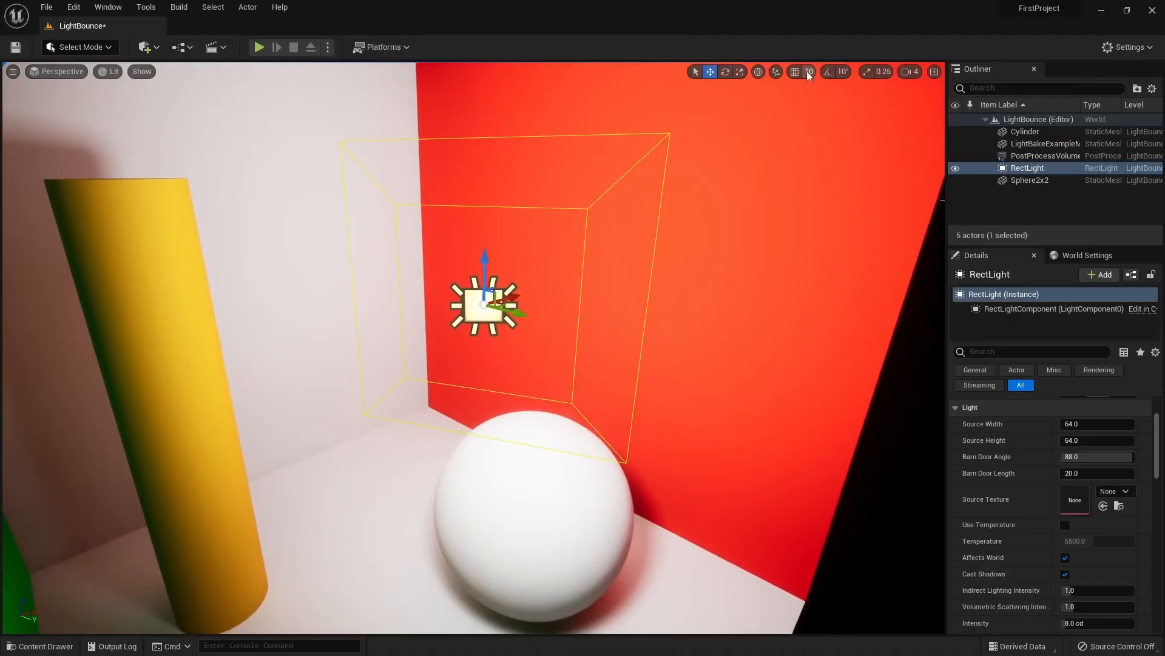
left_click(759, 75)
key("e")
left_click_drag(472, 269, 504, 316)
key("w")
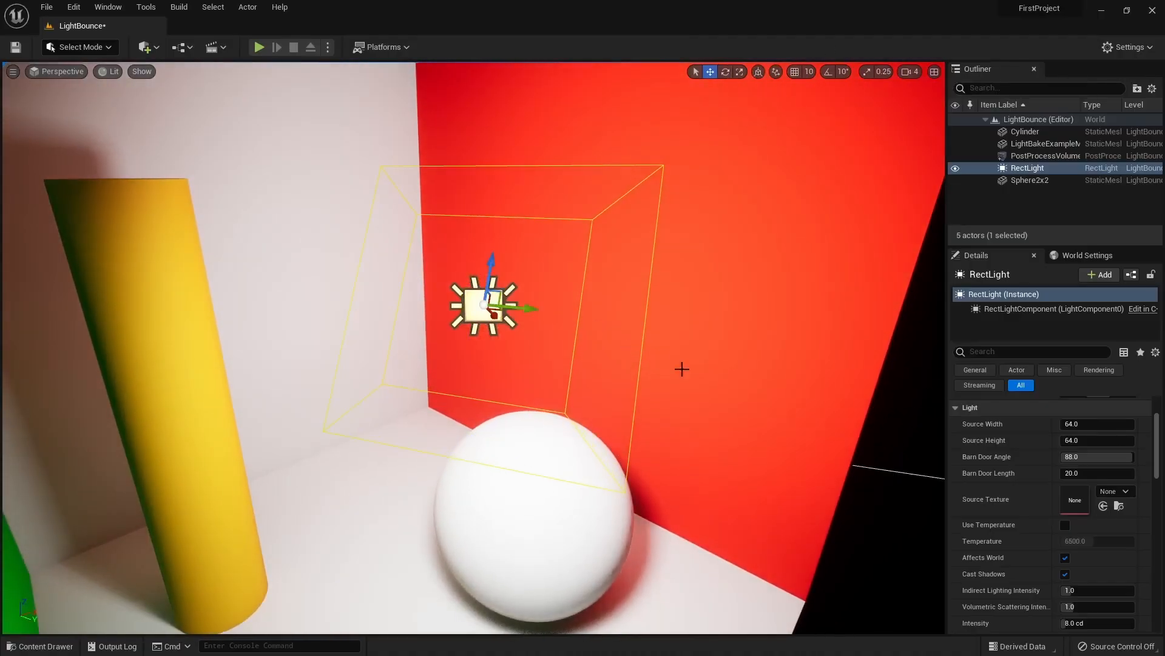
Set the RectLight's Source Width to about 96.2 and Source Height to about 63, and lower its Barn Door Angle to 0
mouse_move(1076, 423)
left_mouse_down()
mouse_move(1147, 424)
mouse_move(1106, 424)
mouse_move(1093, 440)
mouse_move(1120, 440)
mouse_move(1072, 440)
left_mouse_up()
mouse_move(580, 403)
right_mouse_down()
mouse_move(485, 401)
mouse_move(480, 388)
mouse_move(575, 403)
right_mouse_up()
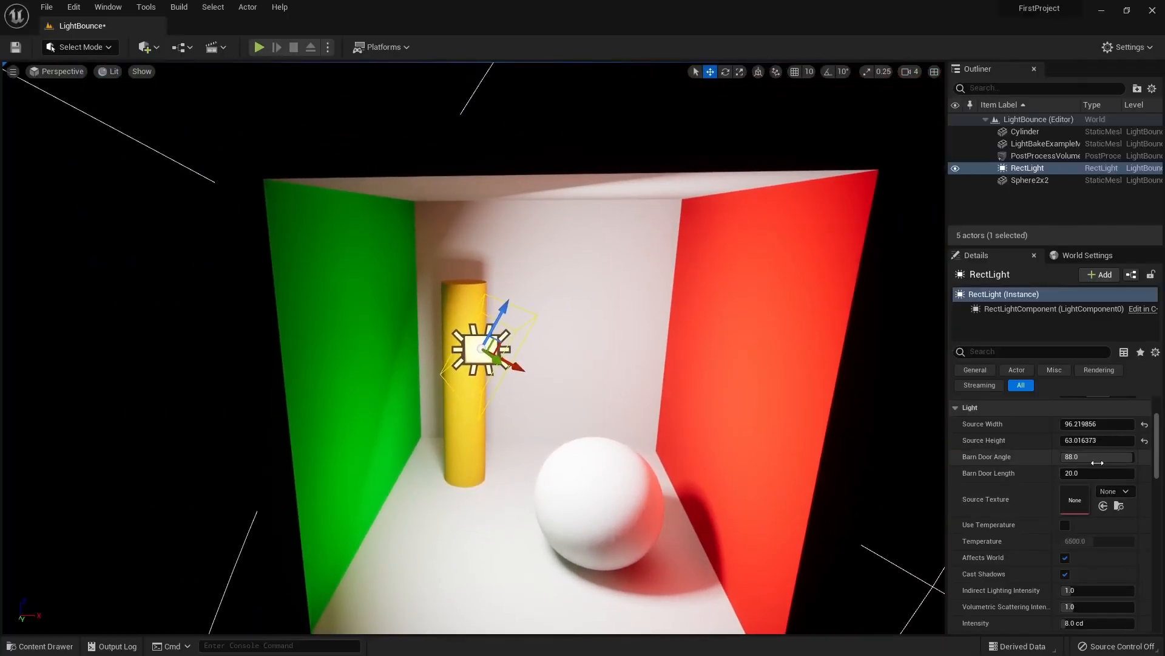
left_click_drag(1098, 462, 1050, 462)
right_click_drag(682, 427, 556, 535)
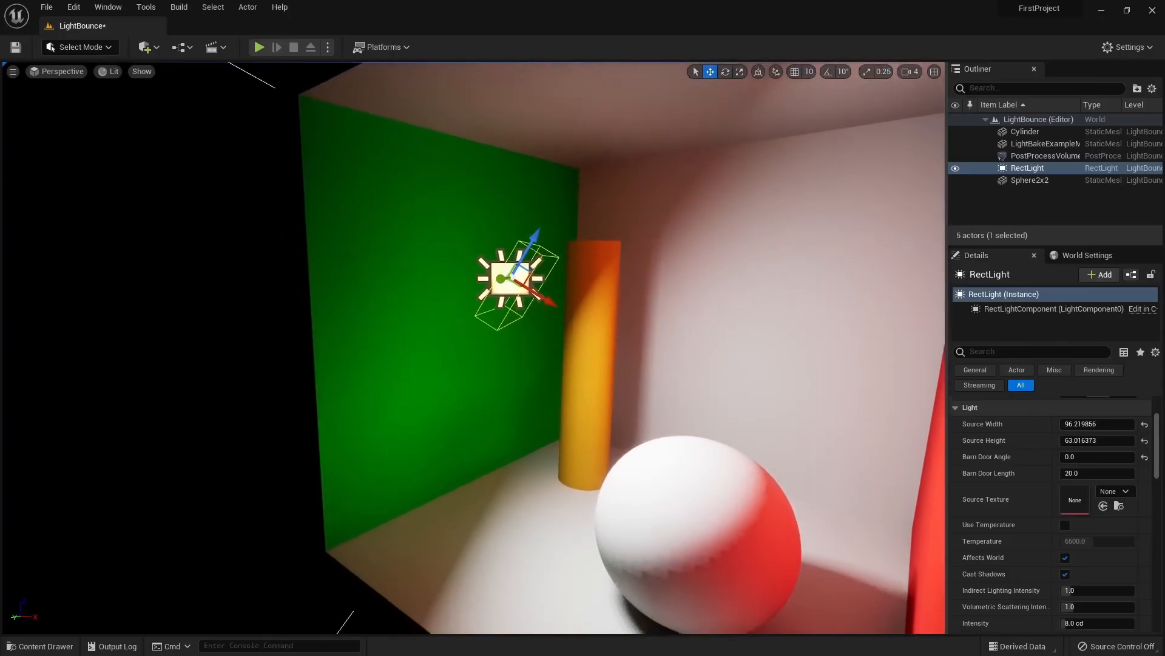
Raise the RectLight's Barn Door Angle to 90, shorten its Barn Door Length to about 11.6, and view the whole box
left_click_drag(1068, 458, 1133, 457)
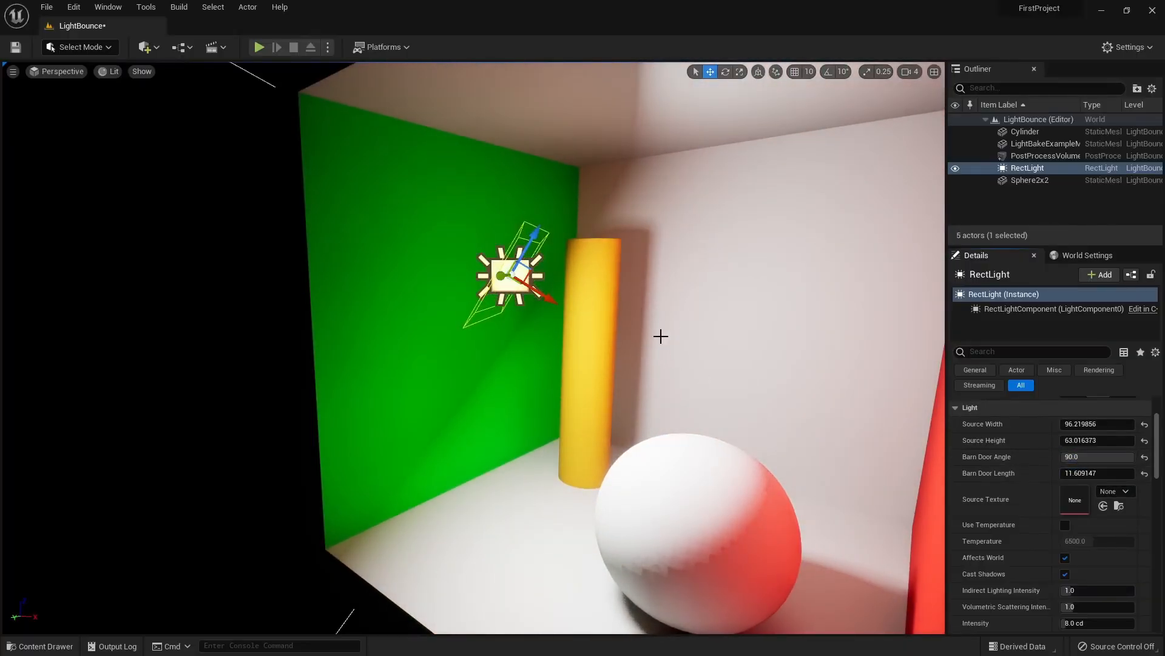
right_click_drag(749, 411, 749, 411)
scroll(1058, 461, "down", 5)
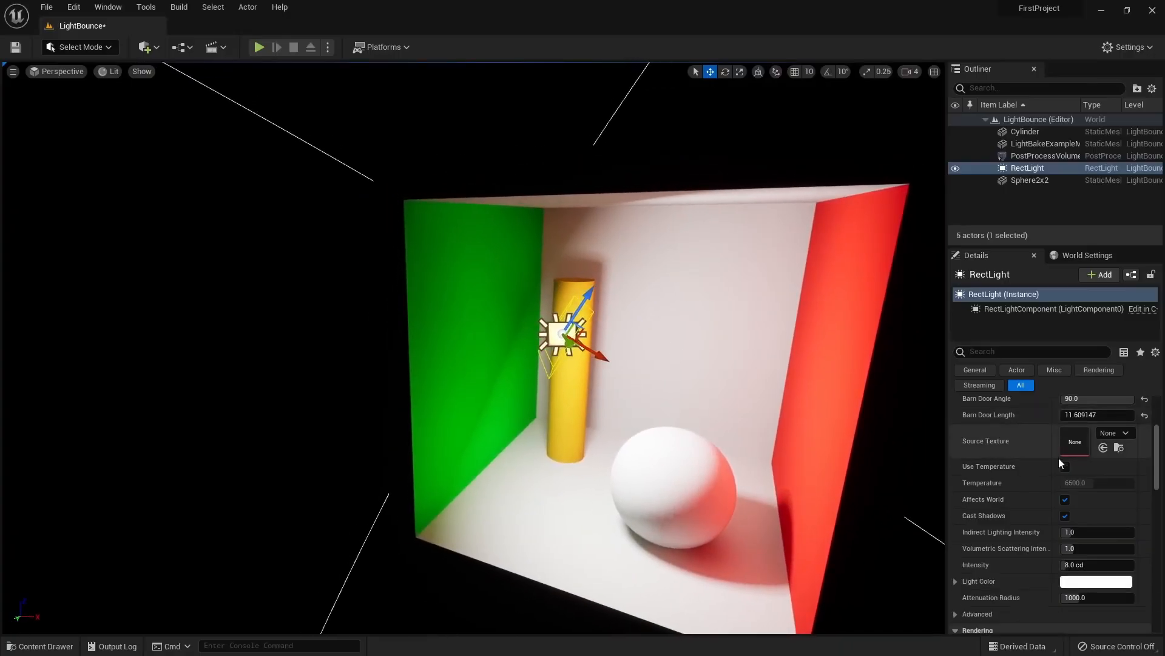
Delete the RectLight and add a Directional Light in the middle of the box
scroll(1057, 549, "up", 4)
key("Delete")
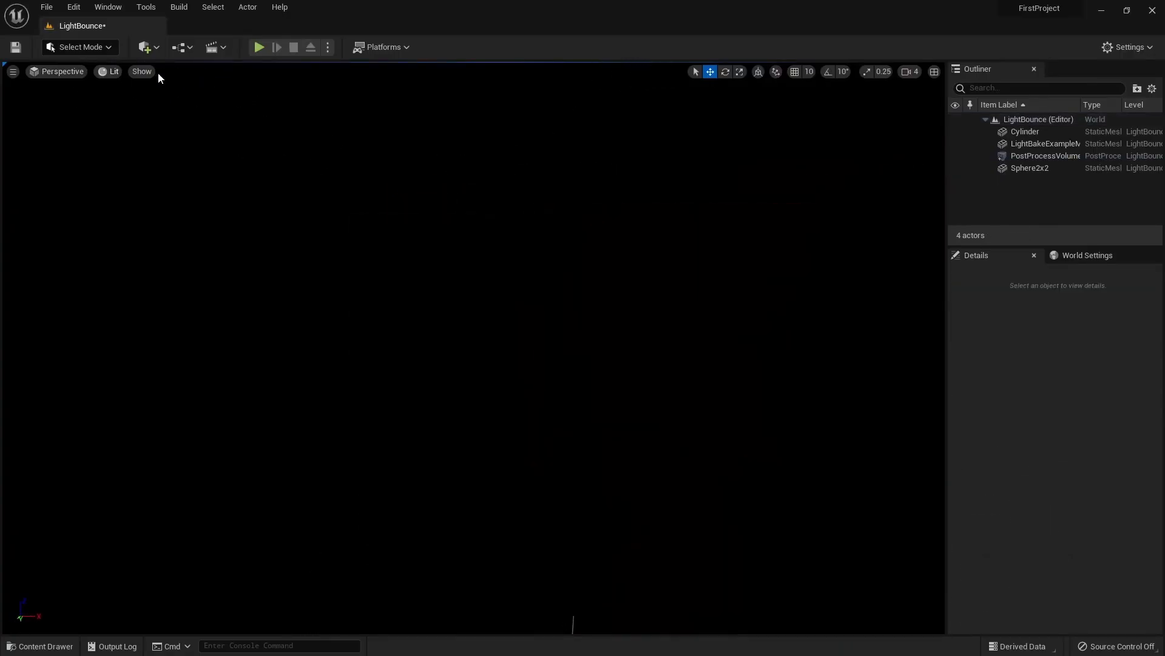
left_click(146, 48)
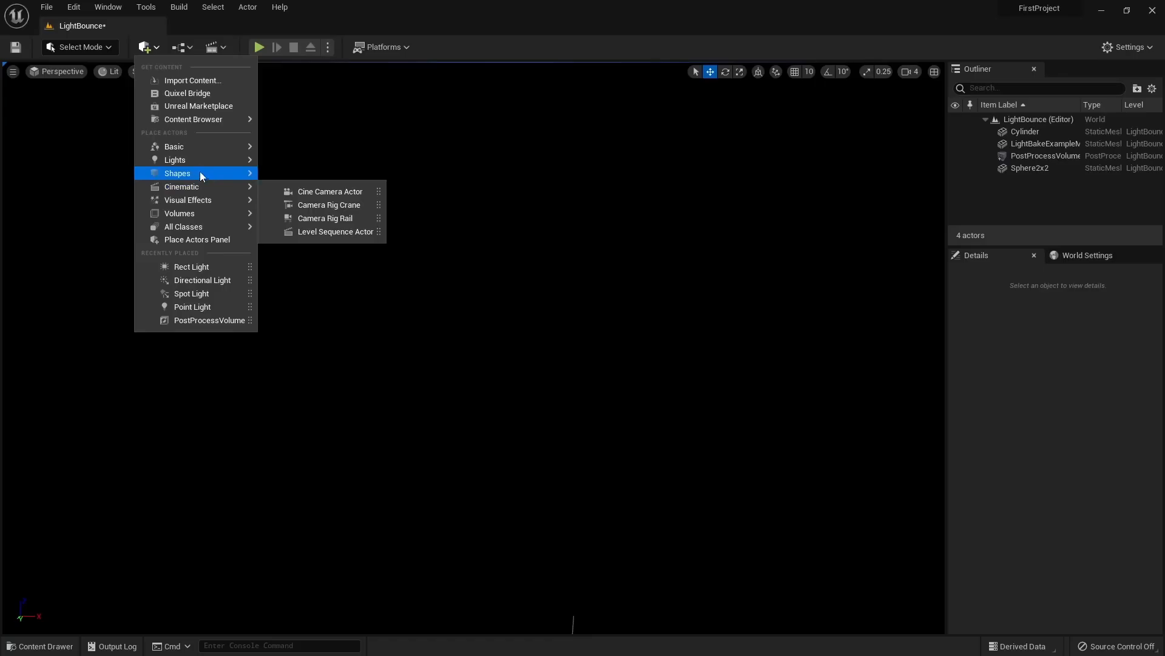
mouse_move(191, 162)
left_click(322, 162)
left_click_drag(661, 278, 546, 434)
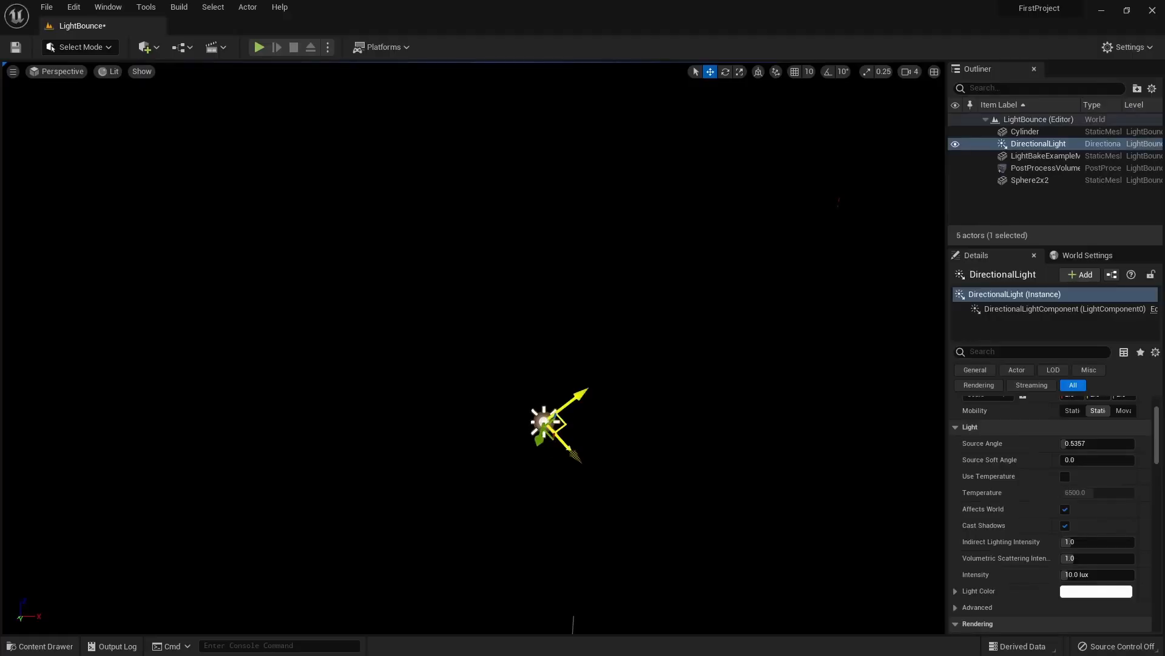
Switch the transform gizmo to world space, then raise, rotate and reposition the DirectionalLight inside the box
left_click(759, 72)
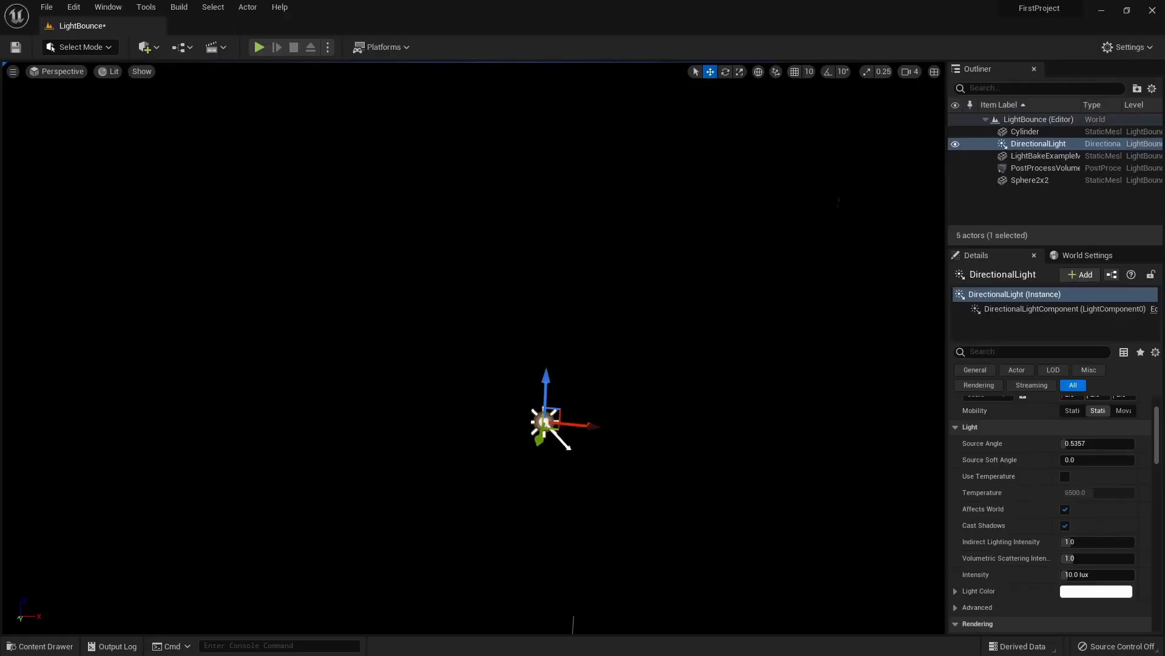
left_click_drag(547, 379, 547, 284)
key("e")
left_click_drag(591, 339, 483, 332)
key("w")
left_click_drag(562, 330, 609, 441)
Rotate the DirectionalLight to a pitch of about -37.2° so it shines in through the box's open front
right_click_drag(609, 441, 631, 414)
key("e")
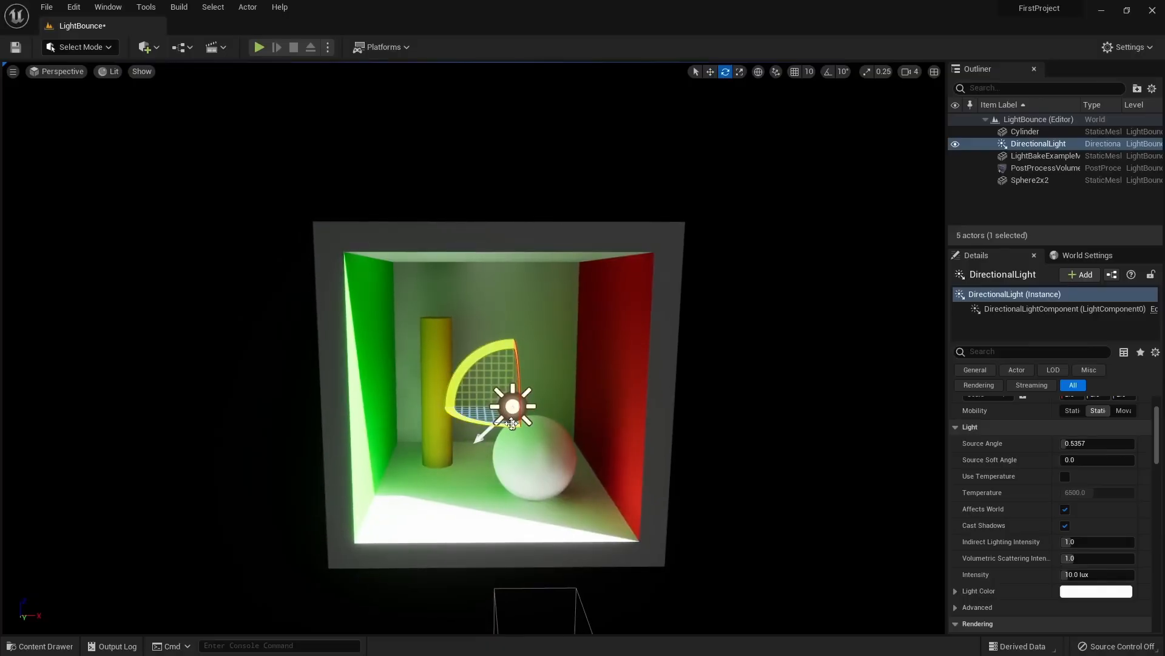
mouse_move(512, 423)
left_mouse_down()
mouse_move(603, 410)
mouse_move(570, 434)
mouse_move(502, 440)
mouse_move(510, 356)
mouse_move(498, 412)
mouse_move(577, 403)
mouse_move(497, 420)
left_mouse_up()
key("w")
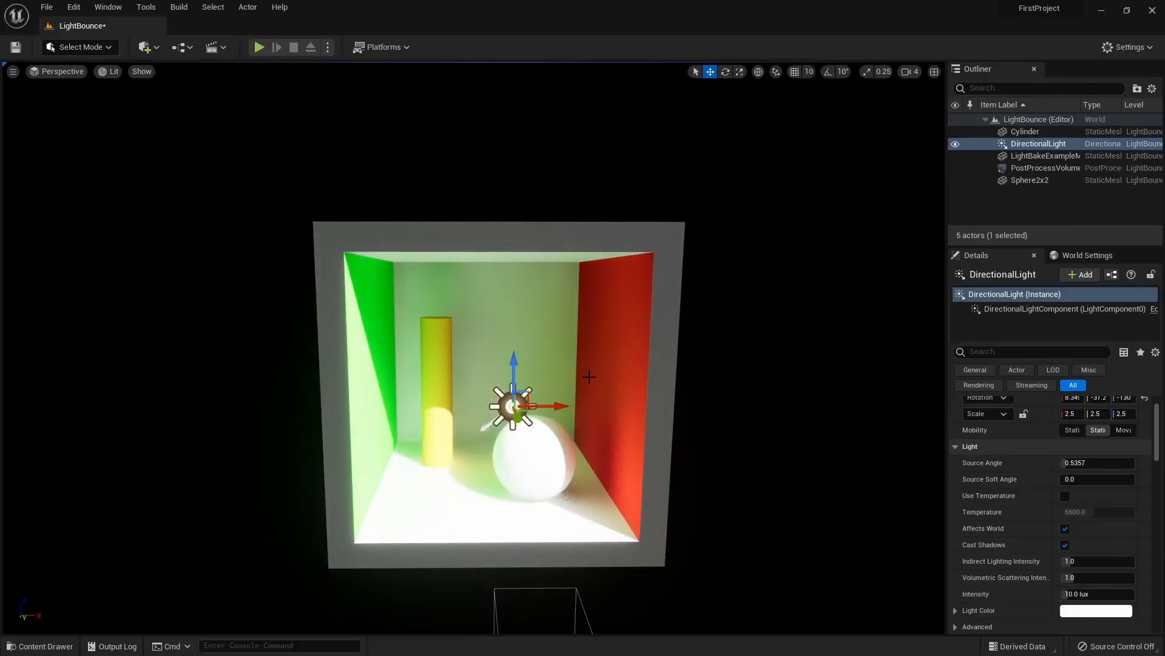
Try a Source Angle of 0 on the DirectionalLight while viewing the cylinder's shadow, and reset it to the default
scroll(593, 372, "up", 10)
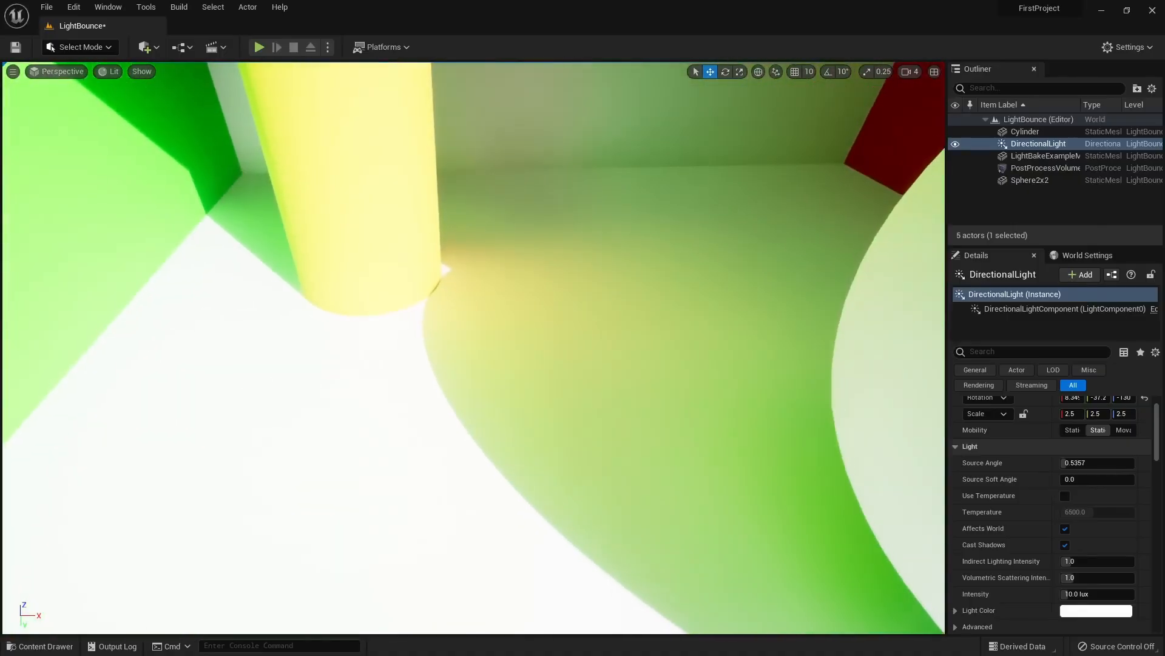
left_click_drag(1070, 462, 1079, 462)
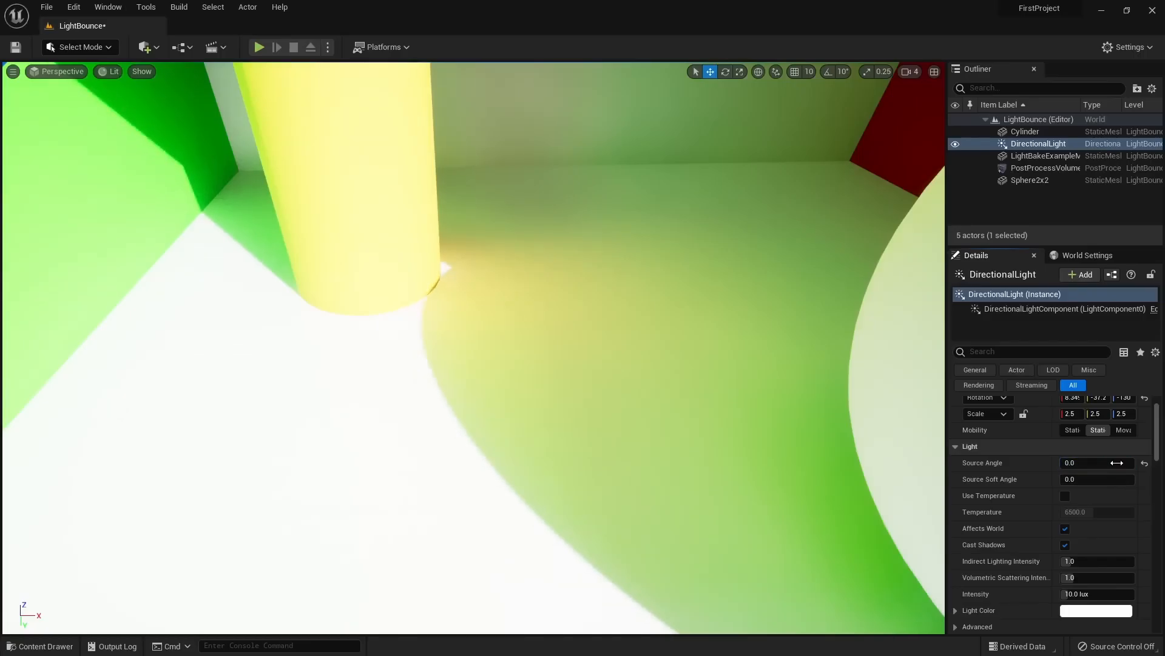
left_click(1144, 465)
key("f")
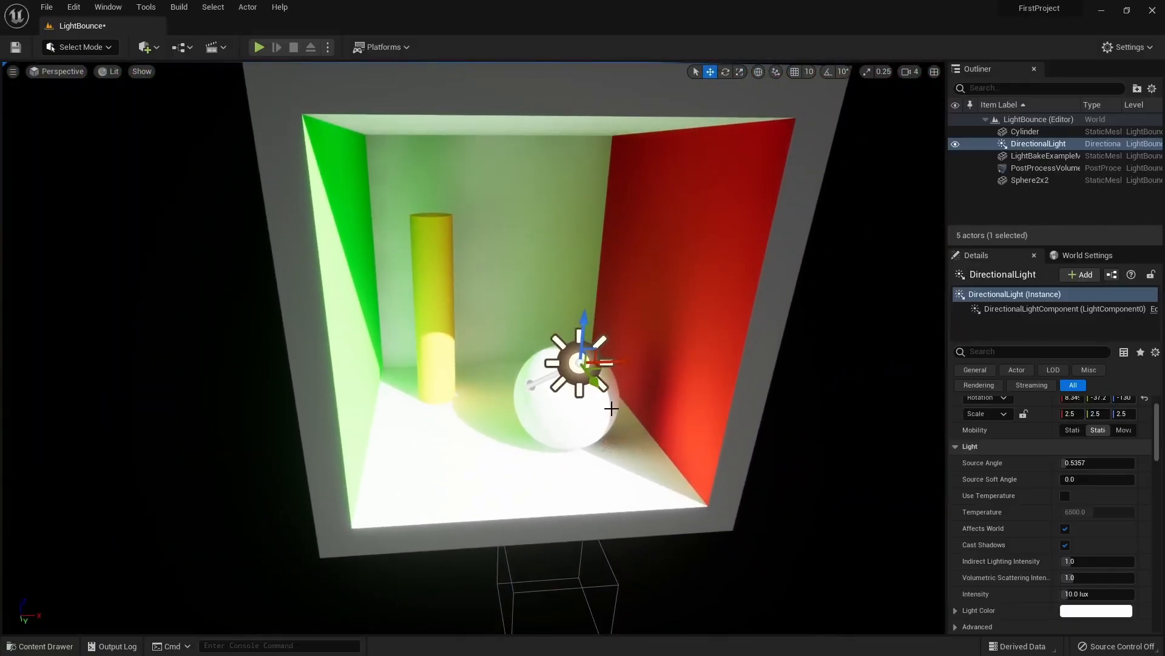
Delete the DirectionalLight, add a Sky Light in the box, raise it and look around the scene
key("Delete")
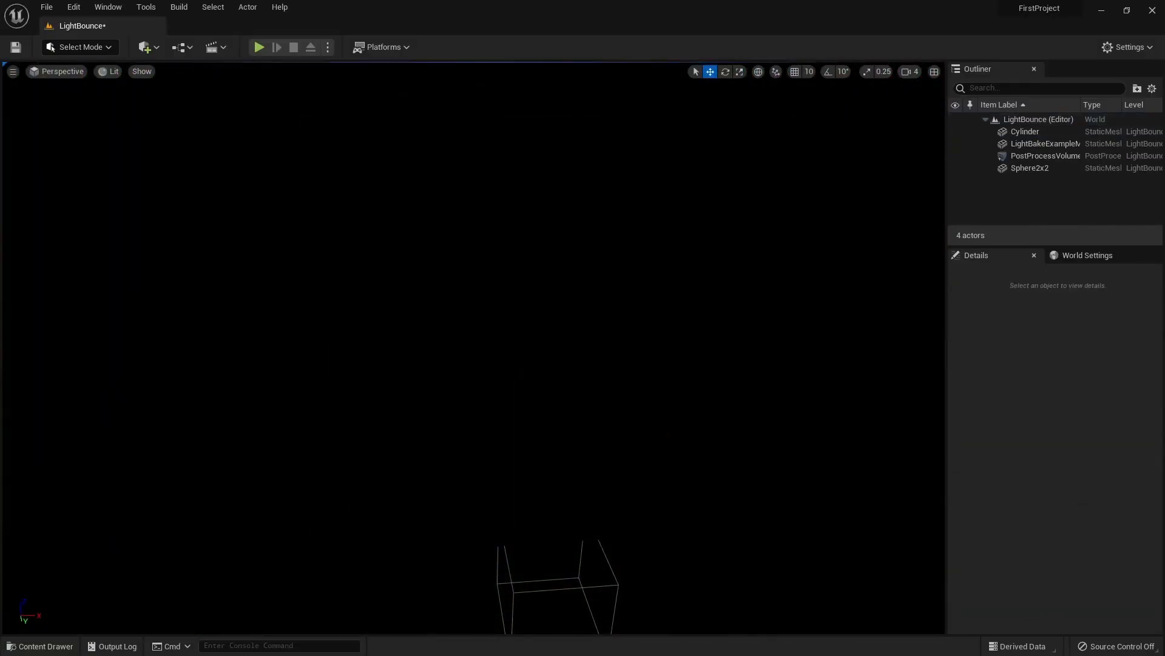
left_click(151, 48)
mouse_move(176, 159)
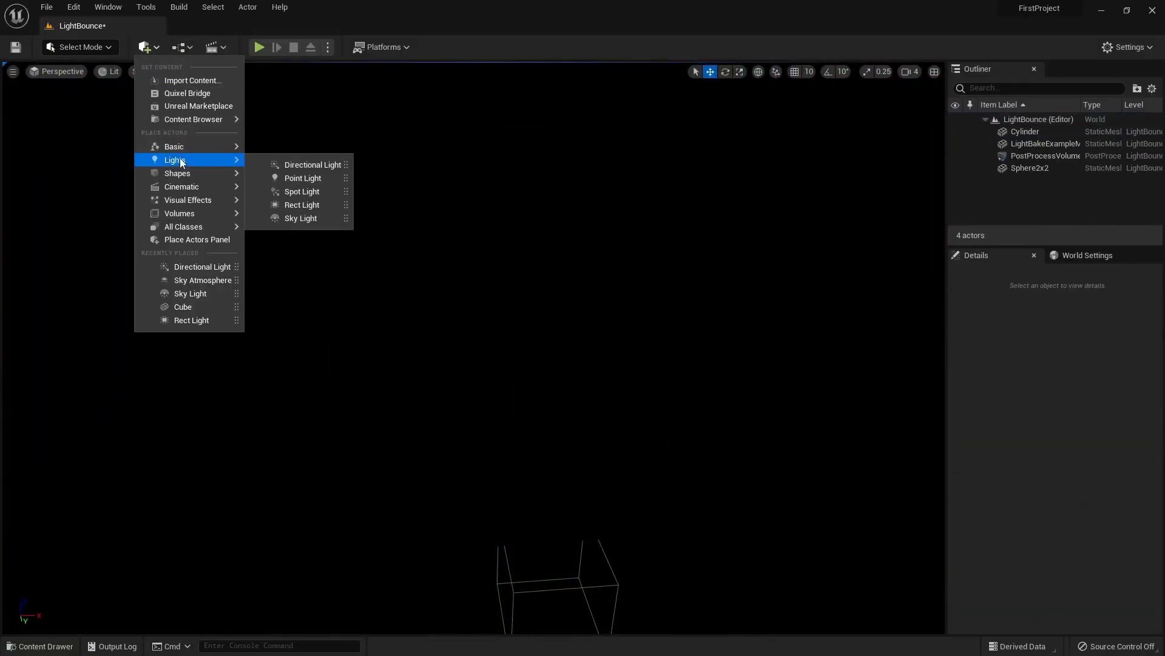
left_click_drag(290, 218, 513, 455)
mouse_move(513, 455)
right_mouse_down()
mouse_move(462, 400)
mouse_move(510, 444)
right_mouse_up()
left_click_drag(513, 477, 526, 342)
key("s")
right_click_drag(527, 342, 540, 363)
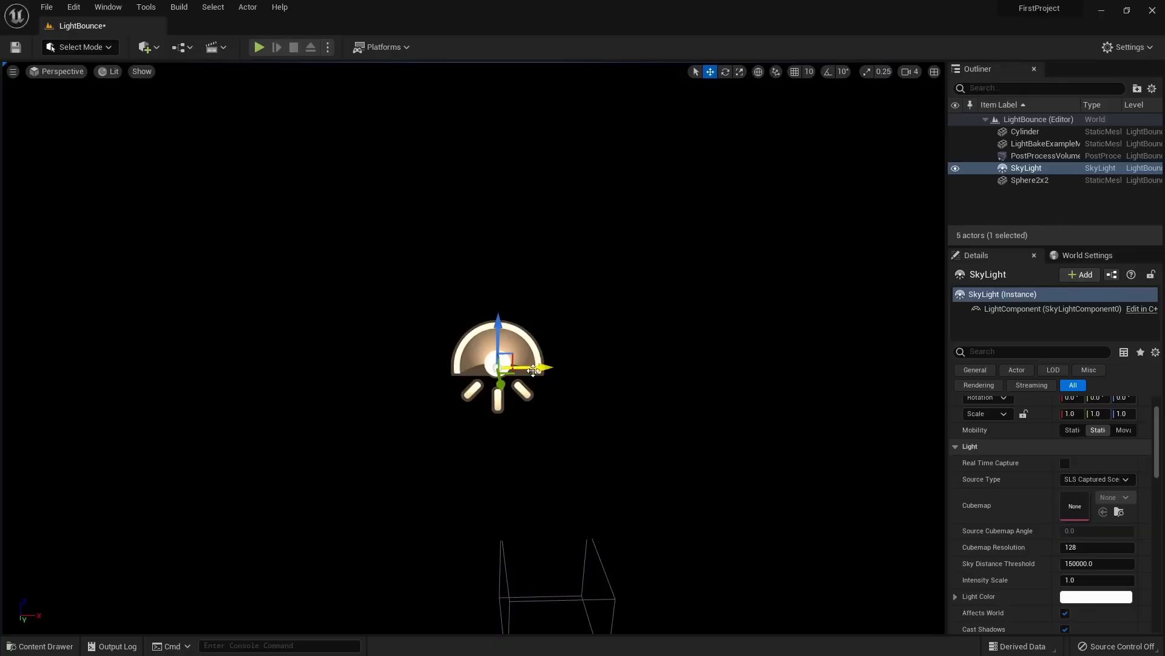
right_click_drag(499, 390, 668, 364)
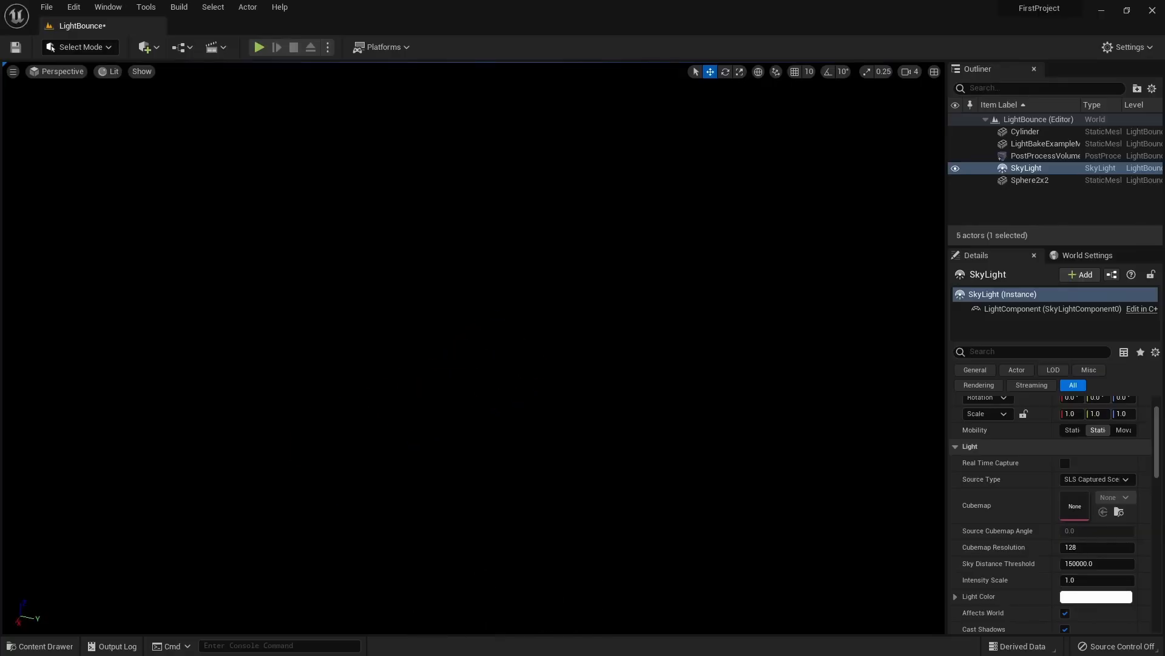
right_click_drag(499, 388, 267, 477)
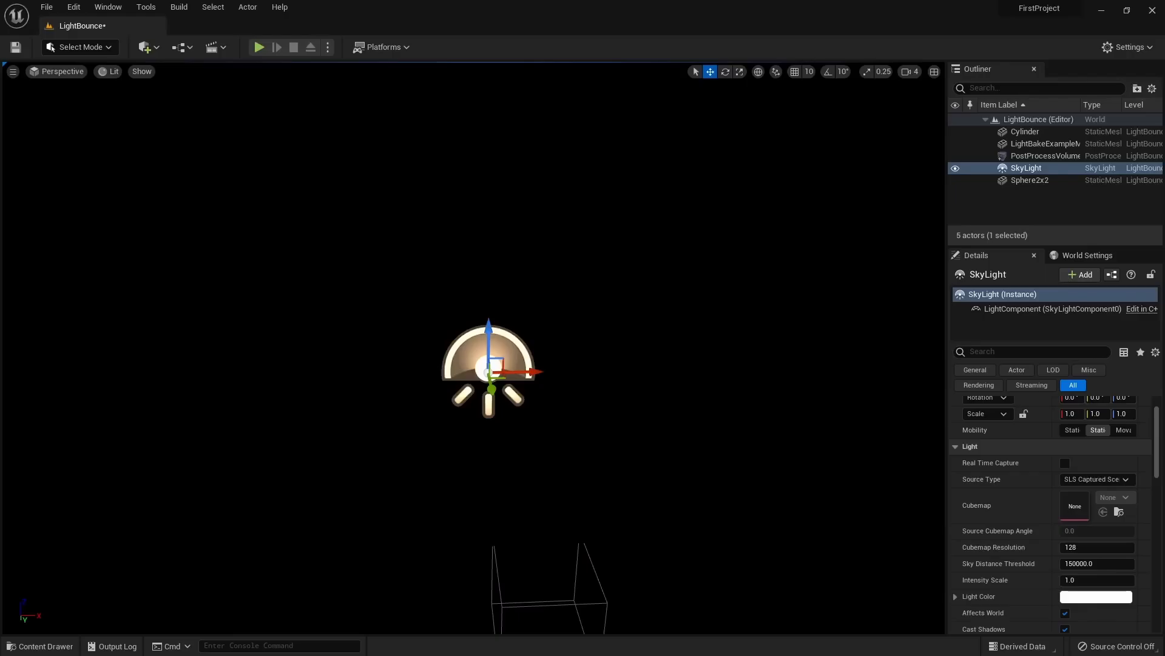
Add a Sky Atmosphere actor just below the SkyLight
left_click(150, 48)
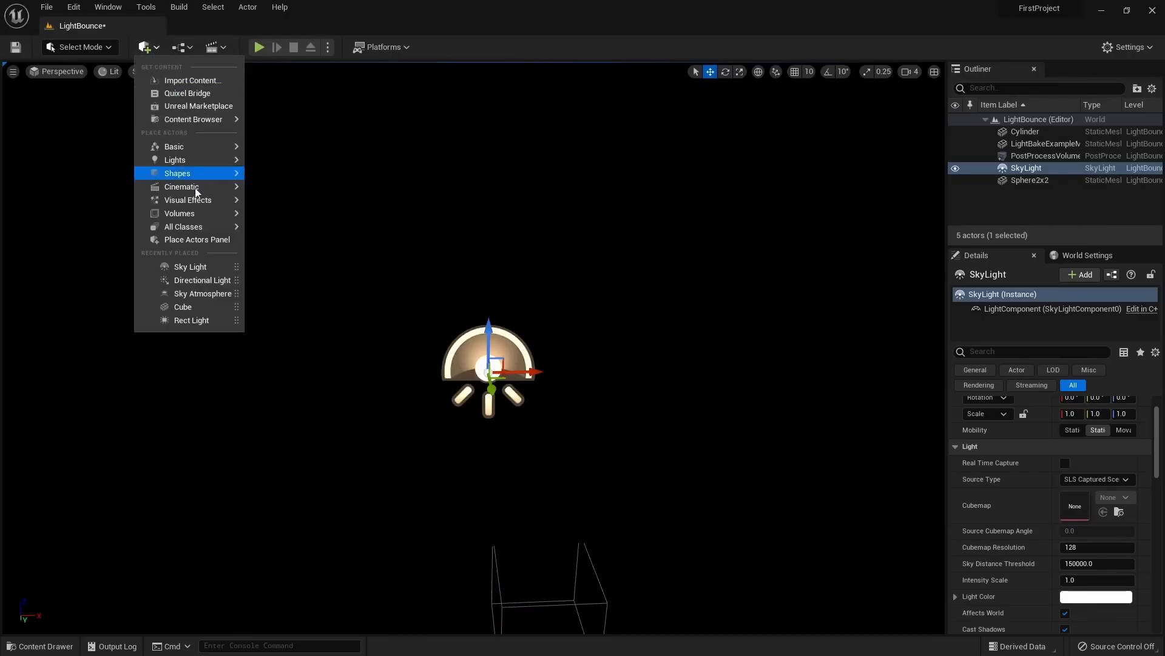
mouse_move(195, 201)
left_click_drag(314, 218, 503, 409)
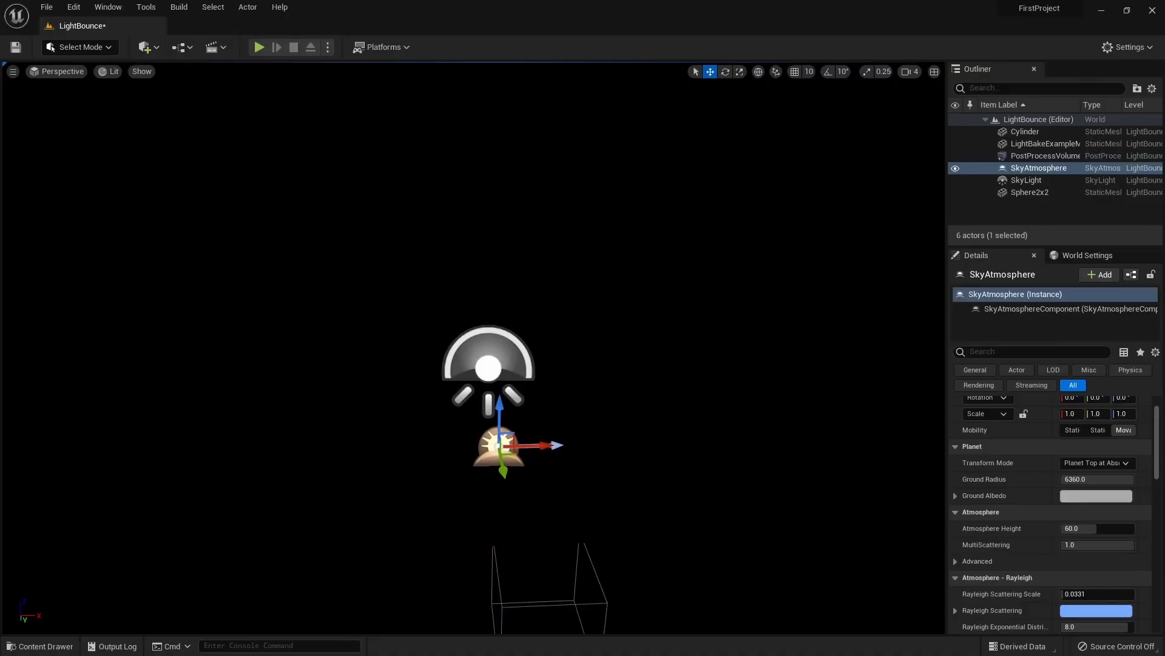
right_click_drag(502, 409, 499, 370)
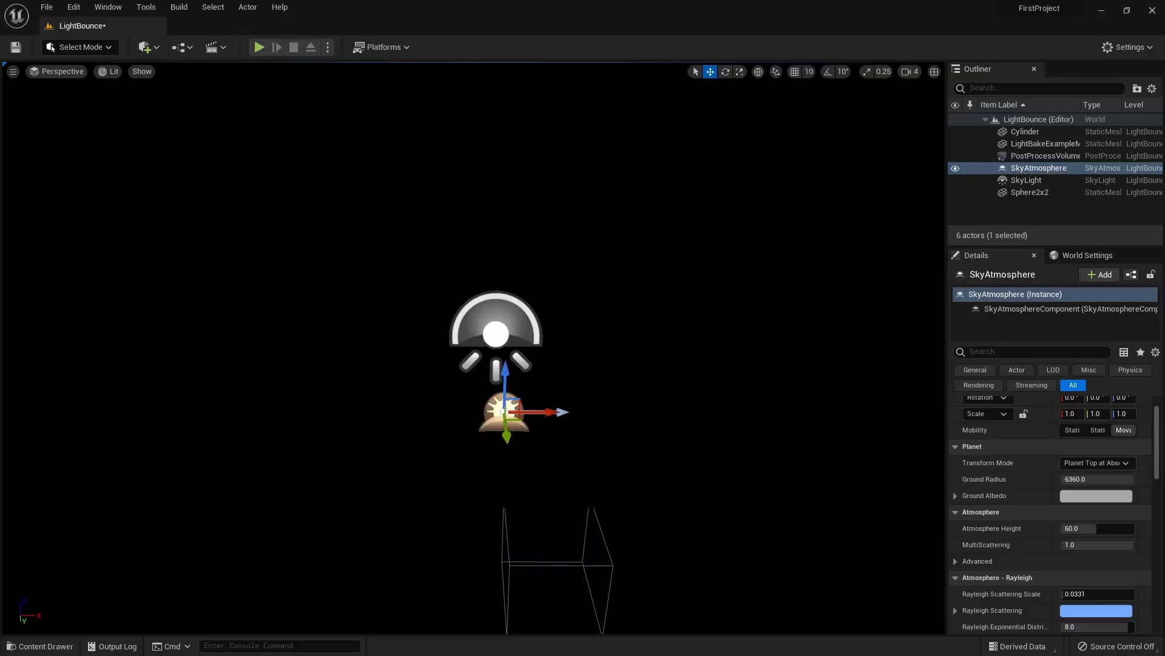
Add a Directional Light beside the SkyLight, and refresh the SkyLight by switching Affects World off and on
left_click(156, 48)
mouse_move(184, 160)
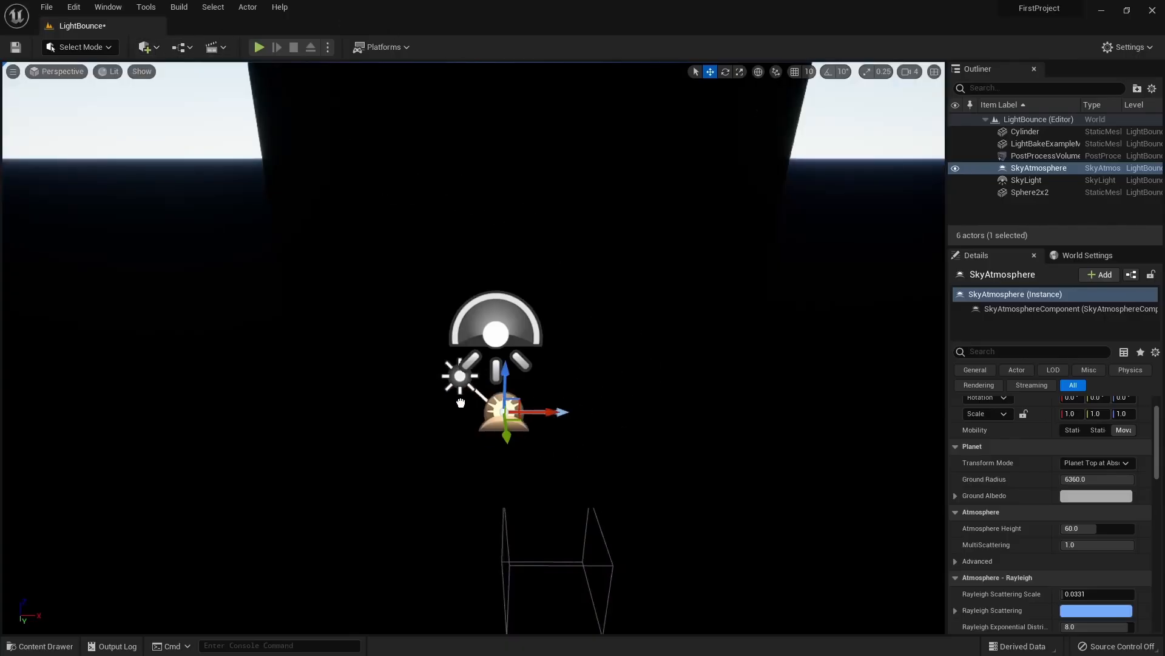
left_click_drag(438, 411, 439, 407)
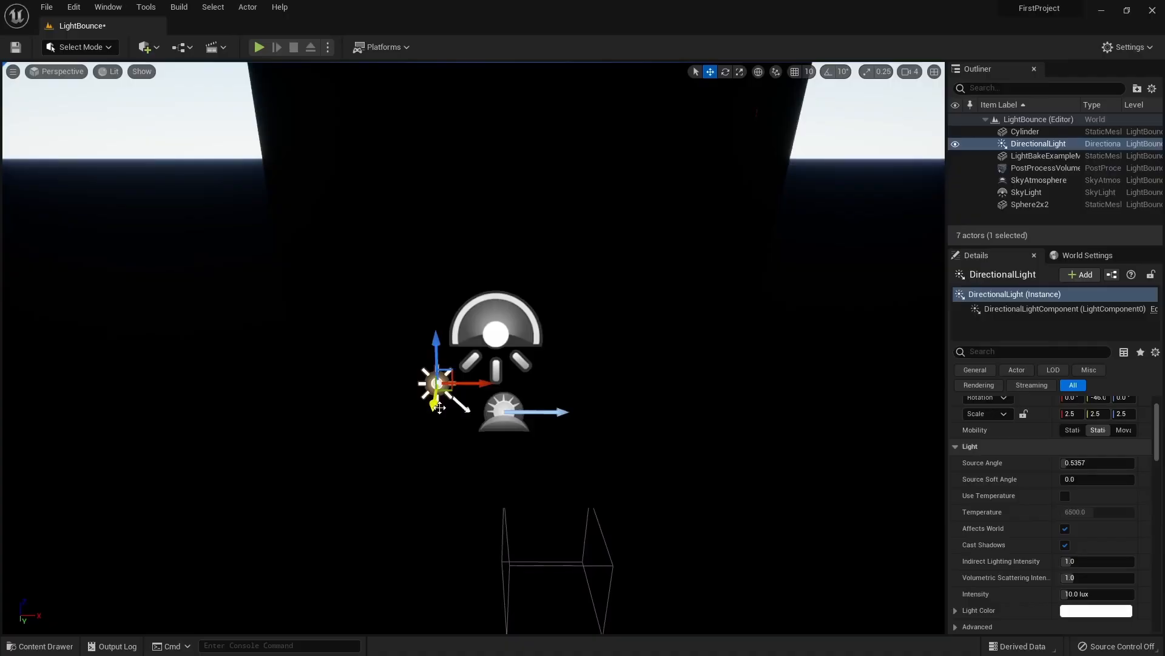
left_click(506, 329)
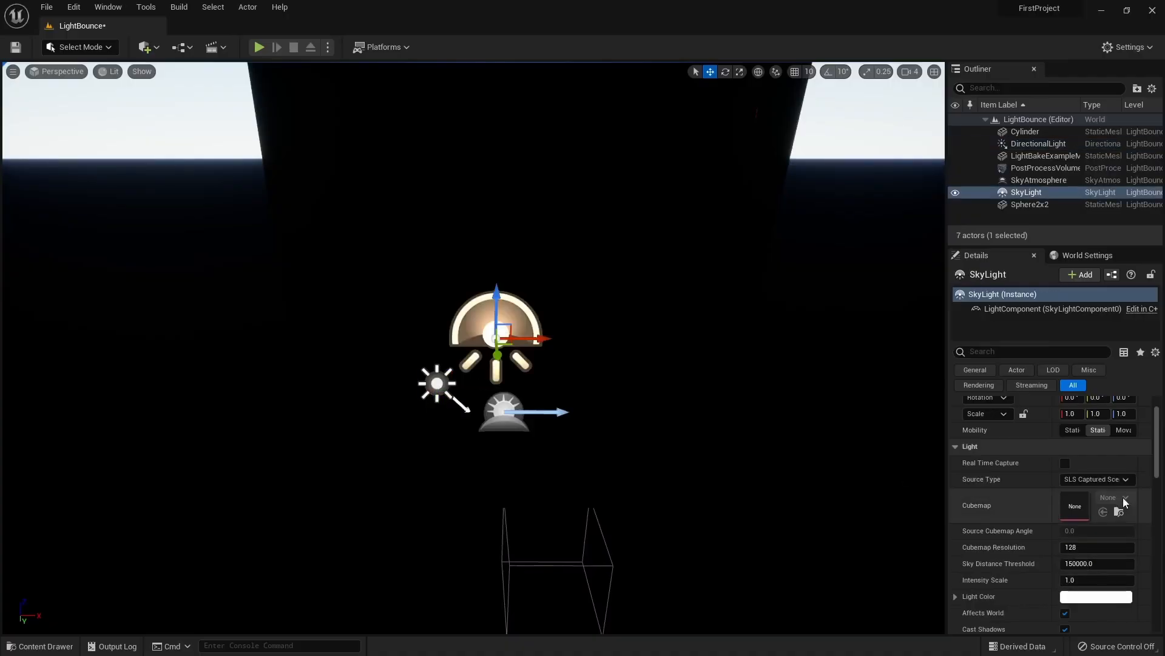
left_click(1066, 614)
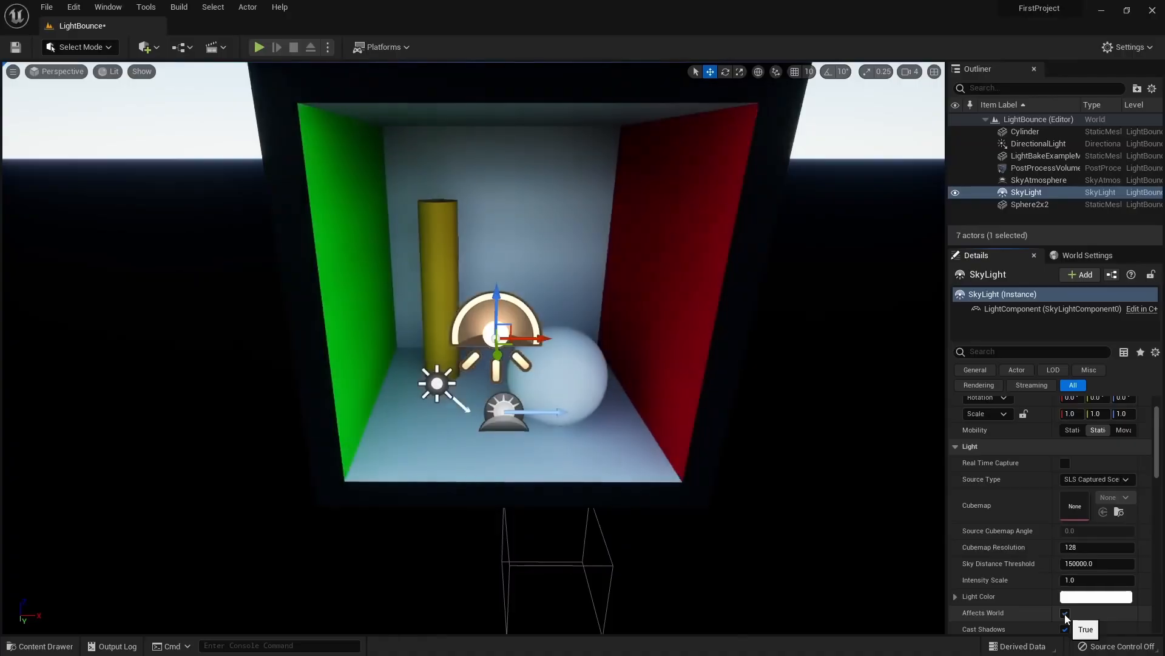
Rotate the DirectionalLight around the vertical axis to about 72°
left_click(438, 383)
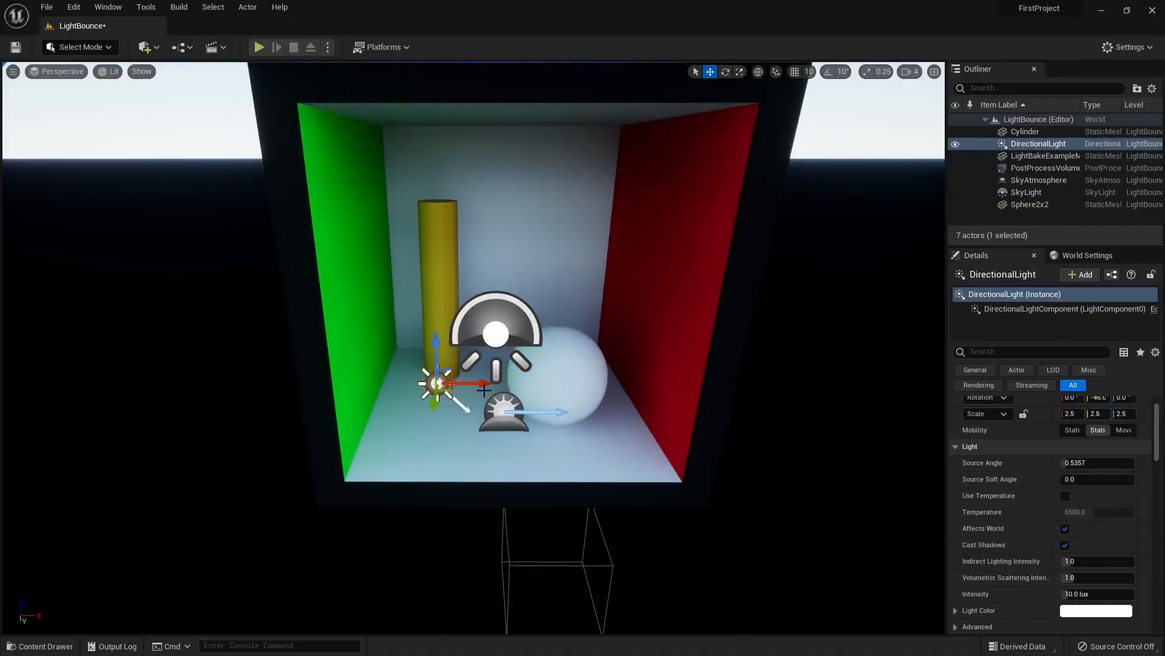
right_click_drag(500, 395, 412, 443)
key("e")
left_click_drag(403, 436, 474, 438)
right_click_drag(499, 434, 480, 462)
left_click_drag(434, 402, 364, 397)
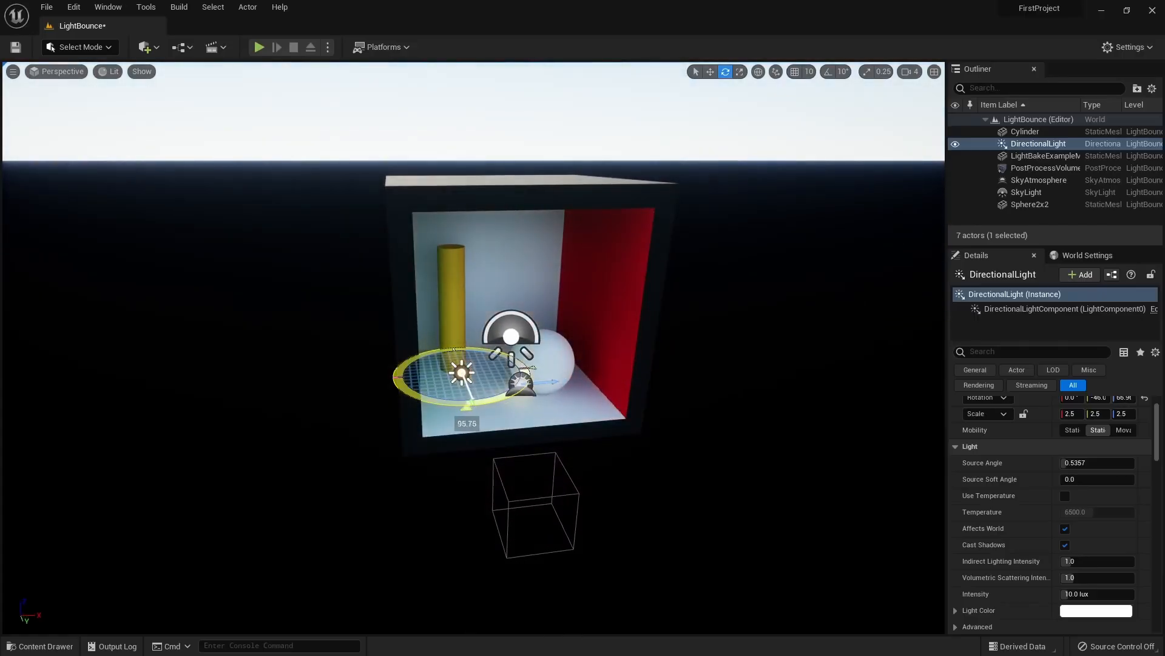
Refresh the SkyLight for the rotated sun by toggling its Affects World option off and on again
right_click_drag(549, 406, 555, 383)
left_click(449, 358)
key("w")
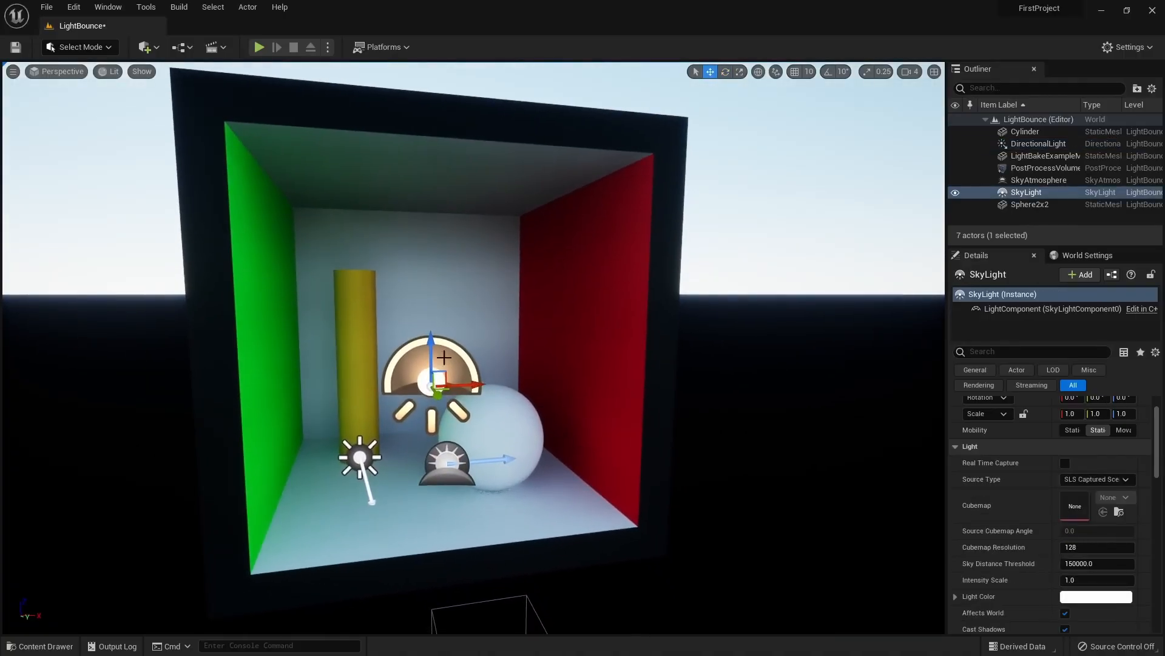
scroll(1048, 415, "down", 2)
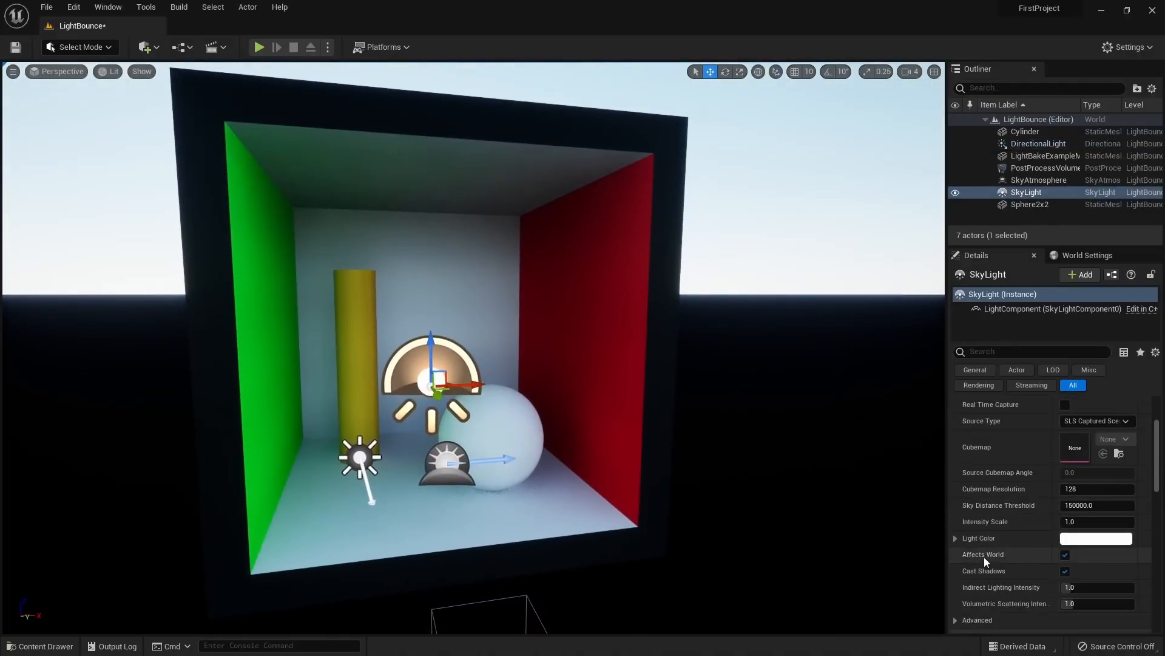
left_click(1065, 555)
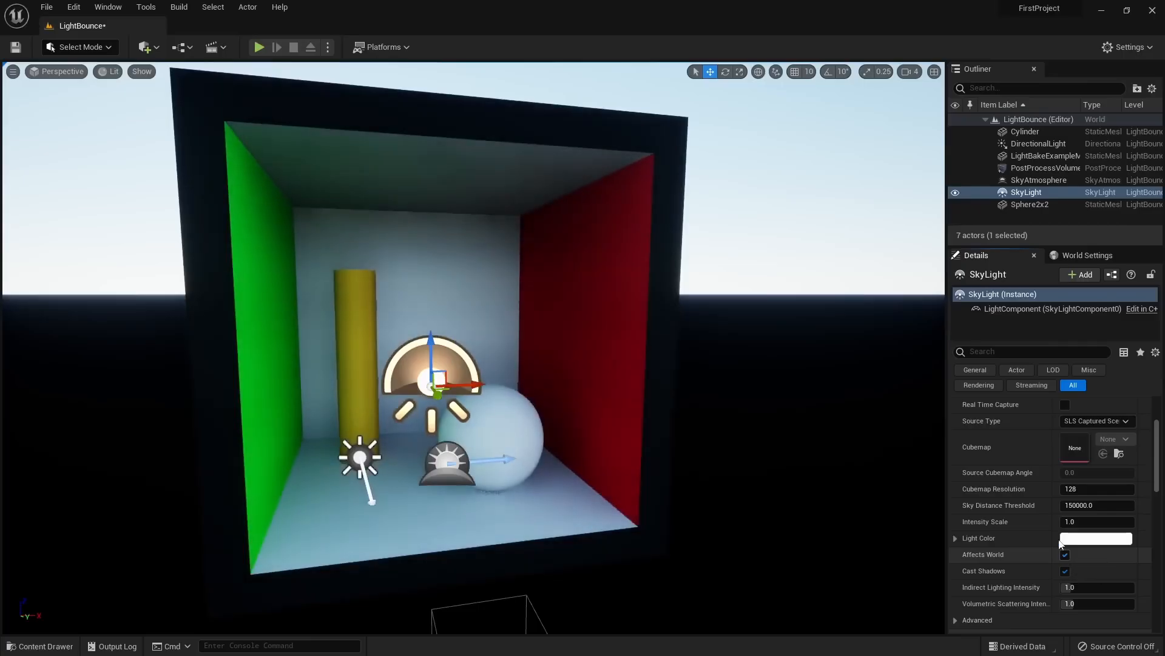
Select the SkyLight, SkyAtmosphere and DirectionalLight together and move them sideways out of the box, beyond the red wall
left_click(445, 460, "ctrl")
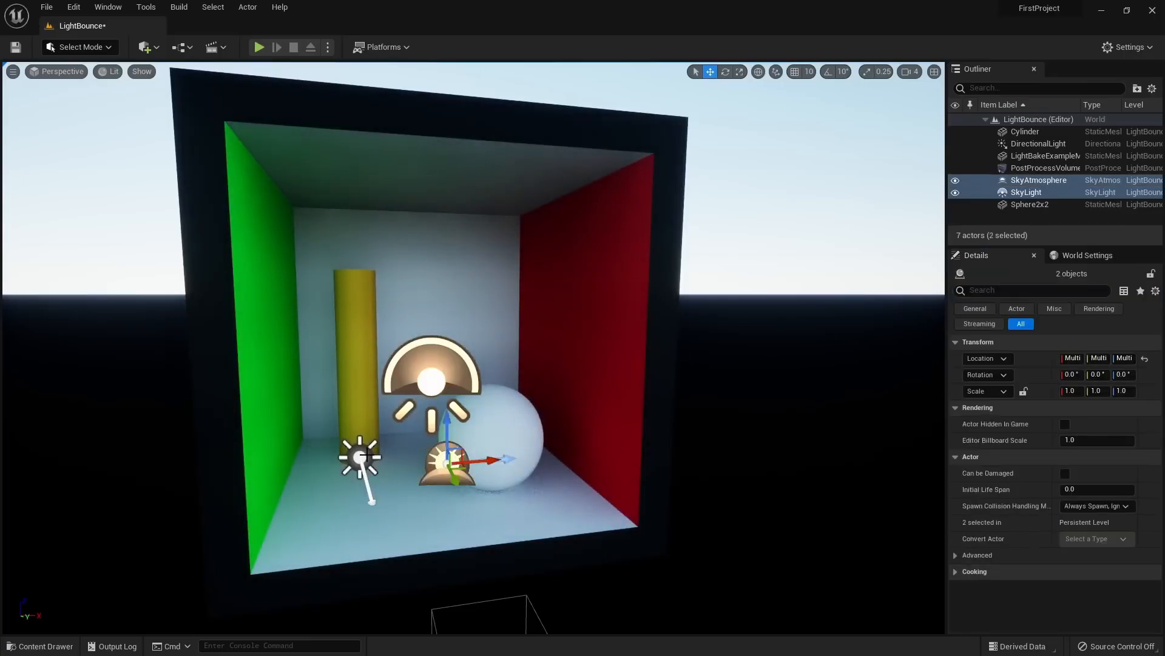
left_click(362, 459, "ctrl")
left_click_drag(363, 461, 674, 433)
Add a Cube at the box's opening and stretch it vertically to a Z scale of about 10.7
key("w")
right_click_drag(430, 446, 910, 461)
left_click(149, 48)
mouse_move(178, 173)
left_click_drag(292, 174, 553, 386)
key("r")
mouse_move(553, 387)
right_mouse_down()
mouse_move(553, 328)
mouse_move(552, 383)
right_mouse_up()
left_click_drag(571, 381, 571, 218)
Widen the Cube to an X scale of about 8.2 and slide it sideways across the box's opening
right_click_drag(572, 219, 572, 249)
left_click_drag(552, 528, 103, 622)
left_click_drag(572, 524, 781, 499)
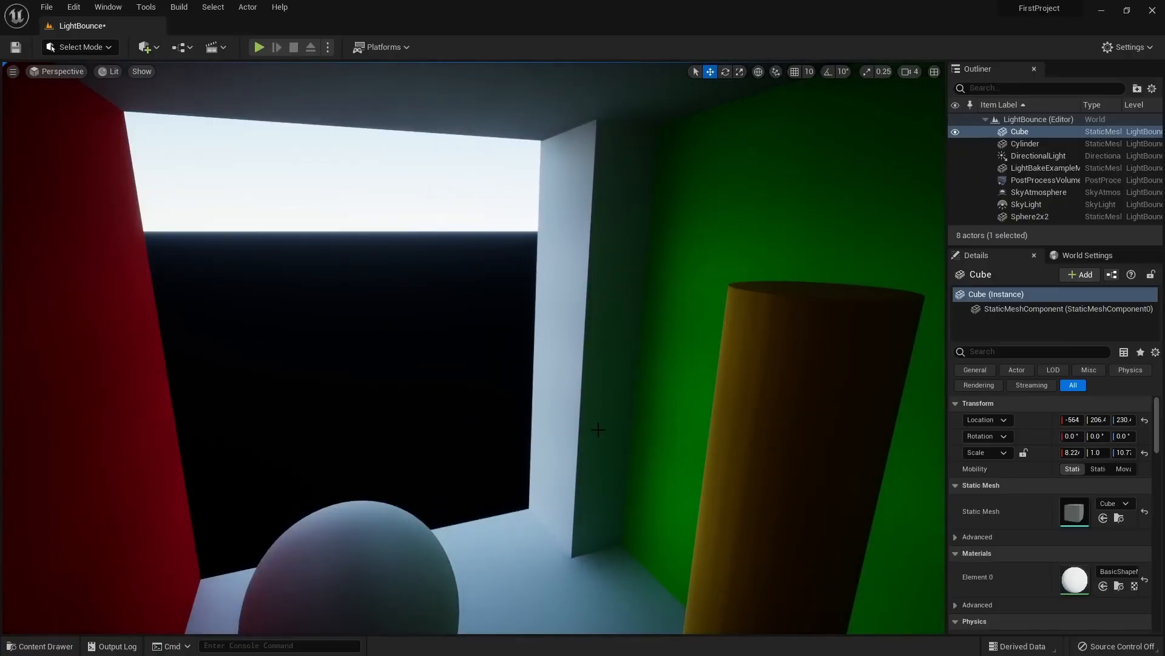
Delete the Cube and back the view out to show the whole box
key("Delete")
right_click_drag(598, 429, 598, 448)
key("s")
key("q")
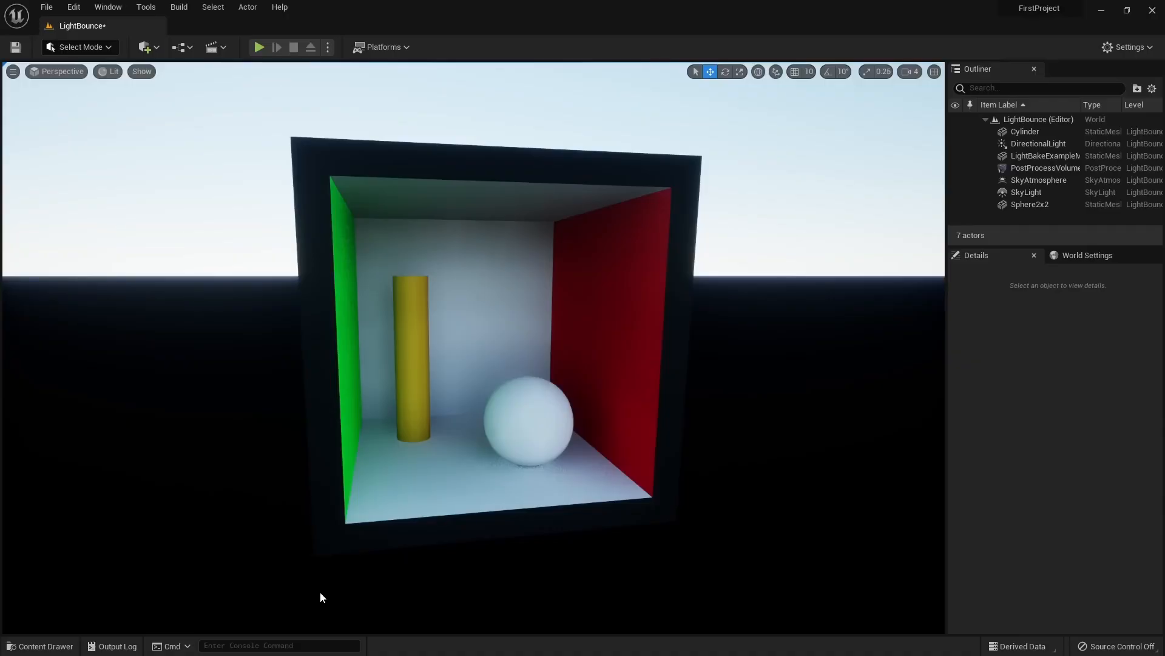
Delete the DirectionalLight, SkyLight and SkyAtmosphere from the level
right_click_drag(630, 476, 661, 377)
left_click(636, 378)
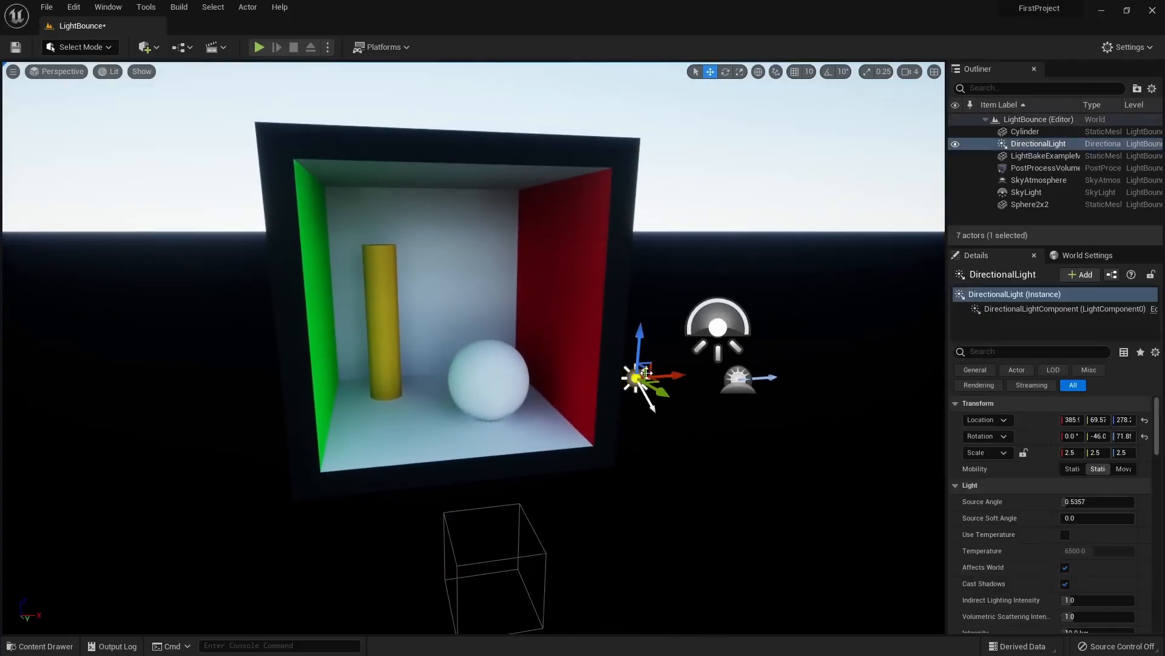
key("Delete")
left_click(718, 328)
key("Delete")
left_click(729, 381)
key("Delete")
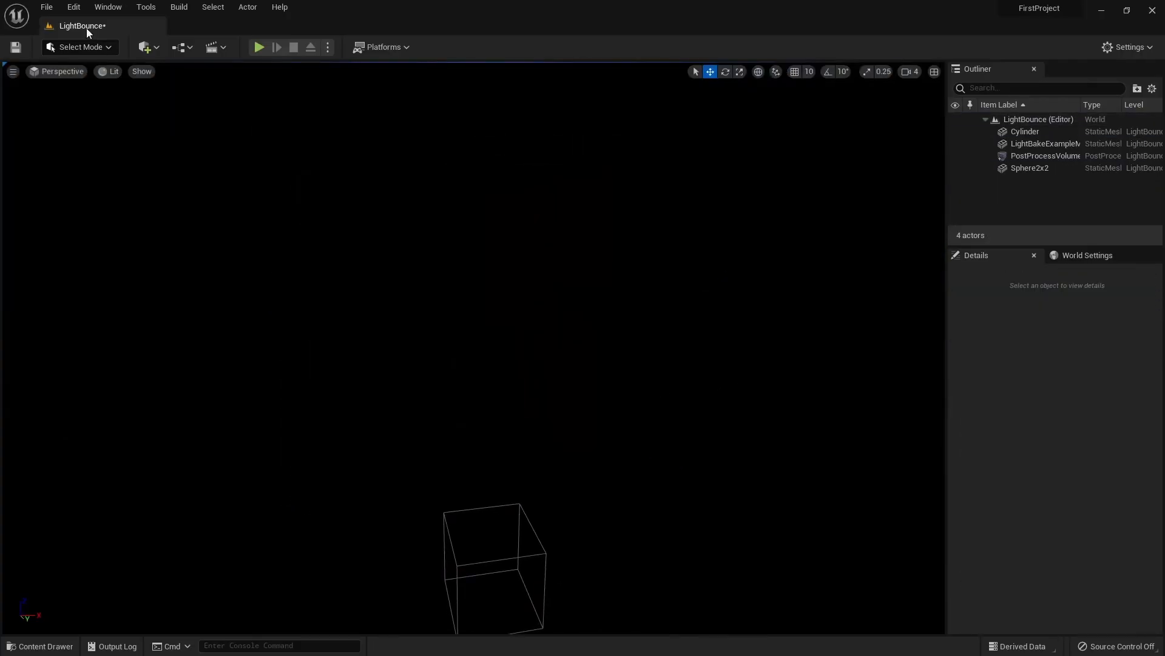
Add a Point Light in the box near the yellow cylinder and raise it toward the cylinder's top
left_click(146, 48)
mouse_move(184, 166)
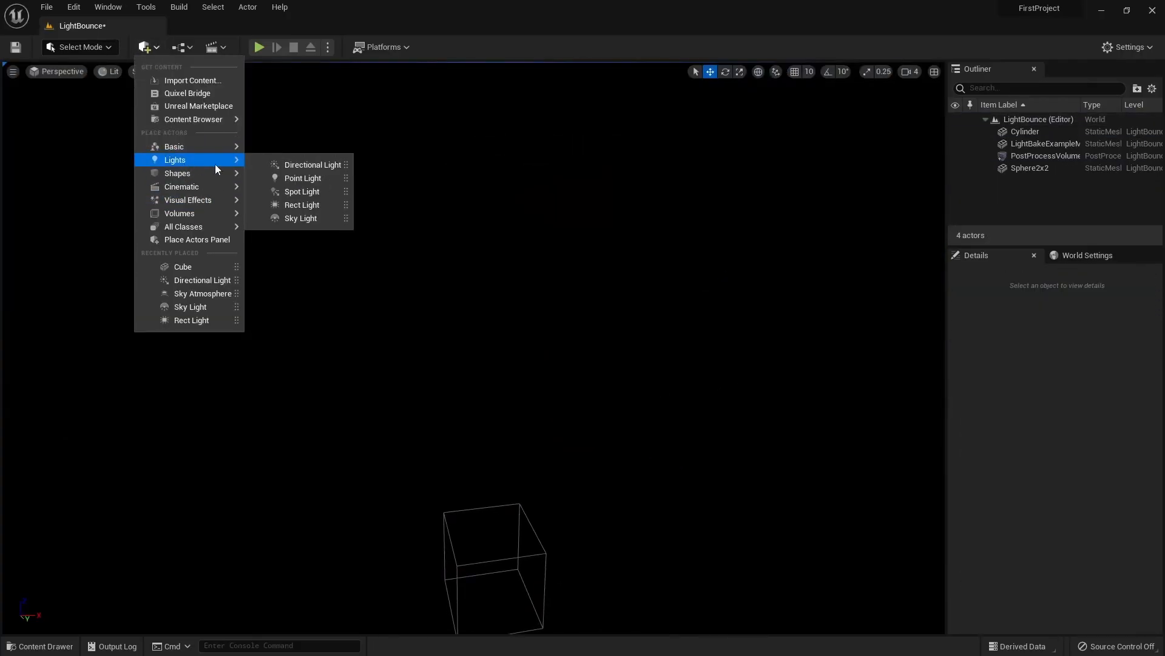
left_click_drag(290, 180, 390, 423)
left_click_drag(382, 357, 376, 232)
Set the PointLight's Intensity to 4 cd
scroll(1039, 502, "down", 5)
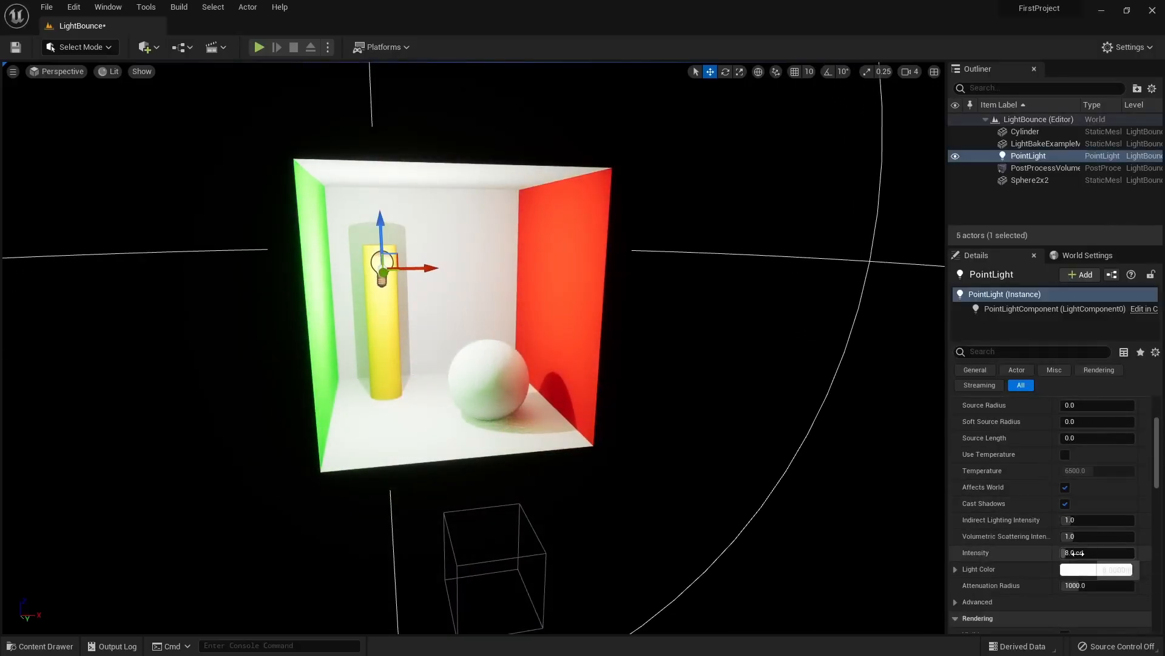
type("4")
key("Return")
Examine the sphere's shadow and the green and red bounced light on it from close up and several angles
key("w")
right_click_drag(849, 461, 895, 484)
key("w")
key("w")
right_click_drag(413, 291, 421, 323)
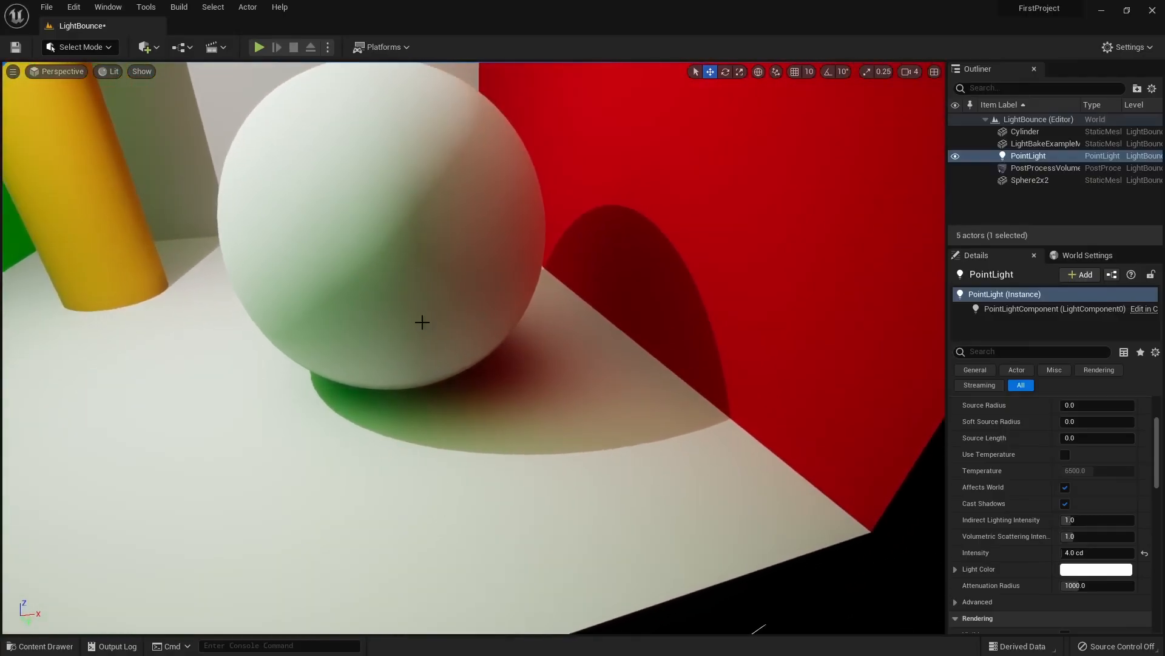
scroll(496, 416, "down", 6)
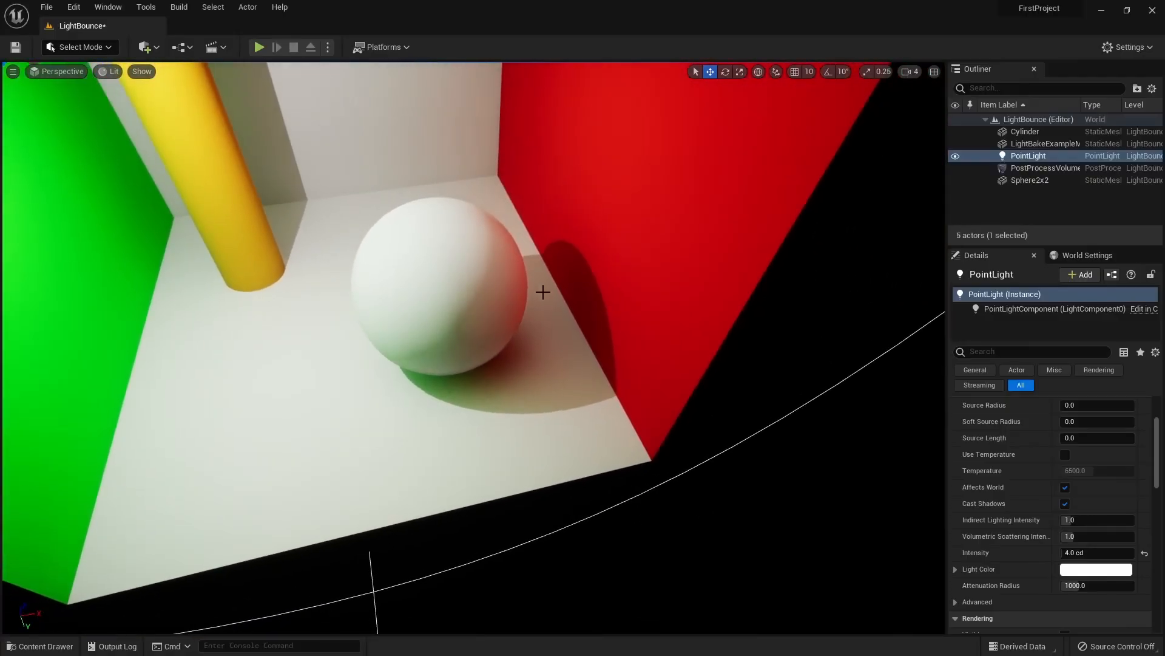
left_click_drag(556, 421, 524, 420, "alt")
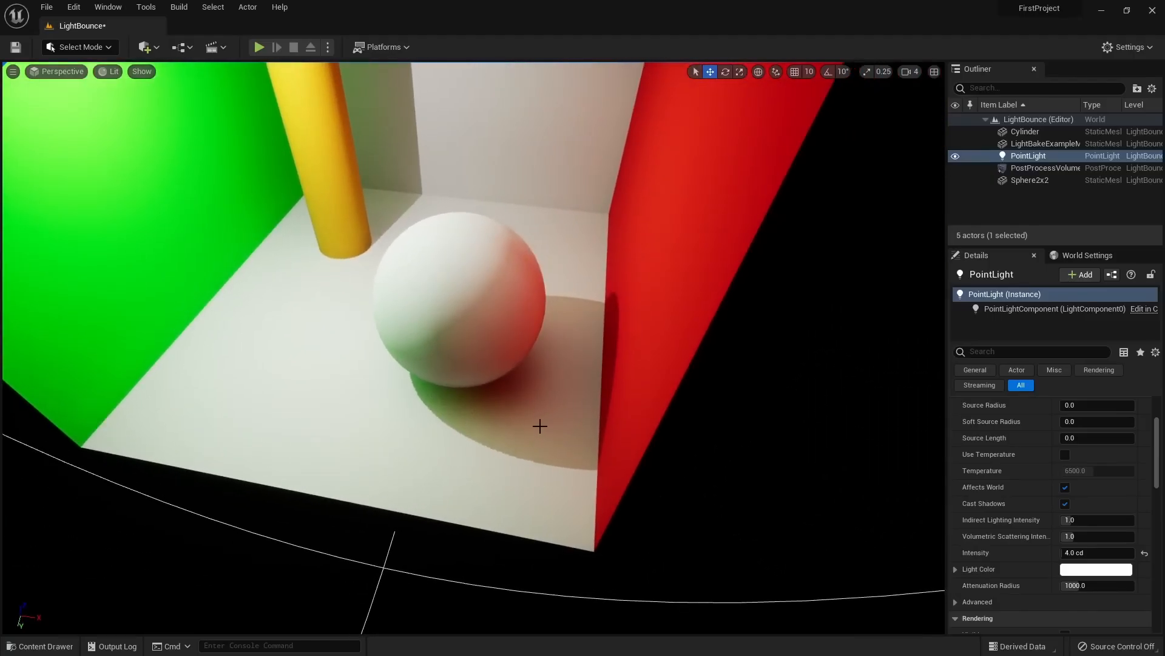
right_click_drag(540, 425, 540, 416)
left_click_drag(528, 409, 529, 448, "alt")
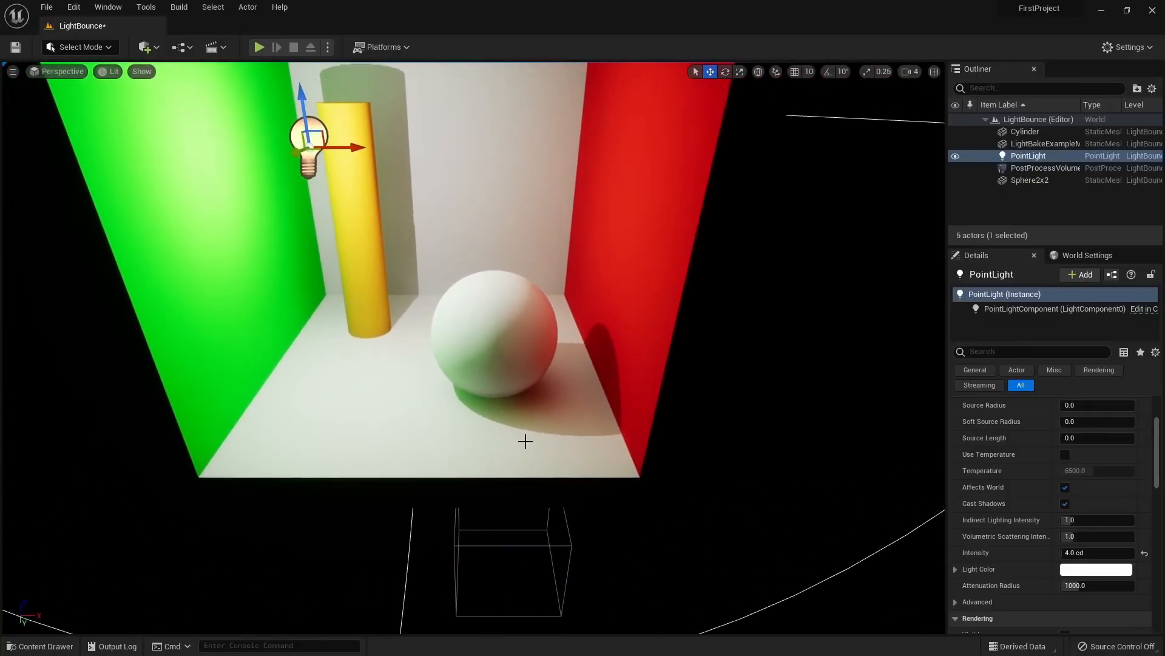